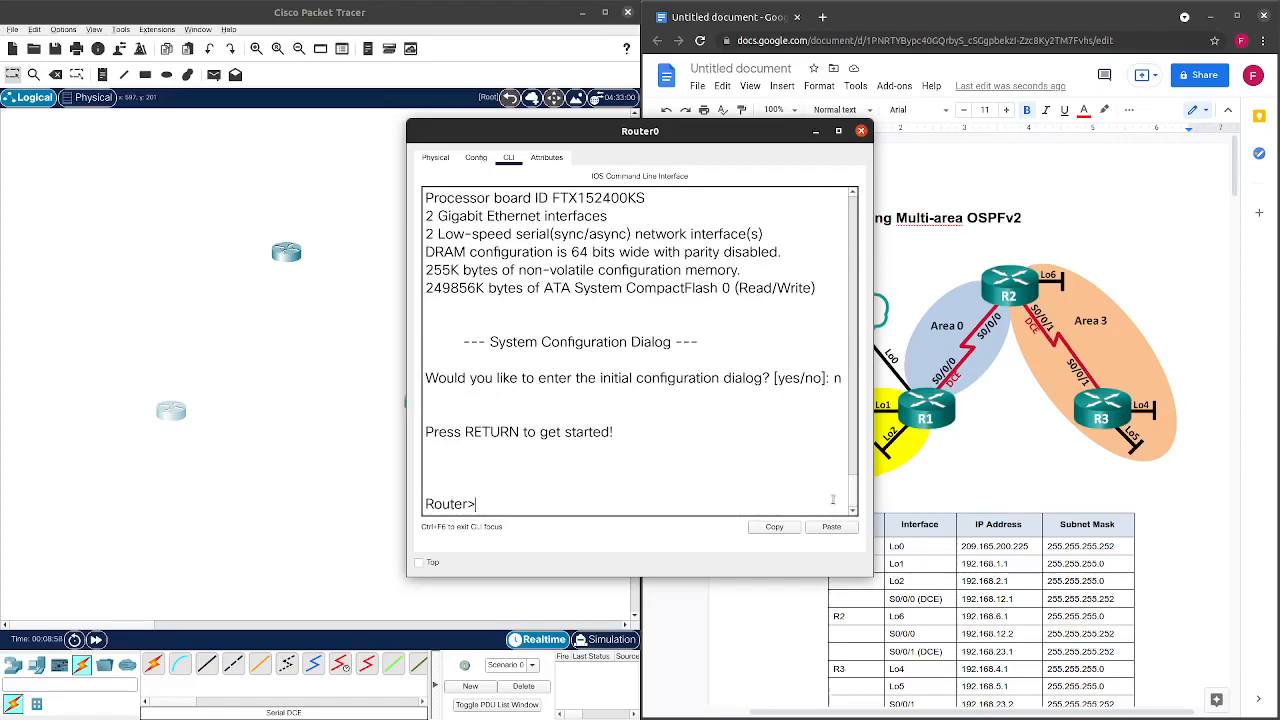
Enter privileged mode and list Router0's interfaces with 'show ip int bri'.
type("en")
key("Return")
type("show i")
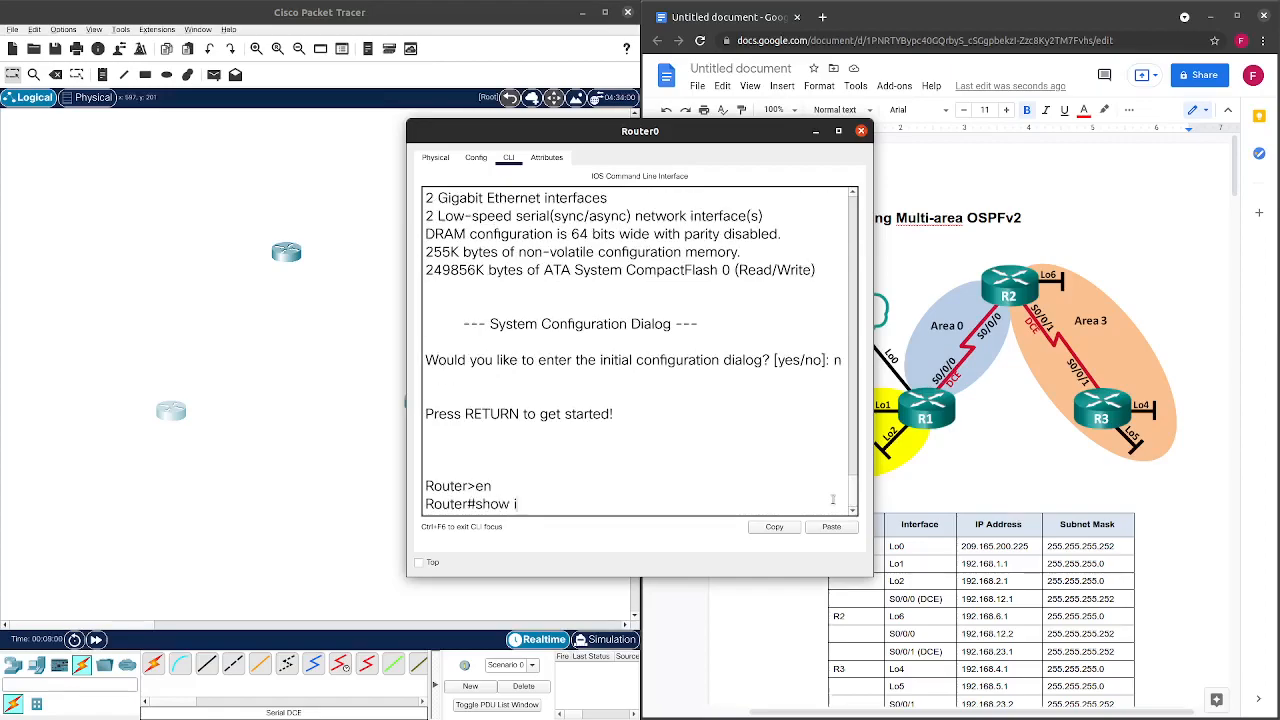
type("p int bri")
key("Return")
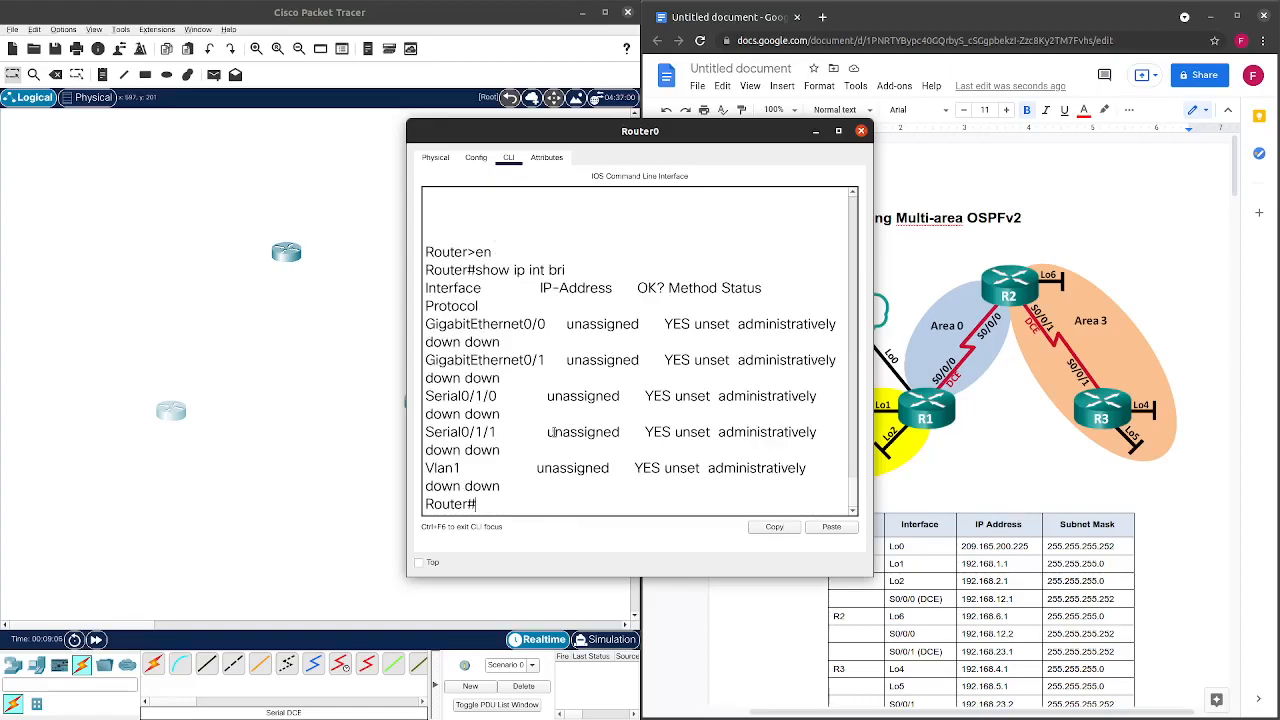
Move Router0's HWIC-2T serial card into the other slot and power the router back on.
left_click(435, 157)
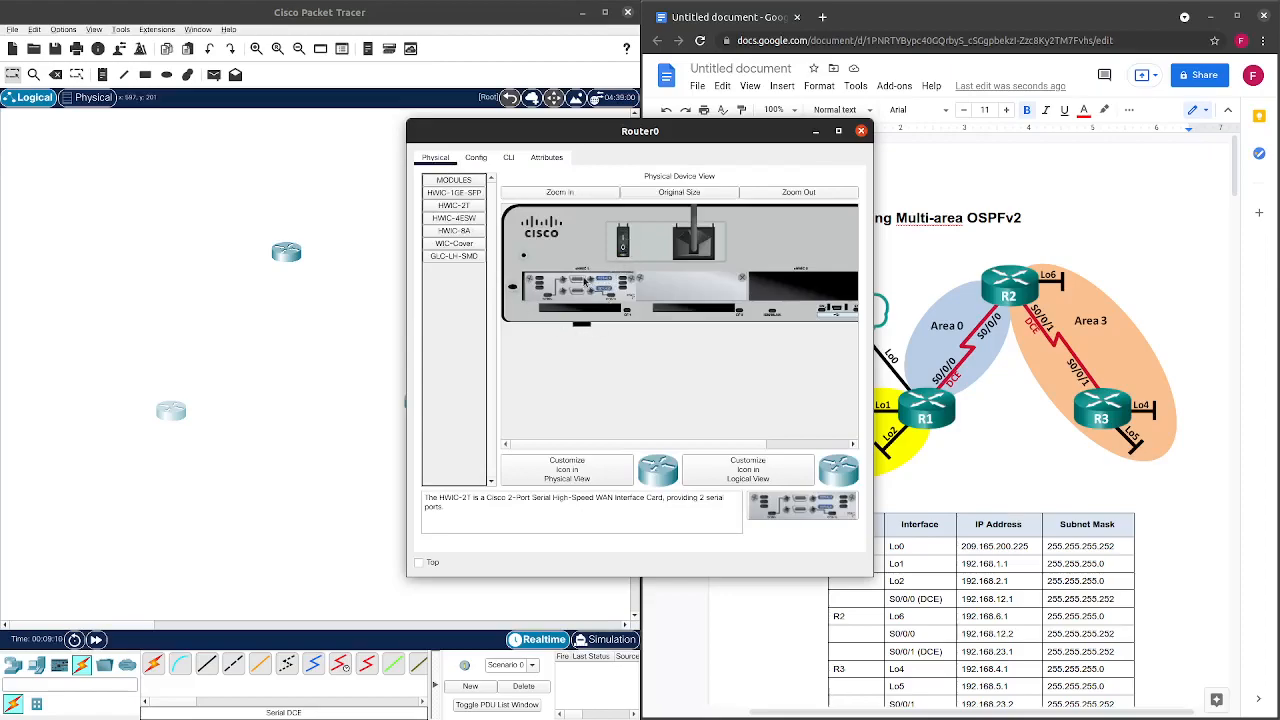
left_click_drag(585, 286, 452, 300)
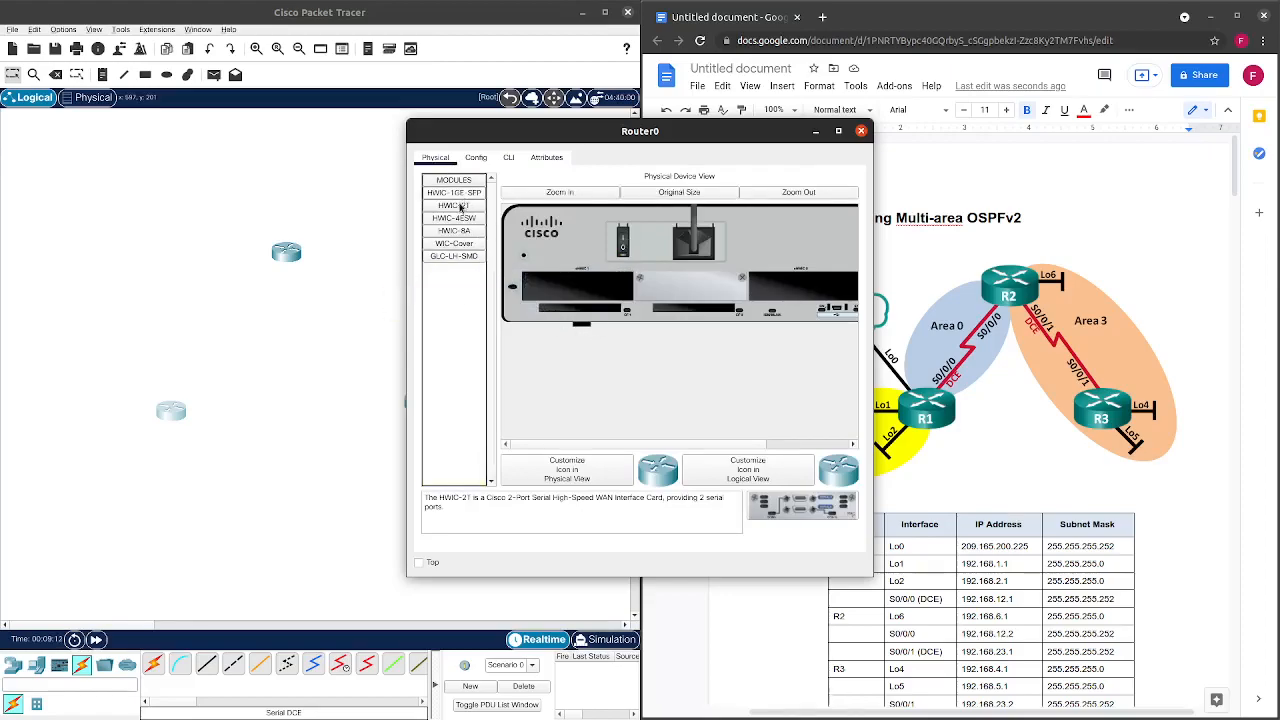
left_click_drag(453, 205, 813, 288)
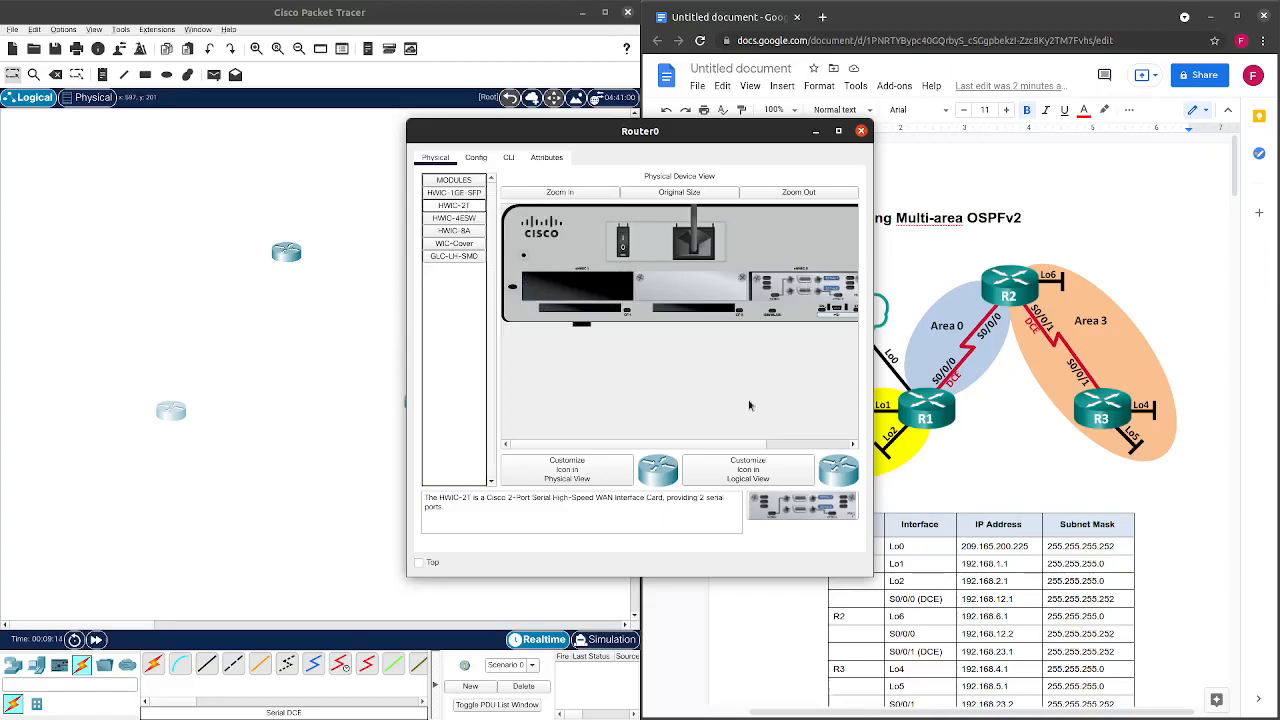
left_click_drag(698, 446, 787, 451)
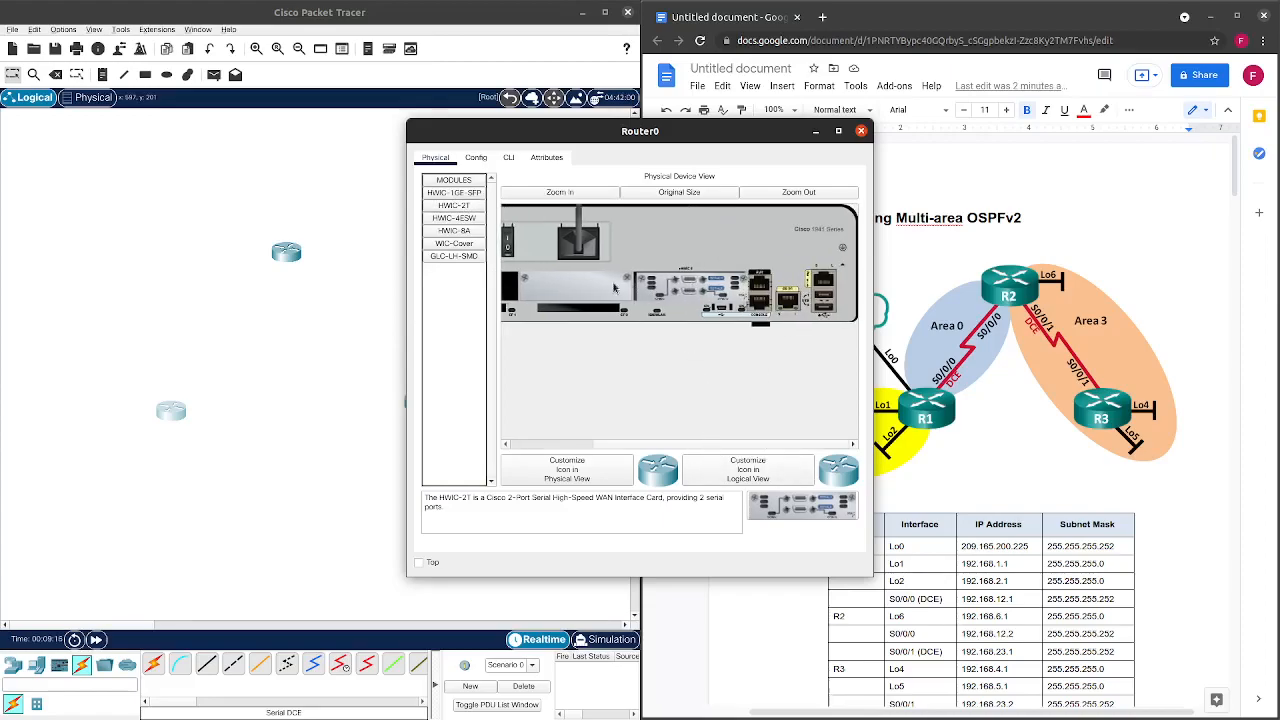
left_click_drag(644, 445, 563, 433)
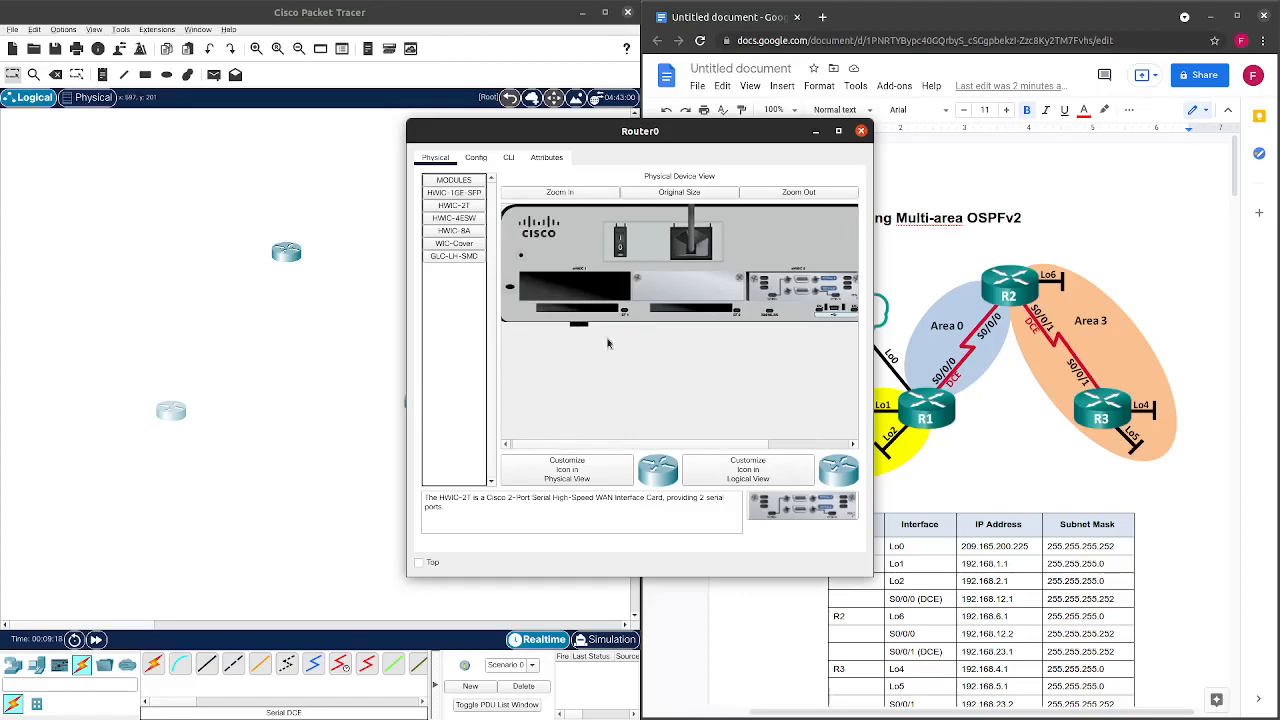
left_click(620, 240)
left_click(508, 157)
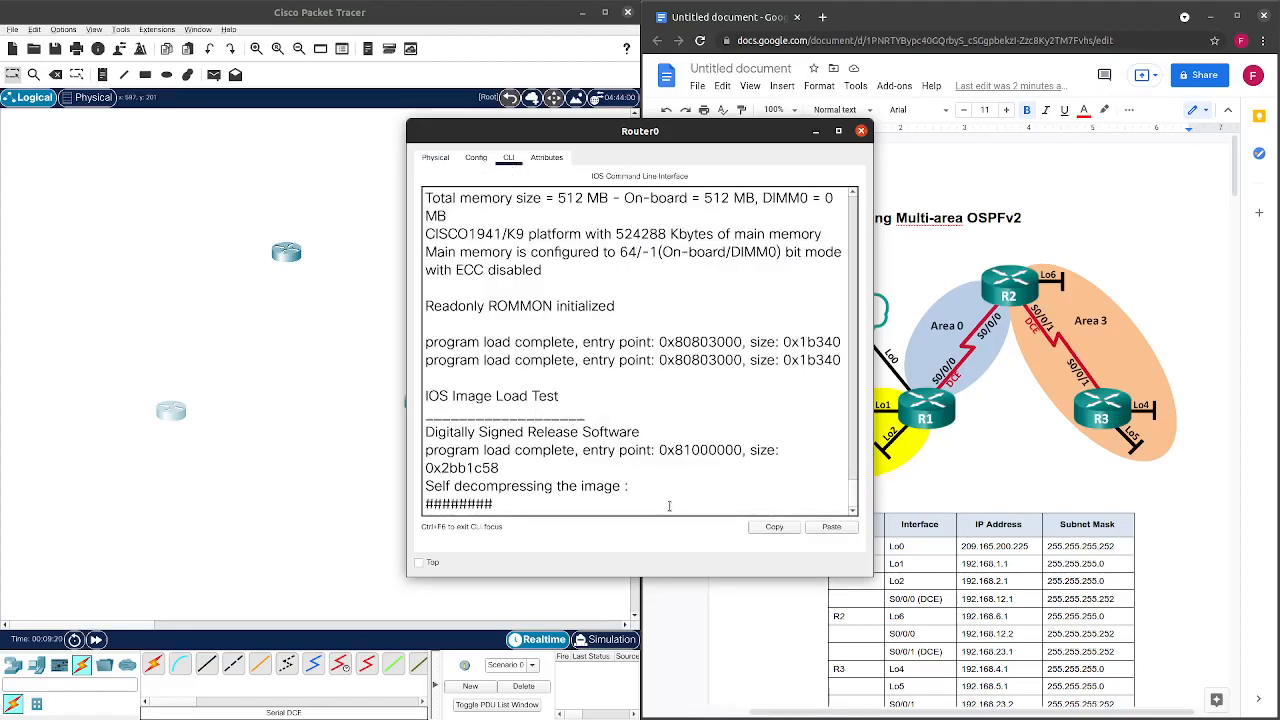
left_click_drag(680, 132, 479, 113)
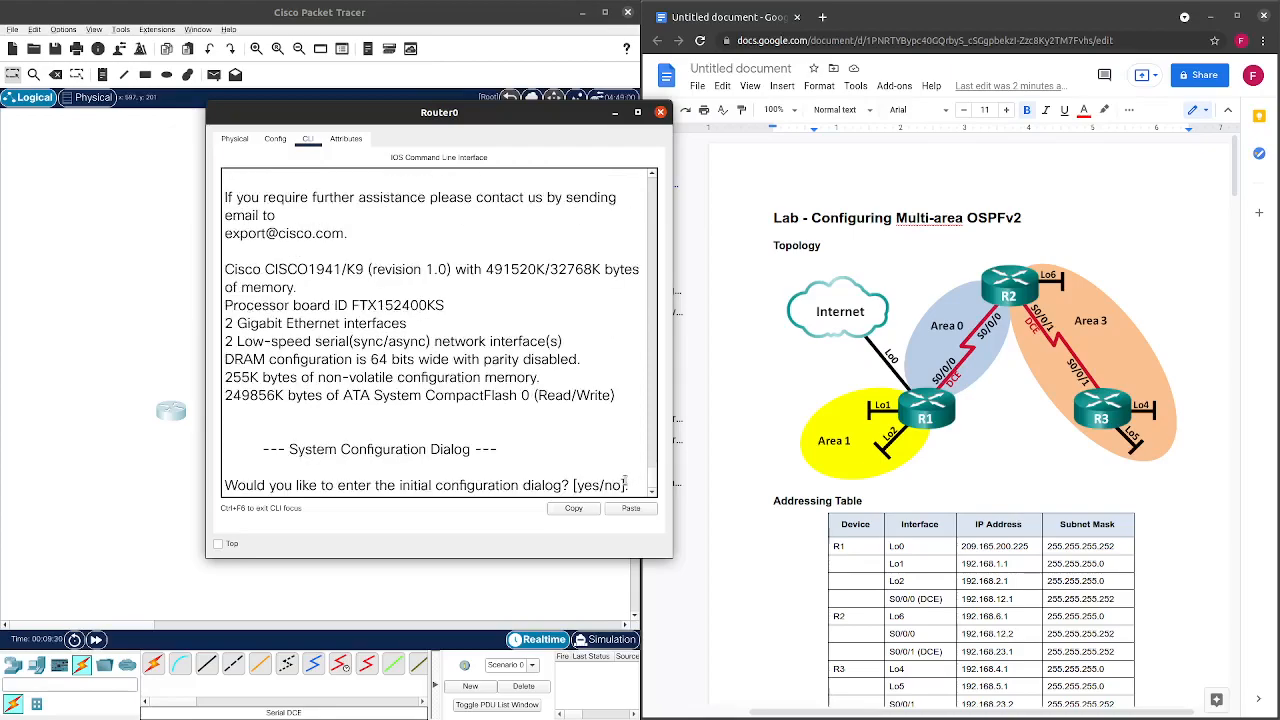
After Router0 boots, rerun 'show ip int bri' to check the serial ports, then close its window.
key("Return")
key("Return")
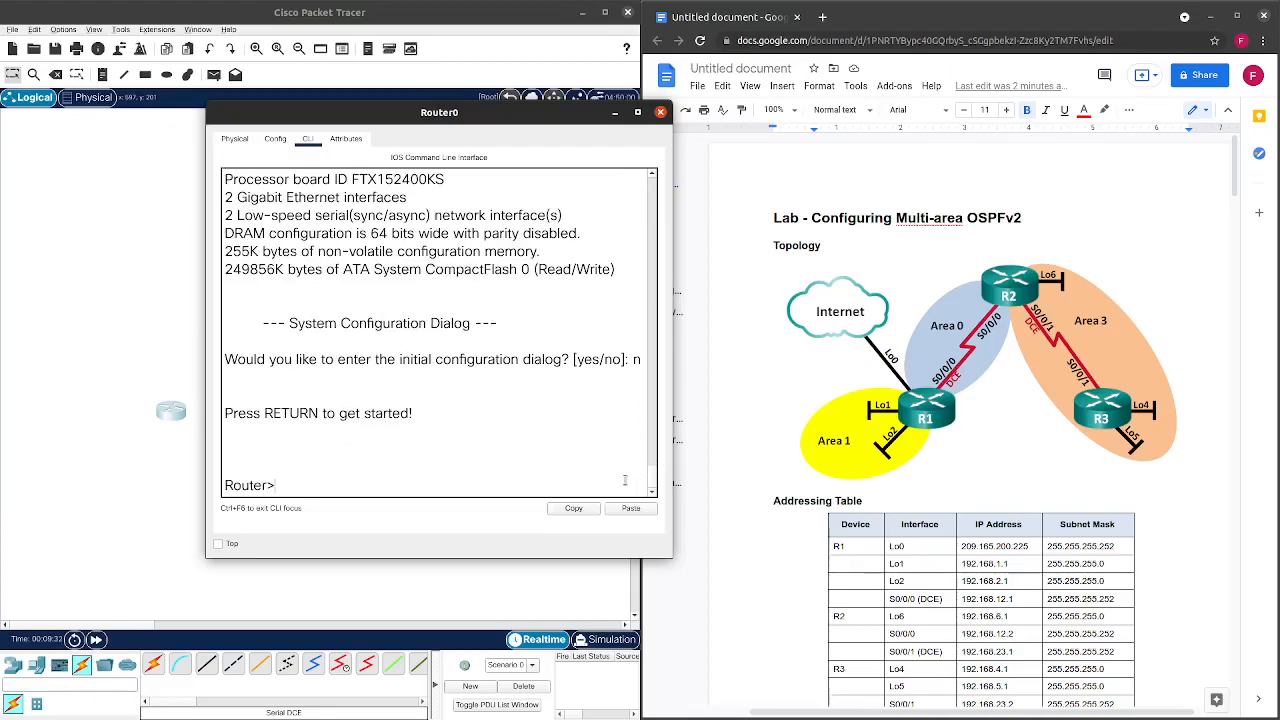
type("en")
key("Return")
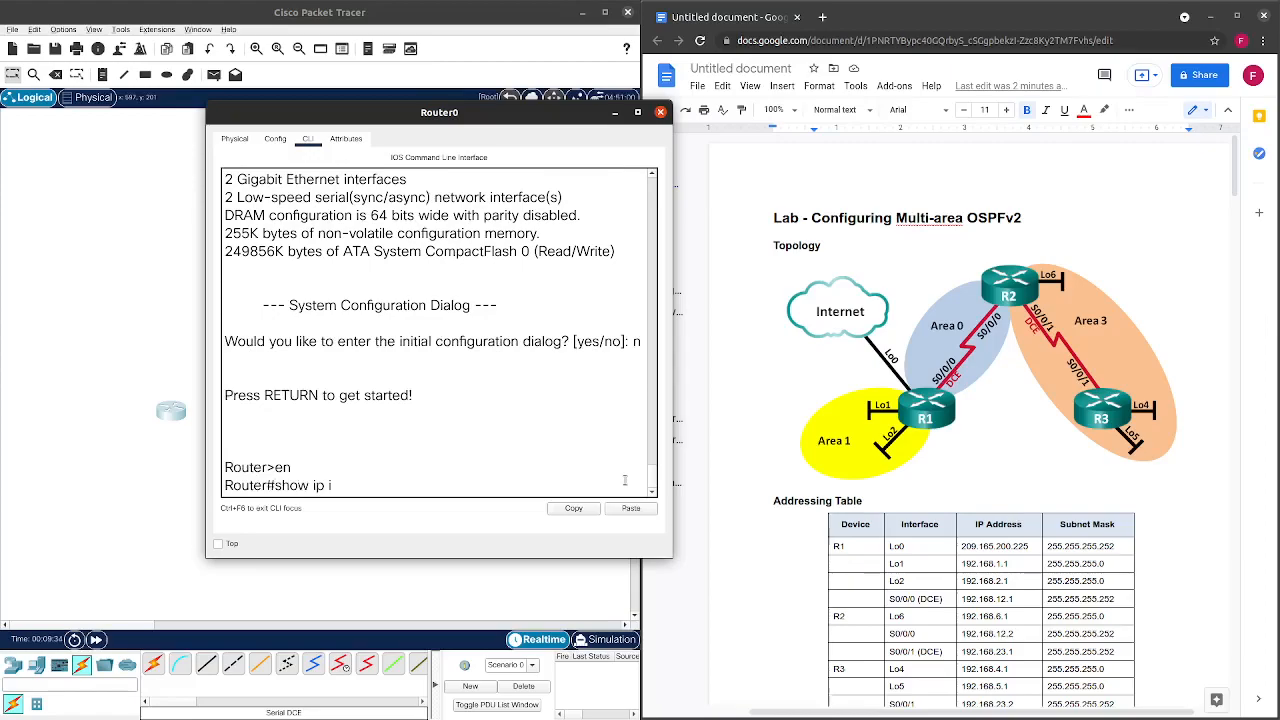
type("show ip int b ri")
key("Return")
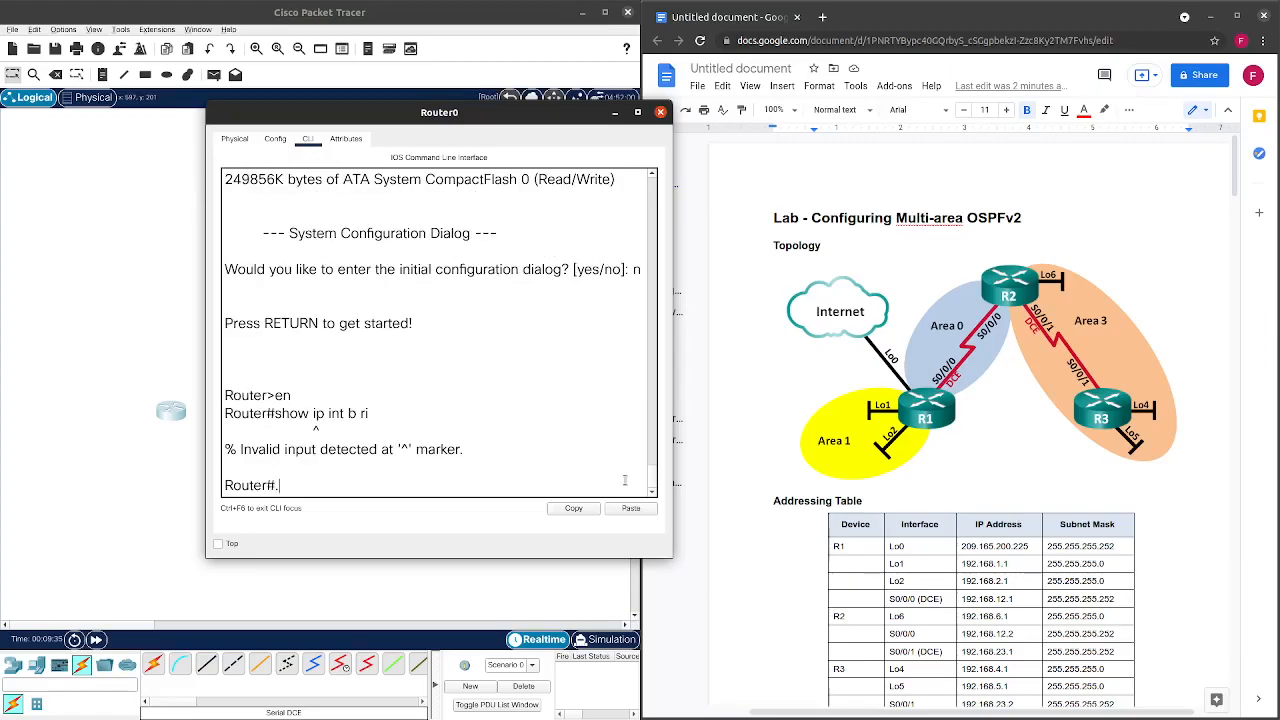
key("Up")
key("Return")
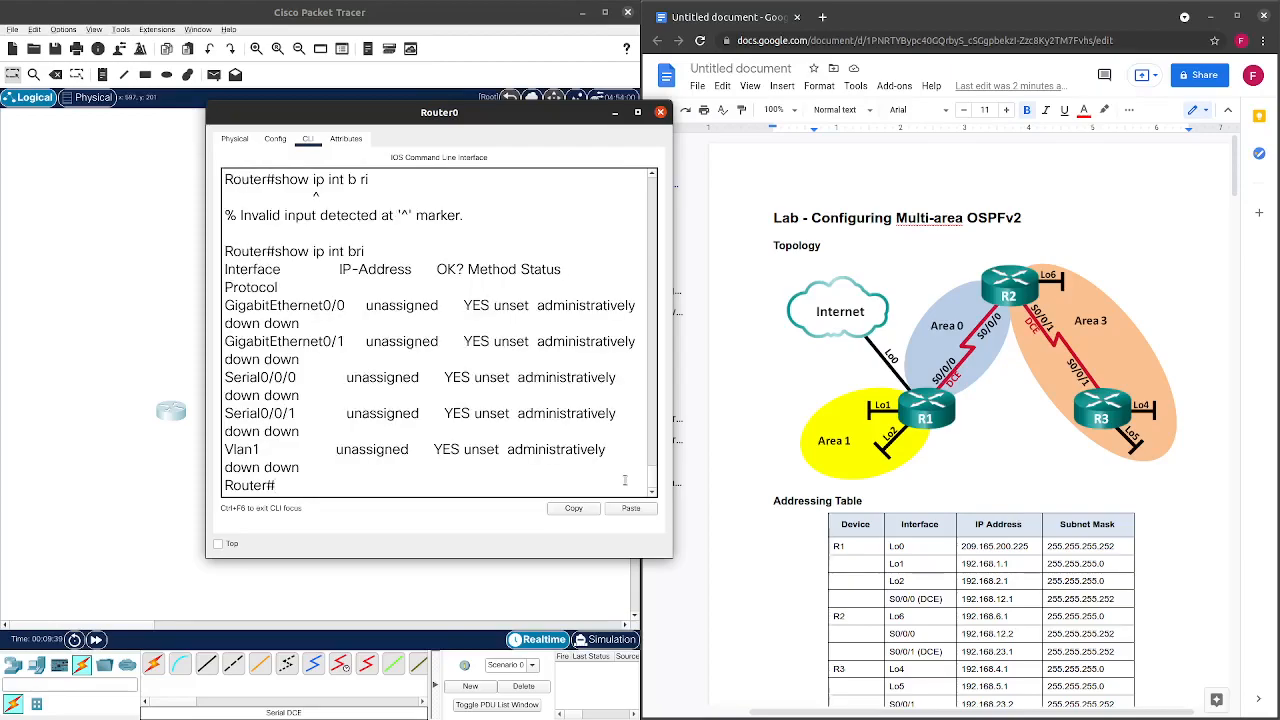
left_click(660, 111)
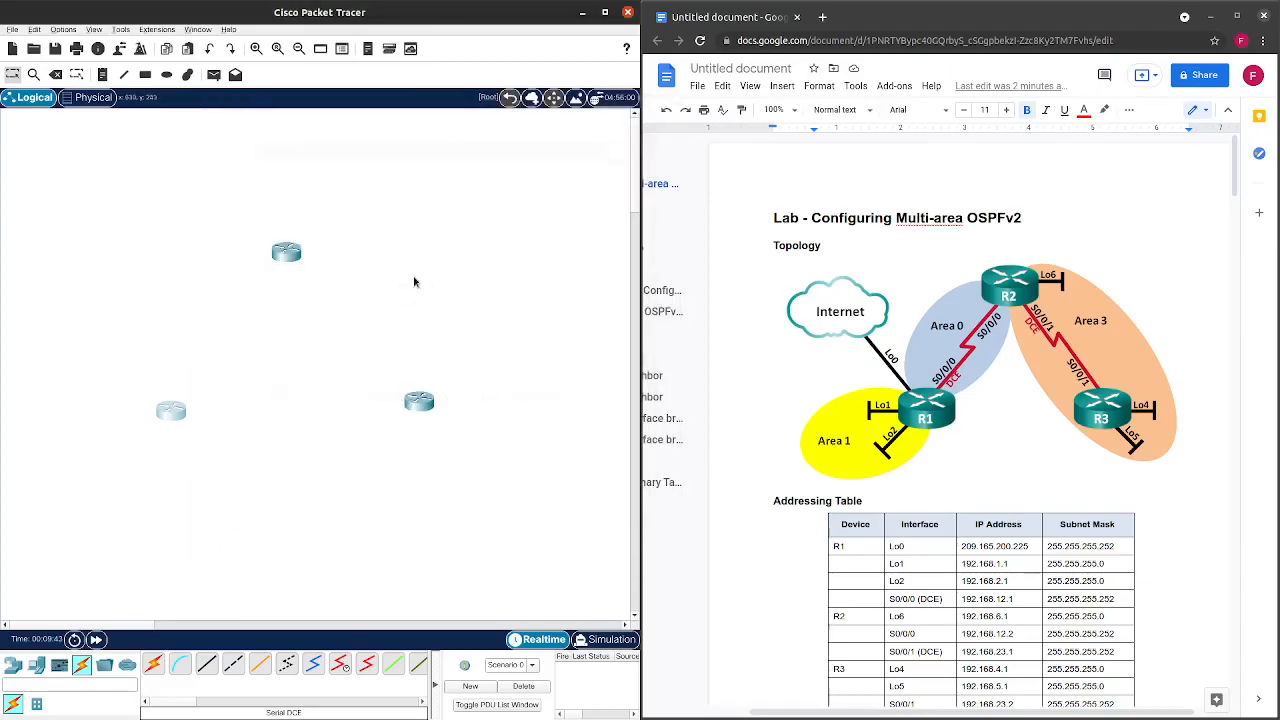
Install an HWIC-2T serial card in an empty slot of Router1.
double_click(286, 253)
left_click(508, 158)
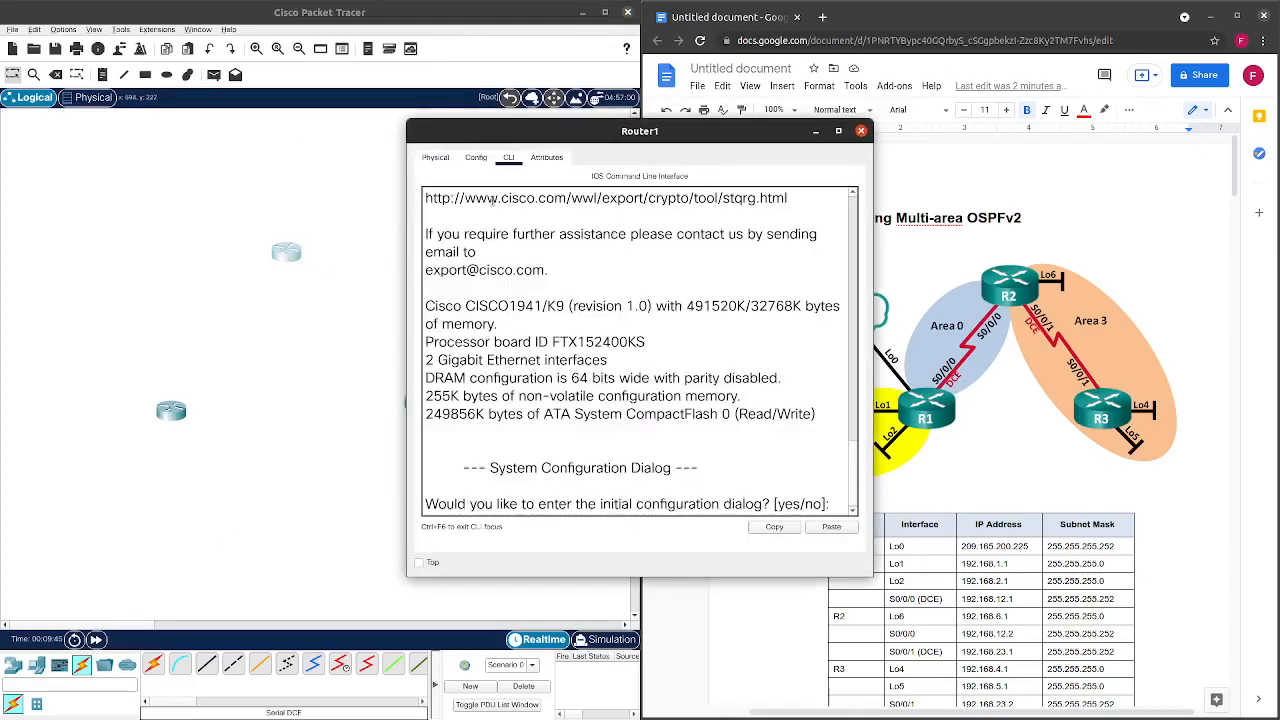
left_click(436, 158)
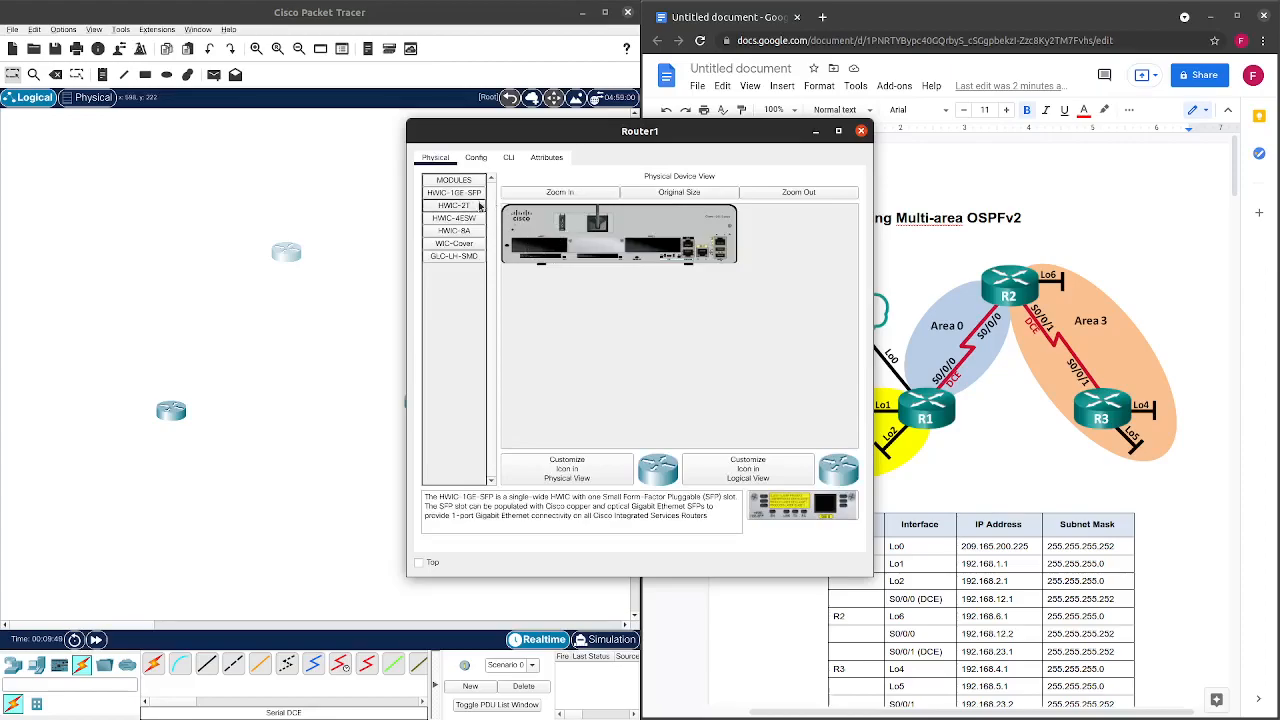
left_click_drag(470, 205, 662, 255)
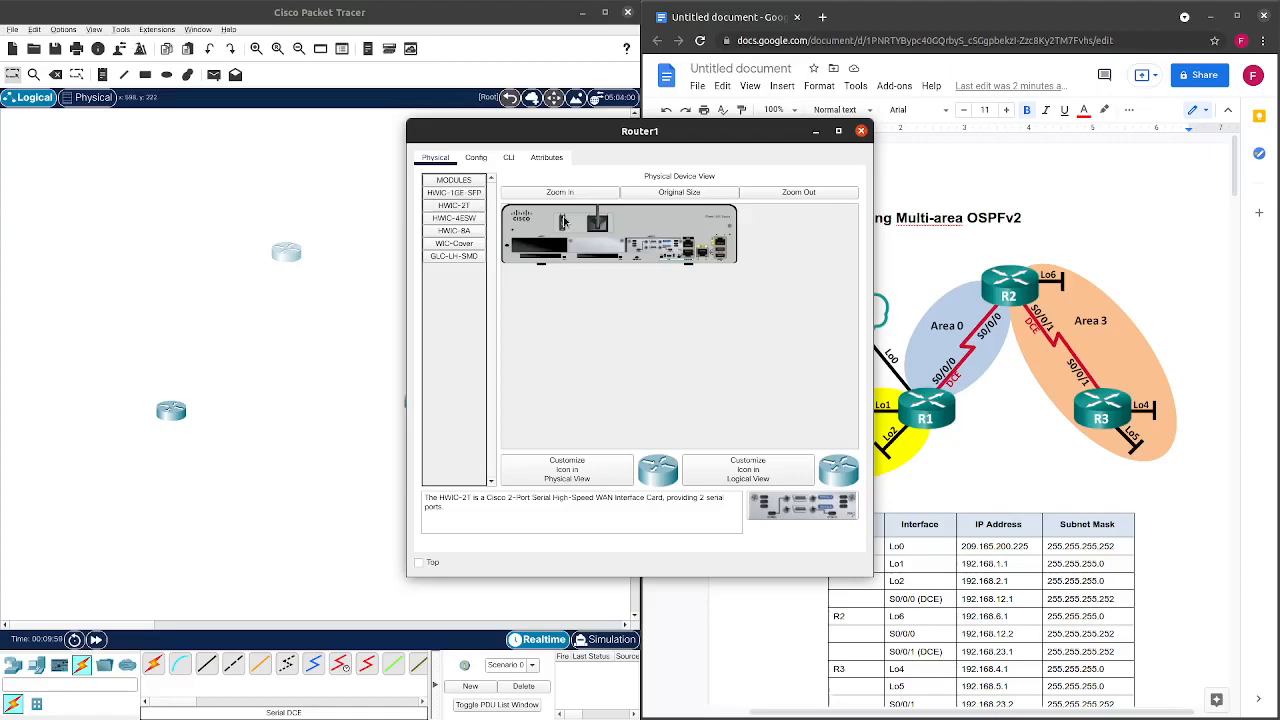
left_click(860, 131)
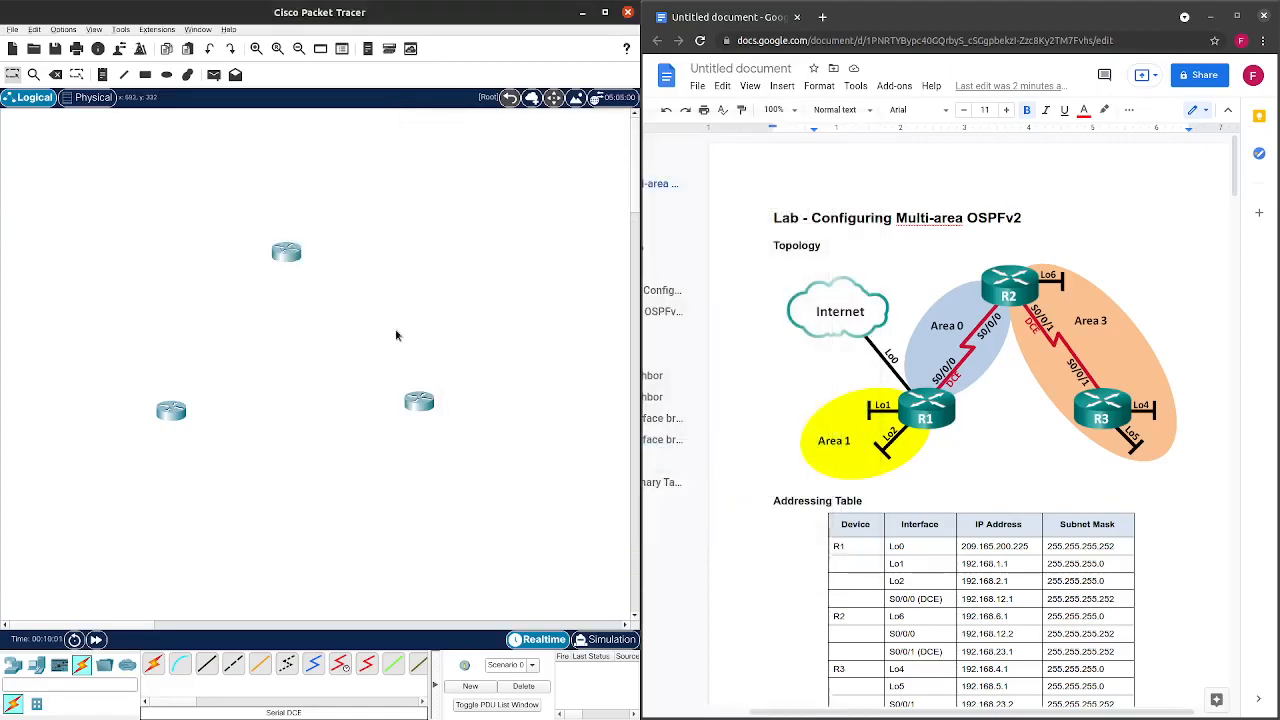
Install an HWIC-2T serial card in Router2 as well.
left_click_drag(421, 405, 419, 414)
left_click(425, 412)
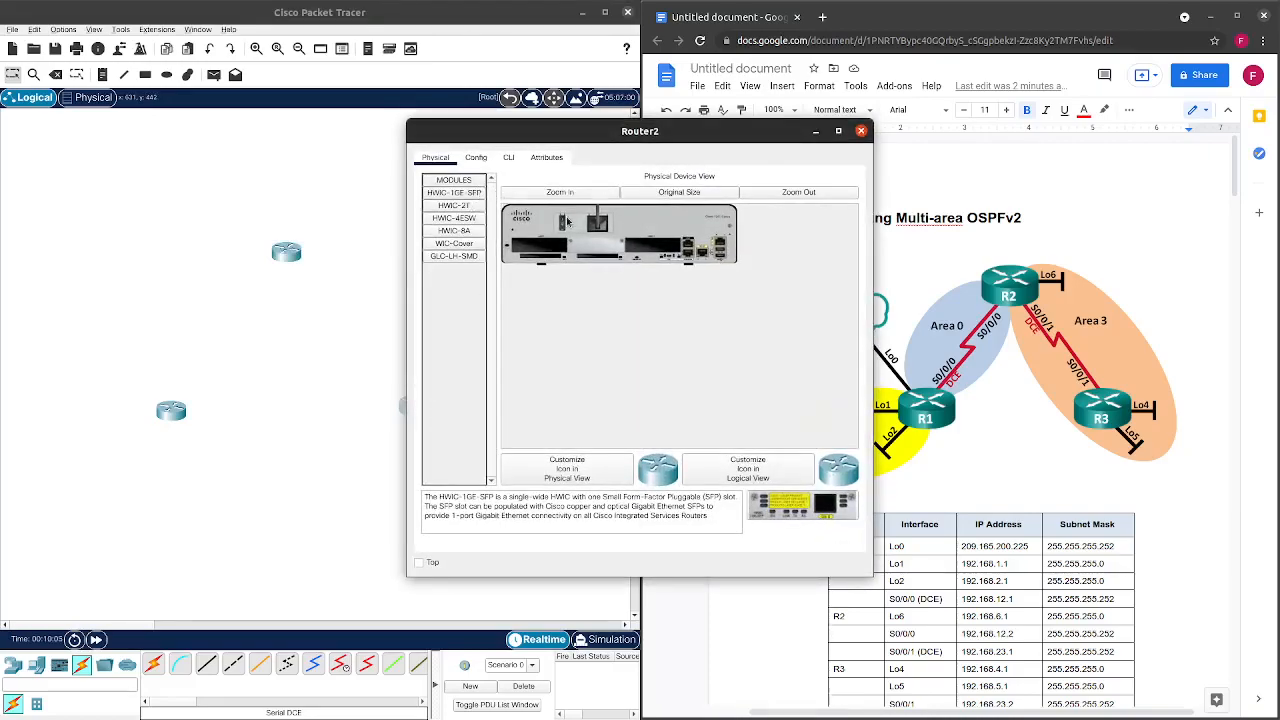
left_click_drag(454, 205, 655, 248)
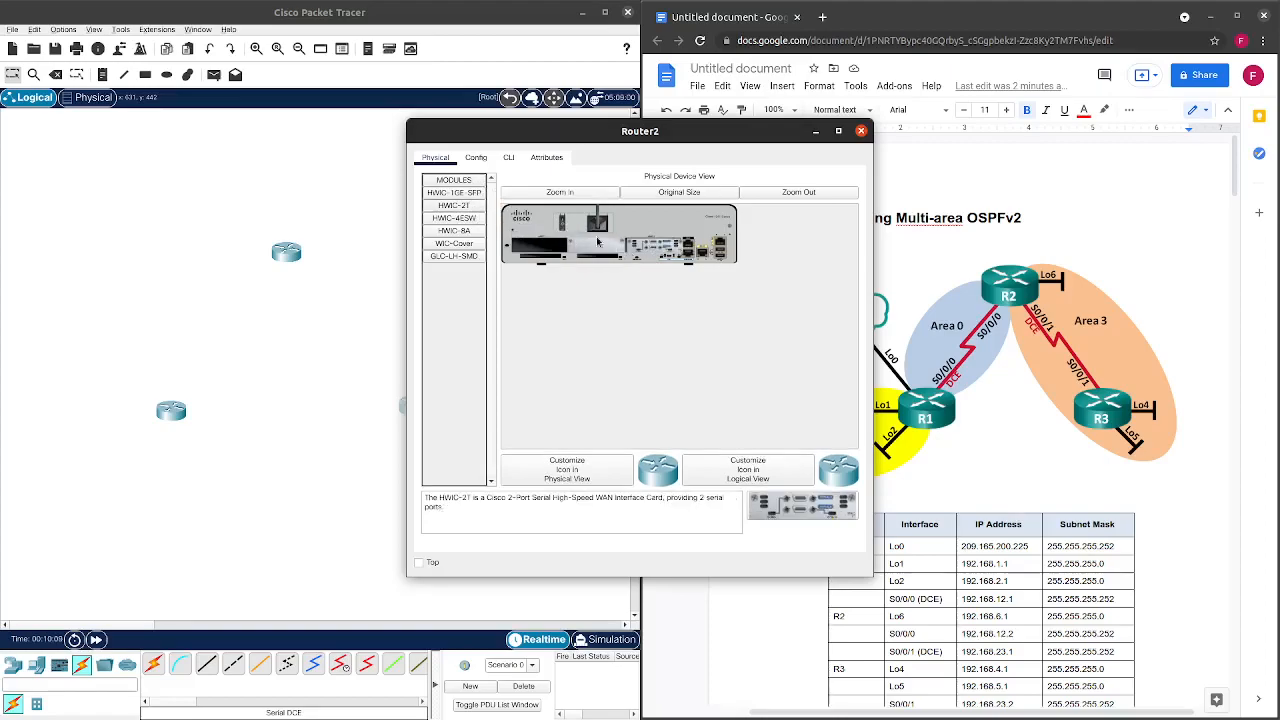
left_click(861, 131)
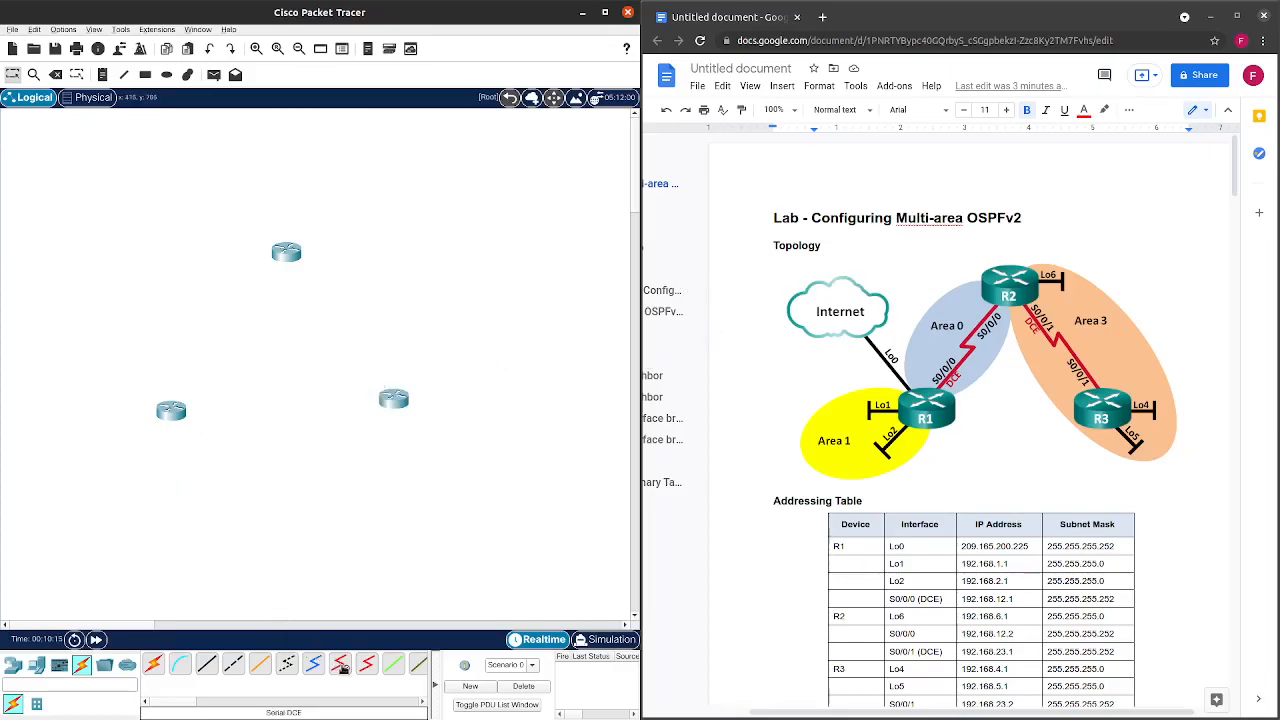
left_click(341, 665)
Link the lower-left router's Serial0/0/0 to the top router's Serial0/0/0 with a serial DCE cable.
left_click(177, 408)
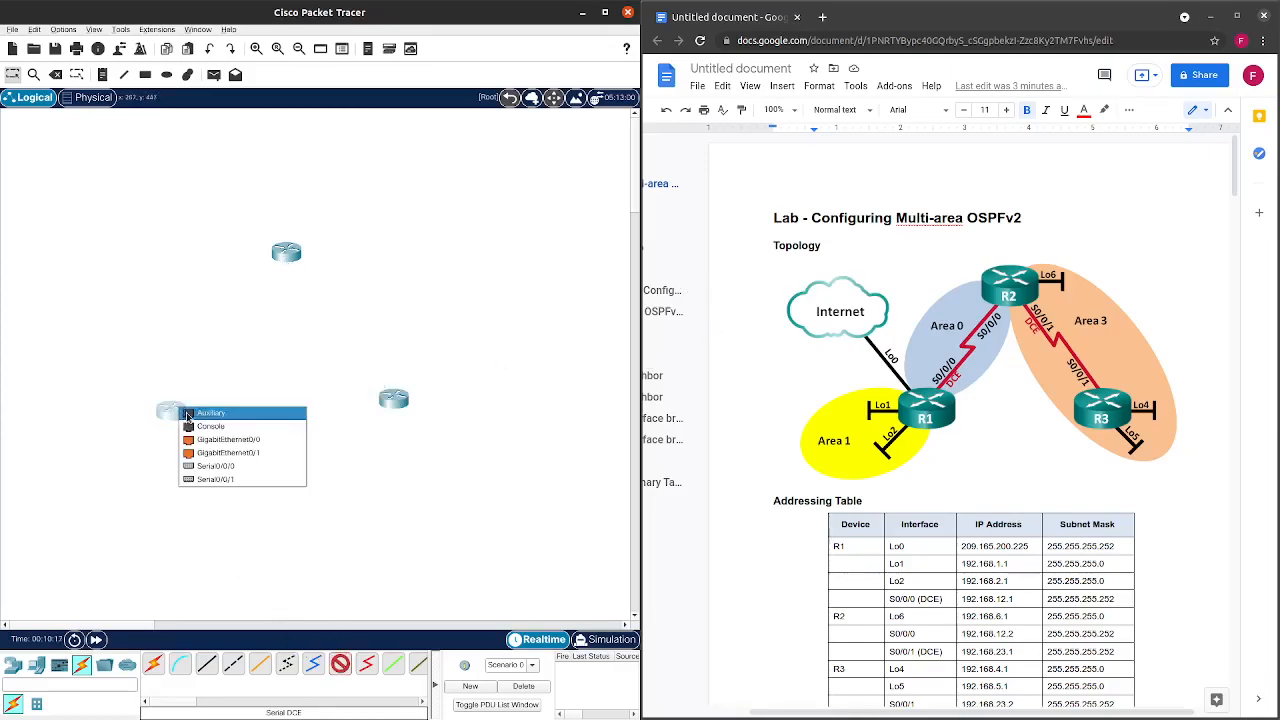
left_click(216, 467)
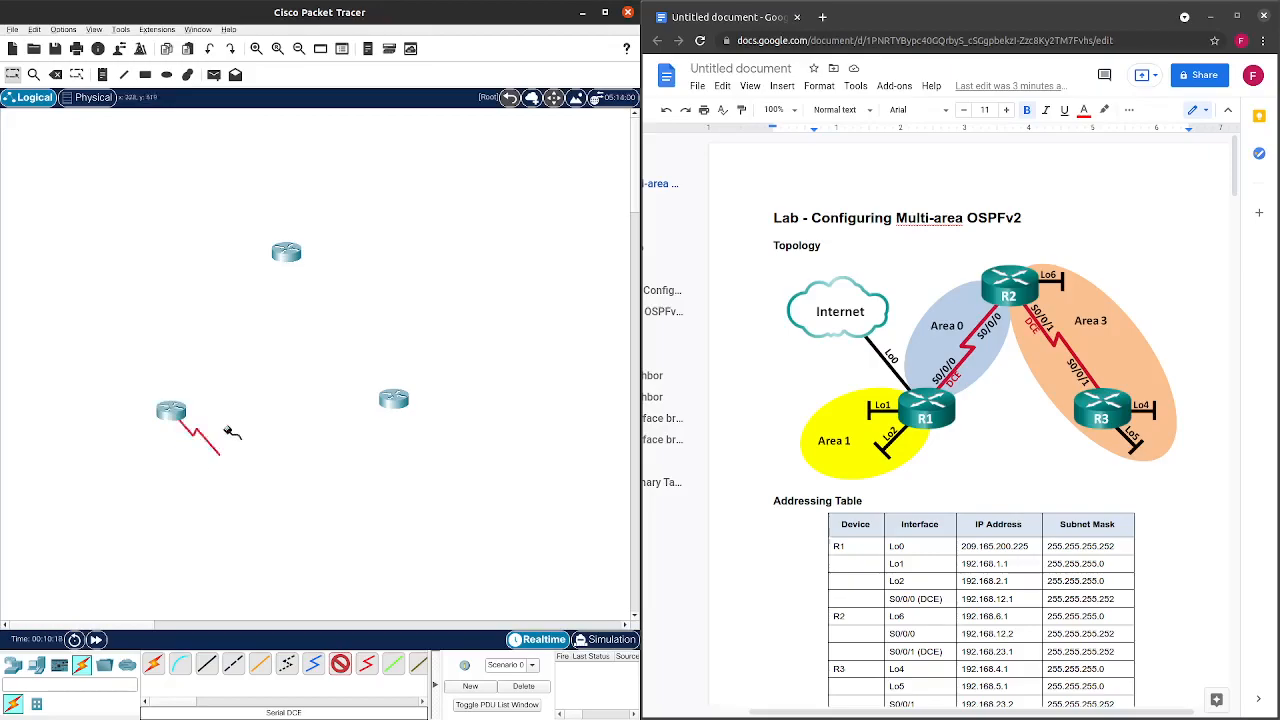
left_click(287, 252)
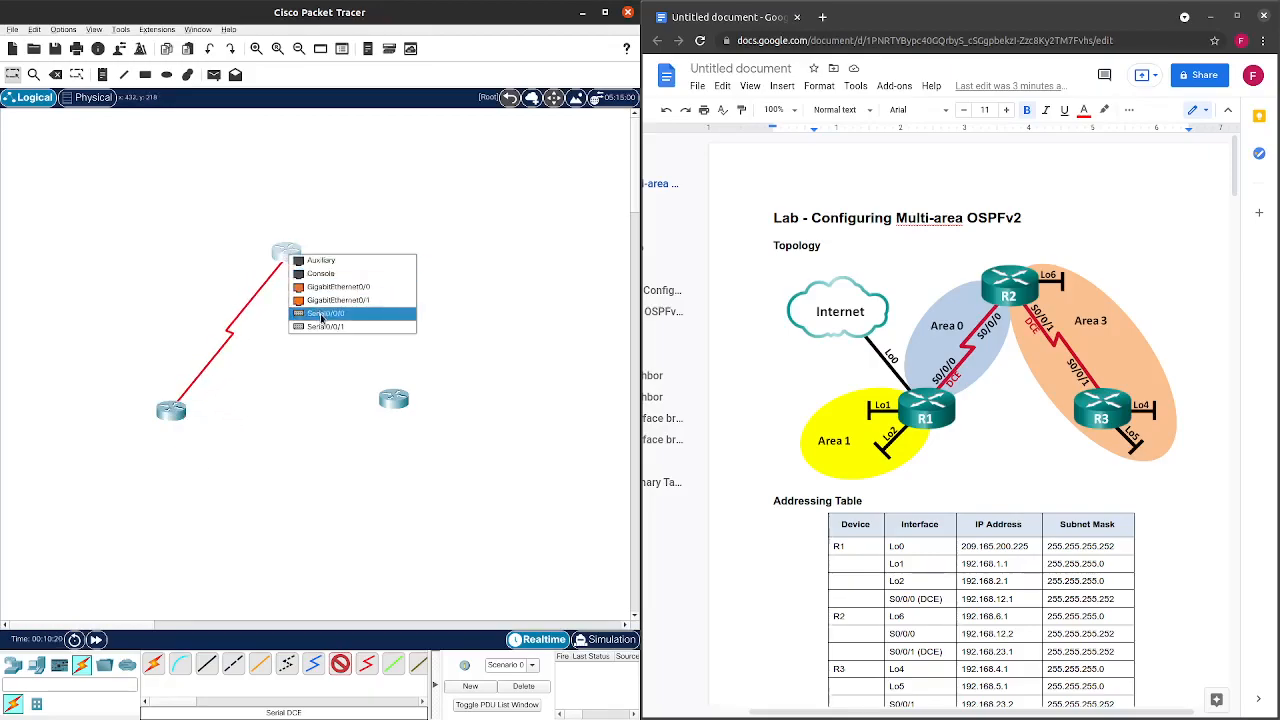
left_click(322, 317)
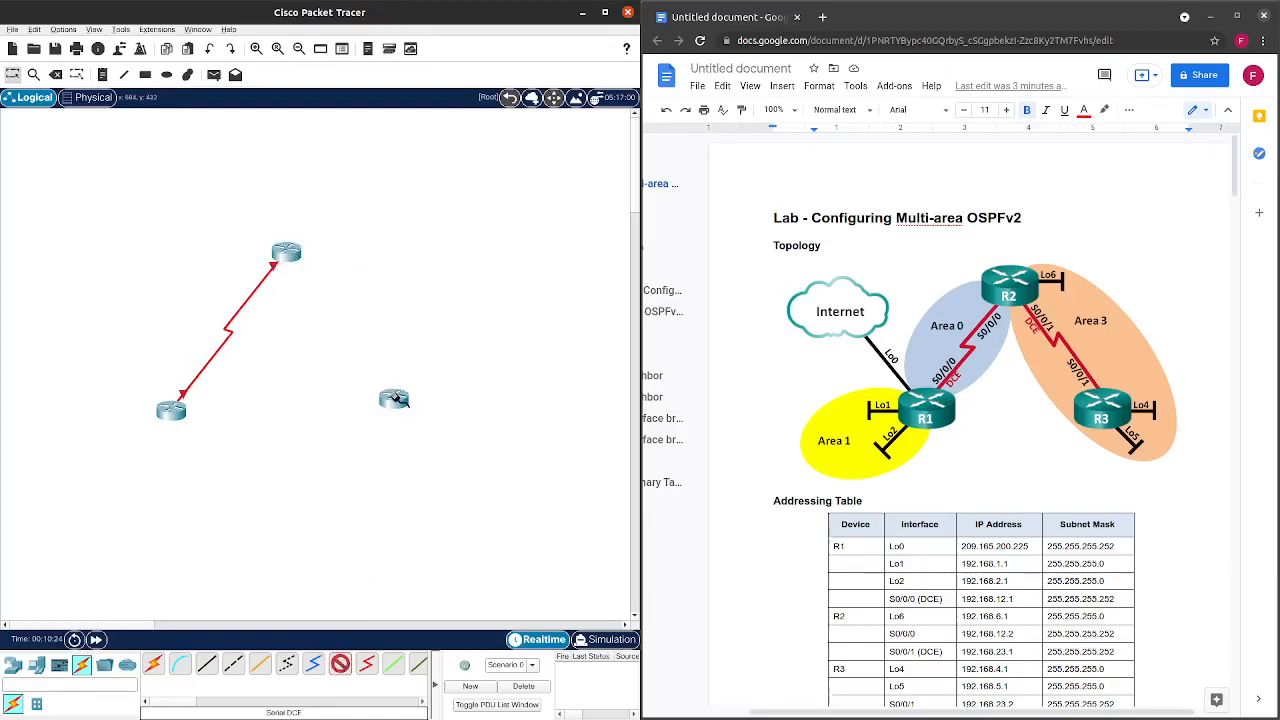
Link the top router's Serial0/0/1 to the right-hand router's Serial0/0/1.
left_click(294, 251)
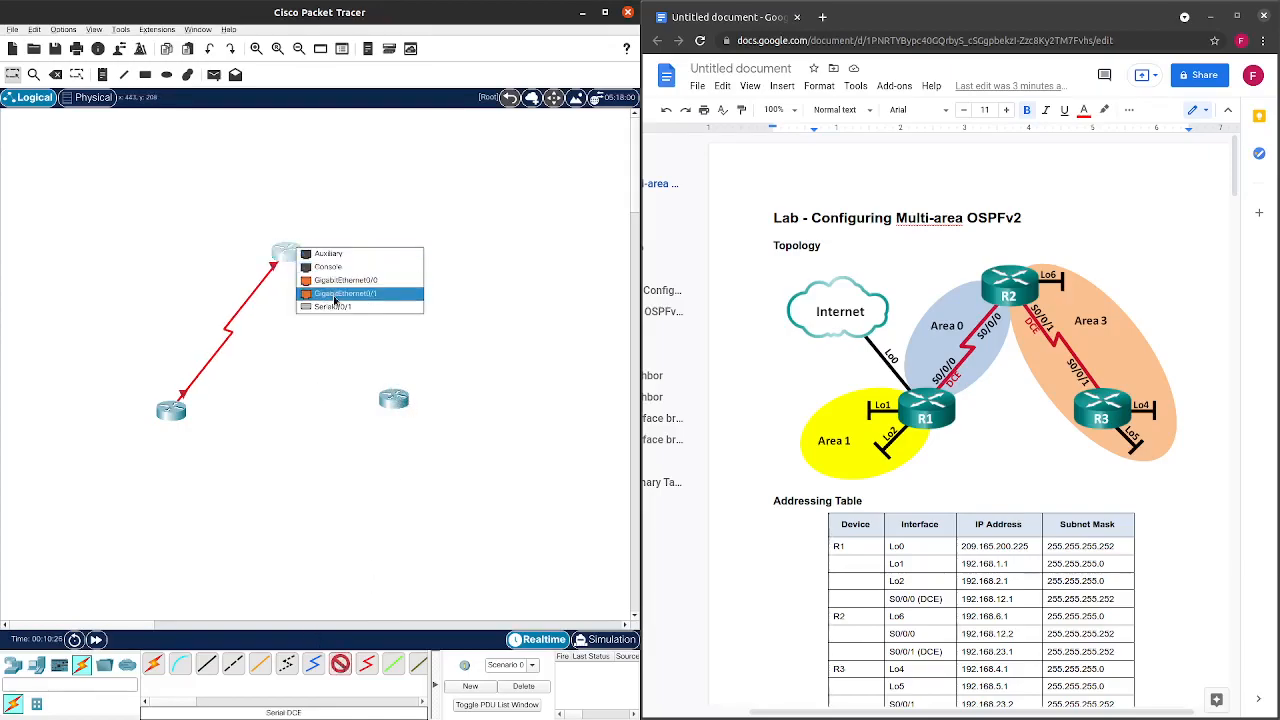
left_click(341, 285)
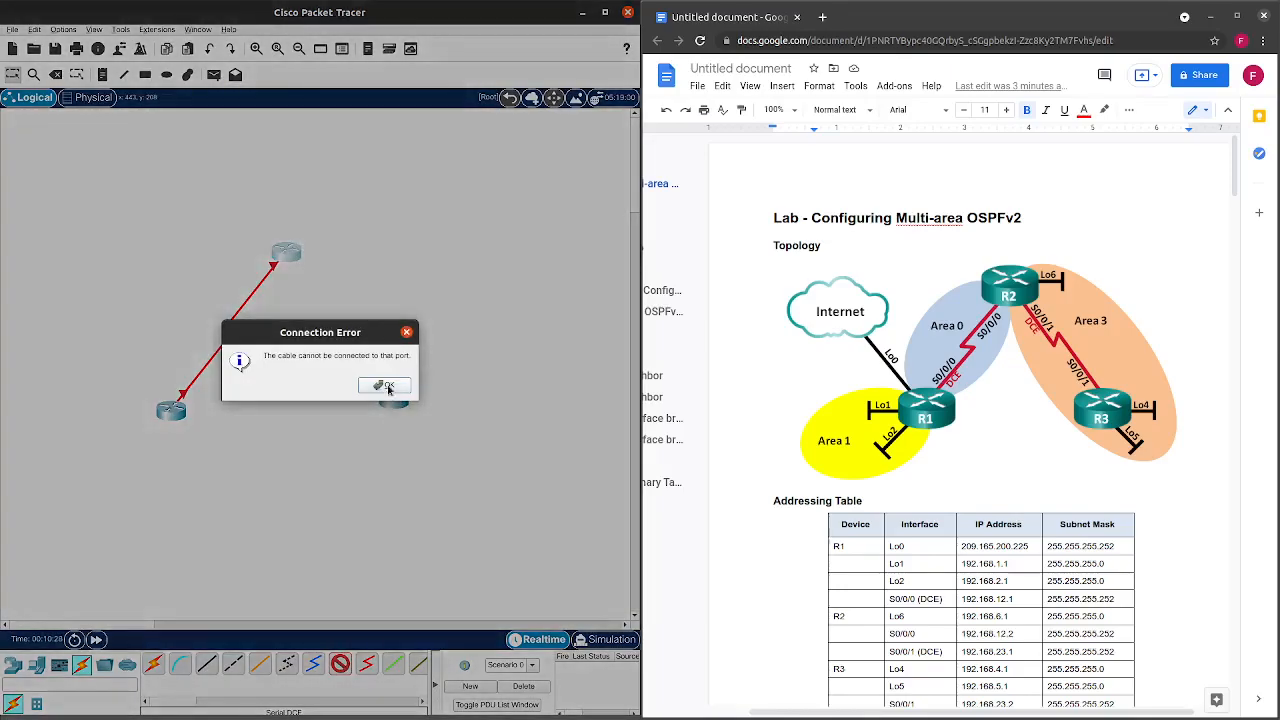
left_click(386, 384)
left_click(287, 252)
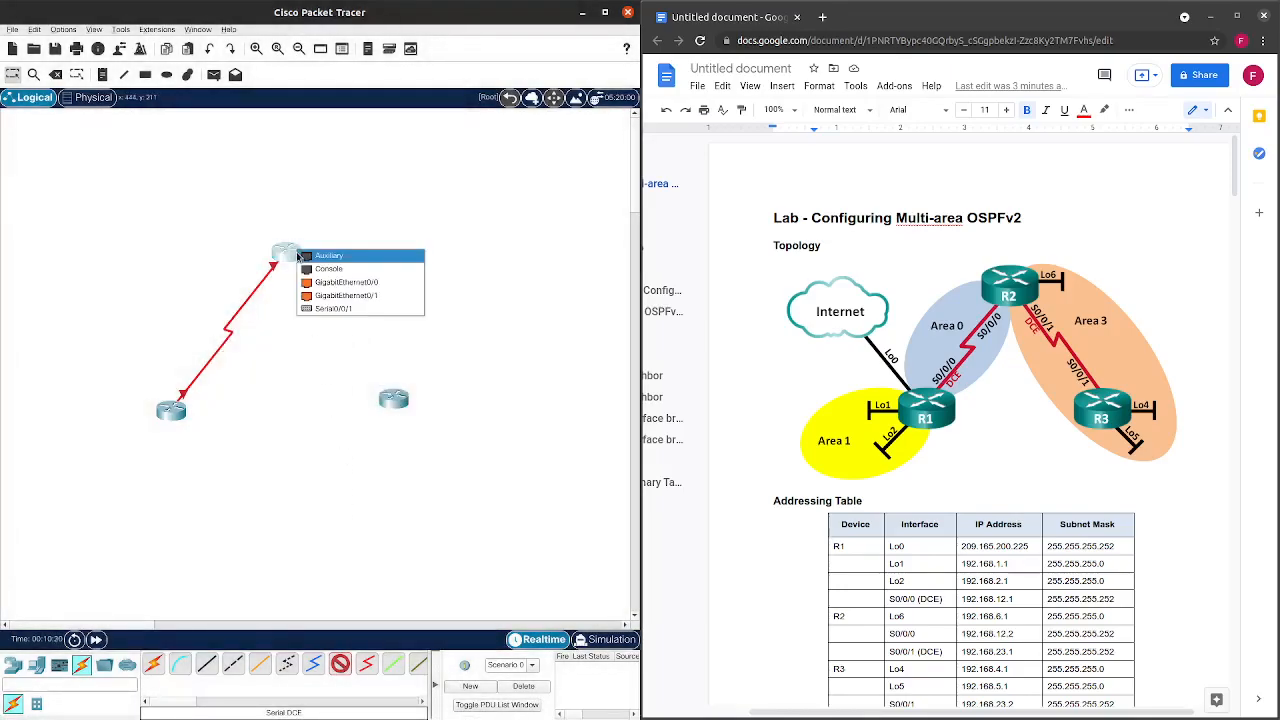
left_click(331, 308)
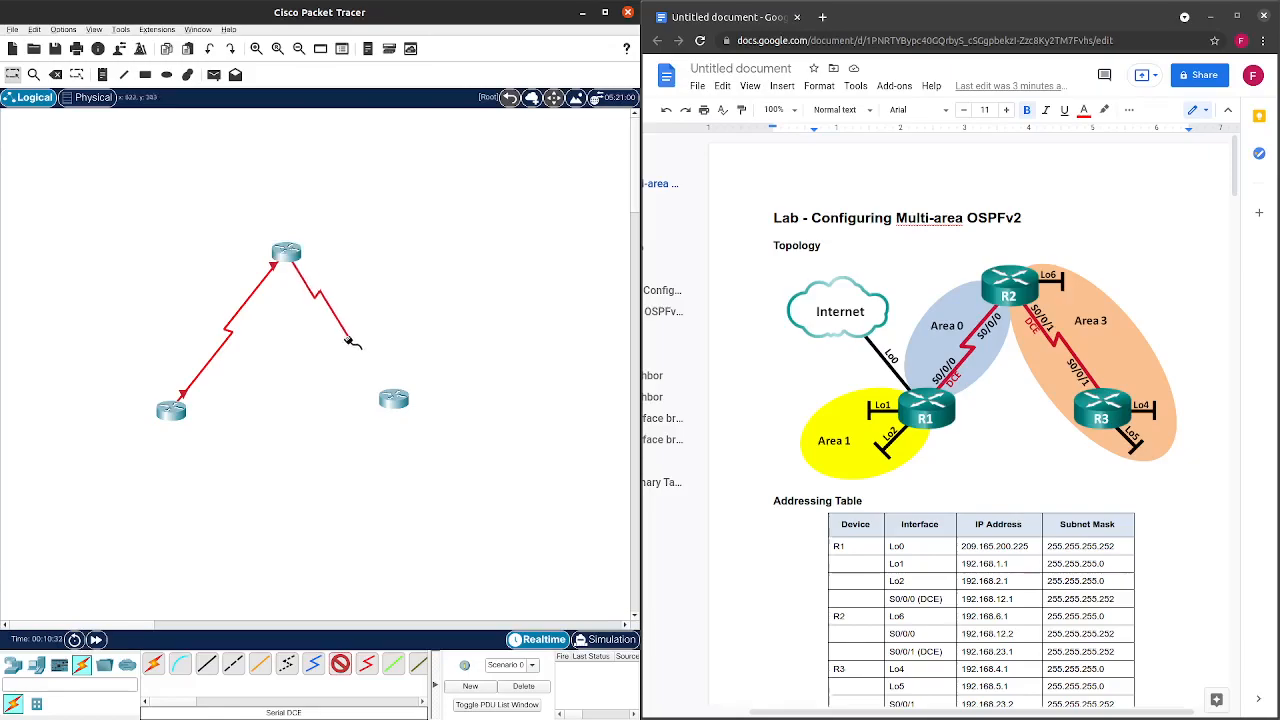
left_click(392, 402)
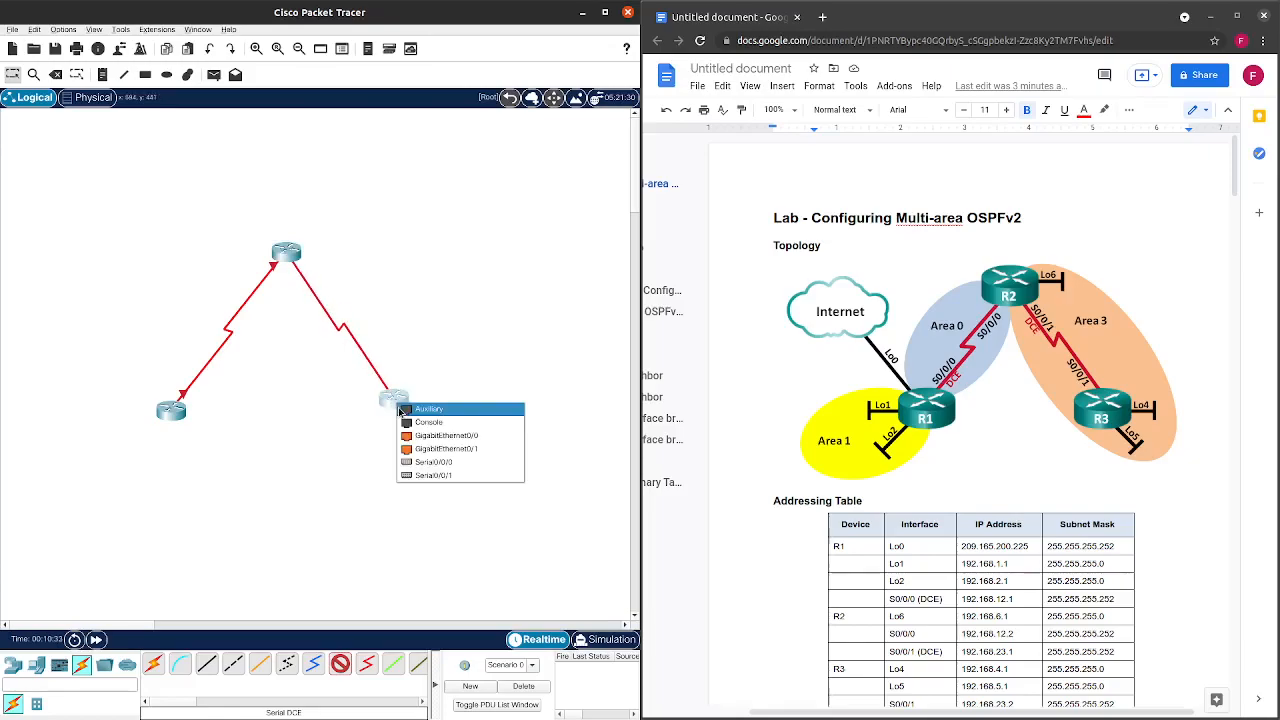
left_click(444, 476)
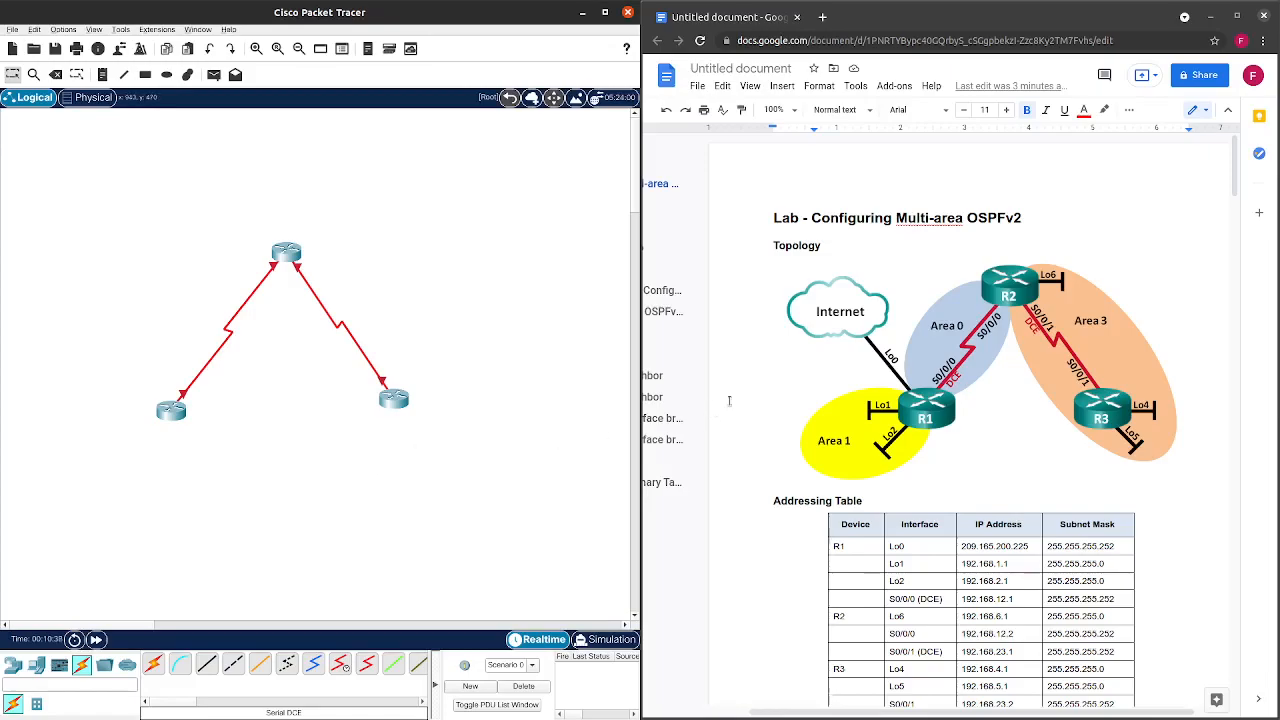
left_click(166, 74)
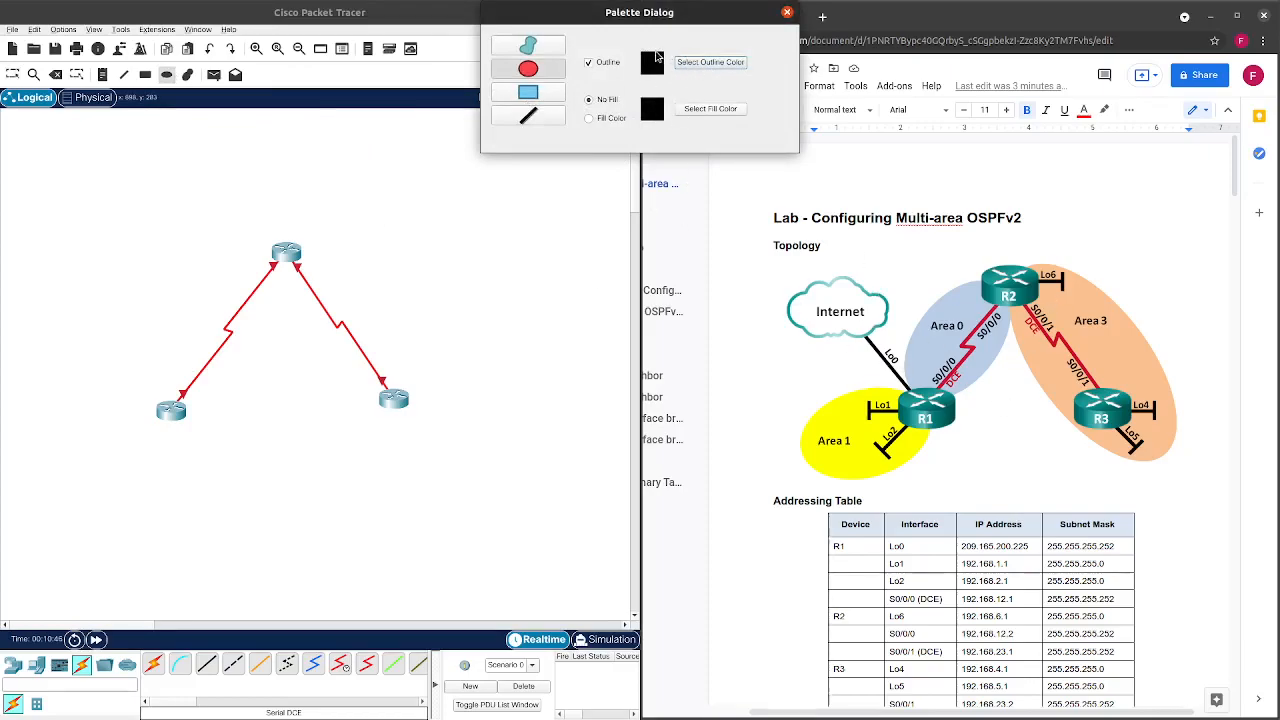
Set outline and fill to light blue (#00aaff) and draw an ellipse over the left-to-top router link.
left_click(694, 64)
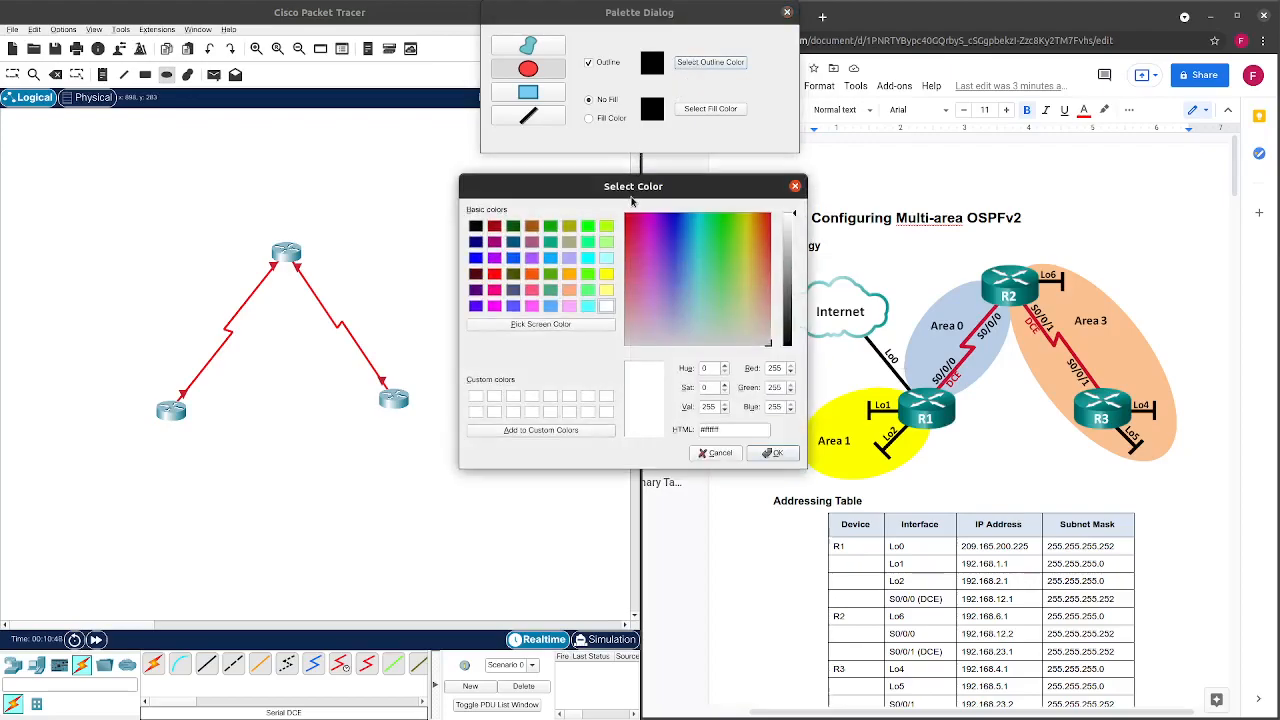
left_click(551, 259)
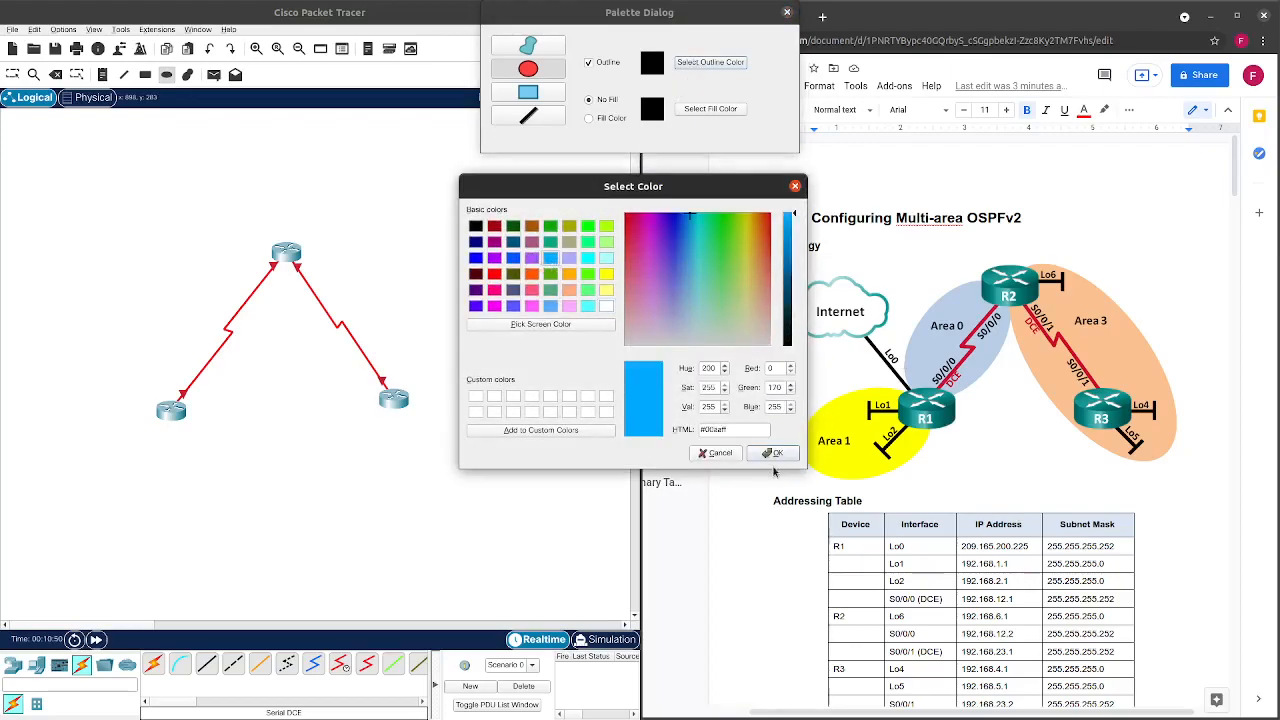
left_click(776, 453)
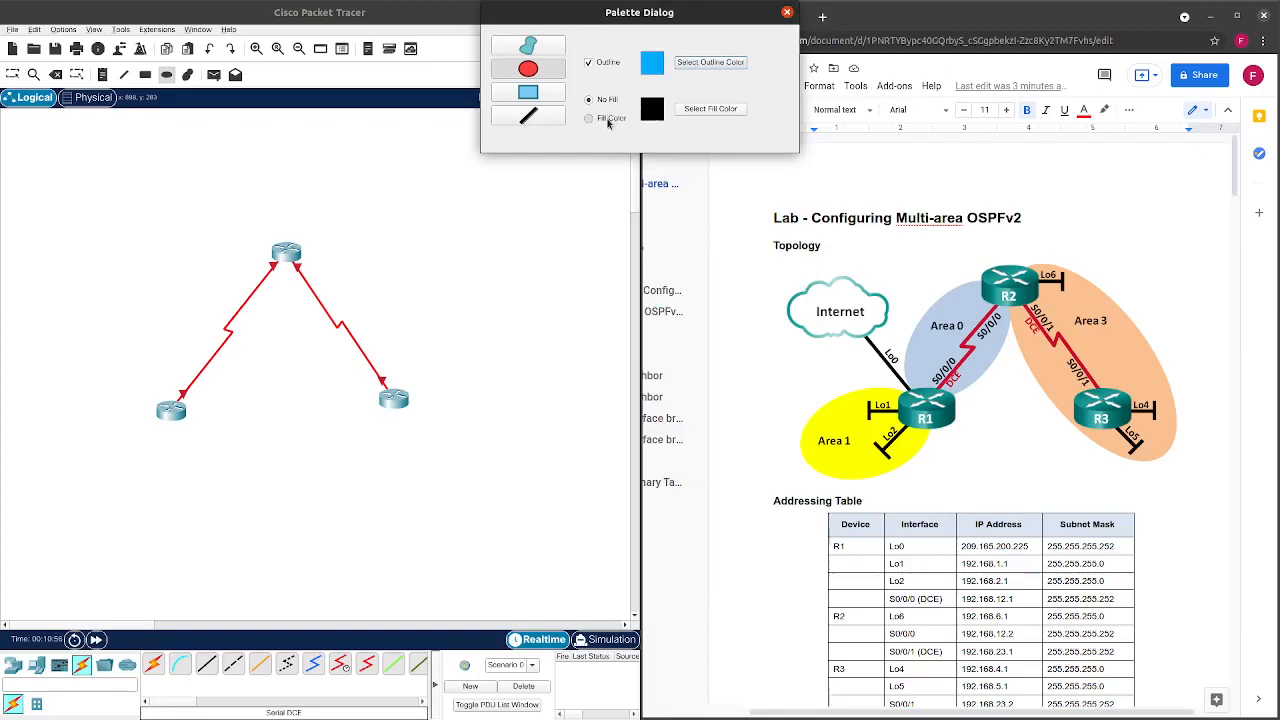
left_click(678, 112)
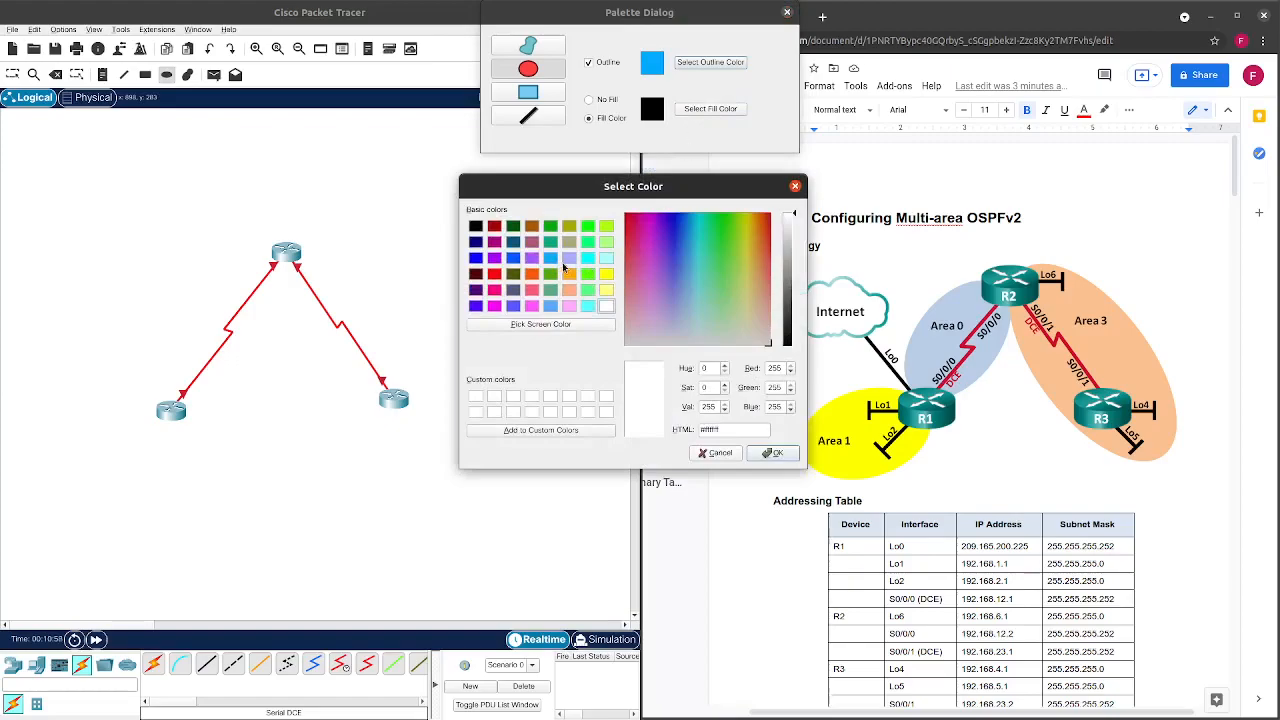
left_click(551, 258)
left_click(772, 453)
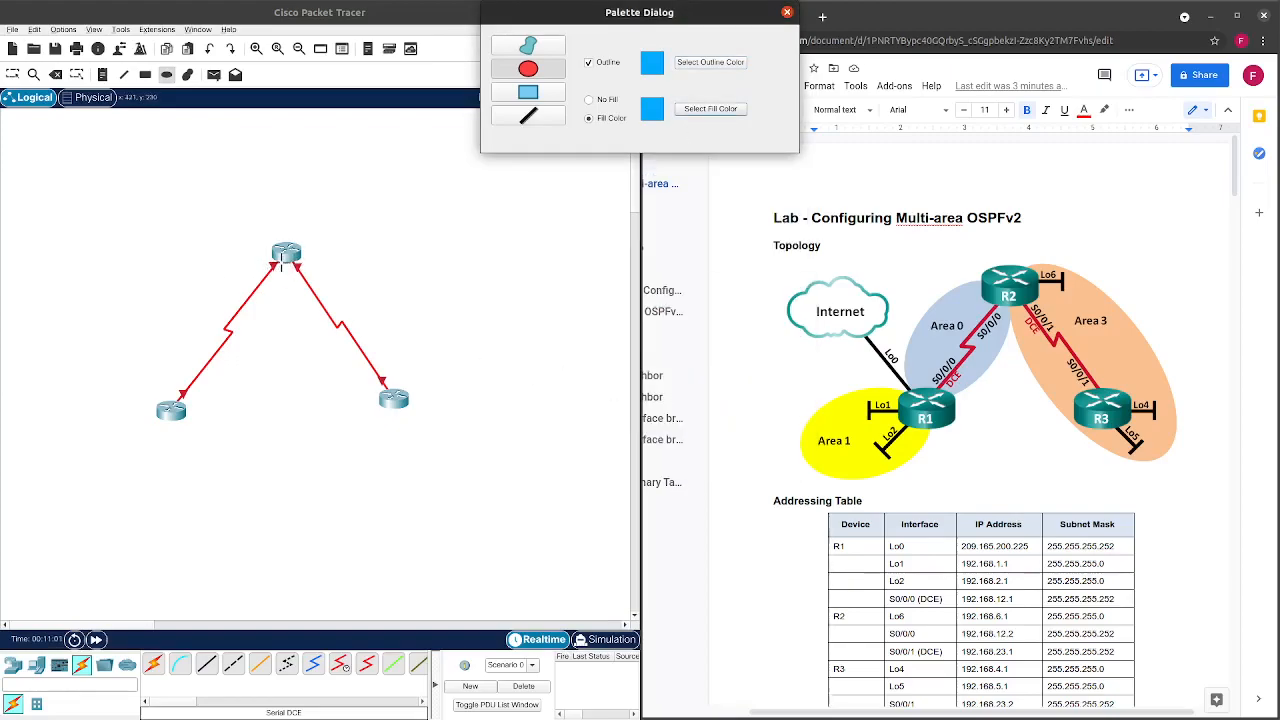
mouse_move(285, 267)
left_mouse_down()
mouse_move(154, 395)
mouse_move(166, 403)
left_mouse_up()
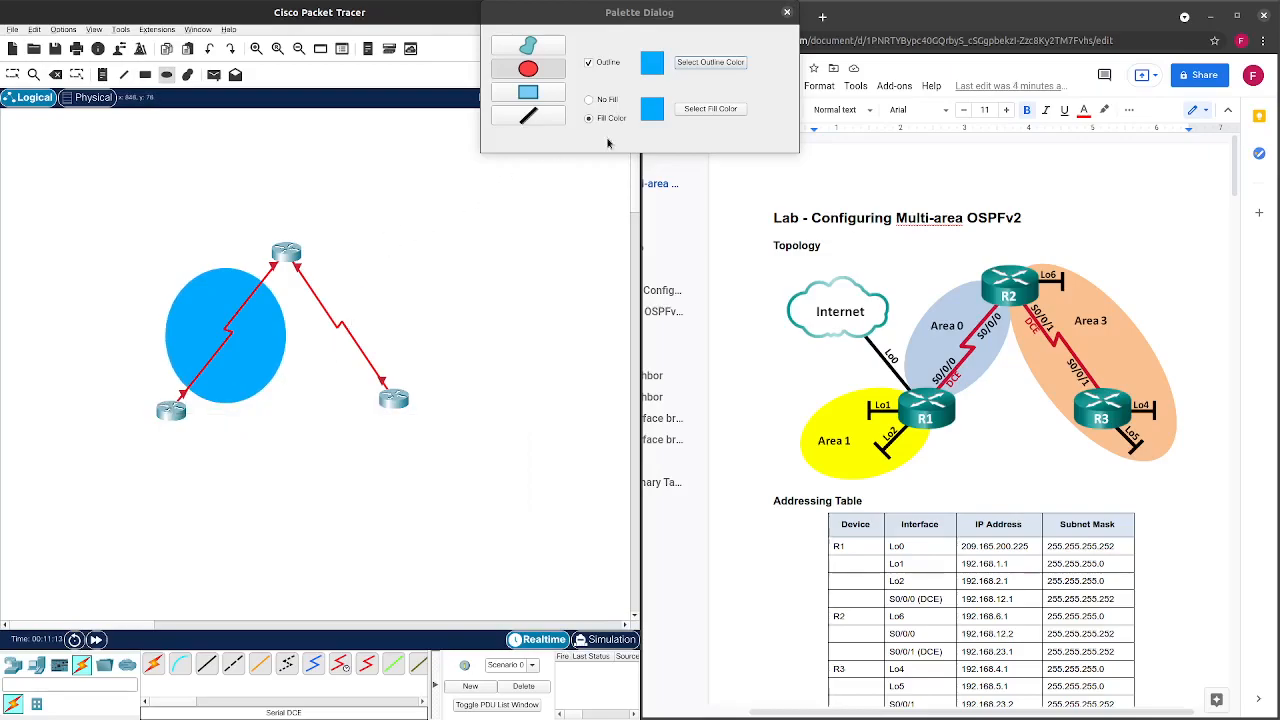
Switch the ellipse colours to a black outline and orange fill.
left_click(696, 66)
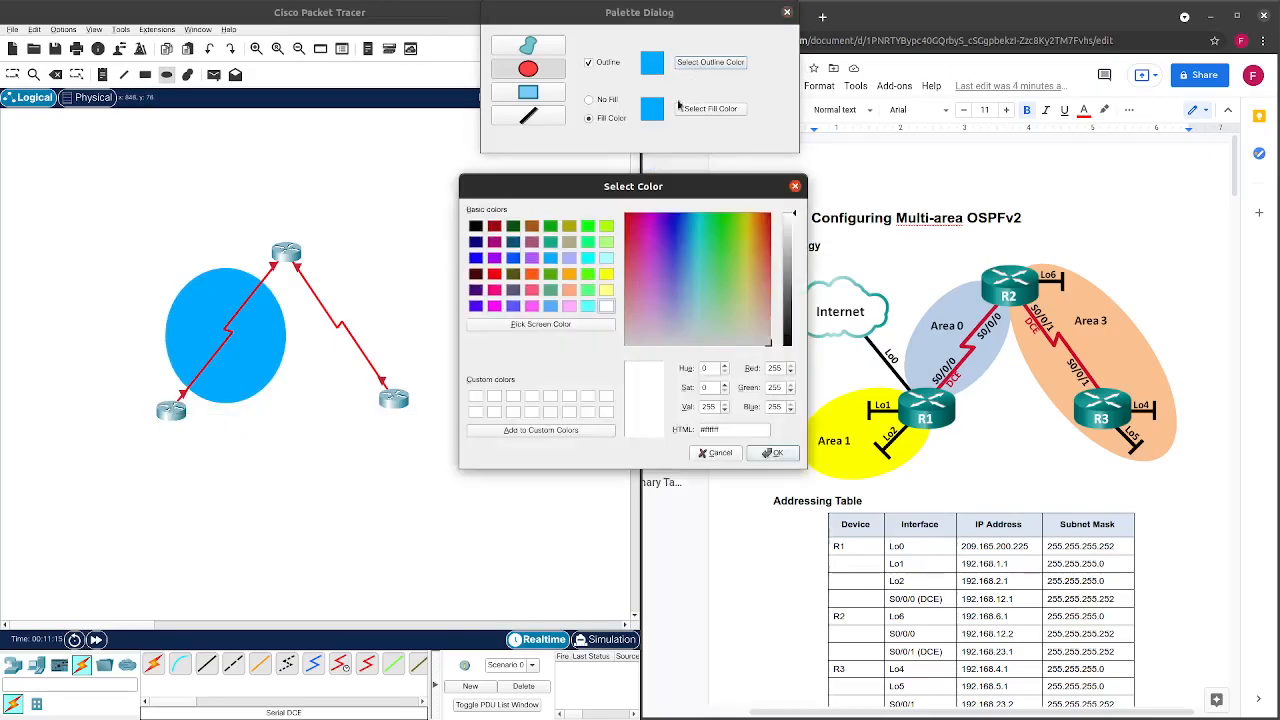
left_click(476, 226)
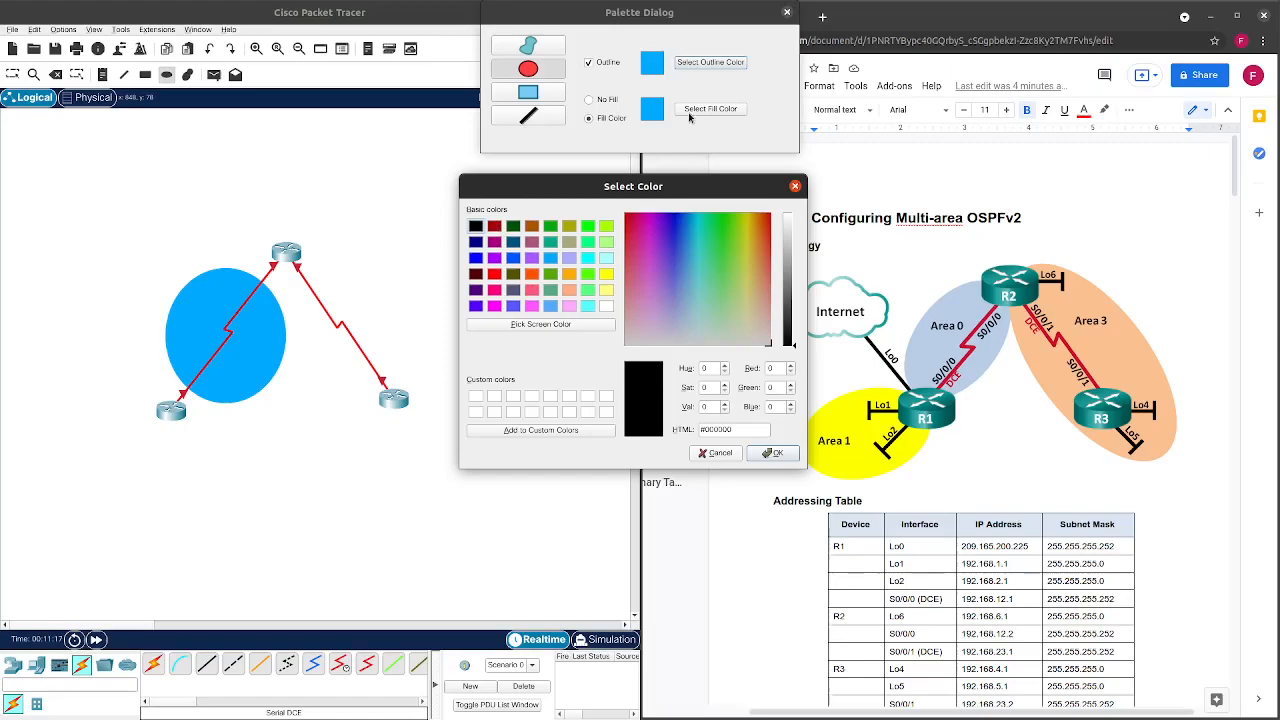
left_click(773, 453)
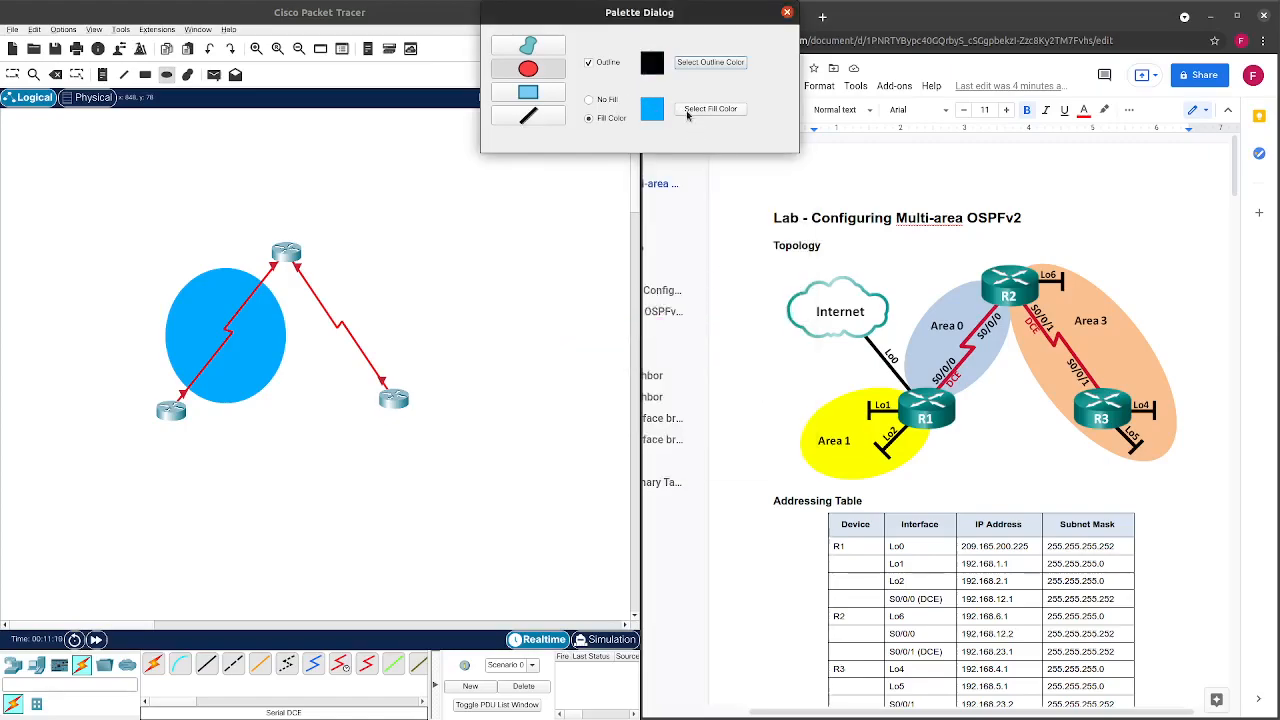
left_click(700, 109)
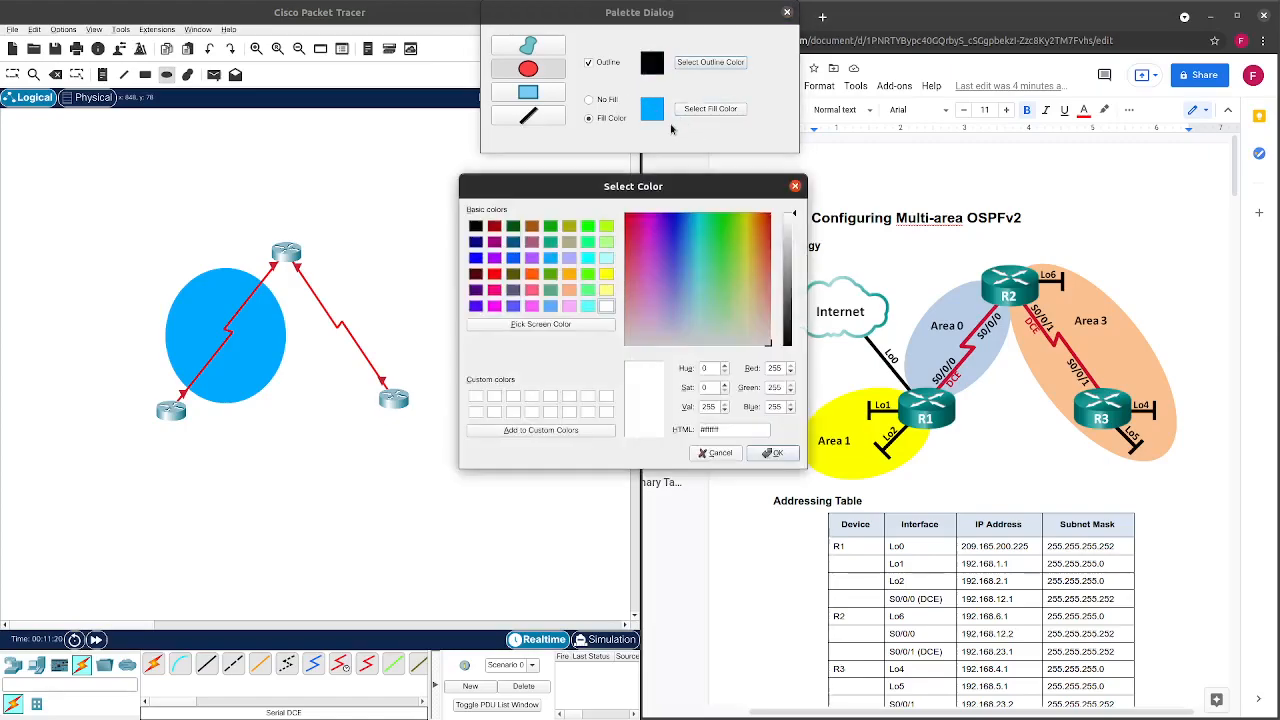
left_click(569, 274)
left_click(775, 453)
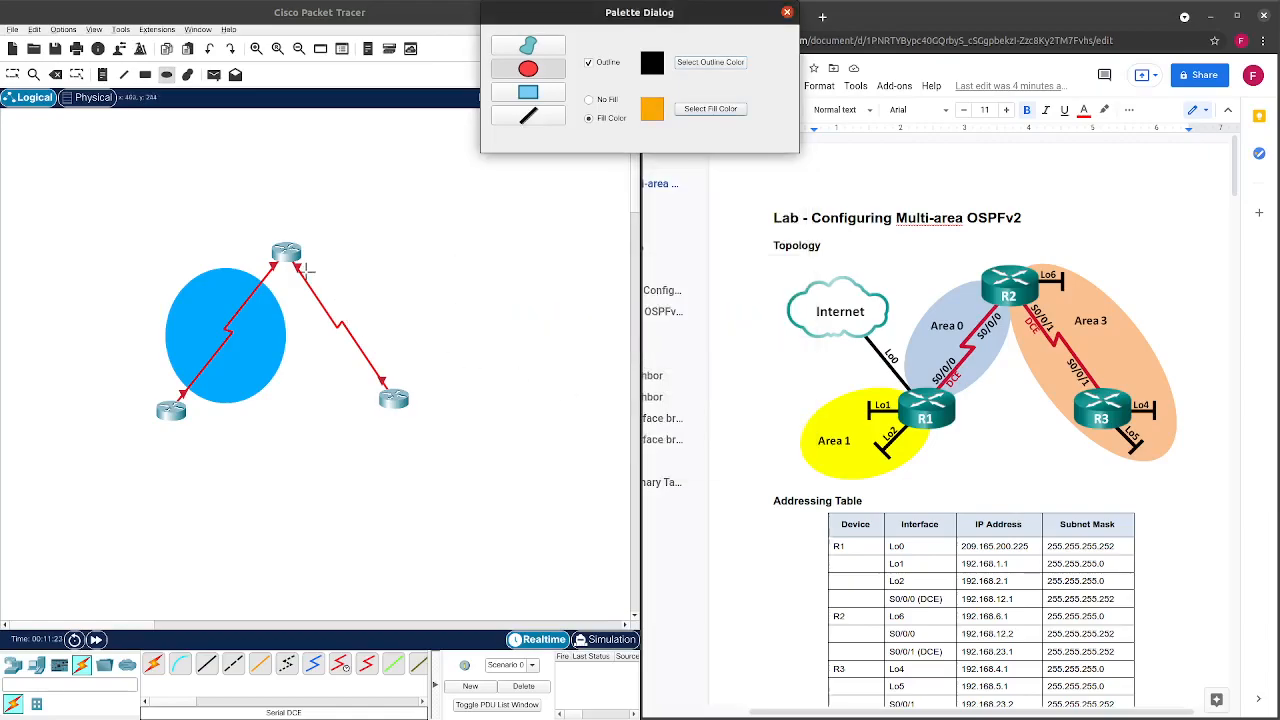
mouse_move(290, 274)
left_mouse_down()
mouse_move(468, 464)
mouse_move(340, 305)
mouse_move(296, 279)
left_mouse_up()
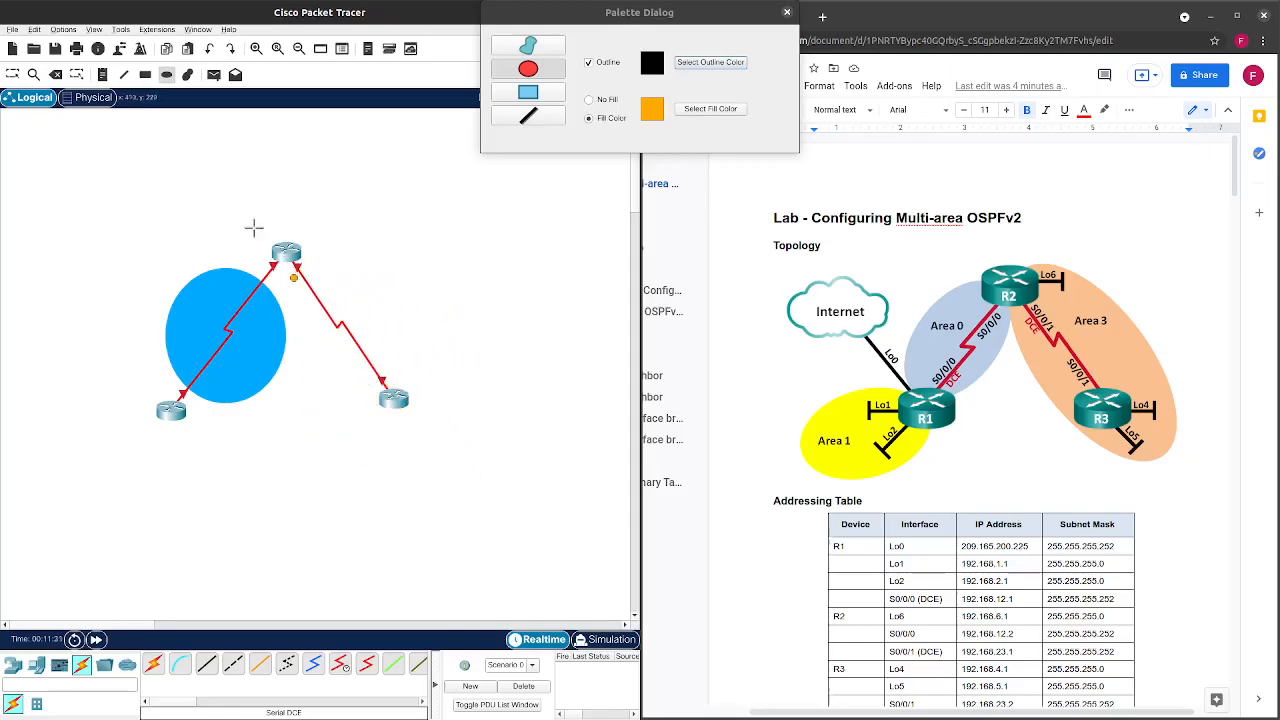
Delete the accidental tiny orange ellipse beside the top router.
left_click(56, 74)
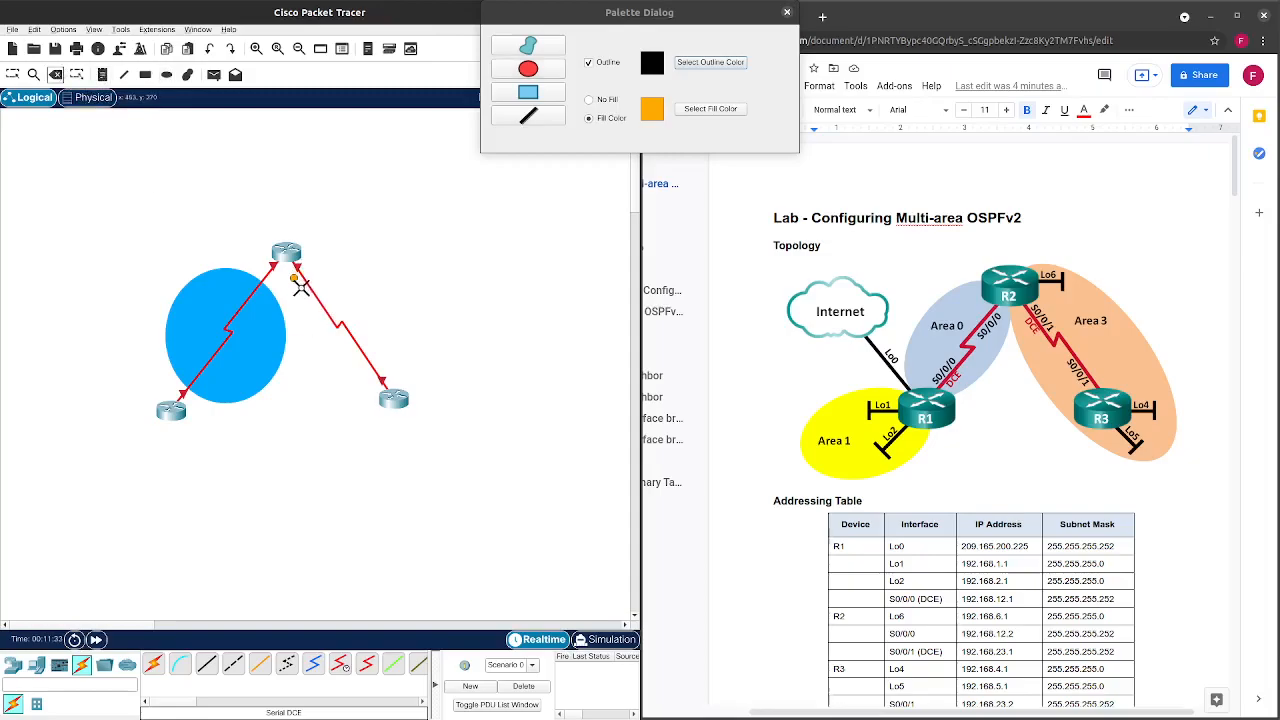
left_click(293, 277)
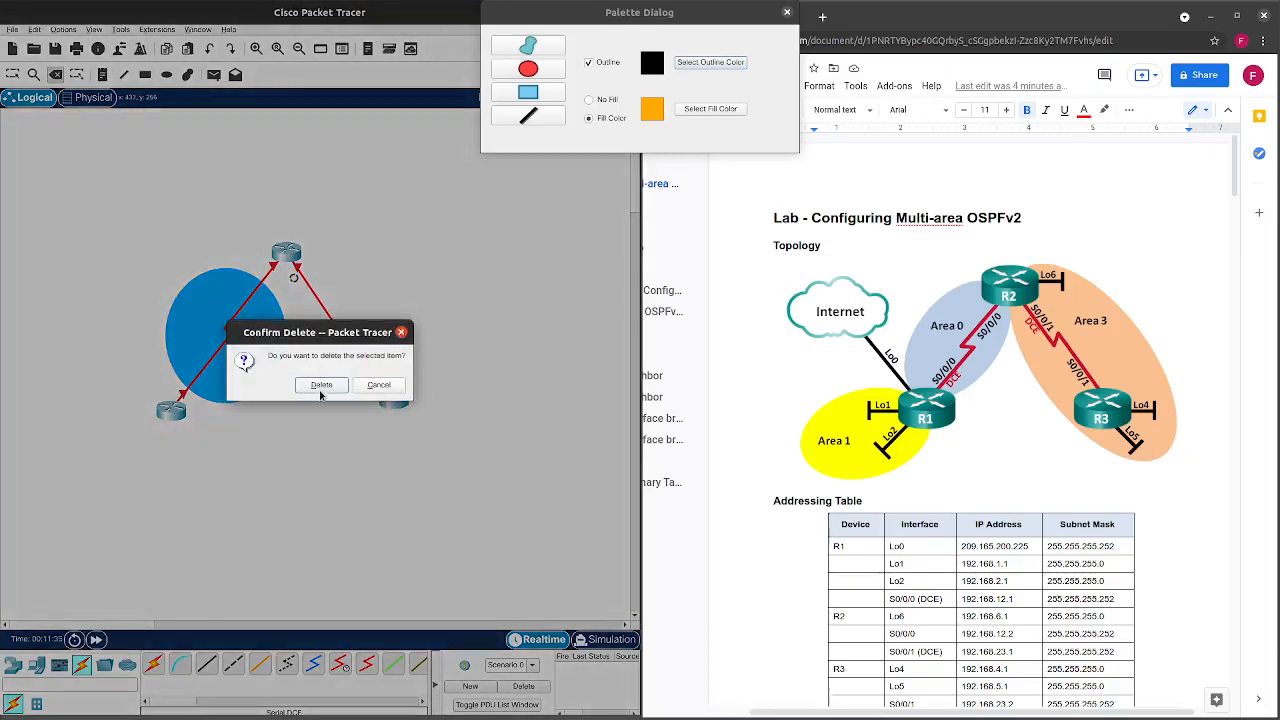
left_click(321, 390)
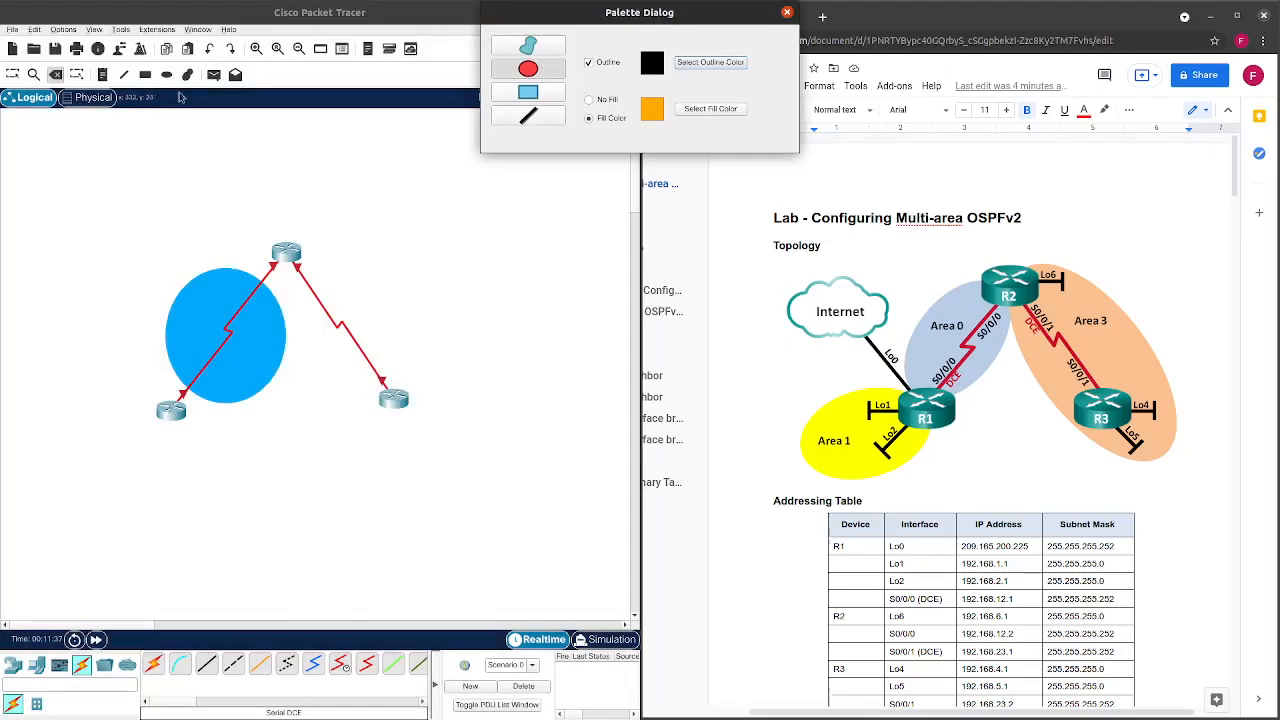
left_click(14, 74)
left_click(542, 82)
Draw an orange ellipse around the top-to-right router link, then a yellow-filled ellipse around the lower-left router.
left_click_drag(281, 233, 474, 441)
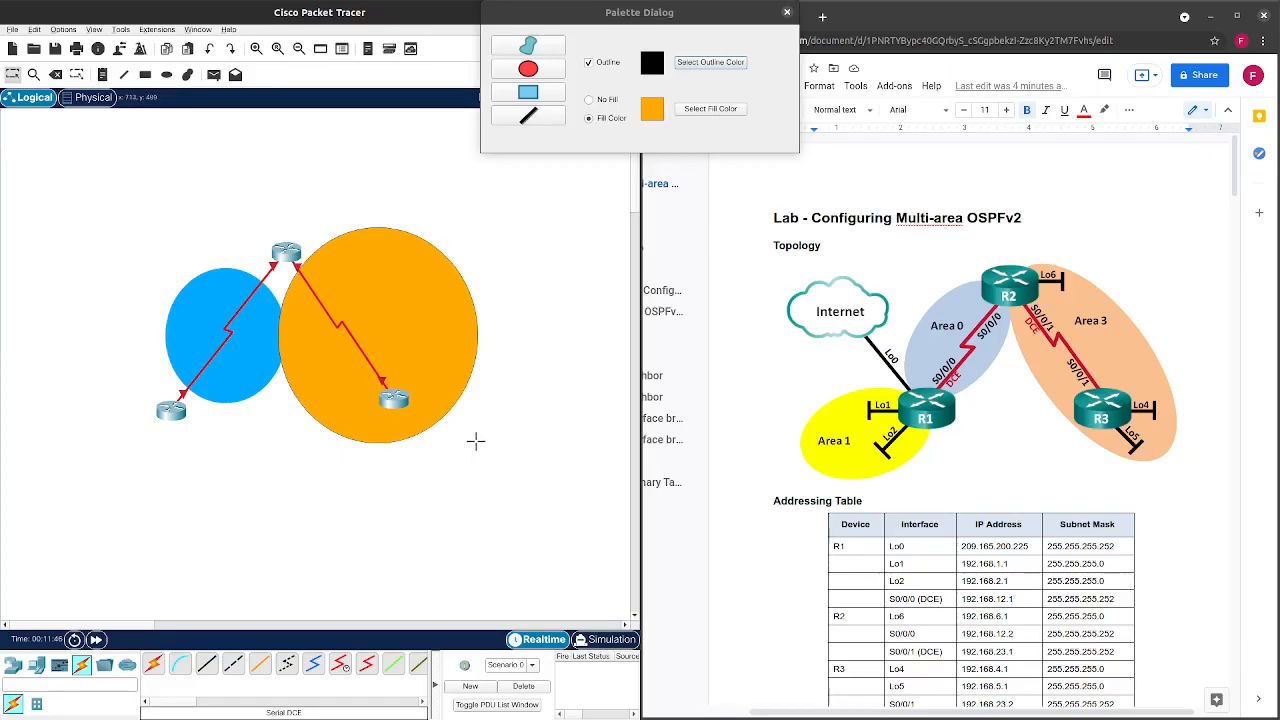
left_click(701, 115)
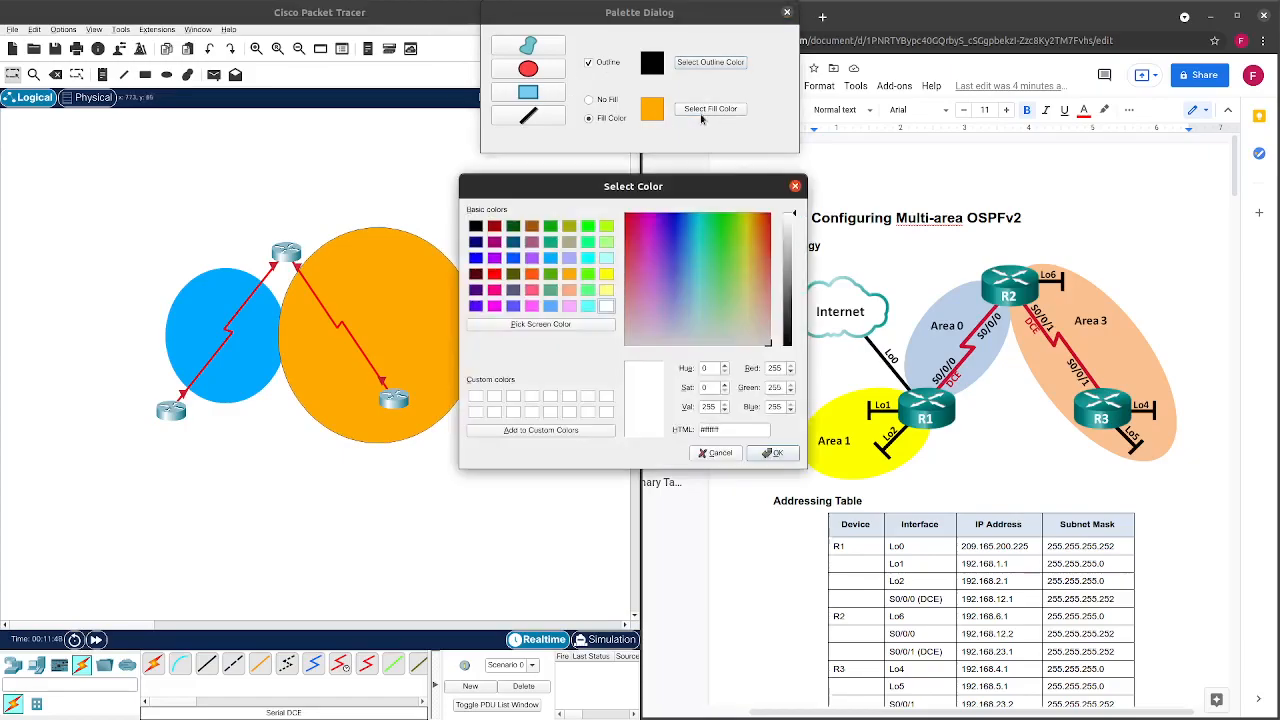
left_click(606, 273)
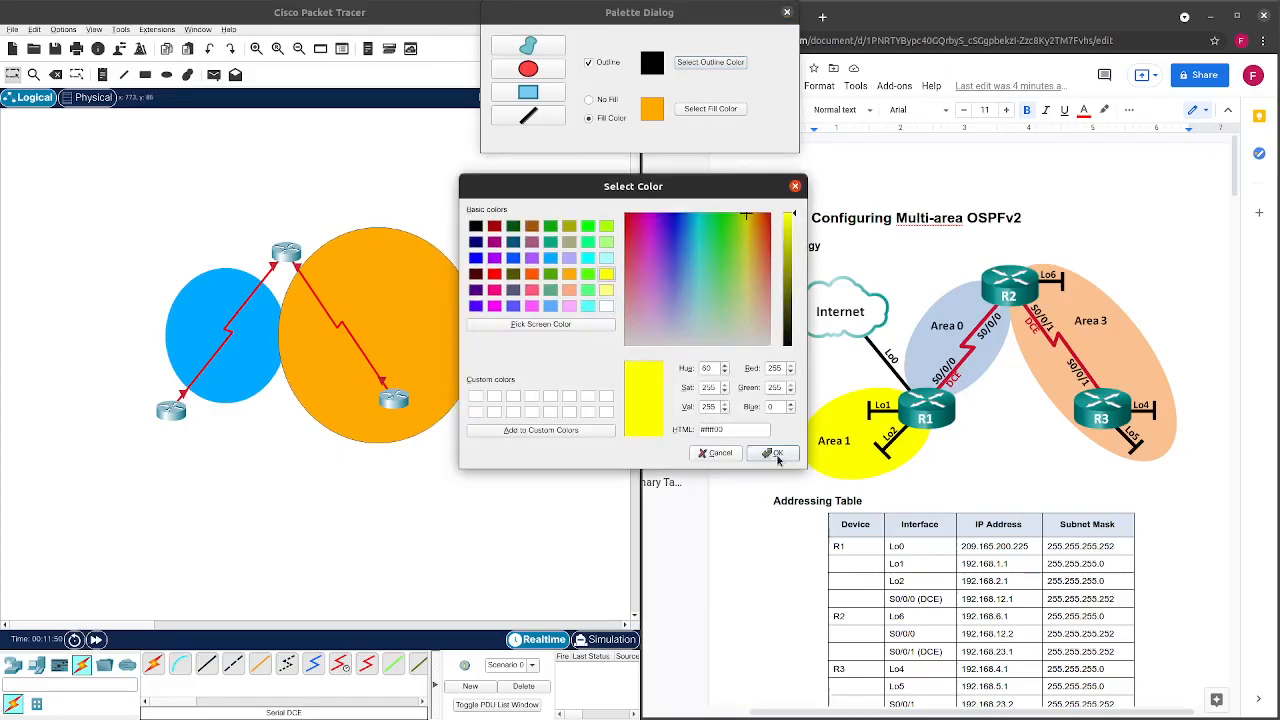
left_click(776, 454)
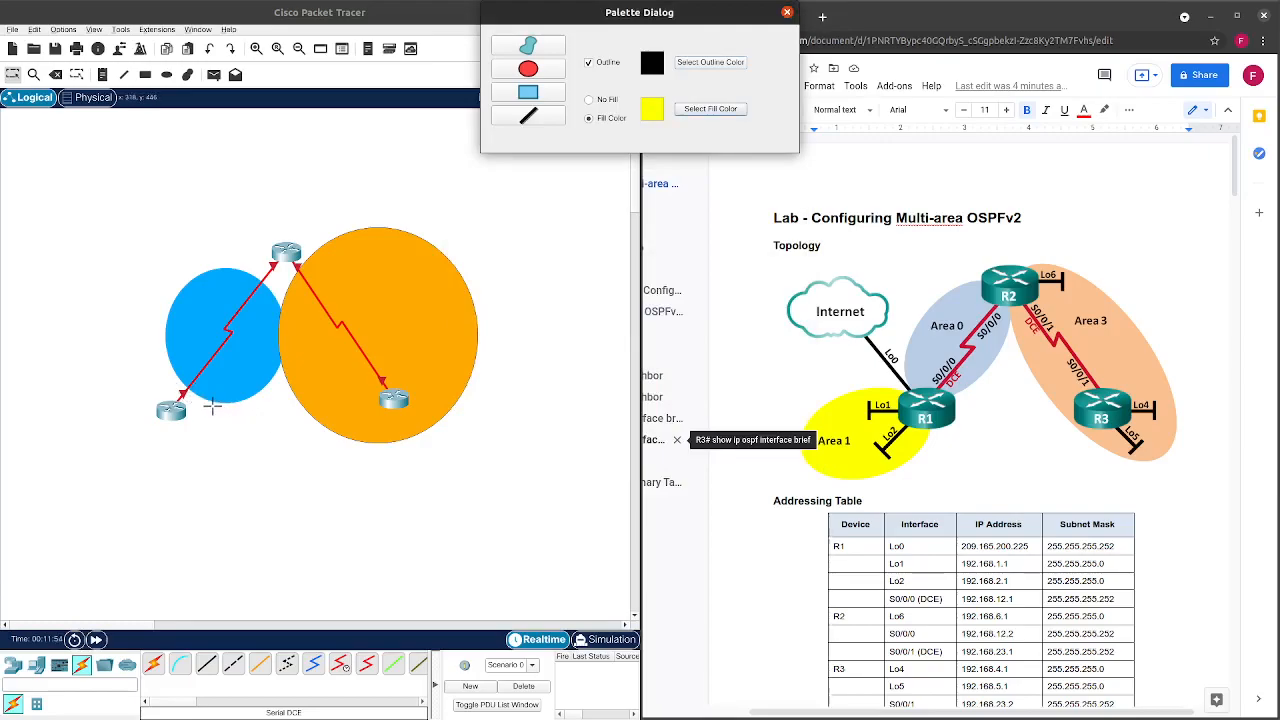
left_click_drag(210, 403, 80, 495)
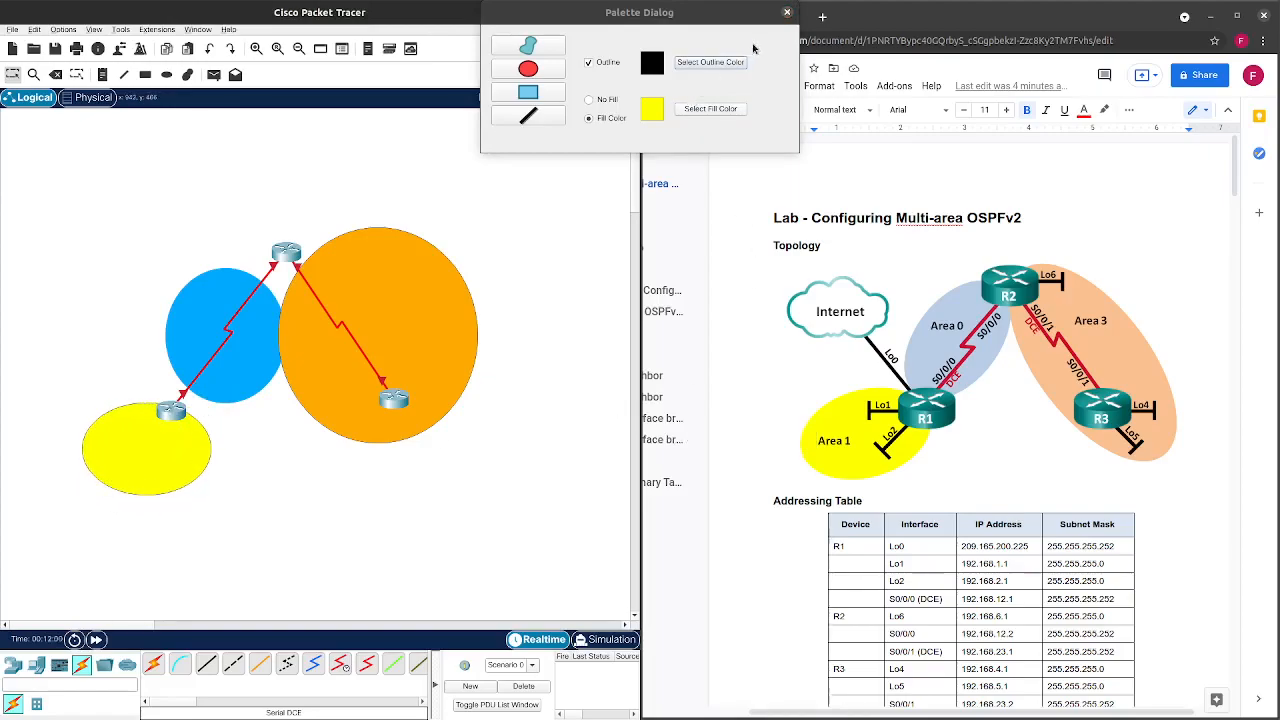
left_click(787, 14)
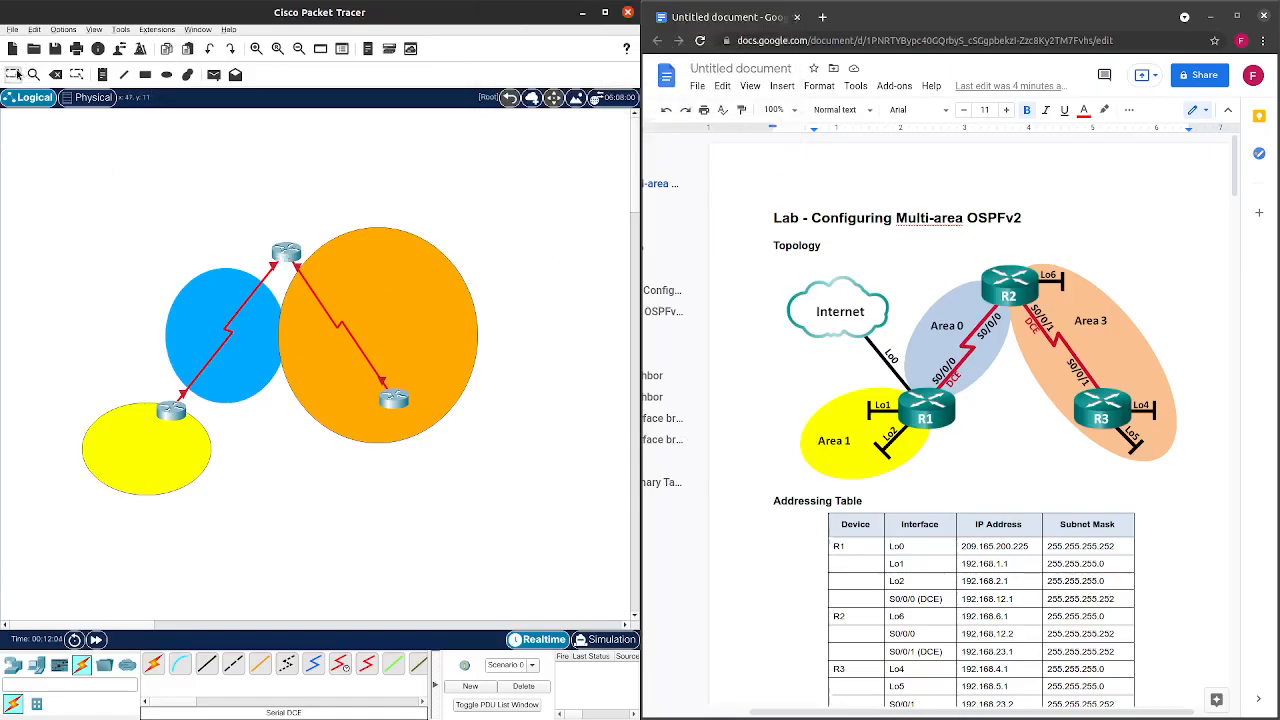
Label the orange, blue and yellow ellipses 'Area 3', 'Area 0' and 'Area 1'.
left_click(363, 282)
double_click(363, 282)
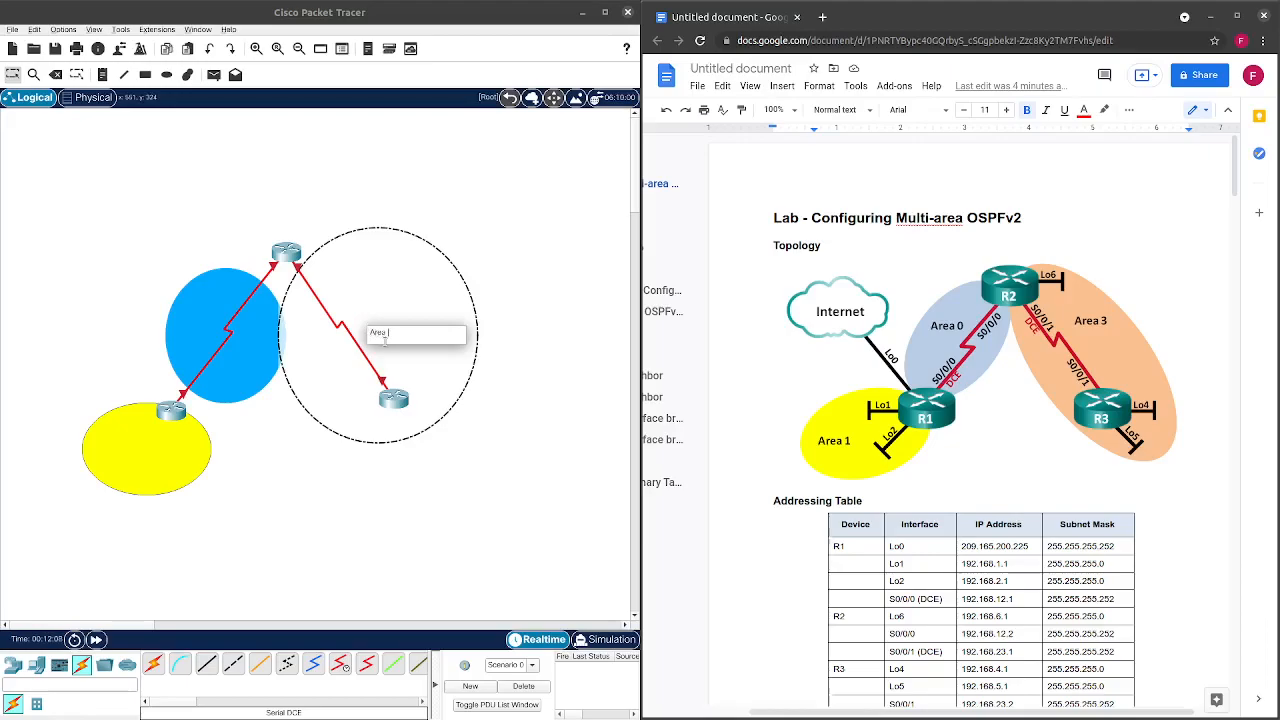
left_click(316, 451)
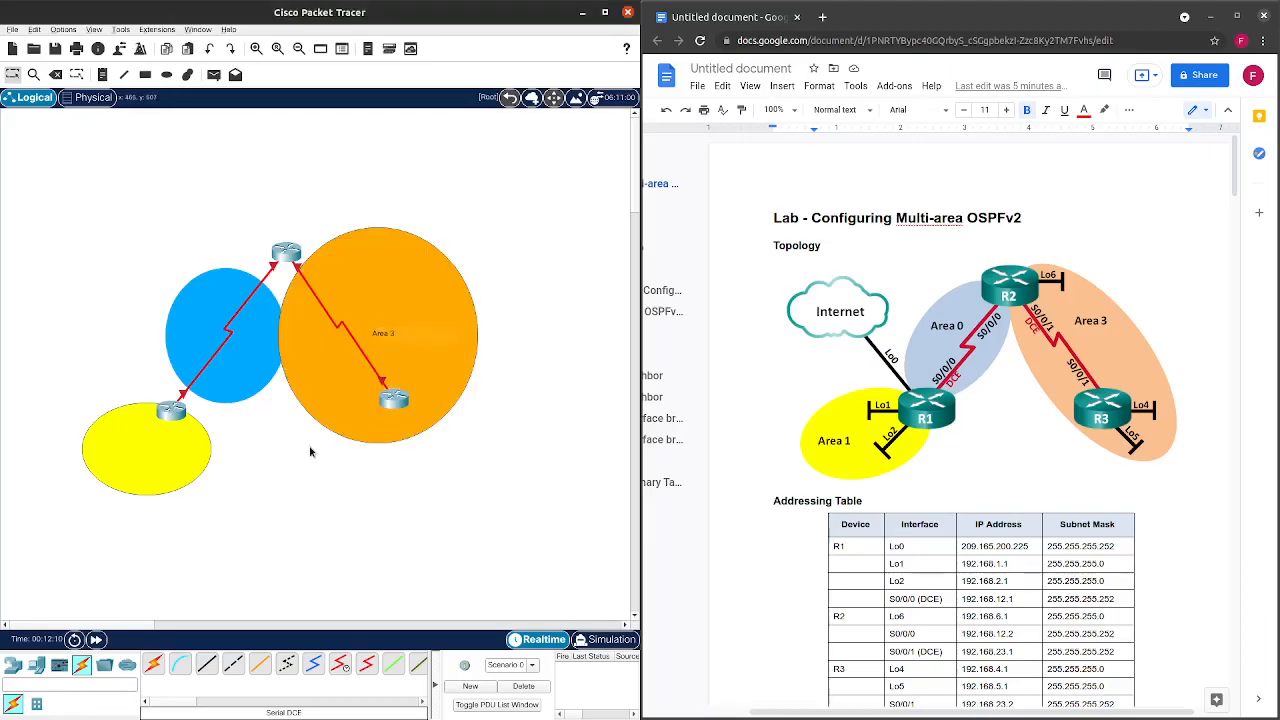
double_click(251, 350)
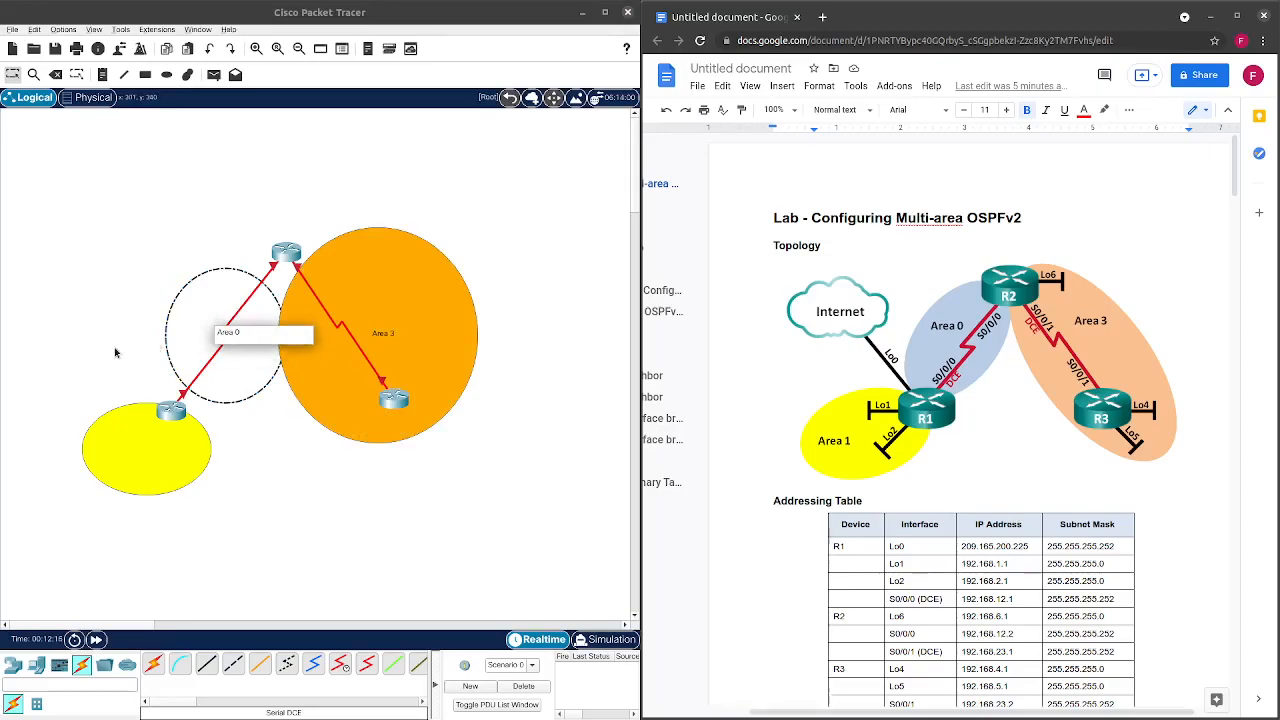
left_click(210, 465)
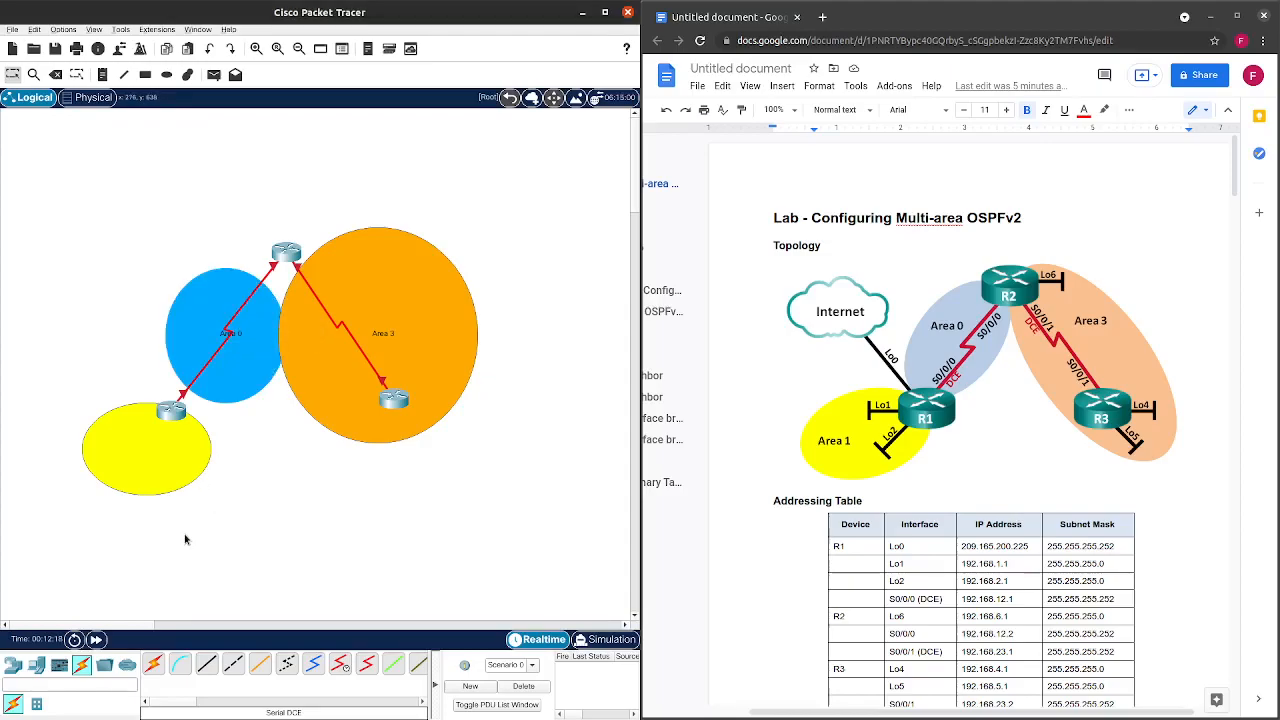
double_click(152, 458)
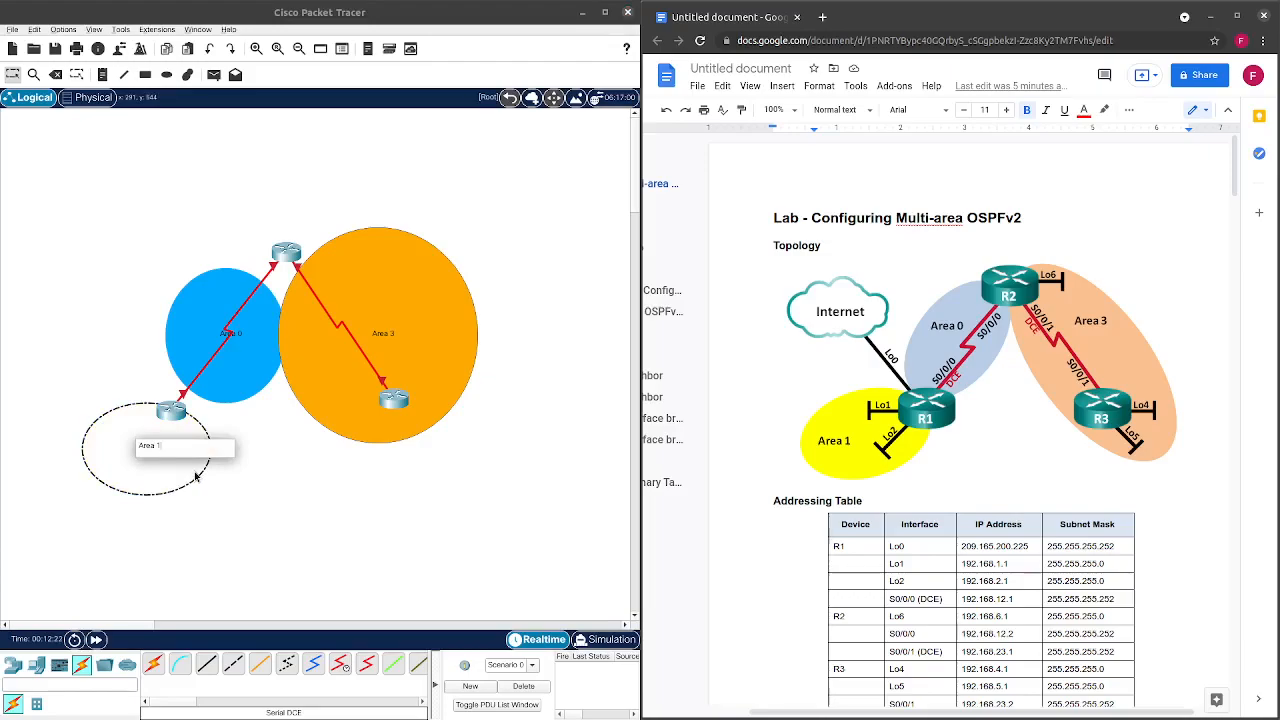
left_click(481, 501)
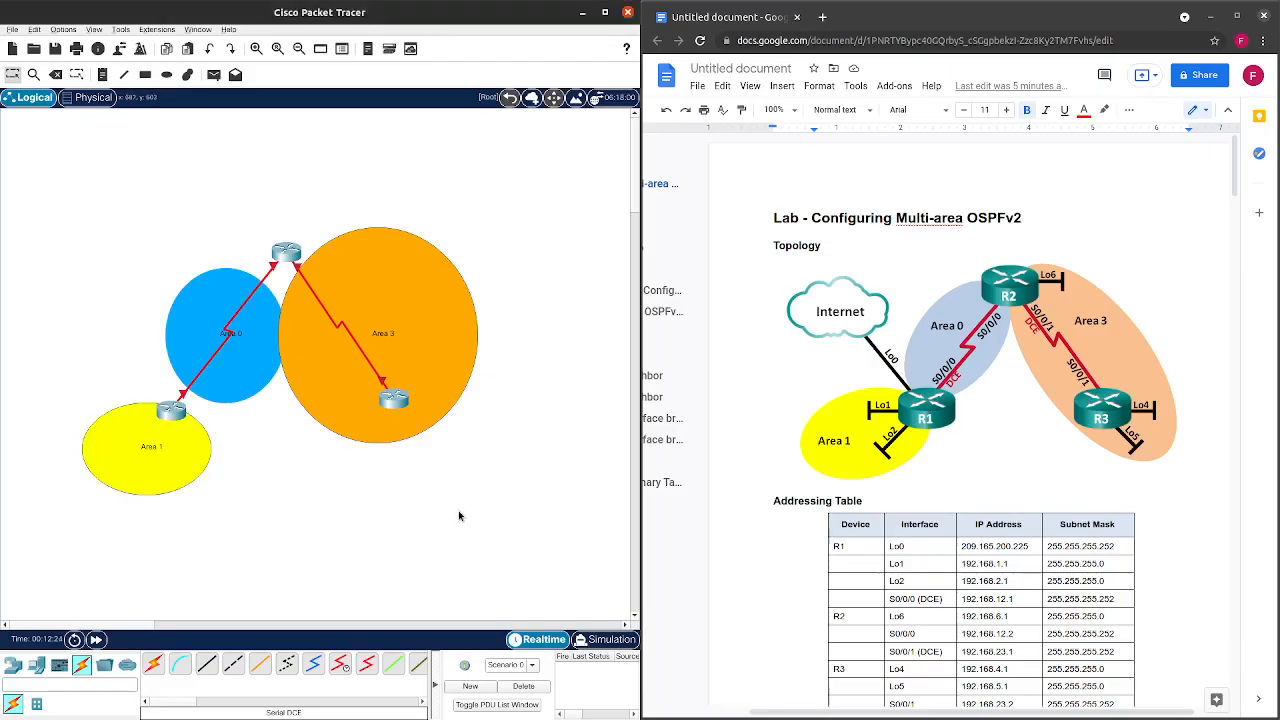
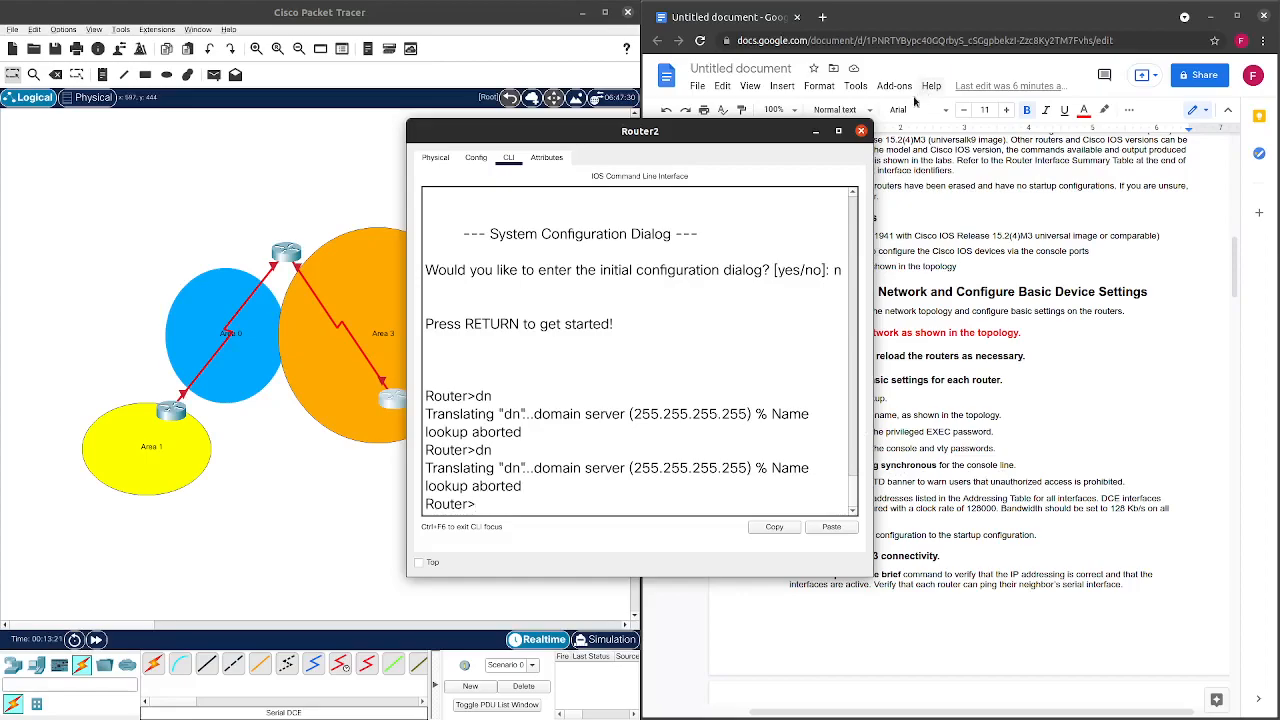
Close Router2's CLI, check Router0's interfaces with show ip int brief, then close Router0's window.
left_click(861, 131)
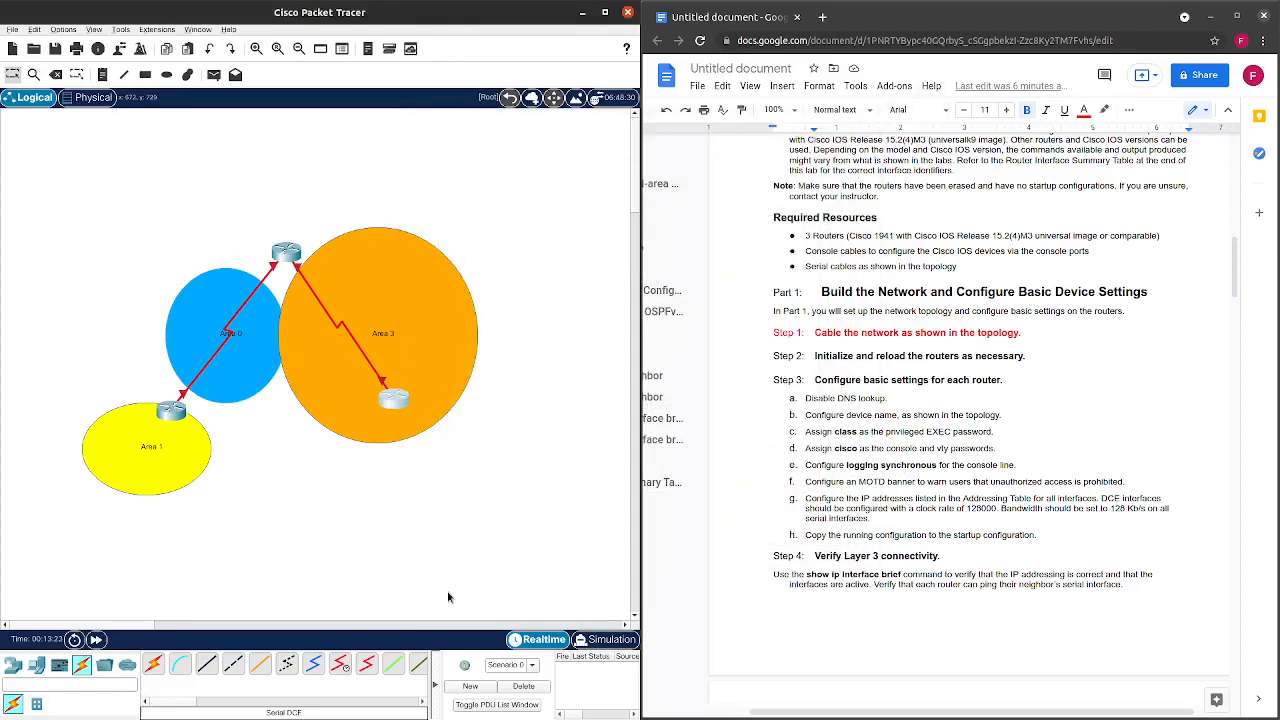
left_click(171, 411)
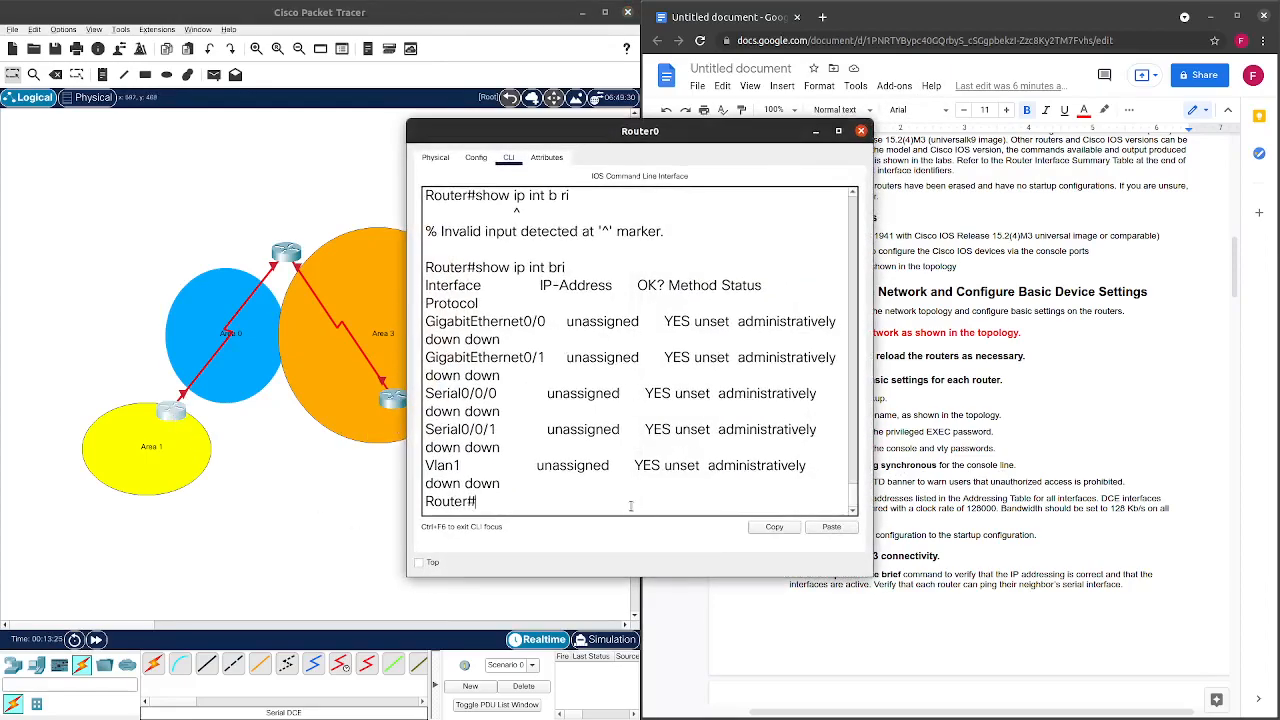
left_click(861, 131)
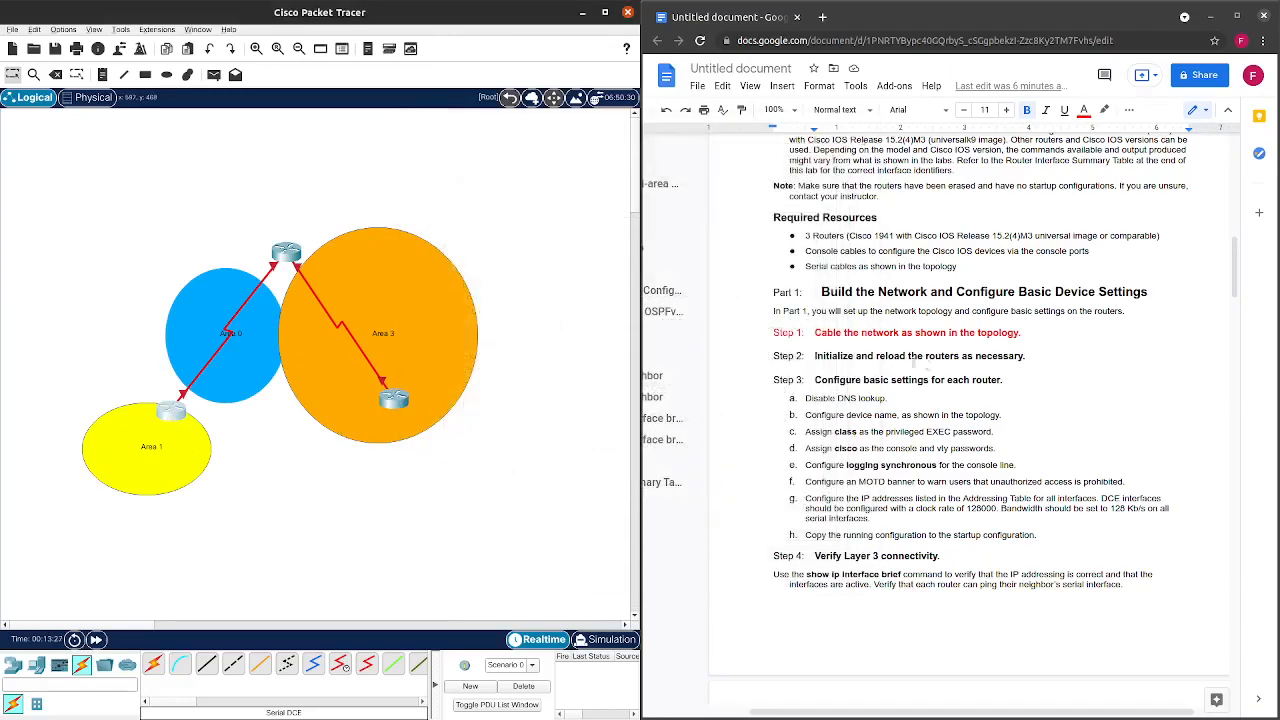
Colour the Step 2 heading red in the lab sheet.
left_click_drag(1026, 356, 814, 356)
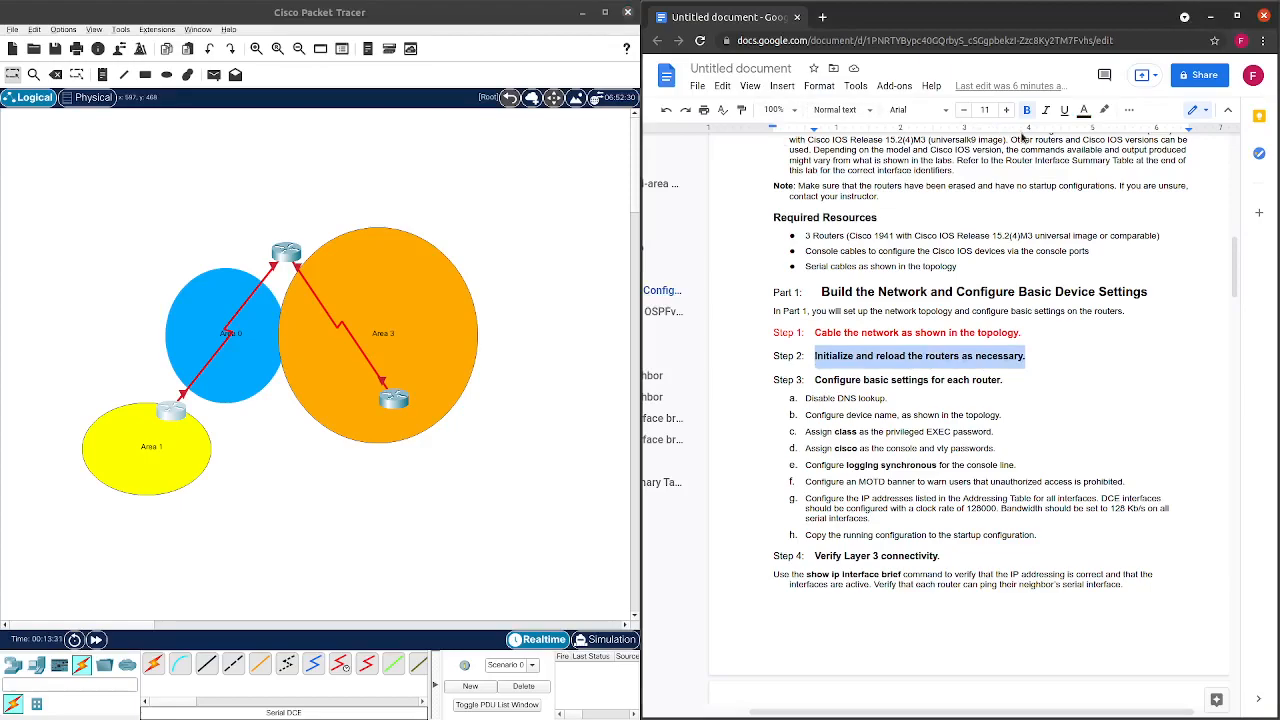
left_click(1083, 112)
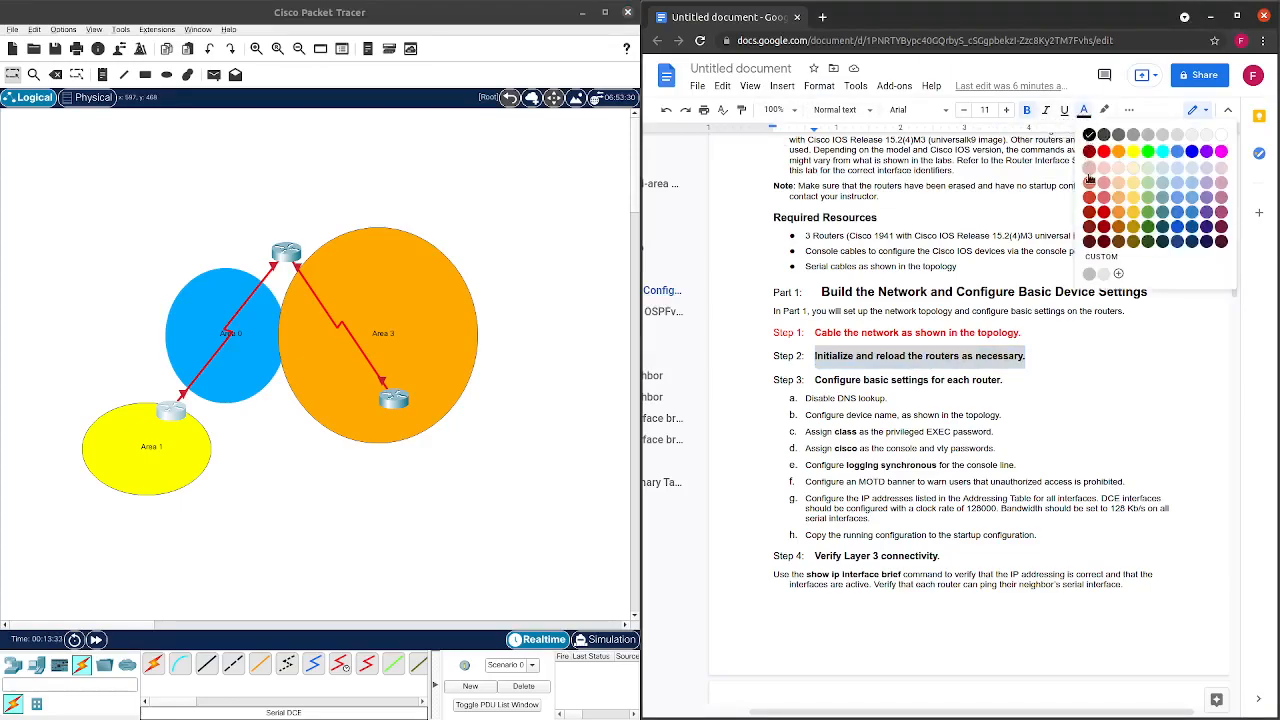
left_click(1101, 156)
left_click(1069, 337)
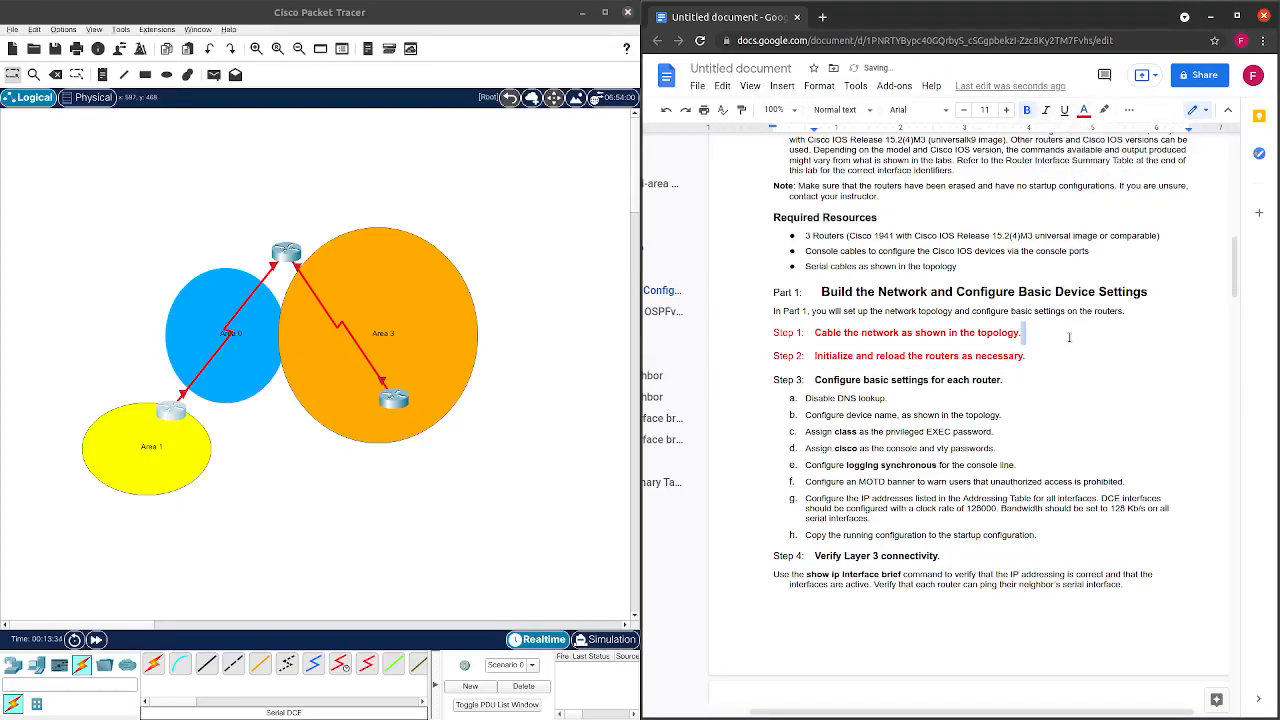
Colour the Step 3 heading red to match the others.
left_click(1055, 384)
left_click_drag(1002, 380, 815, 381)
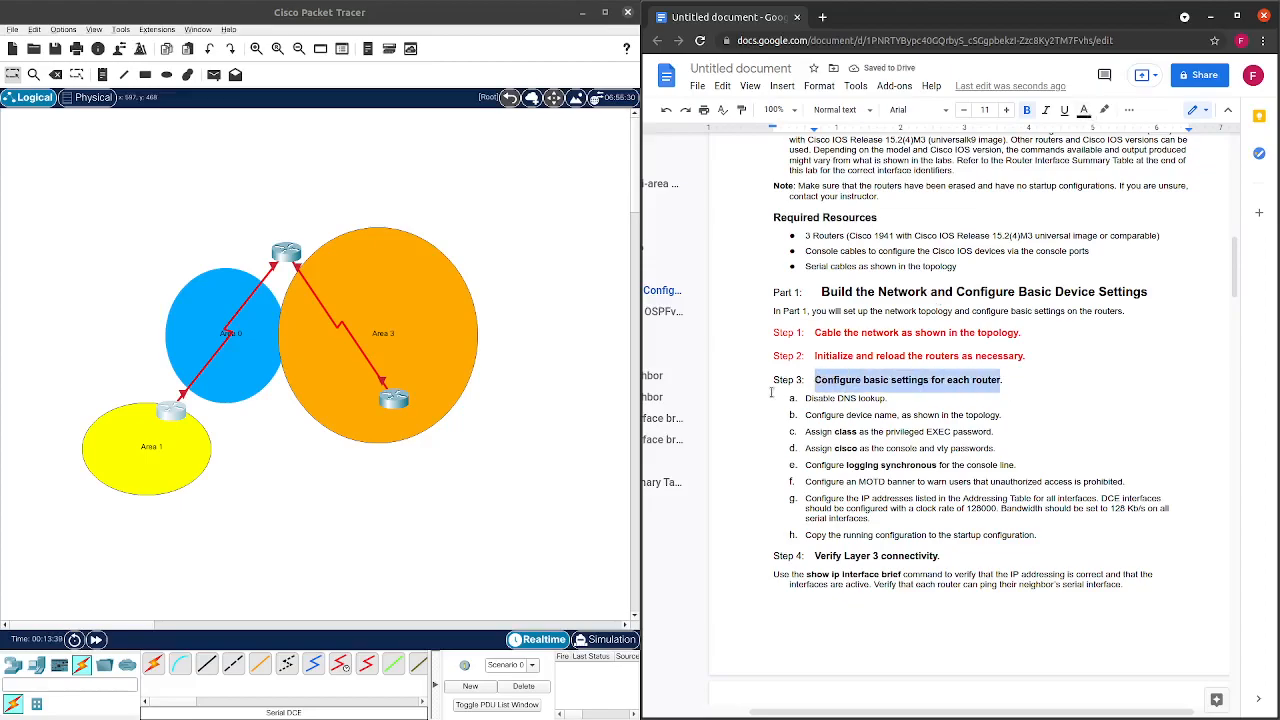
left_click(834, 381)
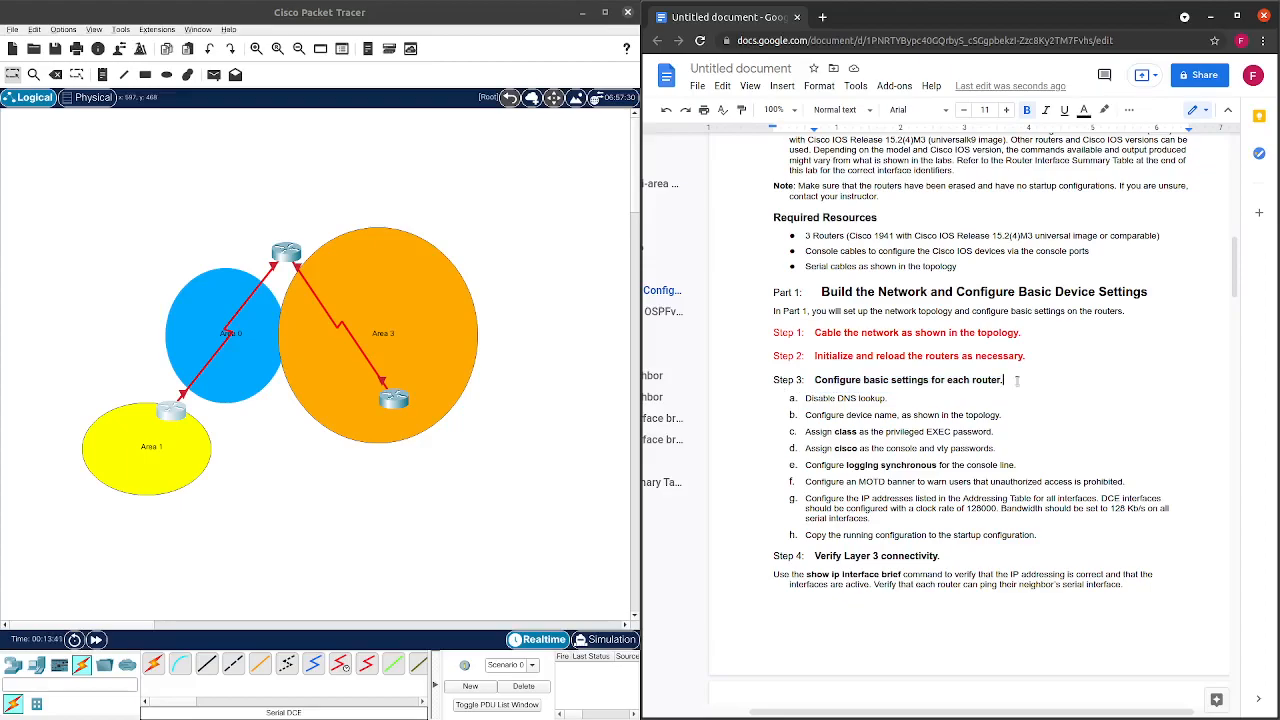
left_click_drag(1017, 382, 745, 378)
left_click(1084, 110)
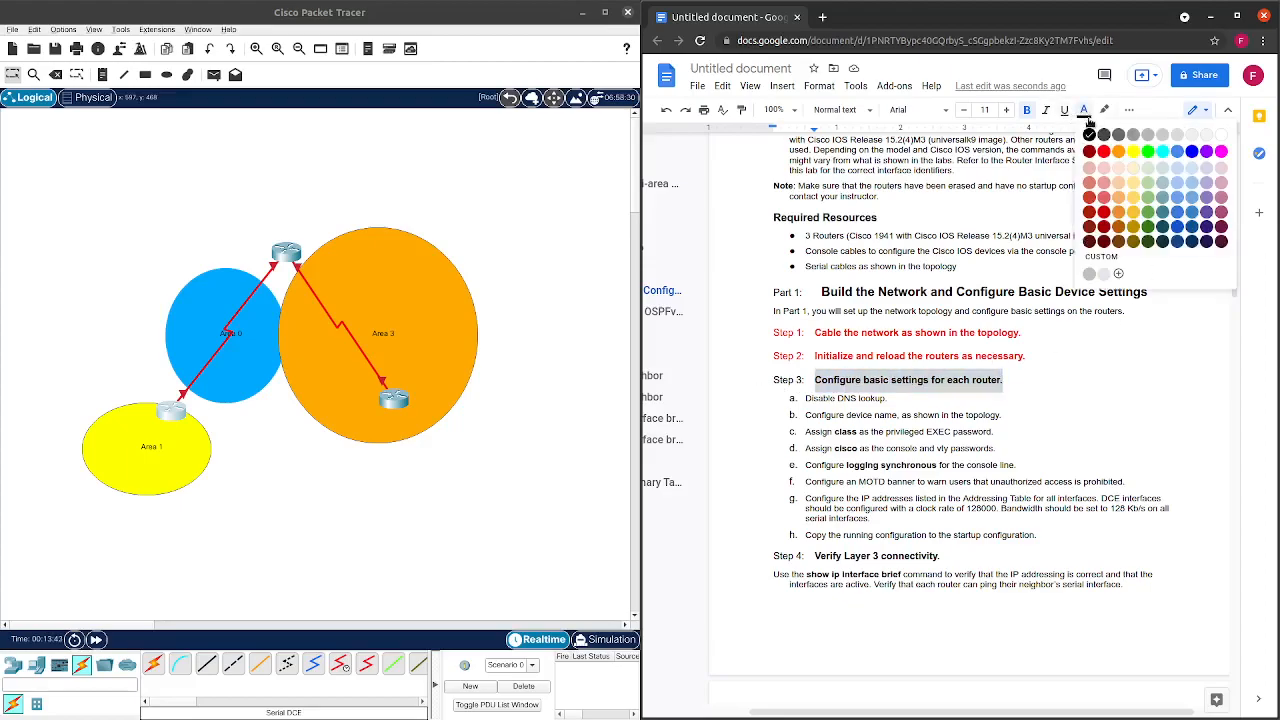
left_click(1100, 160)
left_click(1064, 410)
scroll(1060, 415, "down", 2)
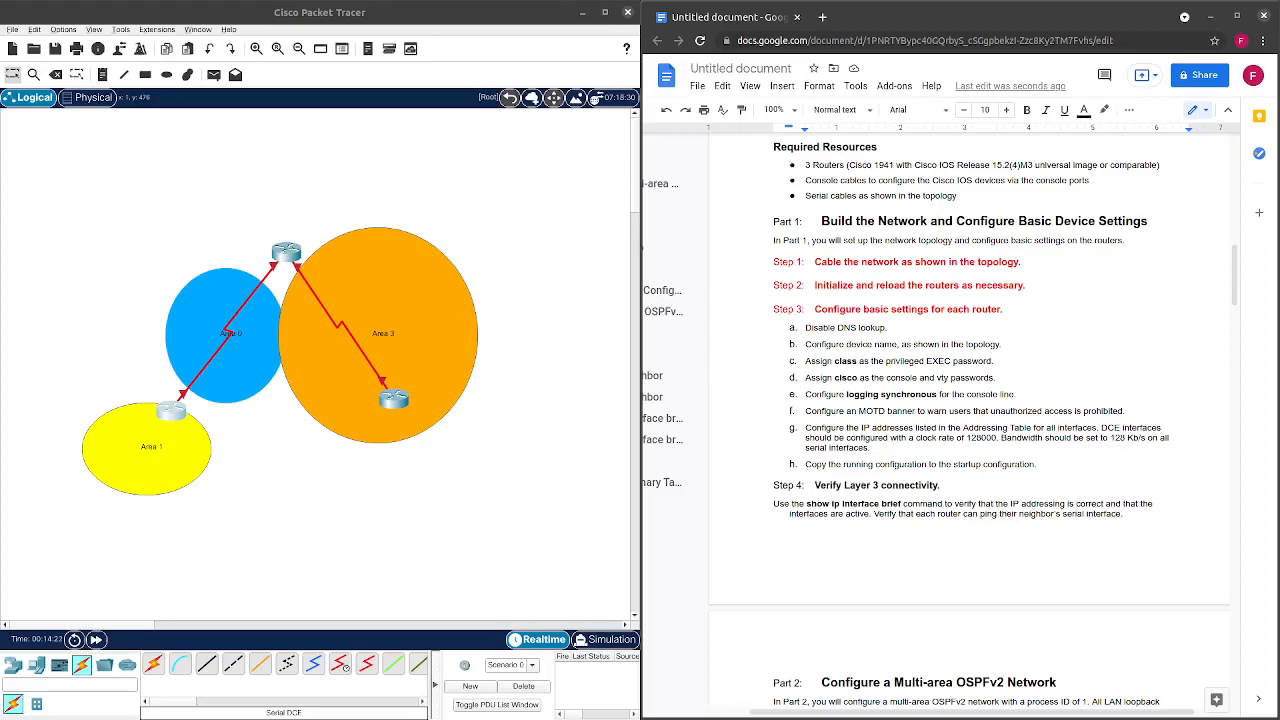
Position the empty nano editor over the Packet Tracer half, beside the lab sheet.
left_click_drag(0, 320, 951, 149)
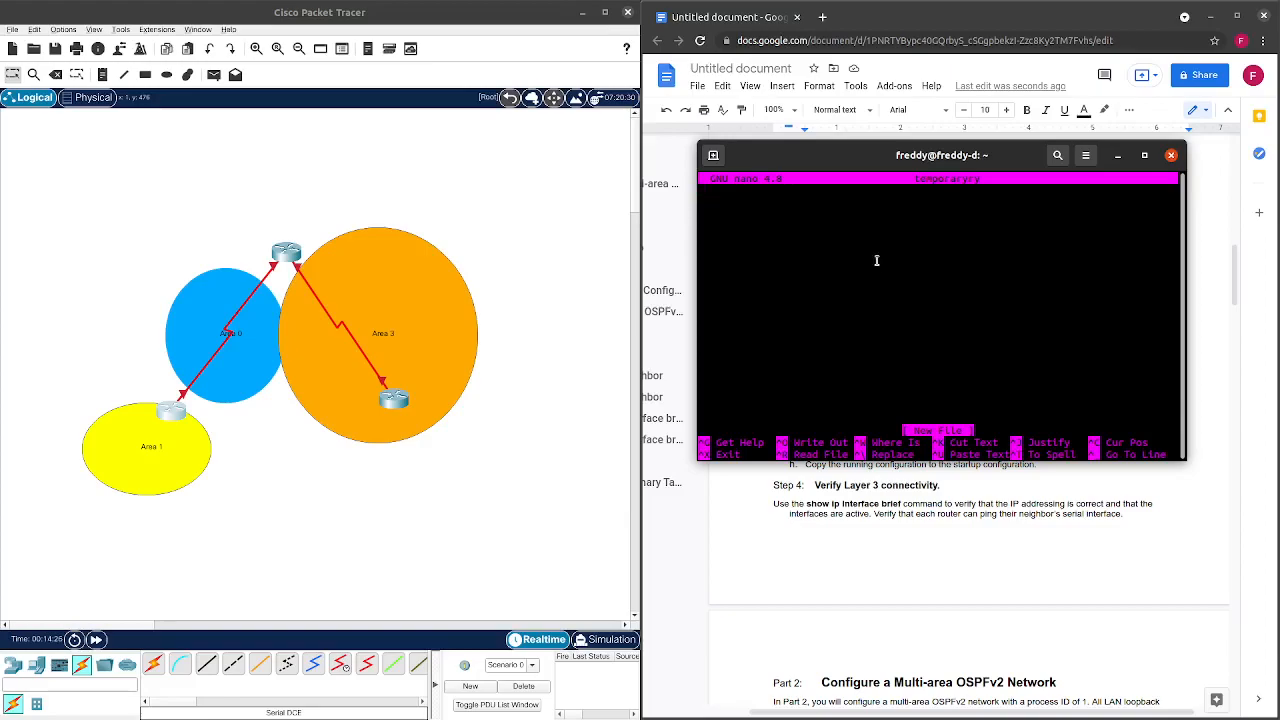
left_click_drag(858, 165, 279, 216)
left_click_drag(805, 327, 857, 362)
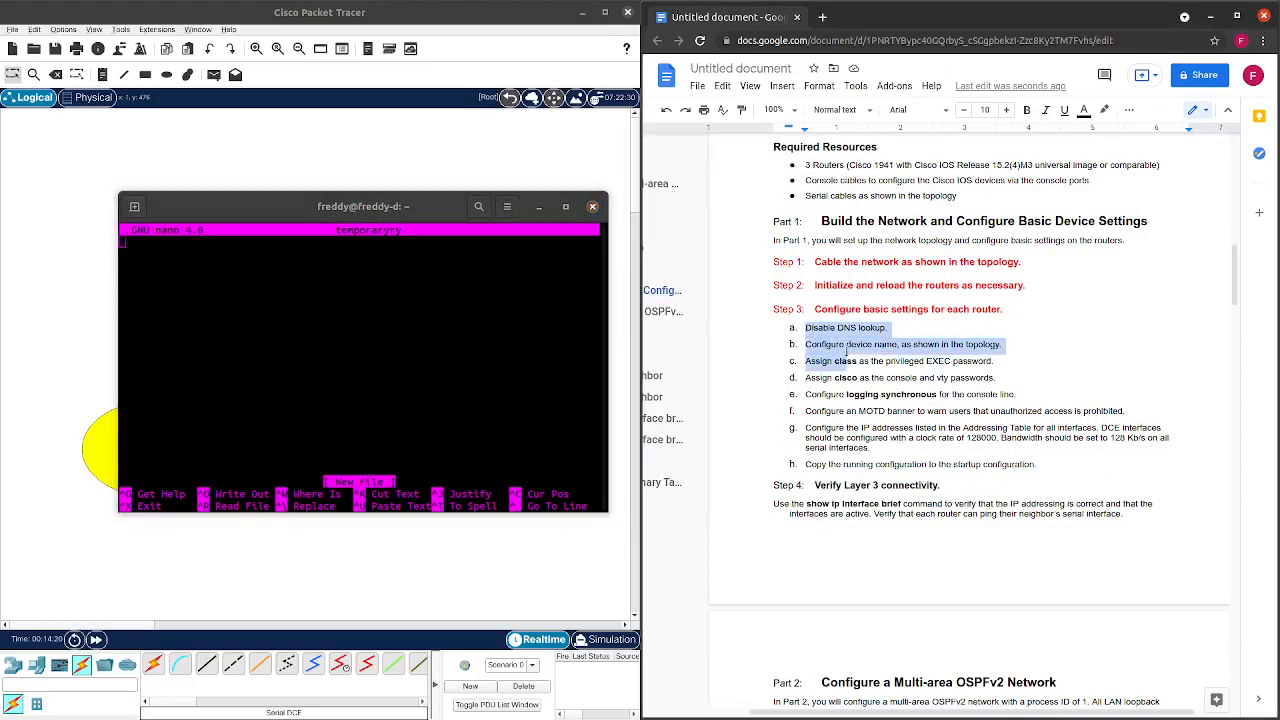
left_click(329, 300)
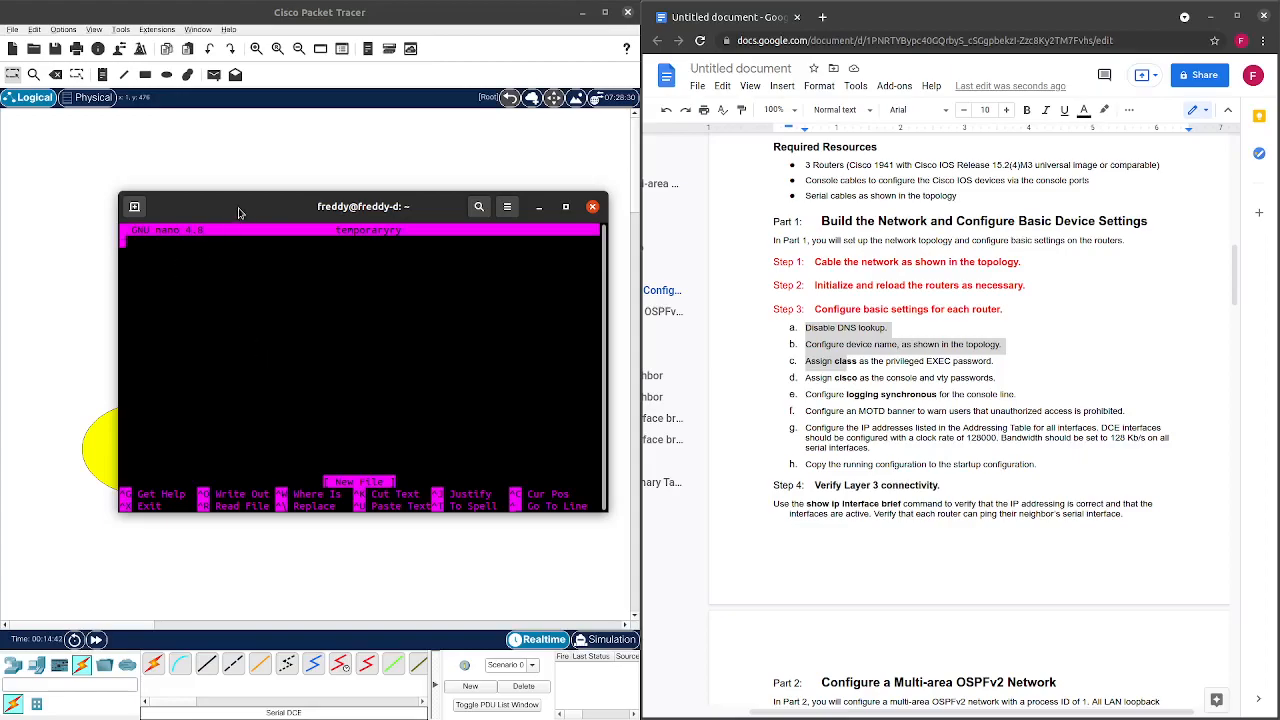
left_click_drag(241, 213, 250, 179)
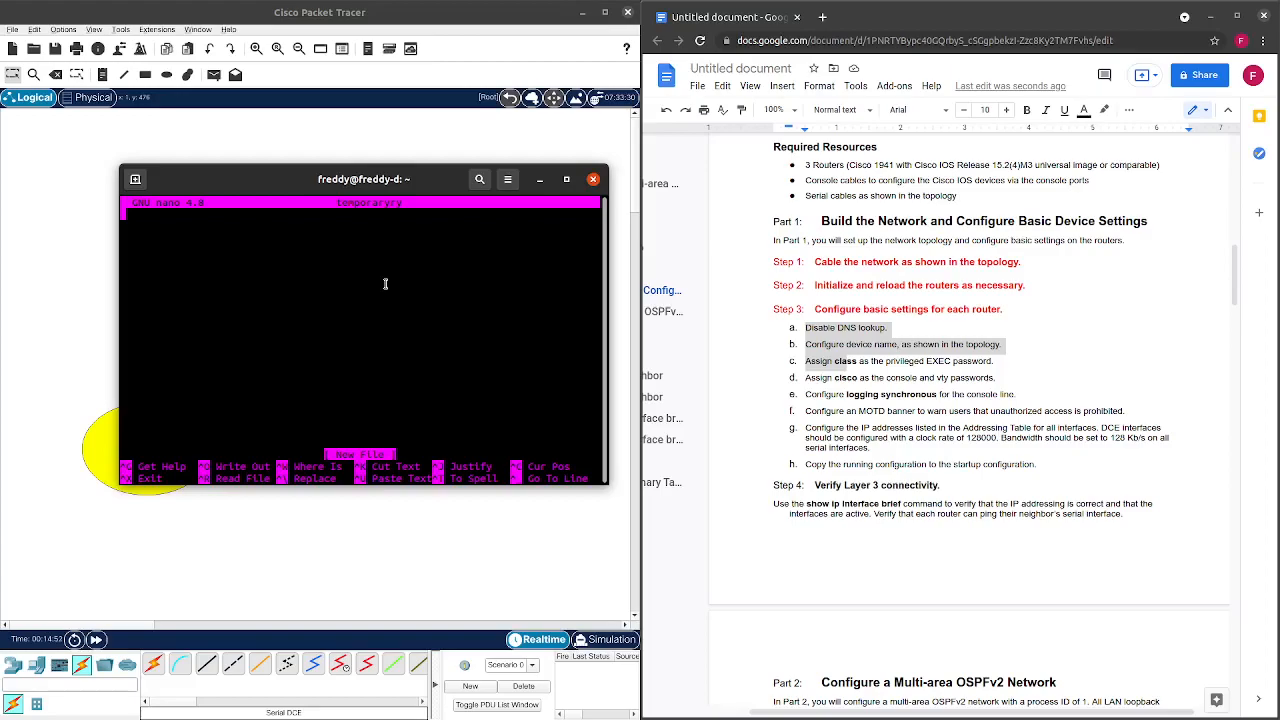
Type en, conf t and no ip domain-lookup on separate lines in nano.
type("en")
key("Return")
type("conf t")
key("Return")
type("no ip")
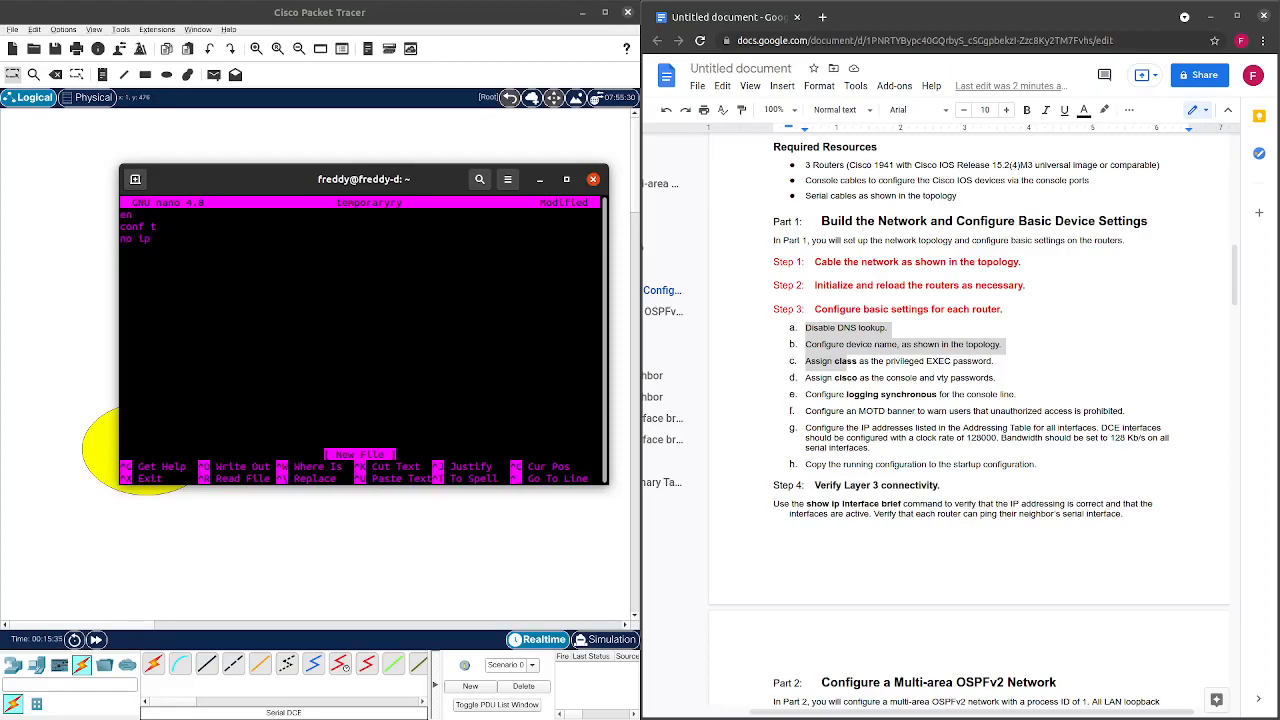
type(" domain-")
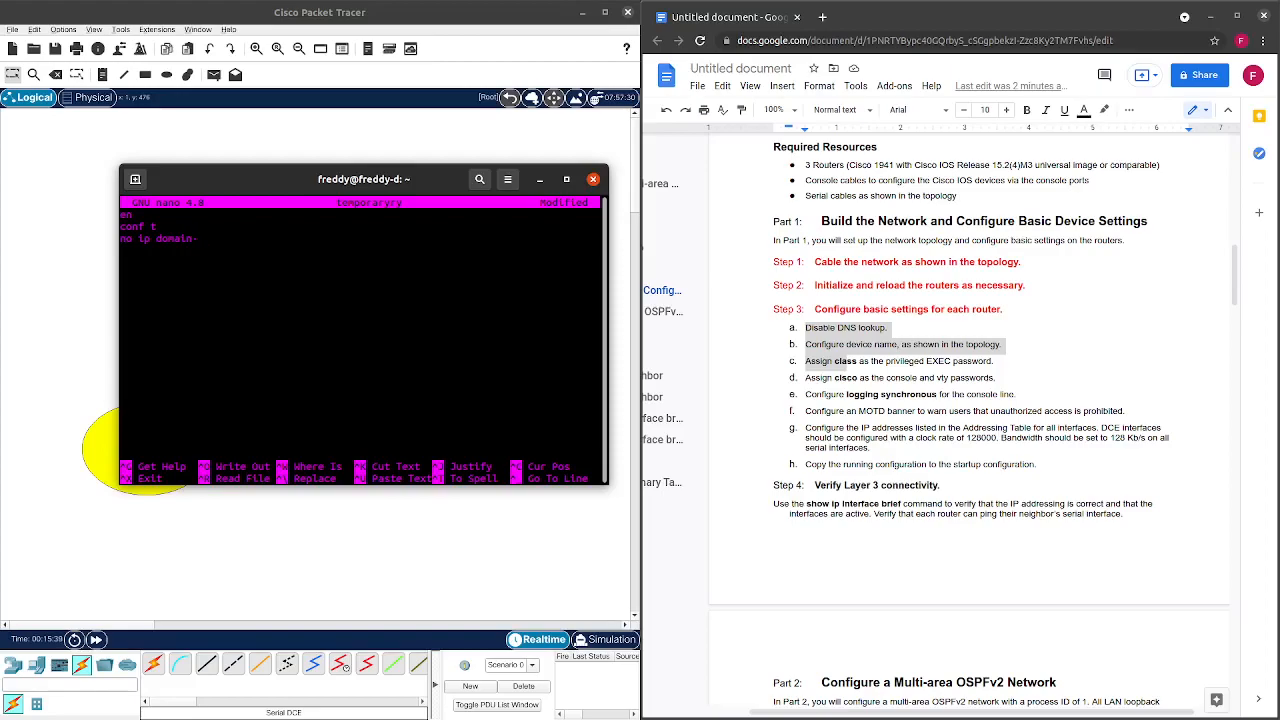
type("looku")
type("p")
key("Return")
scroll(893, 450, "up", 3)
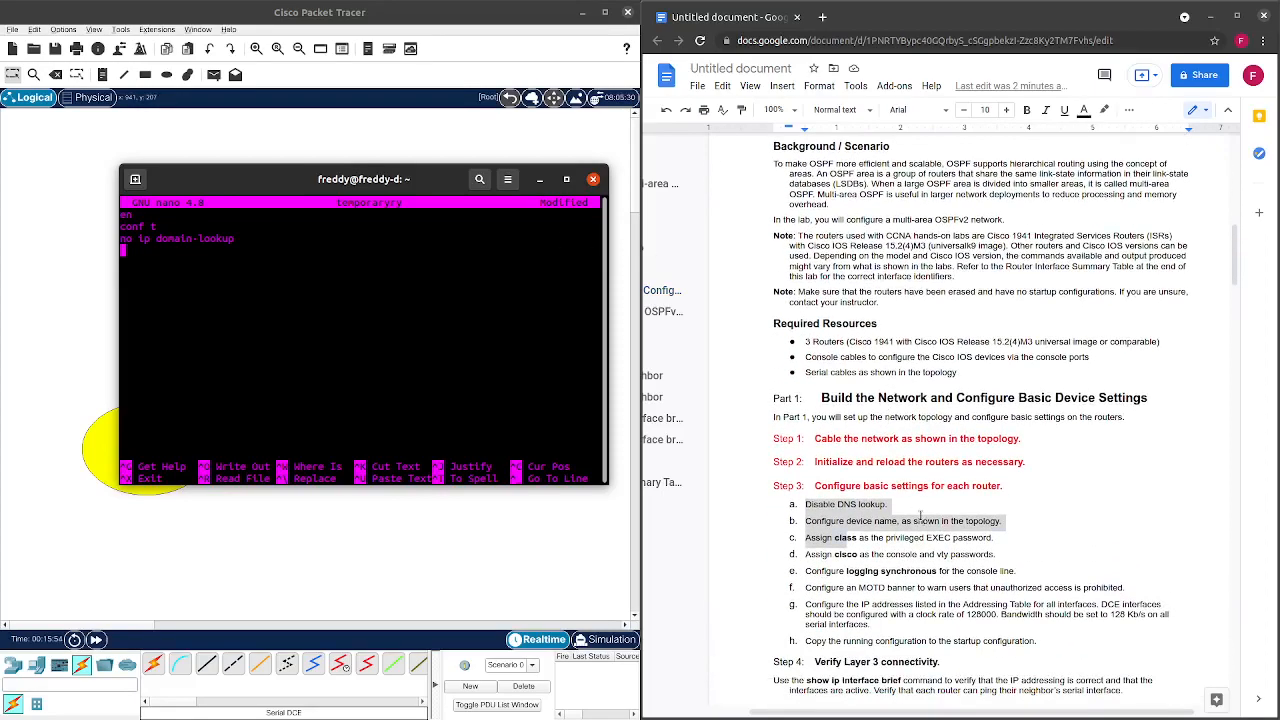
Colour the 'Disable DNS lookup.' task red in the lab sheet.
left_click(922, 518)
left_click_drag(888, 505, 805, 503)
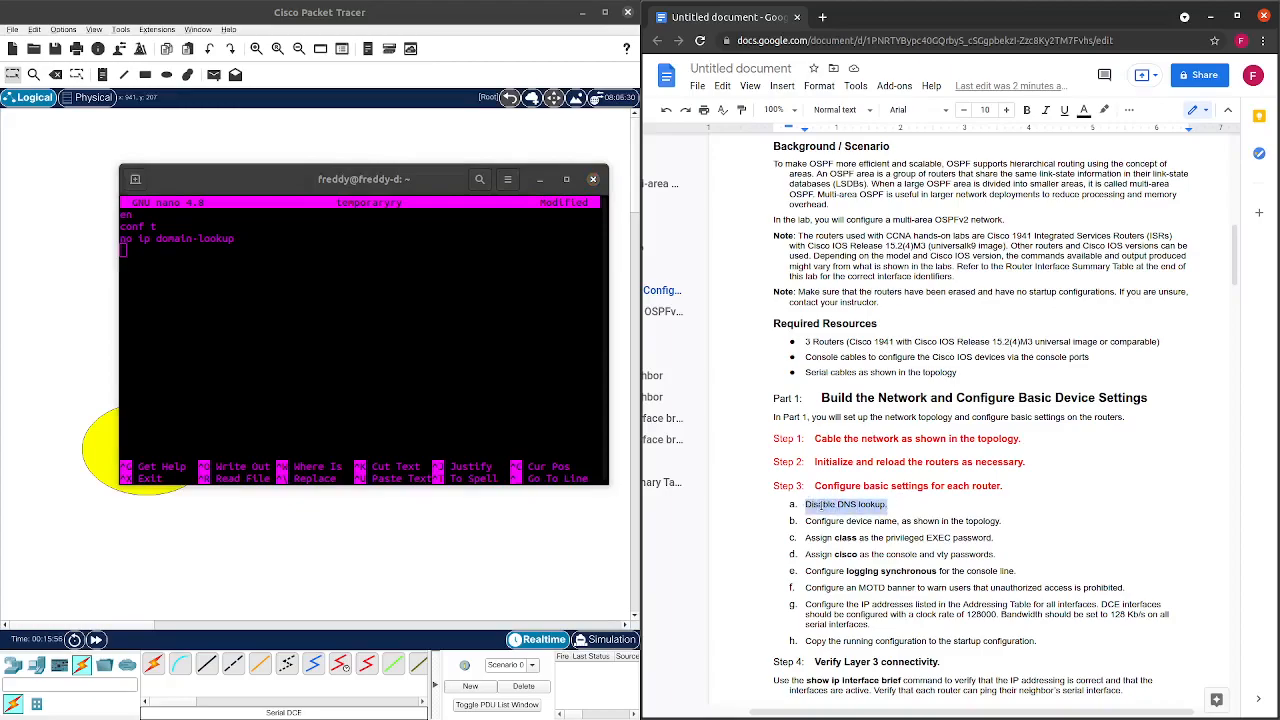
right_click(822, 504)
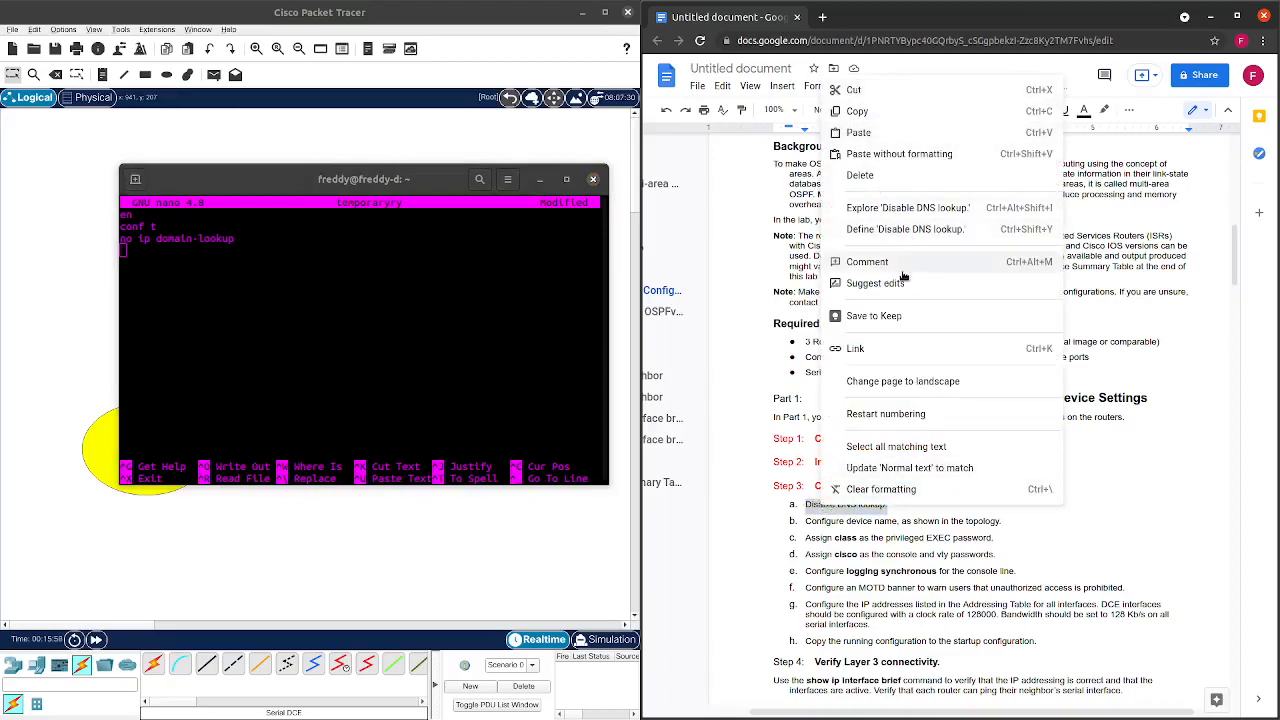
left_click(1168, 498)
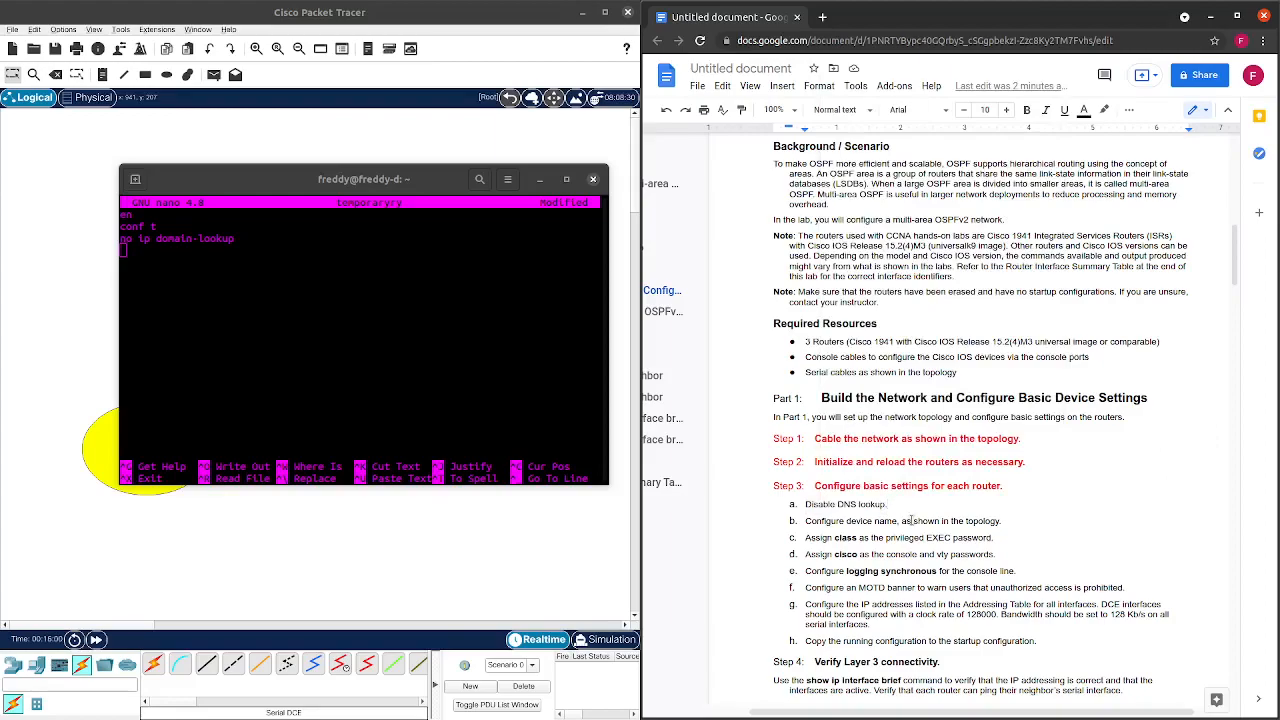
left_click_drag(888, 505, 805, 504)
left_click(1084, 109)
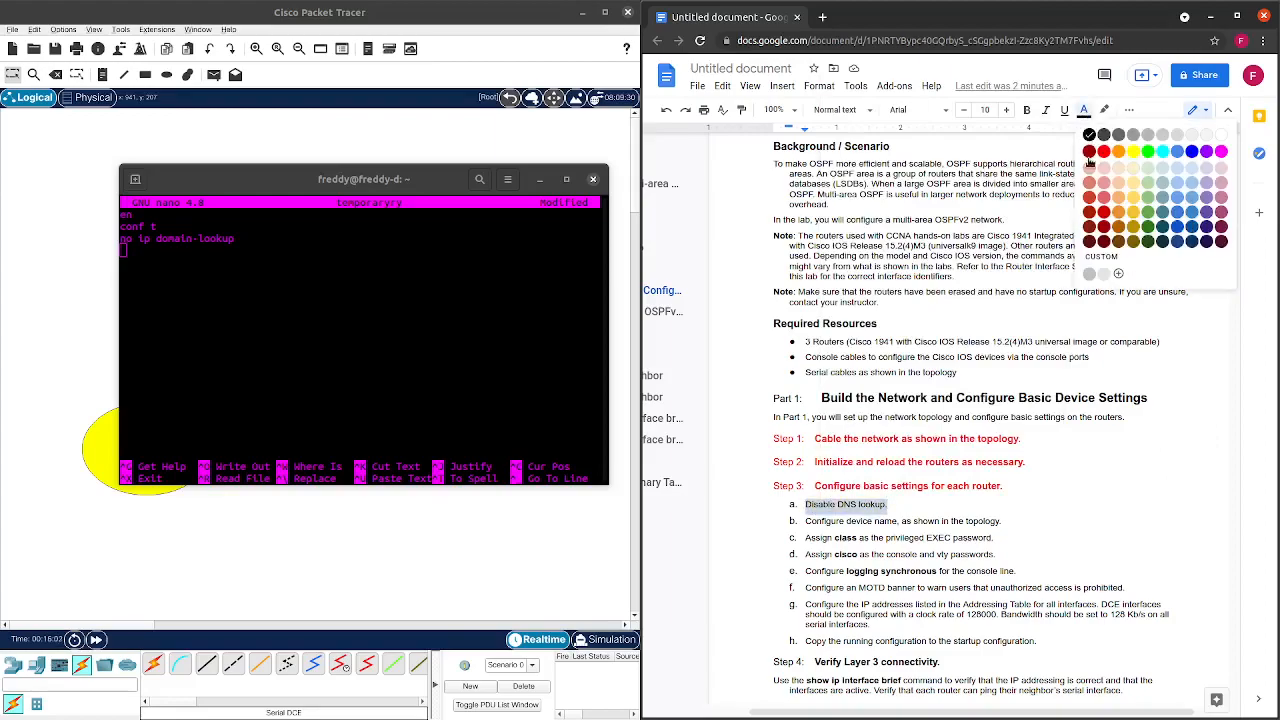
left_click(1110, 162)
Scroll the lab sheet to the top and move the nano editor onto the Docs side.
scroll(1071, 510, "up", 2)
scroll(1066, 495, "up", 4)
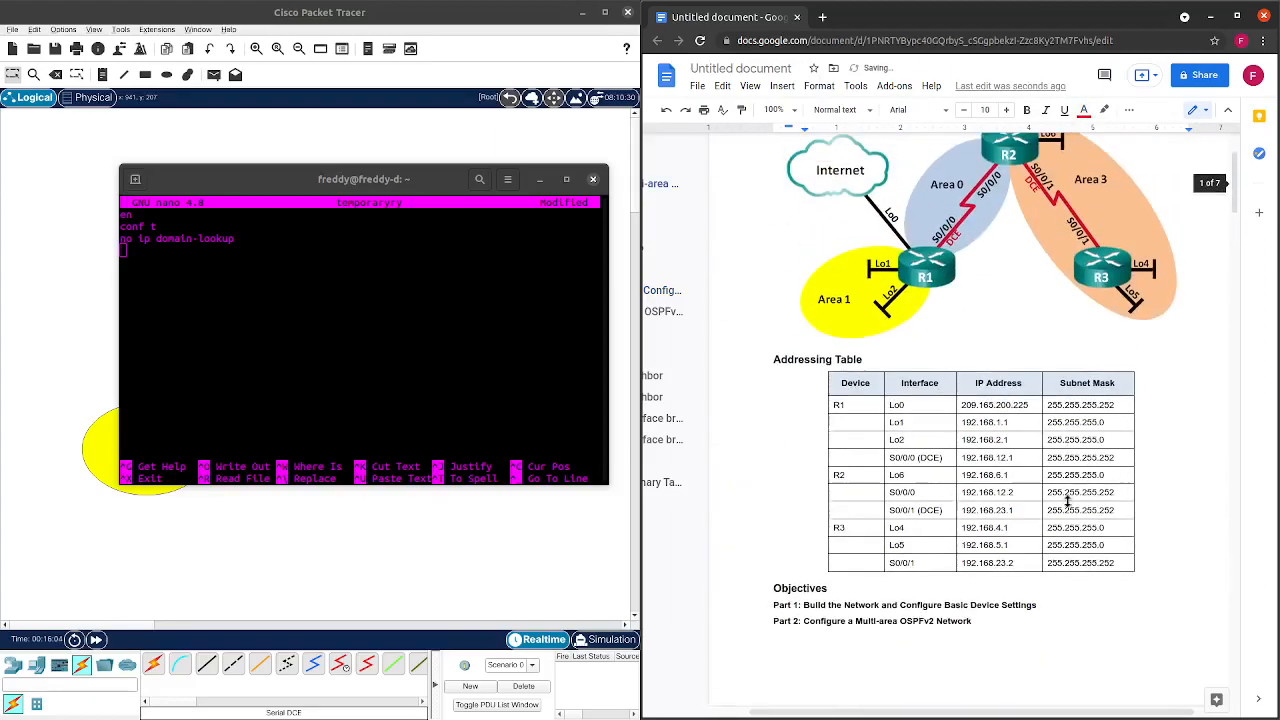
scroll(1060, 475, "up", 1)
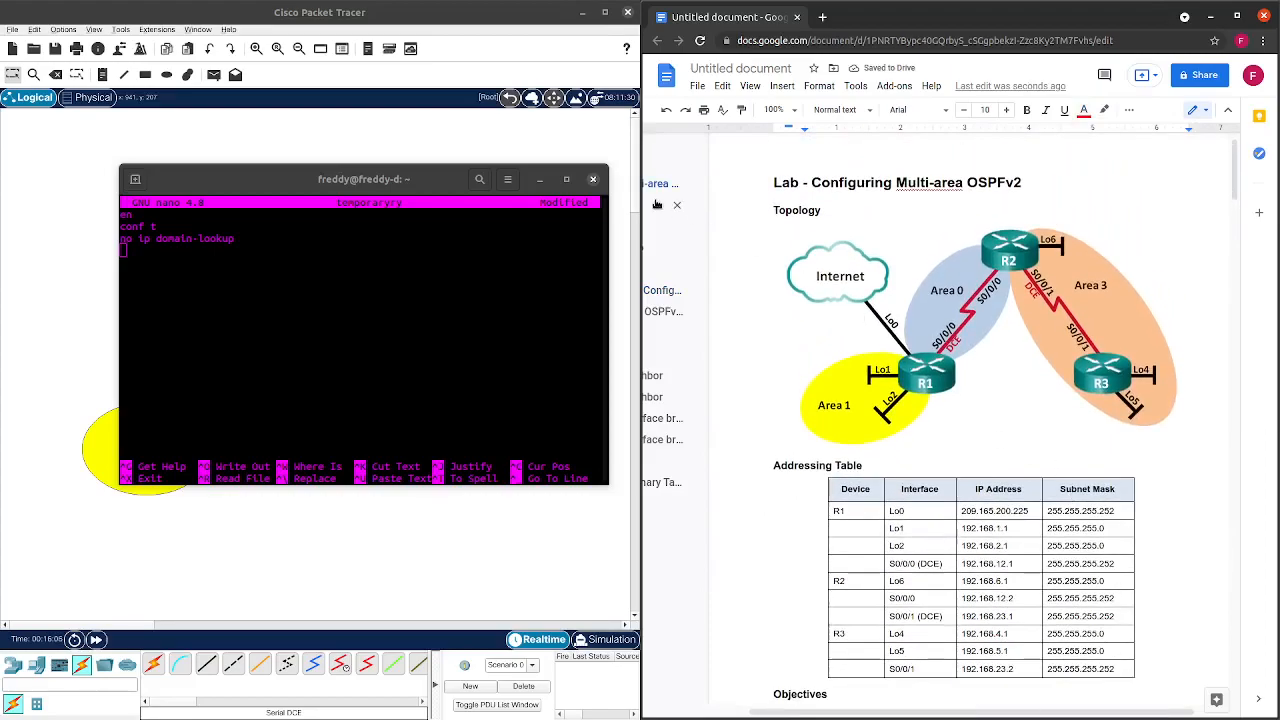
left_click_drag(401, 177, 998, 162)
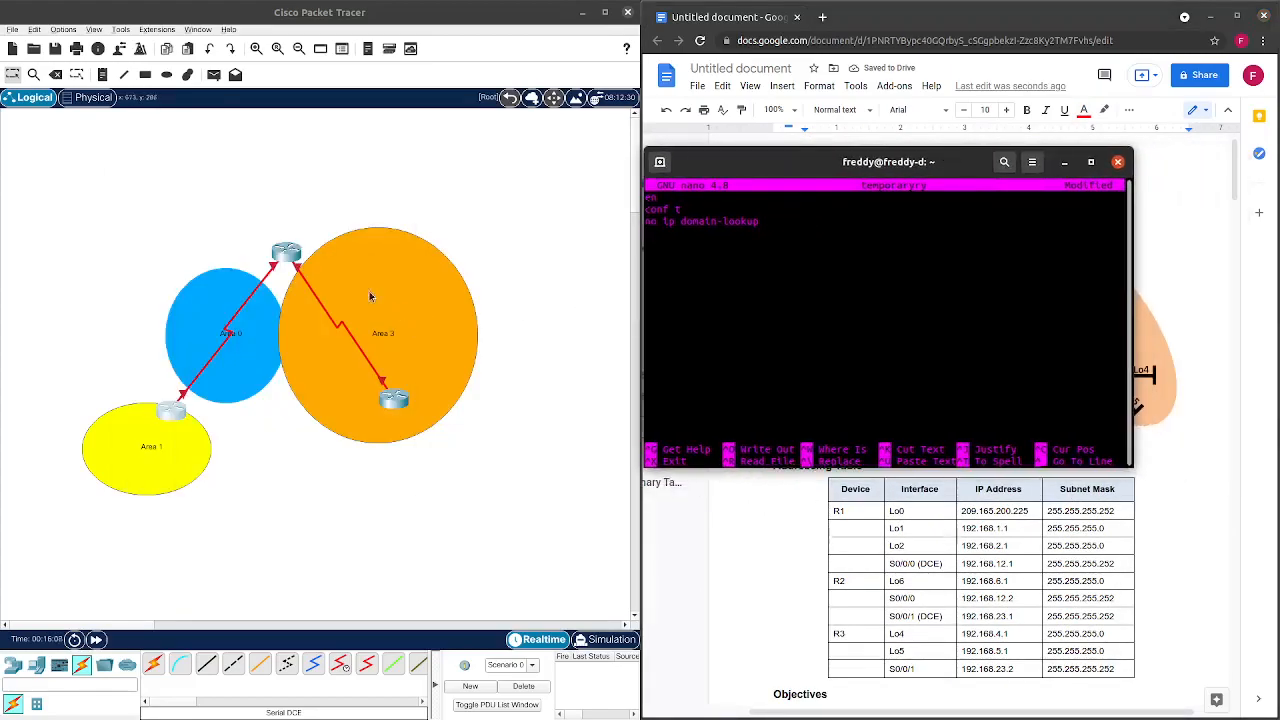
Open and close the top router's and Router0's configuration windows to reveal the topology.
left_click(285, 262)
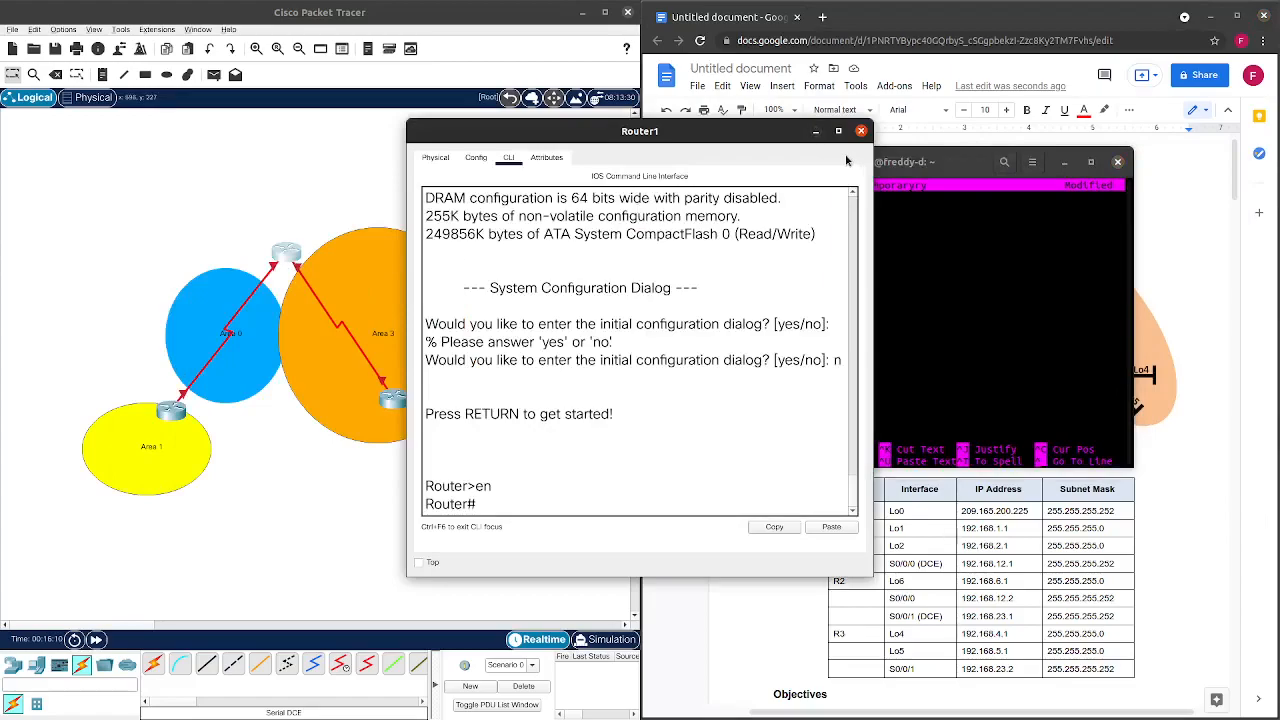
left_click(860, 131)
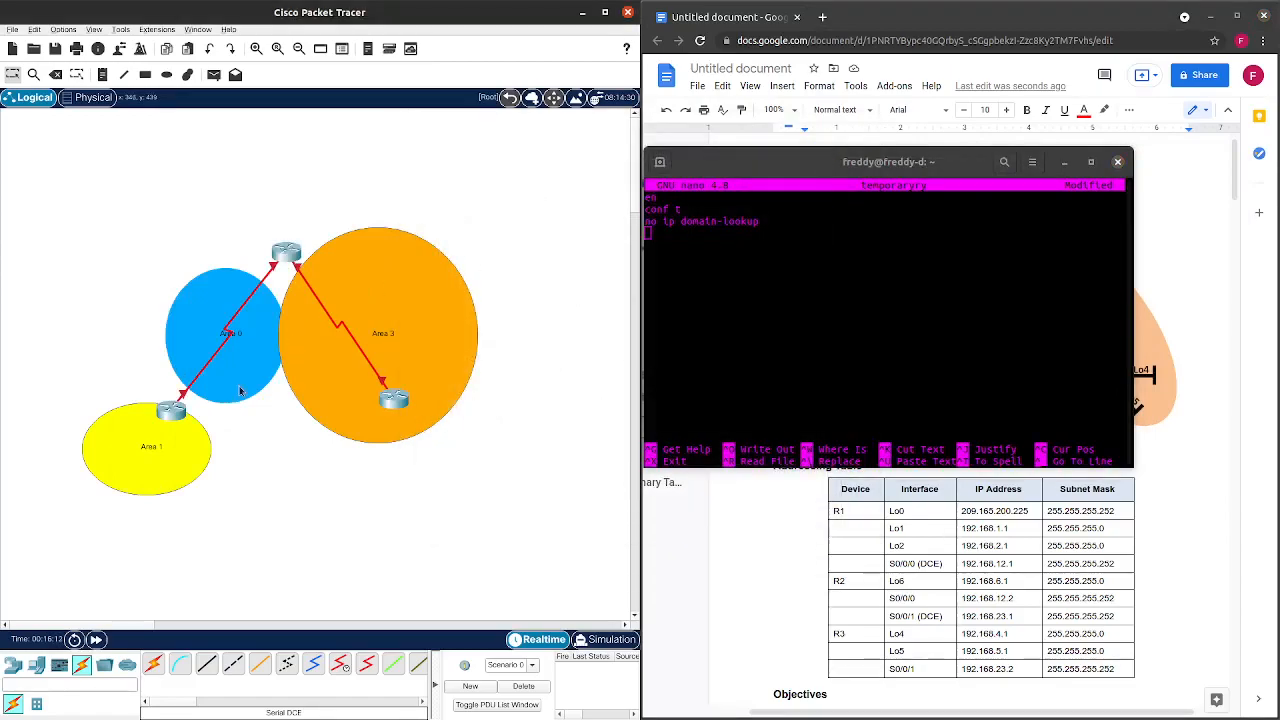
double_click(155, 447)
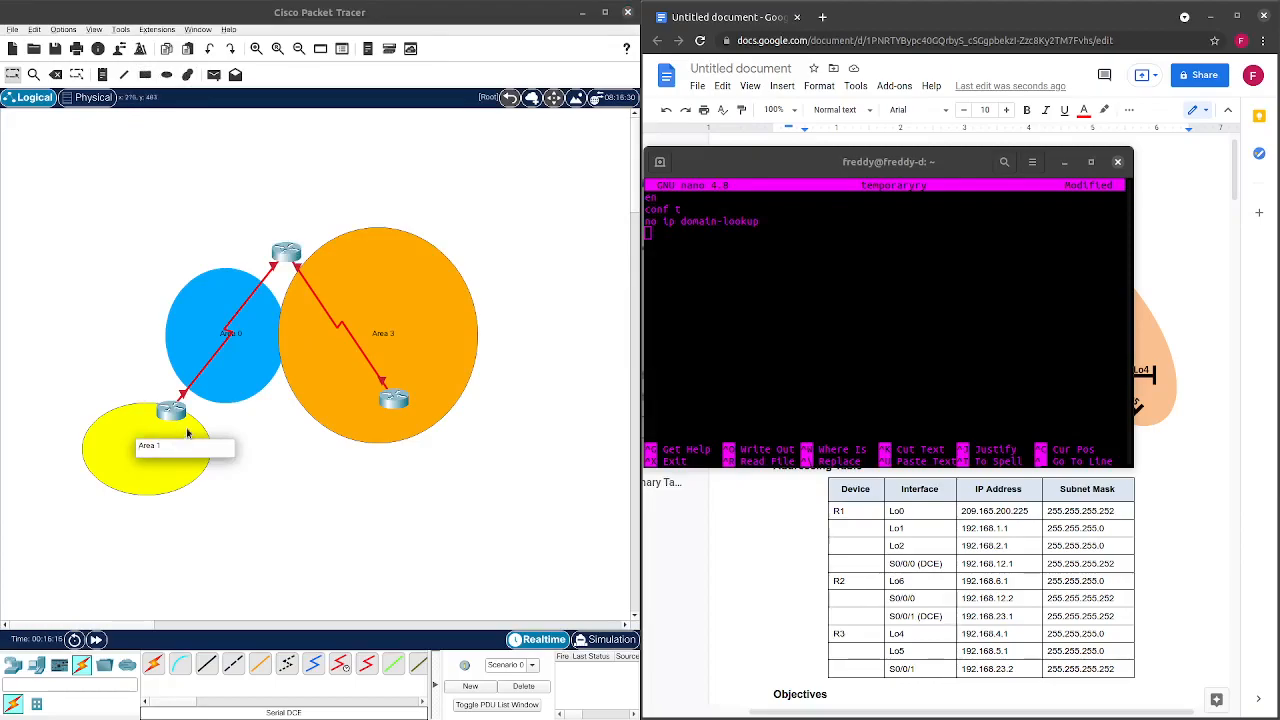
left_click(172, 410)
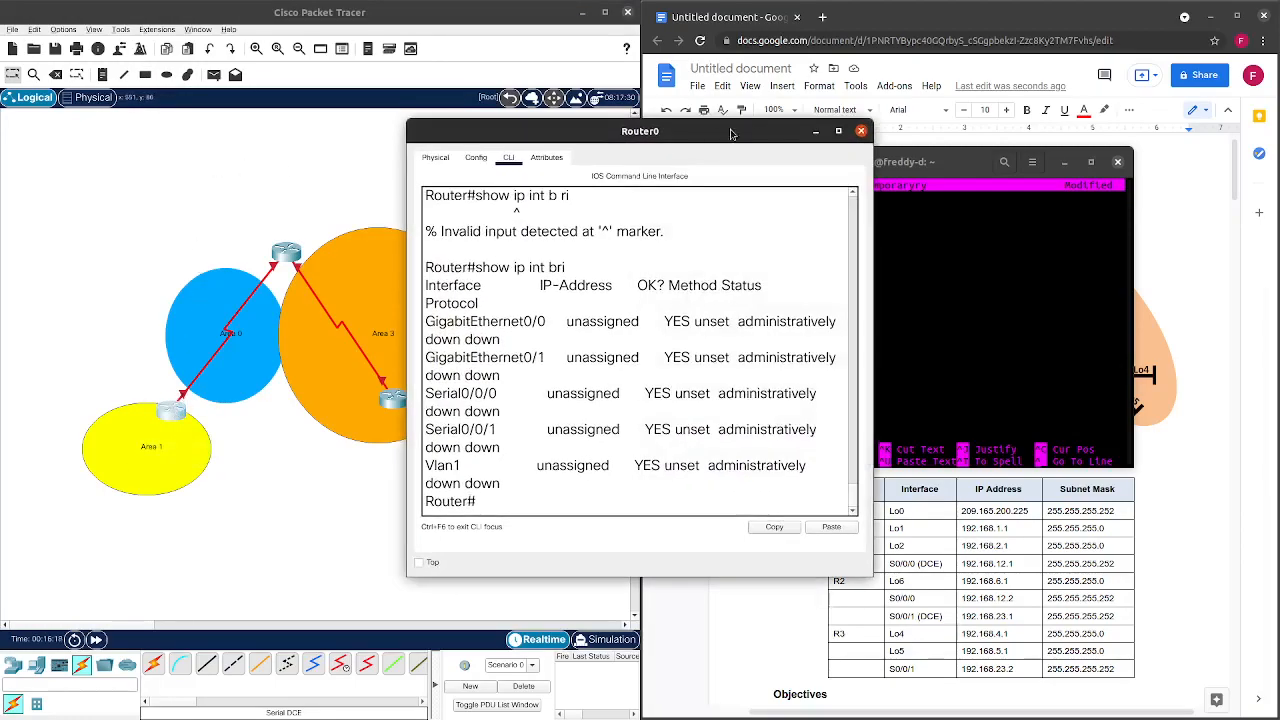
left_click(860, 131)
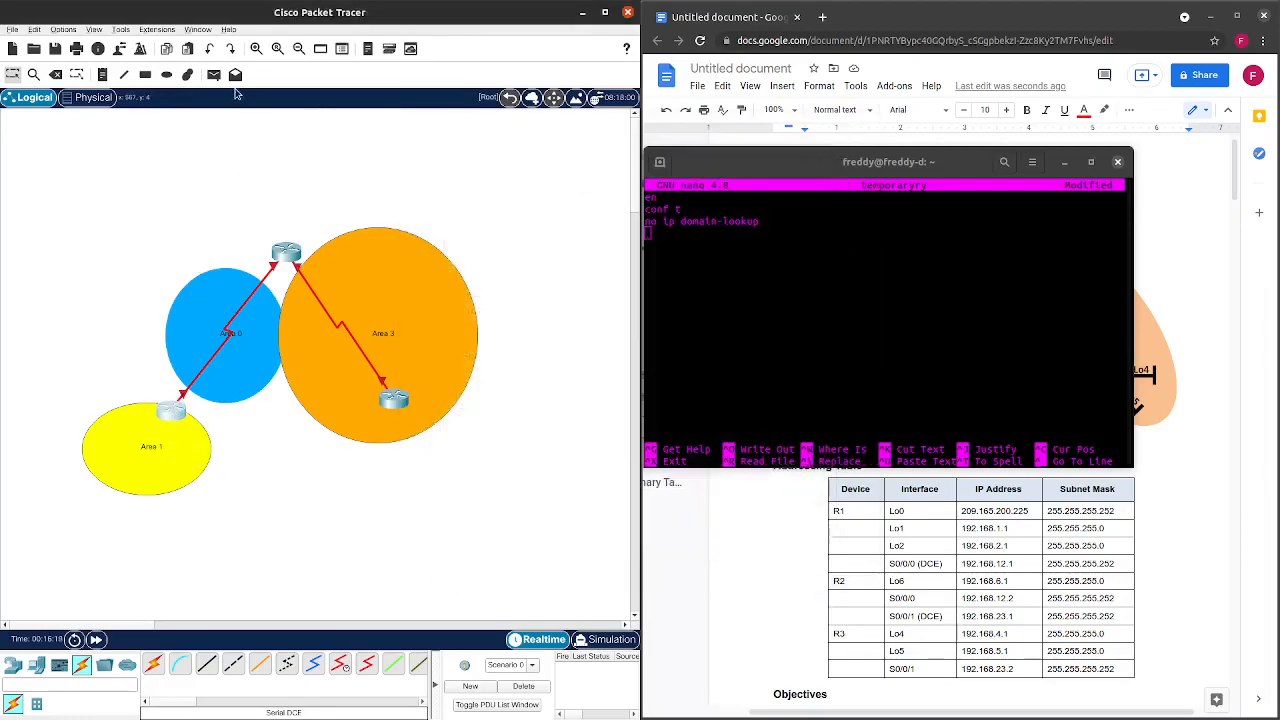
left_click(102, 74)
Add an R1 note under the left router in the Area 1 ellipse.
left_click(163, 421)
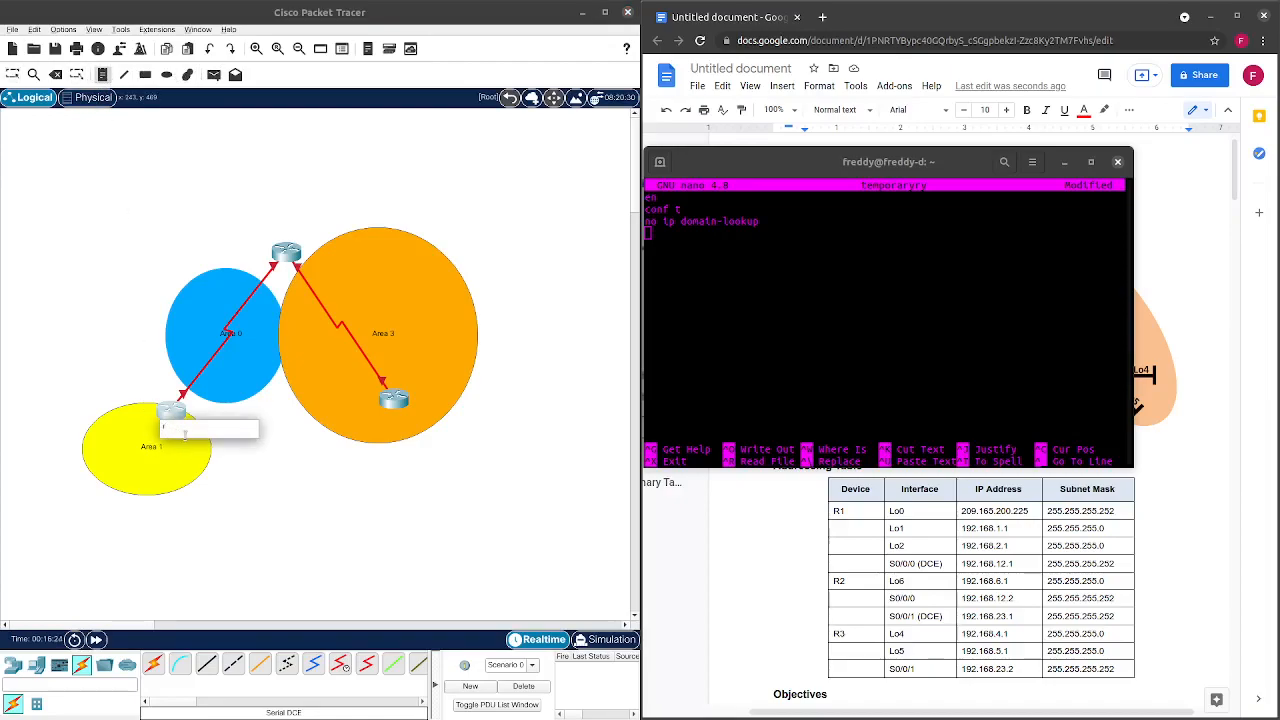
left_click_drag(886, 165, 902, 460)
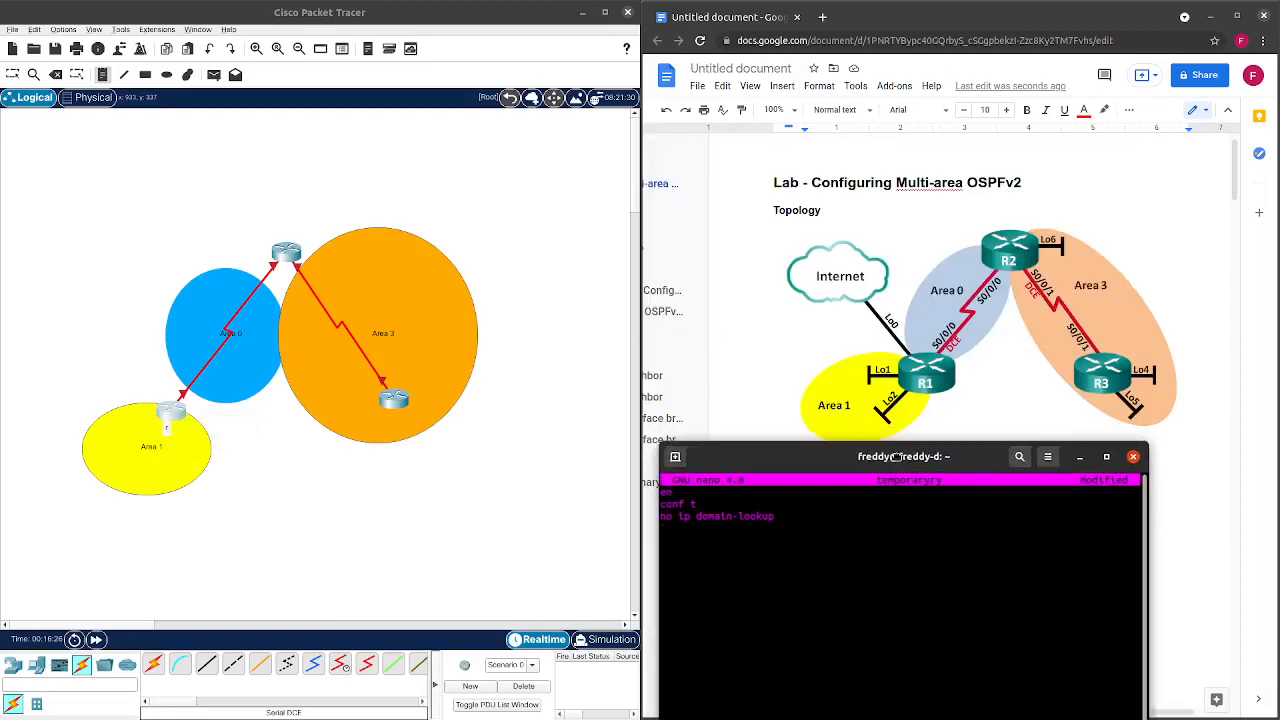
left_click(167, 430)
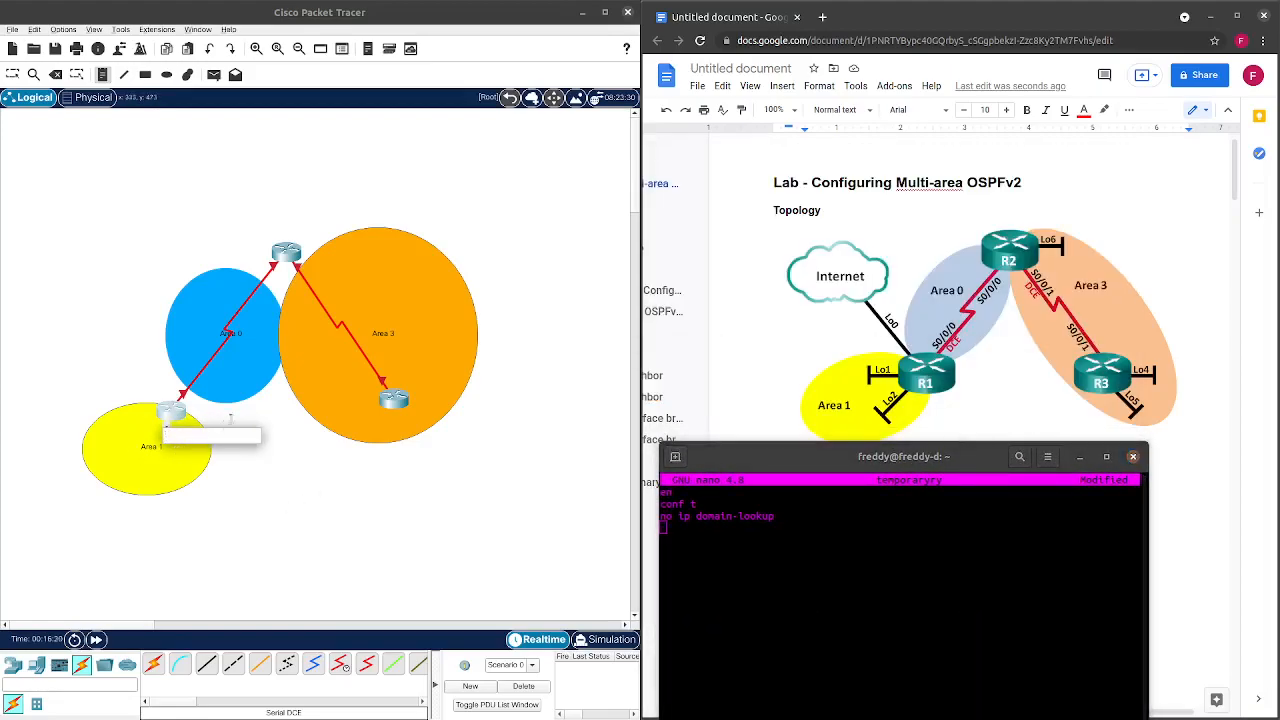
left_click(232, 415)
left_click(168, 428)
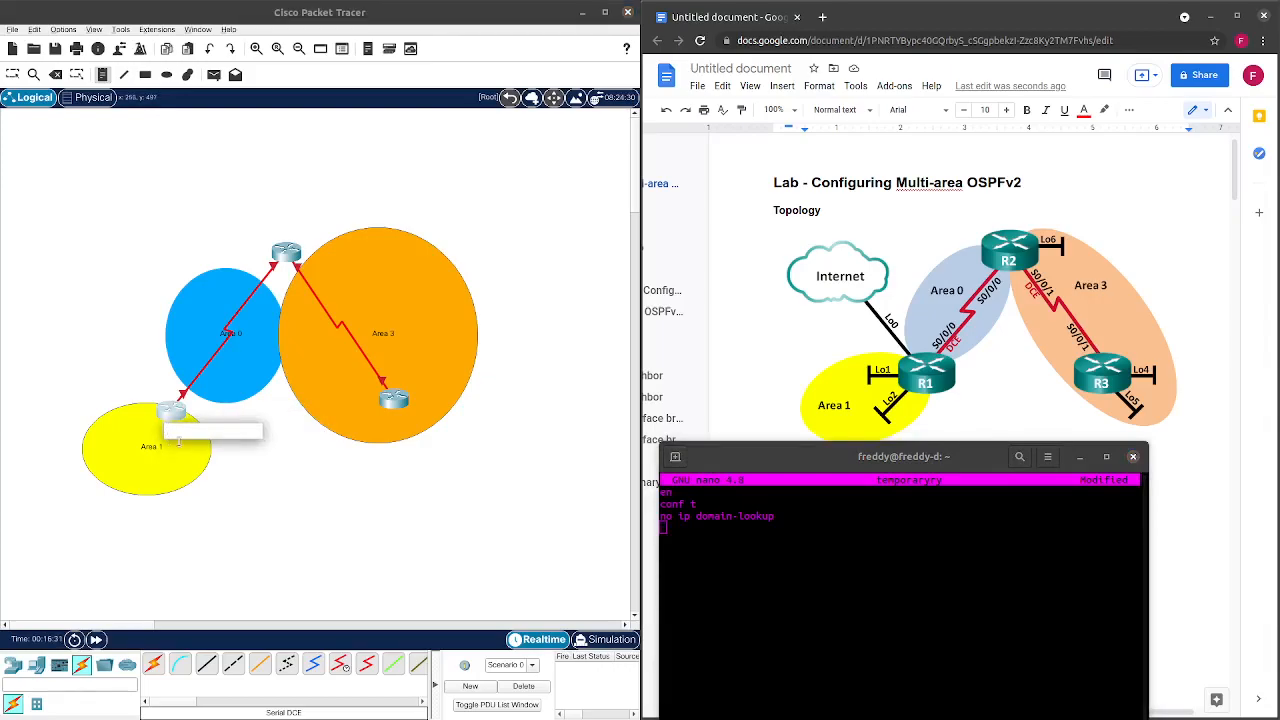
left_click(233, 415)
left_click(12, 74)
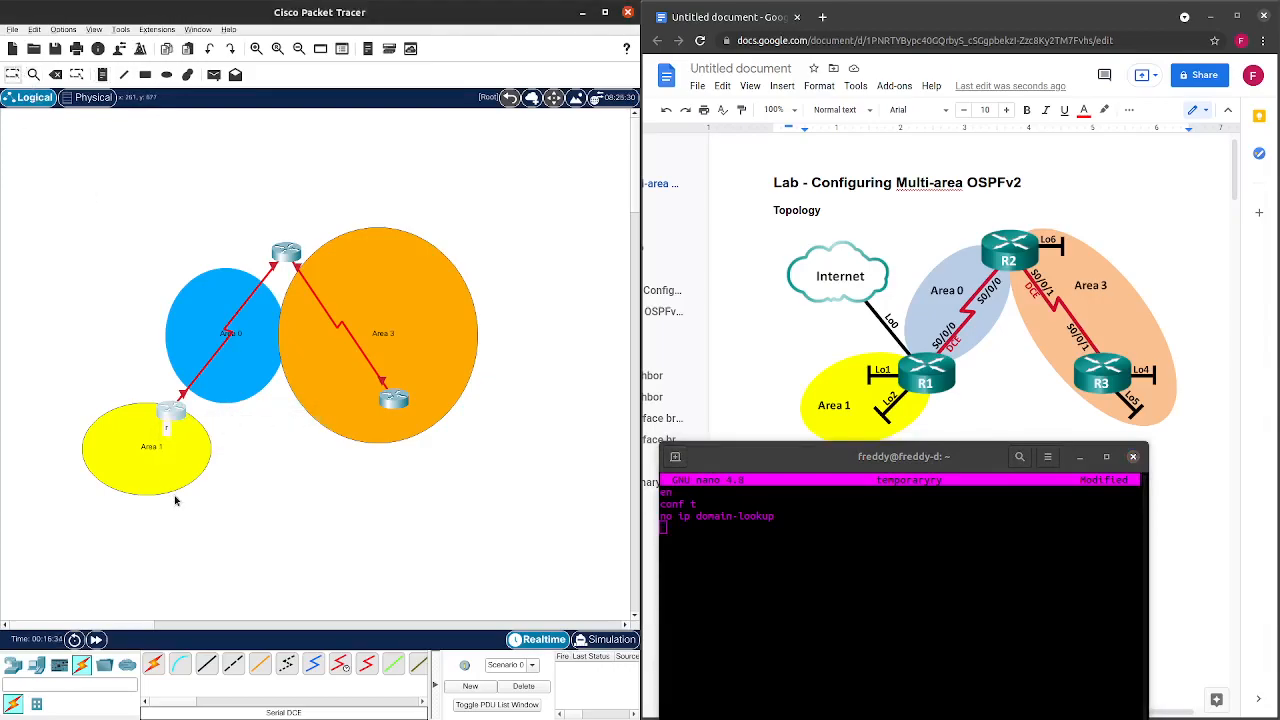
double_click(168, 428)
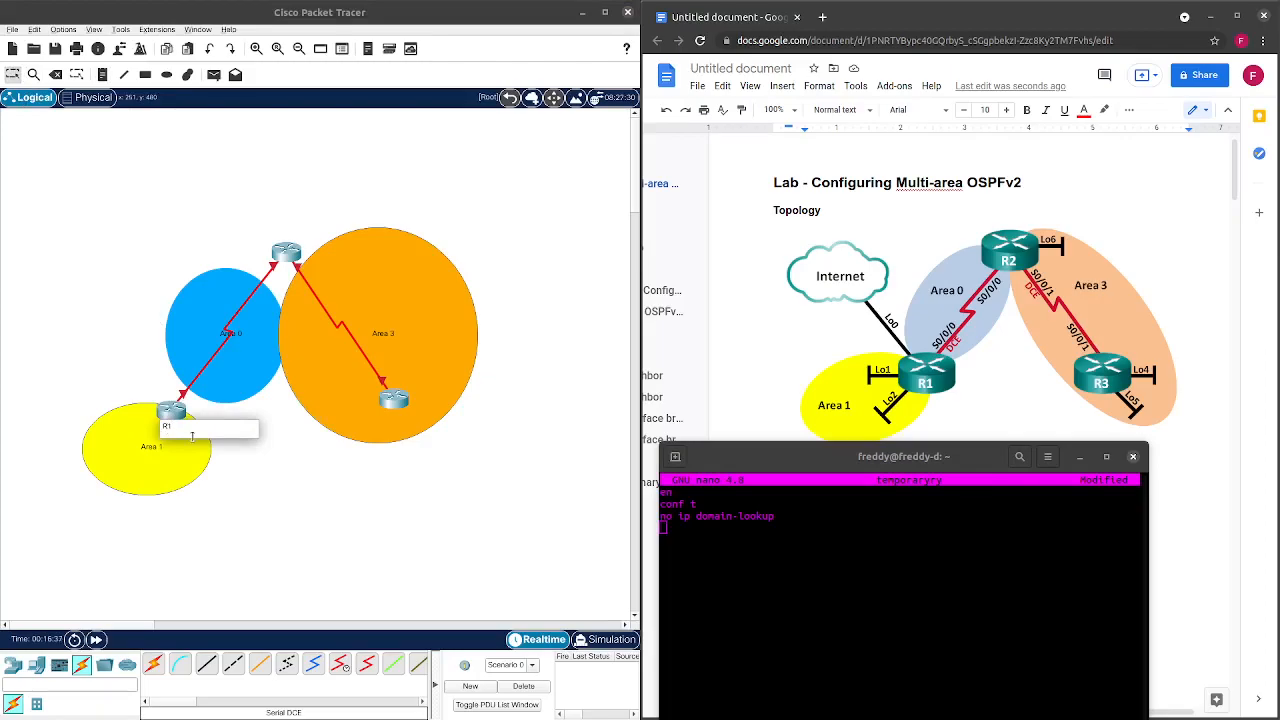
left_click(254, 501)
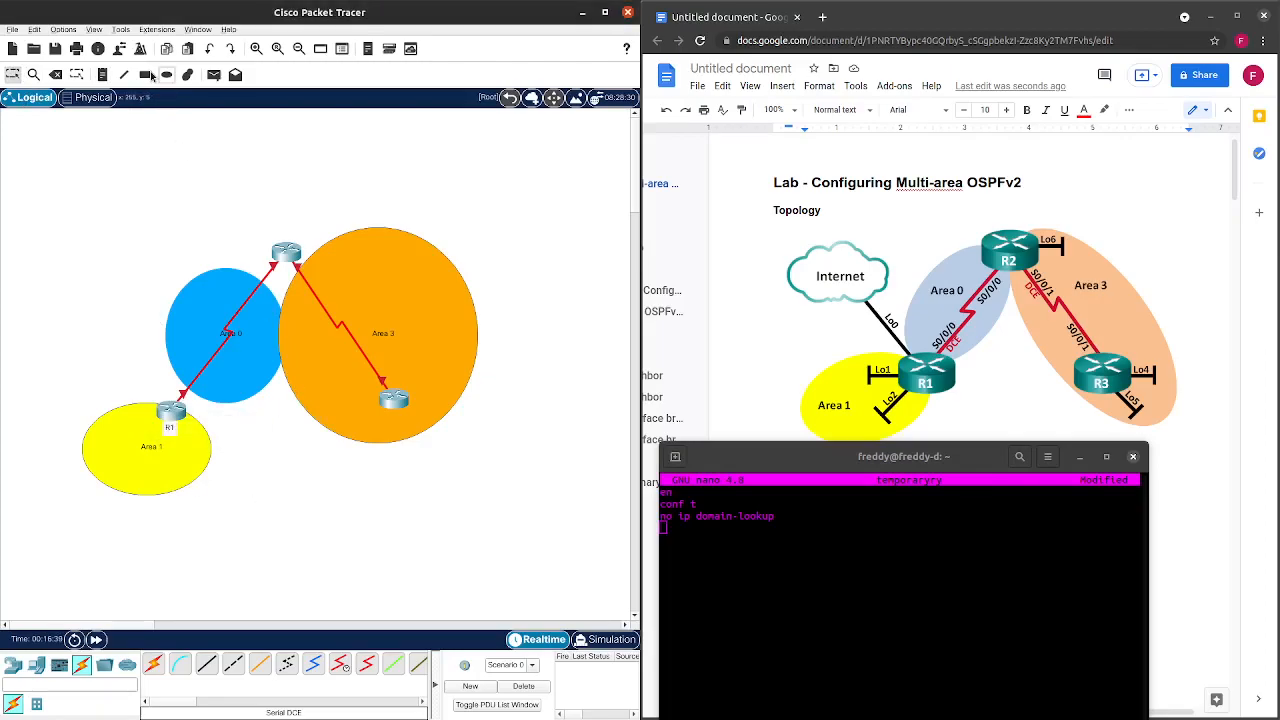
Add R2 and R3 notes beside the top and bottom routers.
left_click(102, 74)
left_click(285, 265)
type("R")
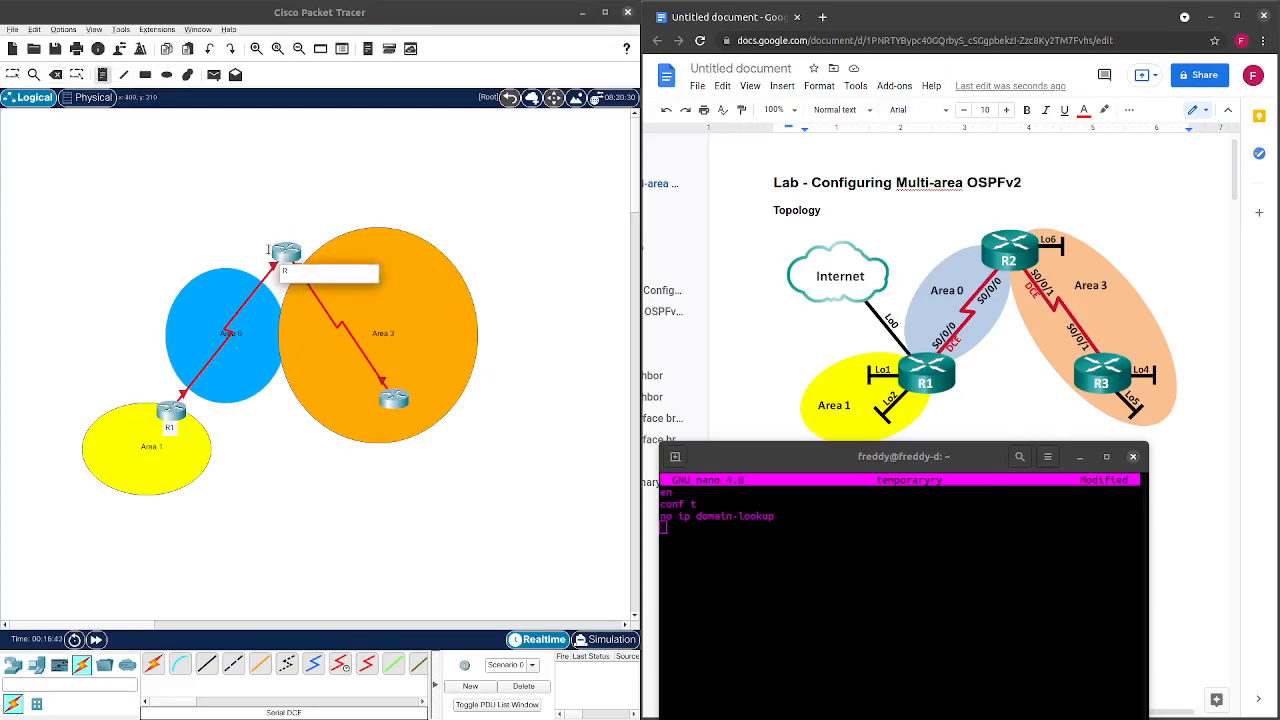
type("2")
left_click(398, 418)
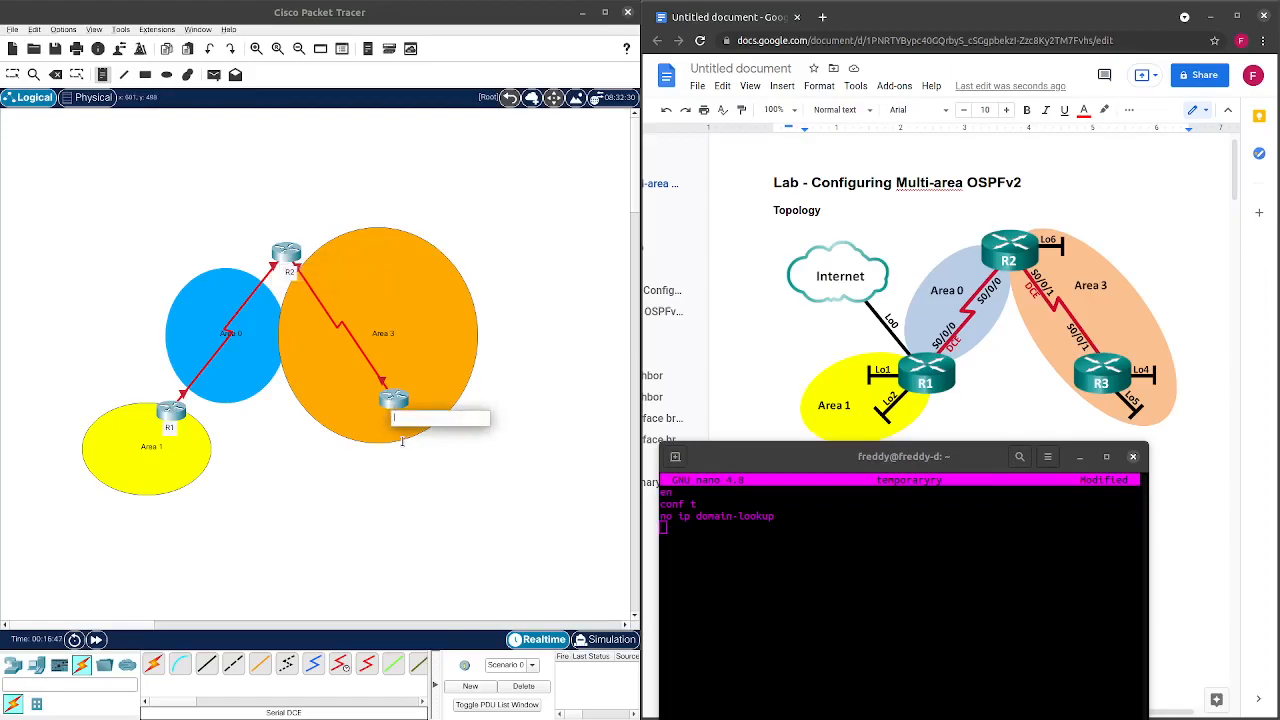
type("R")
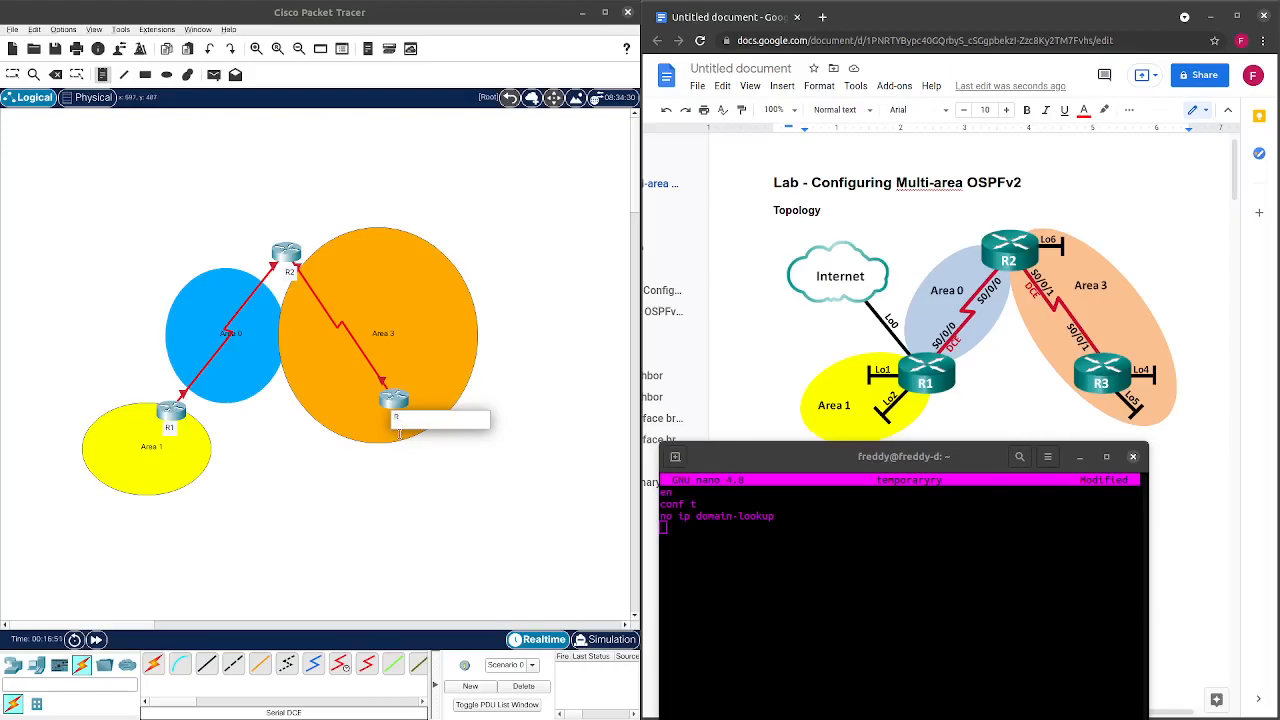
type("3")
left_click(438, 490)
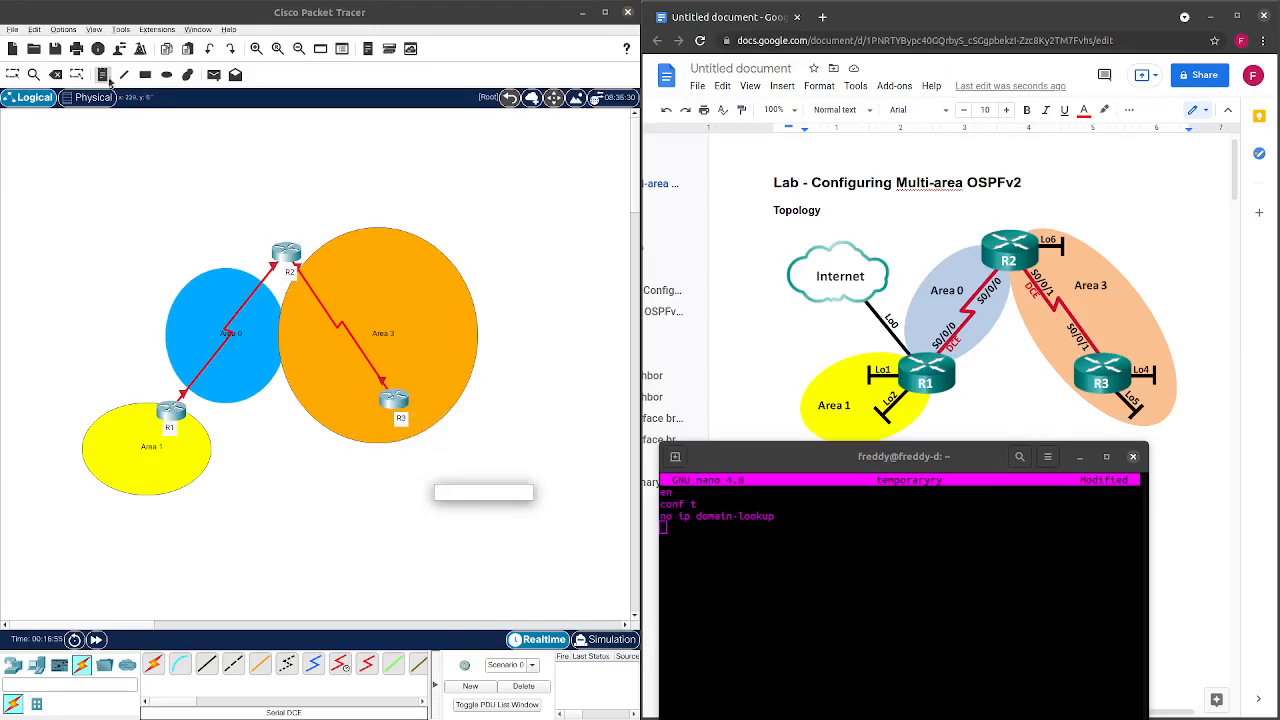
left_click(17, 76)
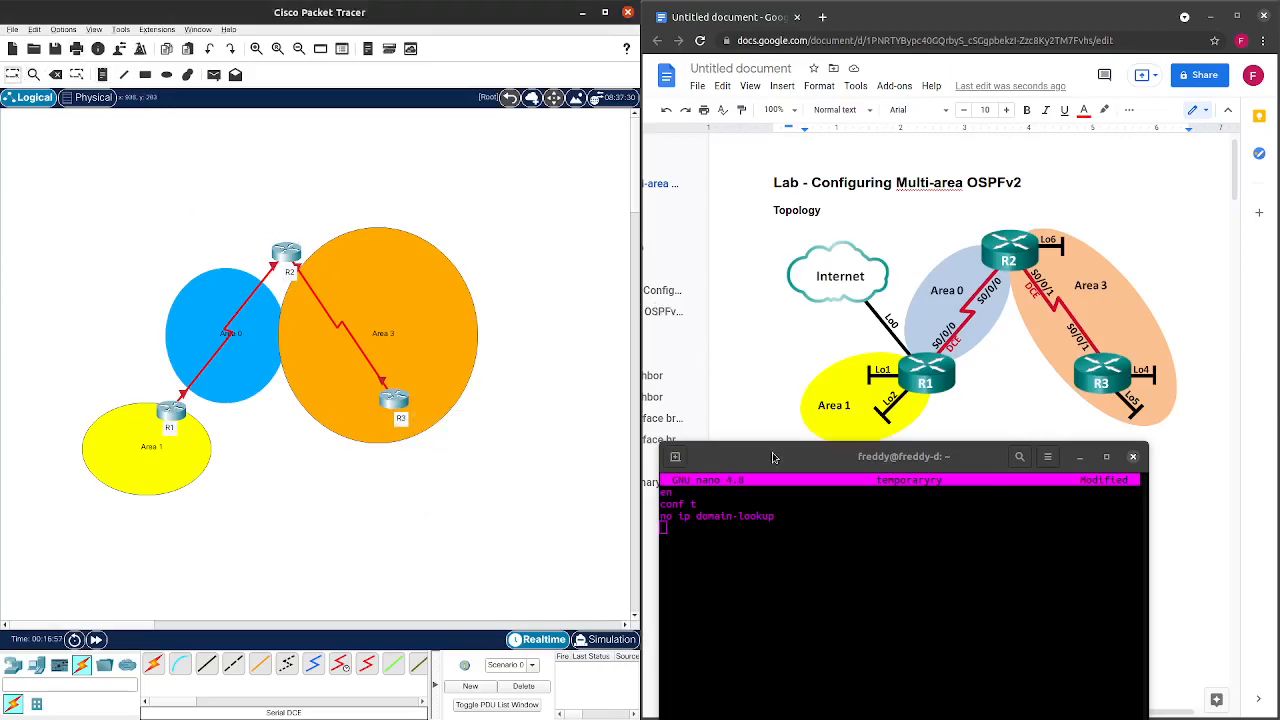
Add the line 'hostname R1' to the nano draft.
left_click_drag(776, 458, 256, 168)
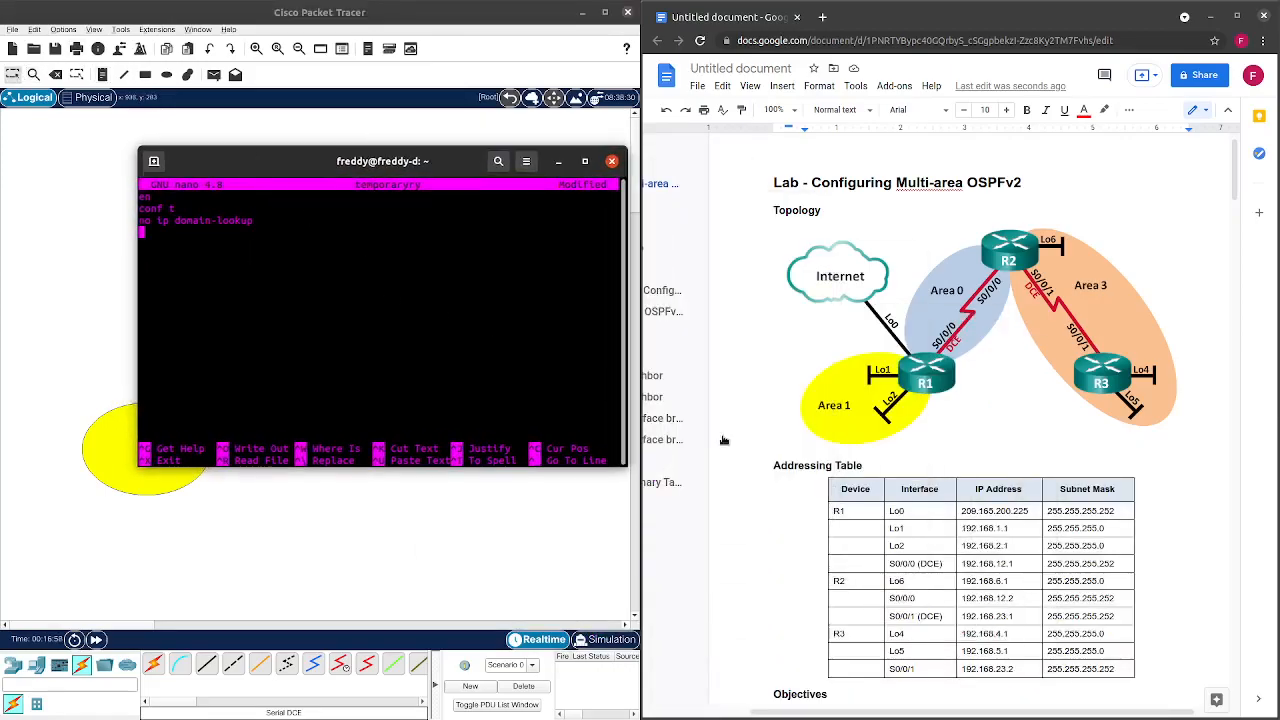
scroll(870, 443, "down", 10)
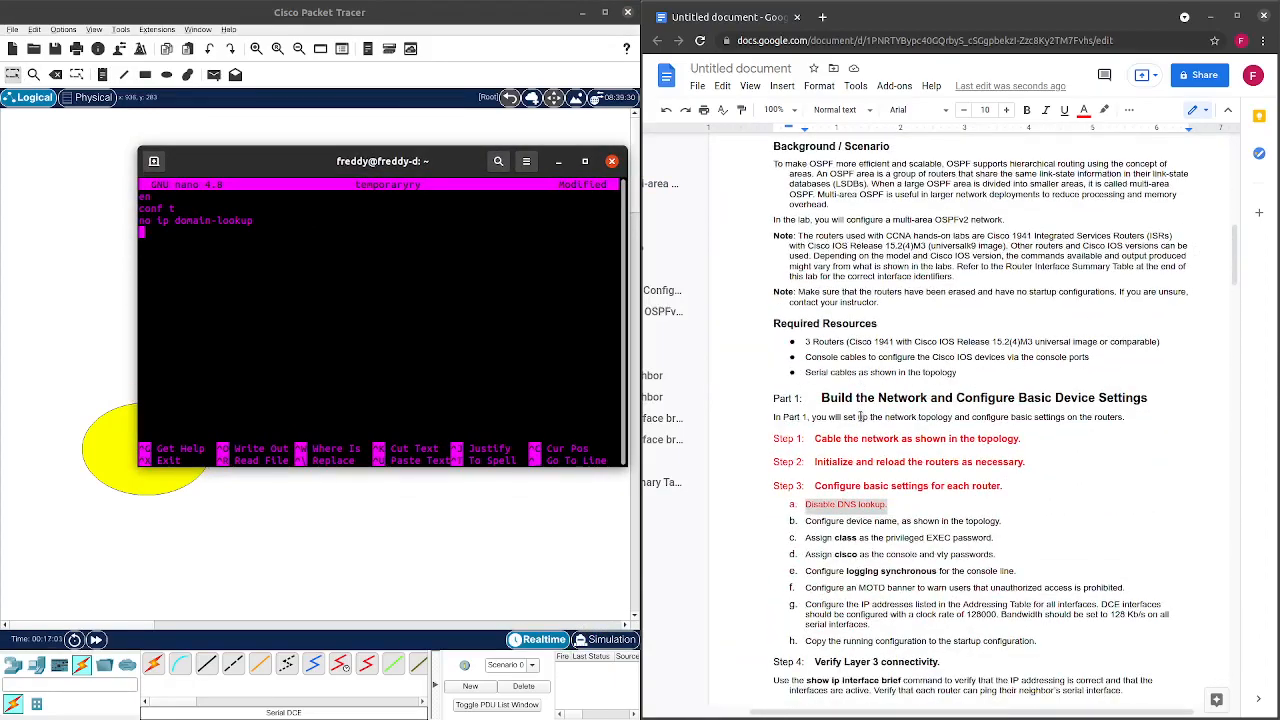
scroll(860, 416, "down", 1)
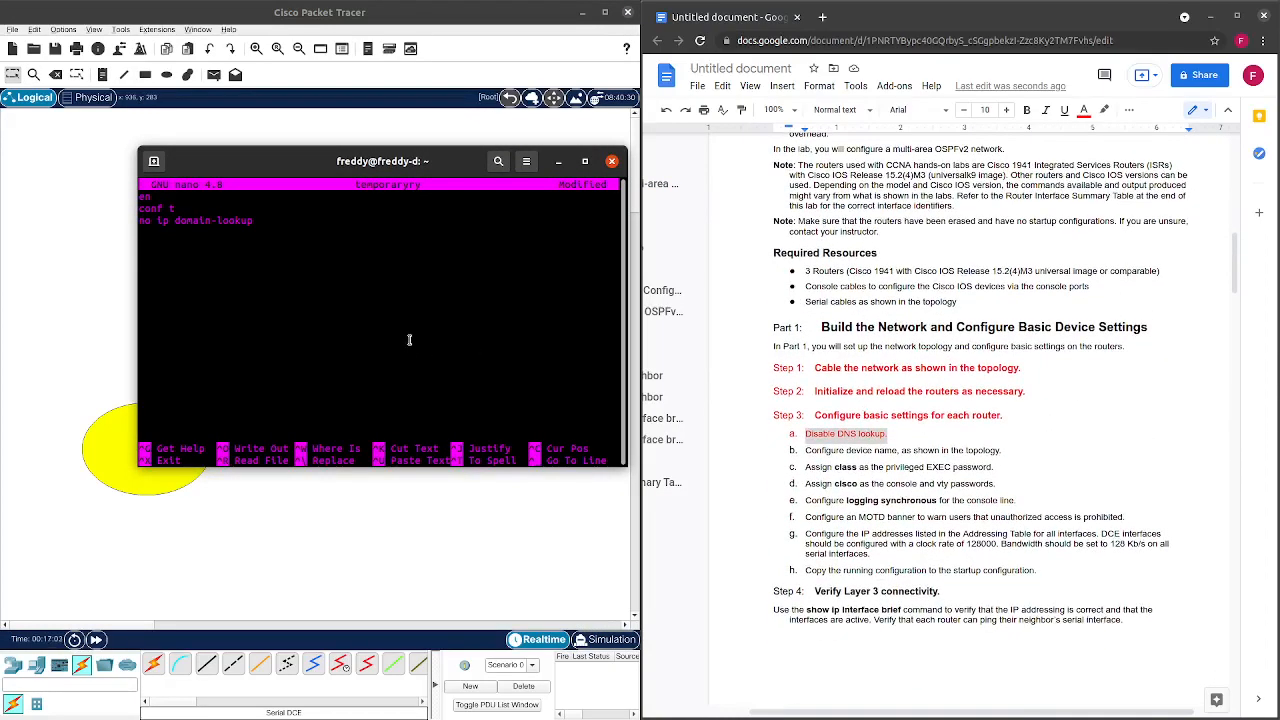
type("hostname R1")
key("BackSpace")
key("Return")
Copy lab sheet step b about configuring the device name.
left_click(1010, 451)
left_click_drag(1010, 451, 803, 452)
right_click(826, 450)
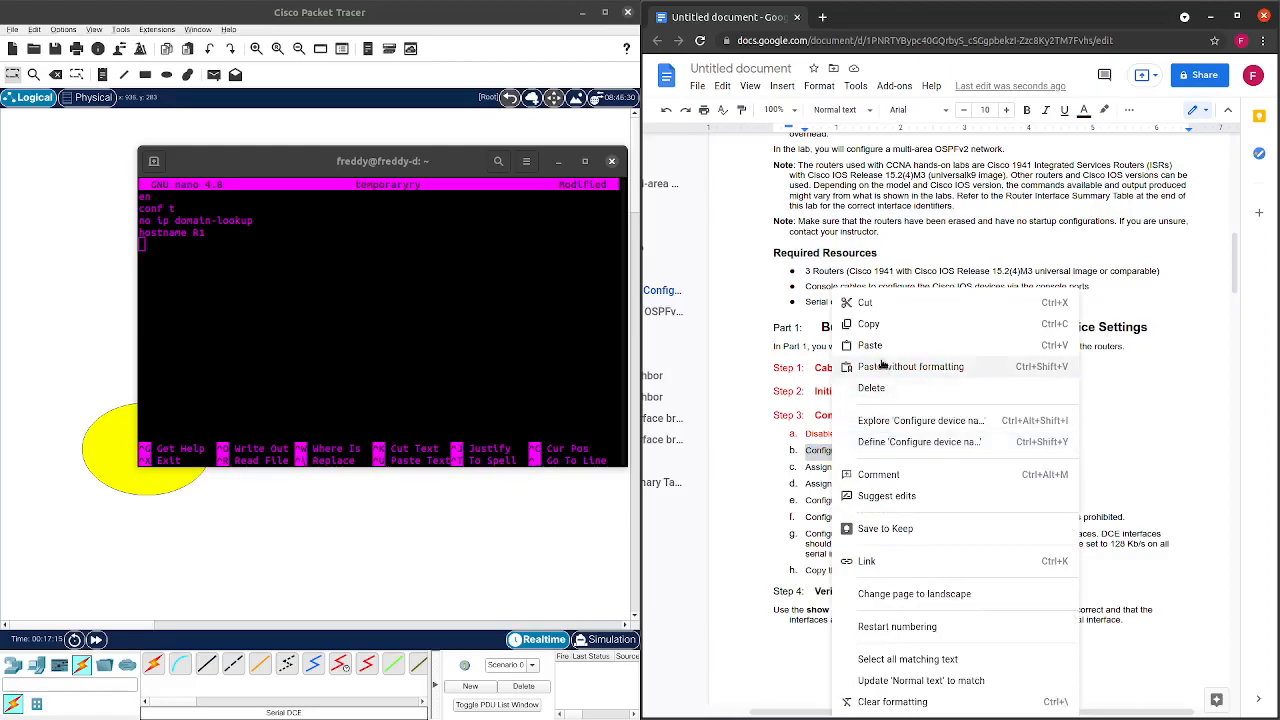
left_click(874, 323)
left_click(250, 298)
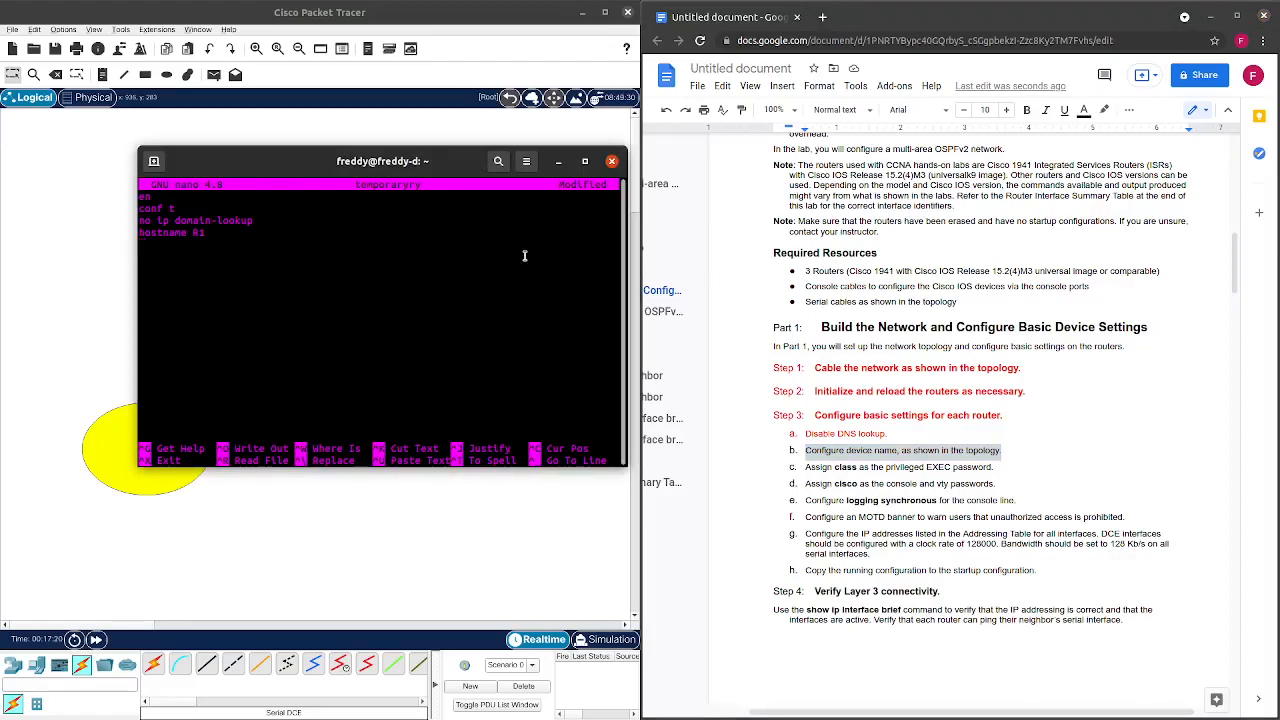
Add 'enable secret class' as the next line of the nano draft.
scroll(815, 370, "down", 3)
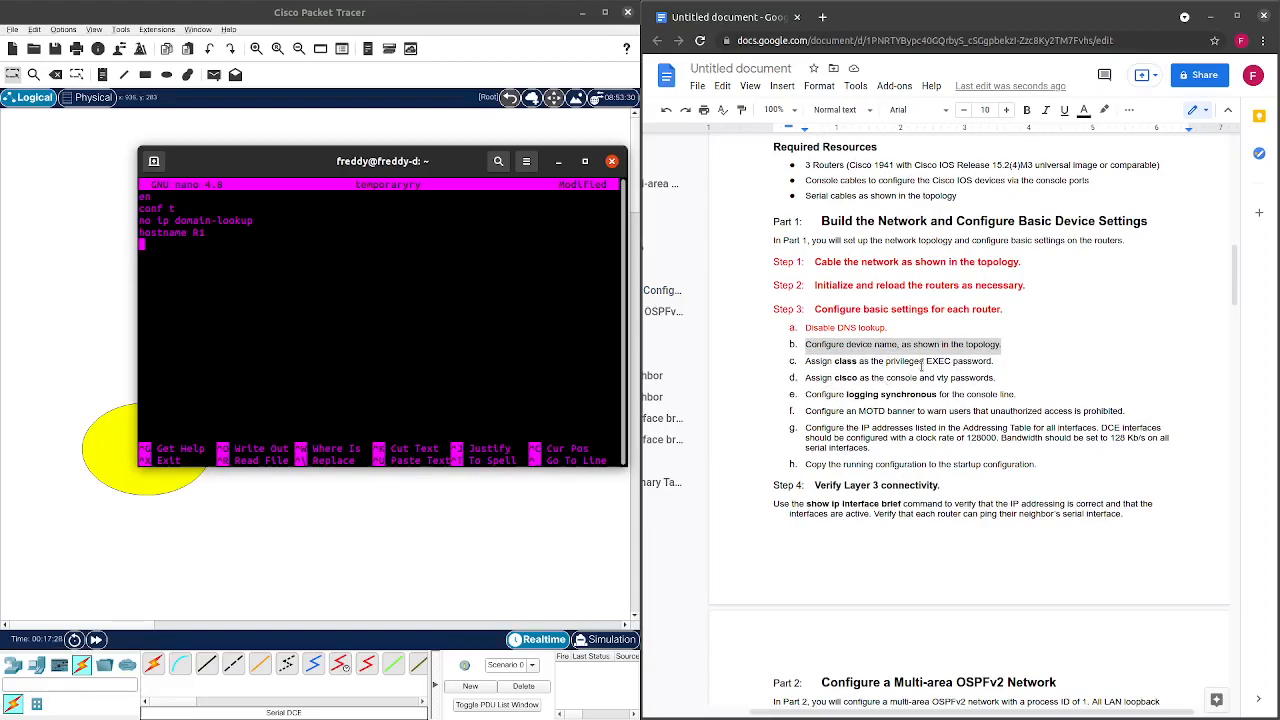
left_click_drag(926, 361, 977, 361)
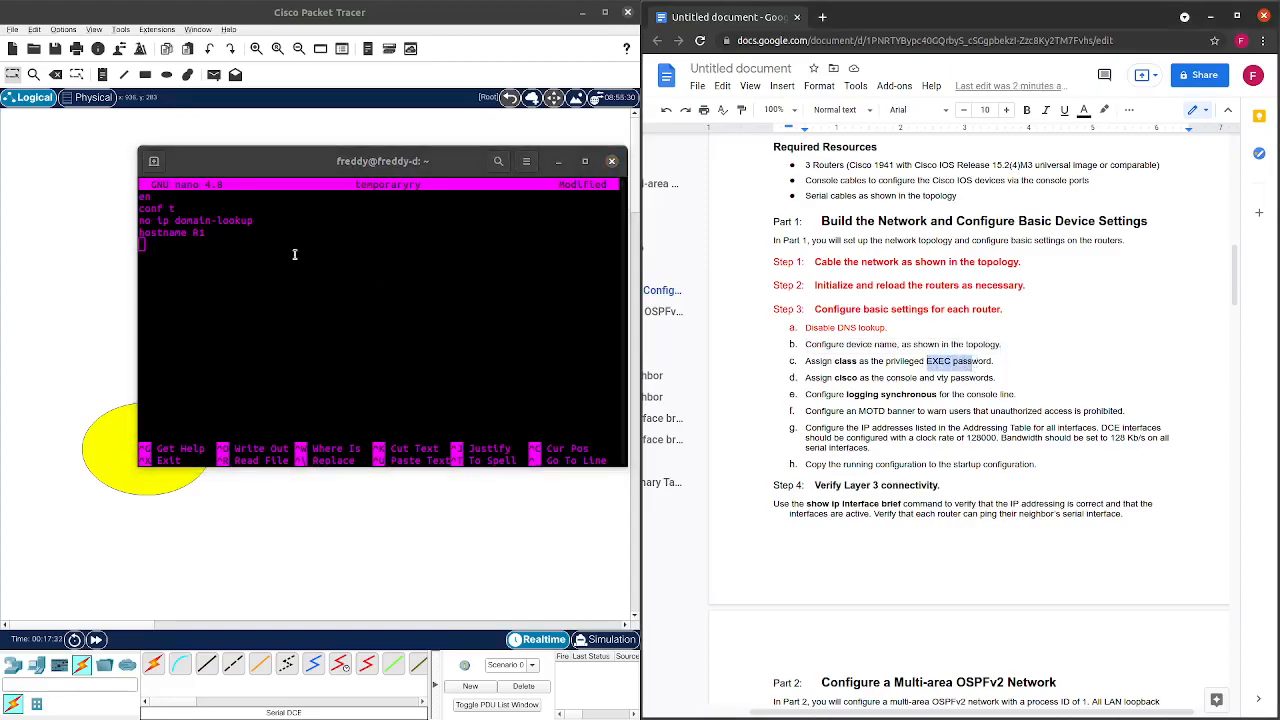
left_click(178, 259)
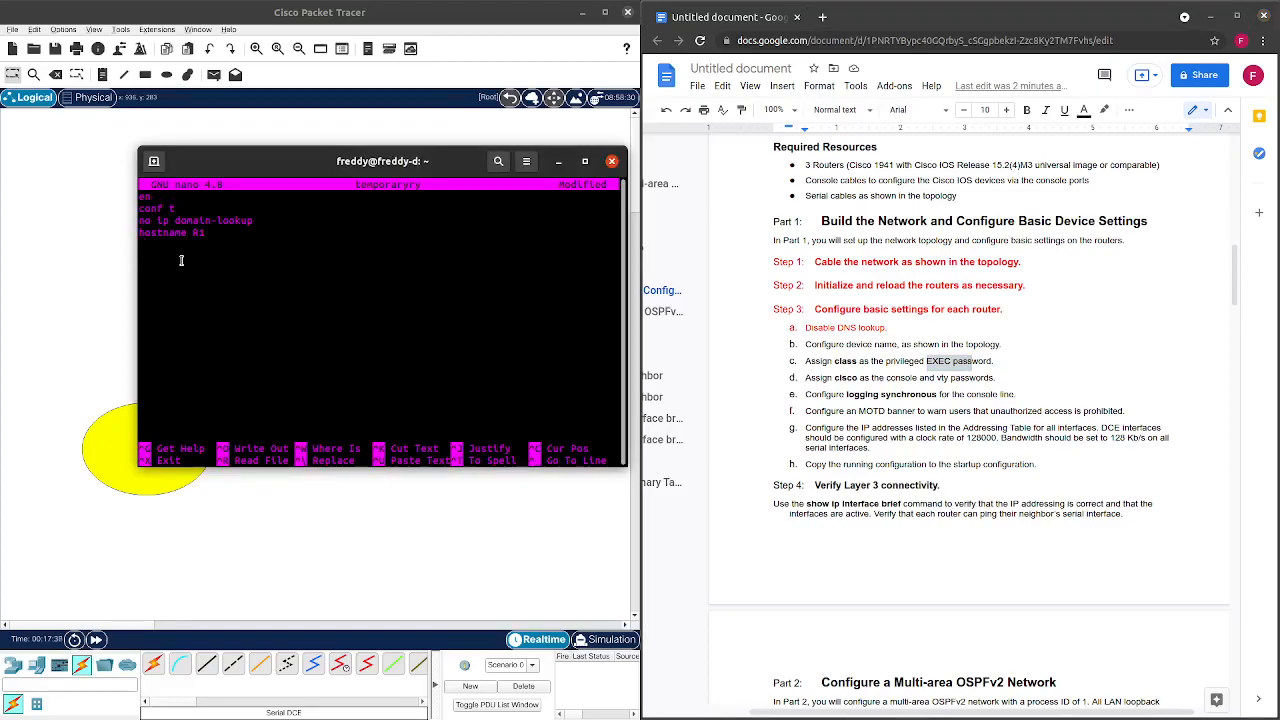
type("enable secret class")
key("Return")
Colour lab sheet tasks b and c red.
left_click_drag(996, 361, 781, 349)
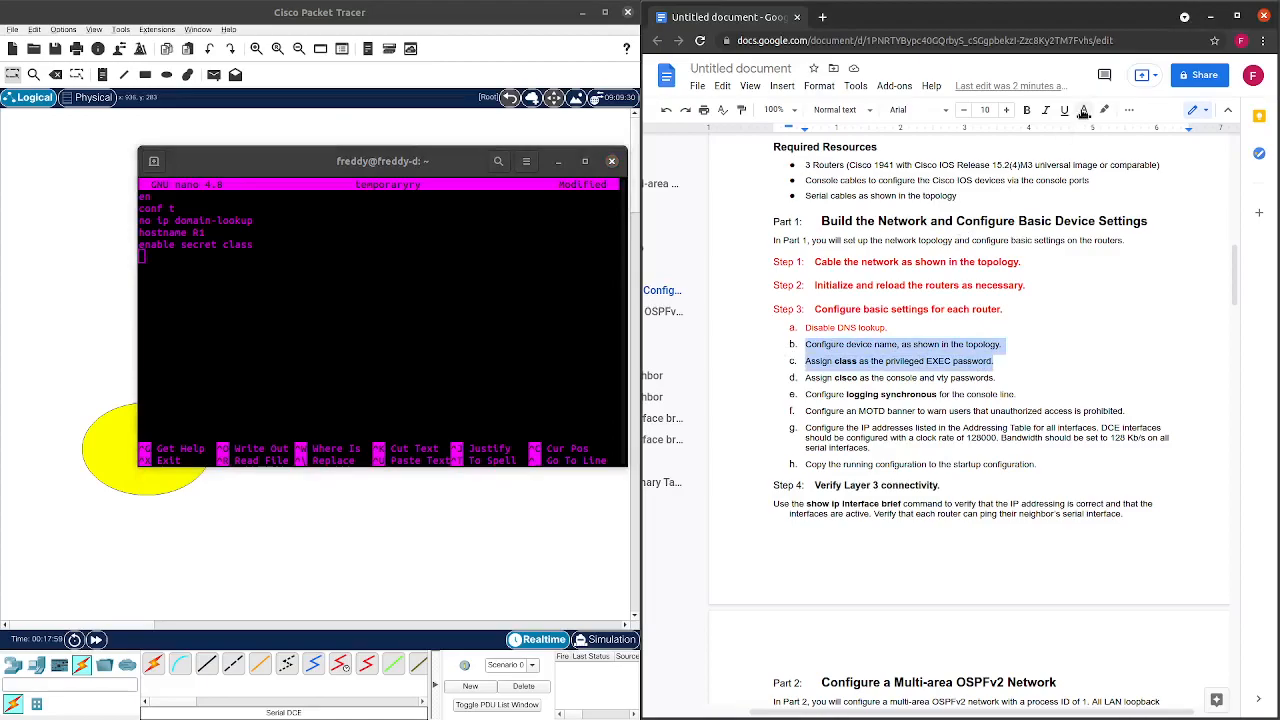
left_click(1083, 110)
left_click(1090, 197)
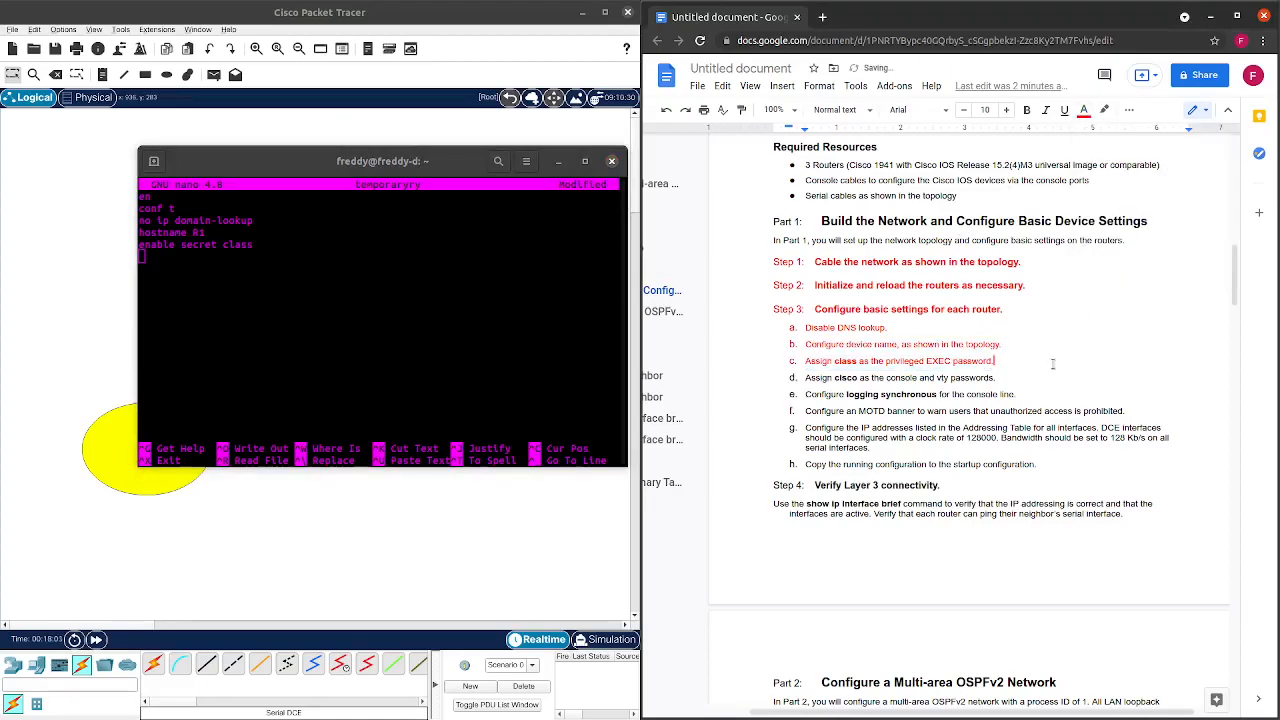
Add 'line console 0' on its own line in the nano draft.
left_click(372, 404)
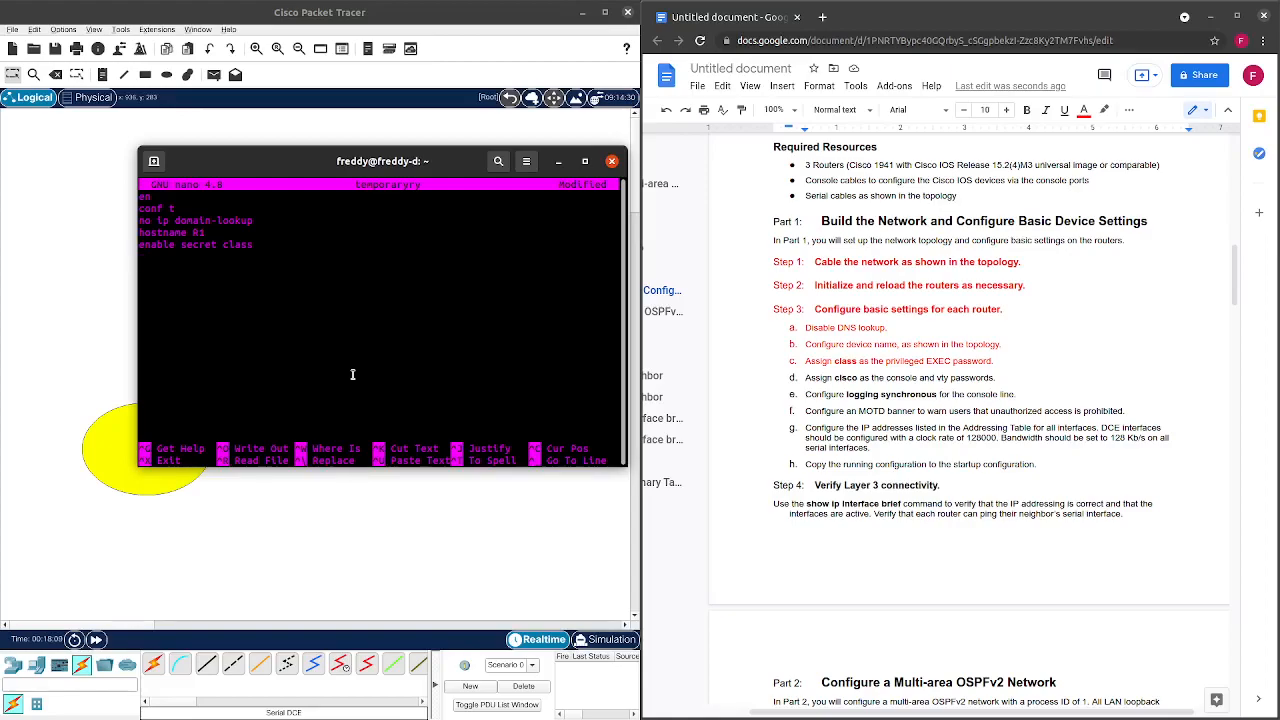
type("line console 0")
key("Return")
type("password cisco")
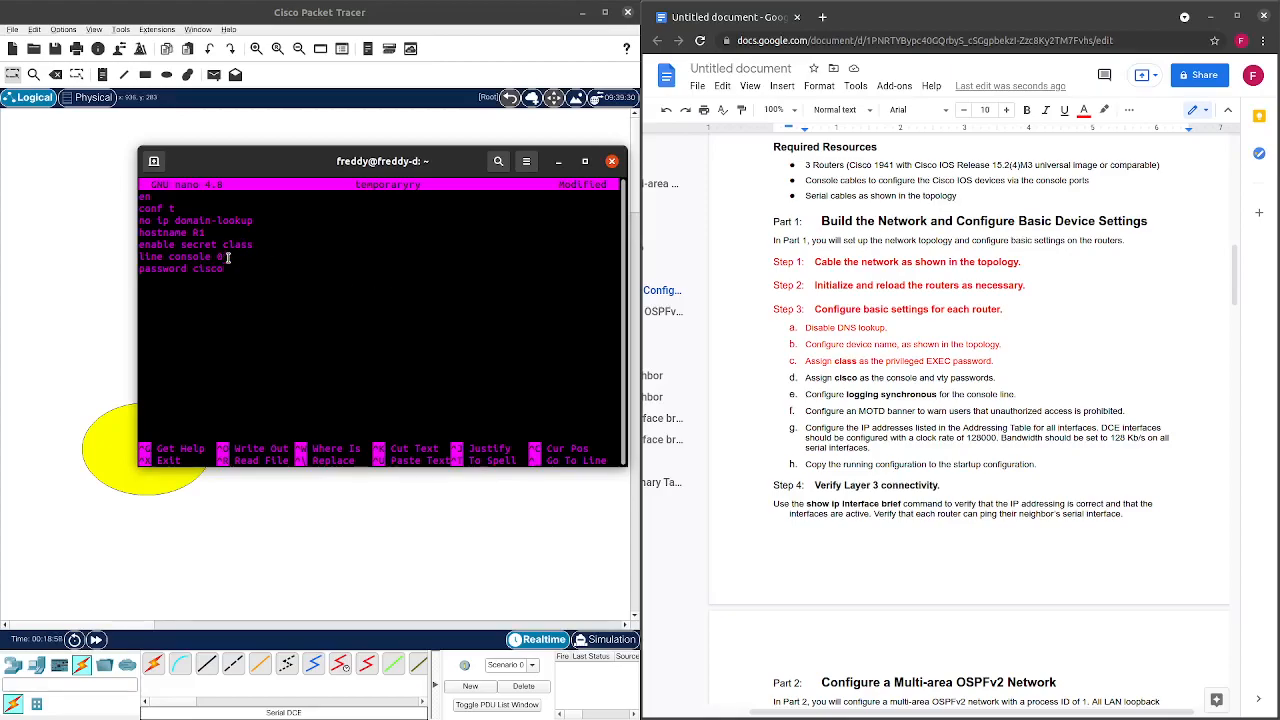
left_click_drag(253, 247, 134, 248)
left_click(275, 265)
left_click_drag(249, 268, 140, 268)
left_click(166, 285)
left_click_drag(232, 266, 191, 268)
left_click(238, 273)
key("Return")
Type 'logging synchronous' on the next line after reviewing lab task d.
left_click_drag(1028, 377, 860, 378)
left_click(899, 400)
type("logging s")
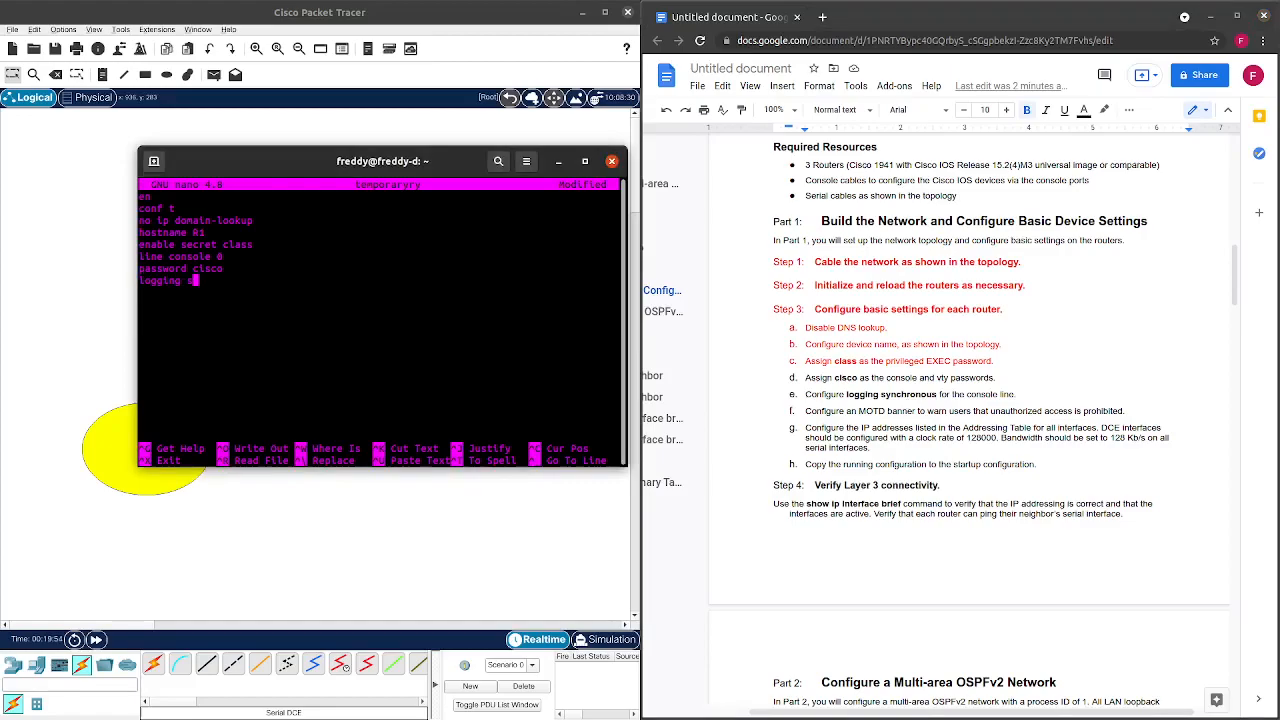
type("ynchronous")
Close the console line block with login and exit.
key("Return")
type("login")
type("exit")
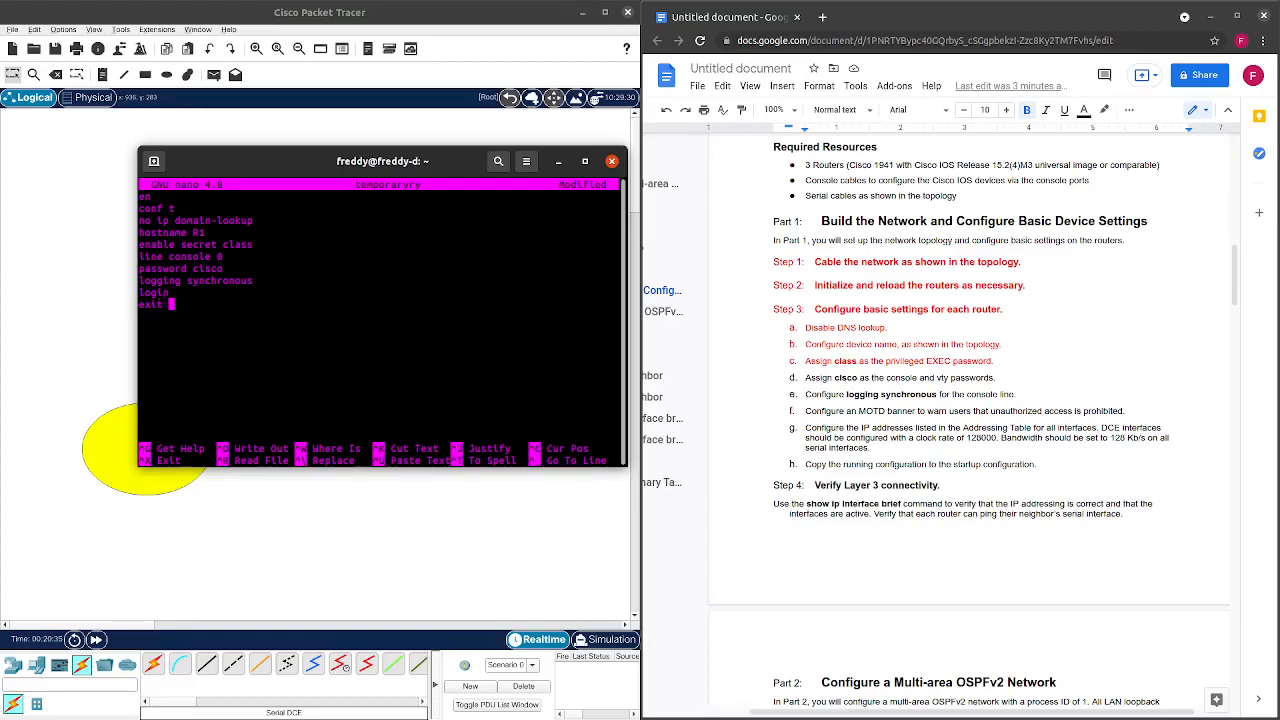
key("Return")
type("line vty 0 15")
key("Return")
type("password cis")
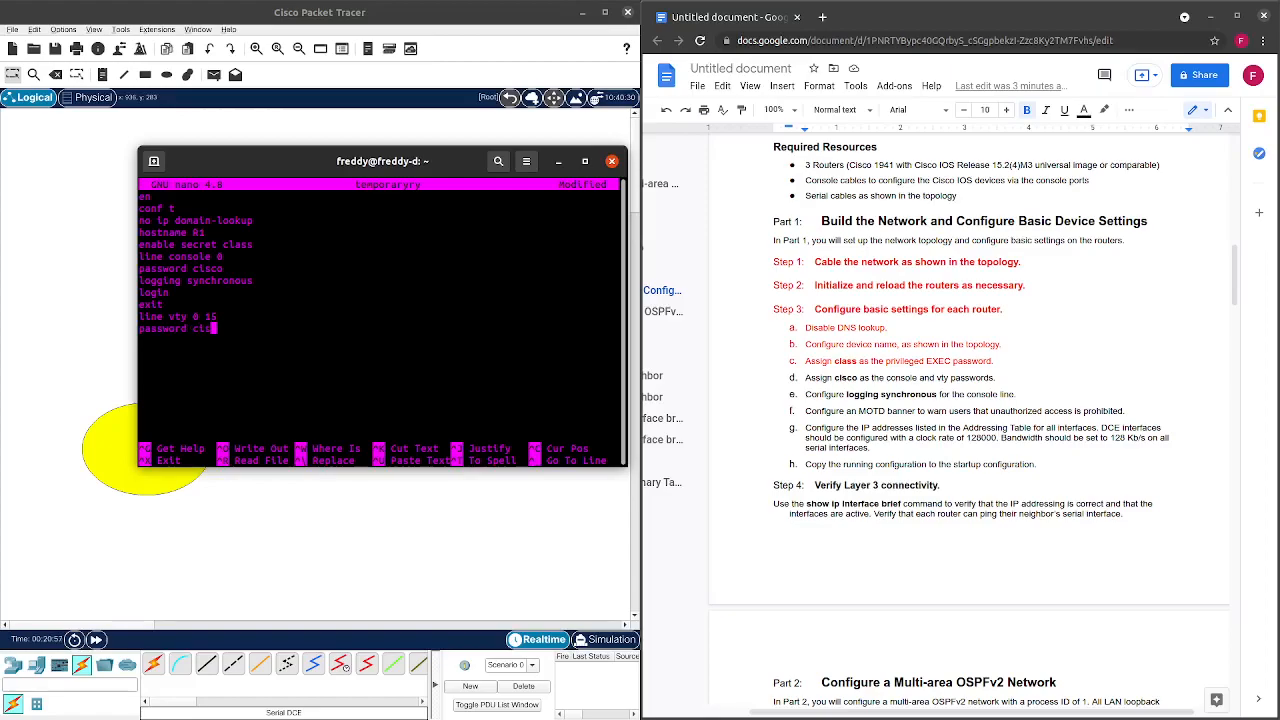
type("co")
key("Return")
type("login")
key("Return")
type("exit")
key("Return")
Colour lab sheet tasks d and e red to mark them done.
left_click_drag(1018, 382, 805, 378)
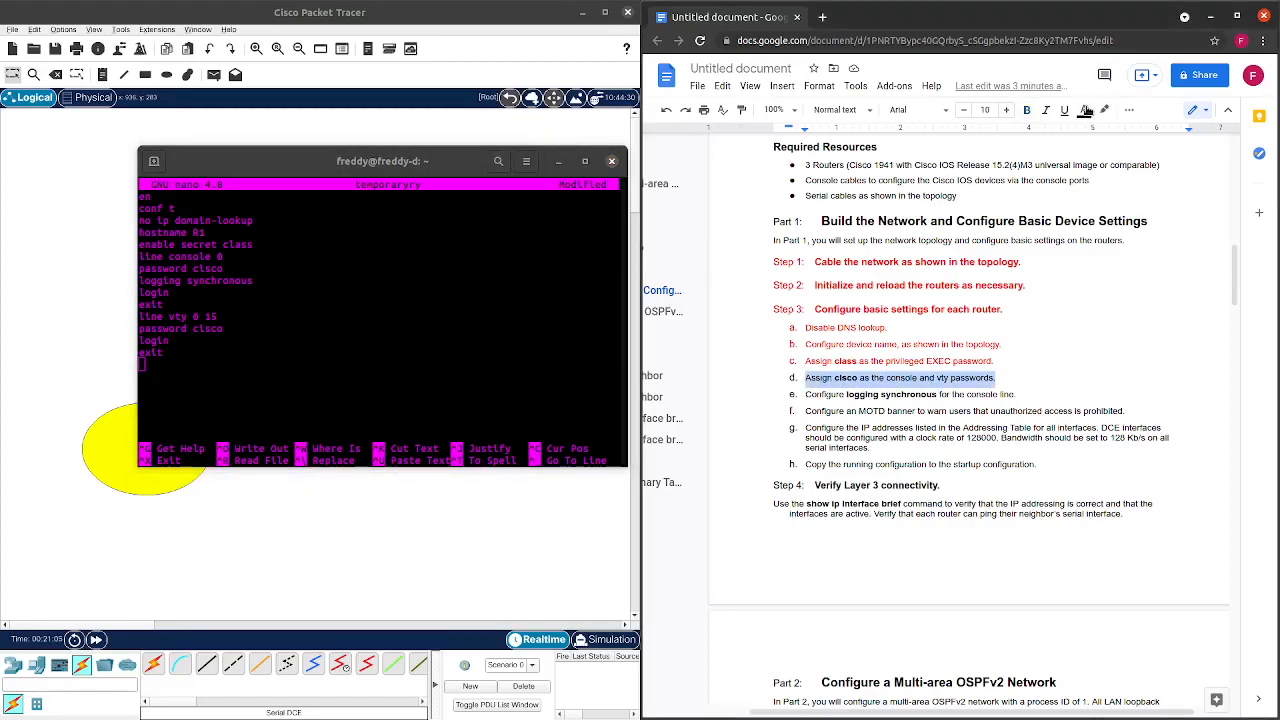
left_click(1084, 110)
left_click(1104, 151)
scroll(1000, 300, "down", 3)
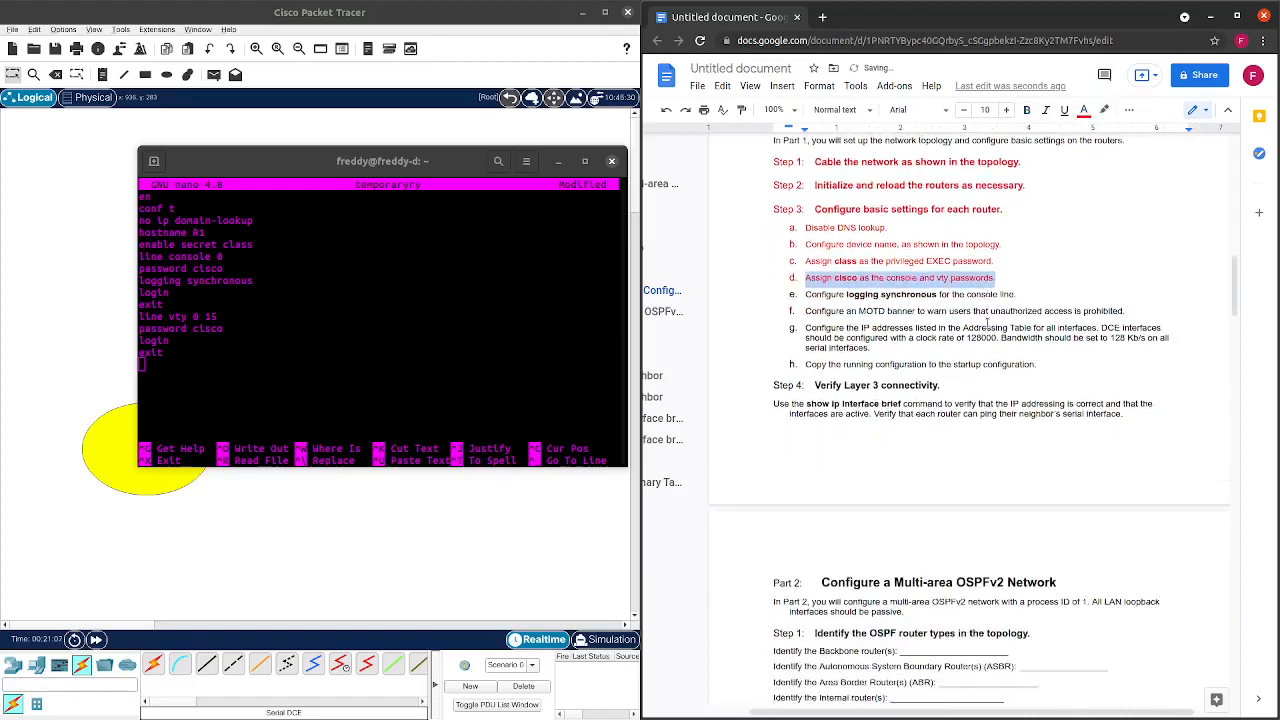
scroll(984, 319, "up", 1)
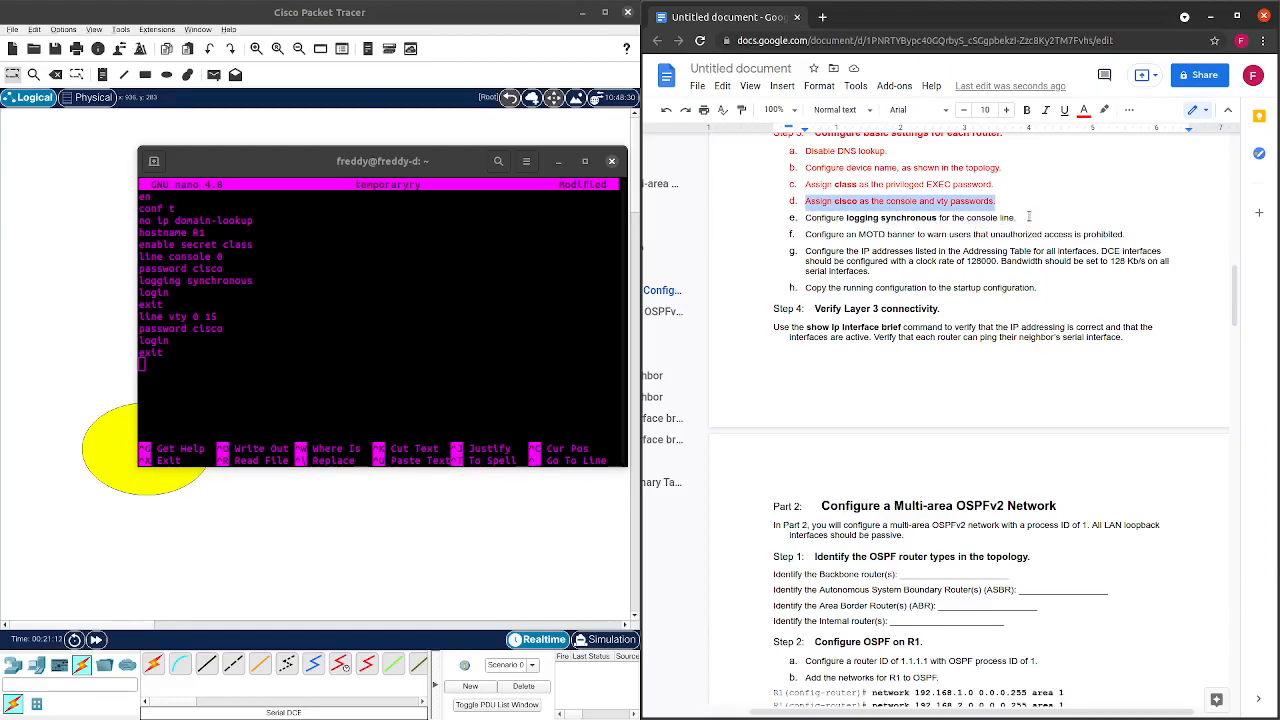
left_click_drag(1022, 218, 803, 220)
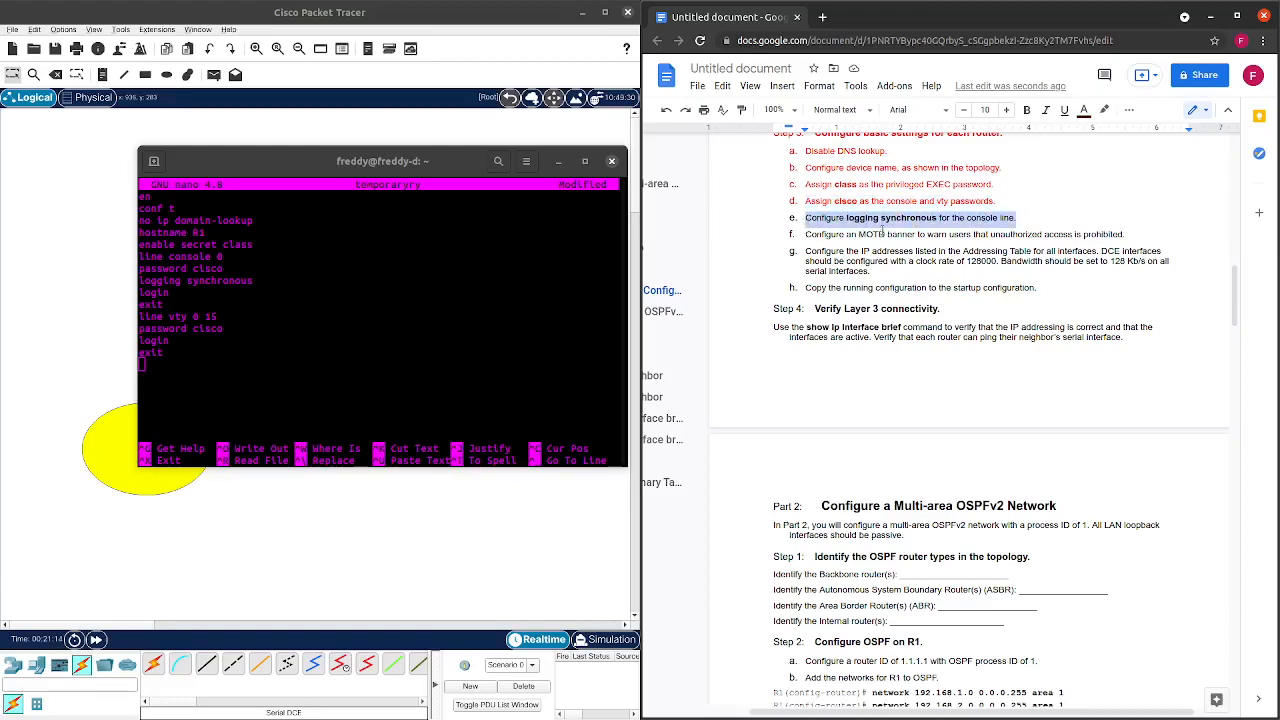
left_click(1085, 112)
left_click(1098, 152)
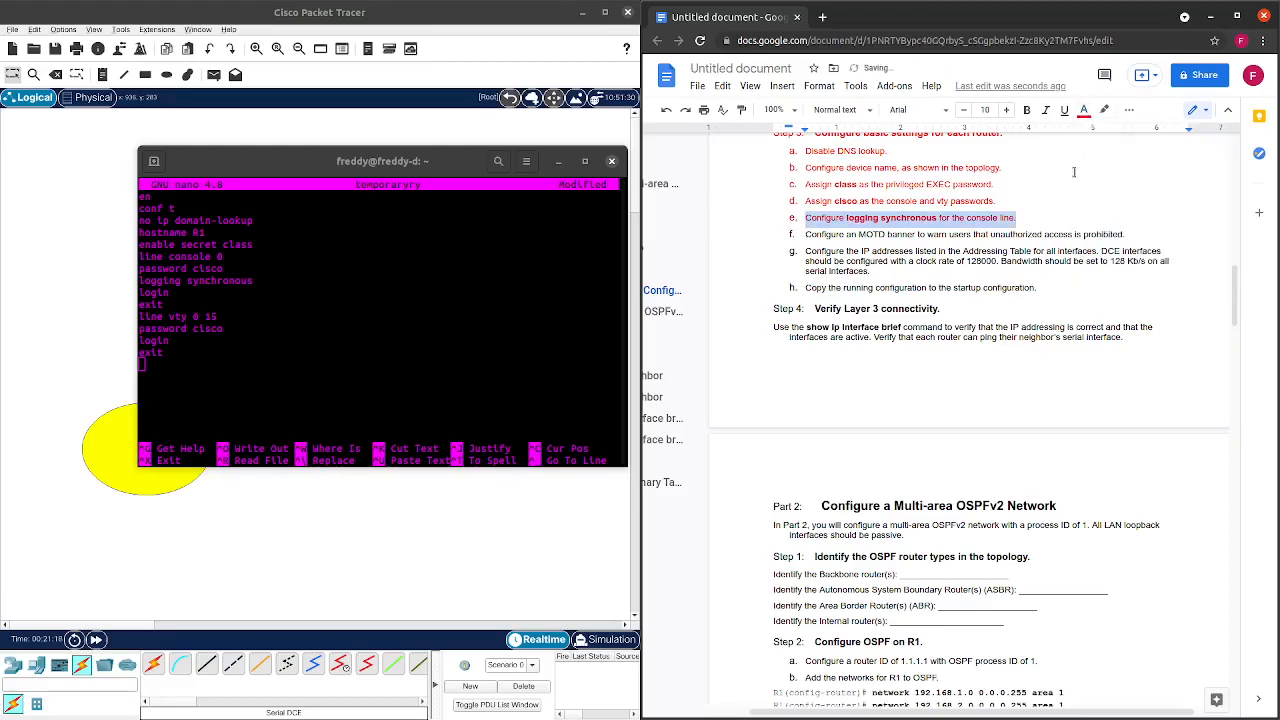
left_click(919, 236)
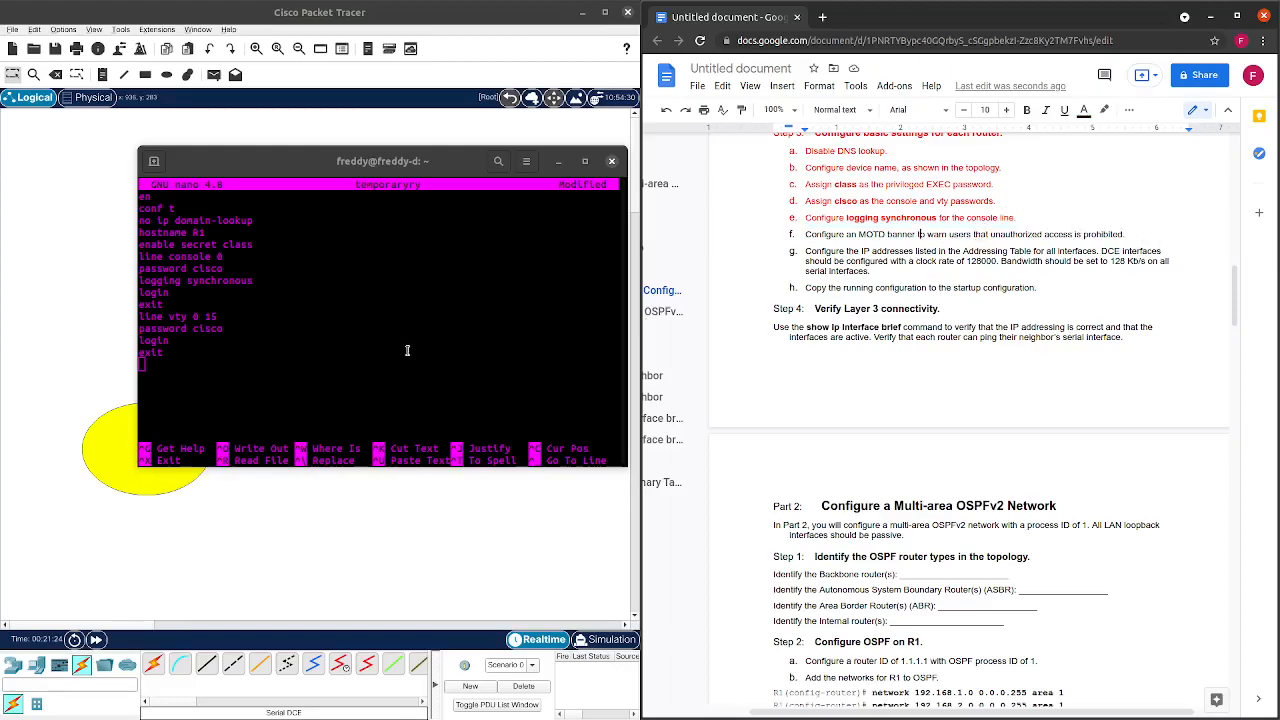
left_click(316, 358)
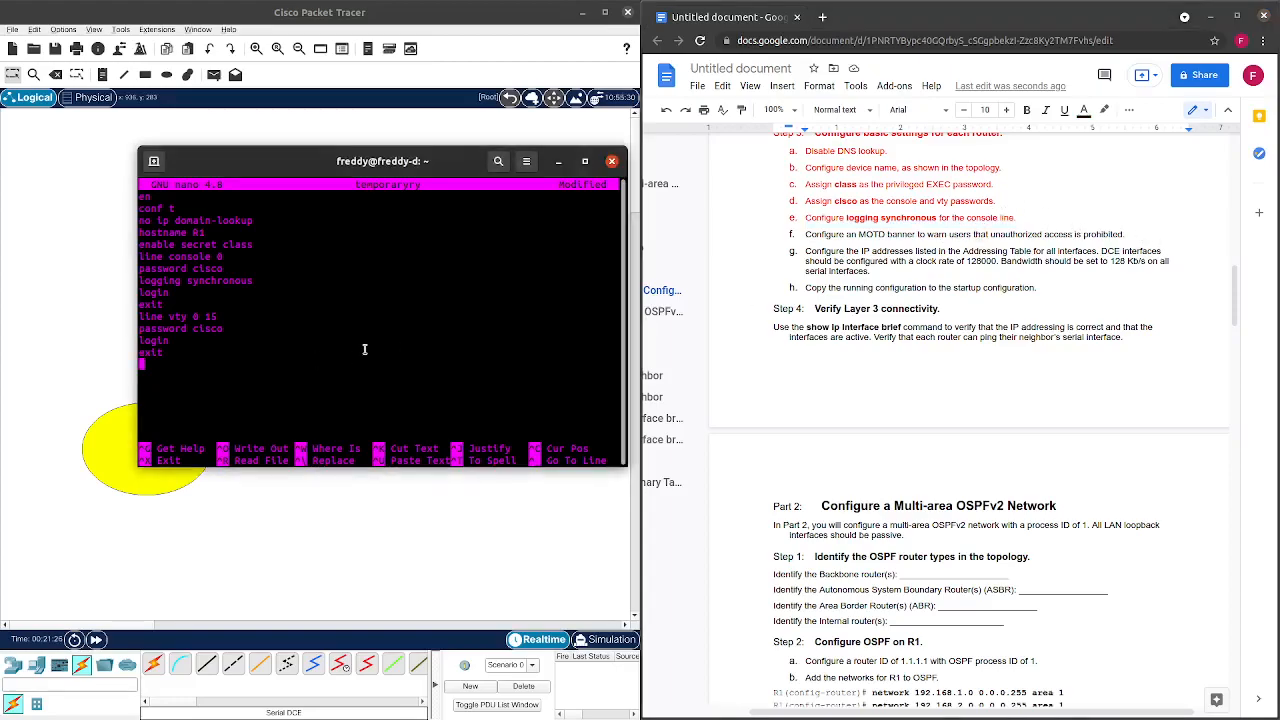
Add the line banner motd "Unauthorized Acccess is Prohibited" to the R1 draft.
type("banner motd \"Unauthorized Acc")
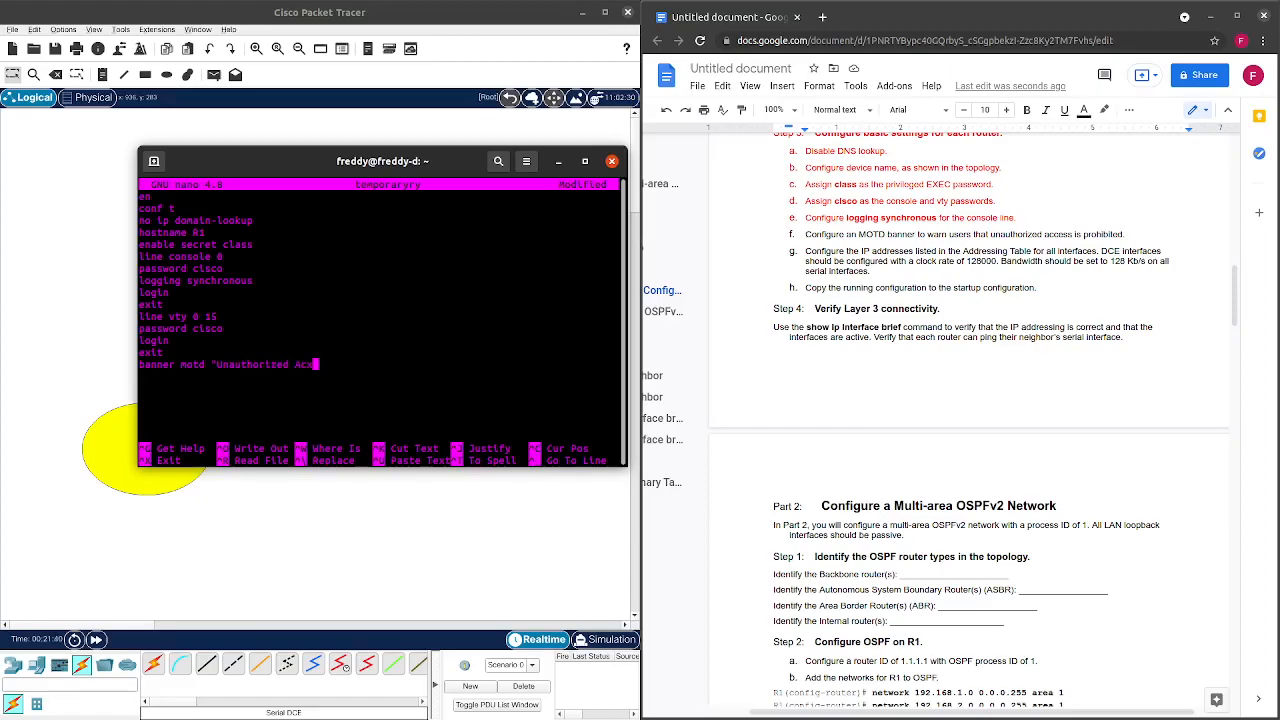
type("cess is Prohibited\"")
key("Return")
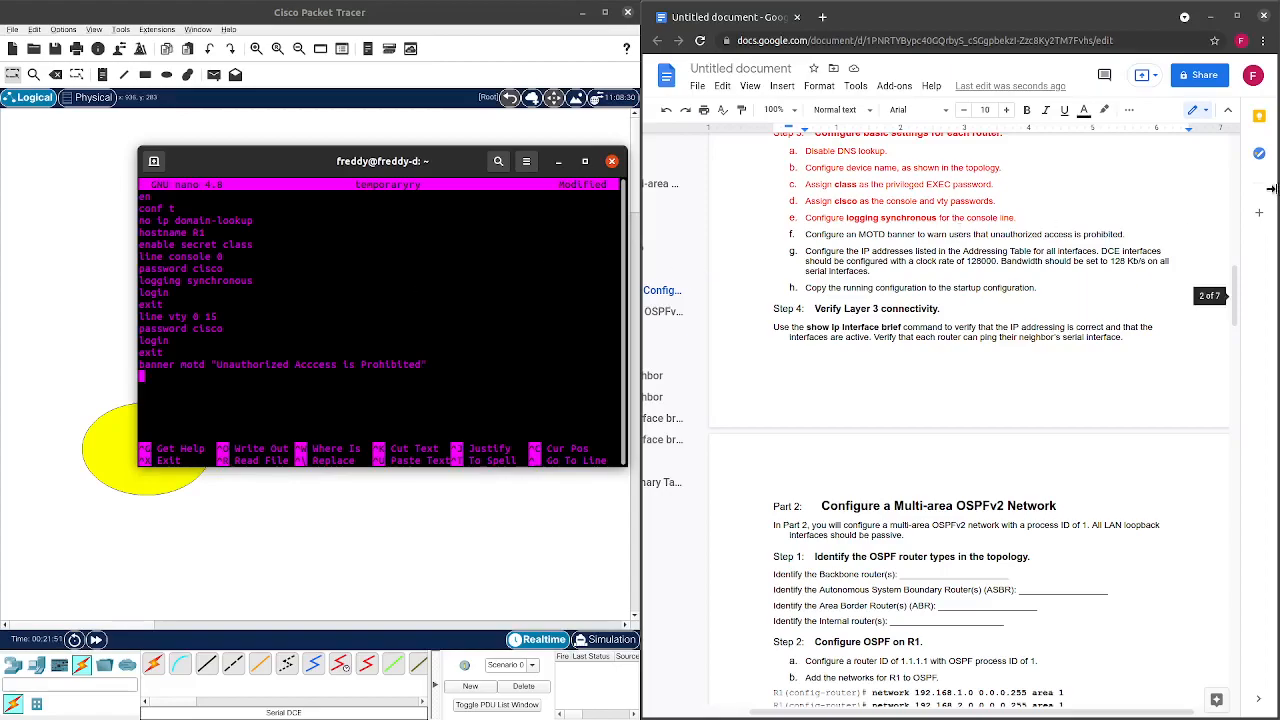
Colour lab sheet task f, the MOTD banner task, red.
left_click_drag(1140, 234, 800, 233)
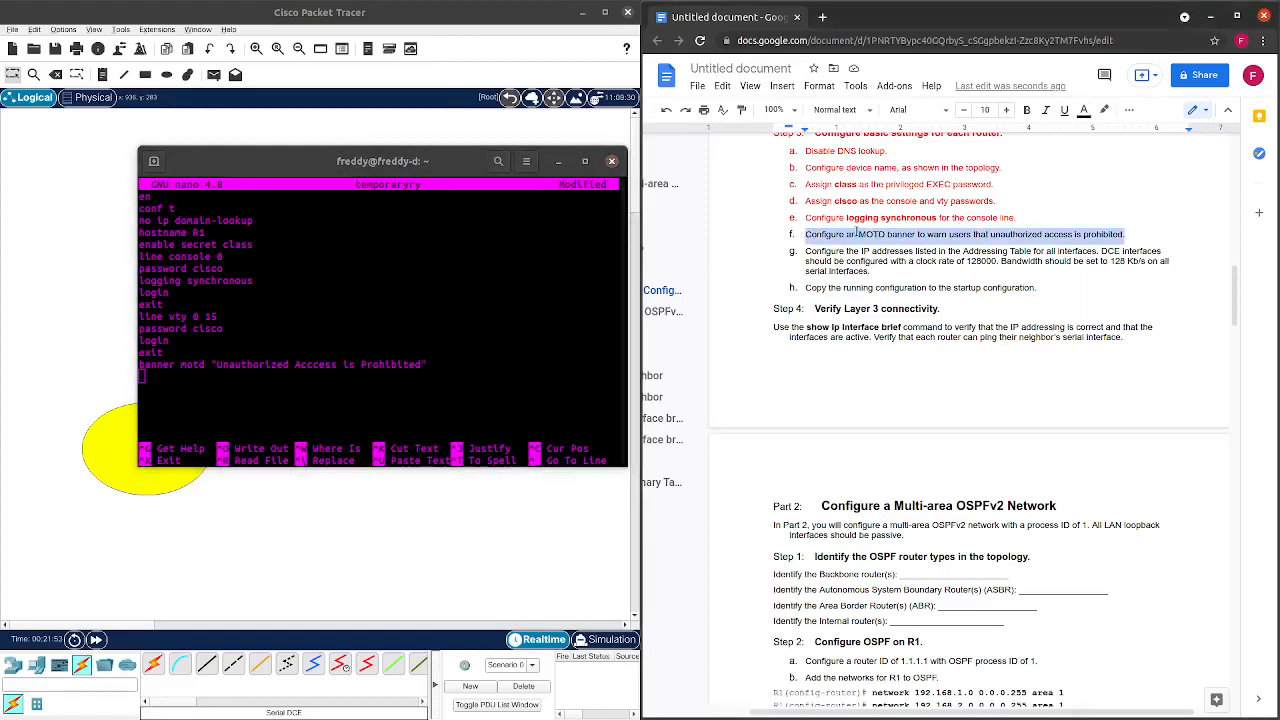
left_click(1088, 116)
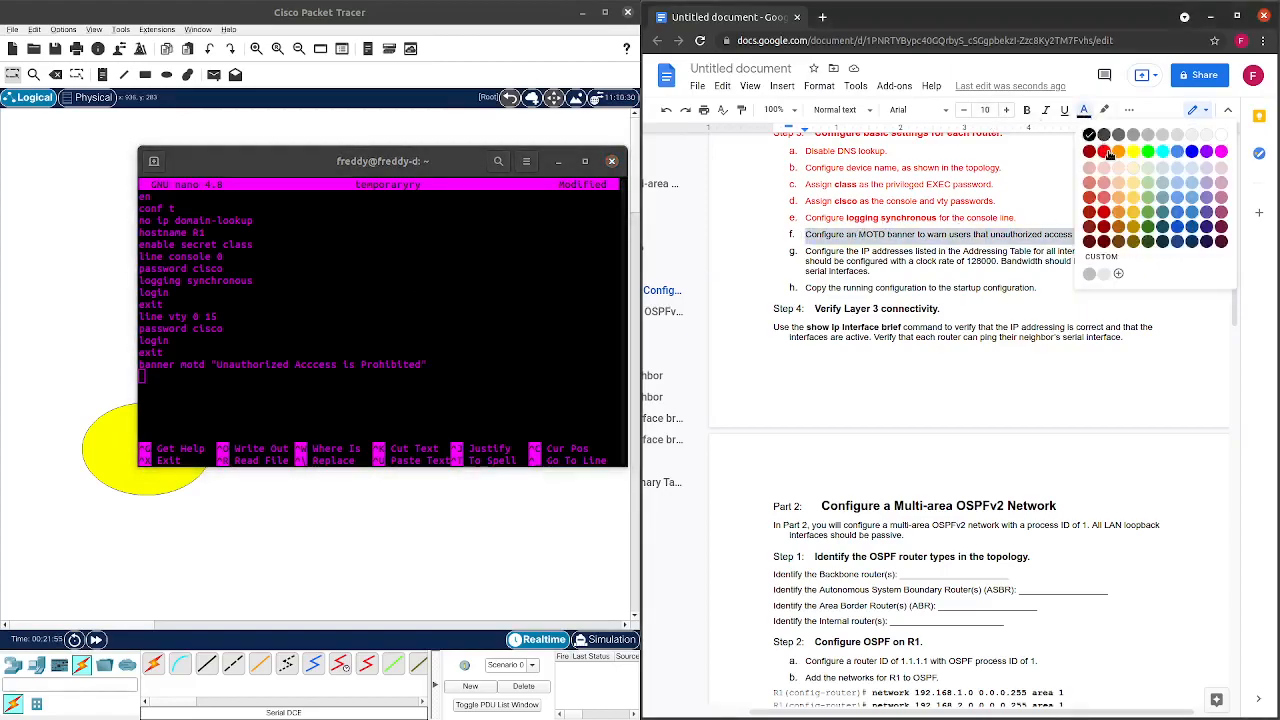
left_click(1104, 151)
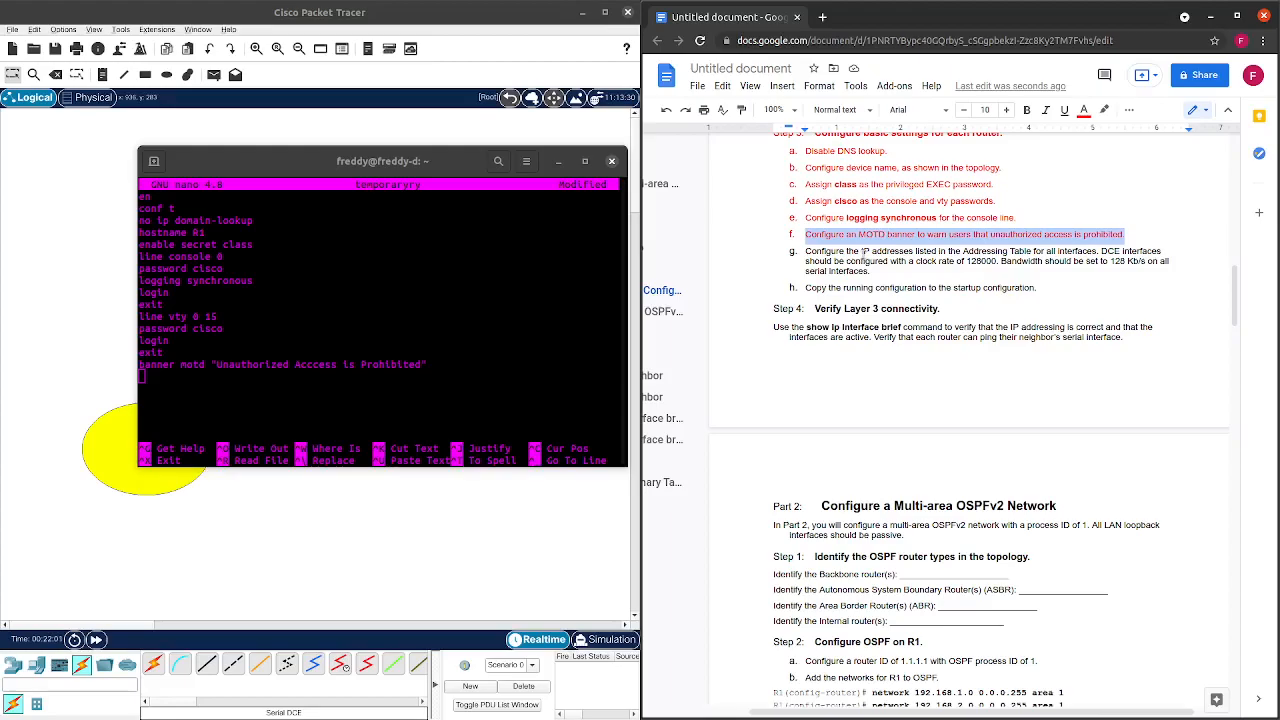
left_click_drag(862, 252, 1131, 252)
Scroll the lab sheet up to the Topology and Addressing Table for R1's interface addresses.
left_click(1131, 252)
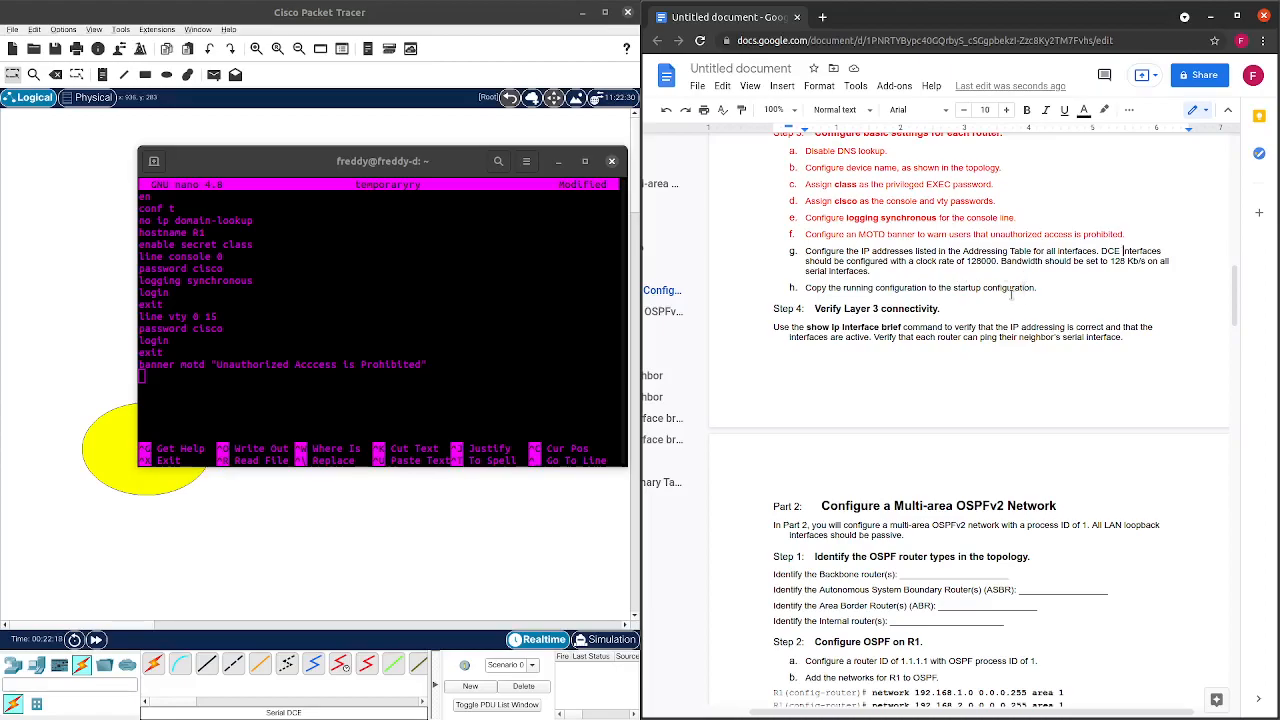
scroll(1012, 293, "up", 5)
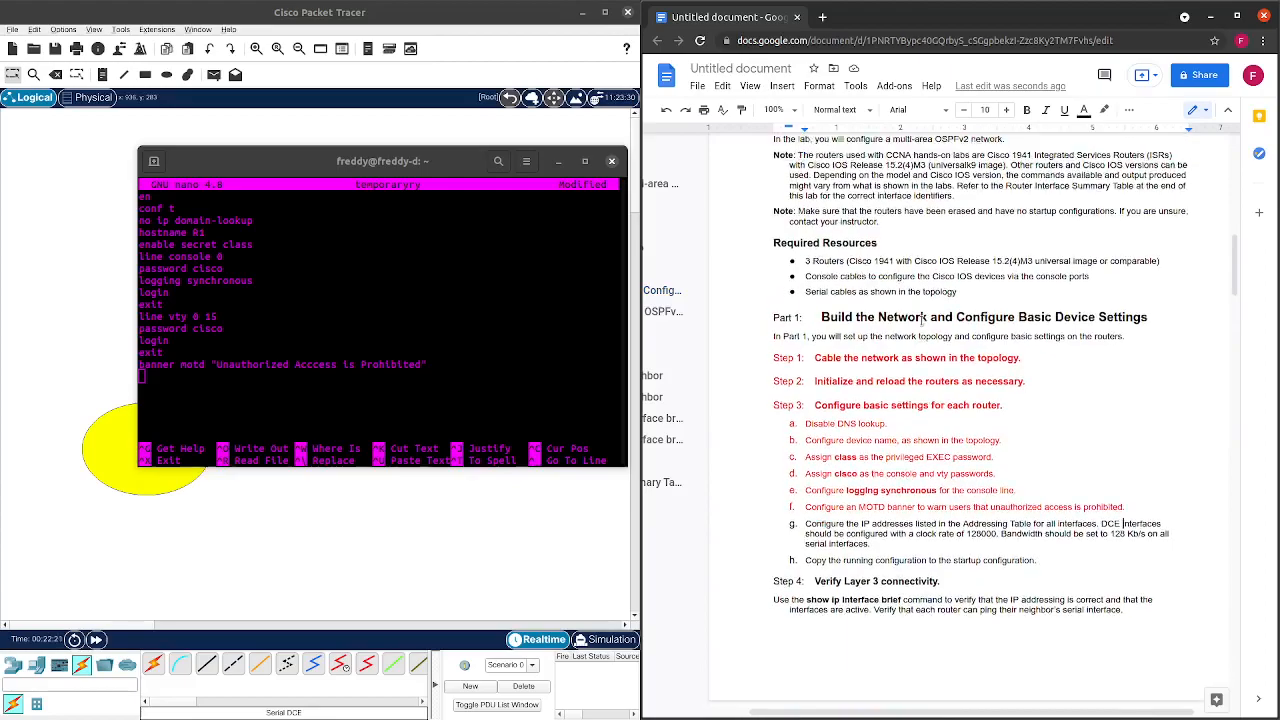
scroll(922, 318, "up", 8)
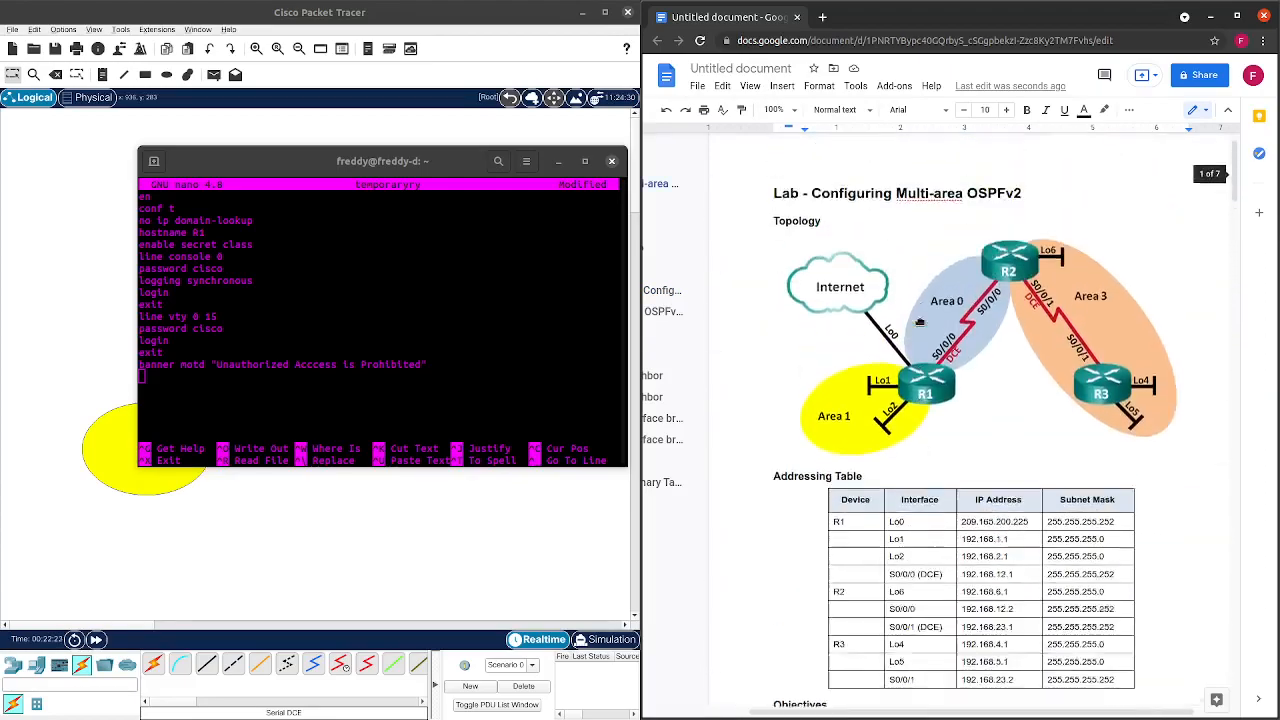
scroll(918, 319, "down", 2)
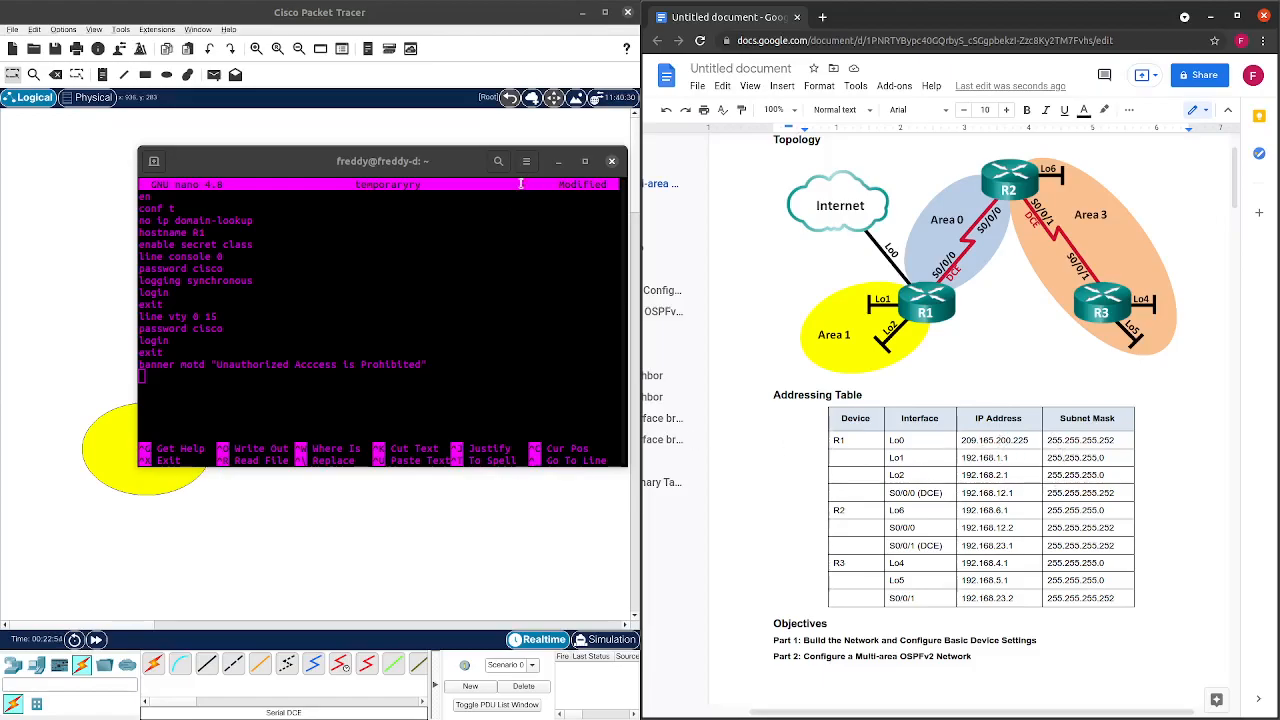
left_click(243, 371)
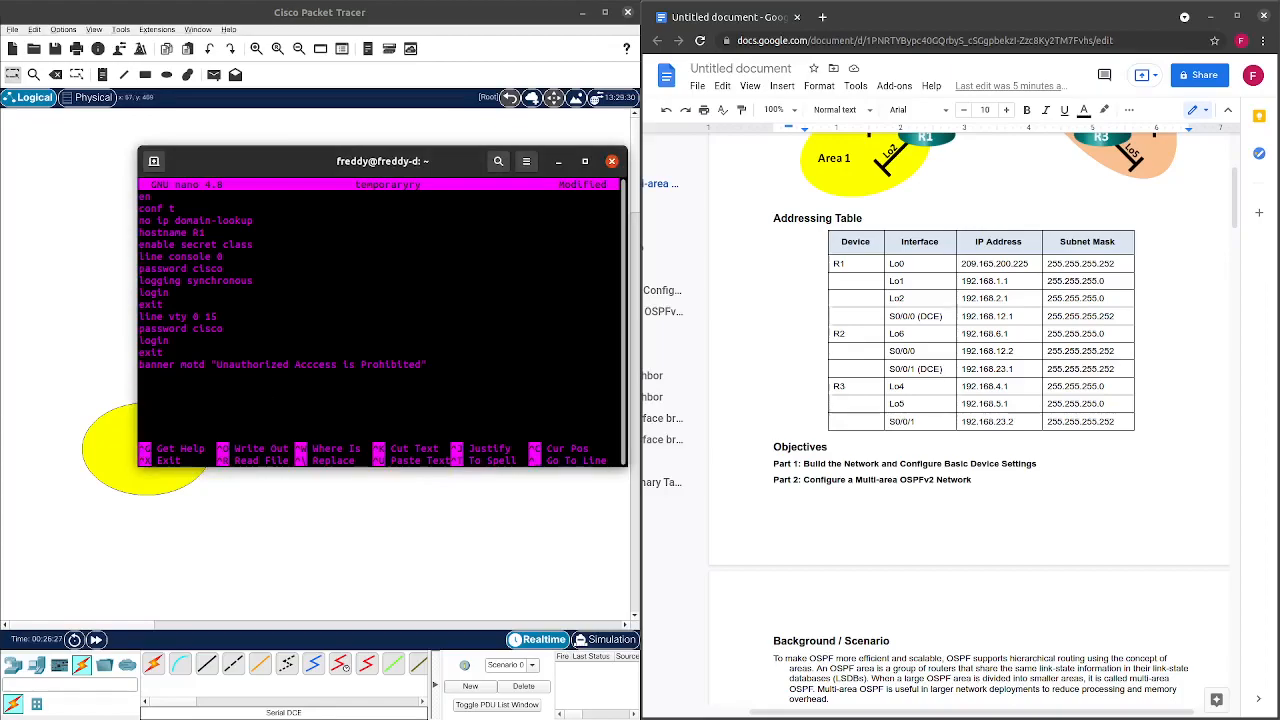
key("alt+Tab")
Add int loopback 0 below the banner and begin its ip address 209.165 line.
mouse_move(358, 160)
left_mouse_down()
mouse_move(628, 173)
mouse_move(352, 176)
left_mouse_up()
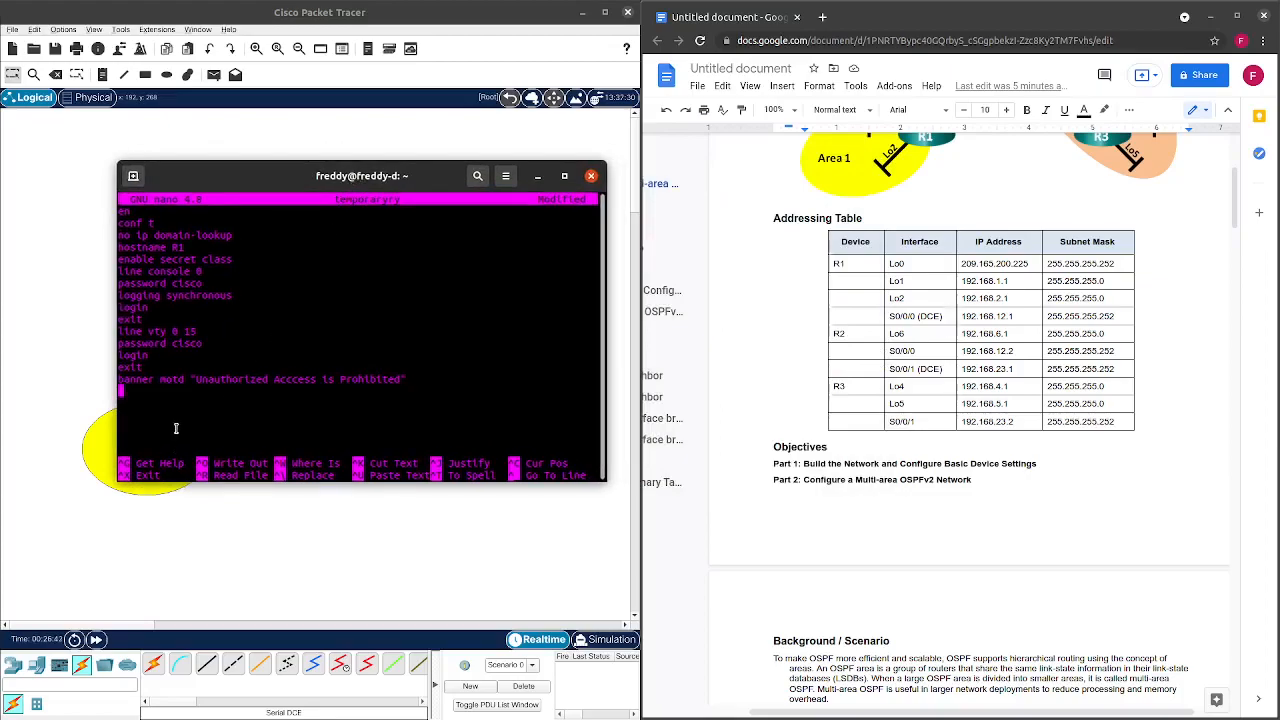
type("int loopback 0")
key("Return")
type("ip address")
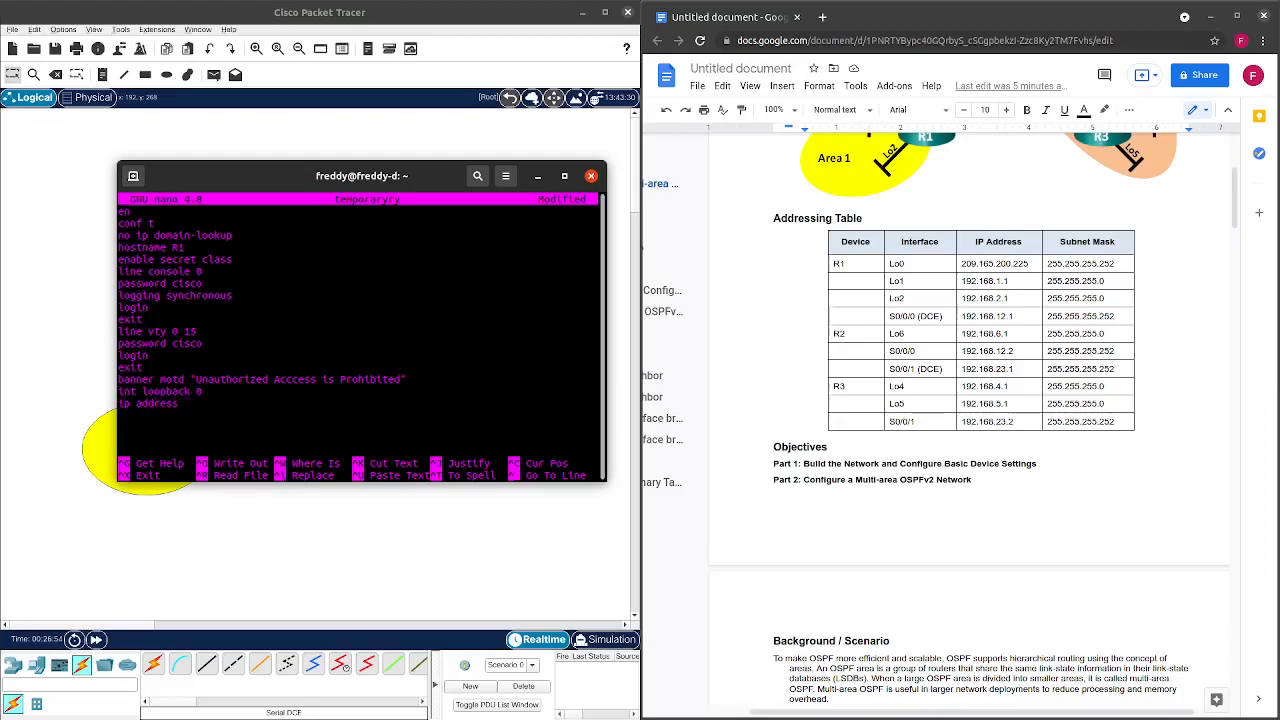
type(" 209")
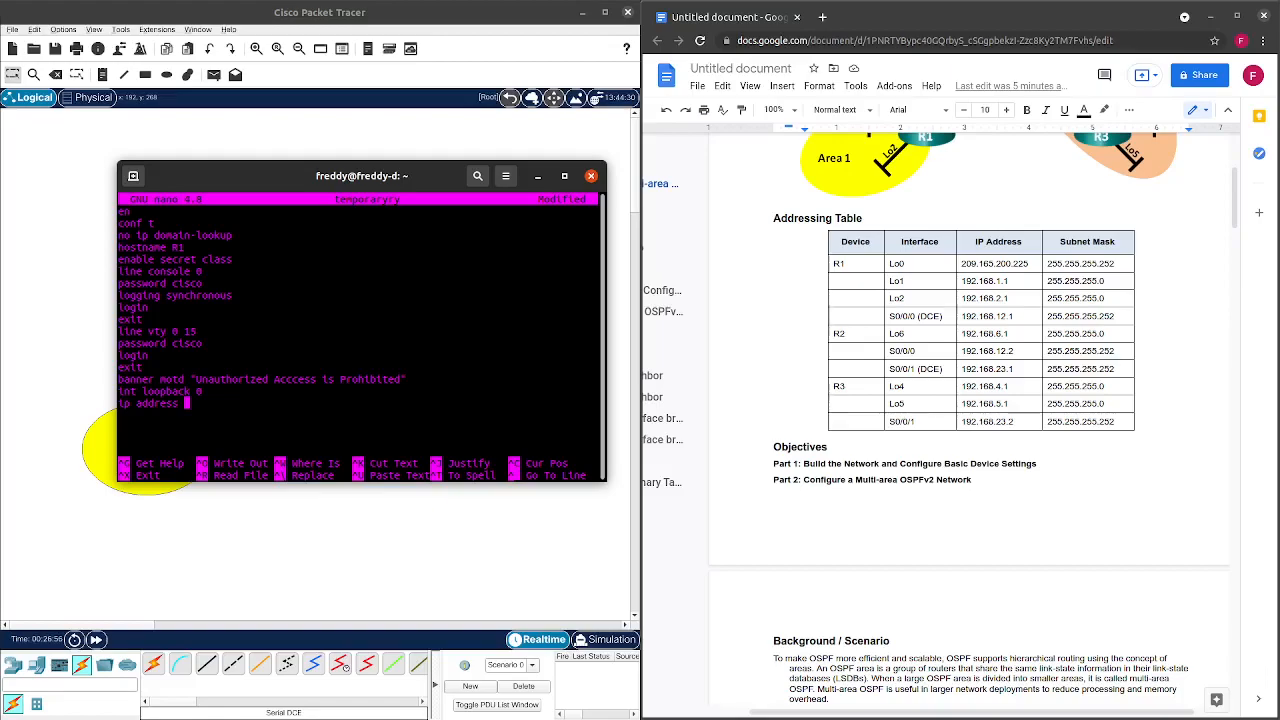
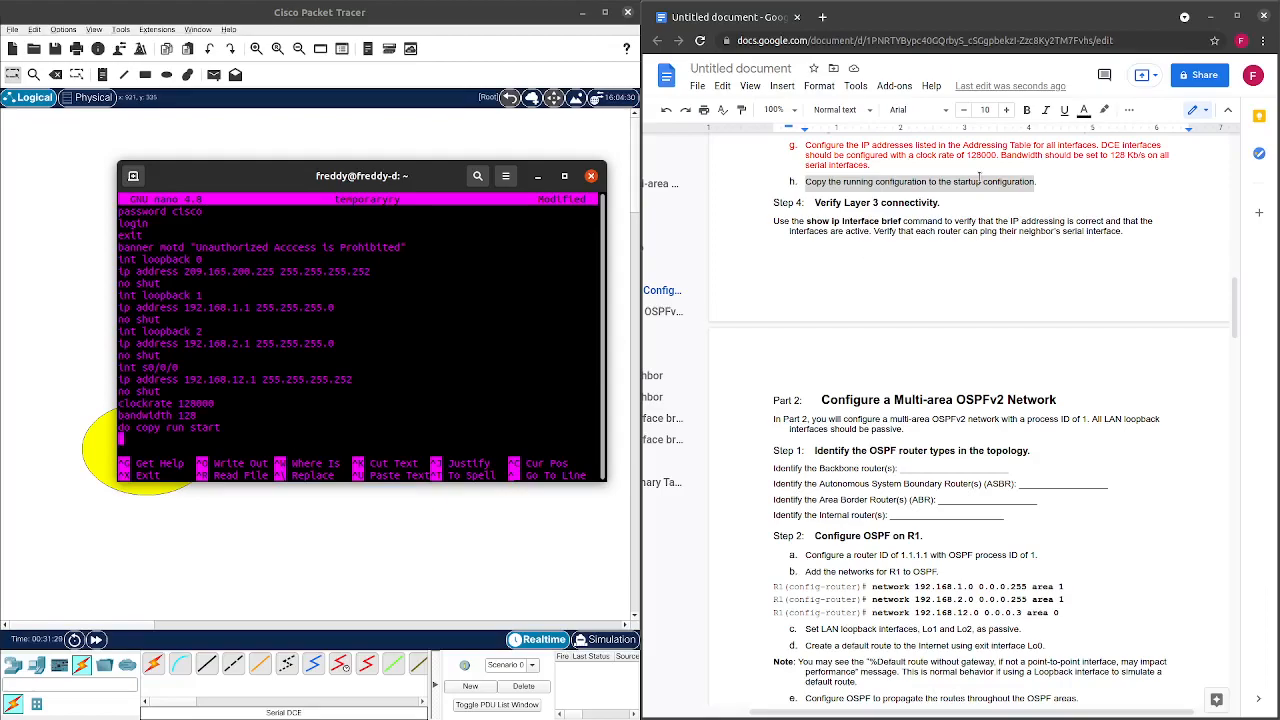
Colour the copy-configuration lab step red and move the terminal off the network topology.
left_click(1083, 111)
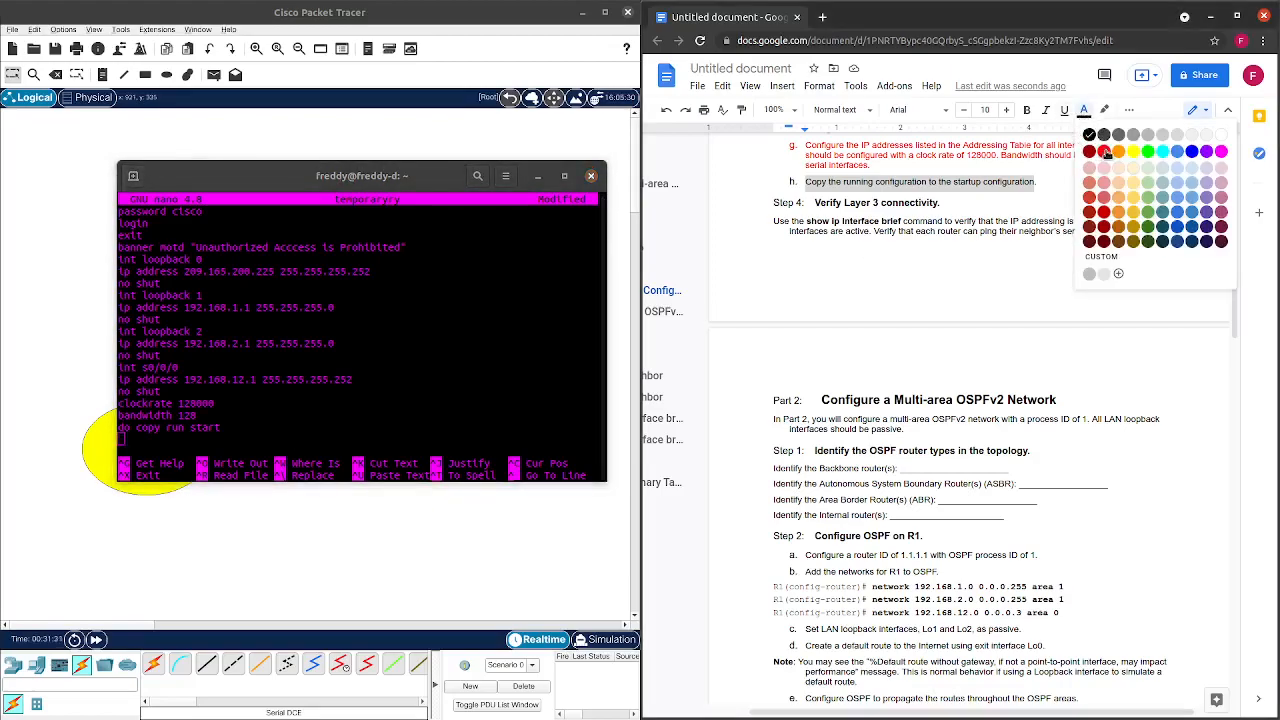
left_click(1092, 158)
left_click_drag(340, 177, 905, 167)
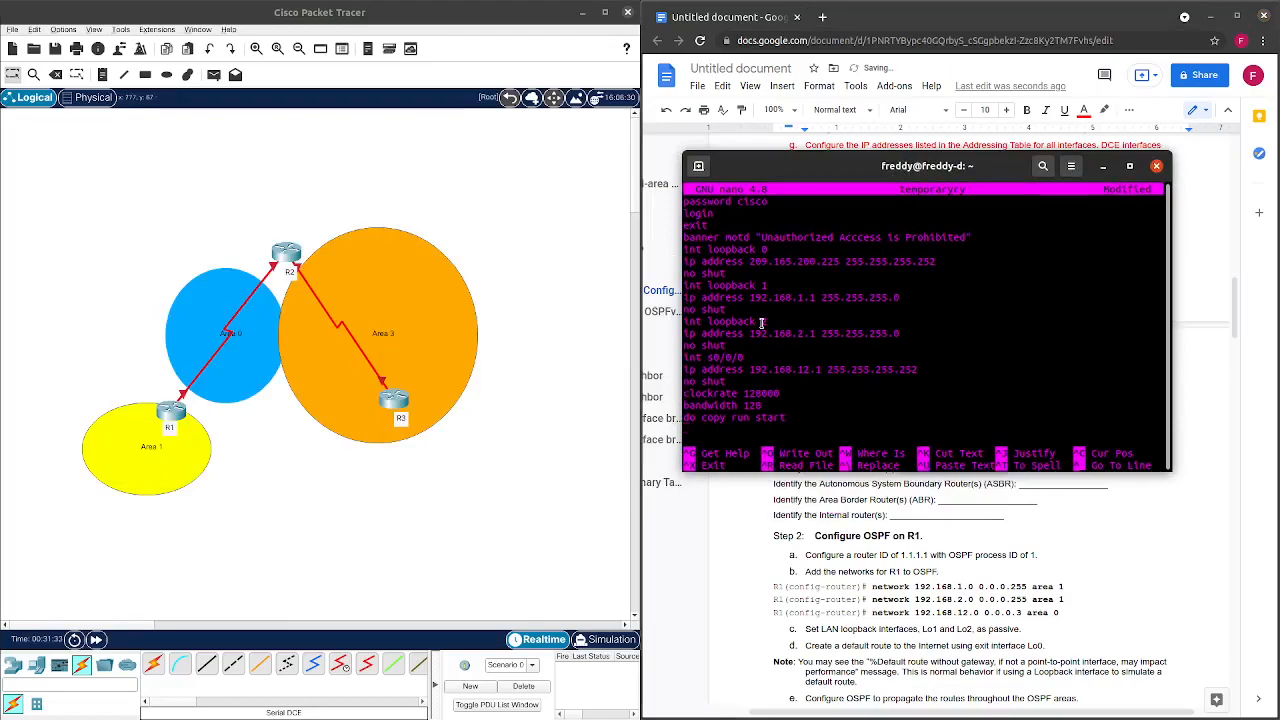
Make the terminal taller and copy the script from conf t to do copy run start.
left_click_drag(922, 471, 922, 627)
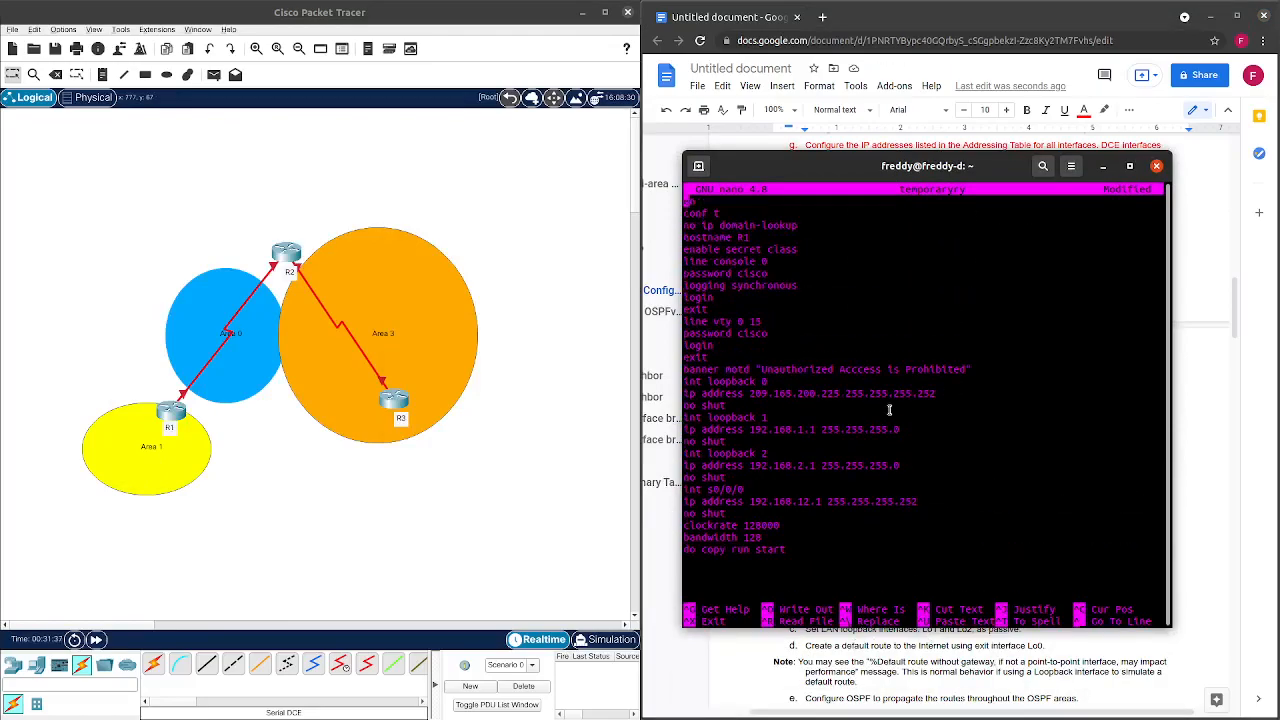
left_click_drag(804, 552, 697, 217)
right_click(714, 240)
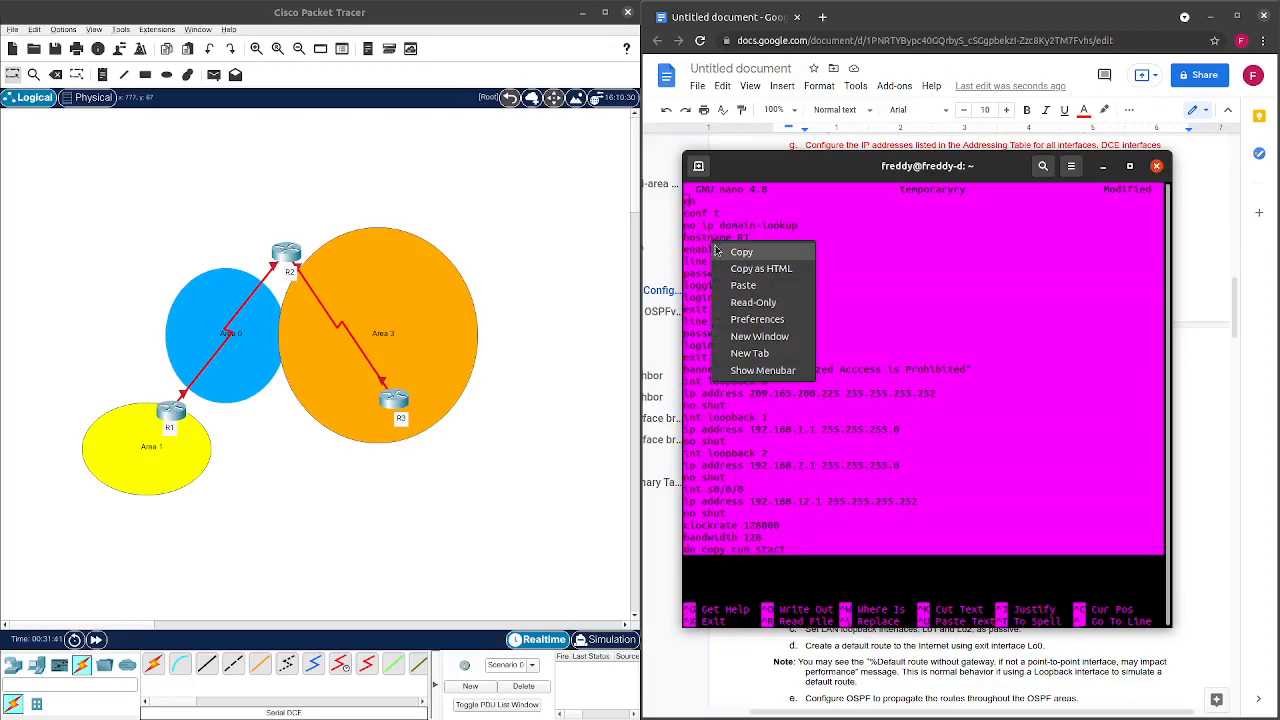
left_click(823, 572)
left_click(823, 572)
left_click_drag(797, 552, 686, 205)
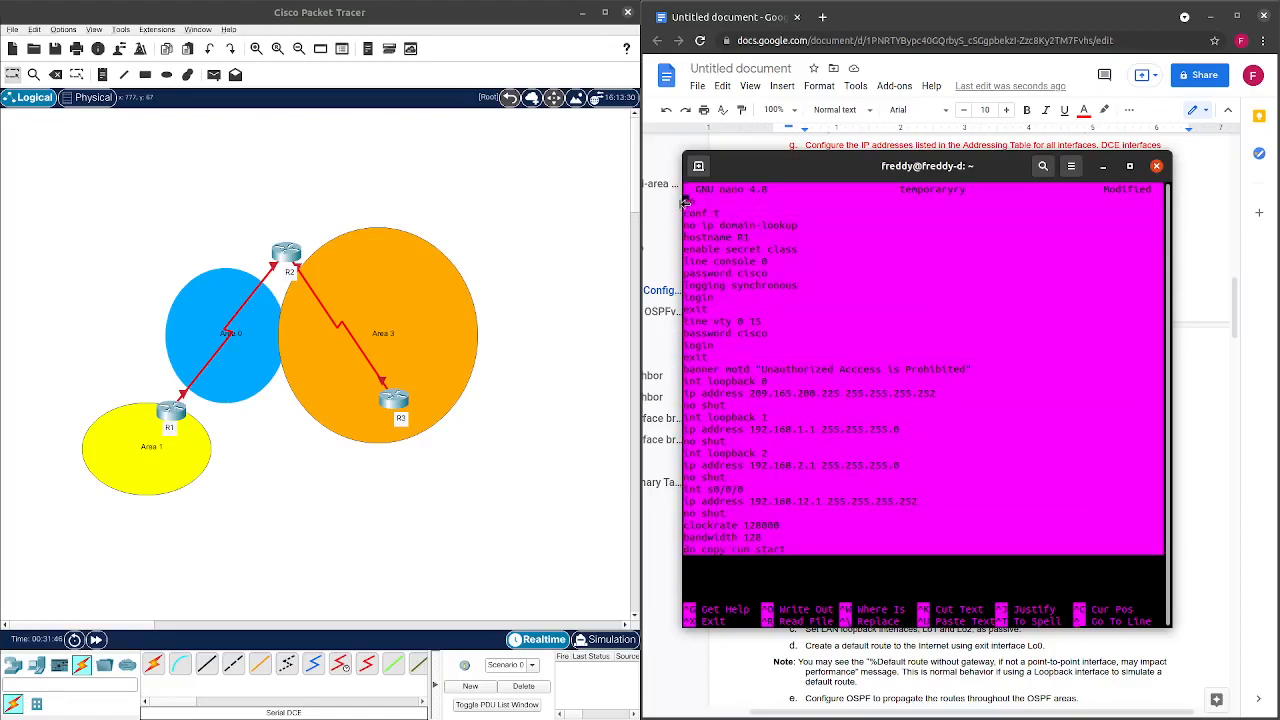
right_click(746, 226)
left_click(772, 240)
left_click(812, 270)
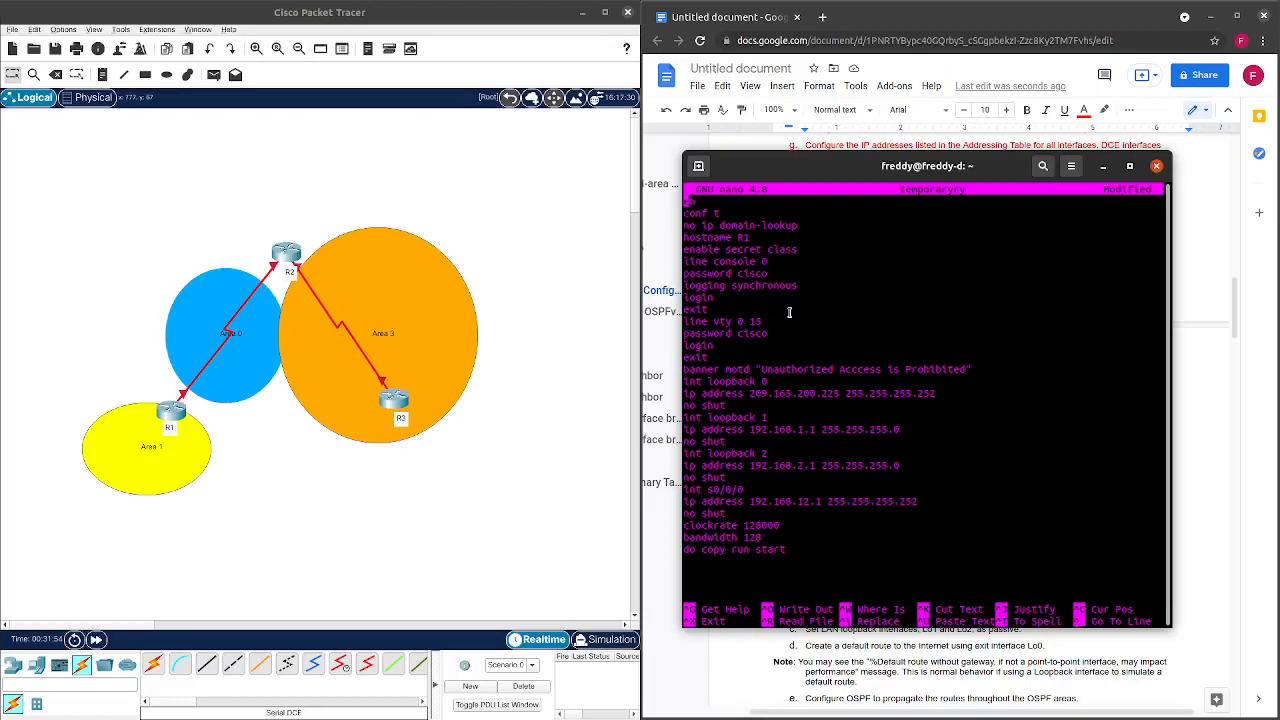
Add an 'exit' line above do copy run start and type 'service password-encryption' at the end.
key("Down")
key("Down")
key("Down")
key("Down")
key("Down")
key("Down")
key("Down")
key("Down")
key("Down")
key("Down")
key("Down")
key("Down")
key("Down")
key("Down")
key("Down")
key("Down")
key("Down")
key("Down")
key("Down")
key("Down")
key("Down")
key("Down")
key("Down")
key("Down")
key("Down")
key("Down")
key("Down")
key("Down")
key("Down")
key("Down")
key("Down")
key("Up")
key("Up")
key("Return")
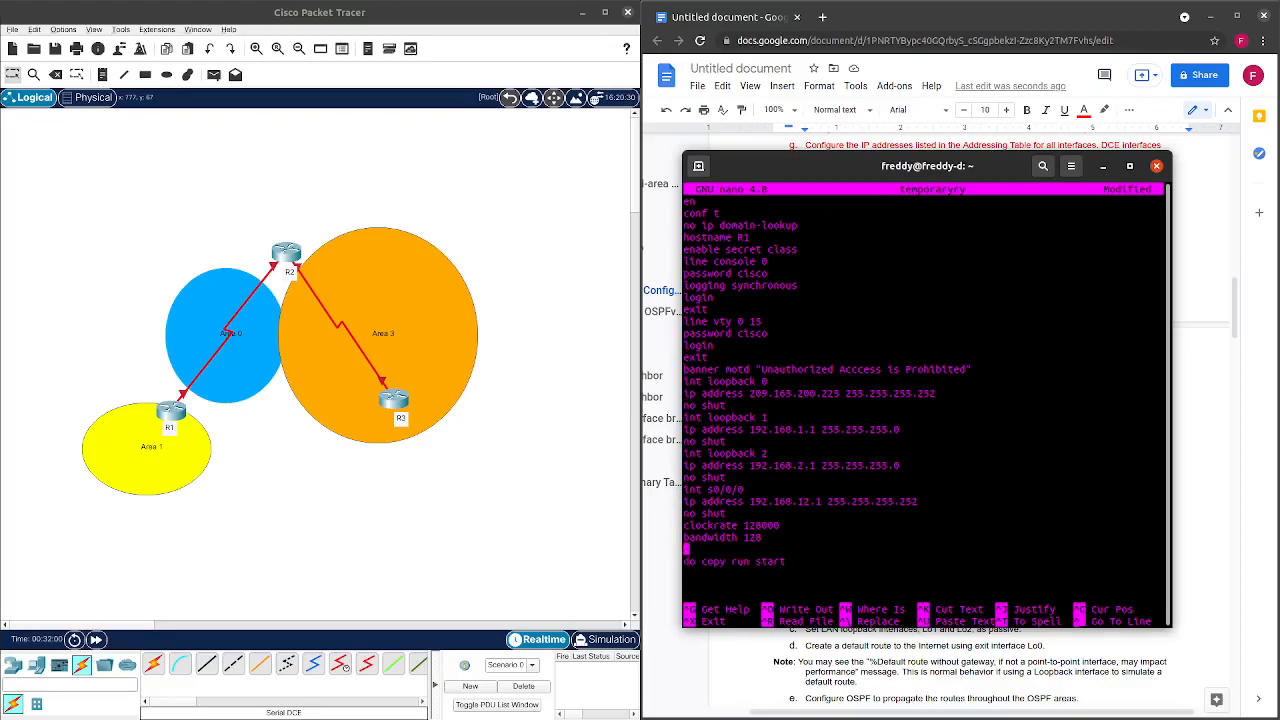
type("exit")
key("Down")
key("Down")
type("pass")
type("word servi")
key("BackSpace")
key("BackSpace")
key("BackSpace")
key("BackSpace")
key("BackSpace")
key("BackSpace")
key("BackSpace")
key("BackSpace")
key("BackSpace")
key("BackSpace")
key("BackSpace")
key("BackSpace")
key("BackSpace")
key("BackSpace")
type("service password-e")
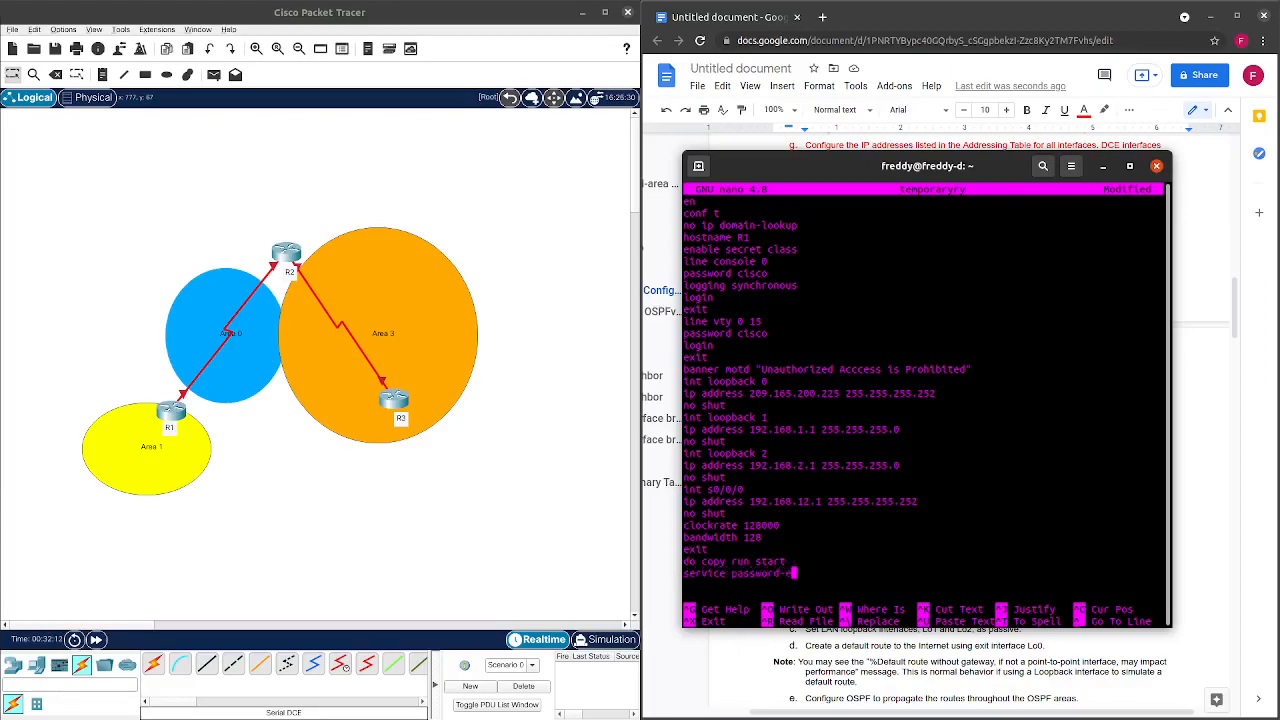
type("ncryption")
Move the 'service password-encryption' line to just above do copy run start.
left_click_drag(768, 334, 740, 334)
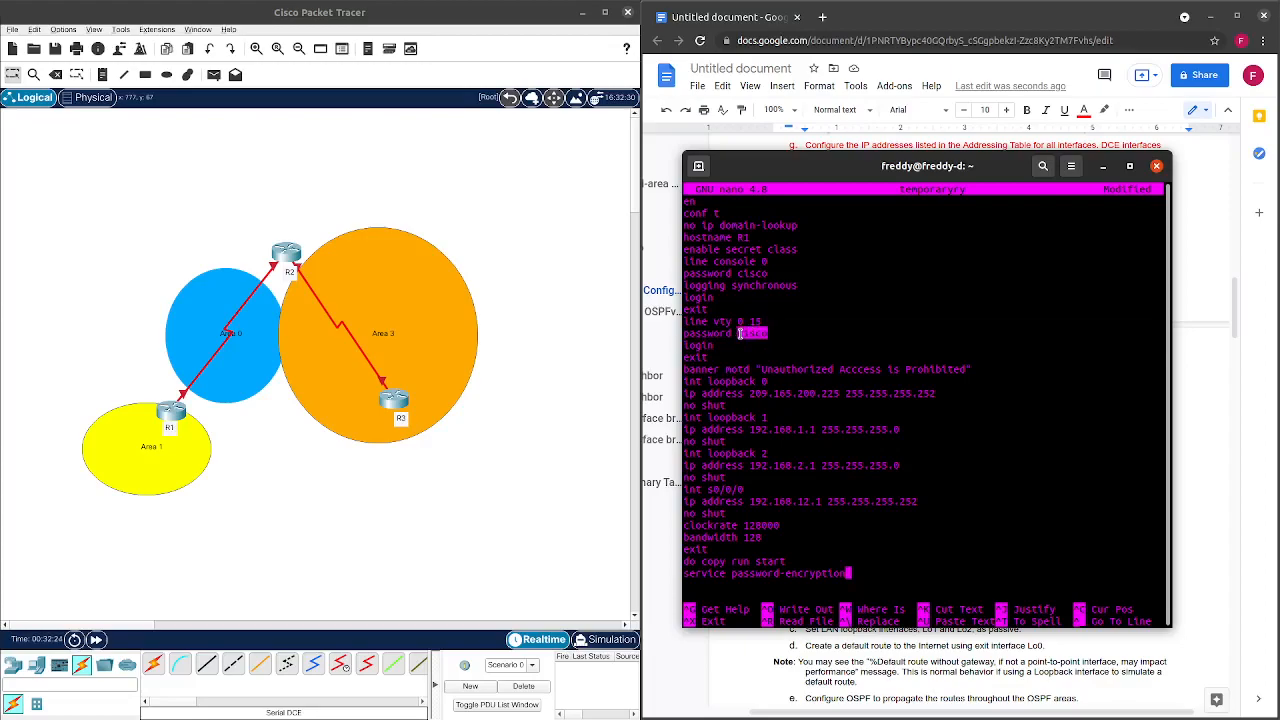
left_click_drag(863, 572, 682, 572)
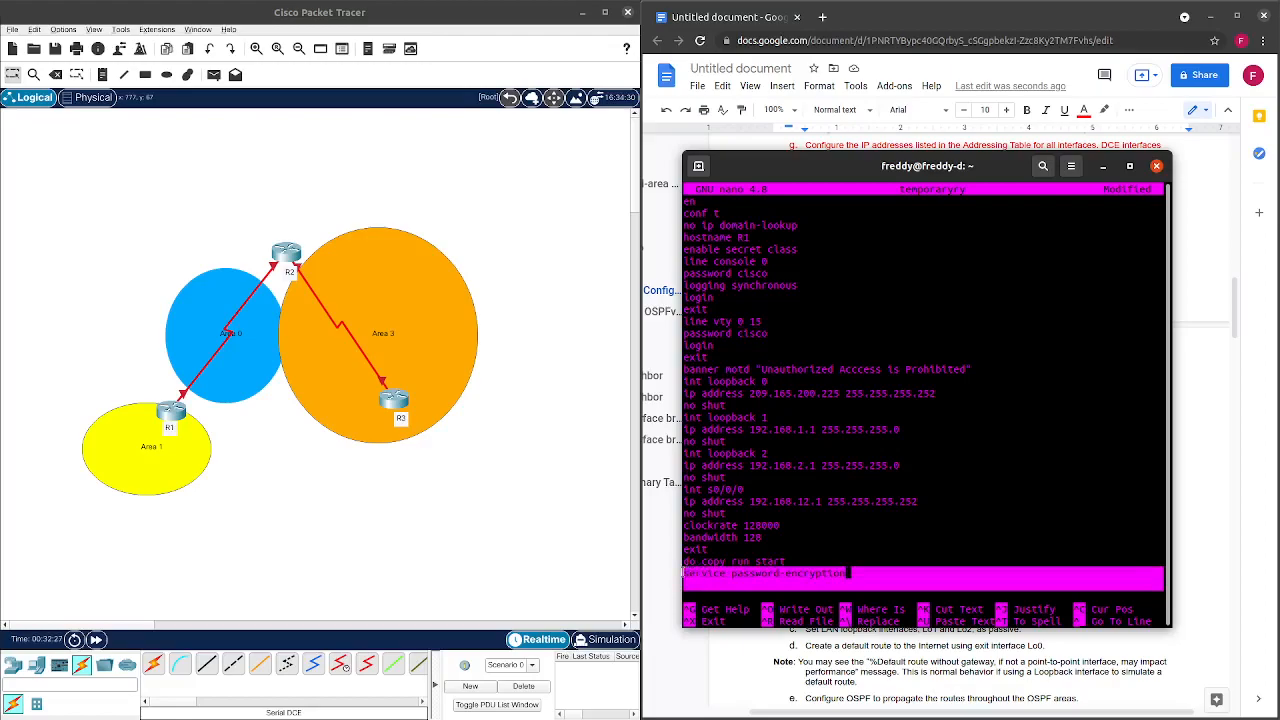
right_click(703, 574)
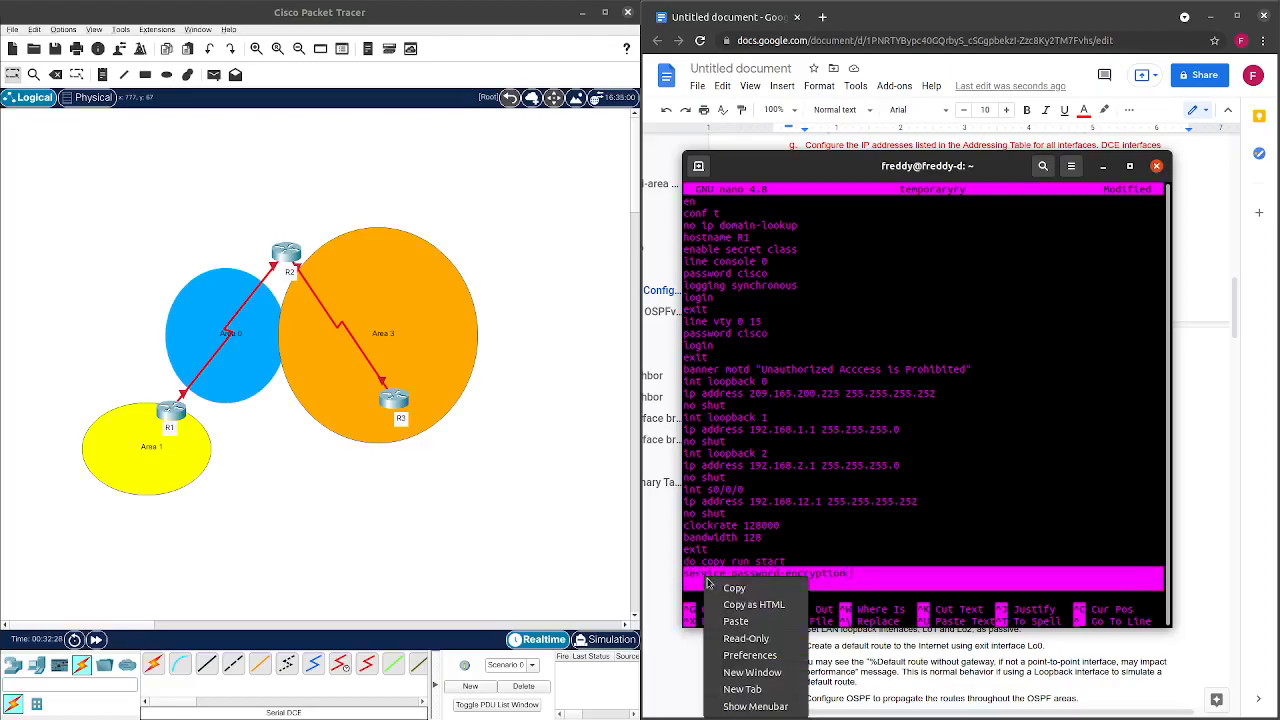
left_click(866, 565)
left_click_drag(866, 573, 686, 572)
right_click(700, 576)
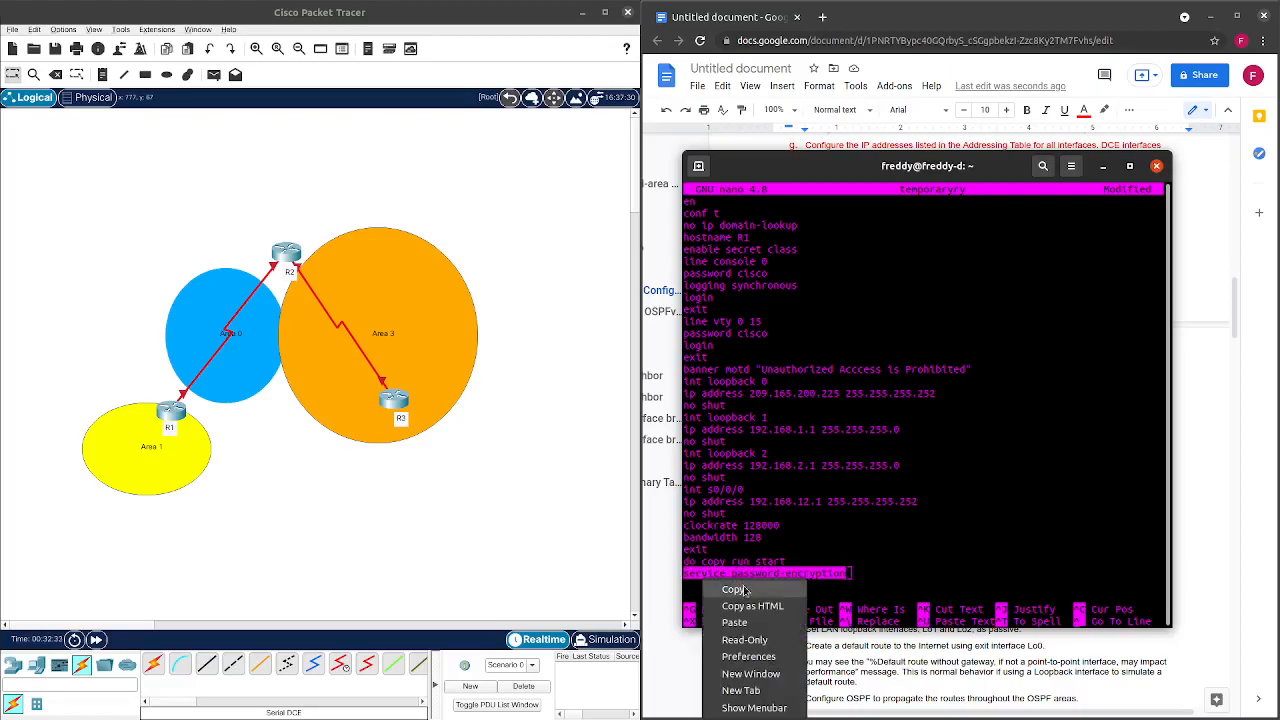
left_click(745, 590)
left_click(772, 569)
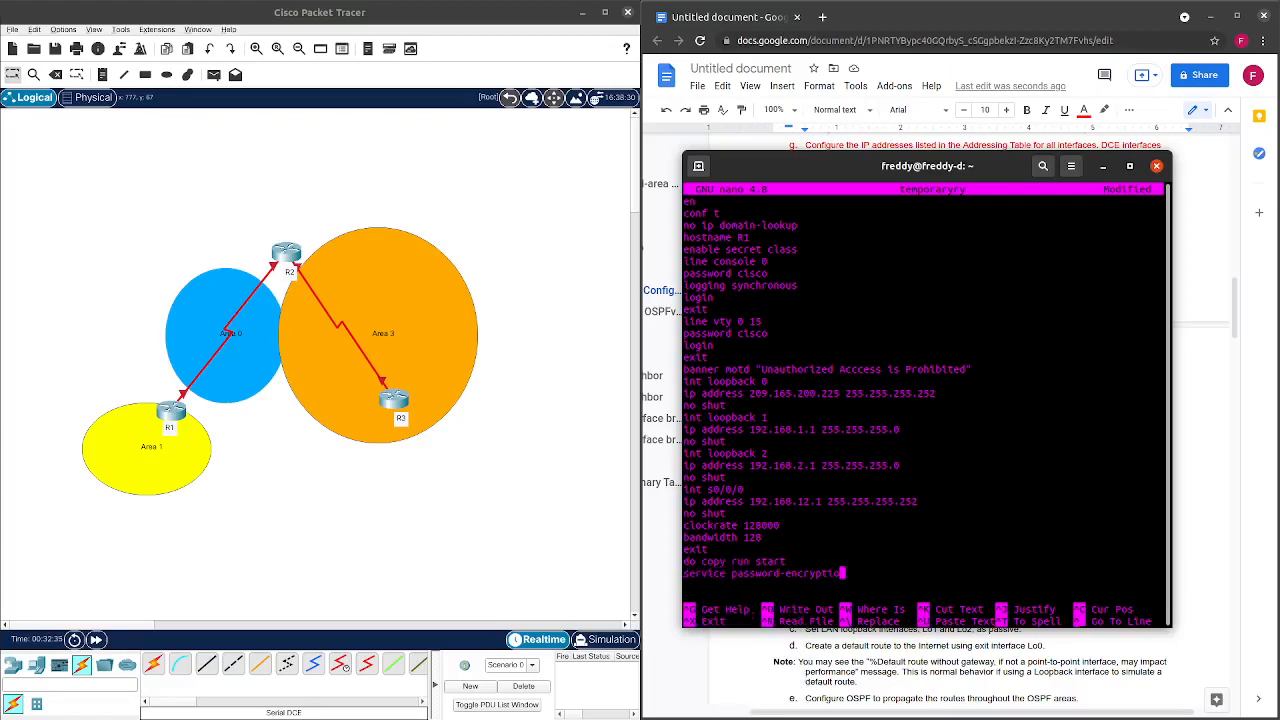
key("BackSpace")
key("BackSpace")
key("BackSpace")
key("BackSpace")
key("BackSpace")
key("BackSpace")
key("BackSpace")
key("BackSpace")
key("BackSpace")
key("BackSpace")
key("BackSpace")
key("BackSpace")
key("BackSpace")
key("BackSpace")
key("BackSpace")
key("BackSpace")
key("BackSpace")
key("BackSpace")
key("BackSpace")
key("BackSpace")
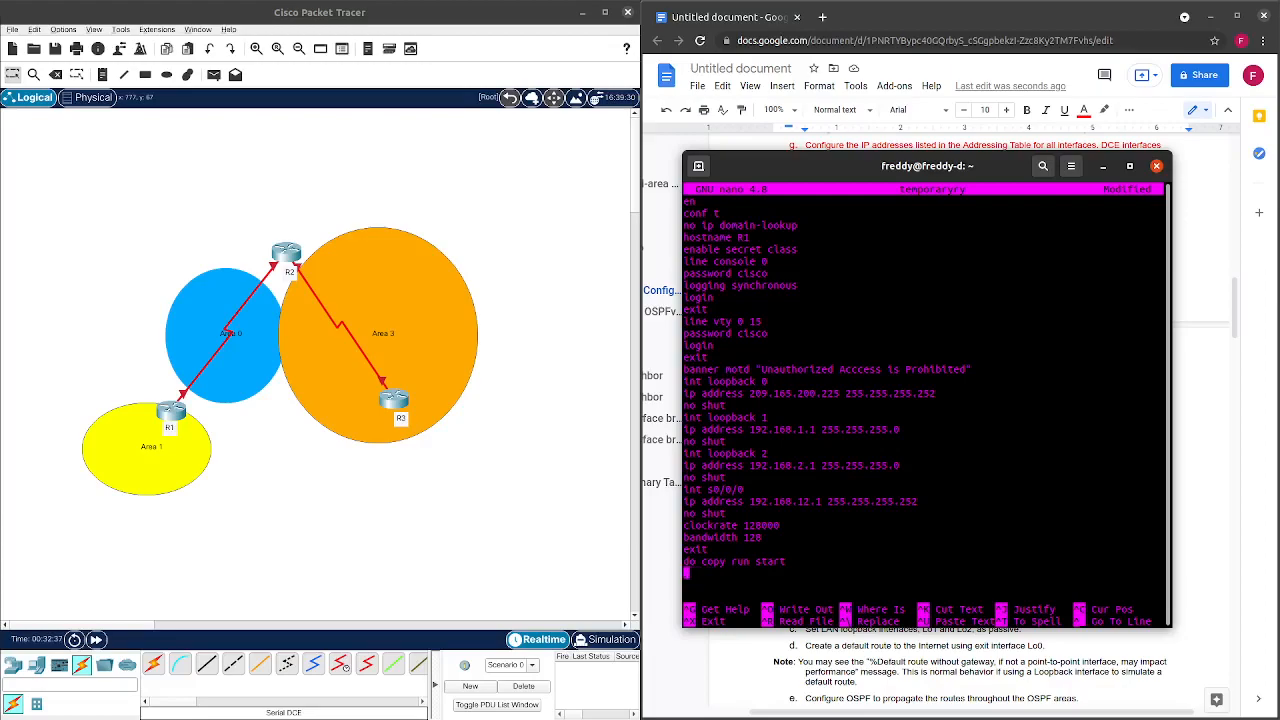
key("Up")
key("Return")
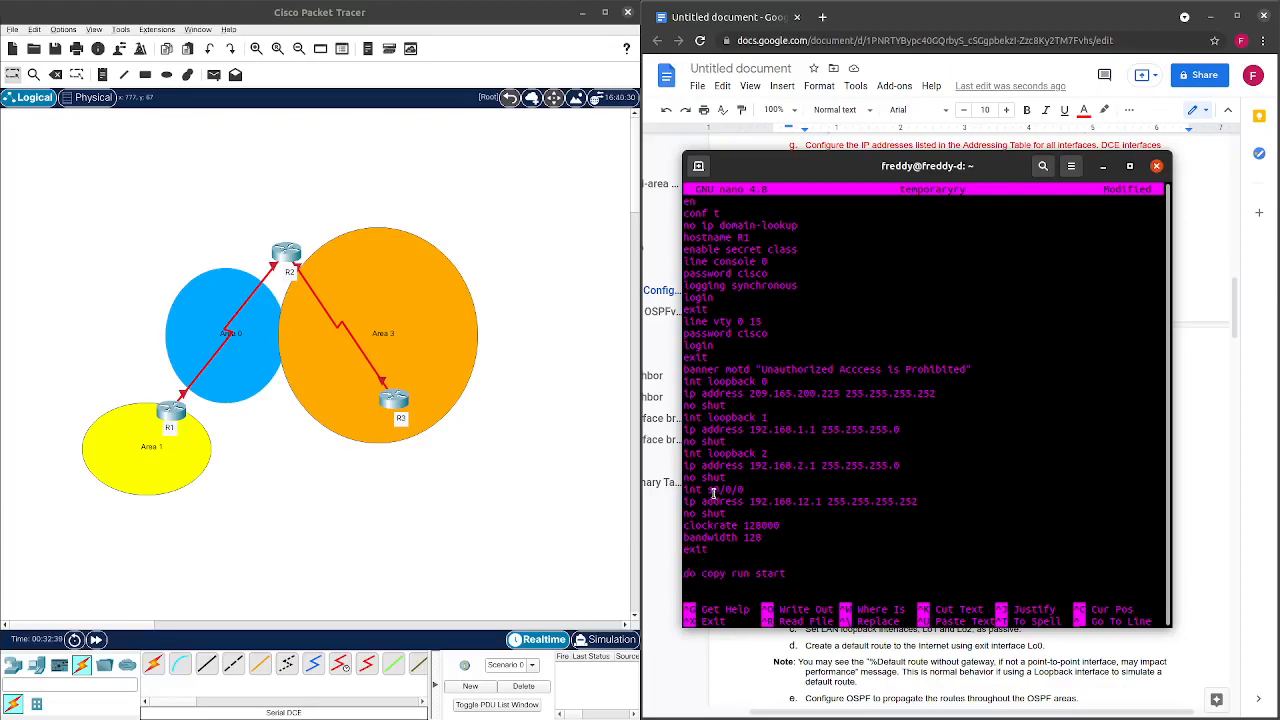
right_click(716, 556)
left_click(748, 604)
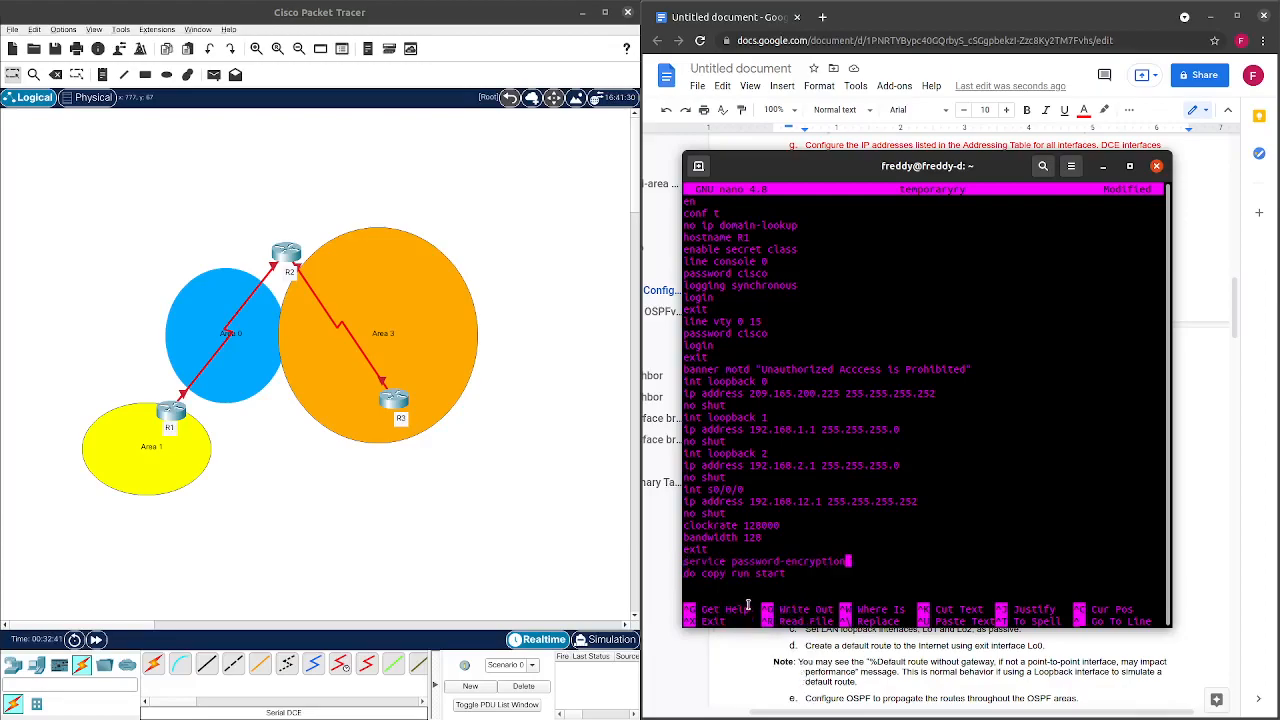
Copy the entire R1 script to the clipboard.
left_click_drag(851, 585, 688, 200)
right_click(723, 220)
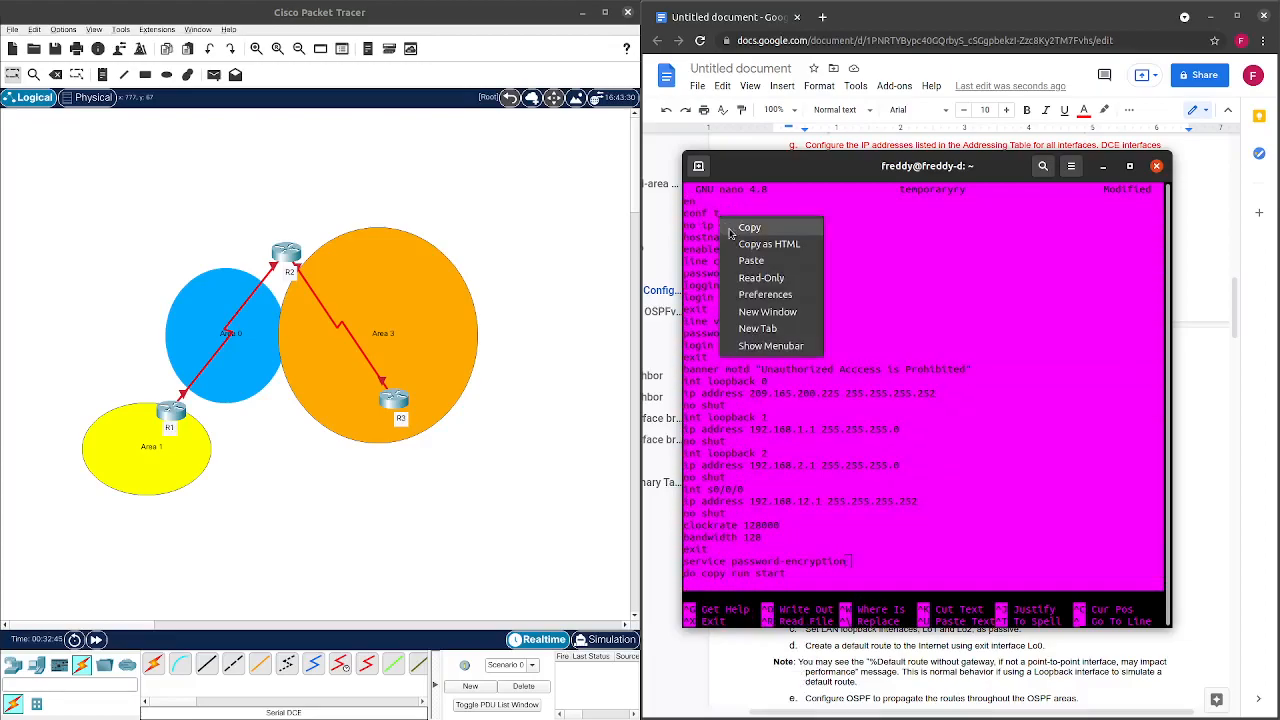
left_click(758, 228)
left_click(167, 413)
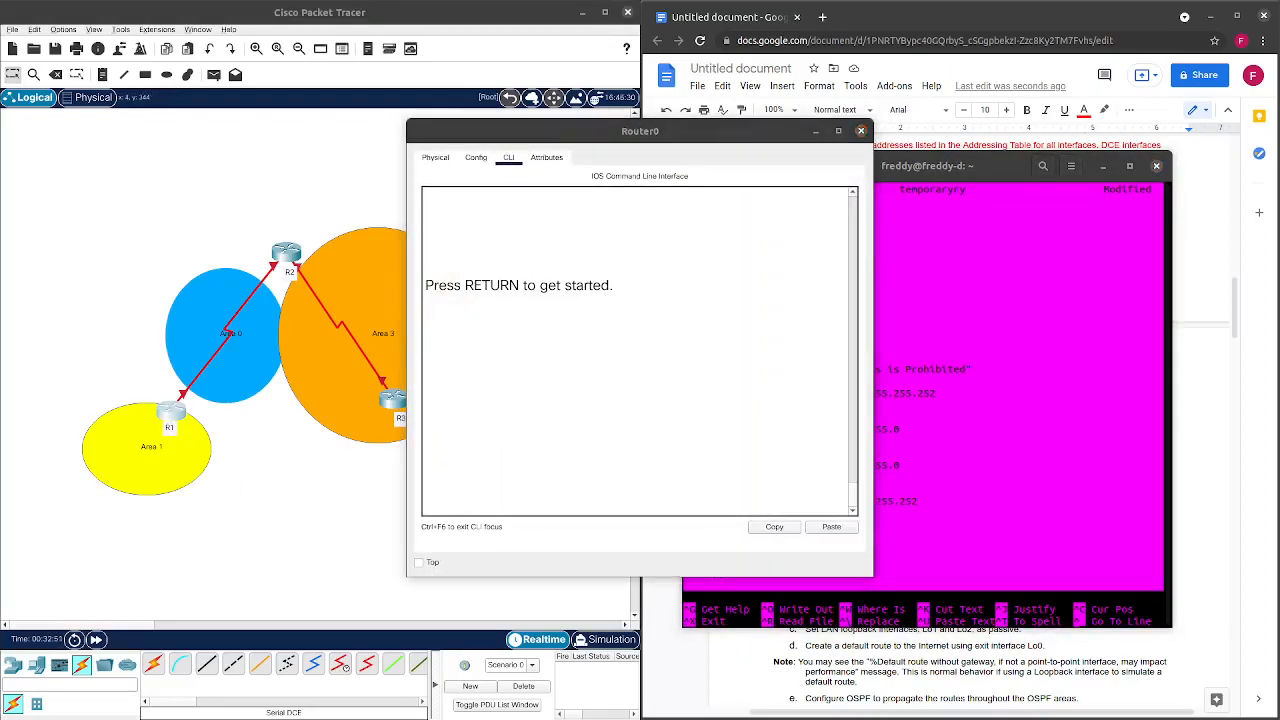
Paste the R1 script into Router0's CLI and scroll through the resulting output.
left_click(565, 335)
key("Return")
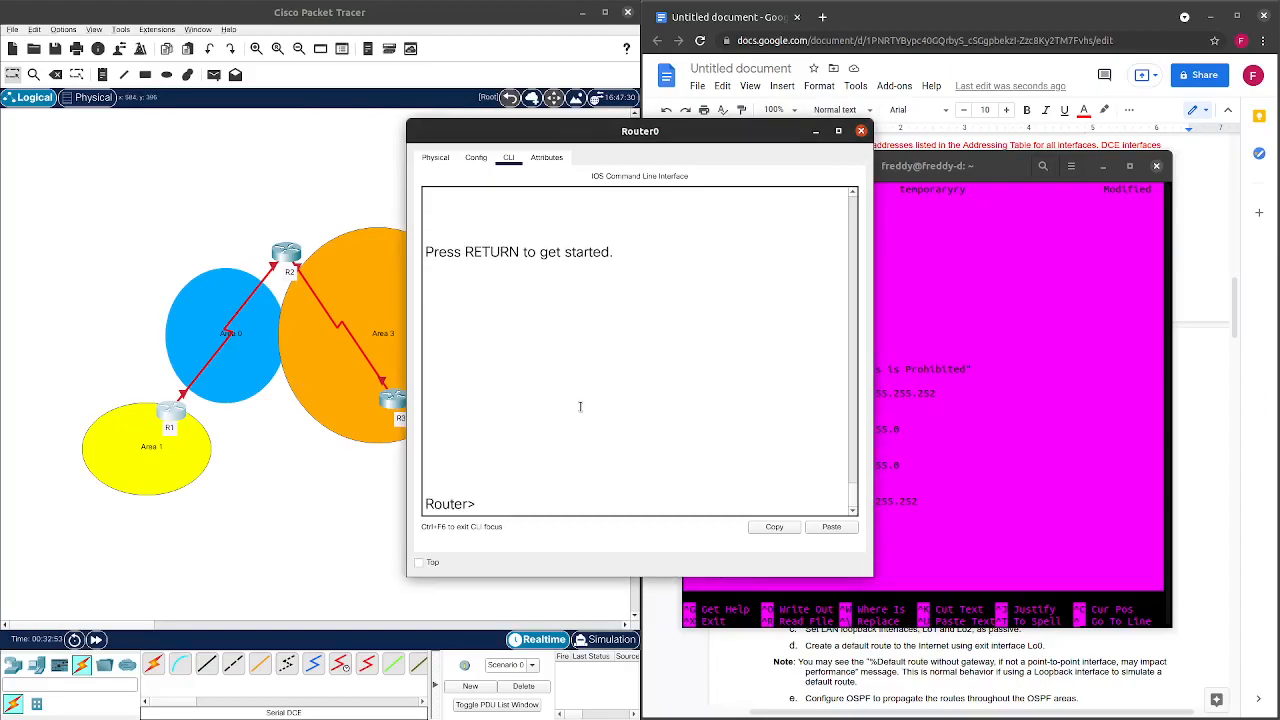
left_click(833, 527)
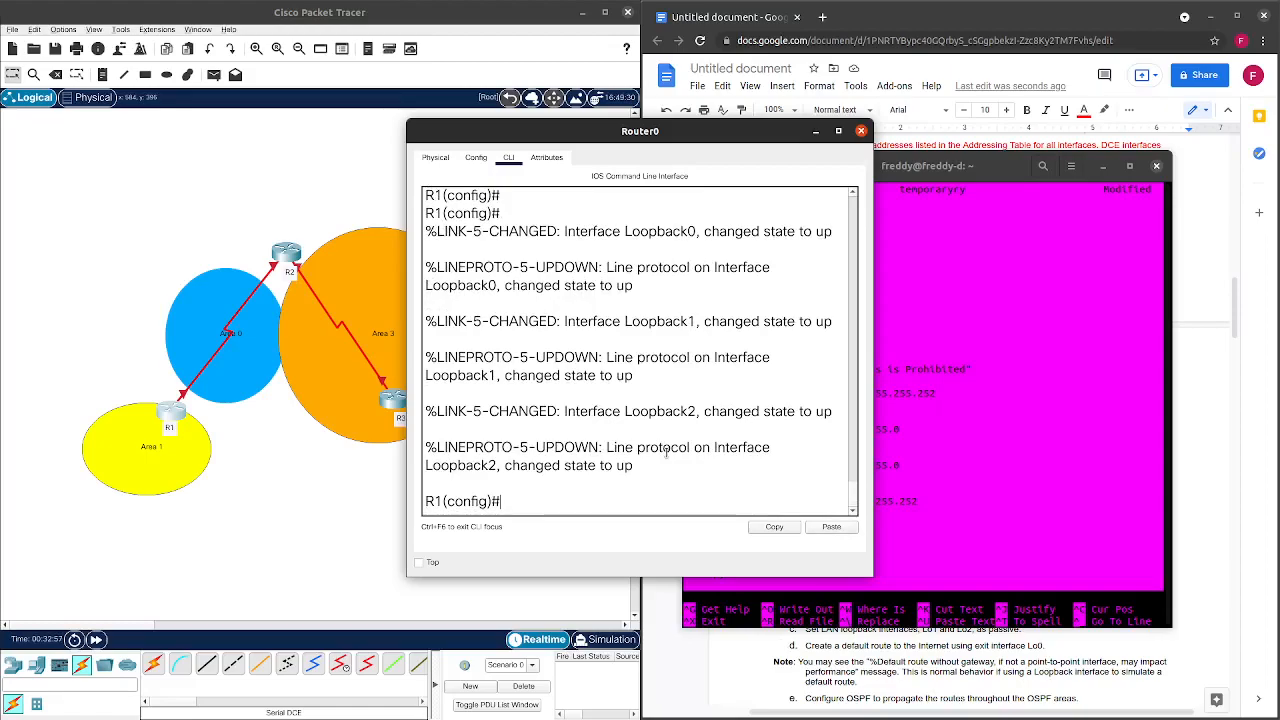
scroll(683, 471, "up", 5)
scroll(686, 478, "up", 1)
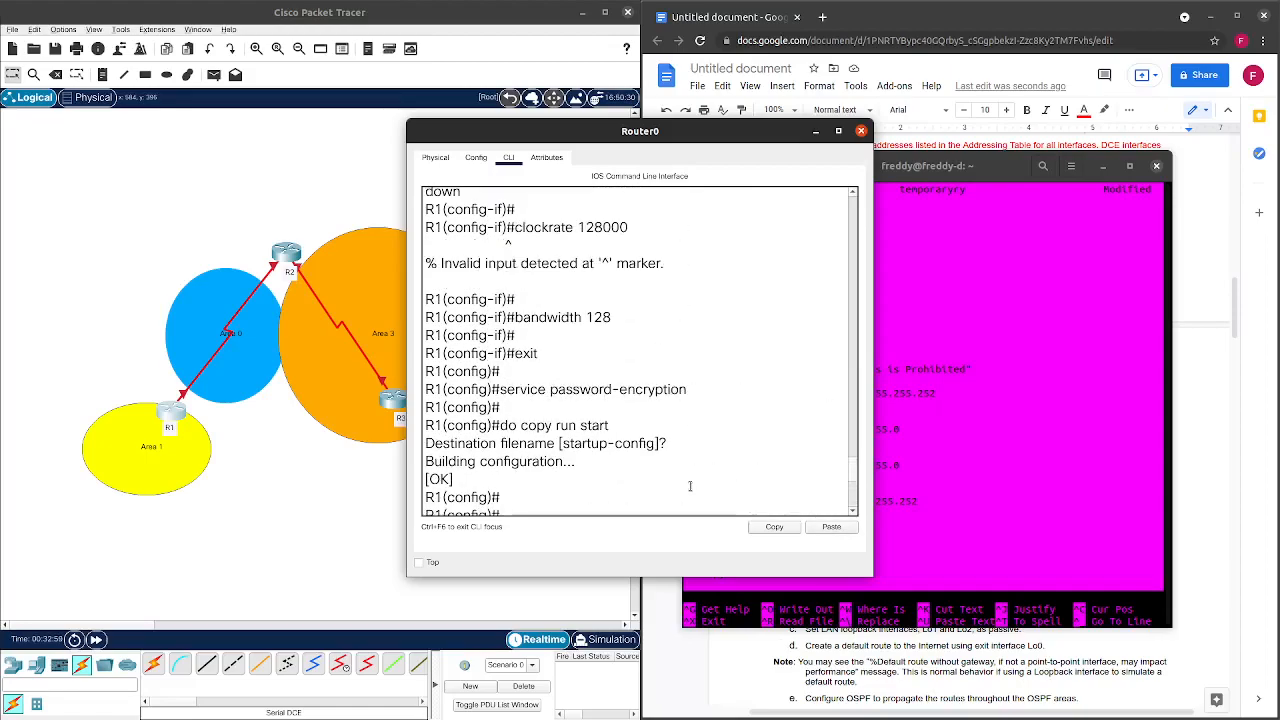
scroll(690, 486, "up", 1)
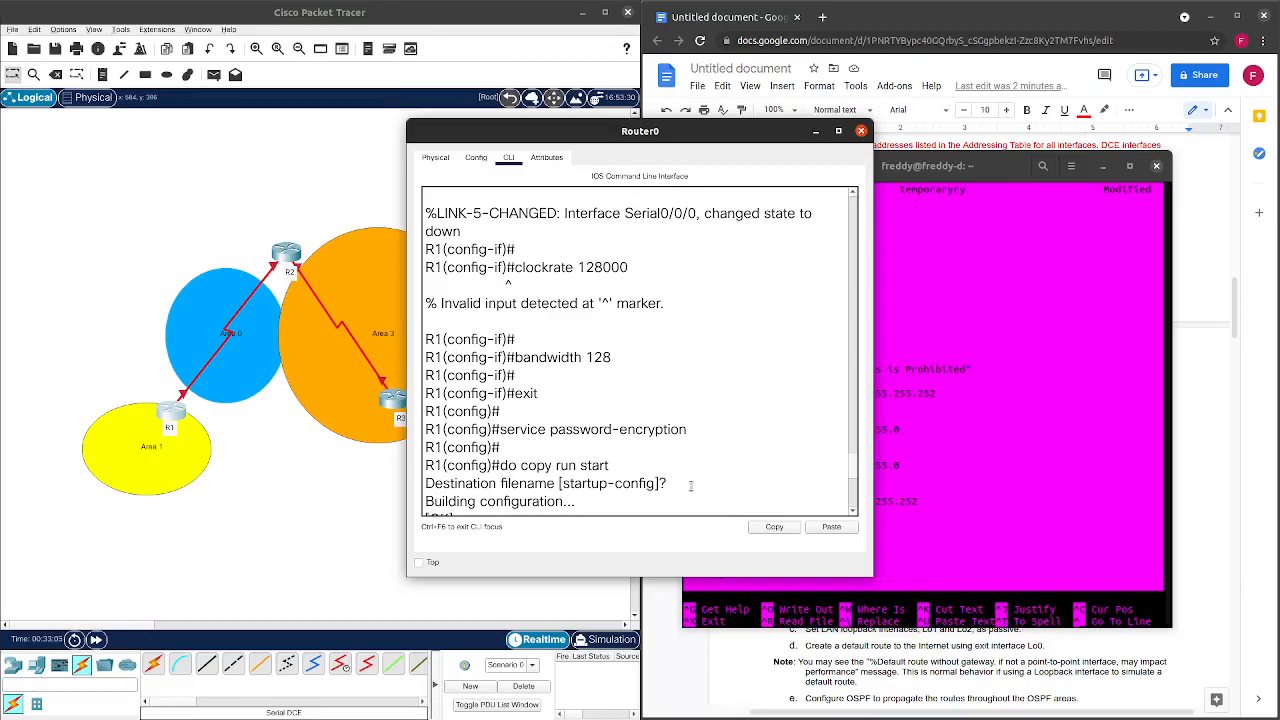
scroll(690, 486, "down", 2)
scroll(690, 486, "up", 3)
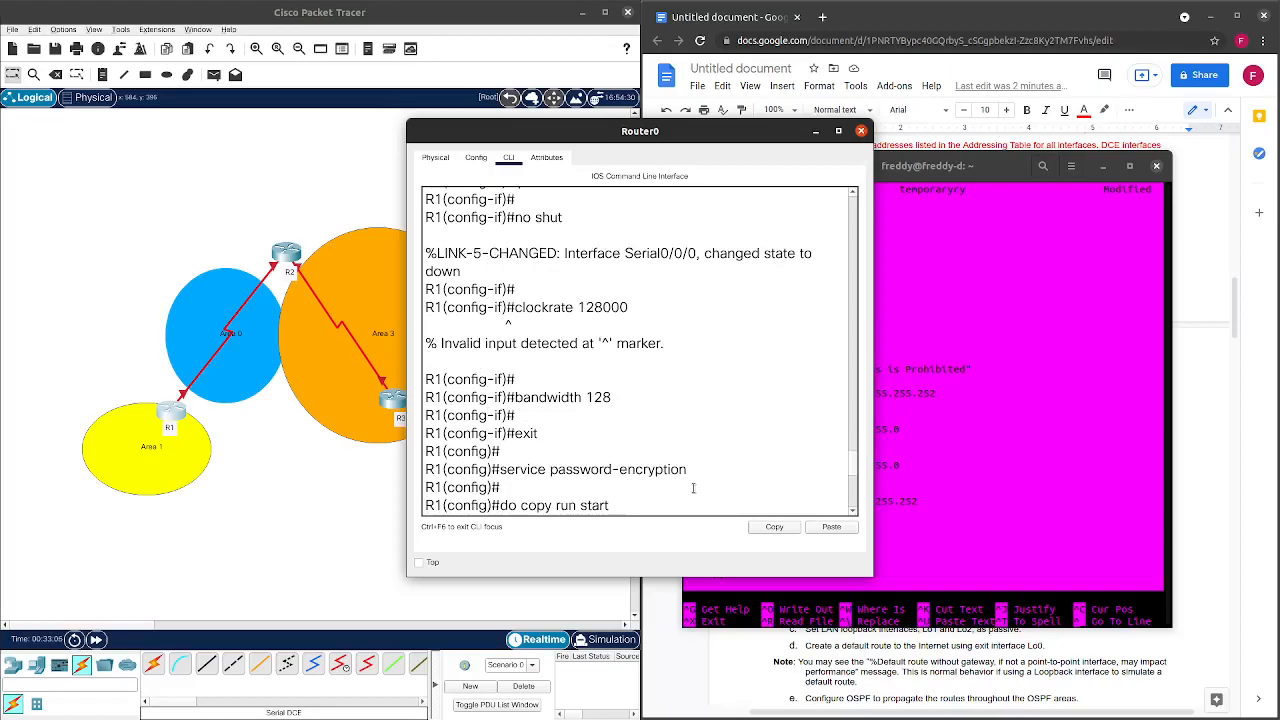
scroll(700, 484, "down", 5)
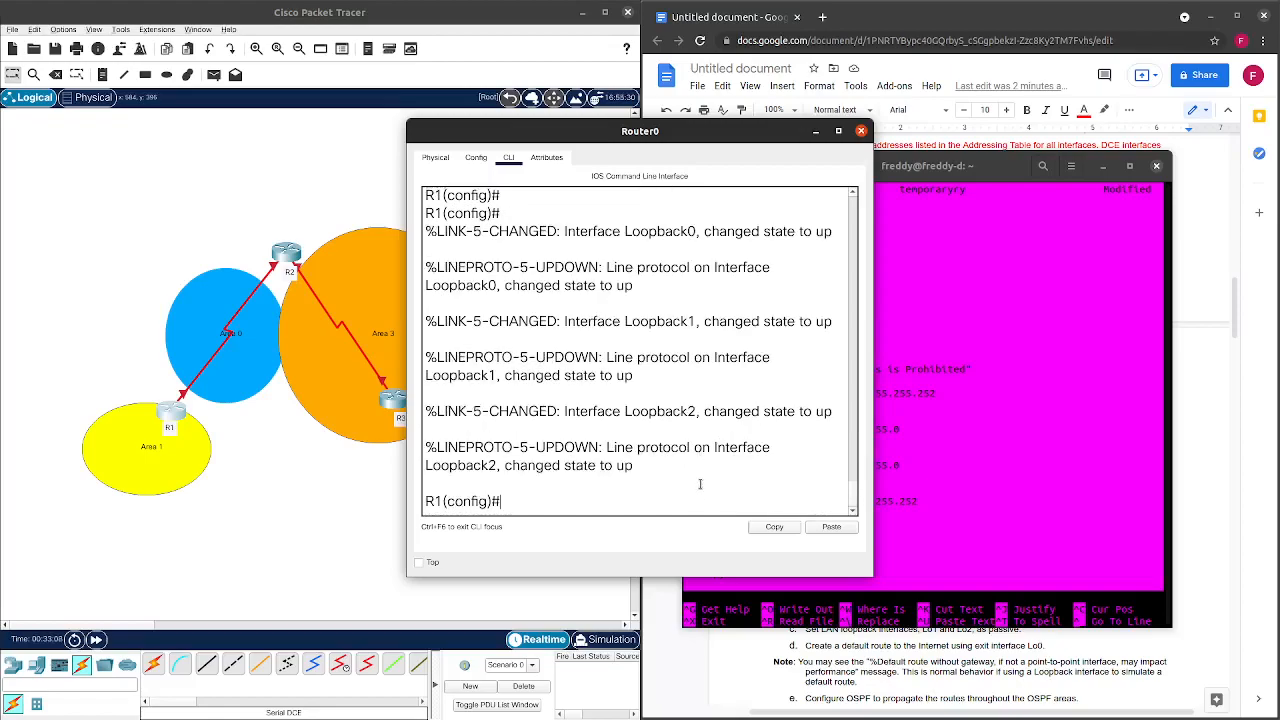
Set clock rate 128000 on interface s0/0/0 using Tab completion.
type("int s0/0/0")
key("Return")
type("clo")
key("Tab")
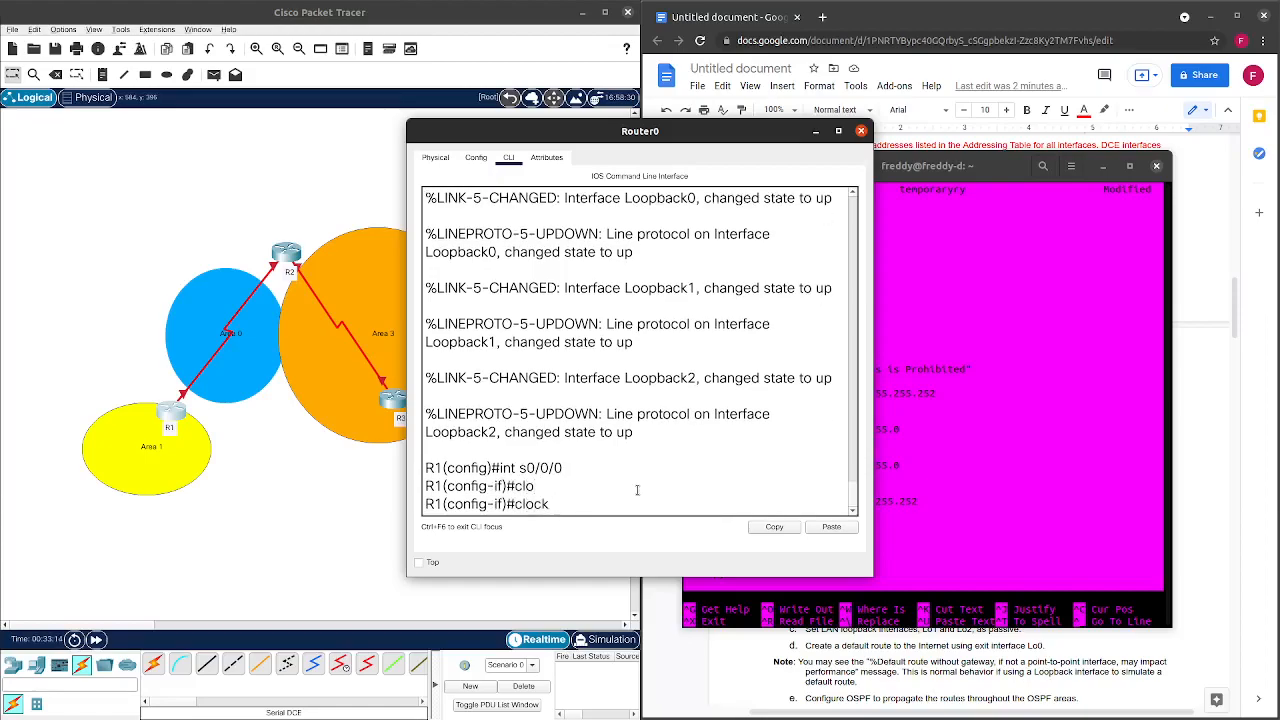
type("-")
key("Tab")
type("?")
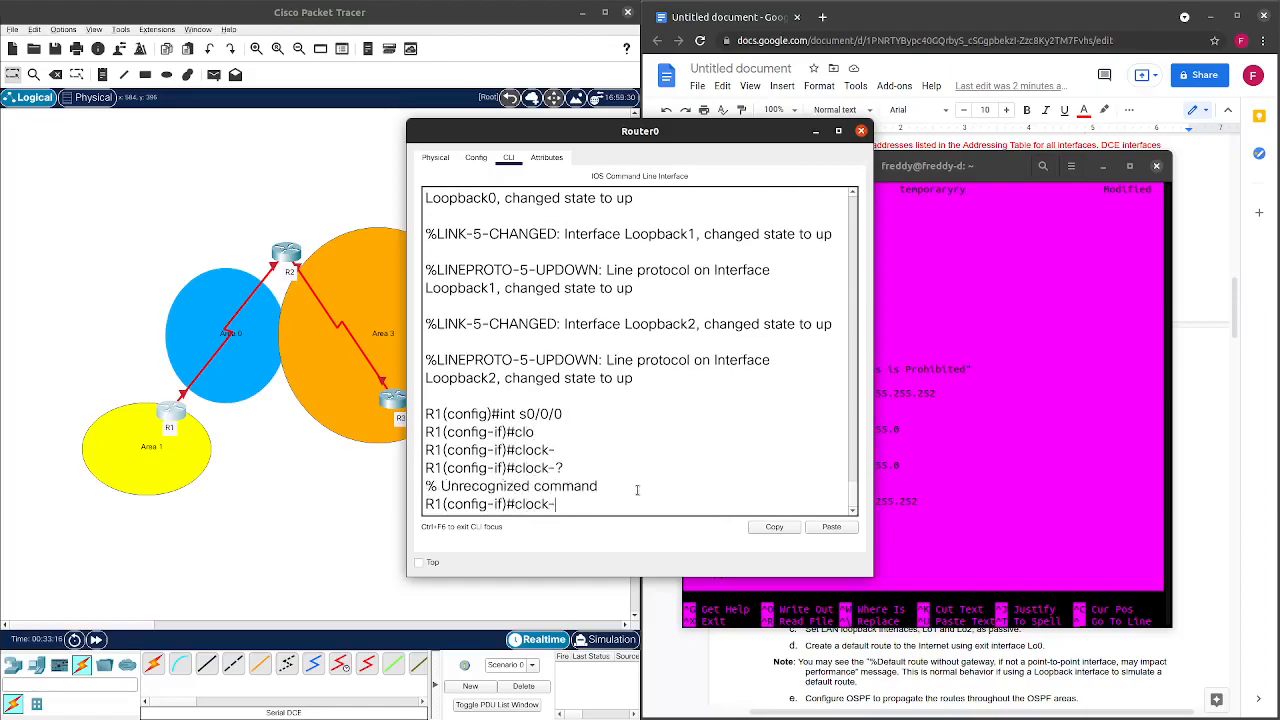
type(" ?")
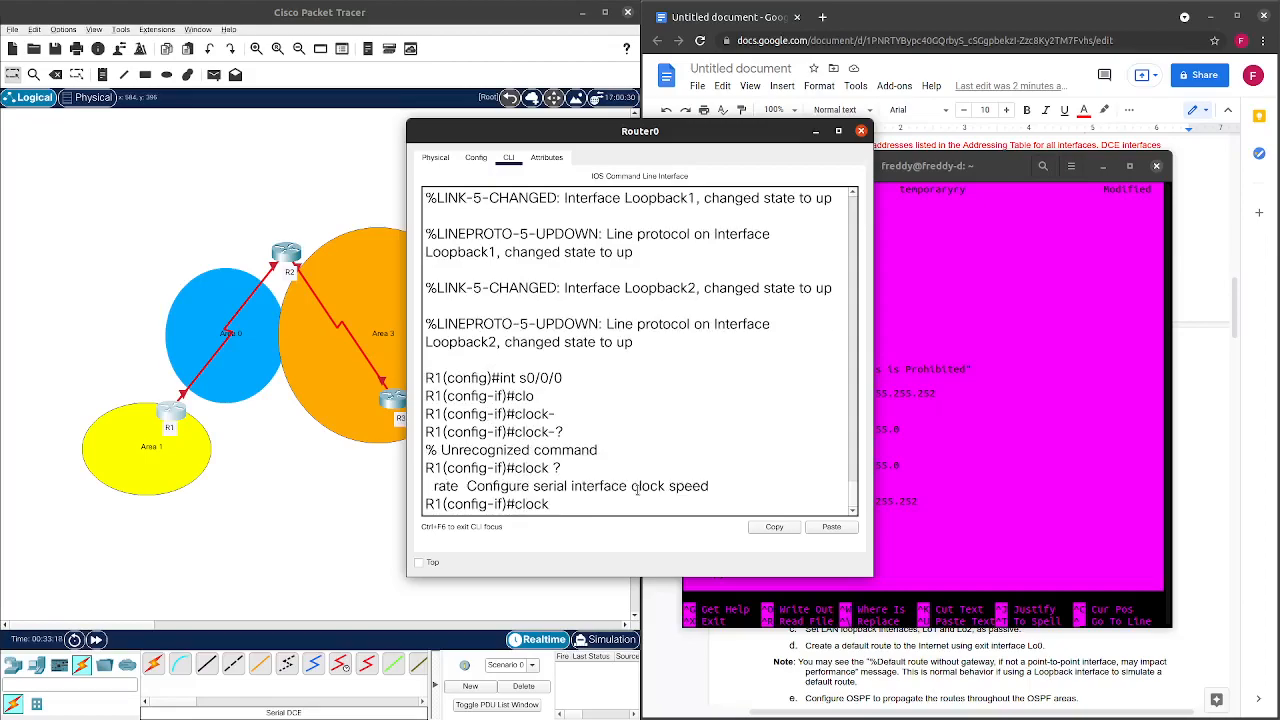
type("r")
key("Tab")
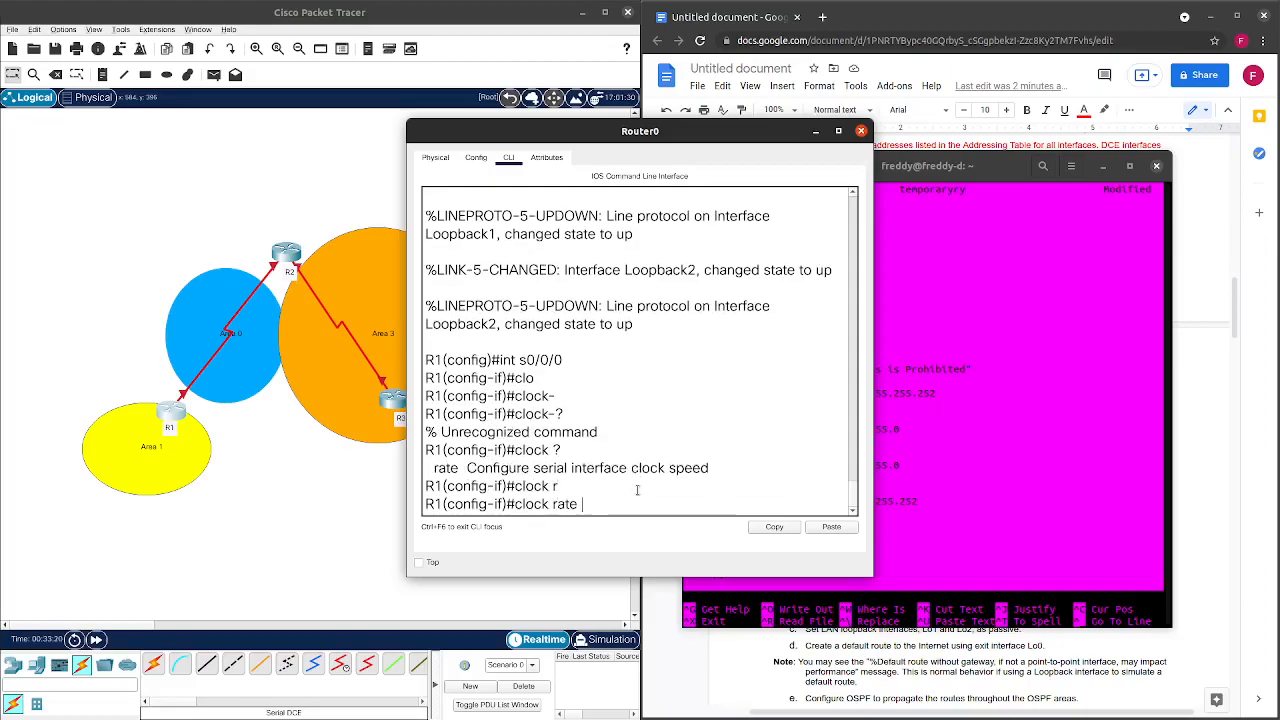
type("128000")
key("Return")
left_click_drag(679, 135, 285, 123)
Correct 'clockrate' to 'clock rate' in the nano script.
left_click(777, 532)
left_click(777, 528)
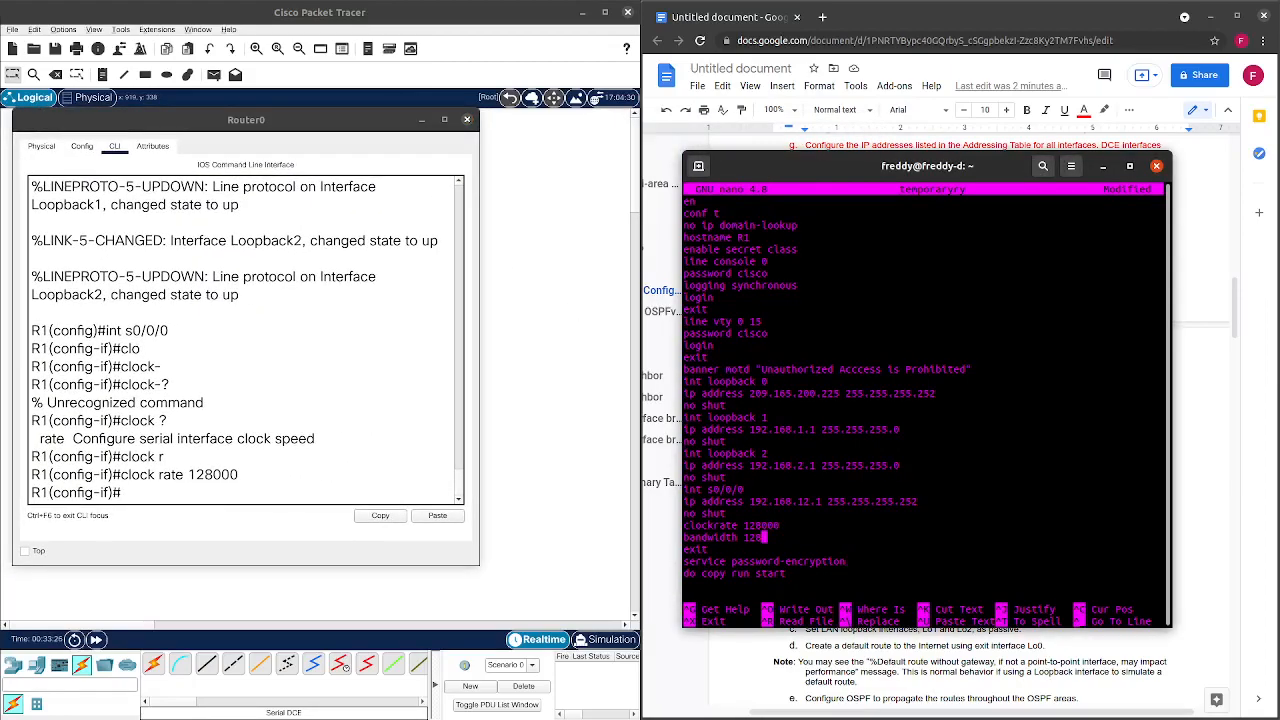
key("Left")
key("Left")
key("Left")
key("Left")
key("Left")
key("Left")
key("Left")
key("Left")
key("Left")
key("Left")
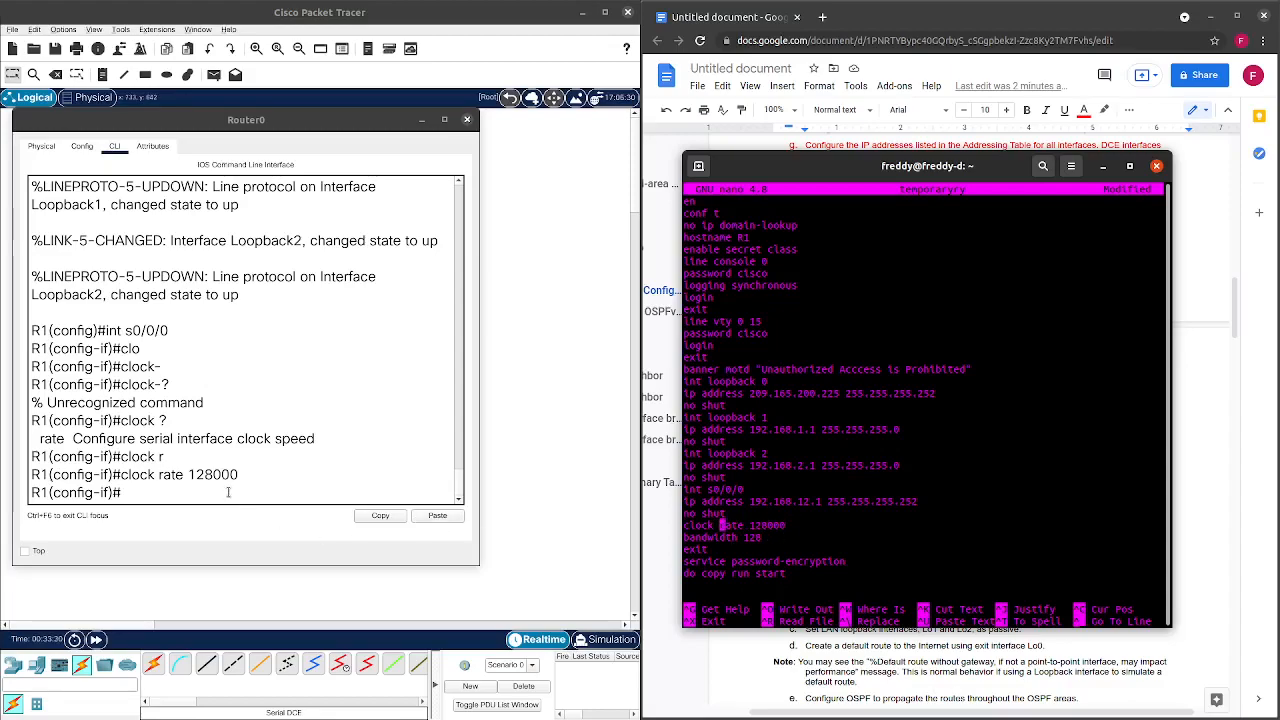
Save R1's running configuration to startup-config with do copy run start.
left_click(229, 491)
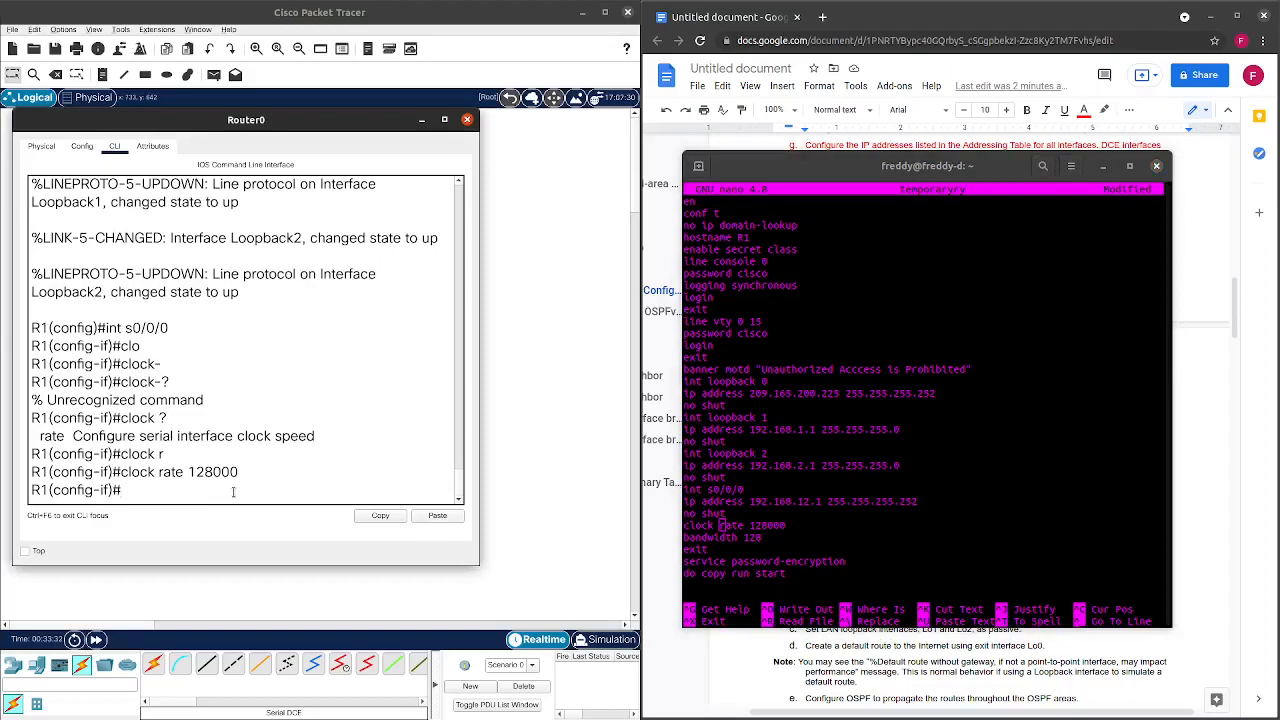
type("do copy run start")
key("Return")
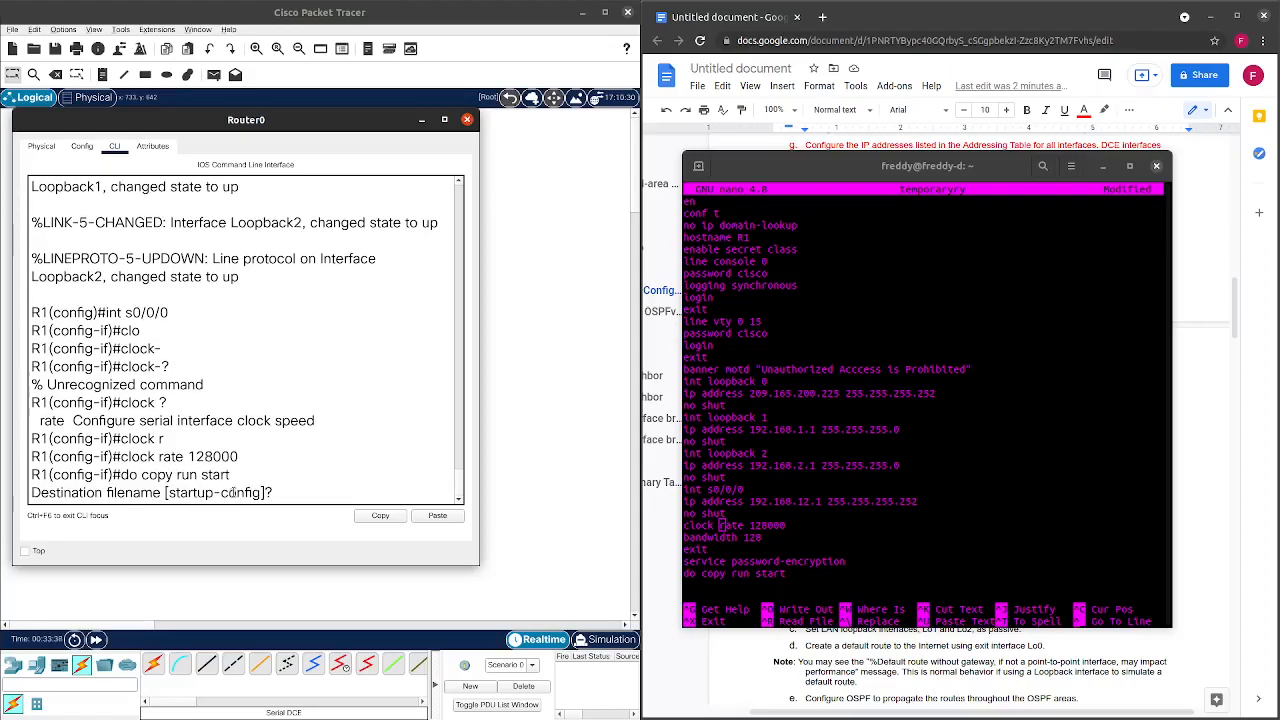
key("Return")
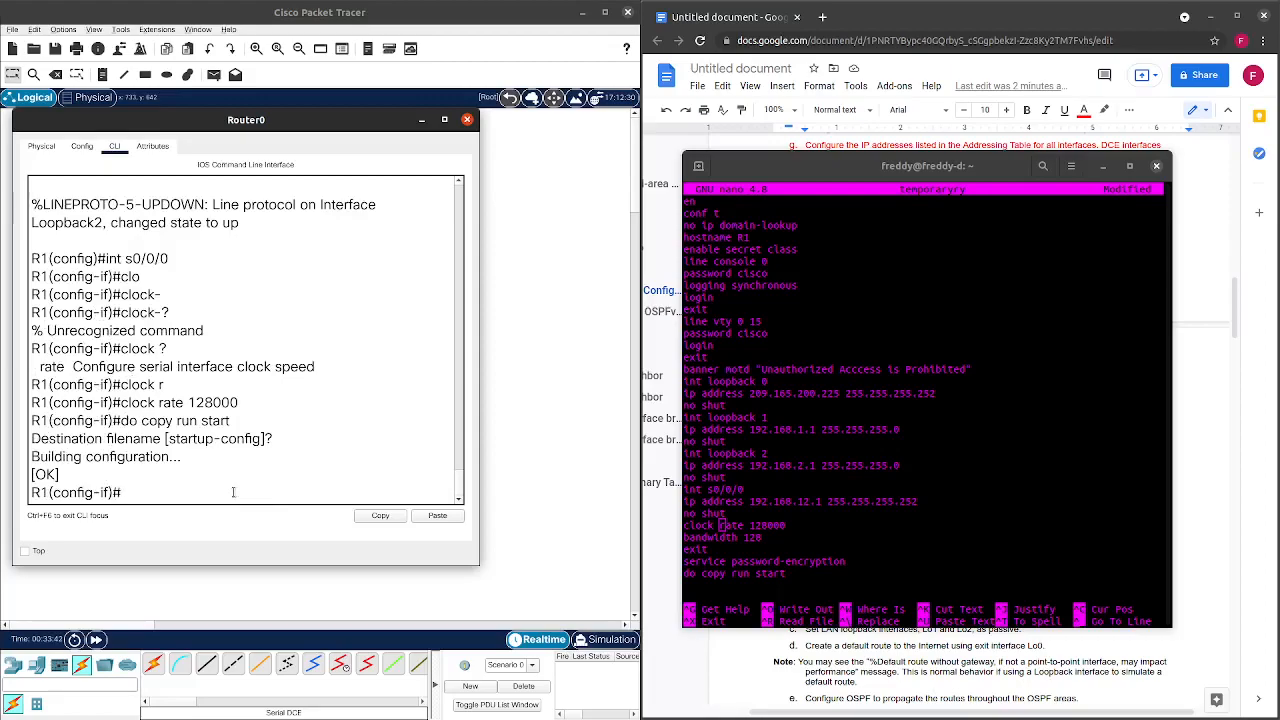
key("BackSpace")
key("BackSpace")
scroll(341, 352, "up", 2)
scroll(341, 352, "up", 3)
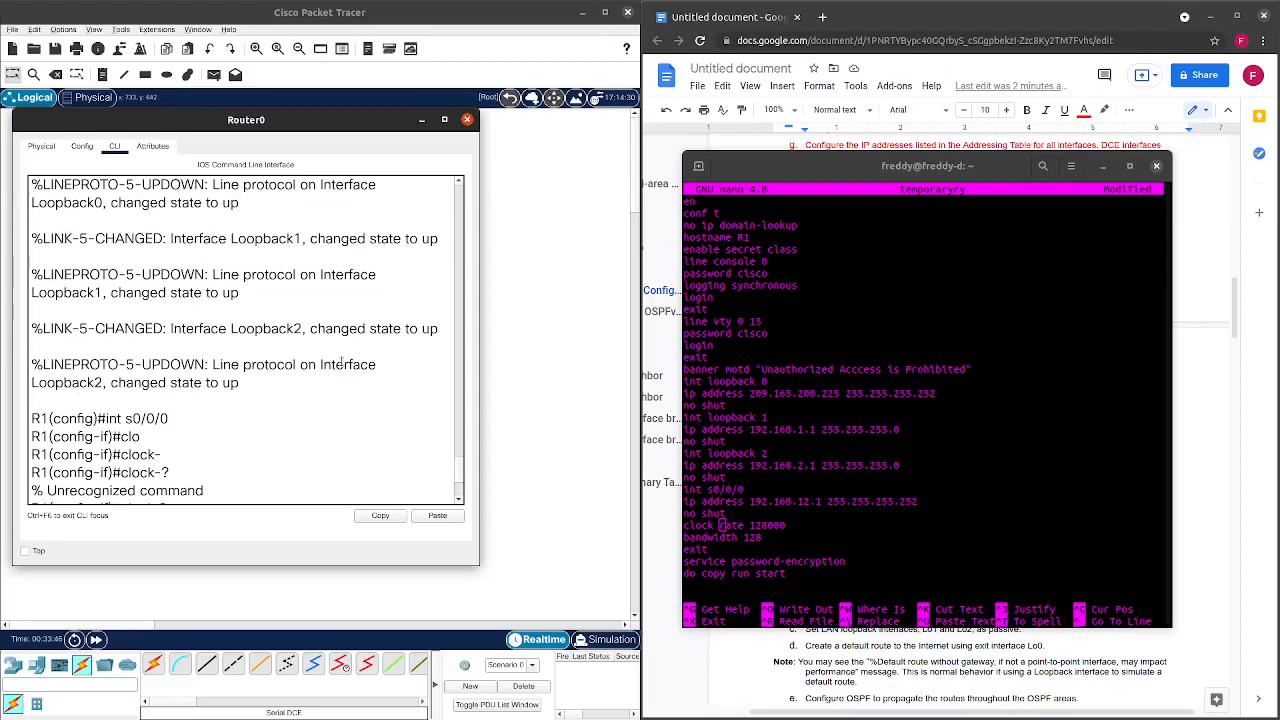
scroll(341, 352, "down", 5)
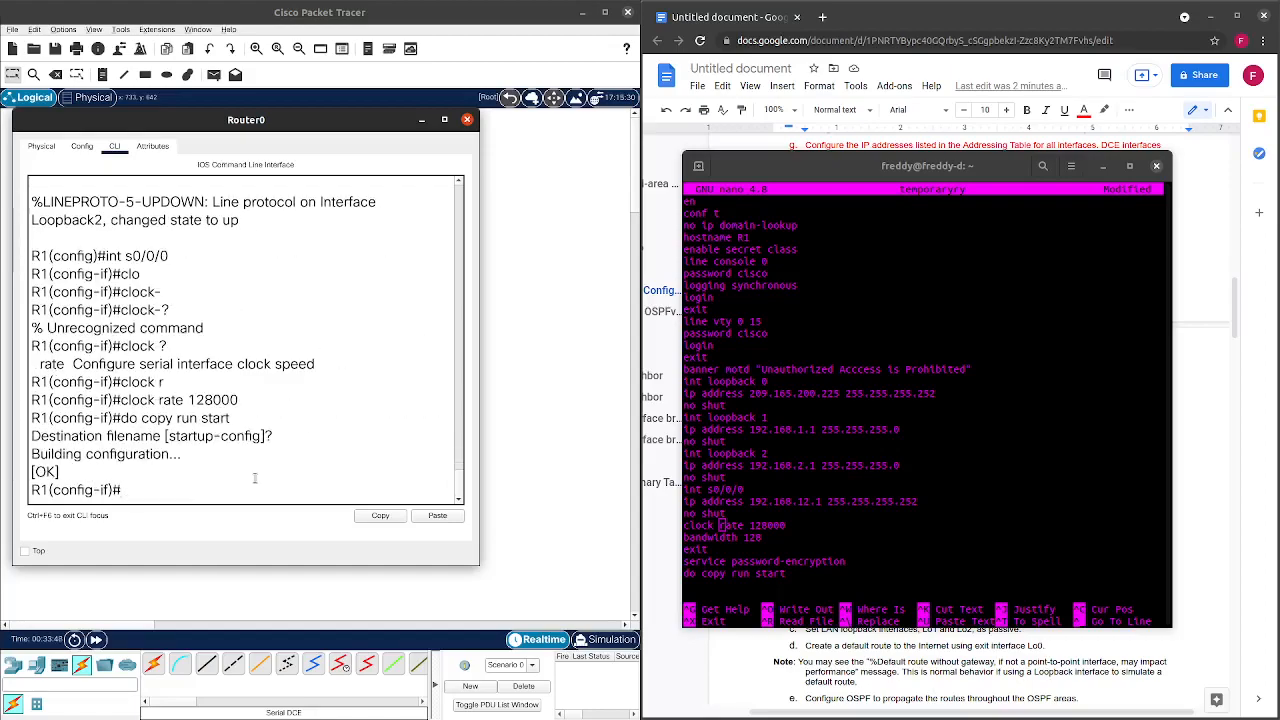
Return to privileged mode, run 'show run | ex !', and maximize the console.
key("ctrl+z")
key("Return")
key("Return")
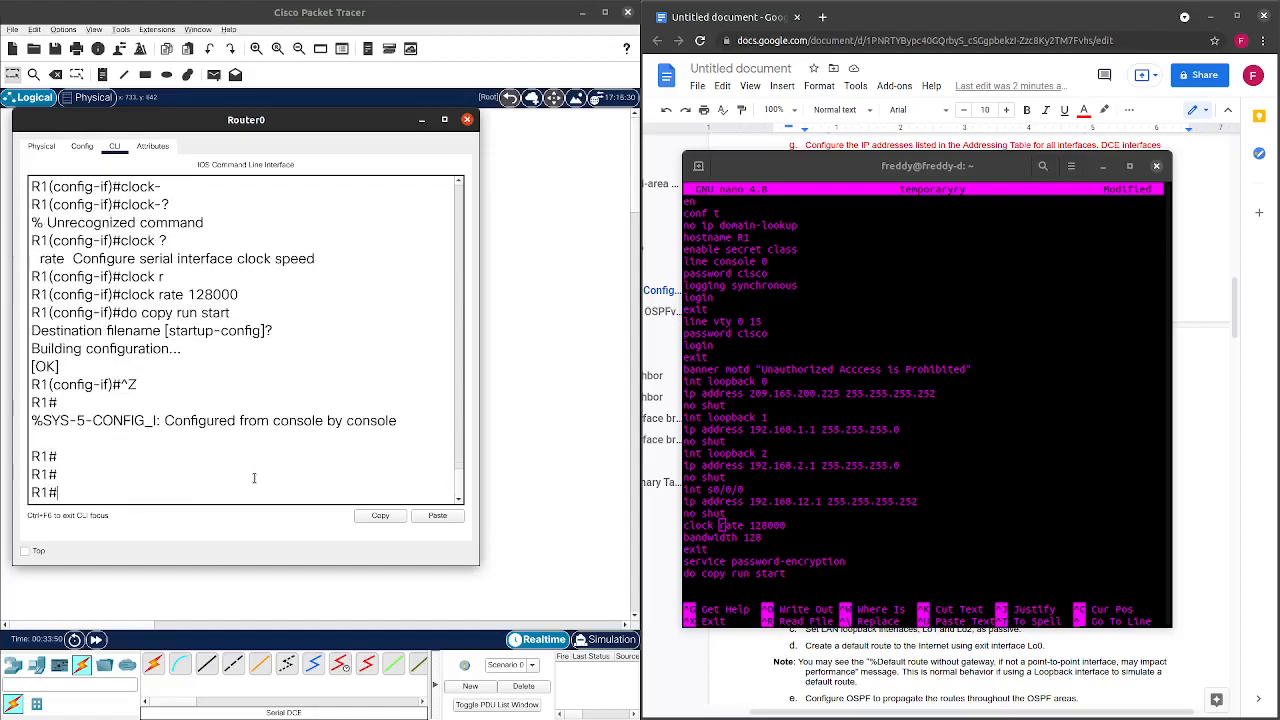
type("show run")
type("| ex !")
key("Return")
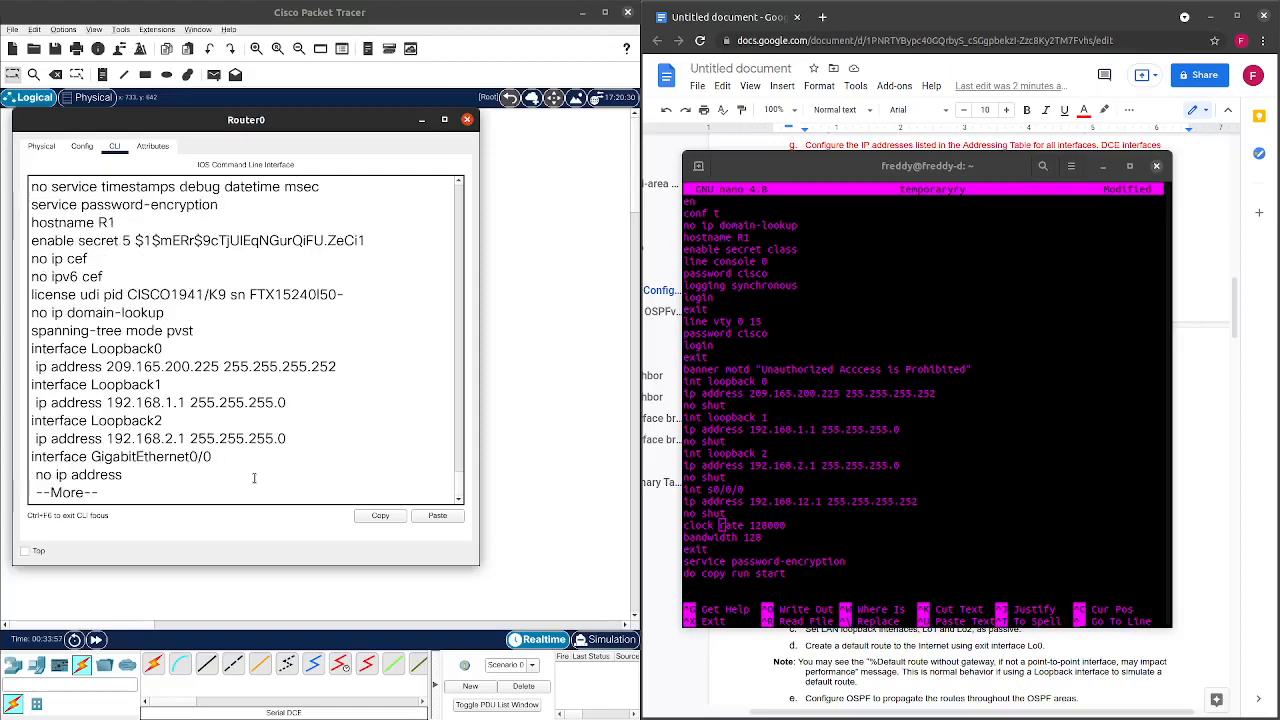
left_click_drag(396, 125, 544, 17)
double_click(544, 17)
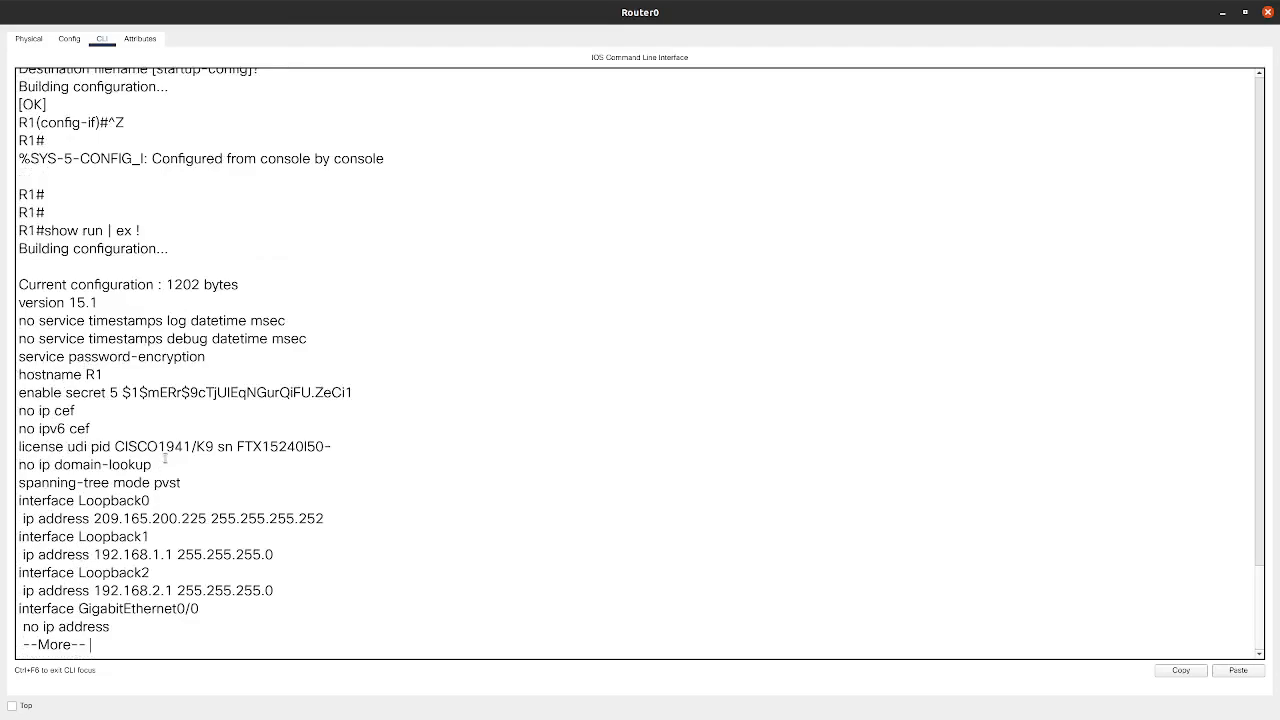
Page through R1's show run output, checking hostname, domain lookup and interface settings.
left_click_drag(86, 375, 142, 393)
left_click(109, 424)
left_click_drag(120, 465, 161, 519)
left_click(187, 539)
key("space")
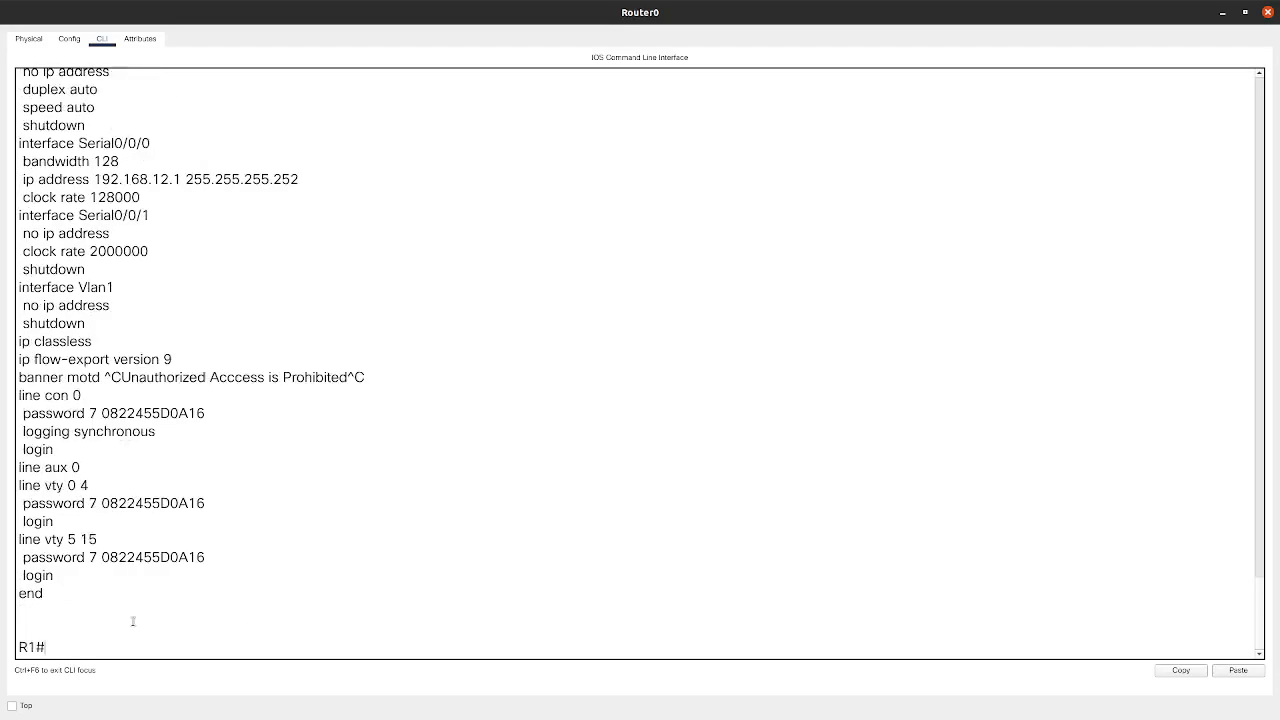
scroll(141, 495, "up", 3)
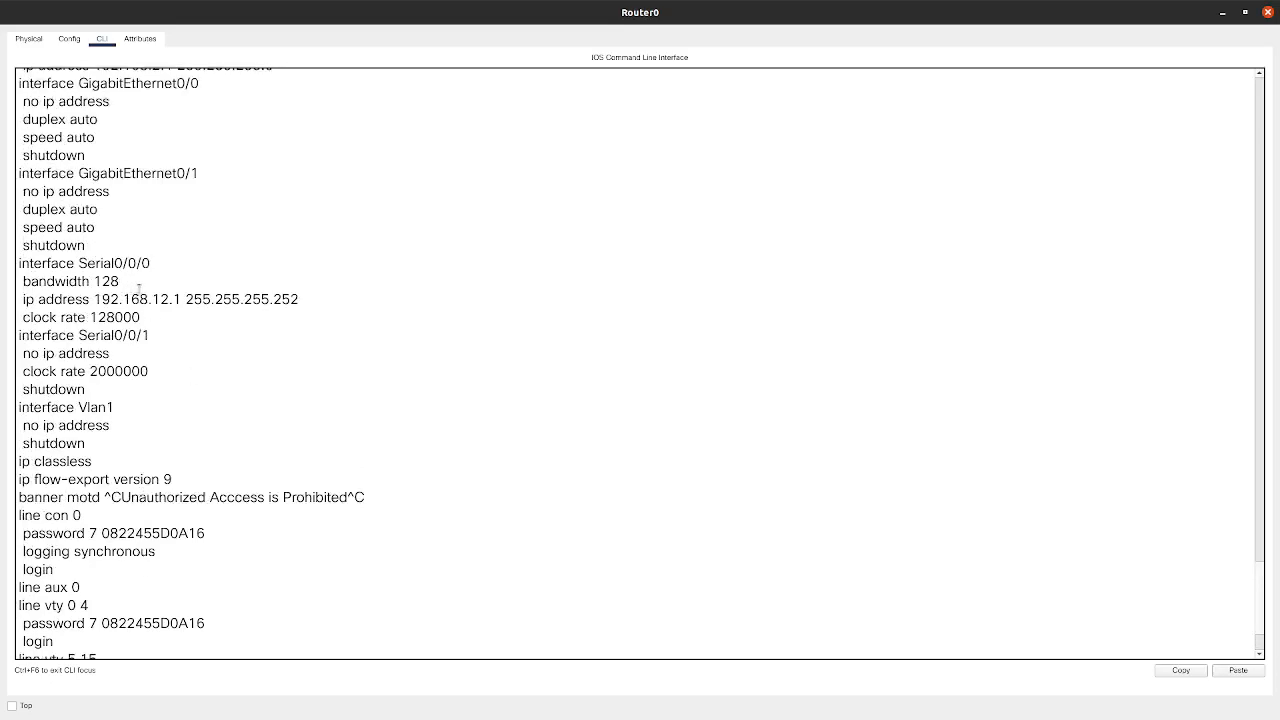
scroll(105, 391, "down", 3)
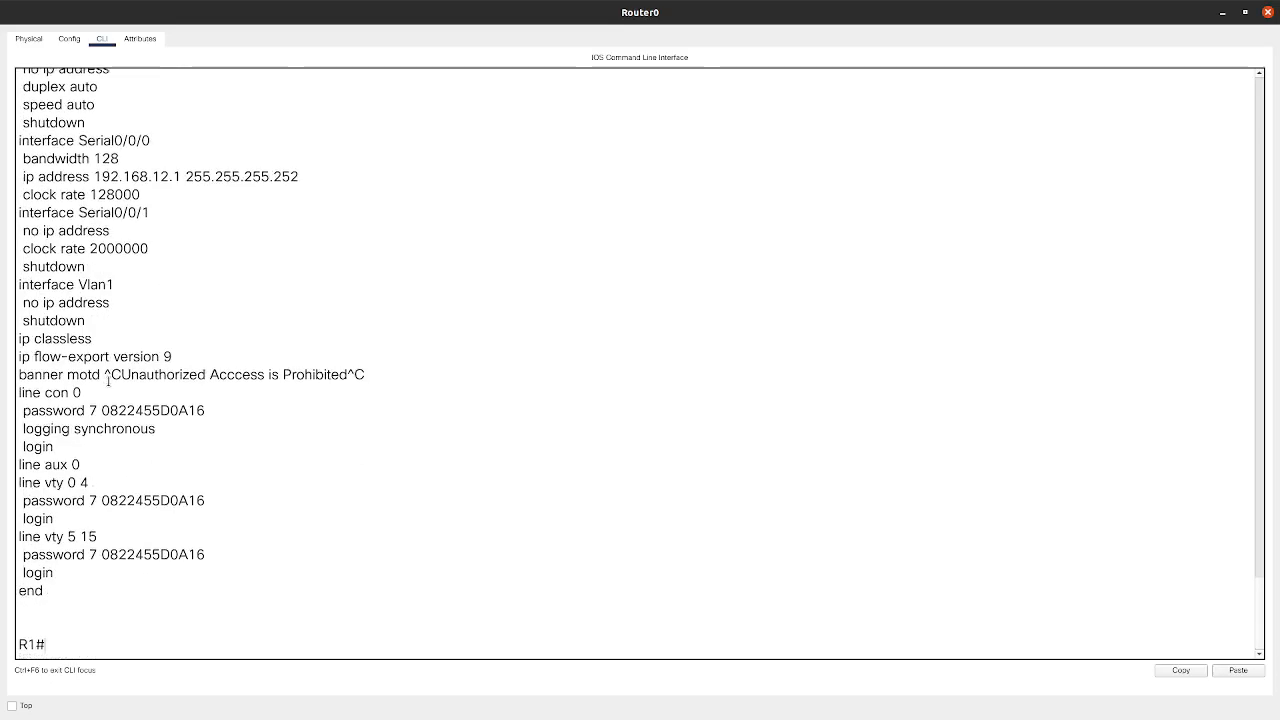
left_click_drag(95, 321, 8, 320)
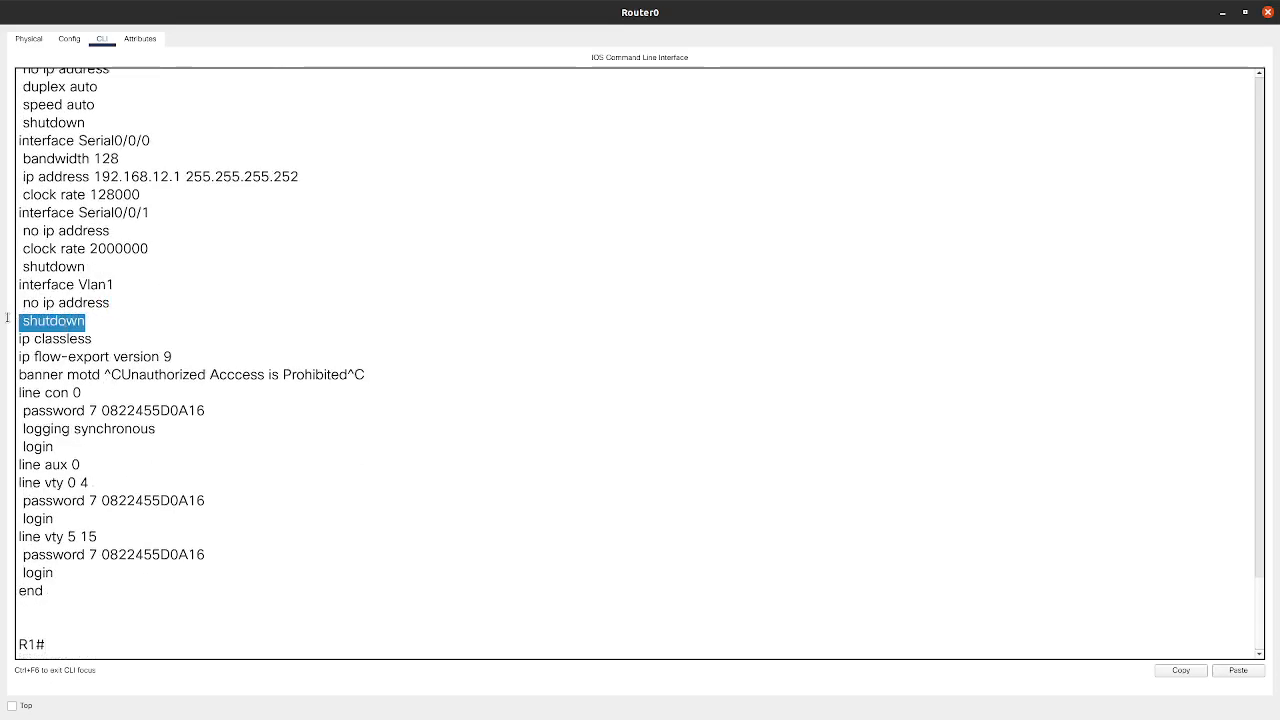
left_click(107, 651)
Enter global configuration mode with conf t and restore the console's smaller size.
type("conf t")
key("Return")
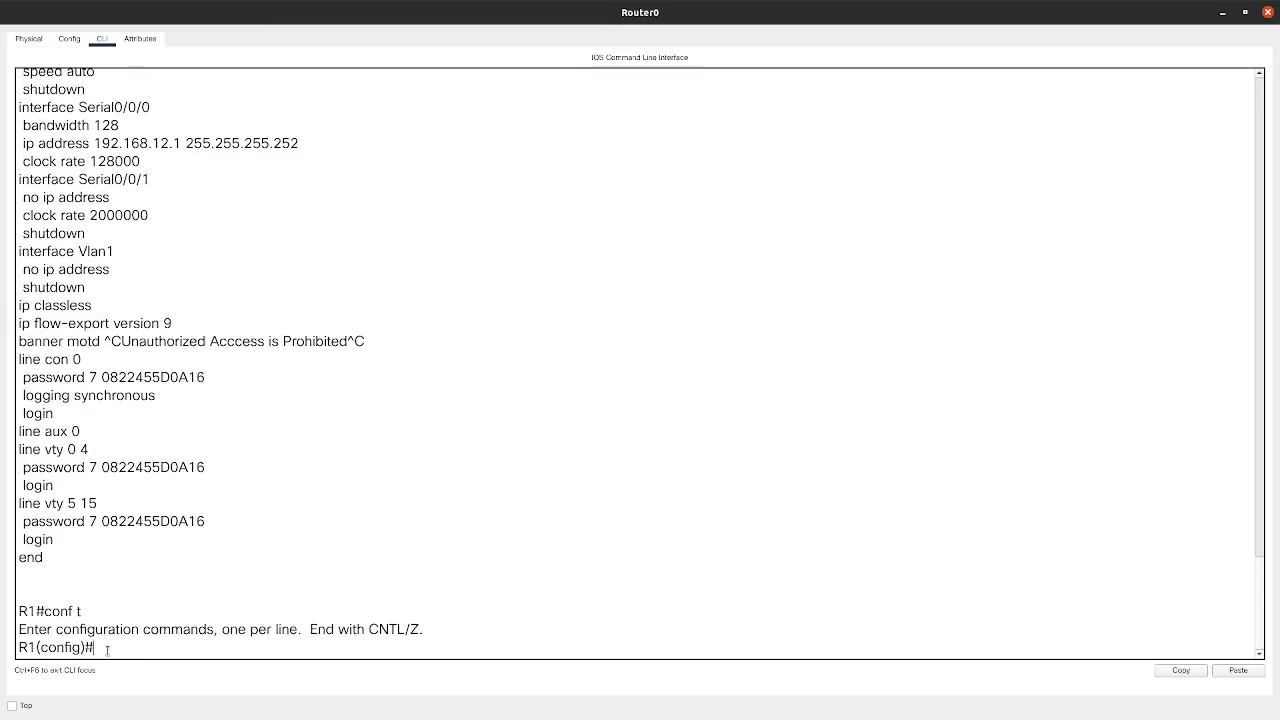
left_click_drag(626, 7, 345, 198)
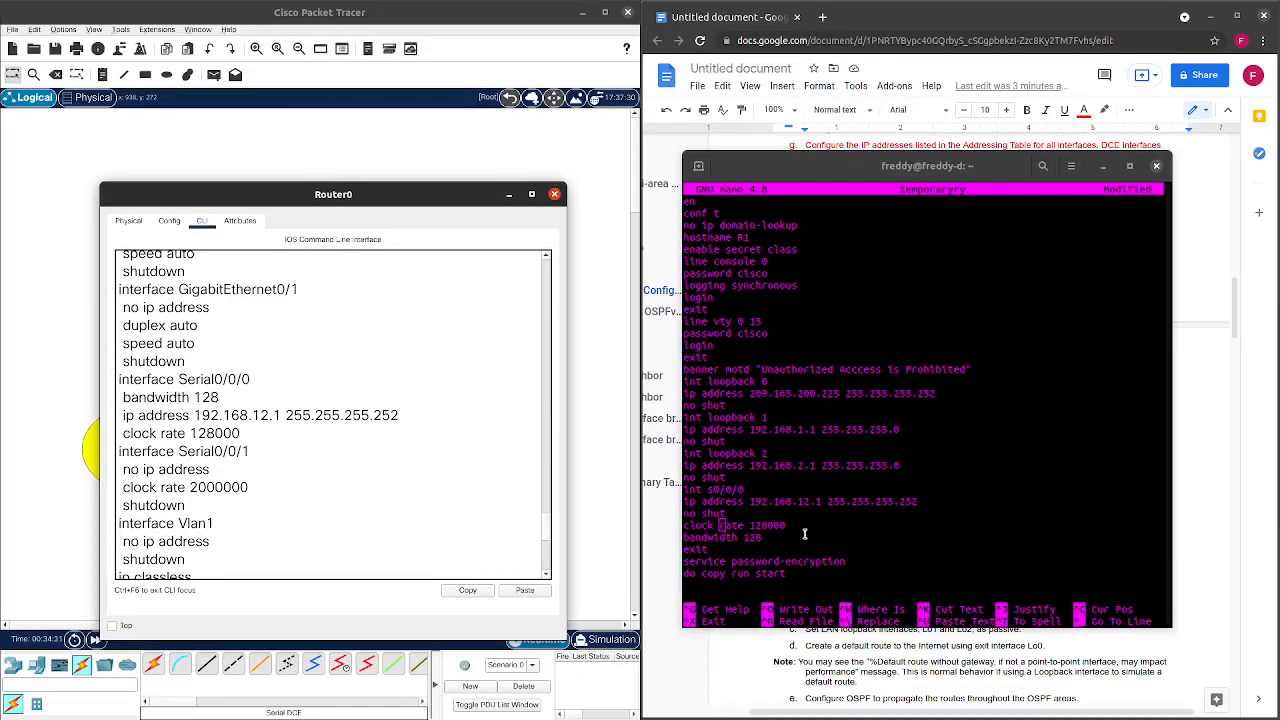
left_click(761, 516)
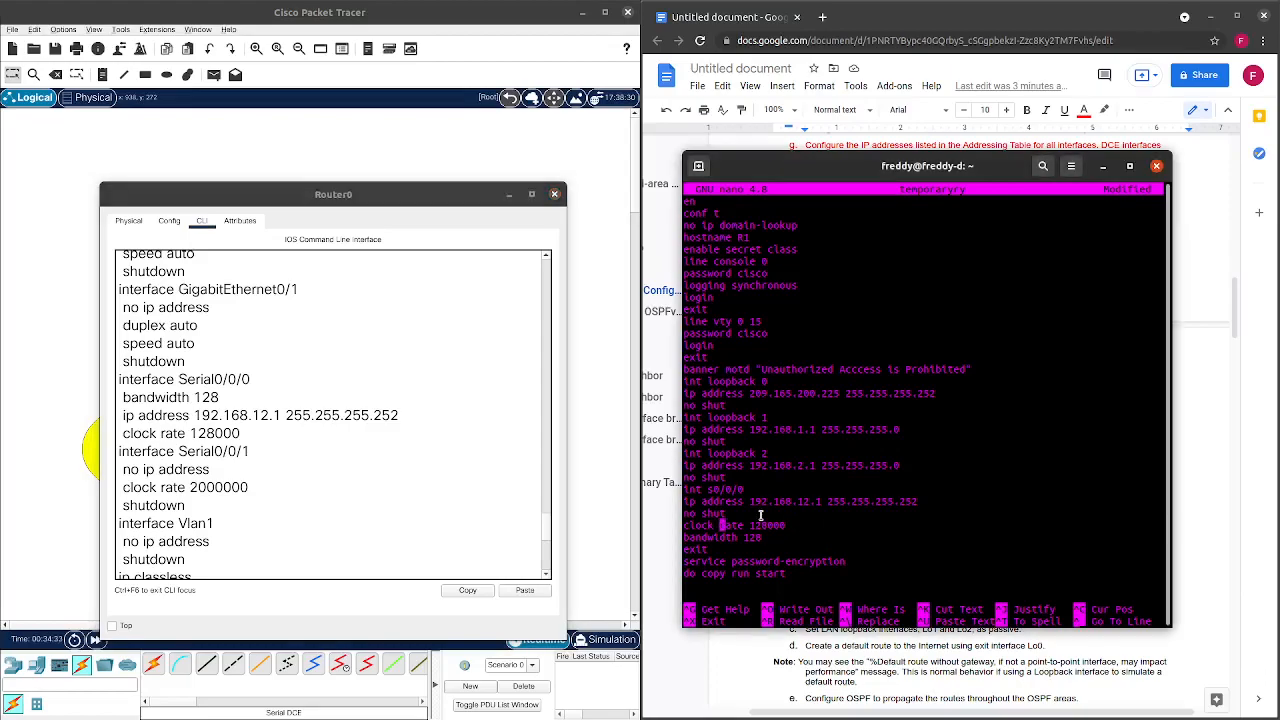
scroll(247, 512, "down", 1)
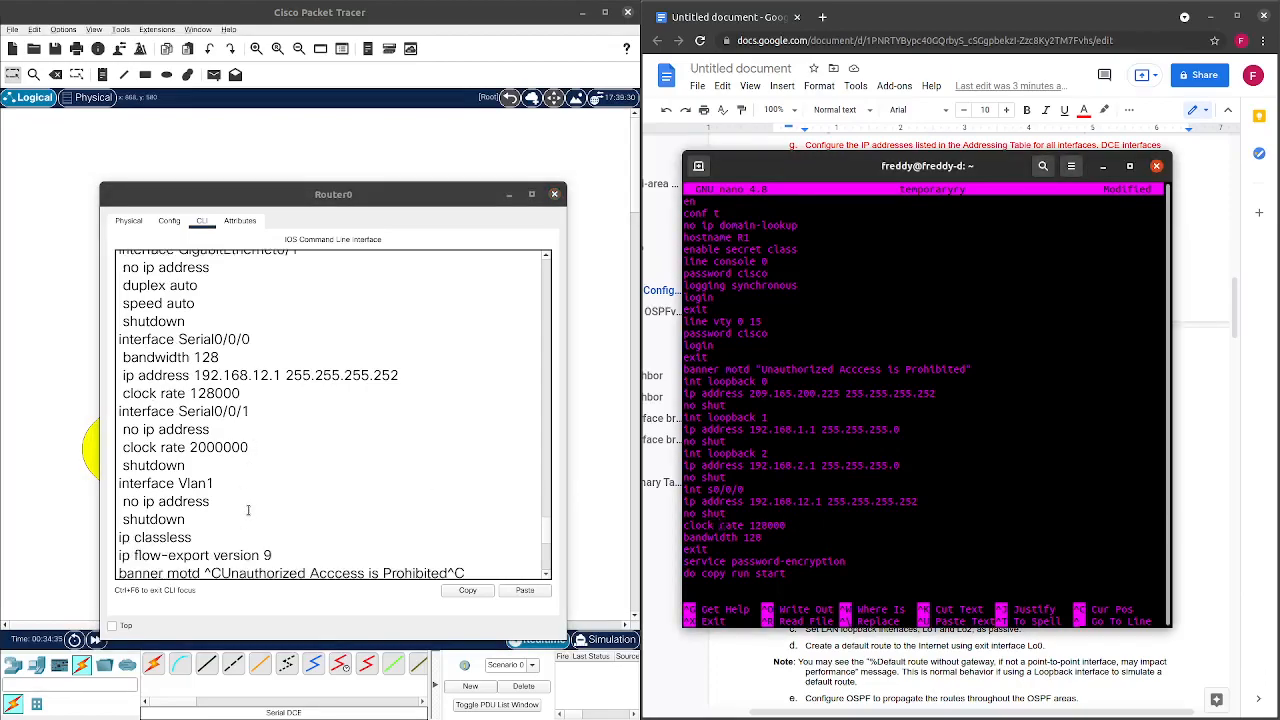
scroll(253, 516, "down", 1)
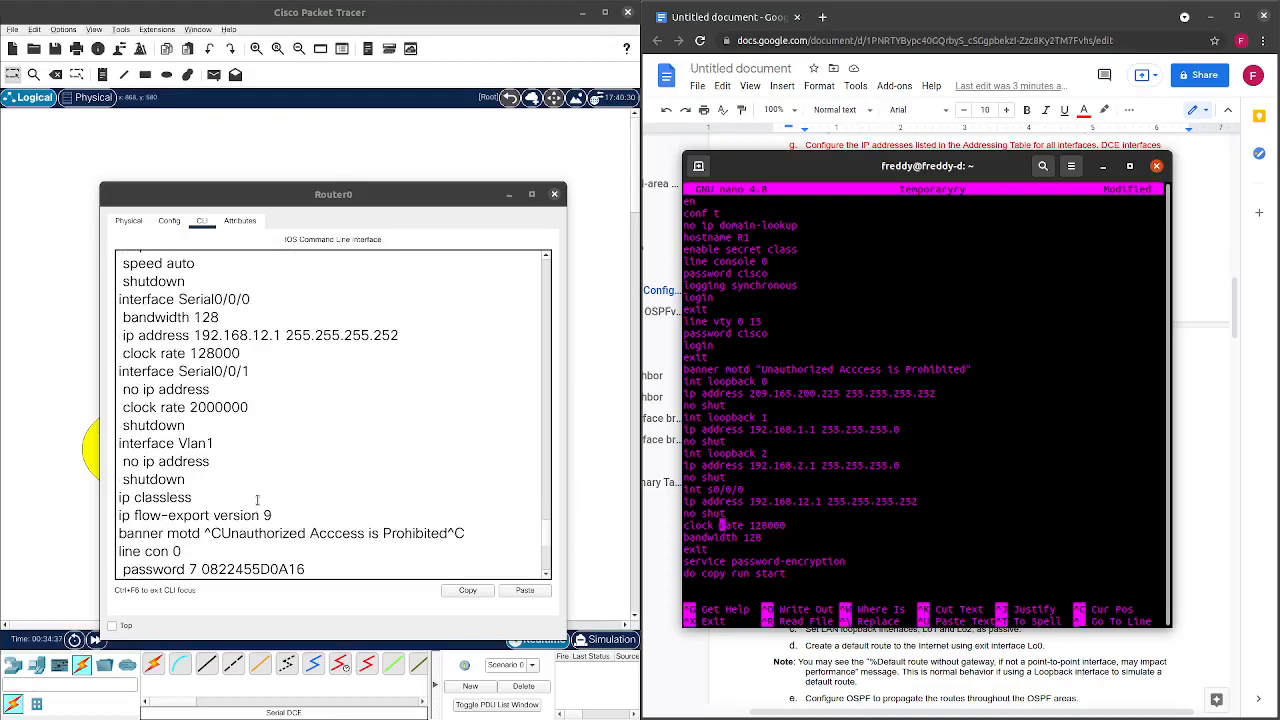
Enable Serial0/0/0 on R1 with no shut.
scroll(257, 501, "down", 5)
left_click(247, 570)
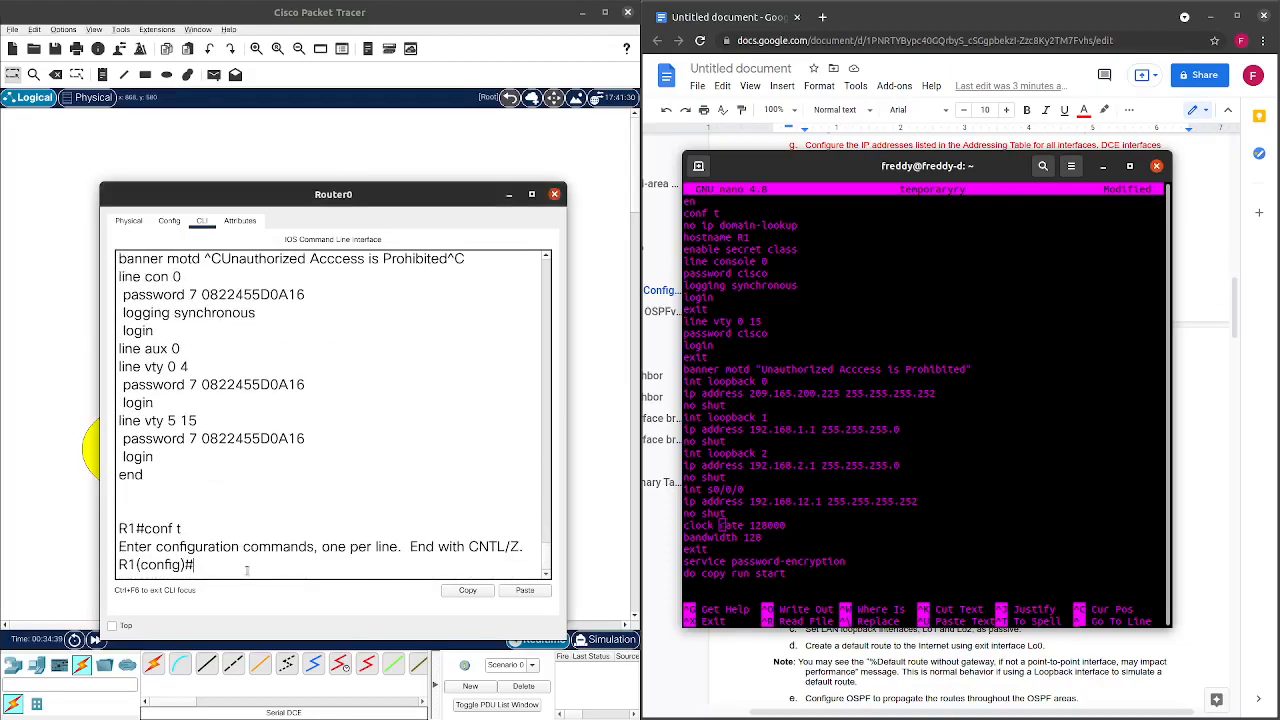
type("int s0")
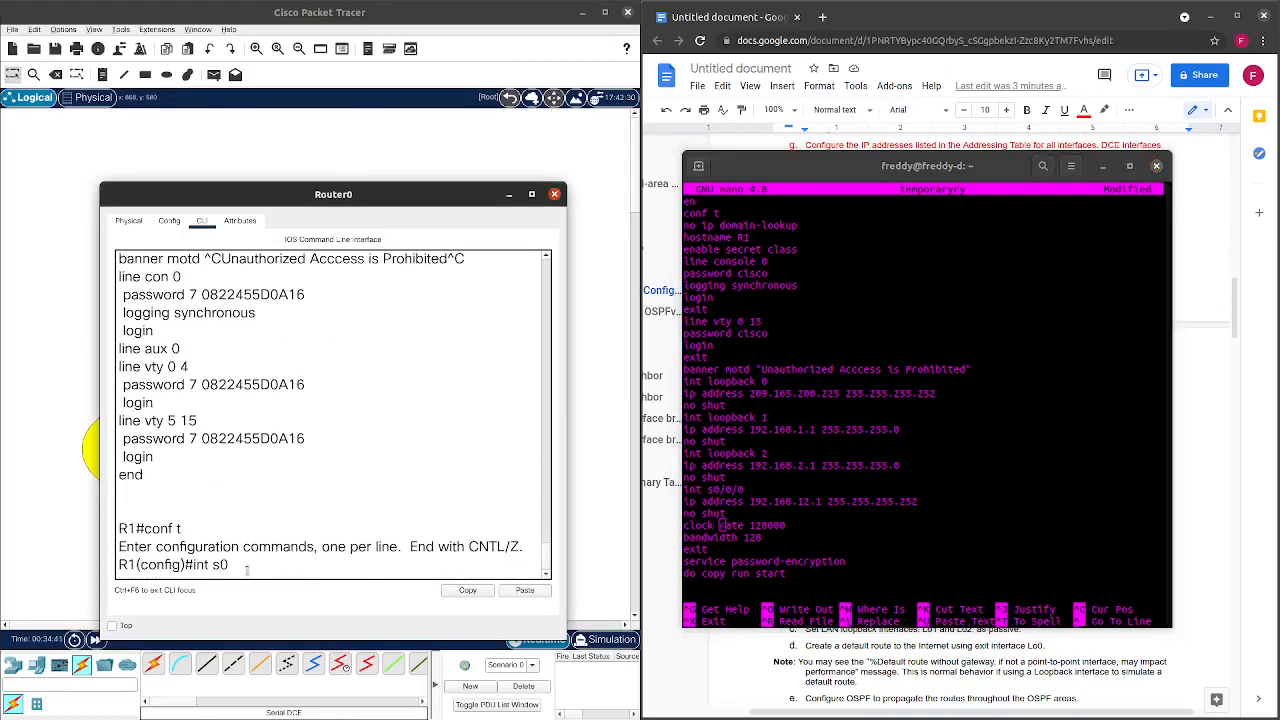
type("/0/0")
key("Return")
type("nfig-if)#n")
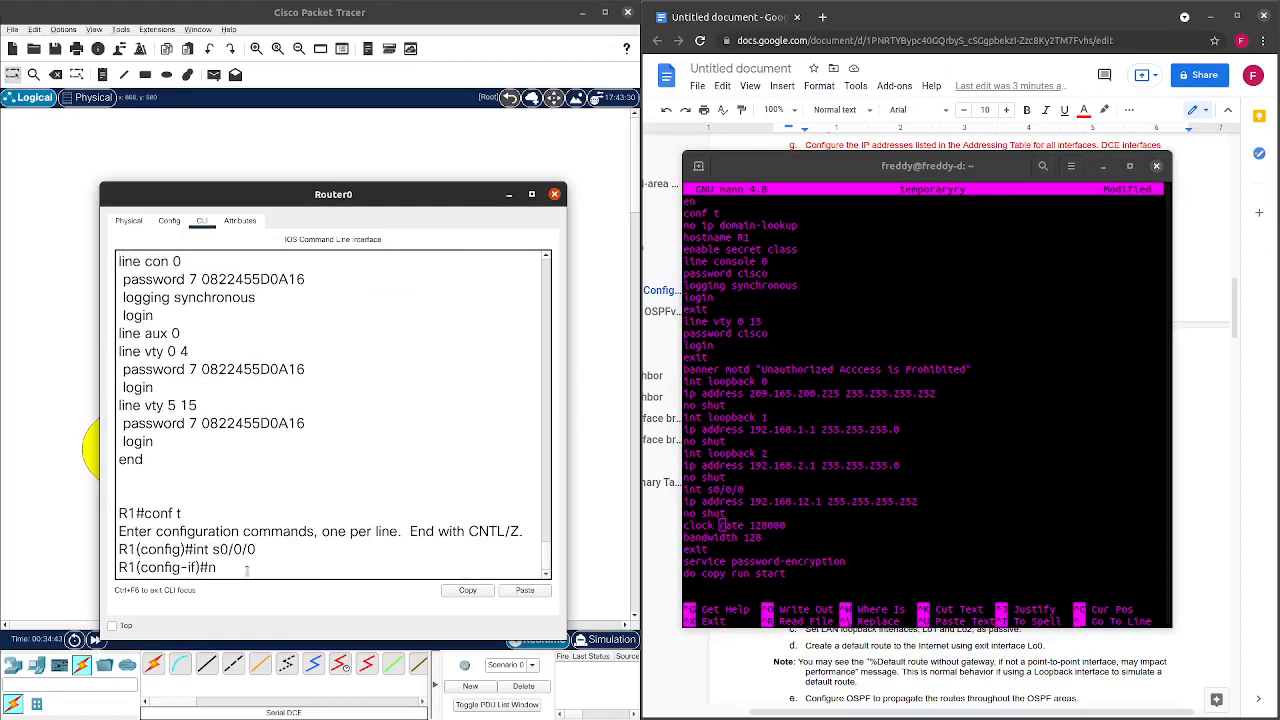
type("o shut")
key("Return")
key("Return")
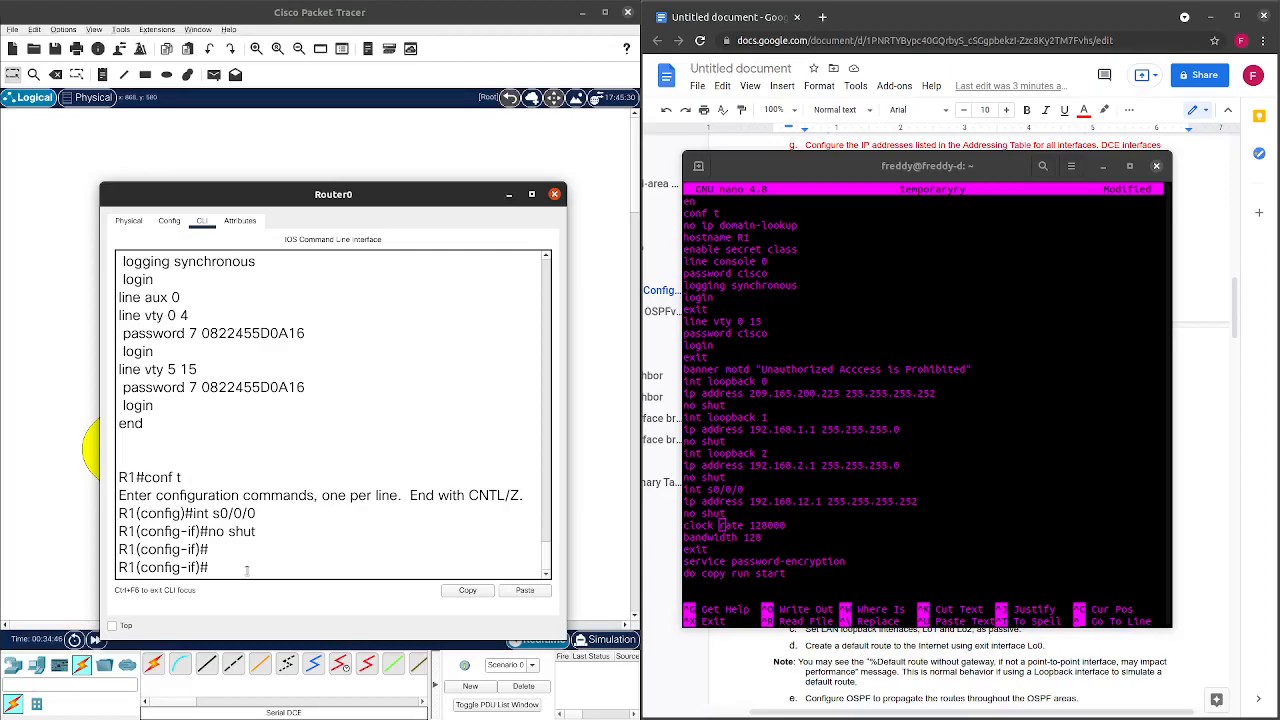
Exit the interface and run do show ip int bri, showing Serial0/0/0 down/down.
left_click_drag(394, 207, 934, 127)
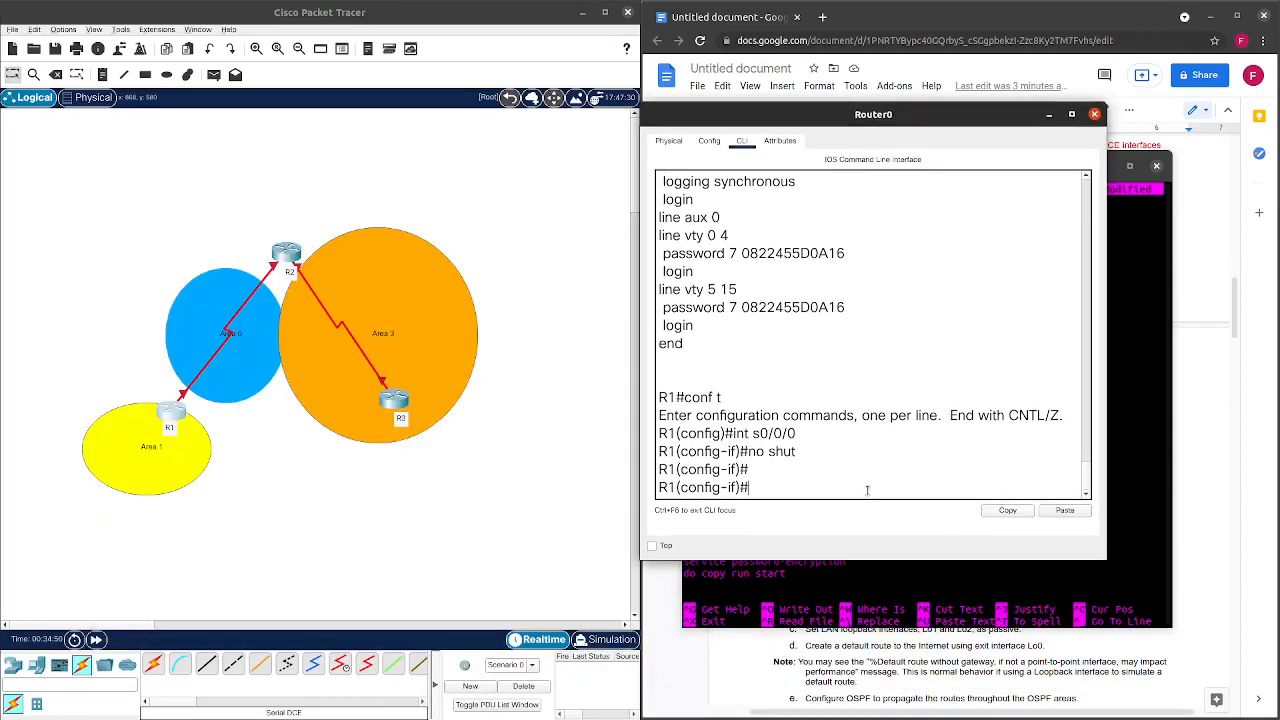
type("exit")
key("Return")
type("show")
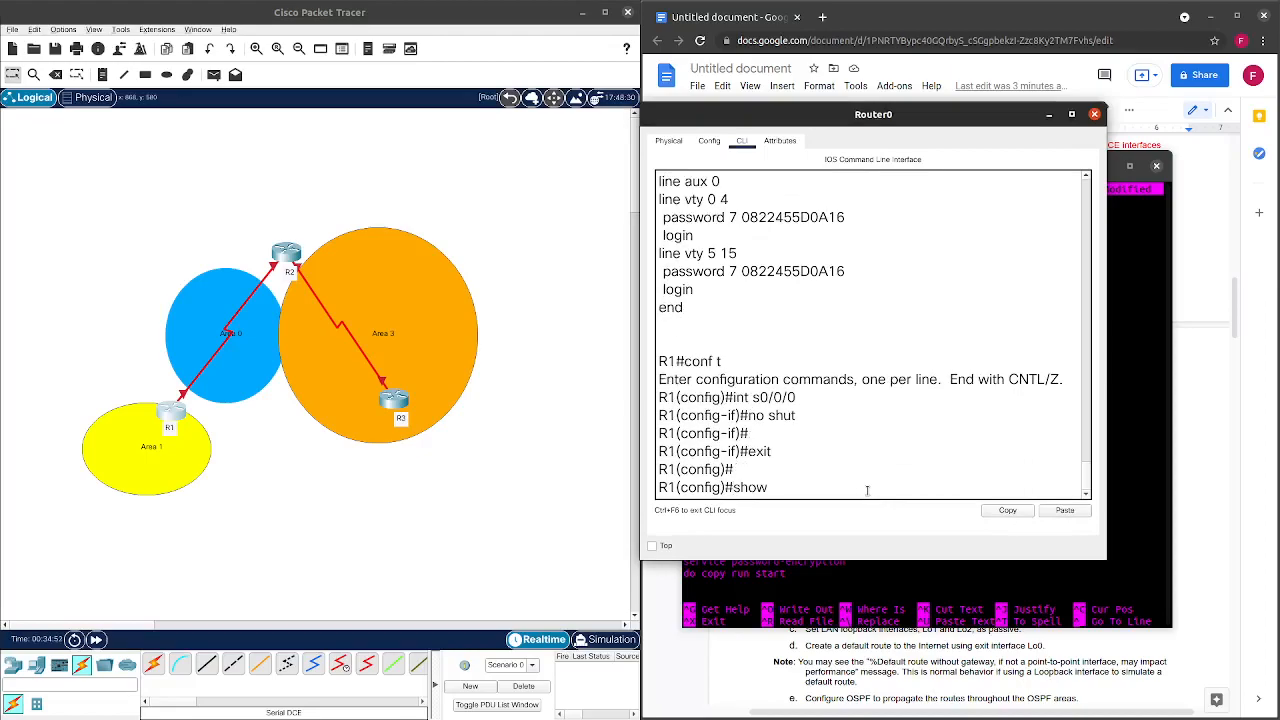
type(" ip int bri")
key("Return")
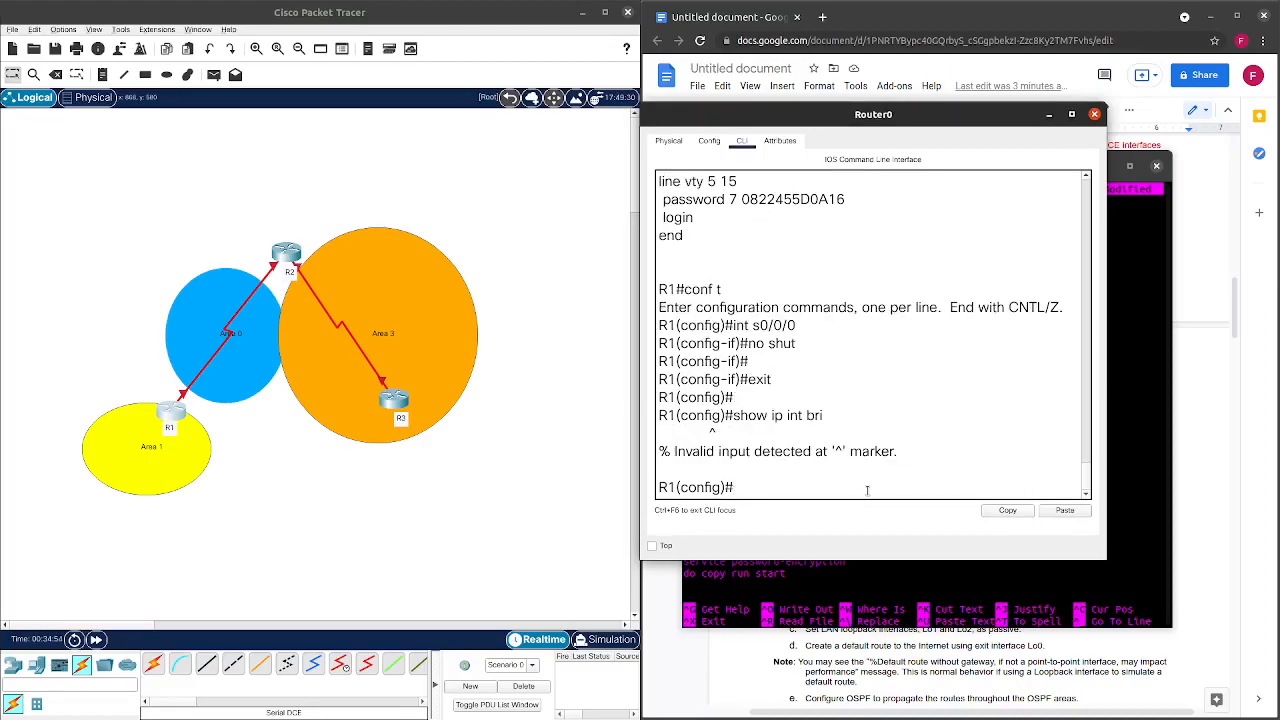
type("do show ip int")
type("b")
type("bri")
key("Return")
scroll(799, 362, "up", 2)
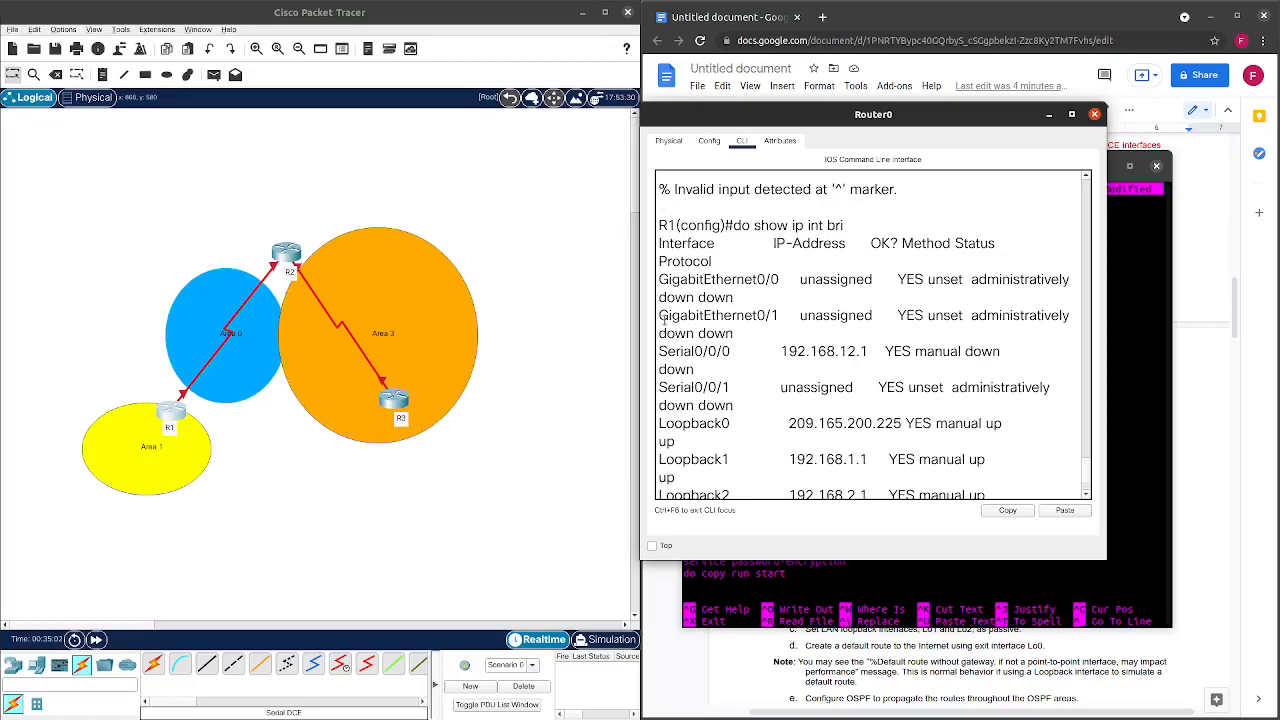
scroll(658, 318, "down", 2)
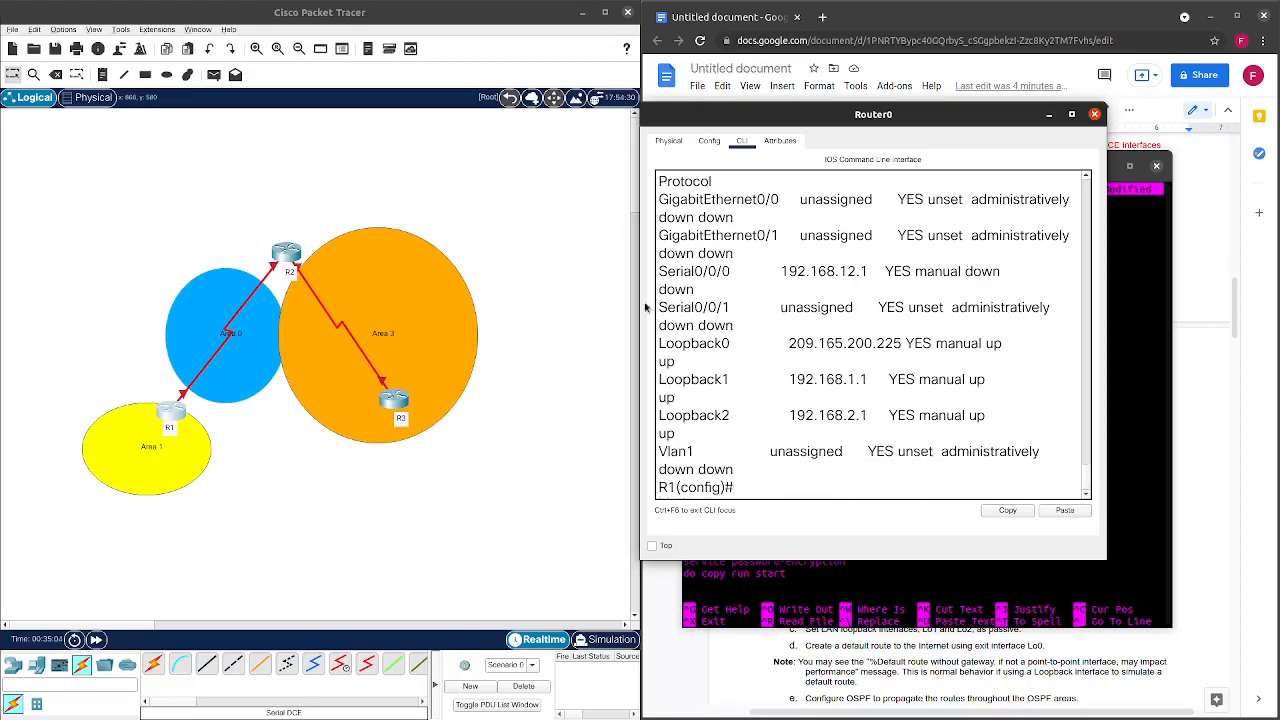
left_click_drag(641, 297, 517, 297)
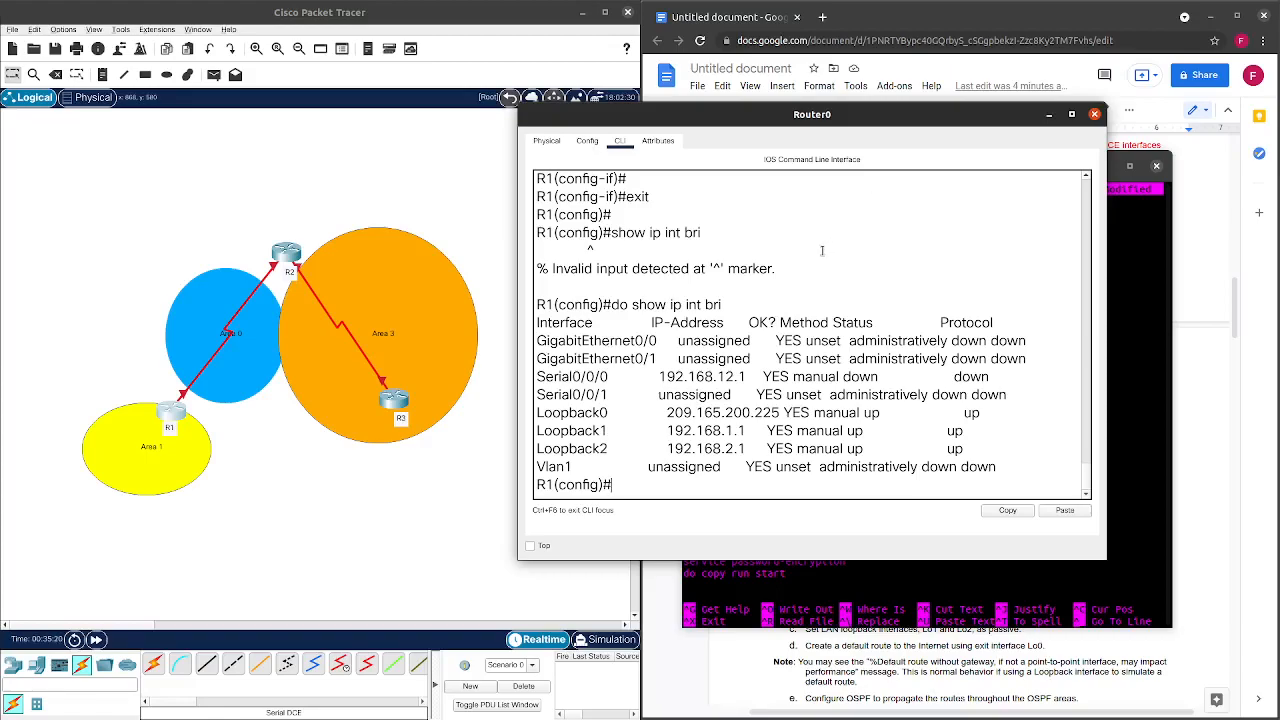
Re-enter the Serial0/0/0 interface configuration.
left_click_drag(829, 118, 813, 153)
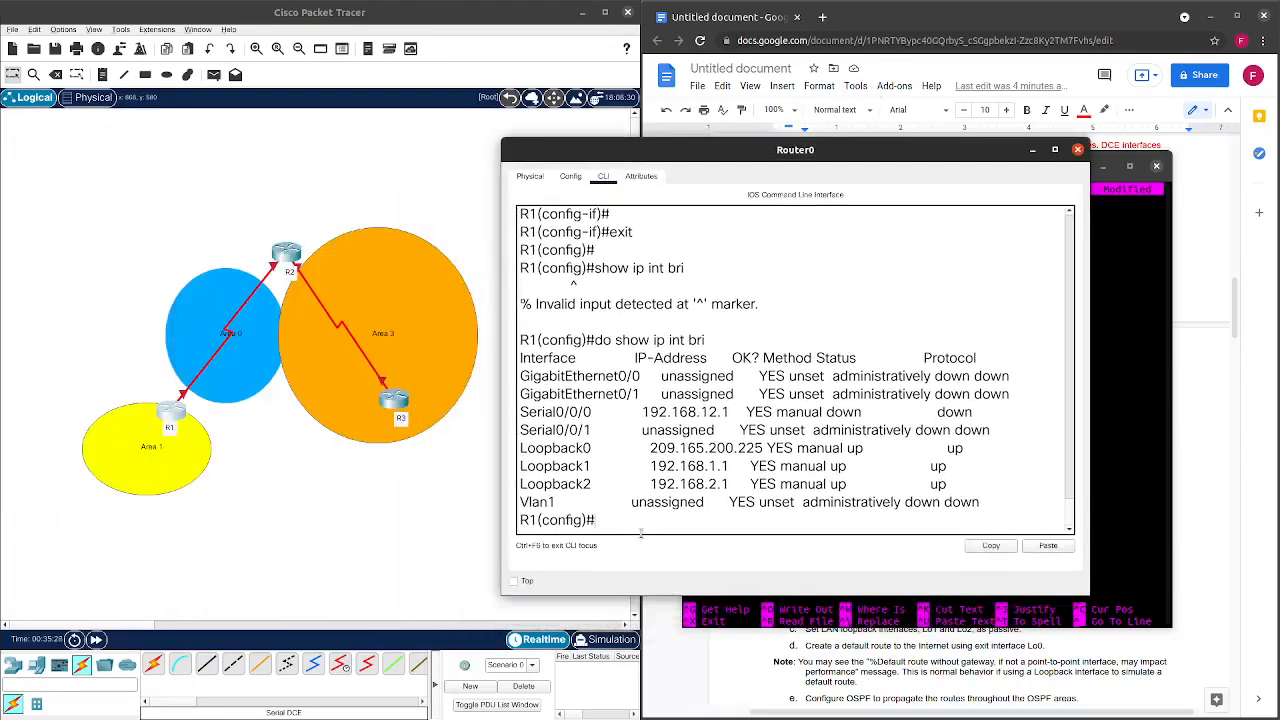
type("nt s0/0/0")
key("Return")
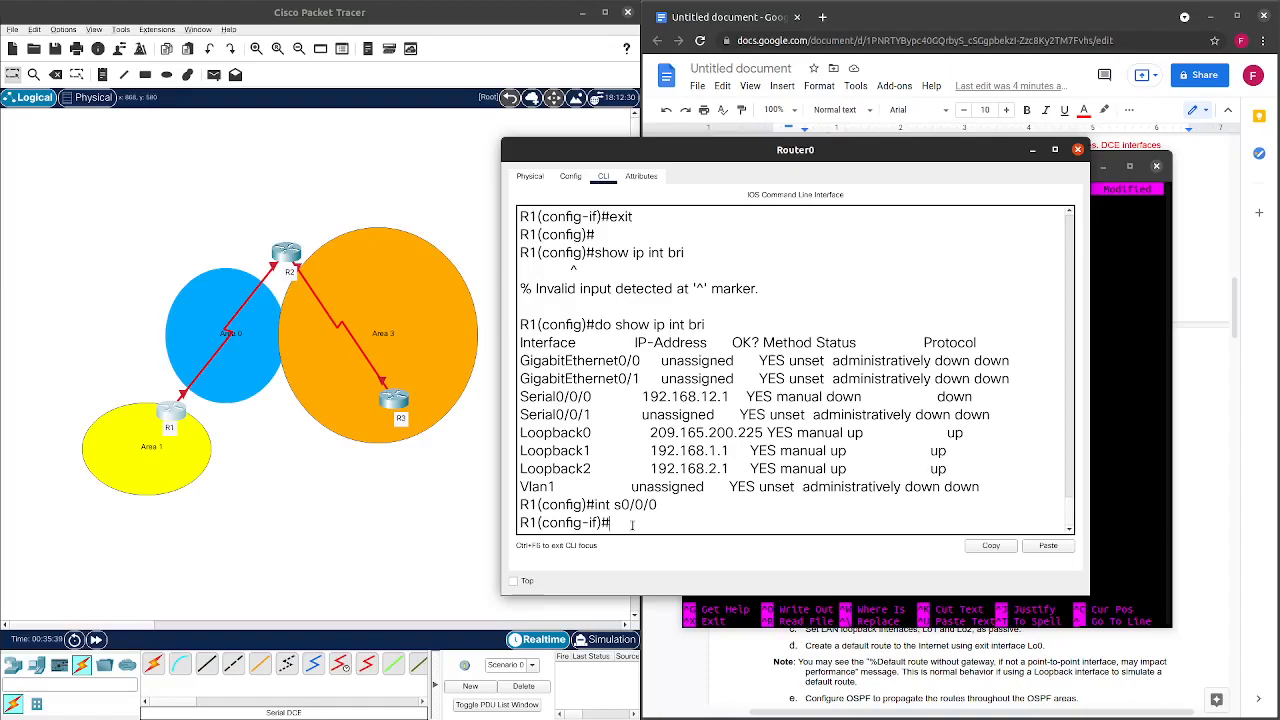
Remove clock rate 128000 and bandwidth 128 from Serial0/0/0.
type("no clo")
key("Tab")
type("rate 1")
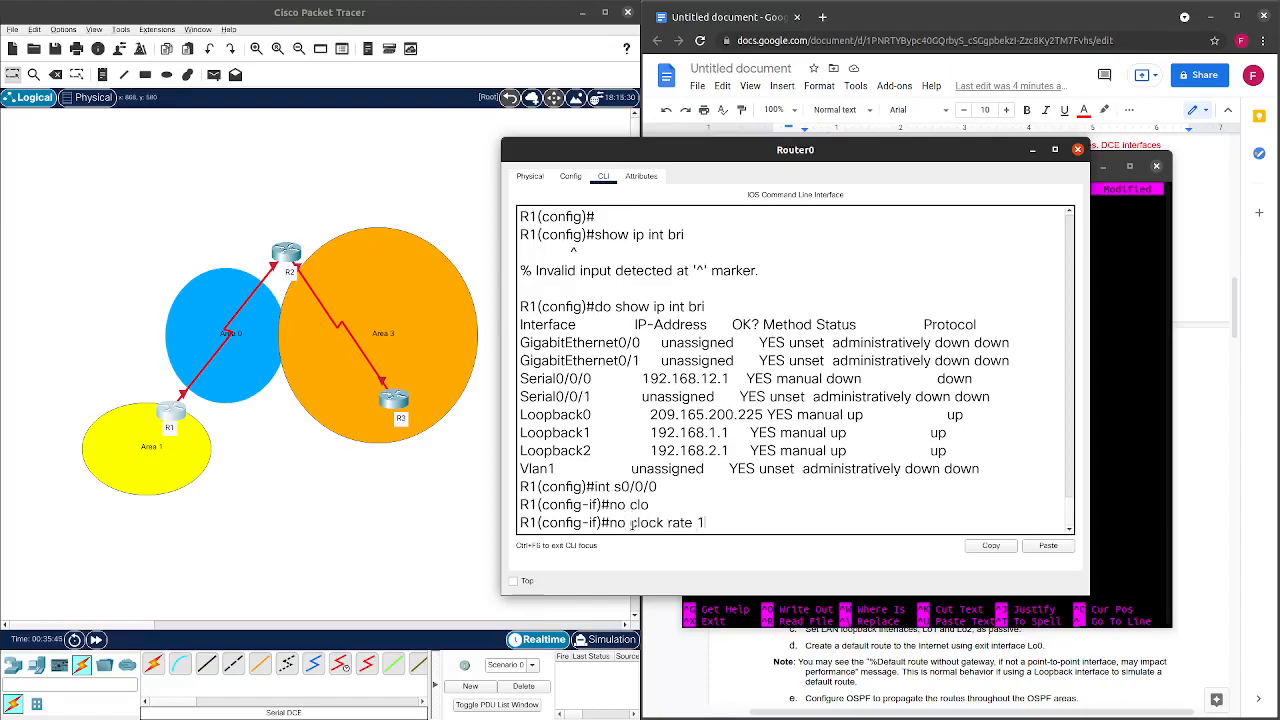
type("28000")
key("Return")
type("no ")
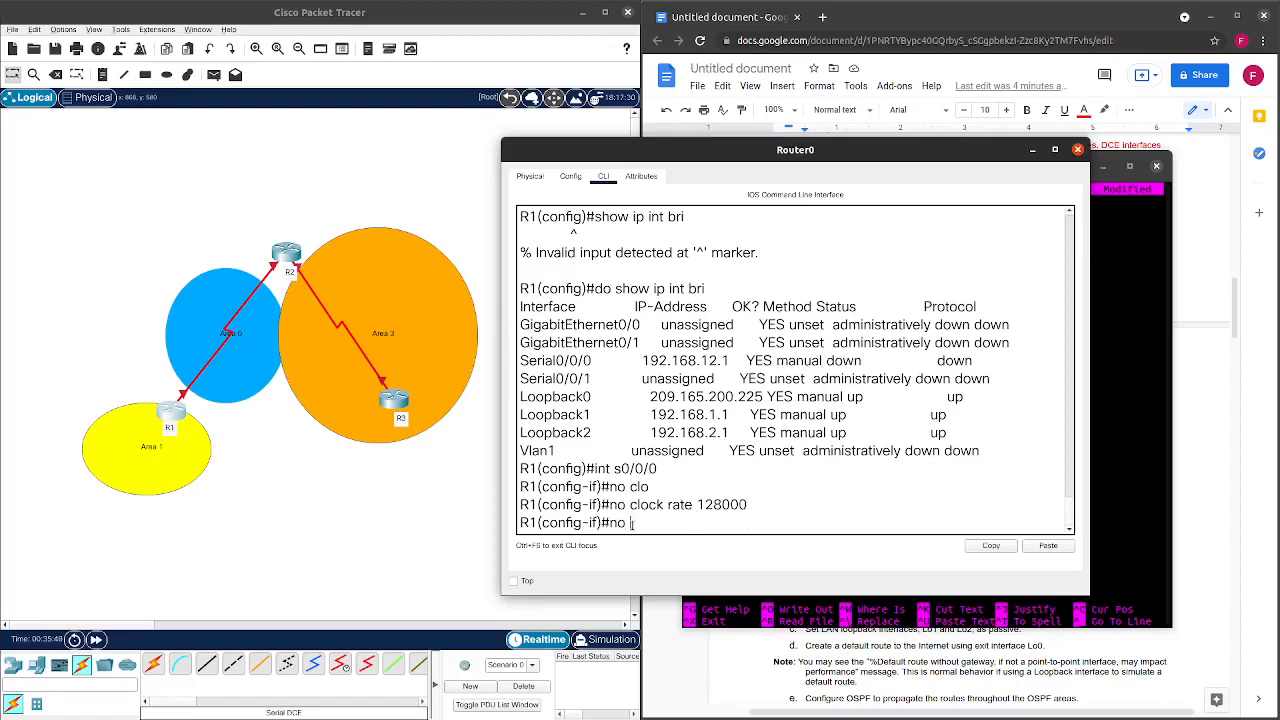
type("band")
key("Tab")
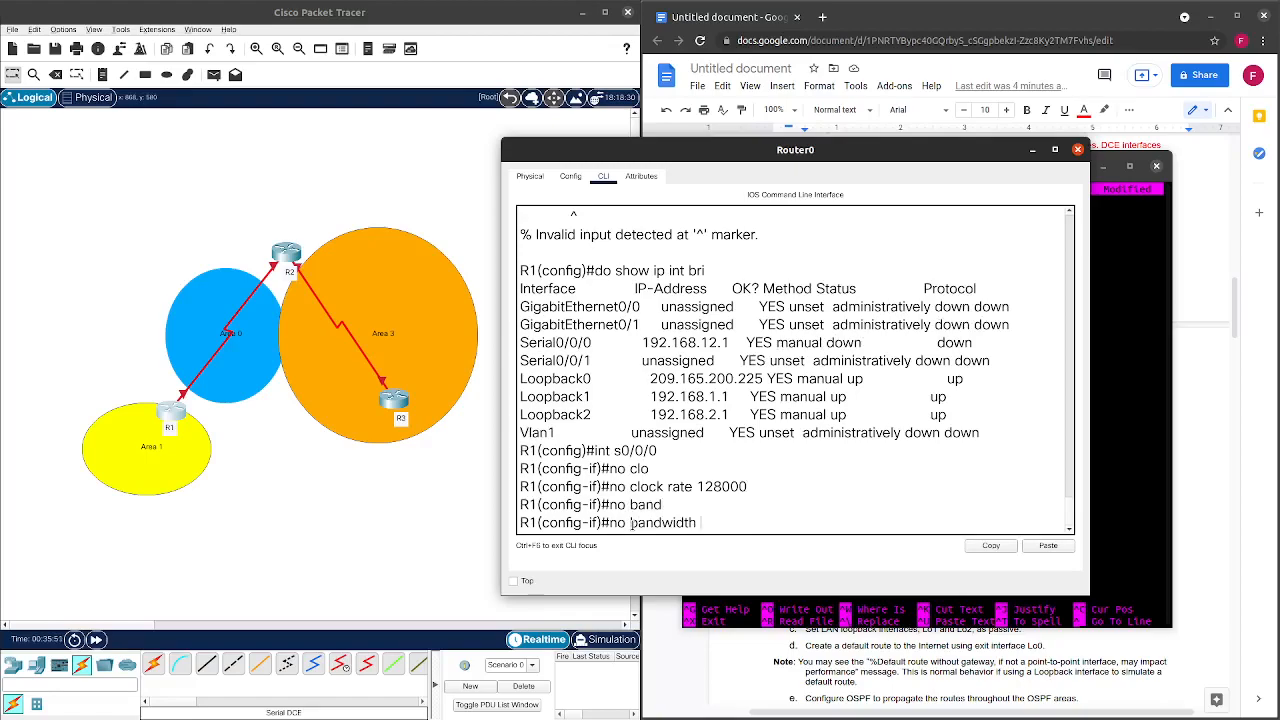
type("128")
key("Return")
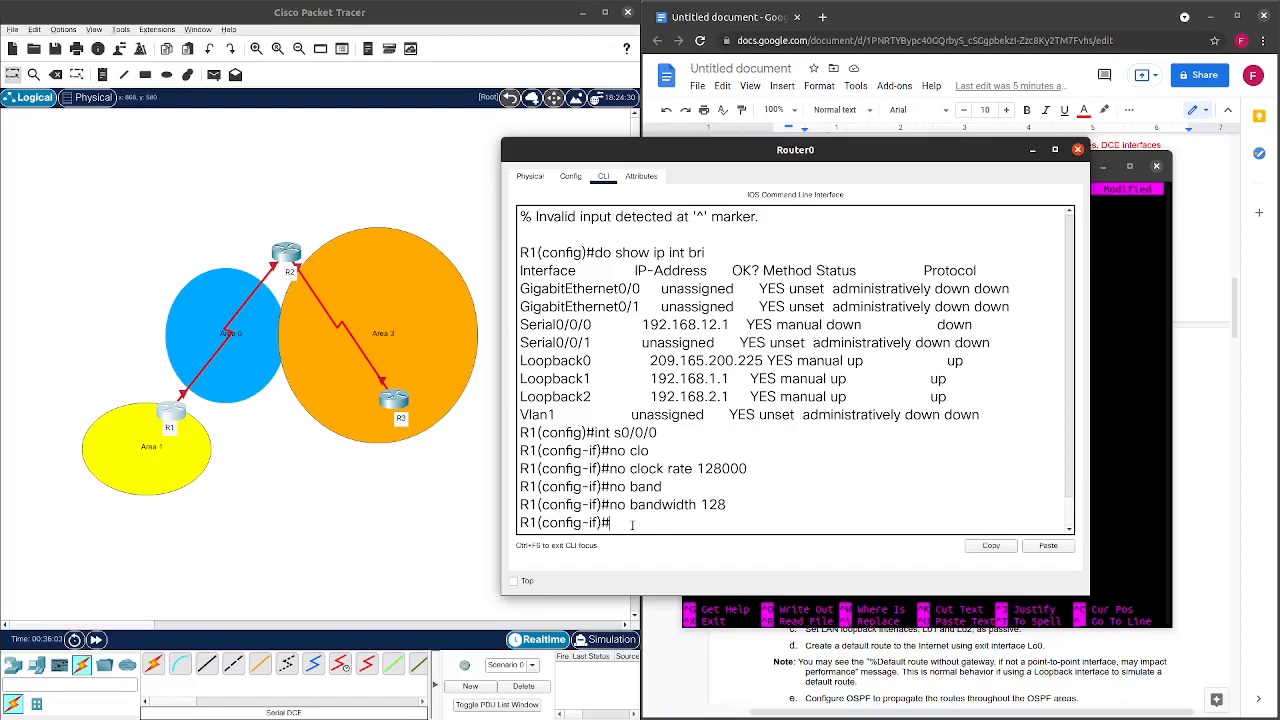
Reapply clock rate 128000 and bandwidth 128 by recalling the commands without 'no'.
key("Up")
key("Up")
key("Up")
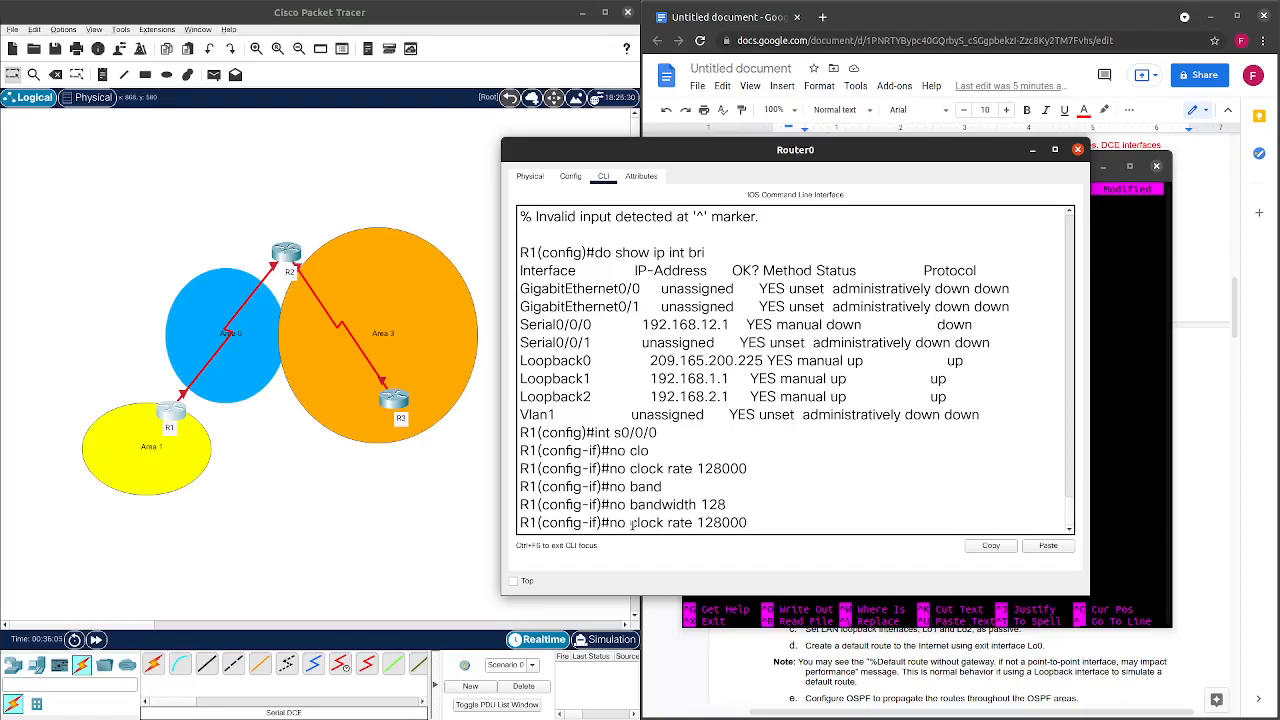
key("ctrl+a")
key("Delete")
key("Delete")
key("Delete")
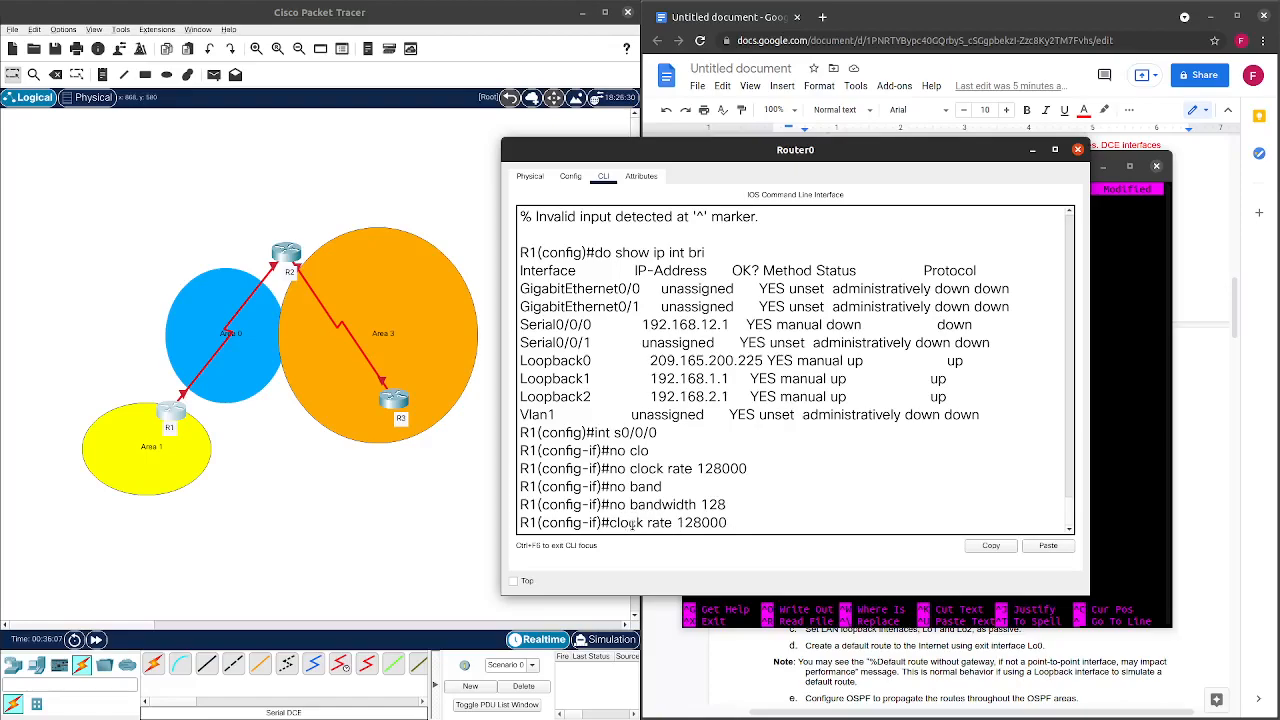
key("Return")
key("Up")
key("Up")
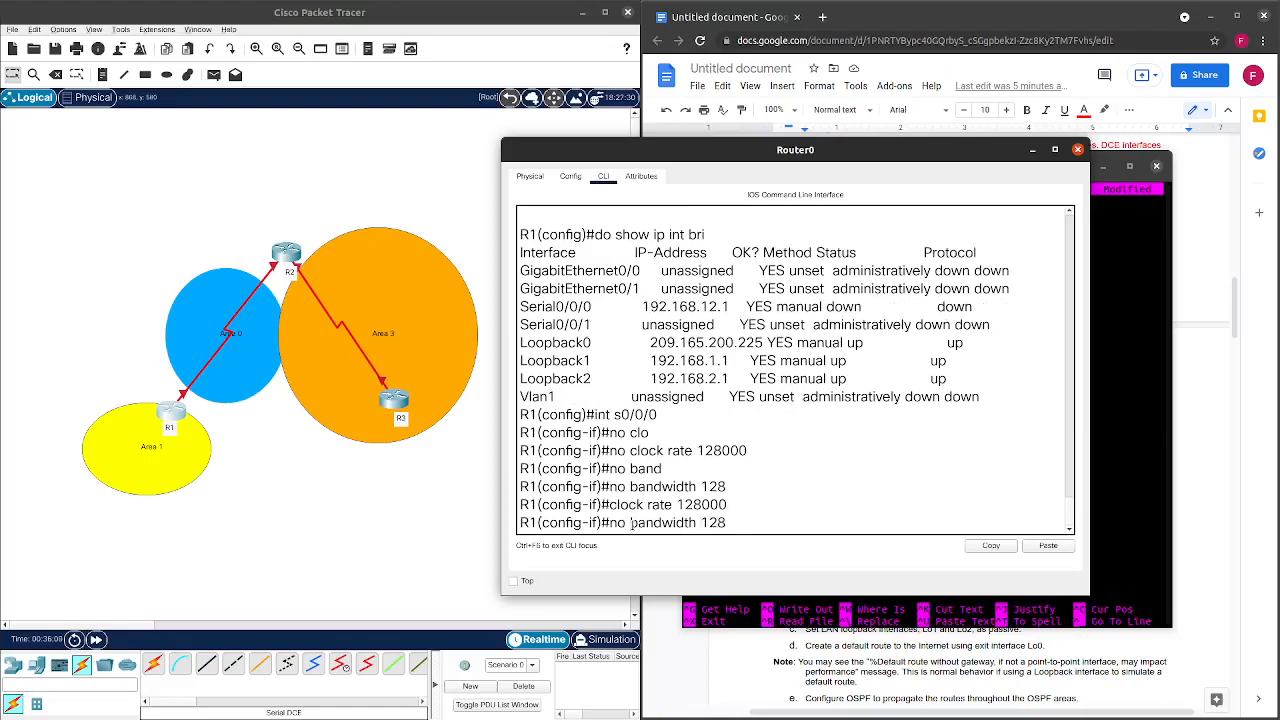
key("ctrl+a")
key("Delete")
key("Delete")
key("Delete")
key("Return")
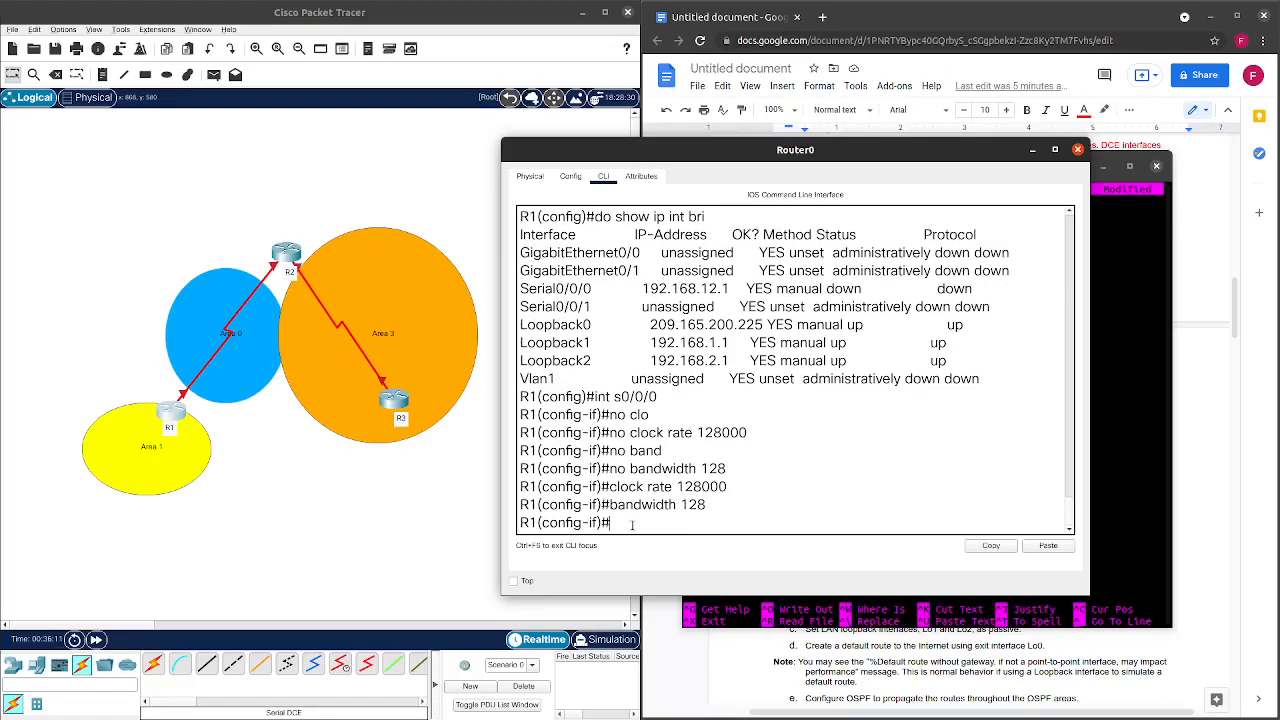
Close R1's window, check R2's available ports, and start a console session in R2's CLI.
left_click(1078, 149)
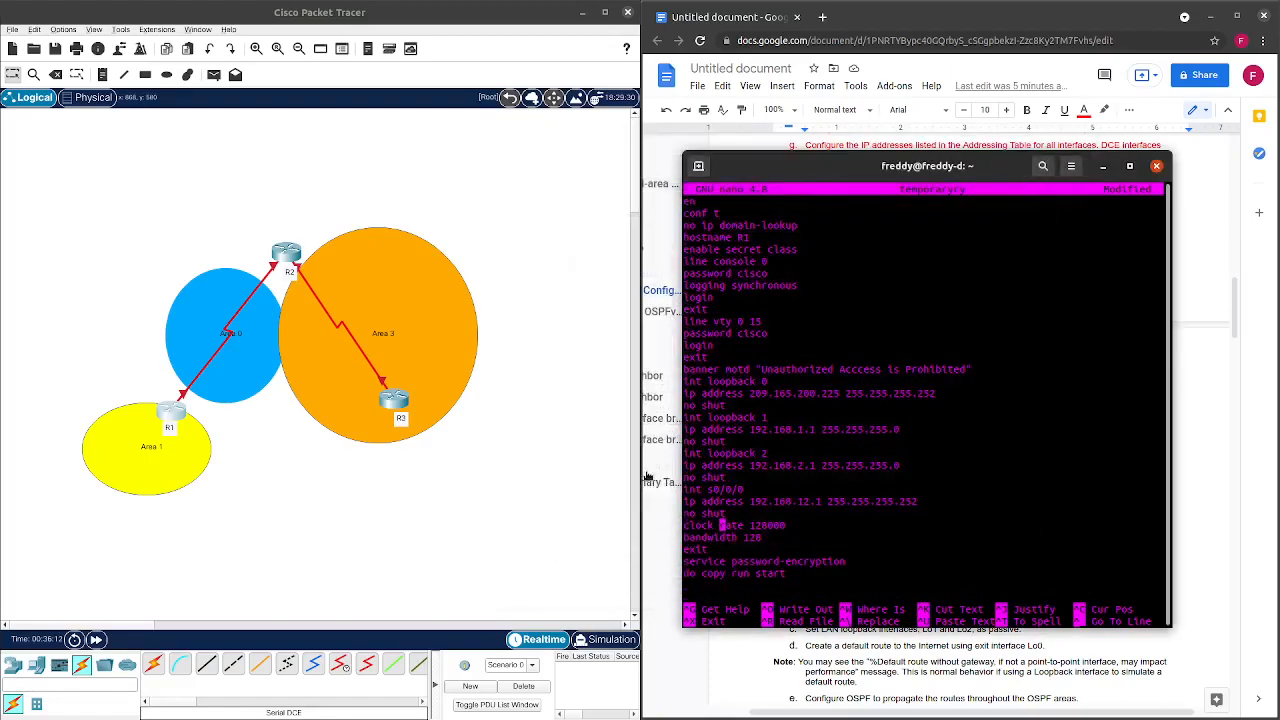
left_click(293, 255)
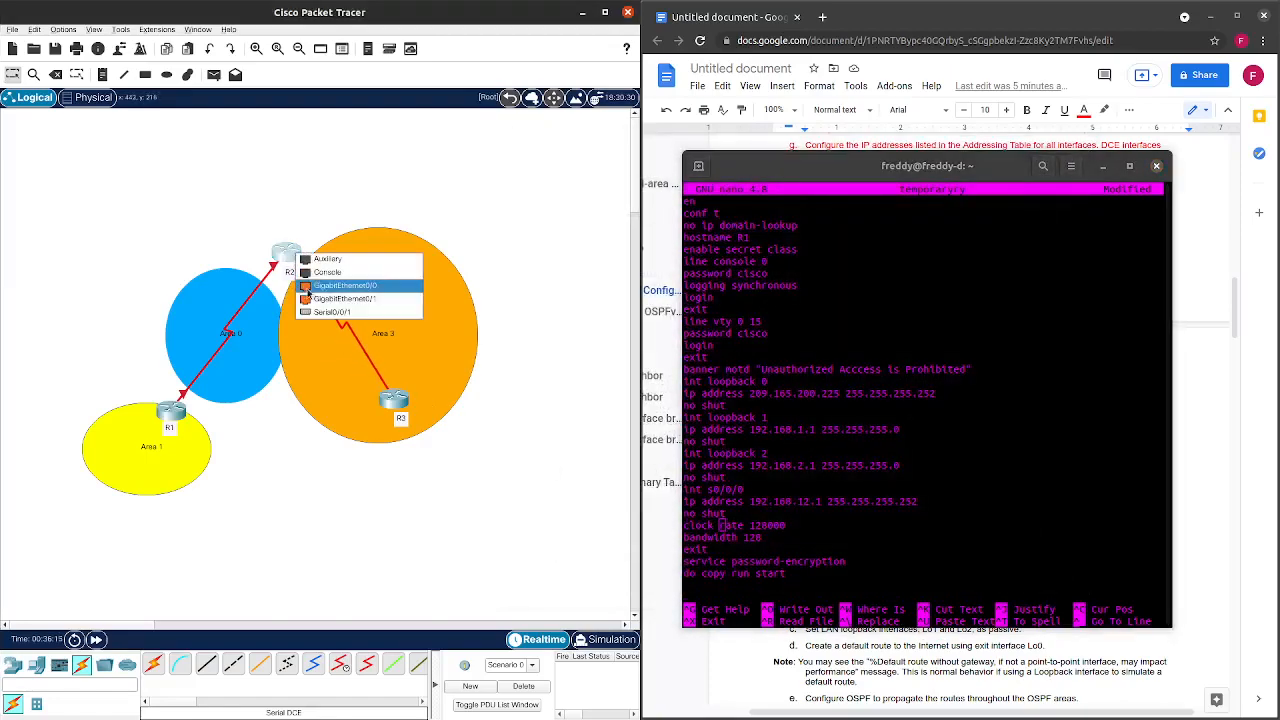
left_click(324, 300)
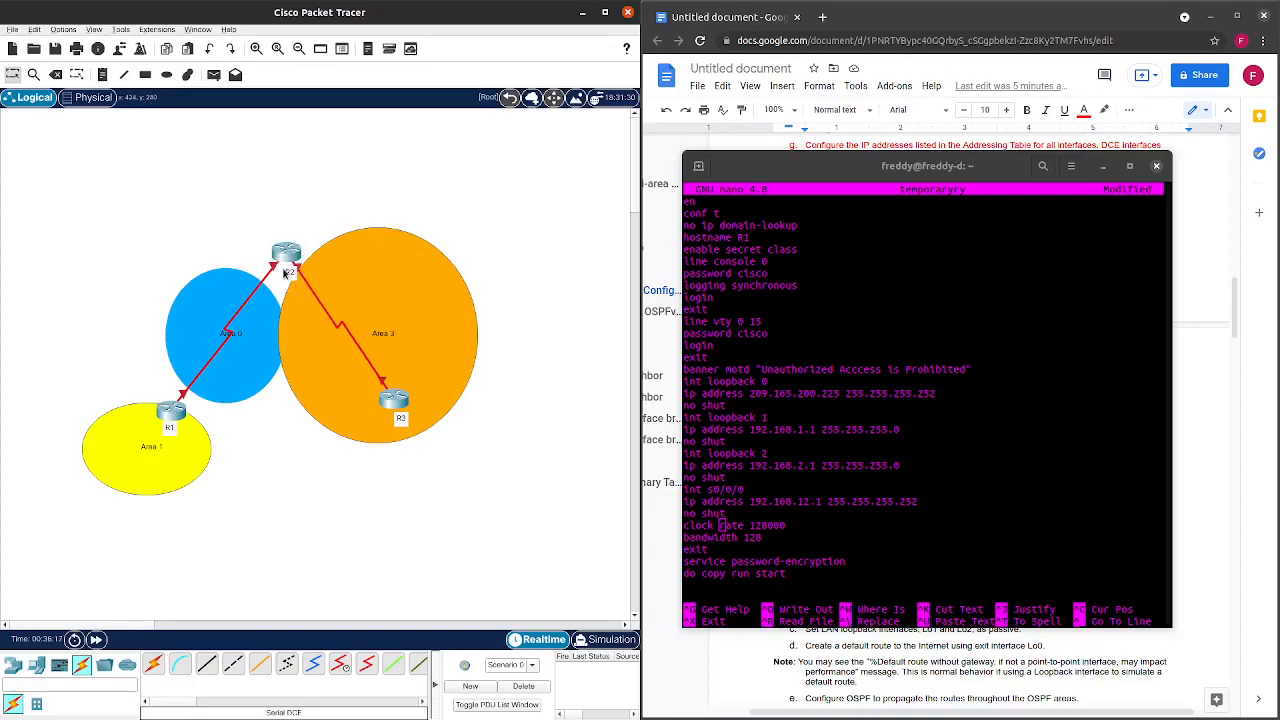
left_click(286, 253)
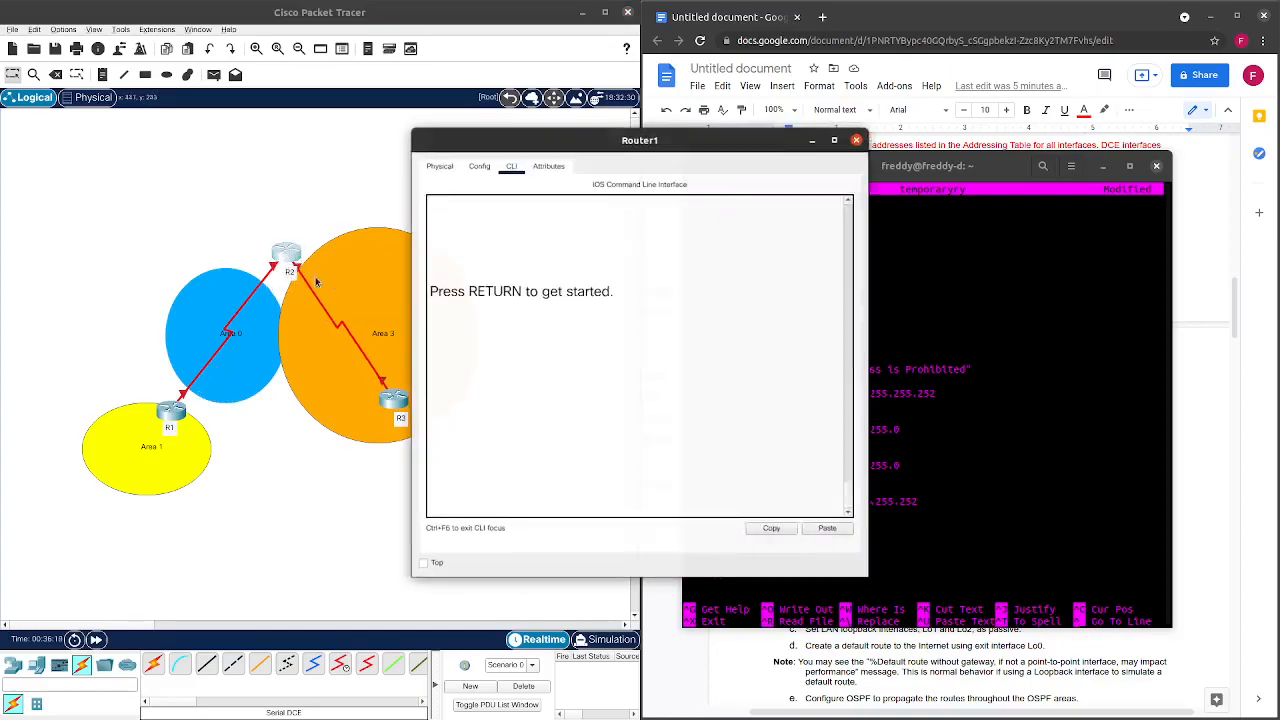
left_click(515, 339)
key("Return")
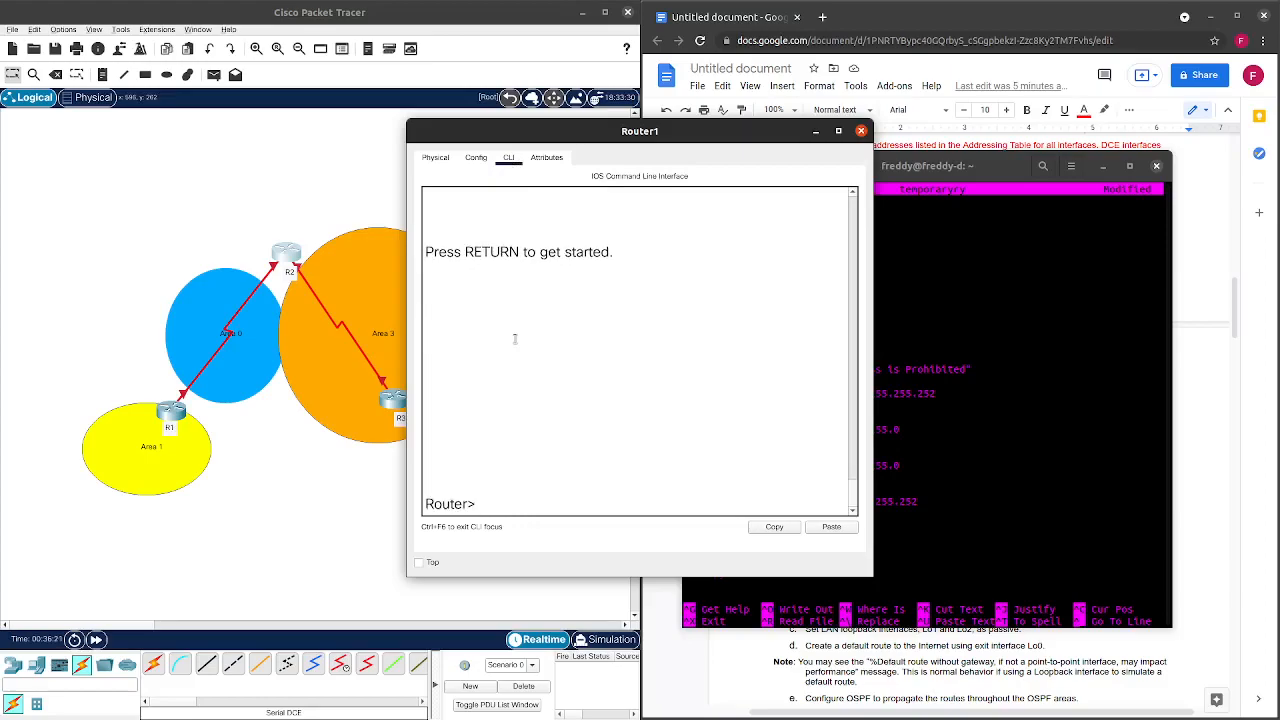
On R2, enter global configuration and enable Serial0/0/0 with 'no shut'.
type("en")
key("Return")
type("cprinf")
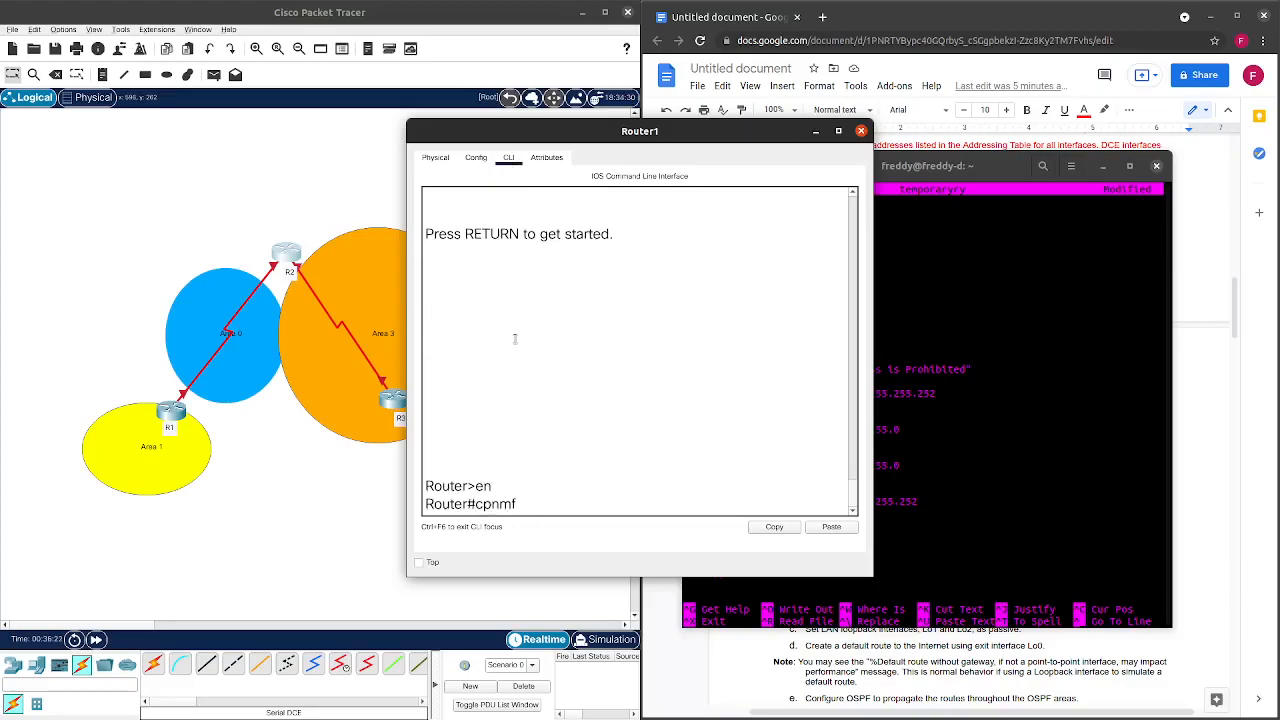
key("BackSpace")
key("BackSpace")
key("BackSpace")
type("nf t")
key("Return")
type("int")
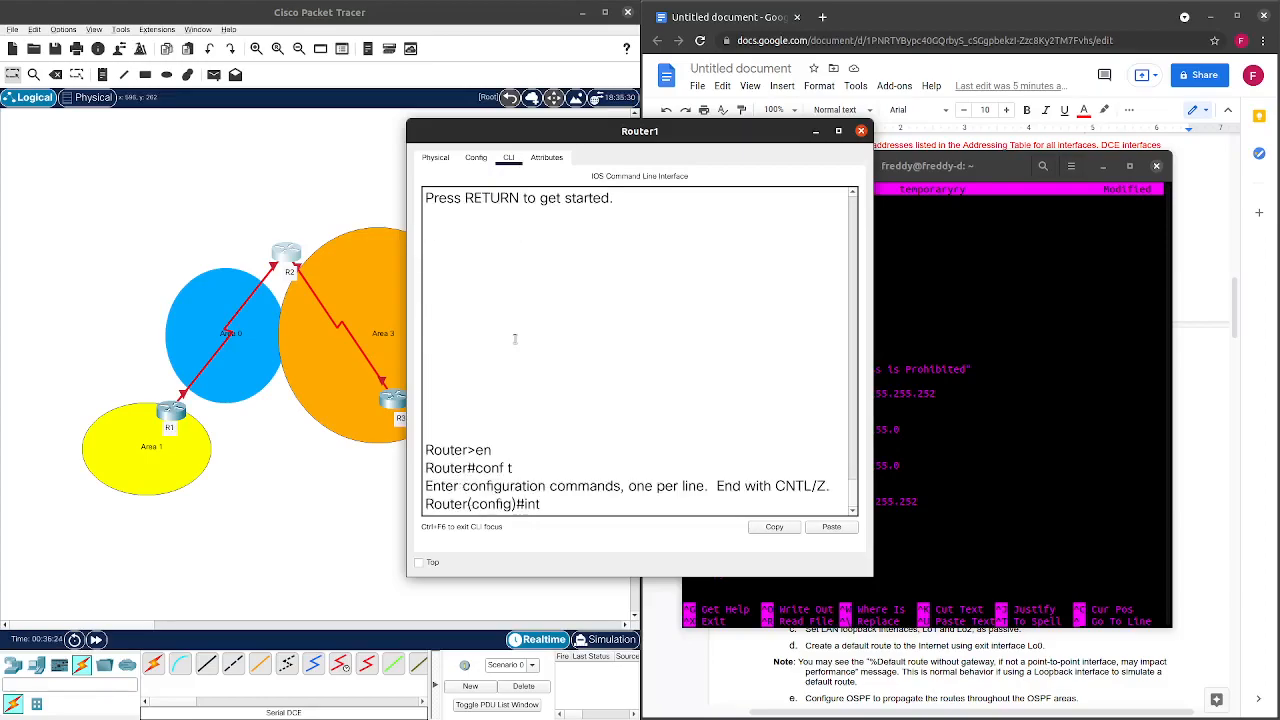
type(" s0/0/0")
key("Return")
type("no shut")
key("Return")
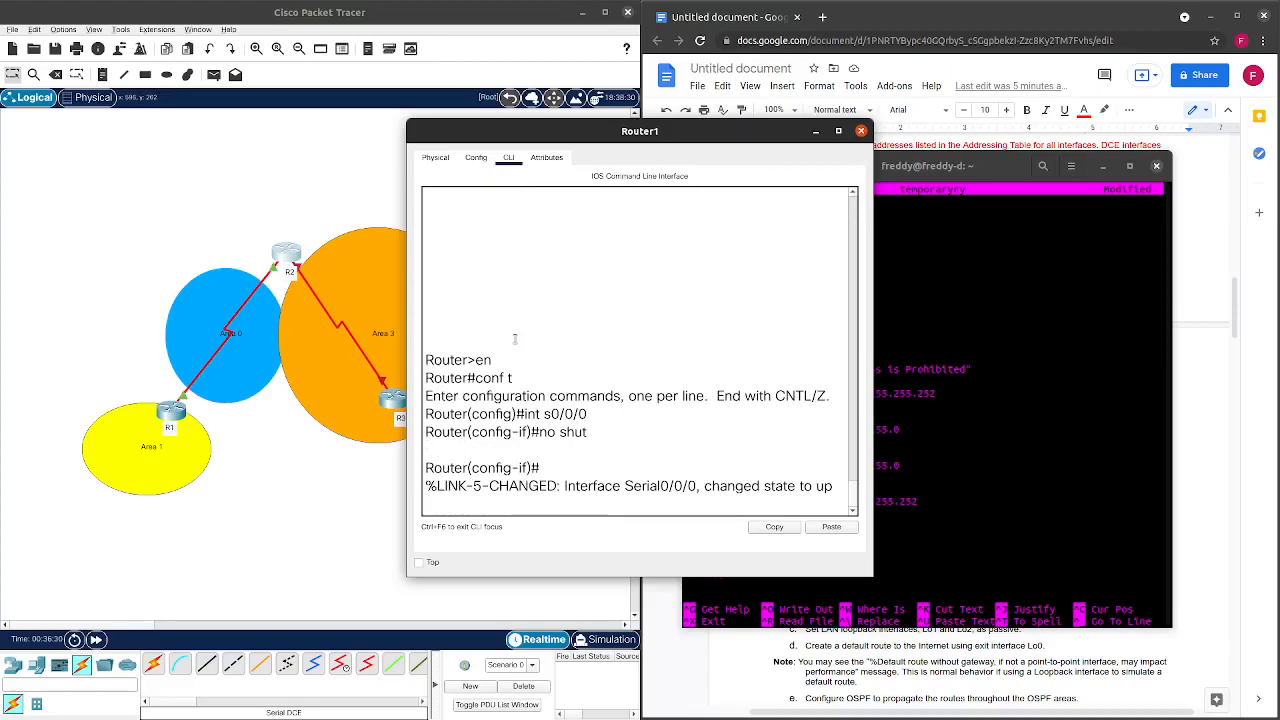
Shut R2's Serial0/0/0 back down, exit the console, and close R2's window.
key("Return")
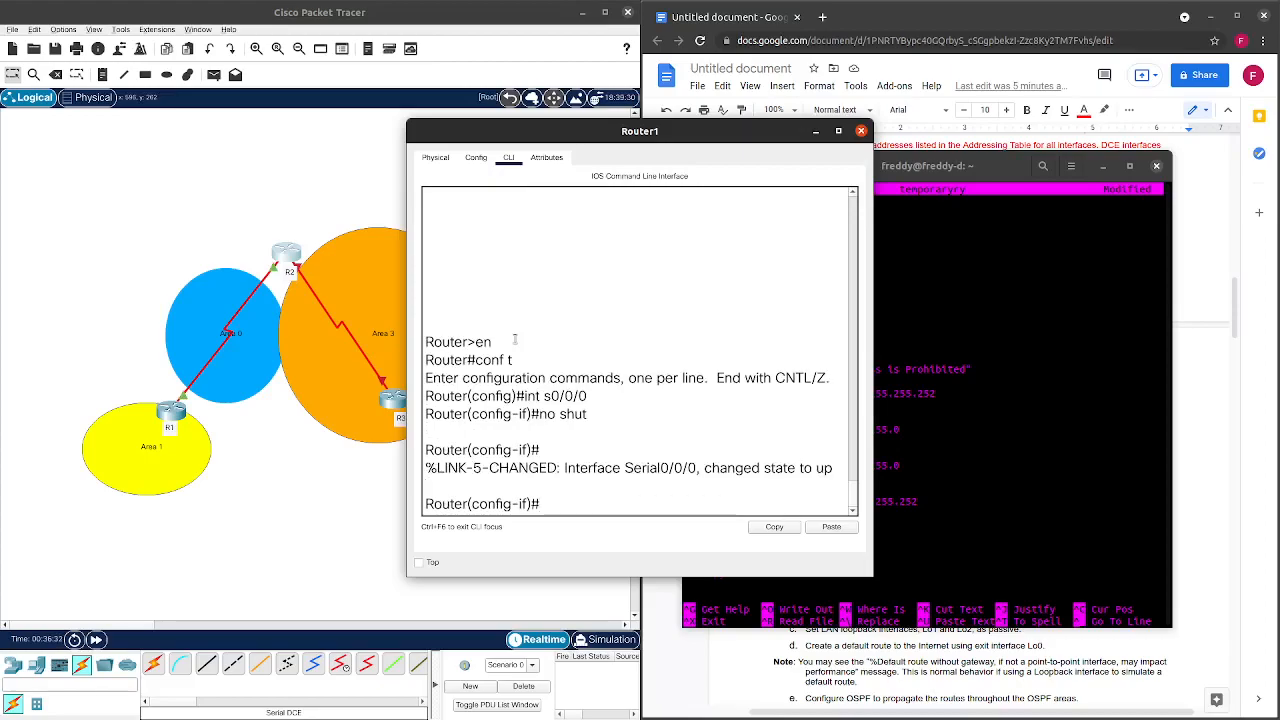
type("shut")
key("Return")
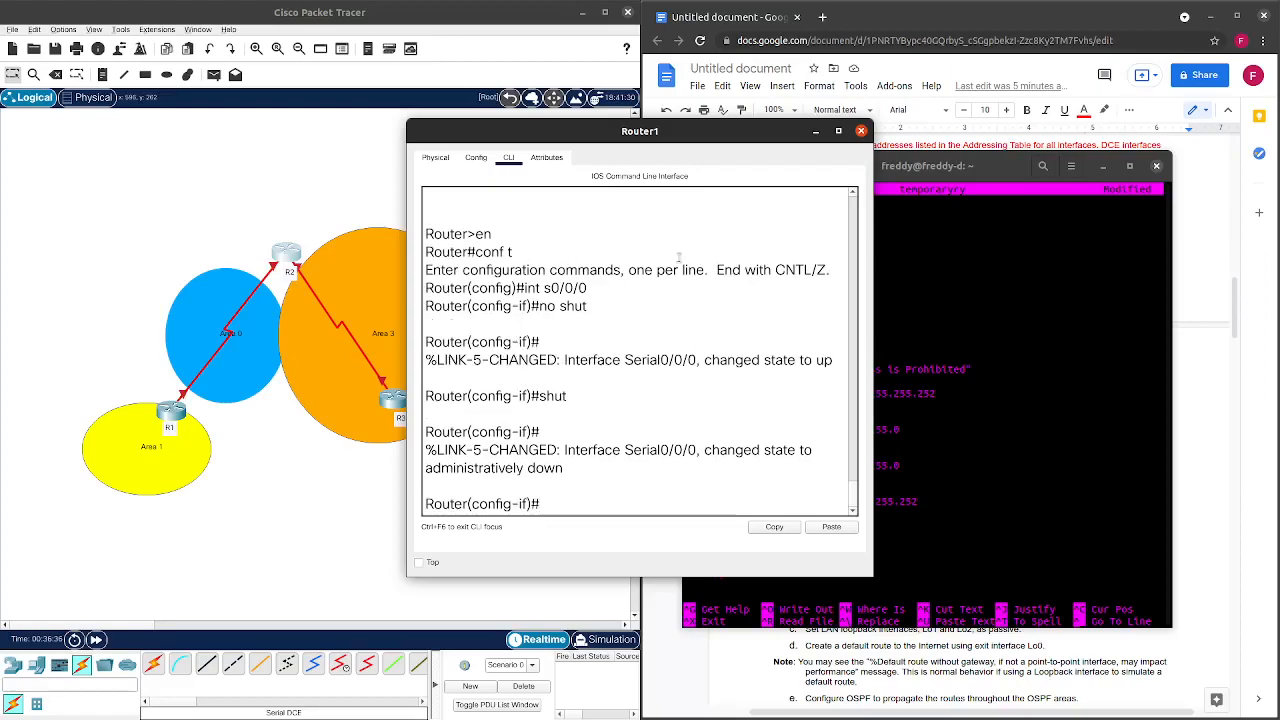
key("ctrl+z")
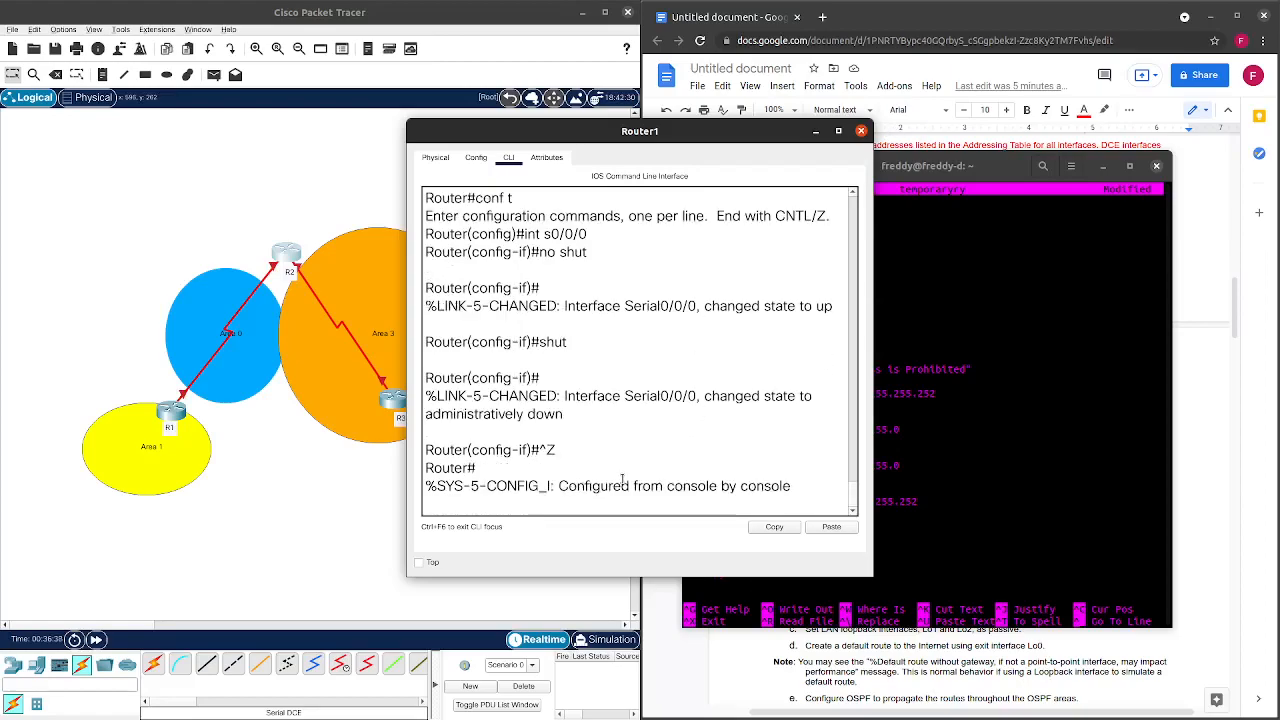
type("exit")
key("Return")
key("Return")
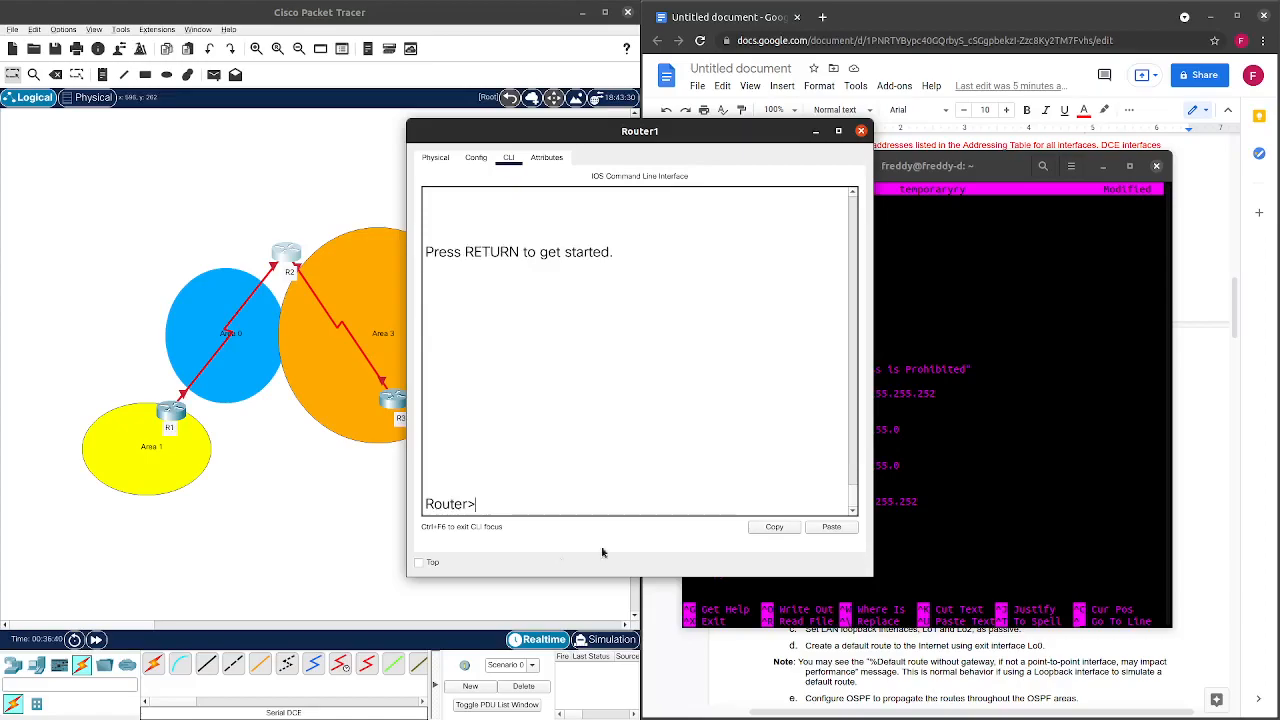
left_click(861, 131)
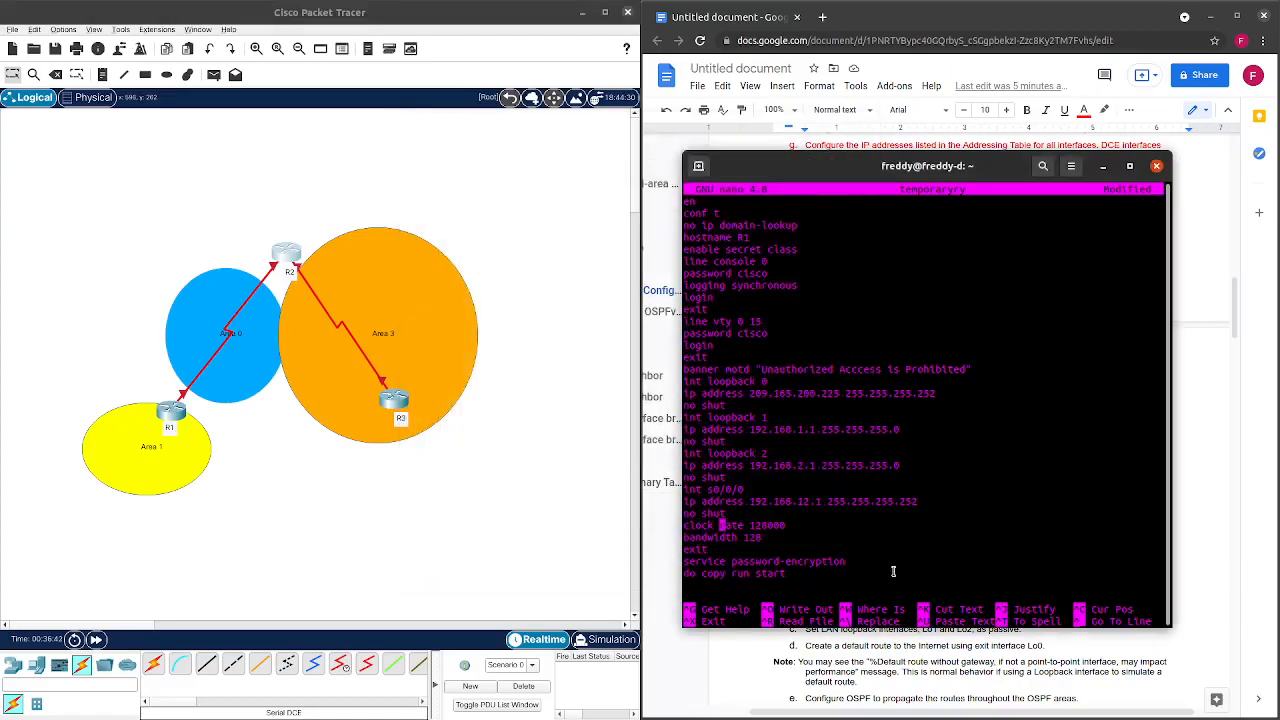
On R1, leave interface mode and page through 'do show run | ex !' output.
left_click(172, 412)
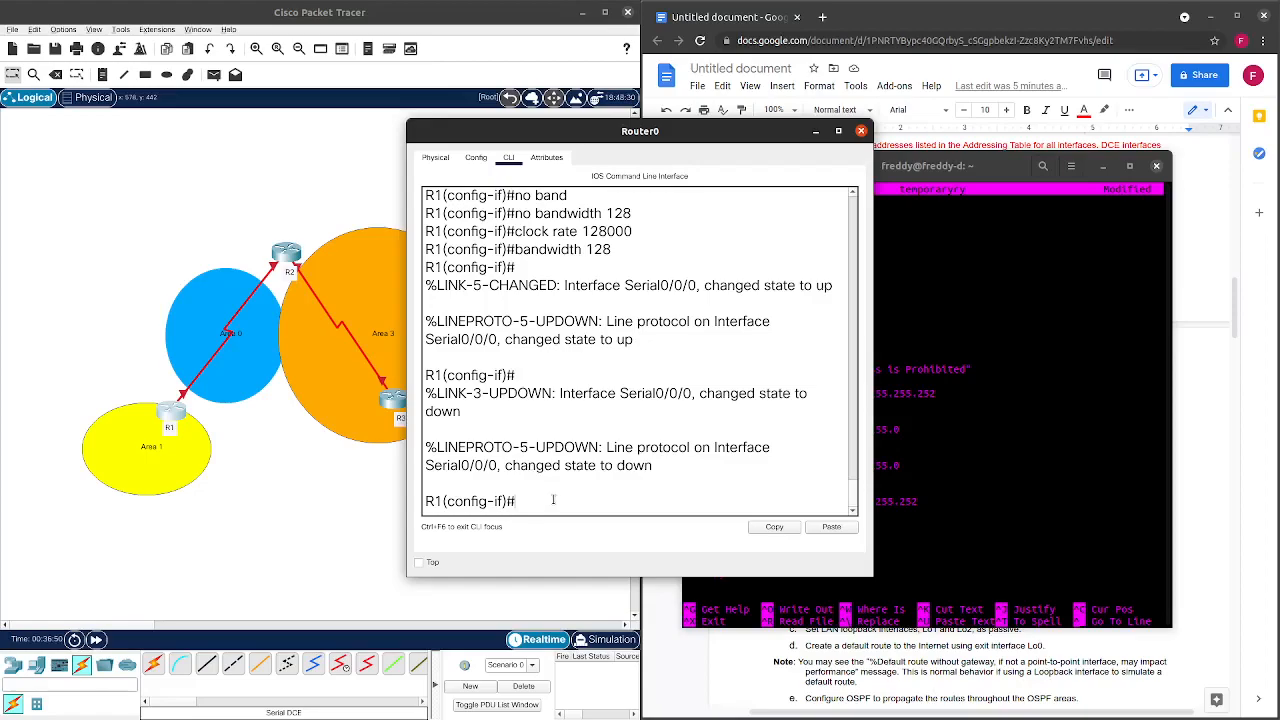
type("exit")
key("Return")
key("Return")
type("do show")
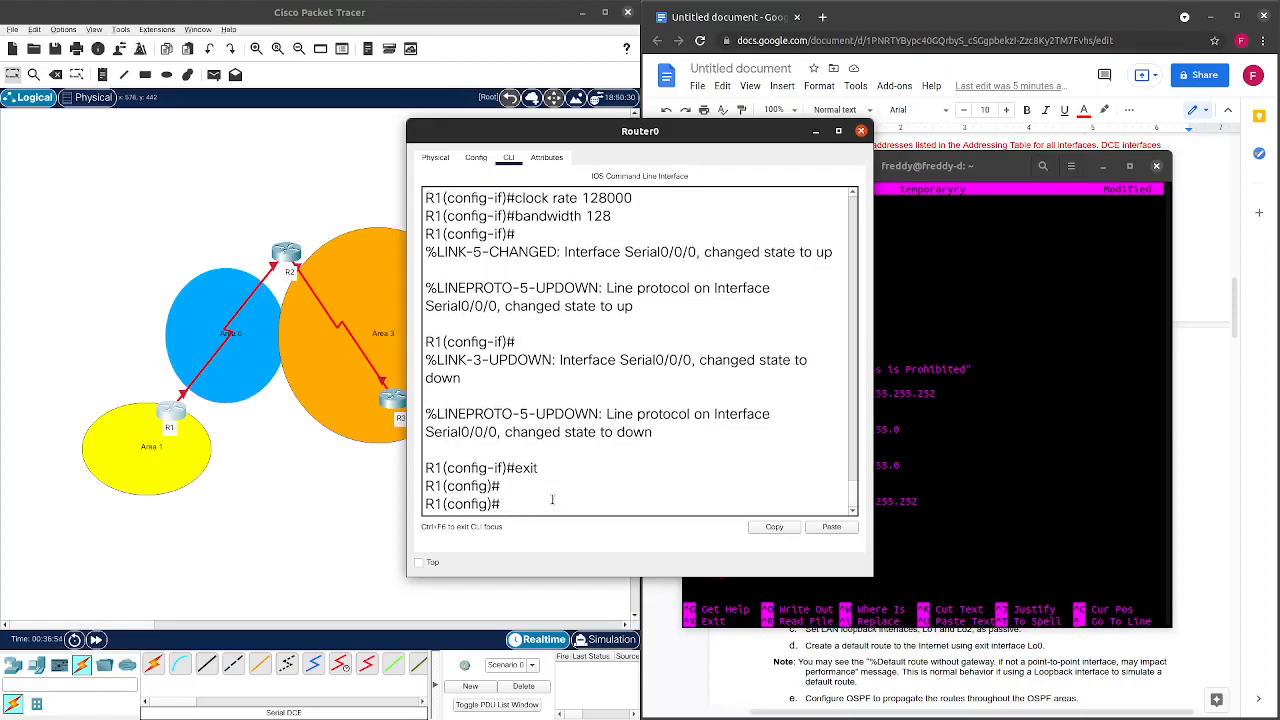
type(" run | ex!")
key("Return")
key("Up")
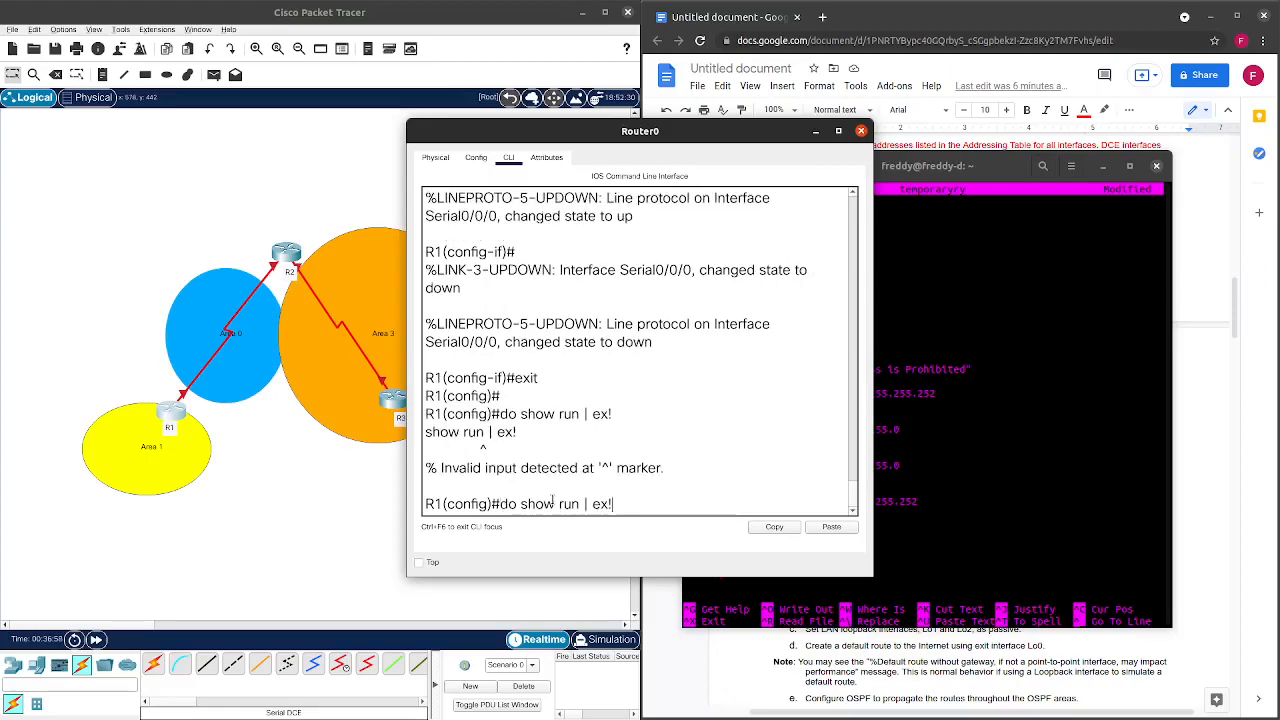
key("Return")
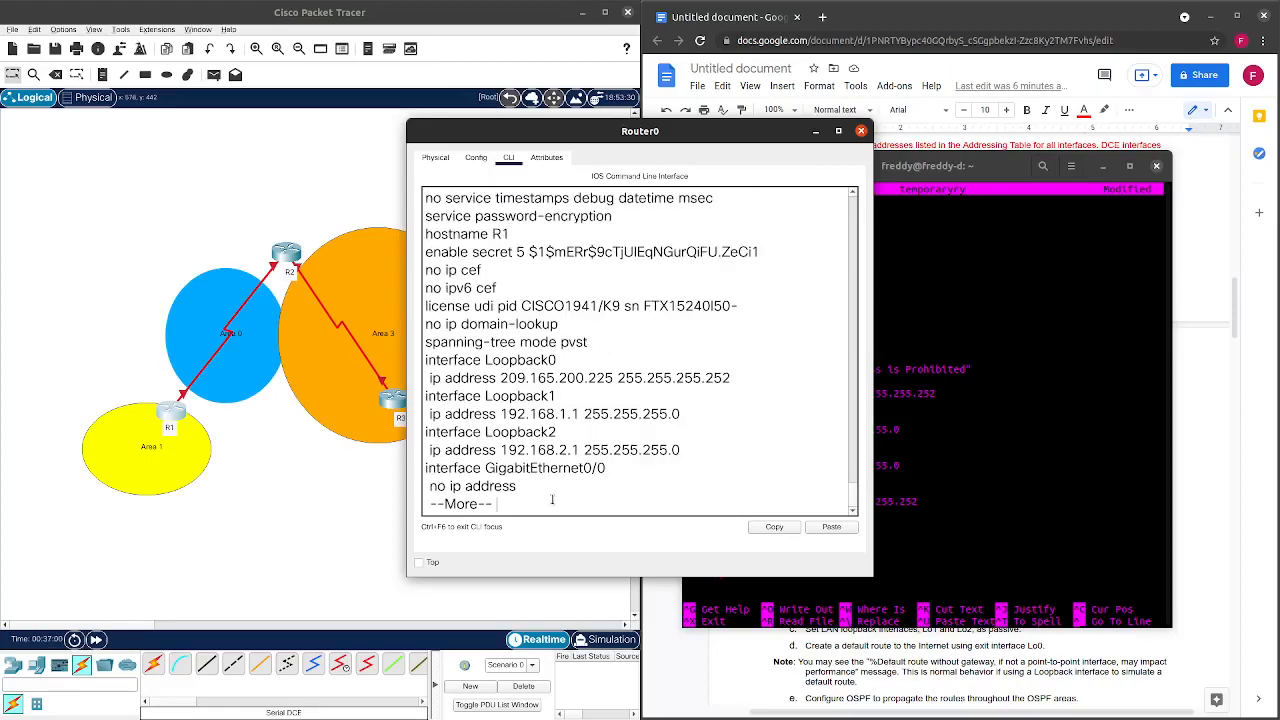
key("space")
scroll(550, 466, "up", 1)
scroll(542, 420, "down", 1)
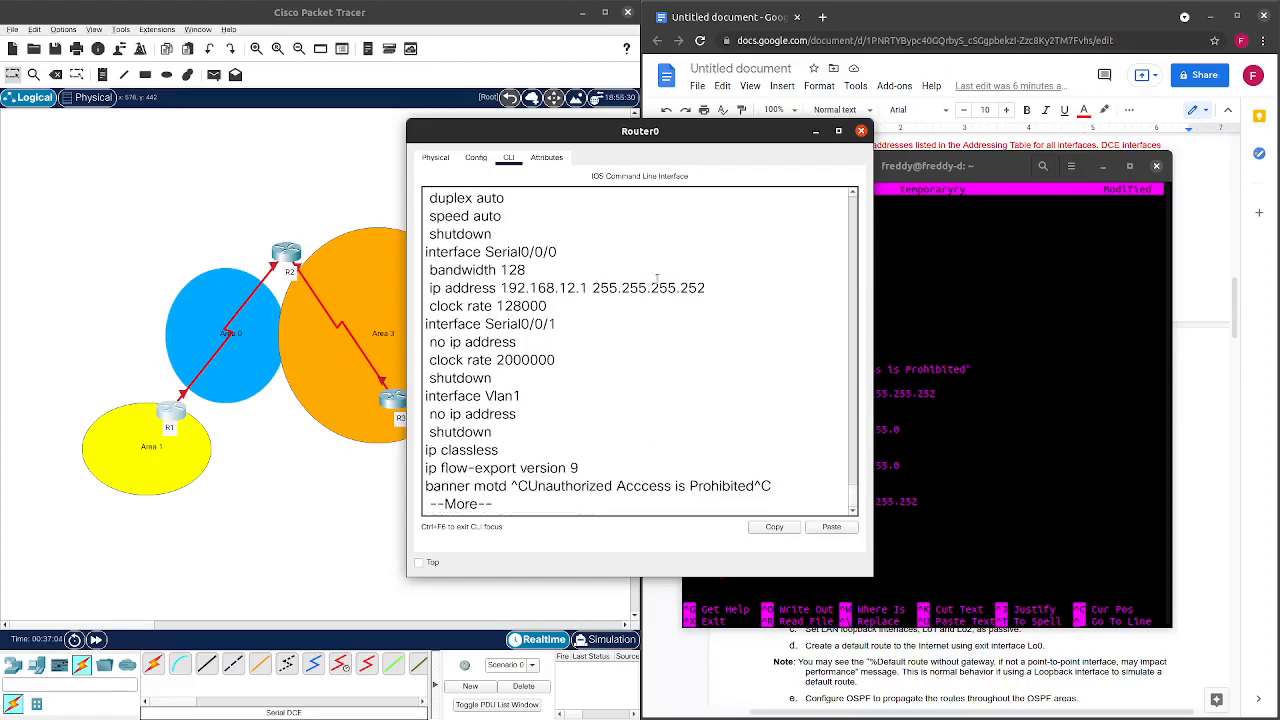
scroll(572, 305, "down", 1)
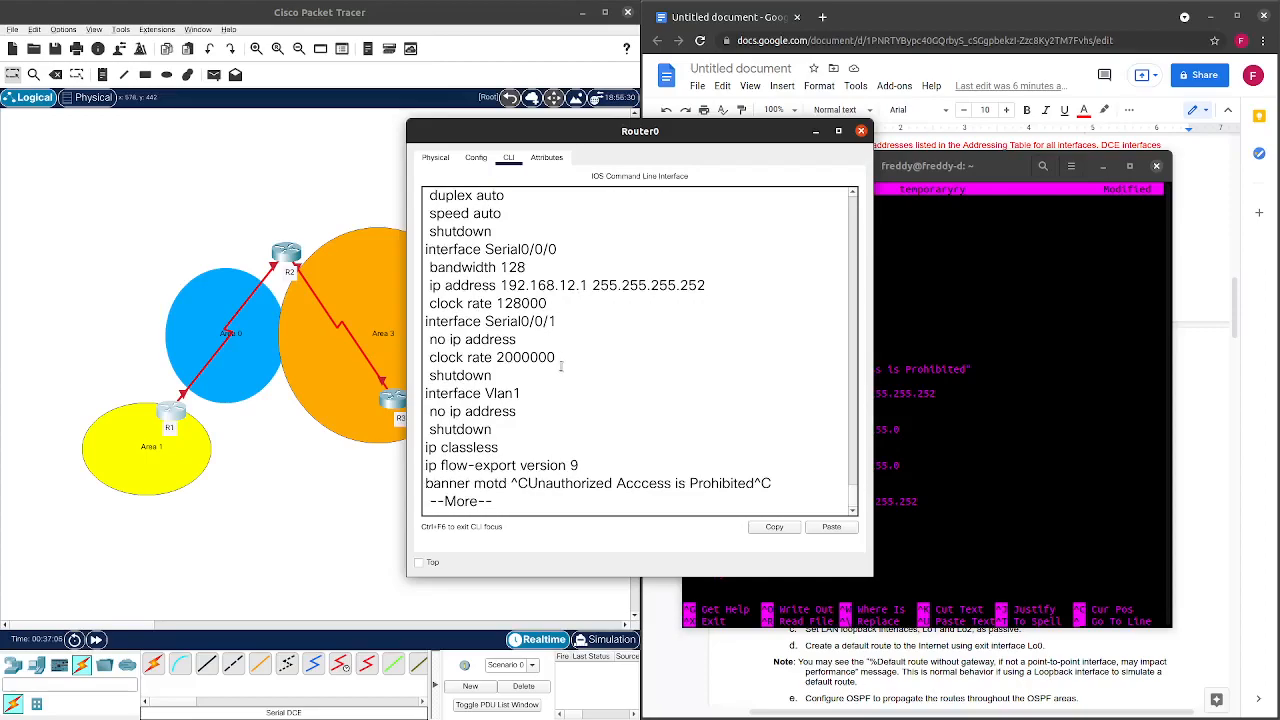
key("space")
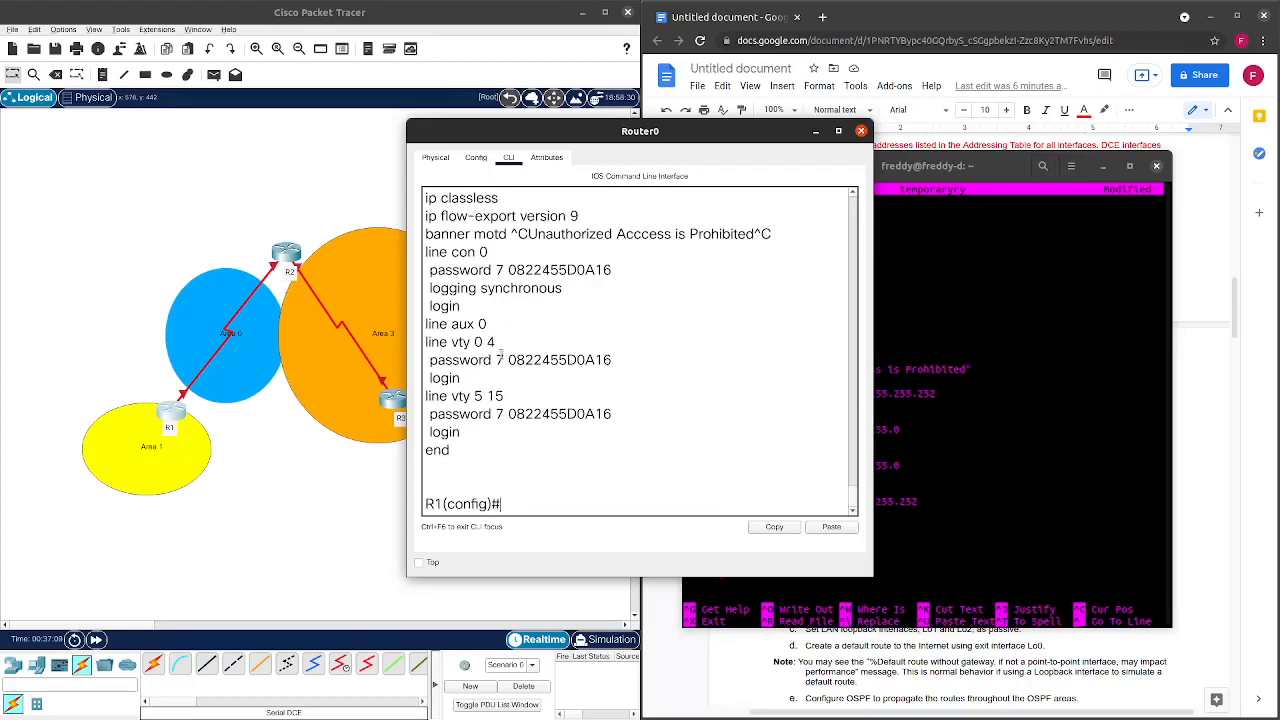
Highlight R1's encrypted vty 0 4 and vty 5 15 password lines, then return to nano.
left_click_drag(516, 360, 484, 341)
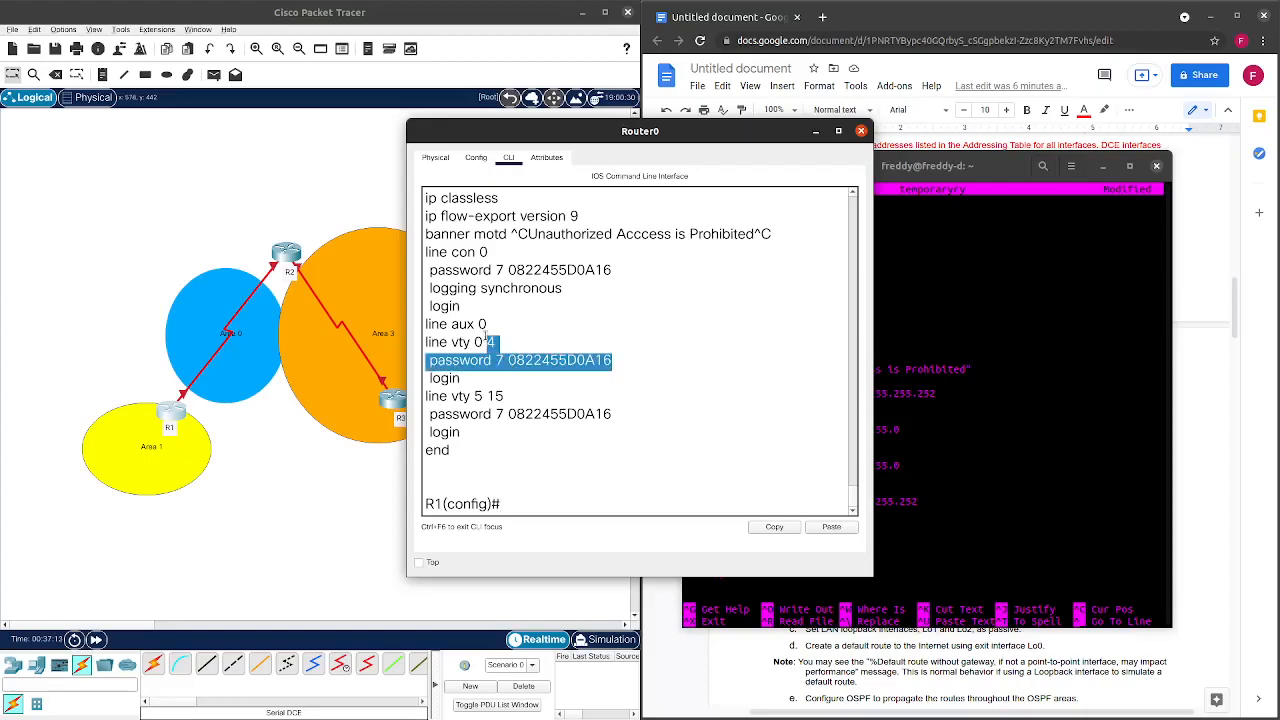
left_click(508, 360)
left_click(519, 382)
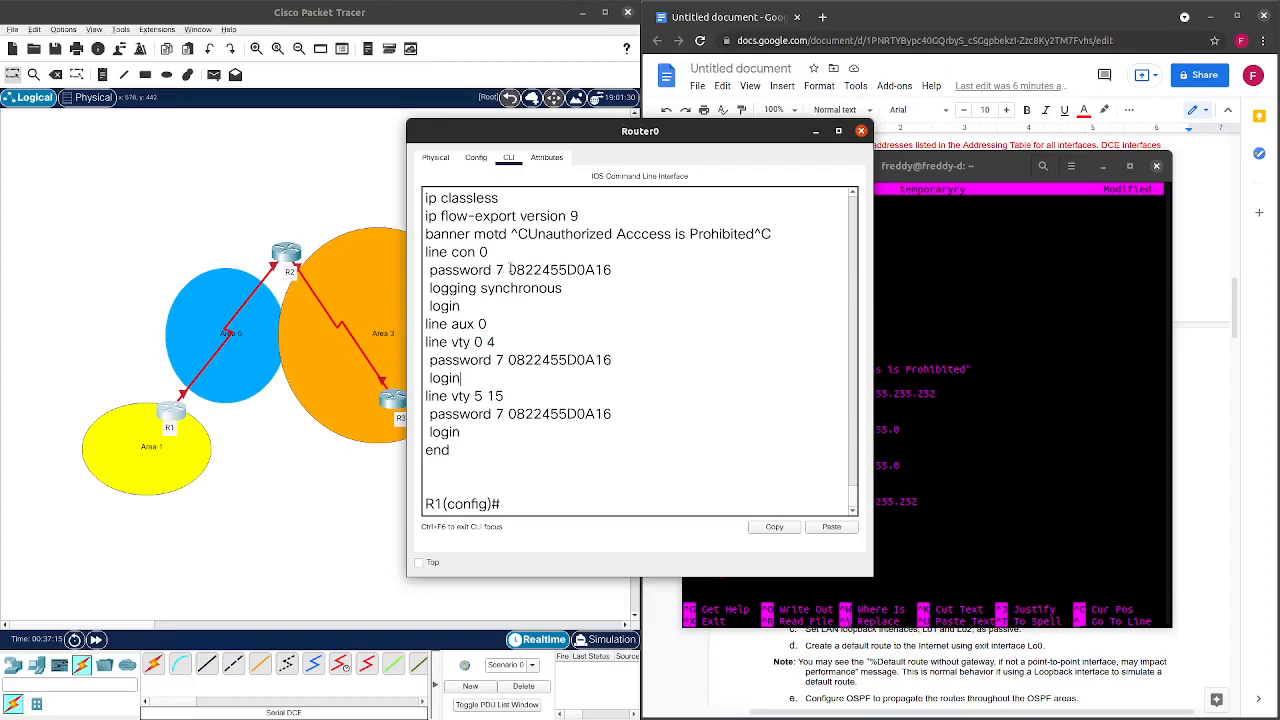
left_click_drag(510, 268, 595, 326)
left_click(574, 406)
left_click_drag(567, 401, 520, 414)
left_click(603, 442)
left_click_drag(623, 419, 507, 360)
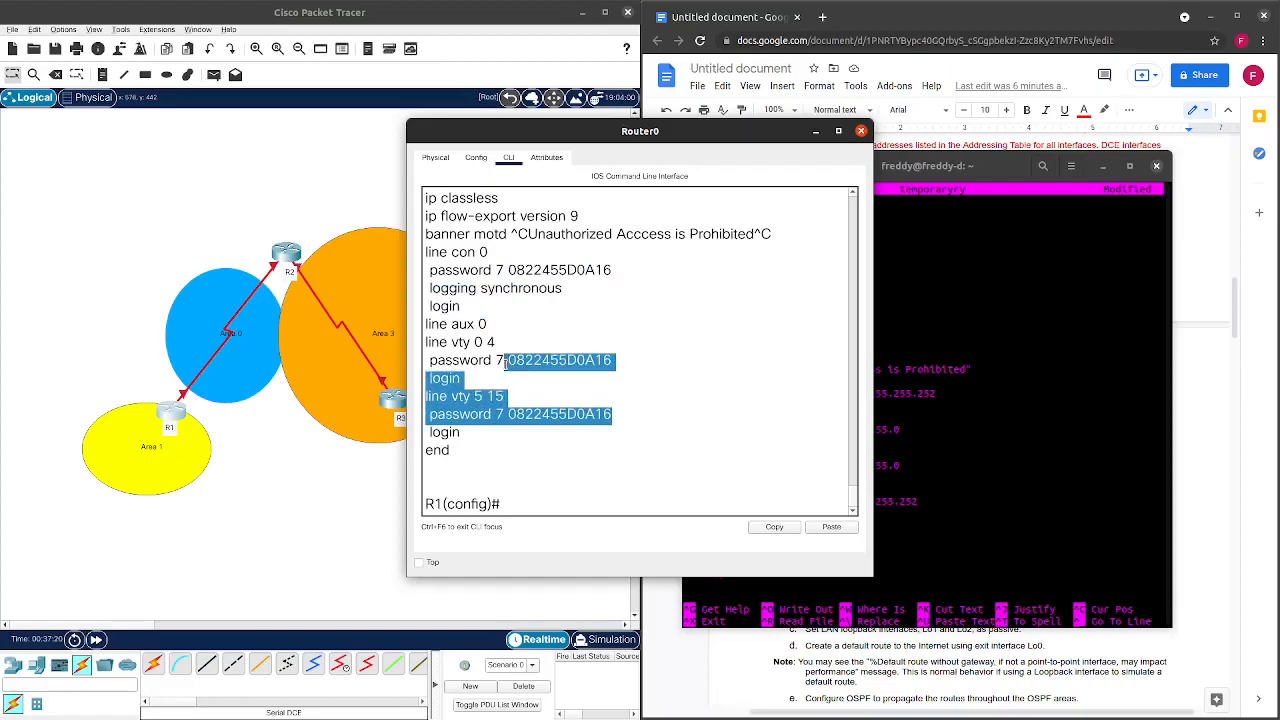
left_click(860, 131)
left_click(846, 499)
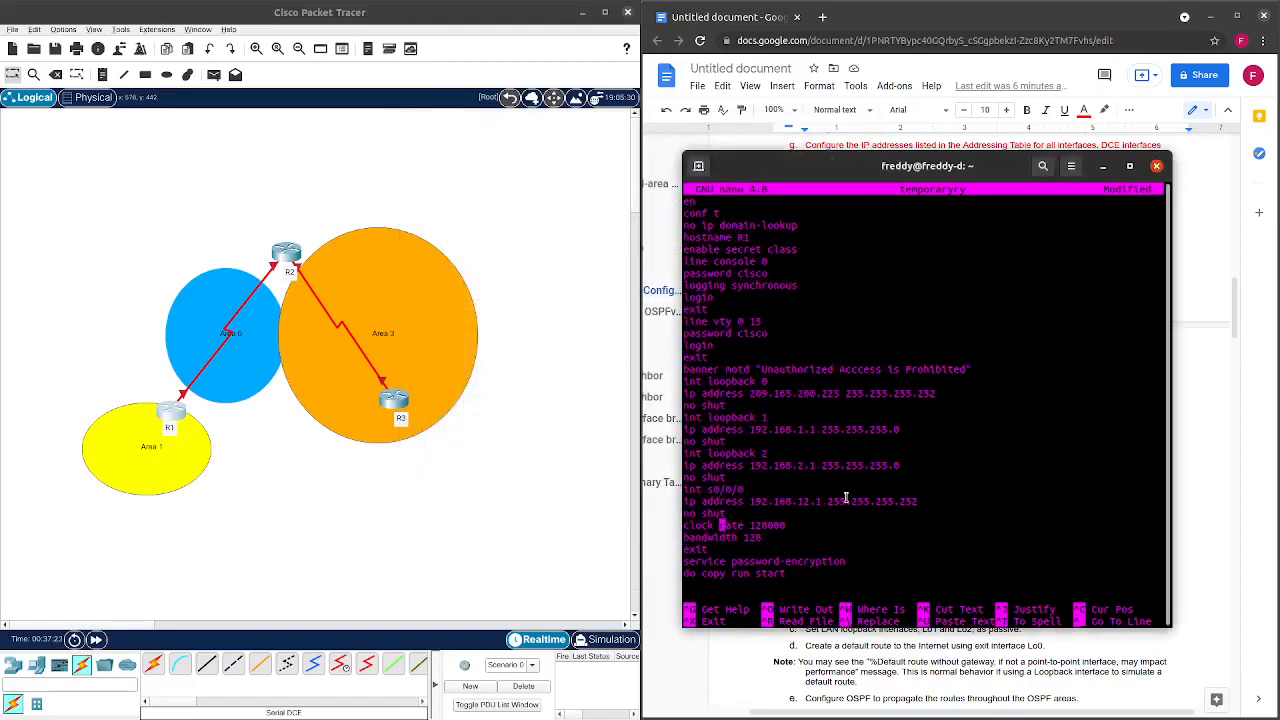
Move nano to the left half and step the cursor through the hostname R1 line.
left_click_drag(860, 159, 260, 108)
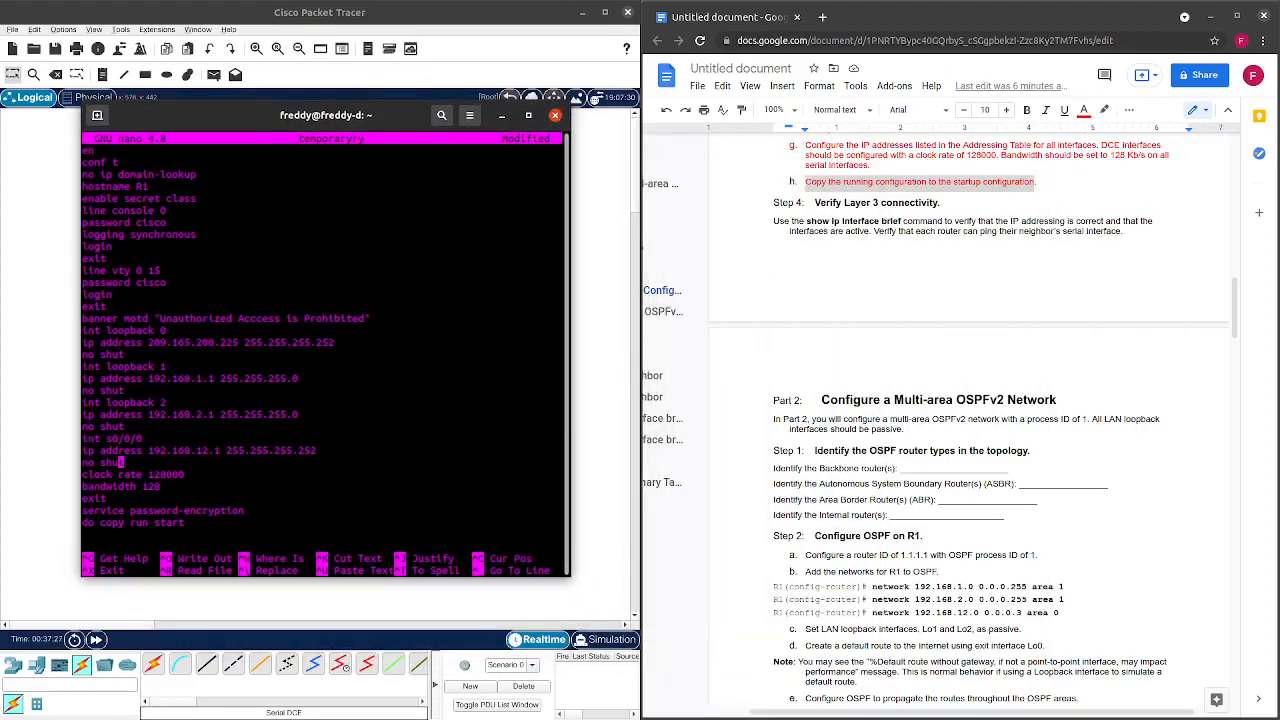
key("Up")
key("Up")
key("Up")
key("Up")
key("Up")
key("Up")
key("Up")
key("Up")
key("Up")
key("Up")
key("Up")
key("Up")
key("Up")
key("Up")
key("Up")
key("Up")
key("Up")
key("Up")
key("Up")
key("Up")
key("Down")
key("Down")
key("Right")
key("Right")
key("Right")
key("Right")
key("Right")
key("Down")
key("Down")
key("Down")
key("Down")
key("Down")
key("Down")
key("Down")
key("Down")
key("Down")
key("Down")
key("Down")
key("Down")
scroll(1178, 350, "up", 15)
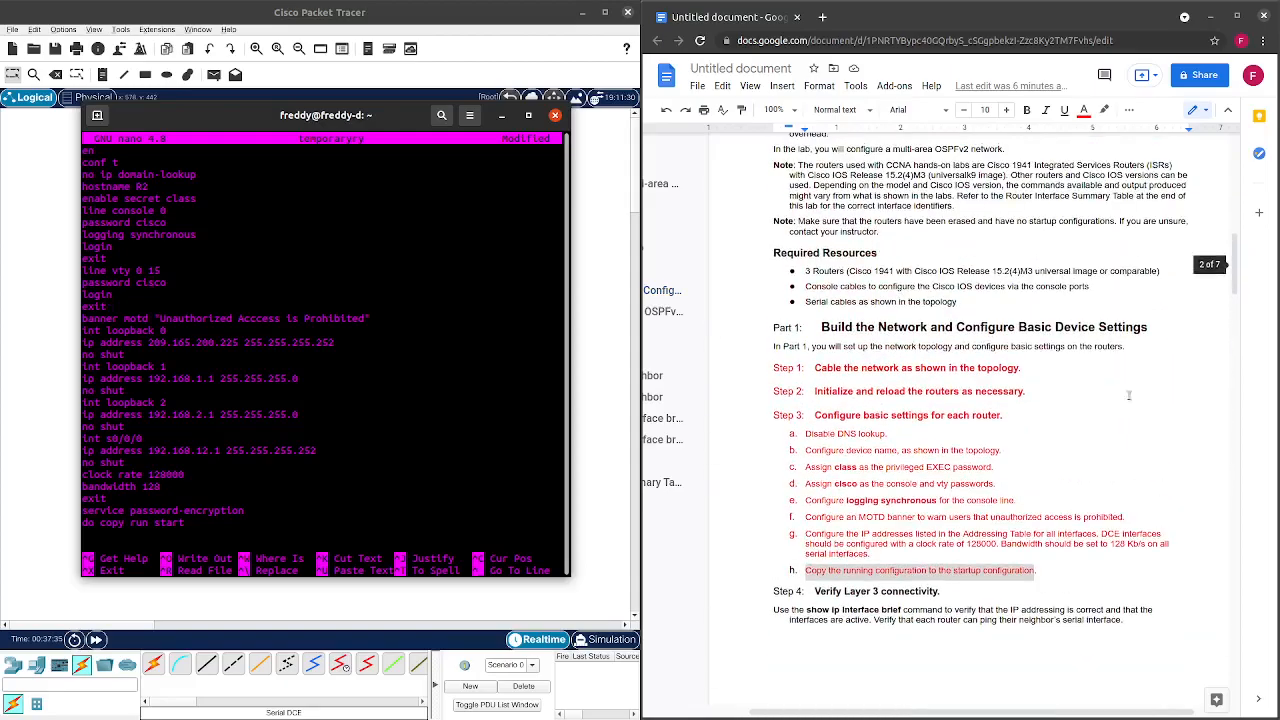
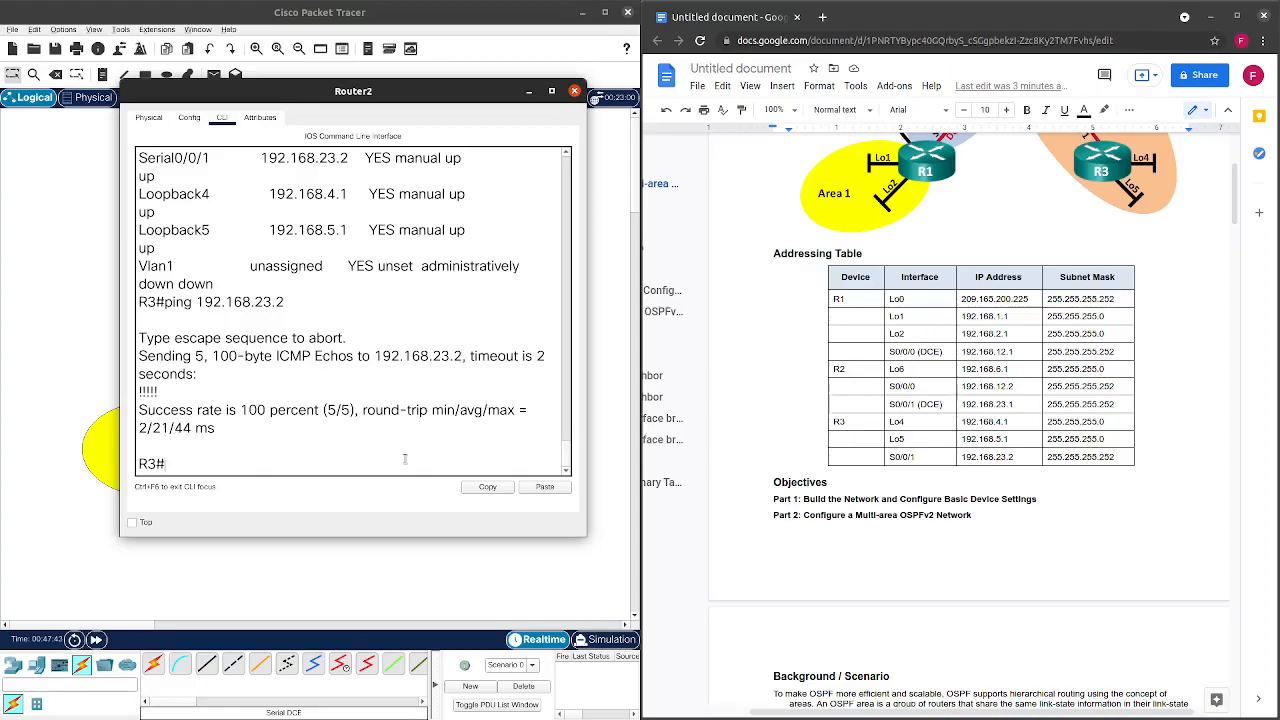
From R3, re-run the ping against 192.168.23.1 and confirm 5/5 success.
key("Up")
key("BackSpace")
type("1")
key("Return")
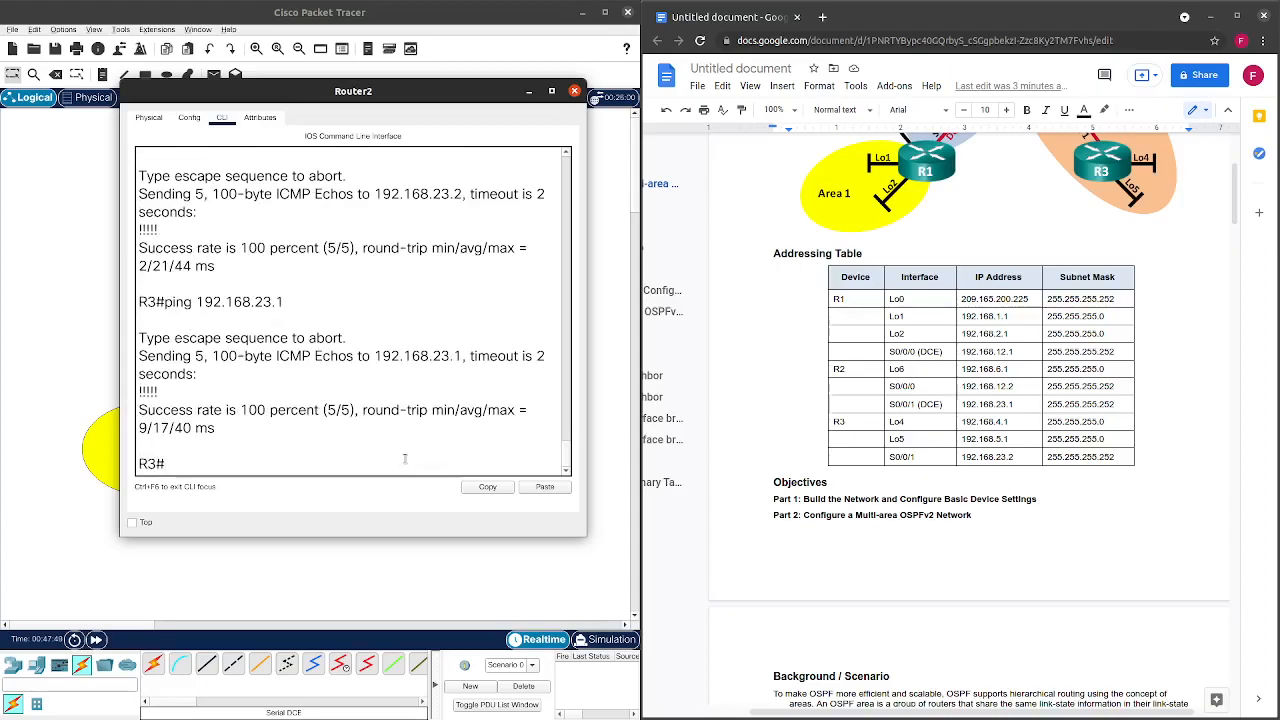
Close R3's CLI window and colour the Step 4 'Verify Layer 3 connectivity' paragraph red.
left_click(574, 91)
scroll(857, 420, "down", 10)
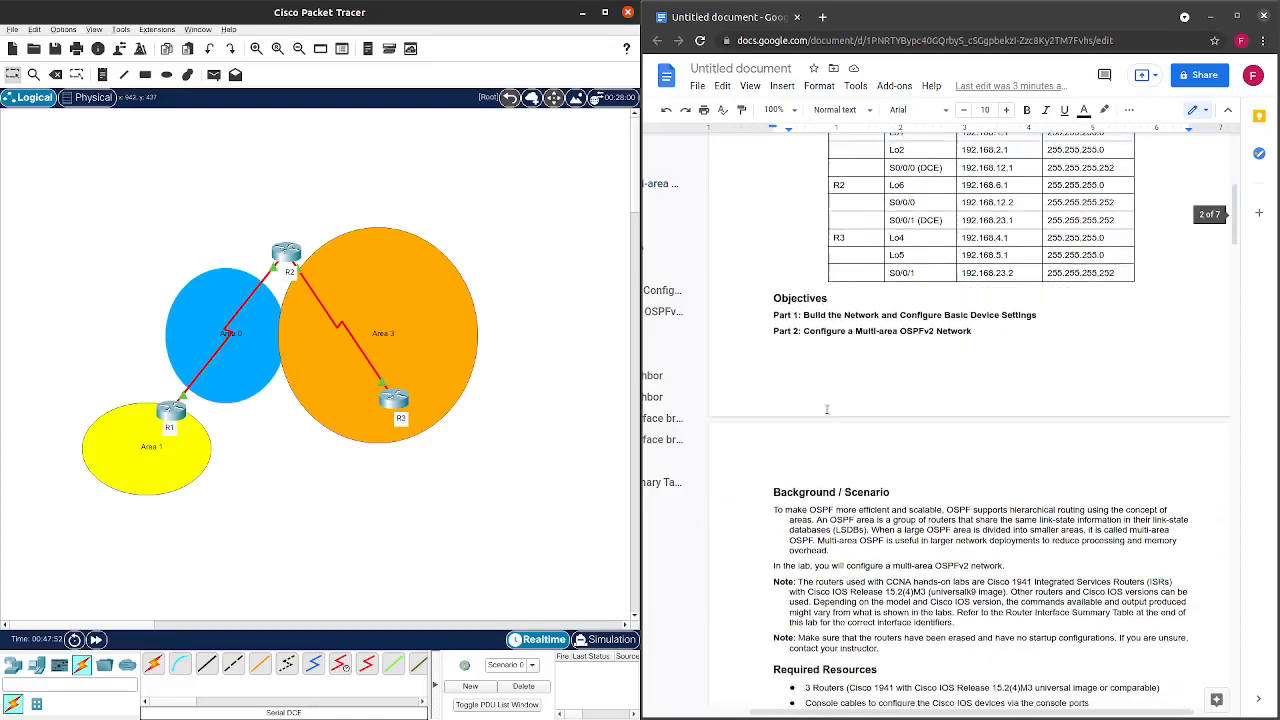
scroll(865, 418, "down", 2)
scroll(865, 418, "up", 3)
scroll(865, 418, "down", 1)
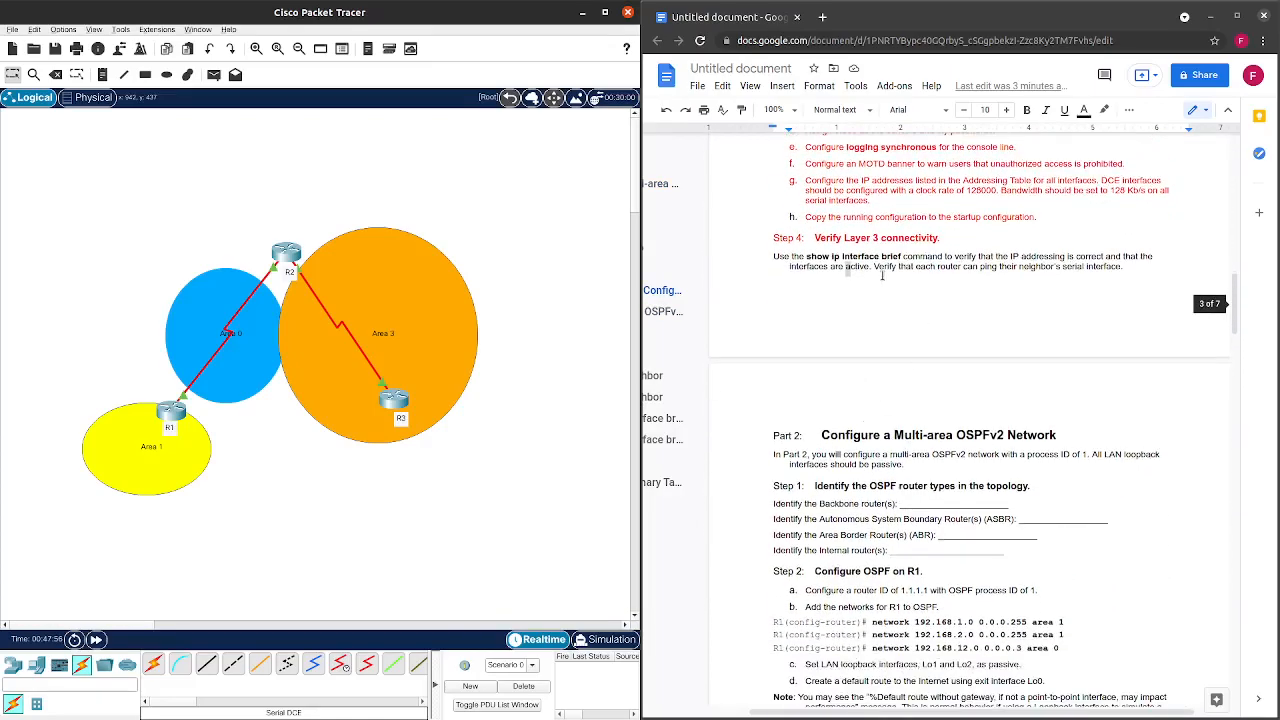
left_click_drag(774, 257, 1126, 268)
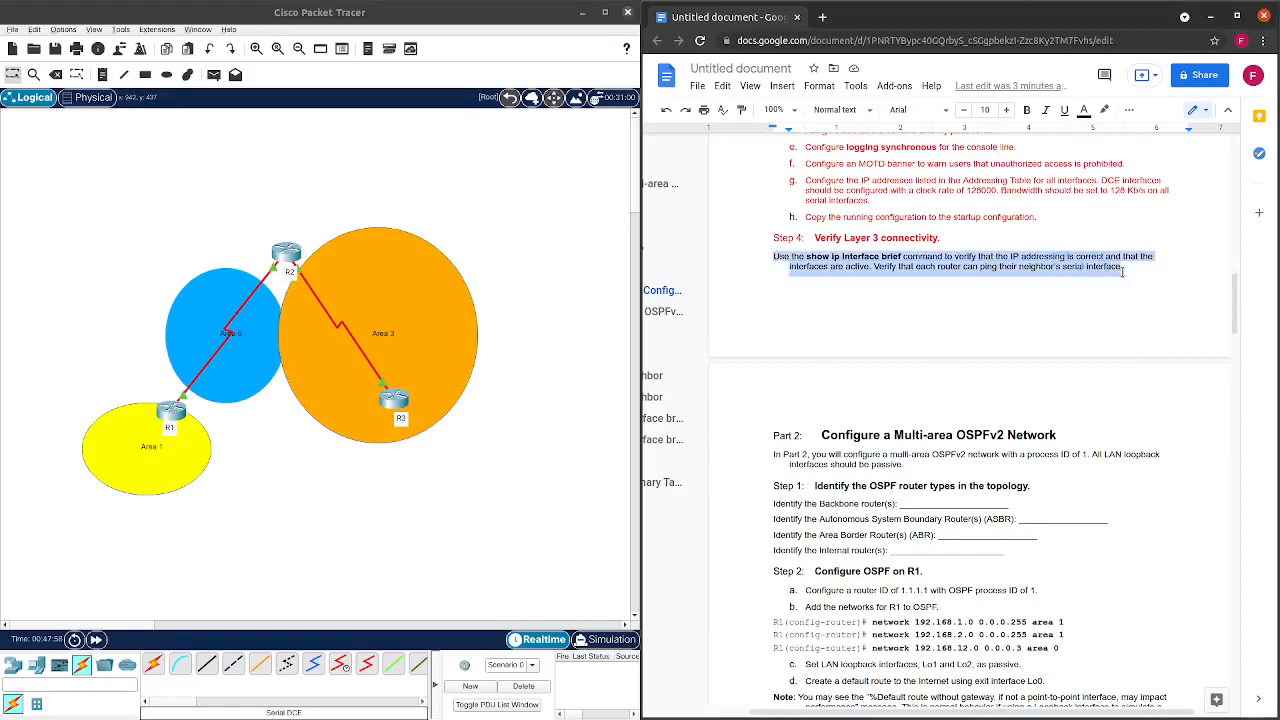
left_click(1084, 110)
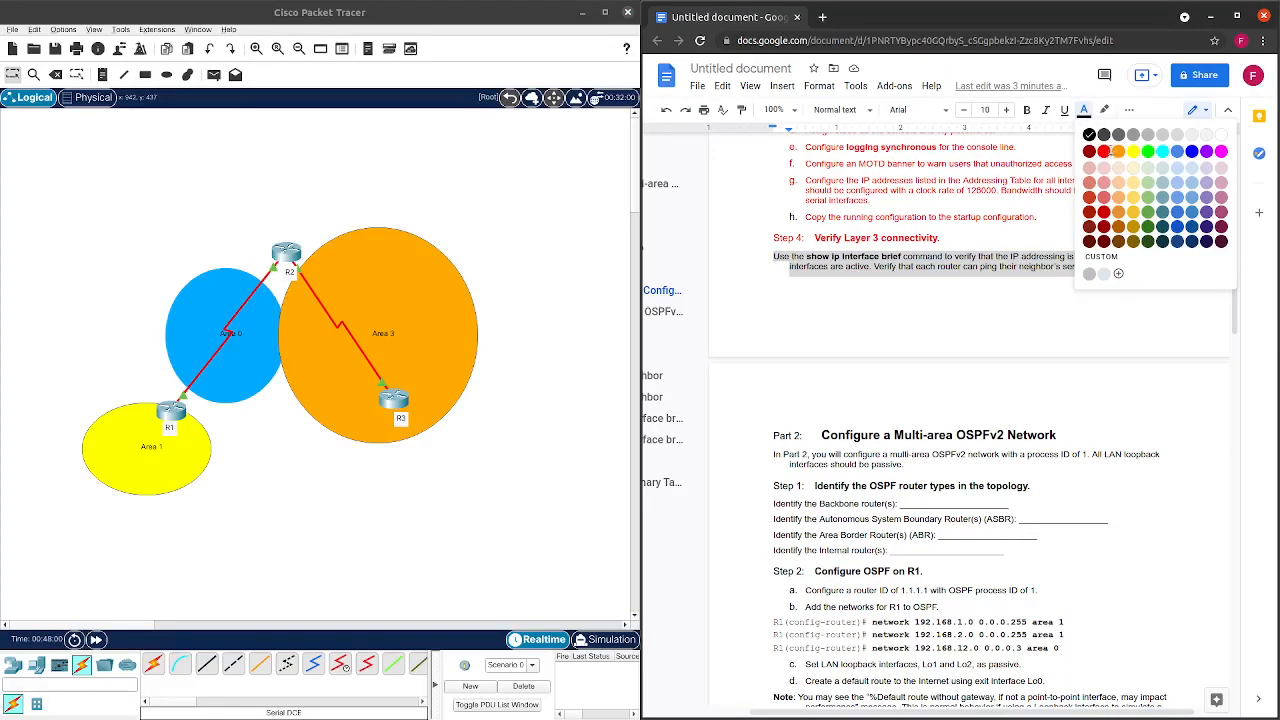
left_click(1104, 158)
scroll(867, 266, "down", 2)
scroll(867, 266, "down", 2)
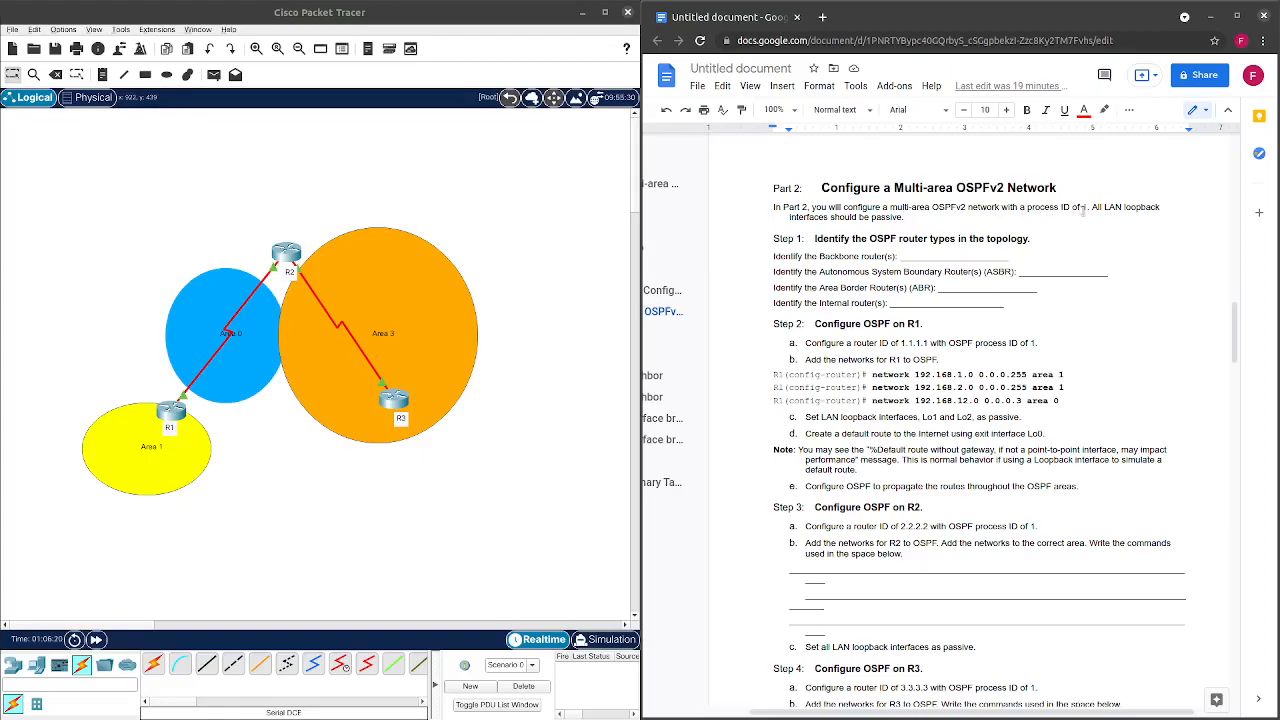
double_click(1083, 207)
left_click(1080, 222)
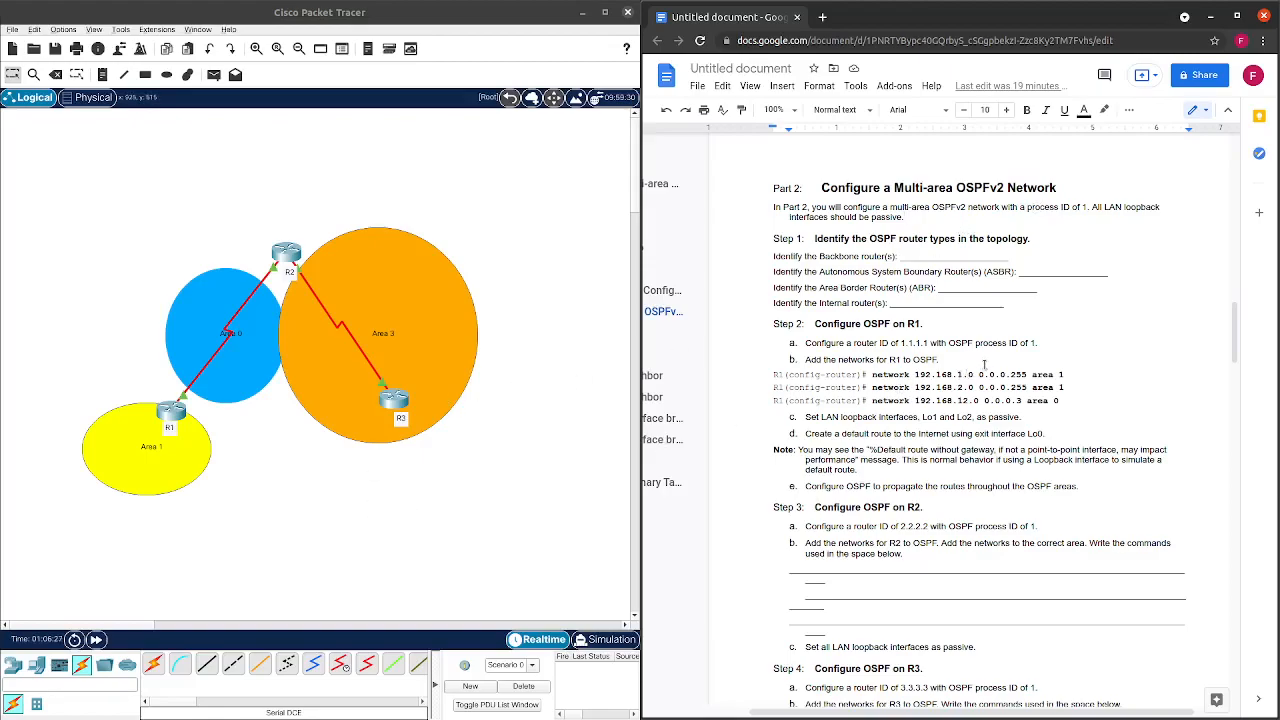
scroll(1013, 358, "up", 15)
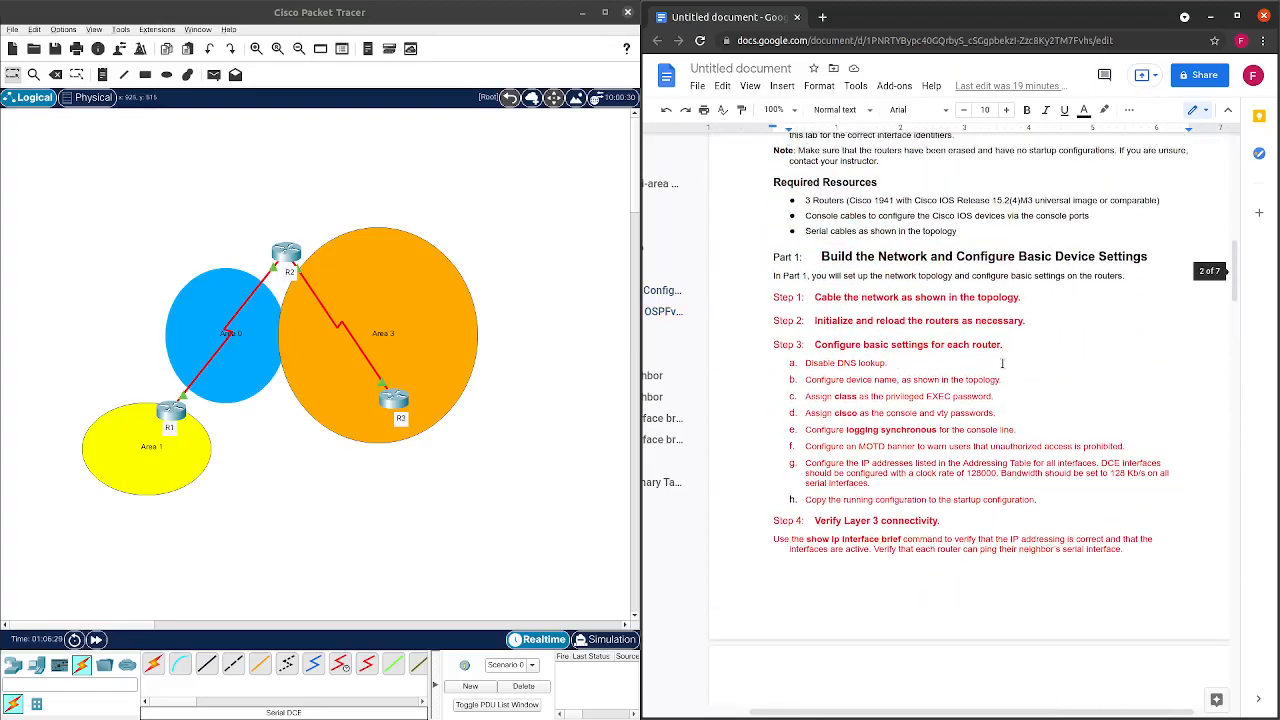
scroll(996, 386, "up", 2)
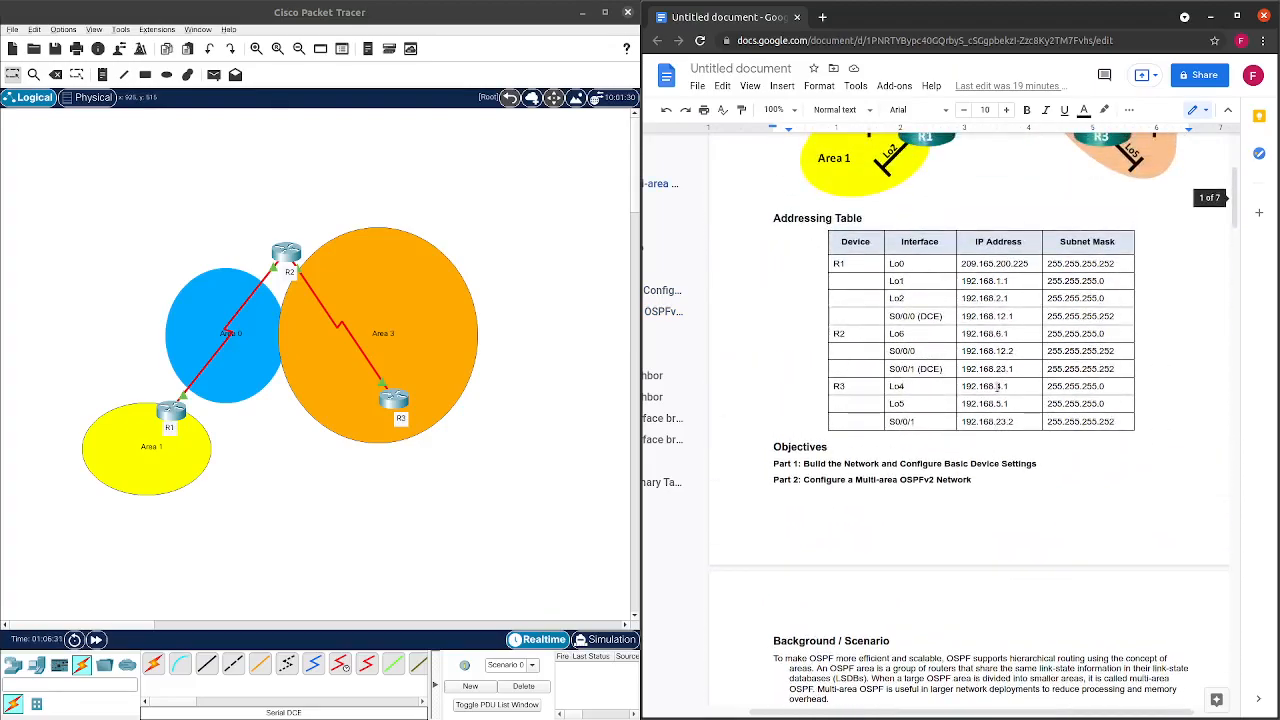
scroll(997, 386, "up", 5)
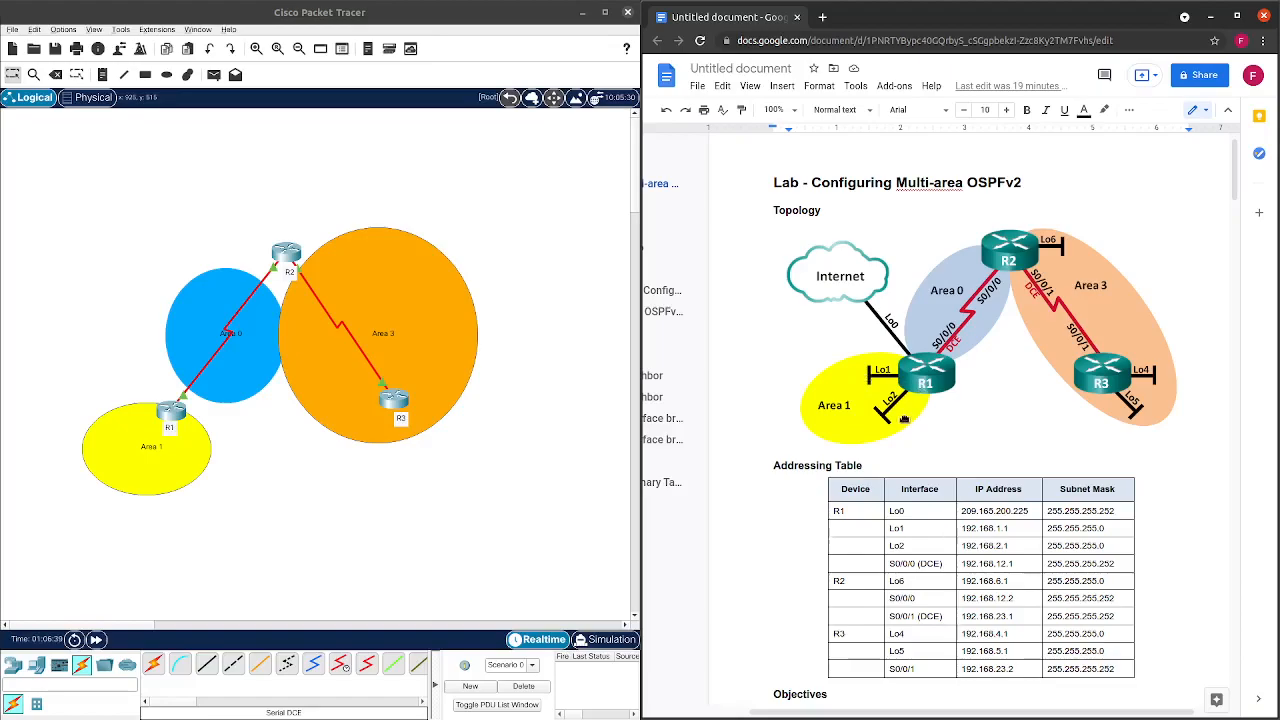
scroll(1133, 367, "down", 12)
scroll(1098, 392, "down", 5)
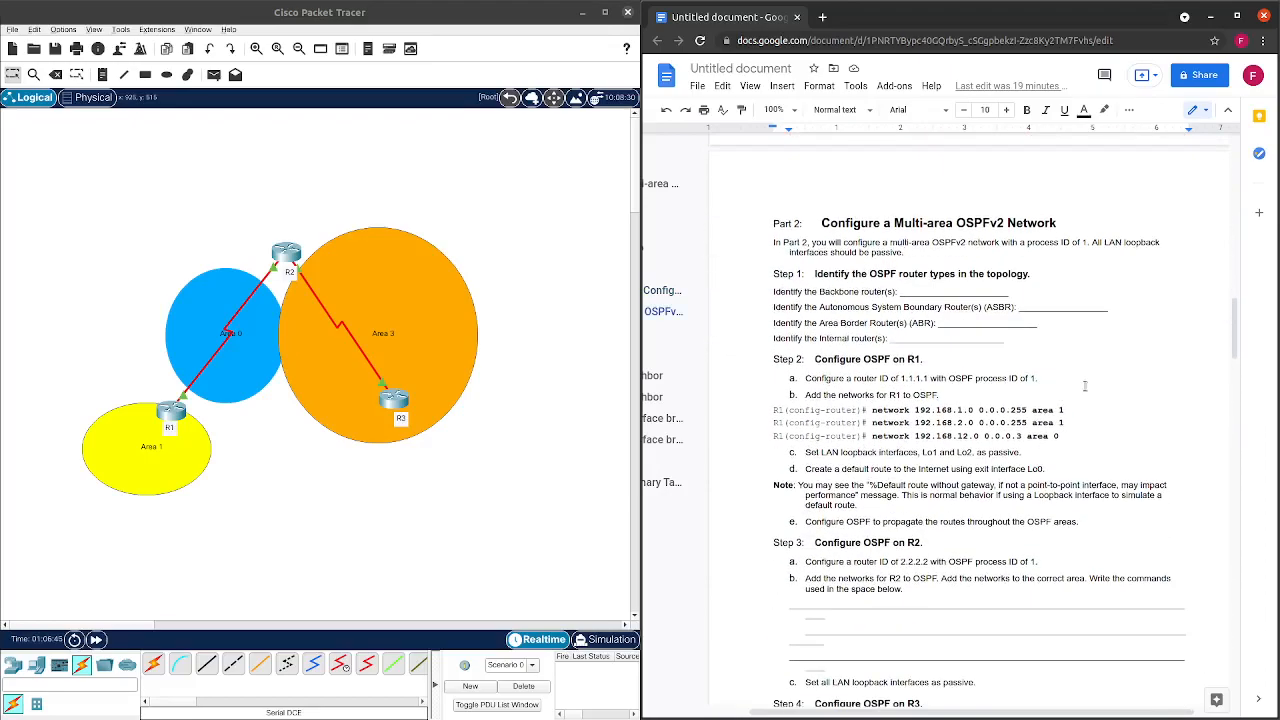
scroll(1085, 389, "up", 3)
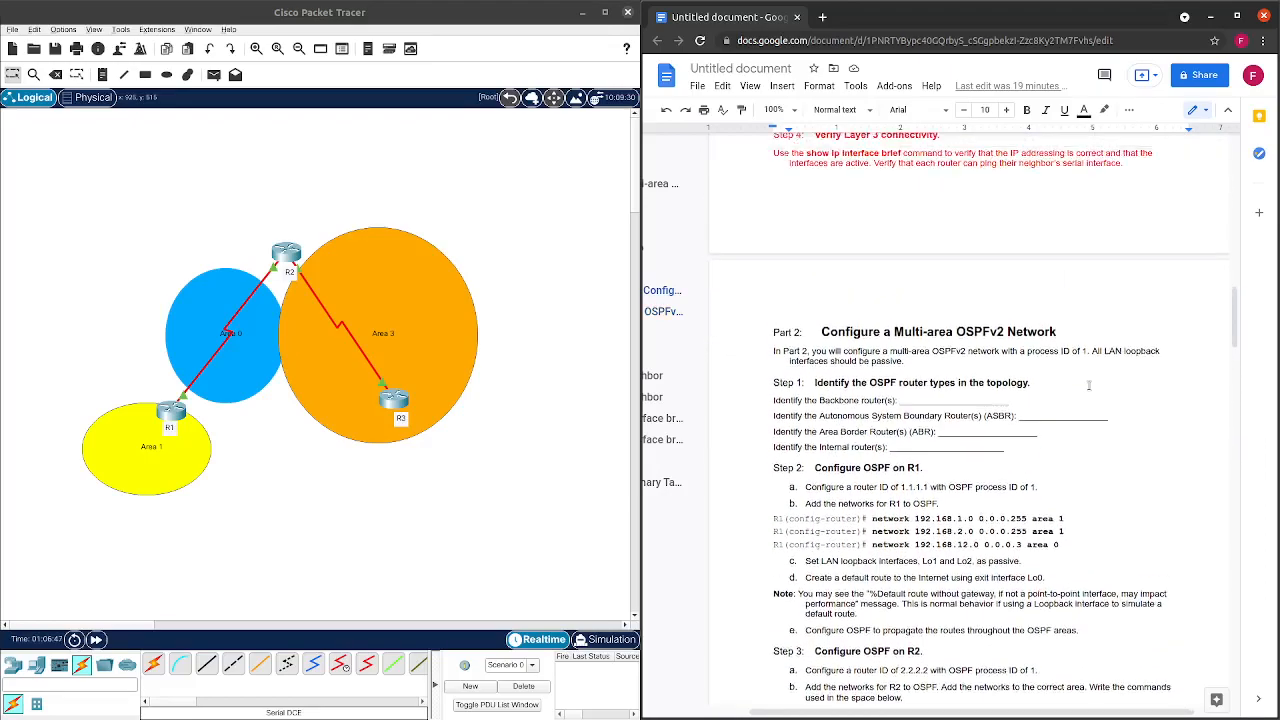
scroll(1091, 386, "down", 3)
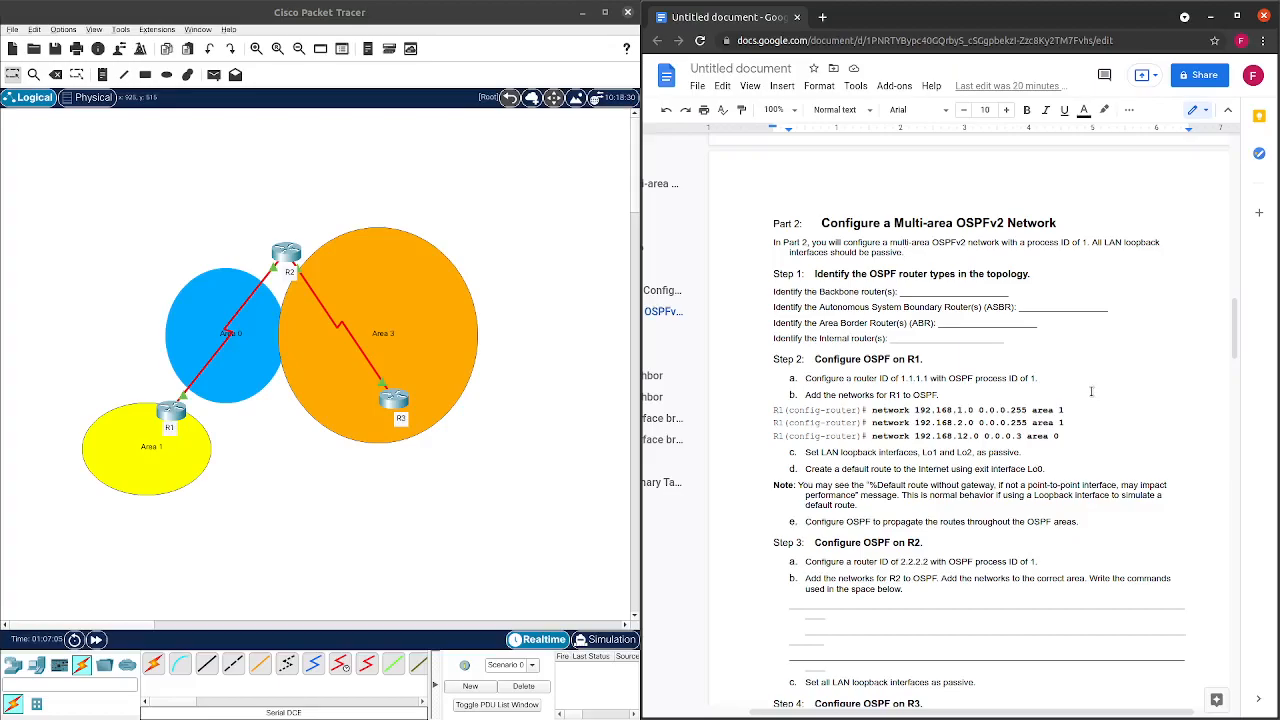
scroll(1091, 391, "up", 15)
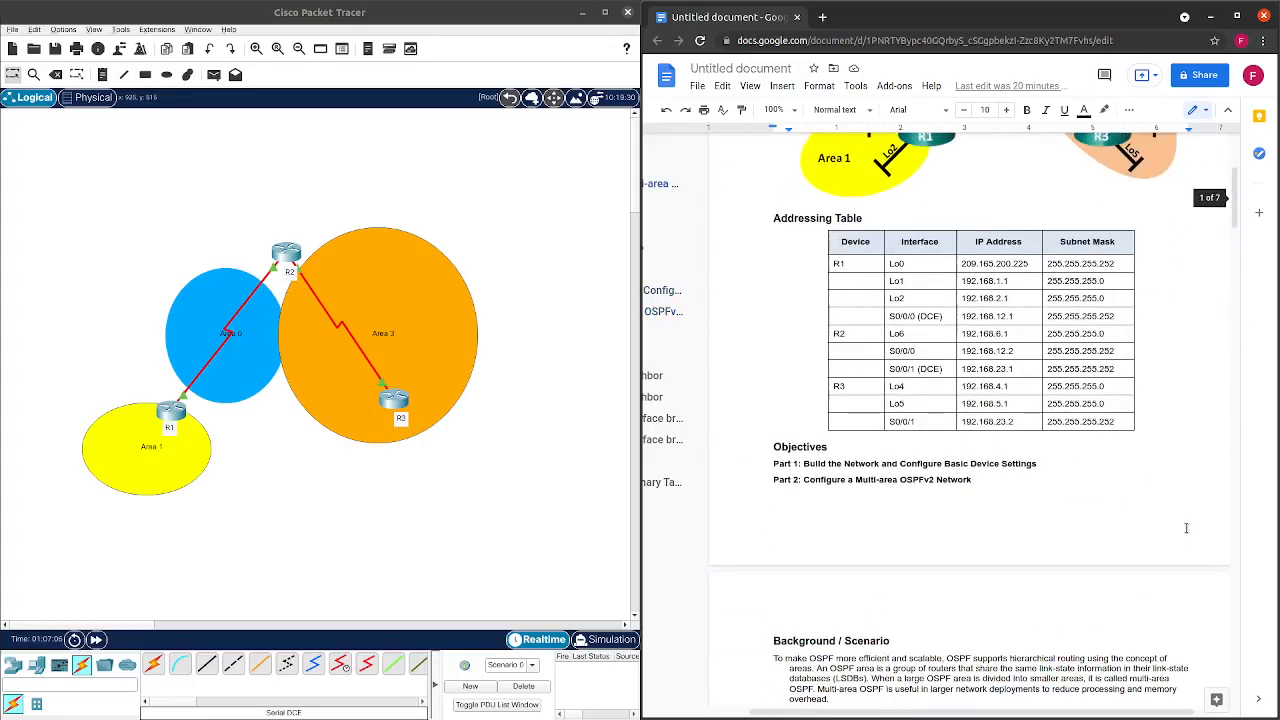
scroll(1186, 528, "up", 3)
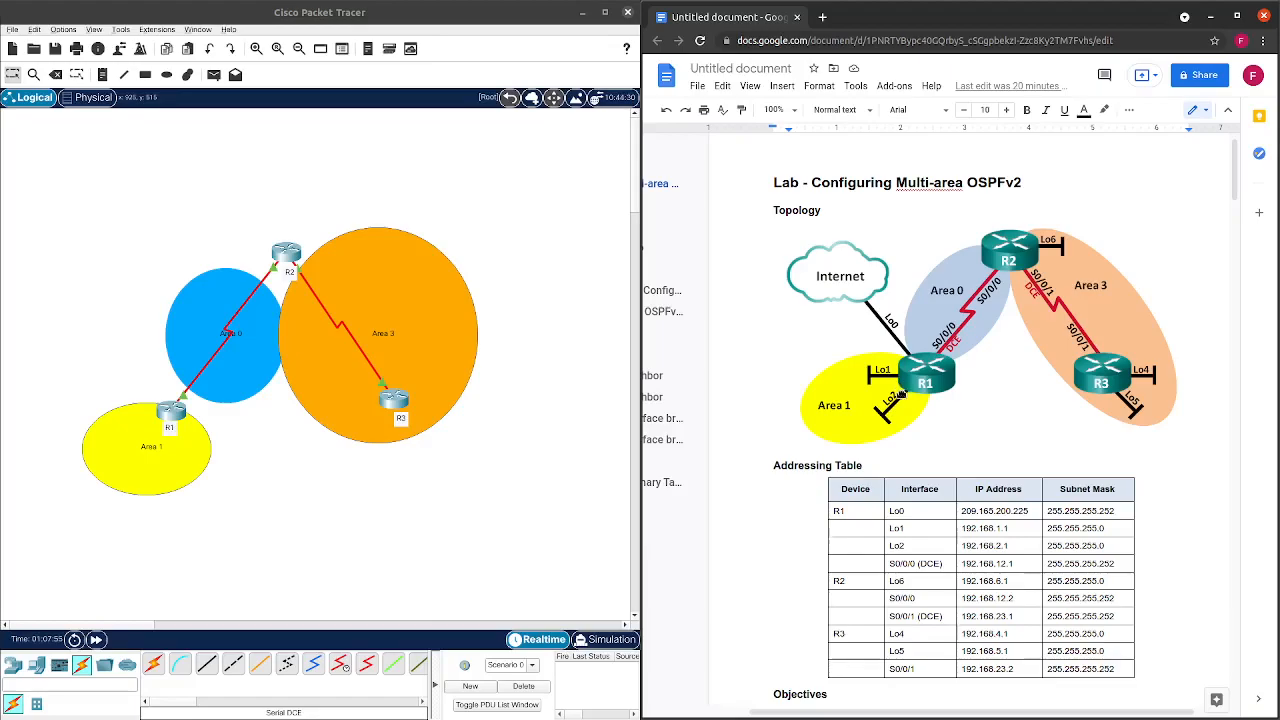
scroll(903, 396, "down", 7)
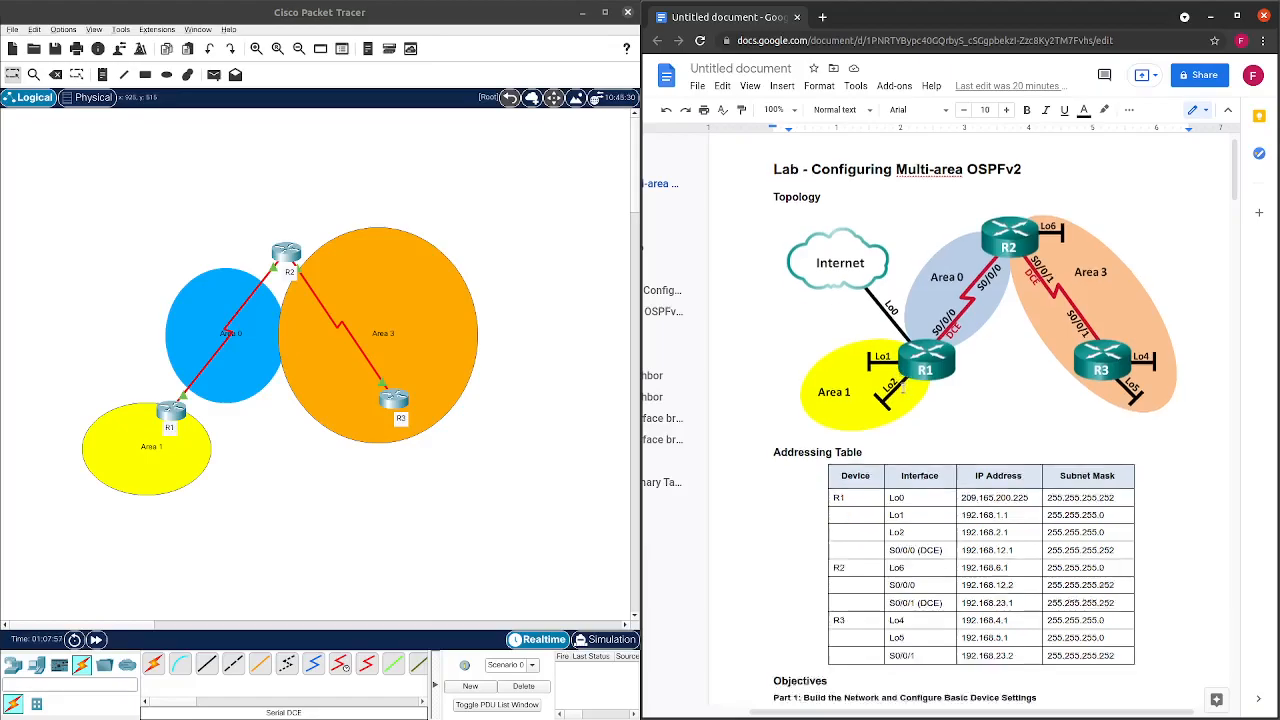
scroll(903, 396, "down", 6)
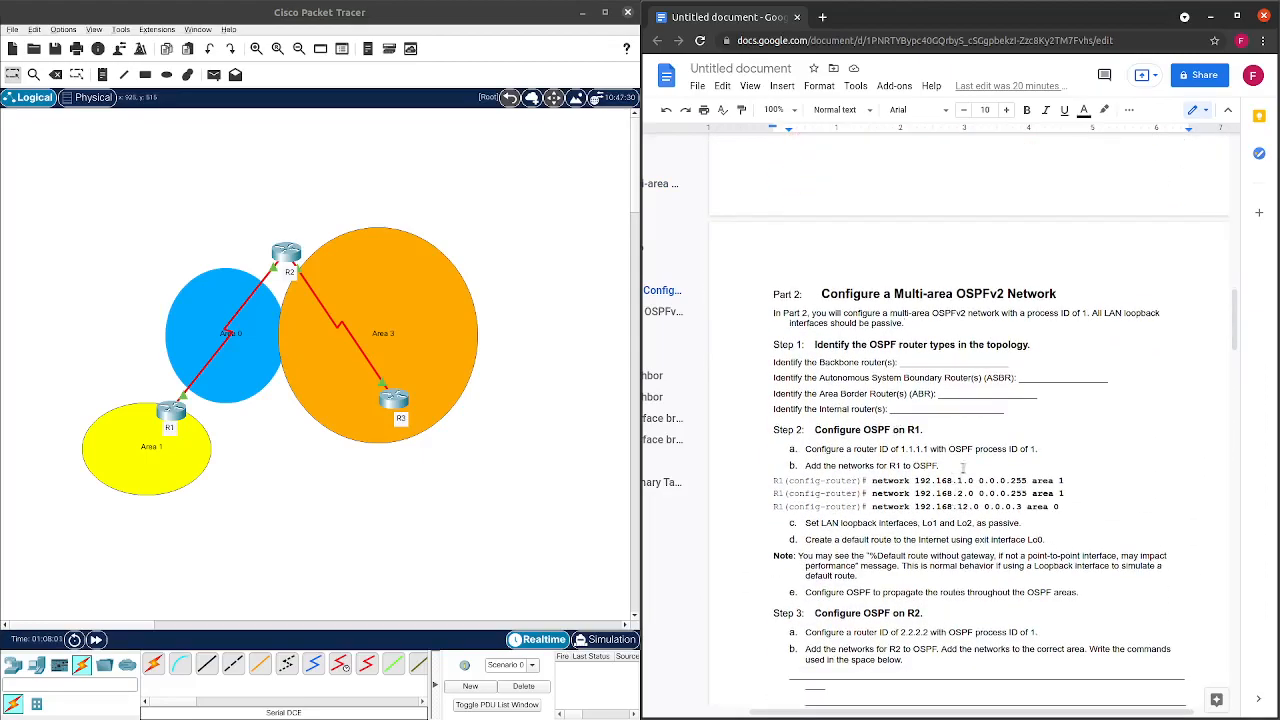
scroll(972, 448, "down", 1)
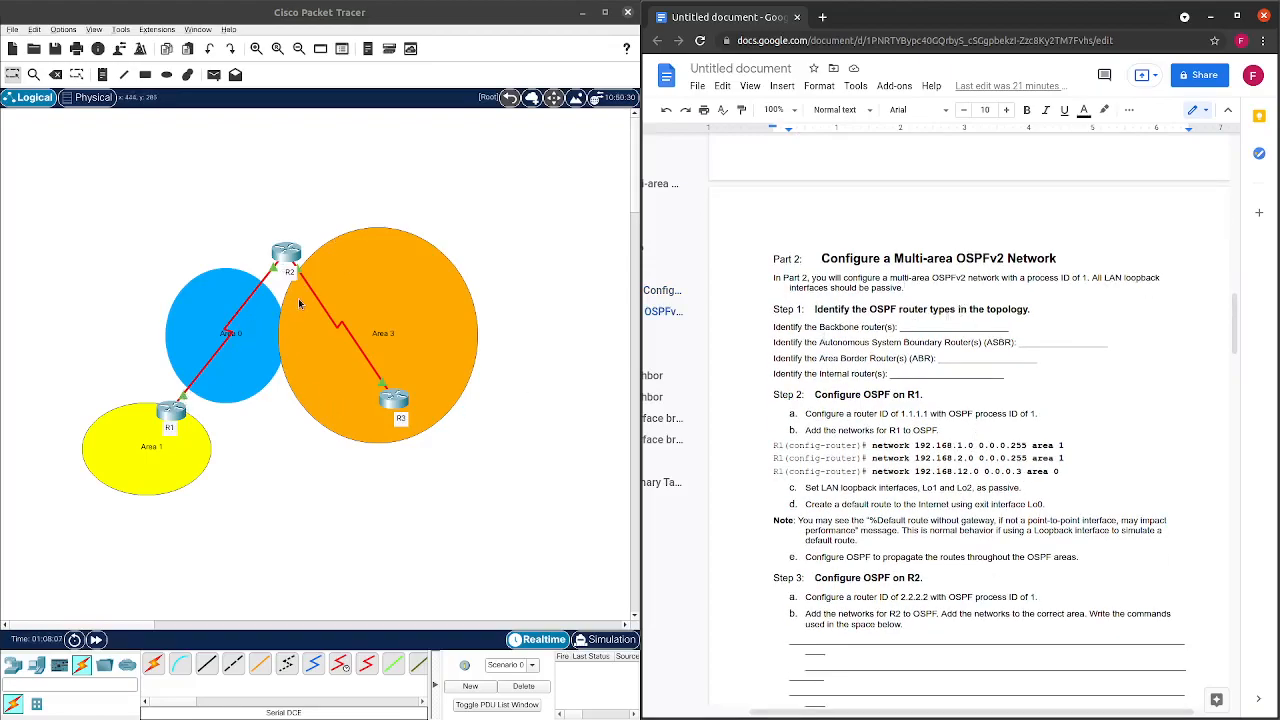
Type AREA0 into the blank after 'Identify the Backbone router(s):'.
left_click_drag(1016, 331, 900, 330)
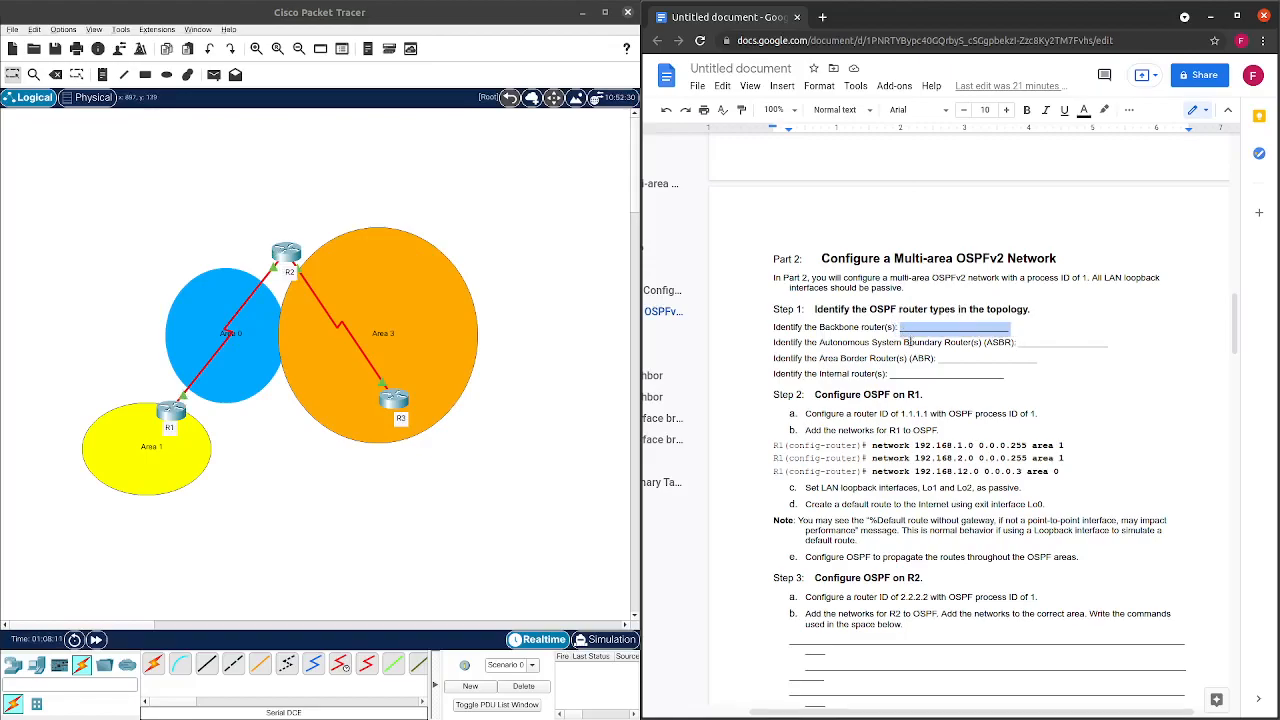
type("AREA0")
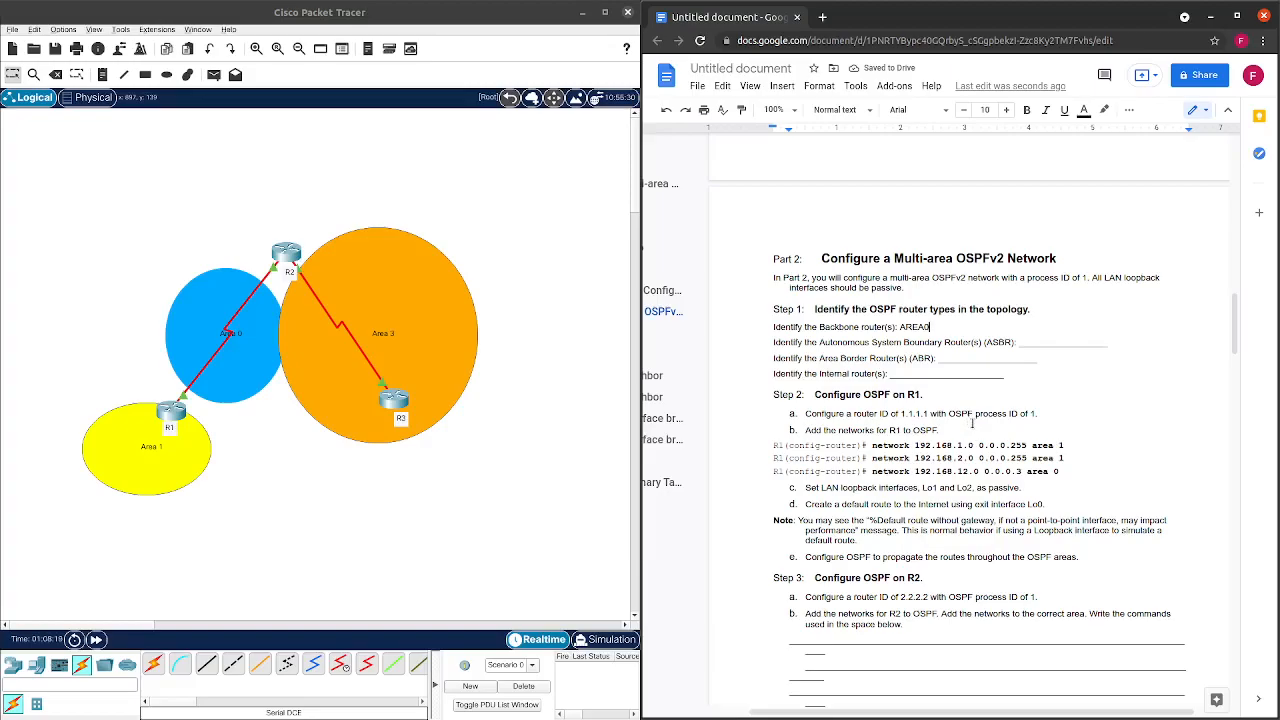
scroll(971, 423, "up", 20)
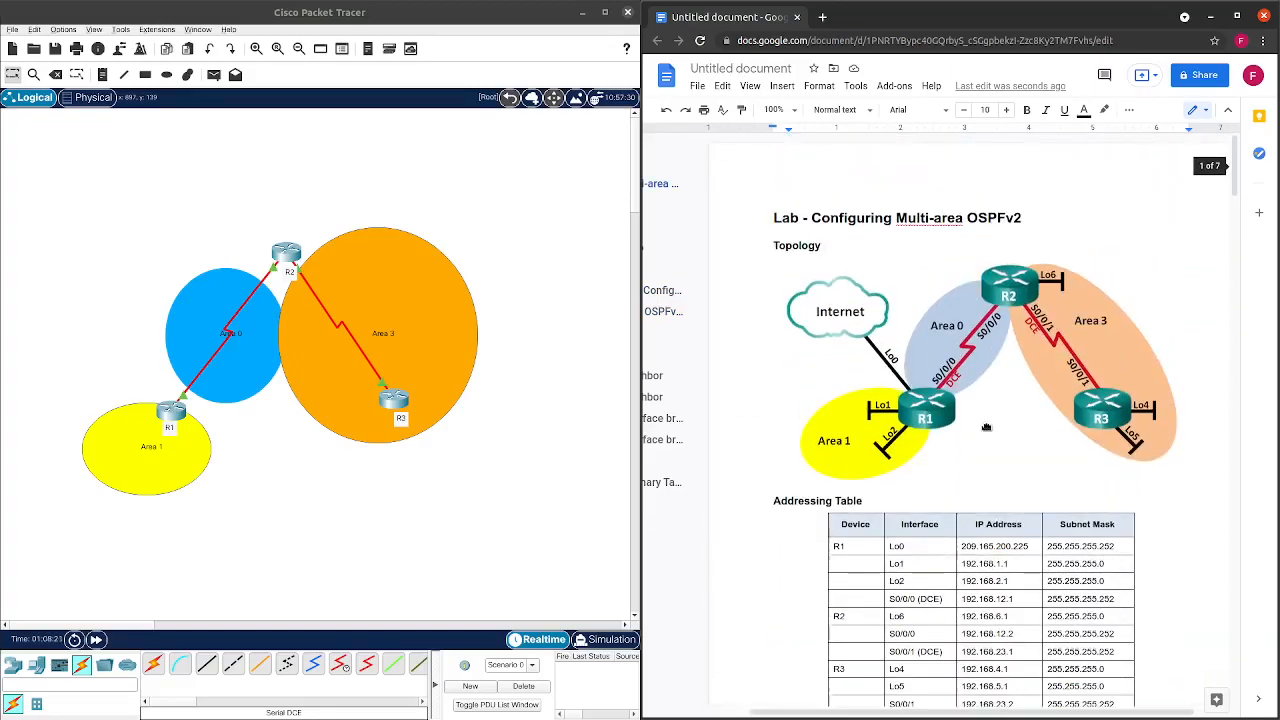
scroll(975, 368, "down", 5)
scroll(987, 372, "down", 10)
scroll(986, 383, "up", 2)
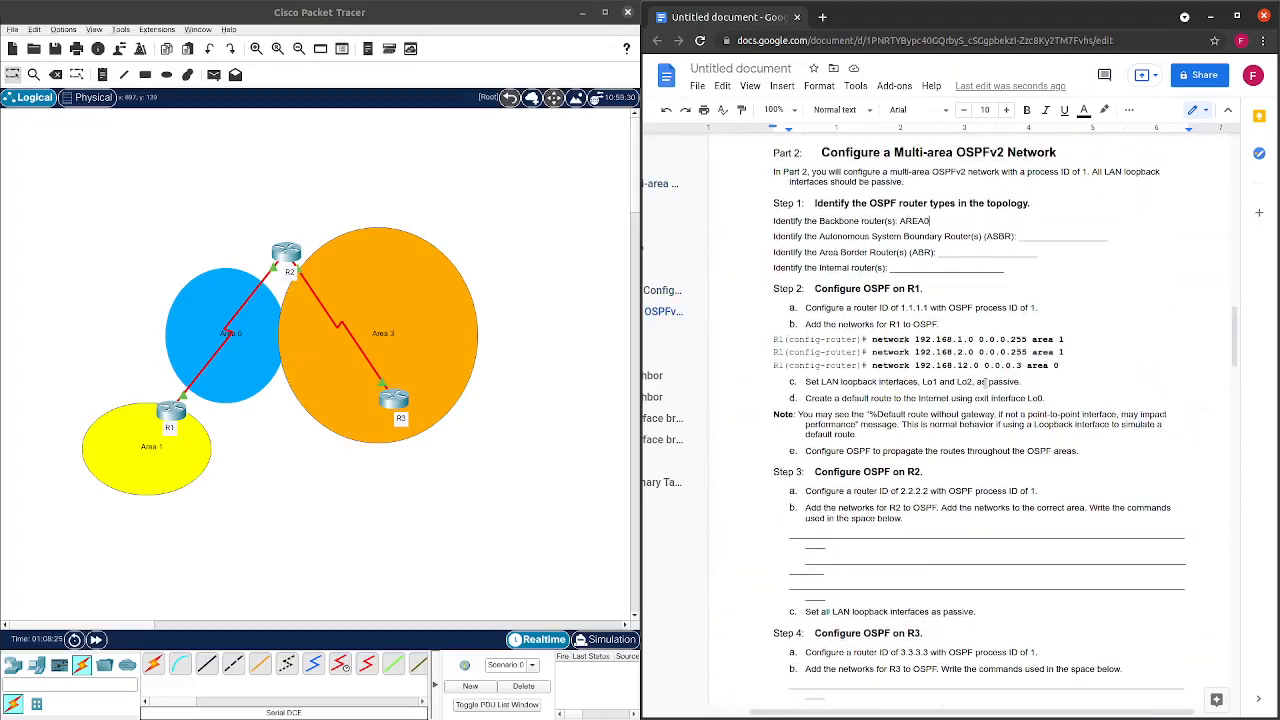
scroll(980, 378, "up", 2)
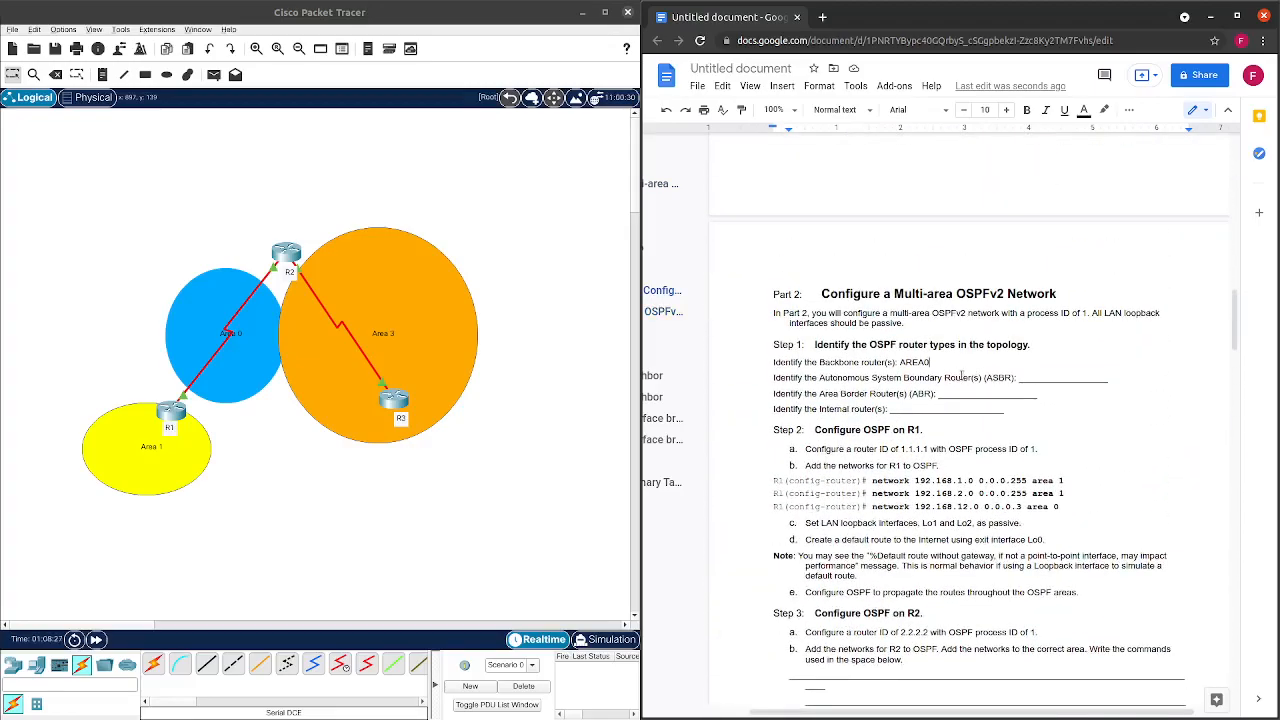
Colour the AREA0 answer red.
left_click_drag(931, 363, 898, 363)
left_click(1083, 109)
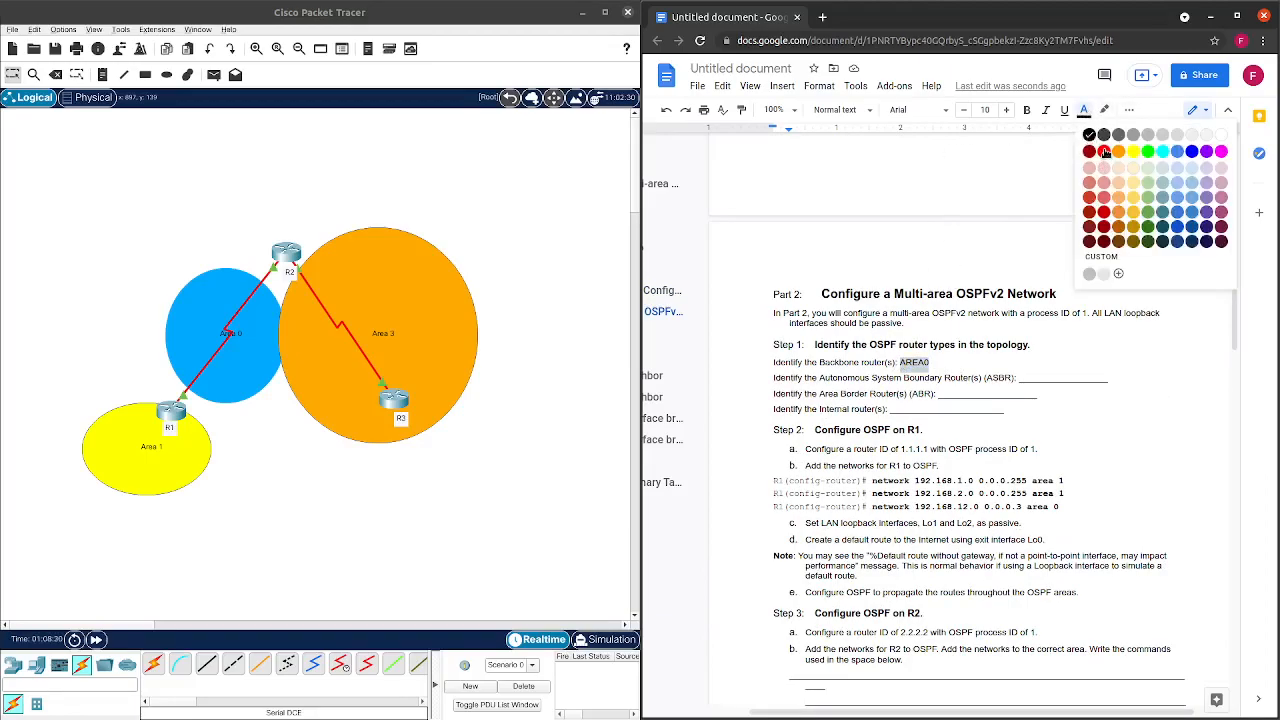
left_click(1102, 156)
left_click(1076, 343)
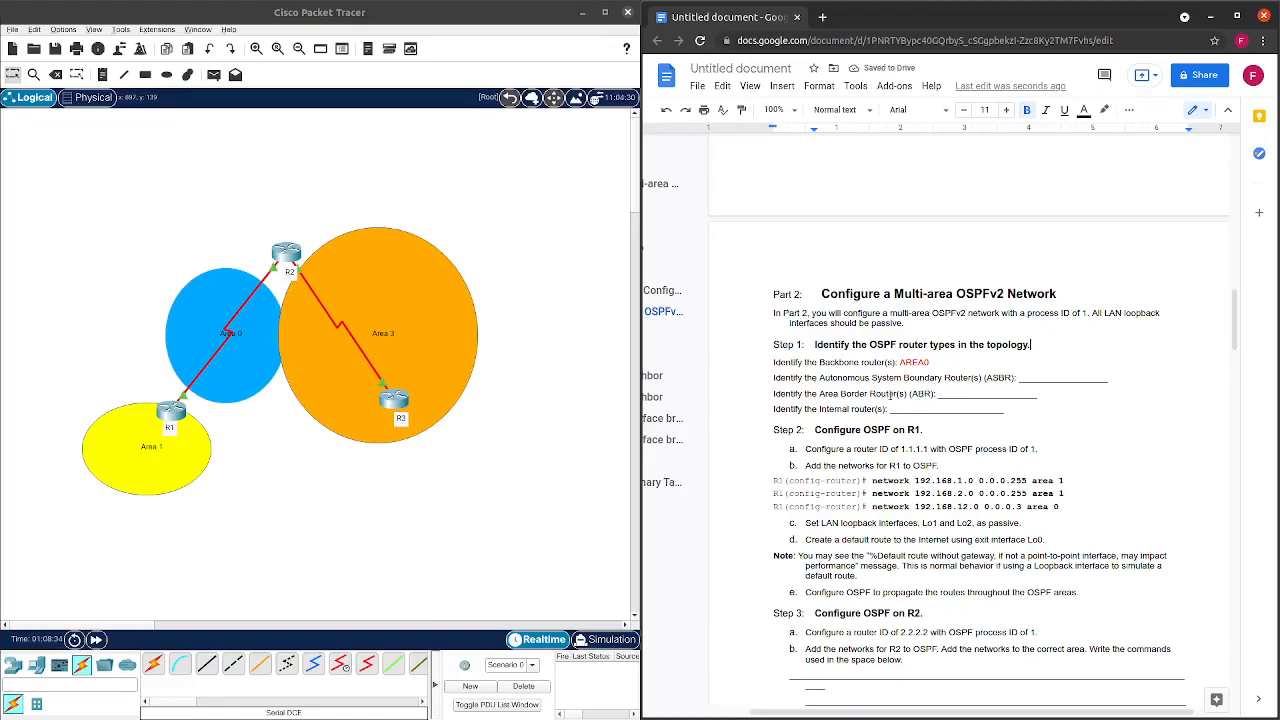
scroll(795, 394, "up", 5)
scroll(815, 361, "up", 5)
scroll(814, 366, "down", 3)
scroll(816, 370, "down", 7)
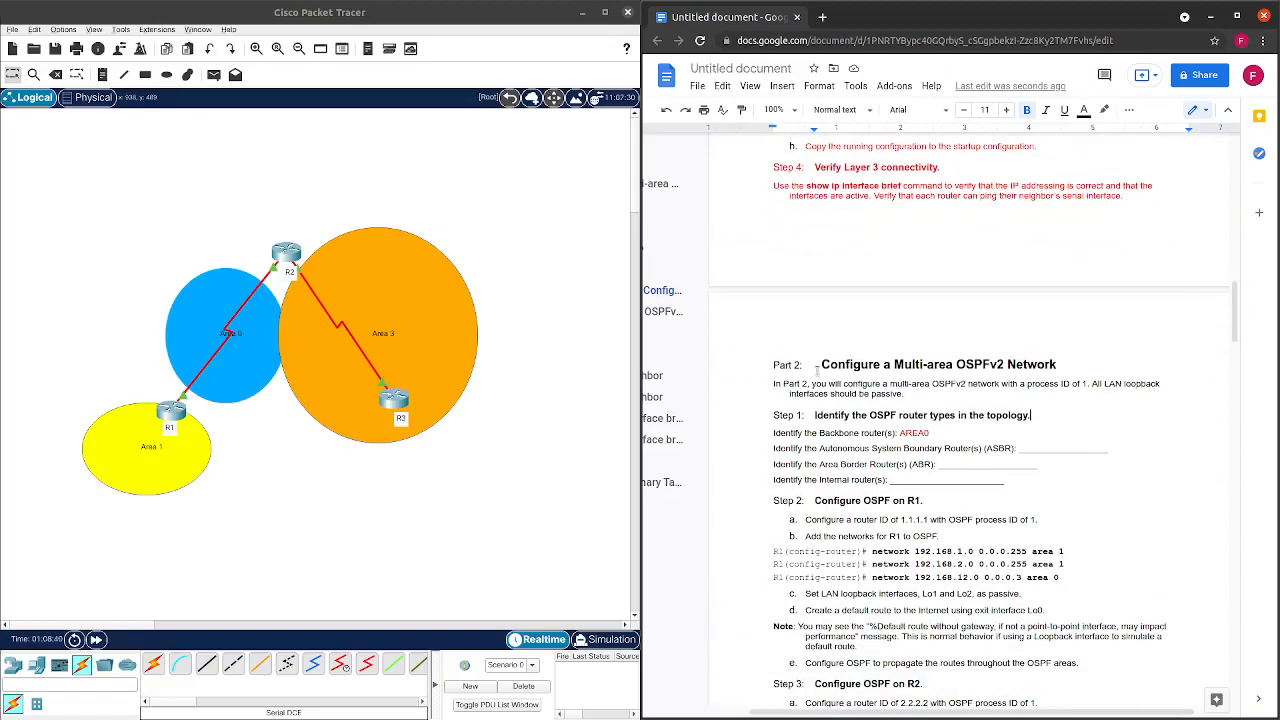
scroll(836, 383, "up", 10)
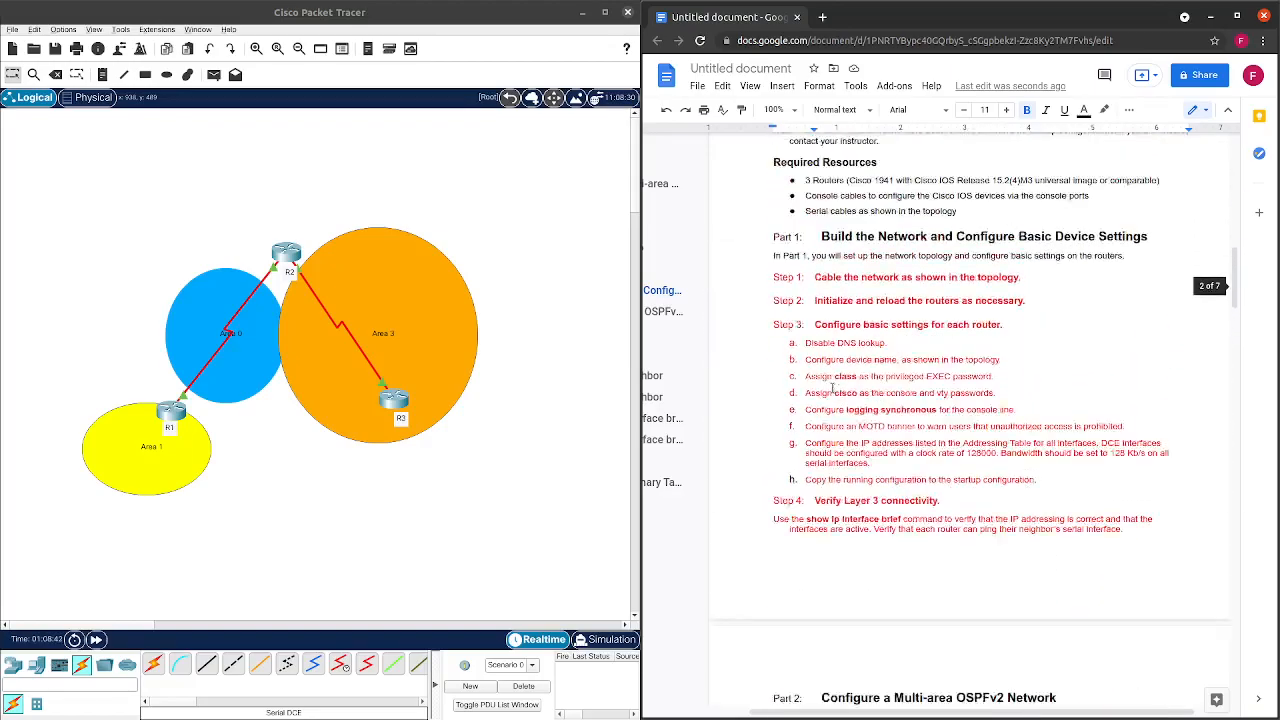
scroll(836, 375, "up", 8)
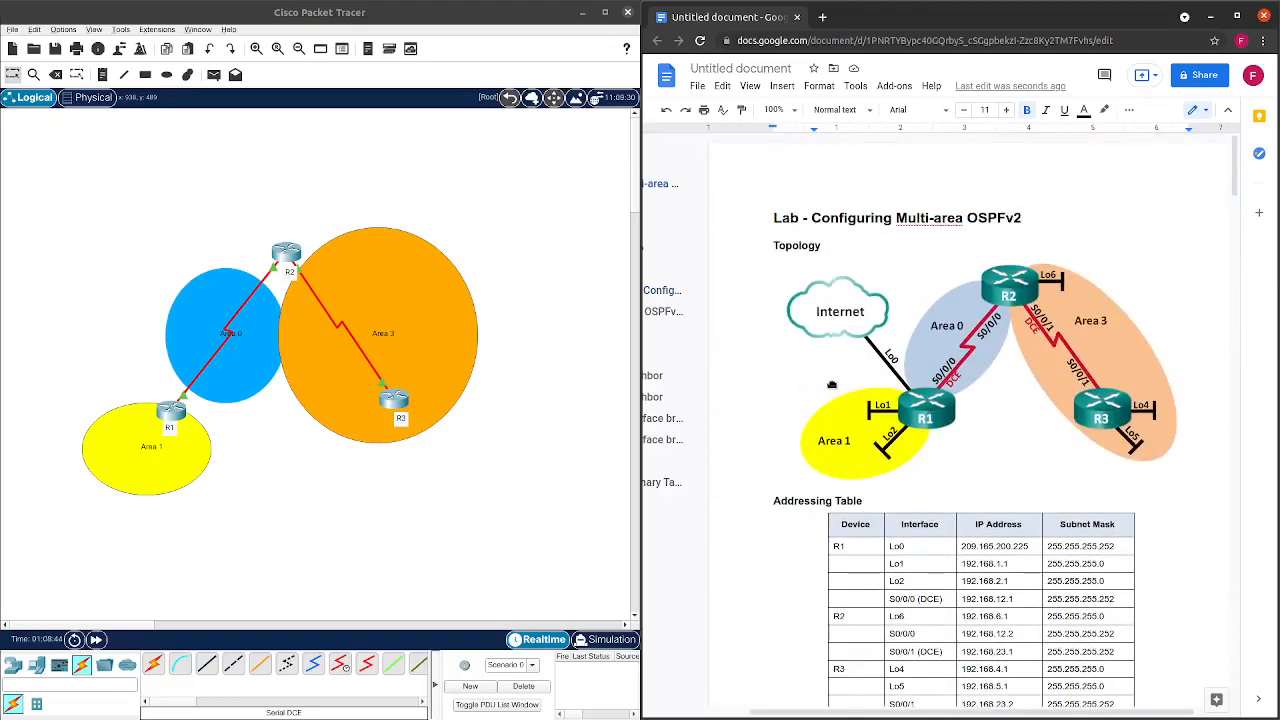
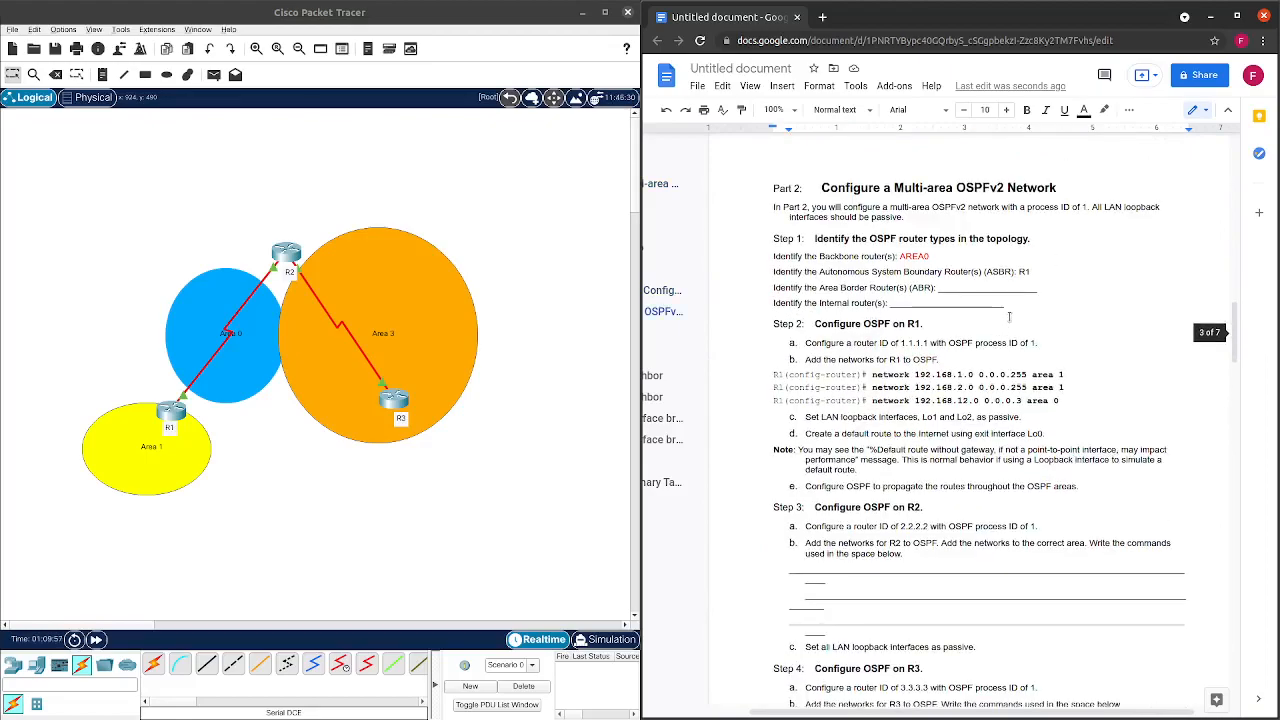
Type 'R1, R' into the area border router answer blank on the worksheet.
left_click_drag(1040, 288, 936, 288)
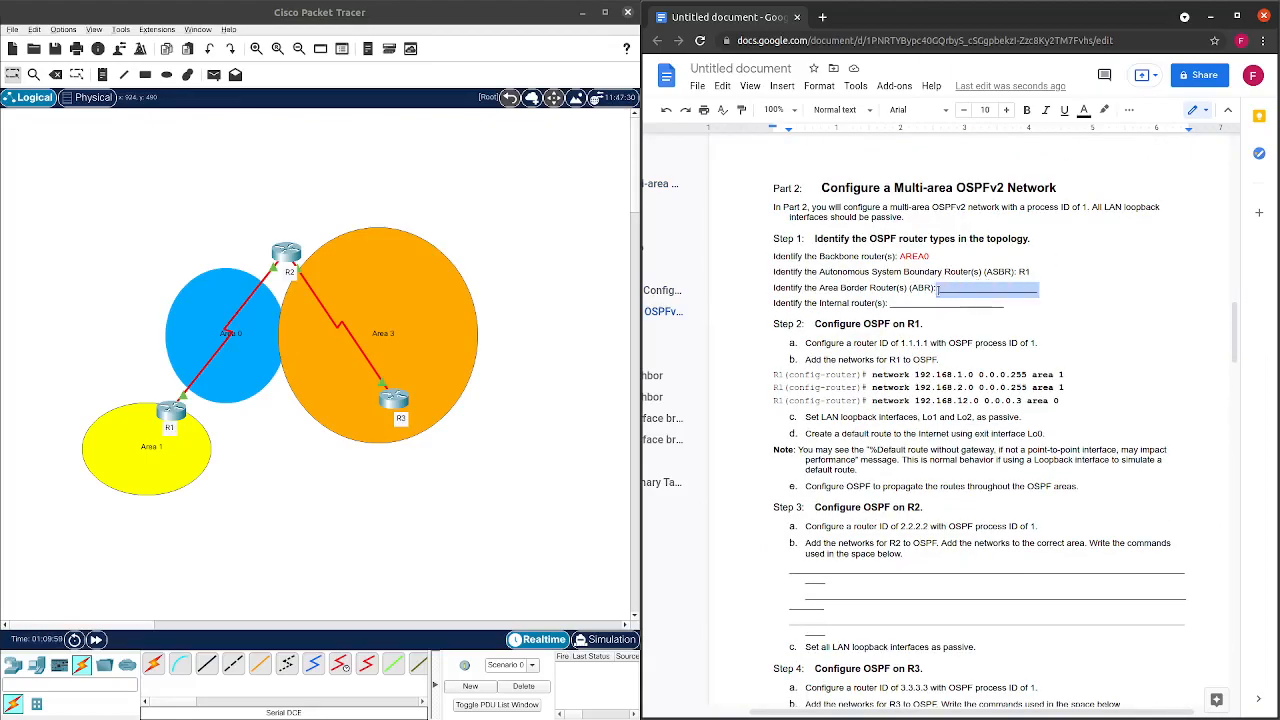
type("R1")
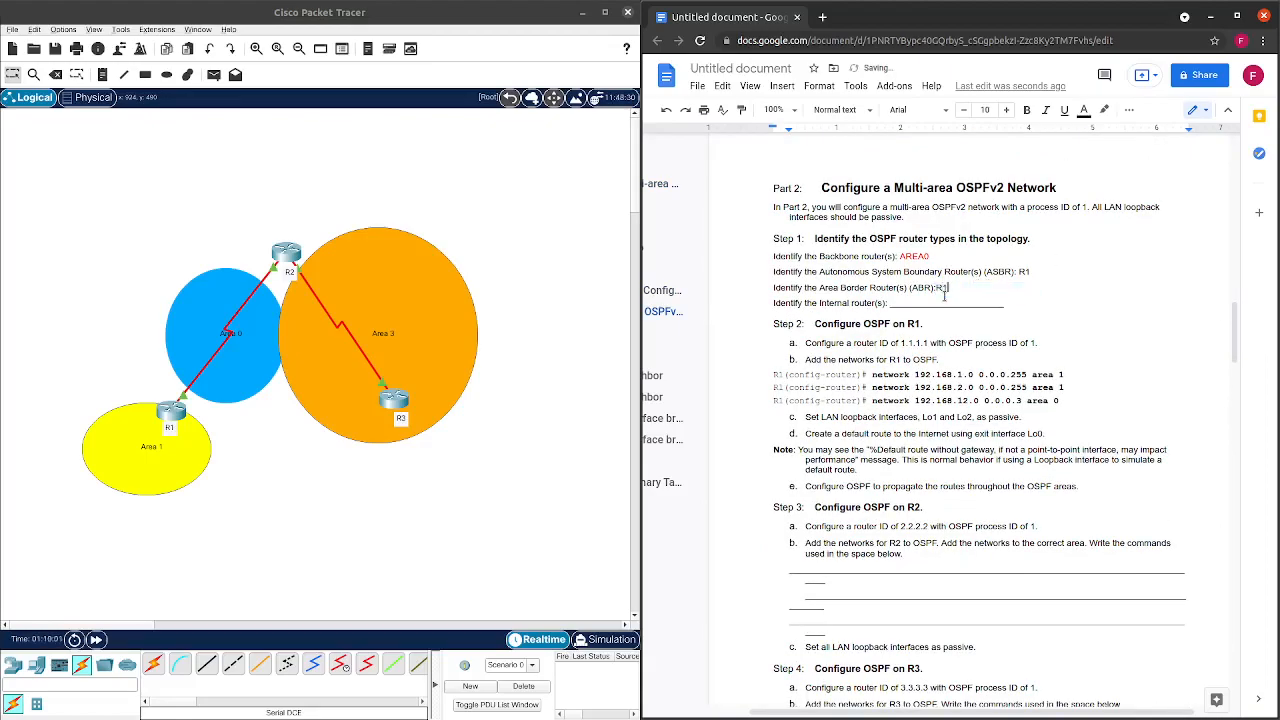
type(", R2")
scroll(944, 296, "up", 15)
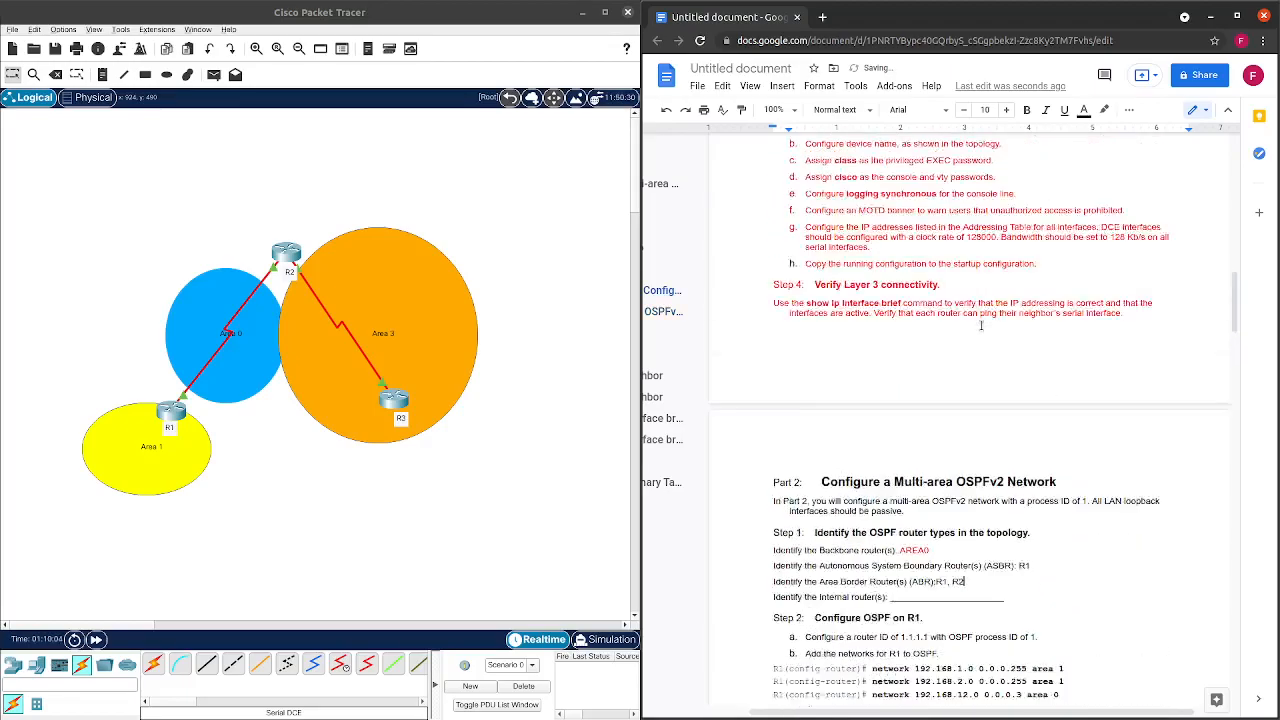
scroll(988, 327, "up", 8)
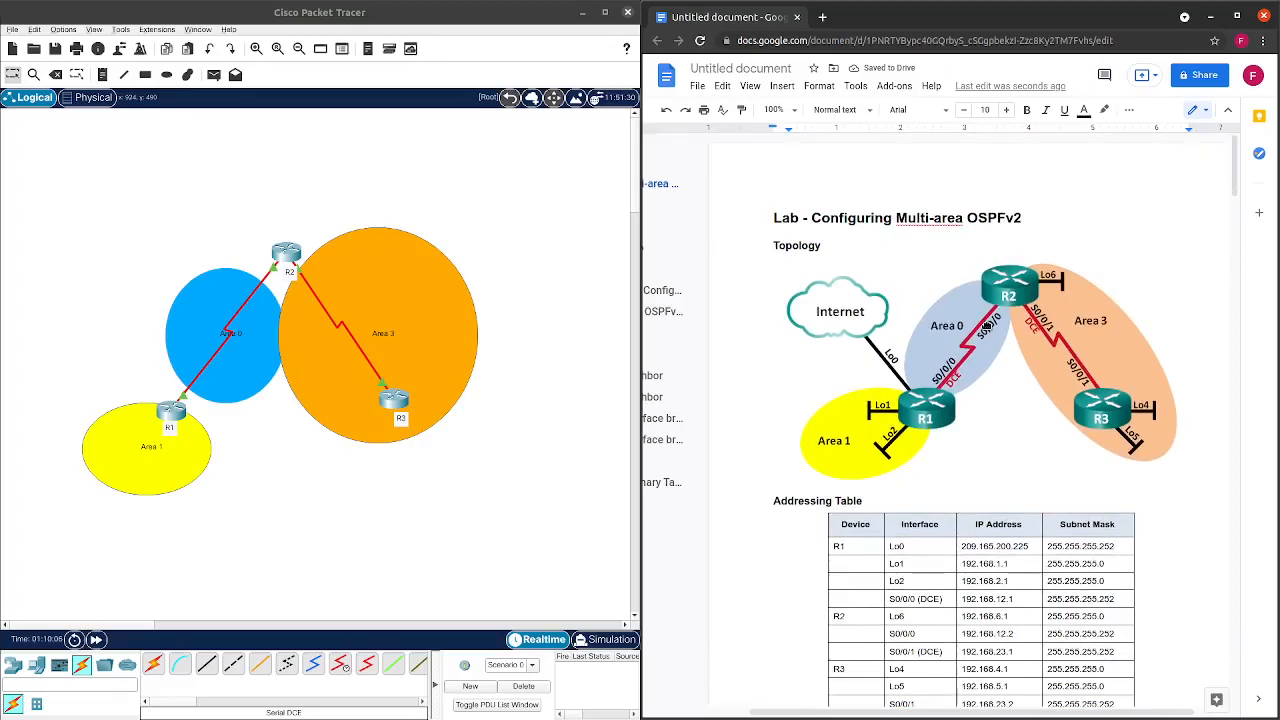
scroll(1101, 450, "down", 20)
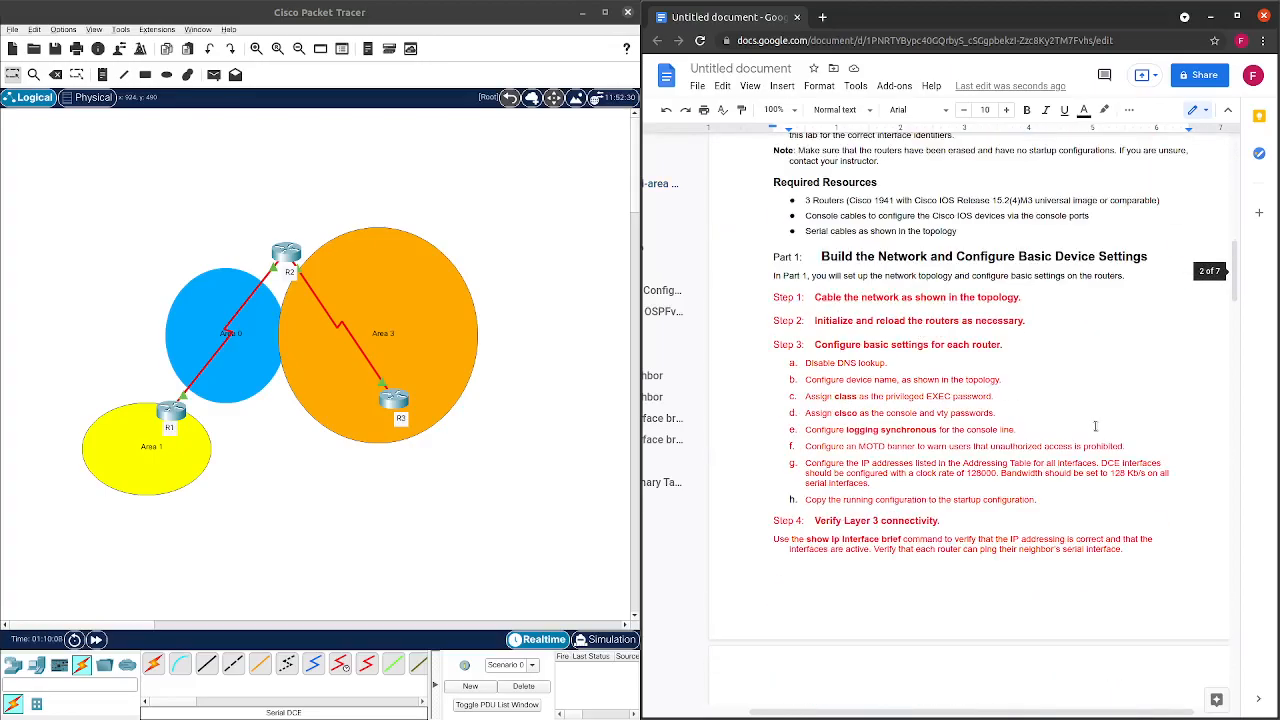
scroll(1085, 478, "down", 4)
scroll(1075, 472, "up", 2)
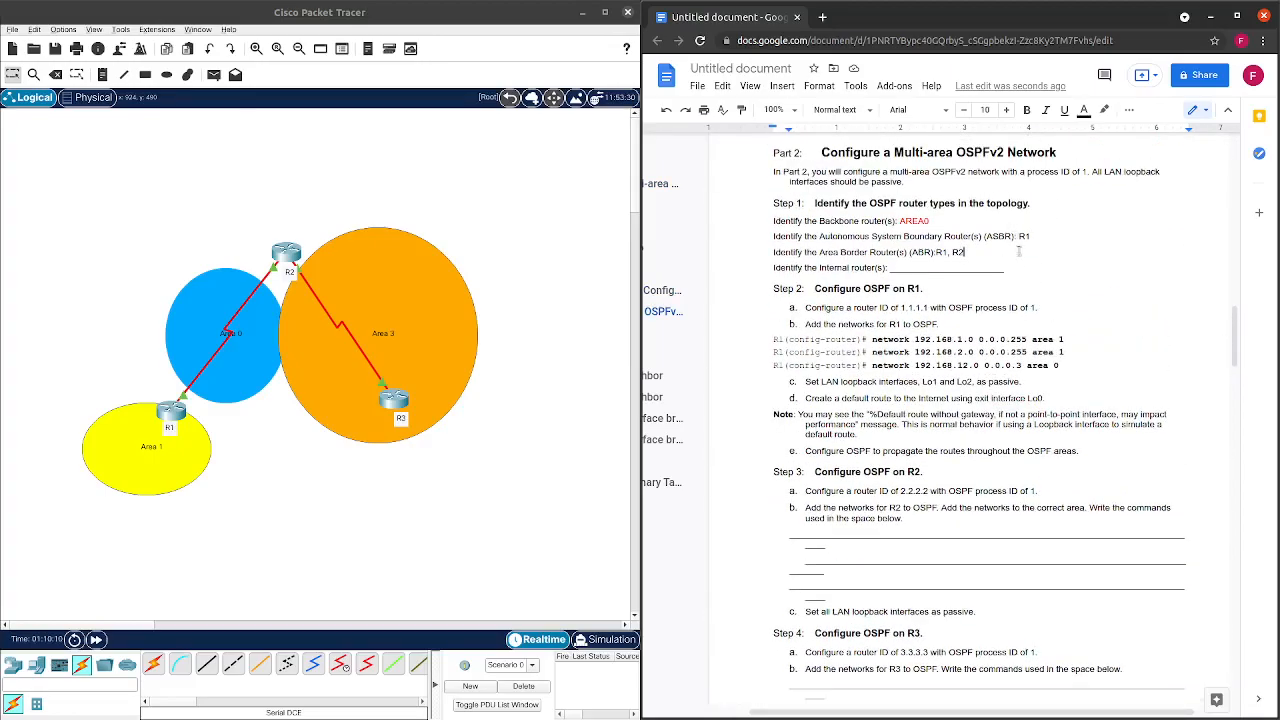
Answer R3 as the internal router and colour the four router-type answer lines red.
left_click_drag(1005, 268, 889, 270)
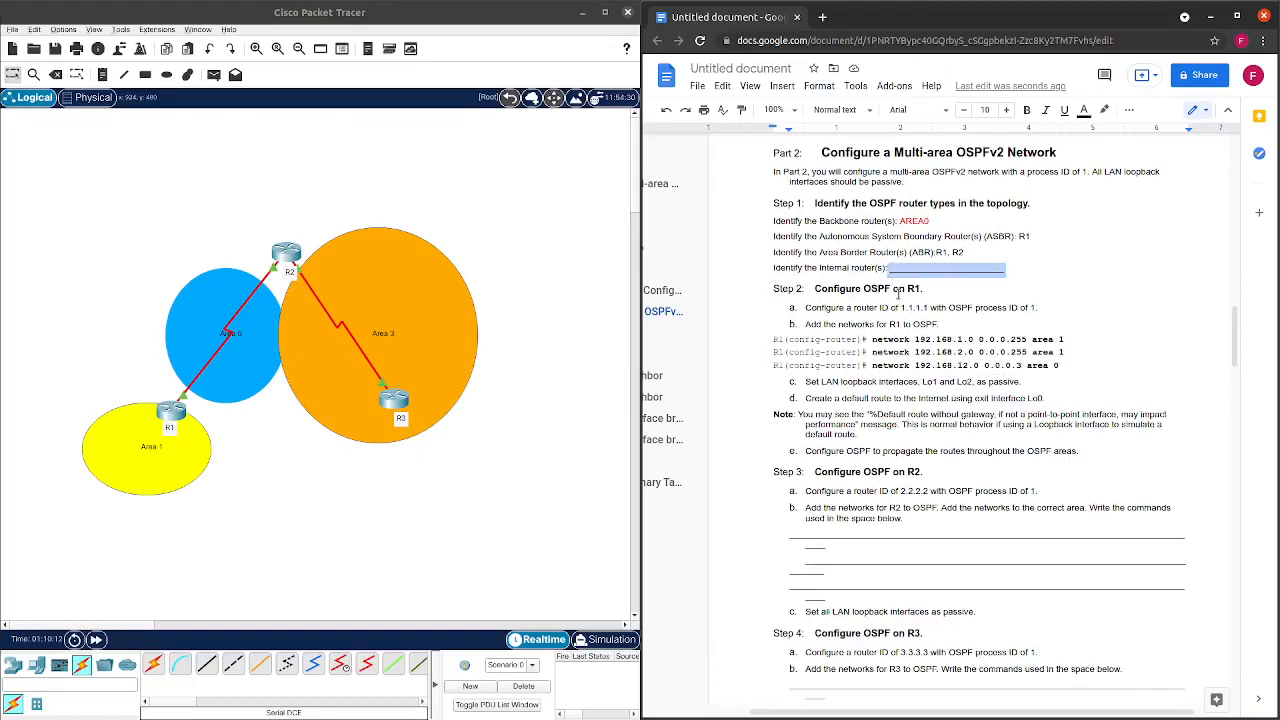
type("R3")
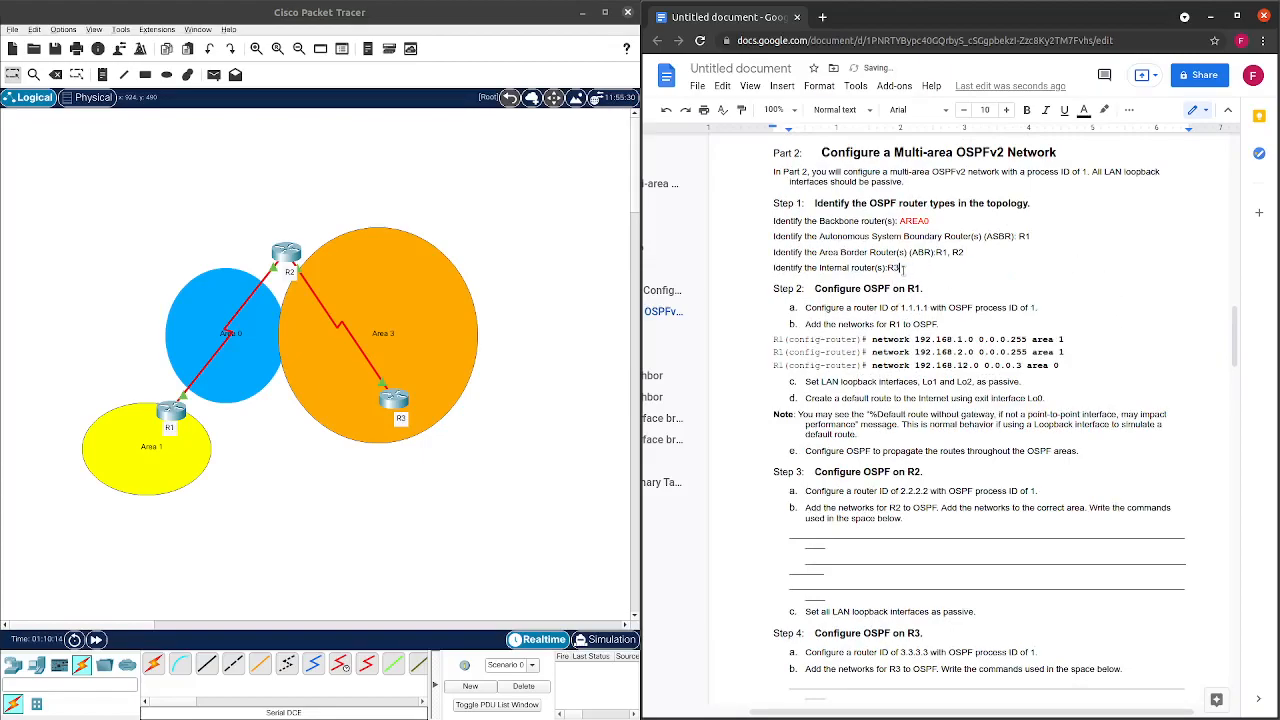
left_click(887, 270)
left_click_drag(937, 272, 747, 218)
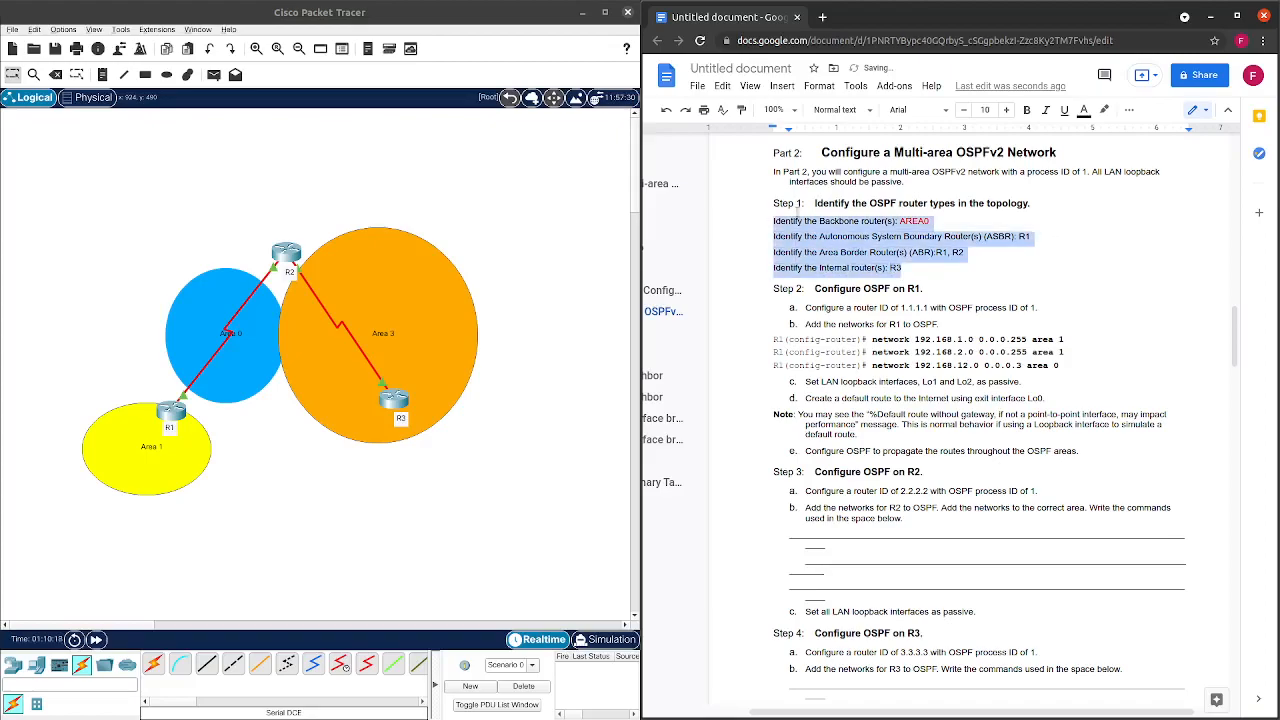
left_click(1084, 110)
left_click(1104, 152)
left_click(1060, 268)
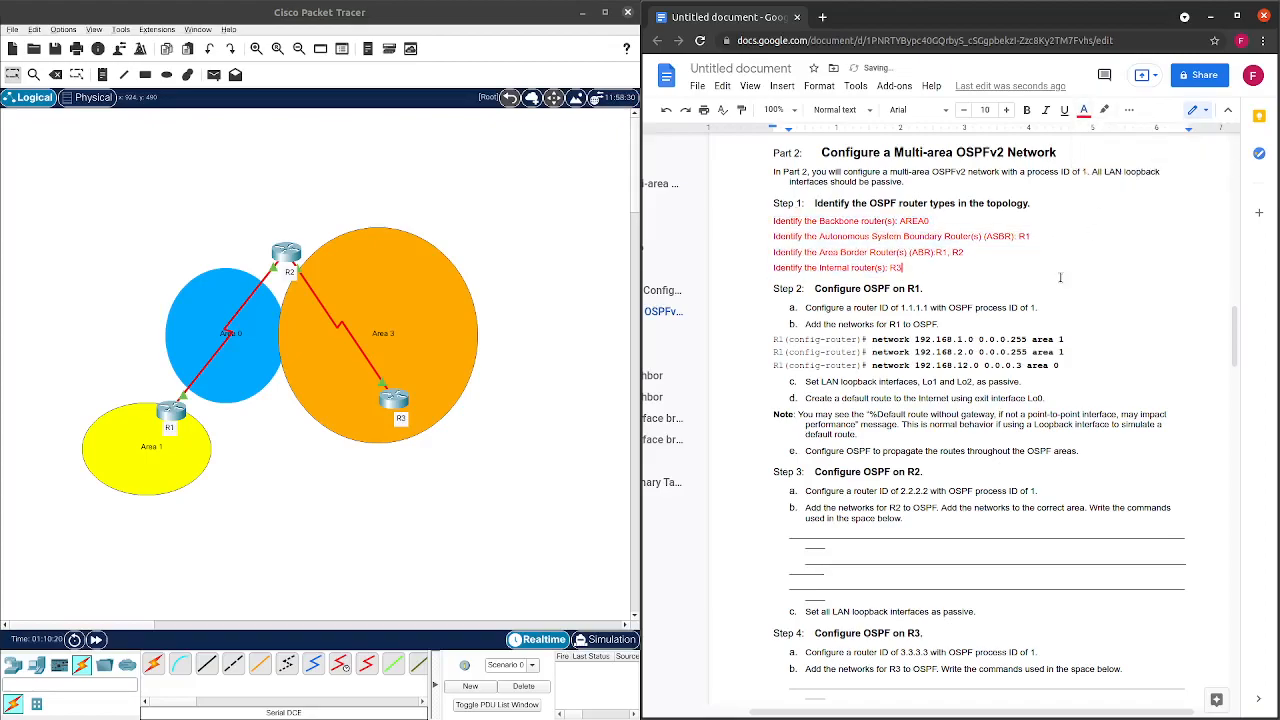
Bring up R1's command-line interface in Packet Tracer.
scroll(967, 287, "down", 1)
scroll(967, 287, "down", 2)
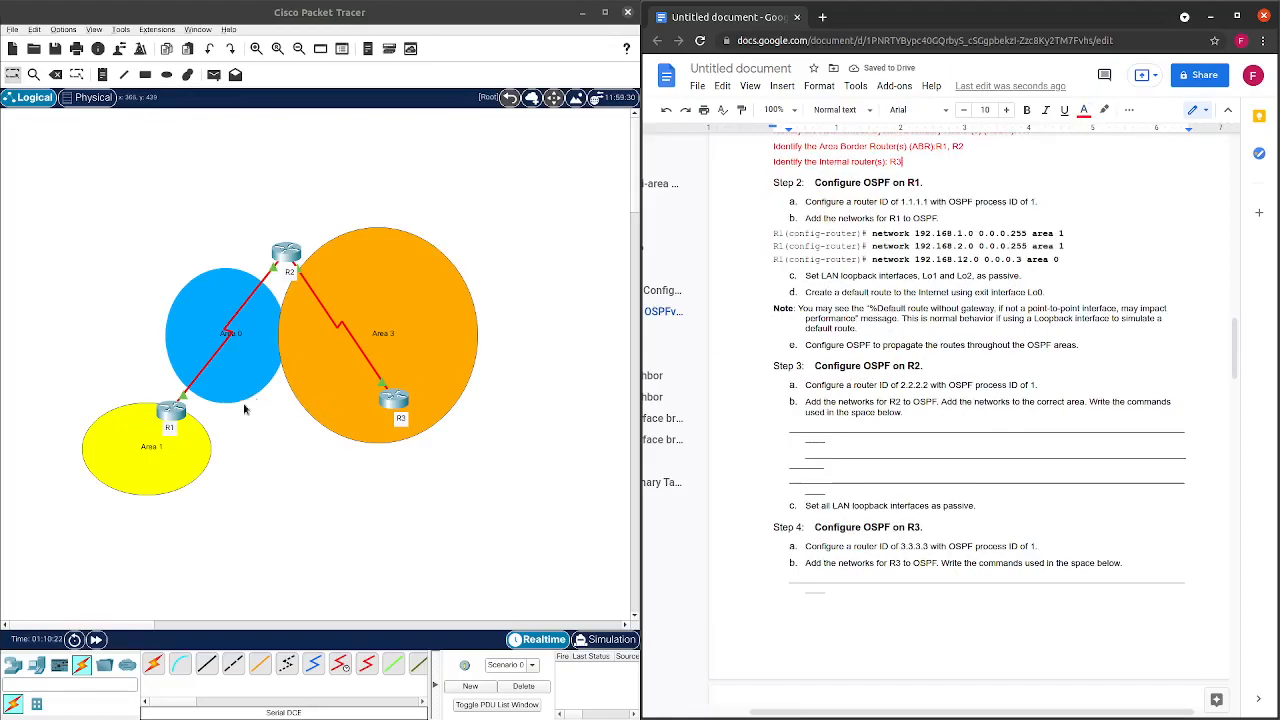
left_click(171, 410)
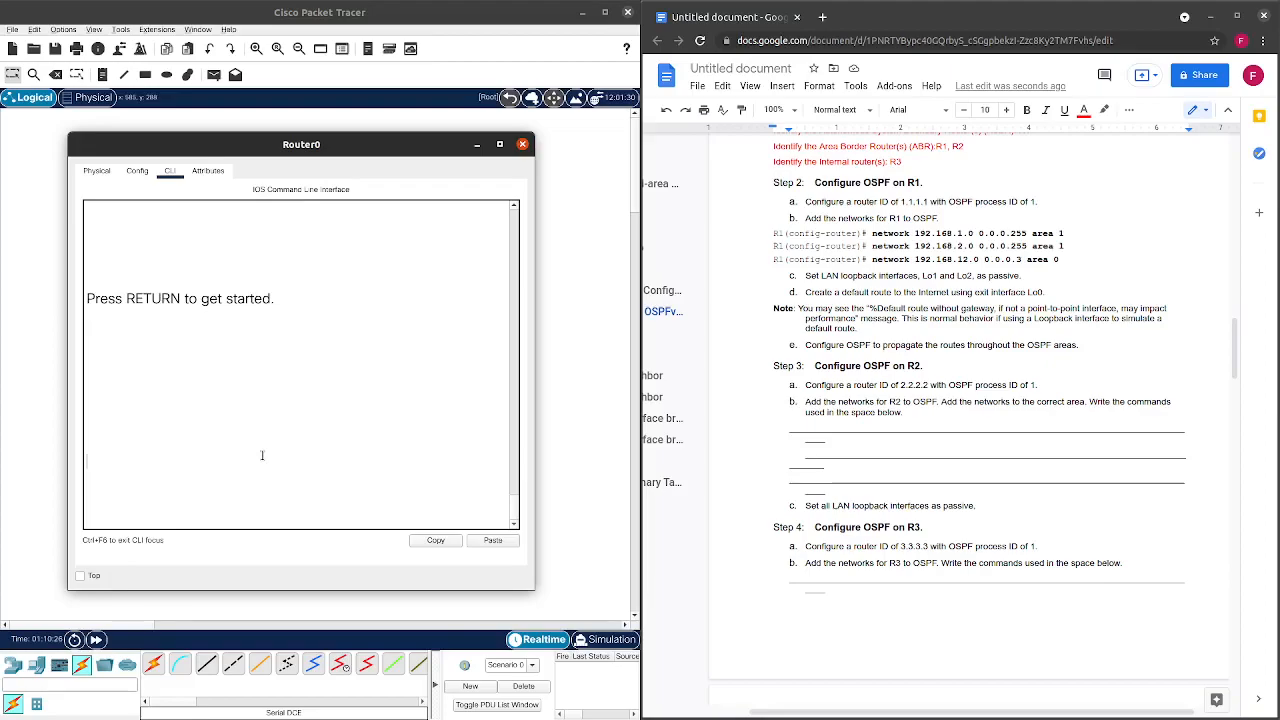
Log in to R1's console and enter privileged and global configuration mode.
key("Return")
key("Return")
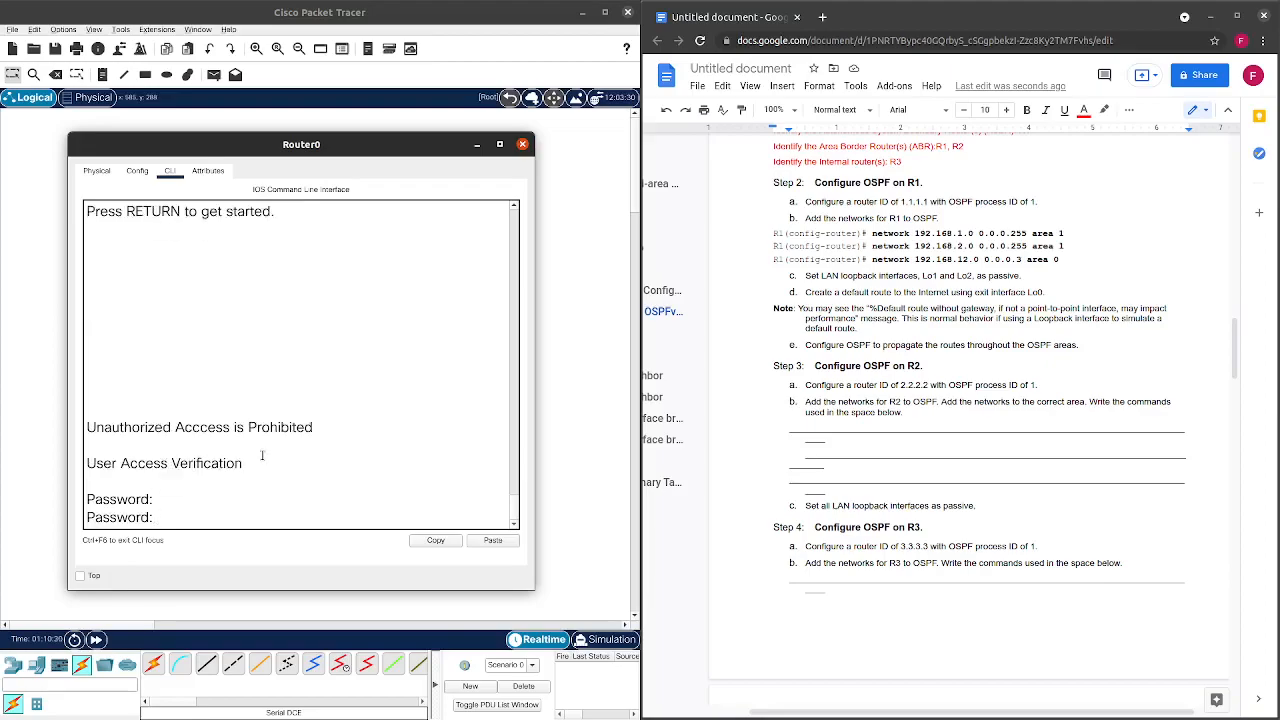
key("Return")
type("en")
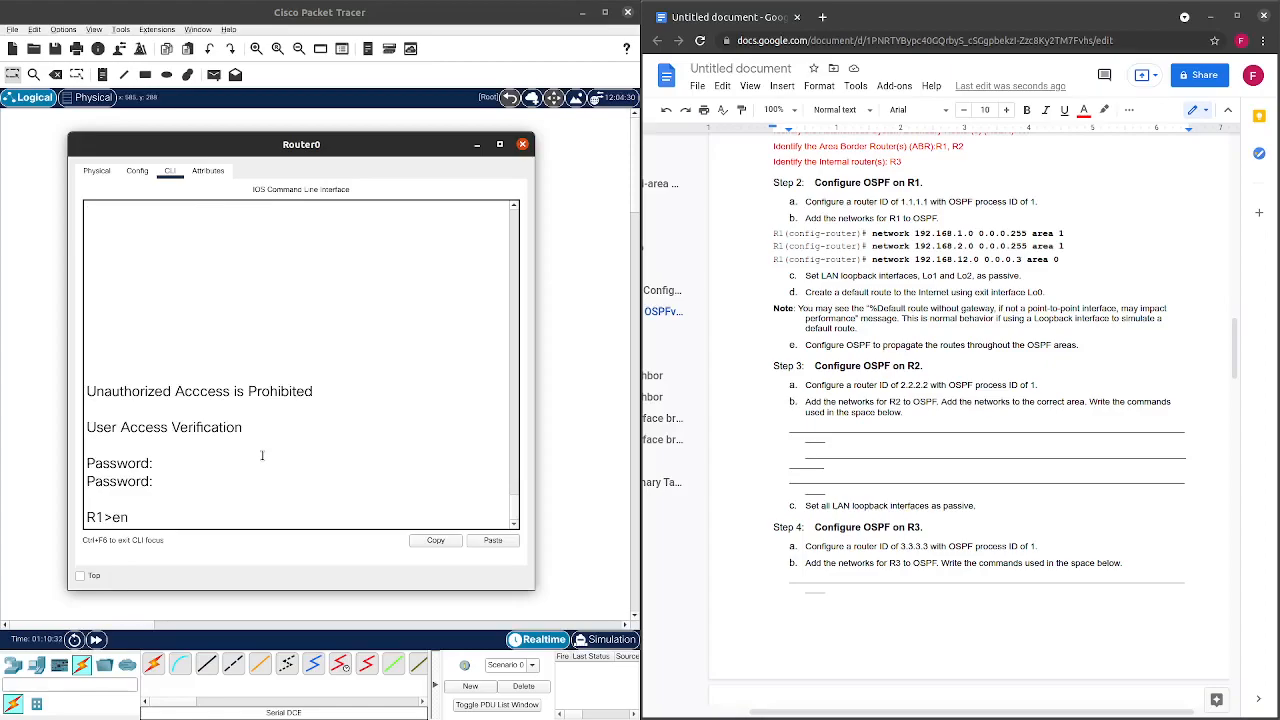
key("Return")
key("Return")
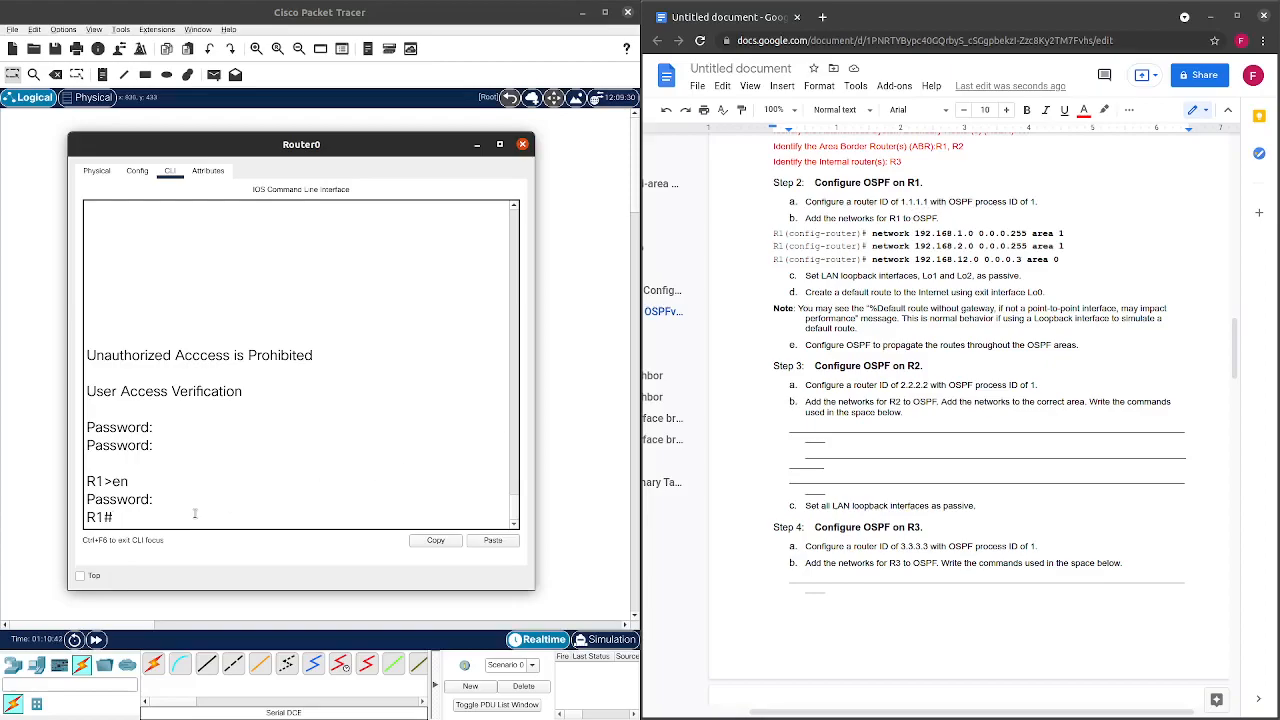
type("conf t")
key("Return")
Start OSPF process 1 on R1 and check its OSPF database.
type("rout")
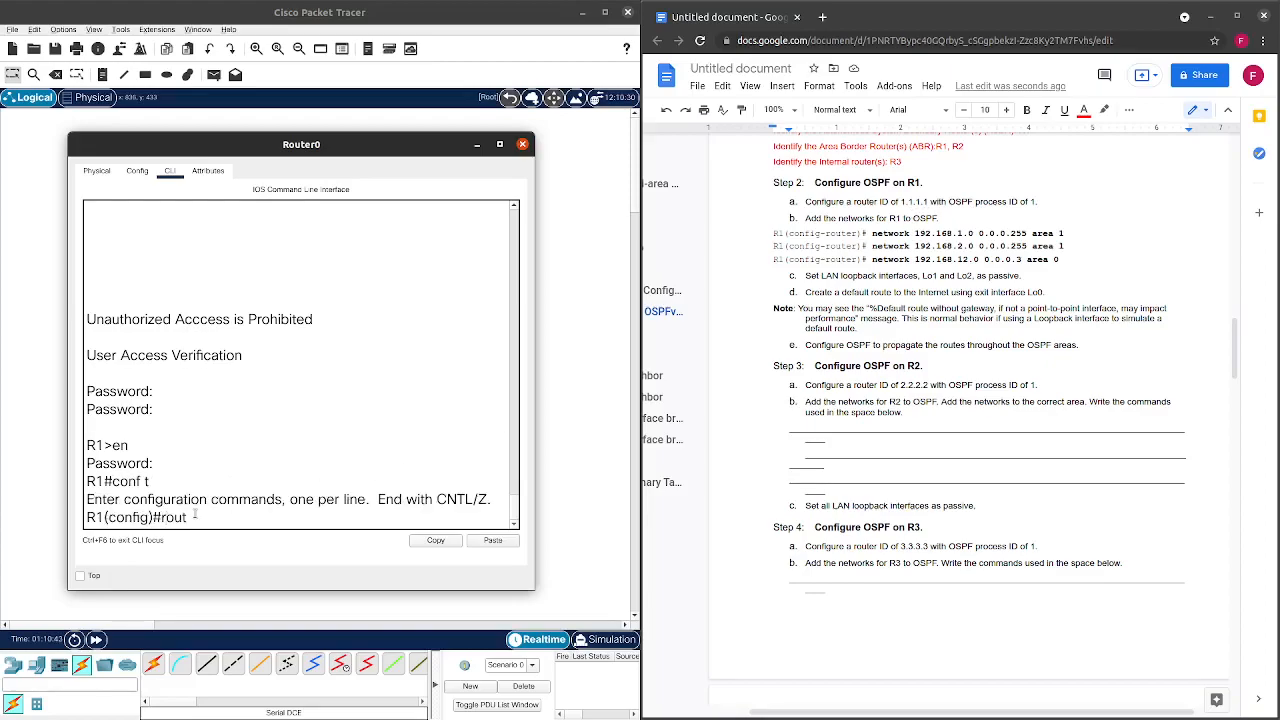
type("er osop")
key("BackSpace")
key("BackSpace")
type("pf")
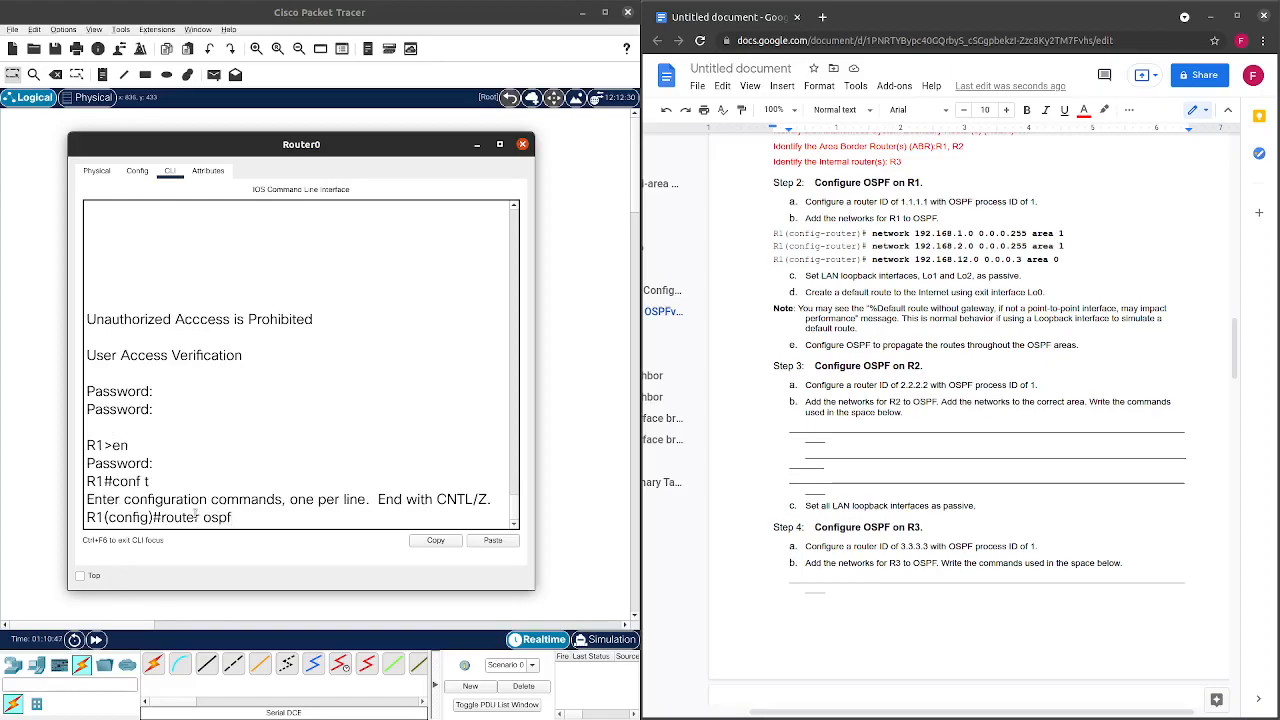
type(" 1")
key("Return")
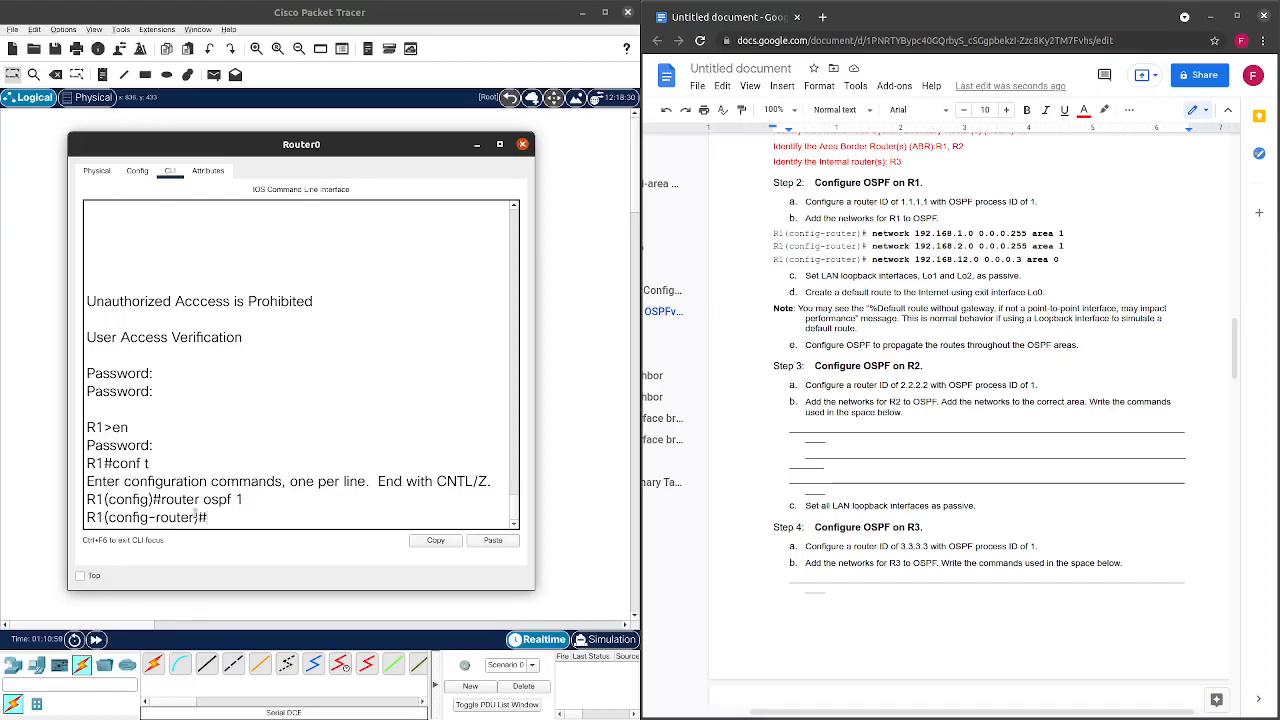
type("do show ")
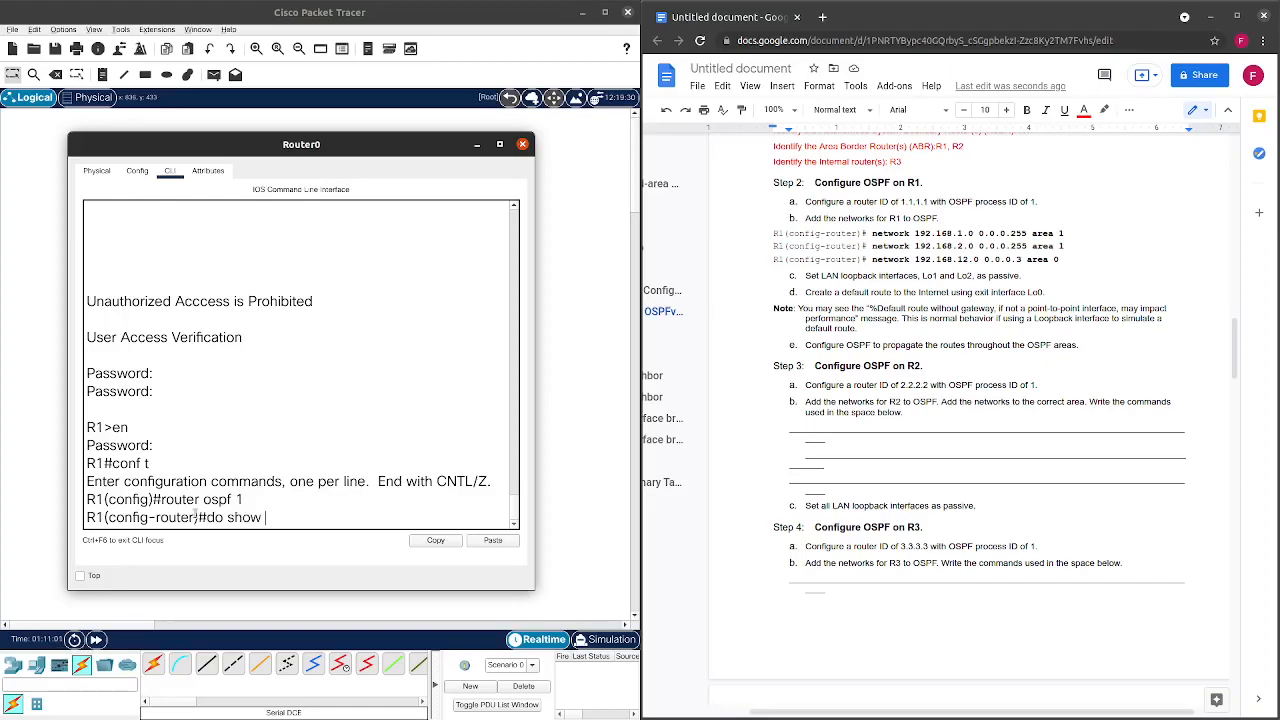
type("ip os")
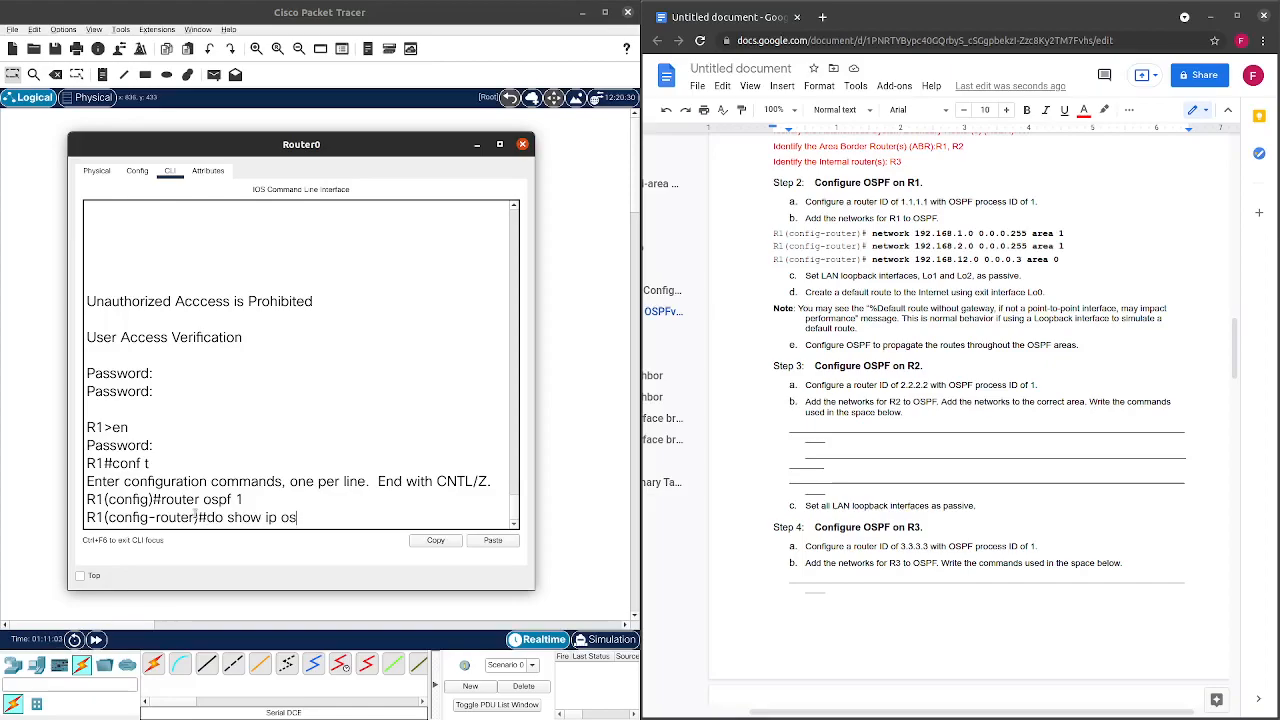
type("pf database")
key("Return")
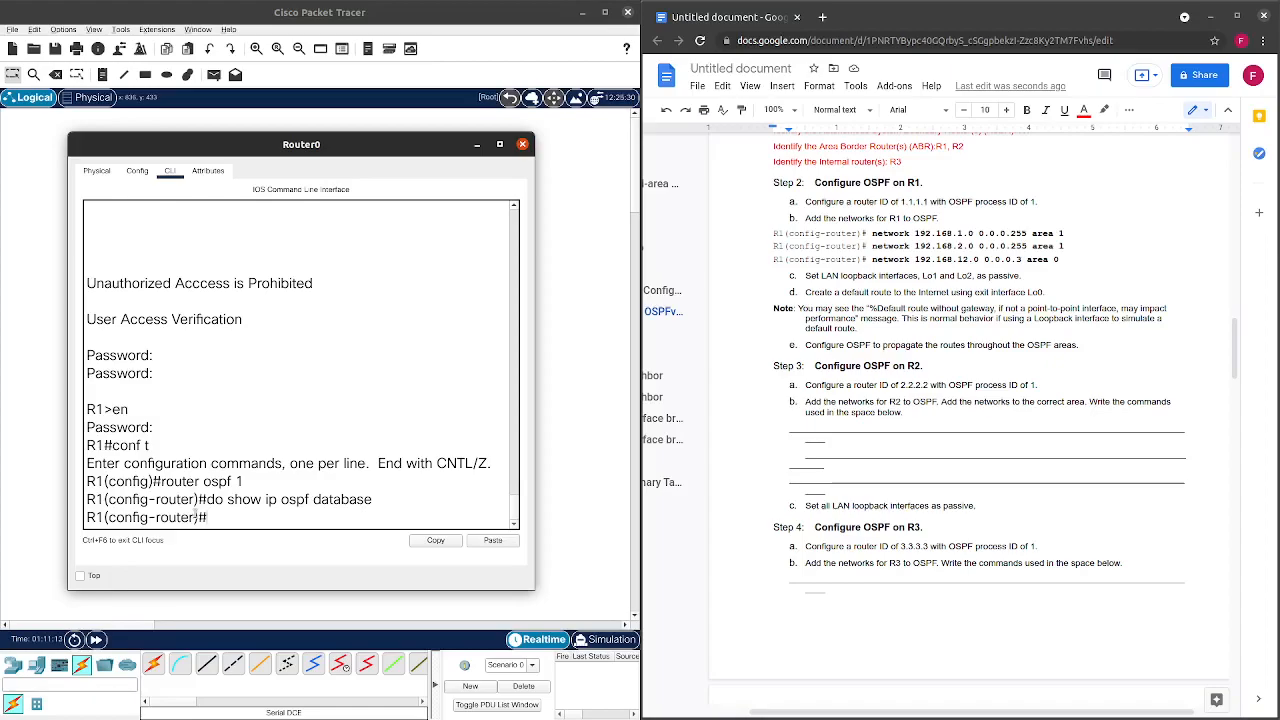
type("do show ip")
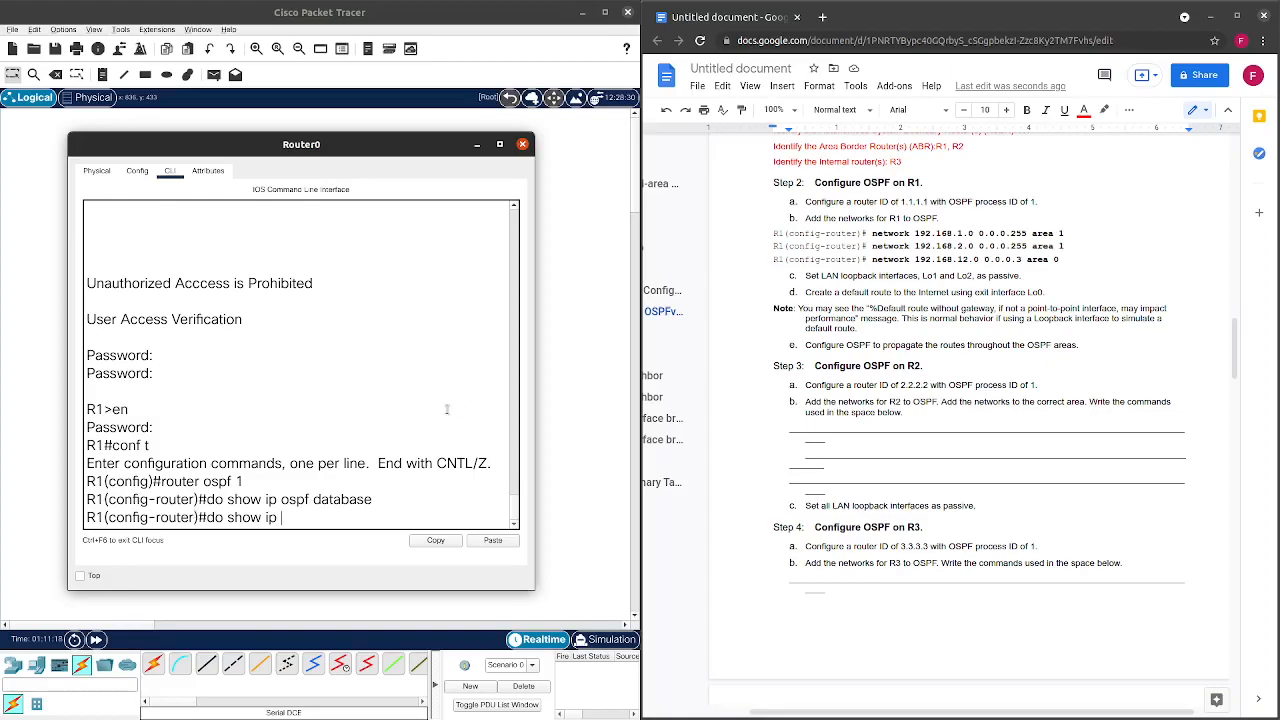
scroll(790, 384, "up", 1)
scroll(791, 384, "up", 15)
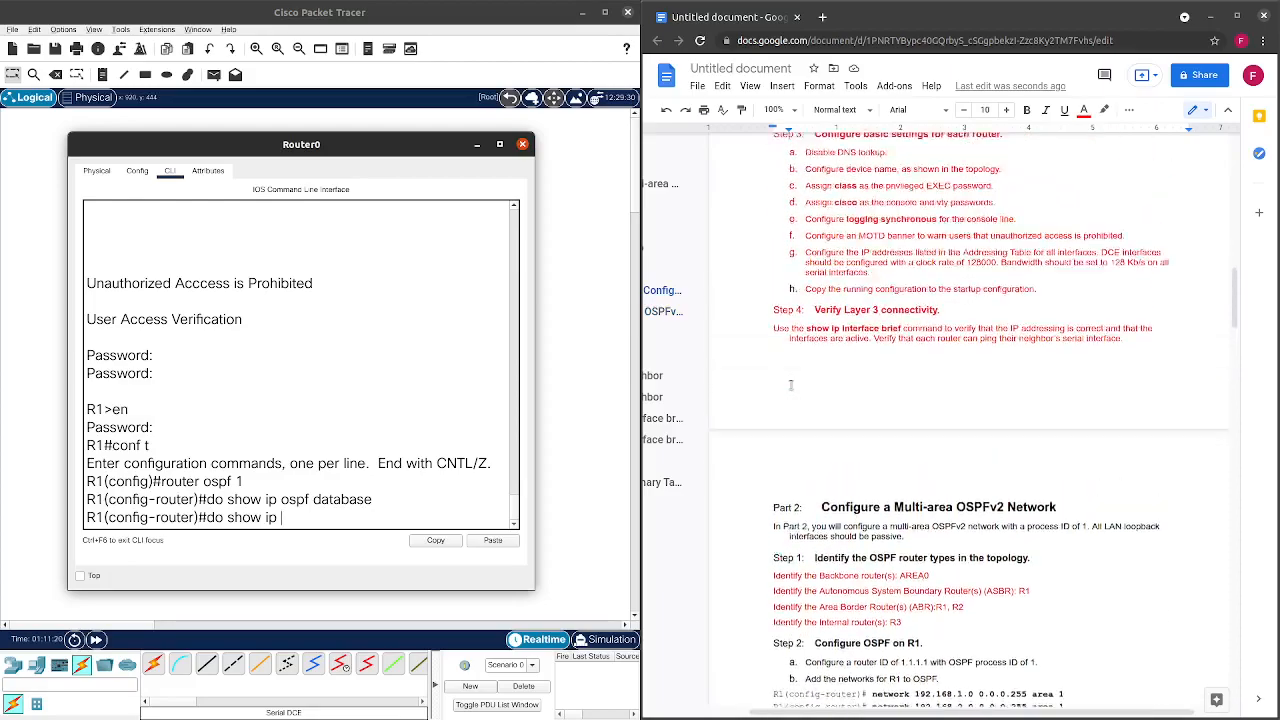
scroll(790, 385, "up", 6)
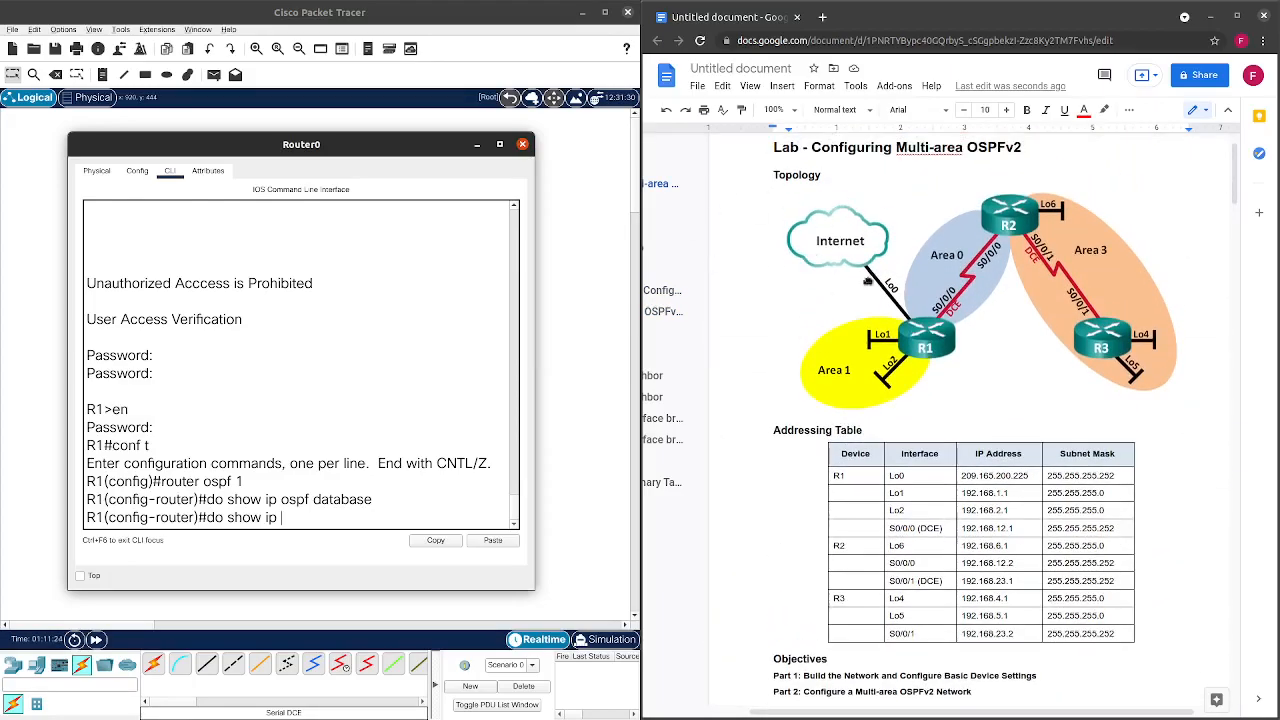
scroll(878, 335, "down", 1)
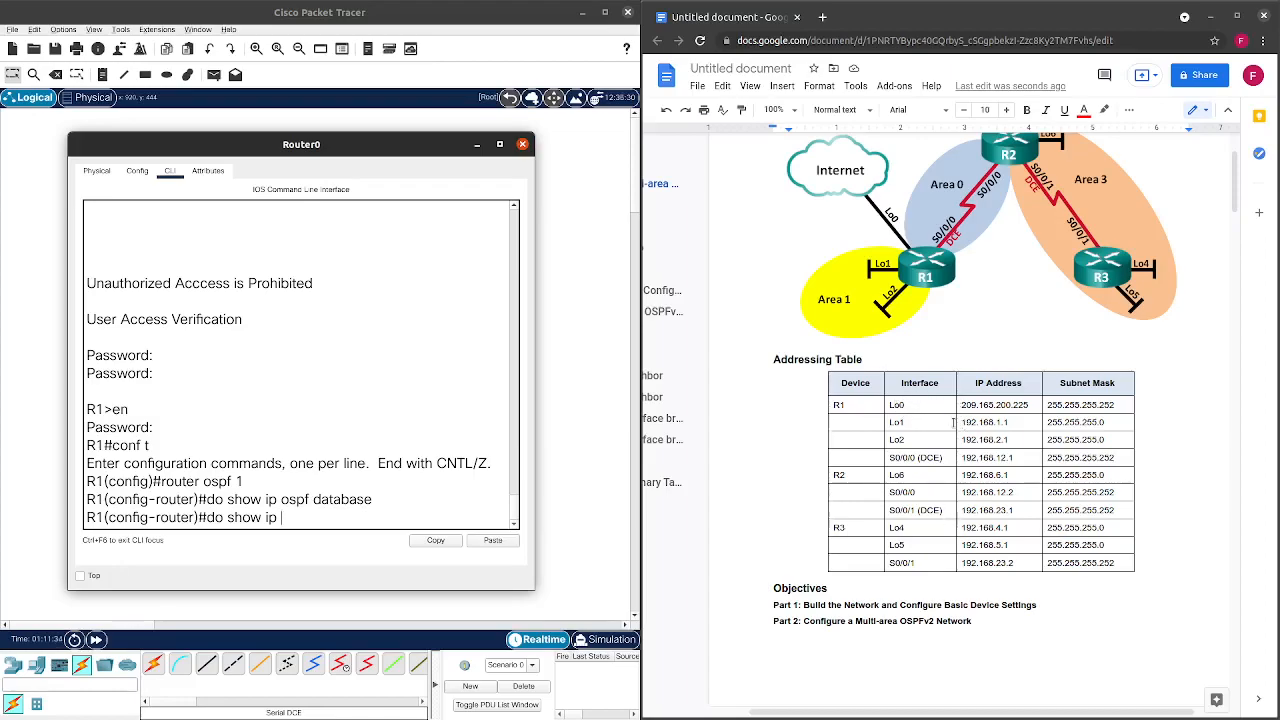
left_click_drag(968, 398, 1034, 412)
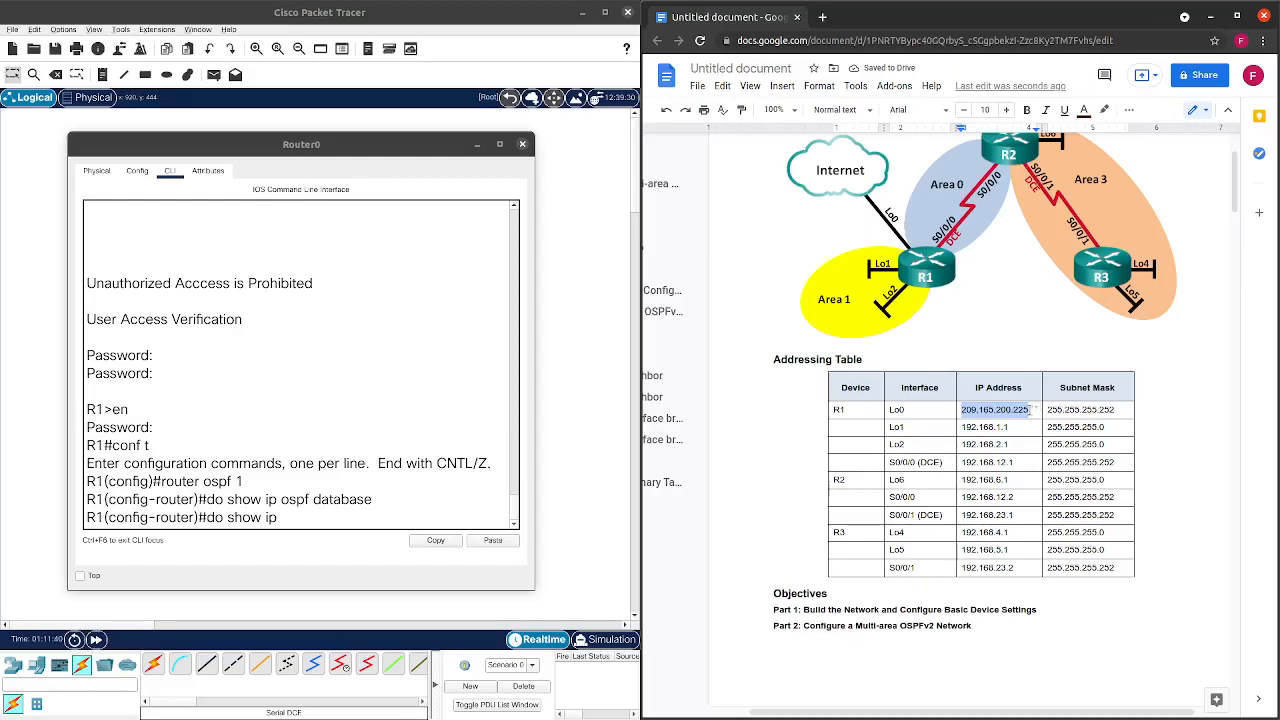
scroll(945, 430, "down", 10)
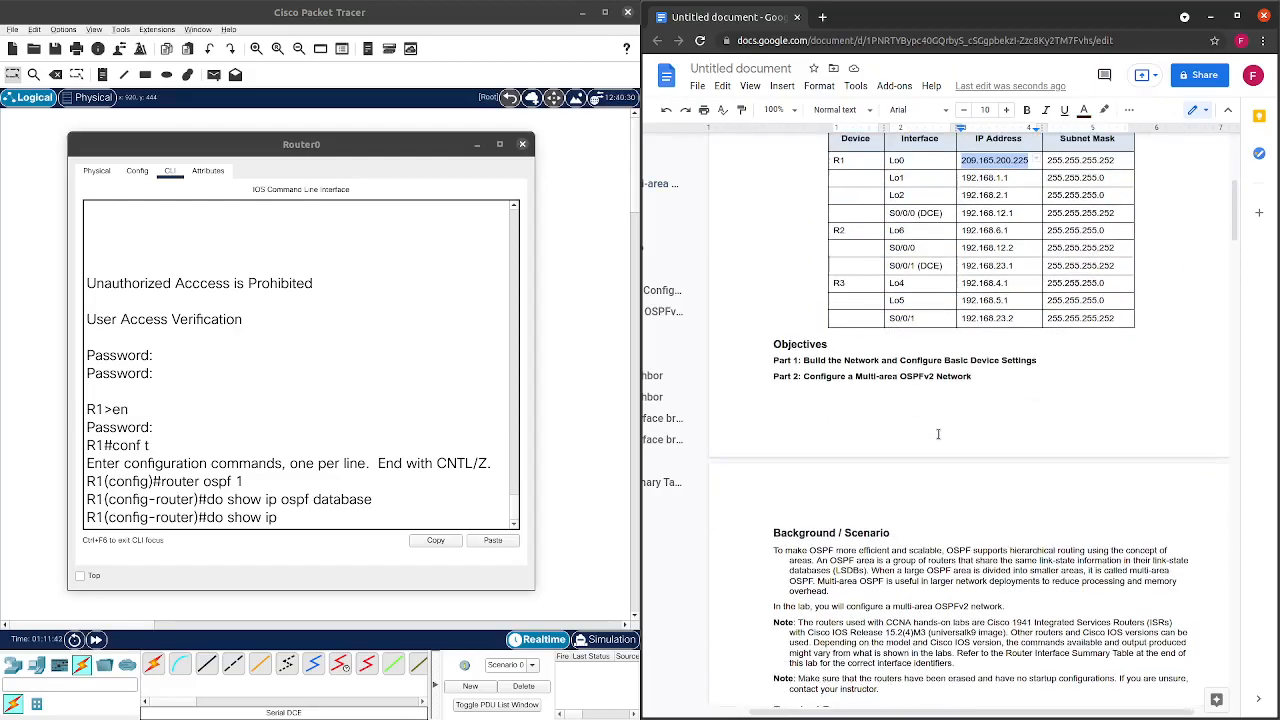
scroll(940, 445, "down", 8)
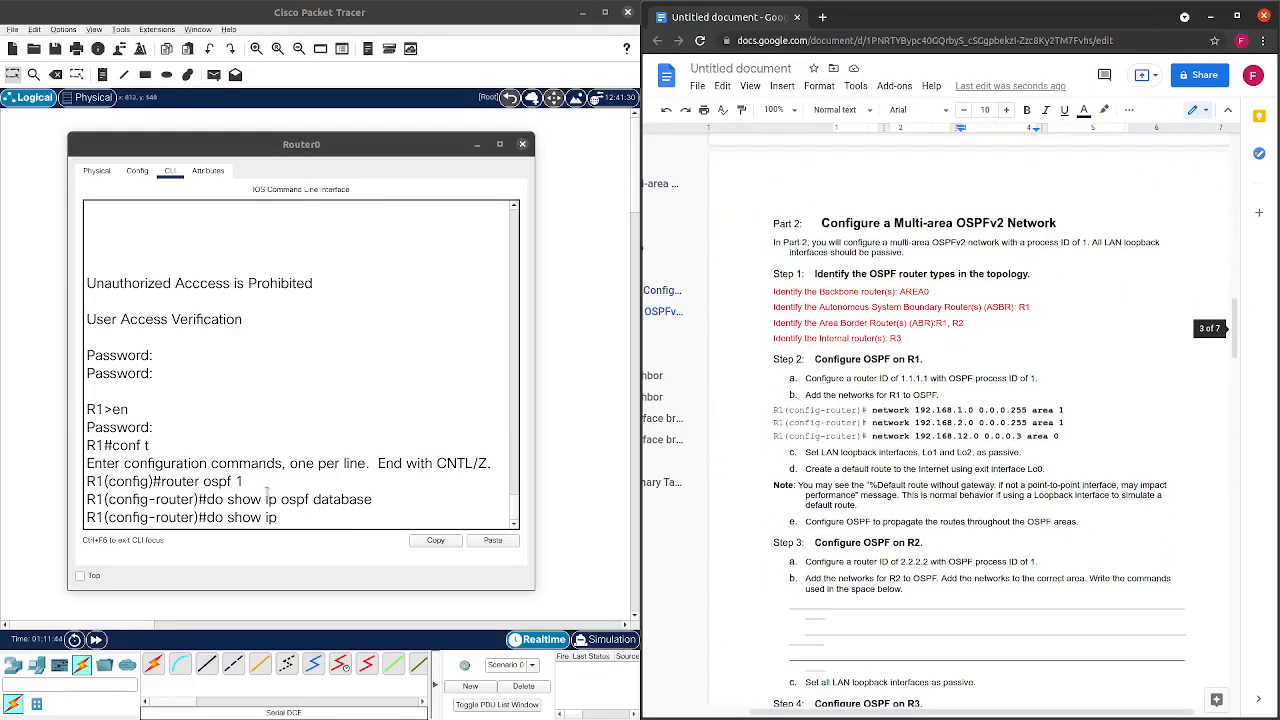
Run 'show ip ospf' on R1 and highlight its router ID 209.165.200.225.
left_click(289, 513)
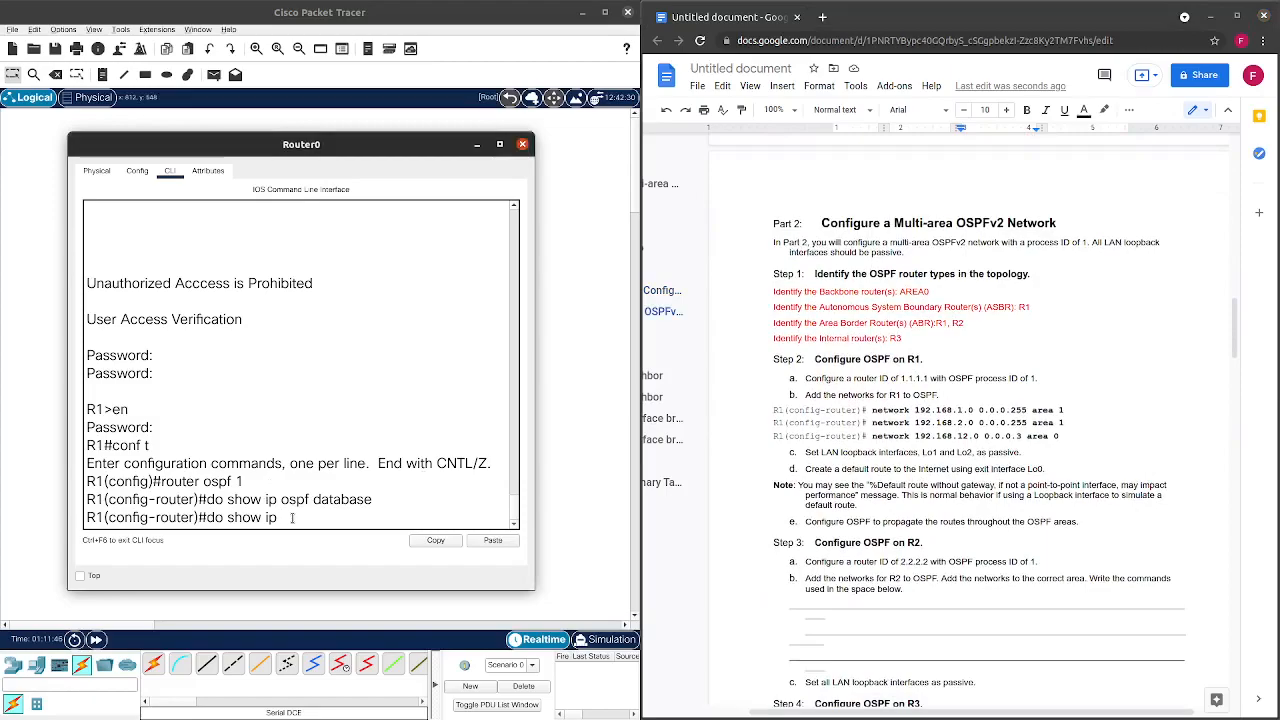
type("opsf")
key("Return")
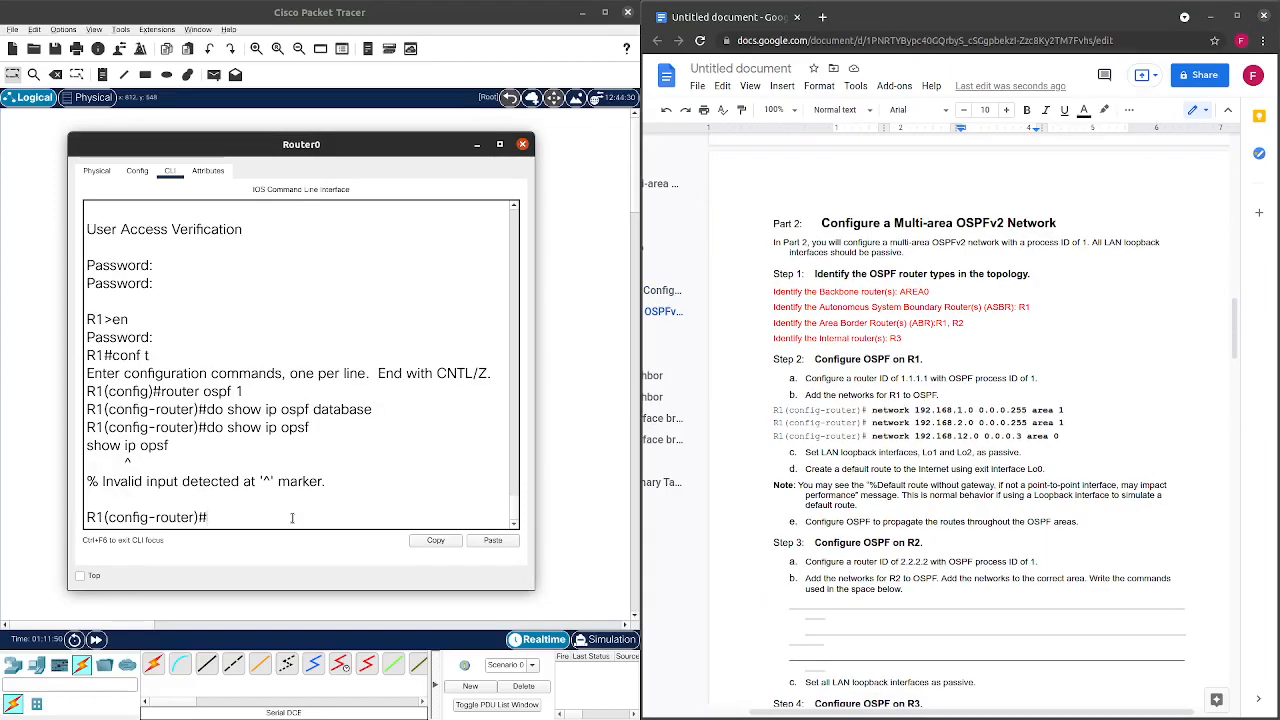
key("Up")
key("BackSpace")
key("BackSpace")
key("BackSpace")
type("spf")
key("Return")
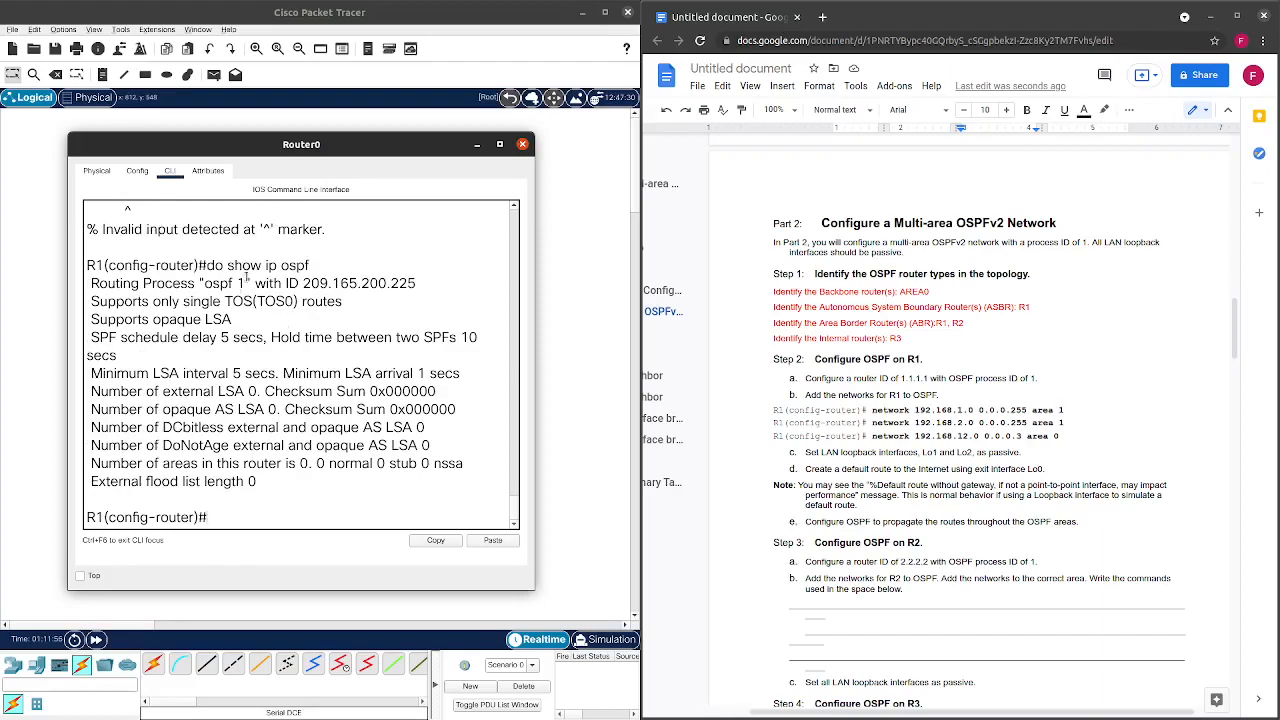
left_click_drag(419, 286, 303, 283)
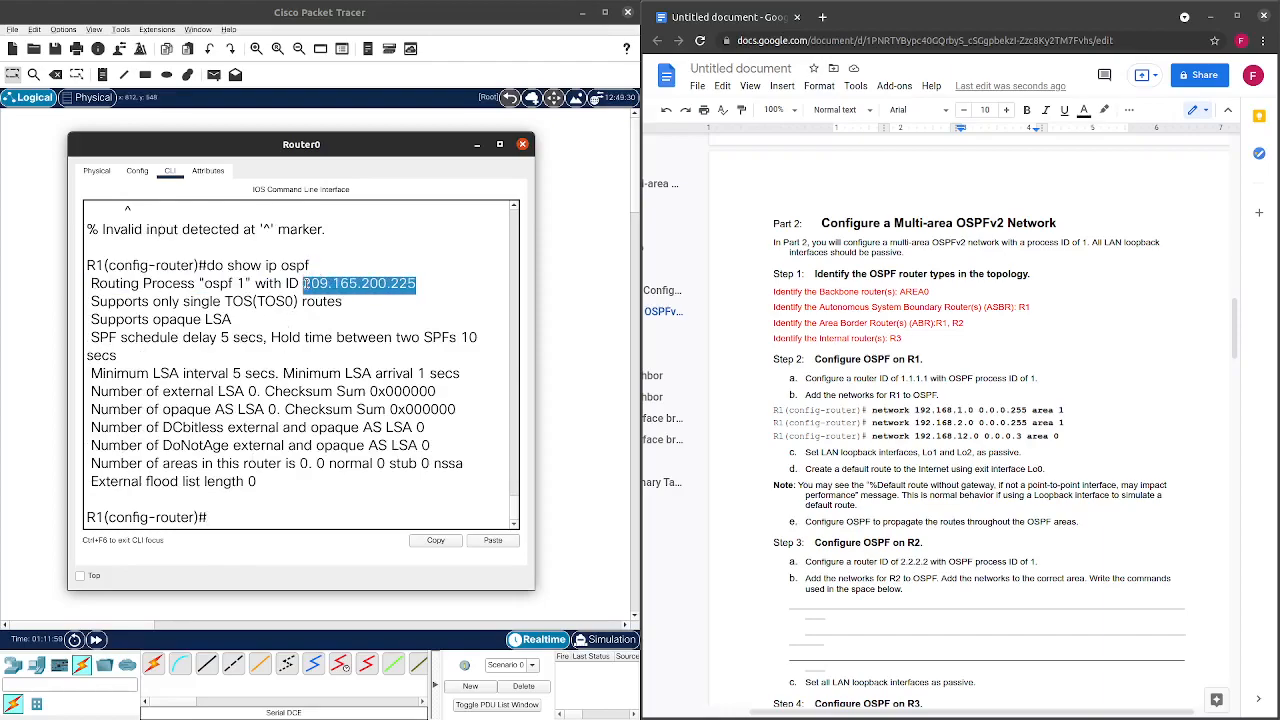
scroll(837, 306, "up", 3)
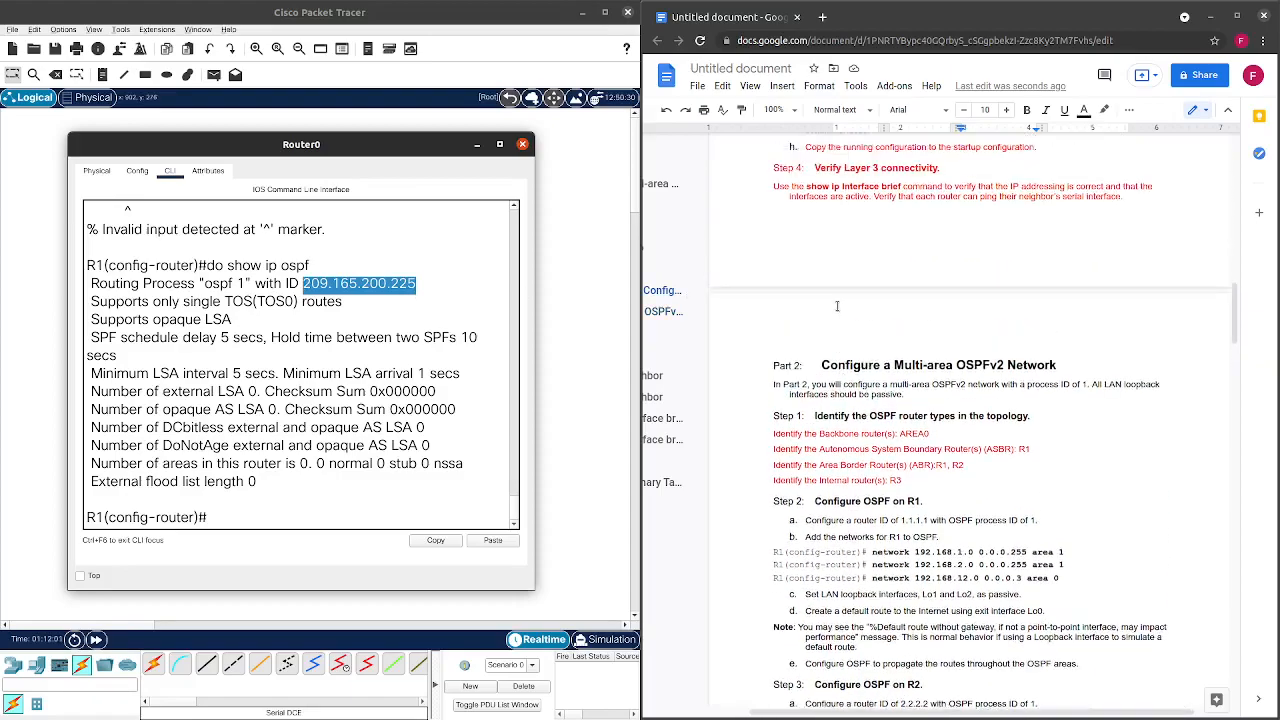
scroll(837, 306, "up", 5)
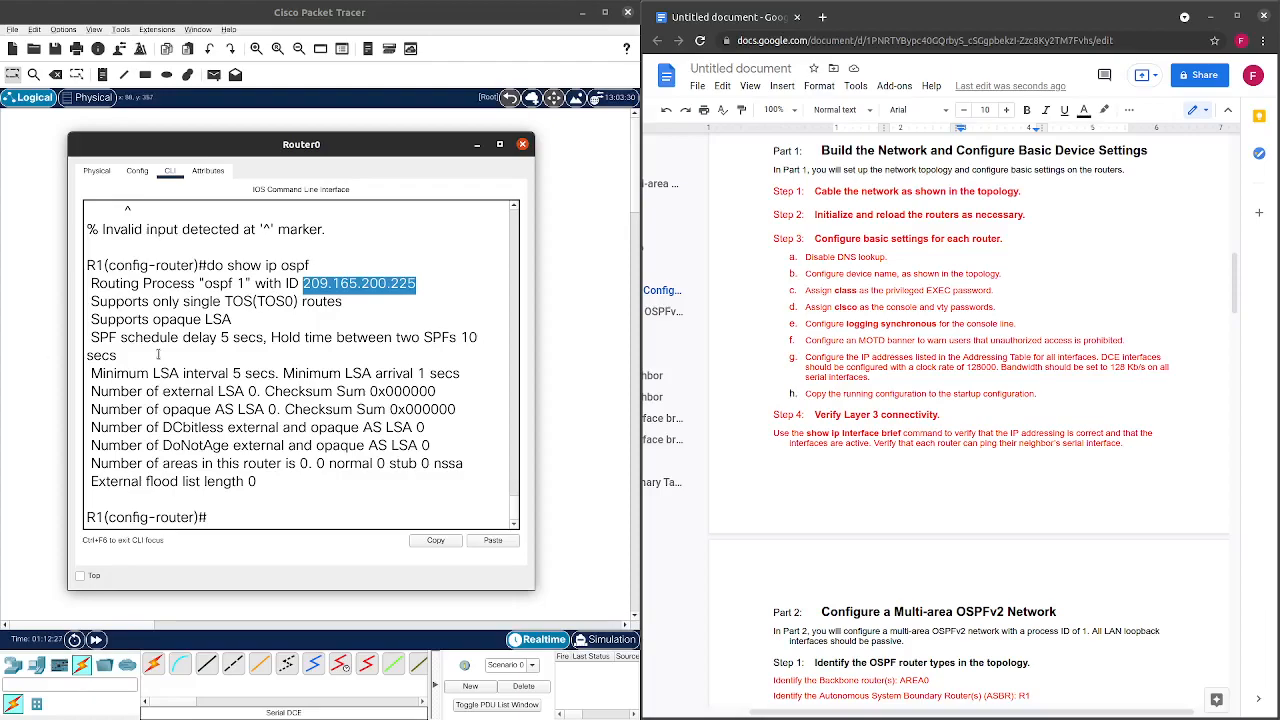
Highlight R1's router ID 209.165.200.225 and select the required 1.1.1.1 in Step 2a.
left_click(376, 301)
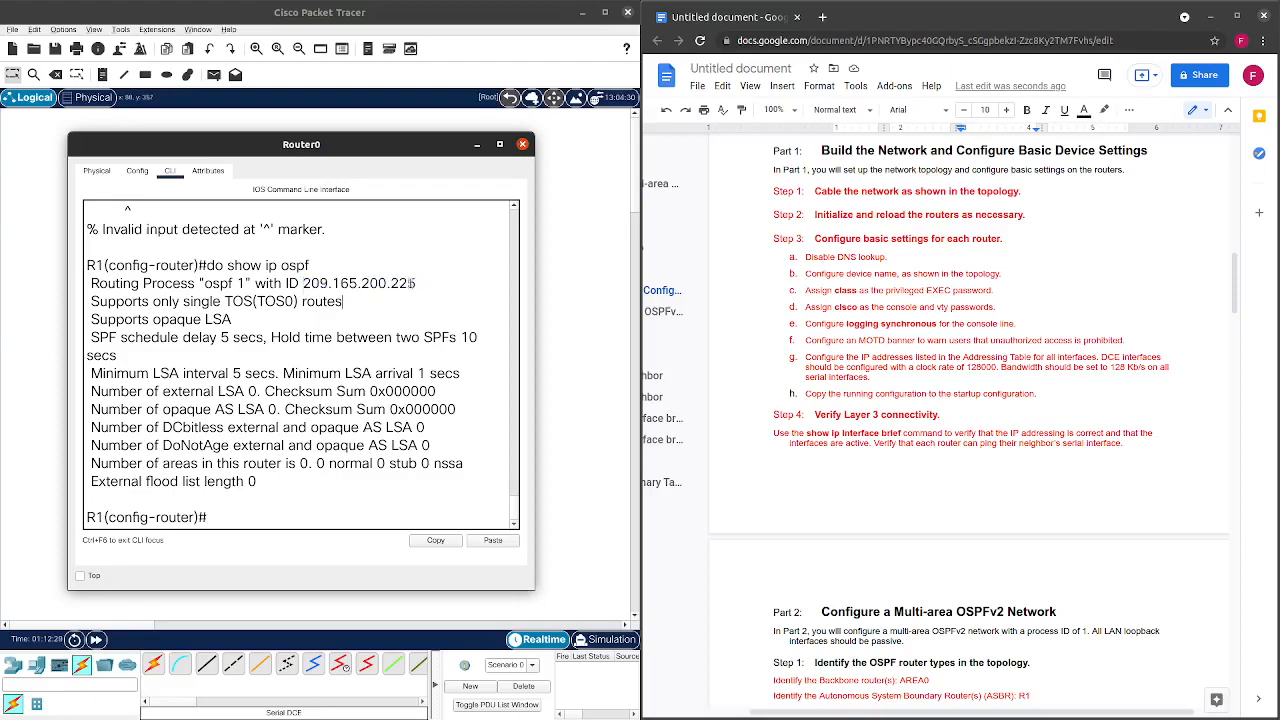
left_click_drag(414, 283, 302, 284)
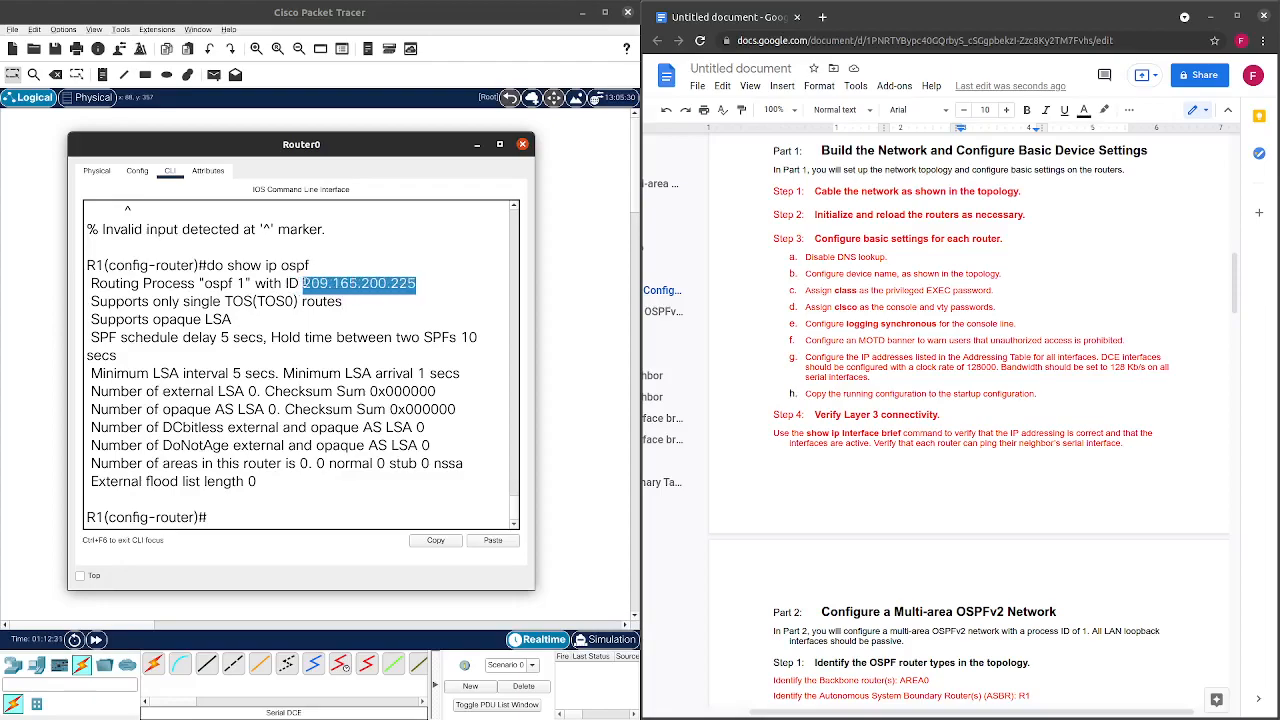
scroll(982, 321, "down", 5)
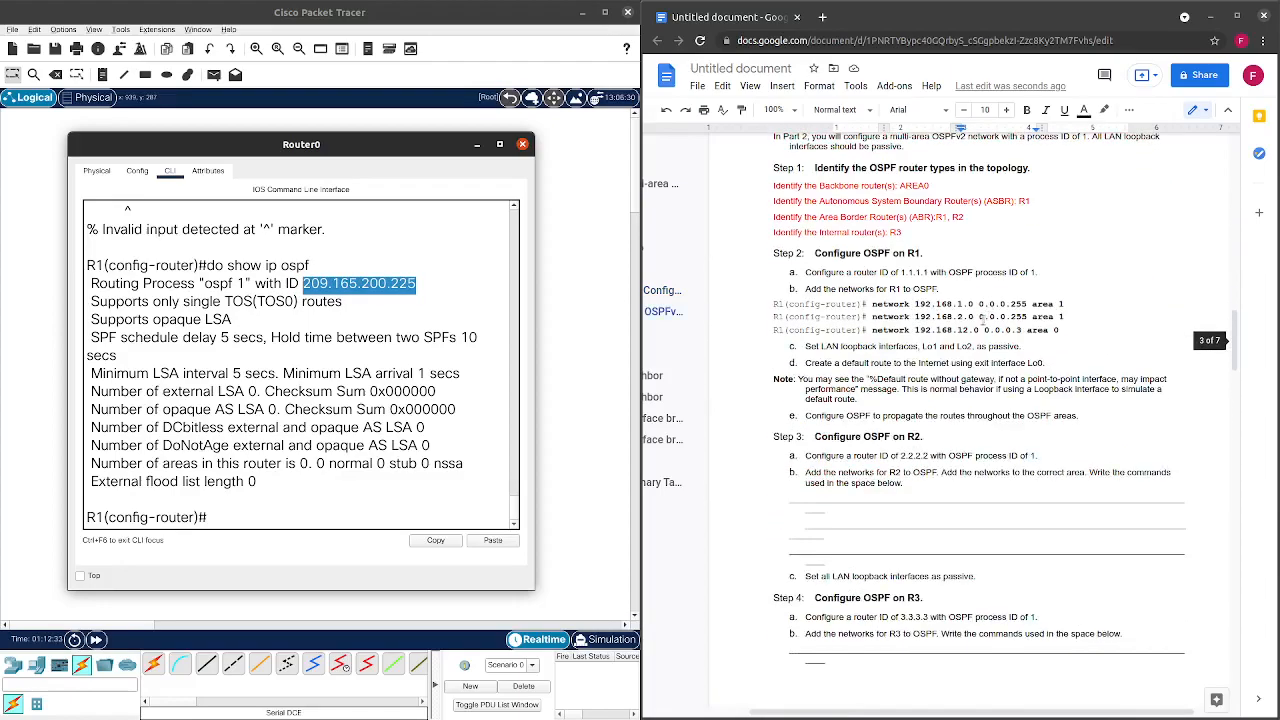
left_click(902, 272)
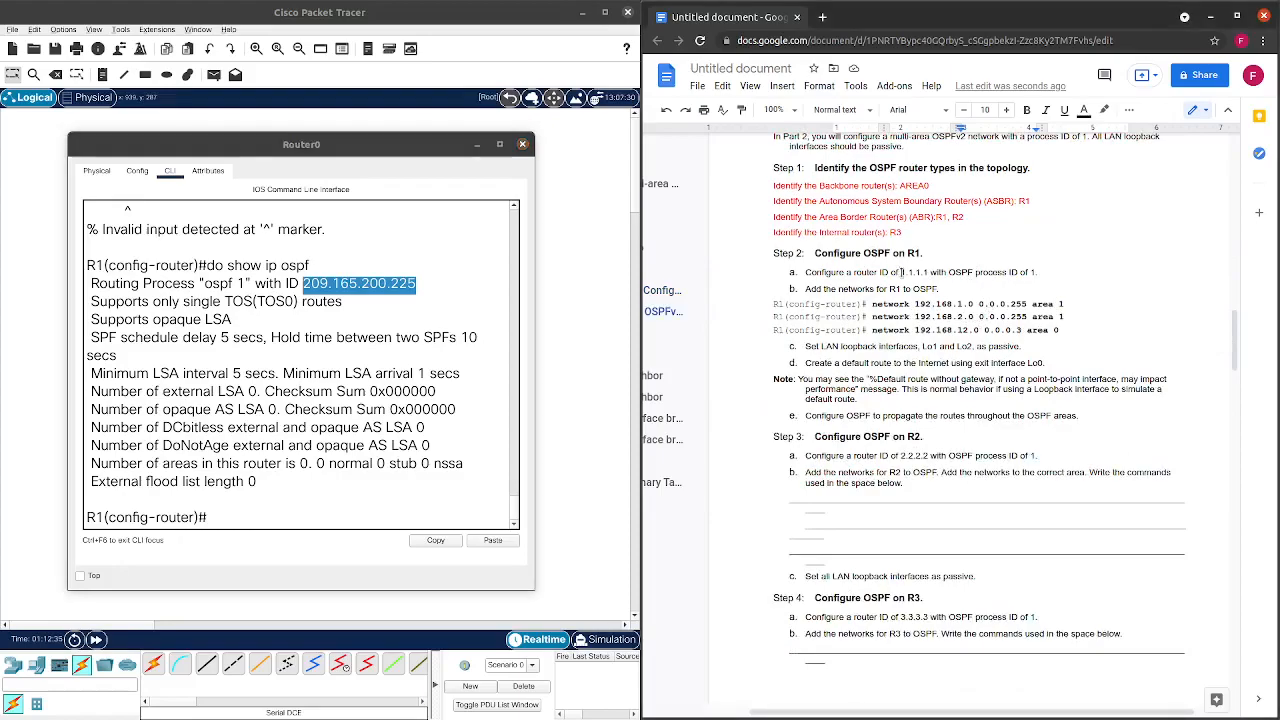
double_click(902, 272)
left_click(444, 288)
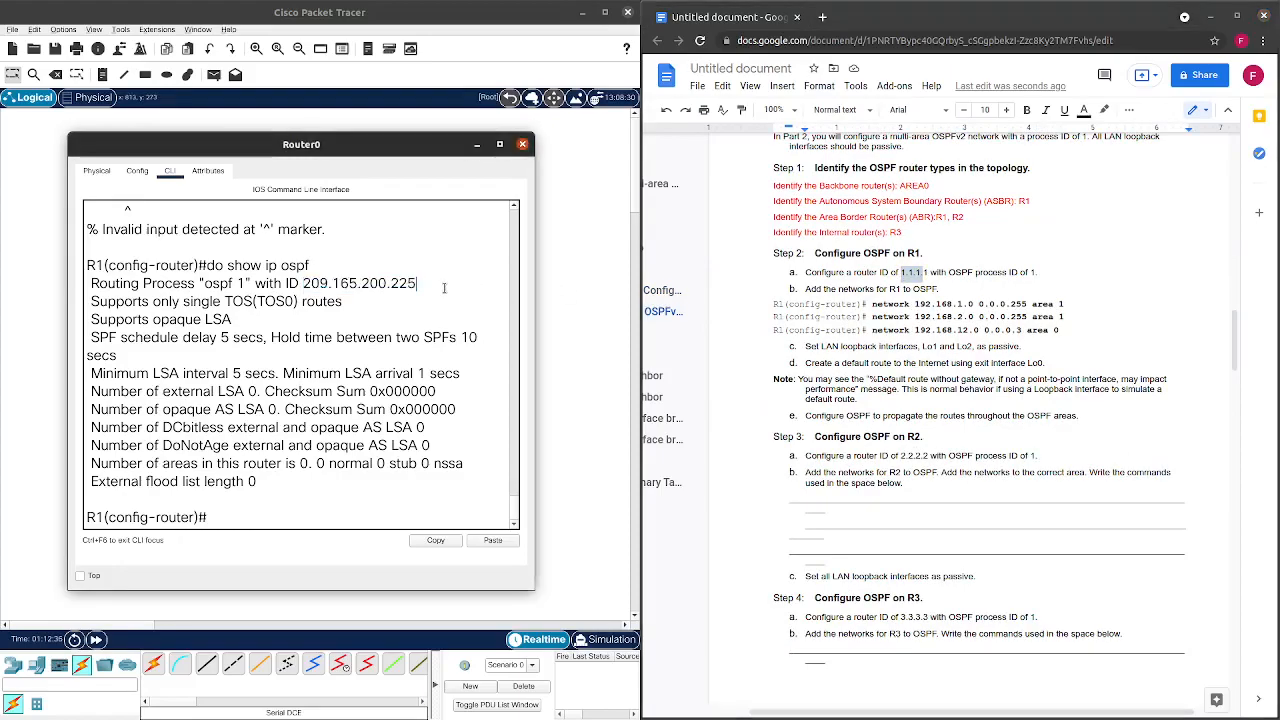
left_click_drag(428, 285, 303, 284)
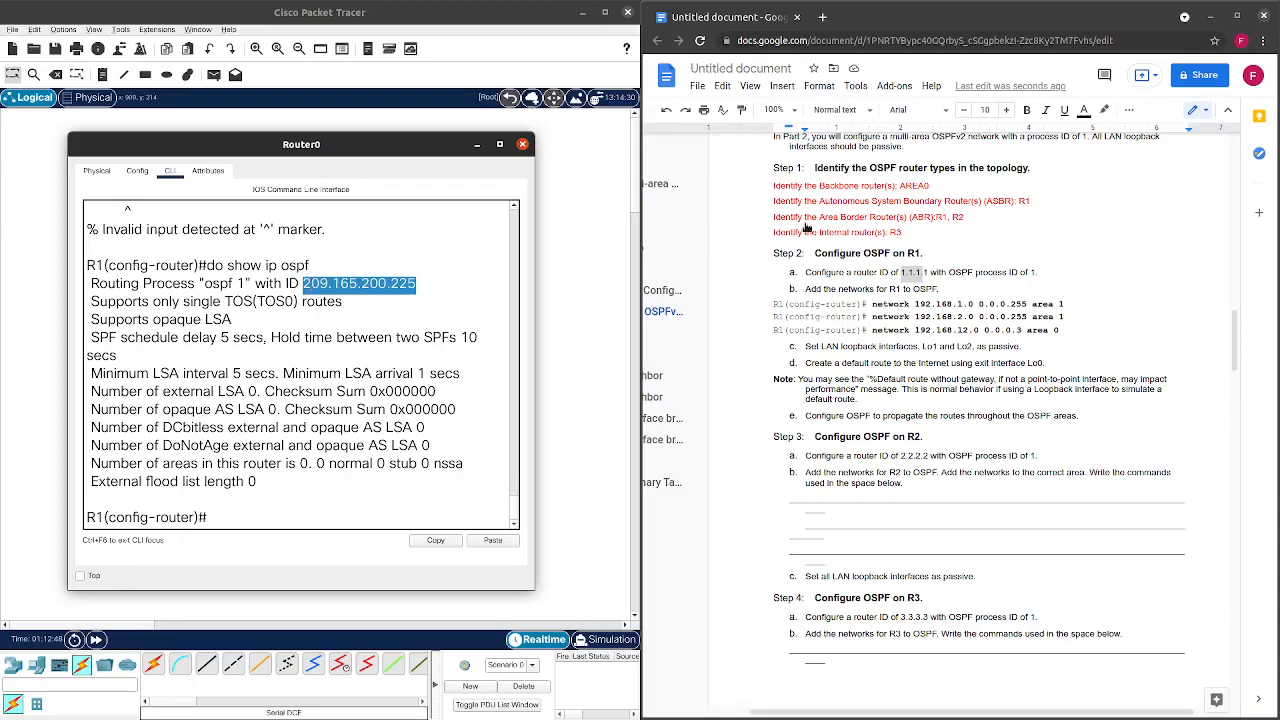
Point out the required 1.1.1.1 and OSPF process note against the current 209.165.200.225.
left_click_drag(929, 272, 900, 273)
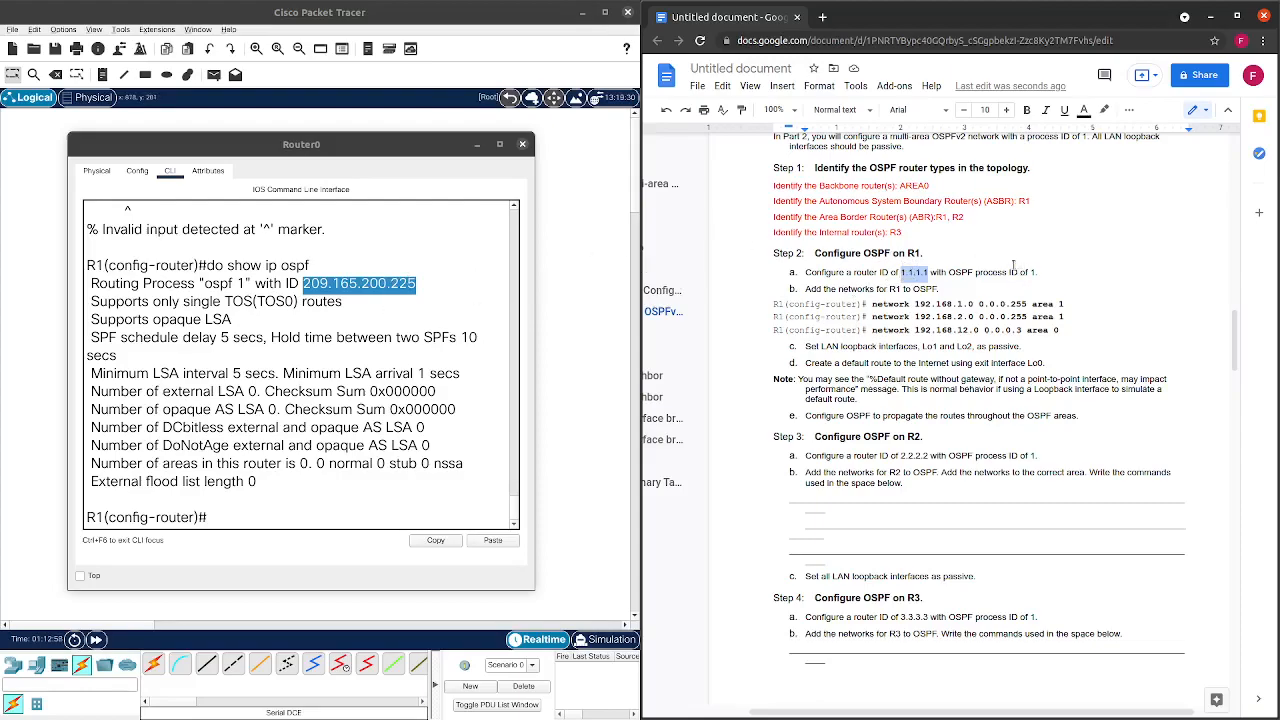
left_click(977, 284)
left_click_drag(968, 272, 991, 280)
left_click(991, 288)
scroll(452, 341, "down", 1)
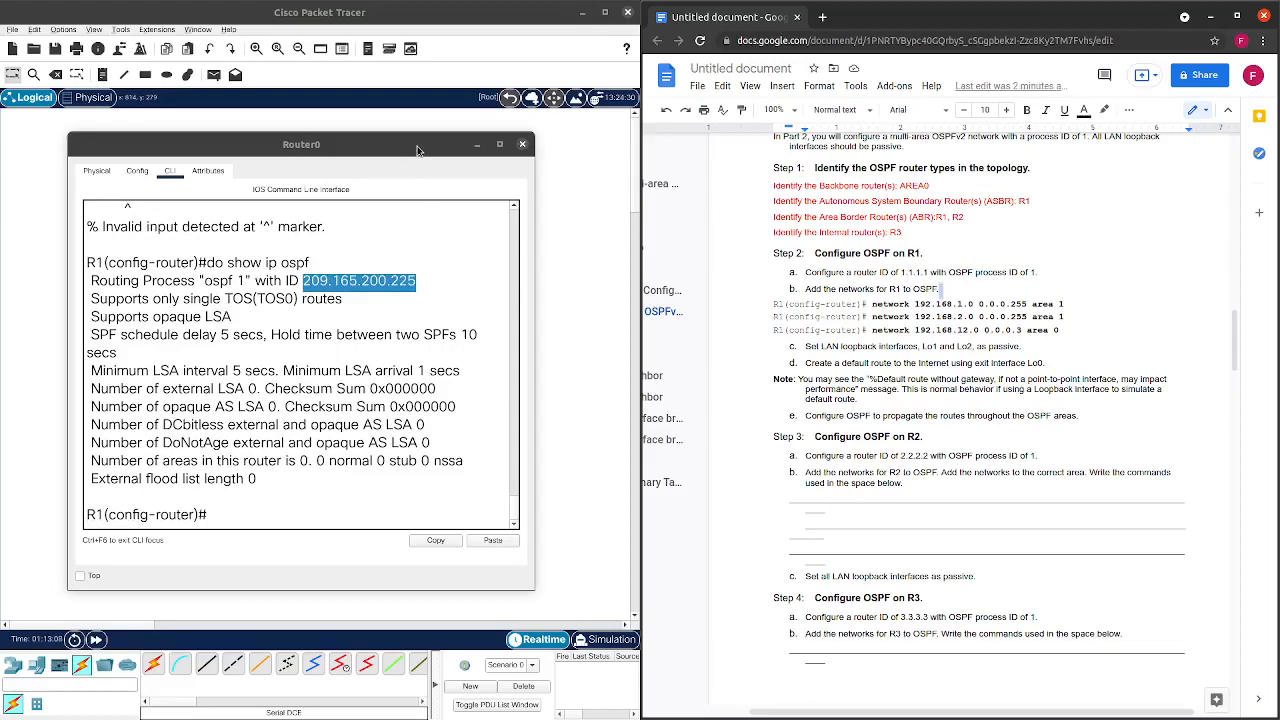
left_click(331, 515)
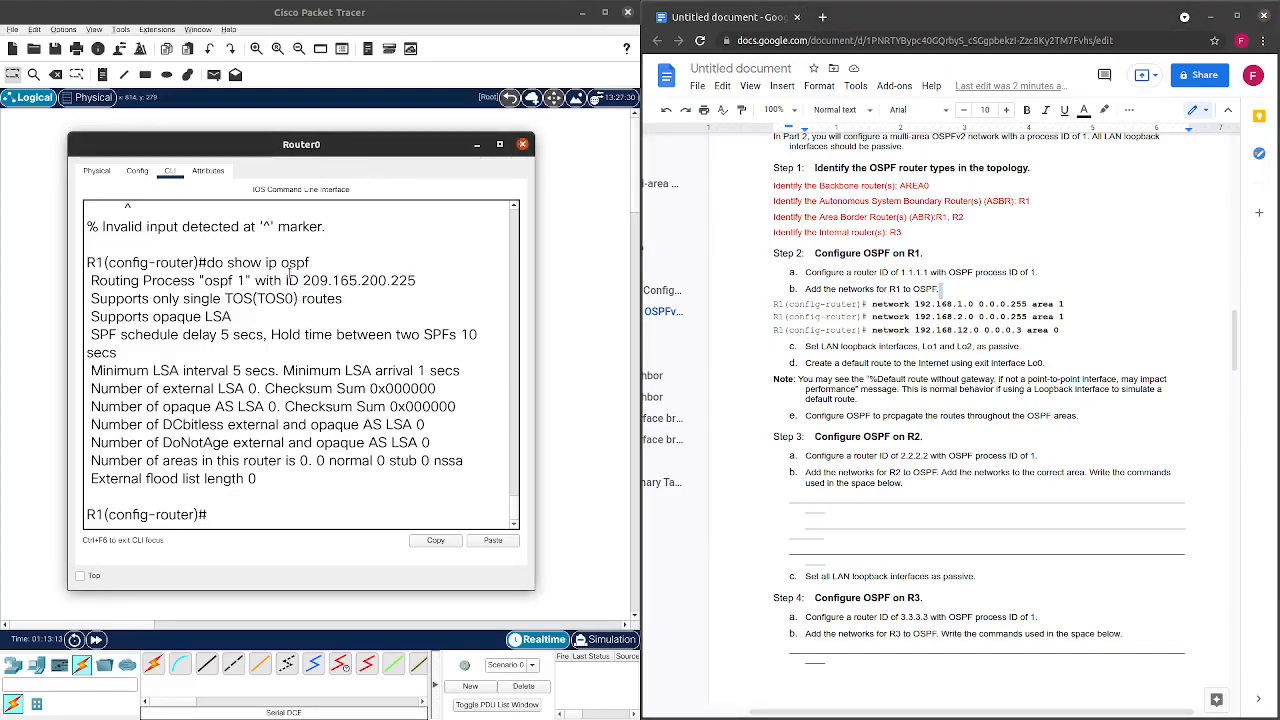
left_click_drag(303, 281, 420, 282)
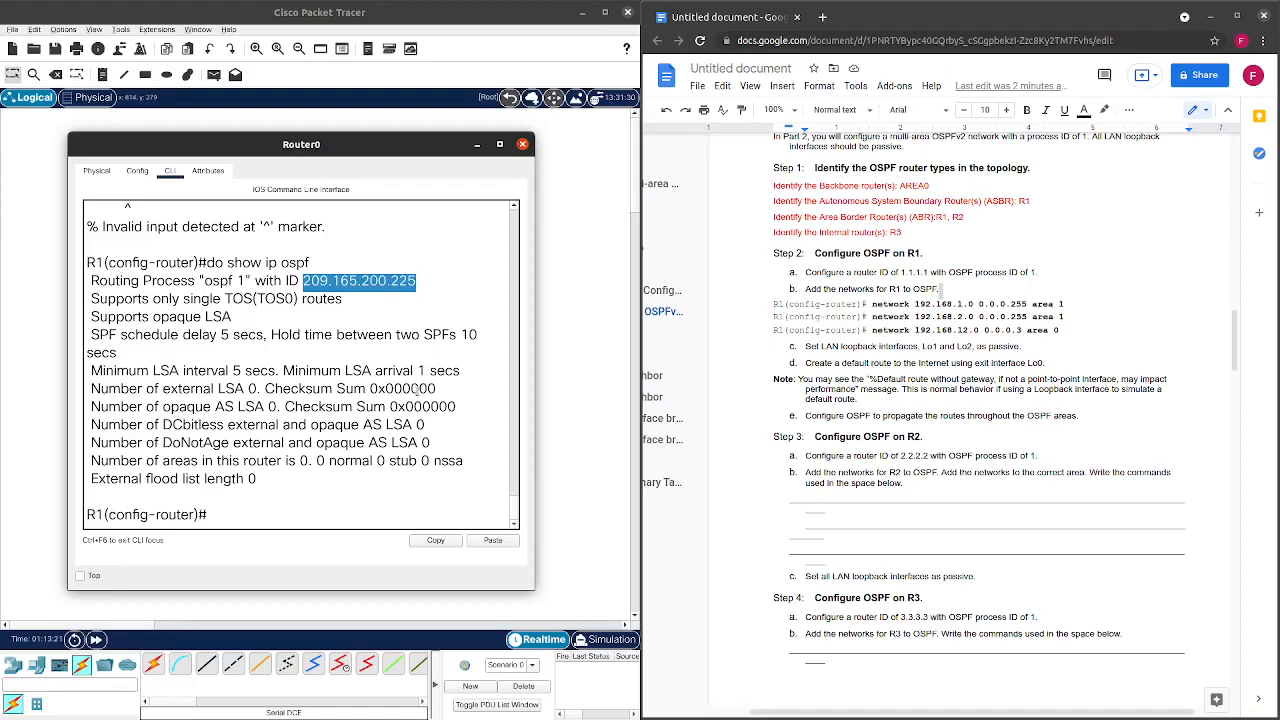
Enter router-id 1.1.1.1 in R1's OSPF process and start a 'network' command.
left_click(288, 515)
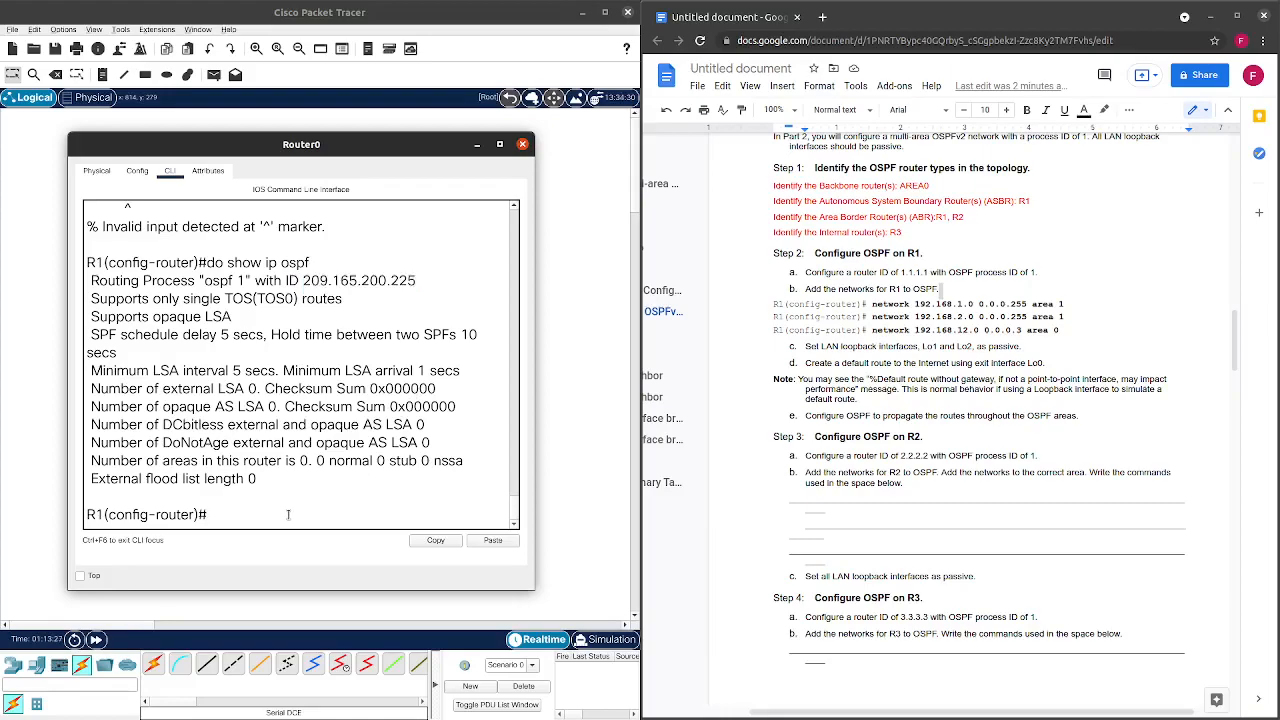
type("rout")
key("Tab")
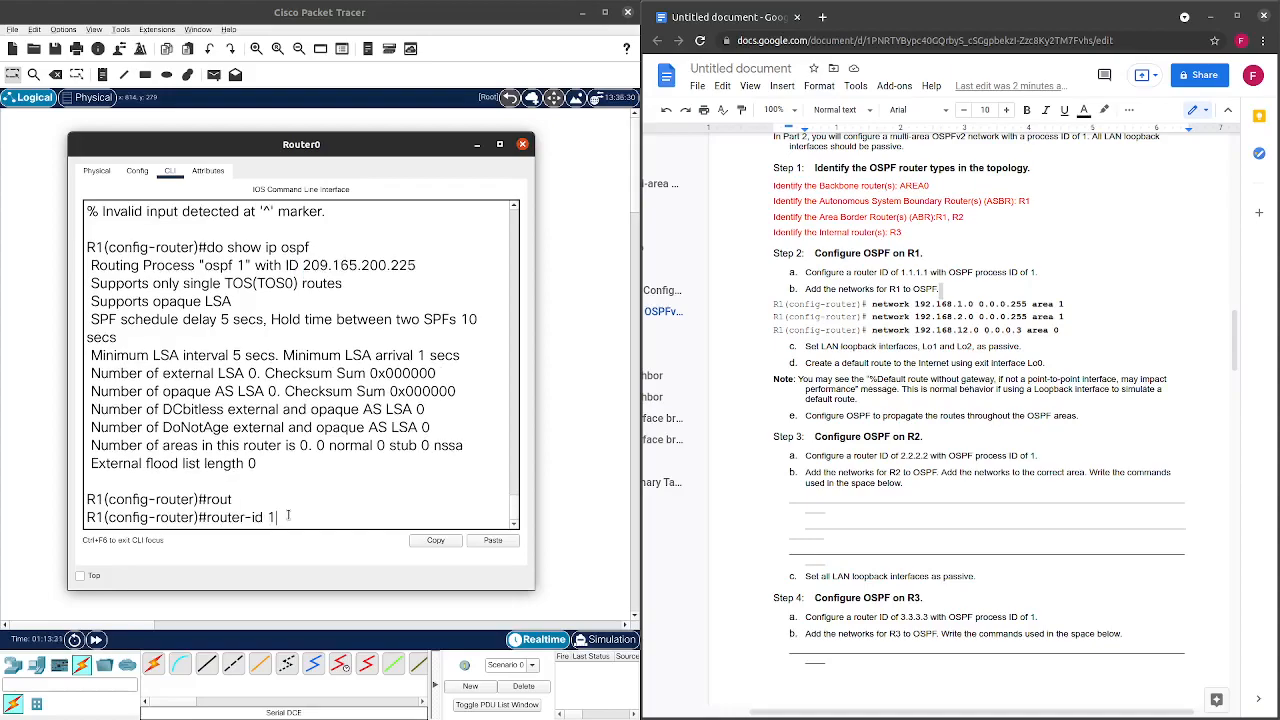
type("1.1.1.1")
key("Return")
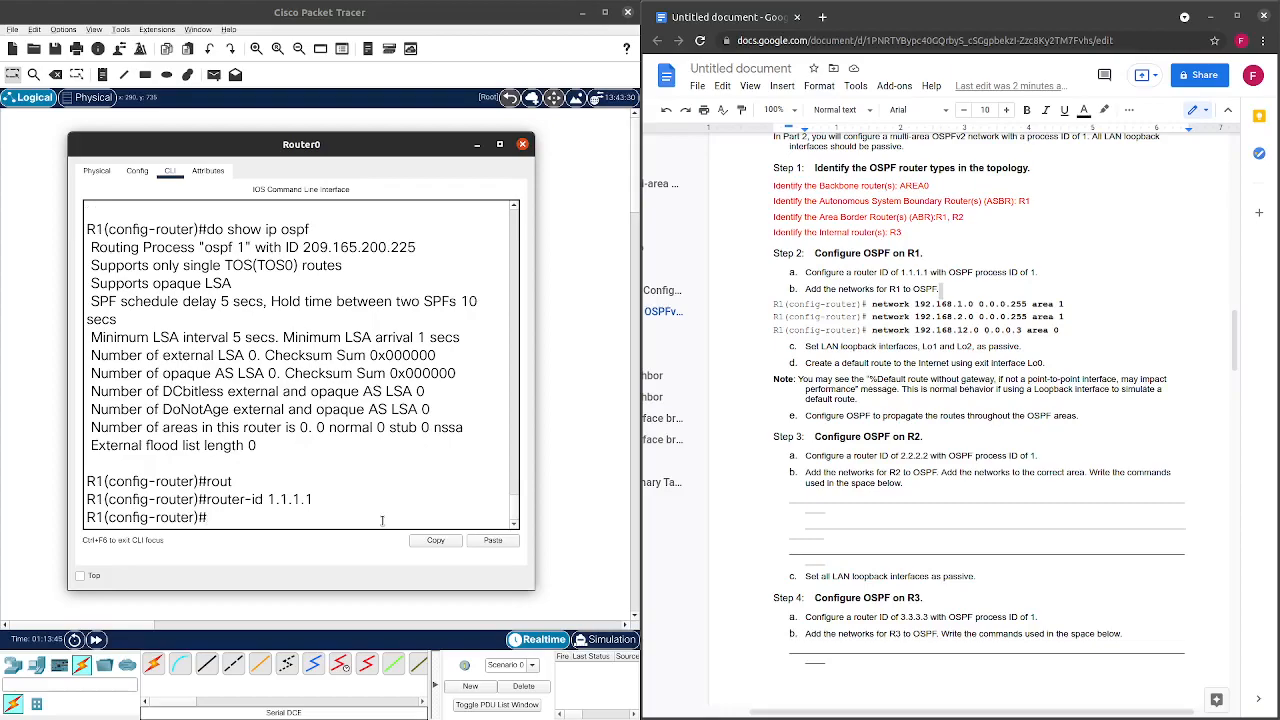
type("netwo")
key("Tab")
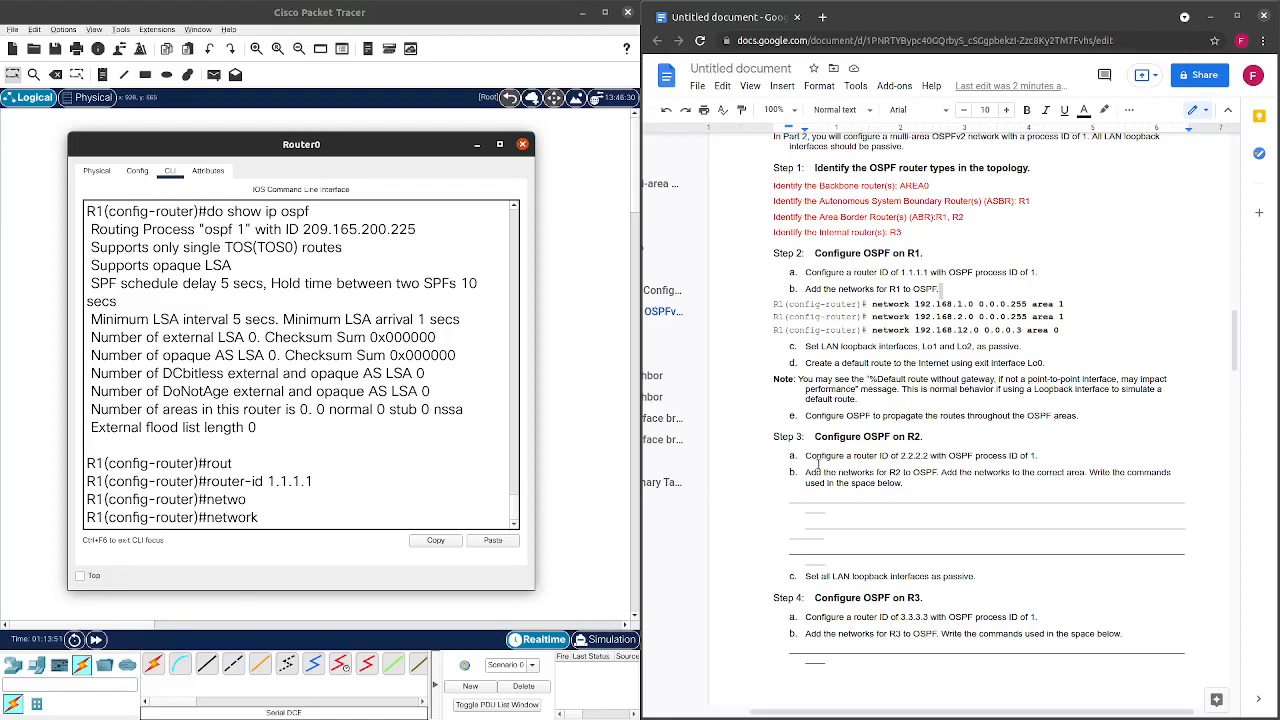
scroll(975, 459, "up", 4)
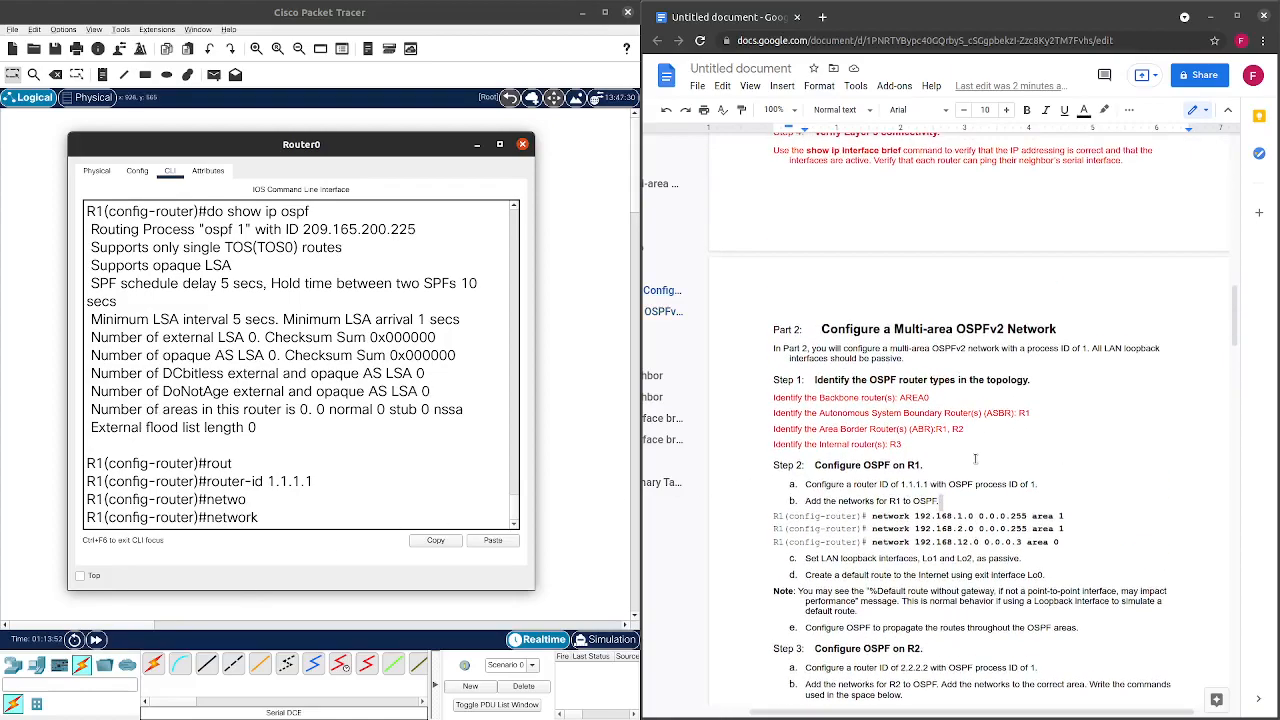
scroll(975, 459, "up", 15)
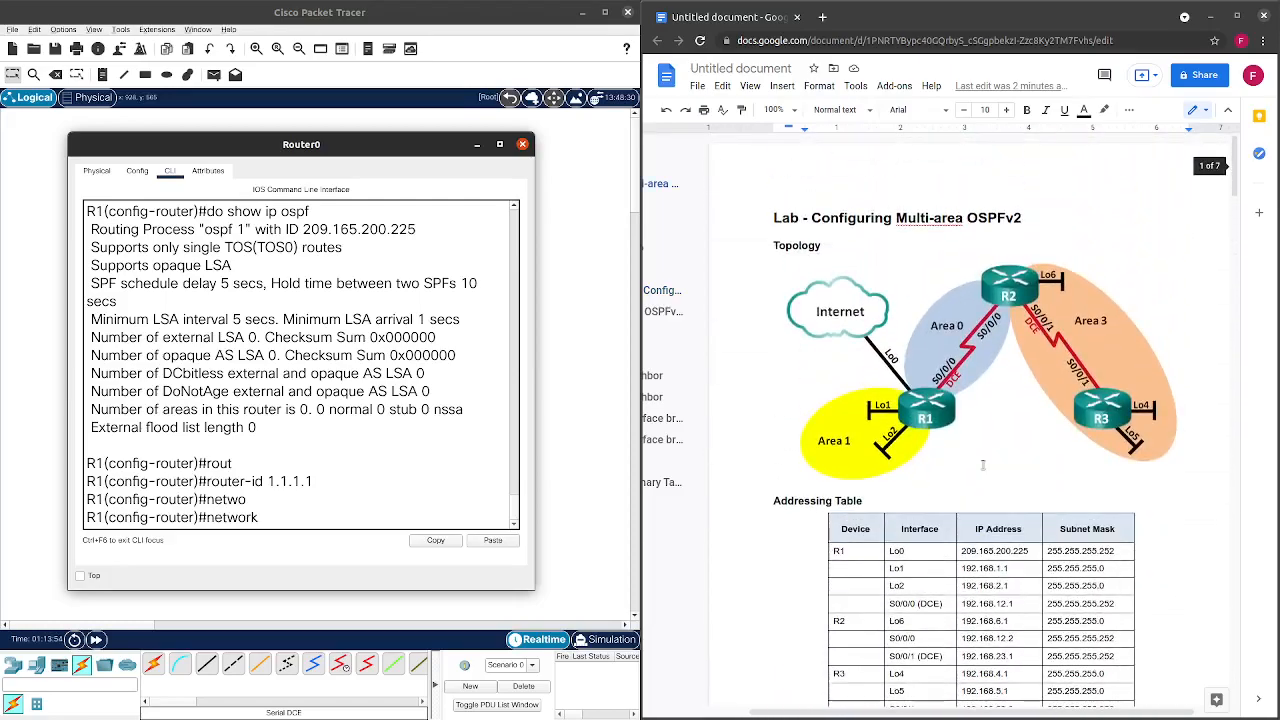
scroll(982, 465, "down", 2)
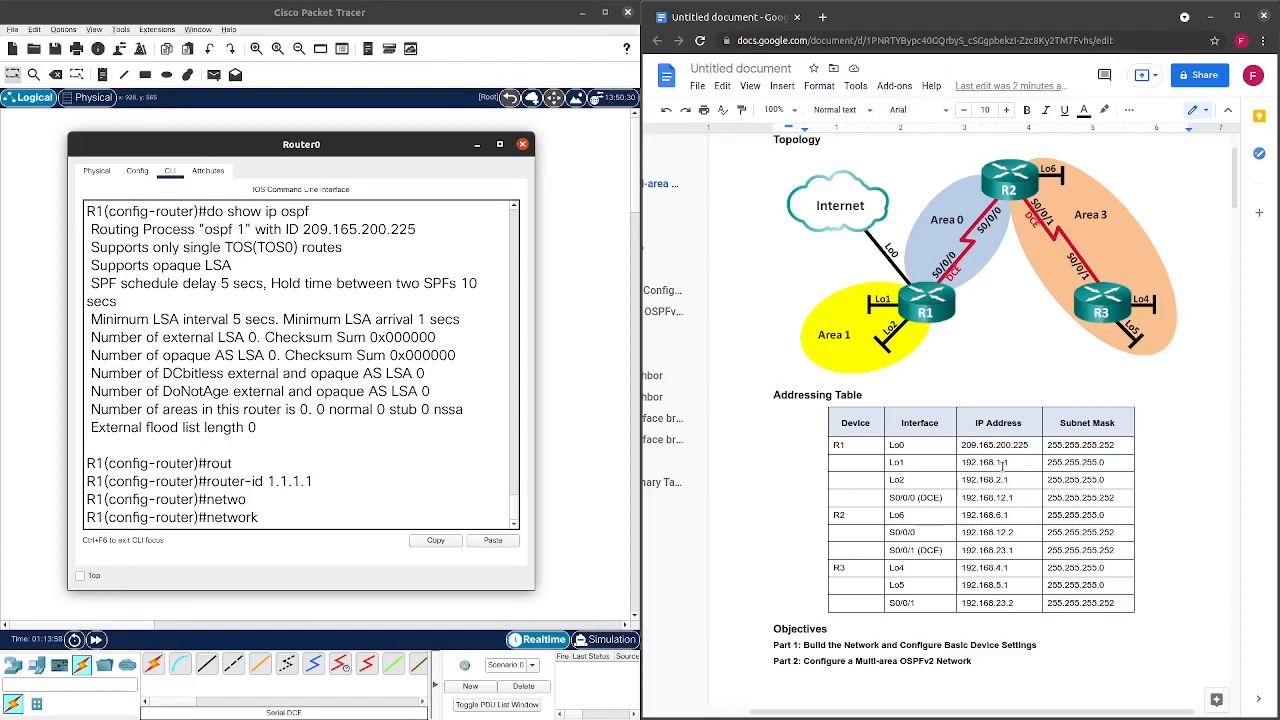
left_click(1004, 463)
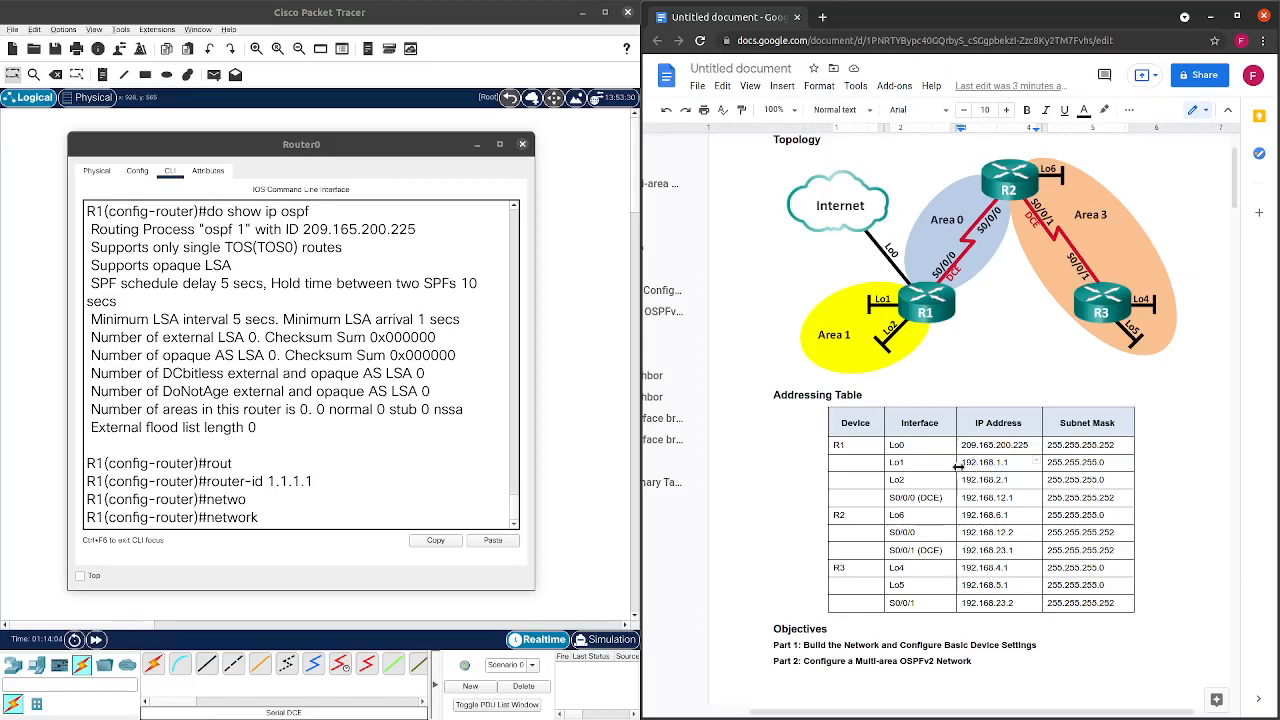
double_click(1008, 463)
scroll(985, 476, "down", 10)
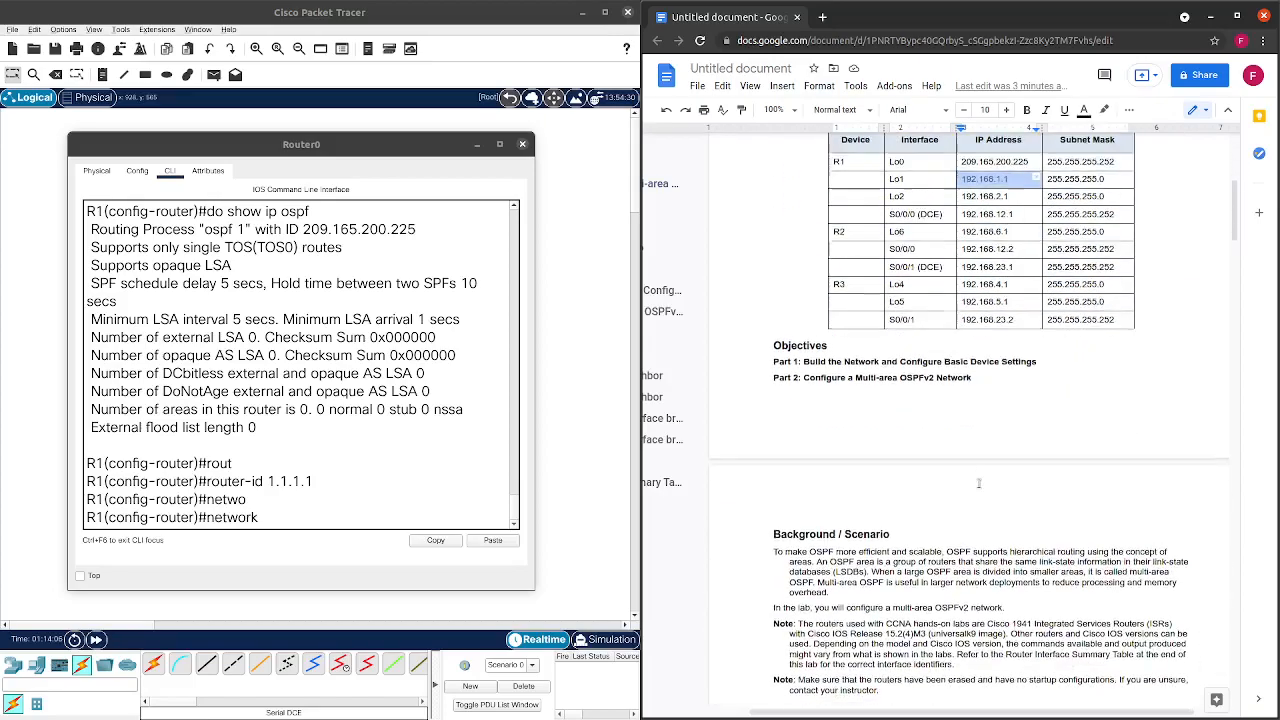
scroll(985, 476, "down", 3)
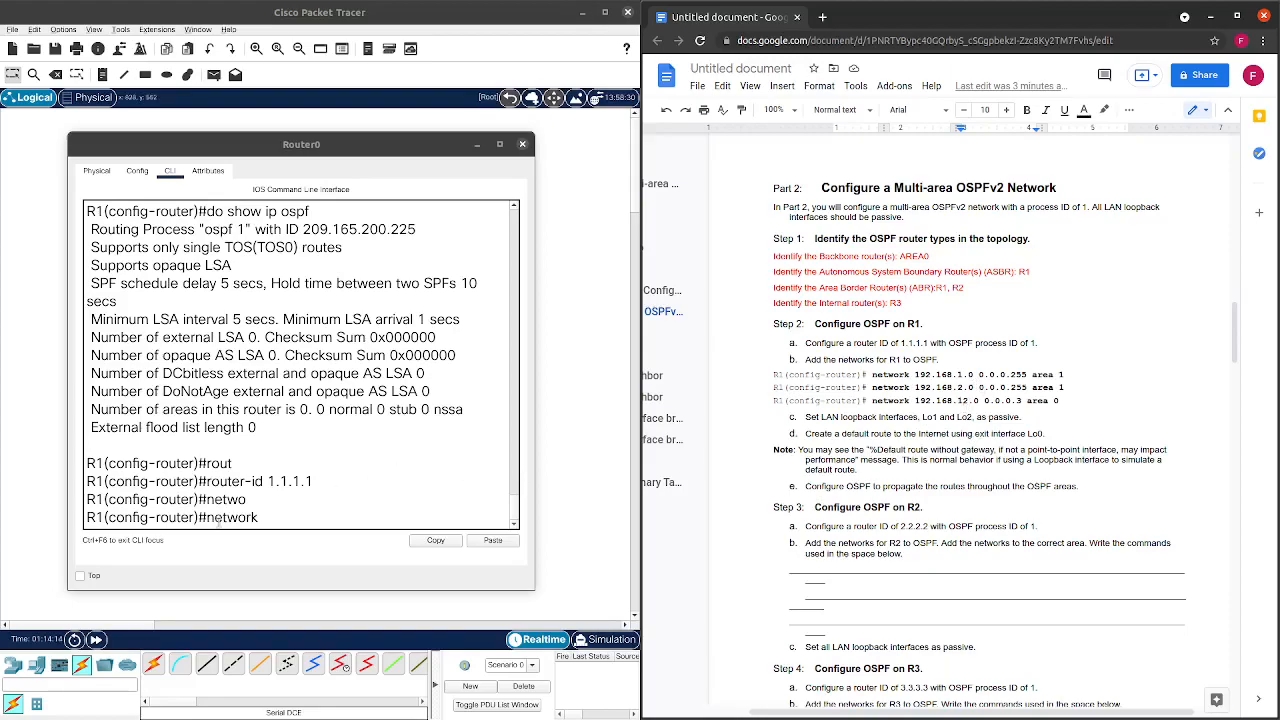
Type 192.168.1.0 0.0.0.255 and highlight the address and wildcard mask octets.
left_click(278, 539)
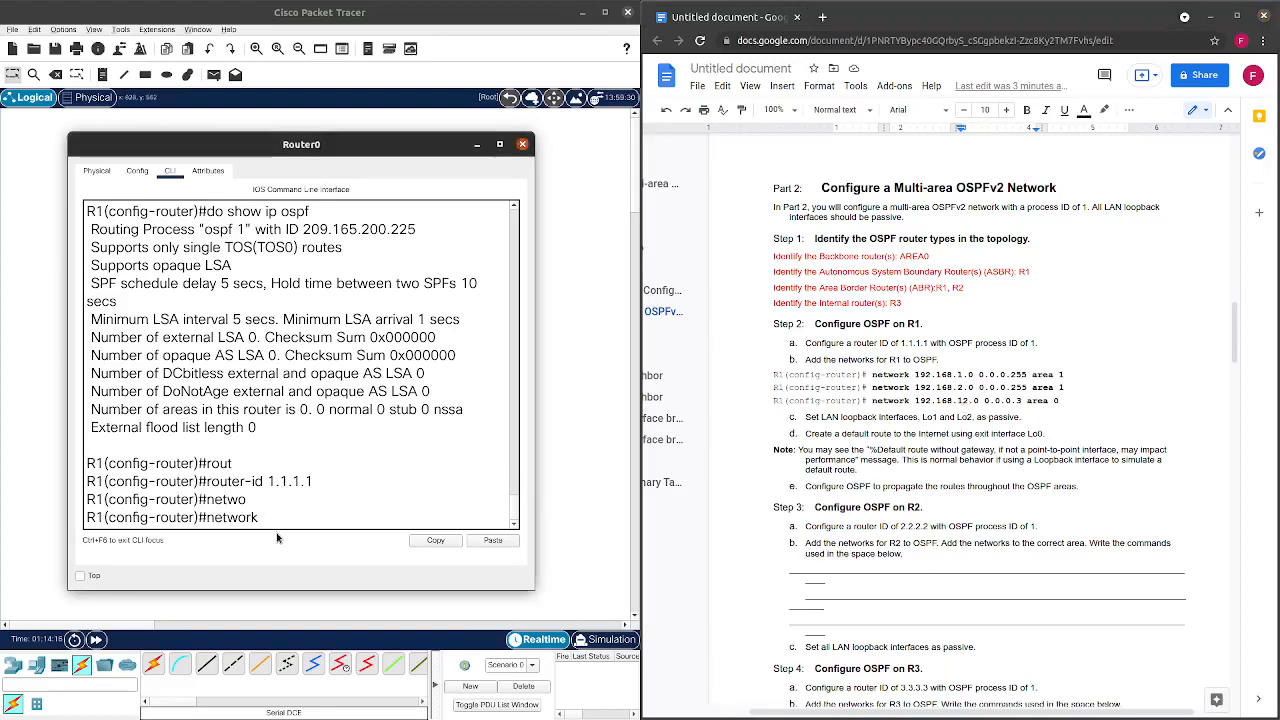
type("192.168.1.0 0.0.0.255")
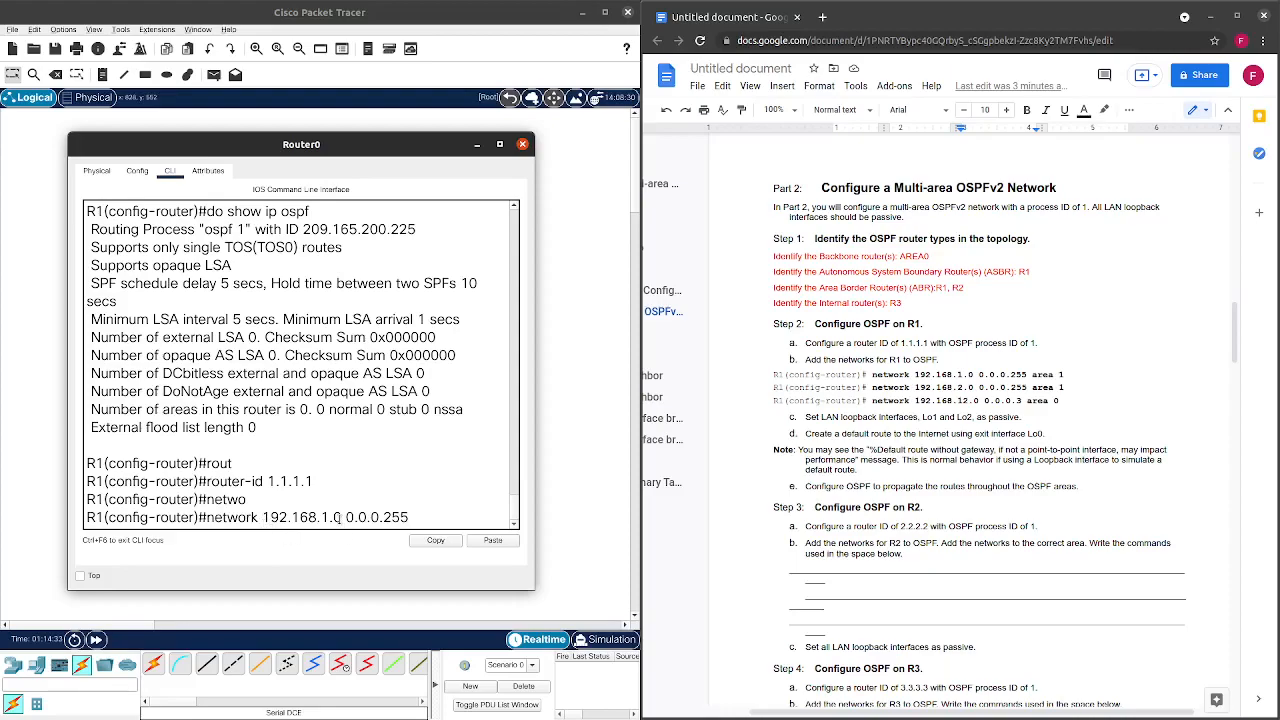
left_click_drag(345, 517, 414, 520)
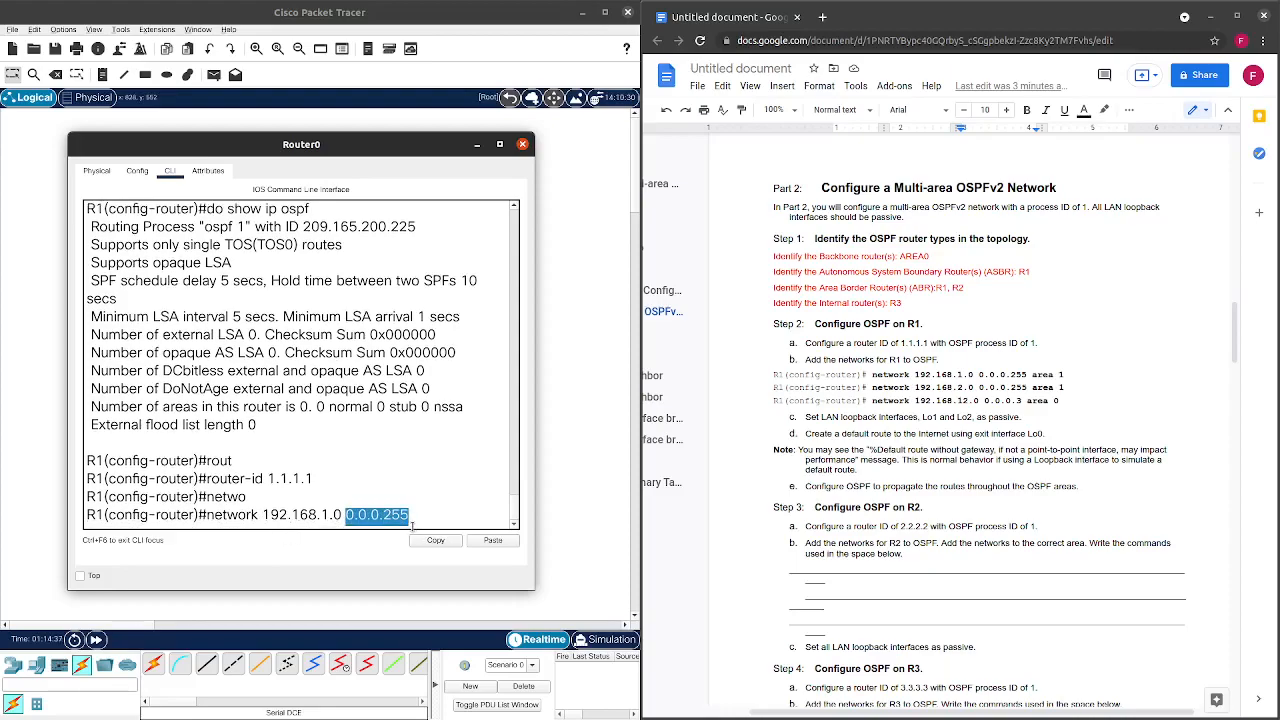
left_click(411, 526)
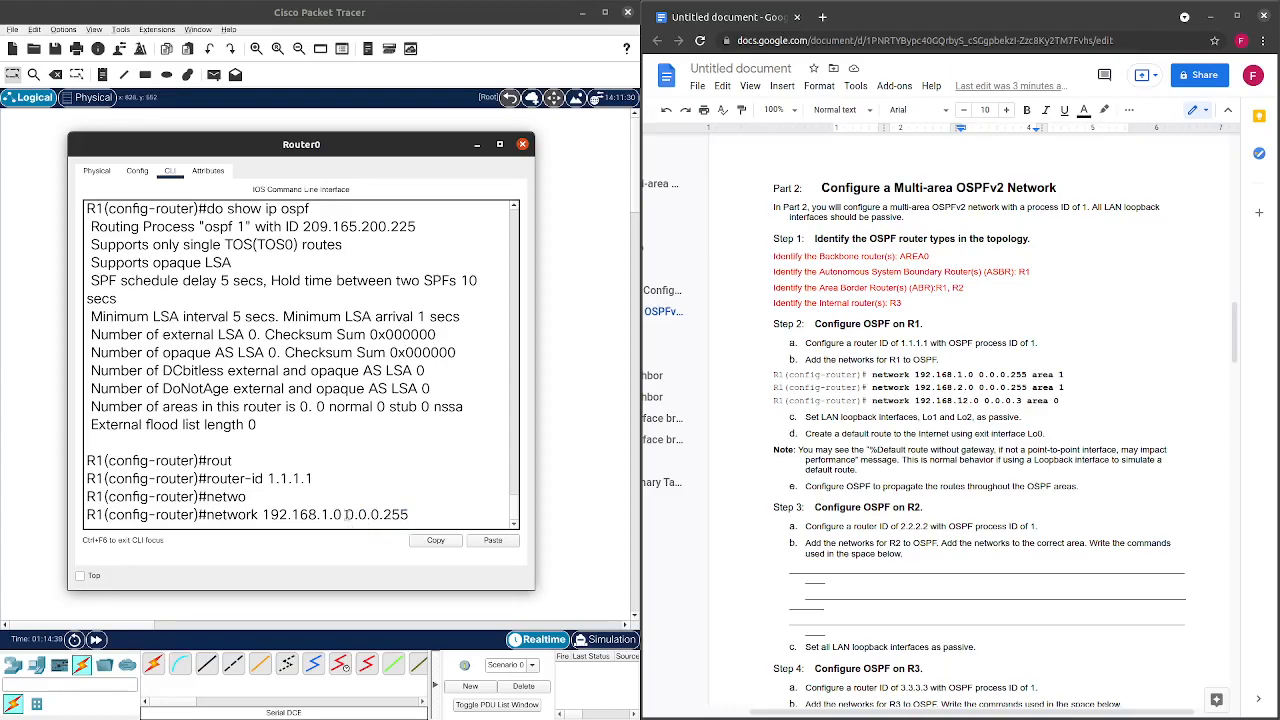
left_click_drag(345, 517, 378, 518)
left_click_drag(264, 514, 288, 512)
left_click_drag(345, 515, 380, 515)
left_click_drag(264, 515, 327, 515)
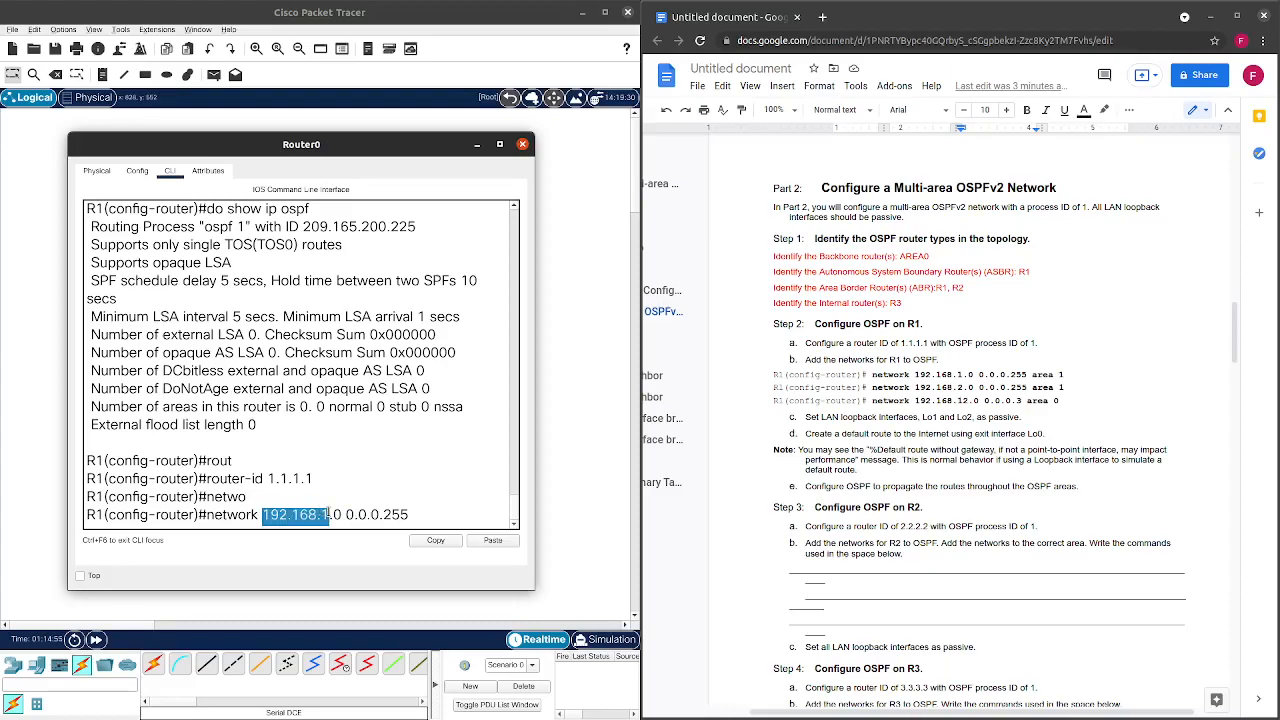
left_click_drag(410, 515, 337, 516)
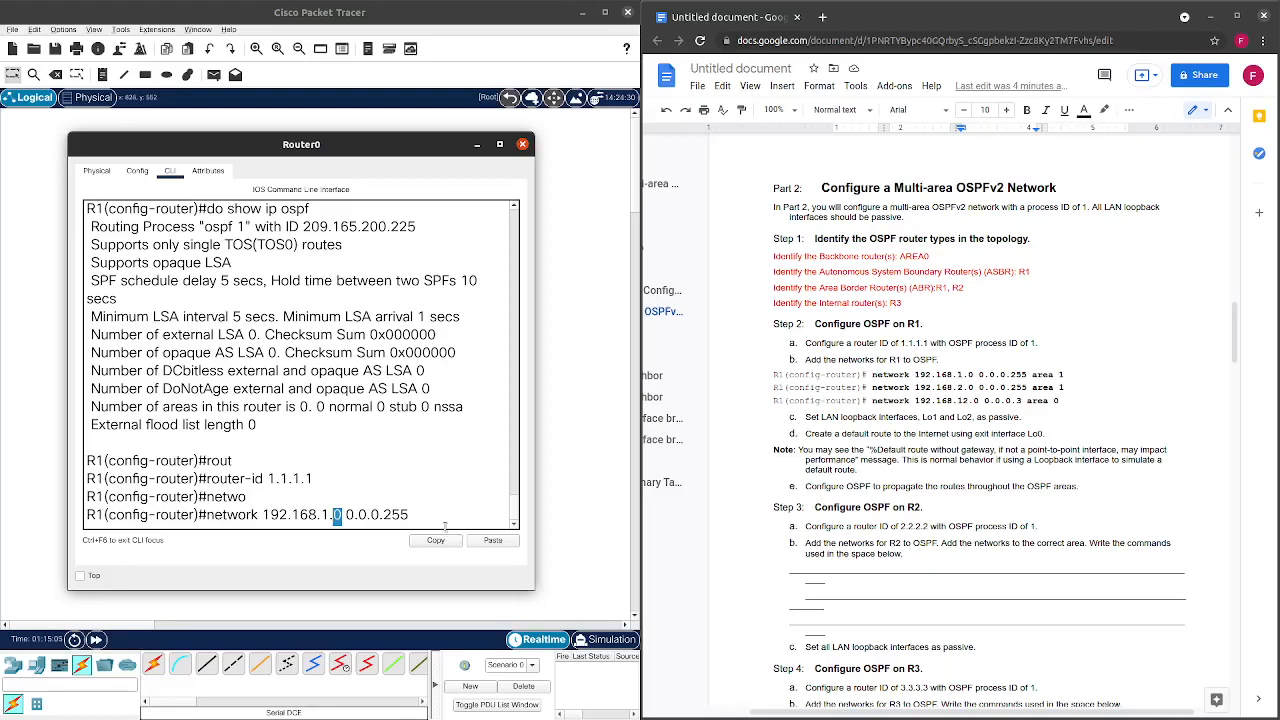
left_click(435, 503)
Add area 1 and enter the network 192.168.1.0 0.0.0.255 area 1 statement.
type("are")
key("Tab")
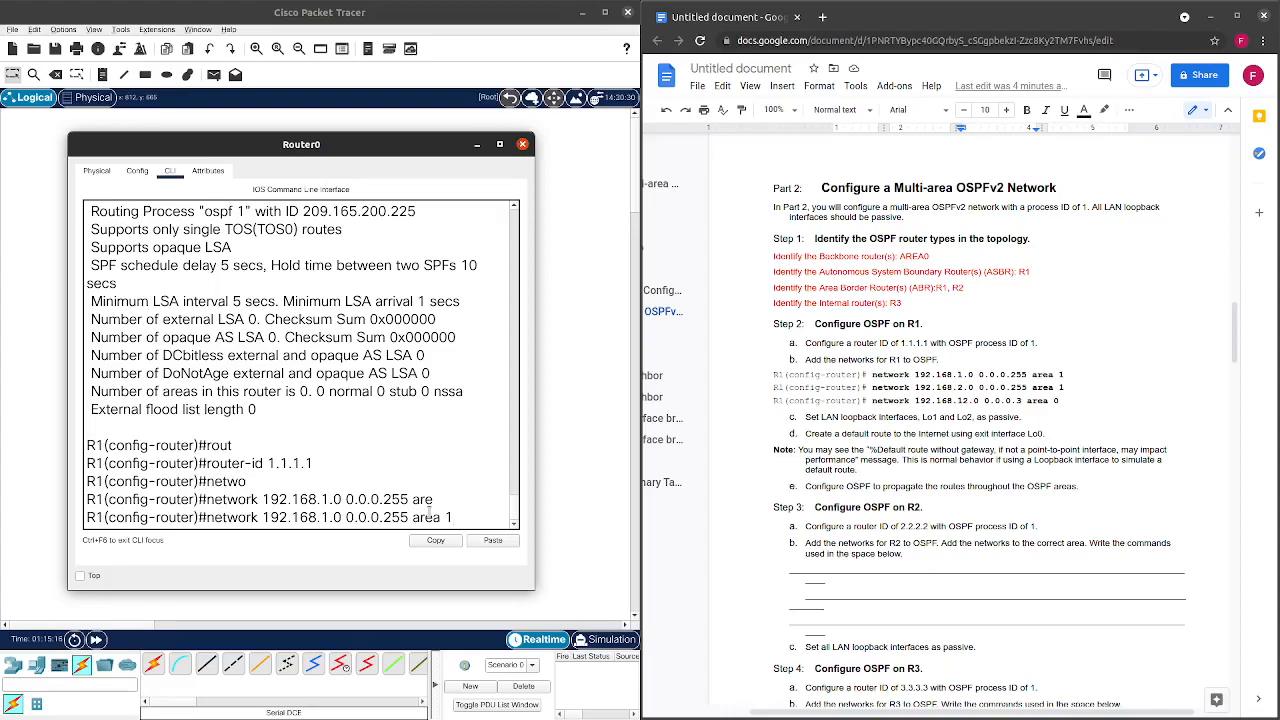
key("Return")
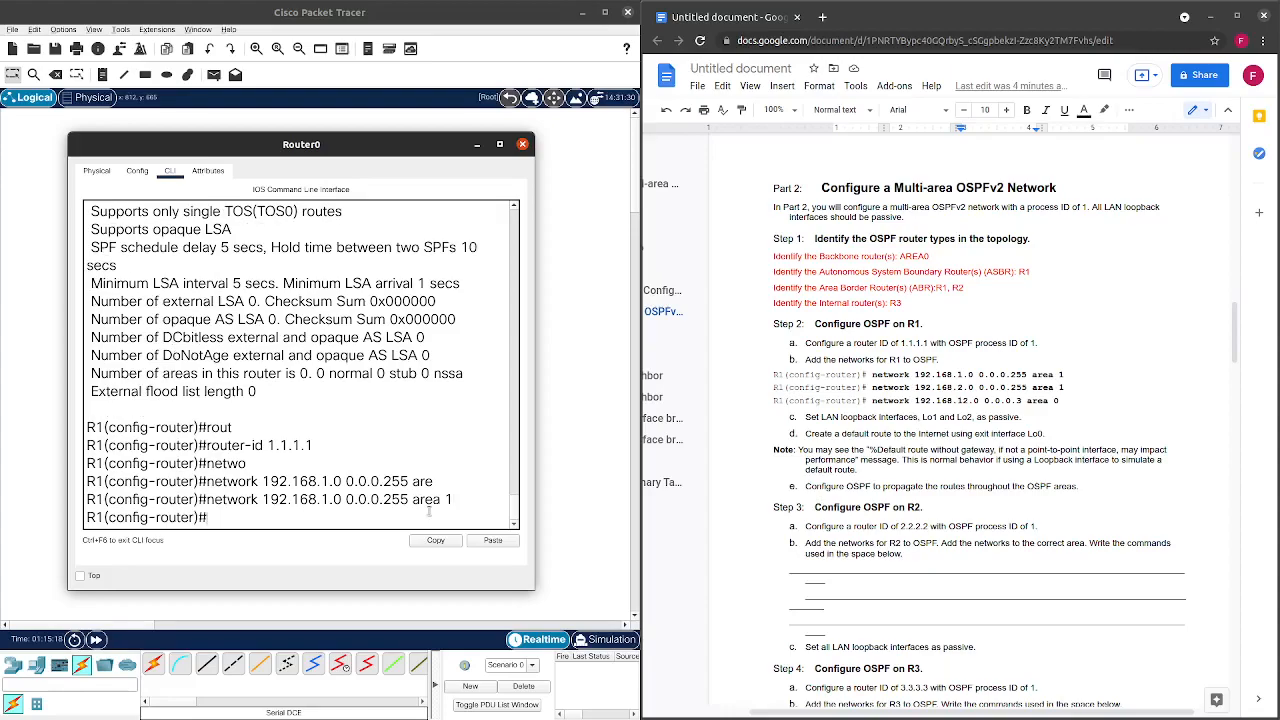
Recall the statement and change its third octet to make 192.168.2.0 area 1.
key("Up")
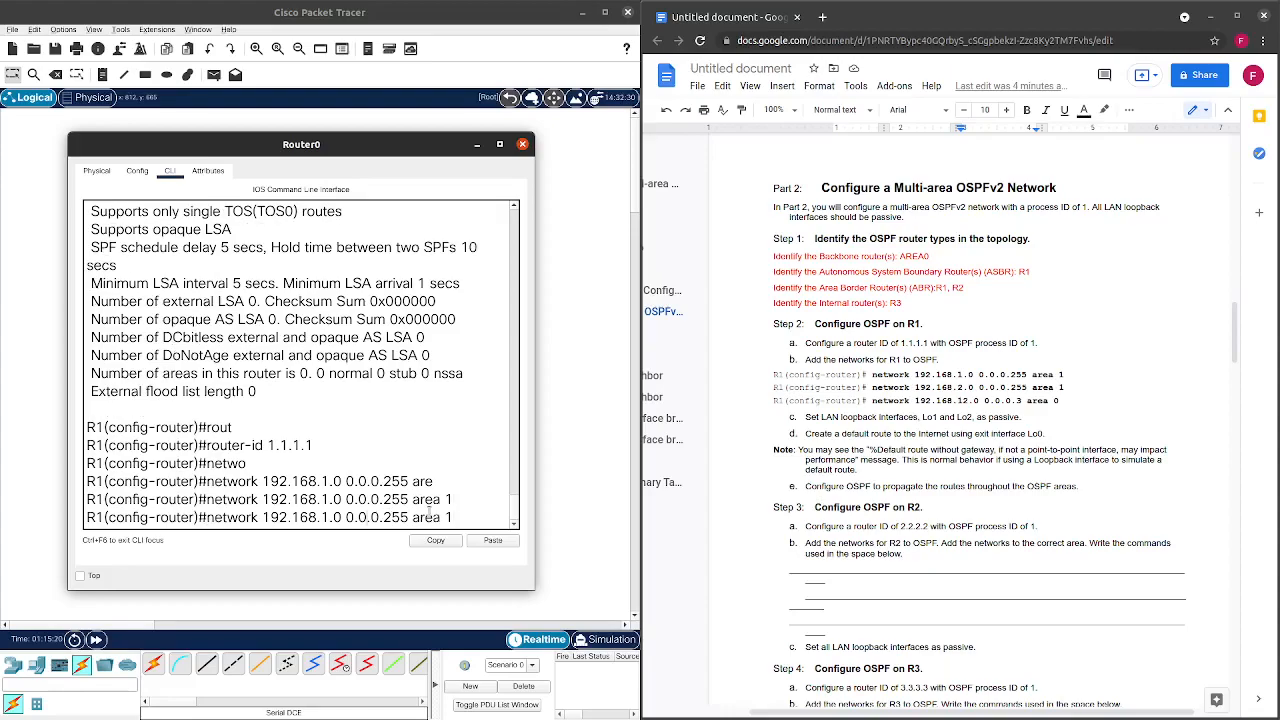
key("Left")
key("Left")
key("Left")
key("BackSpace")
type("2")
left_click_drag(397, 152, 442, 173)
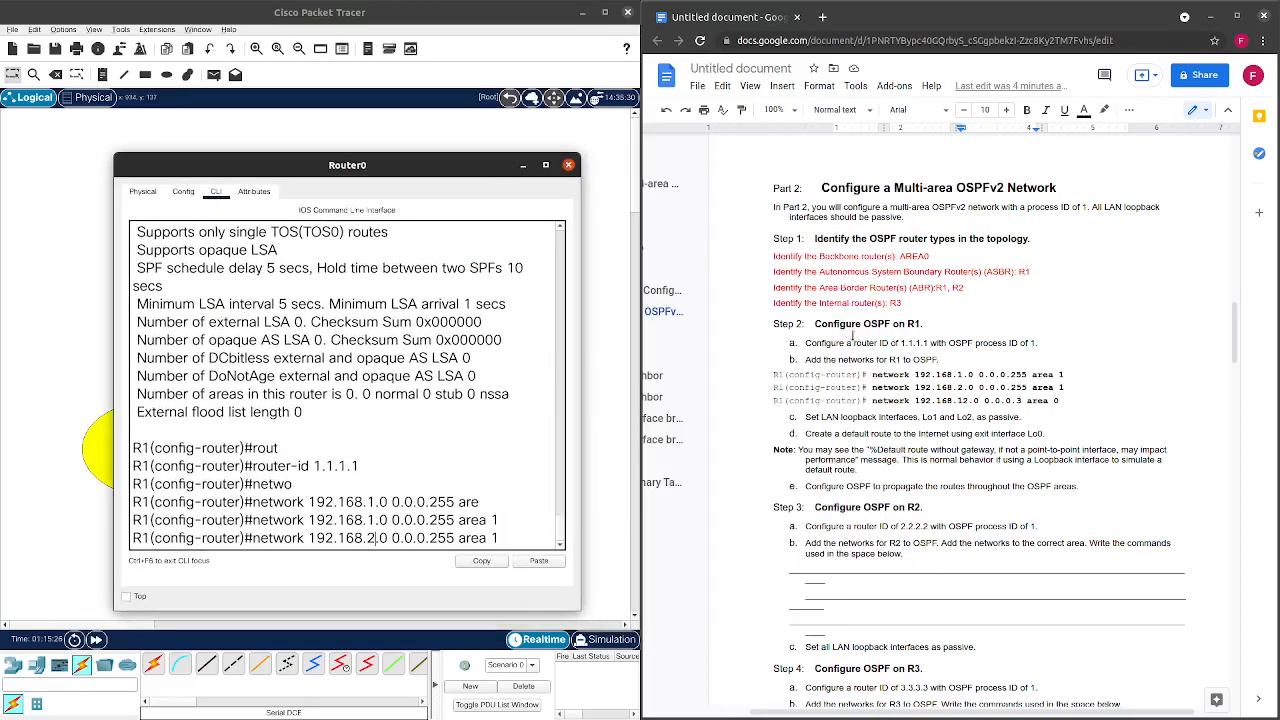
scroll(852, 338, "up", 15)
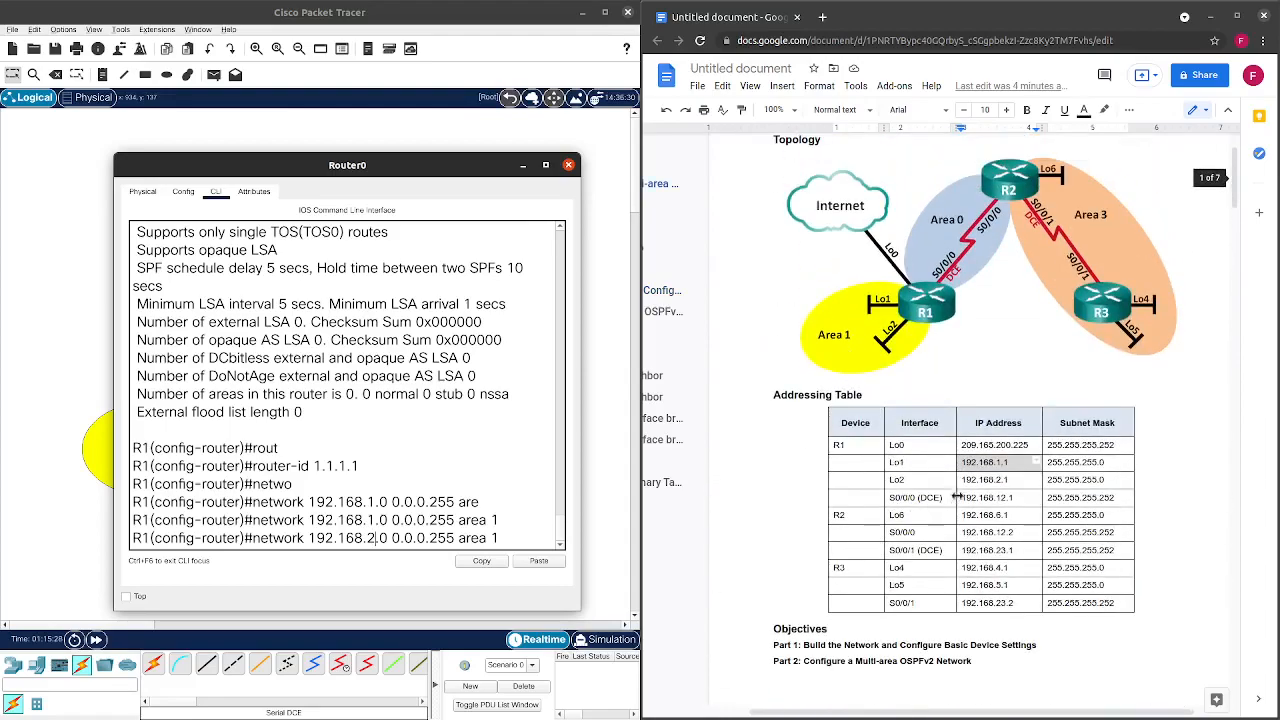
left_click_drag(961, 480, 1012, 481)
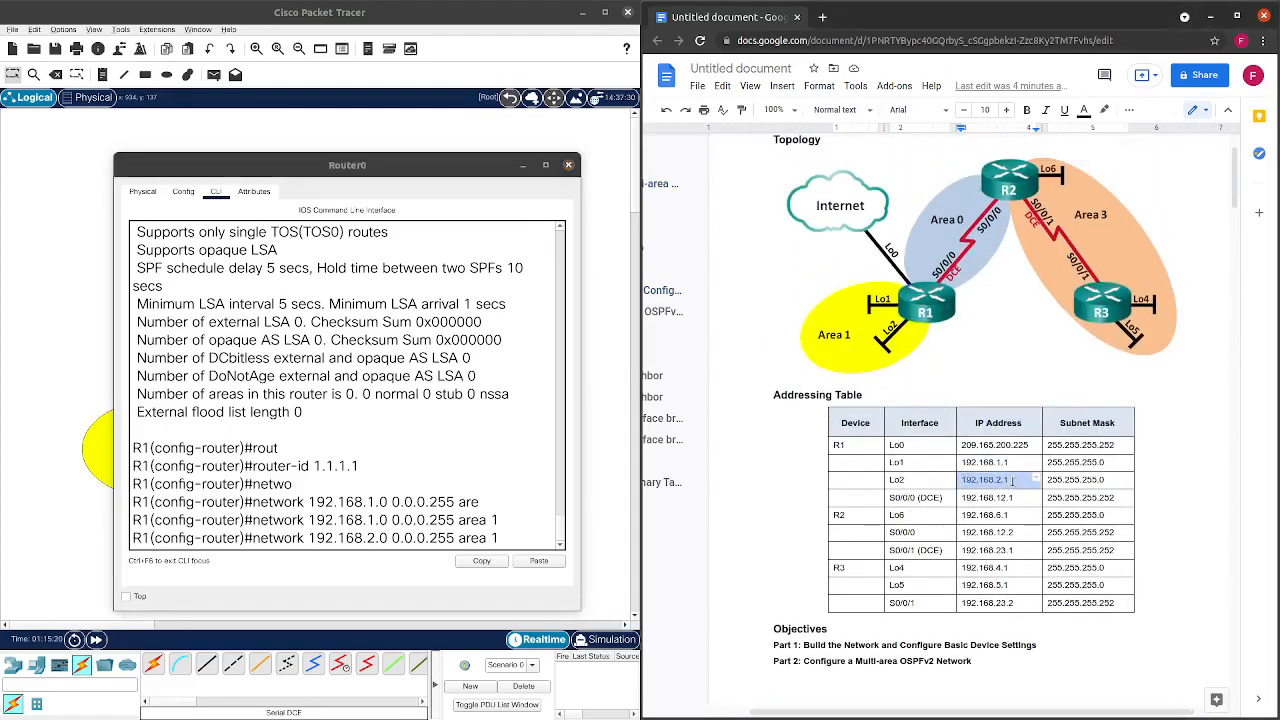
scroll(950, 488, "down", 10)
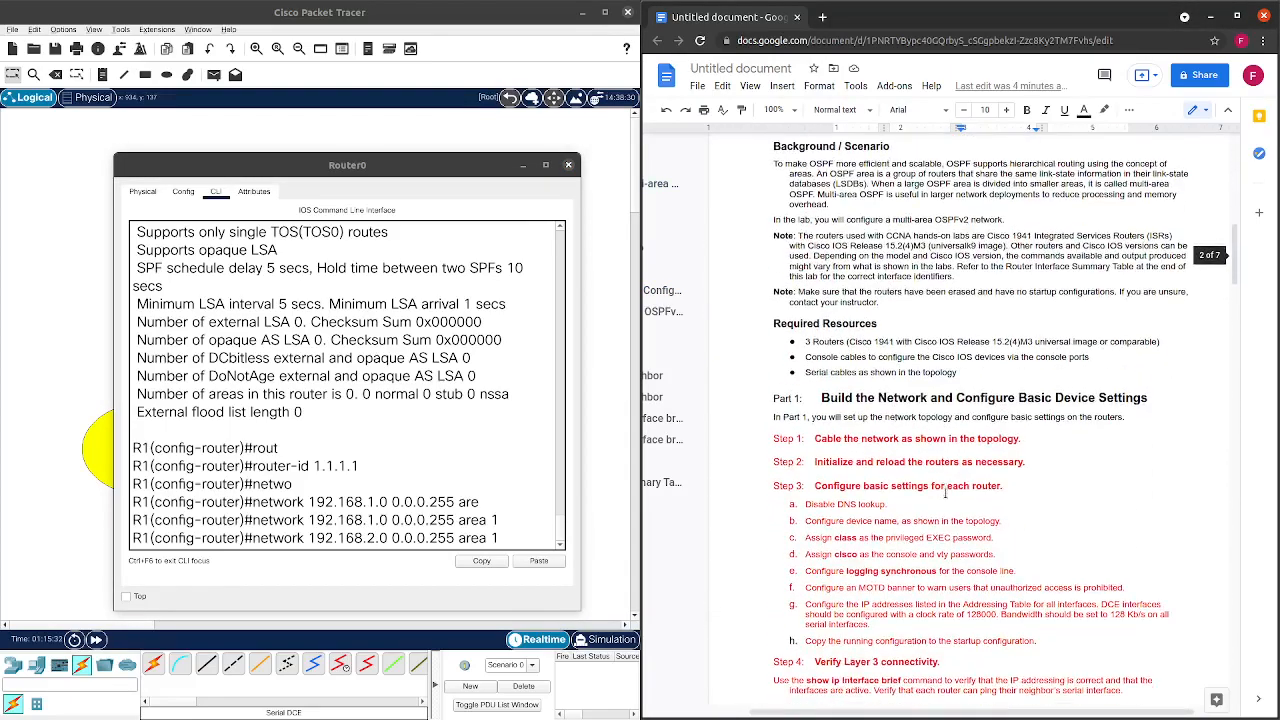
scroll(945, 492, "down", 10)
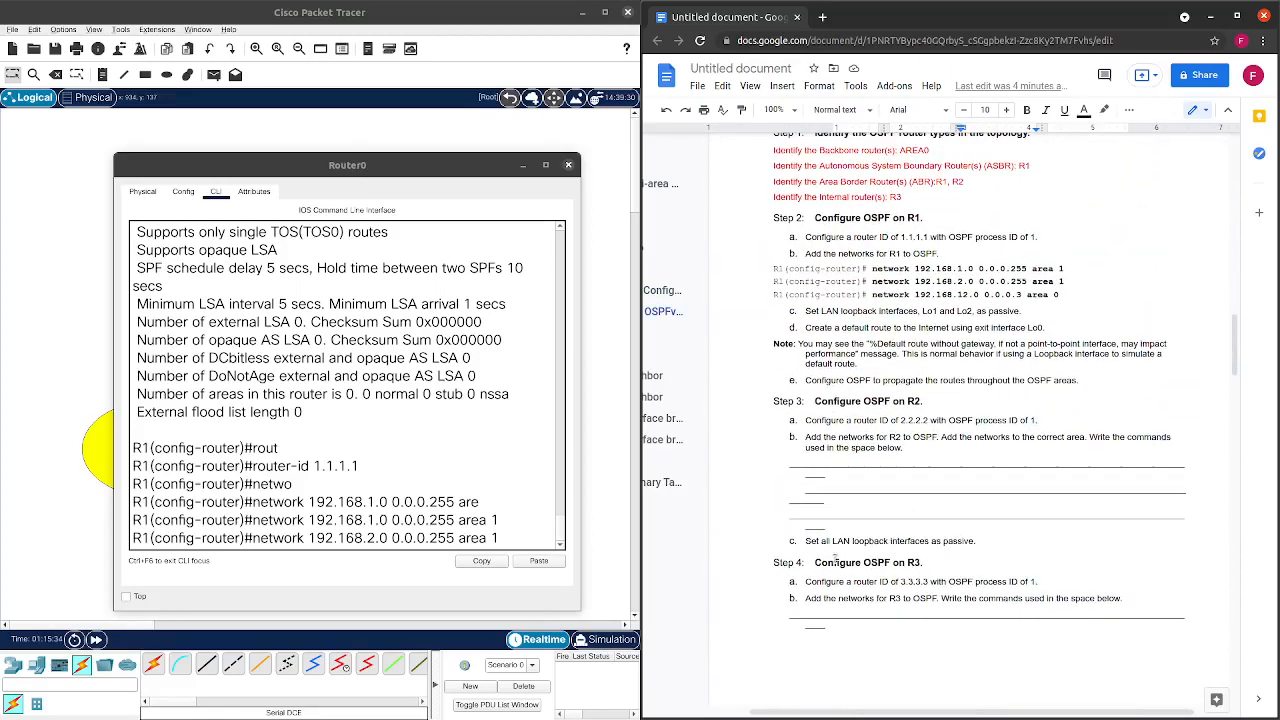
left_click(512, 540)
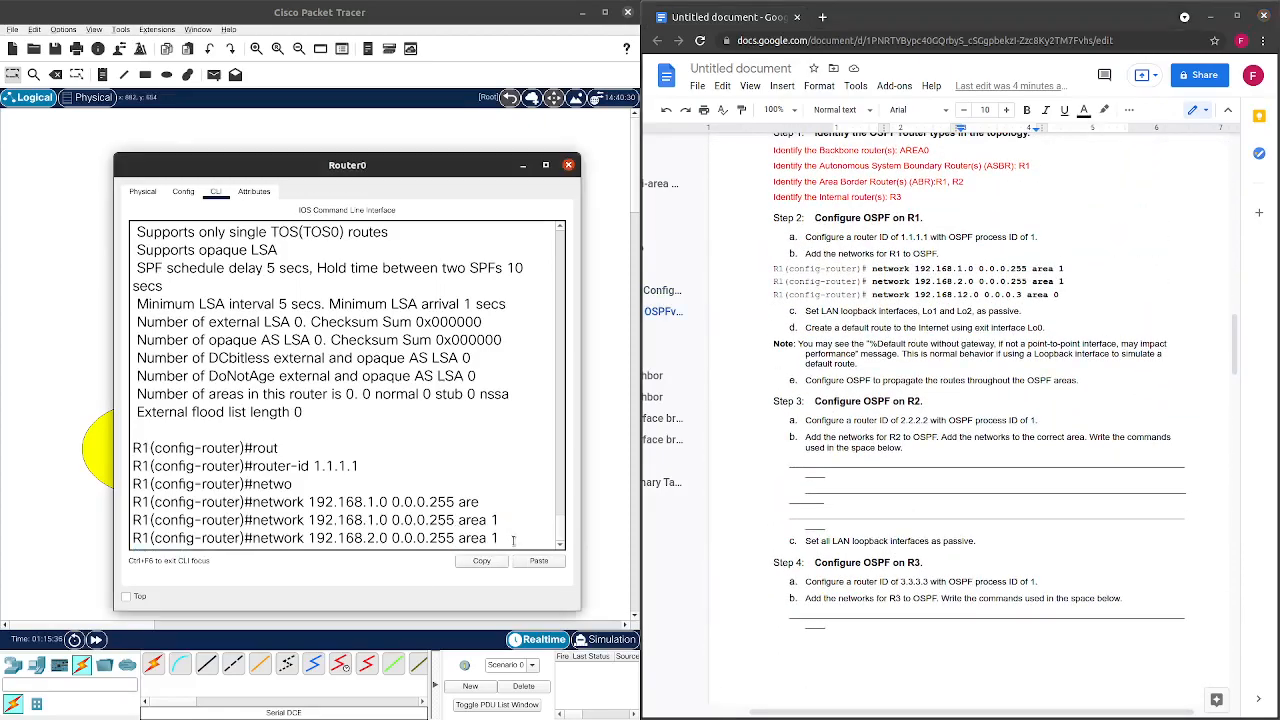
Submit network 192.168.2.0 0.0.0.255 area 1, then begin editing a recalled copy.
key("Return")
key("Return")
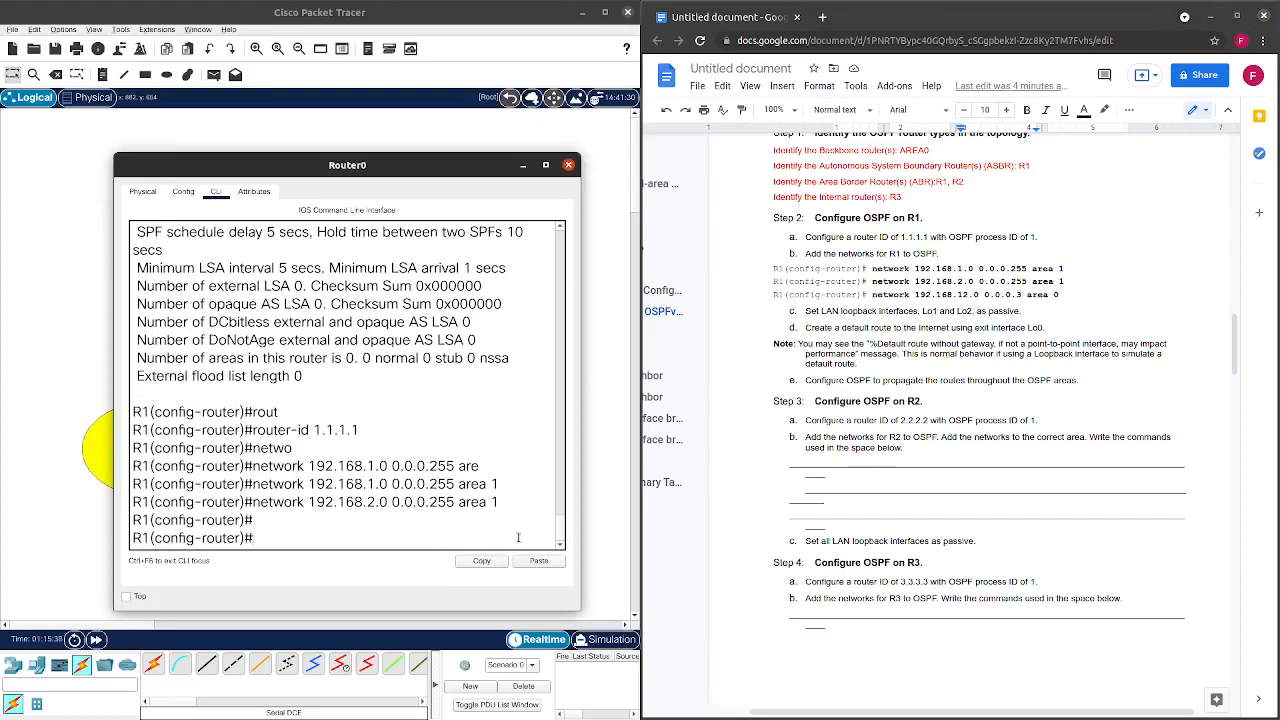
key("Up")
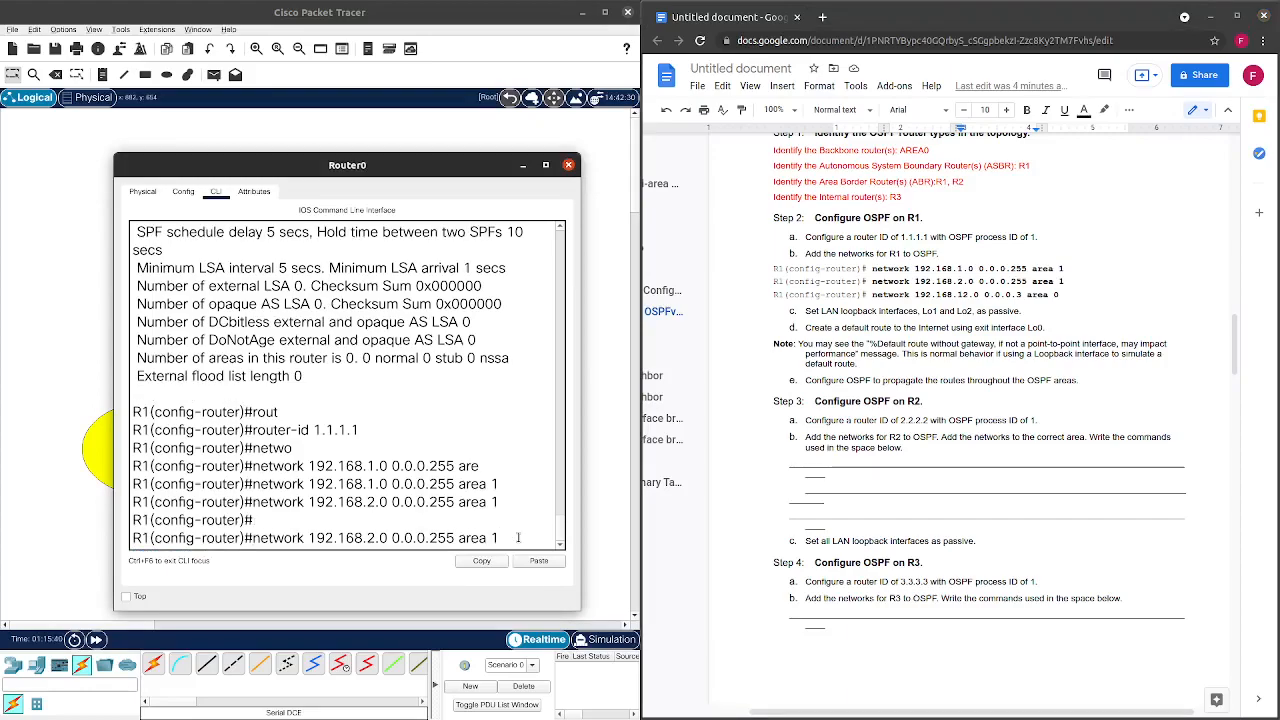
key("Left")
key("Left")
key("Left")
key("Left")
key("Left")
key("Left")
key("Left")
key("Left")
key("Left")
key("Left")
key("Left")
key("Left")
key("Left")
key("Left")
key("Left")
key("Left")
key("Left")
key("Left")
key("Left")
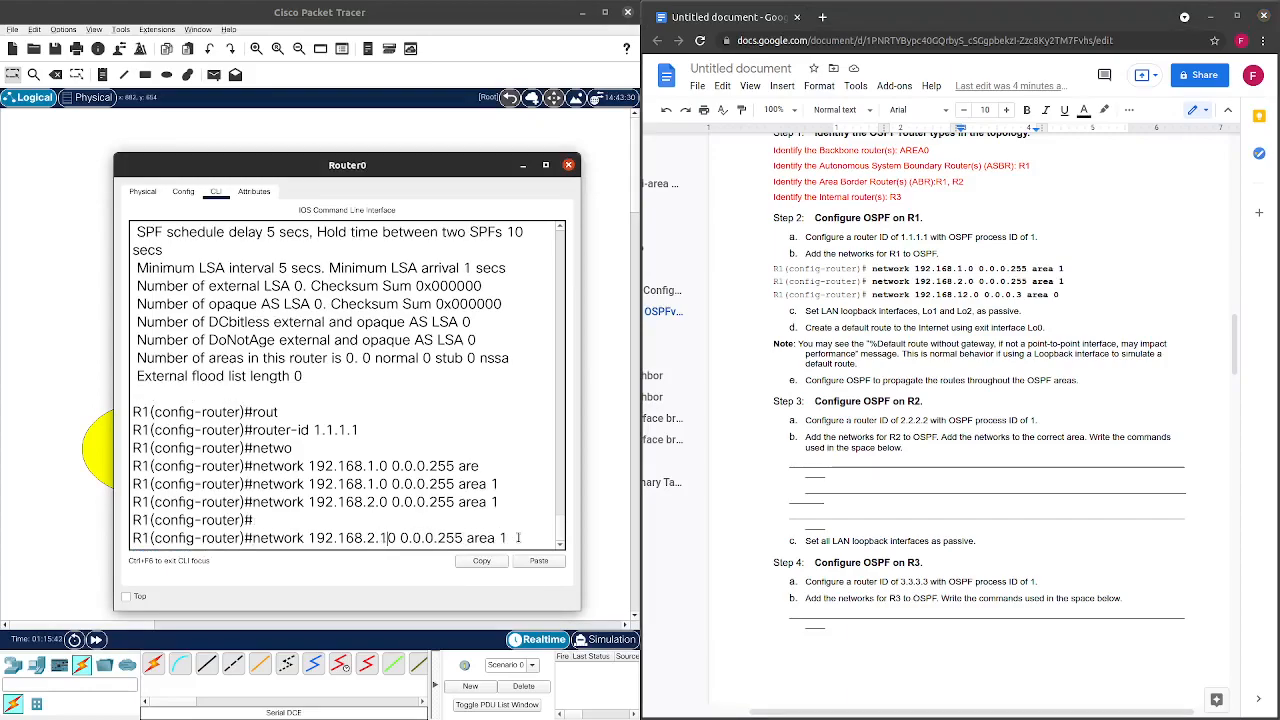
type("1")
key("Left")
key("BackSpace")
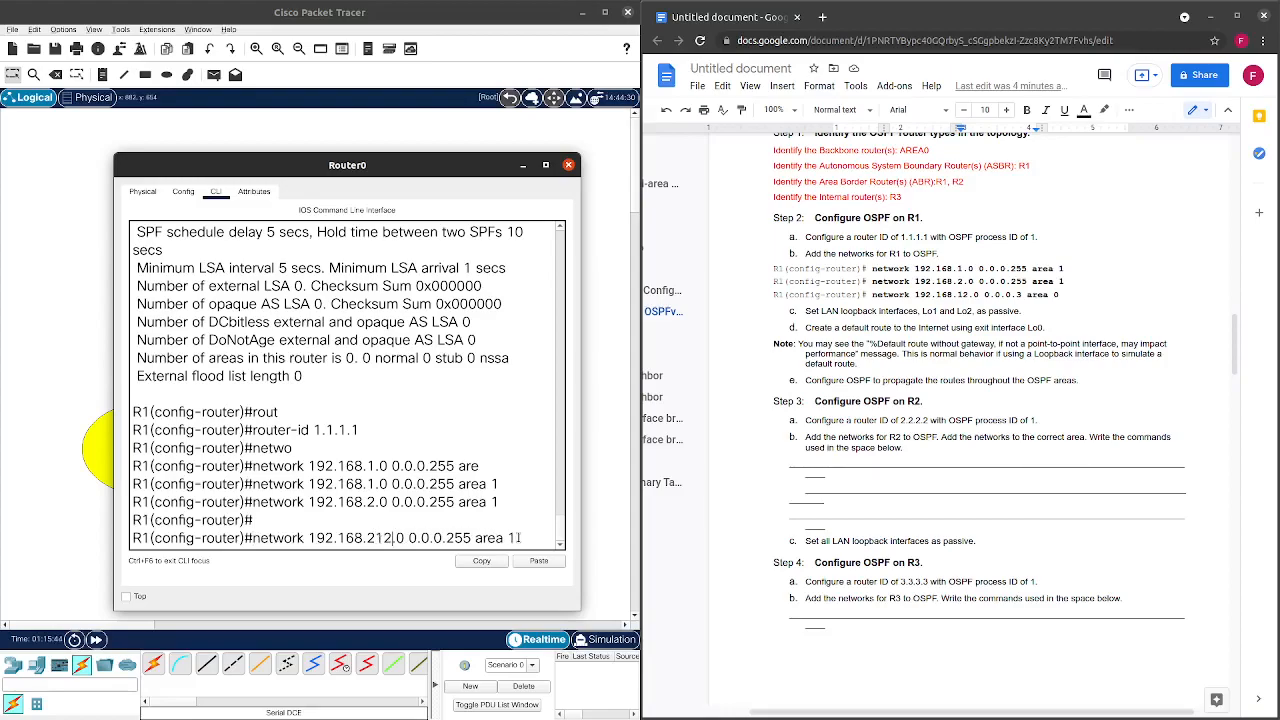
key("Right")
type("2")
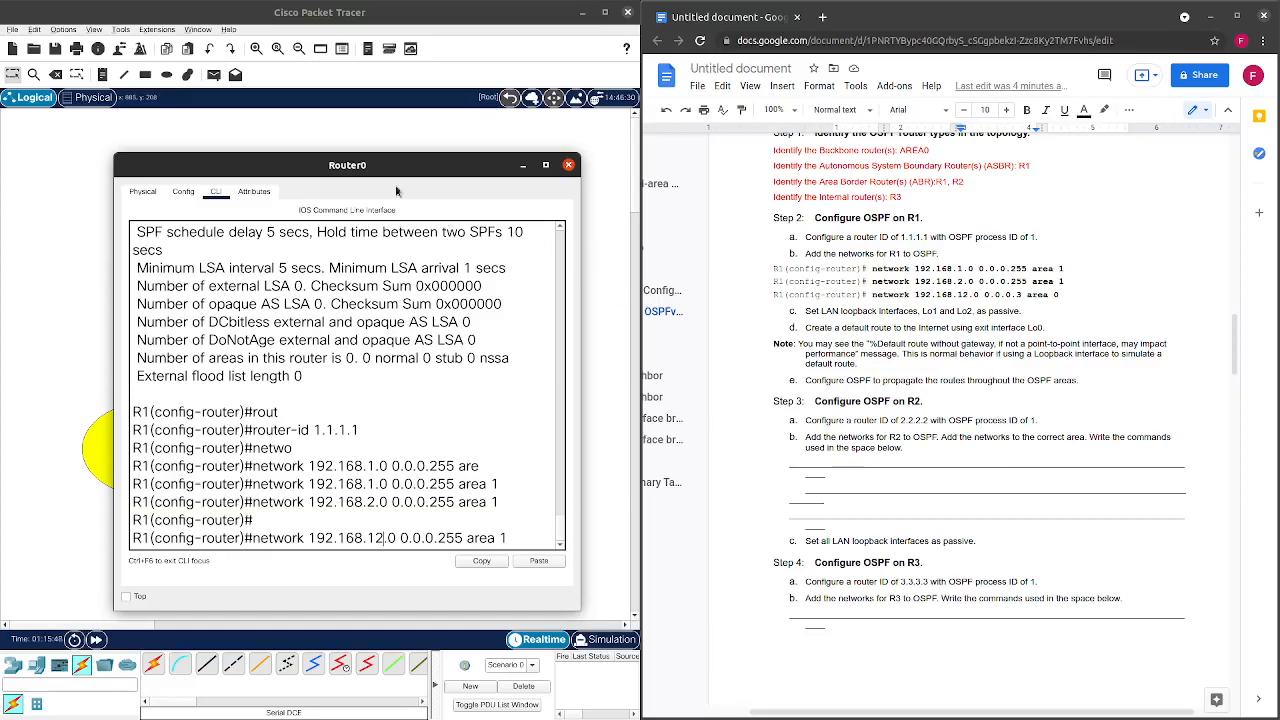
left_click_drag(391, 160, 972, 172)
left_click(318, 468)
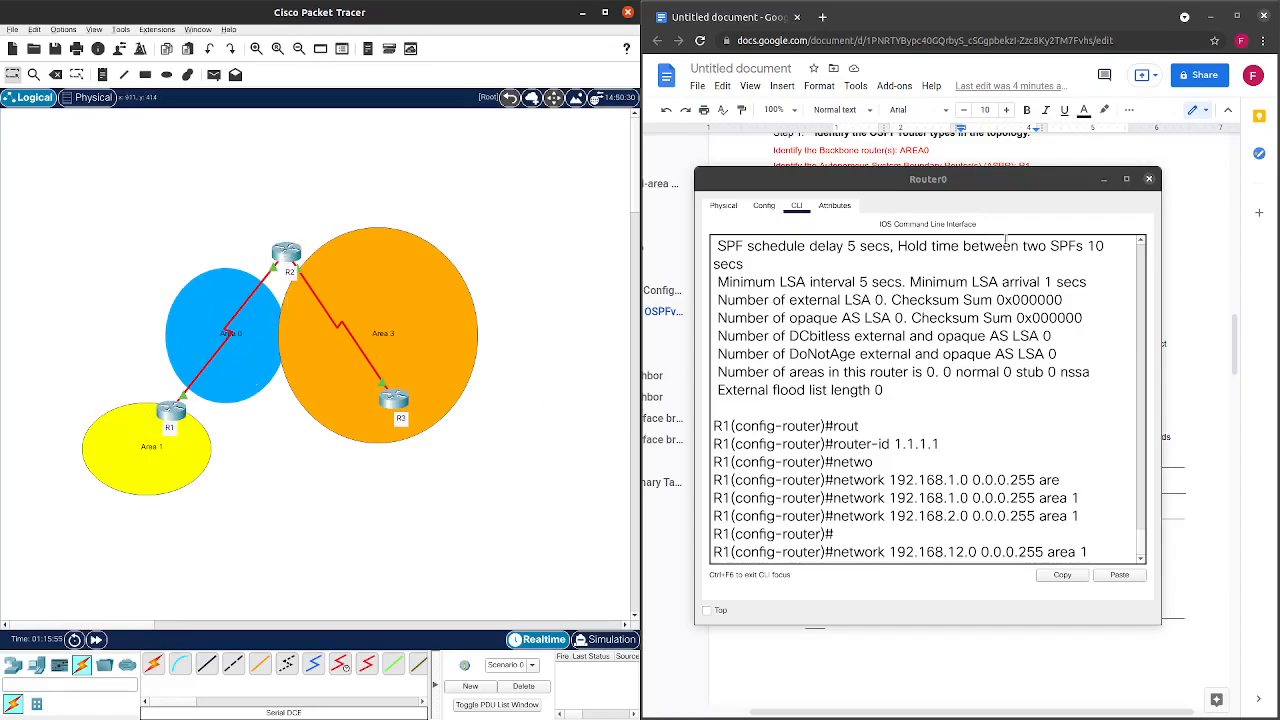
left_click_drag(990, 178, 360, 155)
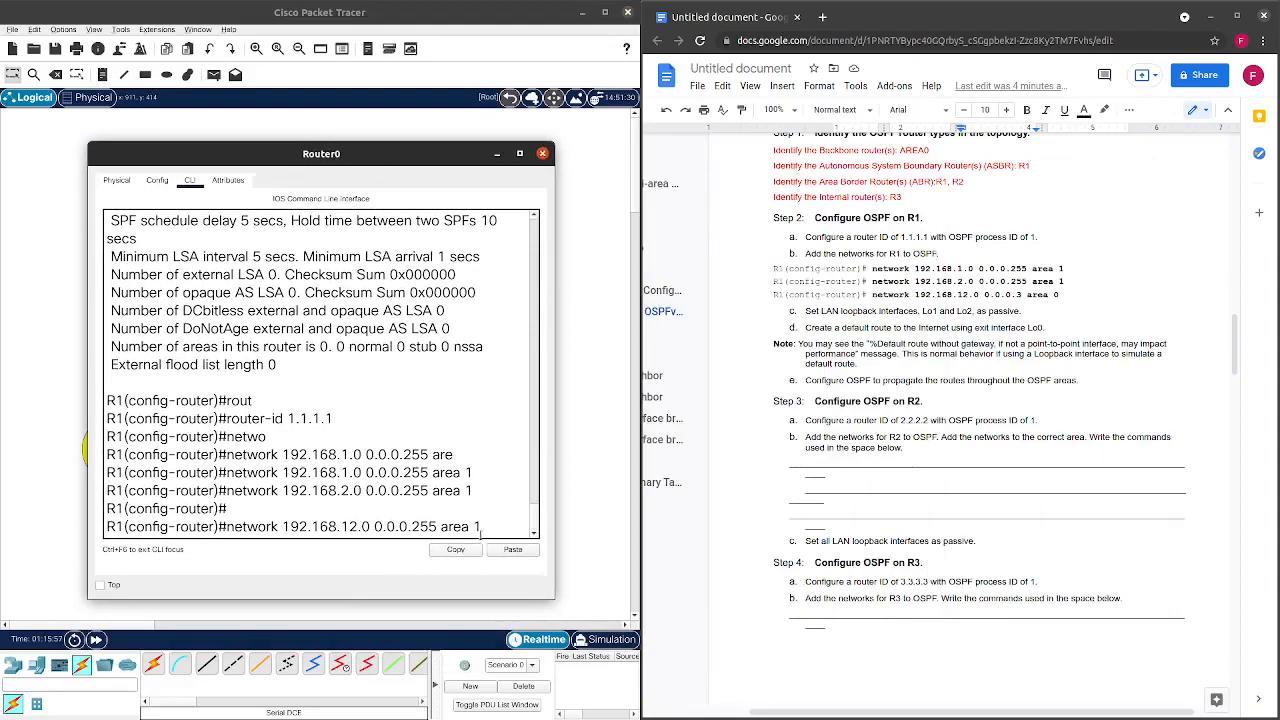
Edit the recalled command into network 192.168.12.0 0.0.0.3 area 0 and enter it.
key("BackSpace")
type("0")
key("BackSpace")
type("2")
key("End")
key("BackSpace")
type("2")
key("BackSpace")
type("0")
key("Left")
key("Left")
key("Left")
key("Left")
key("Left")
key("Left")
key("Left")
key("BackSpace")
key("BackSpace")
key("BackSpace")
type("3")
key("Return")
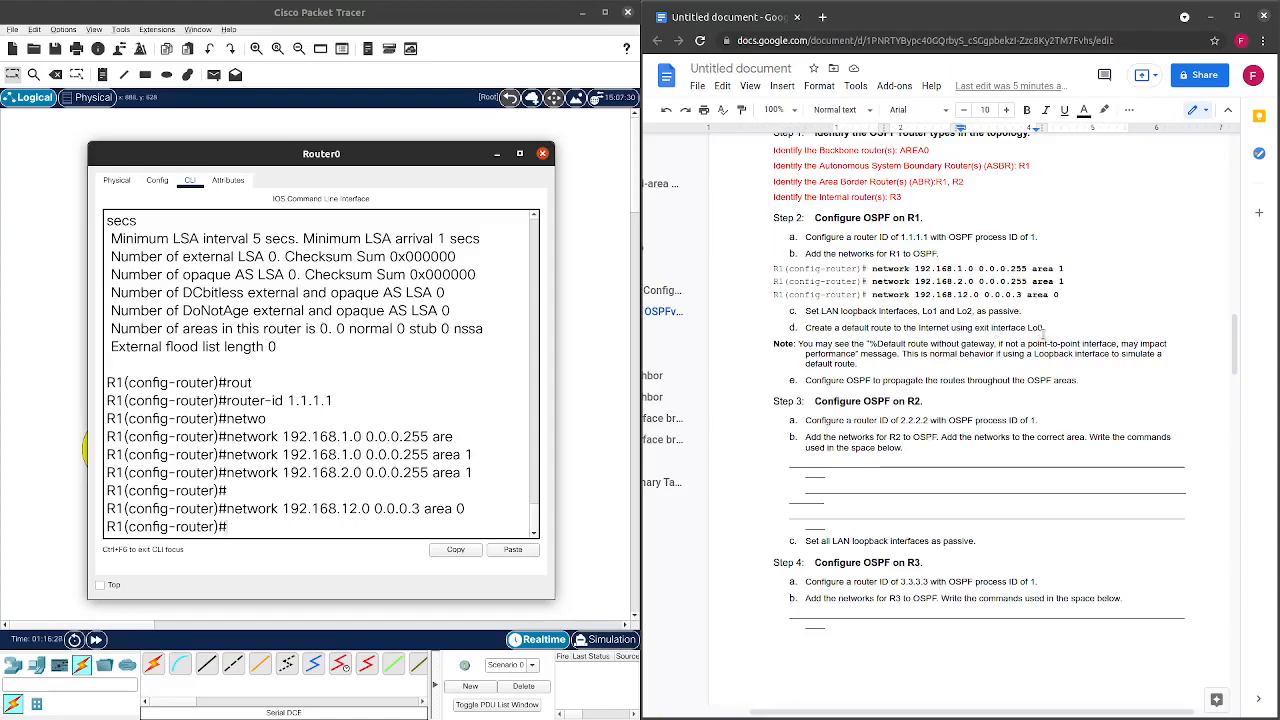
Colour the Step 2 heading and R1's three network command lines red.
left_click_drag(1021, 311, 805, 312)
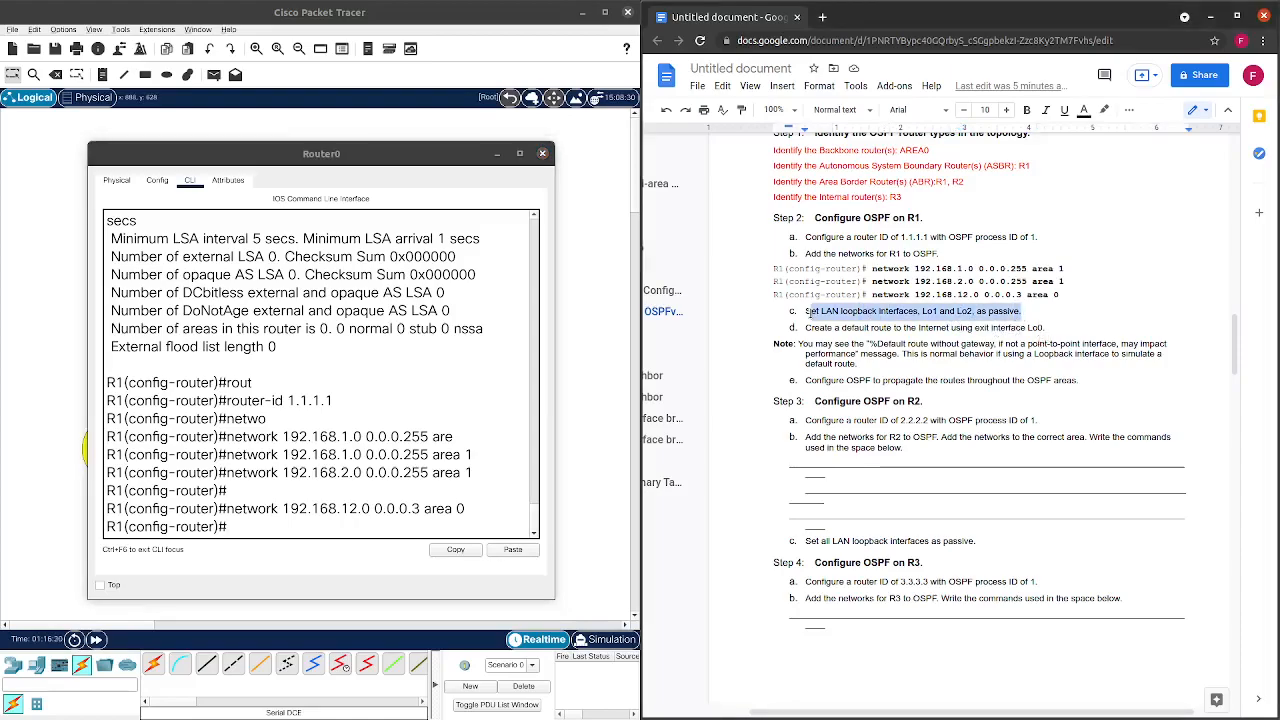
left_click_drag(1086, 294, 1131, 186)
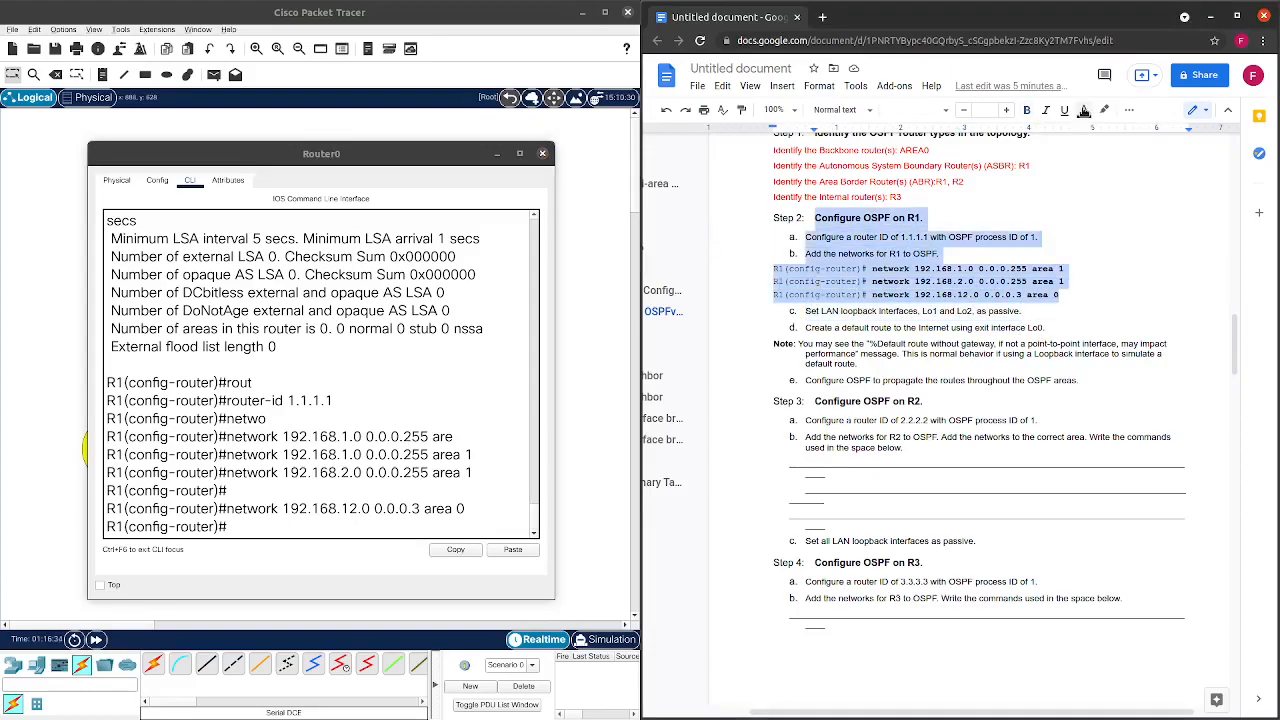
left_click(1084, 110)
left_click(1112, 153)
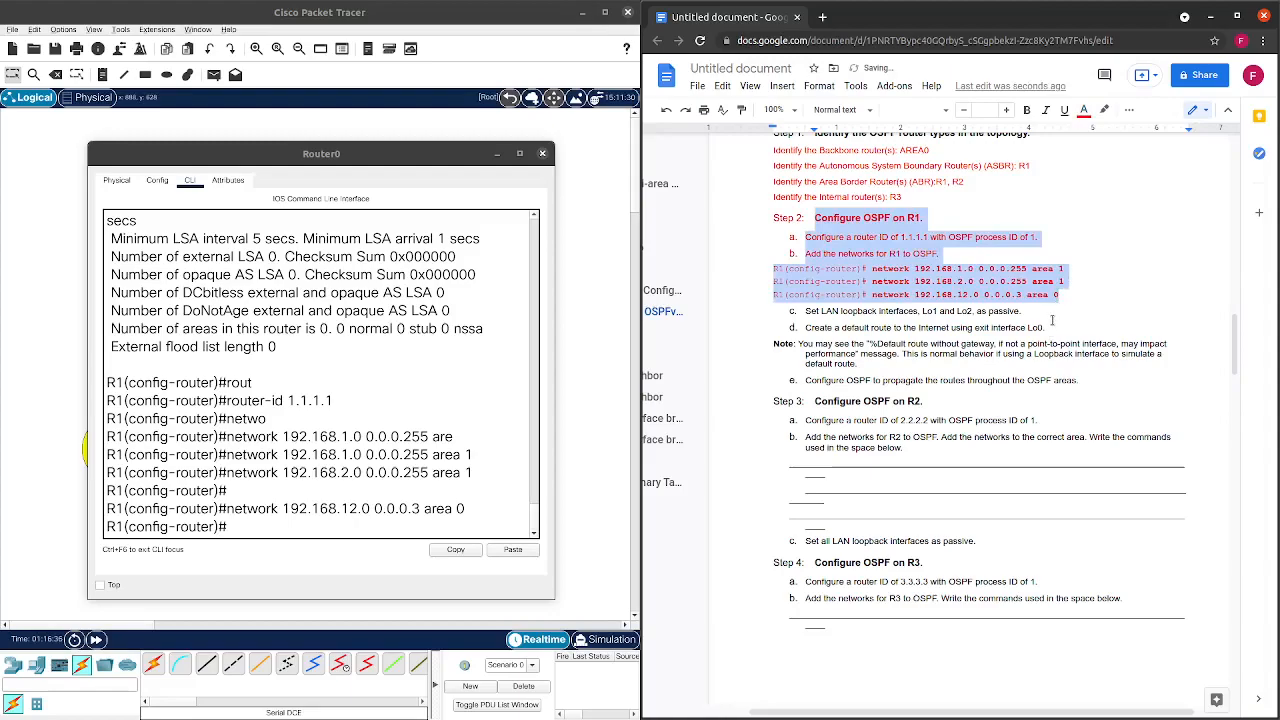
left_click(1052, 316)
scroll(998, 300, "down", 1)
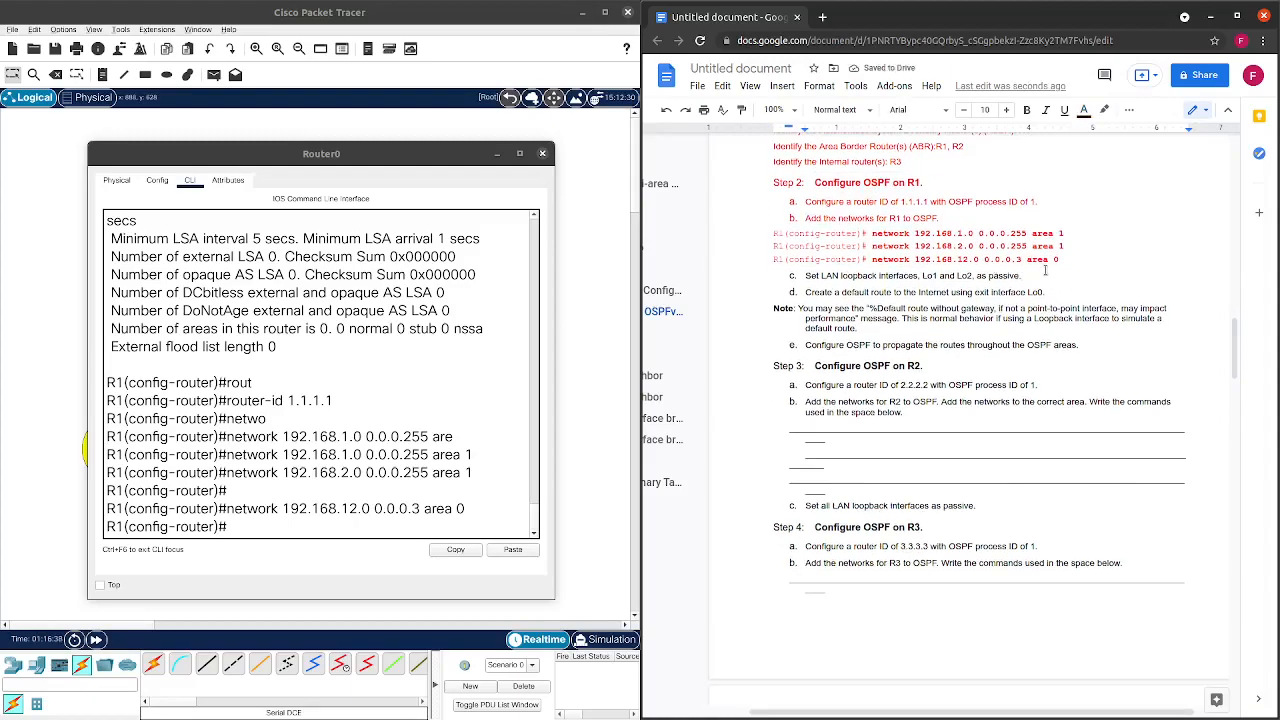
left_click(326, 530)
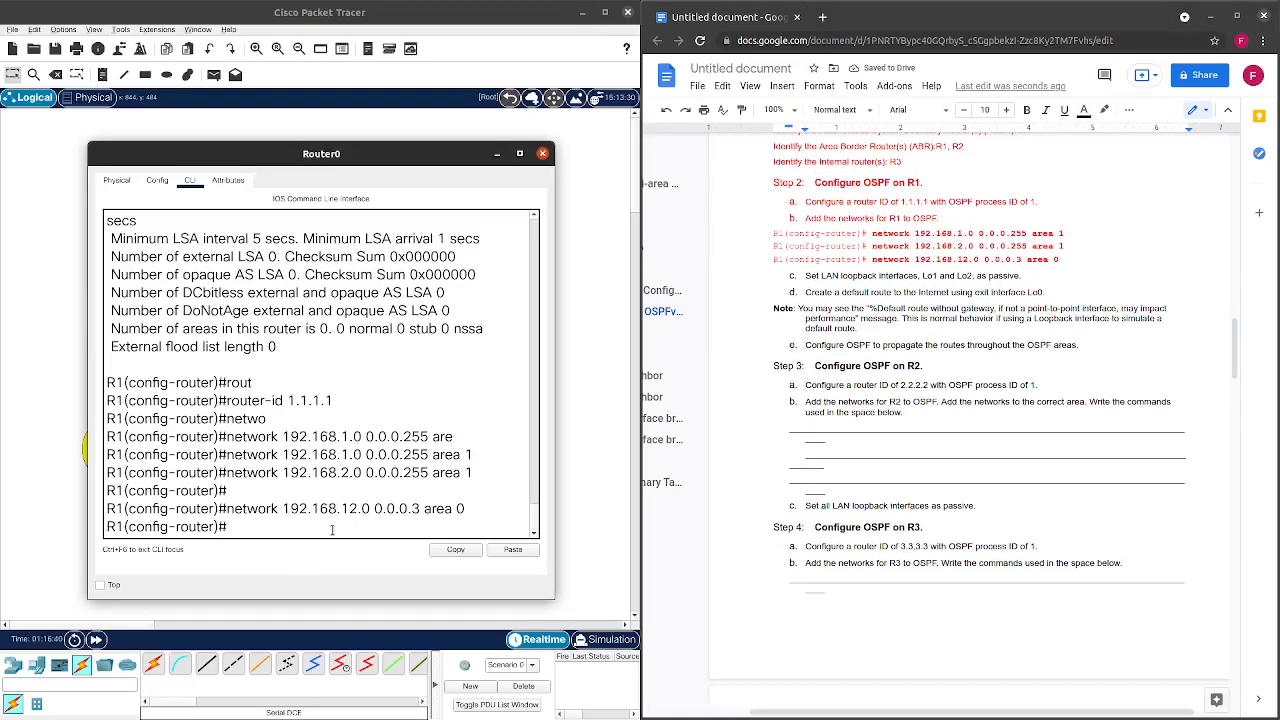
Set Loopback 1 and Loopback 2 as passive interfaces in R1's OSPF process.
type("passiv")
key("Tab")
type("lo1")
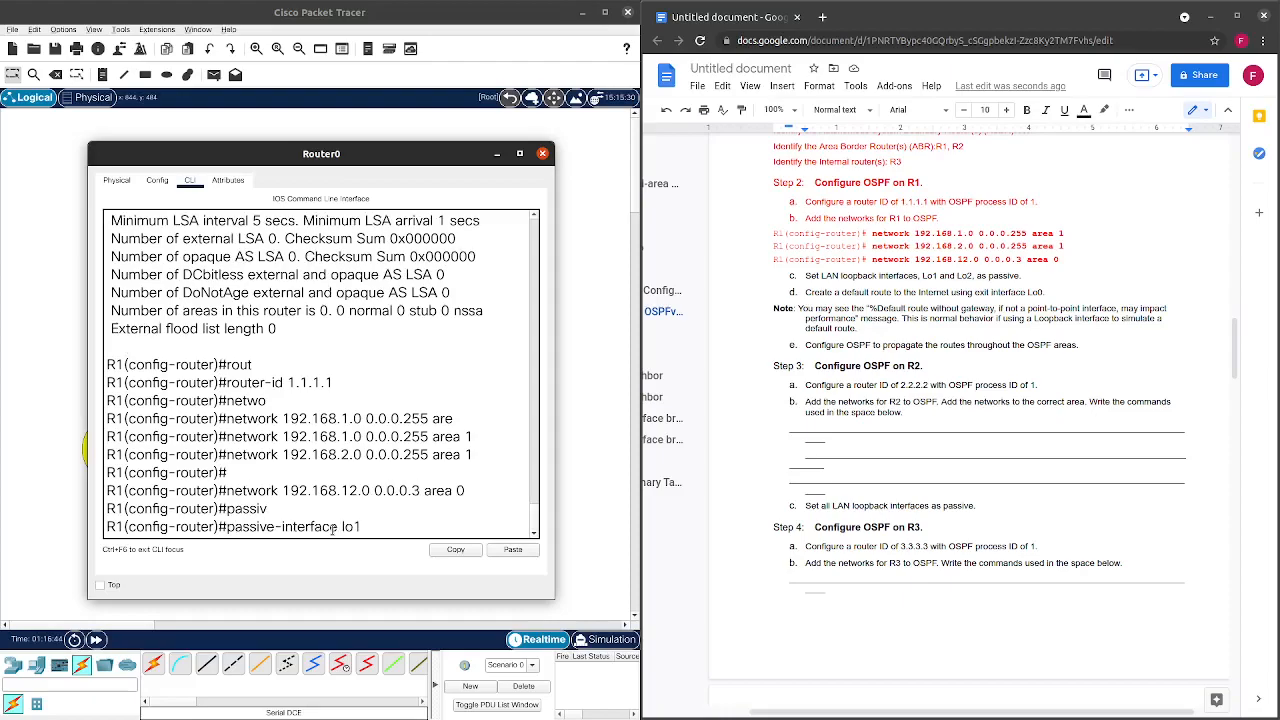
key("BackSpace")
key("BackSpace")
key("BackSpace")
type("?")
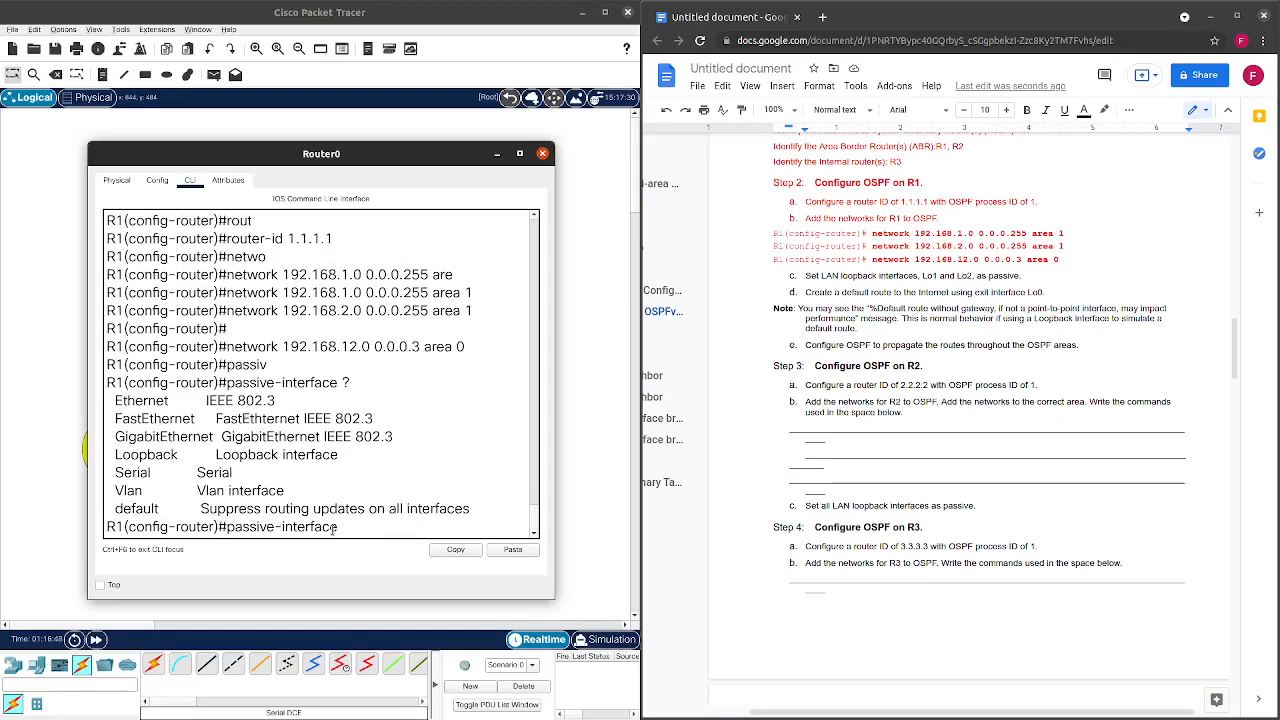
type("loo")
key("Tab")
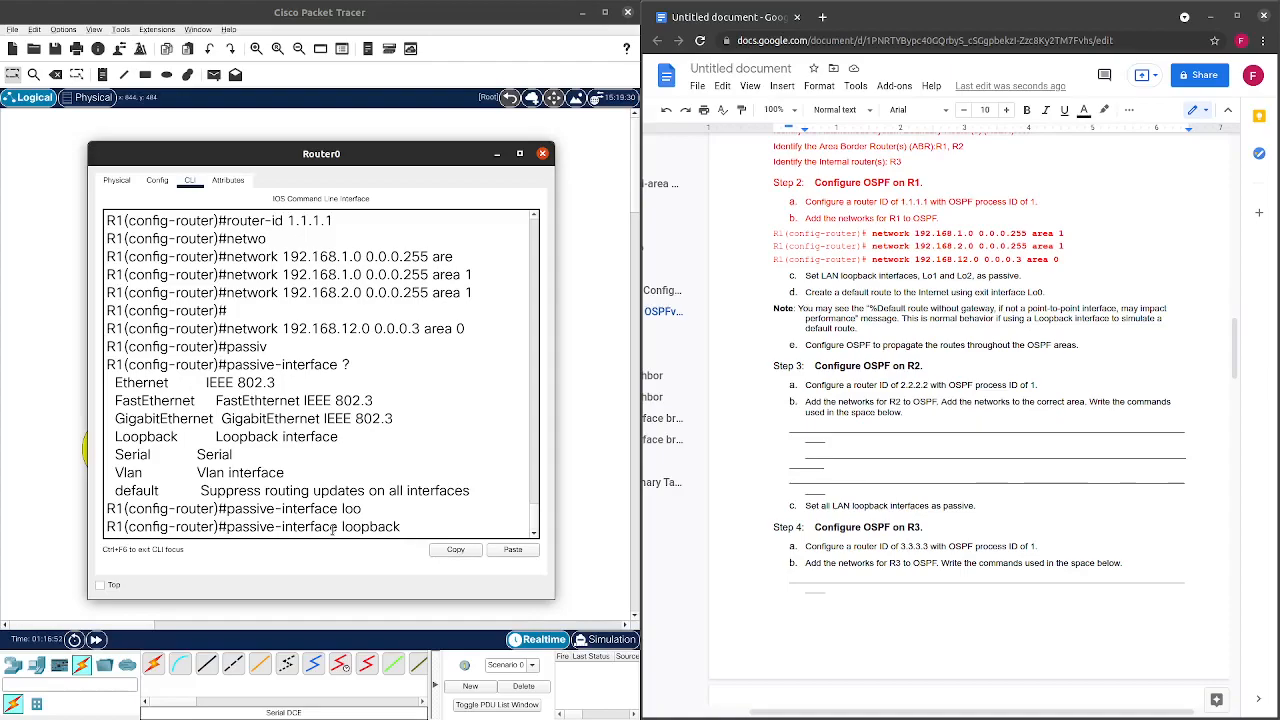
key("Return")
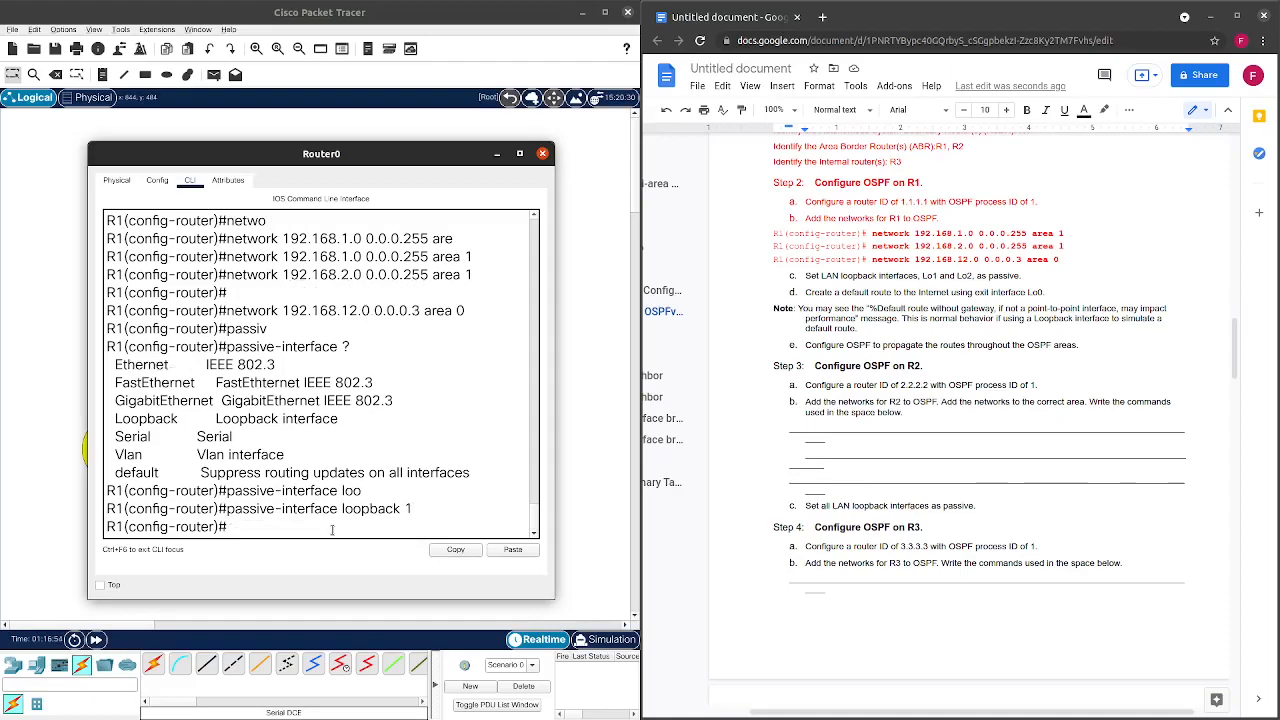
key("Up")
key("BackSpace")
type("2")
key("Return")
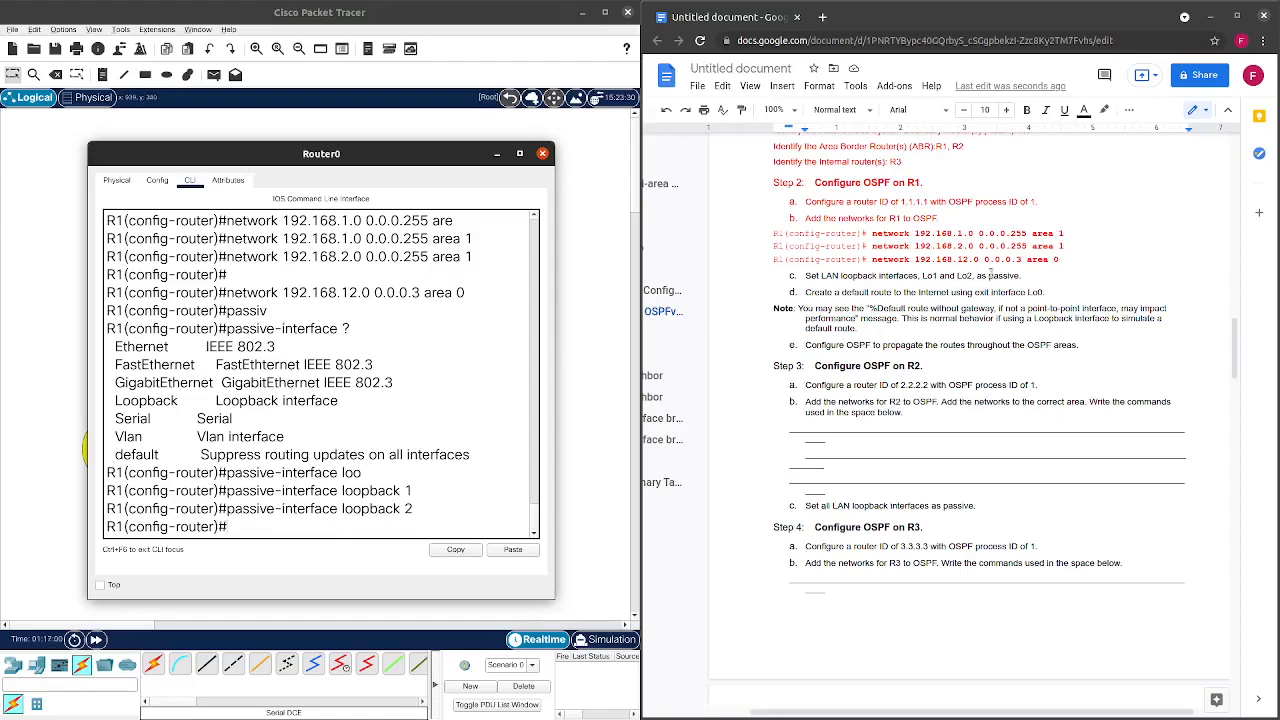
Recolour the completed step c text in the worksheet.
left_click_drag(1022, 278, 804, 278)
left_click(1083, 109)
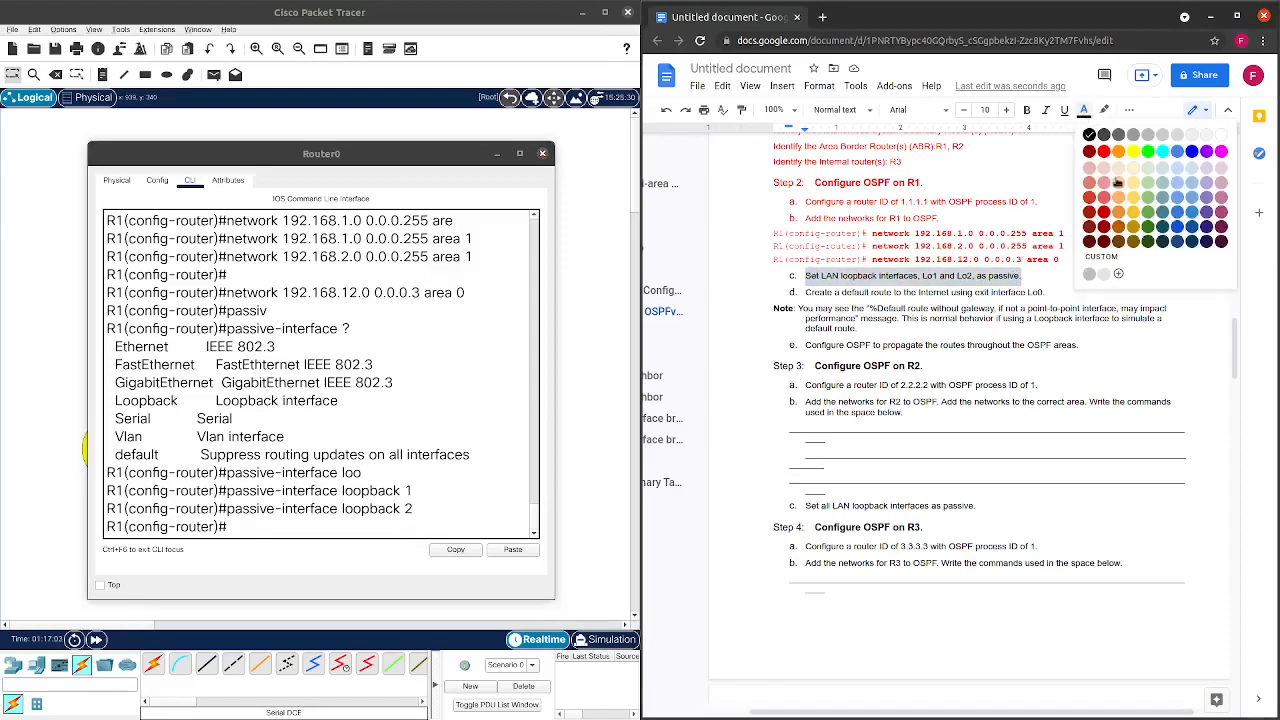
left_click(1091, 188)
left_click(1040, 344)
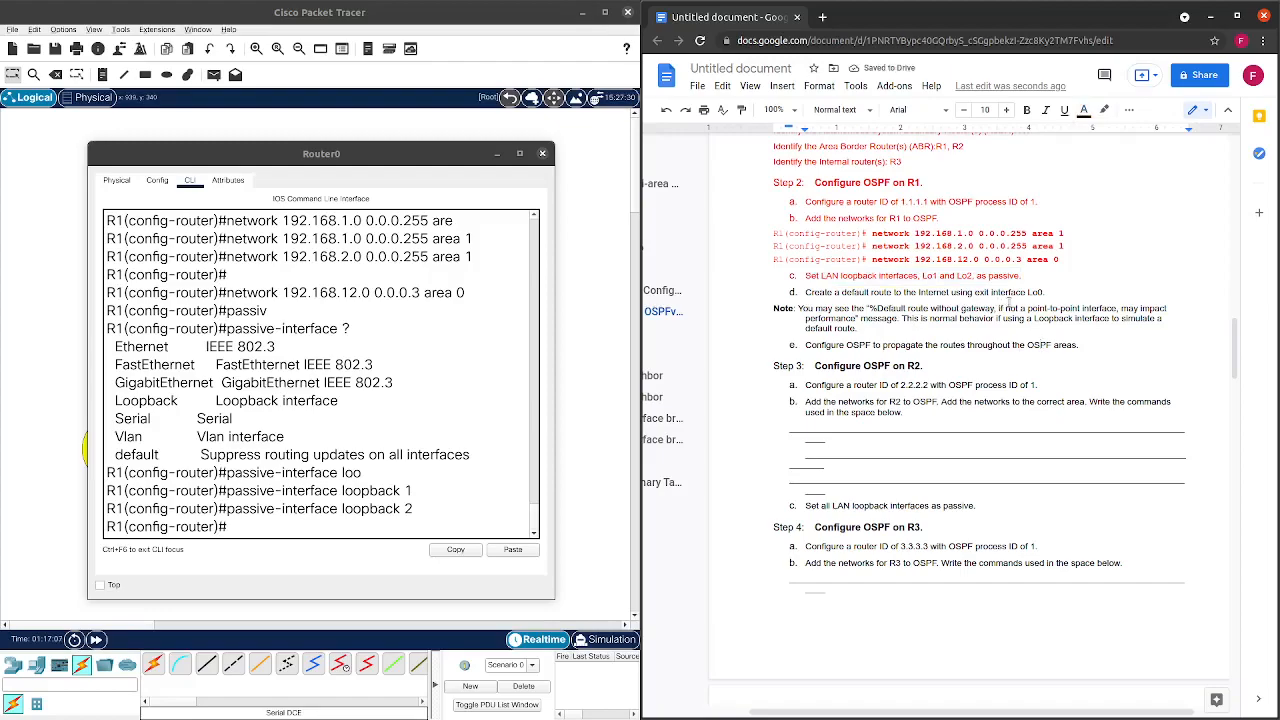
Exit router configuration mode back to R1's global configuration prompt.
left_click(318, 528)
type("exit")
key("Return")
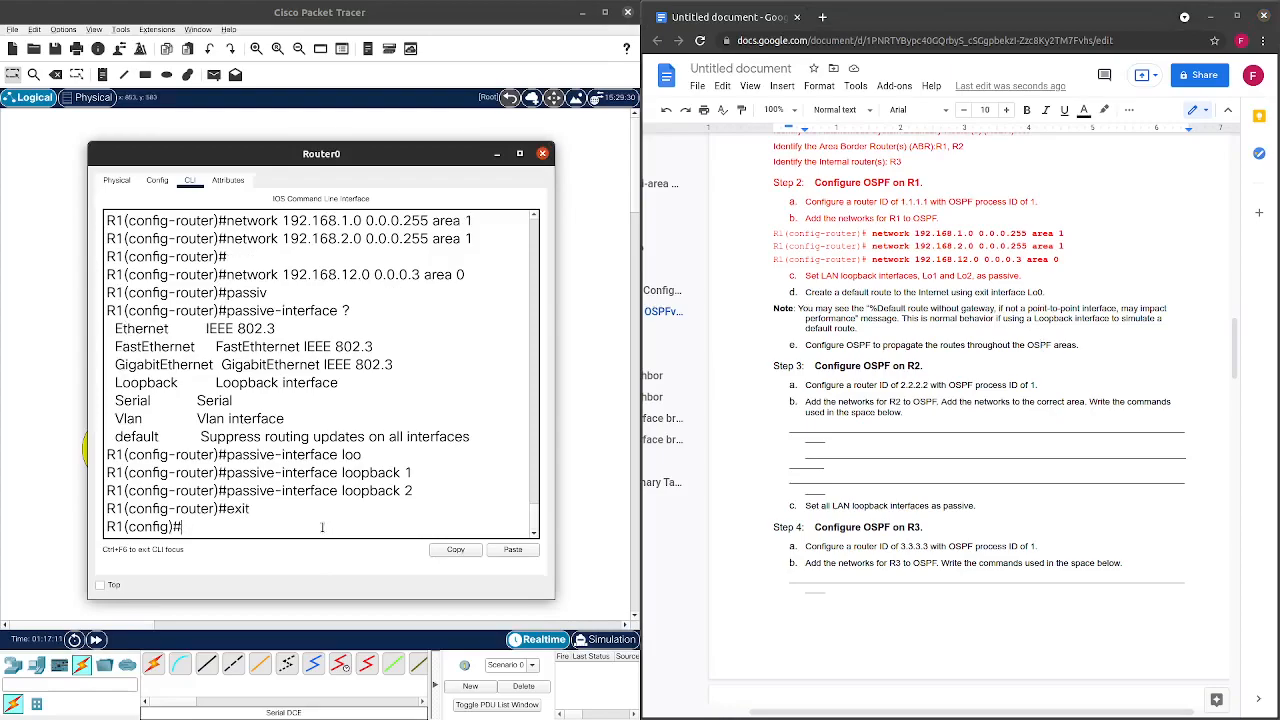
key("Return")
Enter 'ip route 209.165.200.225 255.255.255.252 loopback 0' on R1, which is rejected as inconsistent.
type("ip ")
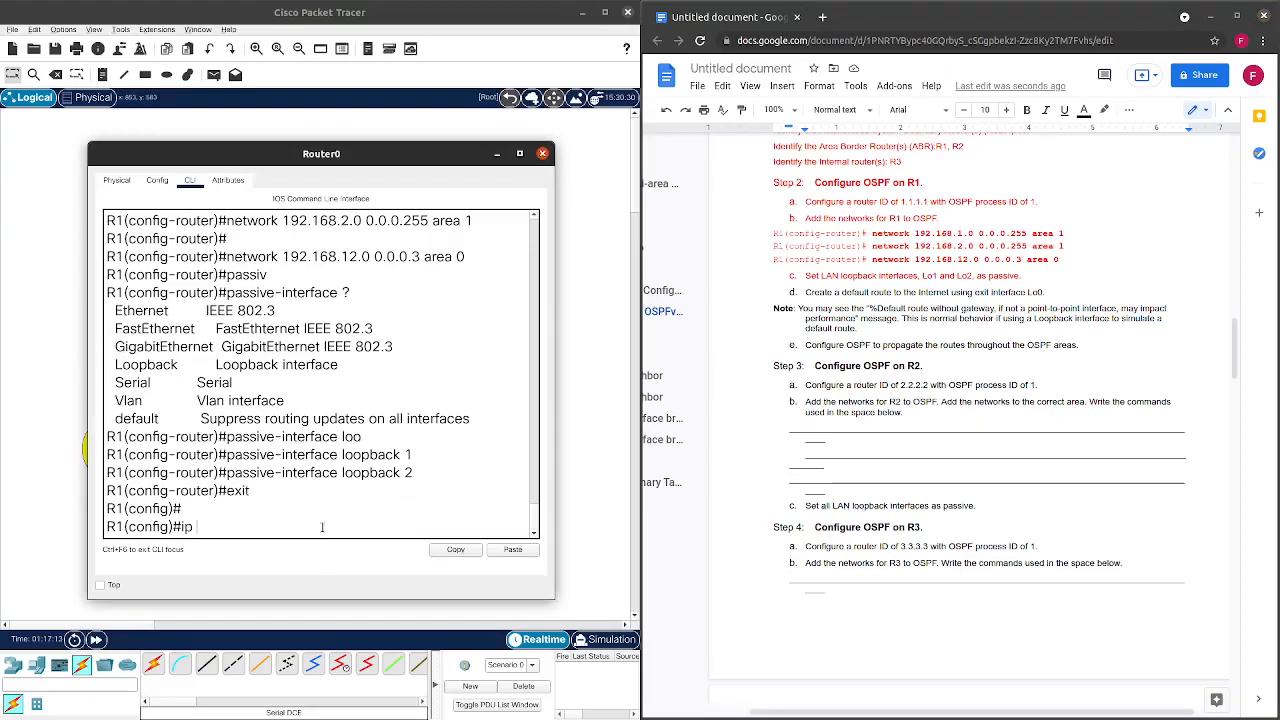
type("route")
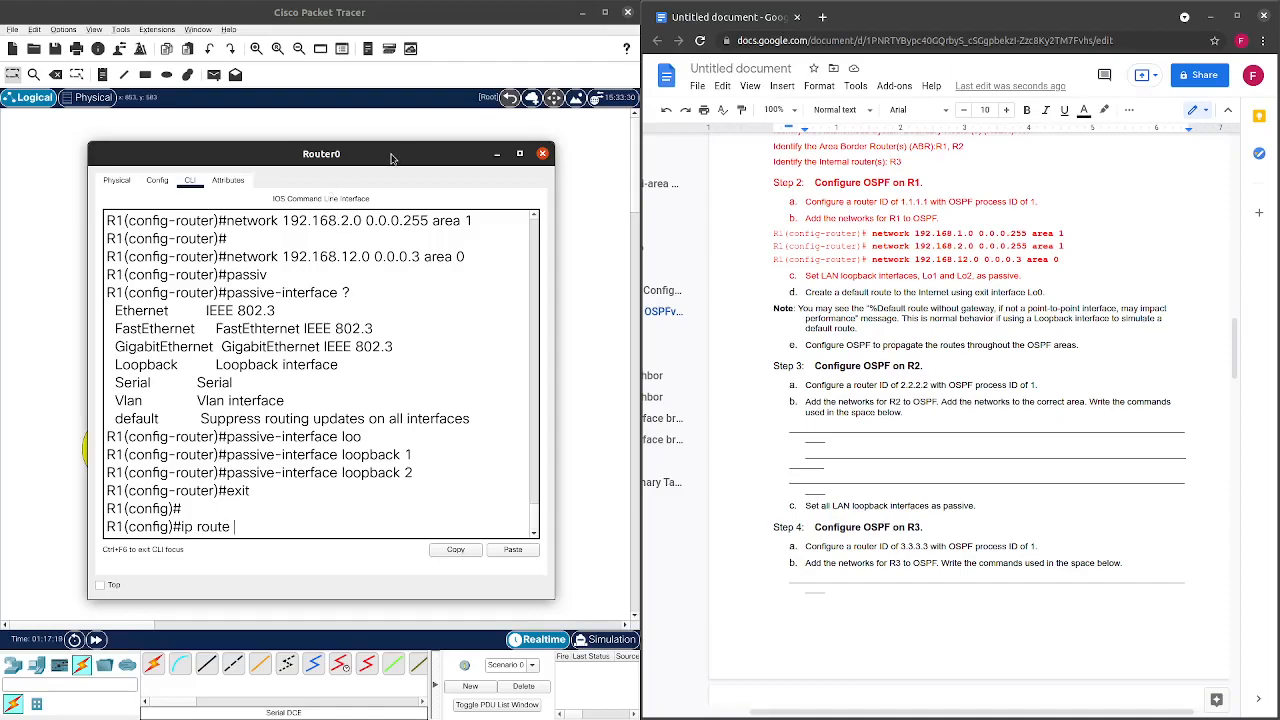
scroll(875, 364, "up", 4)
scroll(875, 364, "up", 10)
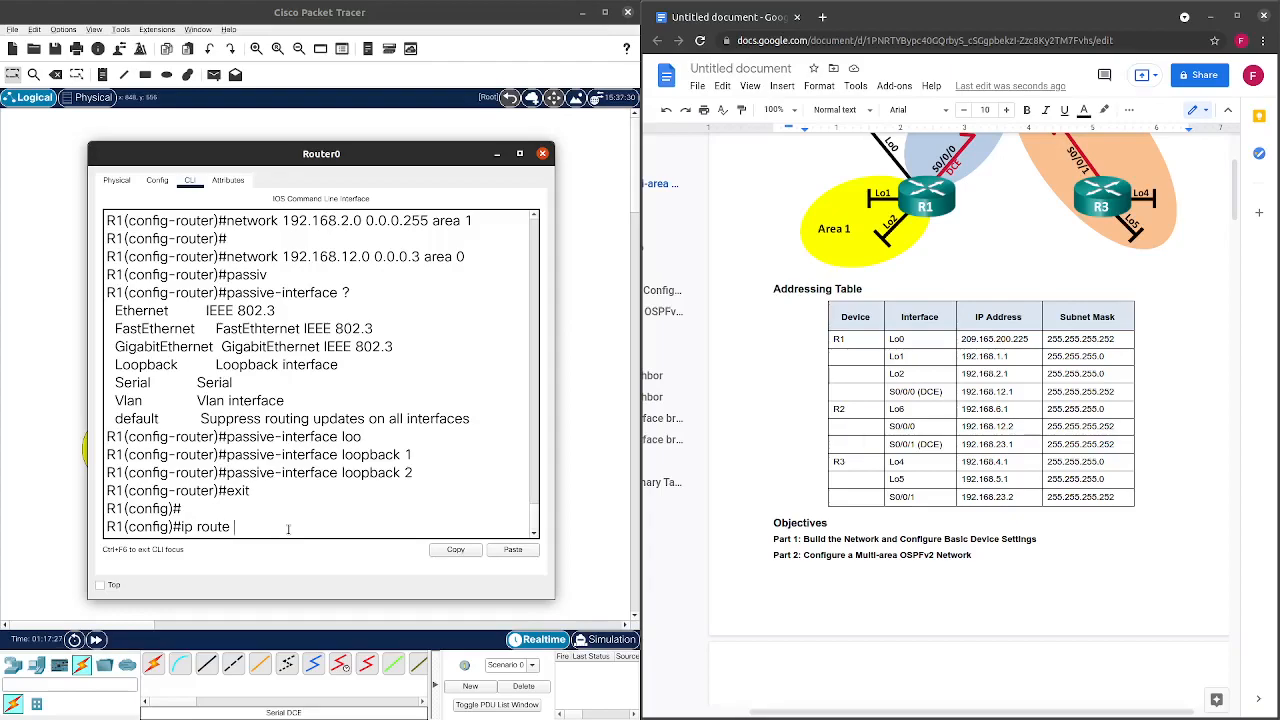
type("209.165.200")
key("Tab")
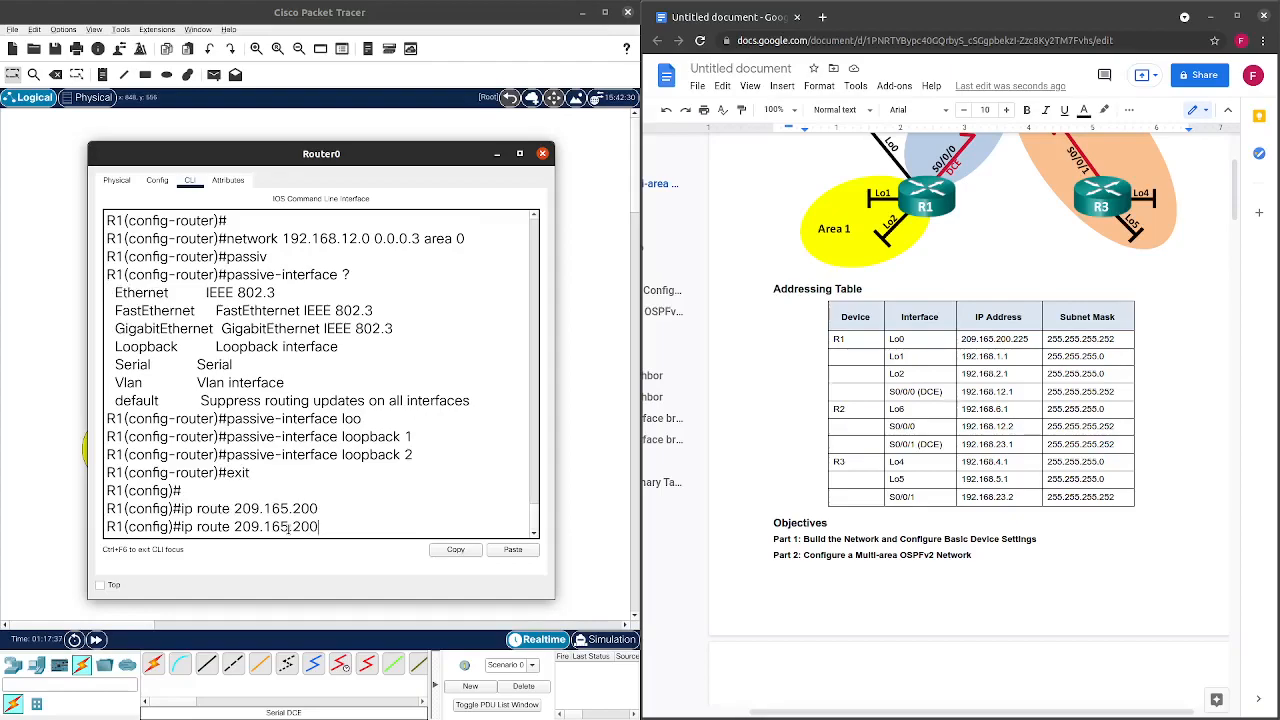
type(".225")
type(" 255.255.2")
type("55.255.252")
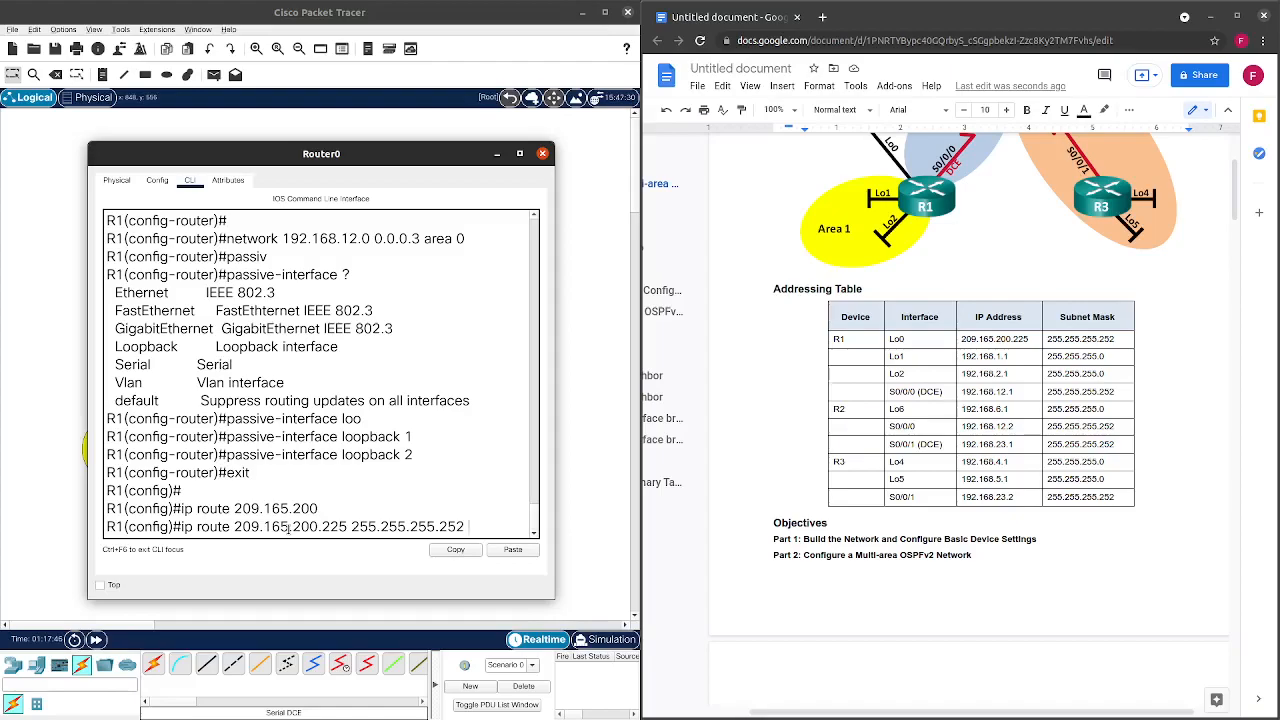
type(" loop")
key("Tab")
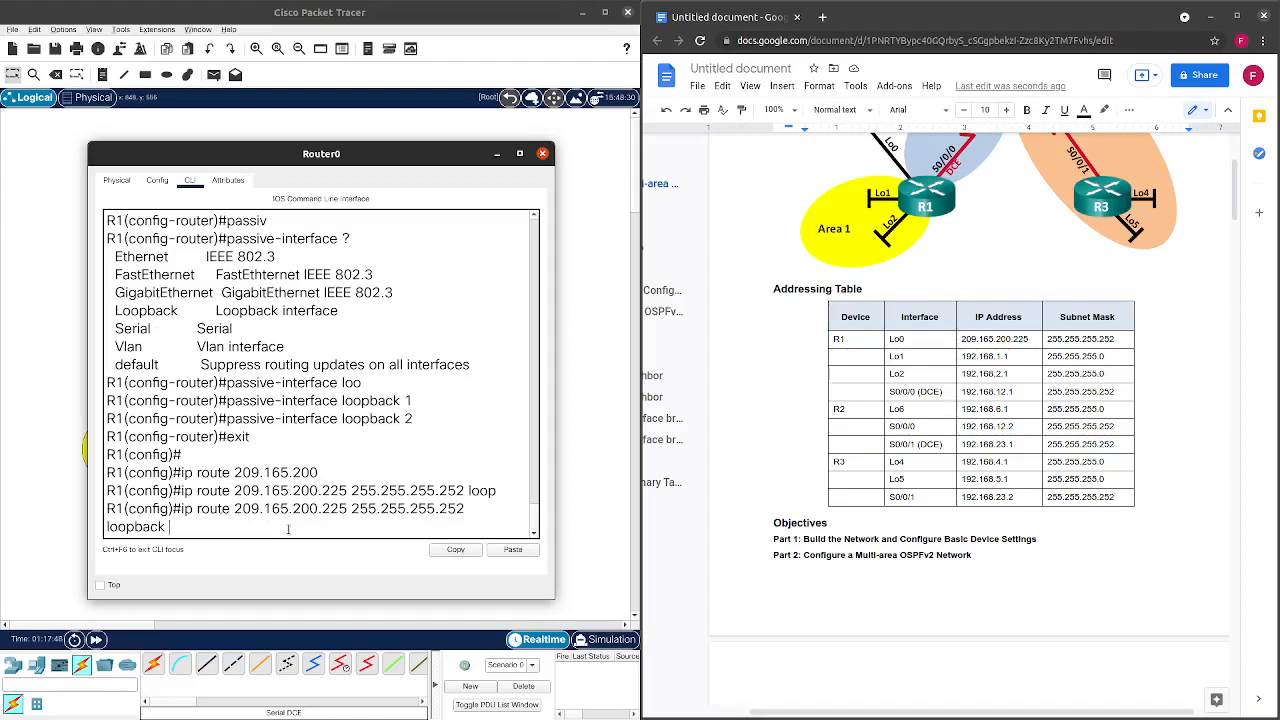
type("0")
key("Return")
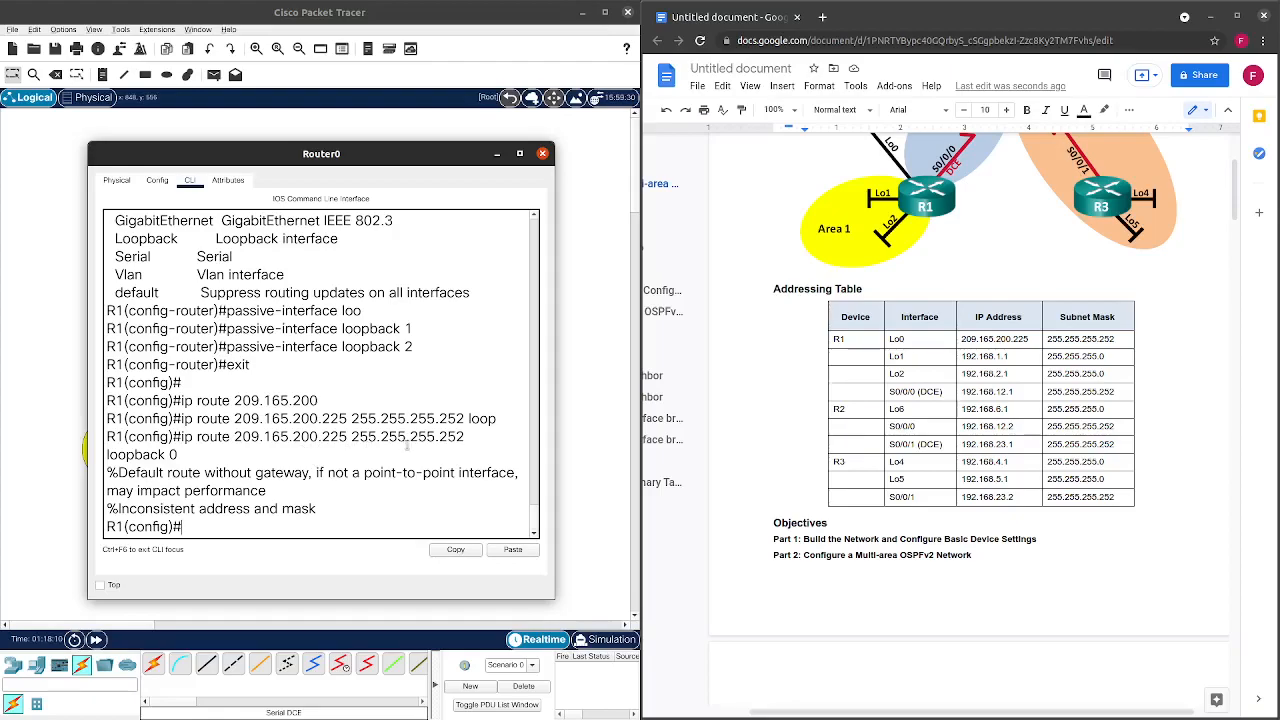
Re-enter R1's static route as 209.165.200.224 255.255.255.252 via loopback 0, correcting the last digit.
left_click(85, 450)
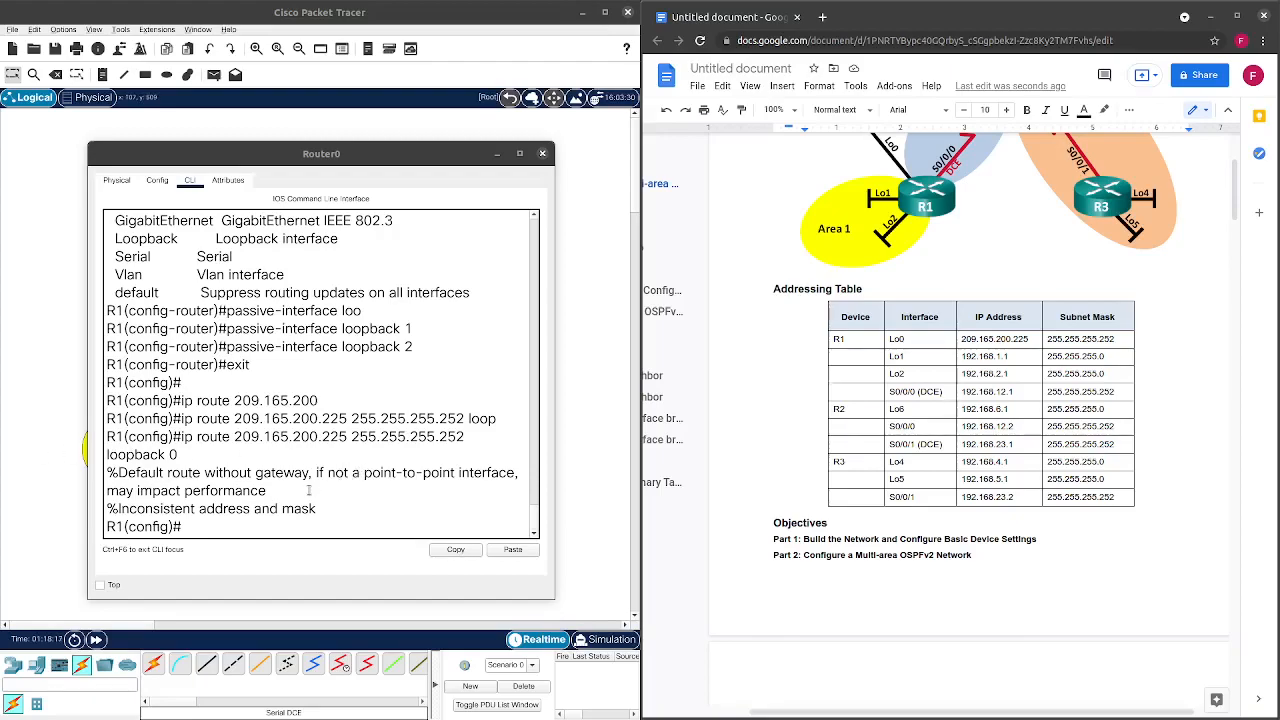
left_click(276, 525)
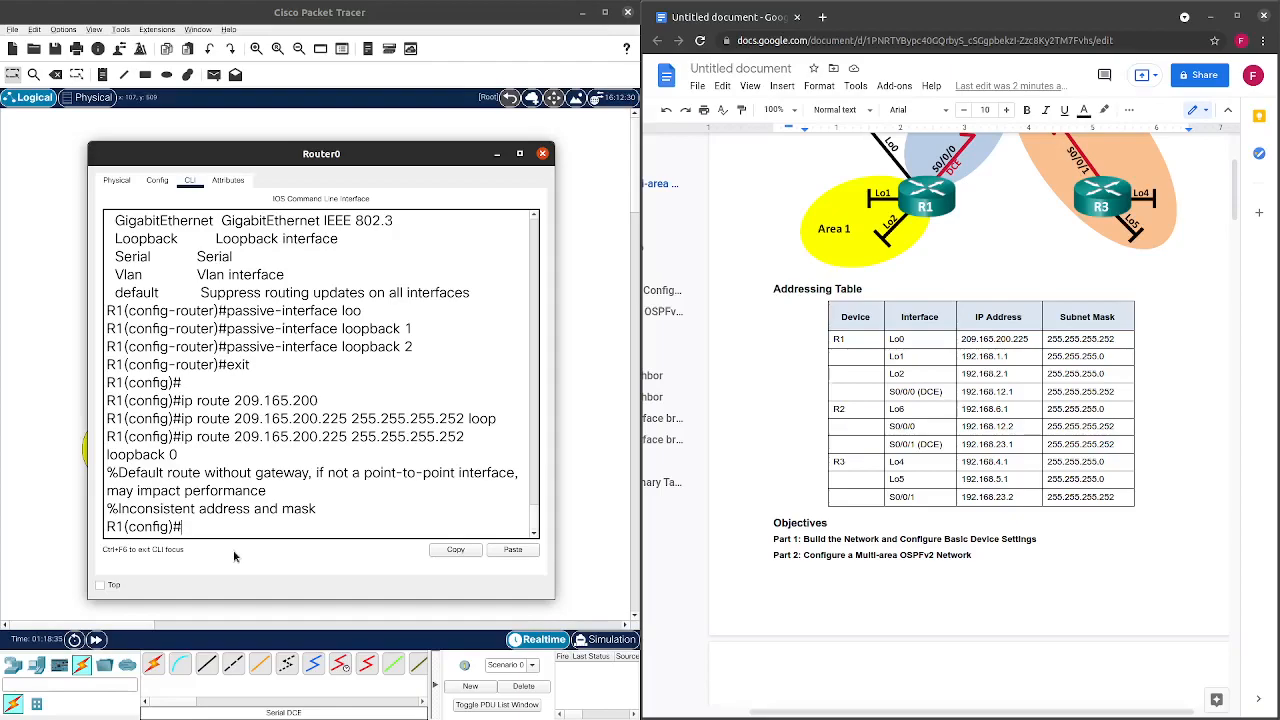
key("Up")
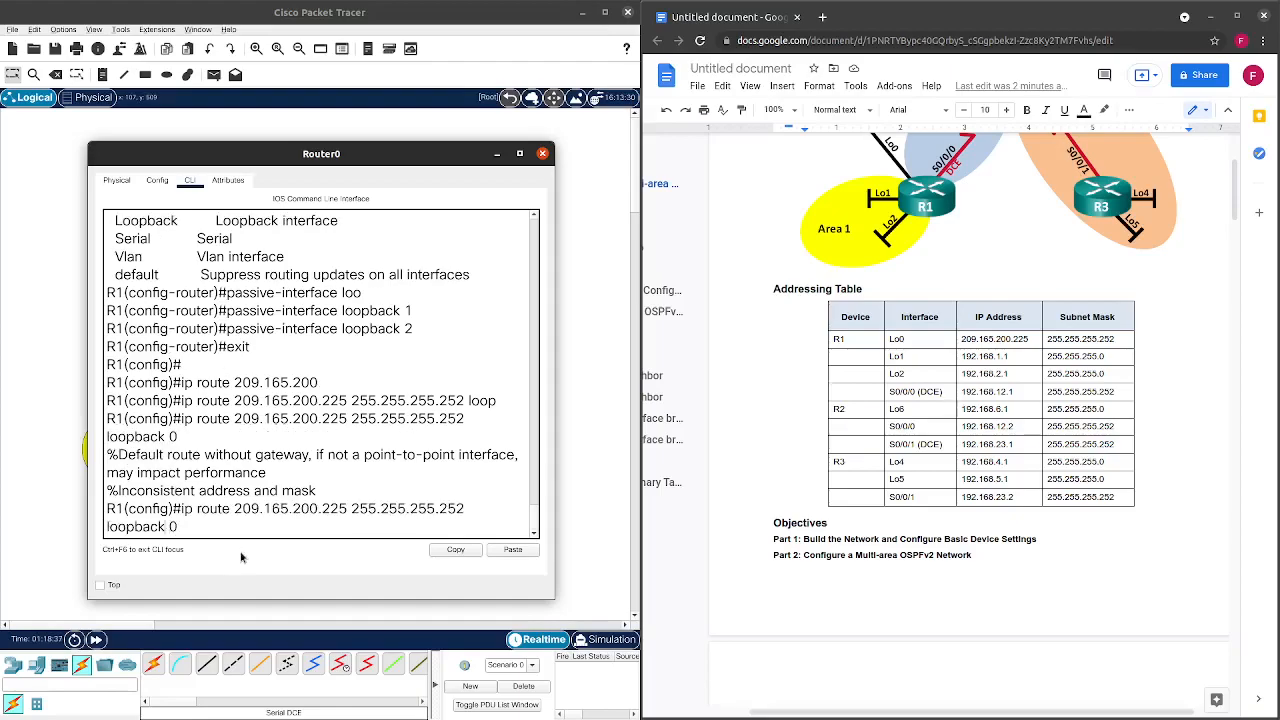
key("BackSpace")
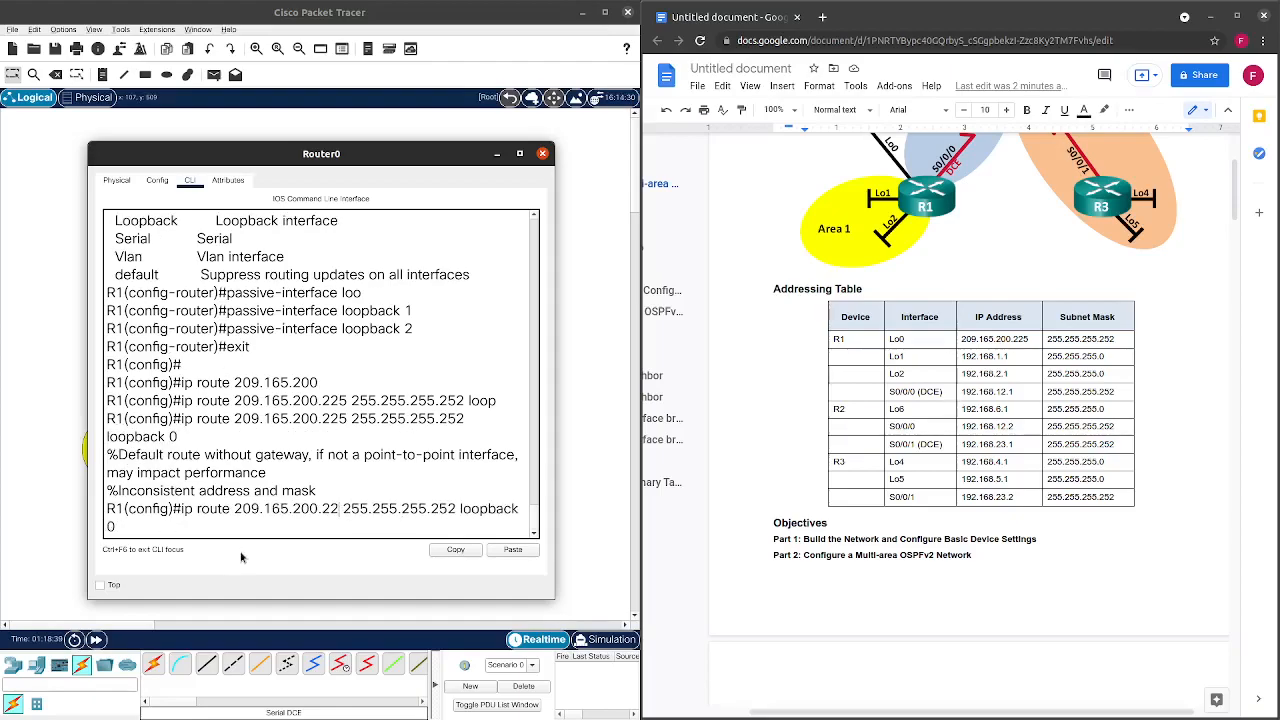
type("4")
key("Return")
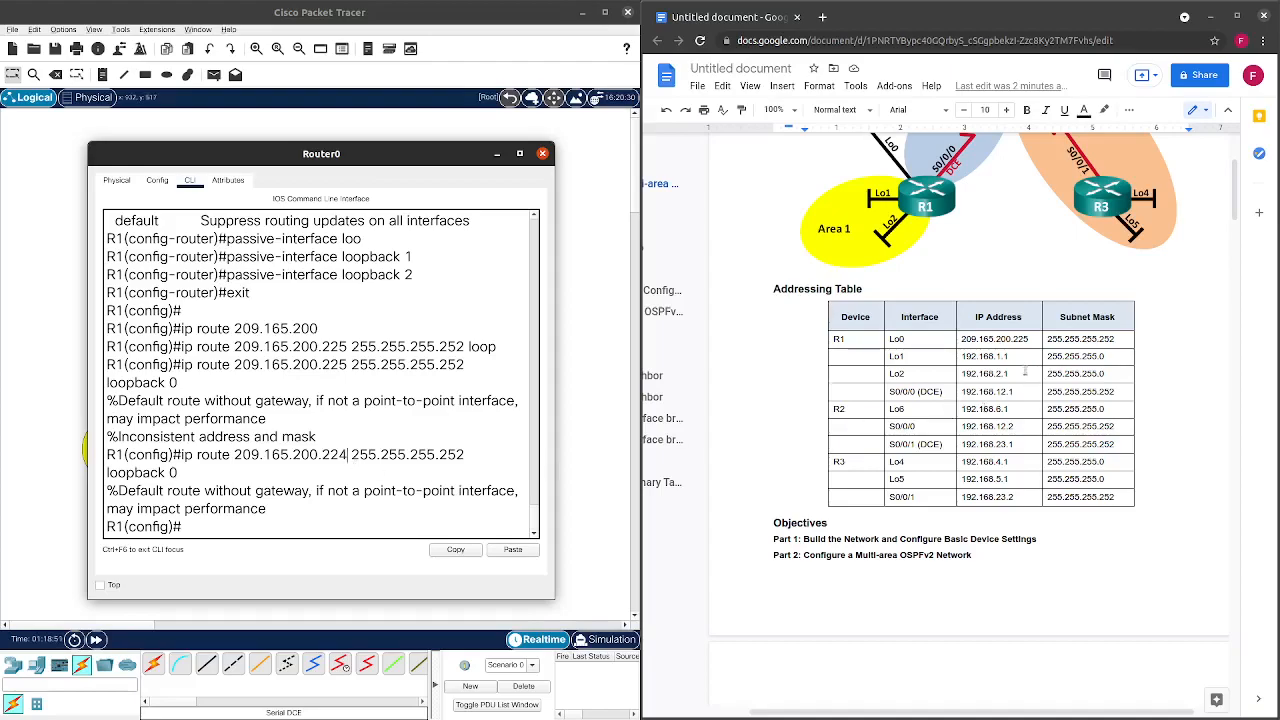
scroll(1031, 391, "up", 3)
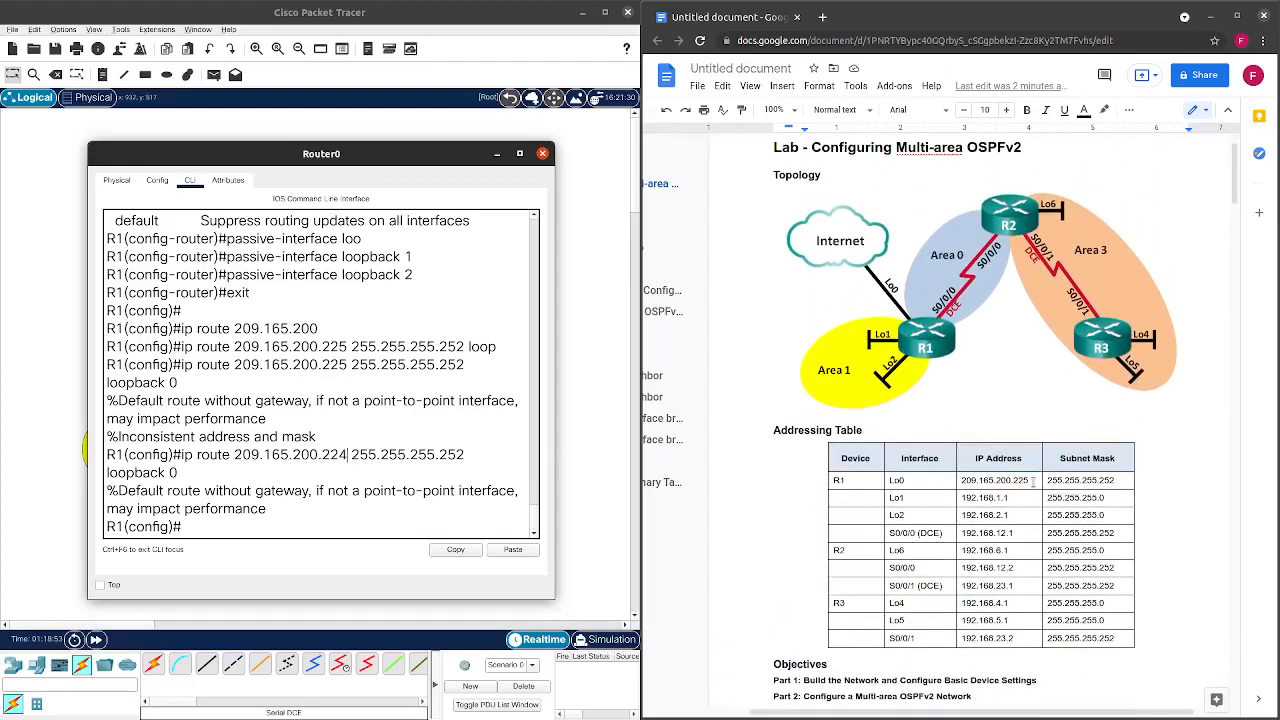
left_click(1025, 483)
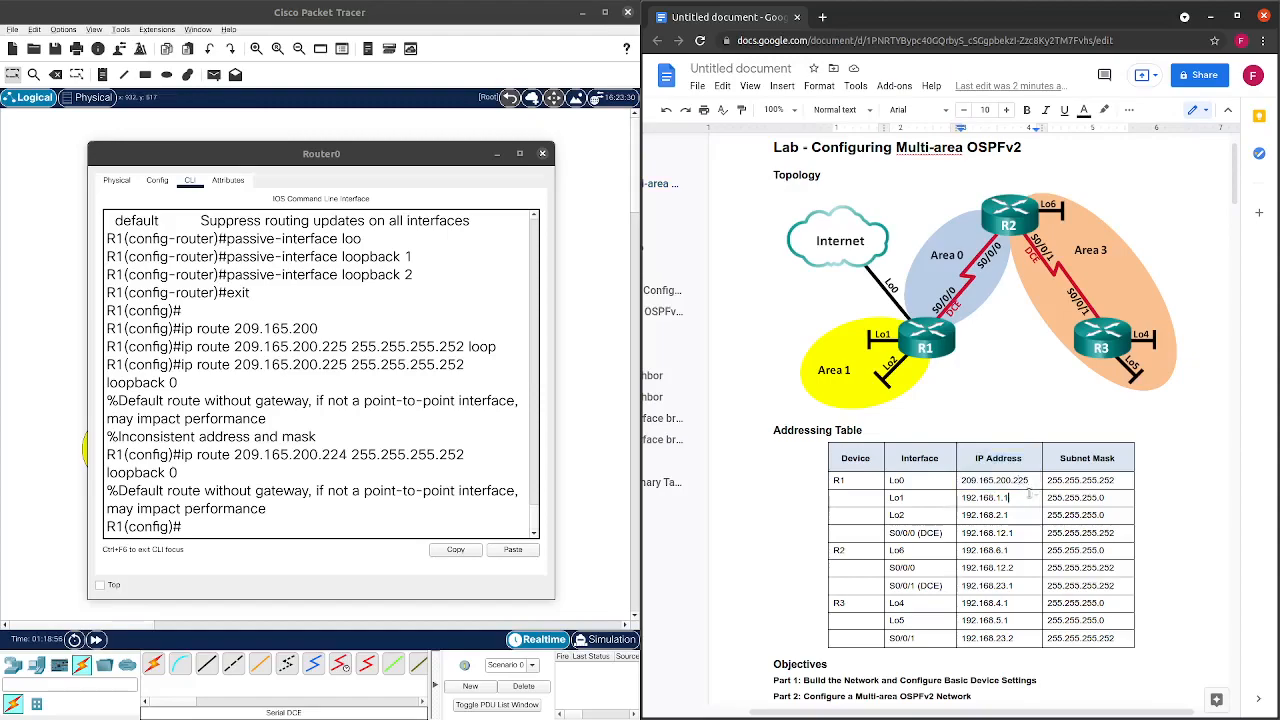
left_click_drag(1030, 481, 960, 481)
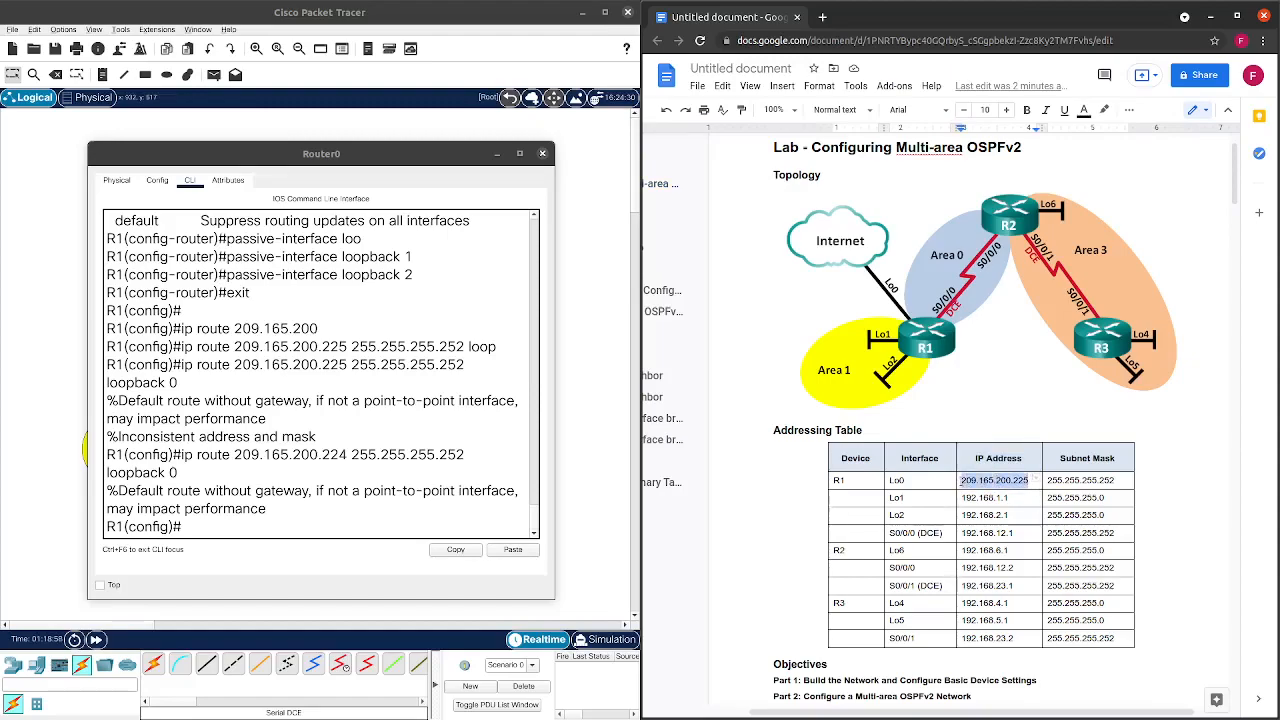
left_click(1020, 498)
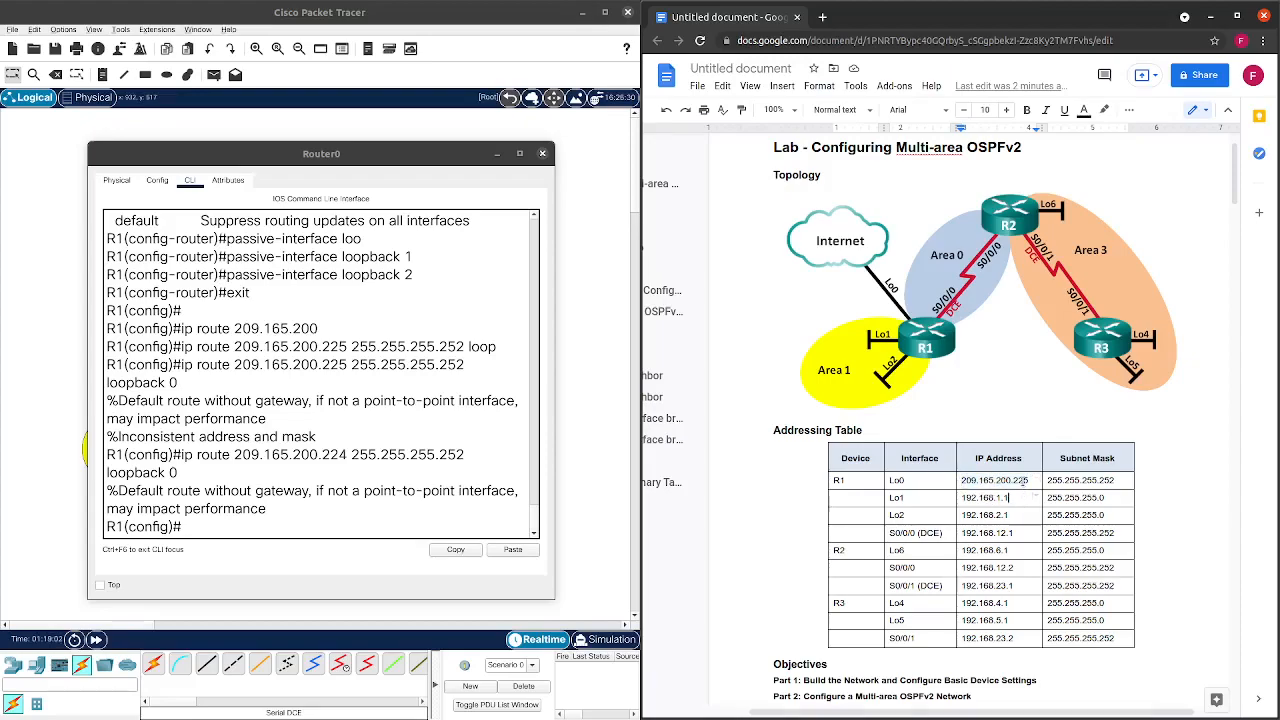
left_click(1122, 481)
left_click_drag(1049, 480, 1112, 480)
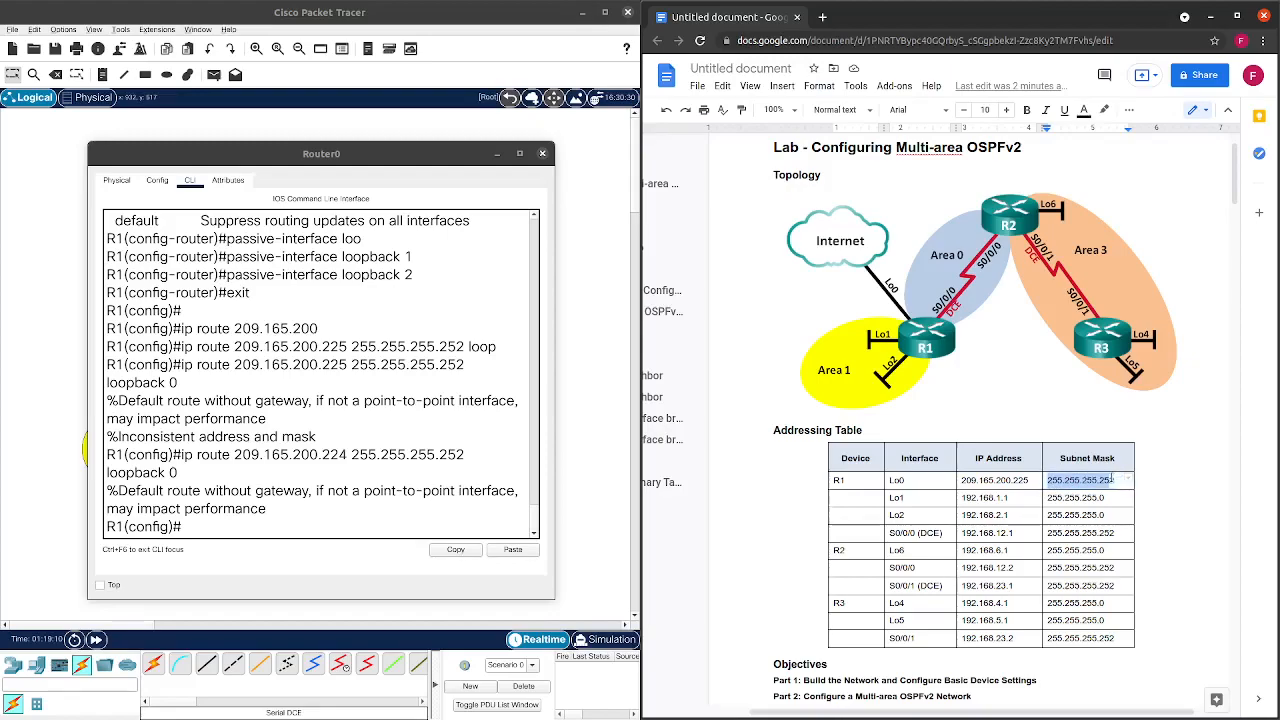
left_click(1030, 480)
left_click_drag(1030, 480, 961, 481)
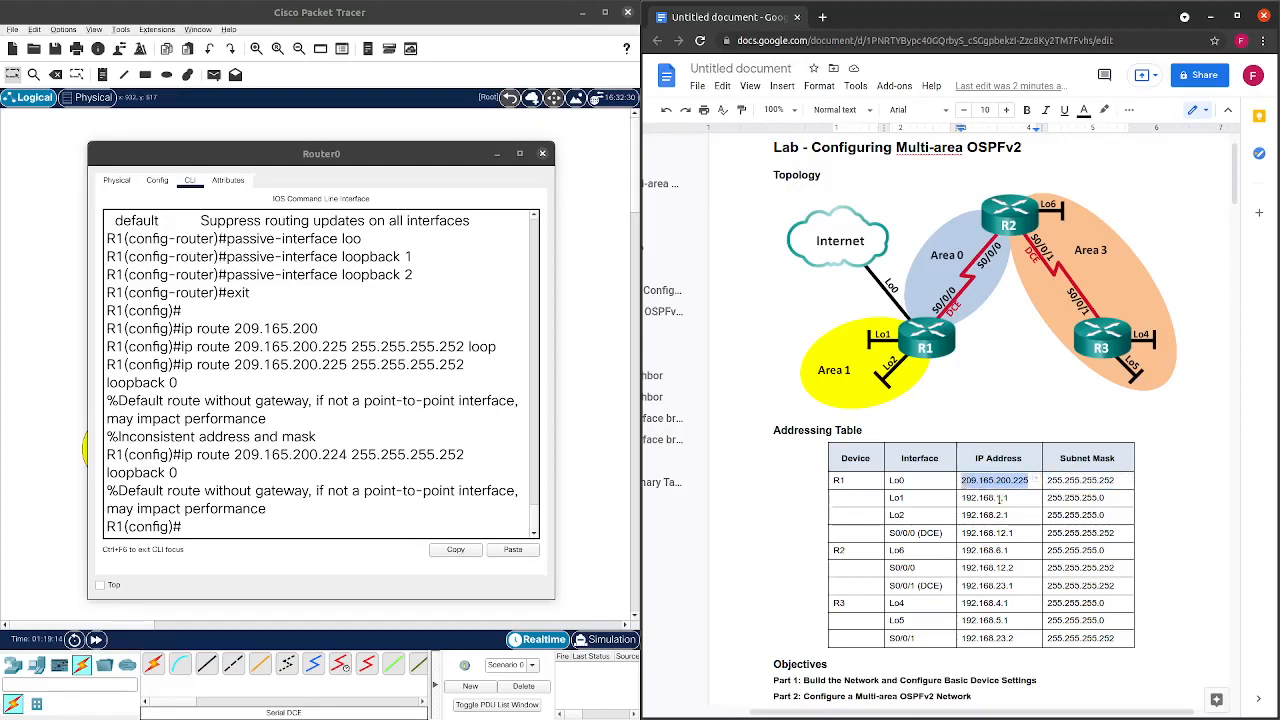
left_click_drag(1048, 480, 1112, 484)
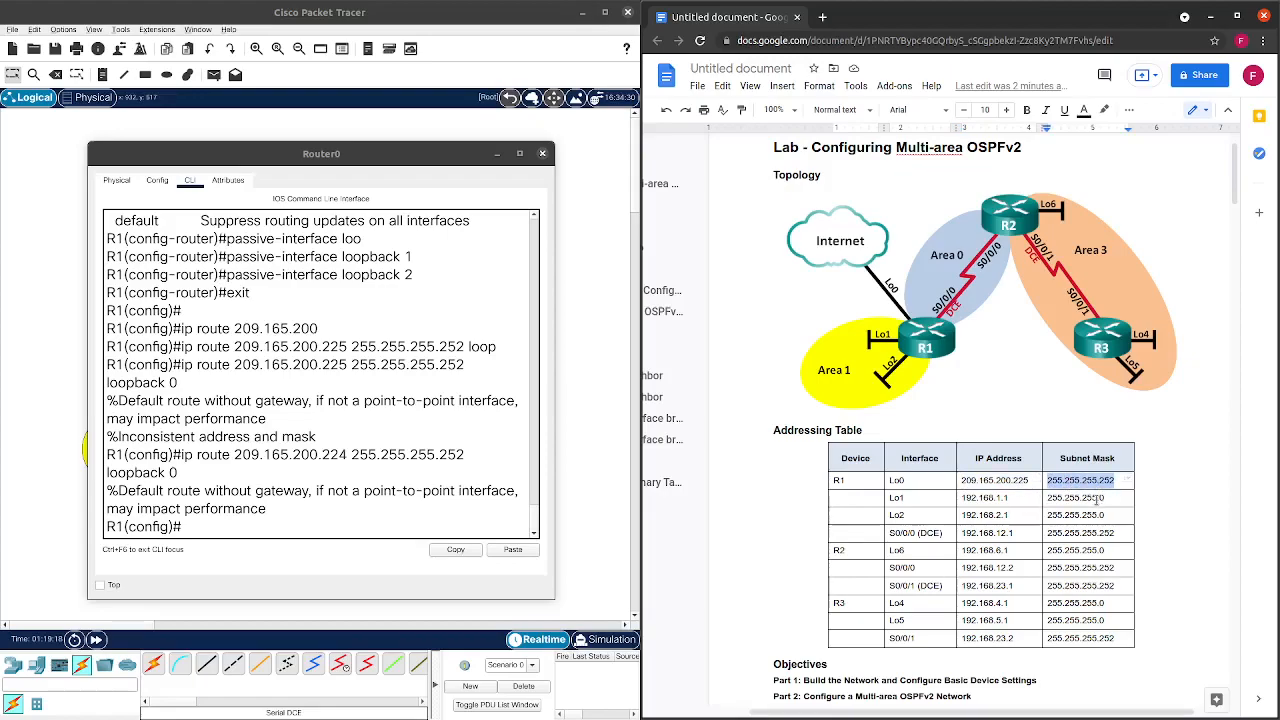
left_click(278, 508)
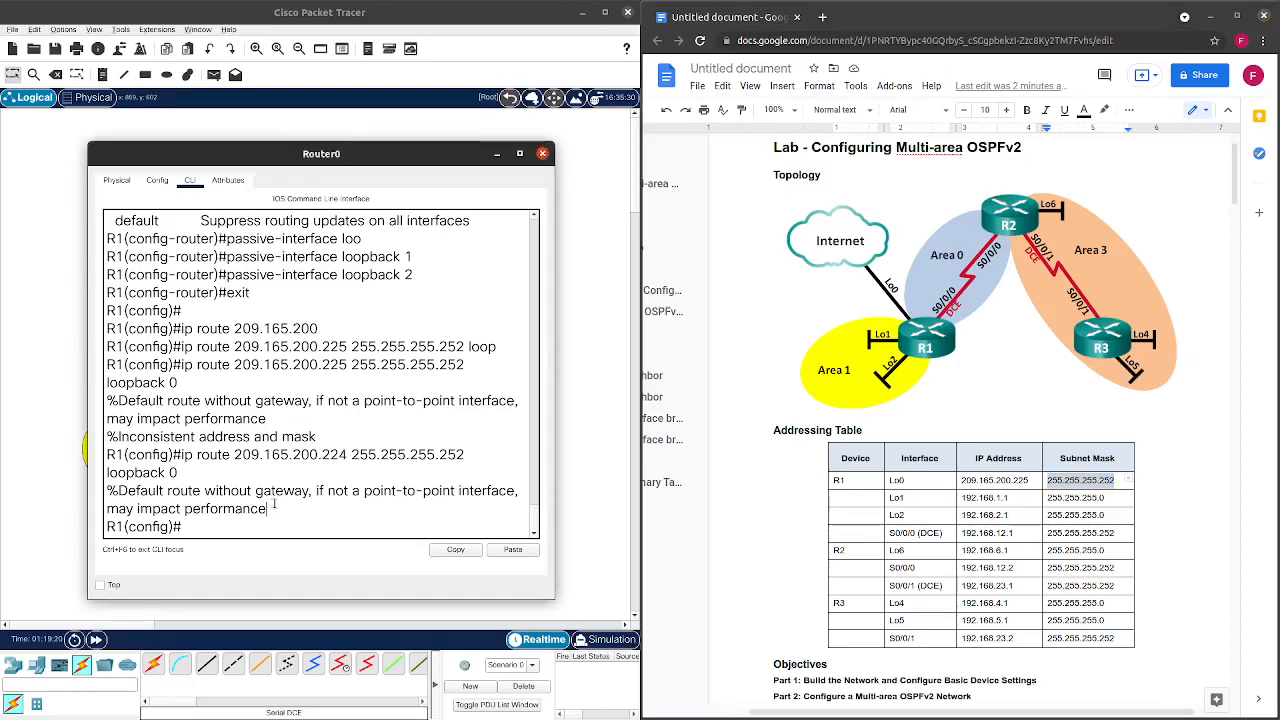
left_click_drag(268, 507, 105, 494)
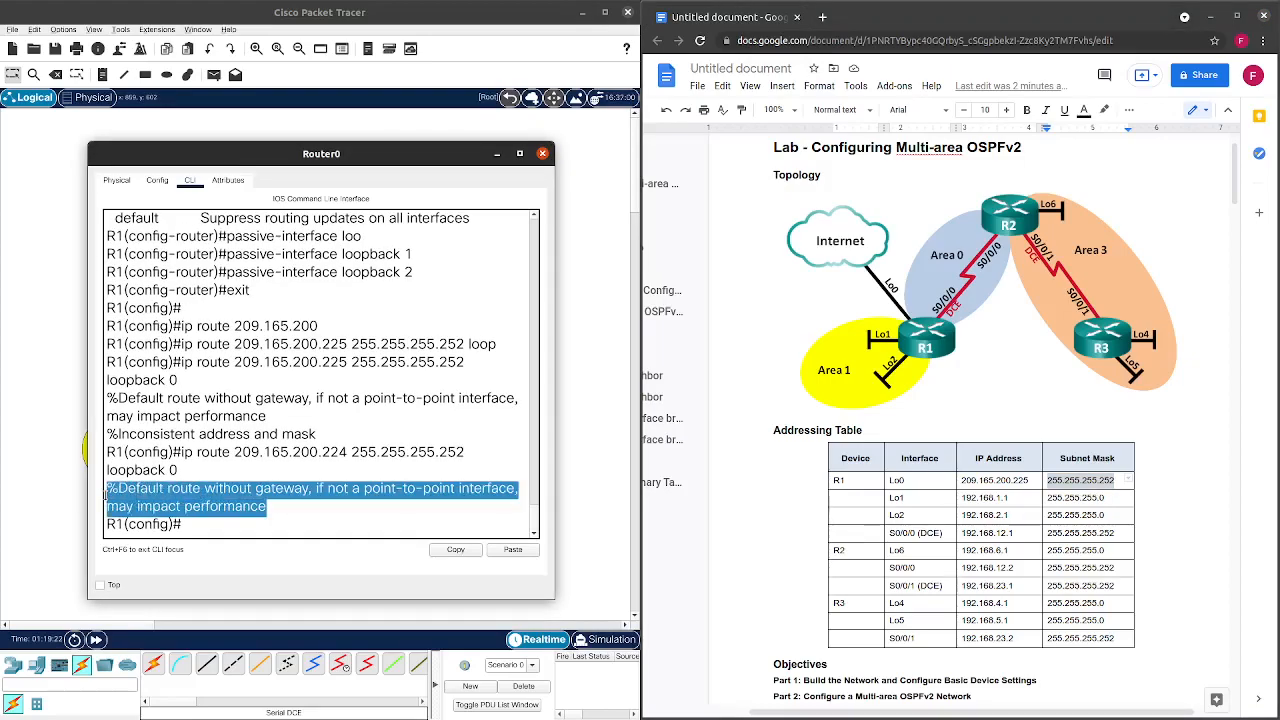
left_click(211, 530)
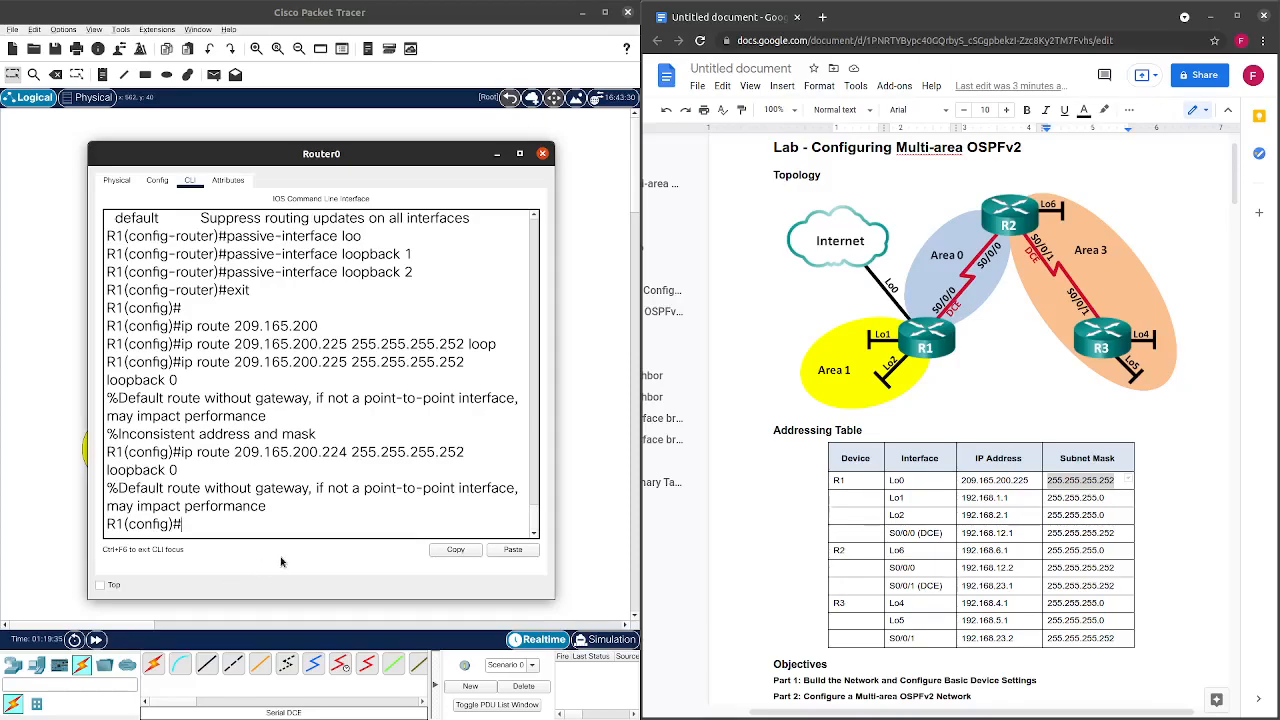
Colour the worksheet note about the default-route warning yellow.
scroll(971, 487, "down", 5)
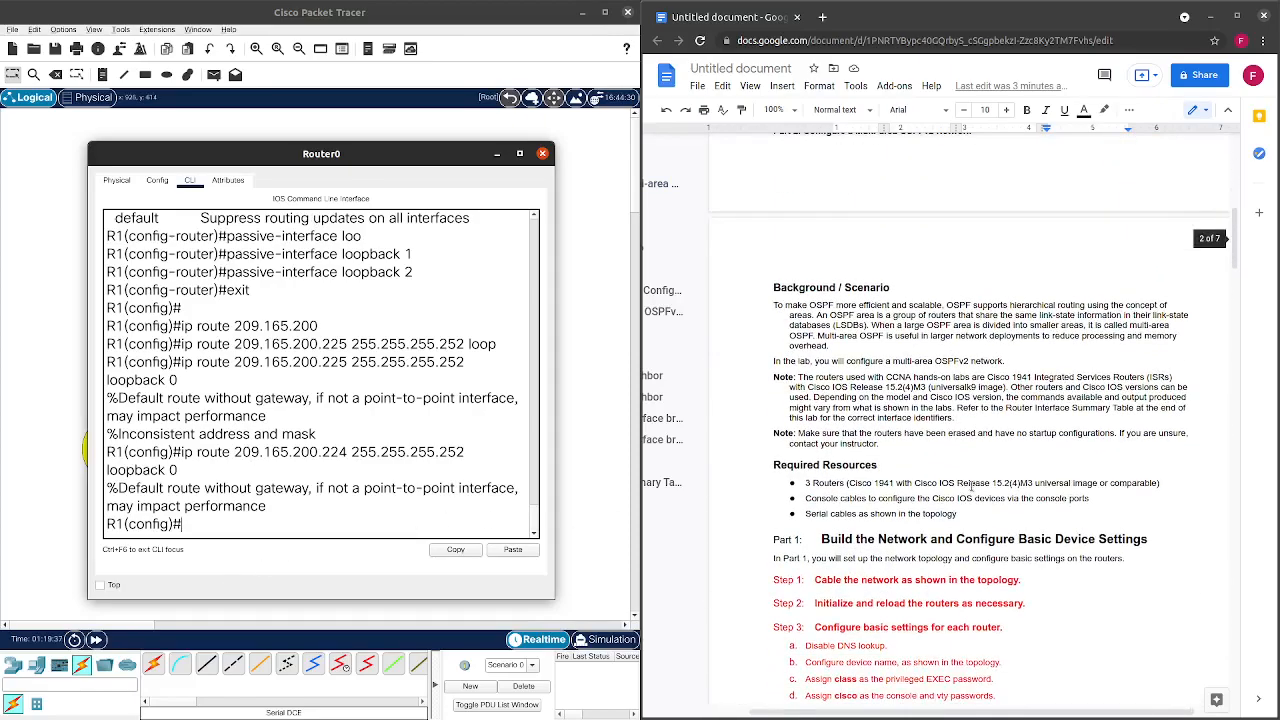
scroll(971, 487, "down", 10)
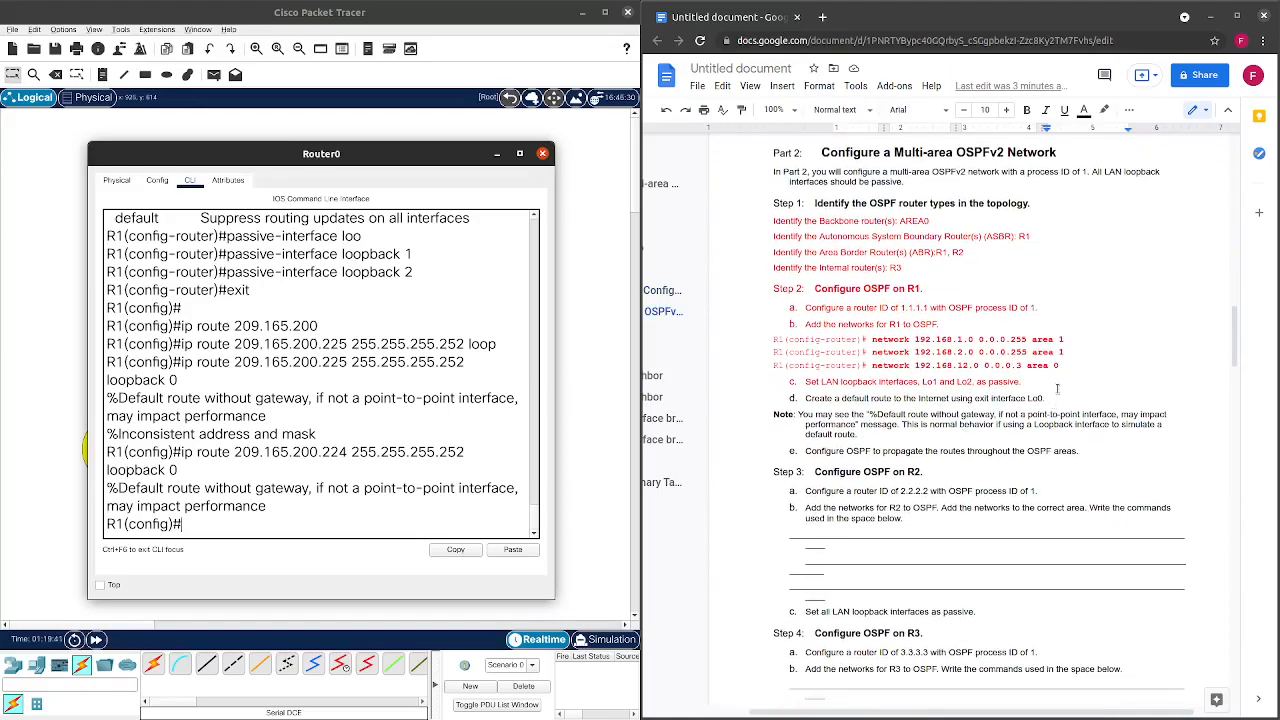
scroll(1055, 393, "down", 1)
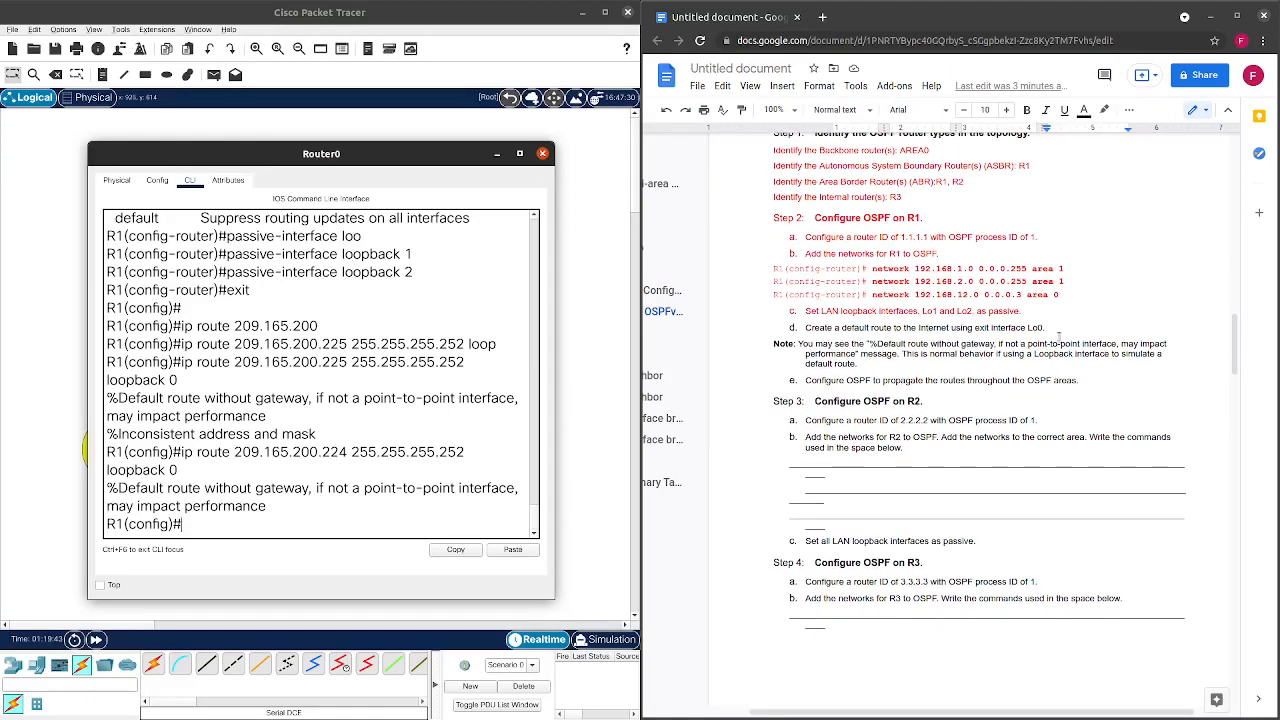
left_click_drag(1059, 329, 806, 329)
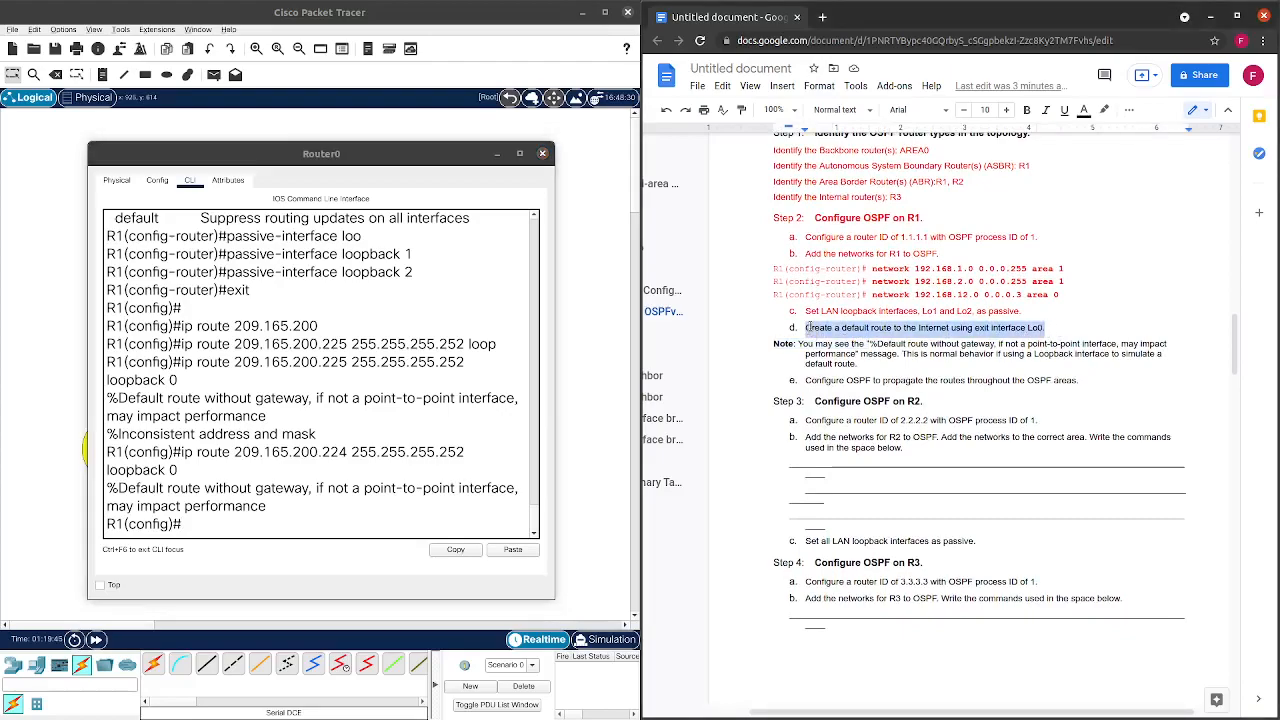
left_click(1062, 379)
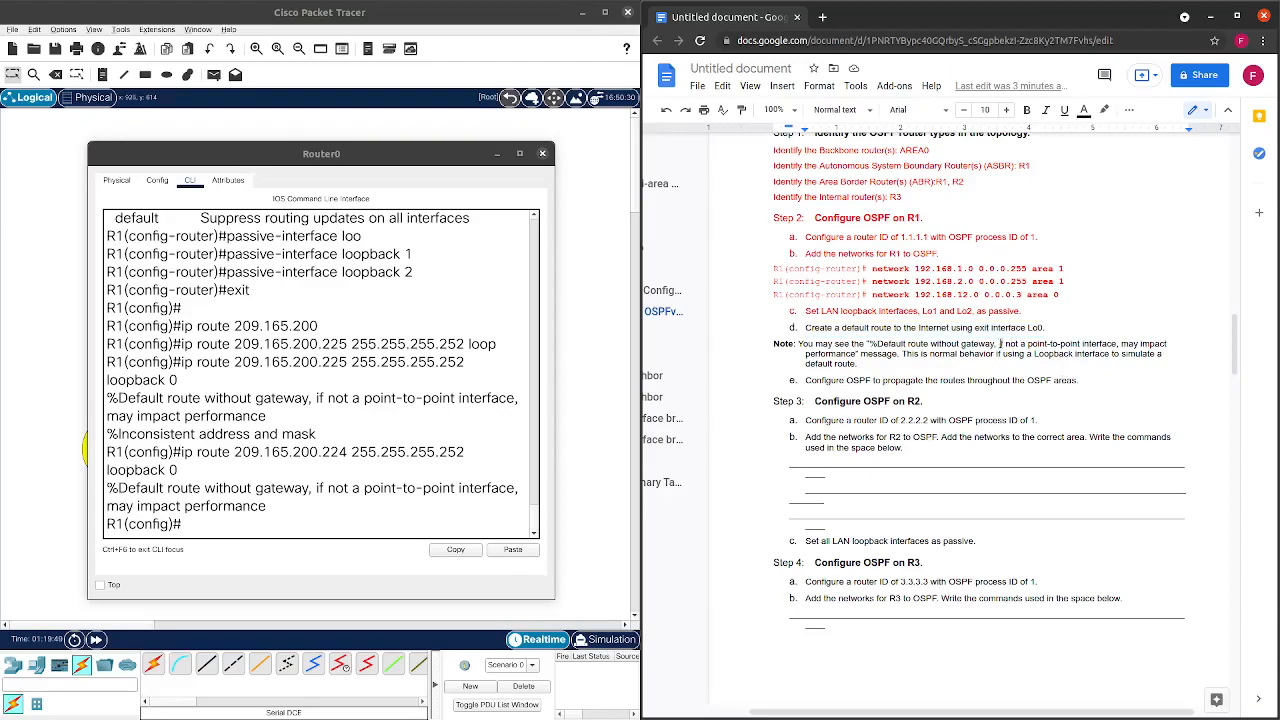
left_click_drag(1000, 344, 1063, 345)
left_click(1001, 372)
left_click_drag(857, 365, 797, 345)
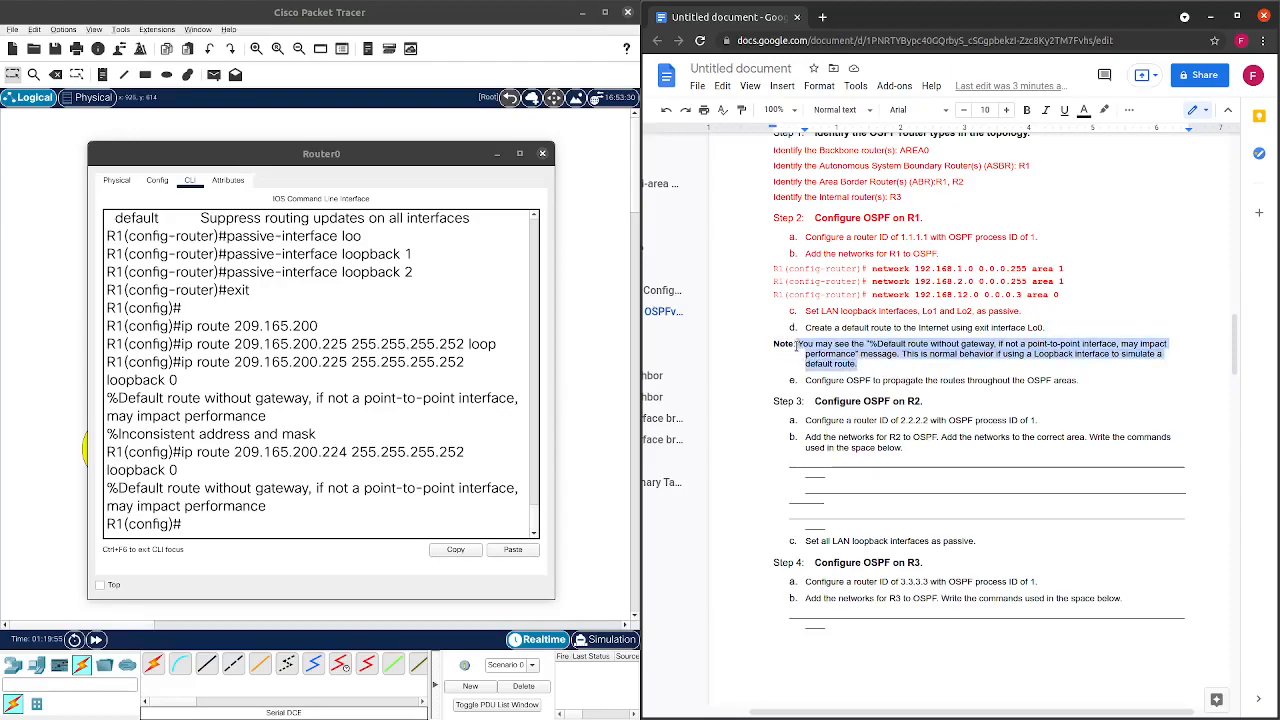
left_click(1084, 110)
left_click(1136, 160)
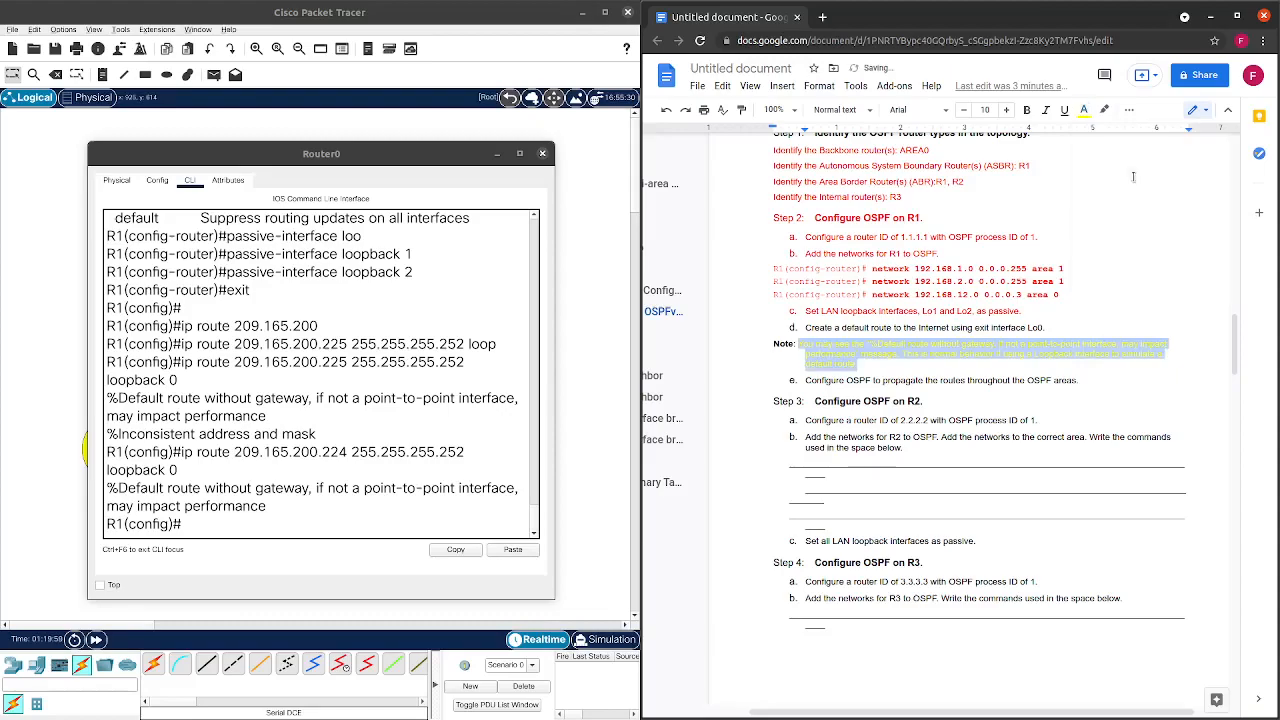
left_click(1065, 364)
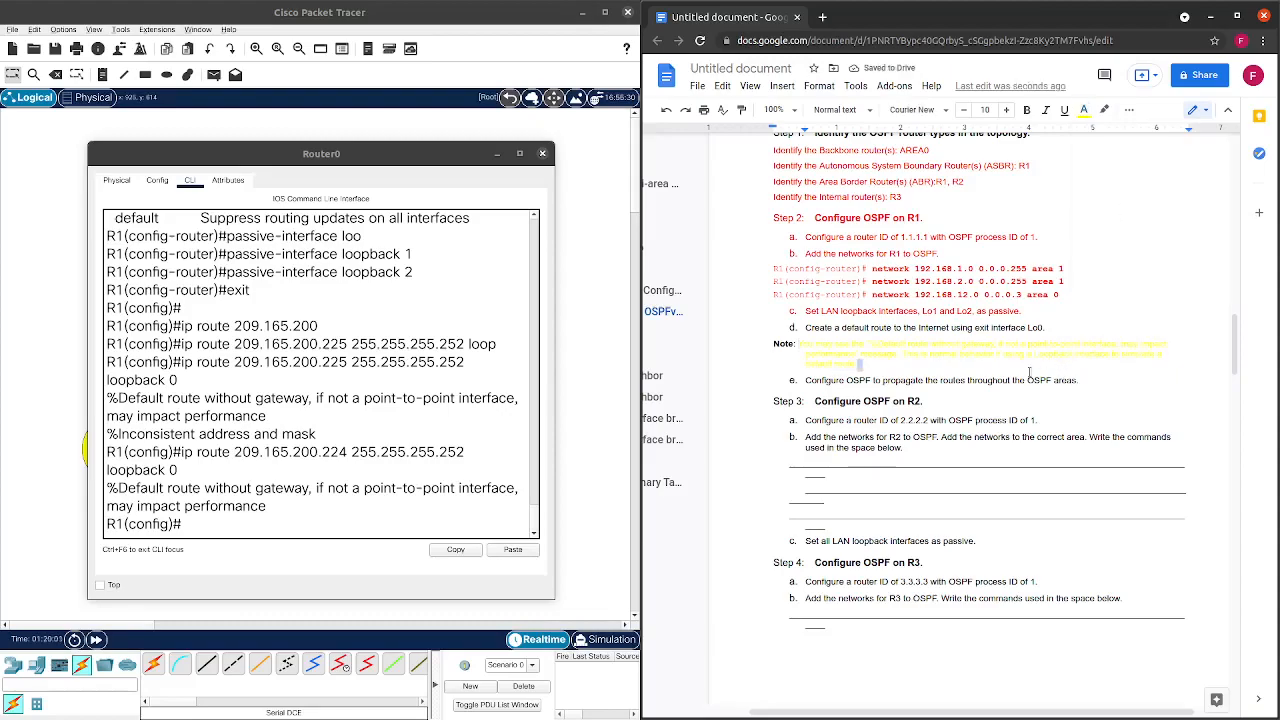
Undo an accidental text move and change the warning note's colour to grey.
left_click_drag(862, 366, 811, 349)
key("ctrl+z")
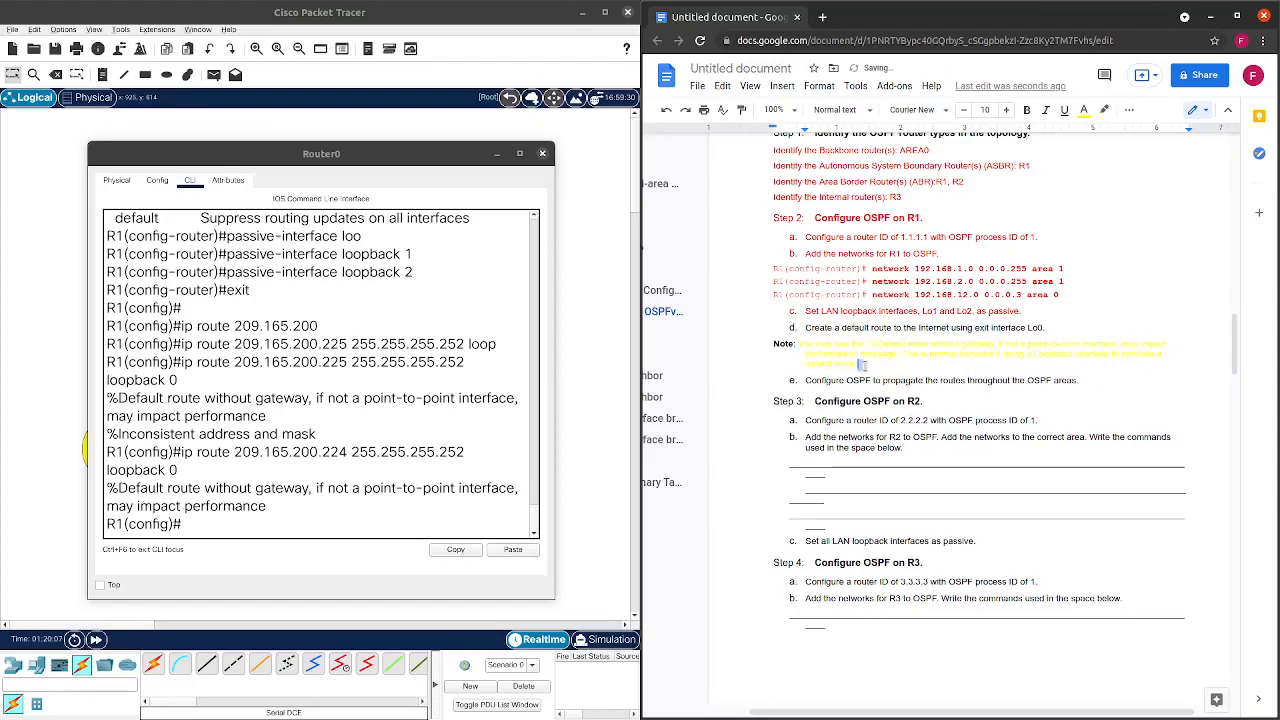
left_click(869, 366)
left_click_drag(866, 364, 798, 343)
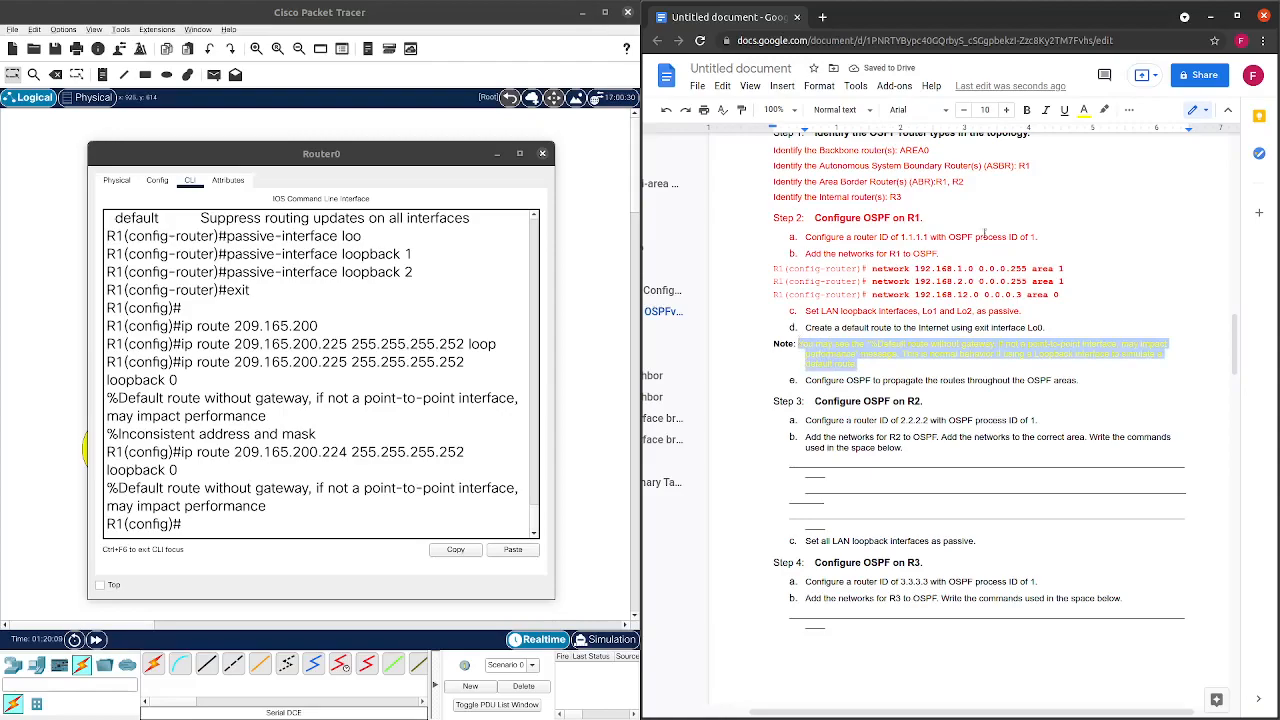
left_click(1084, 109)
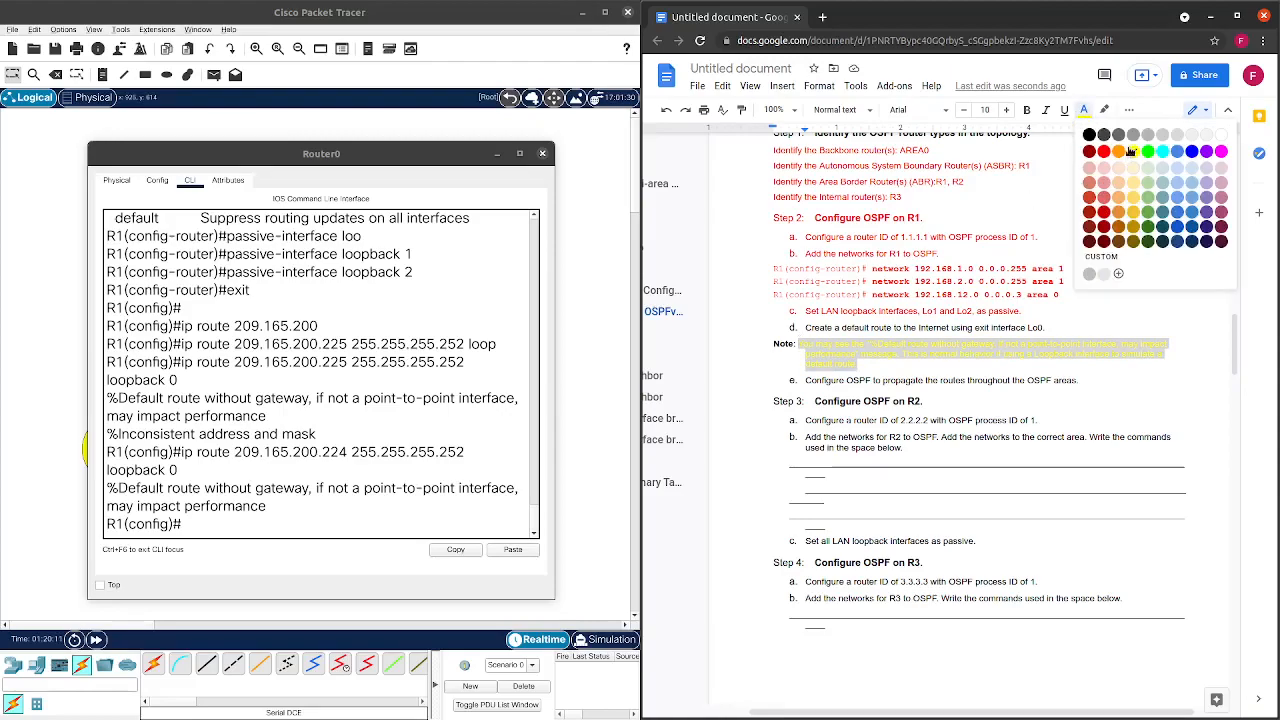
left_click(1132, 136)
left_click(973, 376)
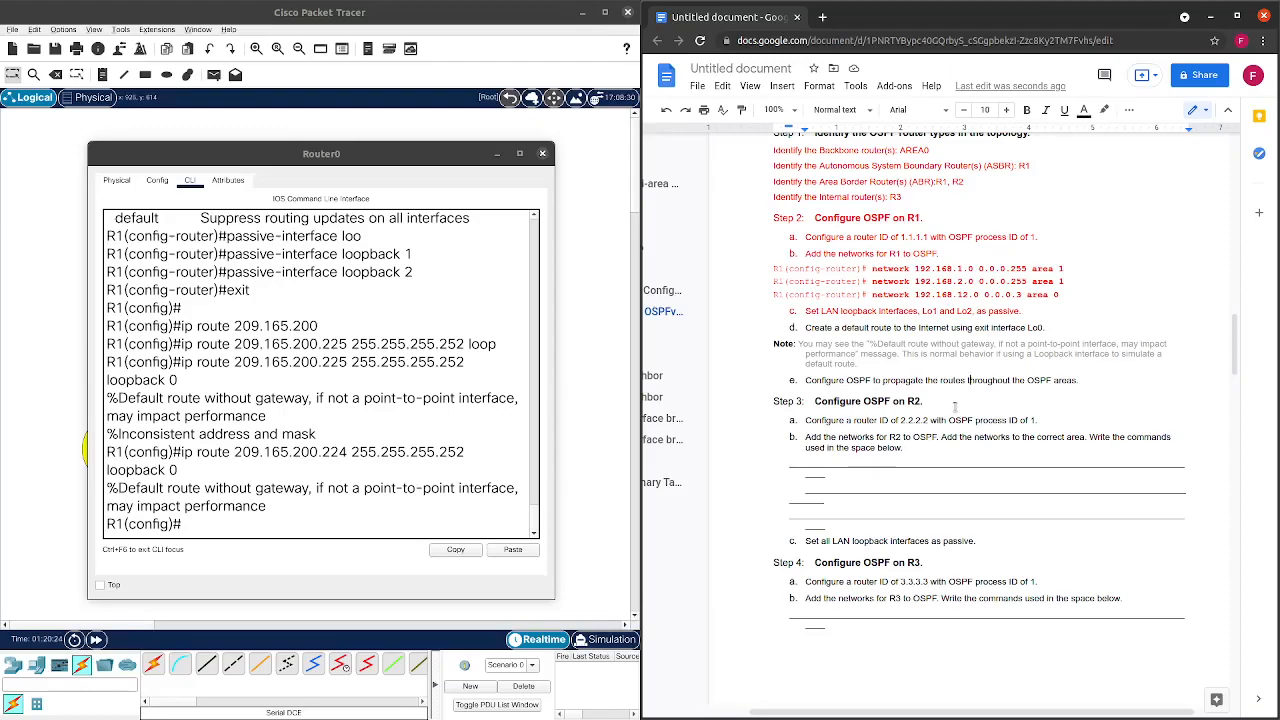
left_click(199, 528)
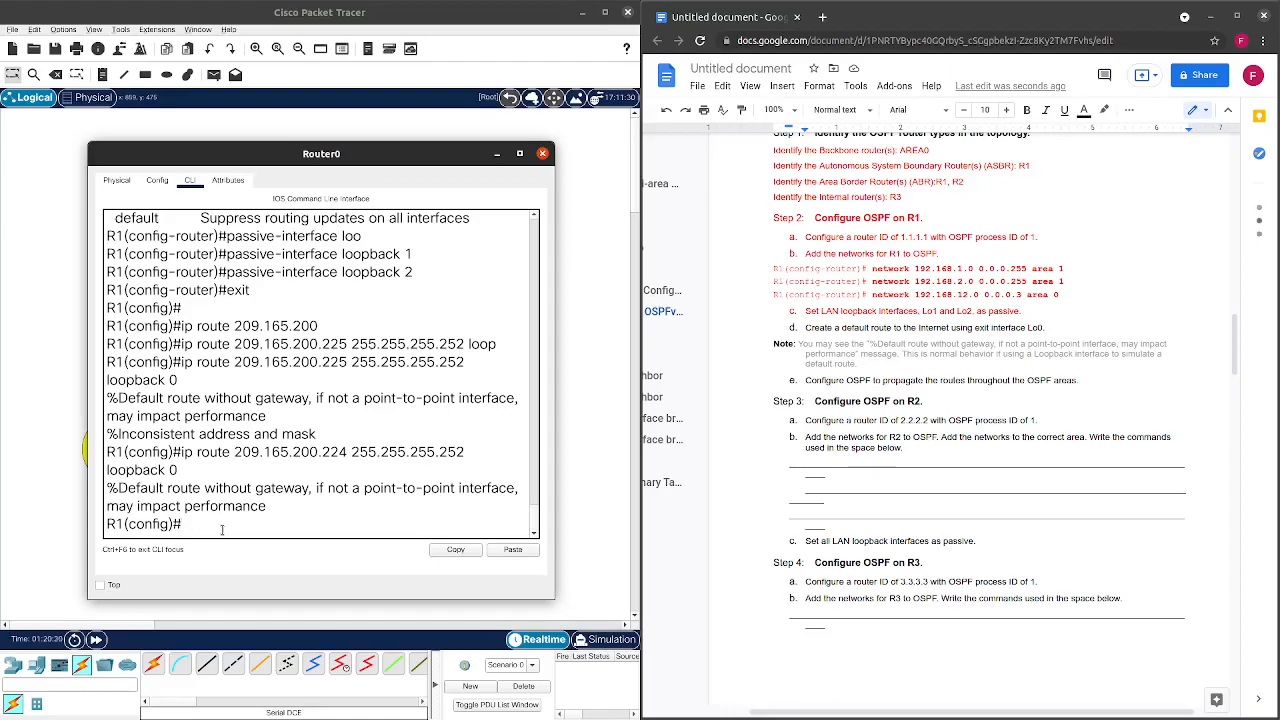
Enter R1's OSPF process 1 configuration with router ospf 1.
type("def")
key("Tab")
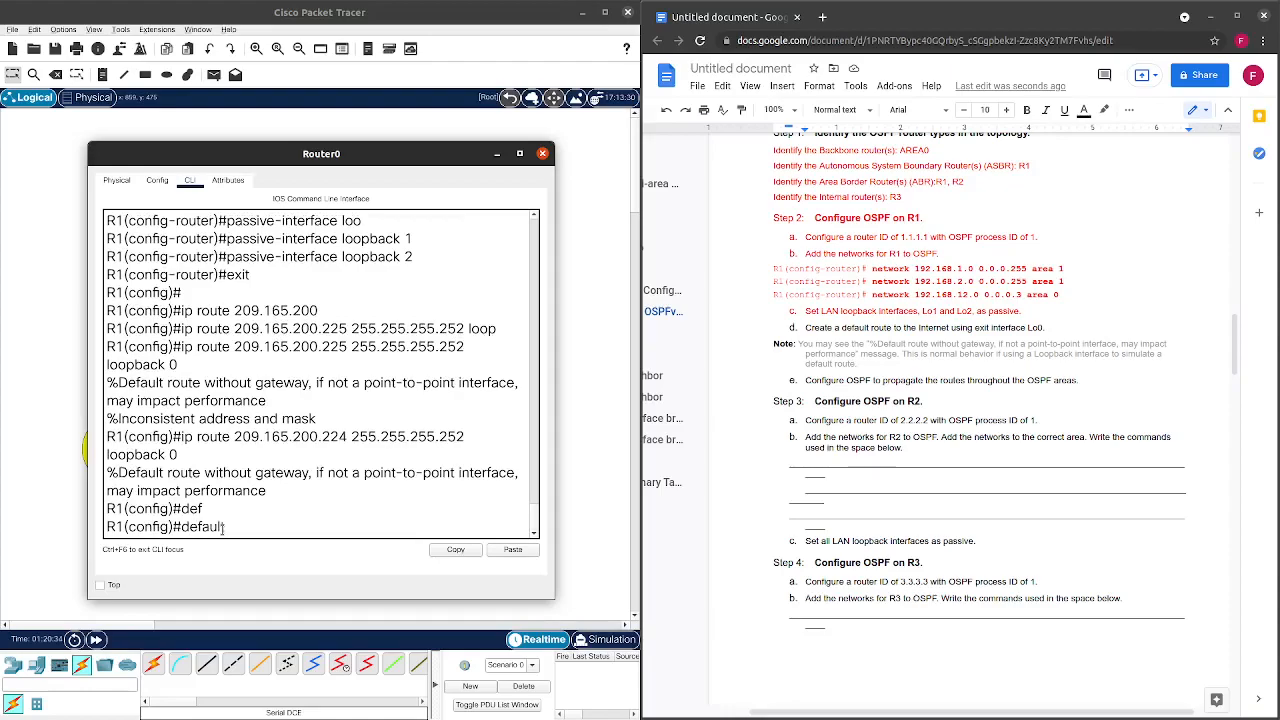
type("in")
key("Tab")
key("BackSpace")
key("BackSpace")
key("BackSpace")
key("BackSpace")
key("BackSpace")
key("BackSpace")
key("BackSpace")
key("BackSpace")
key("BackSpace")
key("BackSpace")
key("BackSpace")
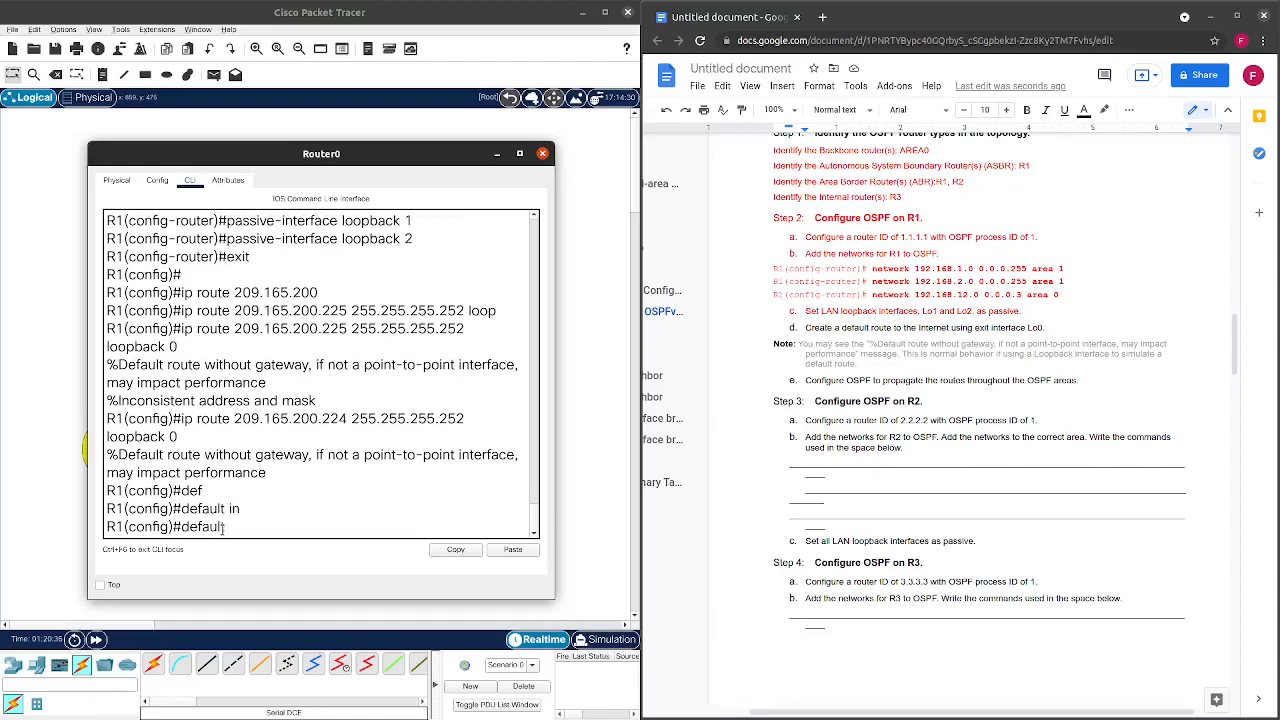
type("-in")
key("Tab")
key("BackSpace")
key("BackSpace")
key("BackSpace")
key("BackSpace")
key("BackSpace")
key("BackSpace")
key("BackSpace")
key("BackSpace")
key("BackSpace")
type("rout")
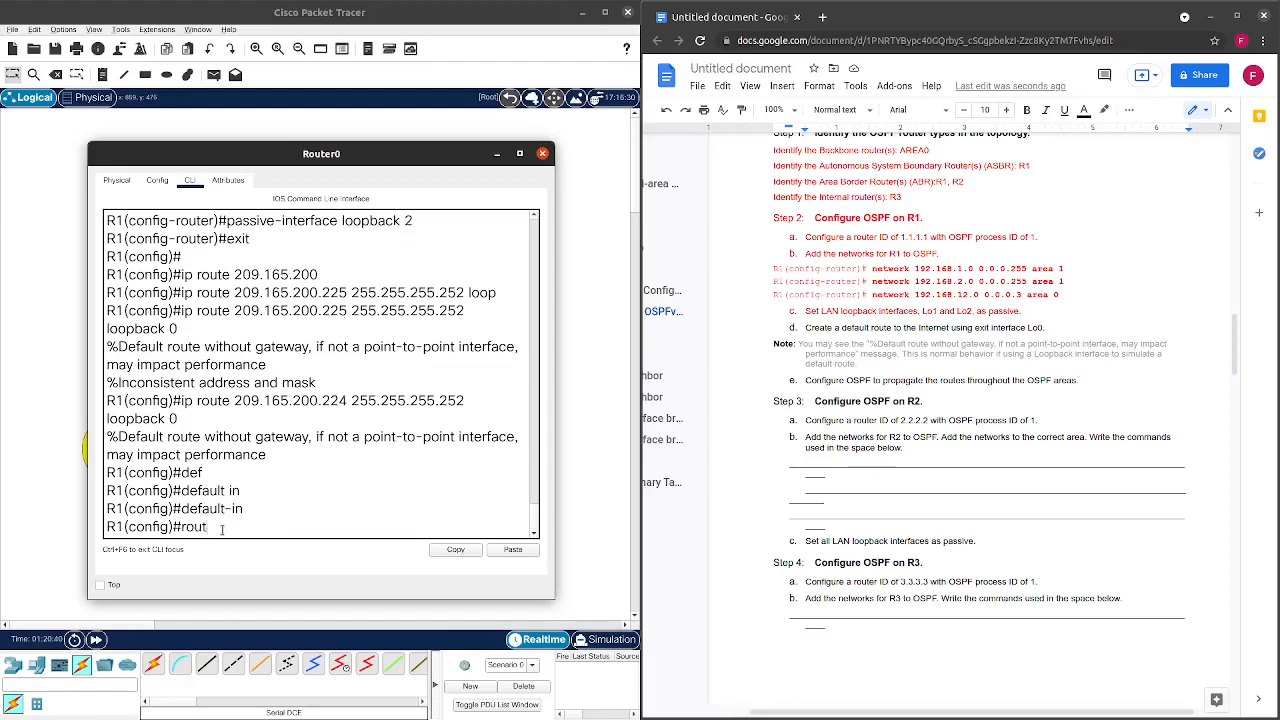
type("er ospf1")
key("Return")
key("Up")
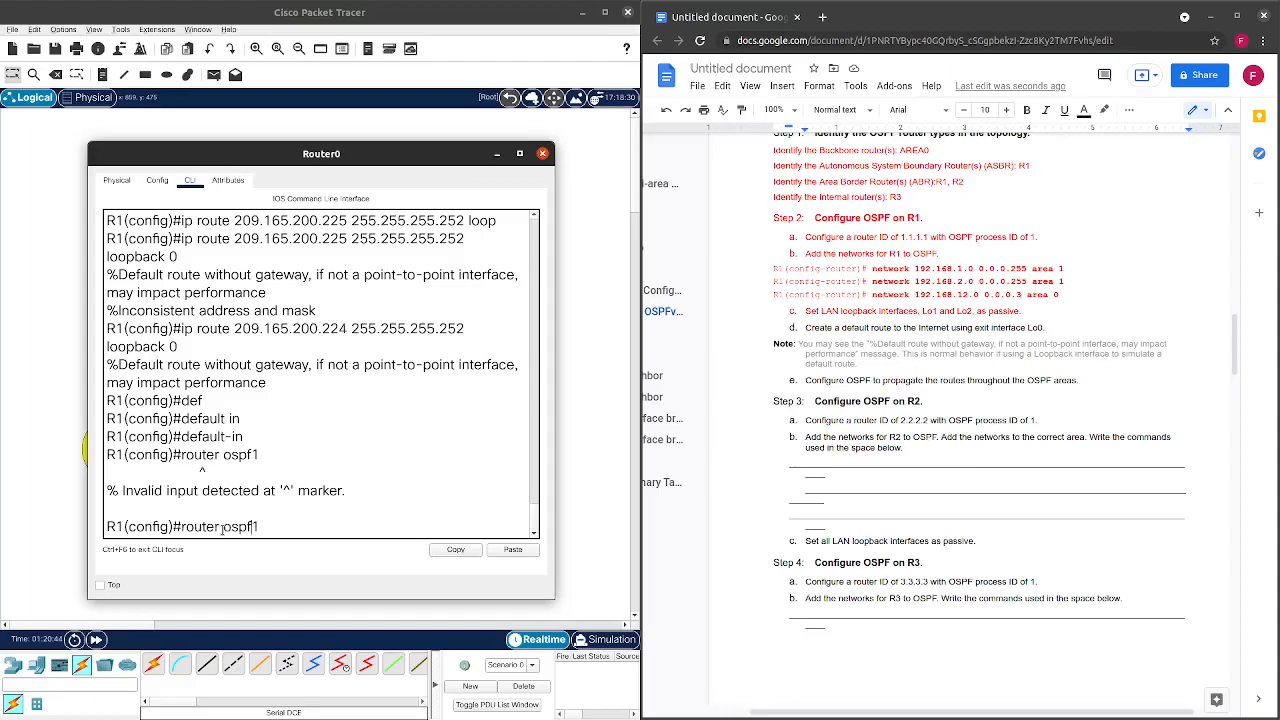
key("Return")
key("Up")
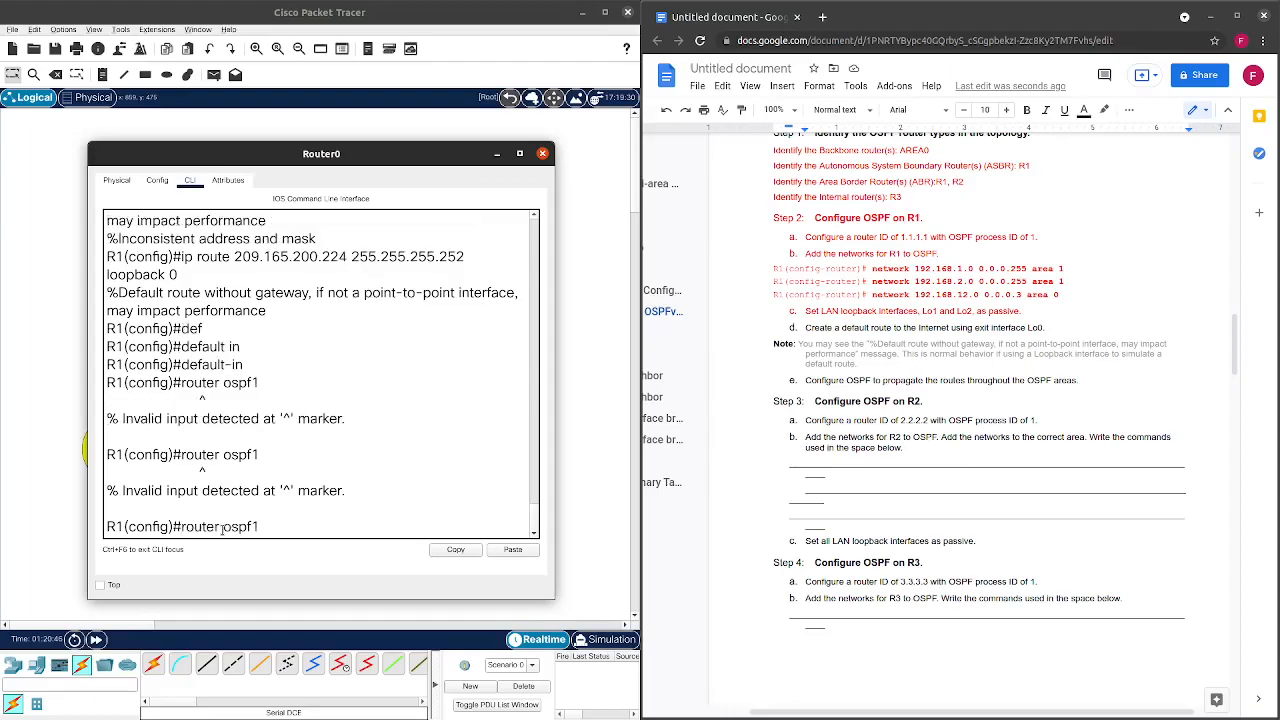
key("Left")
key("Return")
Add default-information originate to OSPF process 1 to advertise the default route.
type("defu")
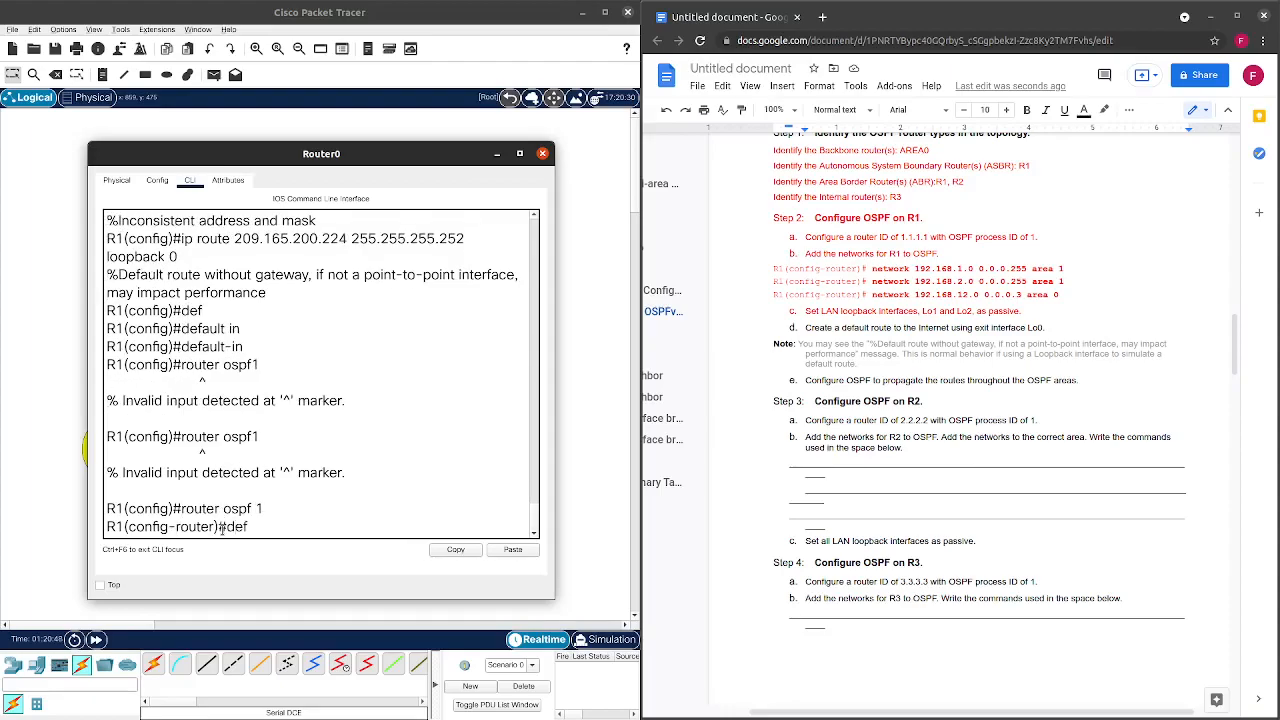
key("Tab")
key("BackSpace")
type("a")
key("Tab")
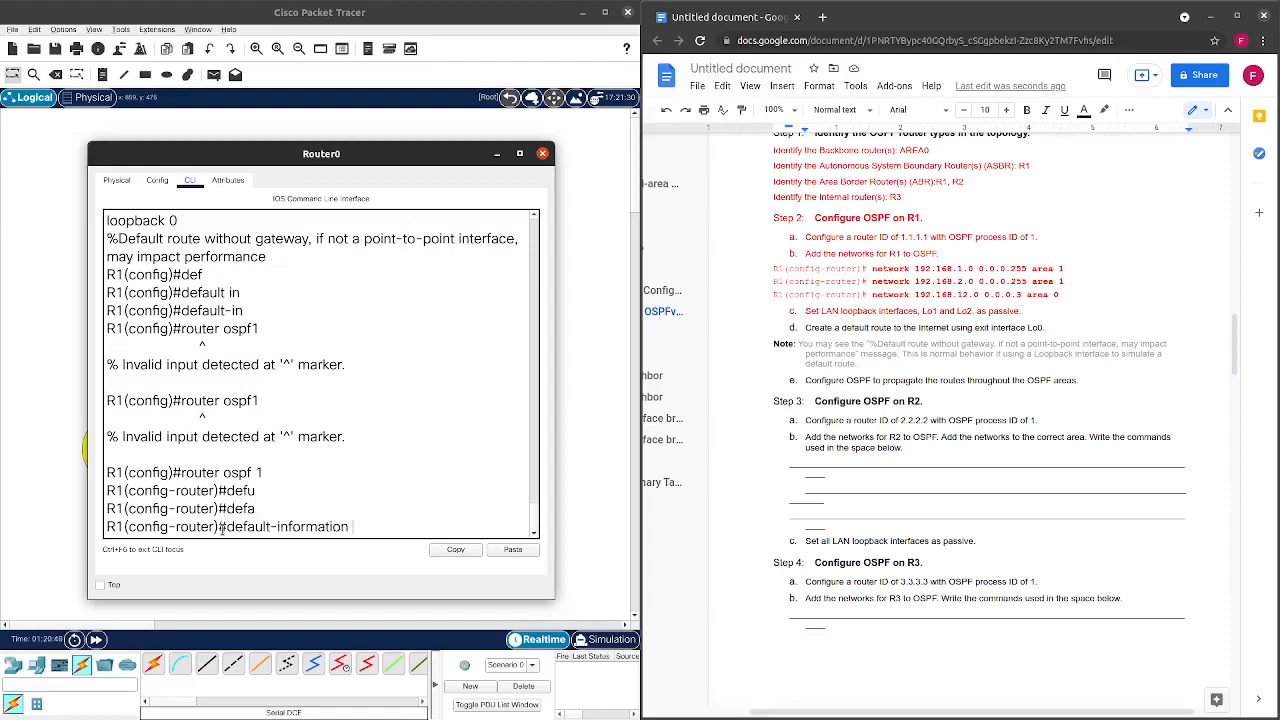
type("or")
key("Tab")
type("?")
key("Return")
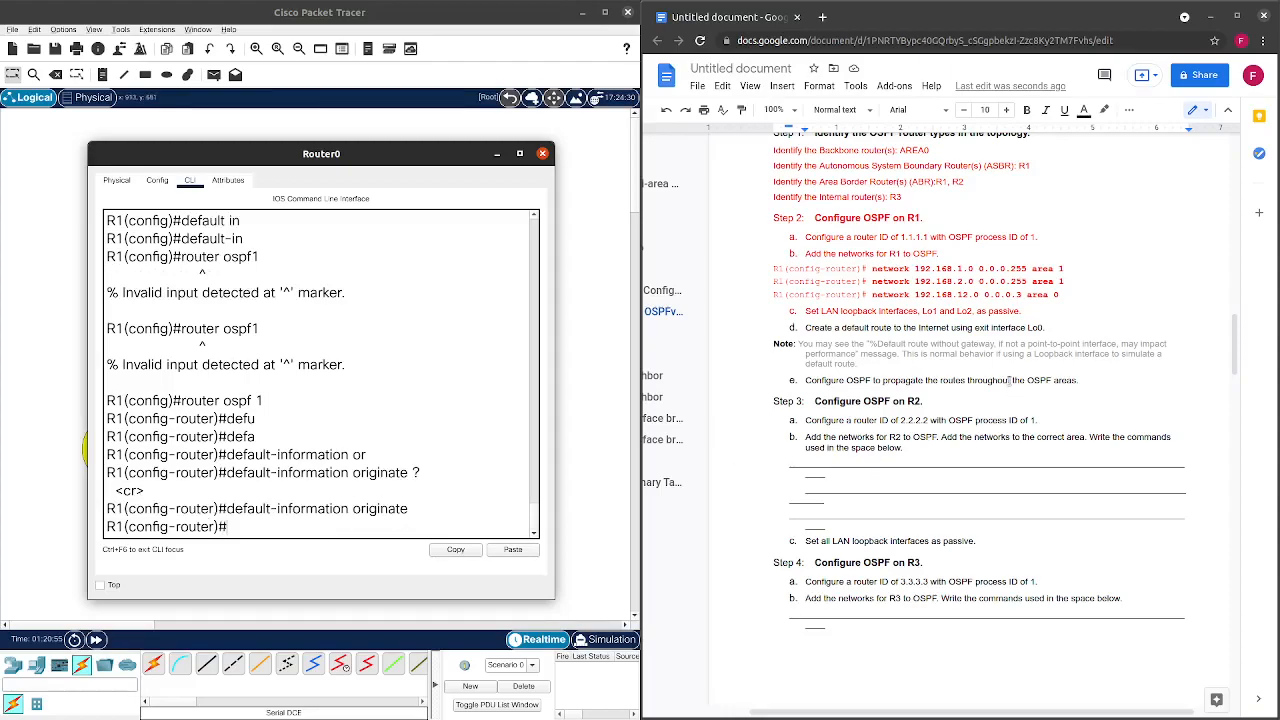
left_click_drag(1045, 328, 807, 330)
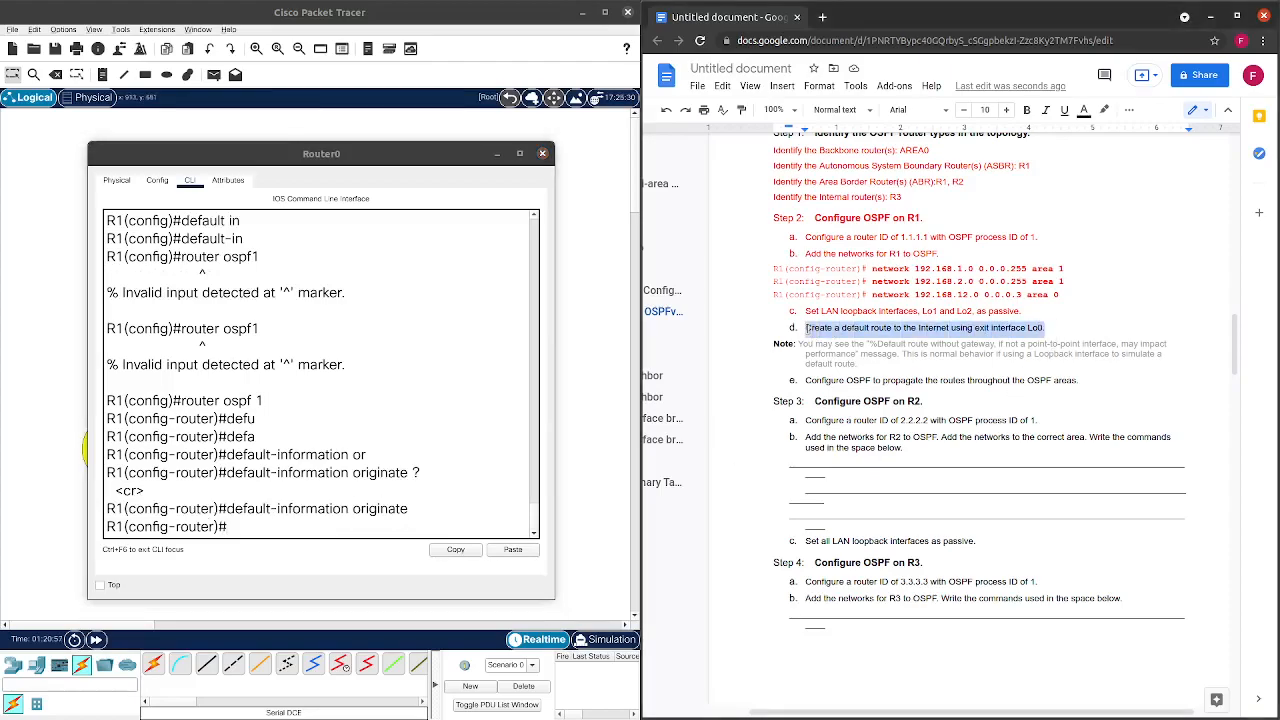
Turn step d (default route) red in the worksheet.
left_click(1084, 109)
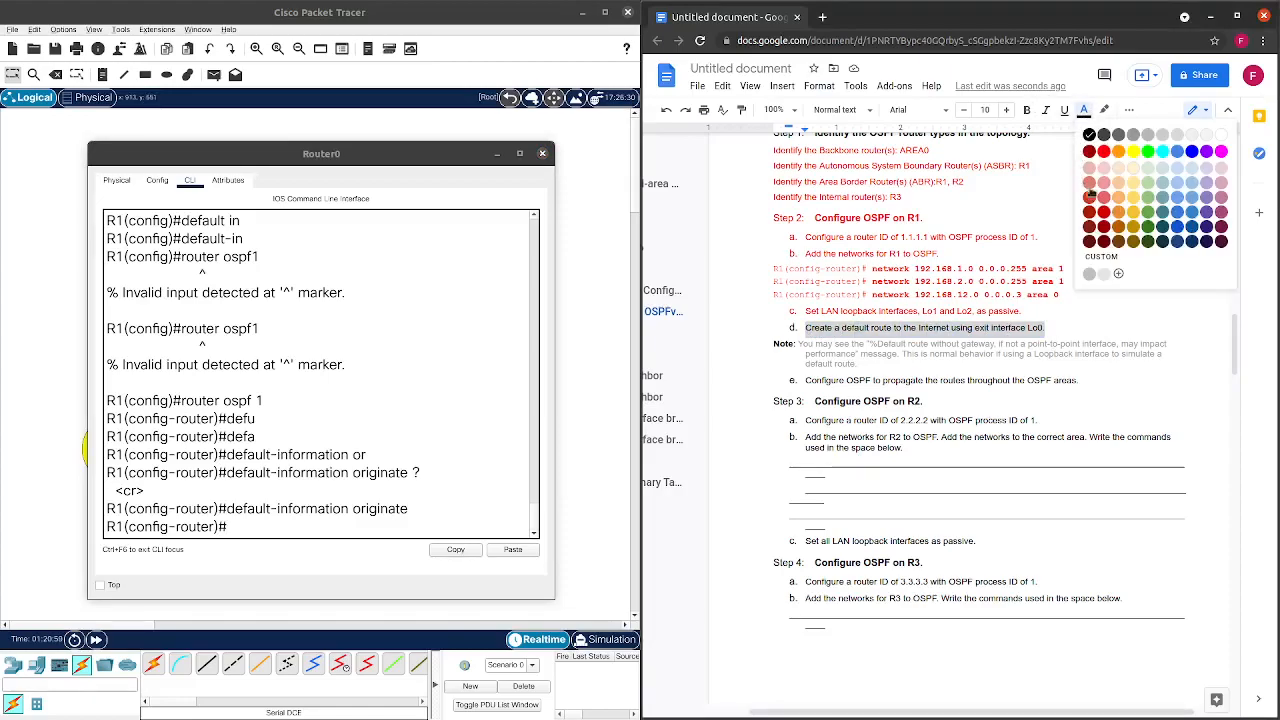
left_click(1108, 152)
scroll(1096, 224, "down", 3)
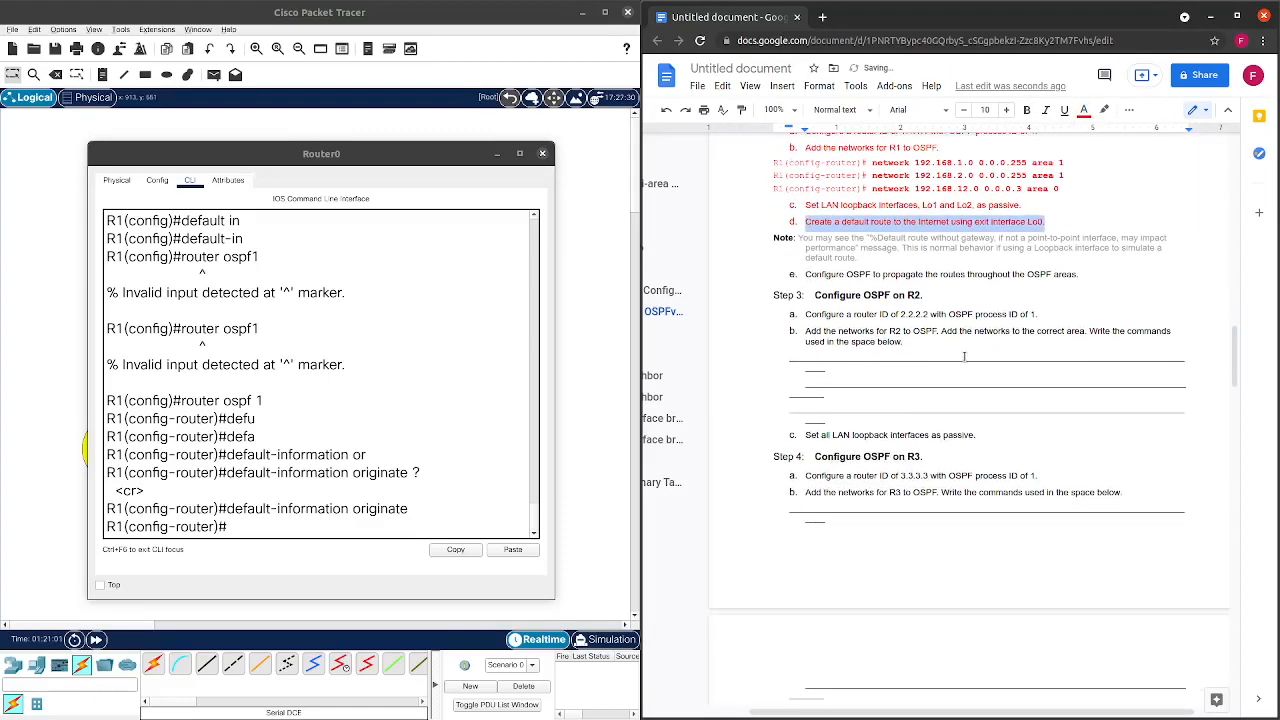
left_click(1088, 245)
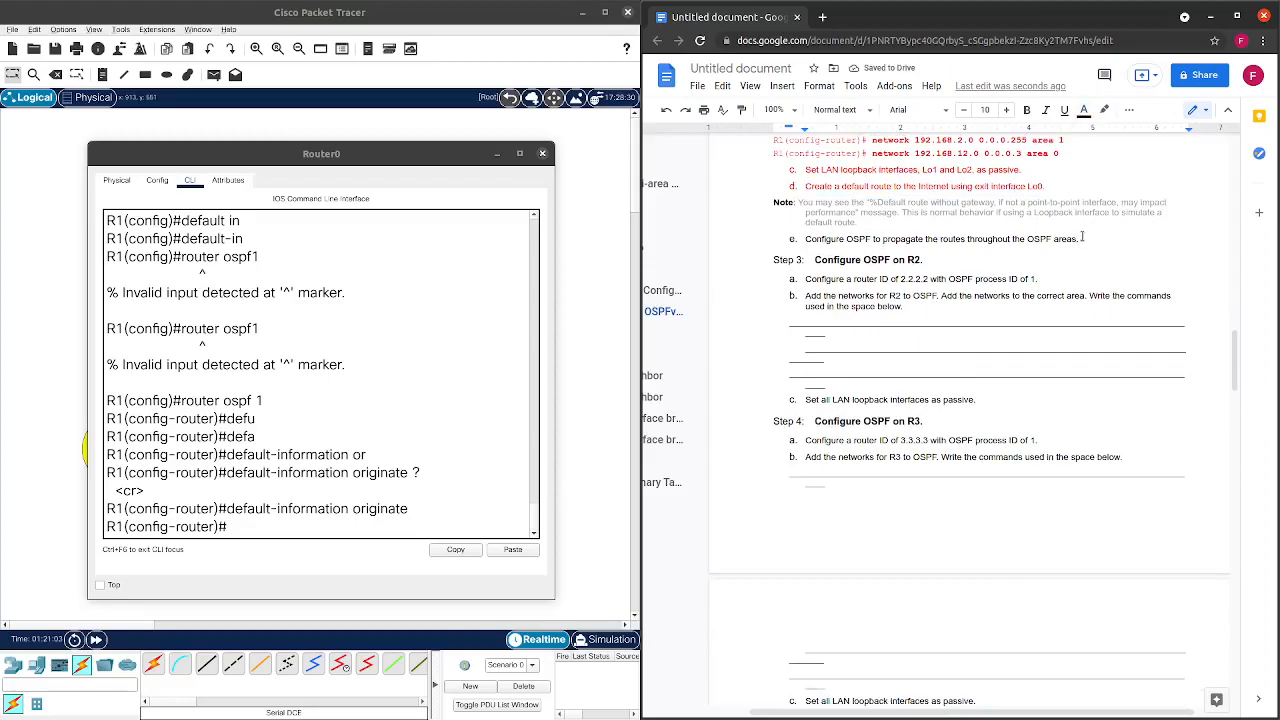
Turn step e (propagate OSPF routes) red, then exit R1's configuration mode.
left_click_drag(1082, 237, 801, 240)
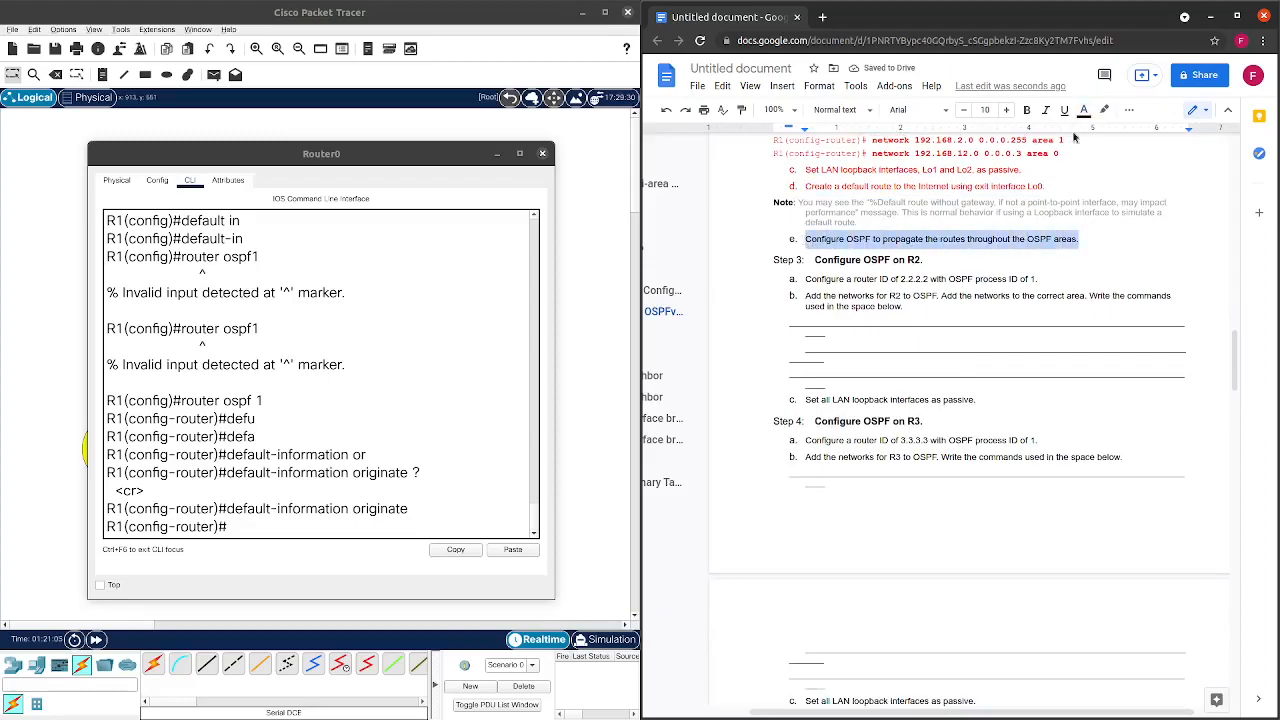
left_click(1084, 110)
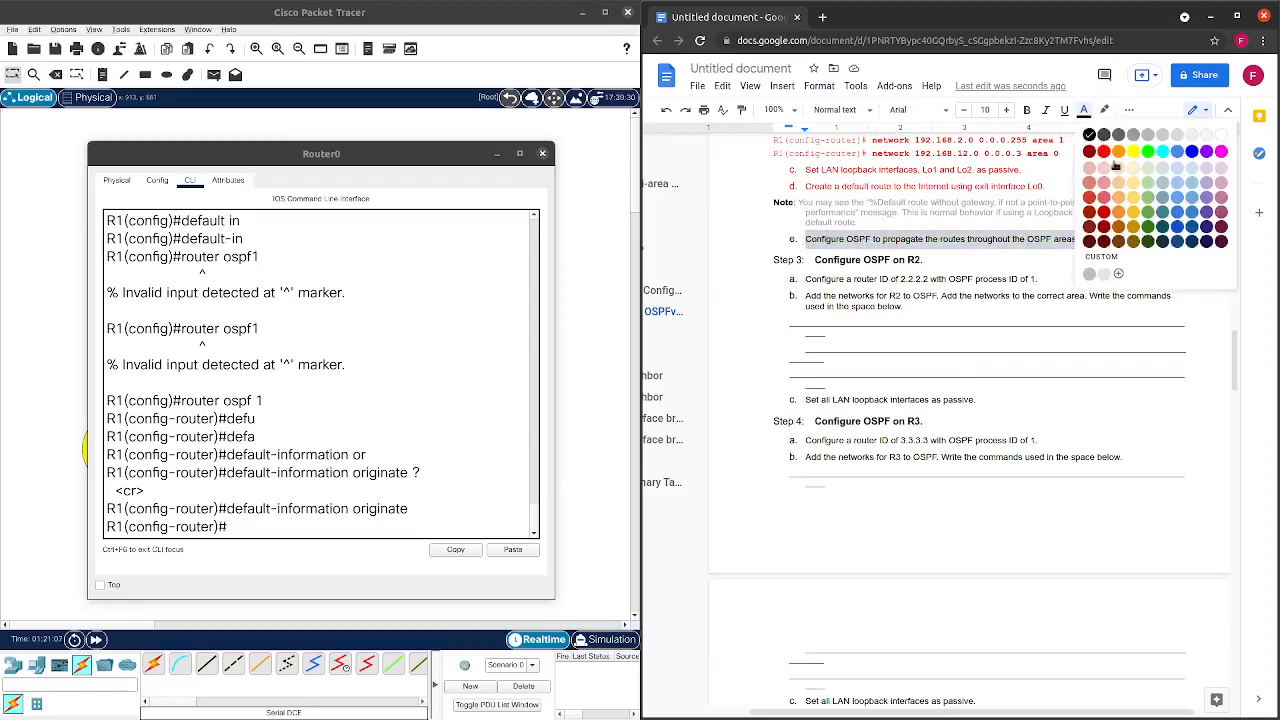
left_click(1103, 152)
left_click(1058, 258)
scroll(1030, 268, "down", 1)
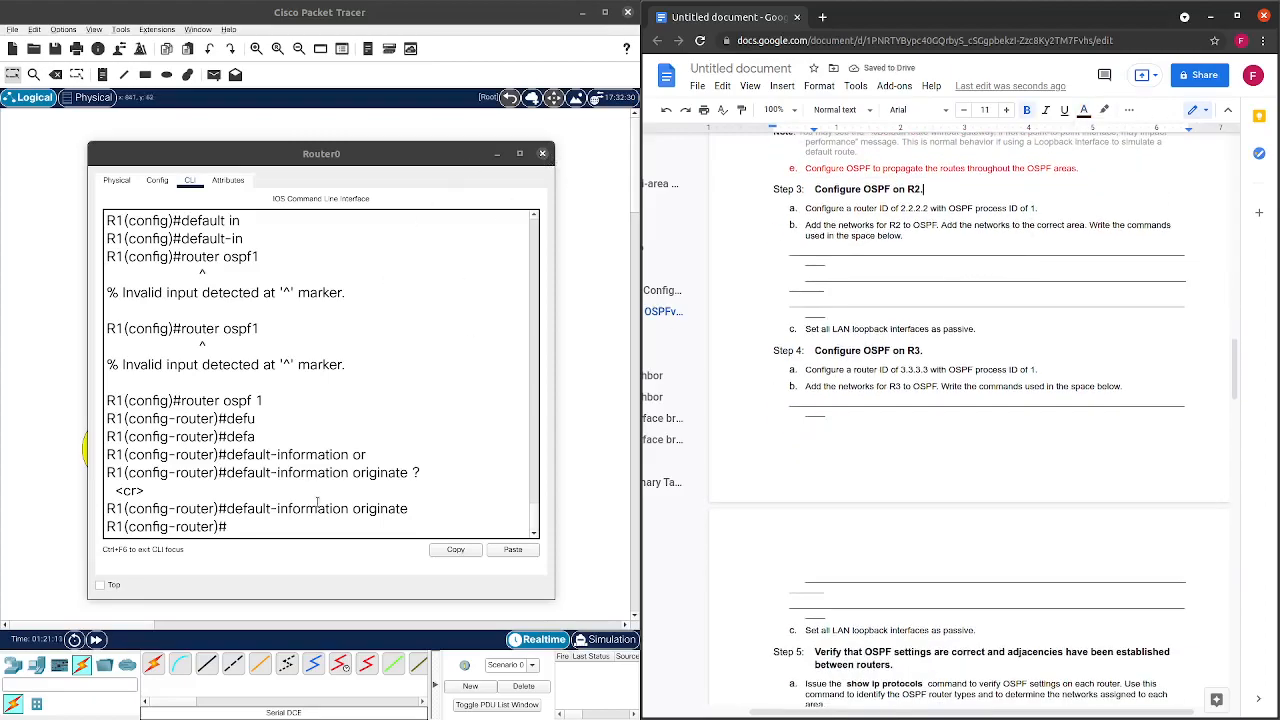
left_click(306, 525)
key("ctrl+z")
Run show ip ospf on R1 and highlight the routing process line with ID 1.1.1.1.
key("Return")
key("Return")
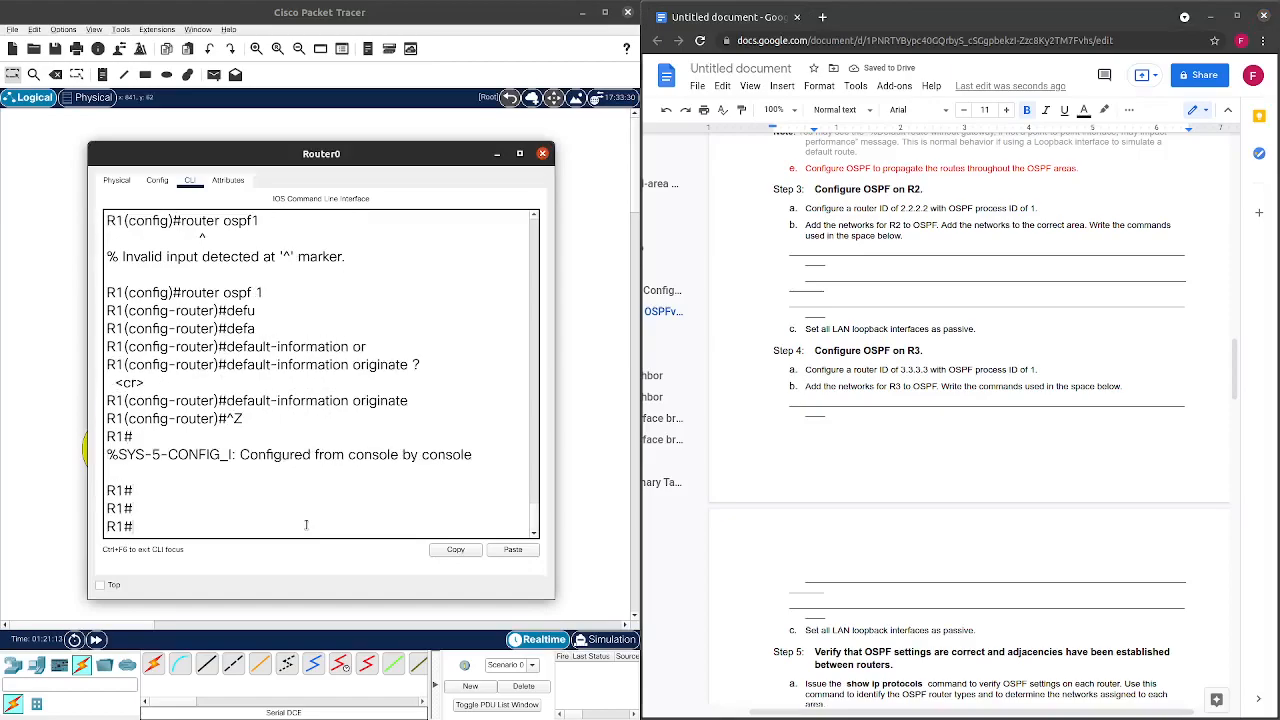
type("show ip ops")
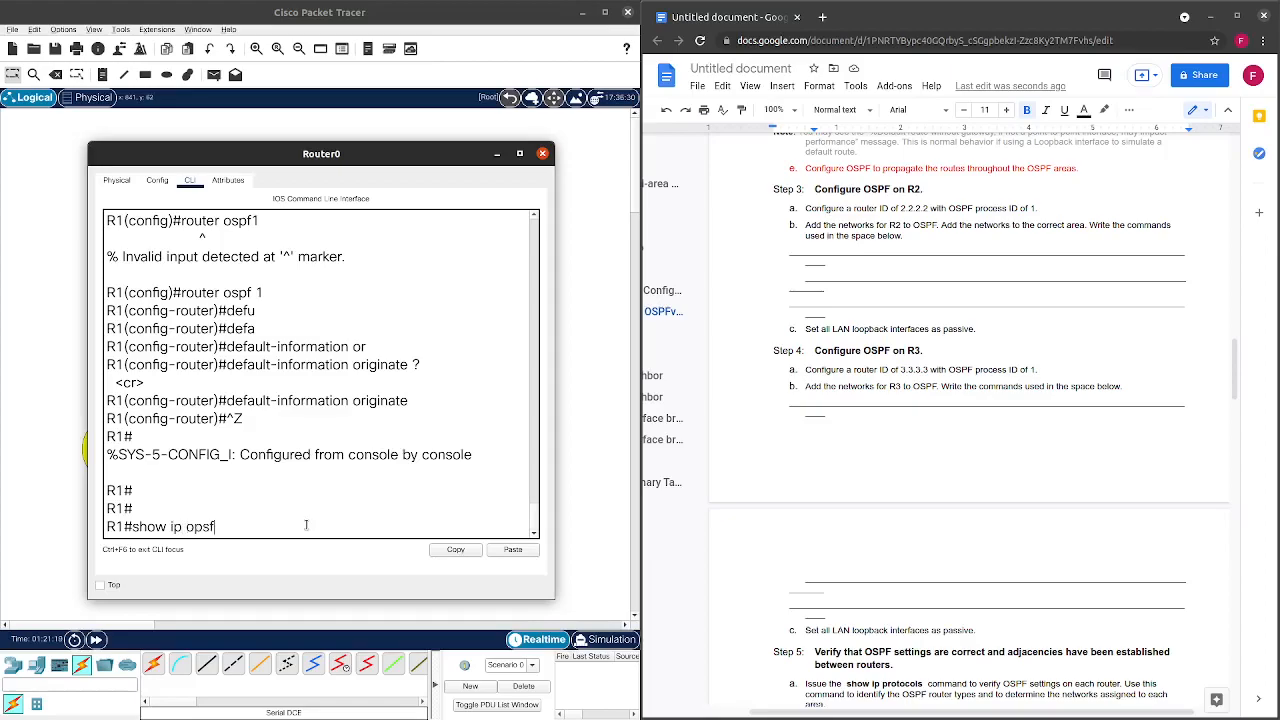
type("f")
key("BackSpace")
key("BackSpace")
key("BackSpace")
type("spf")
key("Return")
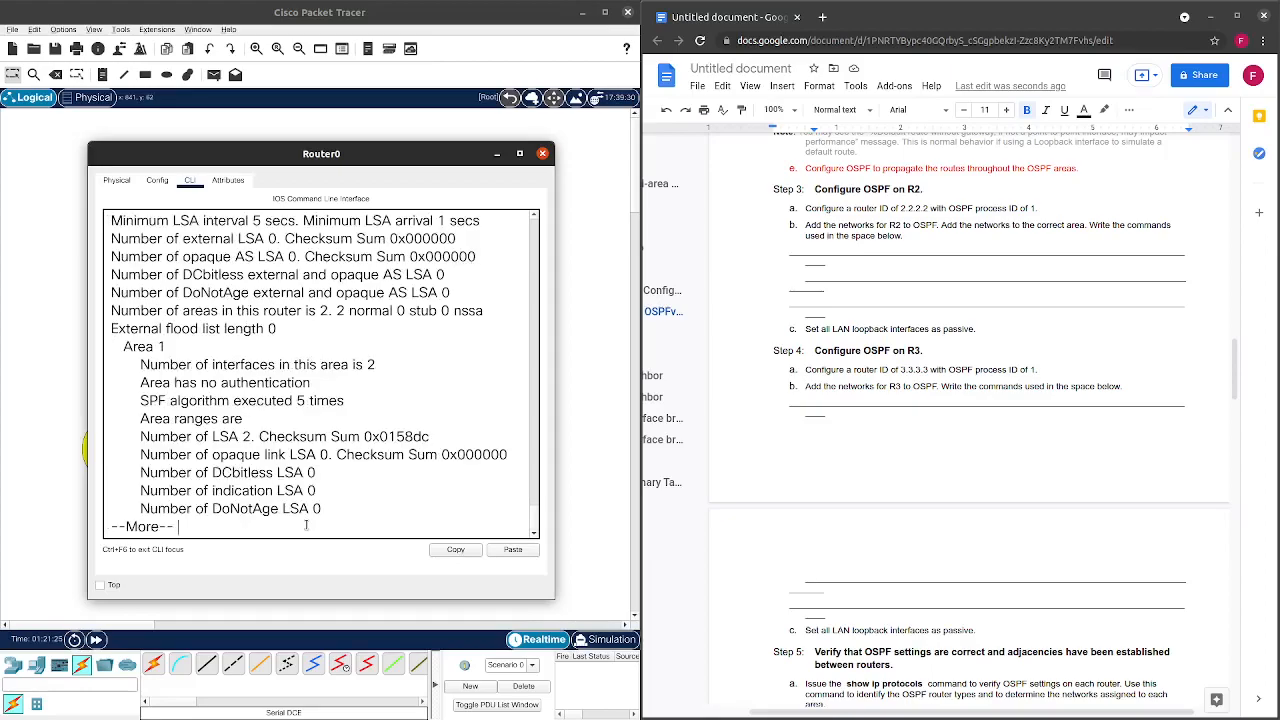
scroll(425, 400, "up", 2)
scroll(425, 410, "up", 2)
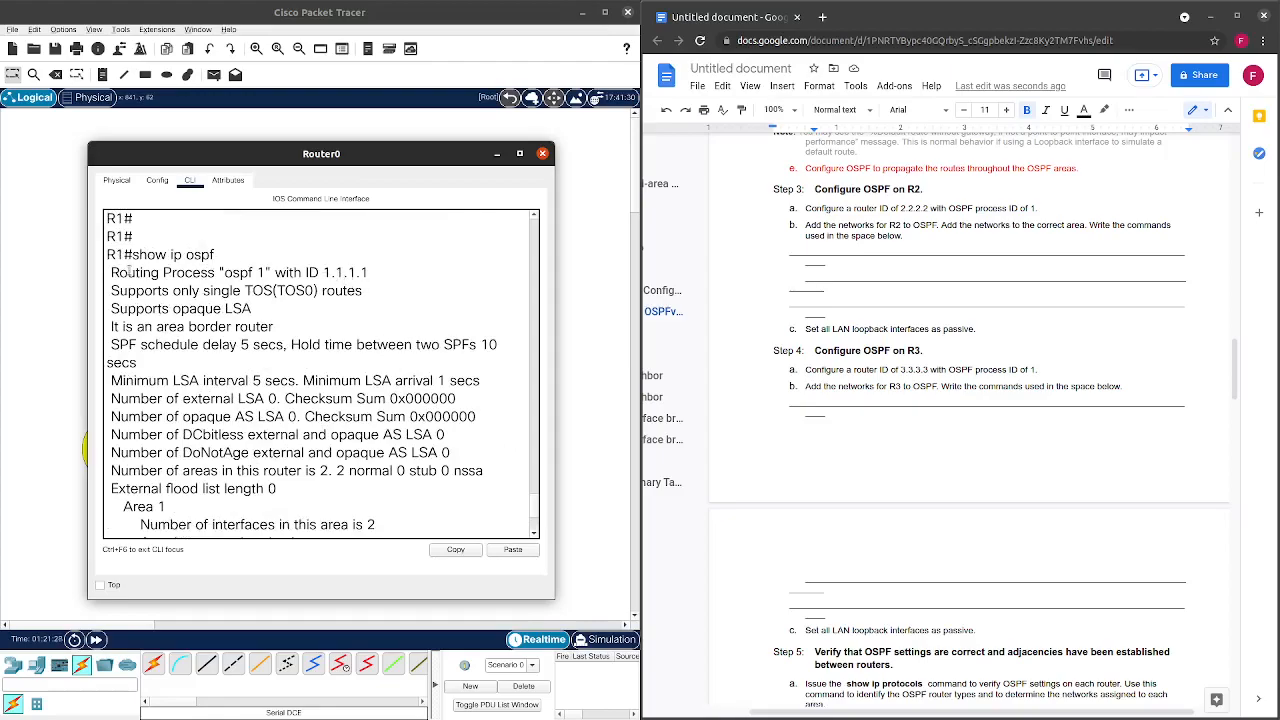
left_click_drag(111, 272, 372, 279)
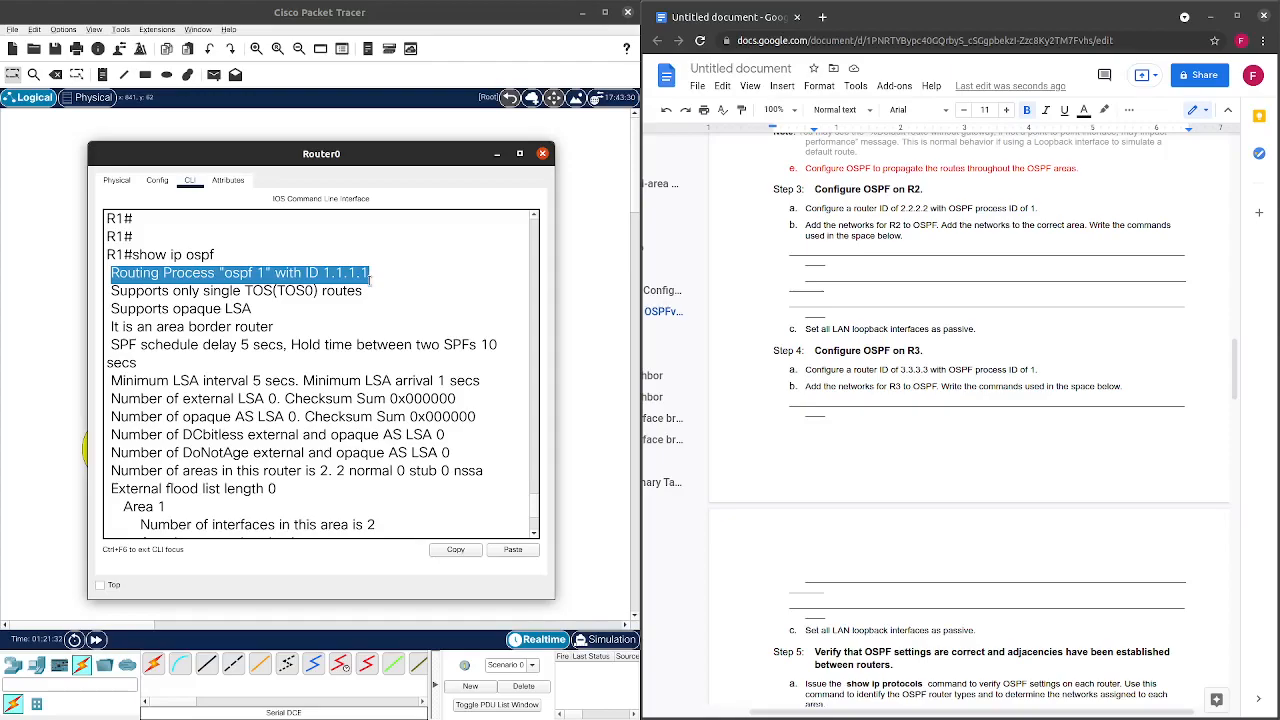
left_click_drag(370, 283, 366, 291)
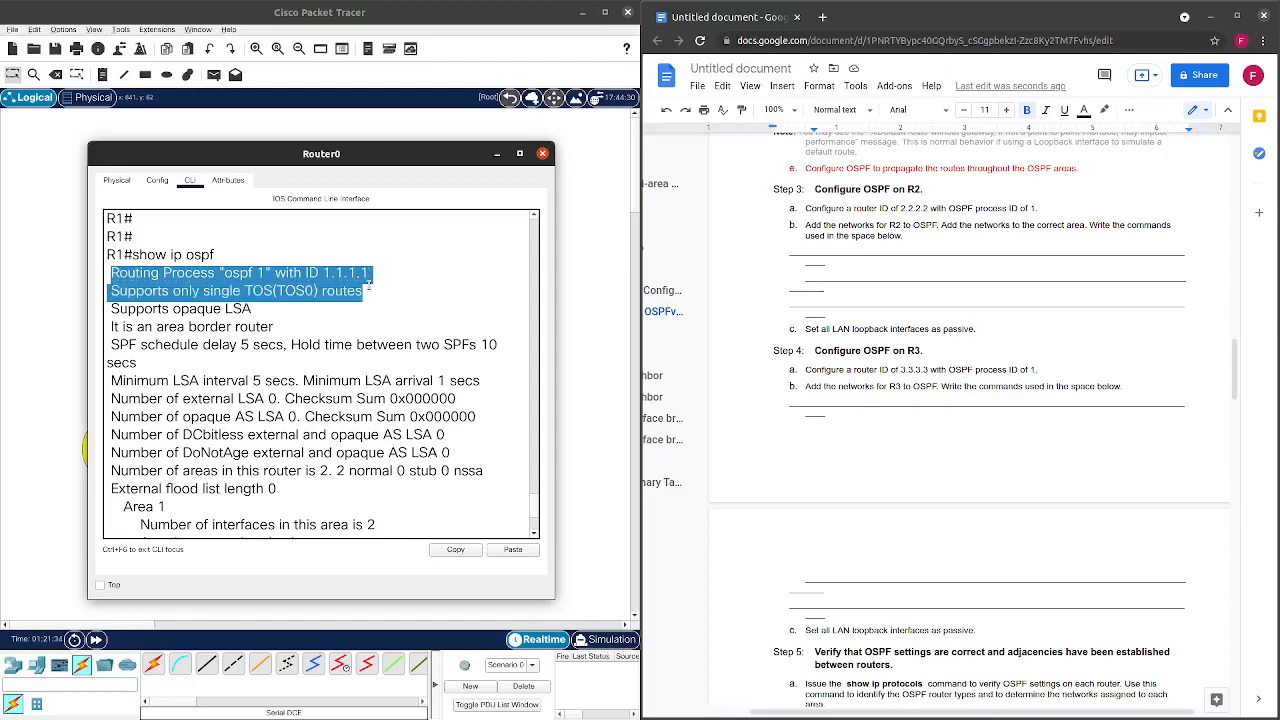
scroll(365, 295, "down", 3)
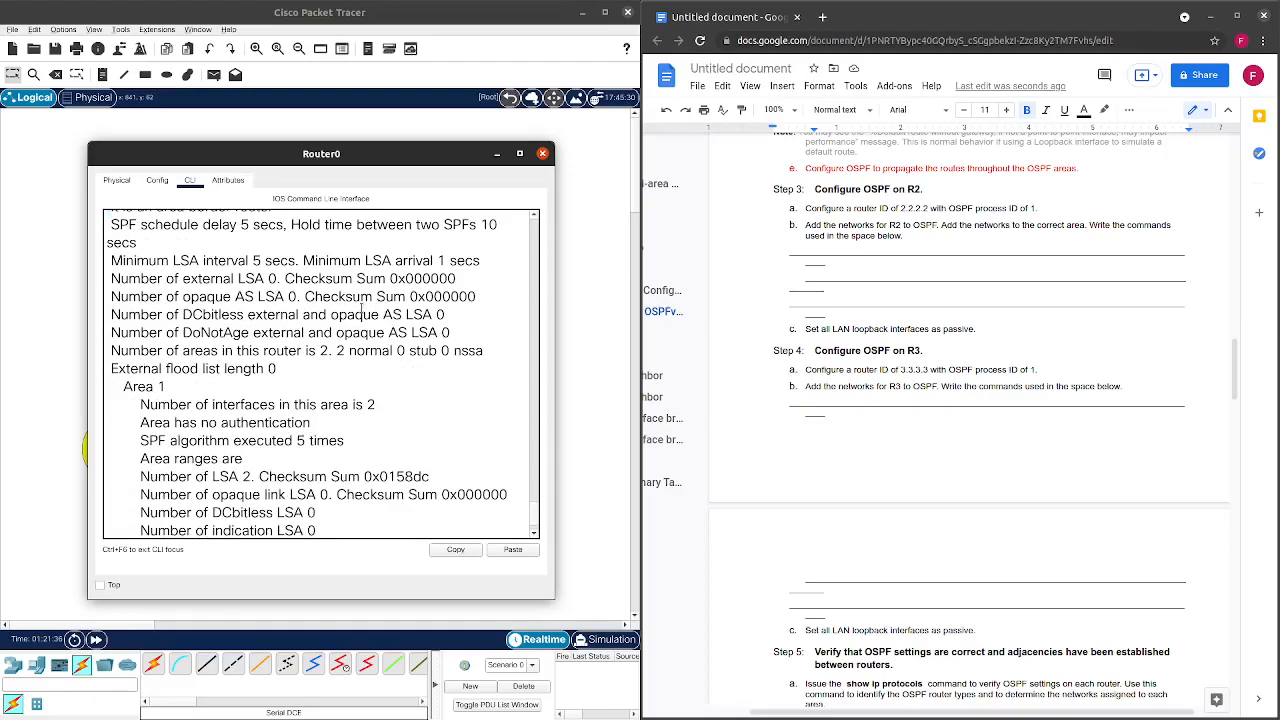
scroll(363, 300, "down", 2)
Page through the remaining output and highlight the Area BACKBONE(0) details.
key("space")
scroll(369, 436, "up", 5)
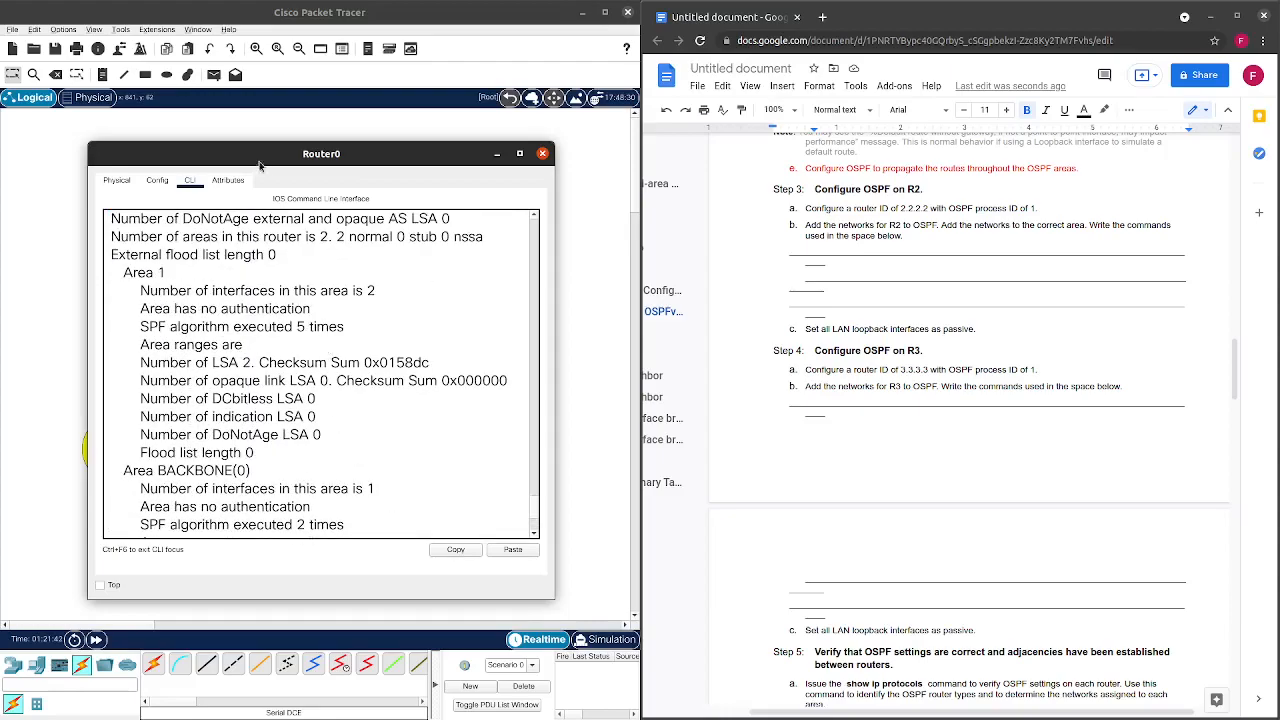
left_click_drag(415, 152, 325, 142)
scroll(372, 272, "down", 1)
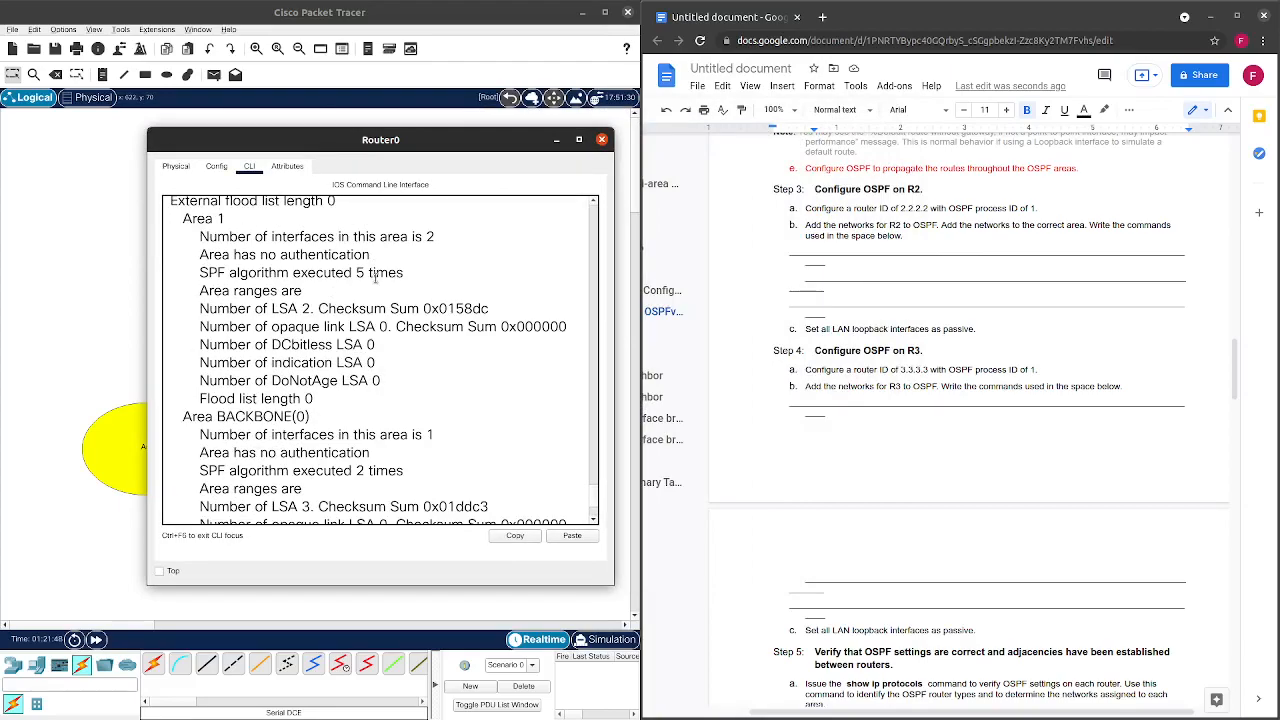
scroll(374, 276, "down", 2)
scroll(376, 282, "down", 1)
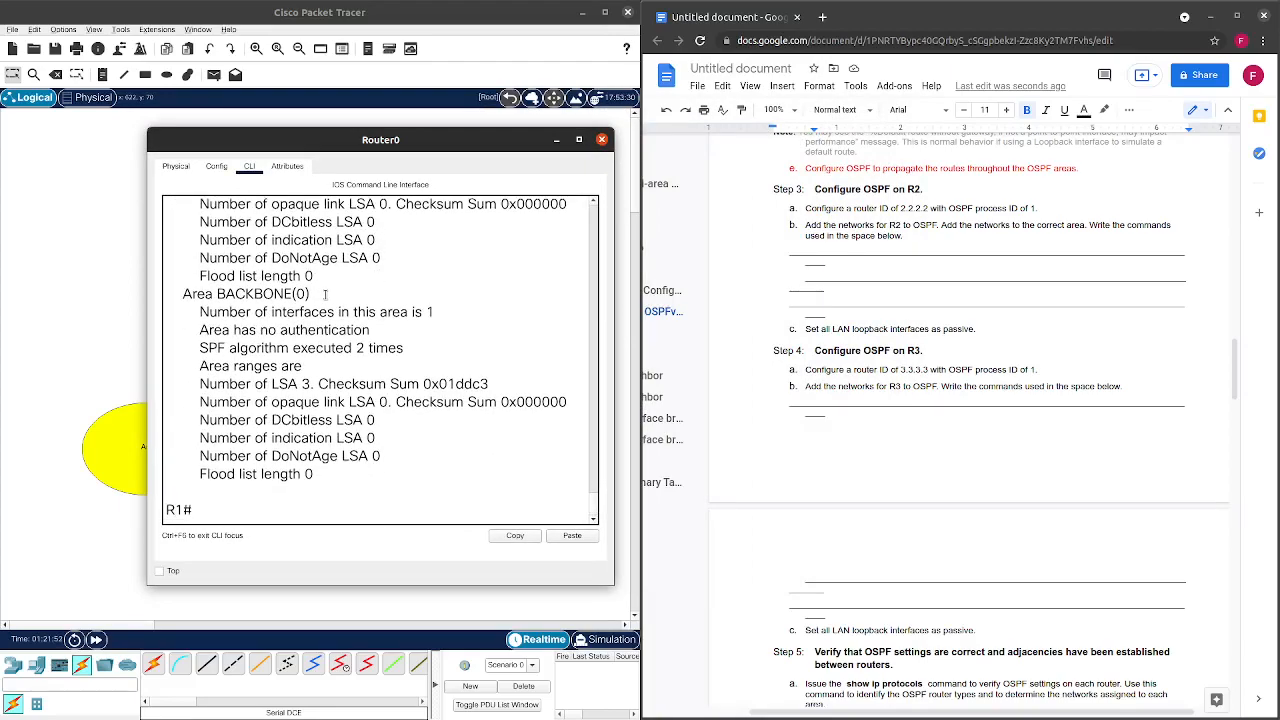
left_click_drag(325, 295, 174, 294)
scroll(254, 296, "up", 3)
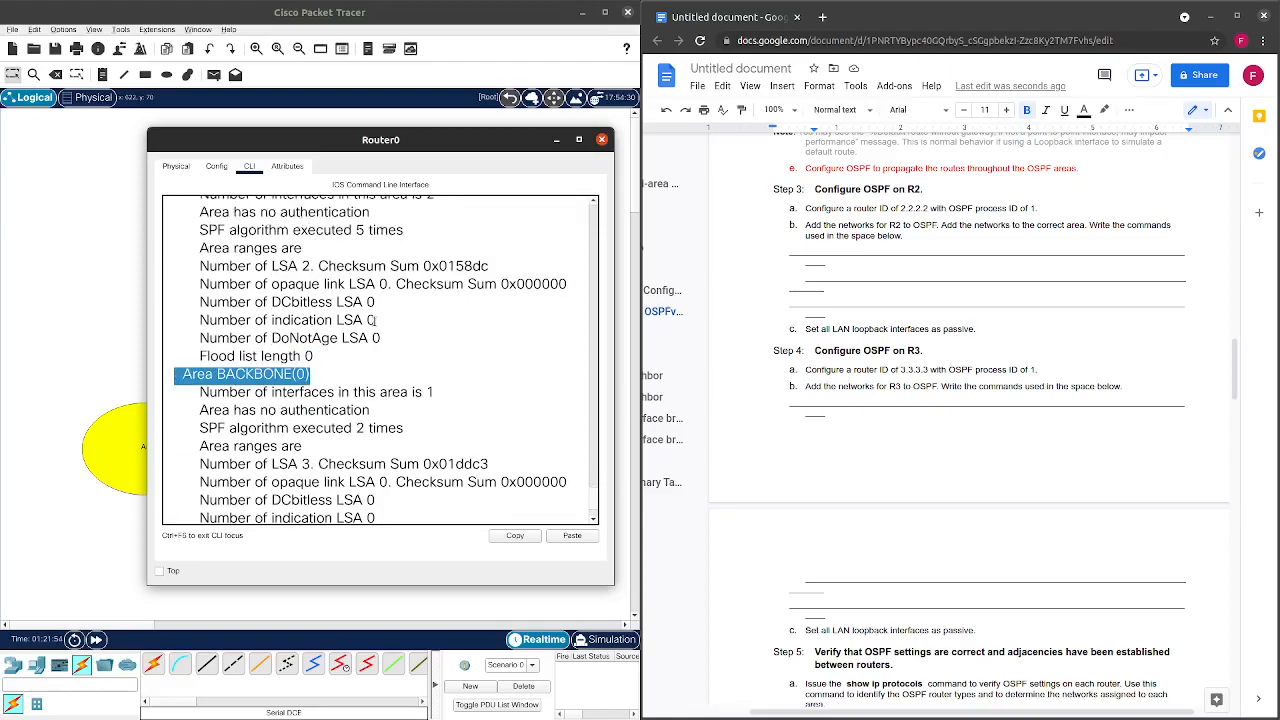
scroll(375, 323, "down", 3)
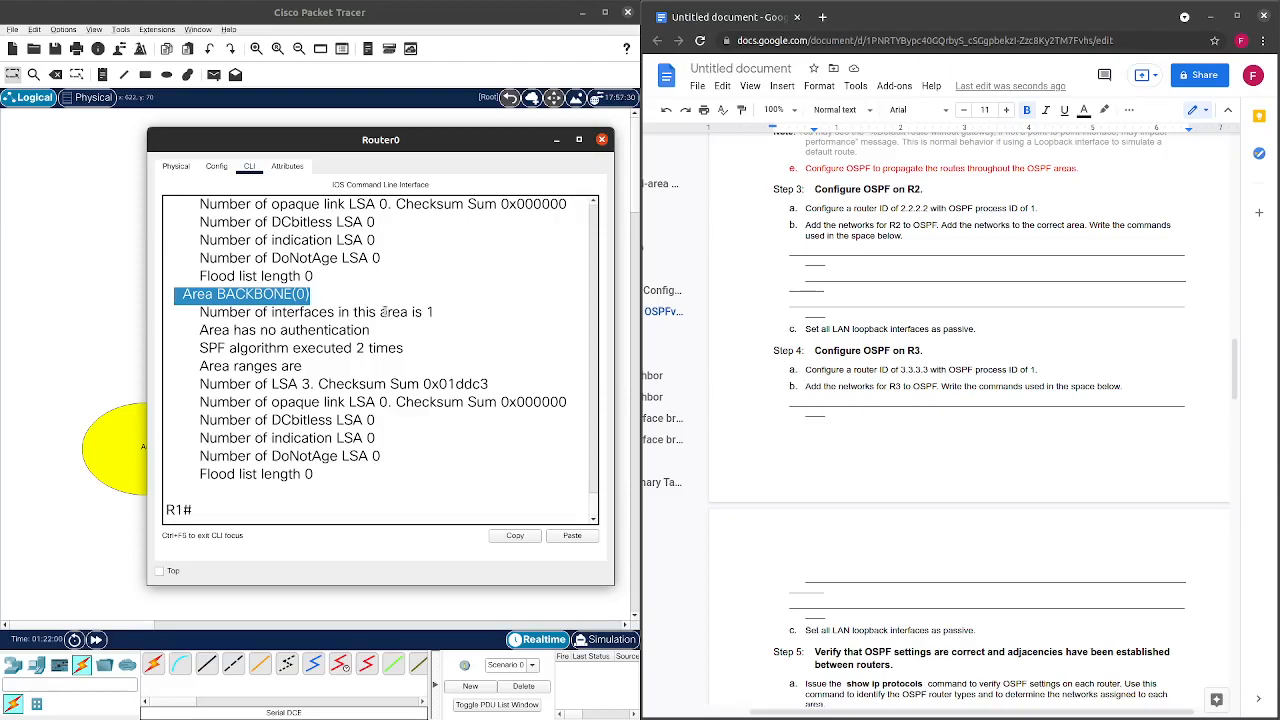
scroll(378, 327, "up", 5)
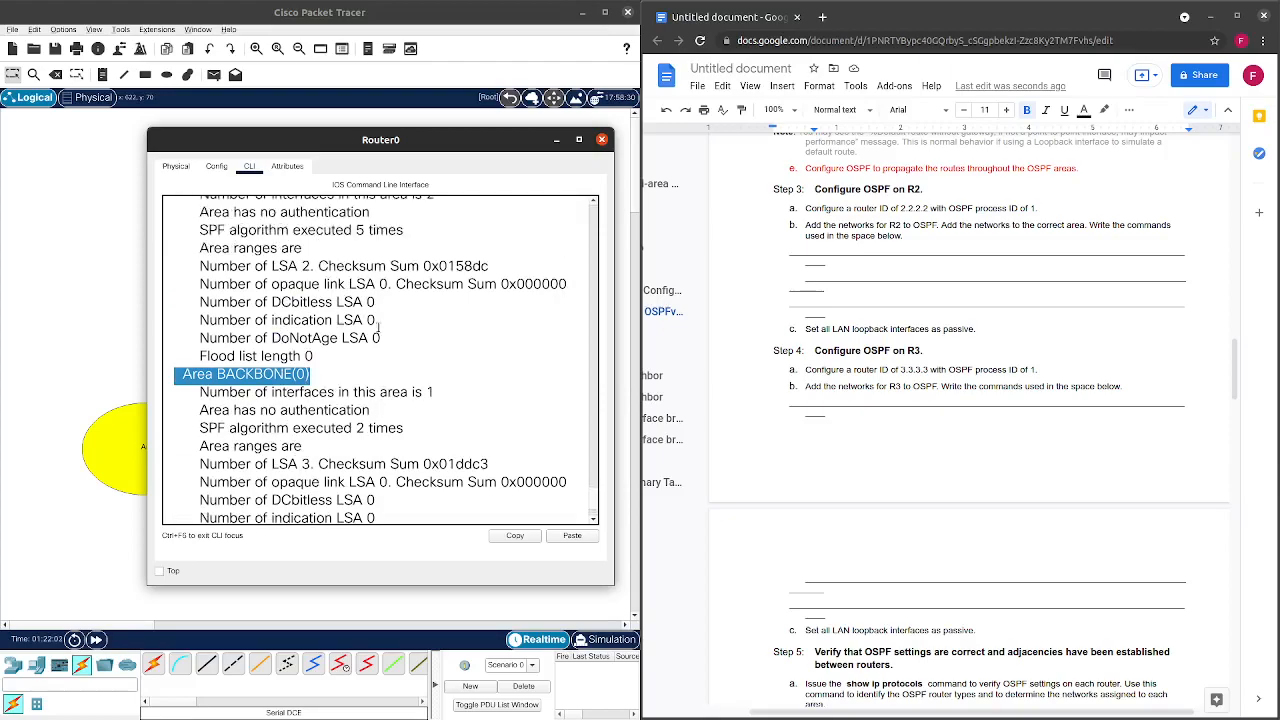
scroll(358, 419, "down", 5)
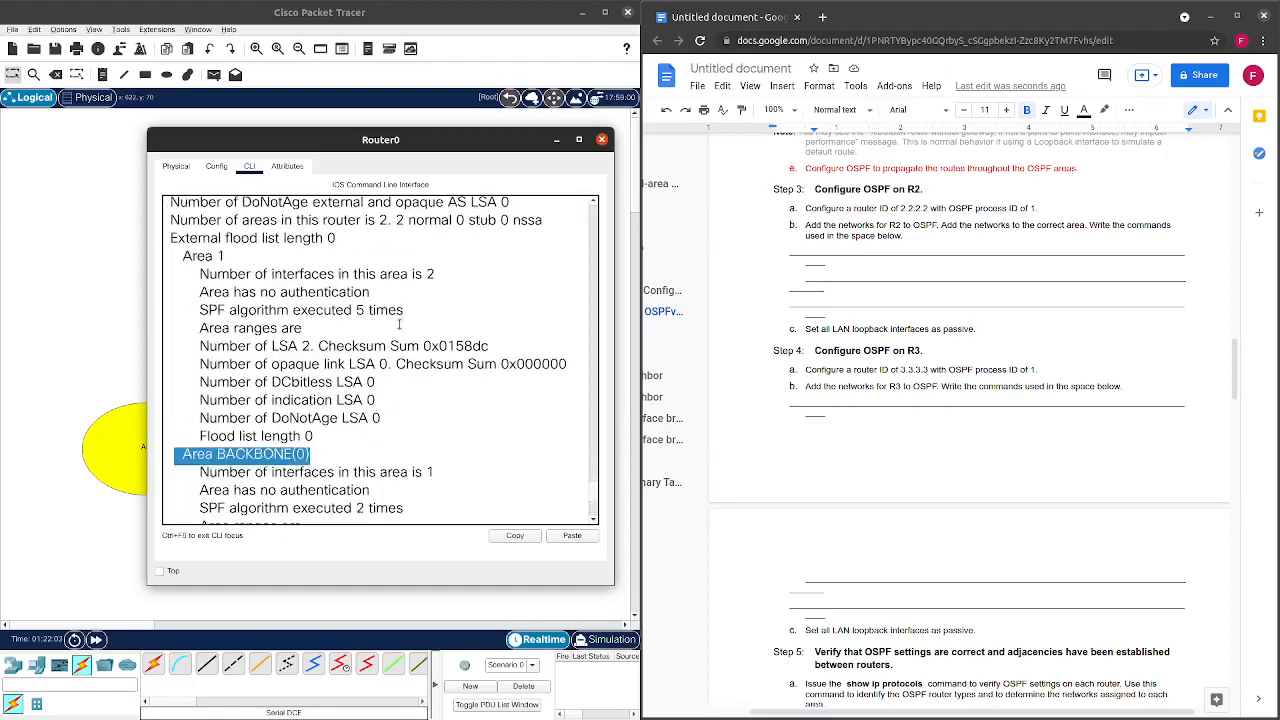
left_click(319, 519)
Run show ip ospf database on R1.
type("show iop")
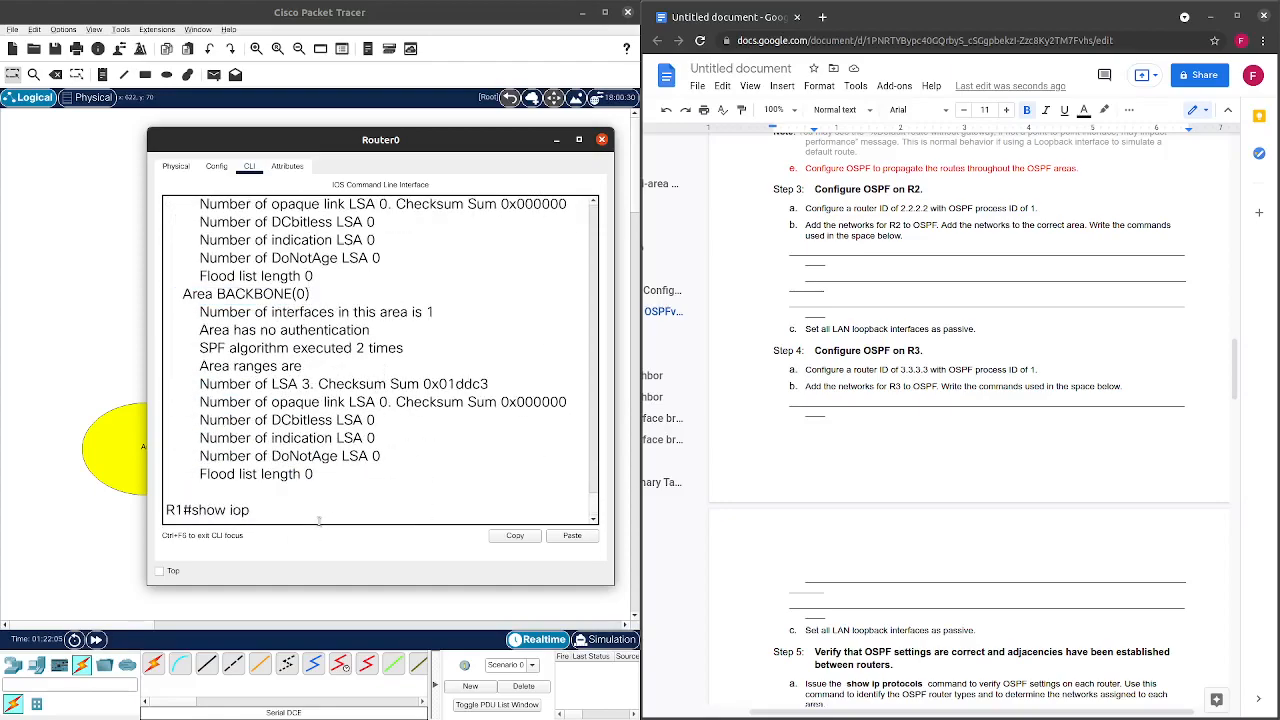
key("BackSpace")
key("BackSpace")
type("p ospf da")
key("Tab")
key("Return")
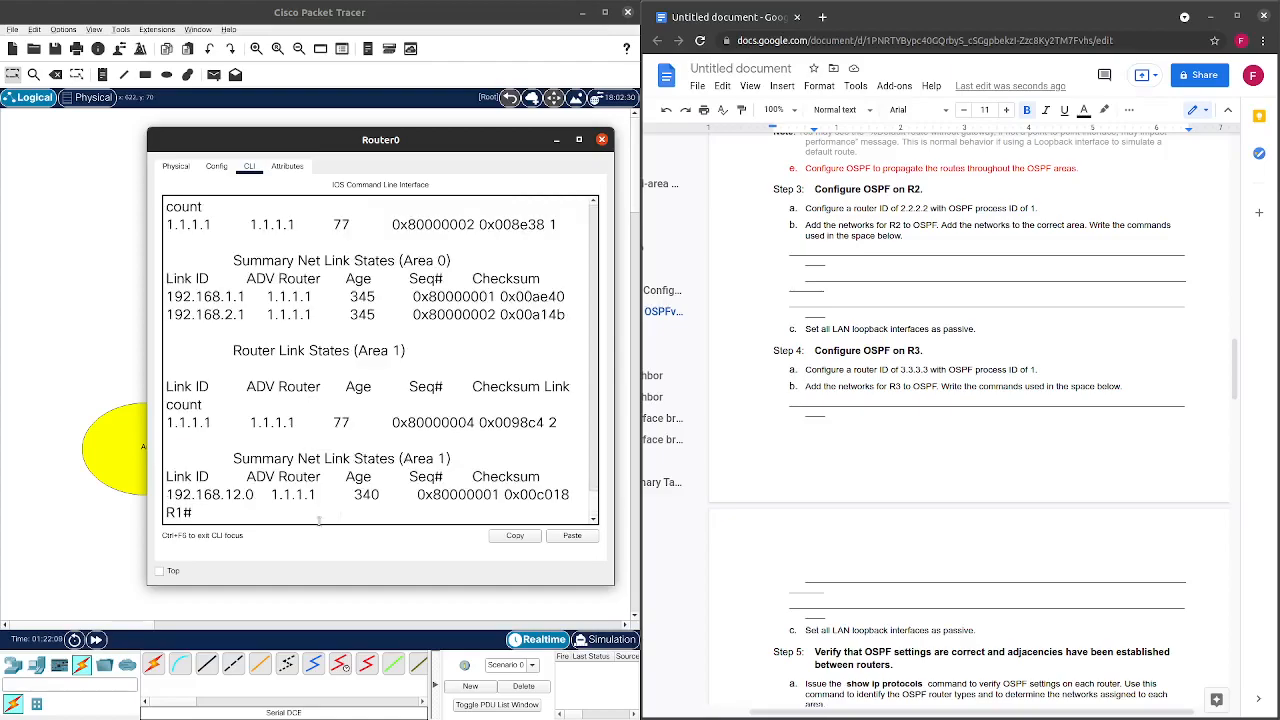
scroll(446, 455, "up", 2)
scroll(440, 462, "up", 1)
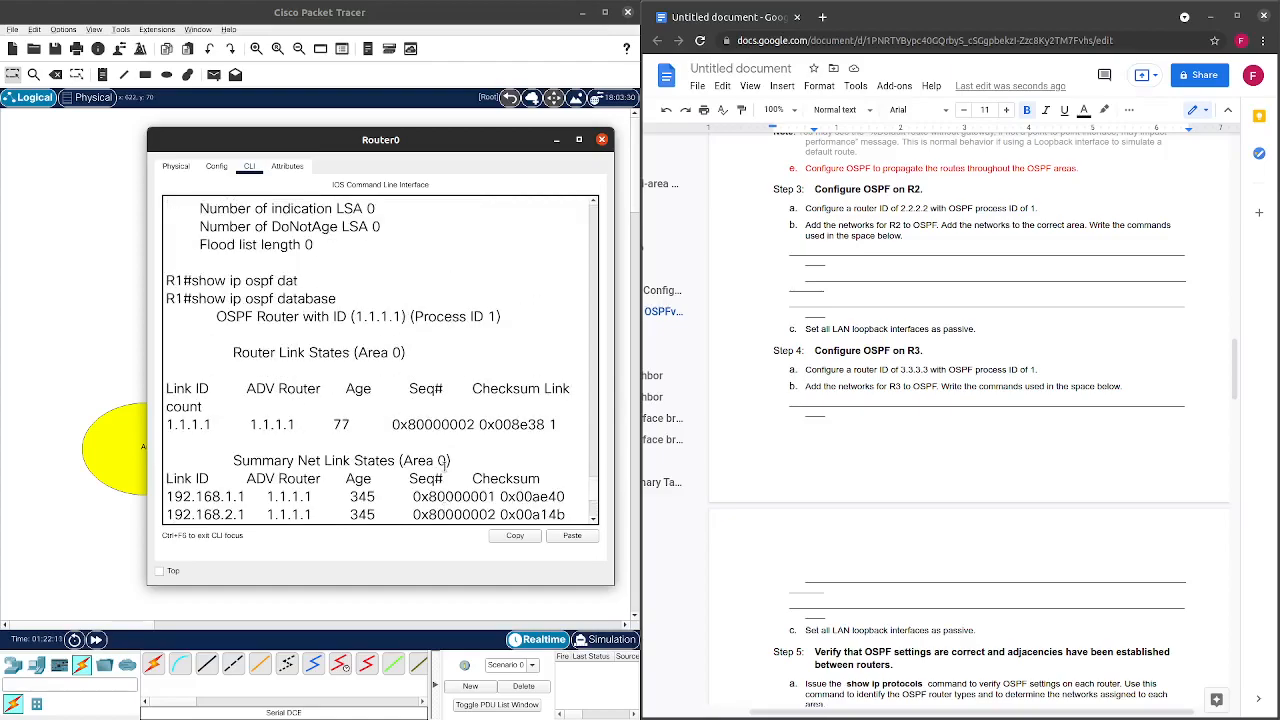
scroll(449, 467, "down", 1)
scroll(451, 467, "up", 1)
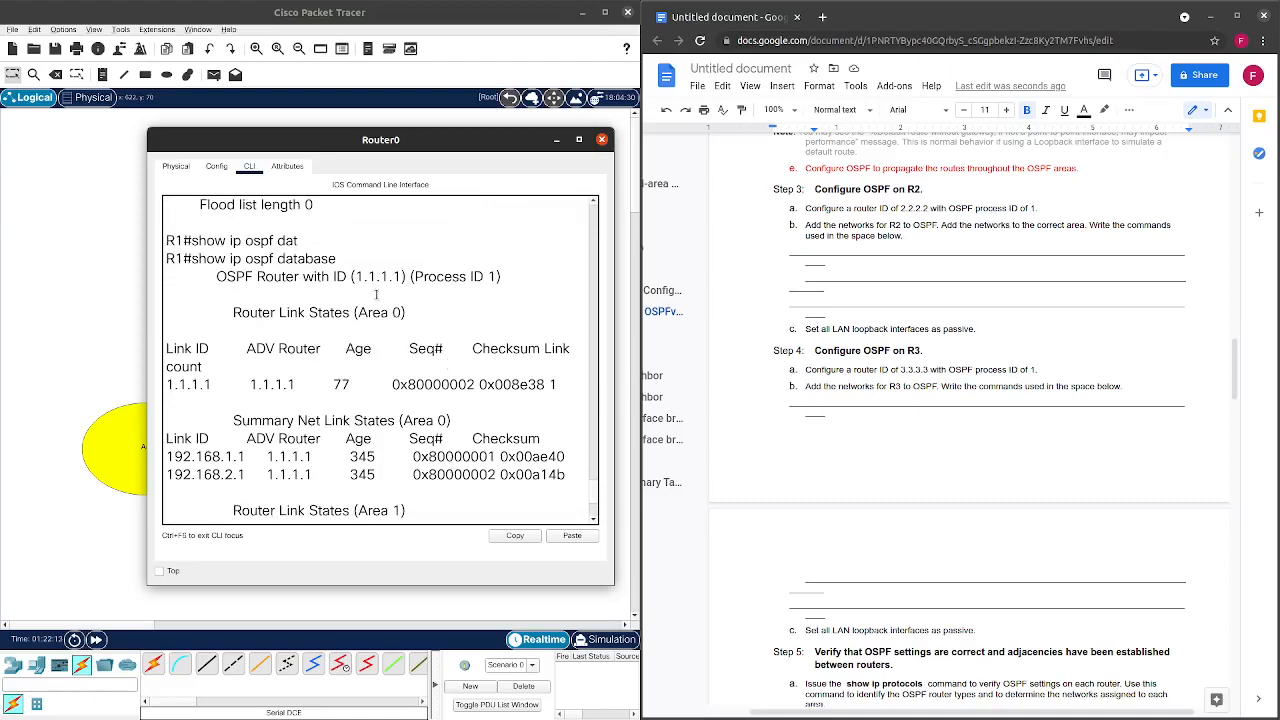
scroll(375, 300, "down", 1)
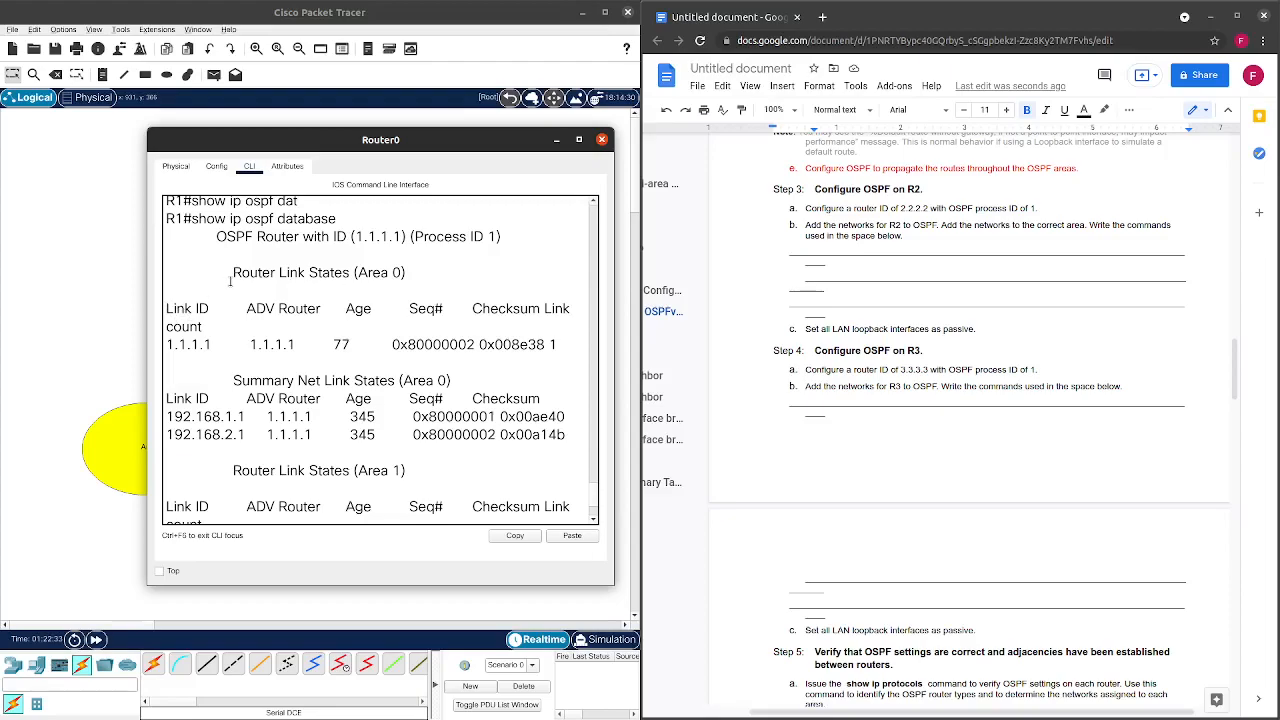
Highlight the Area 0 router and summary net link states (192.168.1.1, 192.168.2.1) in the output.
left_click_drag(230, 272, 571, 351)
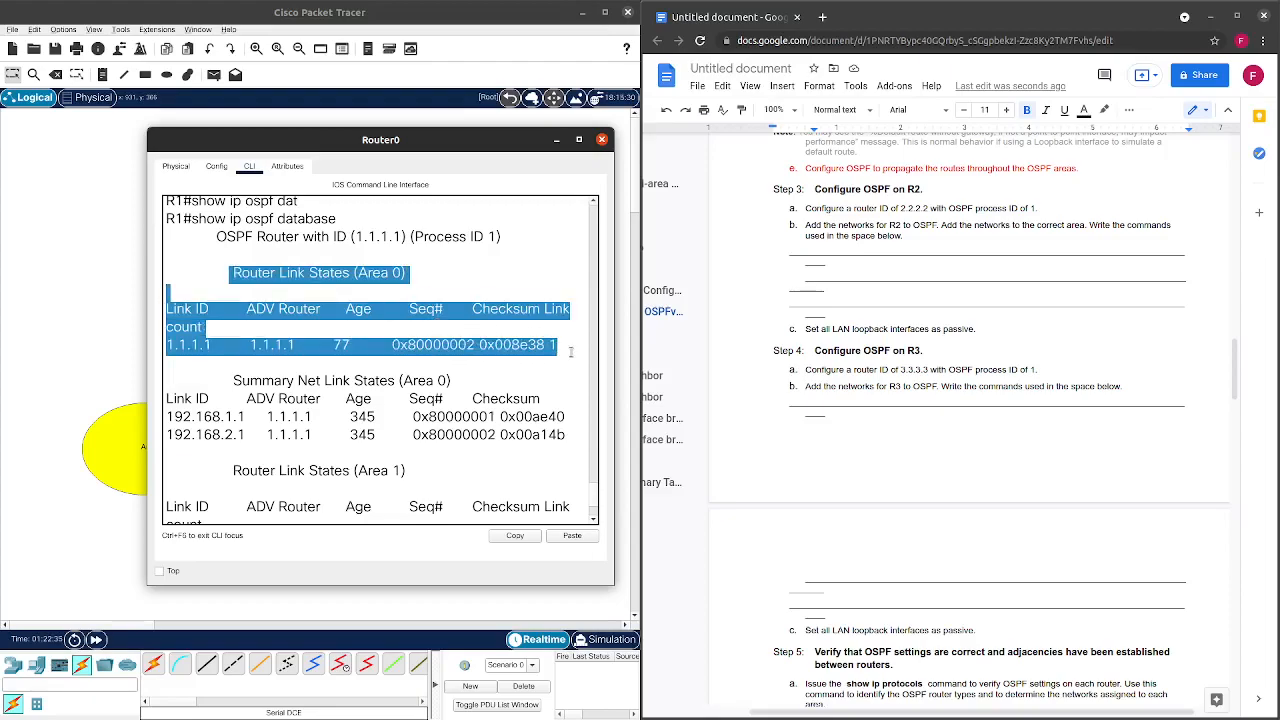
scroll(539, 376, "down", 2)
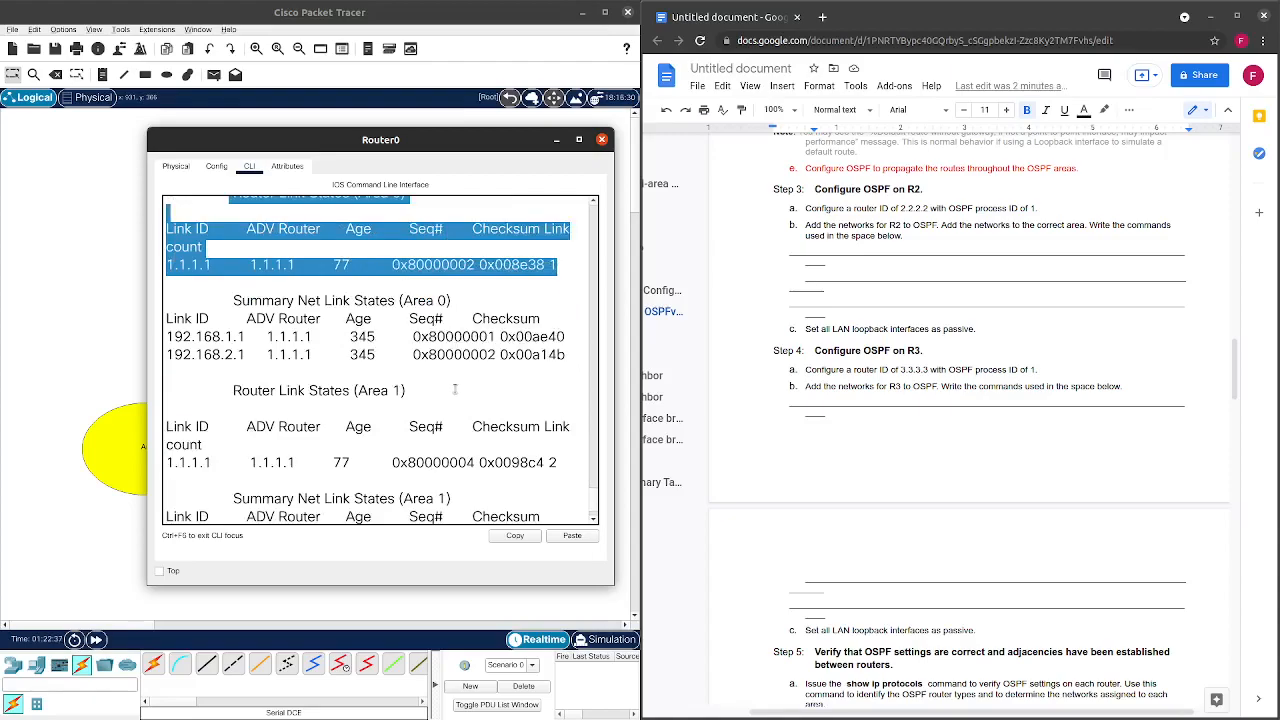
left_click(378, 340)
left_click_drag(223, 306, 565, 370)
scroll(564, 368, "up", 2)
scroll(564, 368, "down", 4)
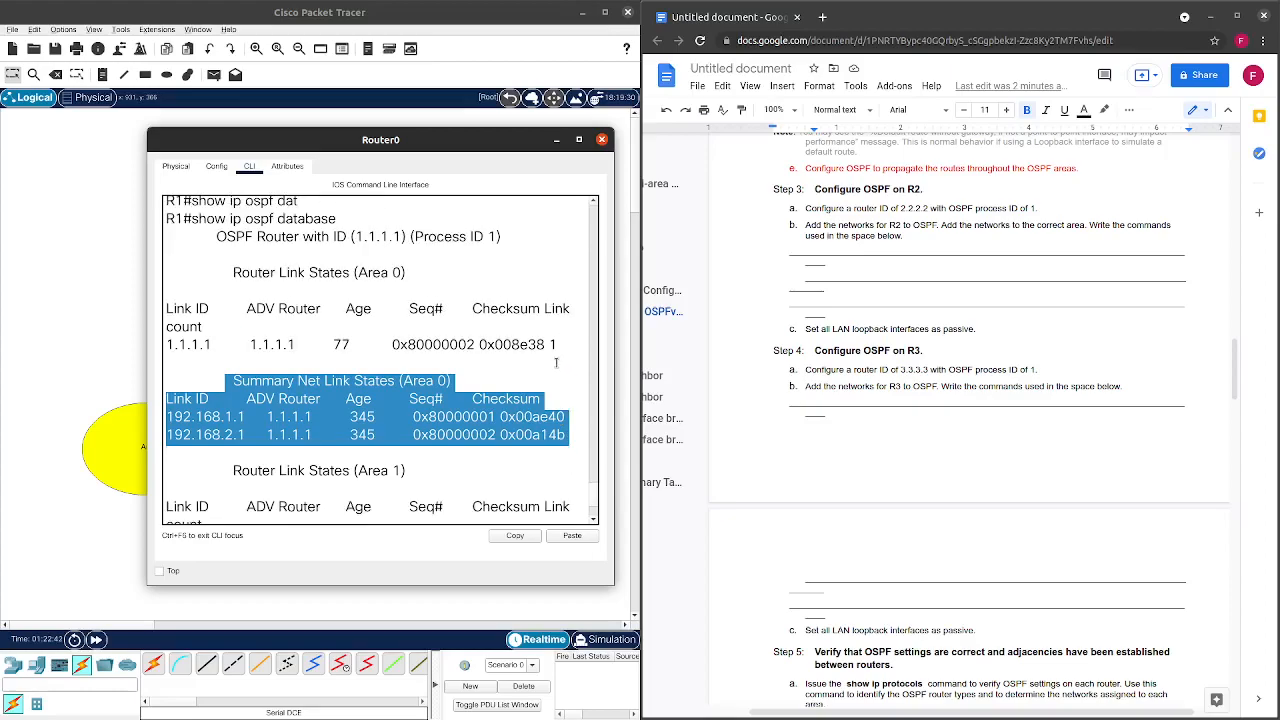
scroll(558, 368, "up", 2)
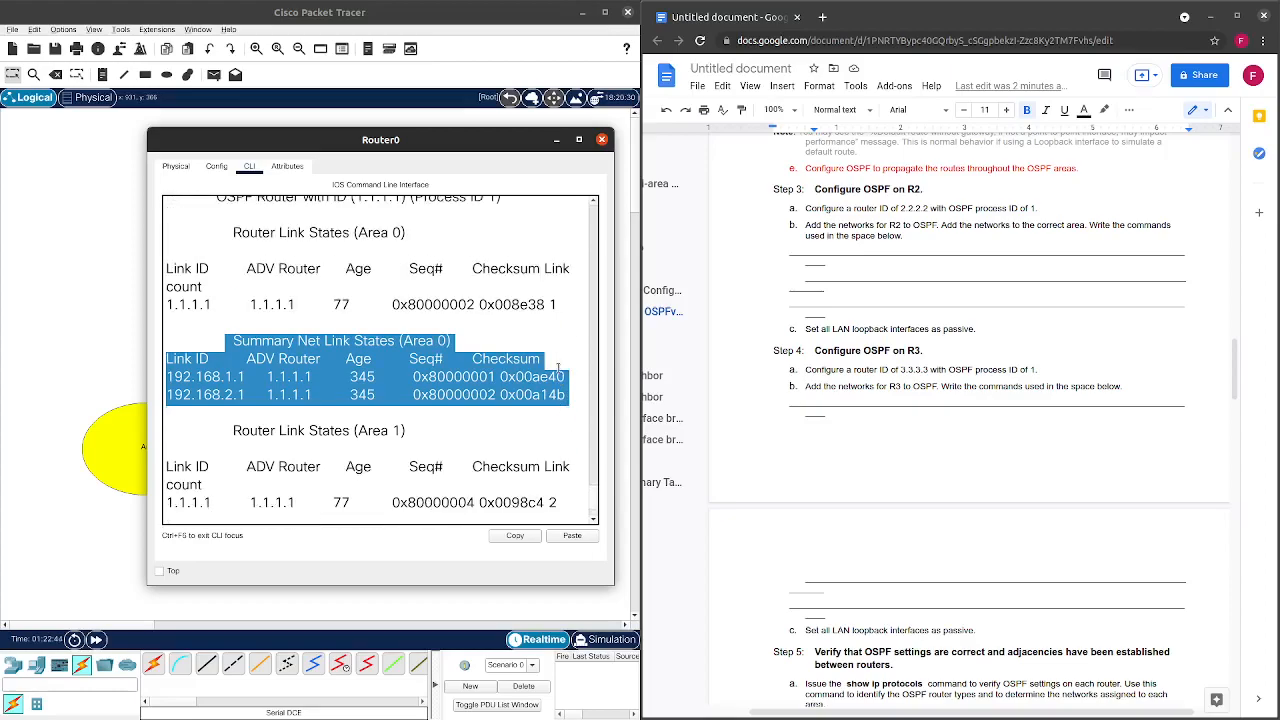
scroll(558, 368, "down", 1)
scroll(425, 370, "down", 1)
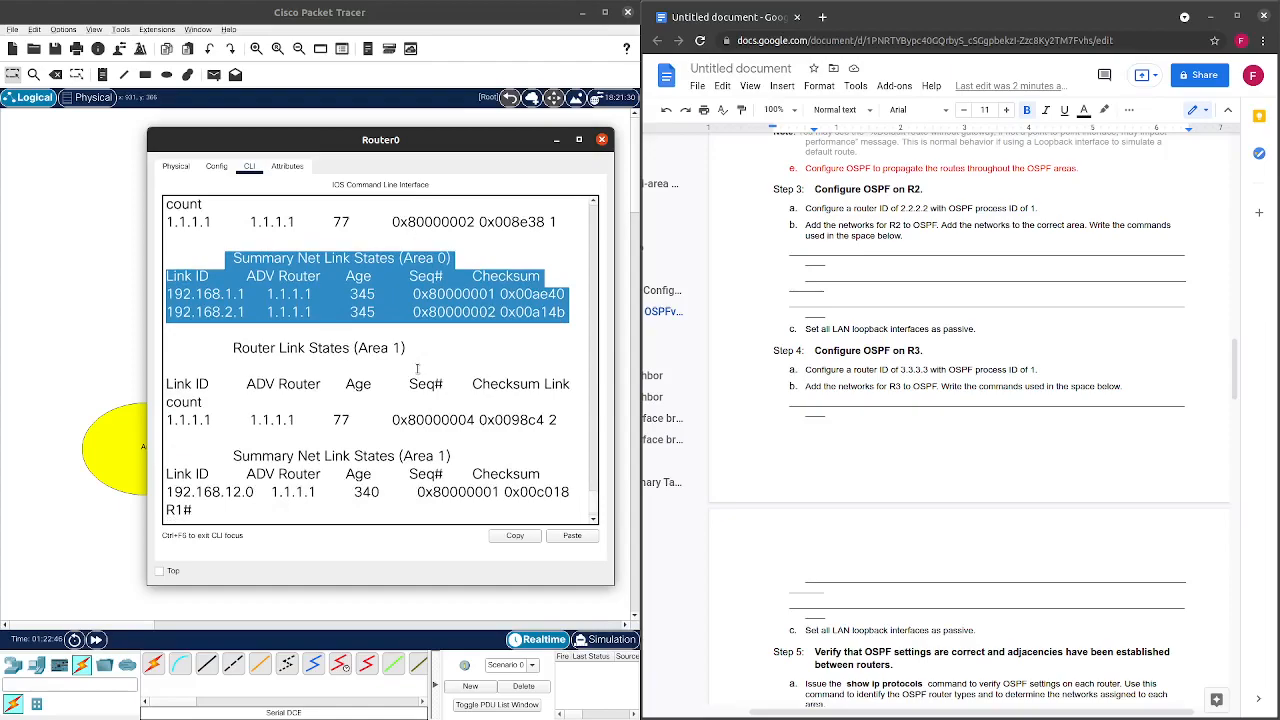
scroll(419, 365, "up", 2)
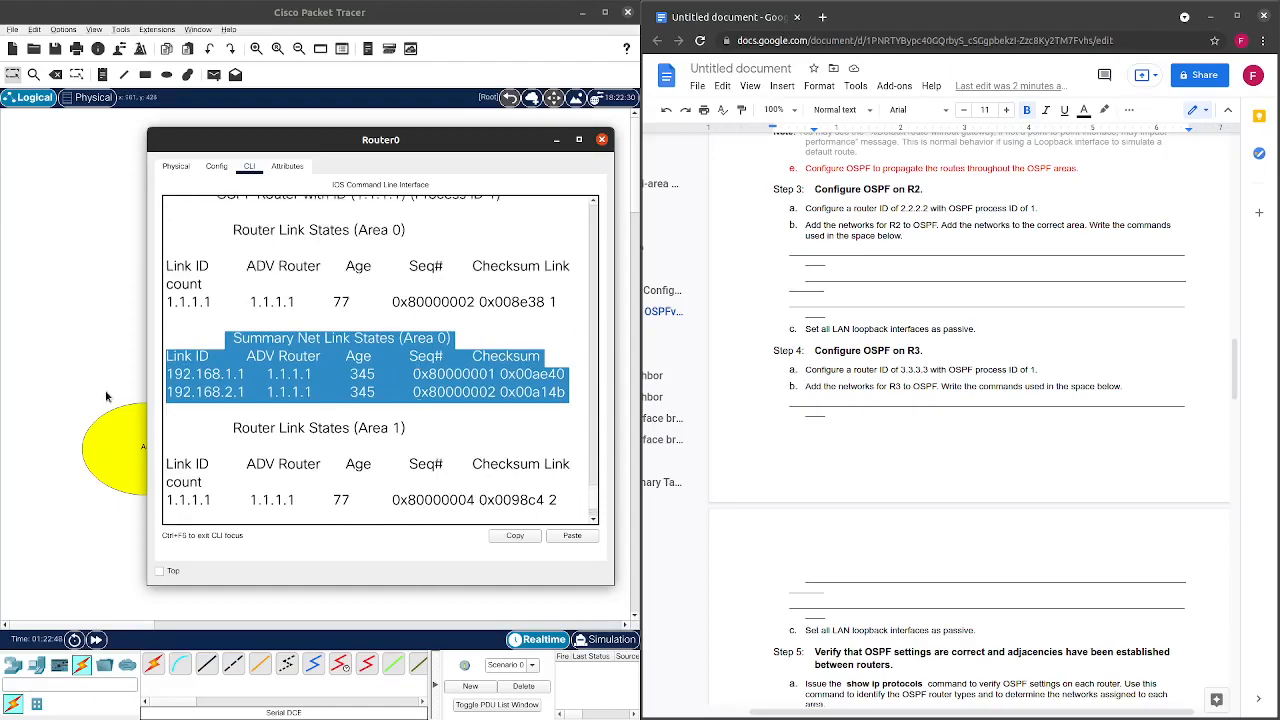
scroll(311, 346, "down", 2)
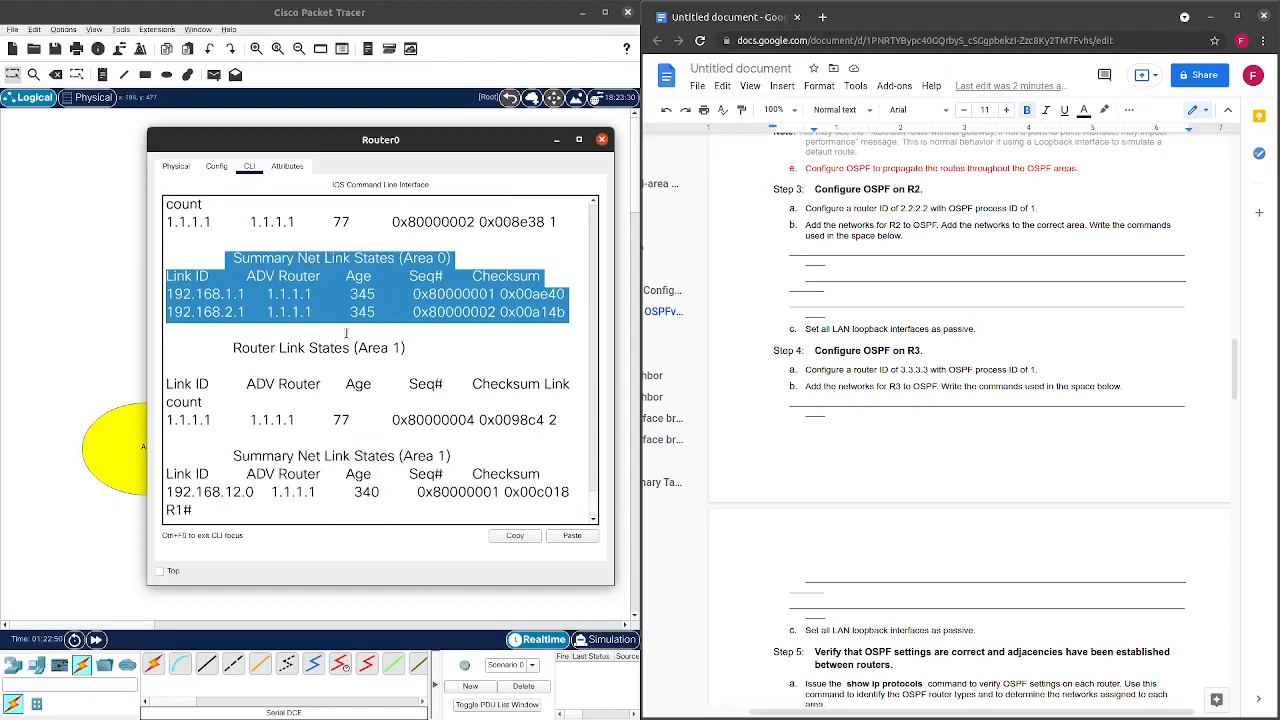
scroll(350, 333, "up", 1)
scroll(352, 333, "up", 2)
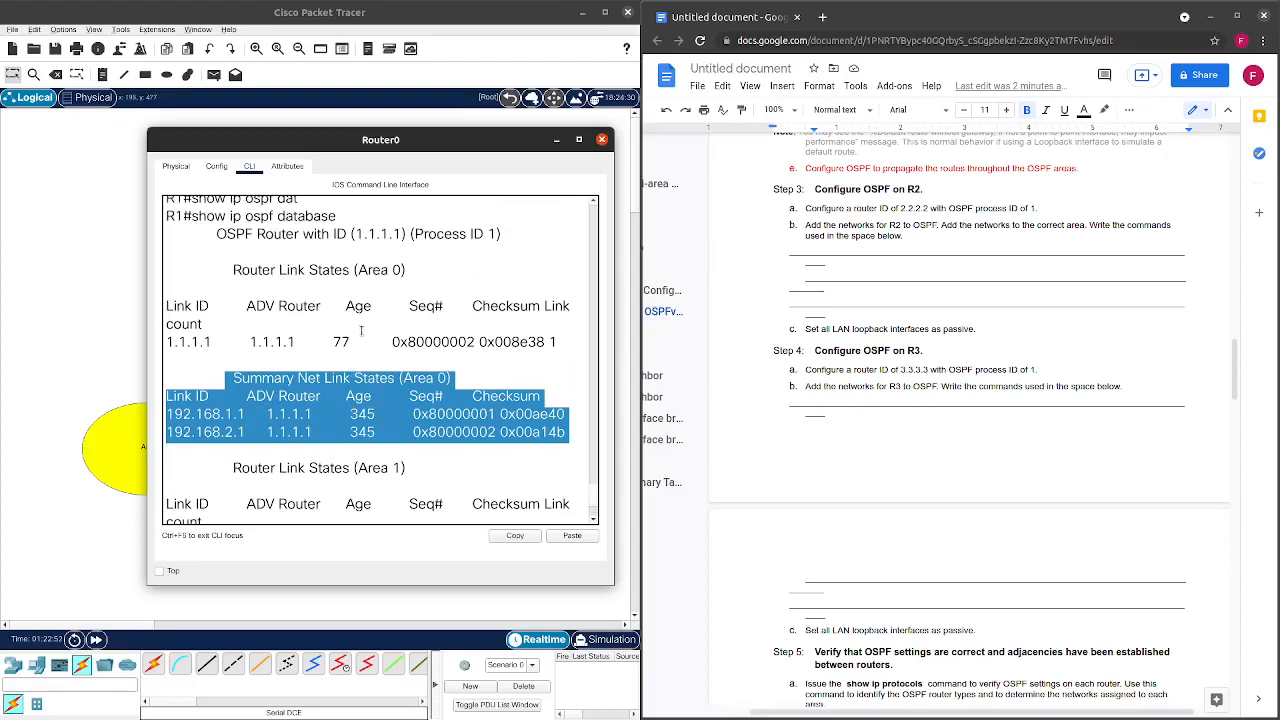
scroll(360, 333, "down", 3)
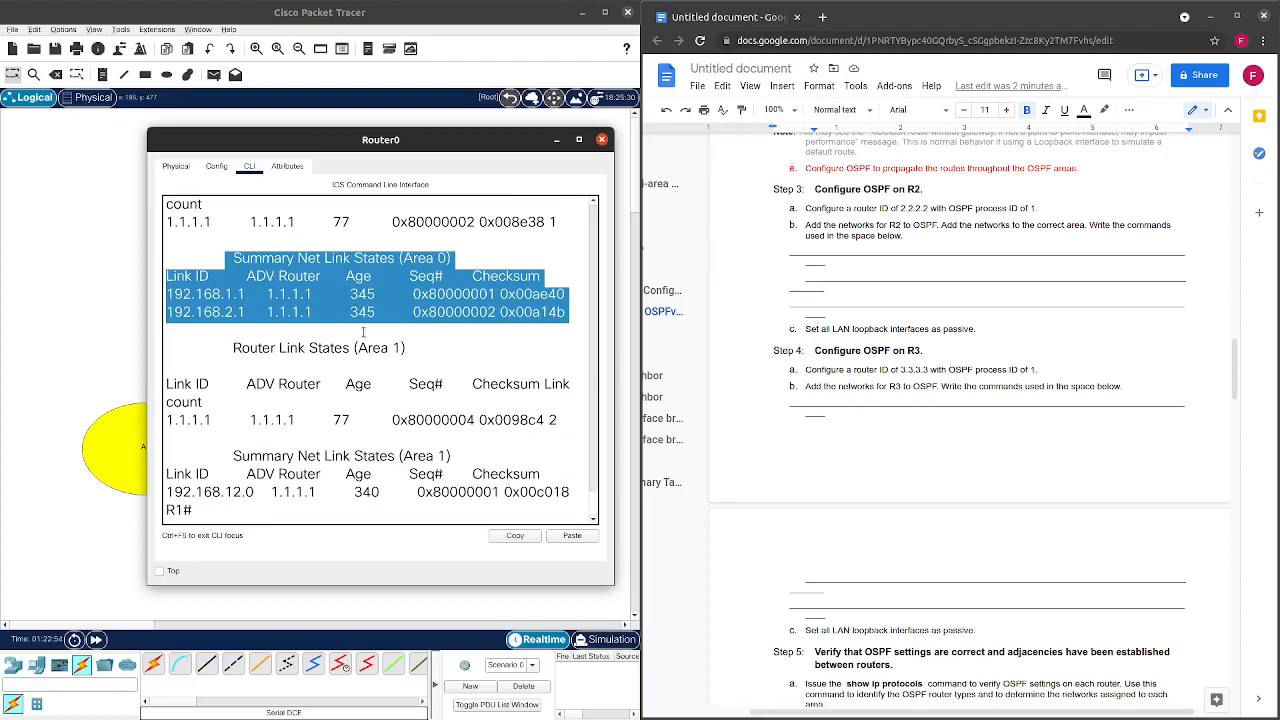
scroll(363, 333, "down", 1)
scroll(363, 333, "up", 3)
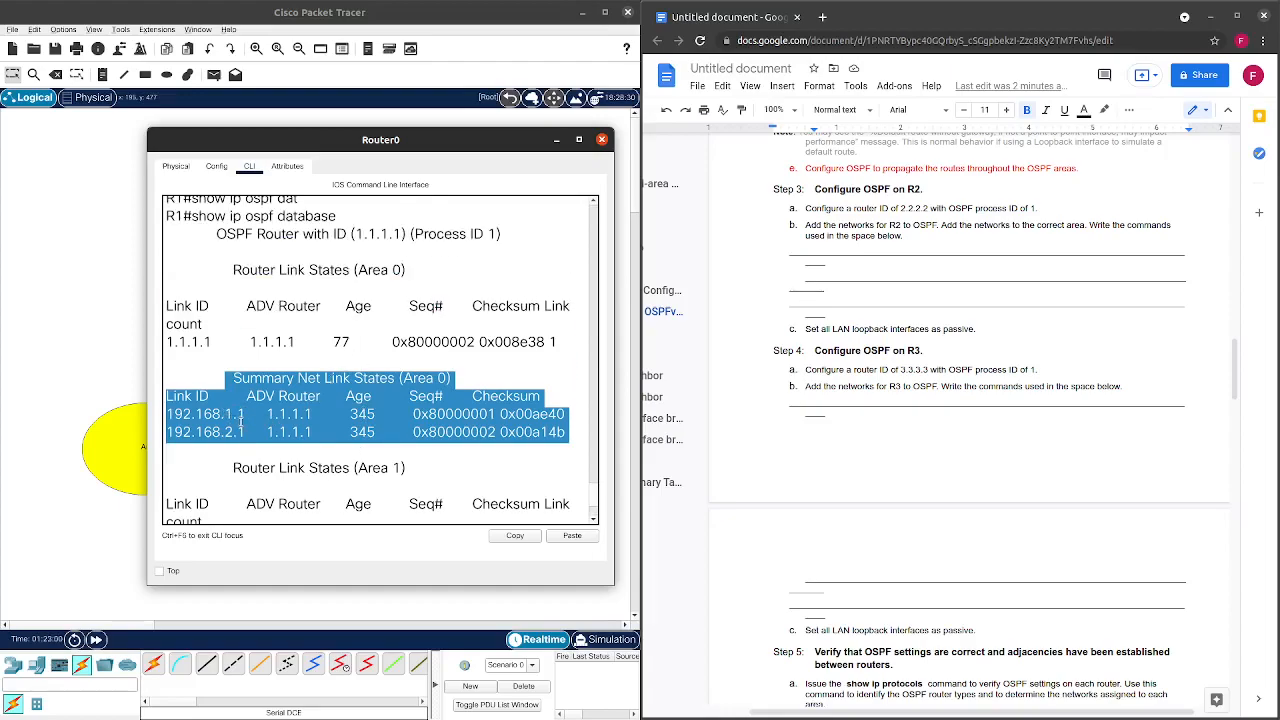
left_click_drag(420, 137, 683, 128)
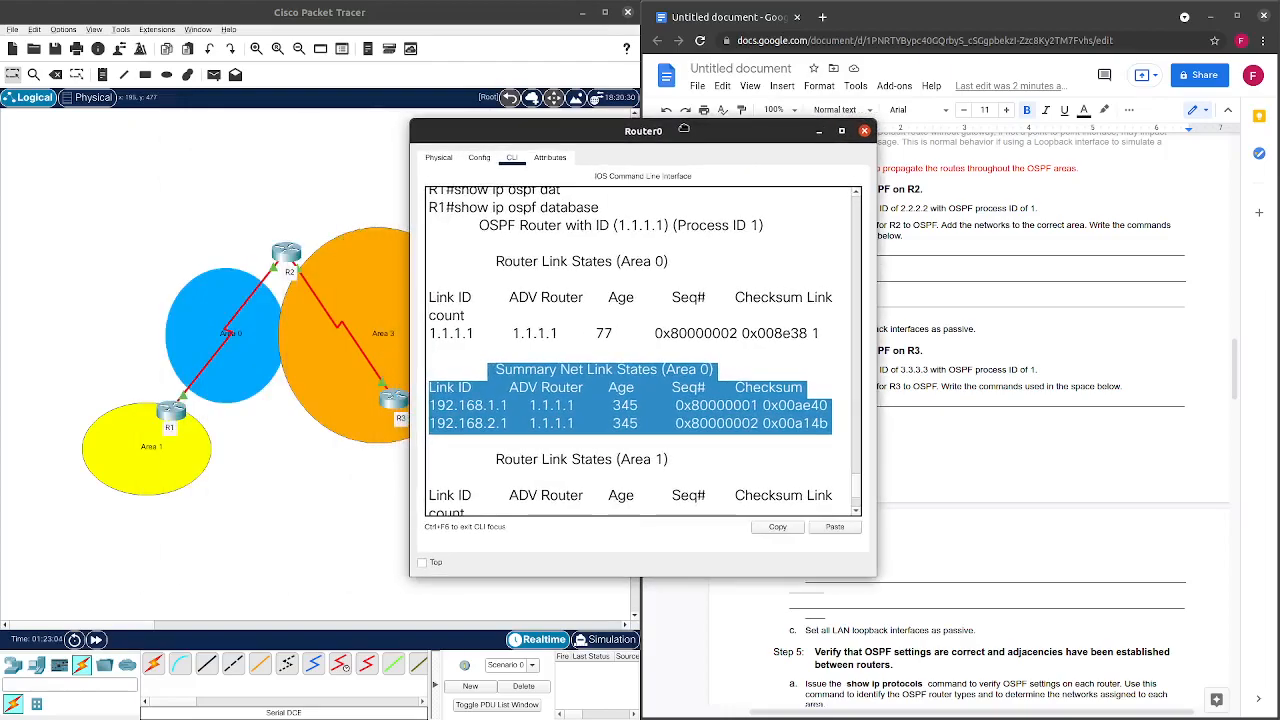
Clear the highlighted console output and re-enter global configuration mode with conf t.
left_click_drag(683, 128, 563, 151)
scroll(552, 327, "down", 3)
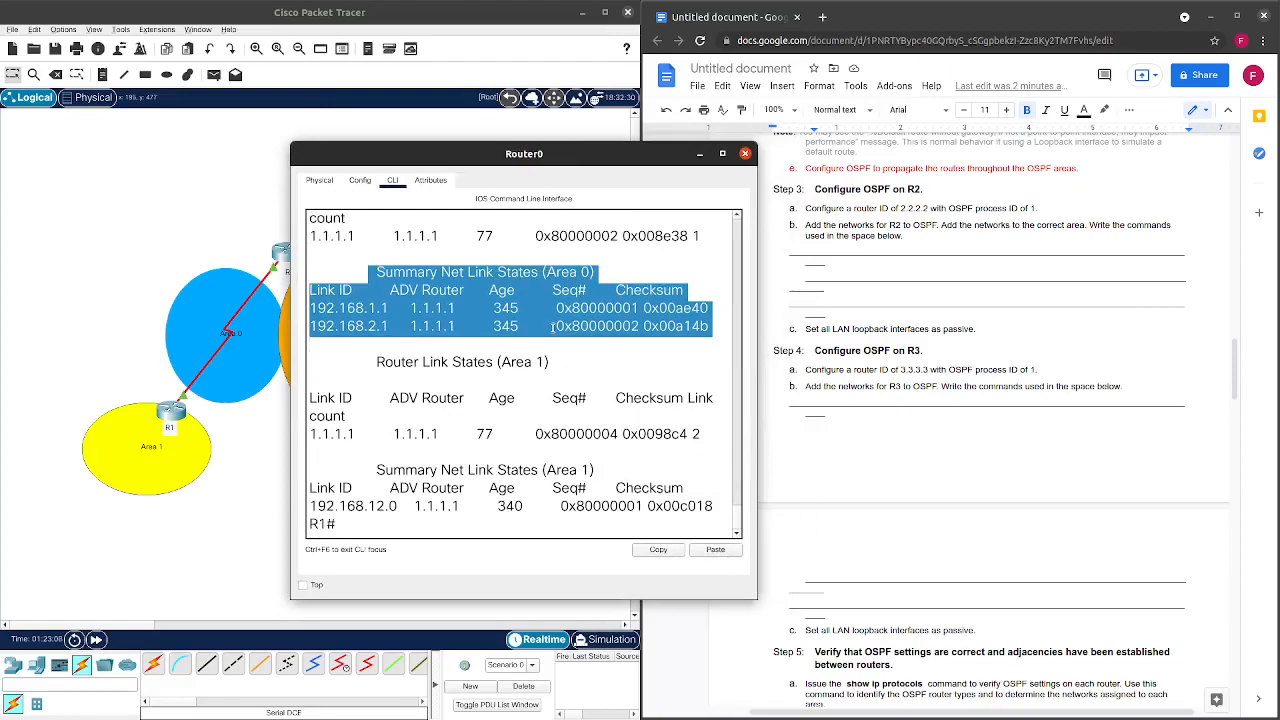
left_click(466, 526)
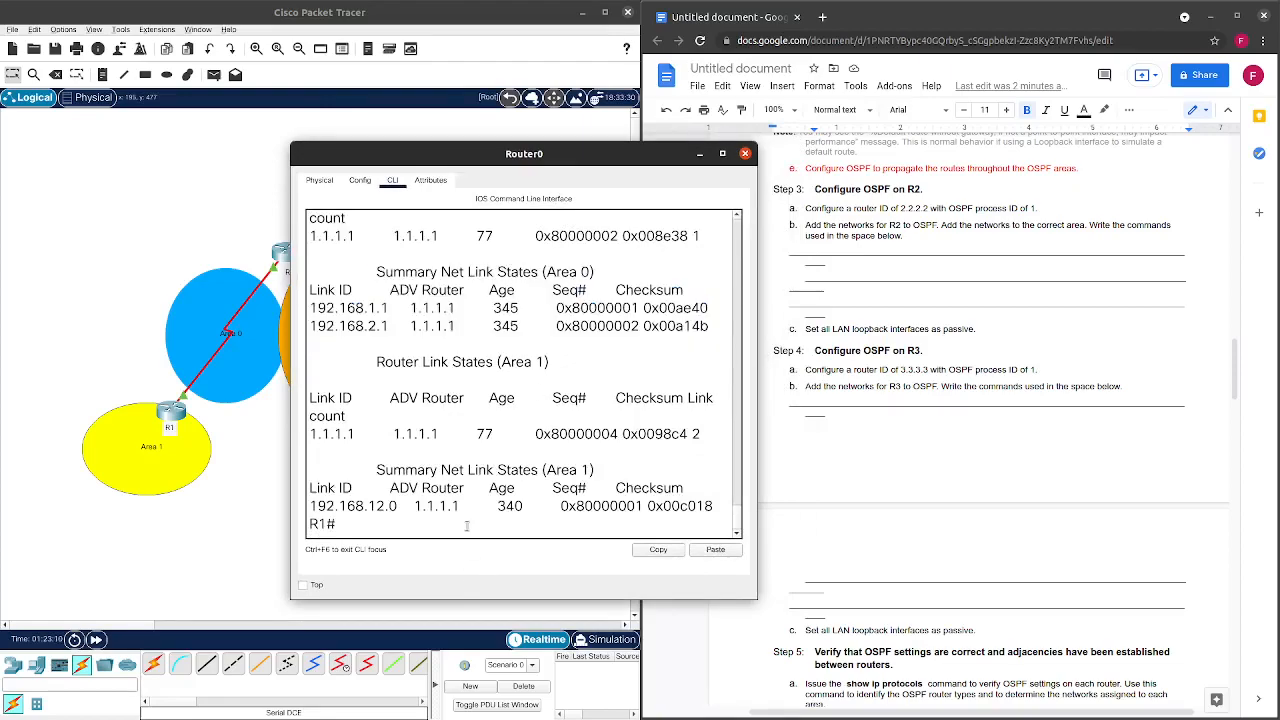
type("conf t")
key("Return")
Recall the earlier network 192.168.12.0 area 0 and 192.168.2.0 area 1 commands from history.
key("Up")
key("Up")
key("Up")
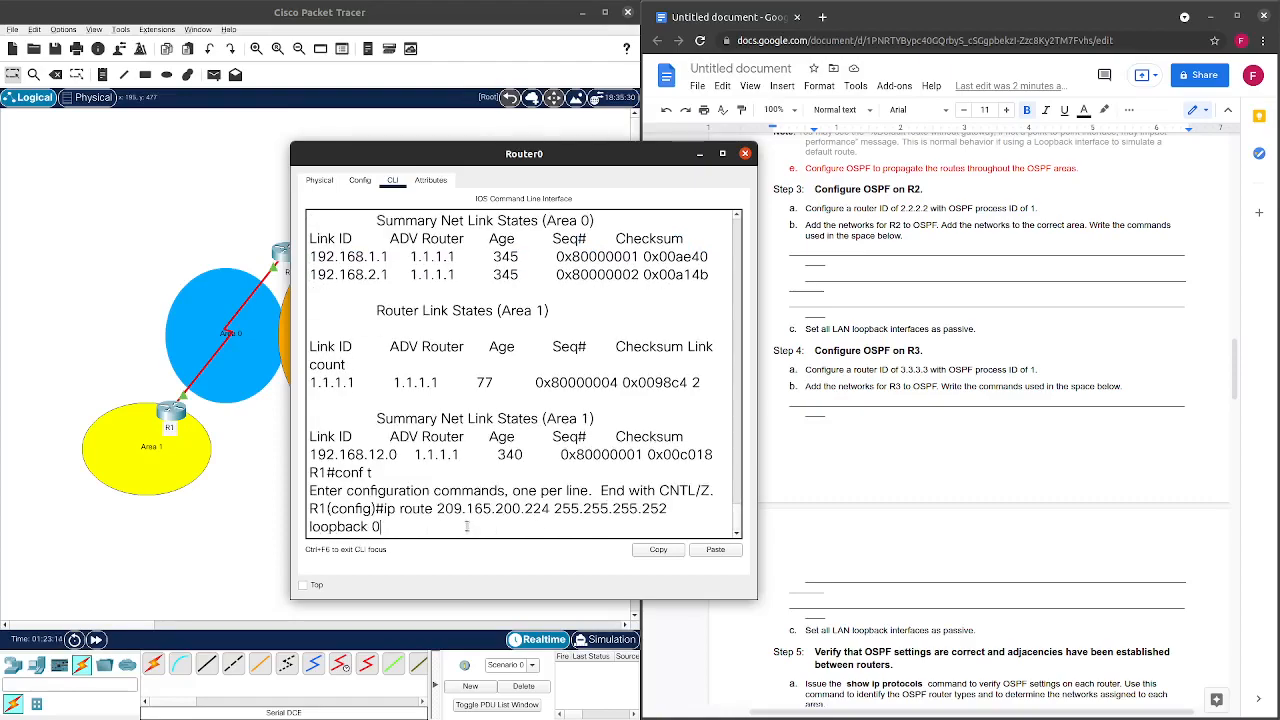
key("Up")
key("Up")
key("Up")
key("Up")
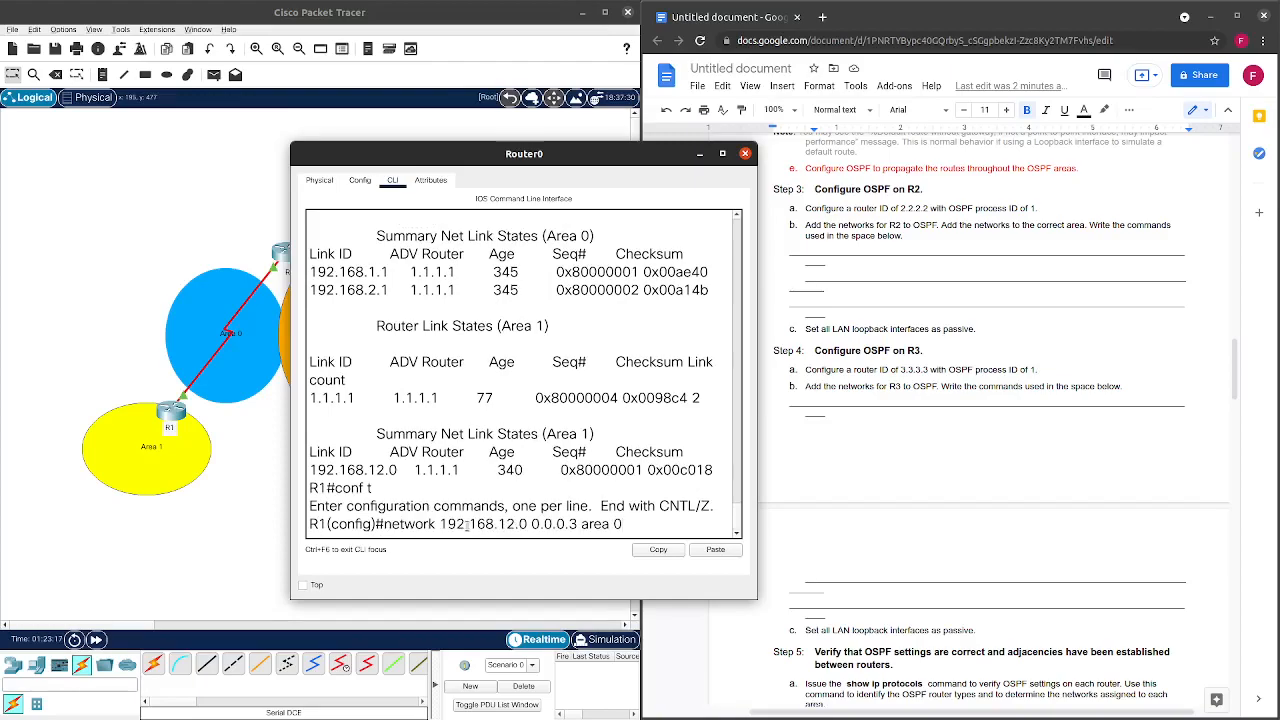
key("Up")
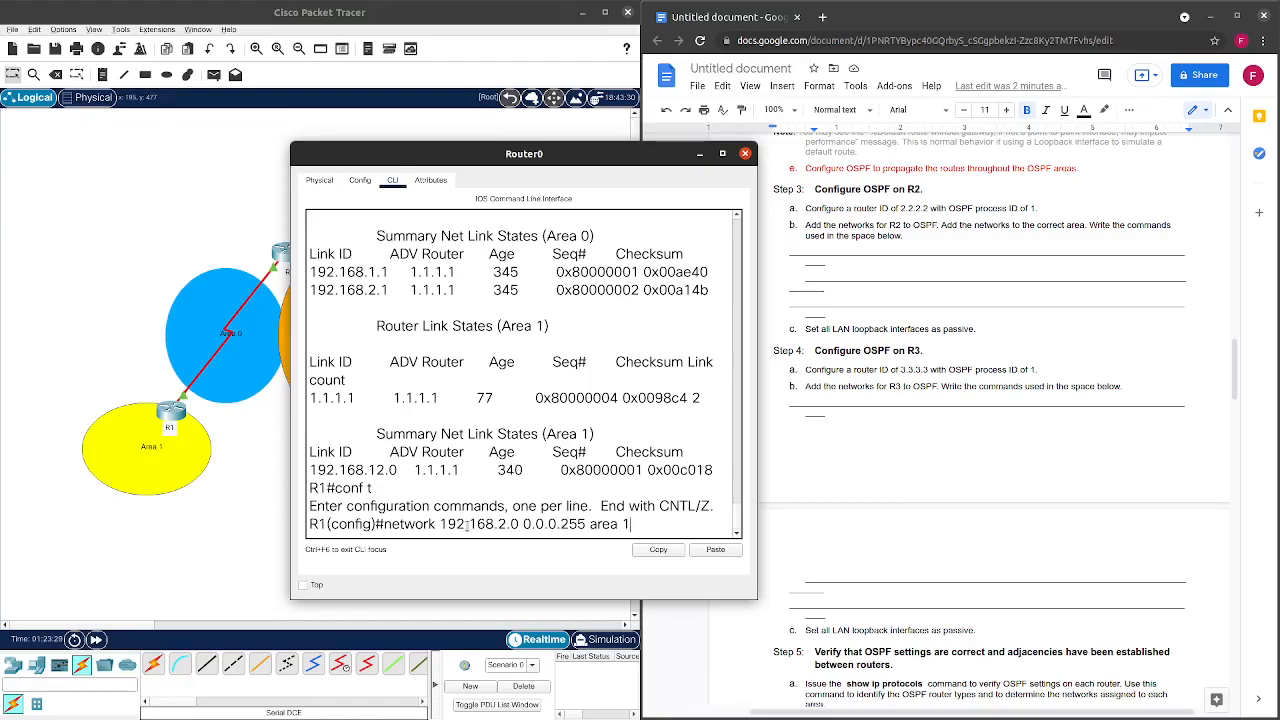
key("Up")
key("Down")
key("Up")
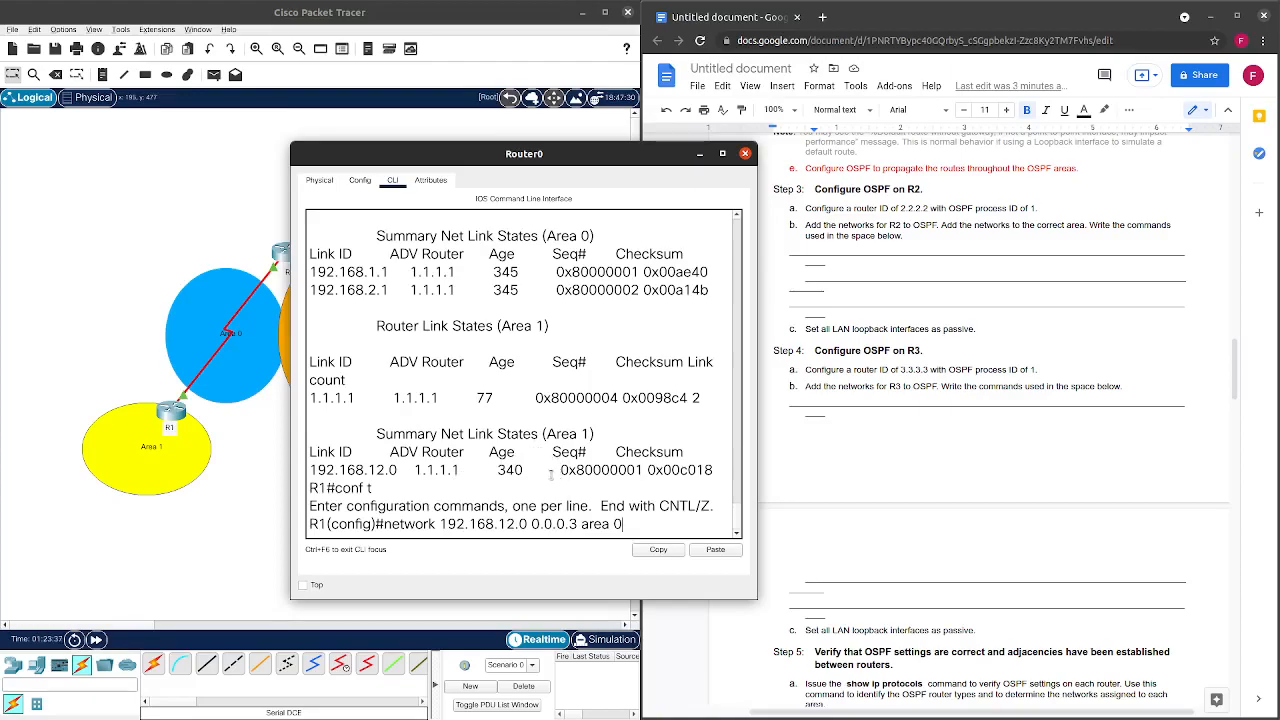
Highlight and review the 192.168.12.0 entry in the Area 1 summary link states.
left_click_drag(546, 472, 311, 469)
scroll(311, 468, "up", 1)
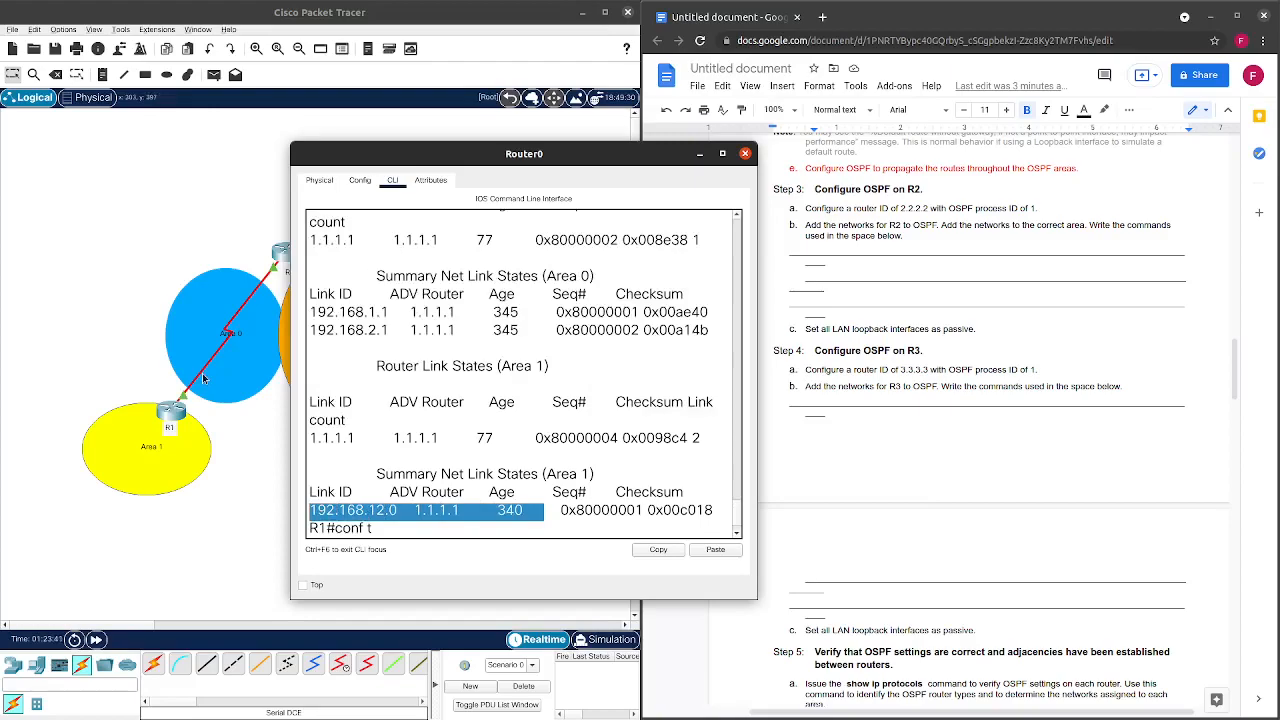
scroll(526, 458, "down", 1)
scroll(530, 466, "up", 1)
scroll(530, 466, "down", 1)
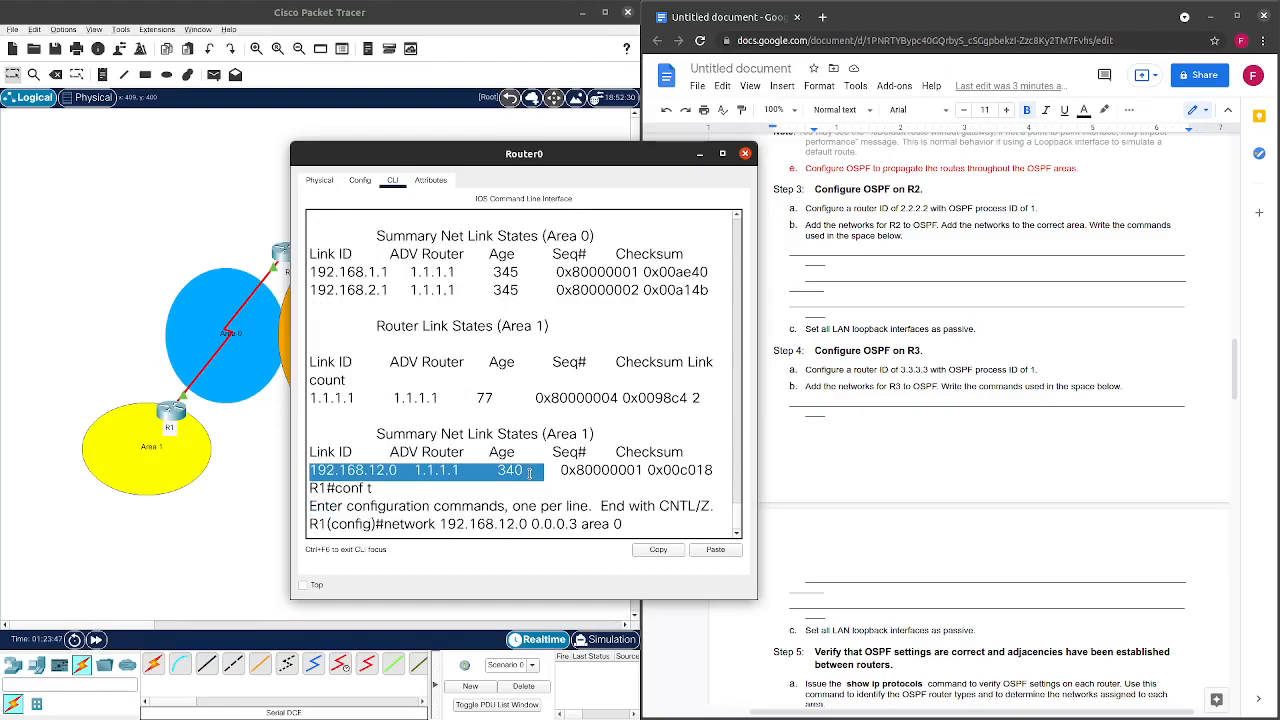
scroll(530, 473, "up", 1)
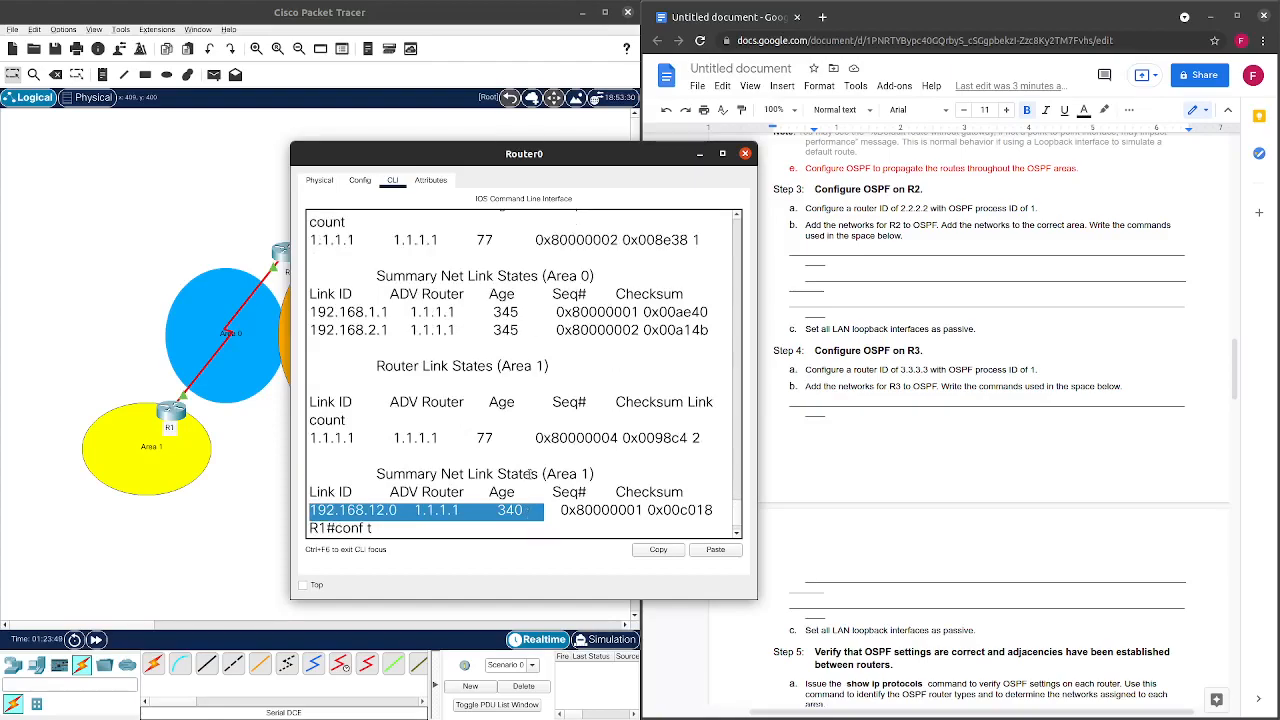
scroll(529, 474, "up", 1)
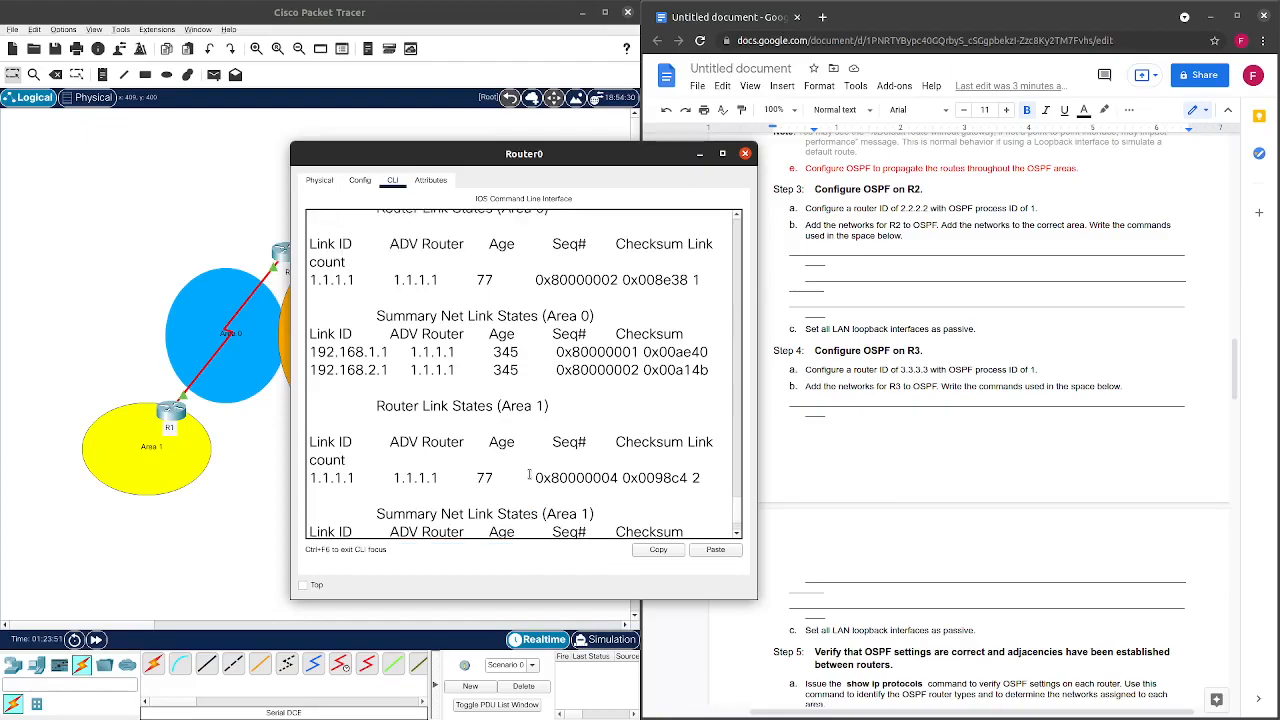
scroll(529, 474, "up", 1)
scroll(529, 474, "down", 2)
scroll(529, 474, "up", 1)
scroll(530, 474, "down", 2)
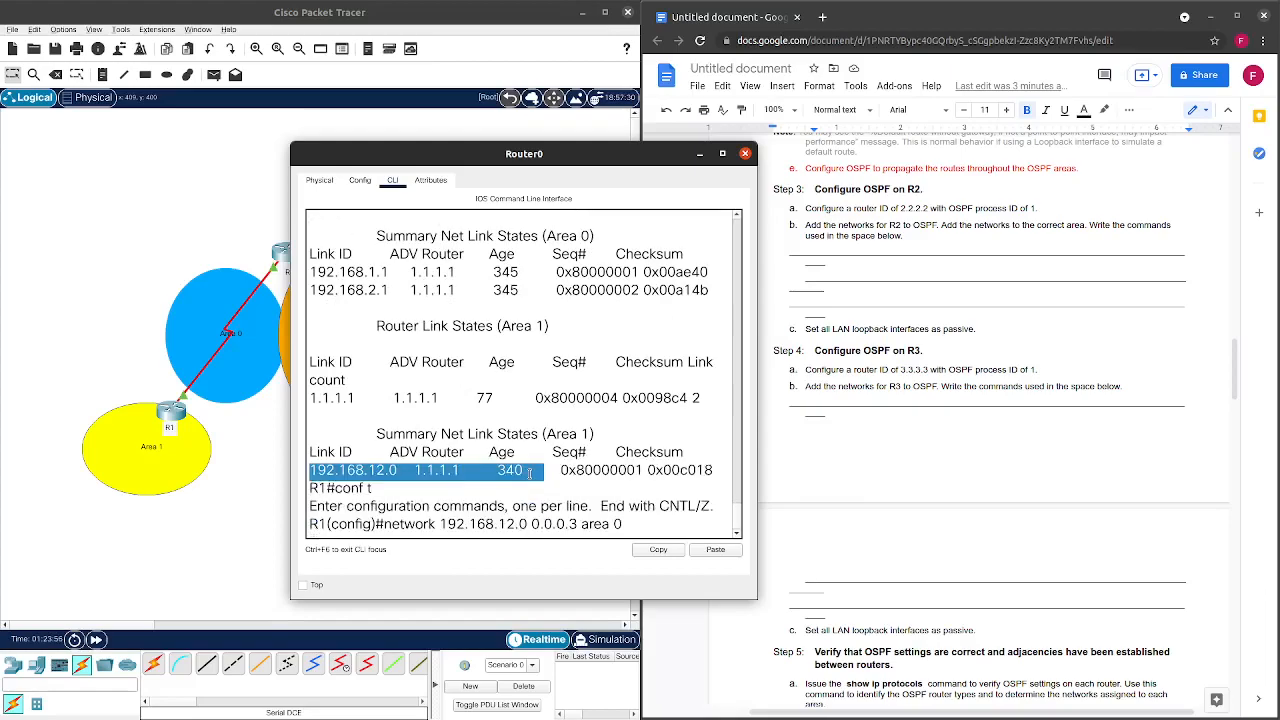
left_click(641, 518)
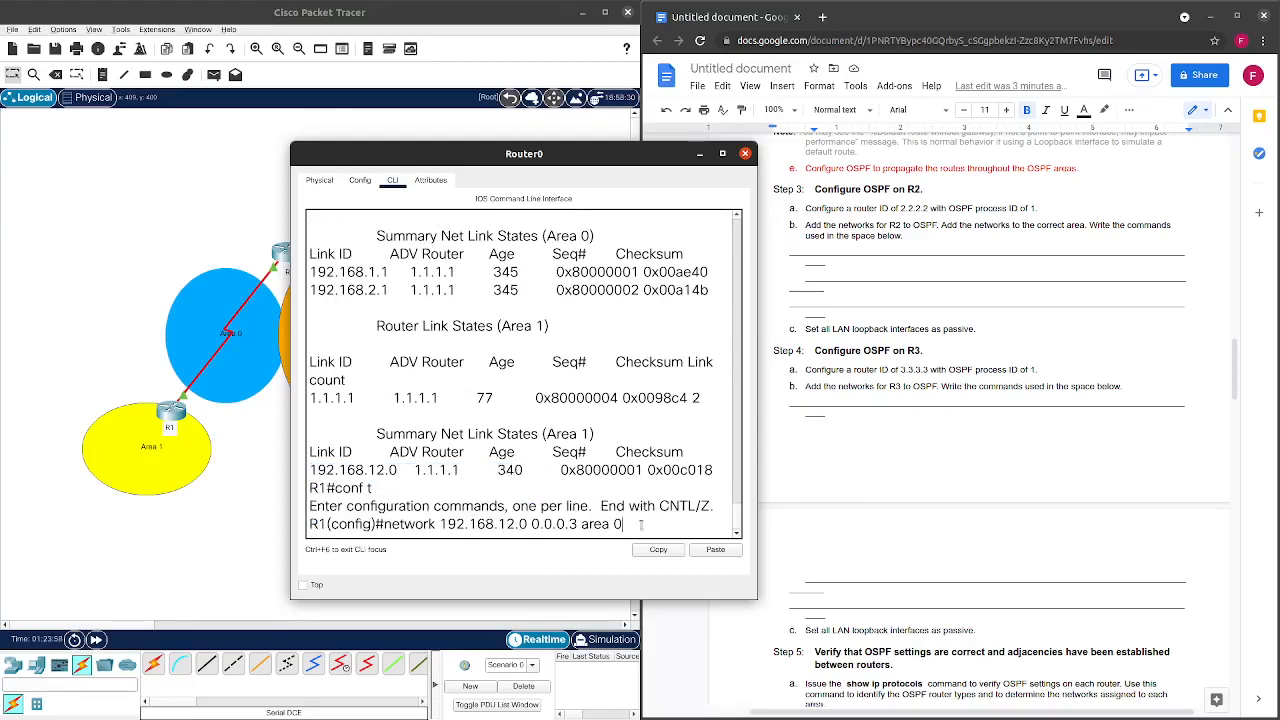
Highlight the Summary Net Link States (Area 0) heading, then clear the highlight.
scroll(626, 512, "up", 2)
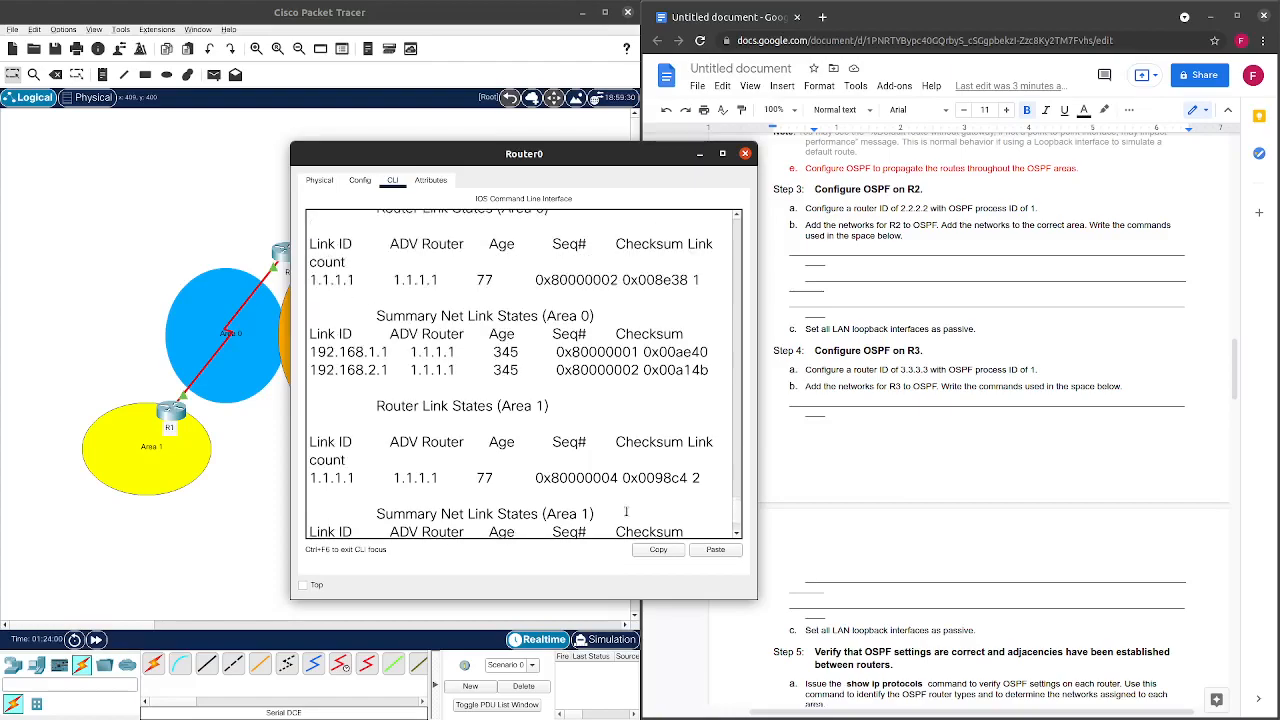
scroll(626, 512, "up", 2)
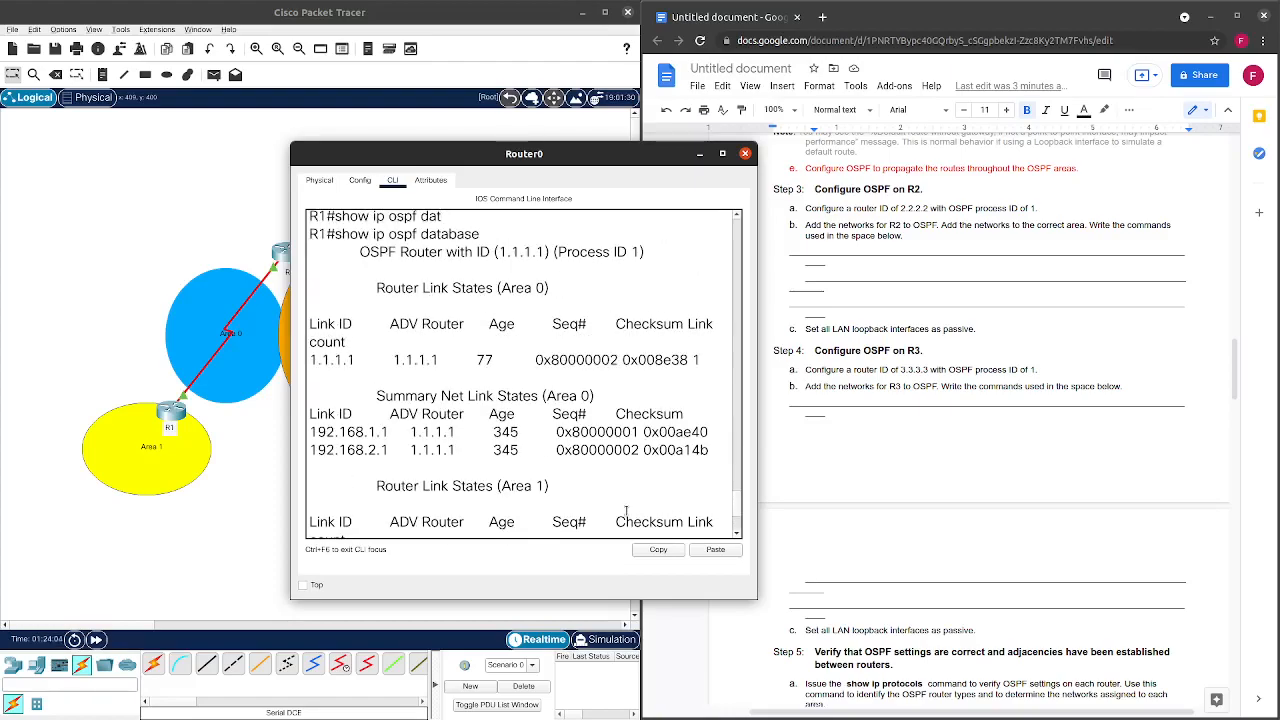
scroll(626, 512, "down", 2)
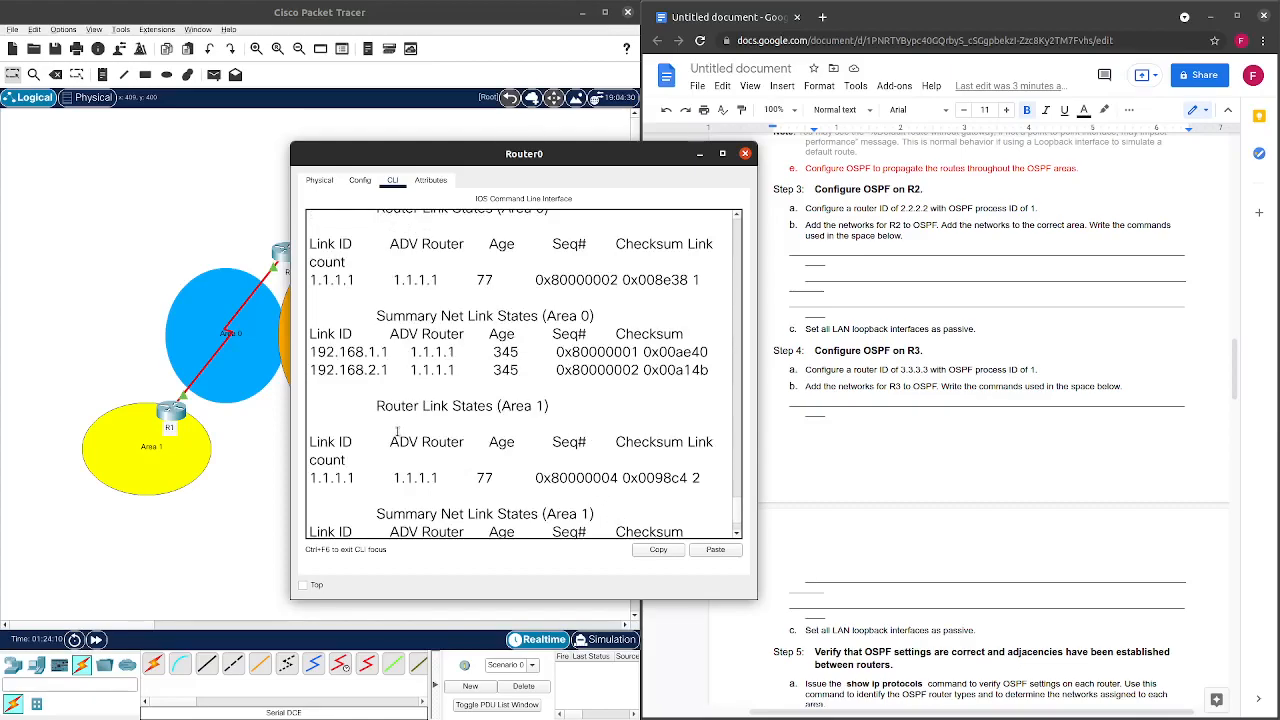
left_click_drag(380, 316, 594, 318)
left_click(448, 316)
left_click_drag(416, 316, 508, 317)
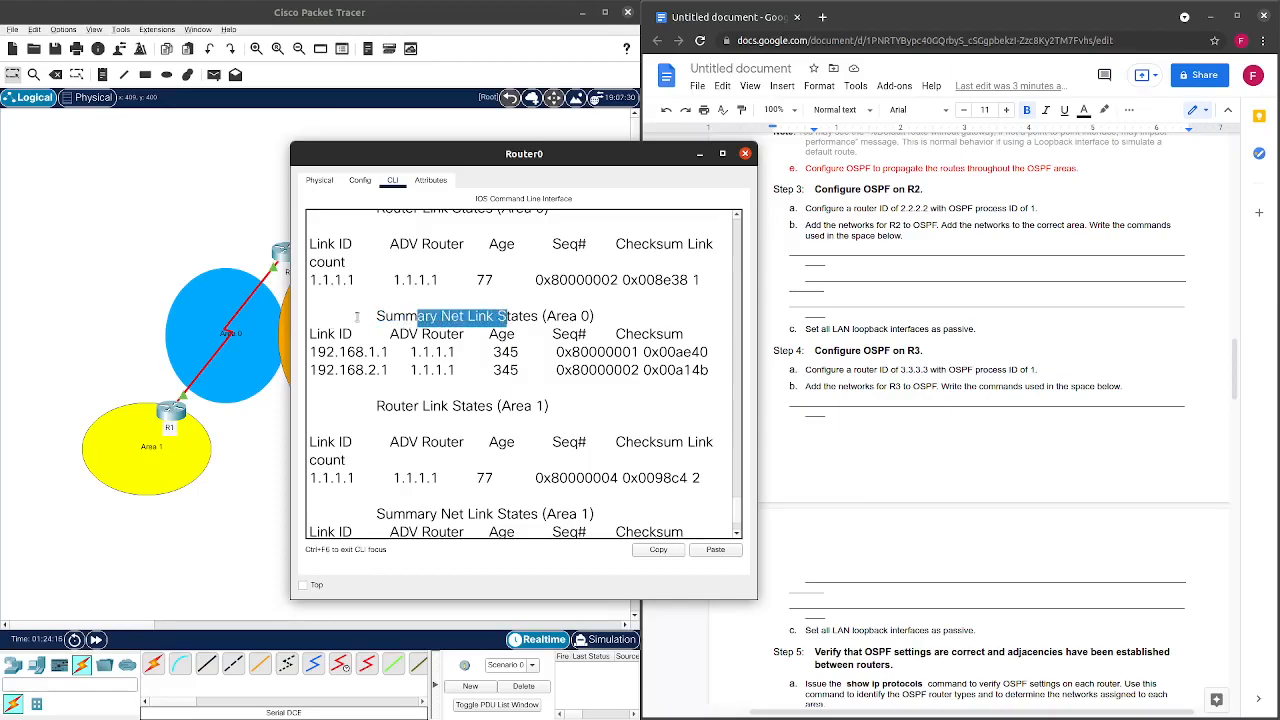
left_click_drag(385, 316, 352, 320)
left_click(604, 318)
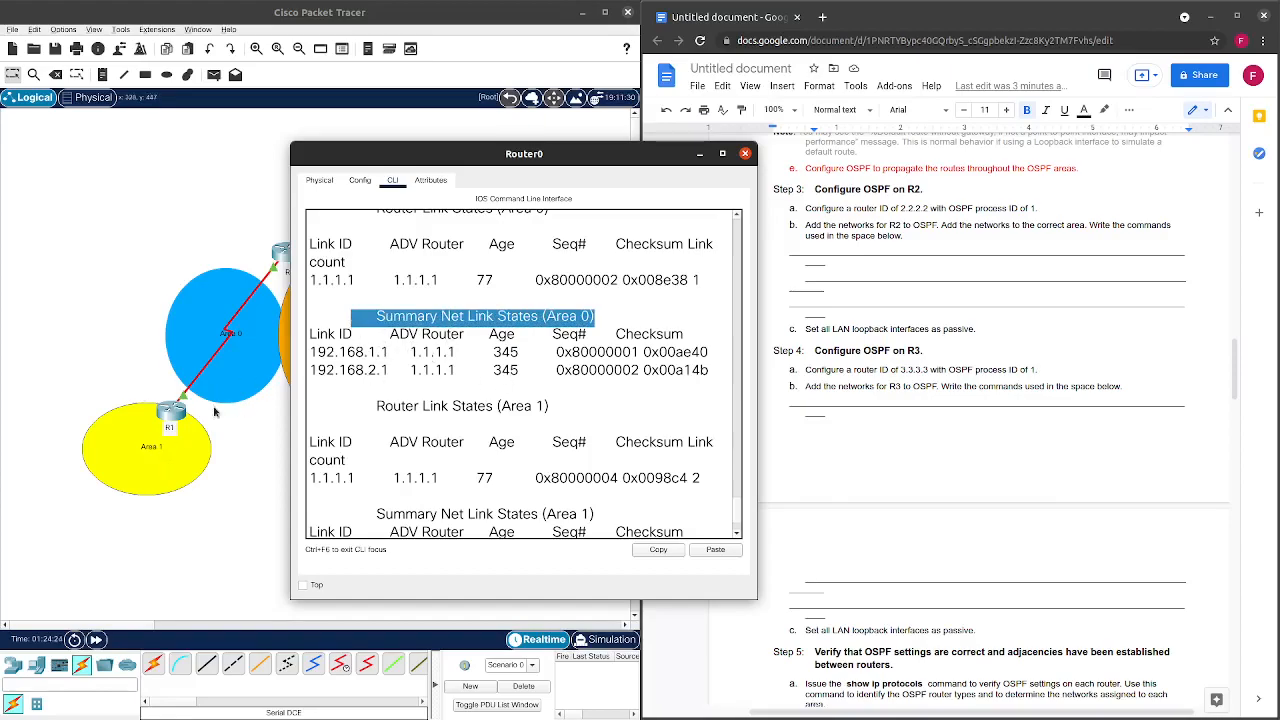
scroll(398, 394, "down", 2)
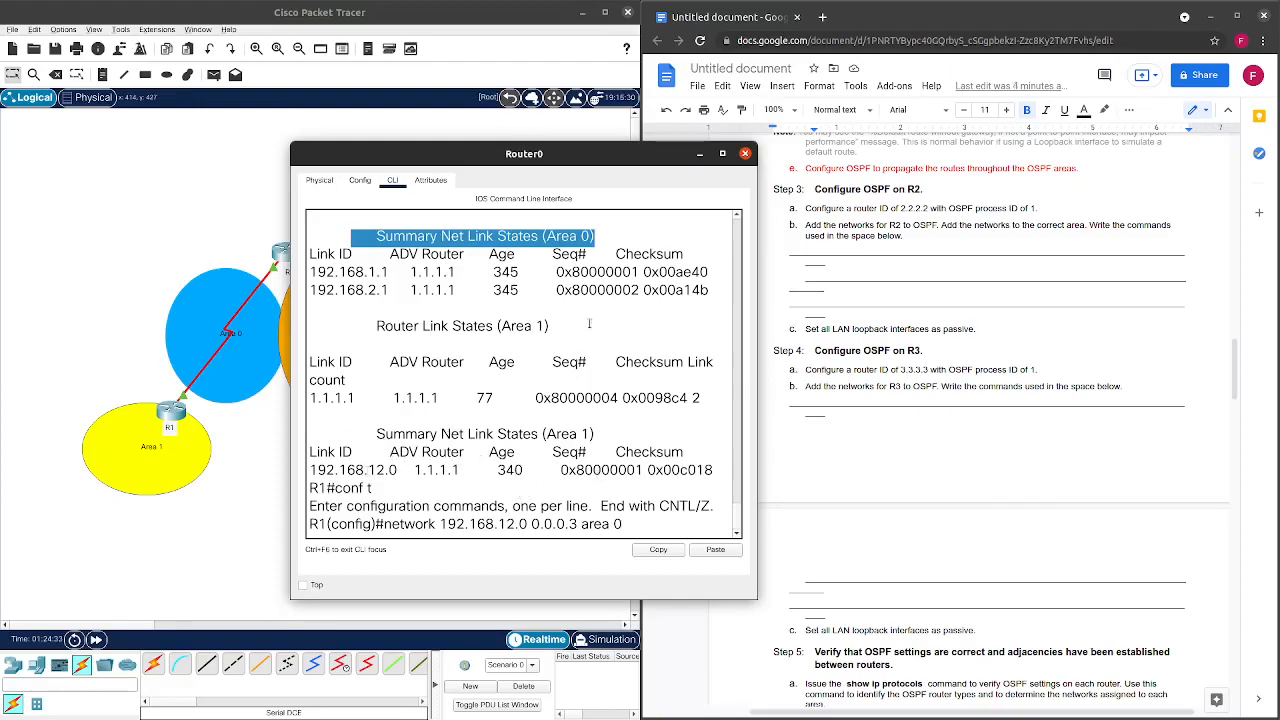
left_click(624, 525)
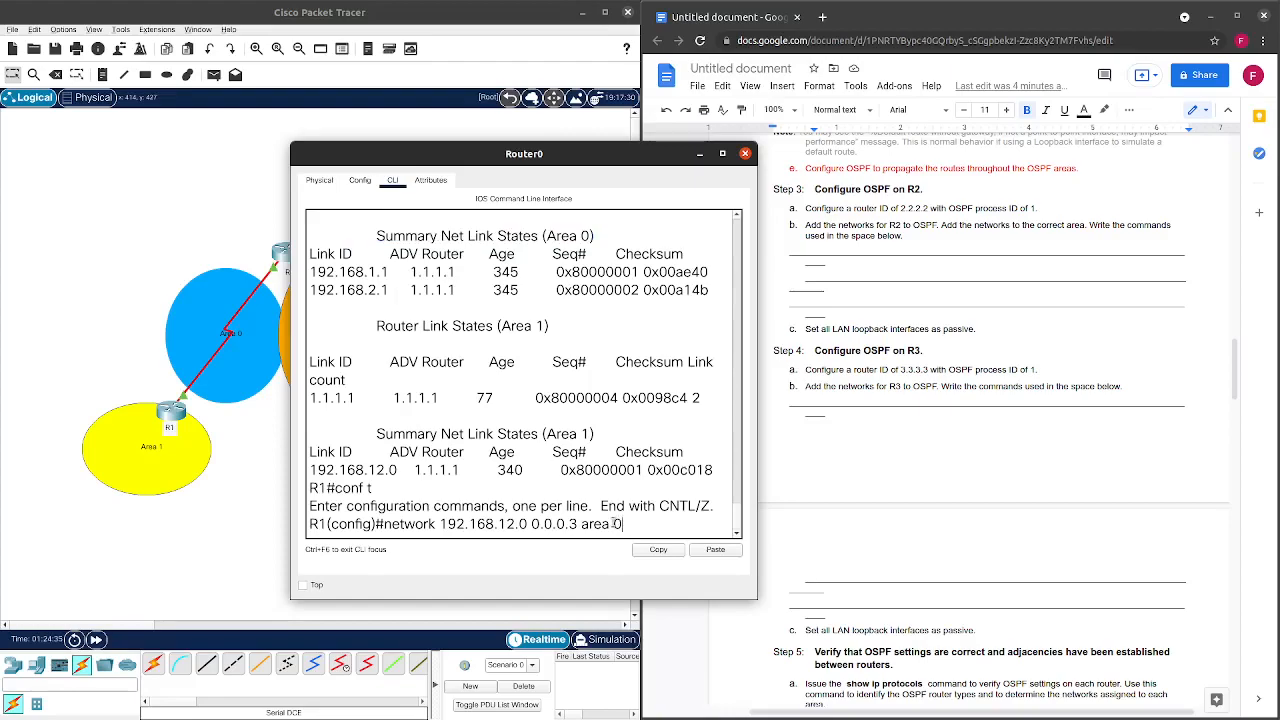
Recall the static route command and erase it, leaving an empty configuration prompt.
key("Up")
key("Up")
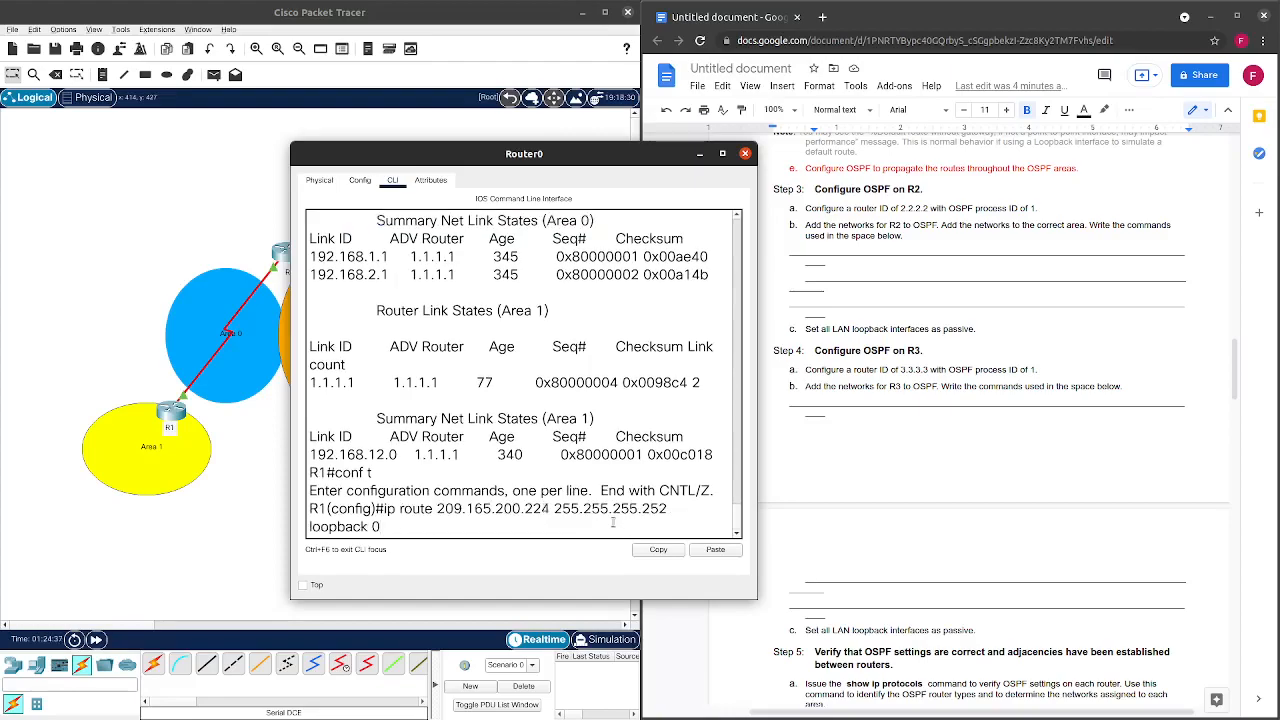
key("BackSpace")
key("BackSpace")
key("BackSpace")
key("BackSpace")
key("BackSpace")
key("BackSpace")
key("BackSpace")
key("BackSpace")
key("BackSpace")
key("BackSpace")
key("BackSpace")
key("BackSpace")
key("BackSpace")
key("BackSpace")
key("BackSpace")
key("BackSpace")
key("BackSpace")
key("BackSpace")
key("BackSpace")
key("BackSpace")
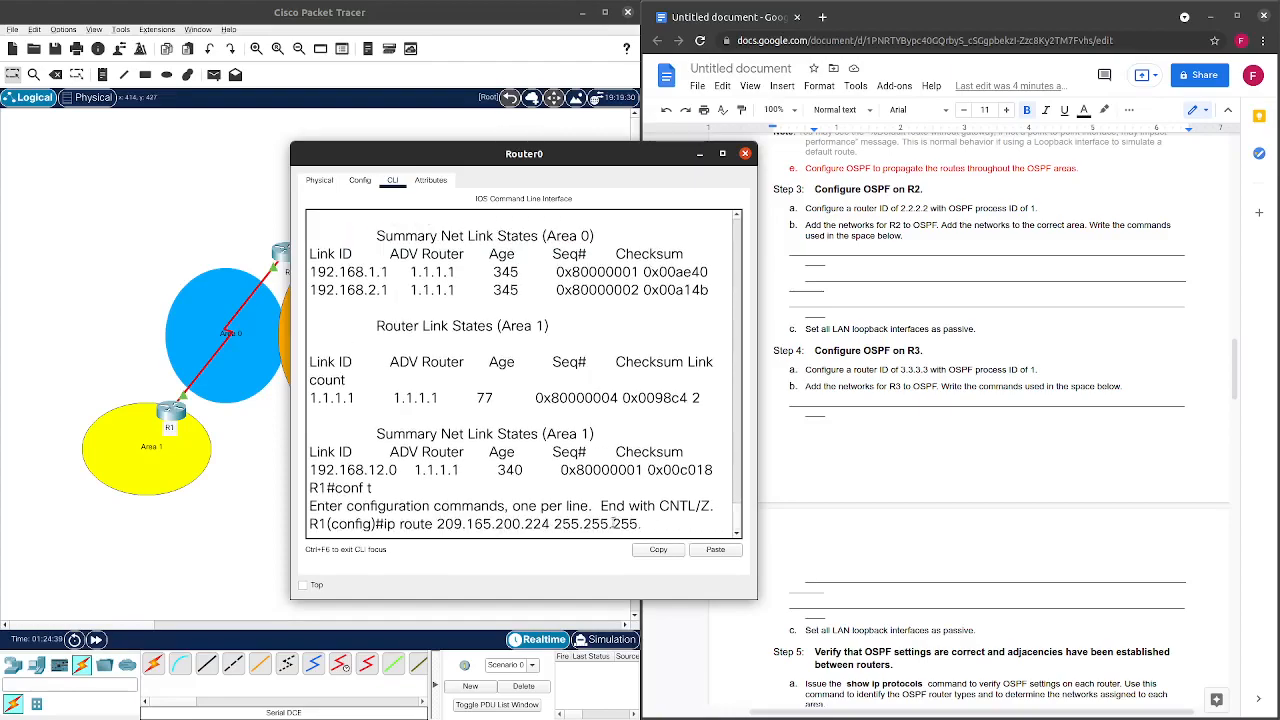
key("BackSpace")
key("BackSpace")
key("BackSpace")
key("BackSpace")
key("BackSpace")
key("BackSpace")
key("BackSpace")
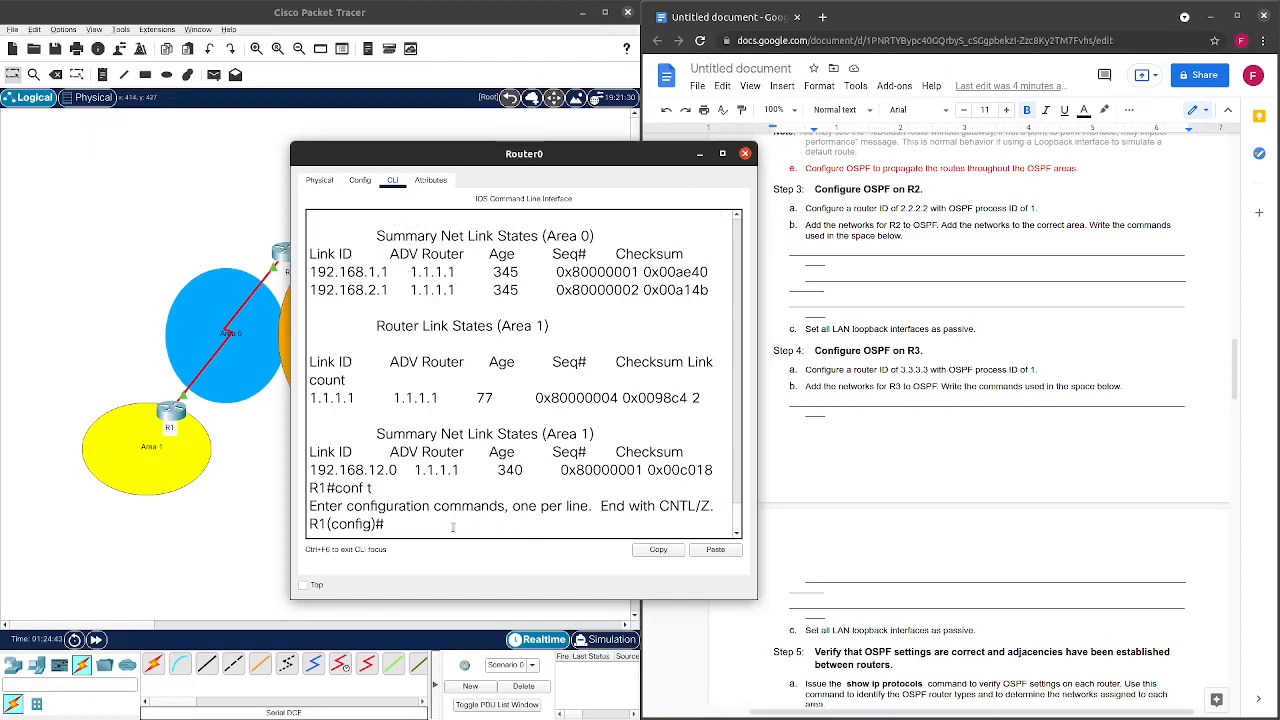
Leave configuration mode and run show ip ospf interface on R1.
type("exit")
key("Return")
key("Return")
type("sh")
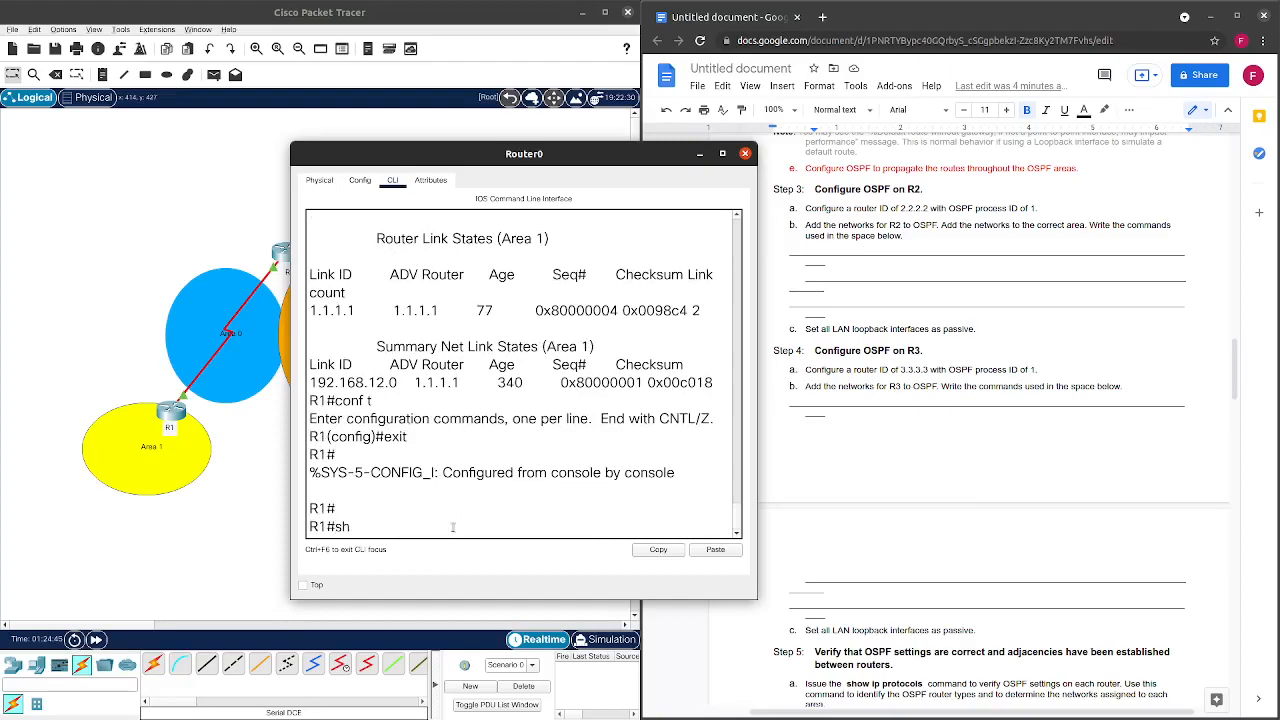
type("ow ip ospf in")
key("Tab")
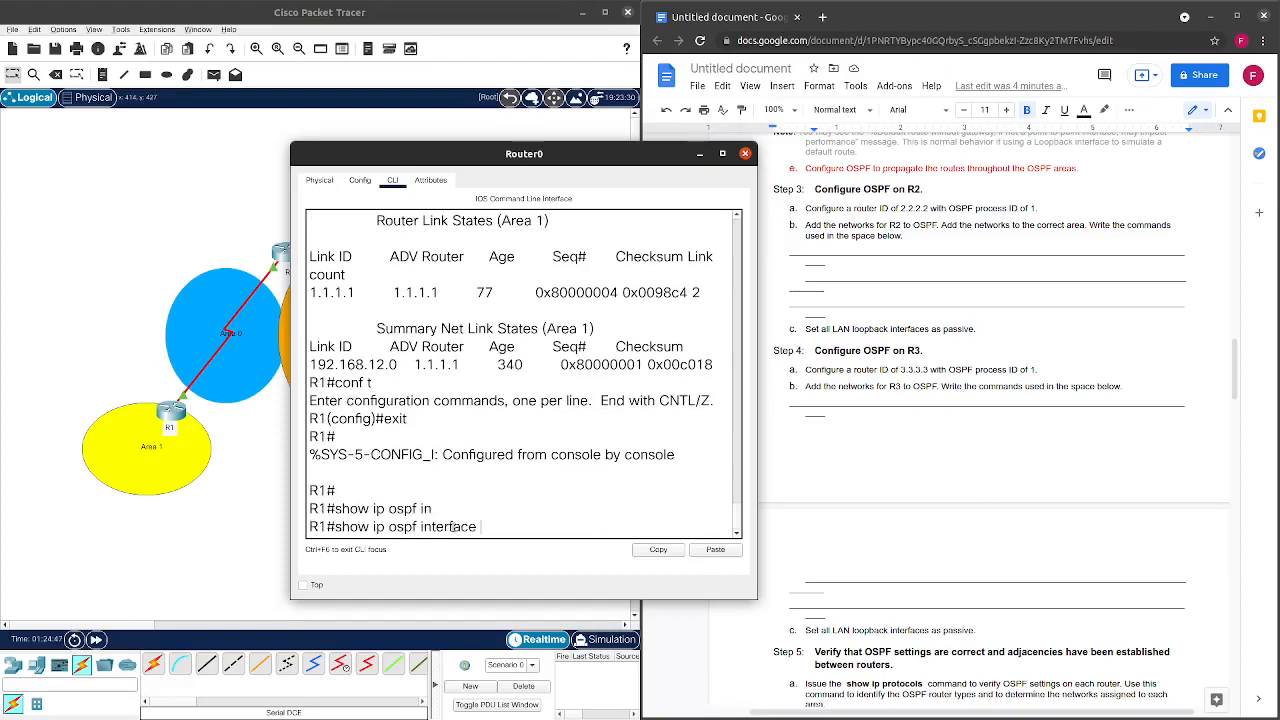
key("Return")
Highlight Serial0/0/0's OSPF interface details showing it in Area 0.
scroll(413, 308, "up", 7)
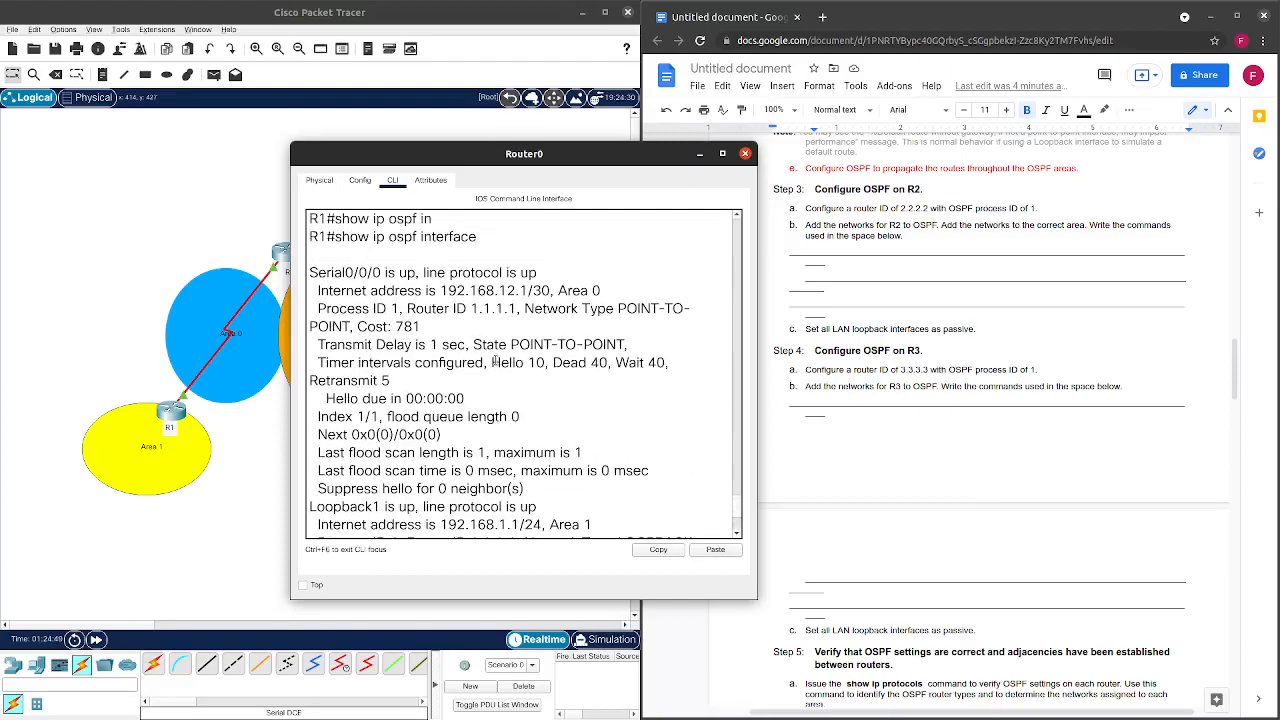
scroll(413, 308, "down", 4)
left_click_drag(309, 272, 513, 331)
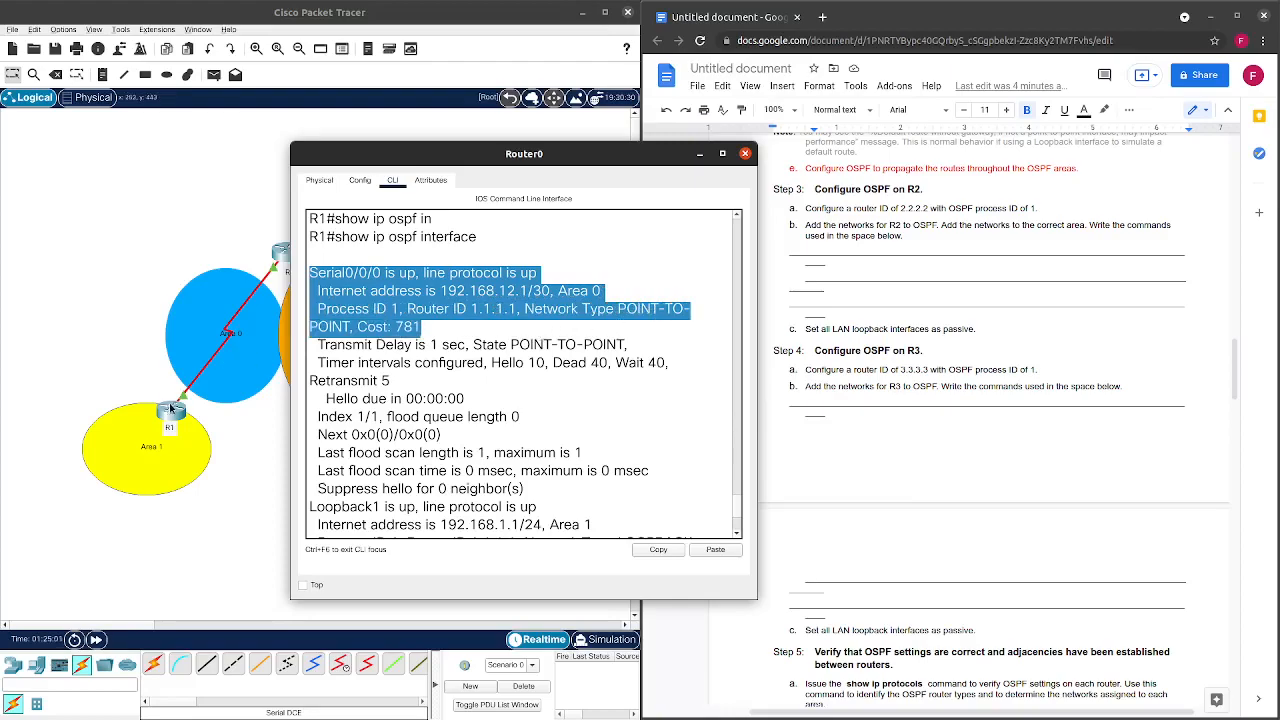
scroll(495, 278, "down", 1)
scroll(504, 283, "up", 1)
scroll(500, 272, "down", 1)
scroll(499, 268, "down", 1)
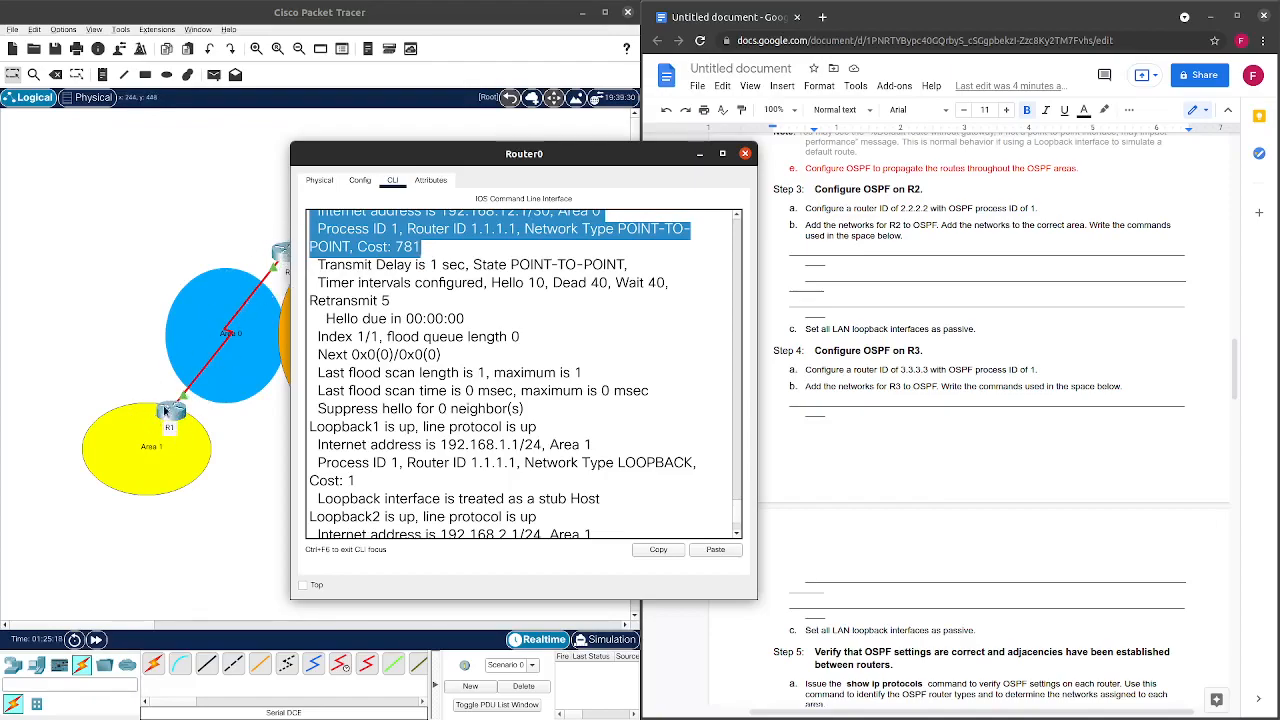
scroll(355, 318, "up", 1)
scroll(358, 318, "down", 1)
scroll(361, 318, "down", 1)
scroll(365, 318, "up", 1)
scroll(364, 318, "up", 1)
scroll(364, 318, "down", 1)
left_click(590, 284)
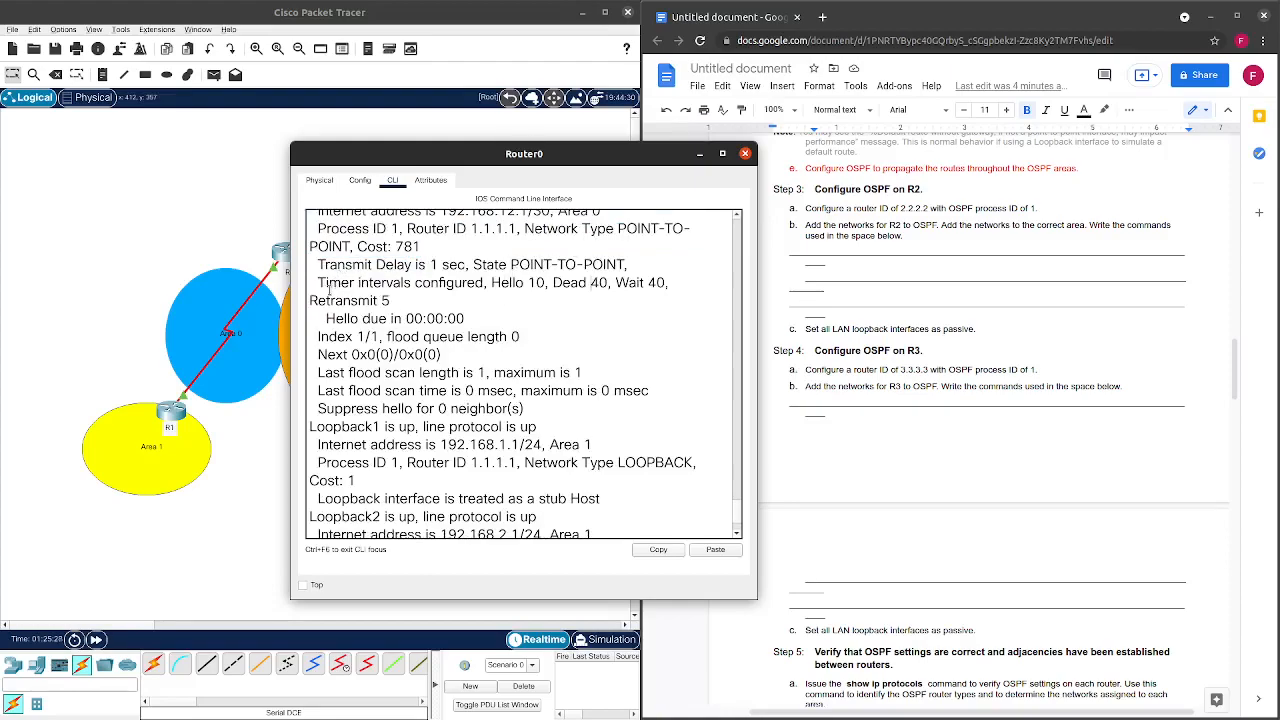
Highlight the Loopback1 and Loopback2 lines, including the LOOPBACK network type, then close R1's window.
scroll(334, 298, "down", 1)
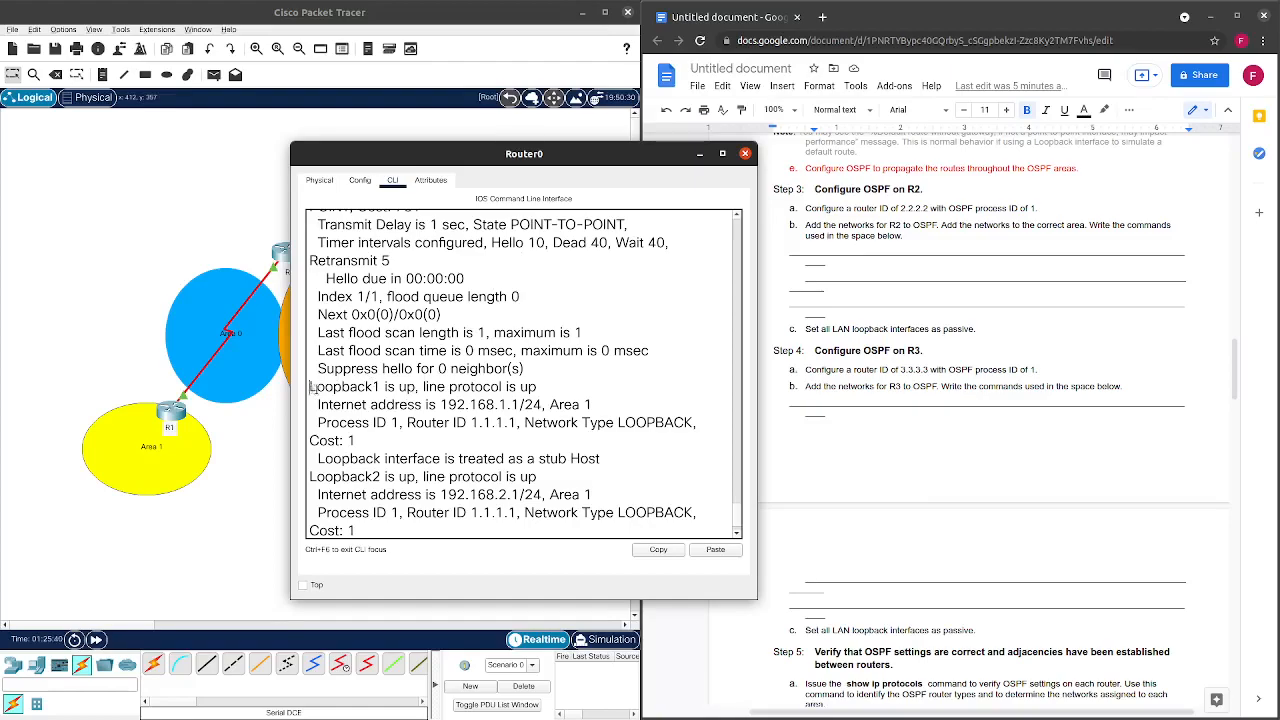
left_click_drag(311, 387, 576, 404)
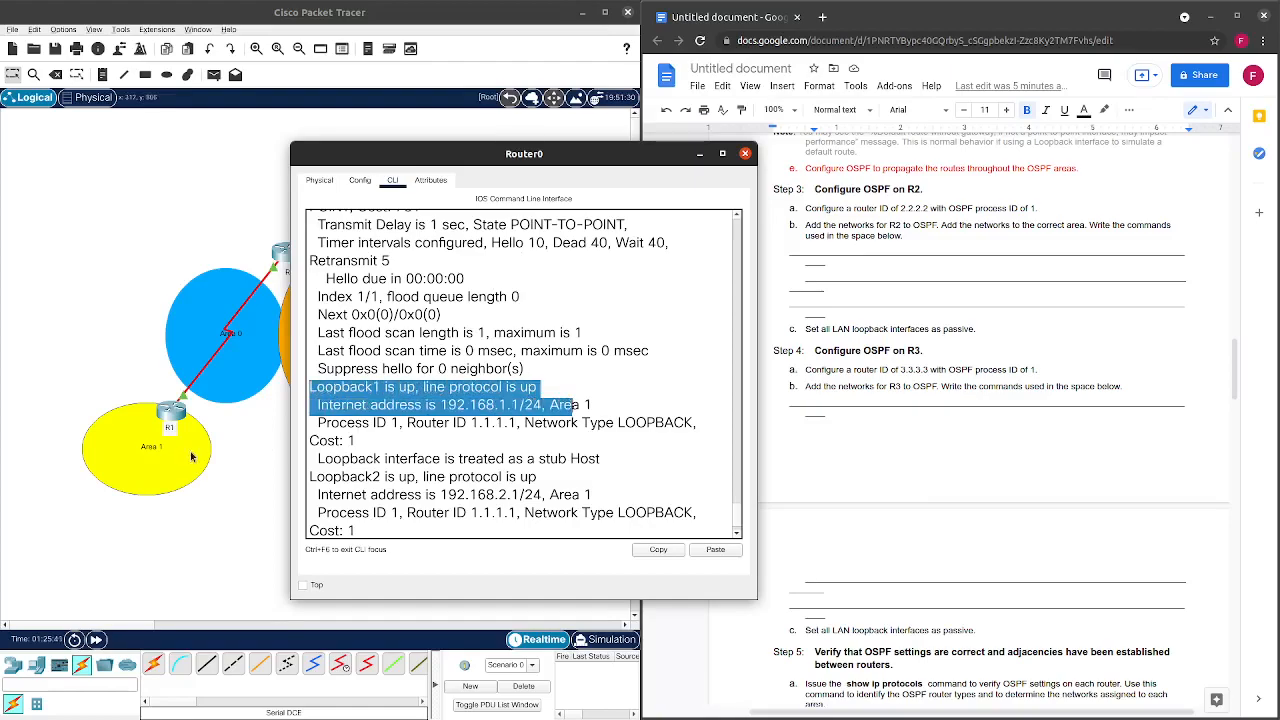
left_click(543, 436)
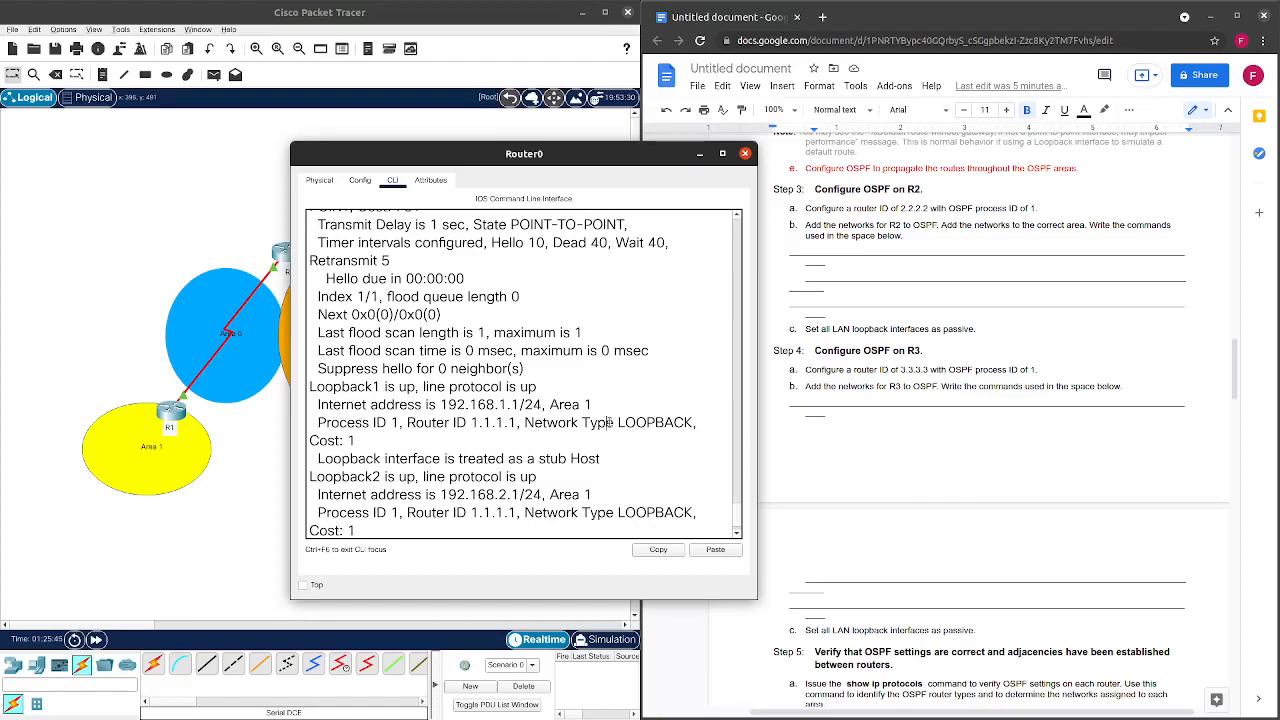
left_click_drag(609, 422, 697, 426)
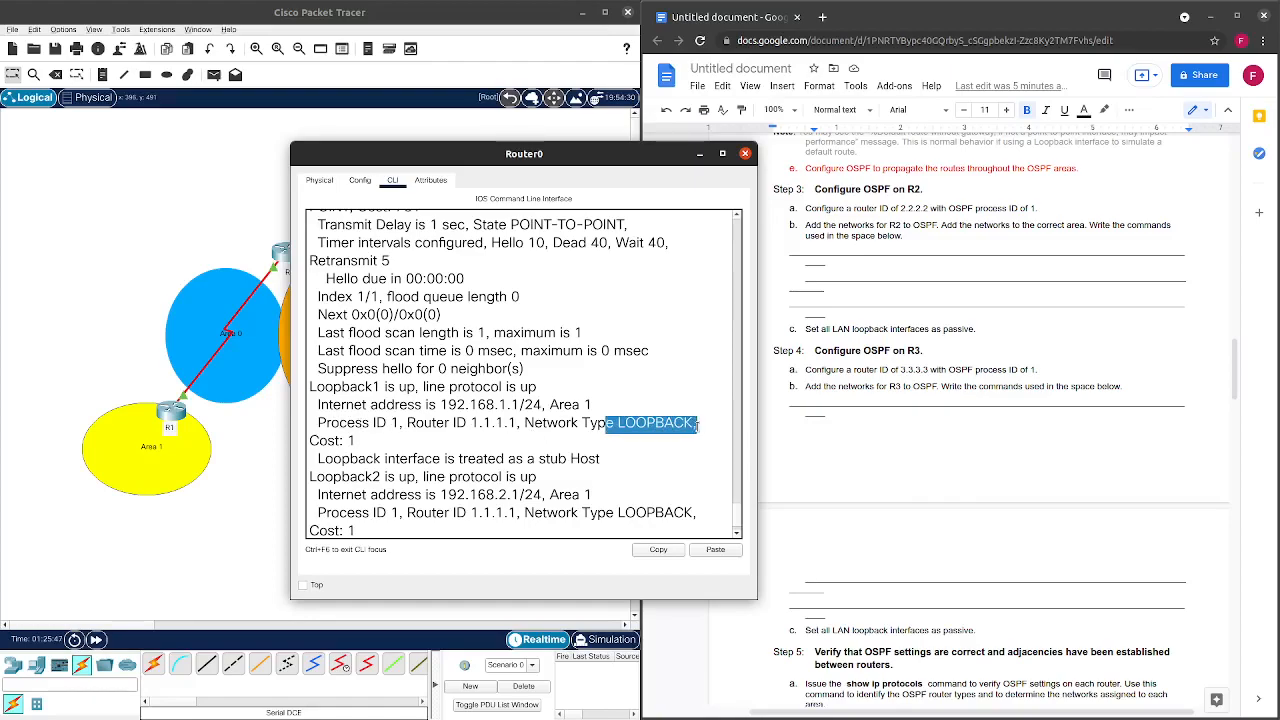
scroll(511, 419, "down", 1)
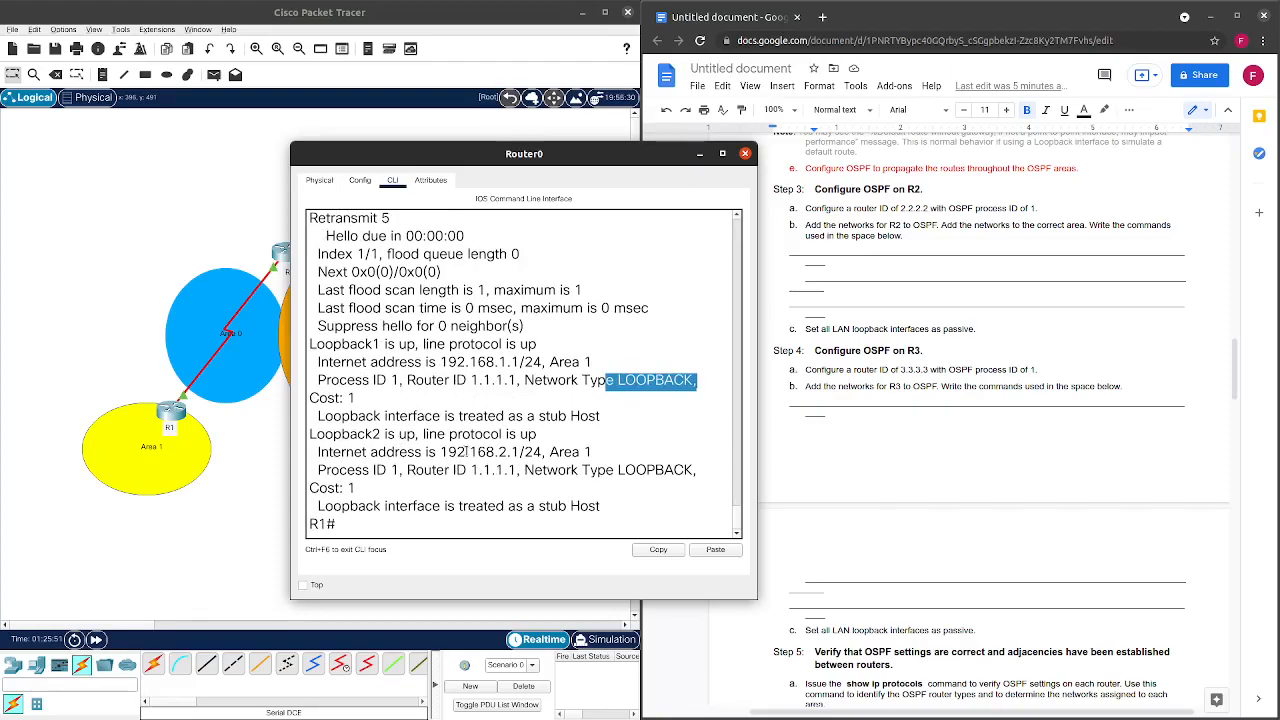
left_click_drag(316, 437, 646, 507)
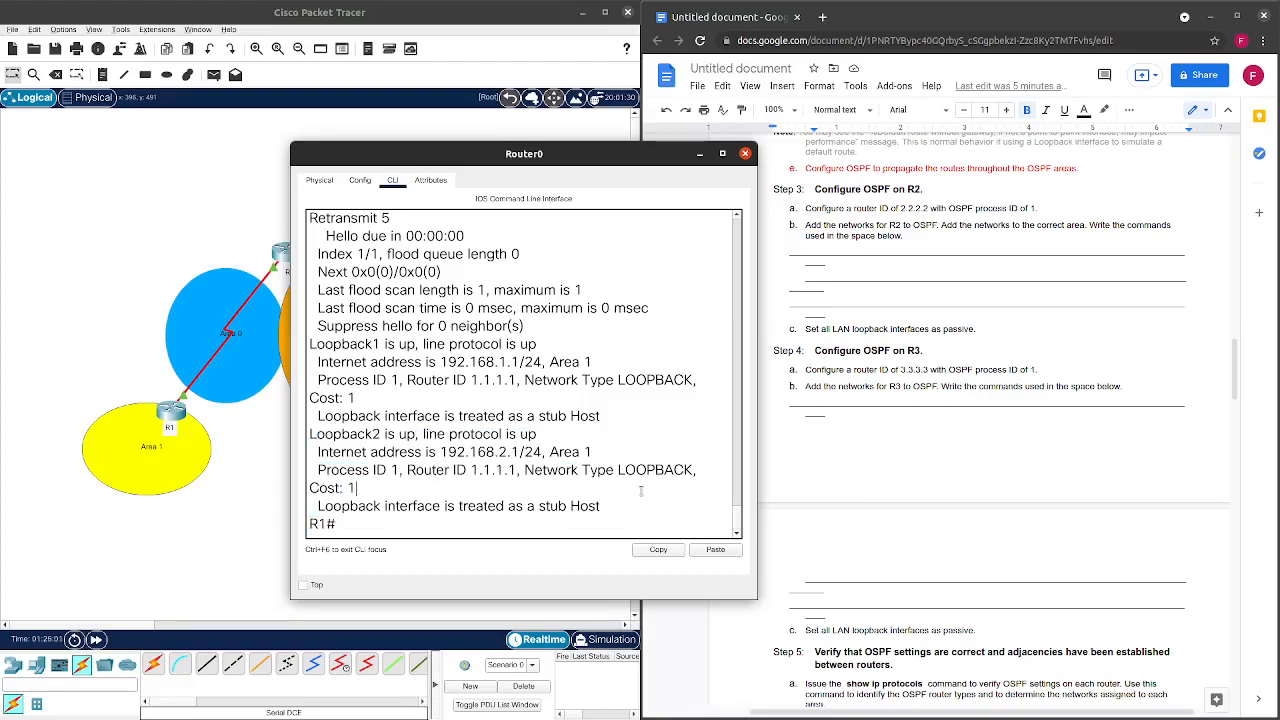
left_click(745, 153)
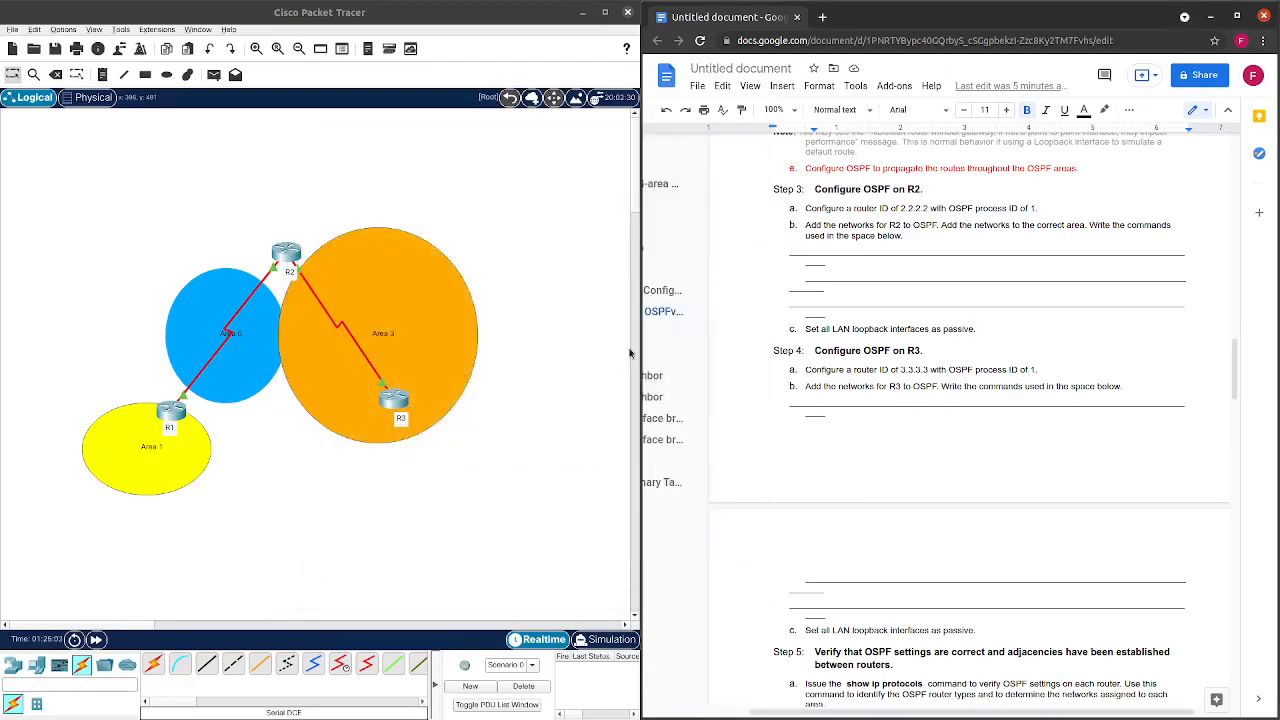
Open R2's CLI, log in with the console and enable passwords, and enter global configuration mode.
left_click(461, 506)
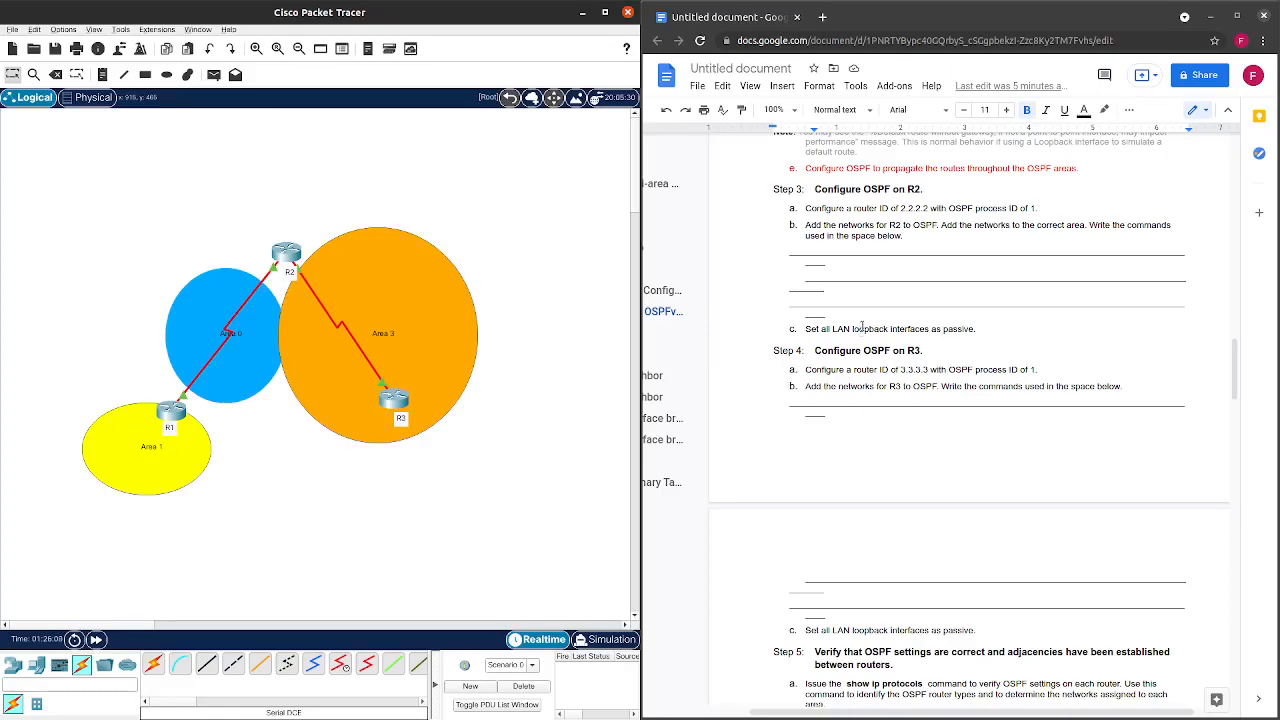
left_click(276, 258)
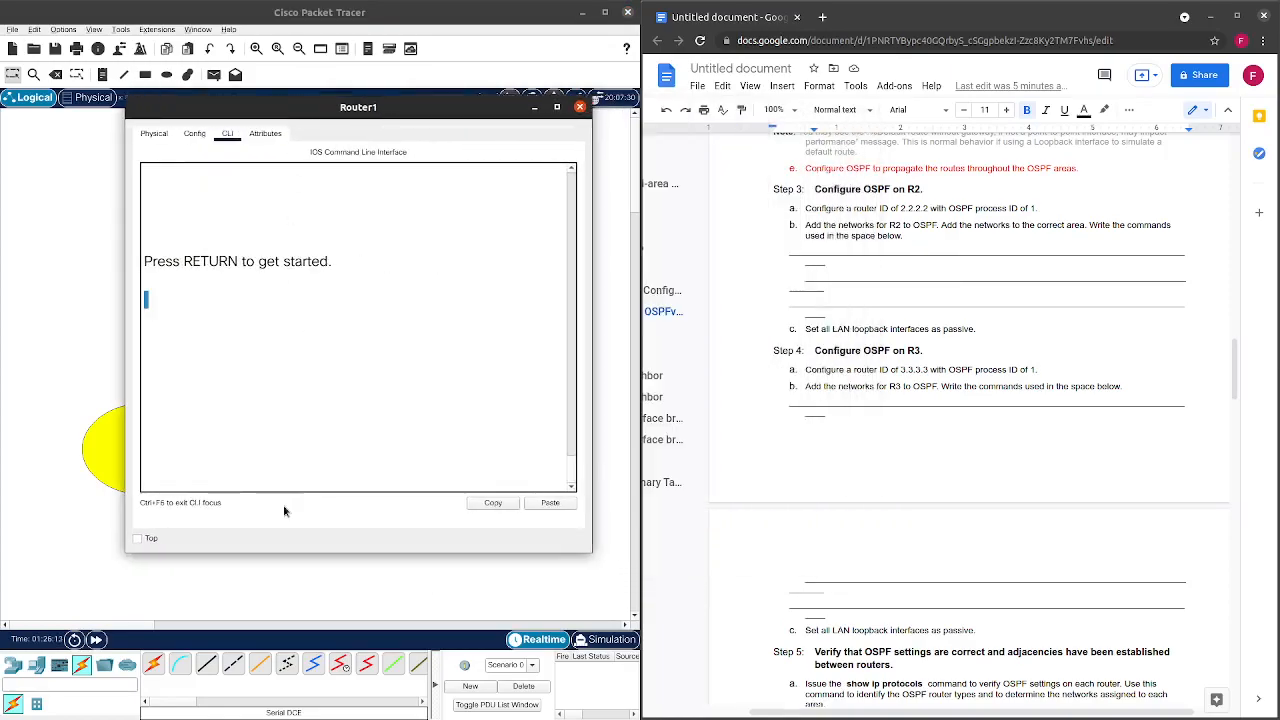
key("Return")
key("Return")
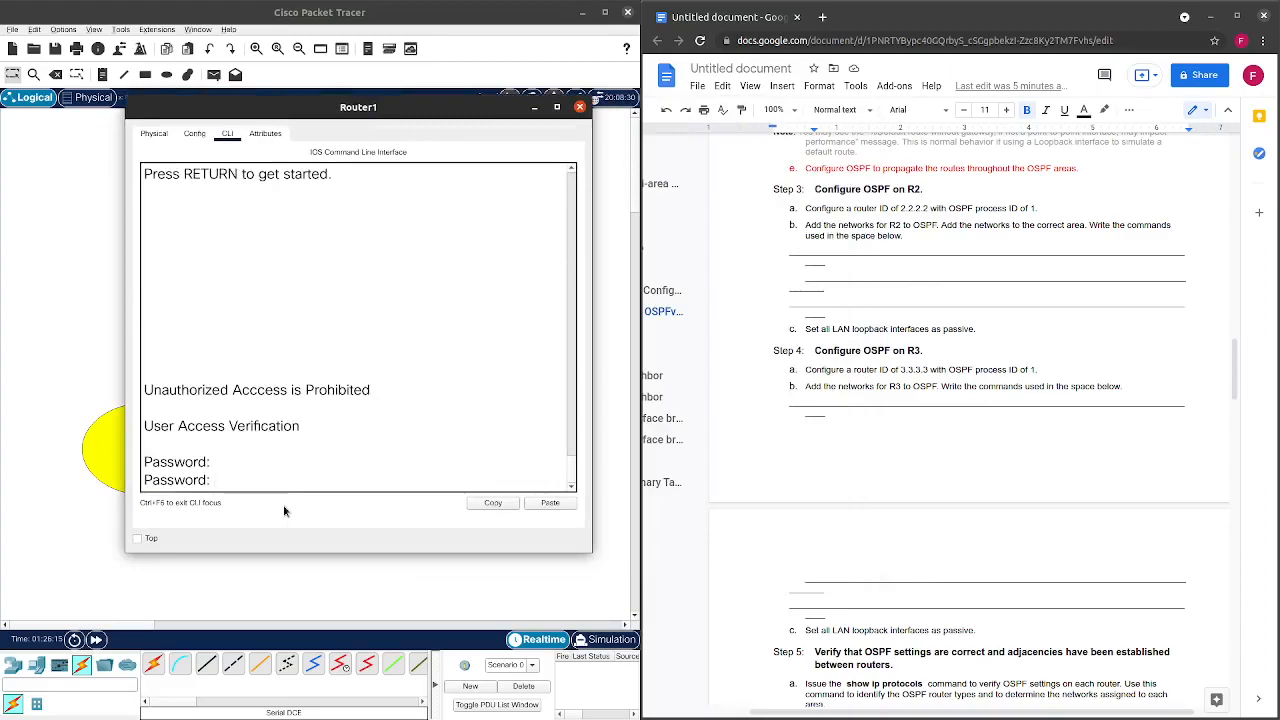
type("cisco")
key("Return")
type("en")
key("Return")
type("class")
key("Return")
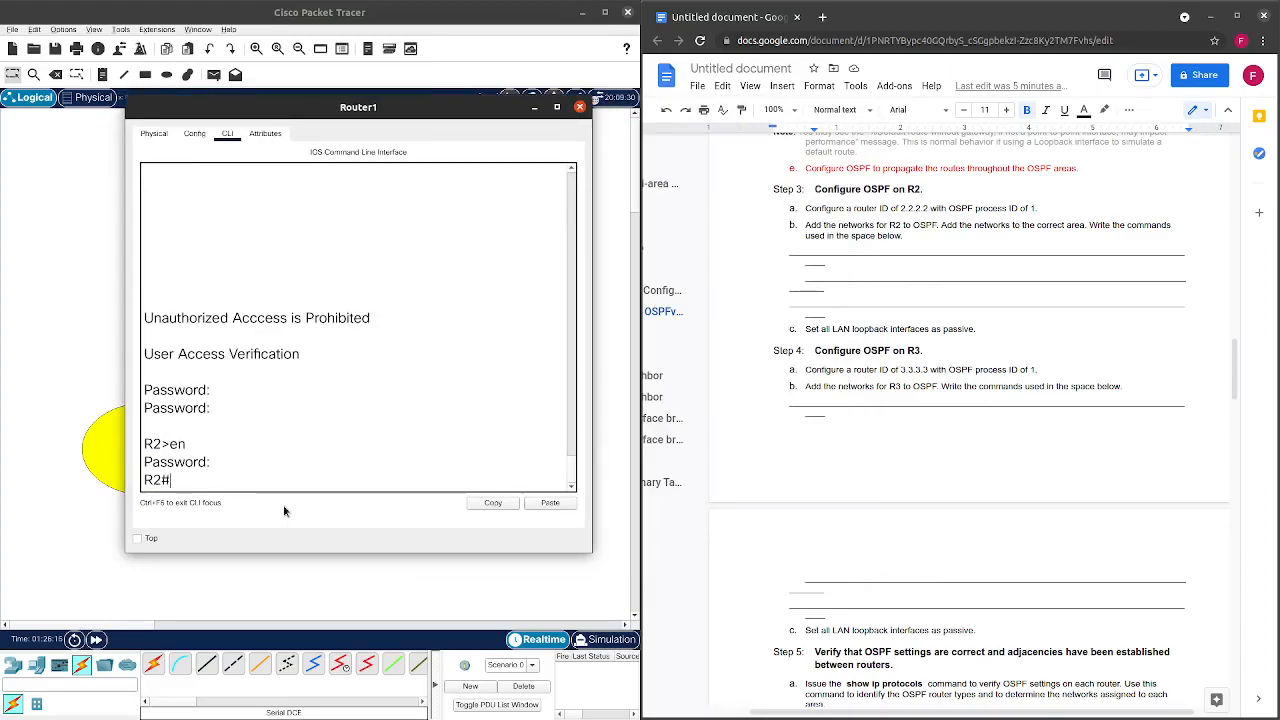
key("Return")
type("conf t")
key("Return")
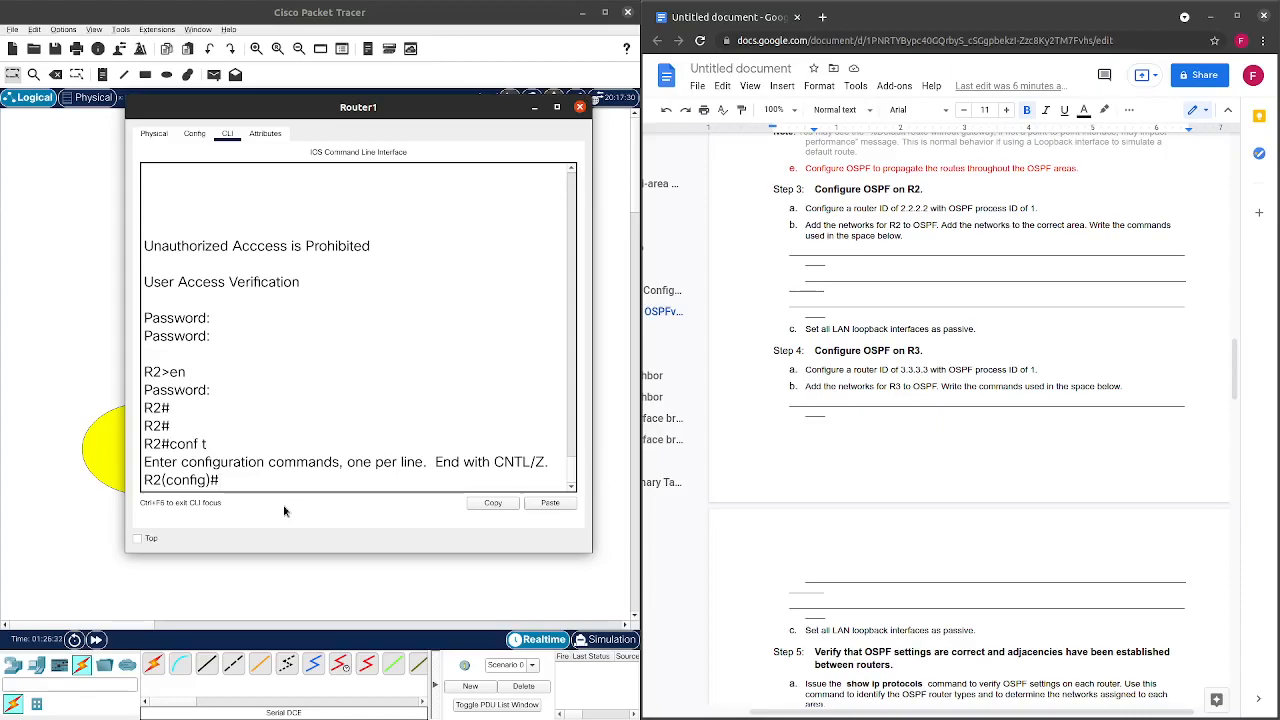
Start OSPF process 1 on R2 and set its router ID to 2.2.2.2.
type("router ospf 1")
key("Return")
type("ro")
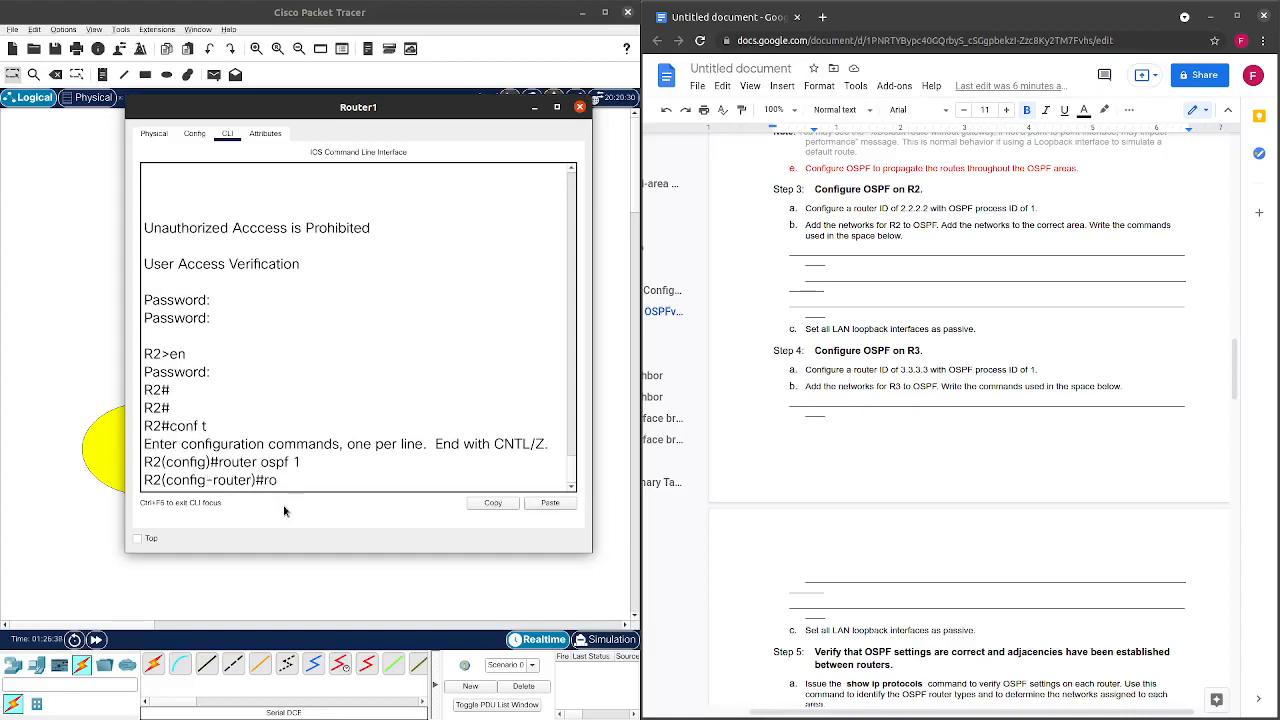
type("ut")
key("Tab")
type("2.2.")
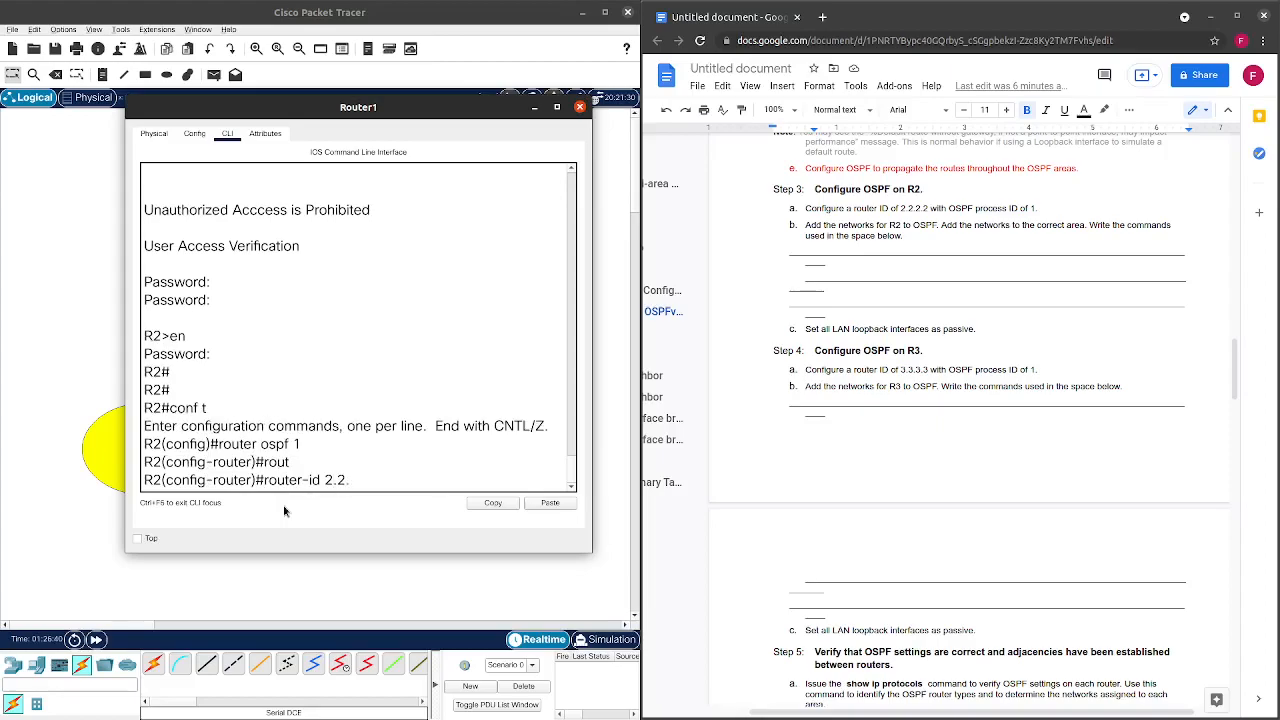
type("2.2")
key("Return")
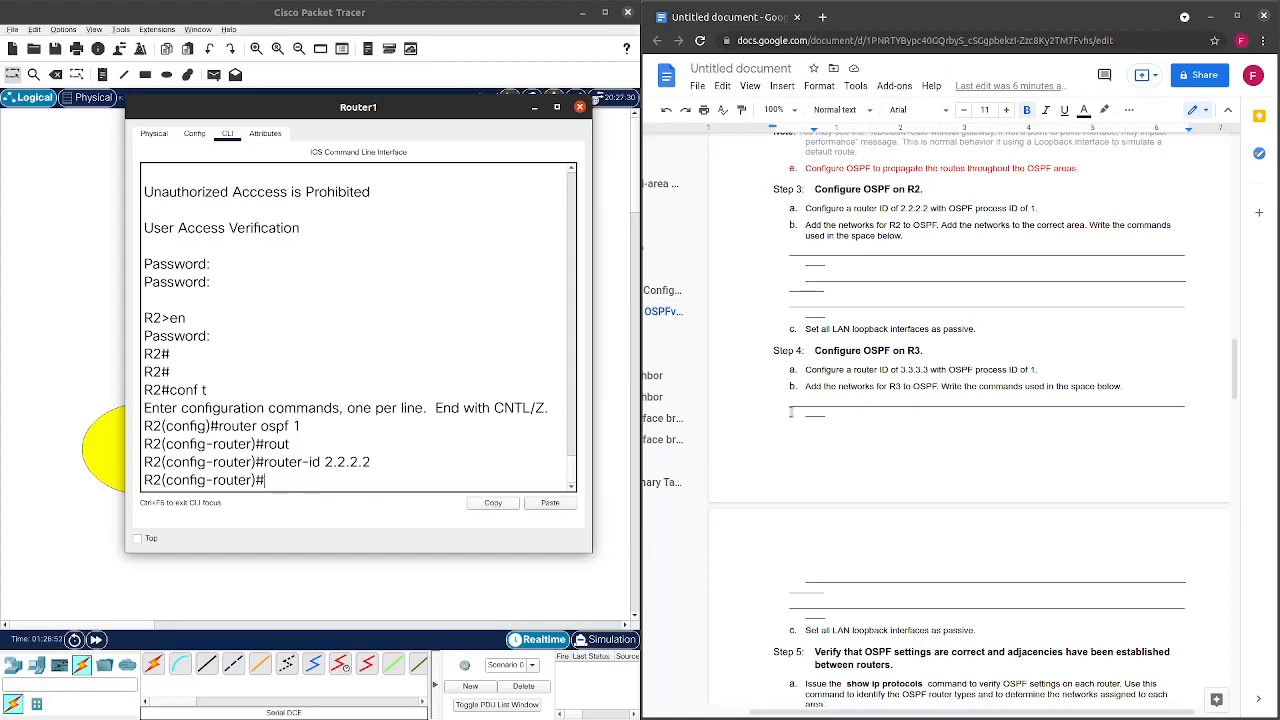
scroll(790, 412, "up", 20)
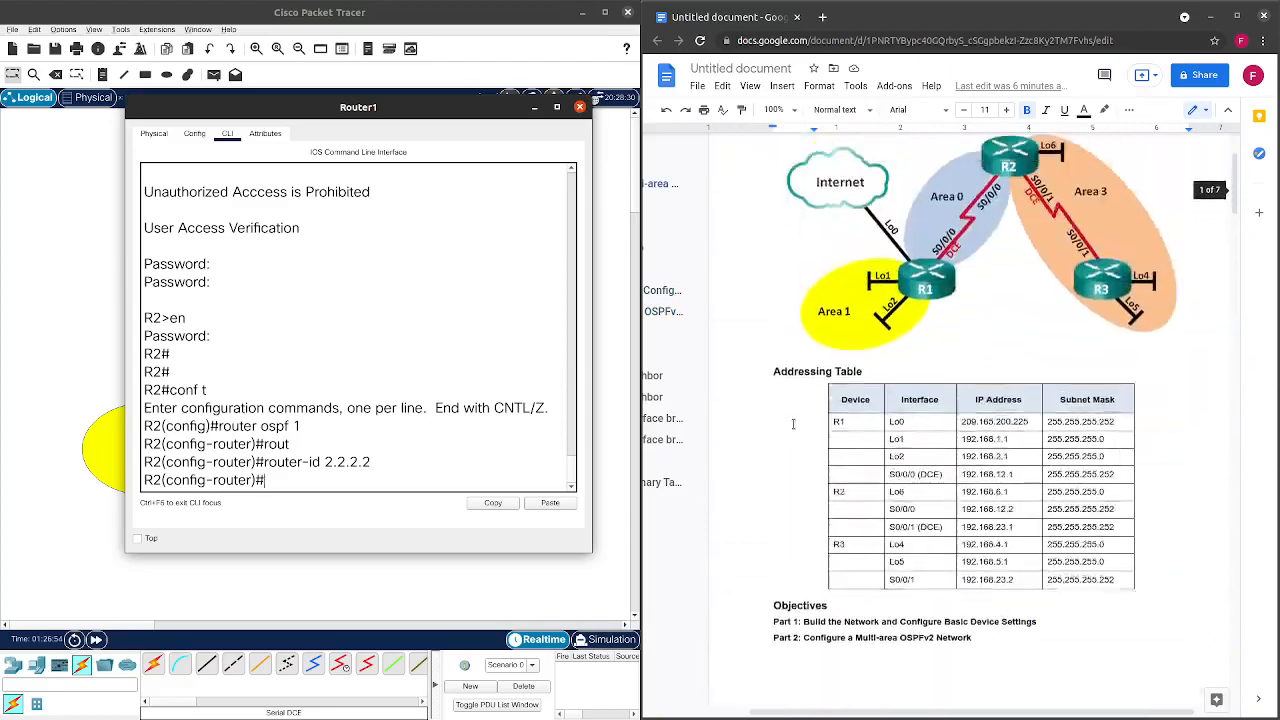
scroll(793, 424, "up", 2)
scroll(793, 424, "down", 1)
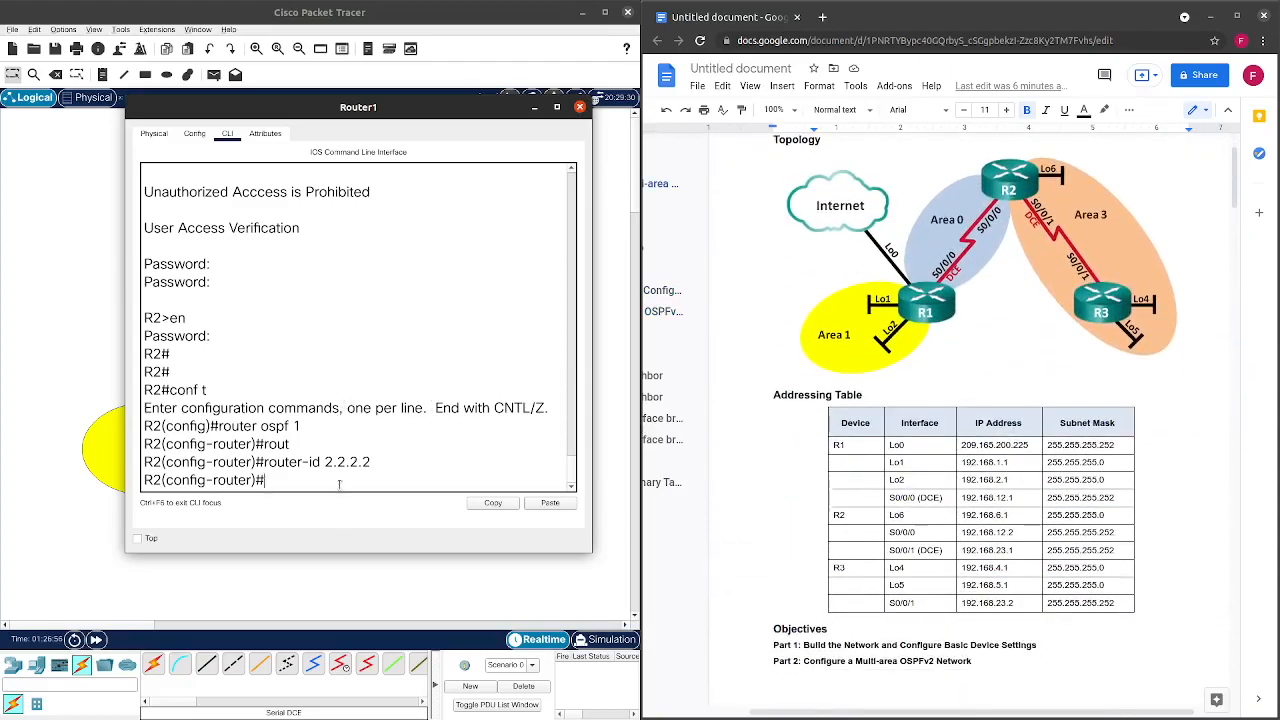
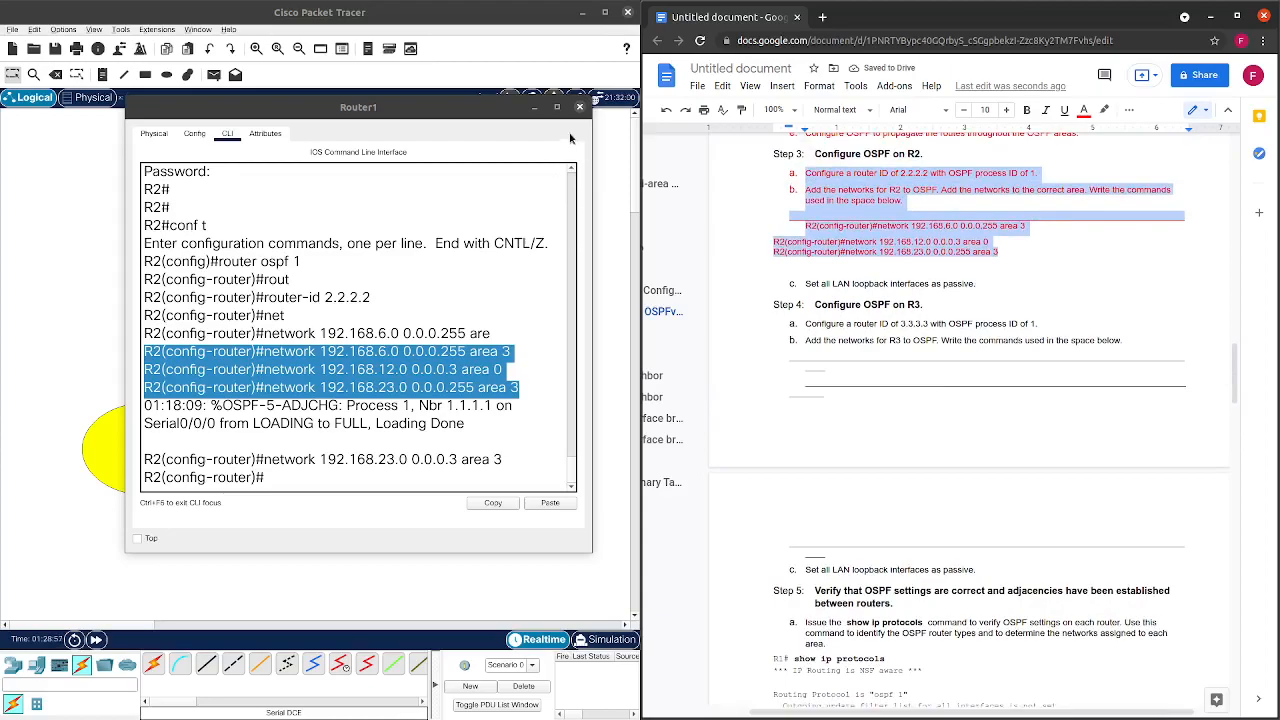
Make Loopback 6 a passive interface under R2's OSPF process.
left_click(457, 153)
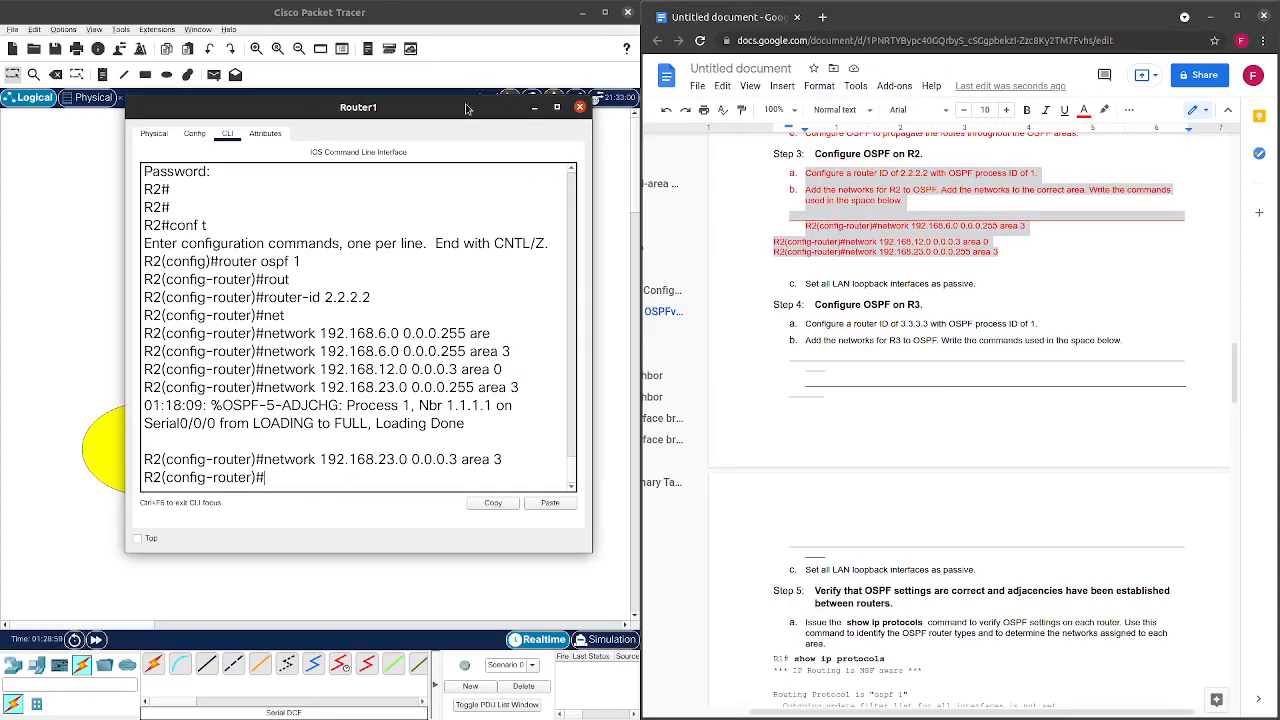
type("pass")
key("Tab")
type("loo")
key("Tab")
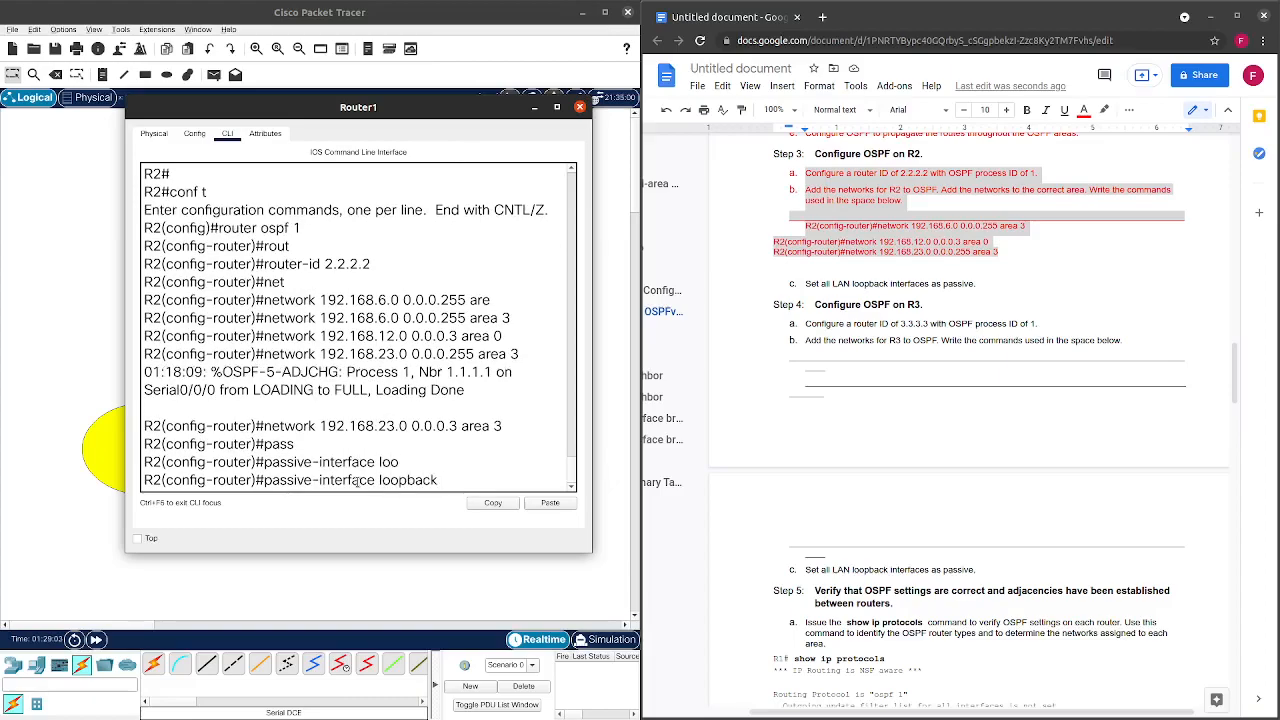
type("67")
key("Return")
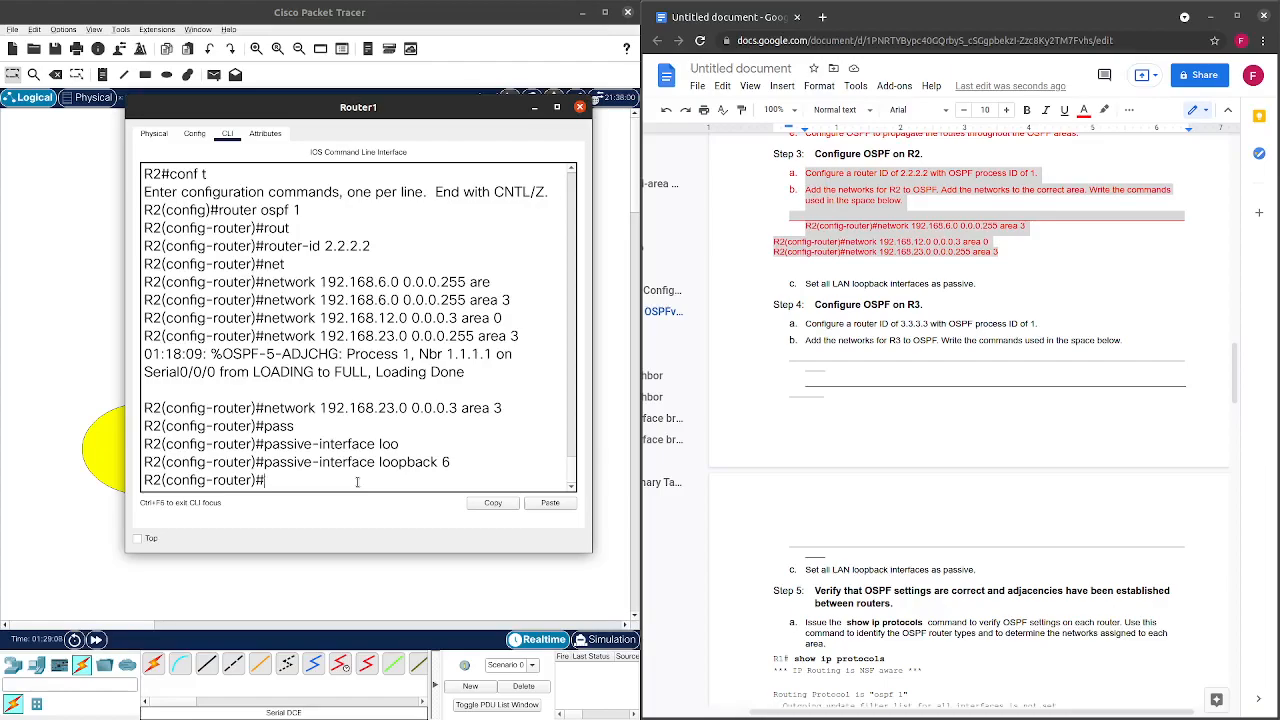
Start a passive-interface default line, erase it unsent, and close R2's window.
type("passi")
key("Tab")
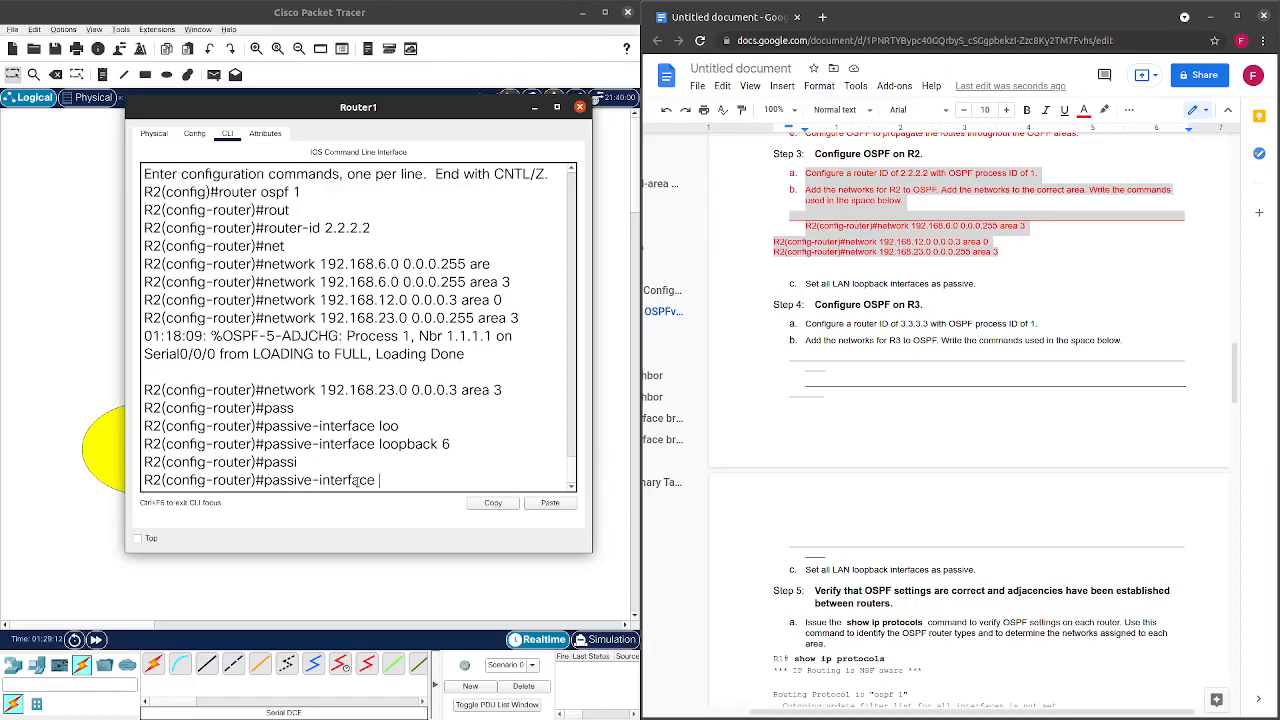
type("de")
key("Tab")
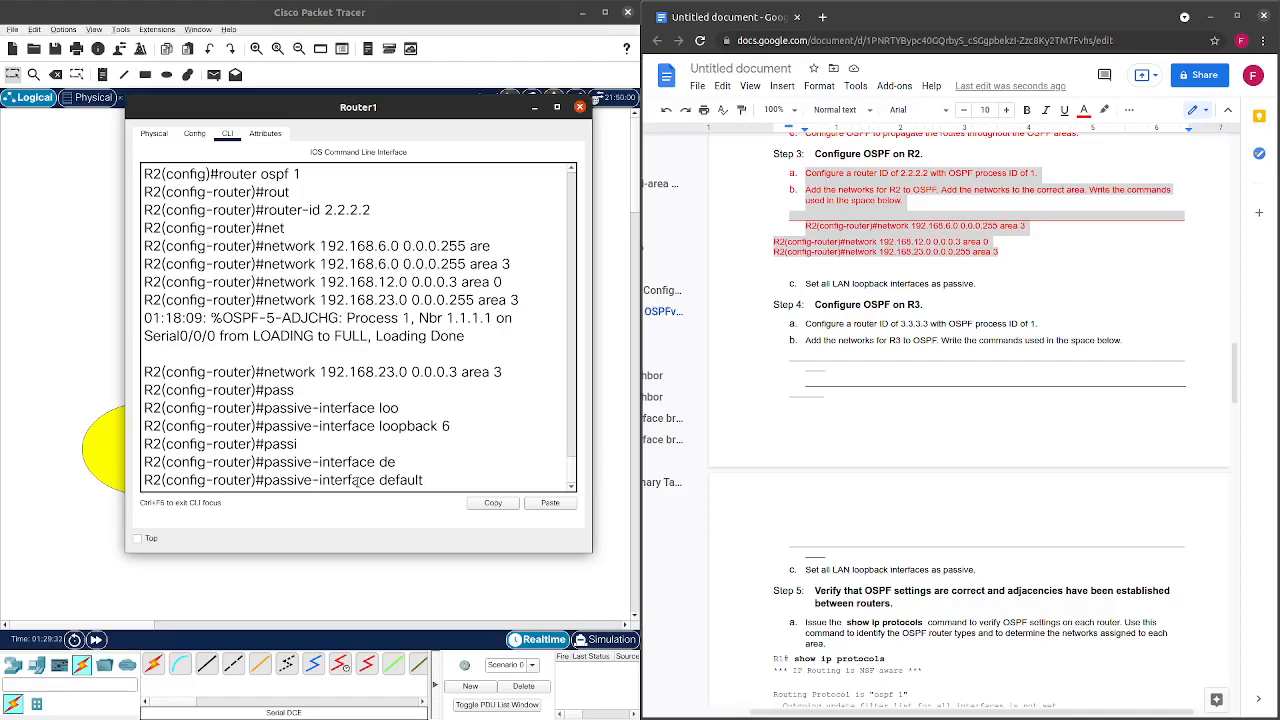
key("BackSpace")
key("BackSpace")
key("BackSpace")
key("BackSpace")
key("BackSpace")
key("BackSpace")
key("BackSpace")
key("BackSpace")
key("BackSpace")
key("BackSpace")
key("BackSpace")
key("BackSpace")
key("BackSpace")
key("BackSpace")
key("BackSpace")
key("BackSpace")
key("BackSpace")
key("BackSpace")
key("BackSpace")
key("BackSpace")
left_click(579, 108)
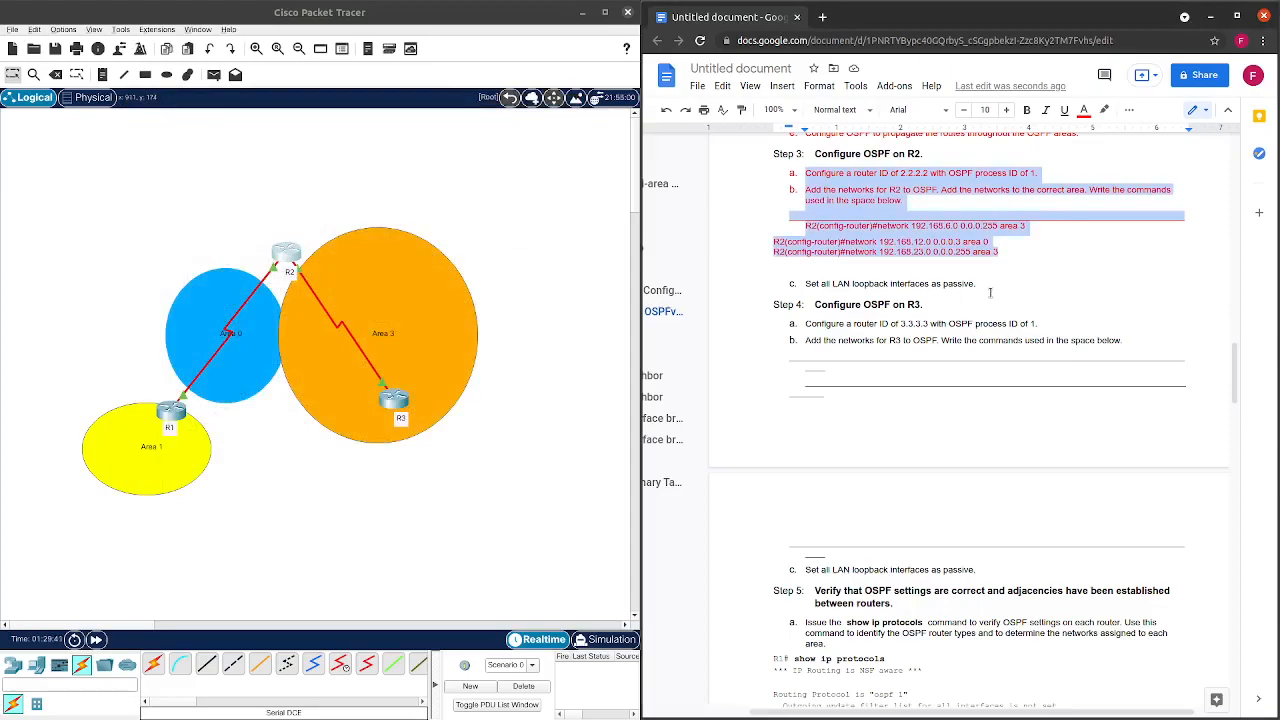
Colour the passive loopback interfaces step red in the lab document.
left_click(991, 292)
left_click_drag(991, 292, 790, 289)
left_click(1084, 110)
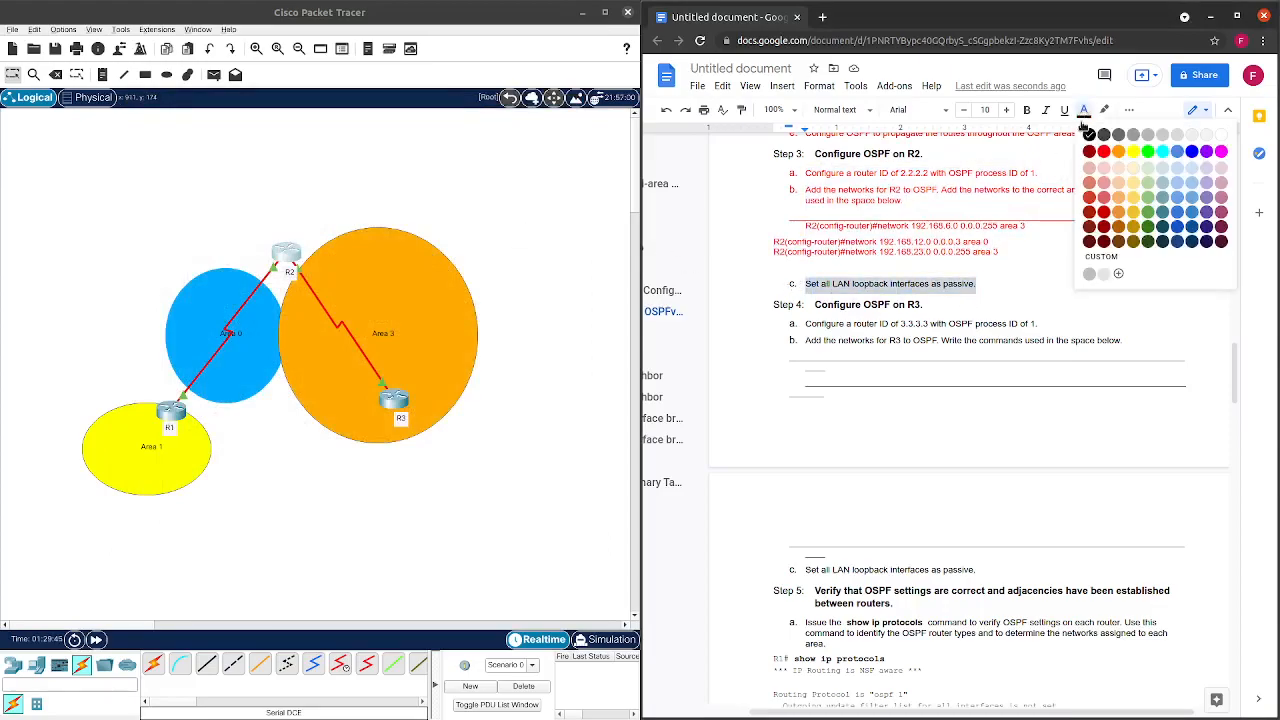
left_click(1104, 152)
scroll(1128, 374, "down", 1)
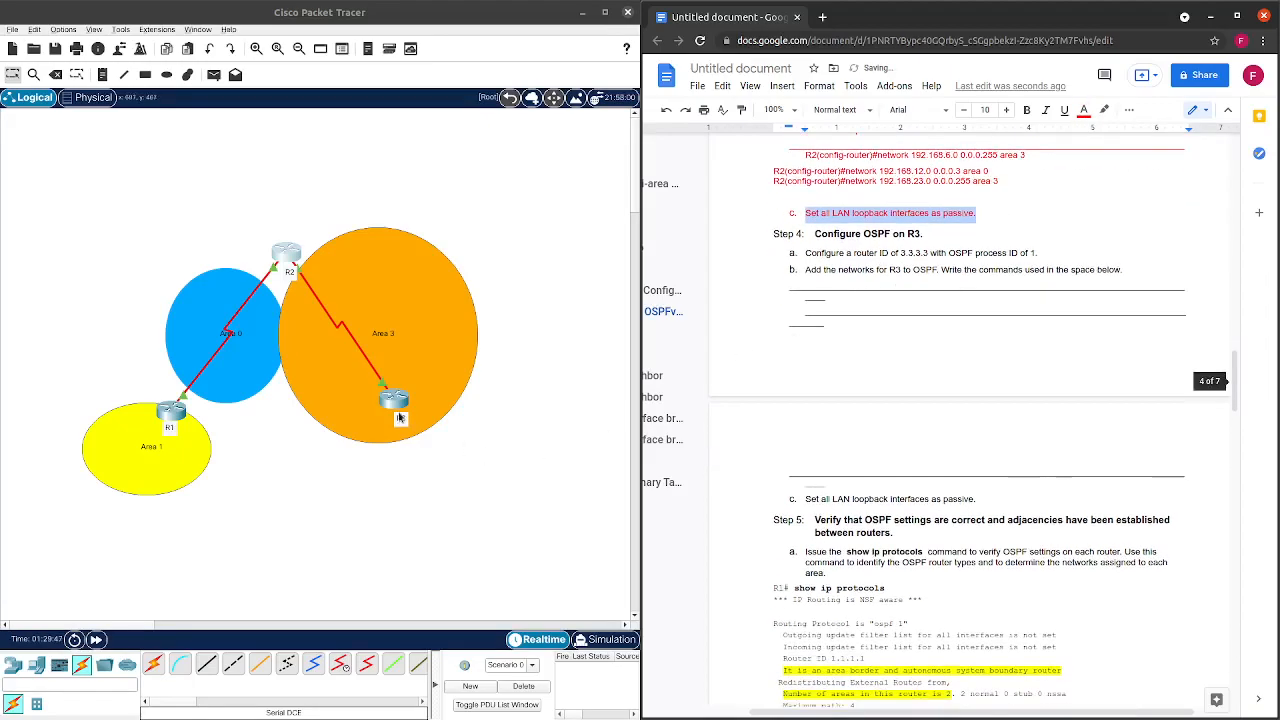
Back in R2's CLI, exit configuration mode and run show ip ospf interface brief.
left_click(285, 254)
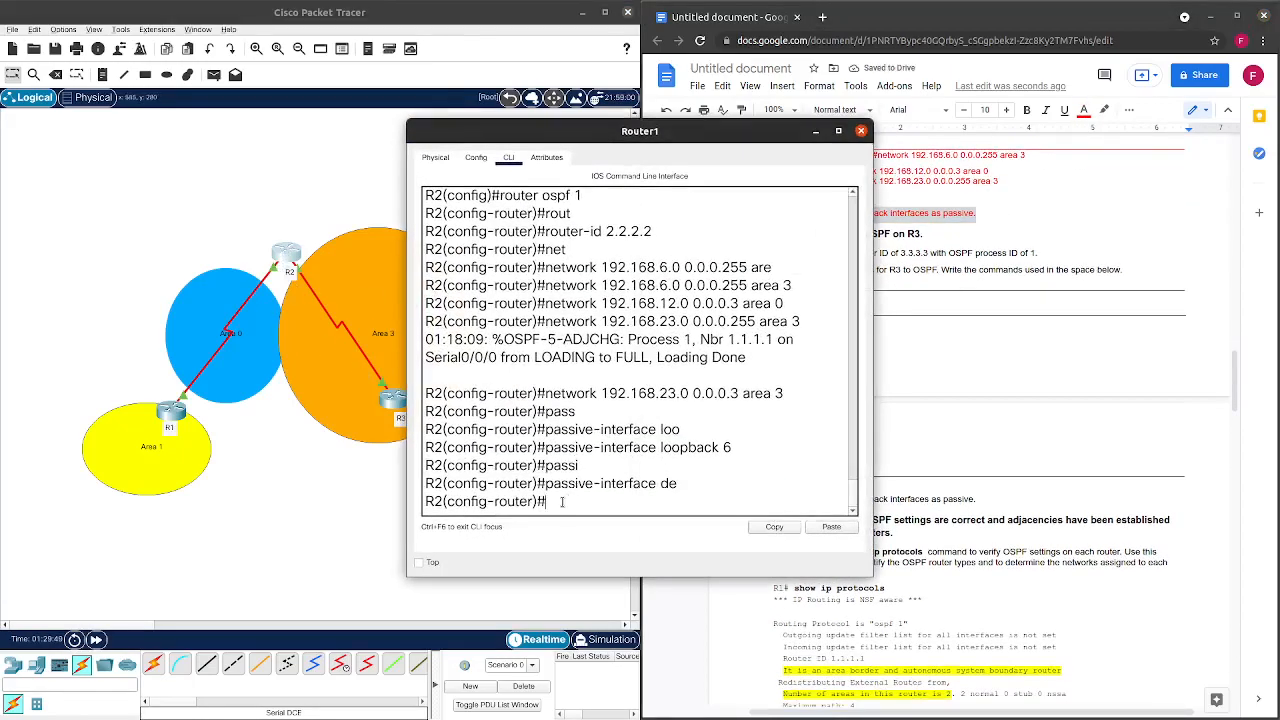
key("ctrl+z")
key("Return")
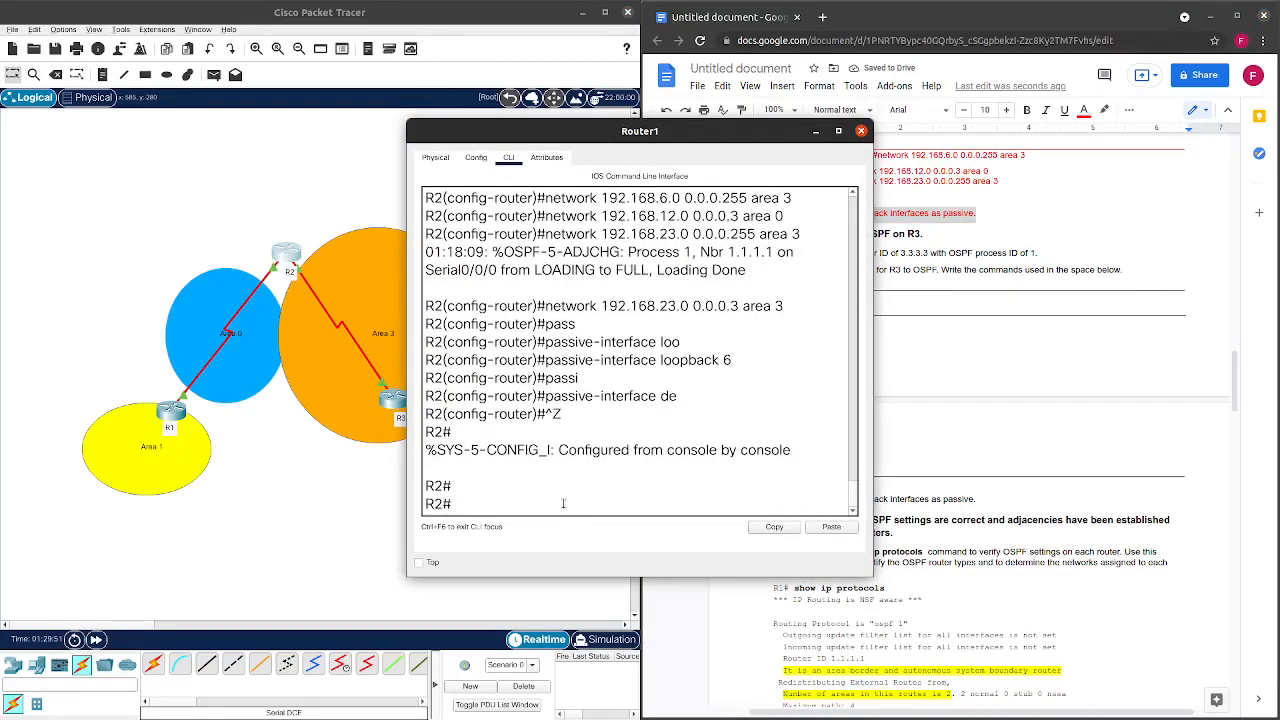
type("show ip os")
key("Tab")
type("i")
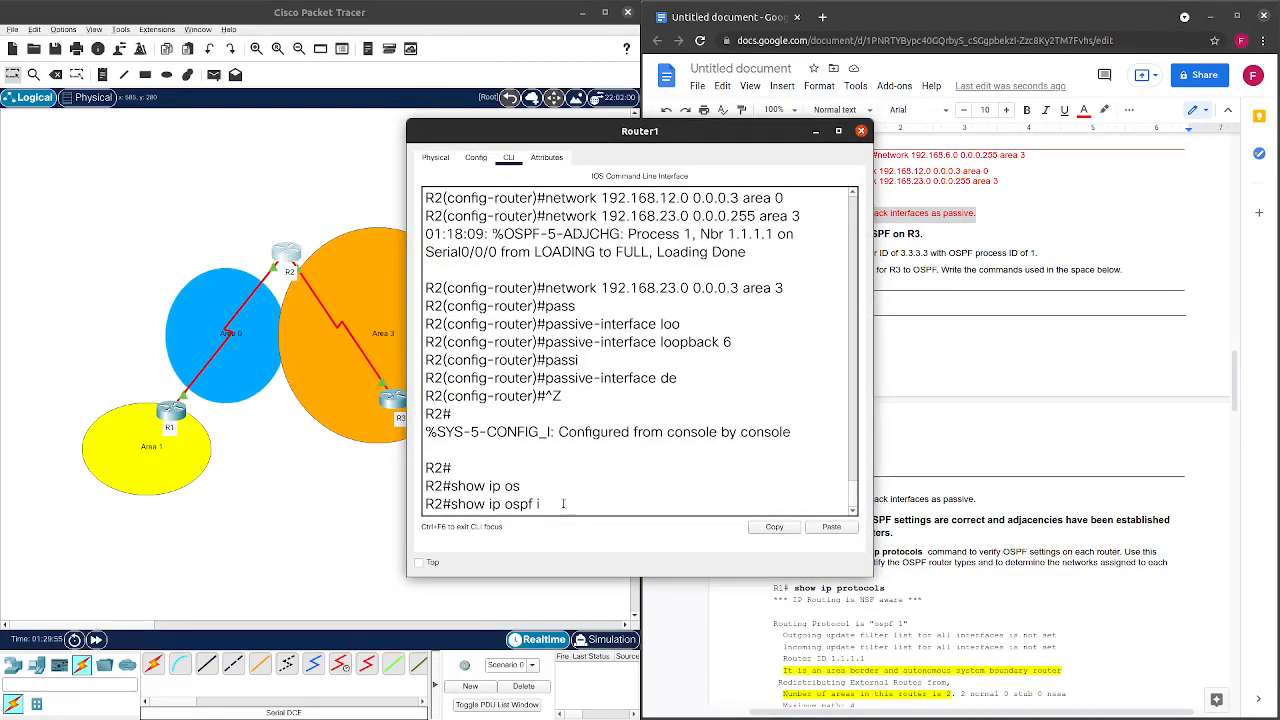
type("n")
key("Tab")
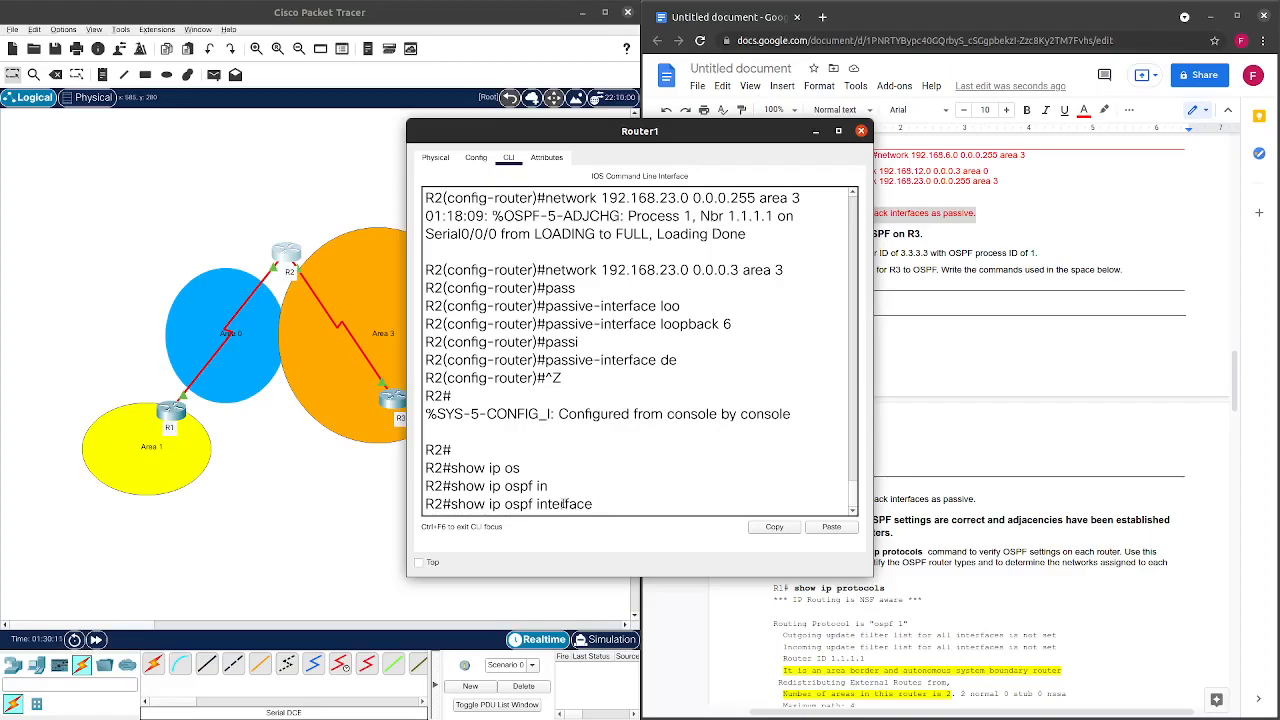
type("brief")
key("Return")
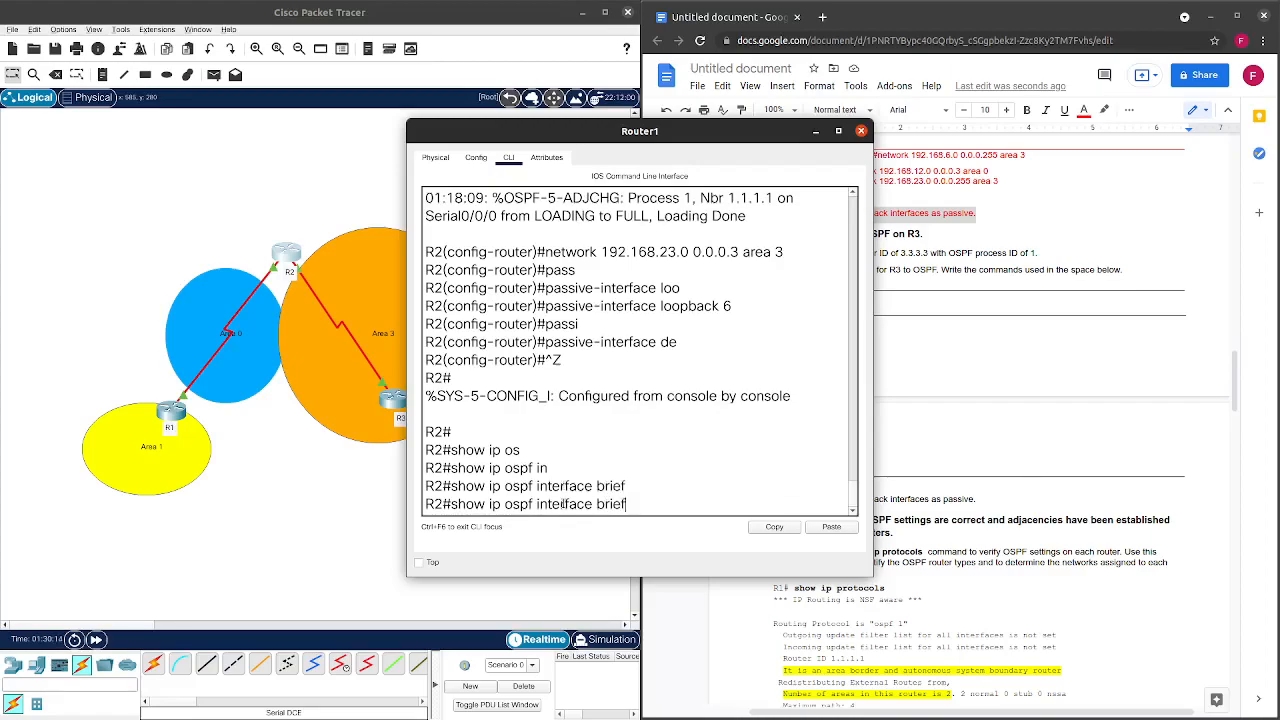
key("Return")
Run the full show ip ospf interface listing and page through it.
key("Up")
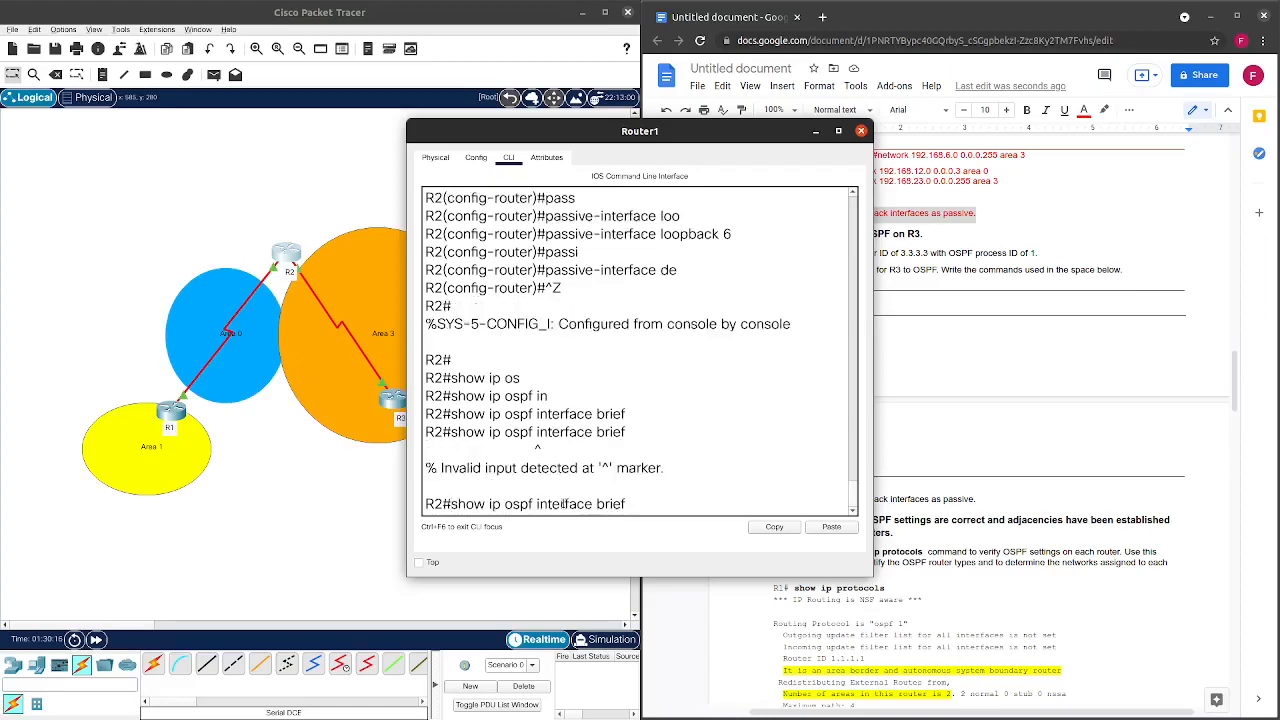
key("BackSpace")
key("BackSpace")
key("BackSpace")
key("BackSpace")
key("BackSpace")
key("BackSpace")
key("Return")
key("space")
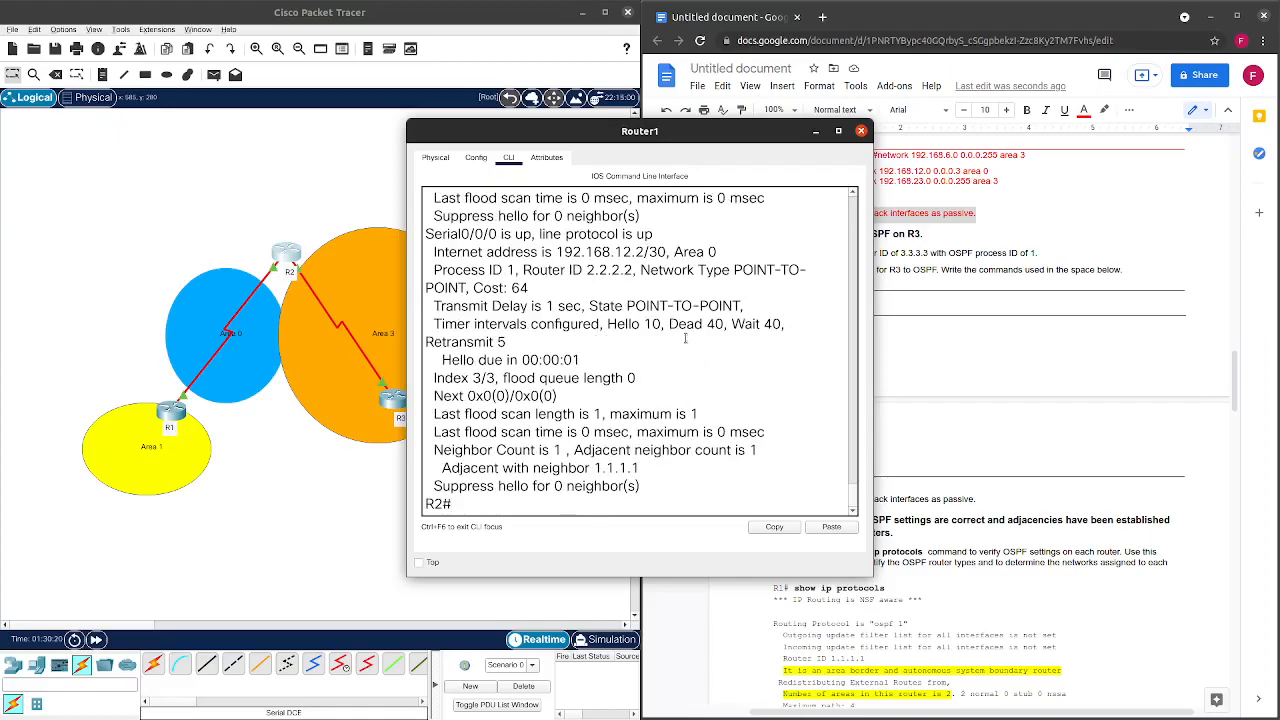
scroll(685, 338, "up", 10)
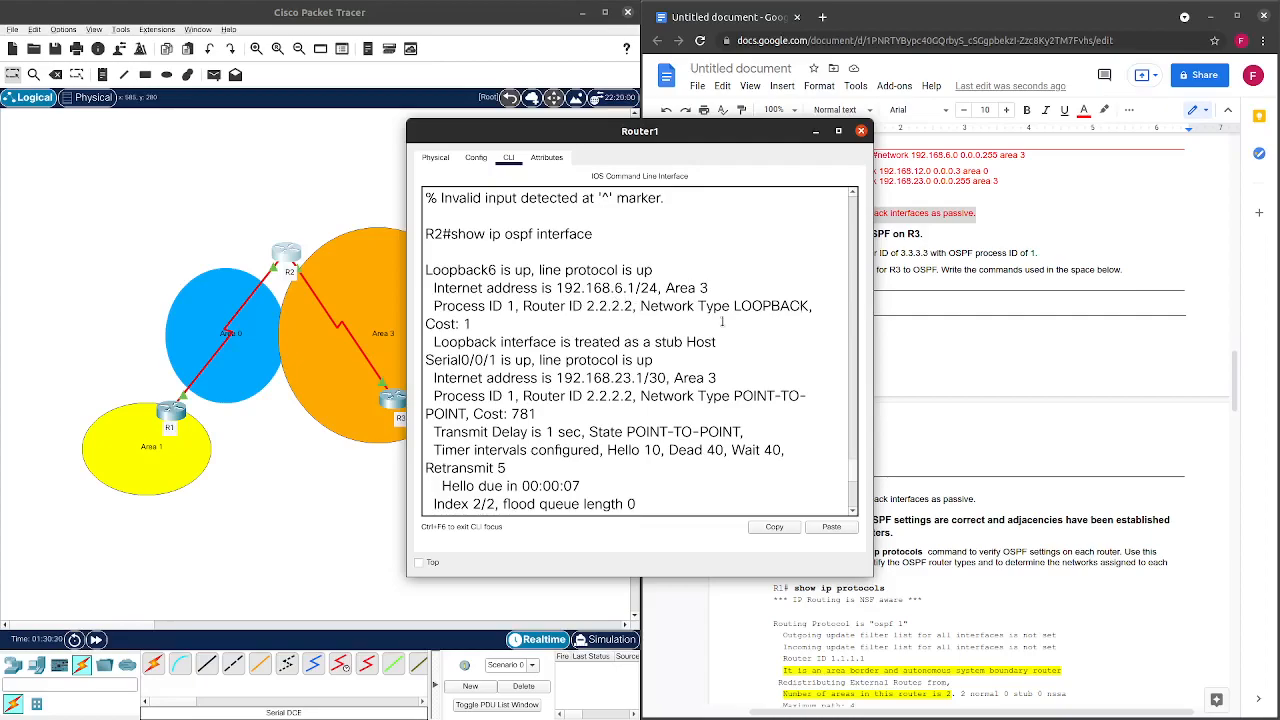
scroll(518, 326, "down", 2)
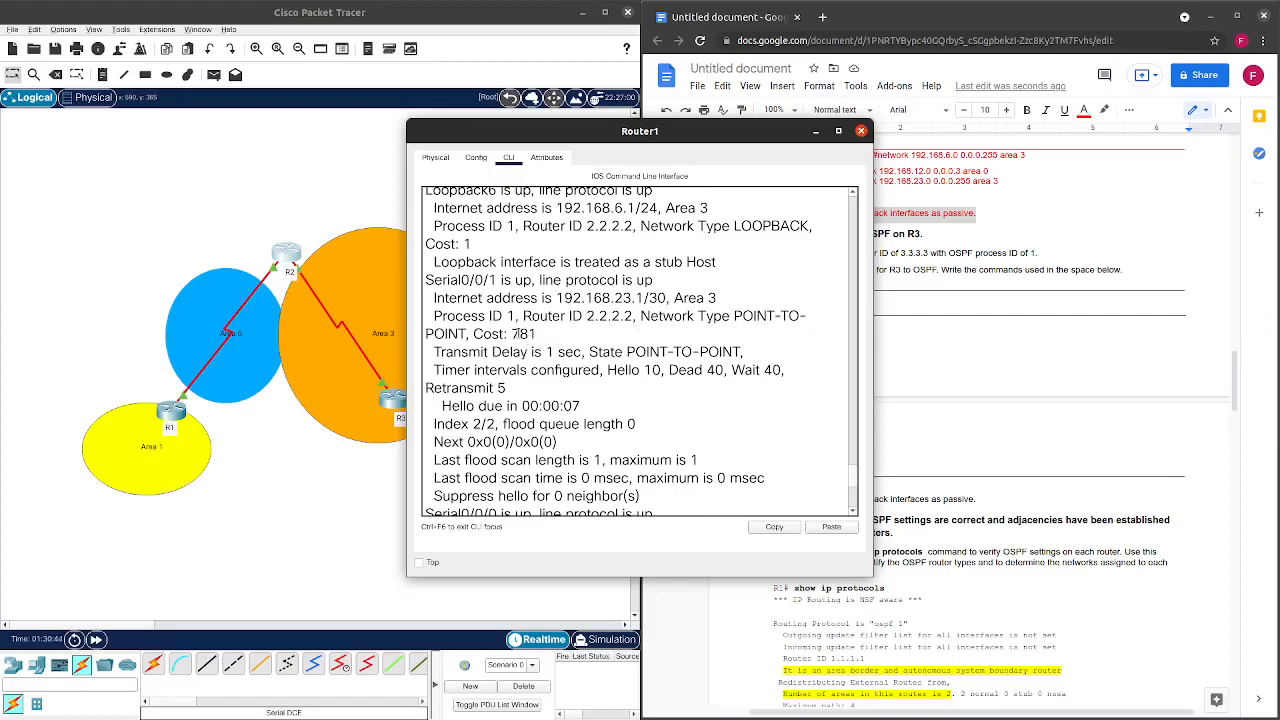
left_click_drag(517, 335, 535, 336)
scroll(548, 340, "down", 2)
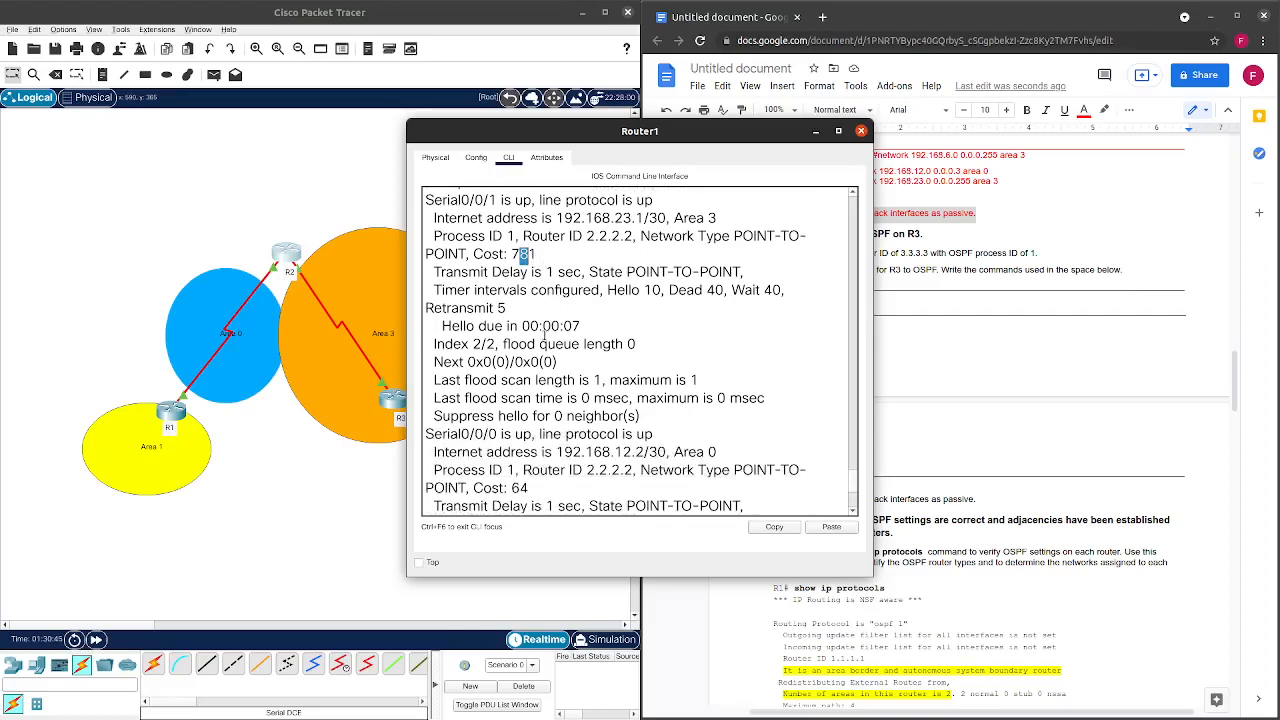
scroll(543, 335, "down", 1)
scroll(543, 335, "up", 2)
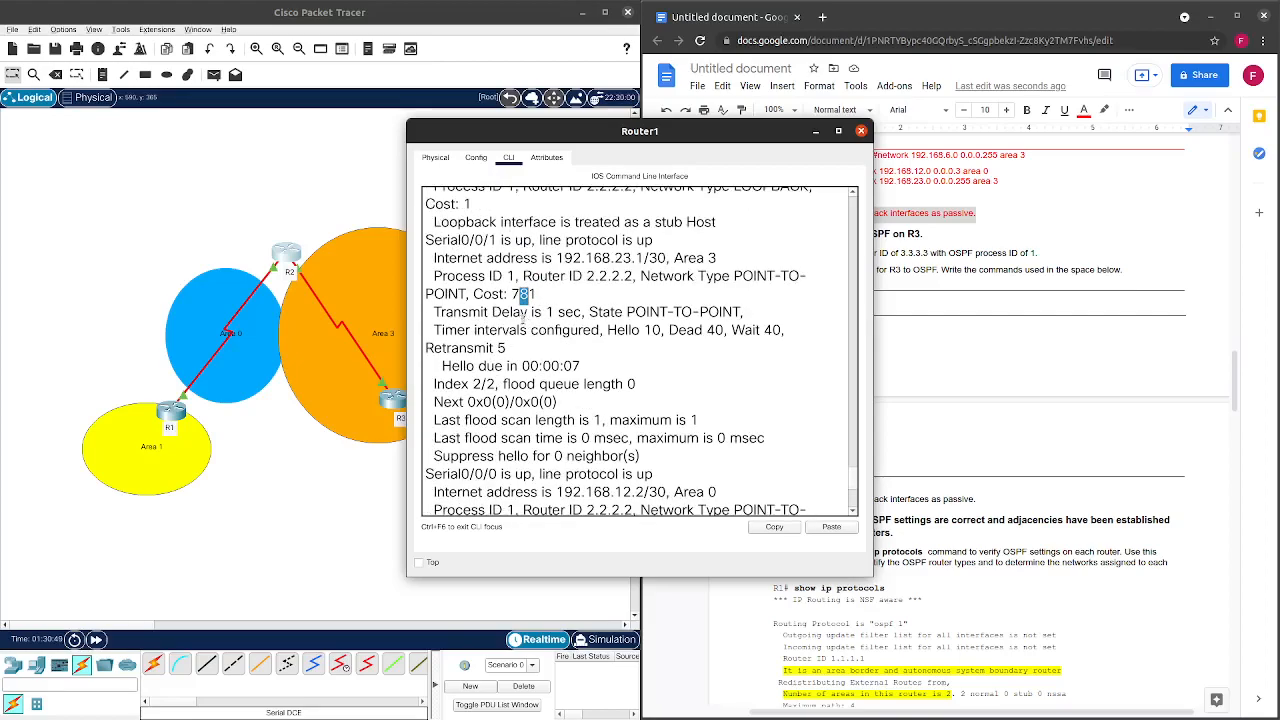
scroll(660, 312, "down", 1)
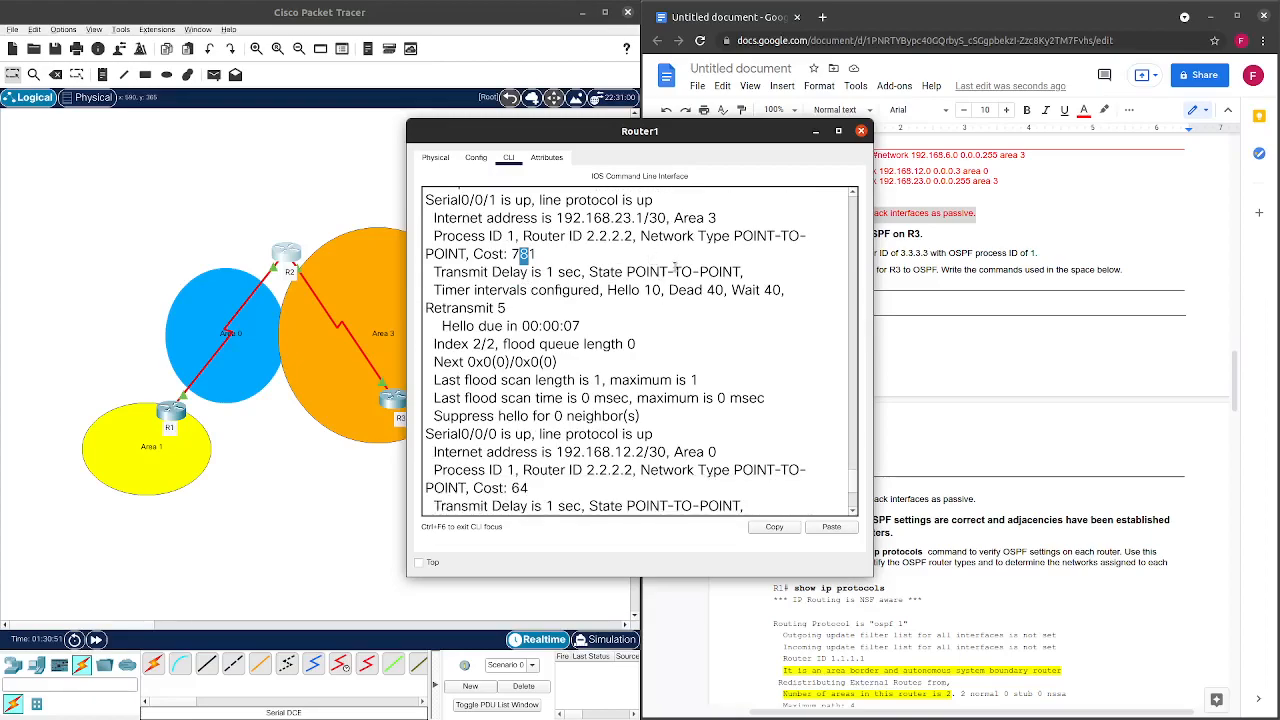
scroll(676, 265, "down", 1)
scroll(662, 267, "down", 1)
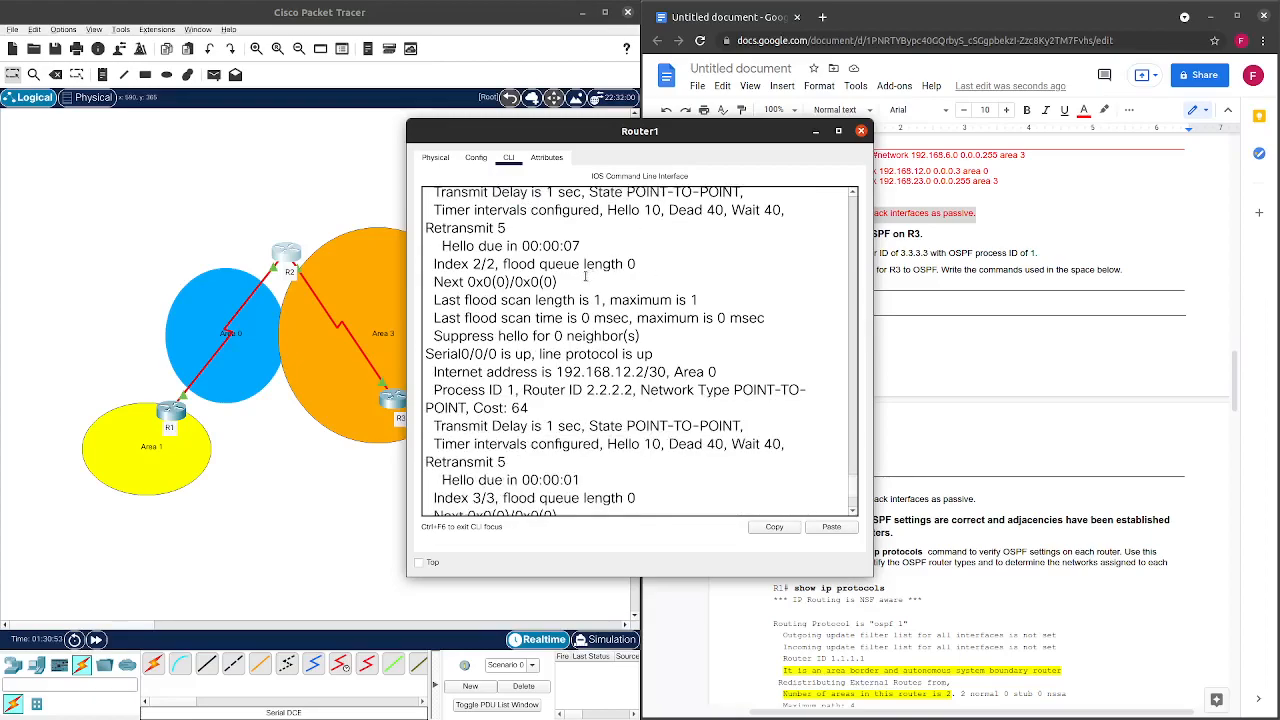
scroll(571, 282, "down", 1)
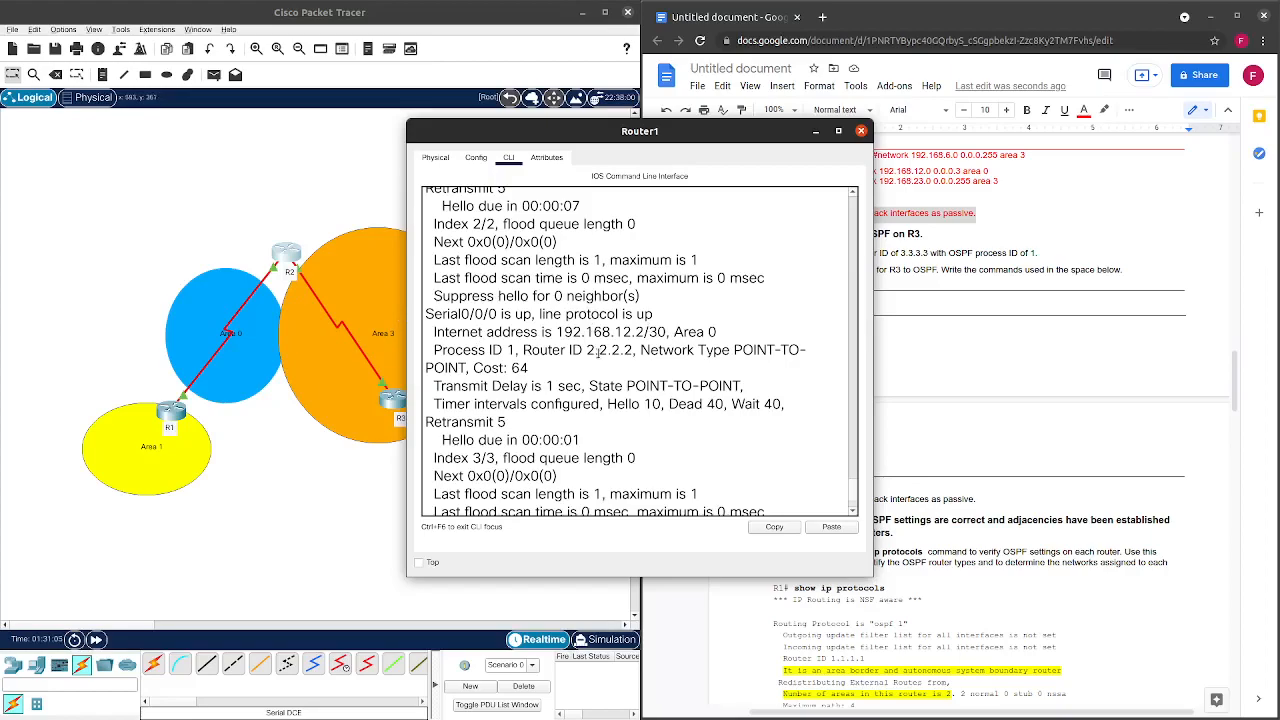
scroll(620, 374, "down", 2)
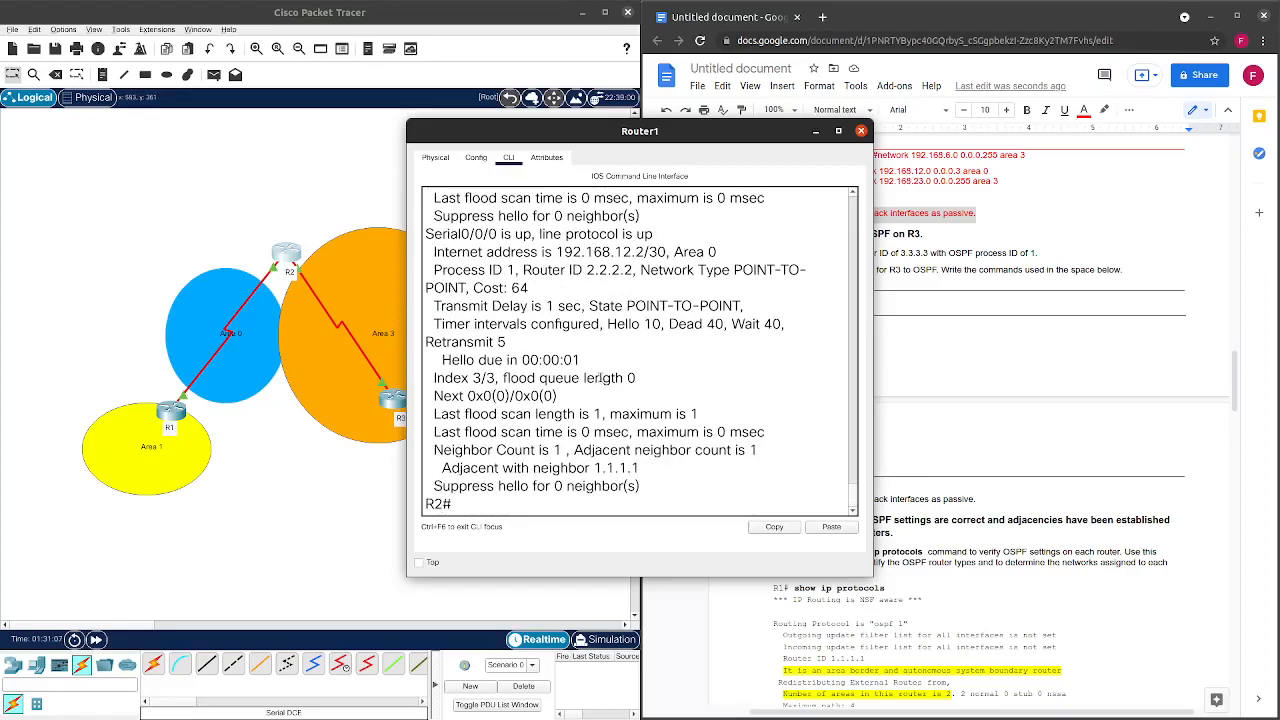
scroll(549, 374, "down", 1)
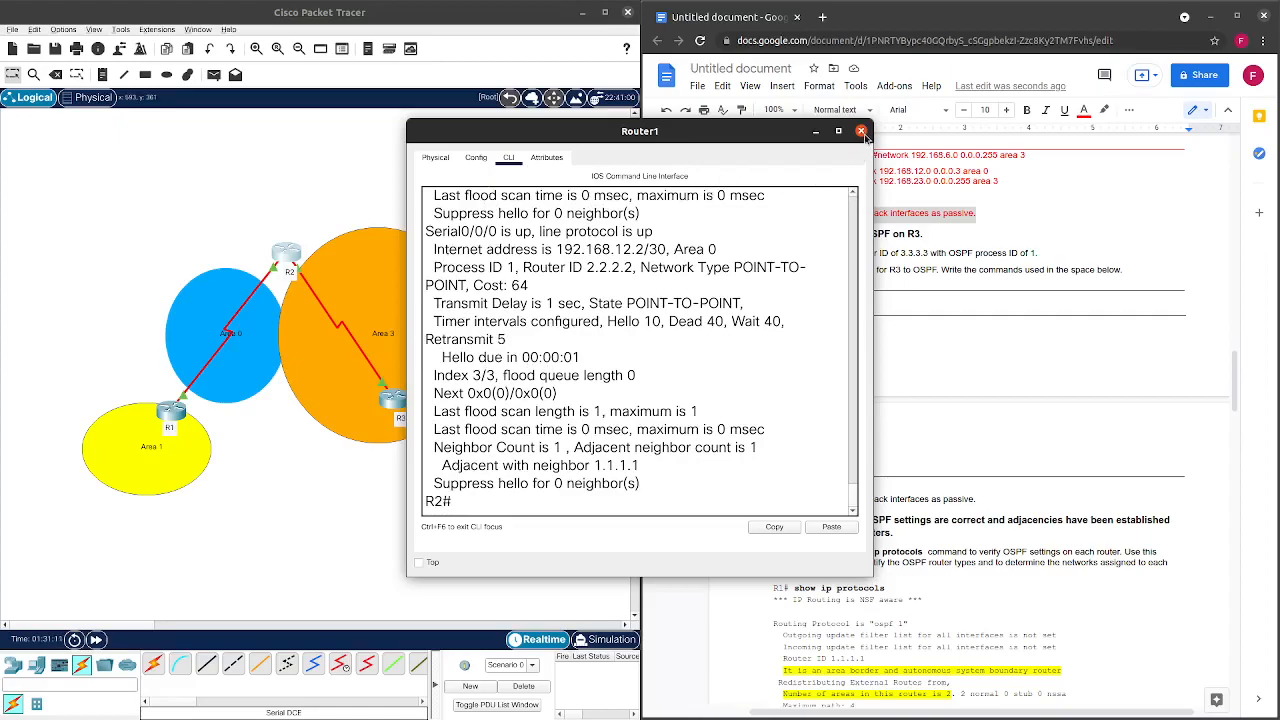
List R2's OSPF neighbors with show ip ospf neighbor.
type("show ip ospf nei")
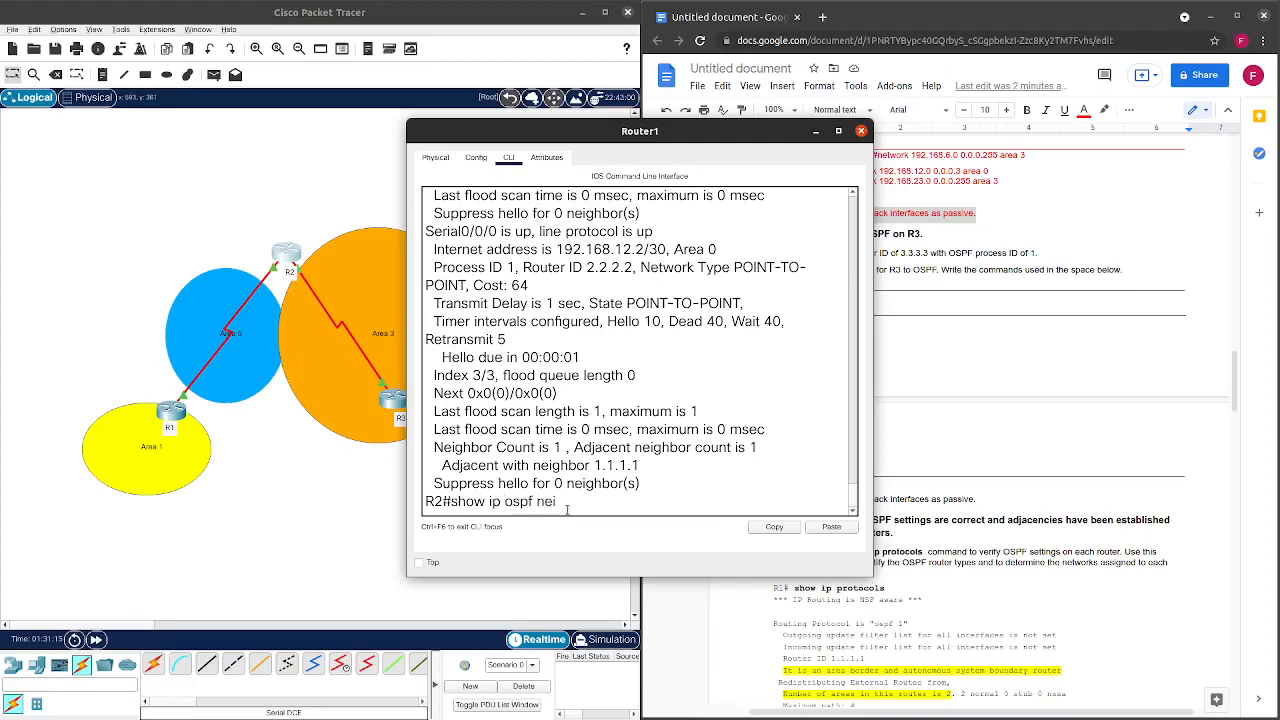
key("Tab")
key("Return")
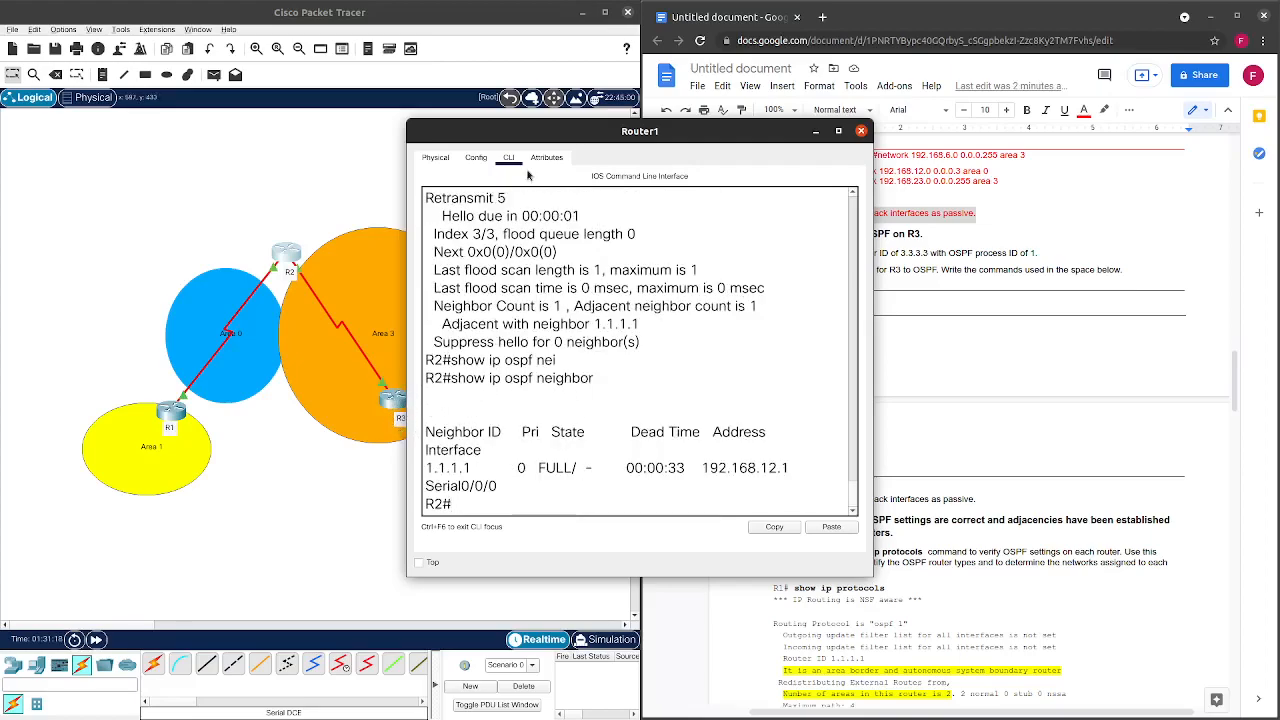
Move the console aside to reveal the topology and highlight the dash after FULL/.
left_click_drag(560, 135, 710, 124)
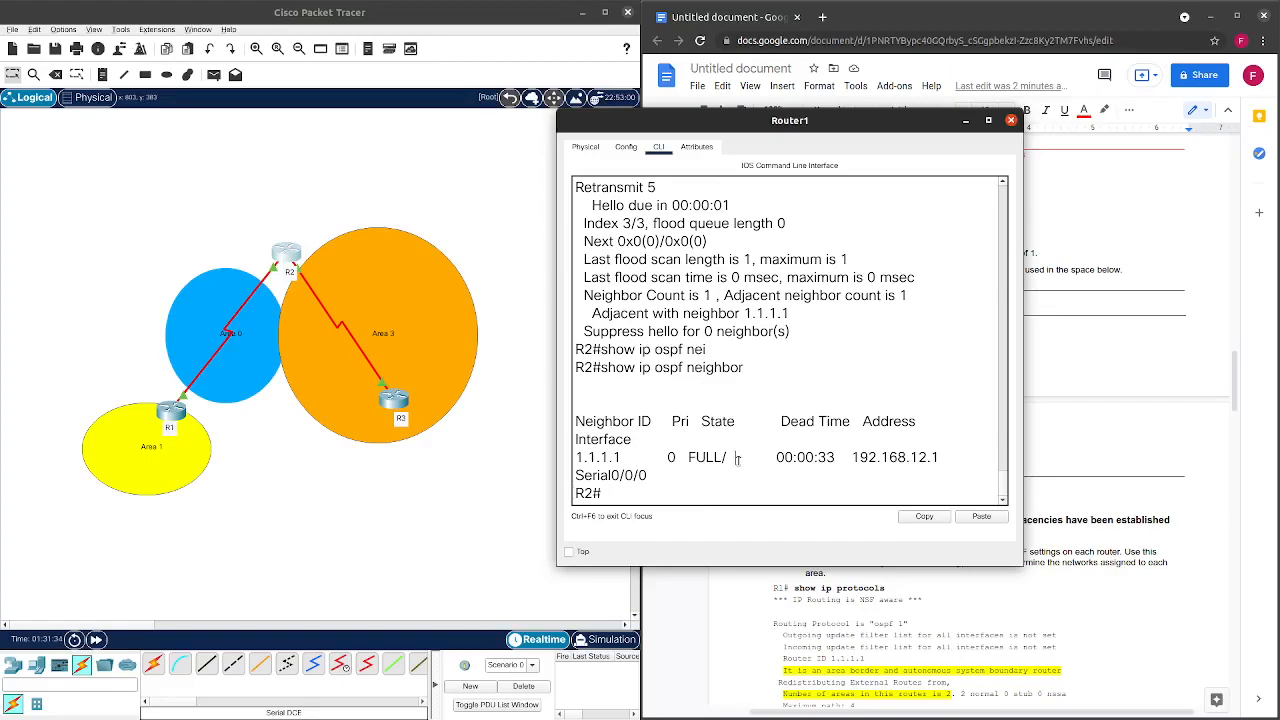
left_click_drag(735, 459, 744, 459)
left_click(739, 459)
left_click(739, 459)
Run show ip ospf database on R2 and scroll through the output.
type("show ip data")
key("Tab")
type("ba")
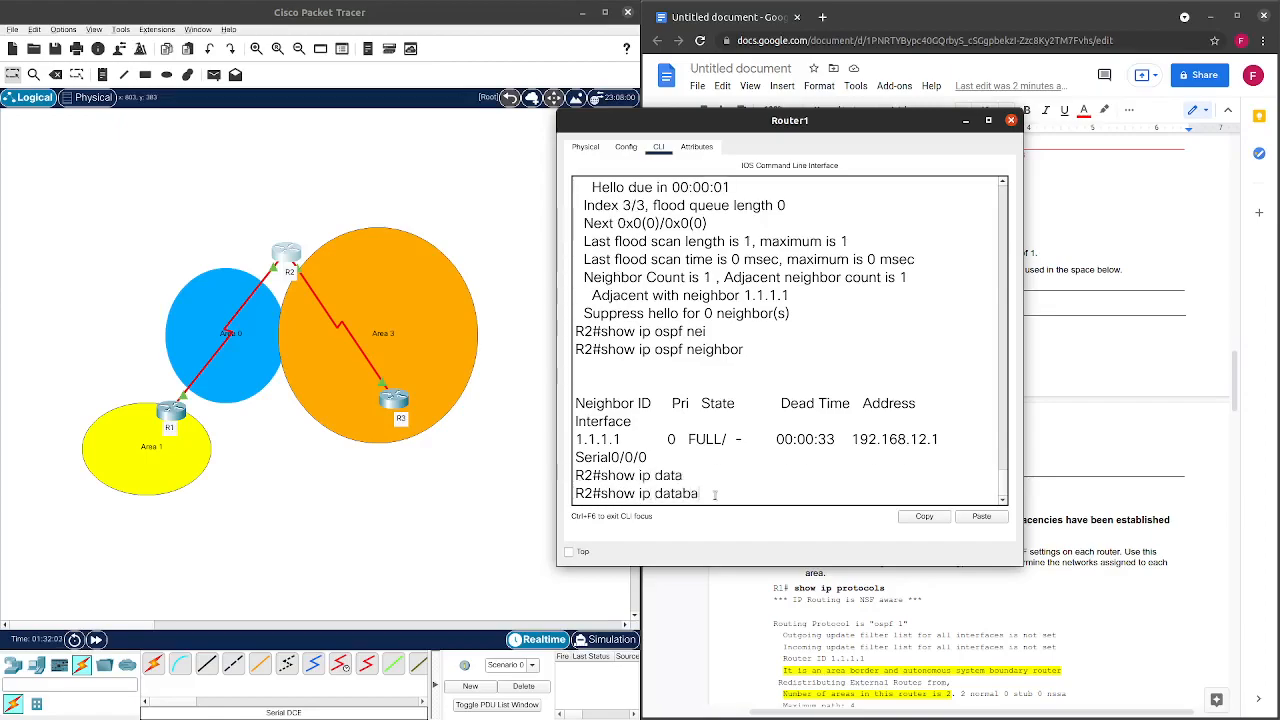
key("Tab")
key("BackSpace")
key("BackSpace")
key("BackSpace")
key("BackSpace")
key("BackSpace")
key("BackSpace")
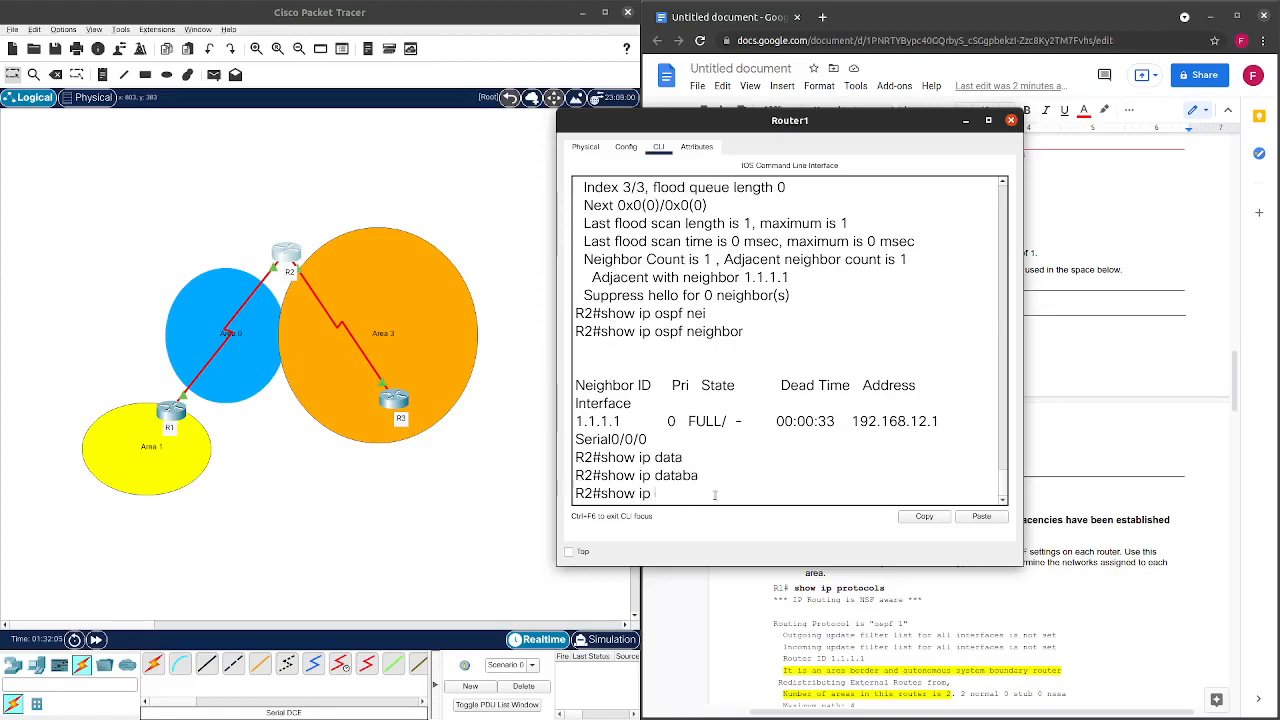
type("ospf d")
key("Return")
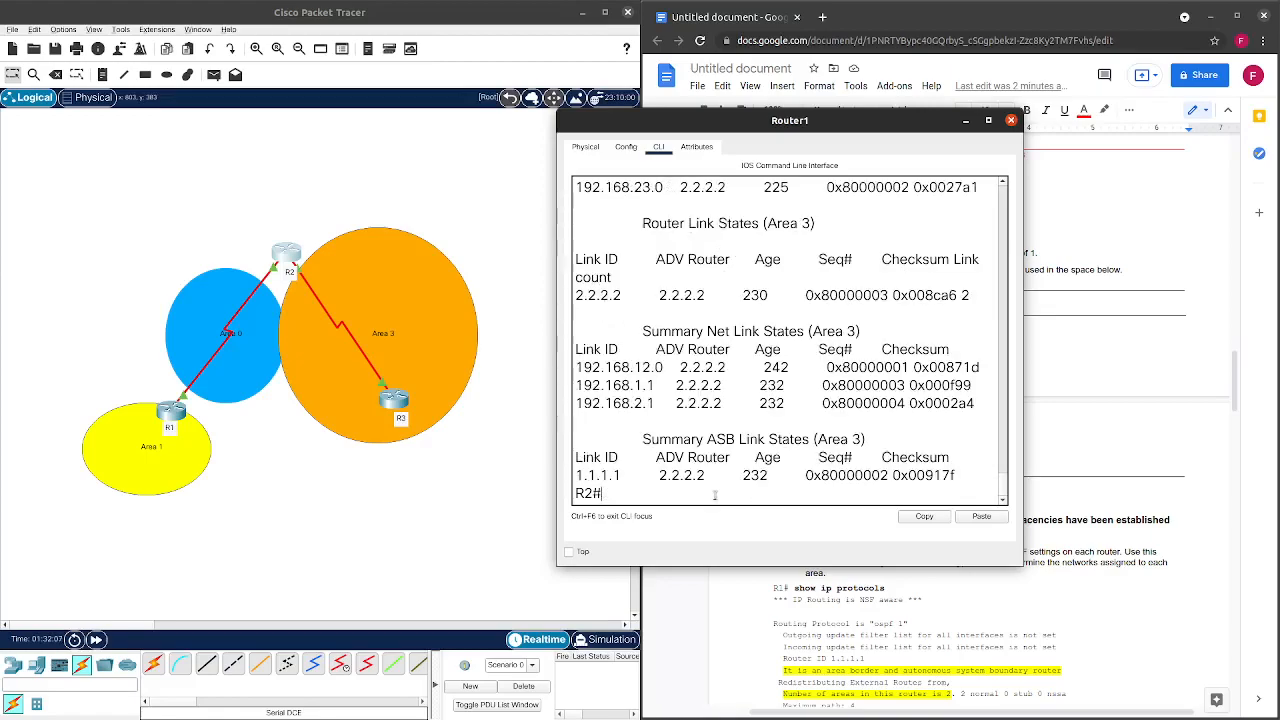
scroll(741, 388, "up", 2)
scroll(741, 388, "up", 5)
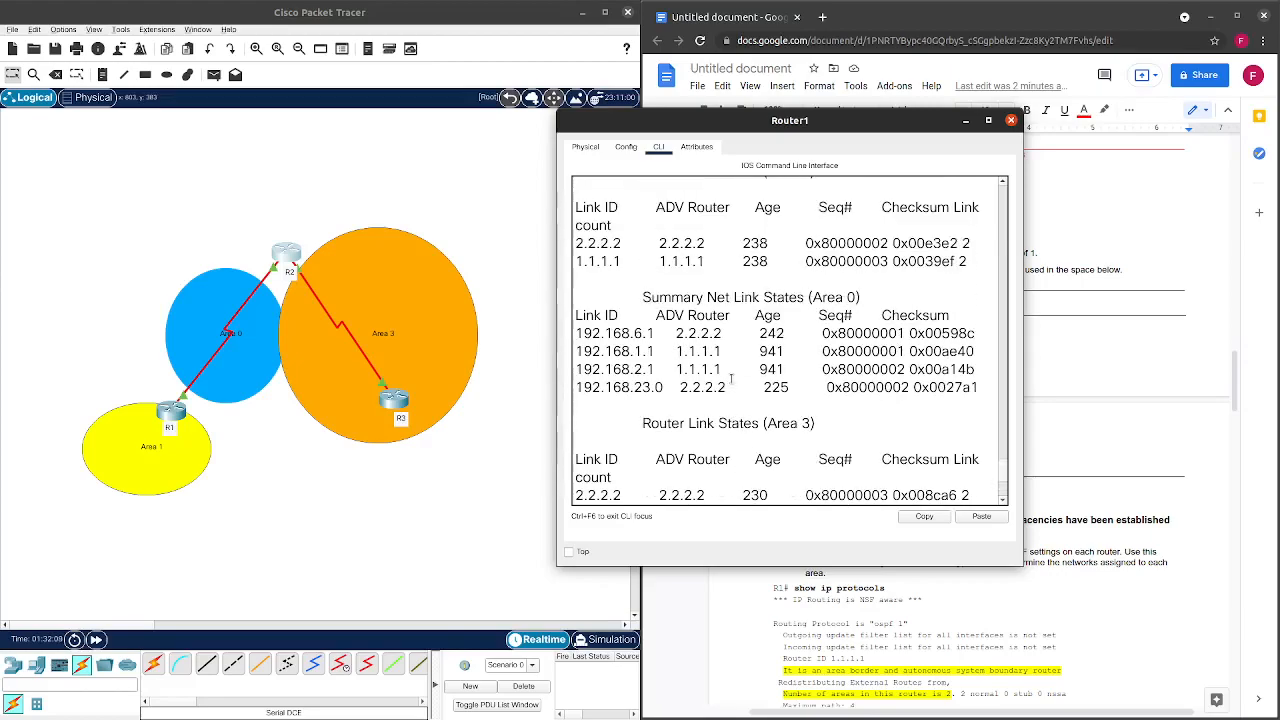
scroll(733, 395, "down", 2)
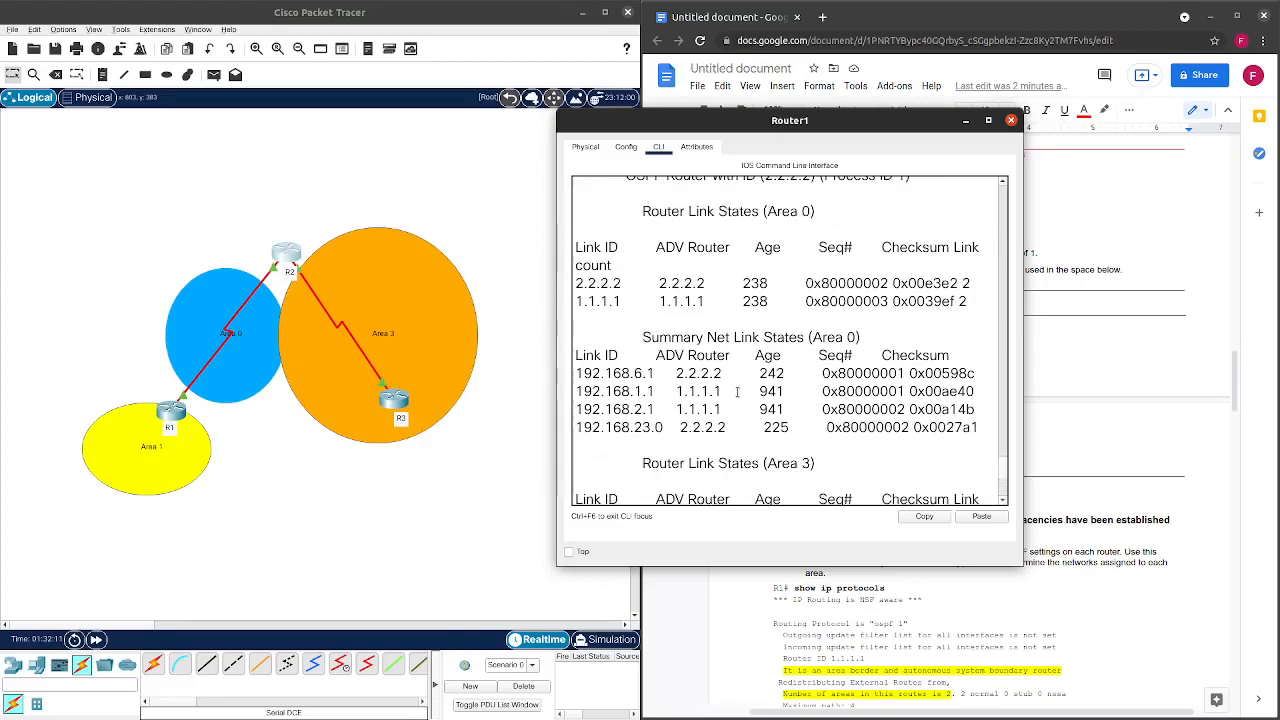
scroll(740, 390, "up", 1)
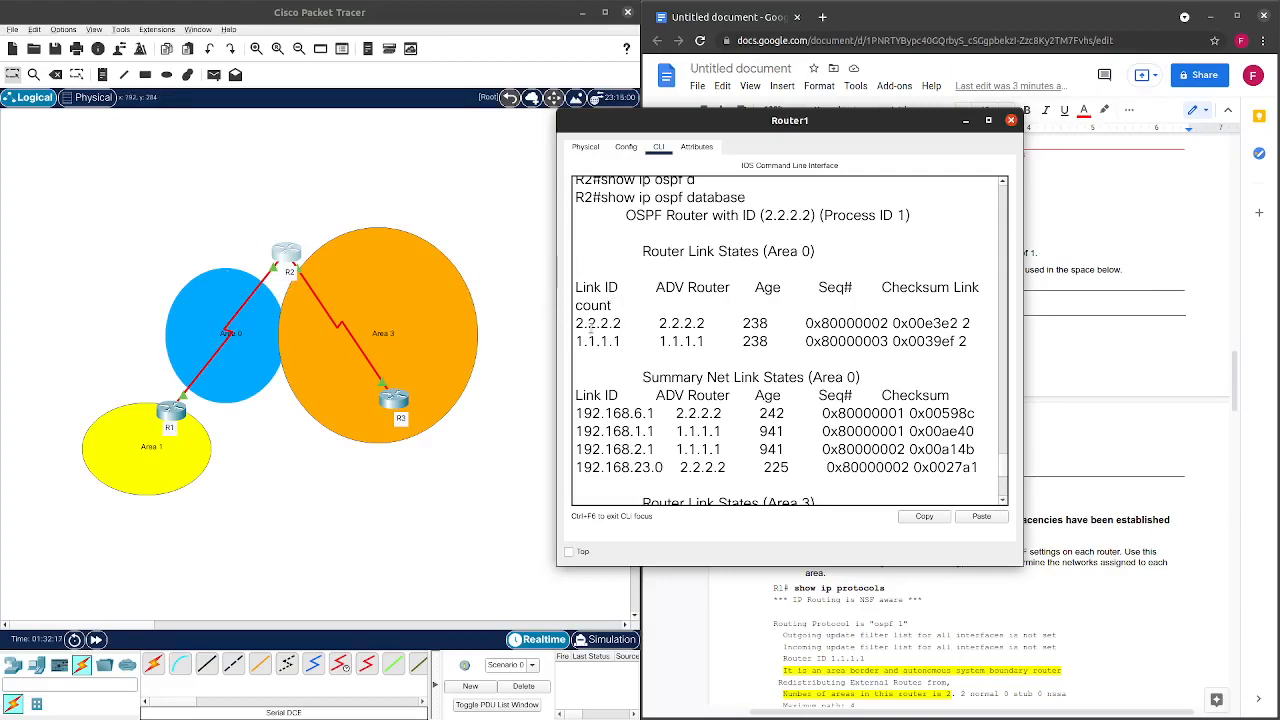
Highlight the Area 0 router link rows and the Summary Net Link States (Area 0) header.
mouse_move(589, 322)
left_mouse_down()
mouse_move(750, 344)
mouse_move(790, 326)
mouse_move(969, 327)
mouse_move(971, 351)
mouse_move(576, 333)
left_mouse_up()
left_click(969, 342)
scroll(681, 340, "down", 2)
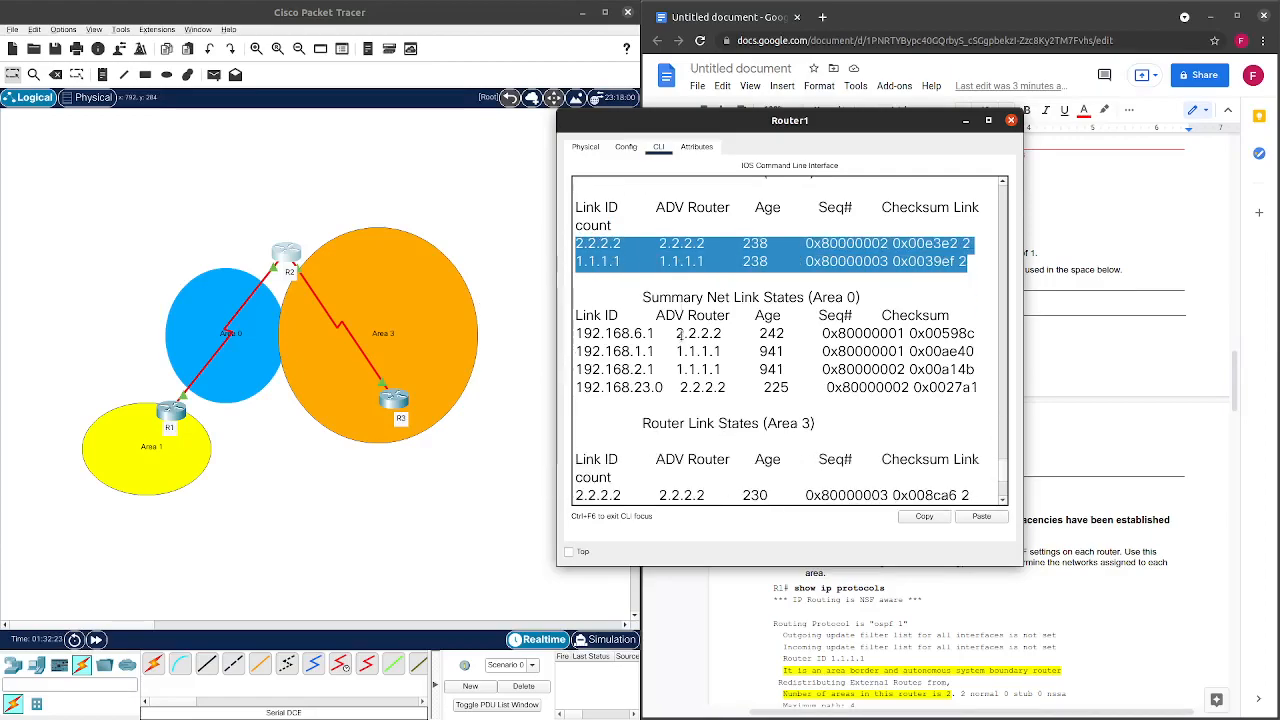
left_click_drag(642, 259, 836, 280)
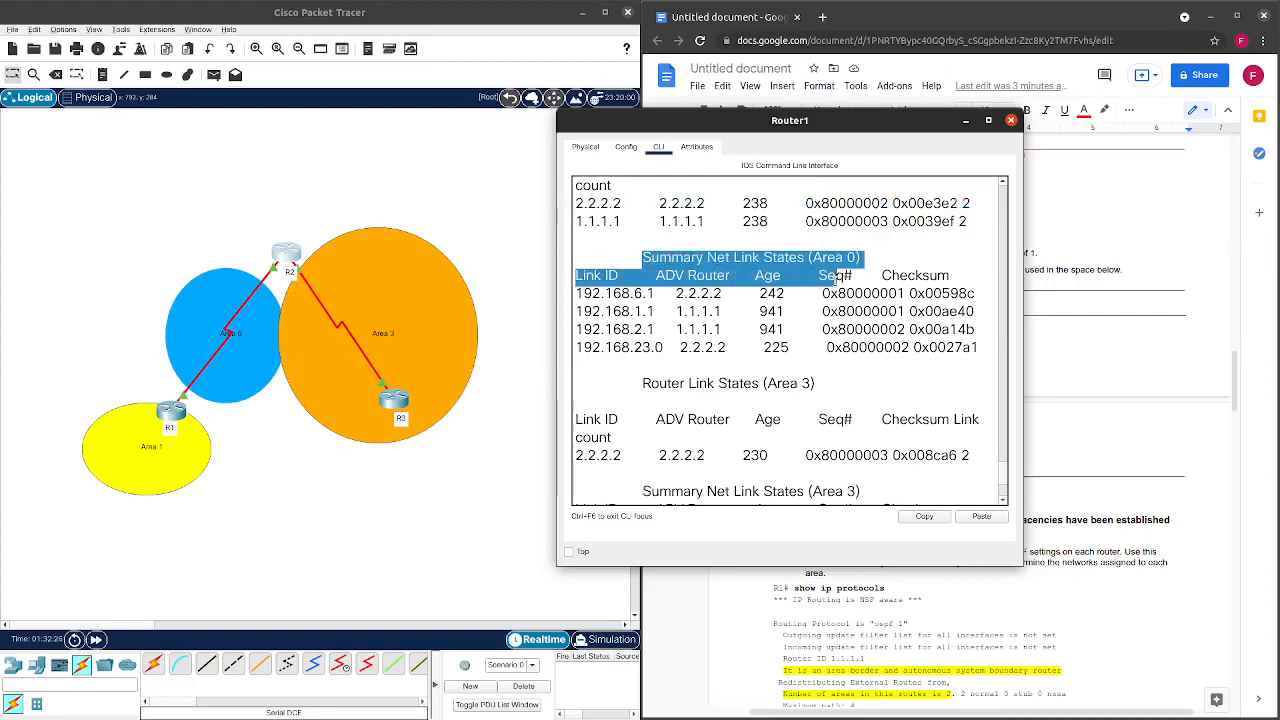
scroll(667, 318, "down", 1)
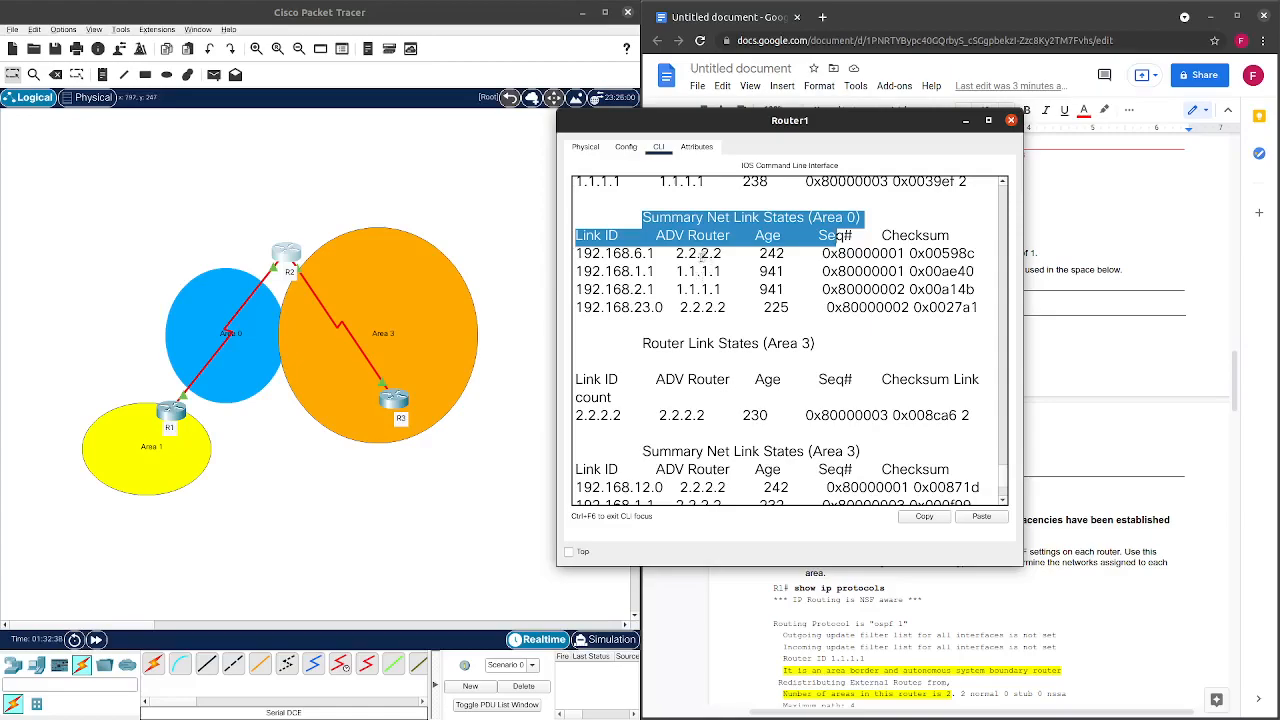
left_click(676, 256)
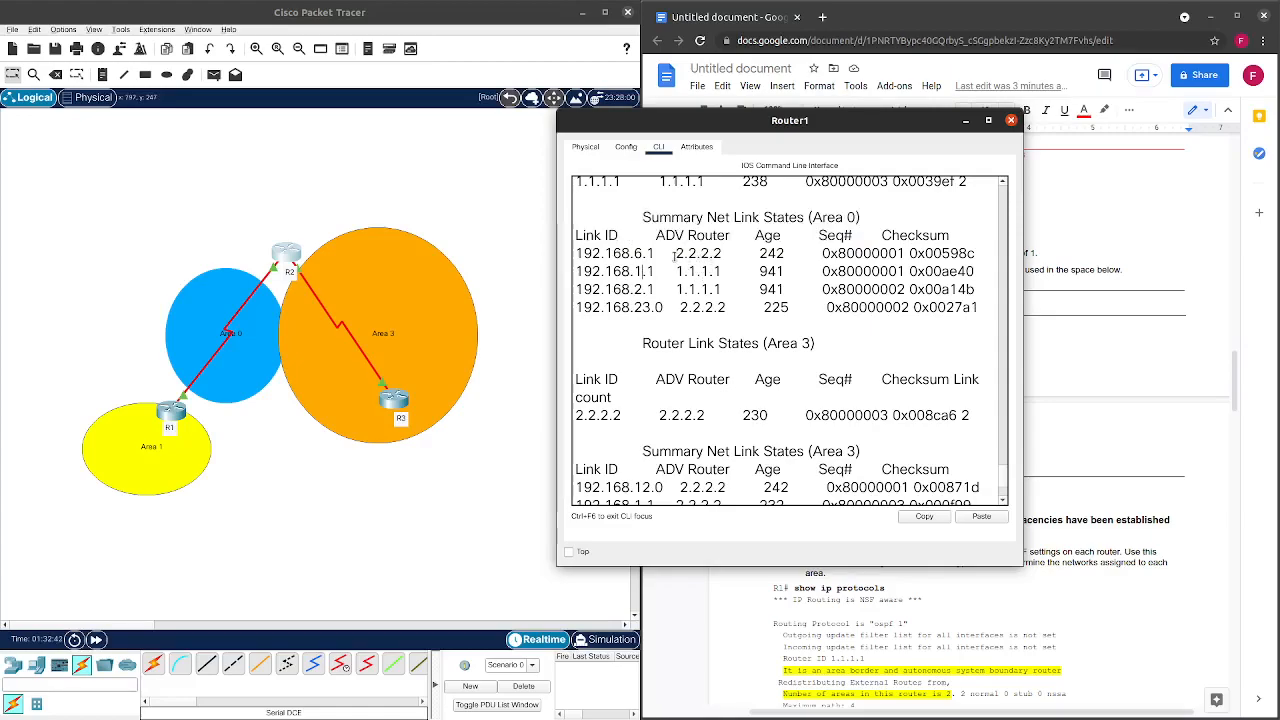
scroll(690, 290, "down", 2)
scroll(727, 370, "up", 3)
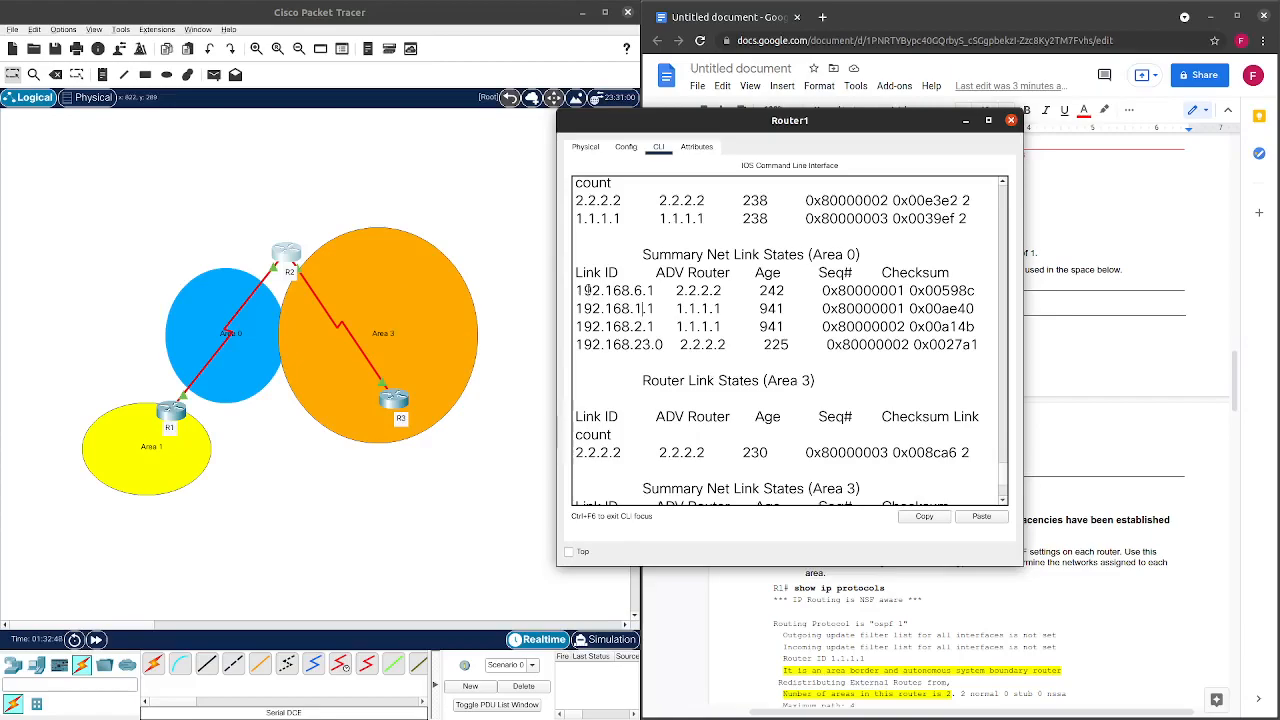
scroll(592, 292, "down", 2)
scroll(592, 292, "up", 1)
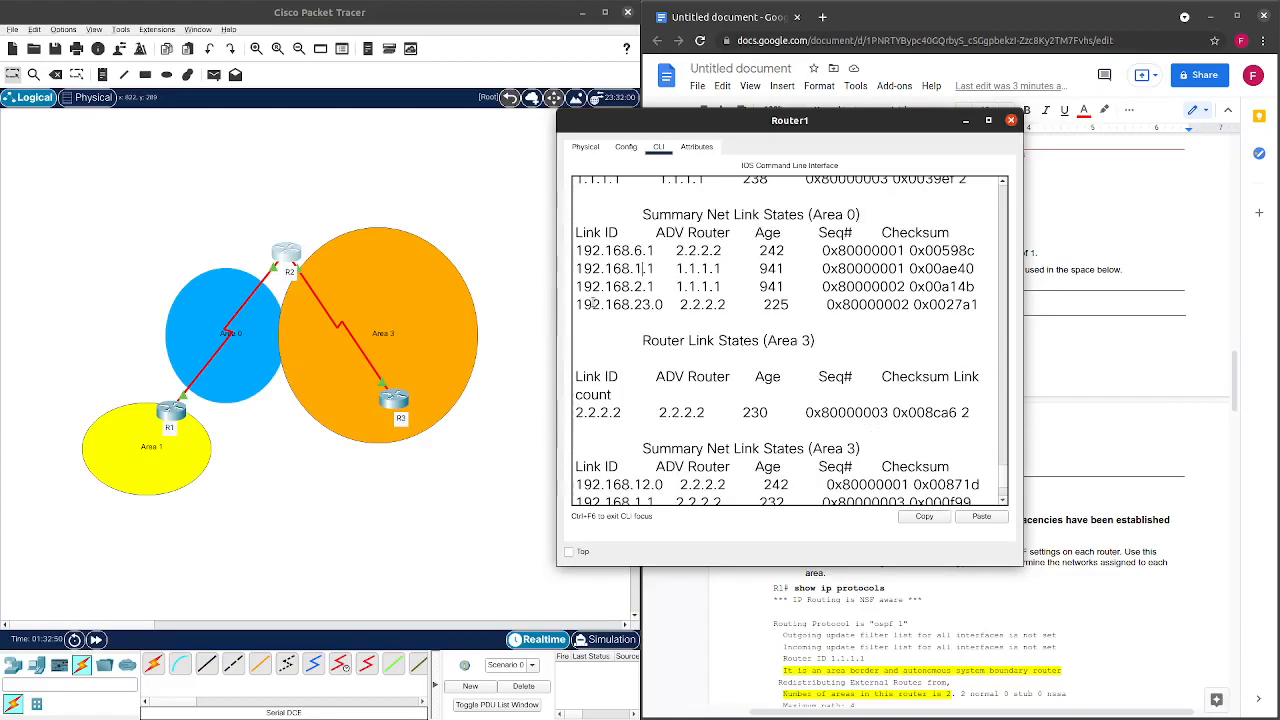
Highlight link 192.168.6.1 advertised by 2.2.2.2, then link 192.168.1.1.
left_click_drag(584, 251, 724, 256)
left_click(660, 253)
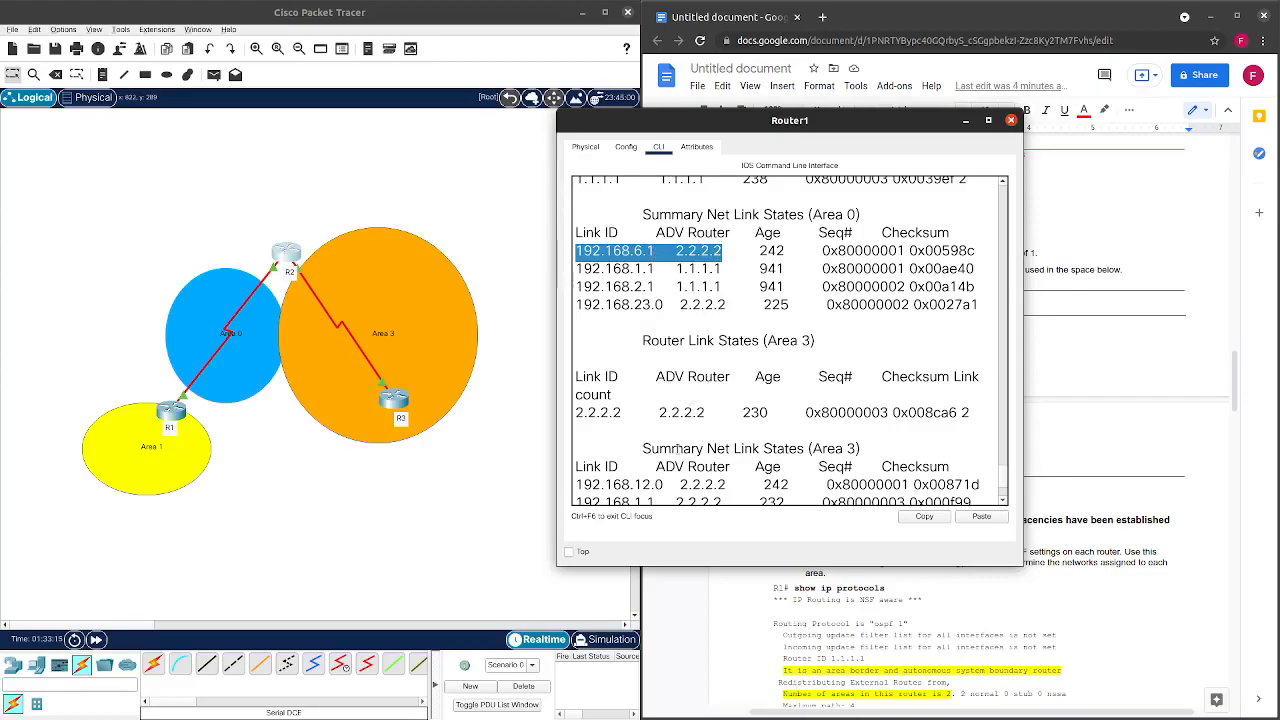
left_click(647, 274)
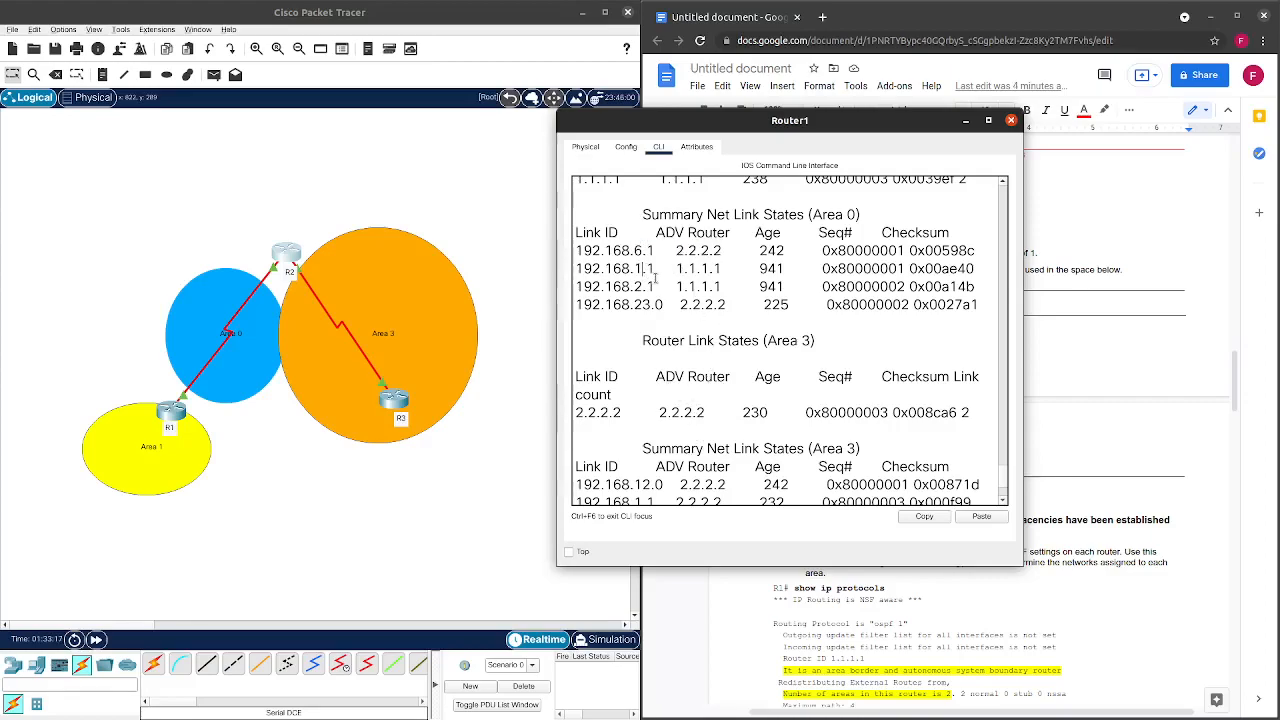
left_click_drag(657, 269, 578, 270)
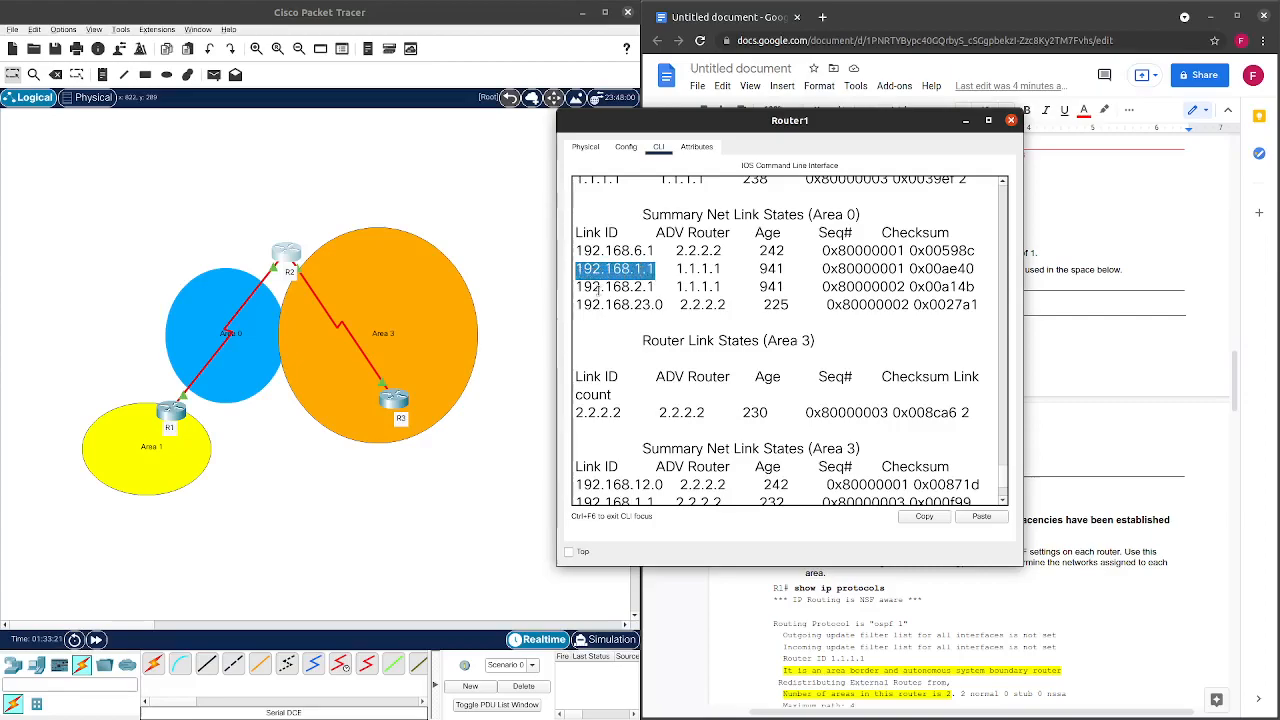
scroll(600, 300, "down", 1)
scroll(600, 300, "up", 1)
left_click(581, 270)
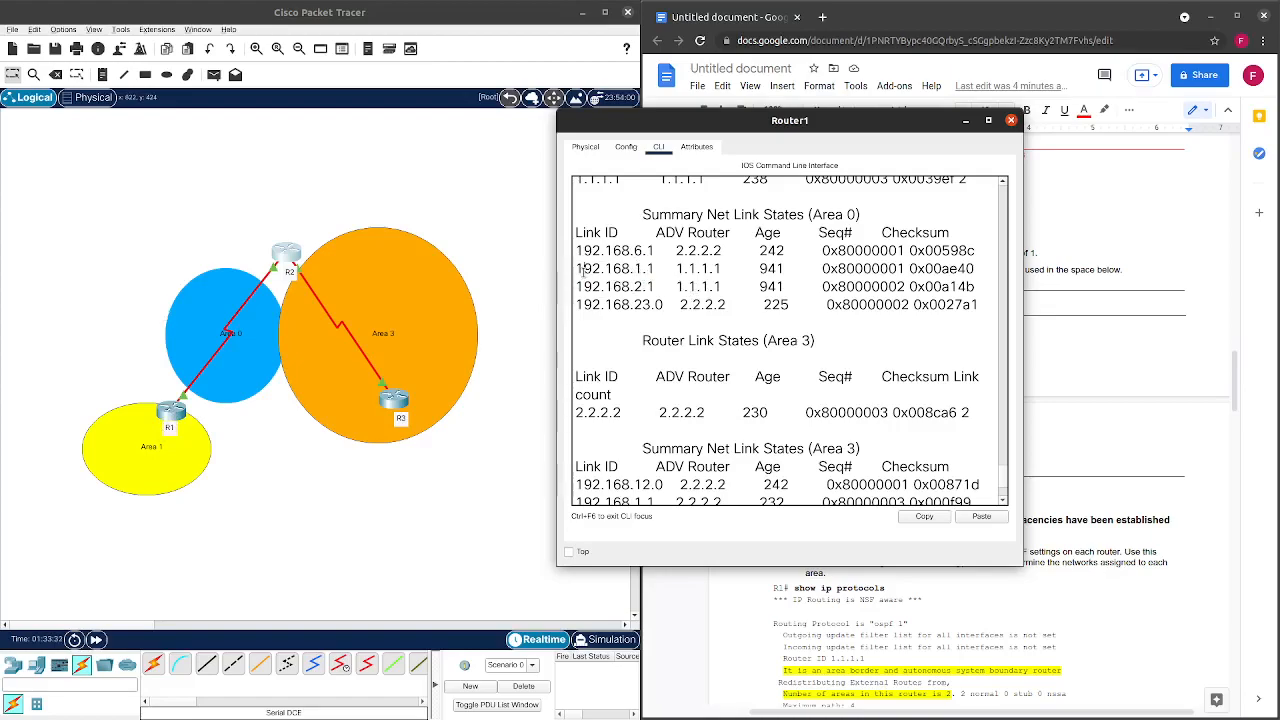
Highlight the 192.168.1.1 and 192.168.2.1 rows advertised by 1.1.1.1.
left_click_drag(581, 270, 656, 286)
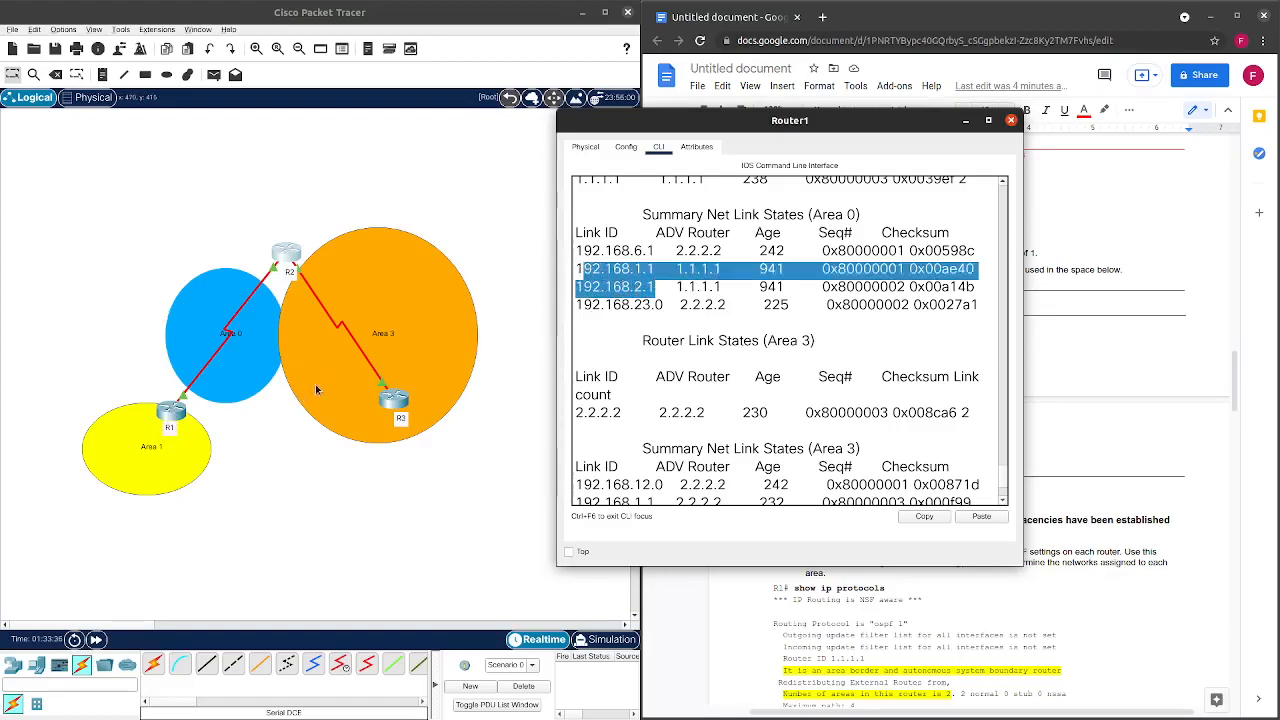
left_click(605, 269)
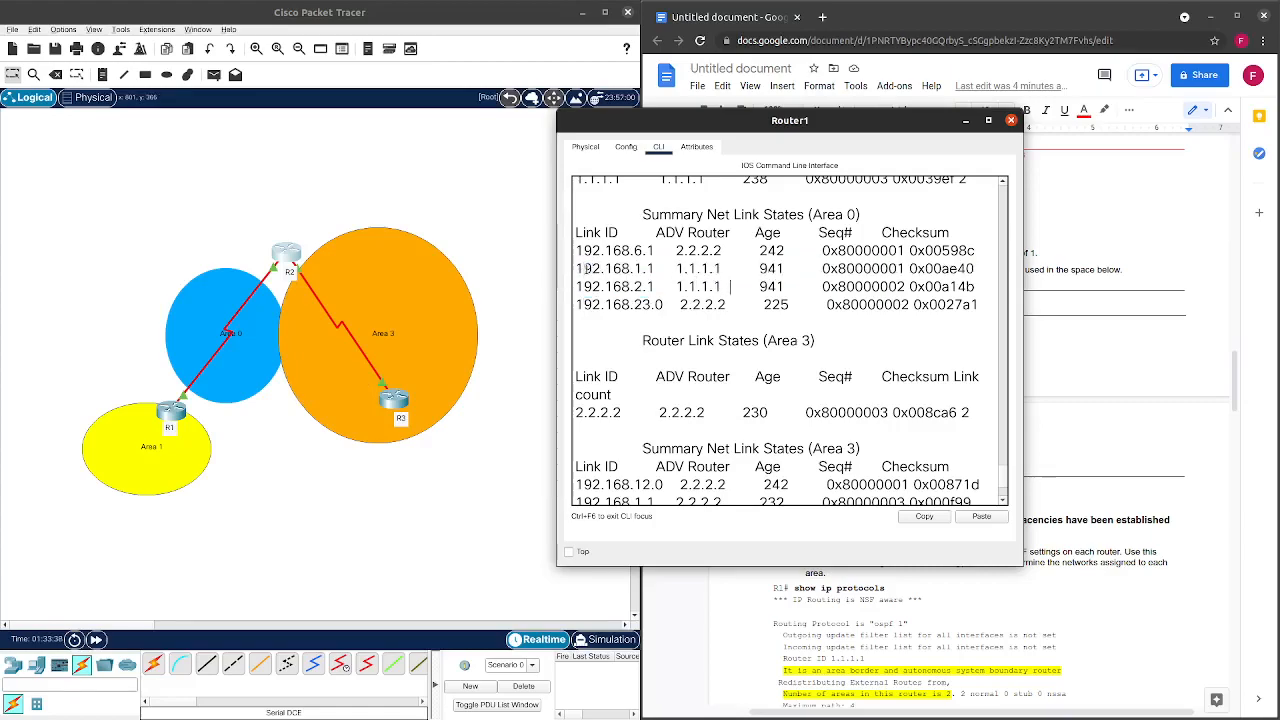
left_click_drag(577, 269, 736, 287)
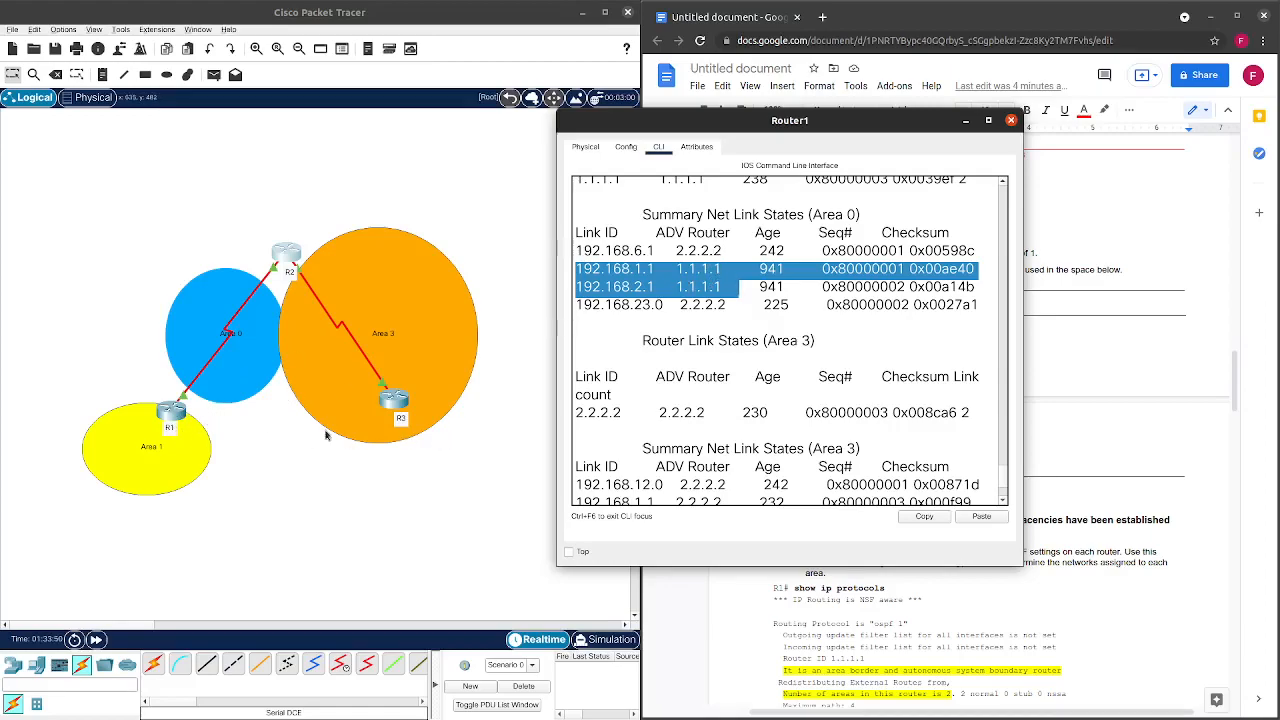
left_click(615, 275)
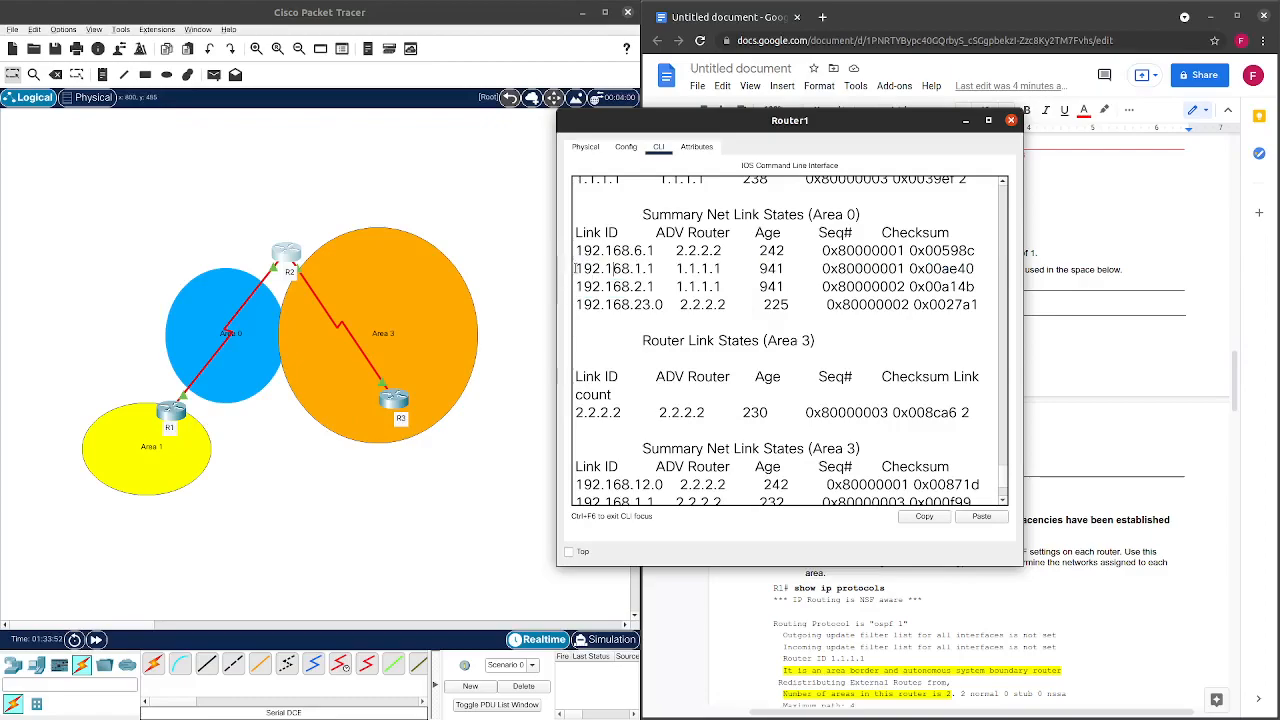
left_click_drag(575, 269, 975, 285)
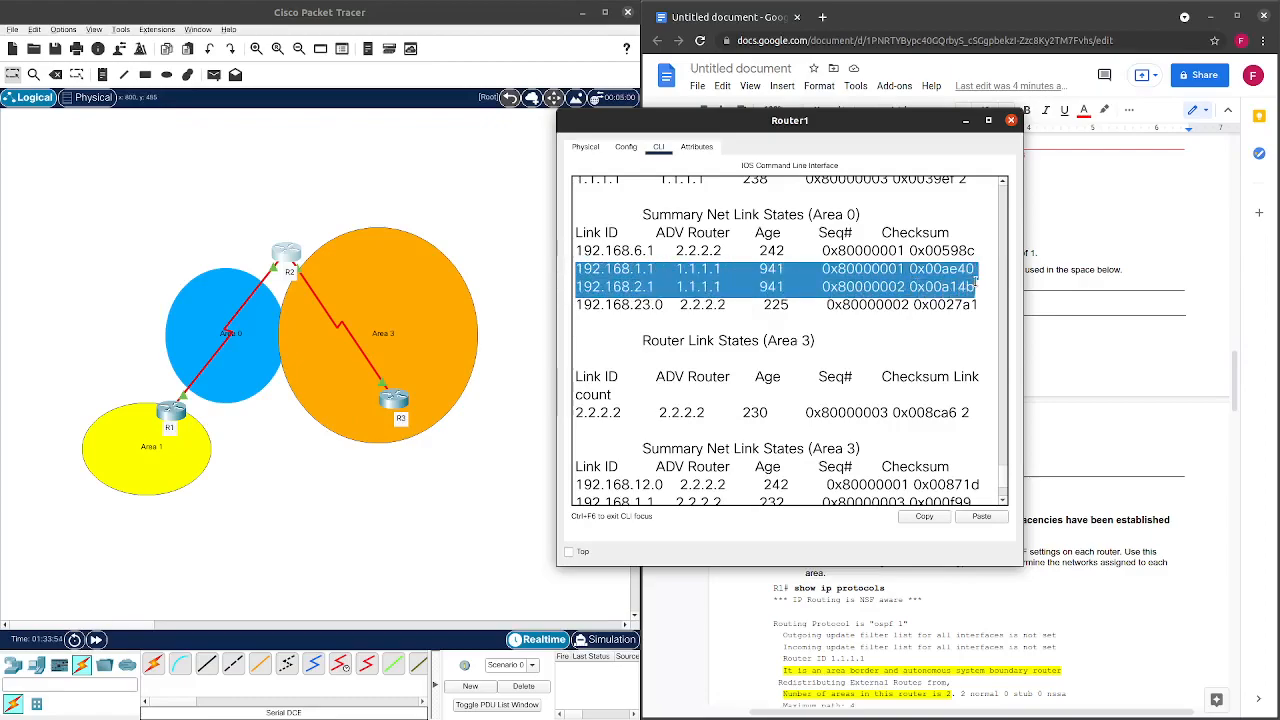
left_click(748, 327)
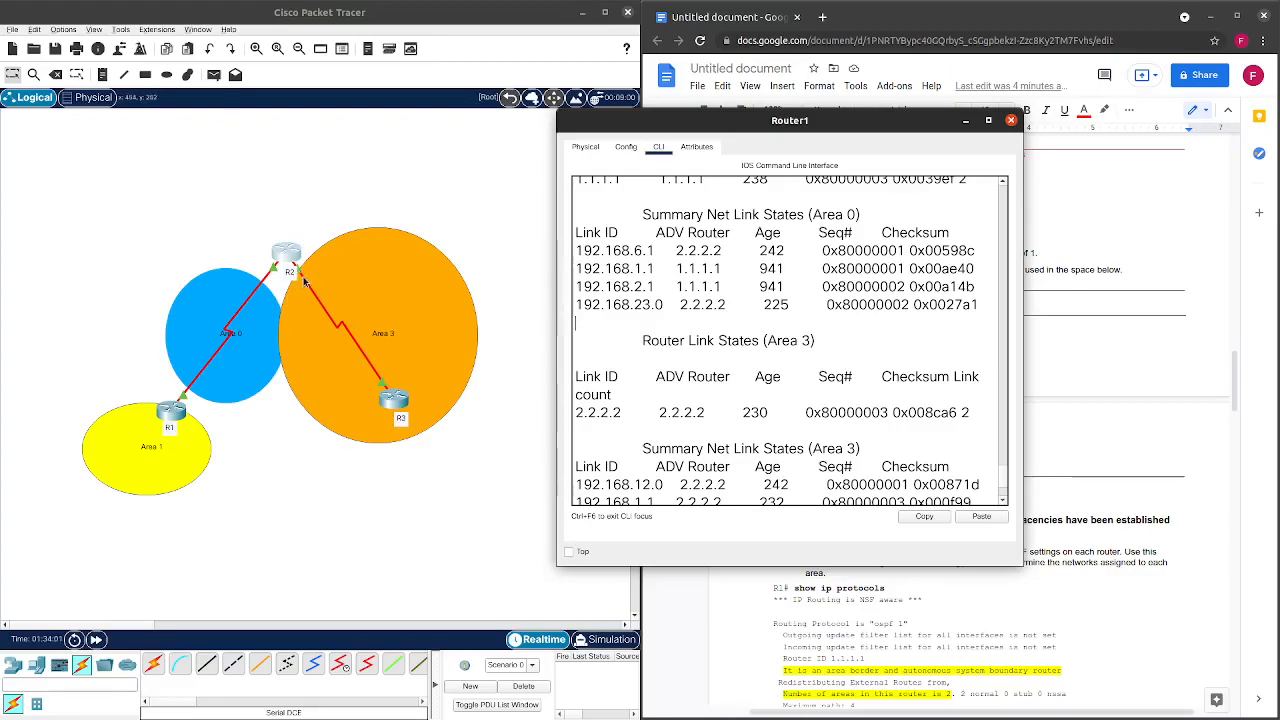
scroll(730, 292, "down", 2)
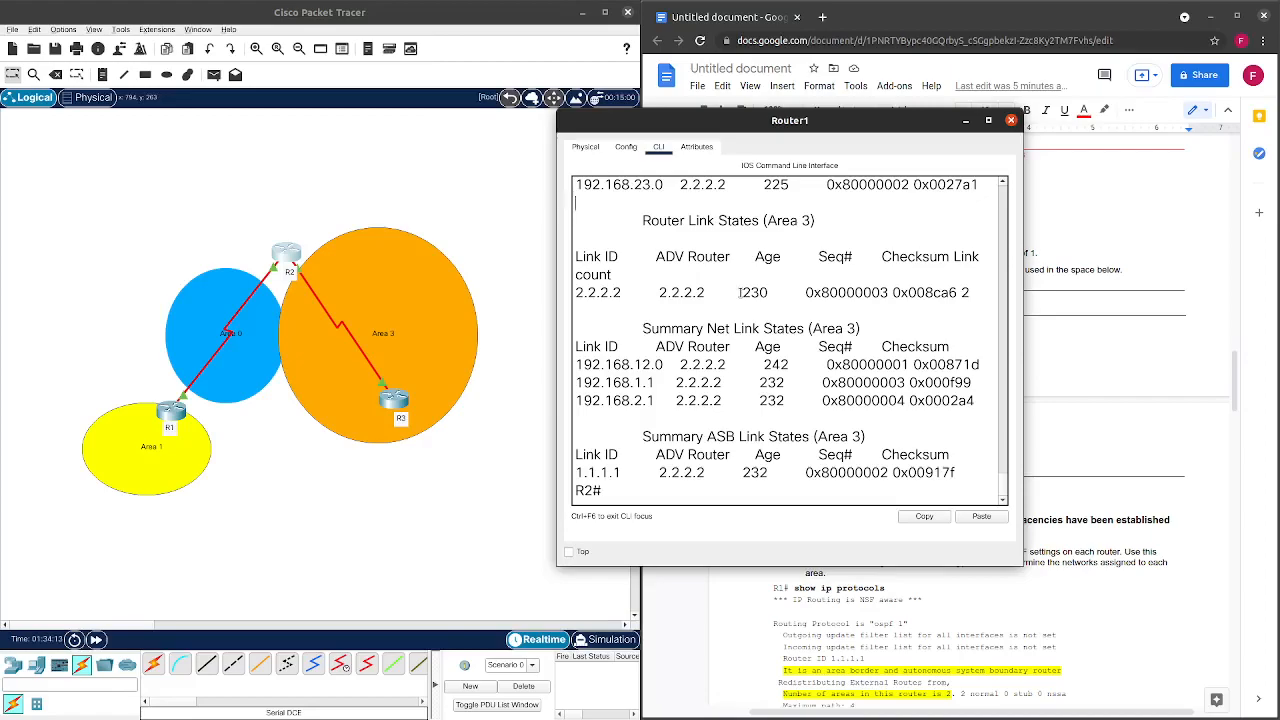
scroll(737, 302, "up", 1)
scroll(730, 305, "down", 1)
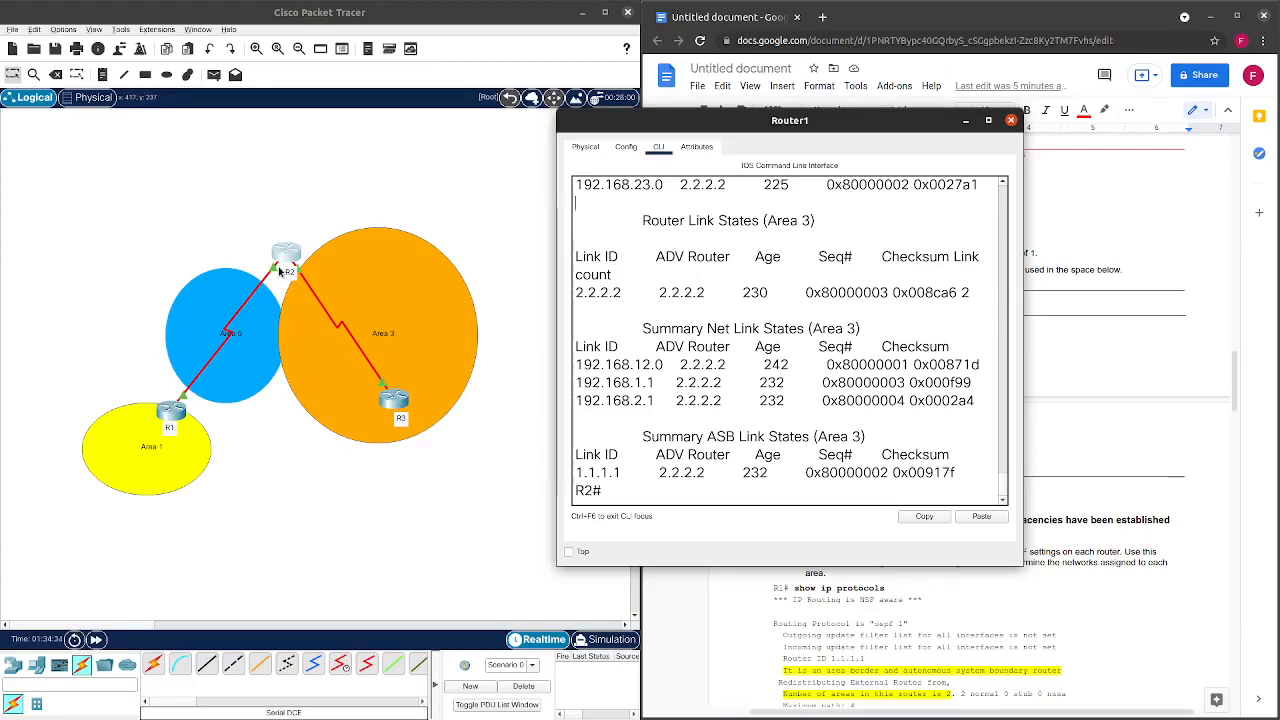
left_click_drag(634, 366, 730, 366)
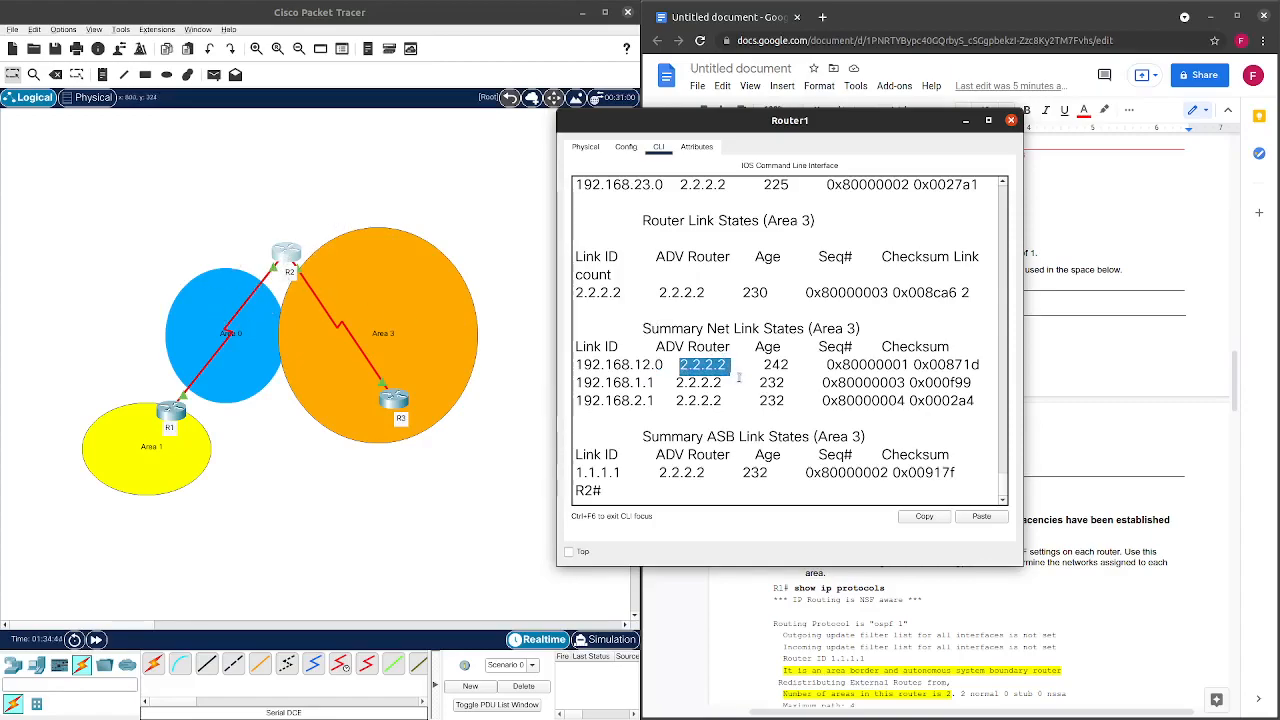
left_click_drag(577, 383, 987, 405)
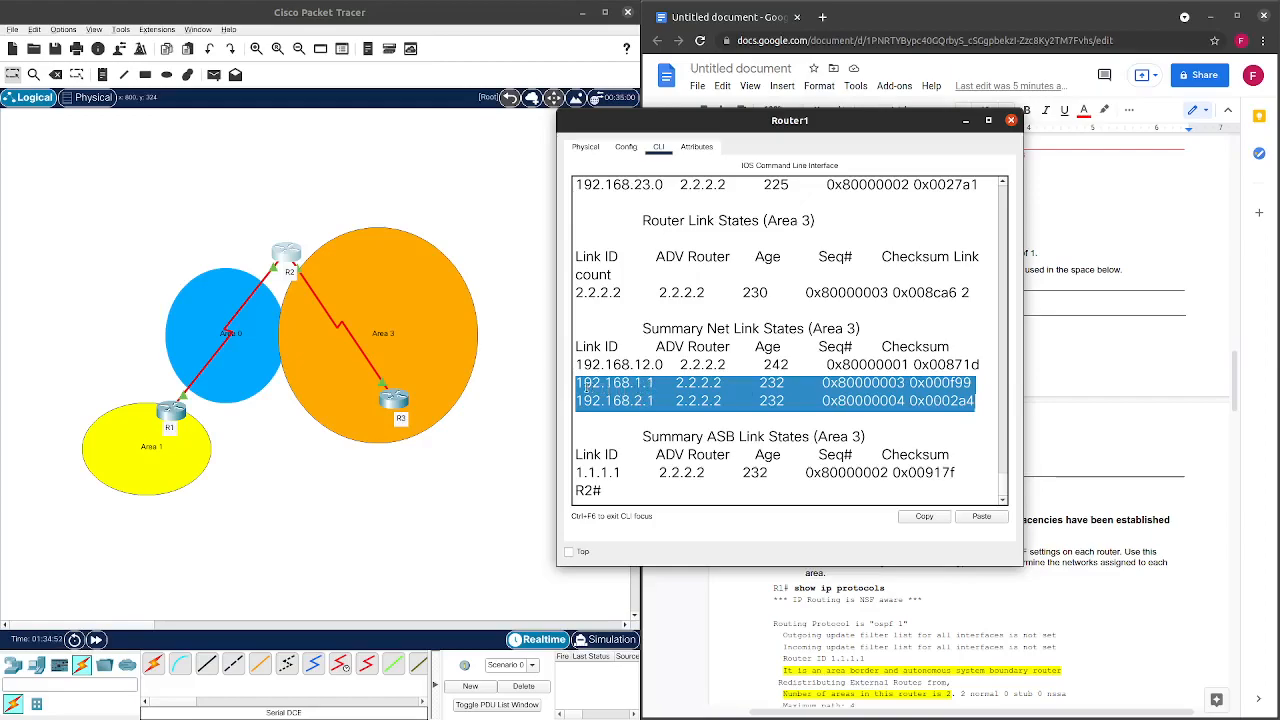
left_click(583, 385)
left_click_drag(578, 380, 978, 405)
left_click(611, 396)
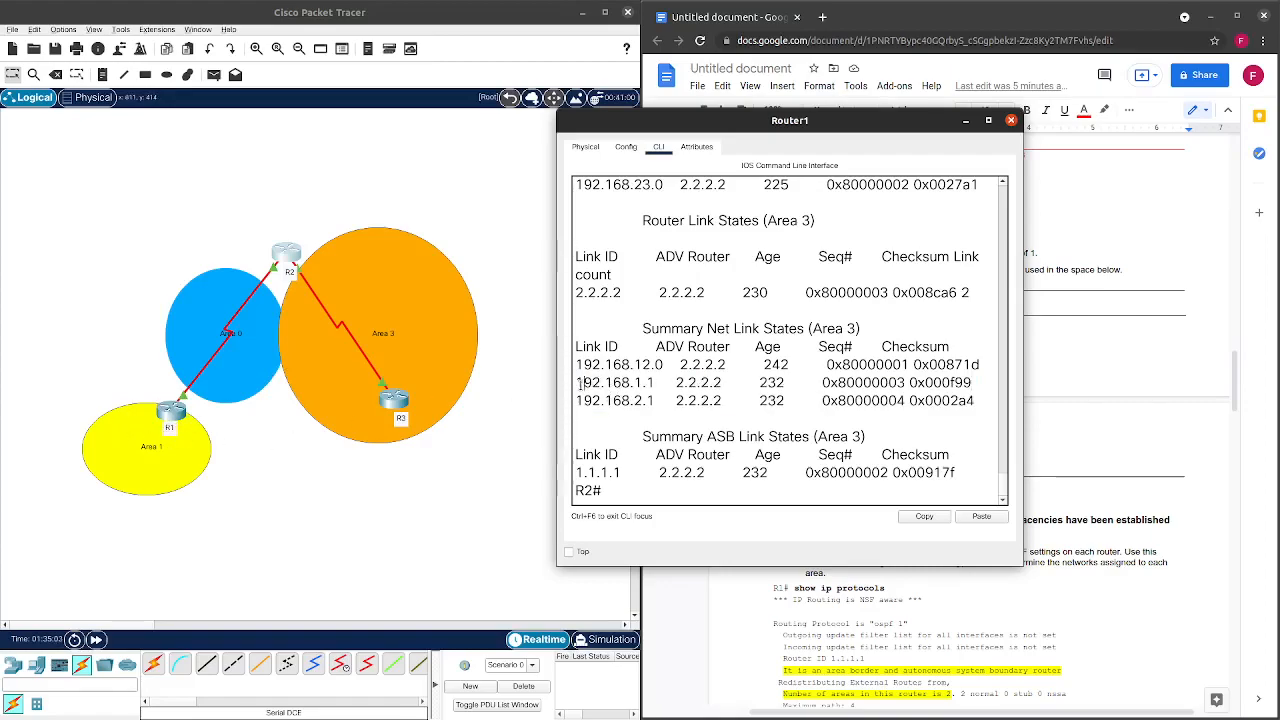
left_click_drag(580, 383, 975, 402)
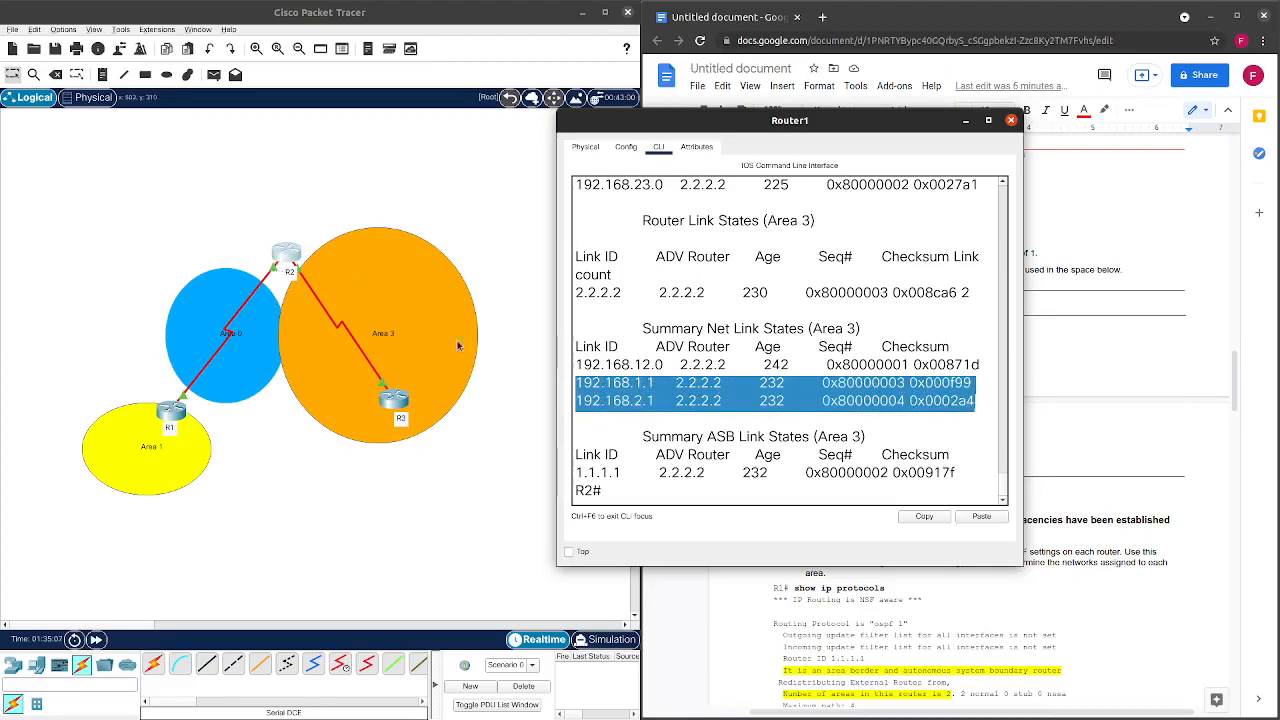
left_click(614, 420)
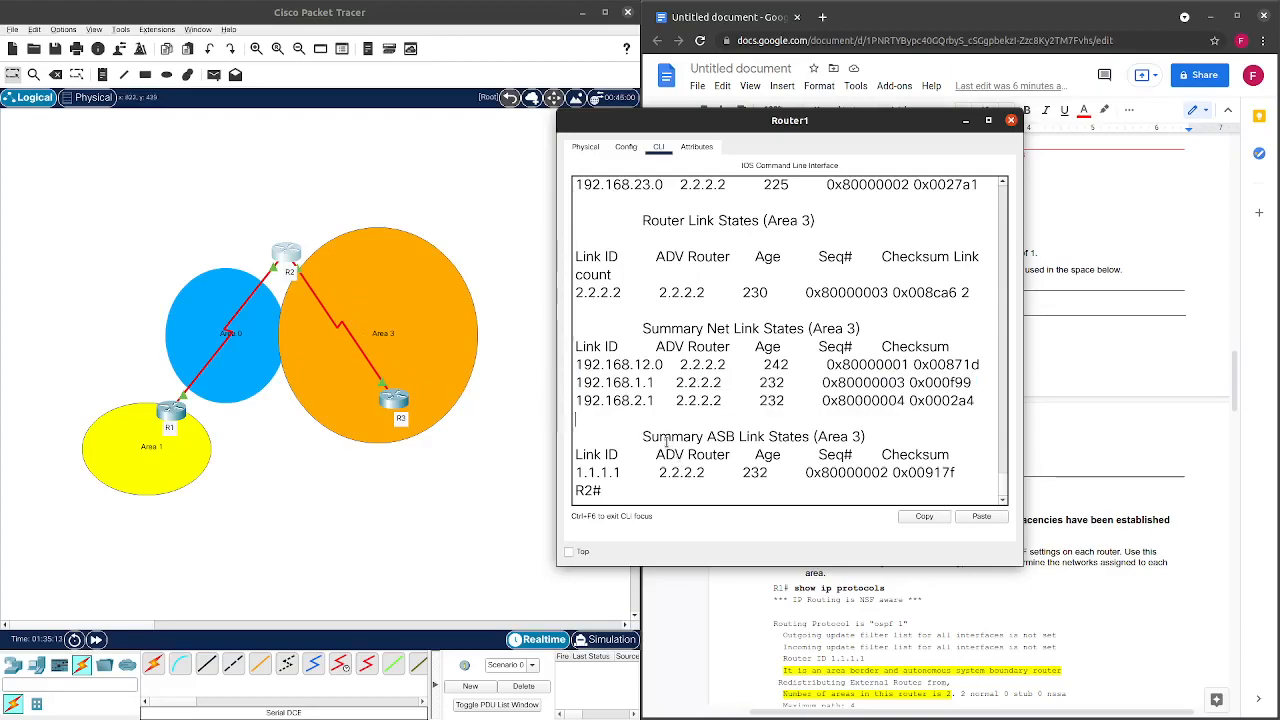
scroll(666, 441, "up", 1)
scroll(668, 438, "down", 1)
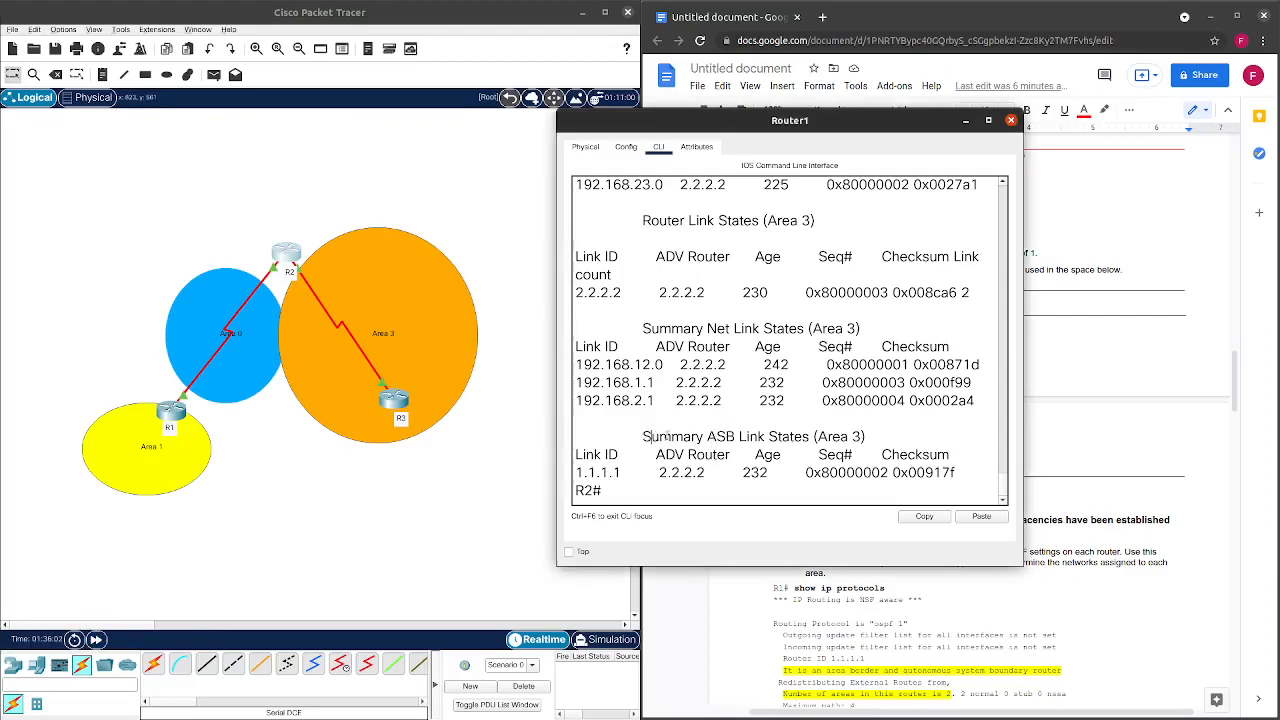
left_click_drag(651, 437, 864, 437)
left_click(807, 477)
left_click_drag(577, 472, 634, 475)
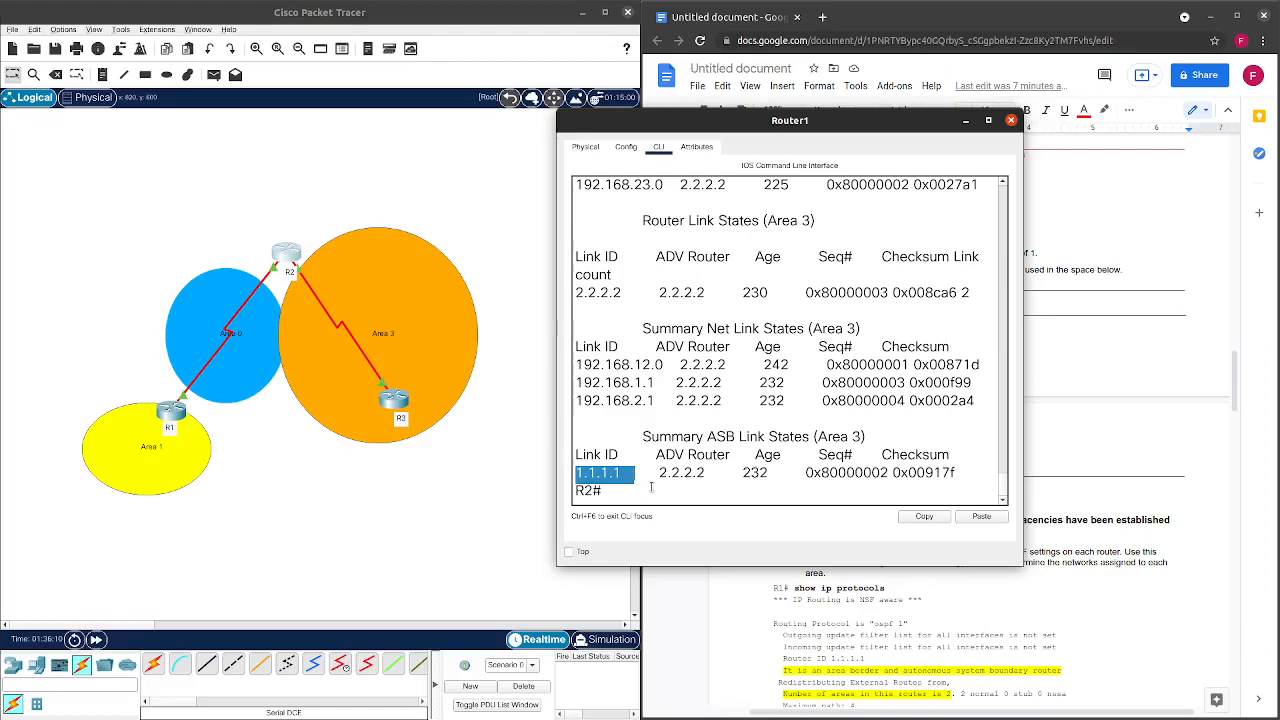
left_click_drag(660, 472, 709, 474)
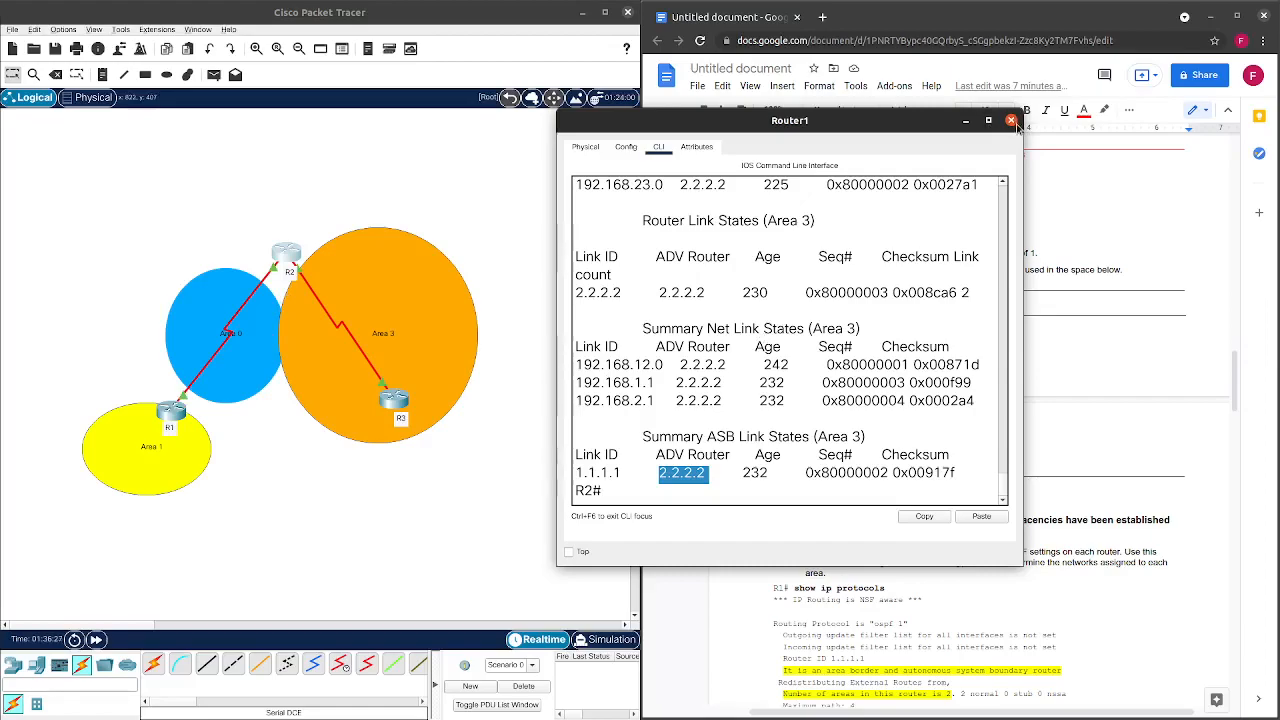
left_click(720, 493)
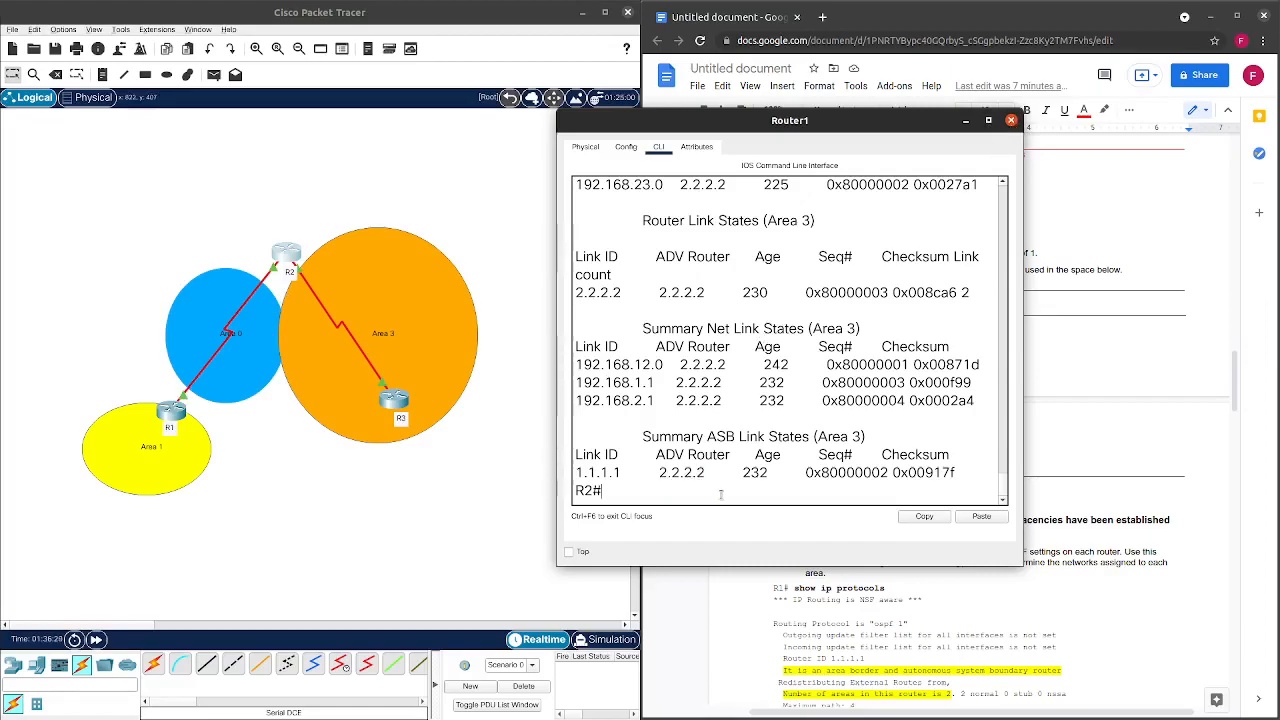
Run show ip route on R2 and page through the routing table.
type("shj")
key("BackSpace")
type("ow ip route")
key("Return")
key("space")
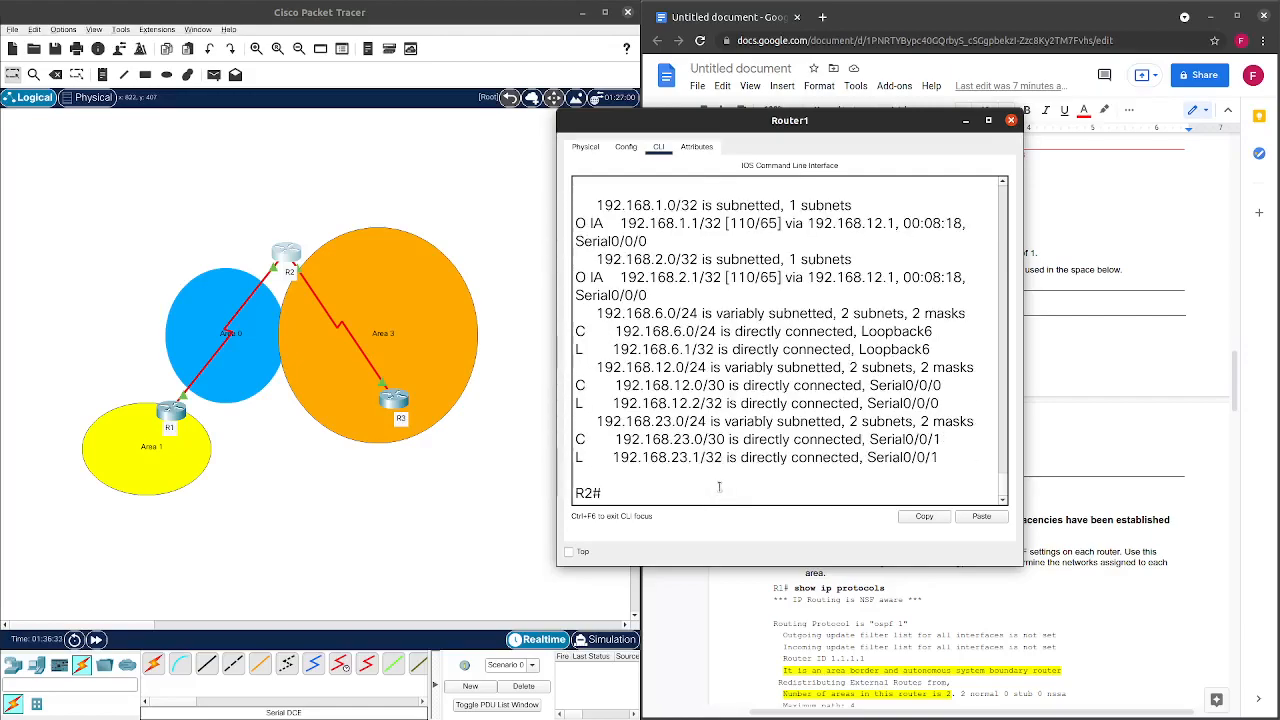
scroll(683, 380, "up", 3)
scroll(683, 370, "up", 1)
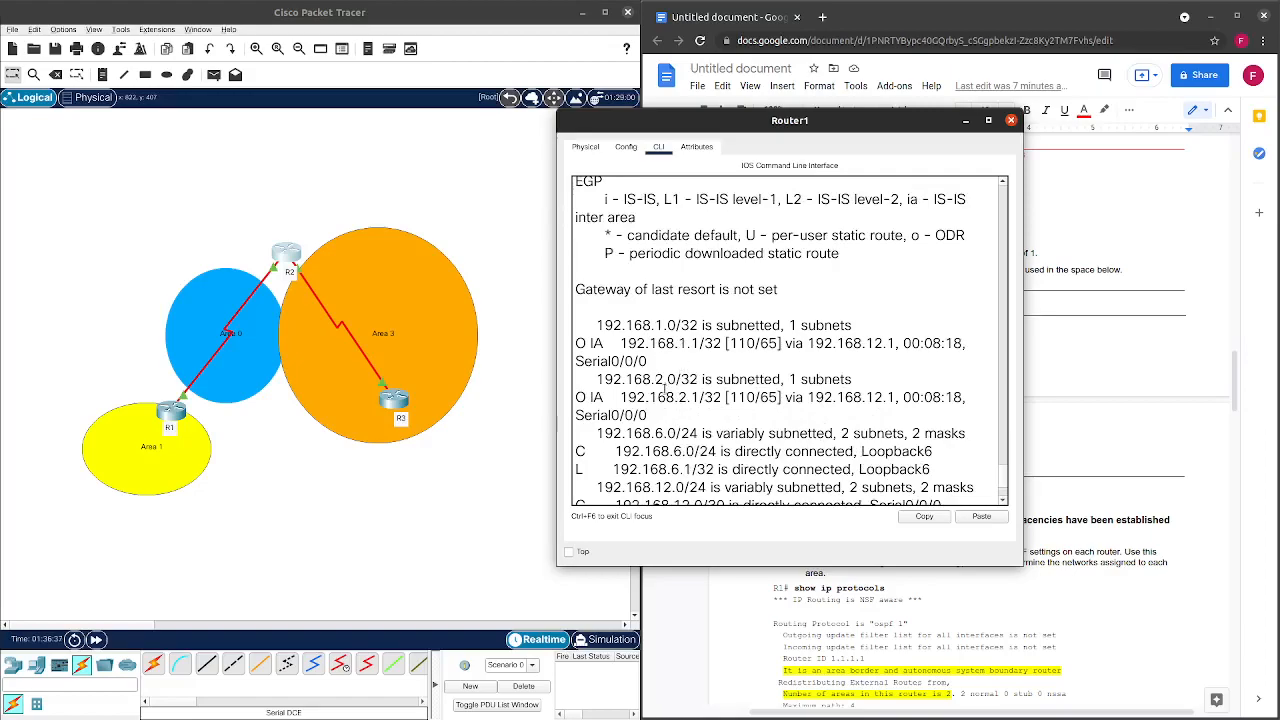
scroll(662, 393, "up", 1)
scroll(664, 387, "down", 1)
Highlight the O IA route to 192.168.1.1, then close R2's console.
double_click(591, 343)
scroll(680, 350, "down", 1)
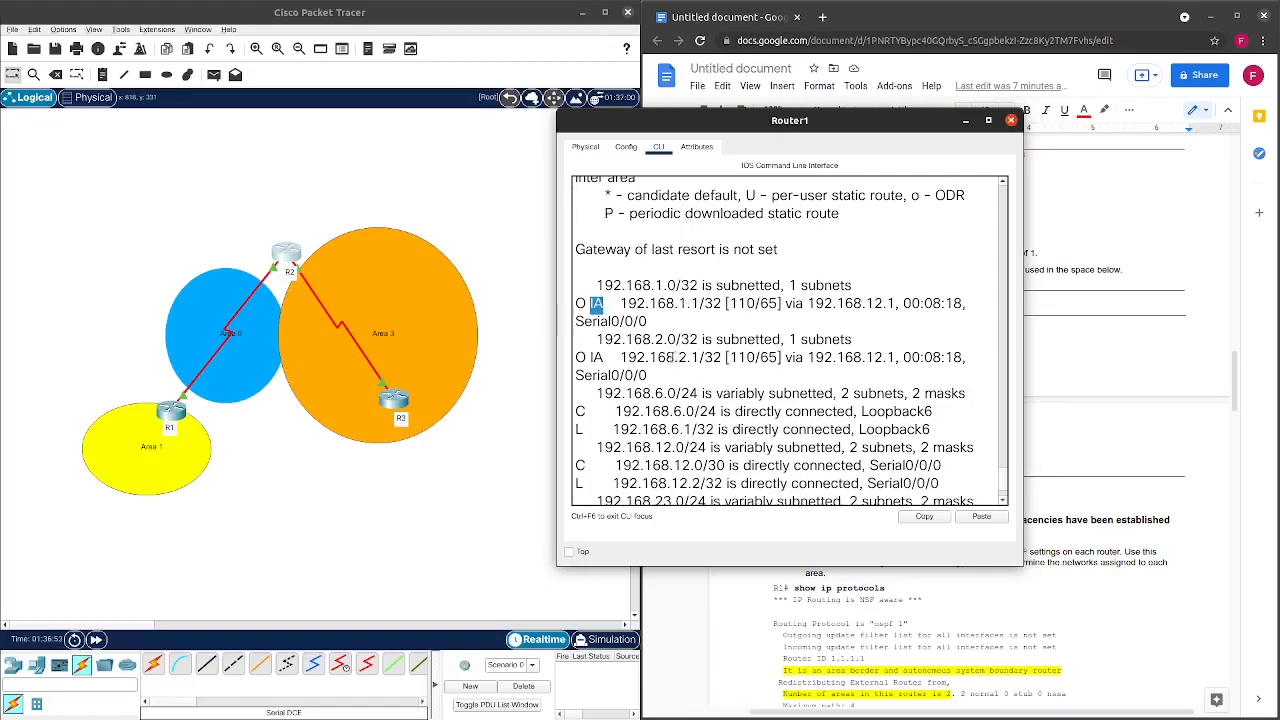
left_click_drag(621, 357, 692, 357)
scroll(692, 357, "down", 1)
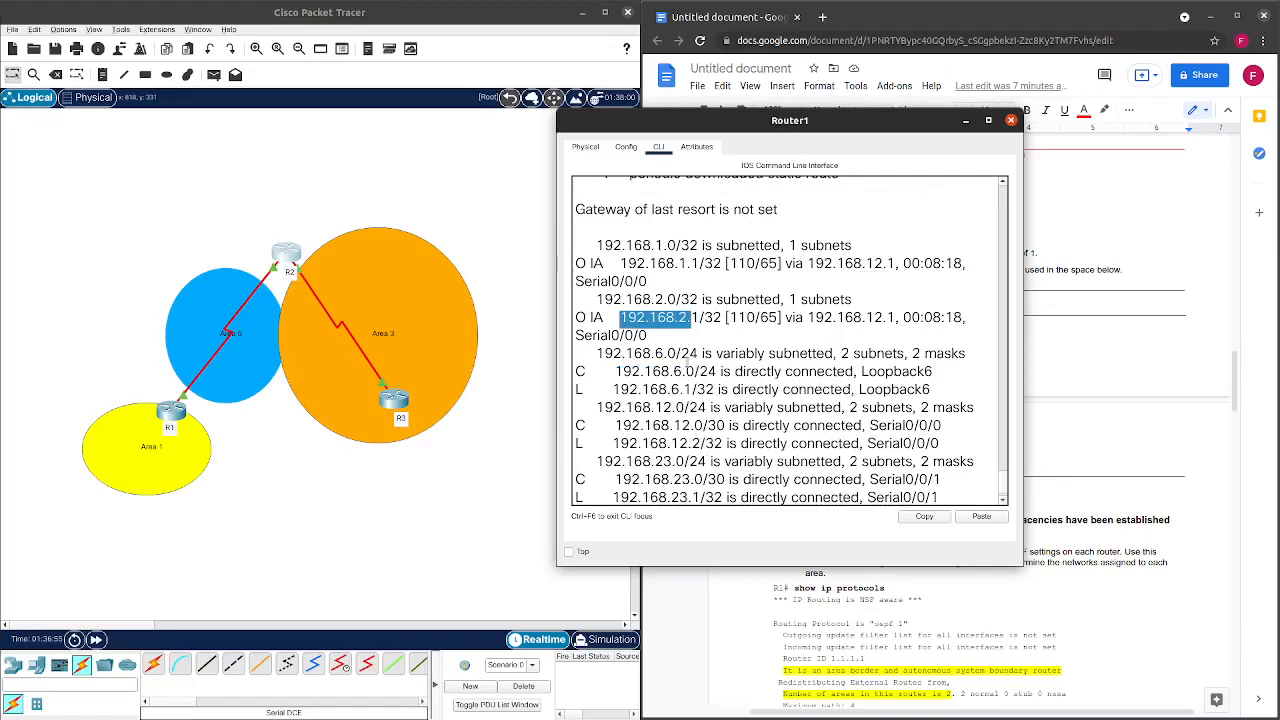
scroll(689, 358, "down", 1)
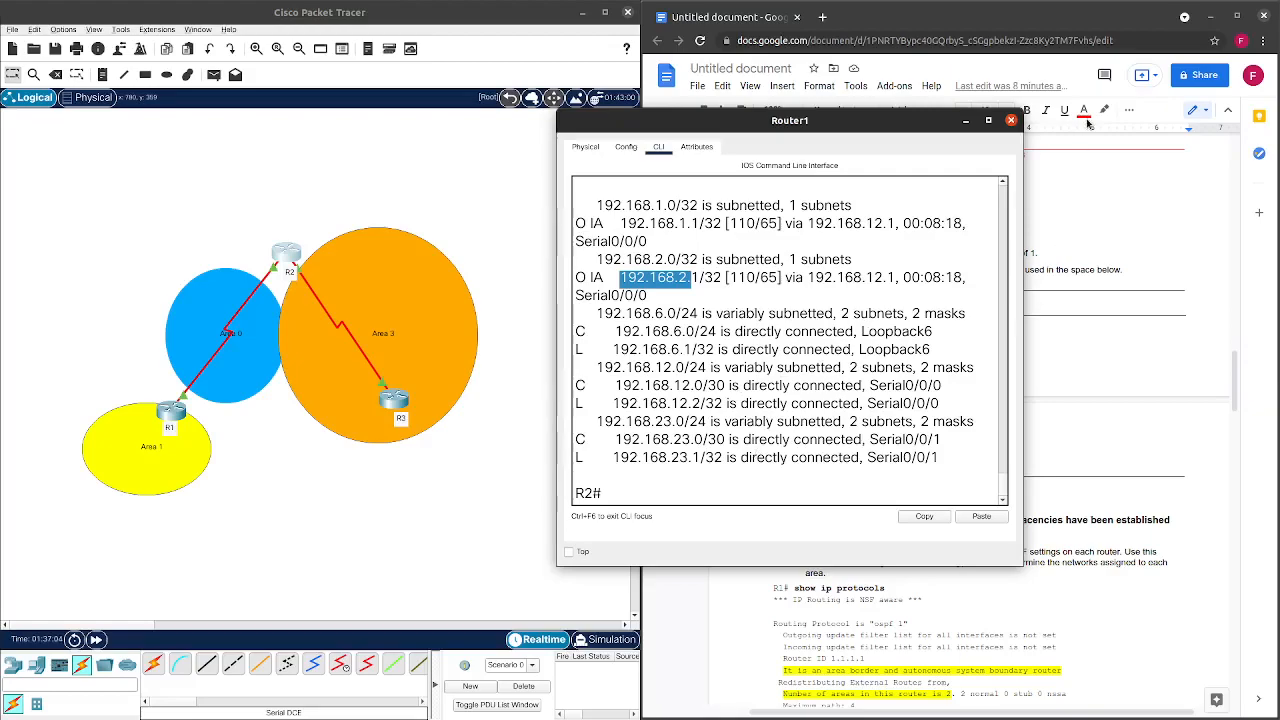
left_click(1011, 120)
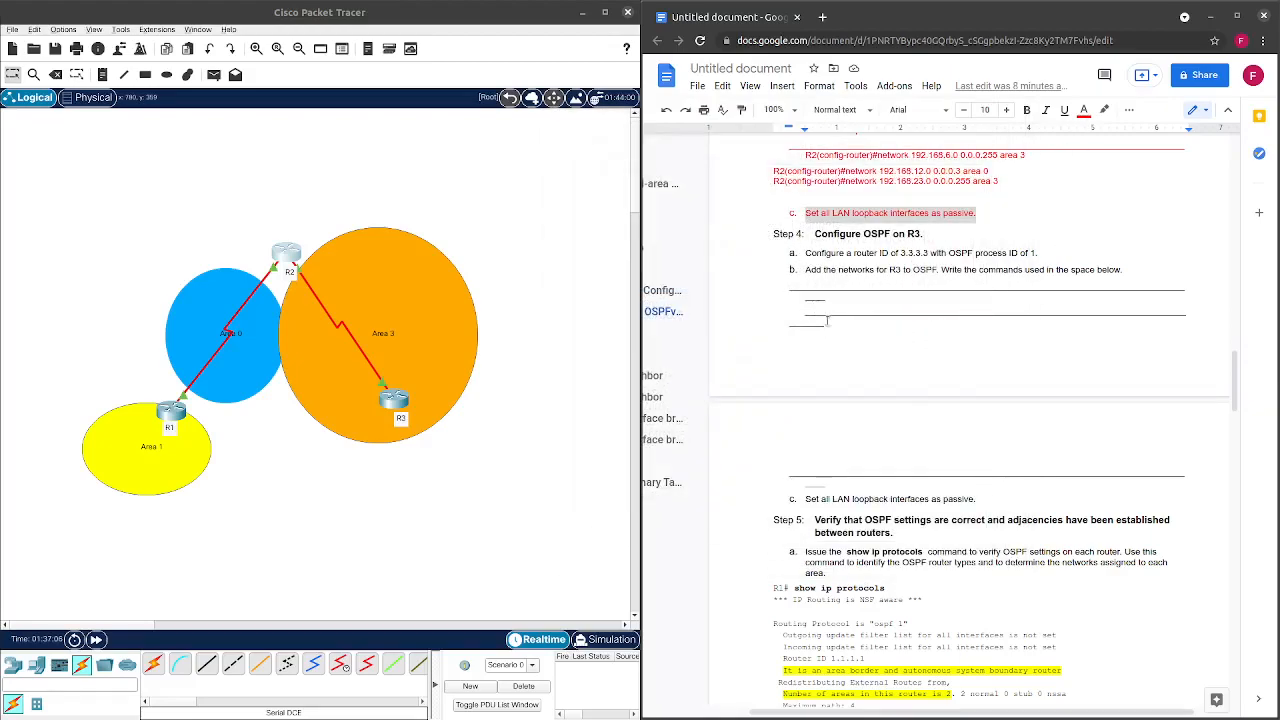
Open R3's CLI, log in, and enter privileged and global configuration mode.
scroll(830, 322, "down", 1)
left_click(396, 399)
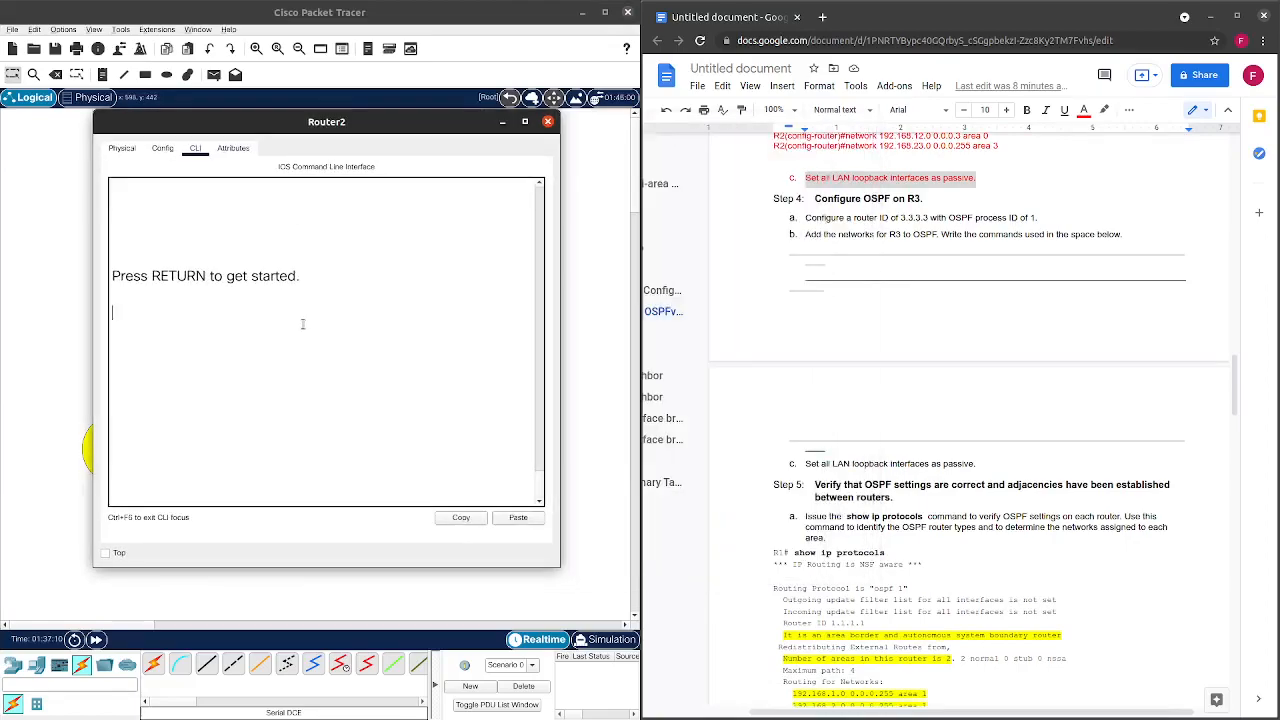
key("Return")
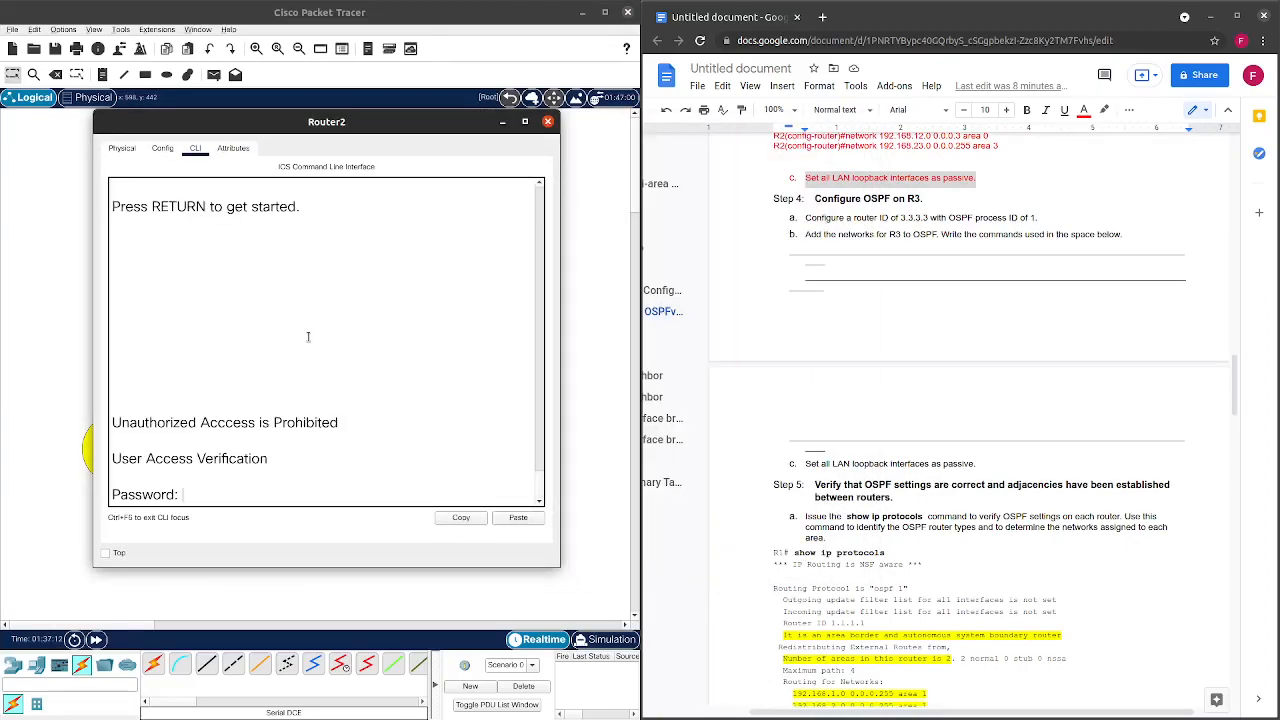
key("Return")
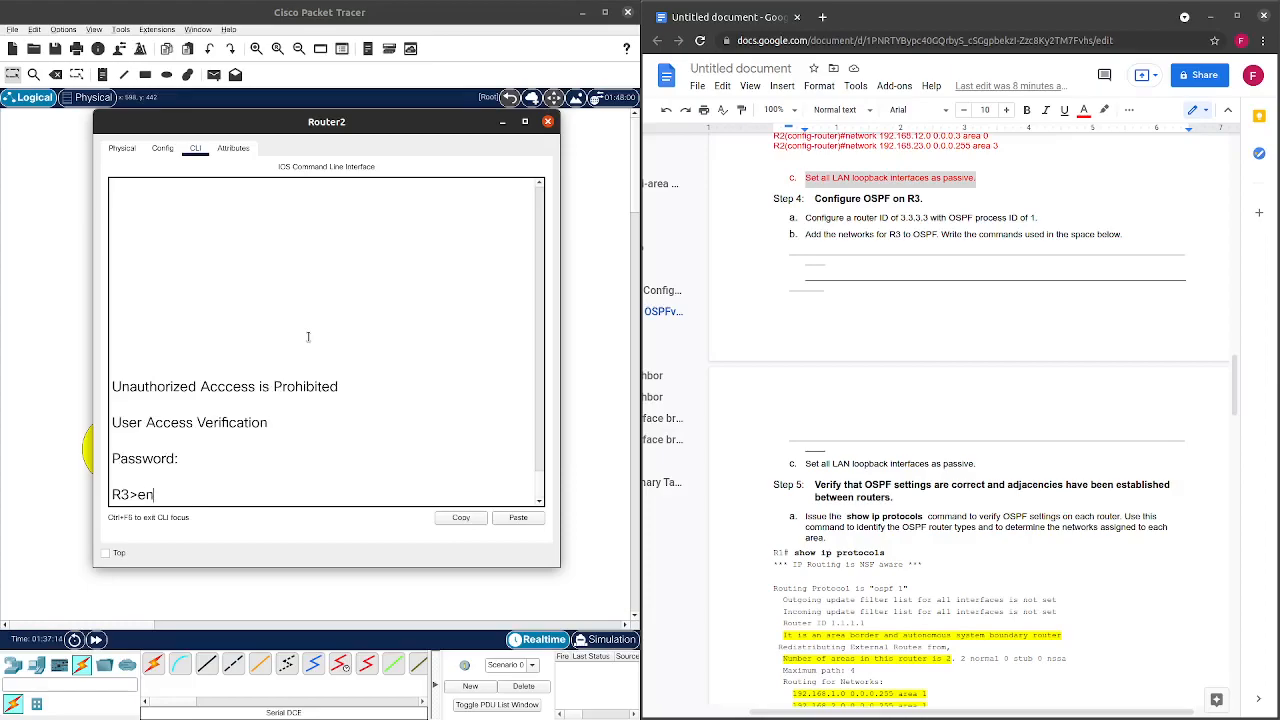
type("en")
key("Return")
key("Return")
key("Return")
type("c")
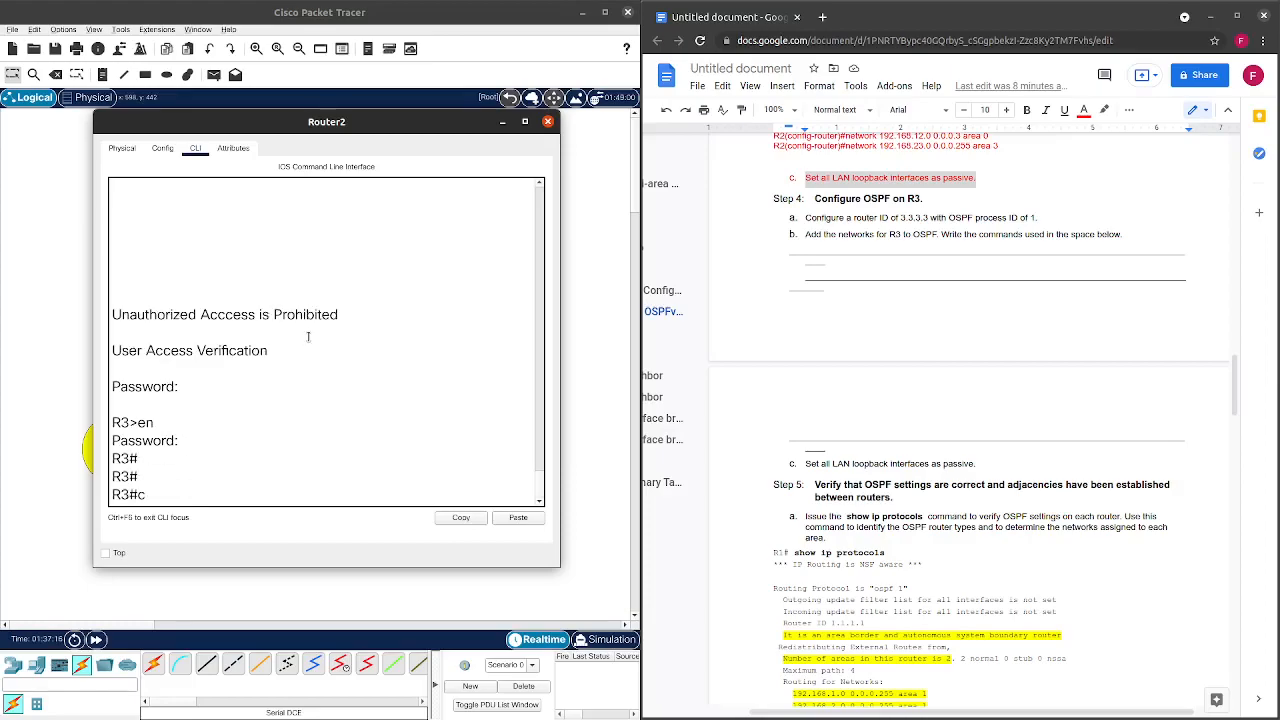
type("onf t")
key("Return")
key("Return")
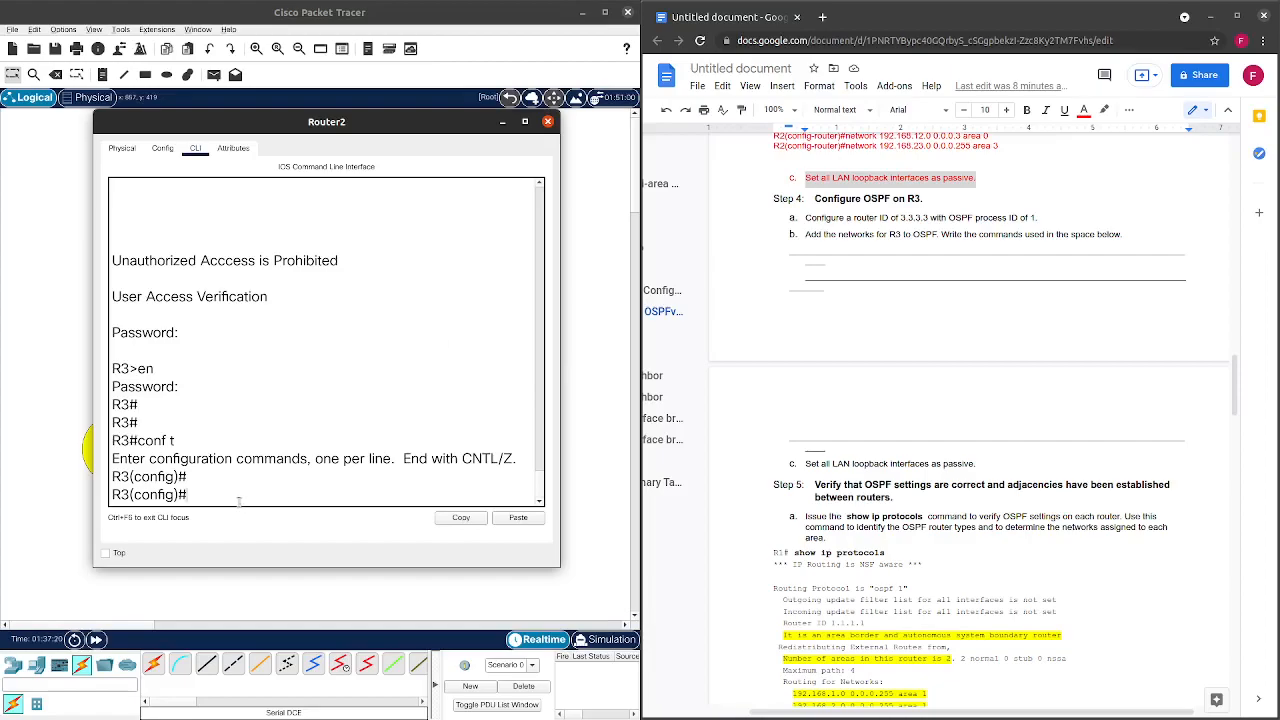
Enter router ospf 1 on R3 and set router-id 3.3.3.3.
type("u")
key("Tab")
type("osp")
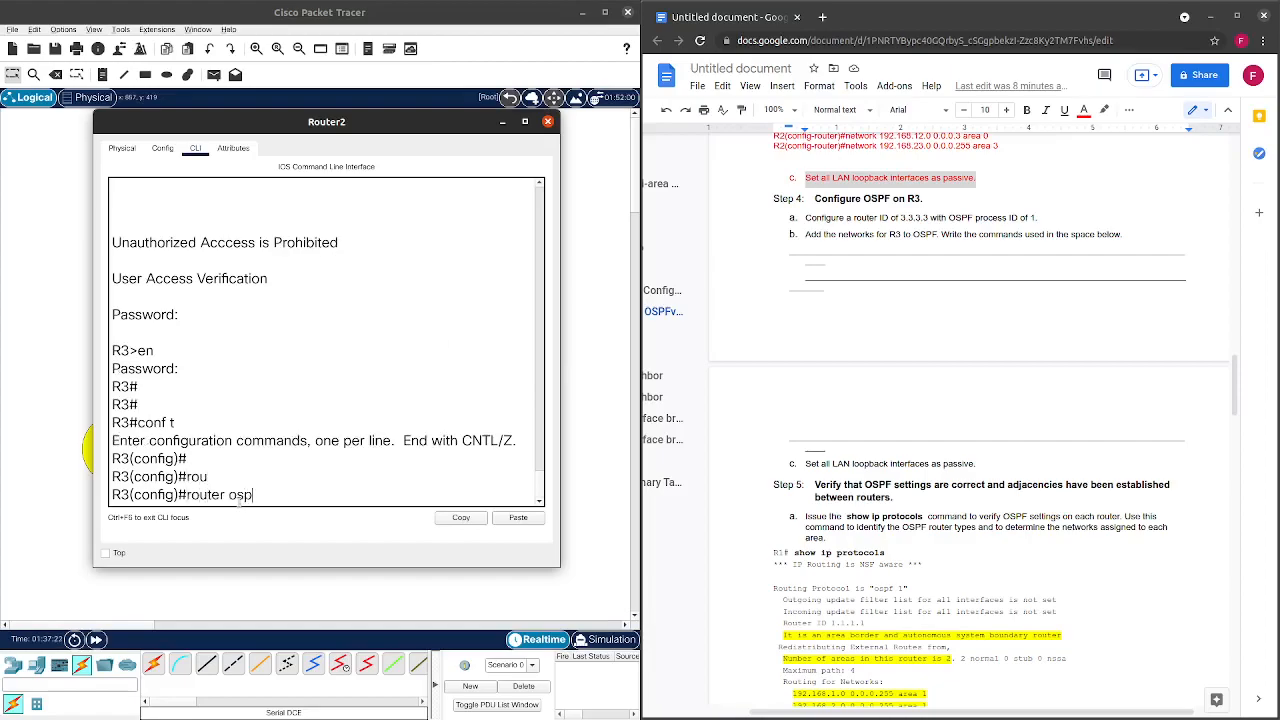
type("f 1")
key("Return")
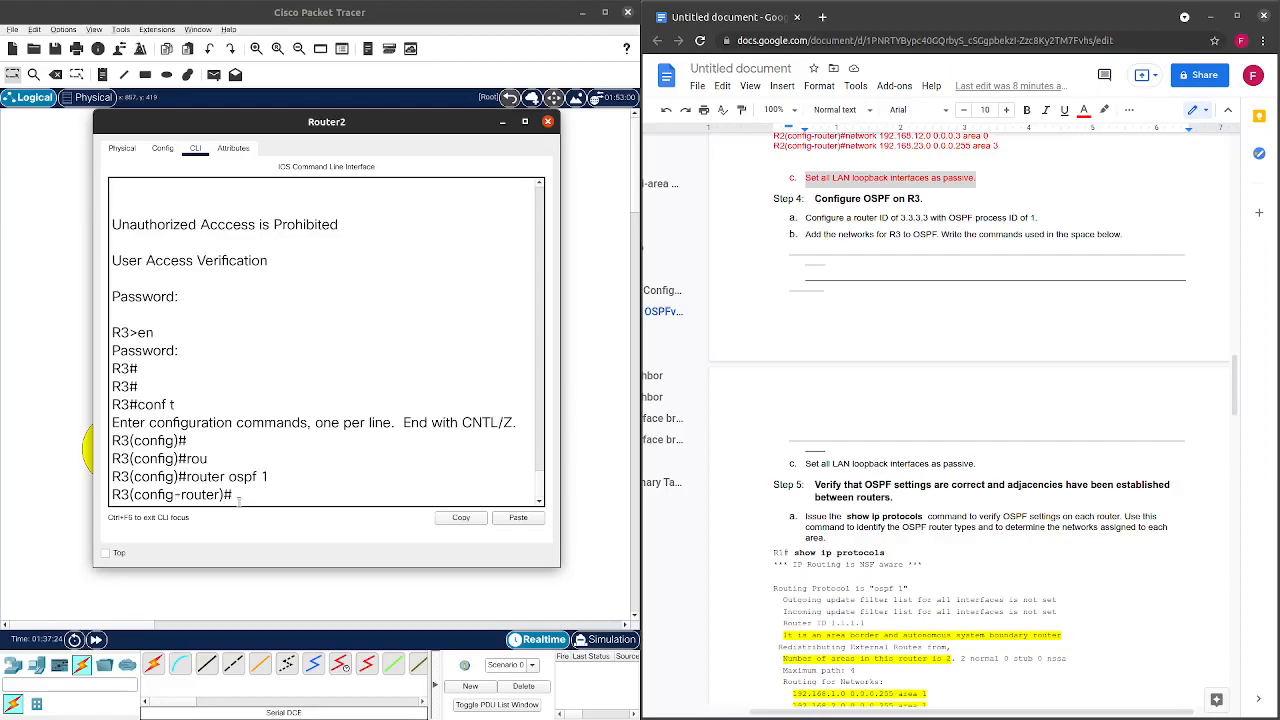
type("rou")
key("Tab")
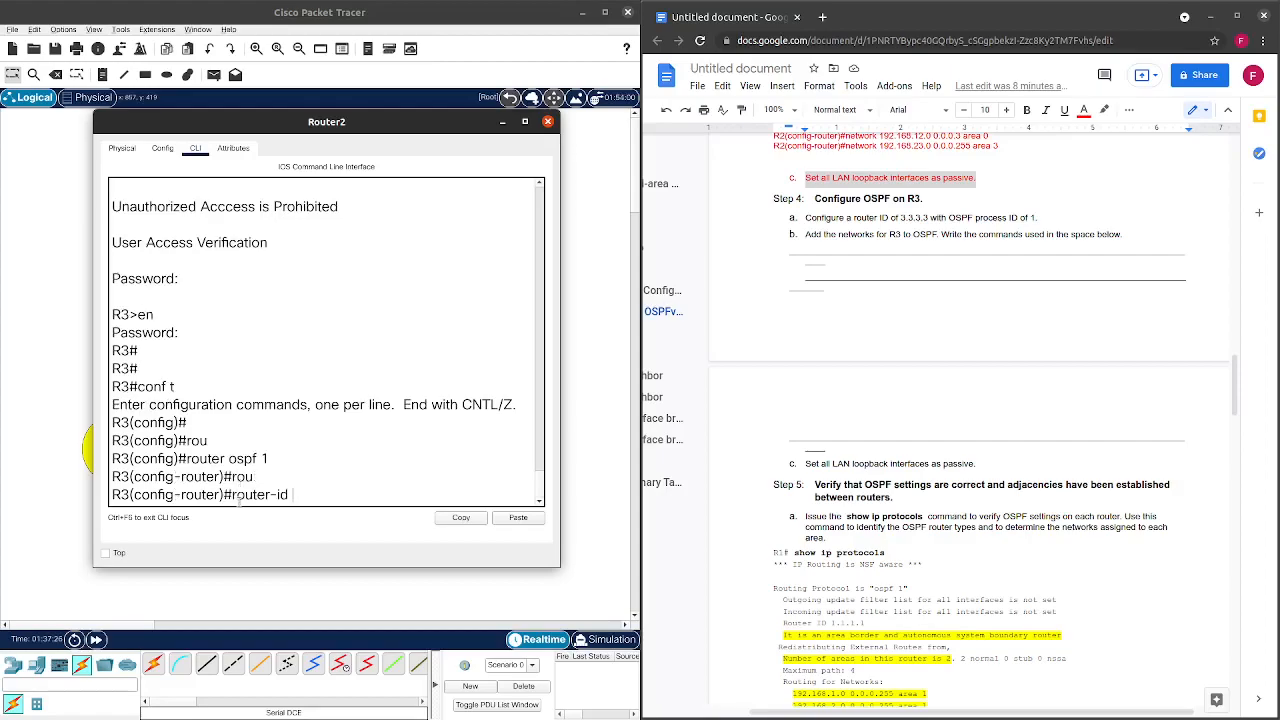
type("3.3.3.3")
key("Return")
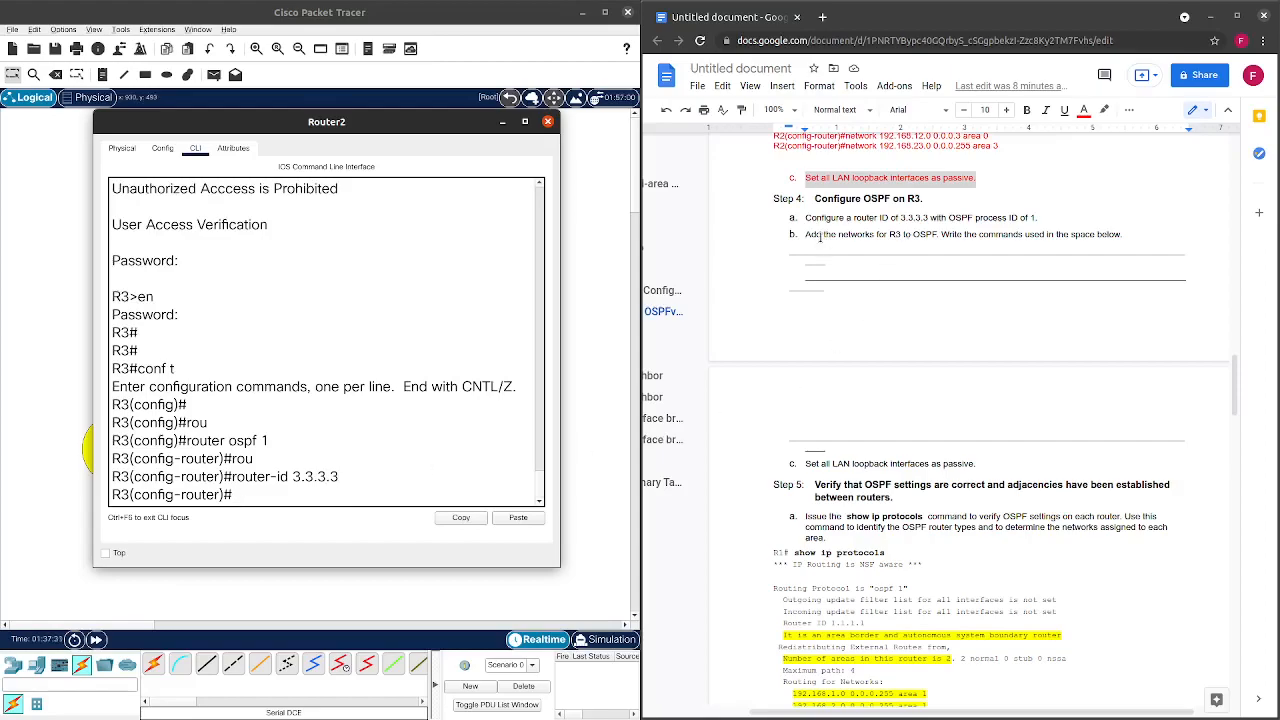
scroll(805, 233, "up", 5)
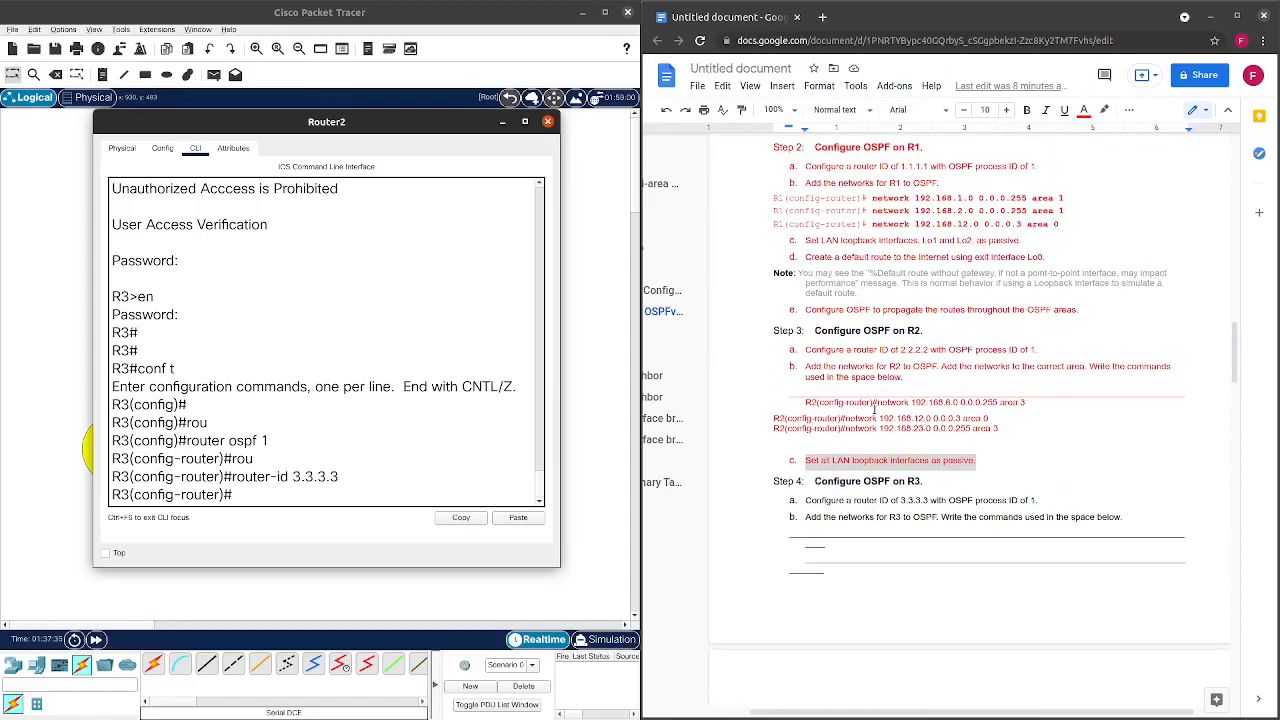
scroll(874, 411, "up", 20)
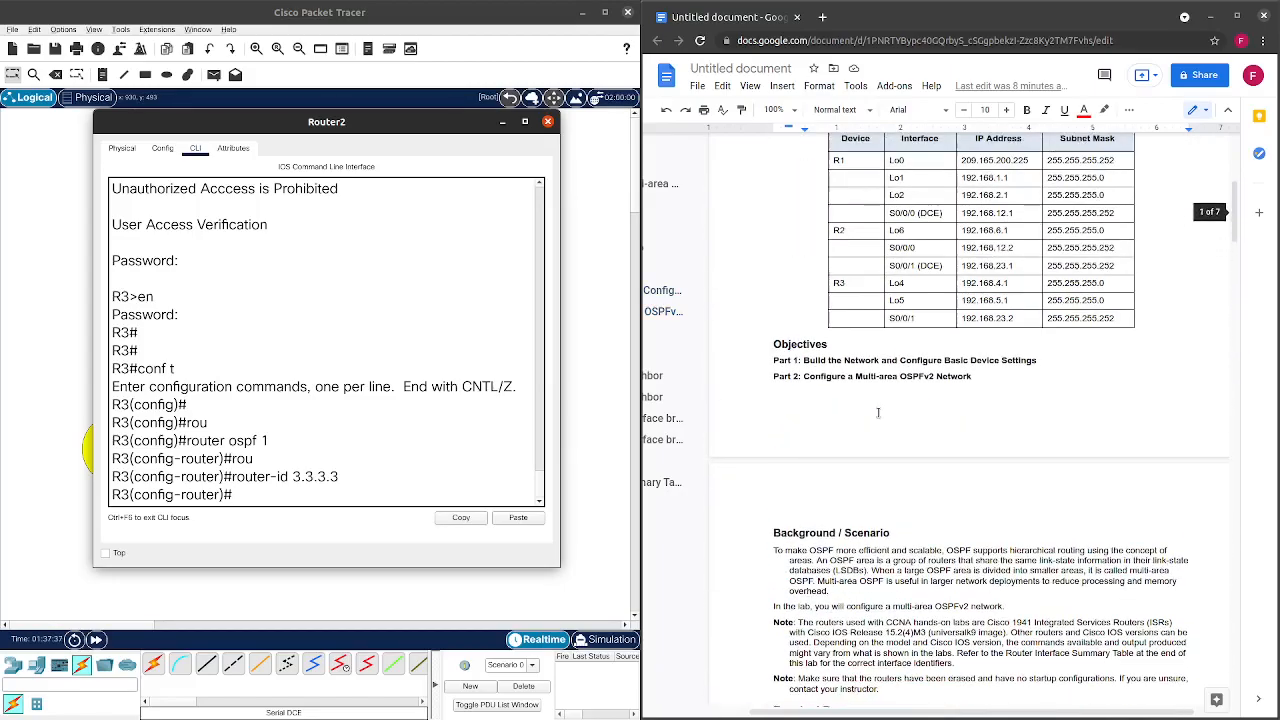
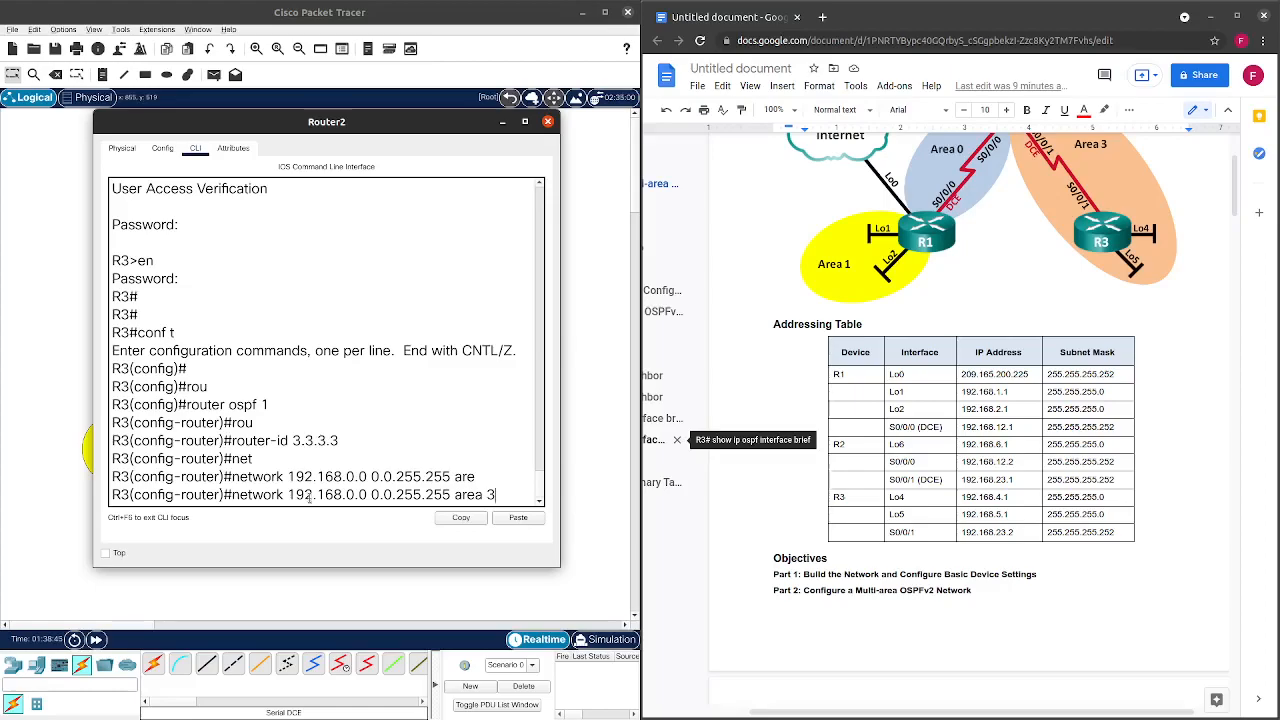
Enter network 192.168.0.0 0.0.255.255 area 3 under R3's OSPF process 1.
left_click_drag(288, 496, 342, 496)
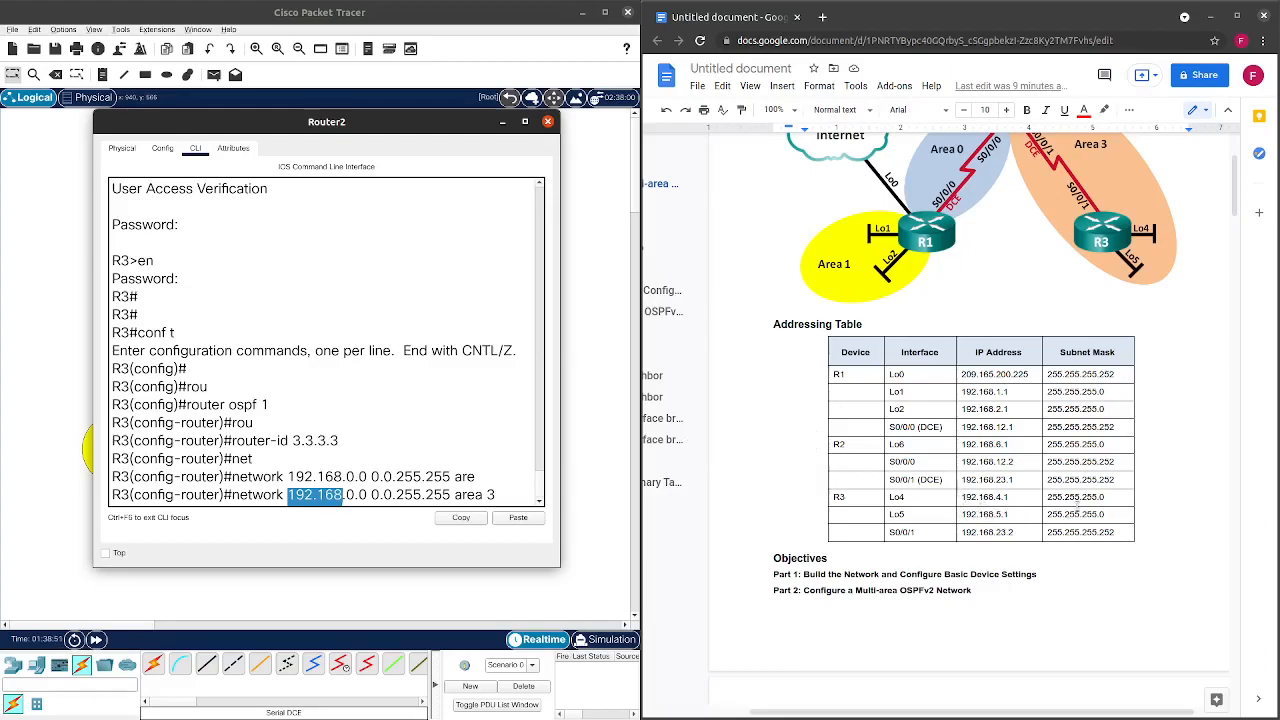
scroll(1090, 265, "up", 1)
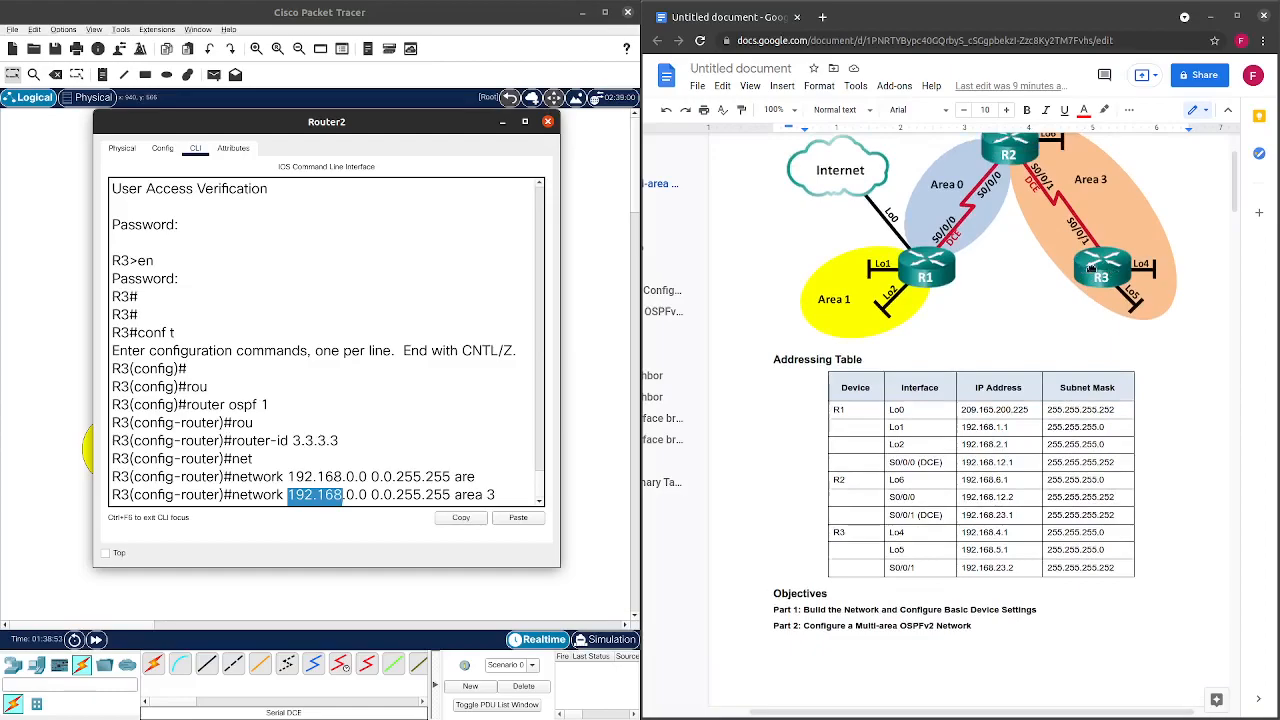
left_click(505, 495)
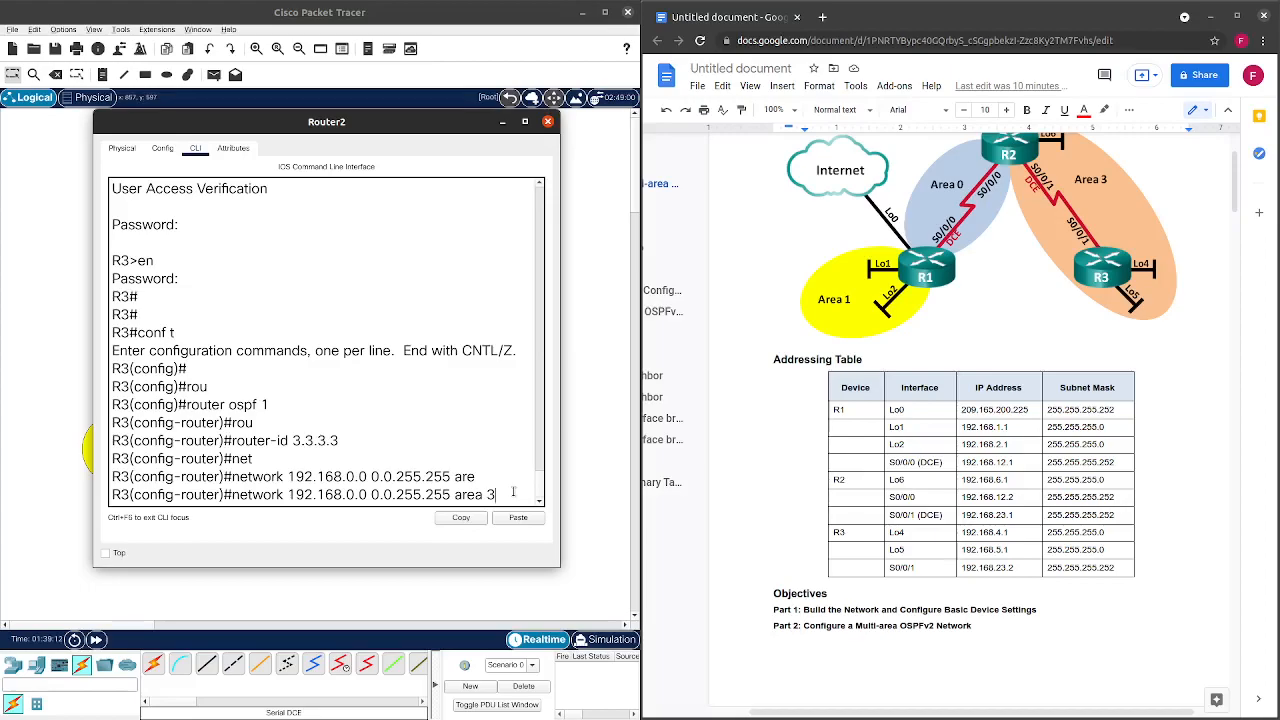
key("Return")
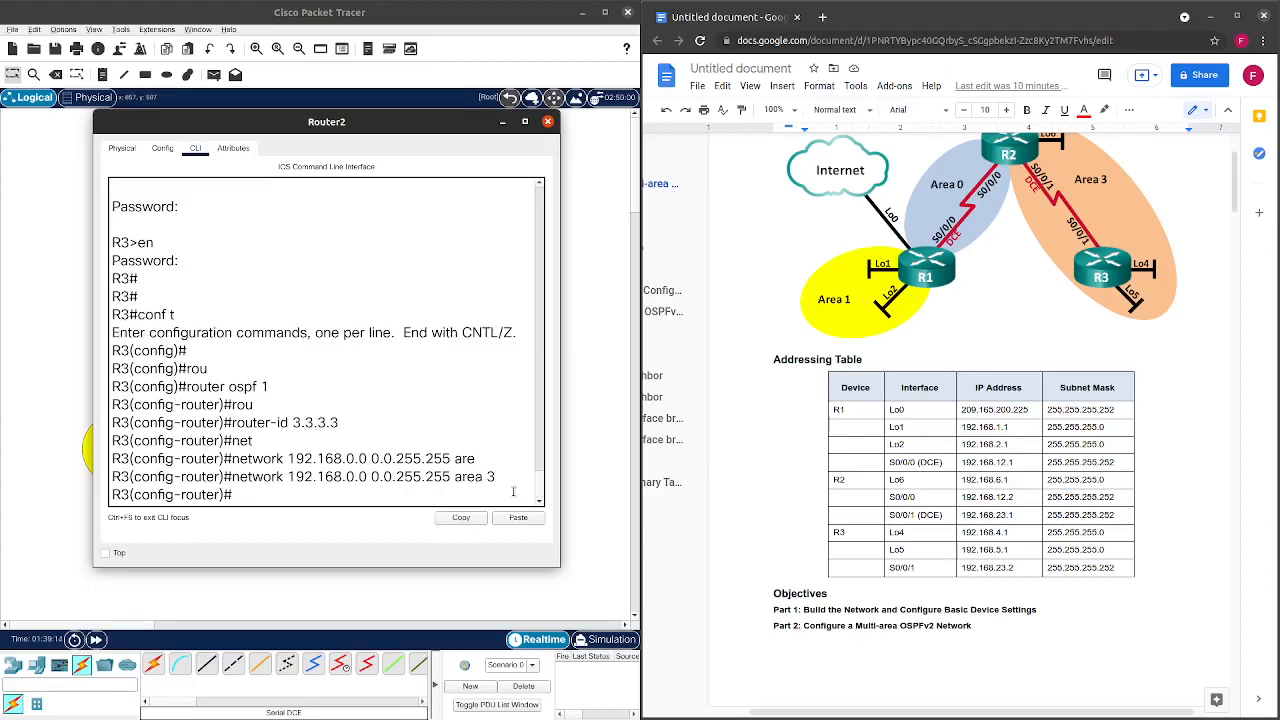
Select the line 'network 192.168.0.0 0.0.255.255 area 3' to copy it.
left_click_drag(497, 480, 241, 437)
left_click(447, 428)
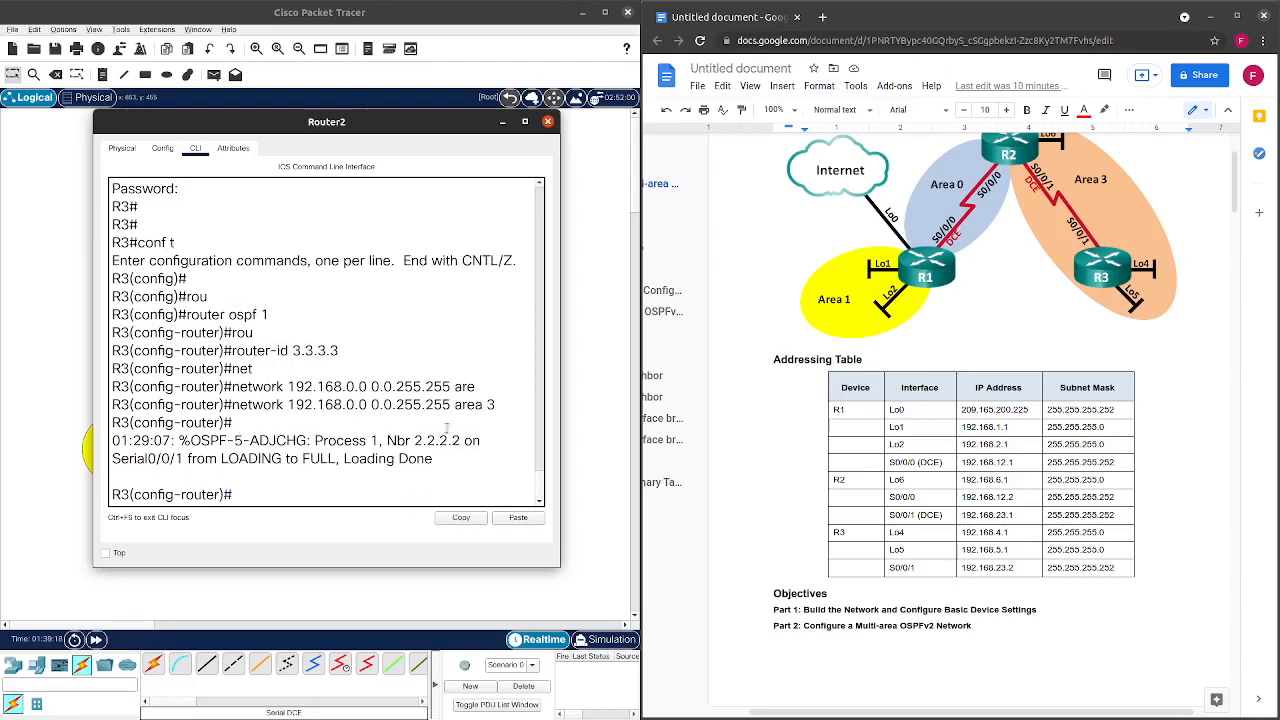
left_click_drag(497, 404, 232, 405)
key("ctrl+c")
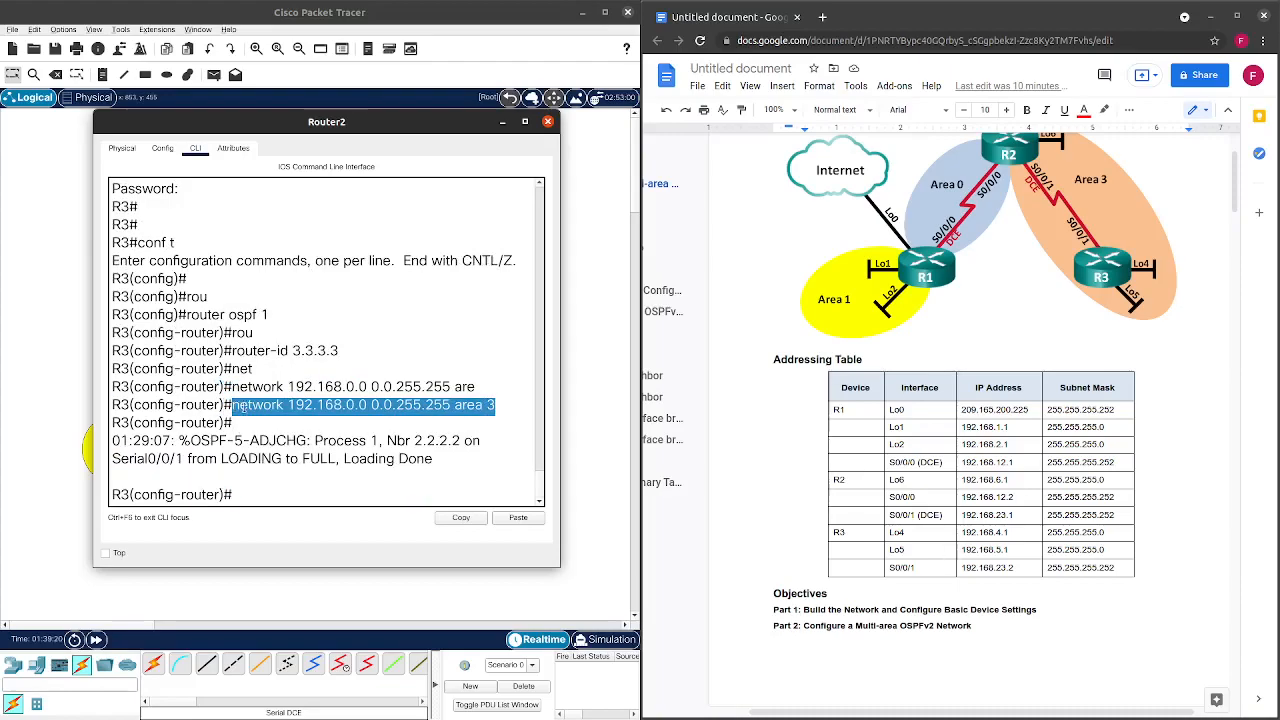
Paste 'network 192.168.0.0 0.0.255.255 area 3' into the Step 4 b answer lines for R3.
scroll(907, 544, "down", 10)
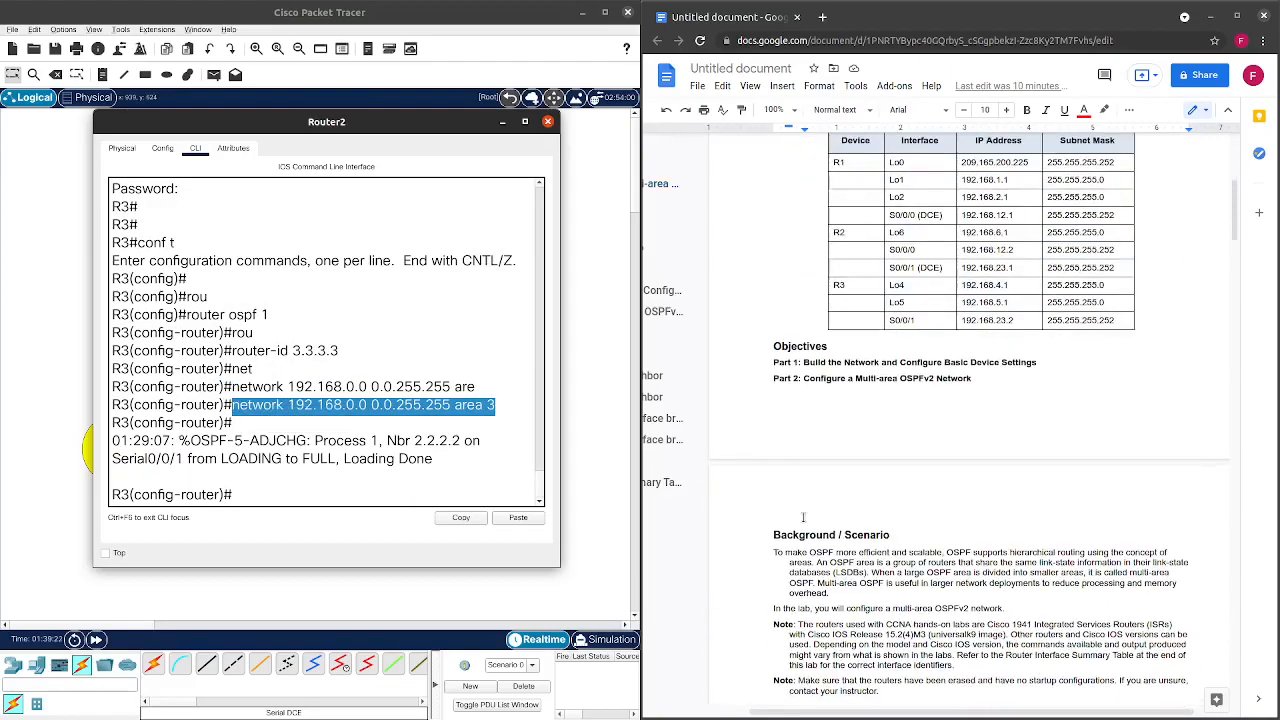
scroll(907, 544, "down", 15)
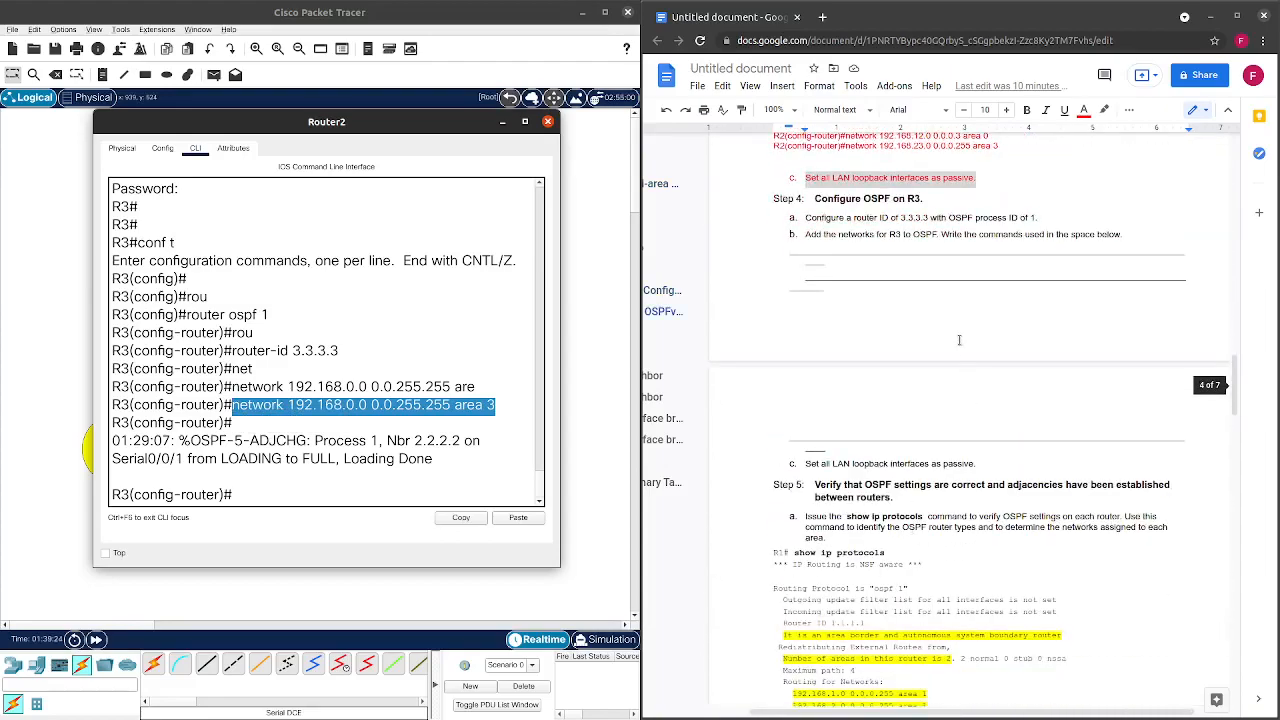
left_click_drag(788, 243, 866, 289)
left_click(804, 276)
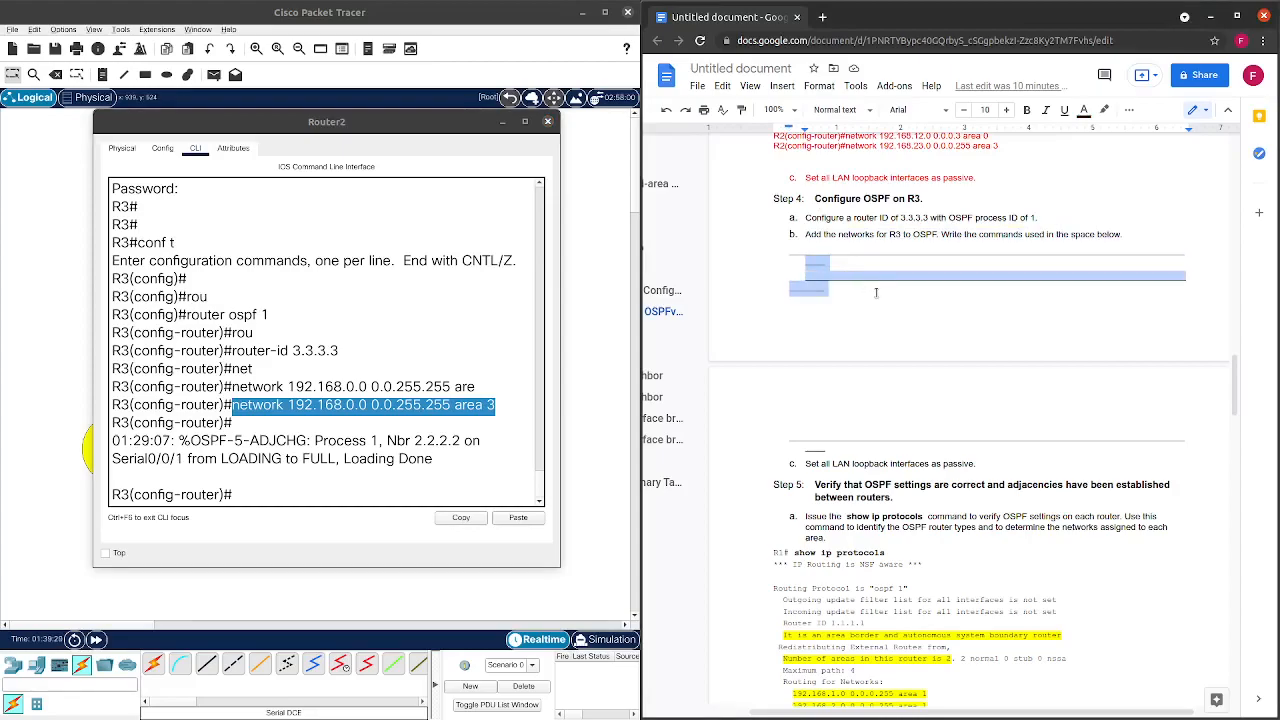
key("ctrl+v")
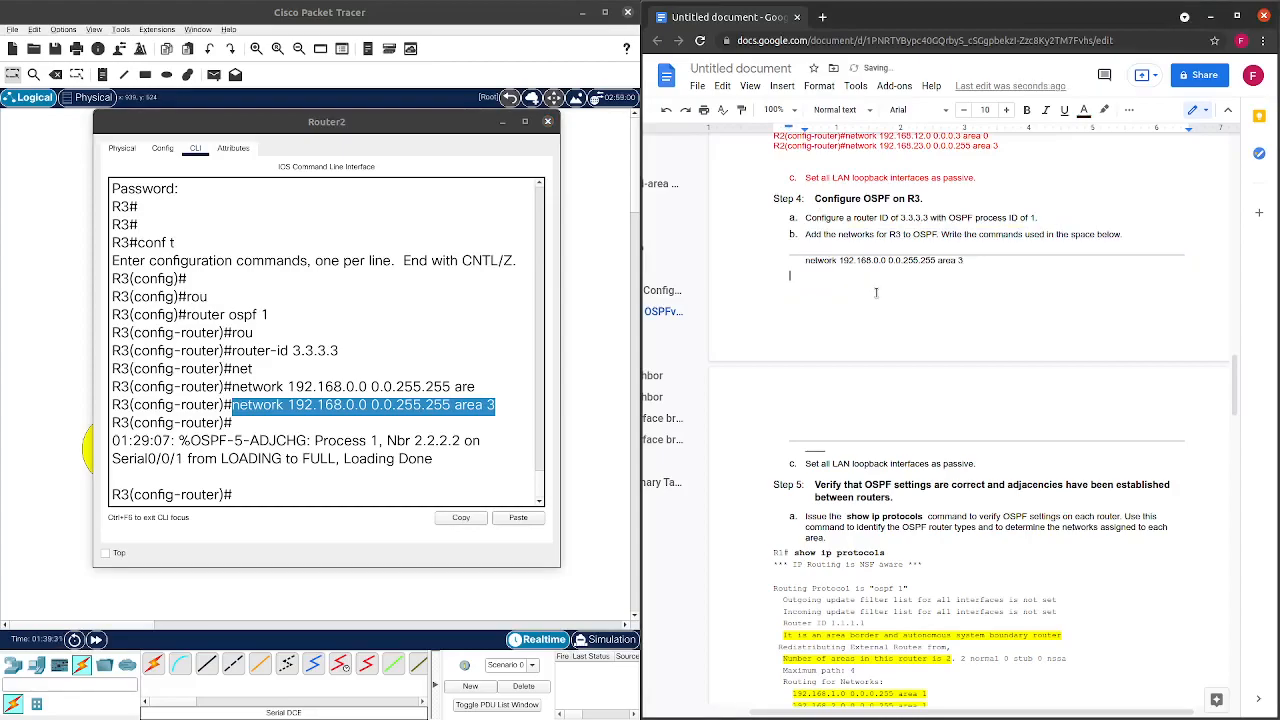
scroll(866, 340, "down", 4)
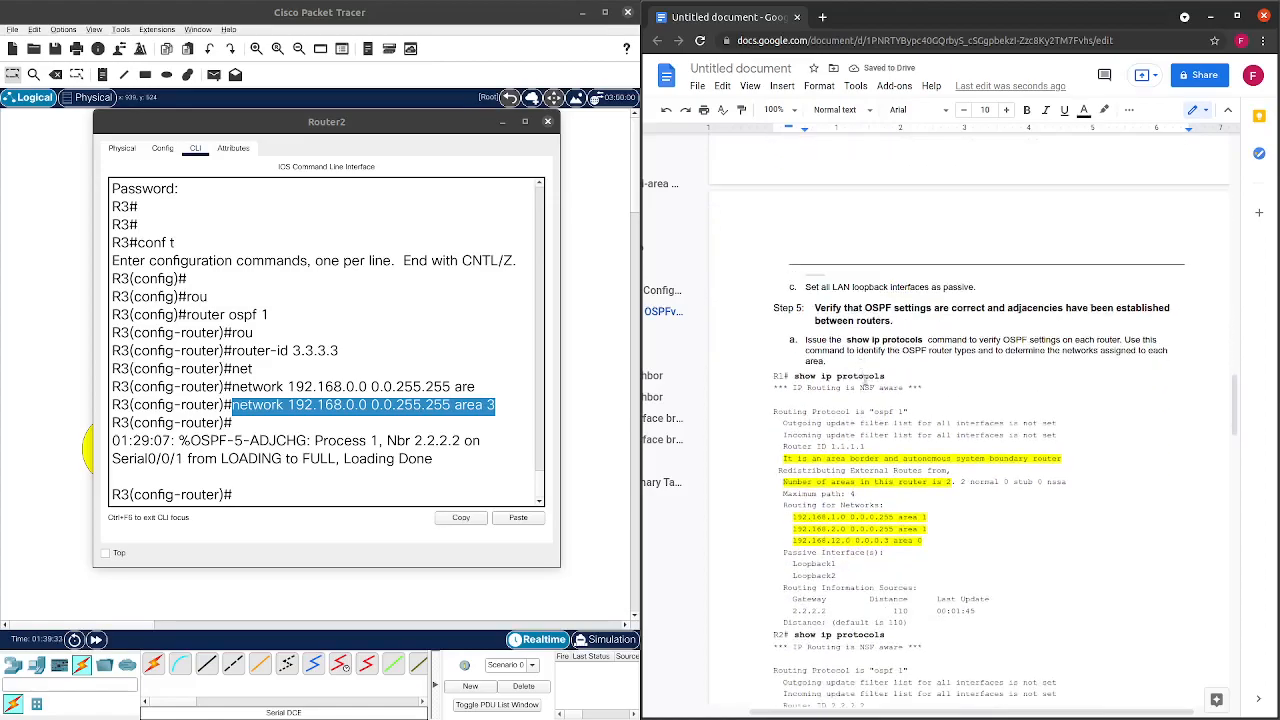
scroll(868, 383, "up", 4)
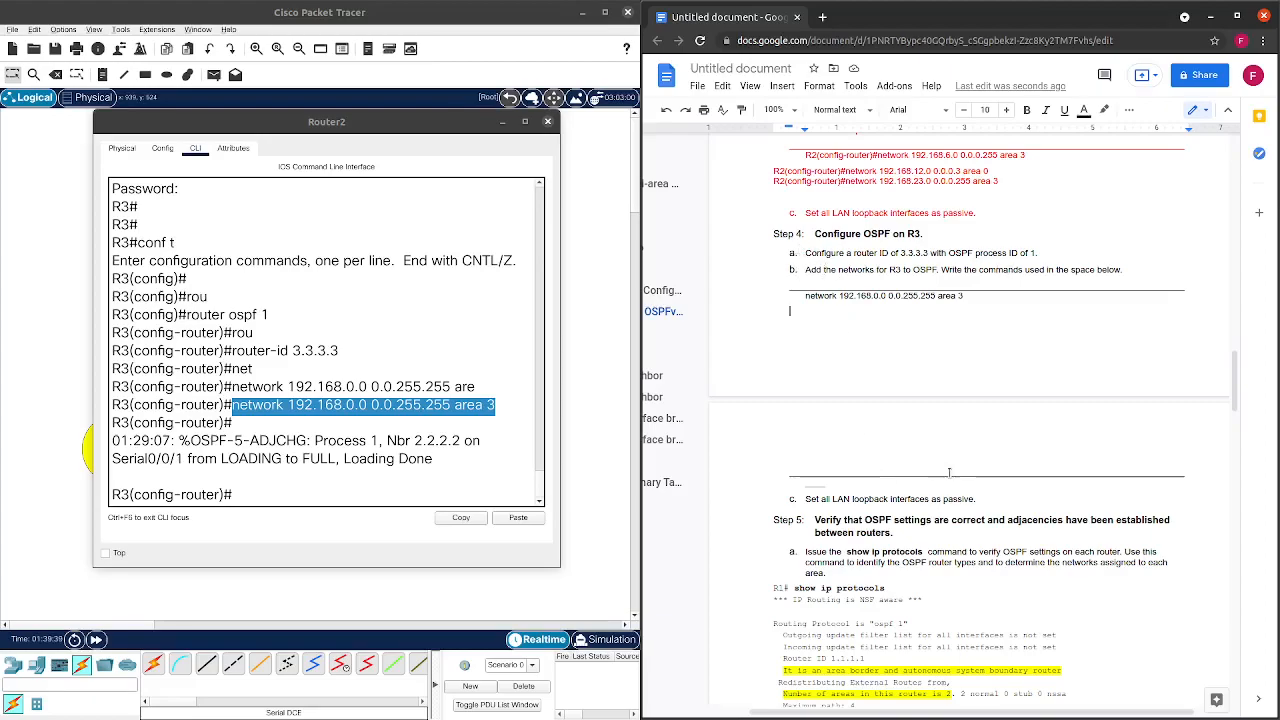
scroll(972, 482, "down", 1)
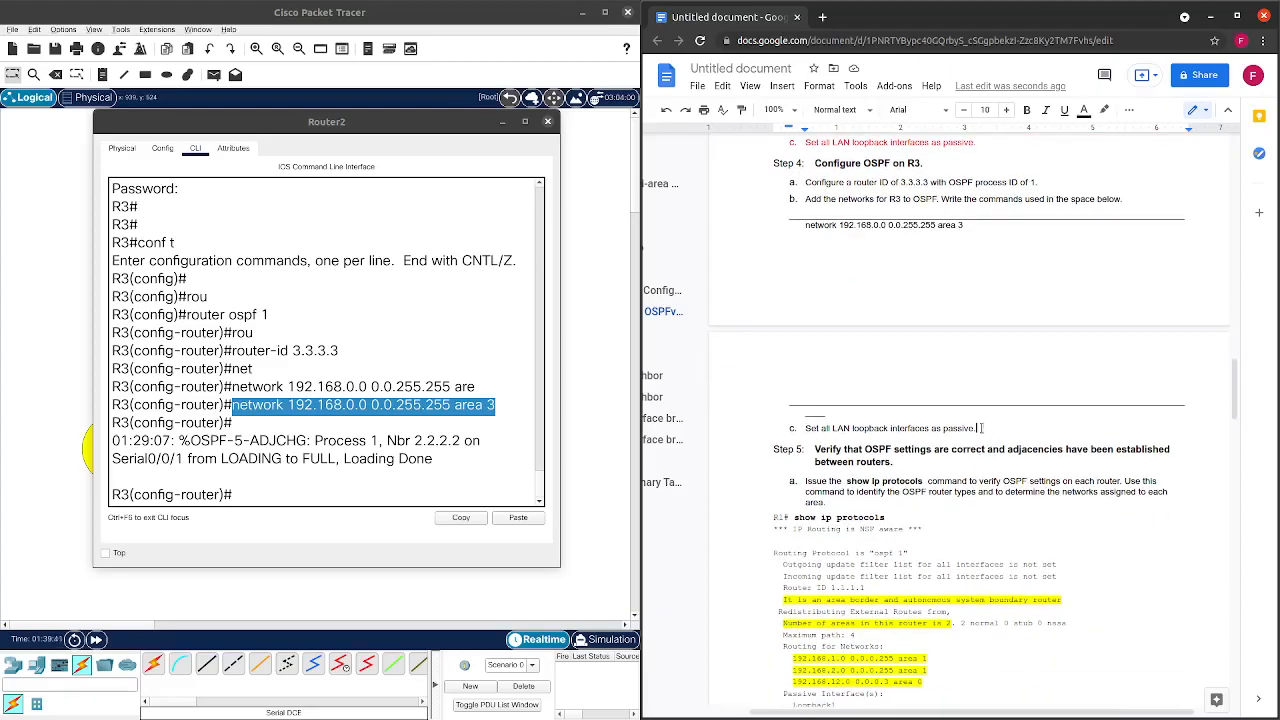
left_click(376, 480)
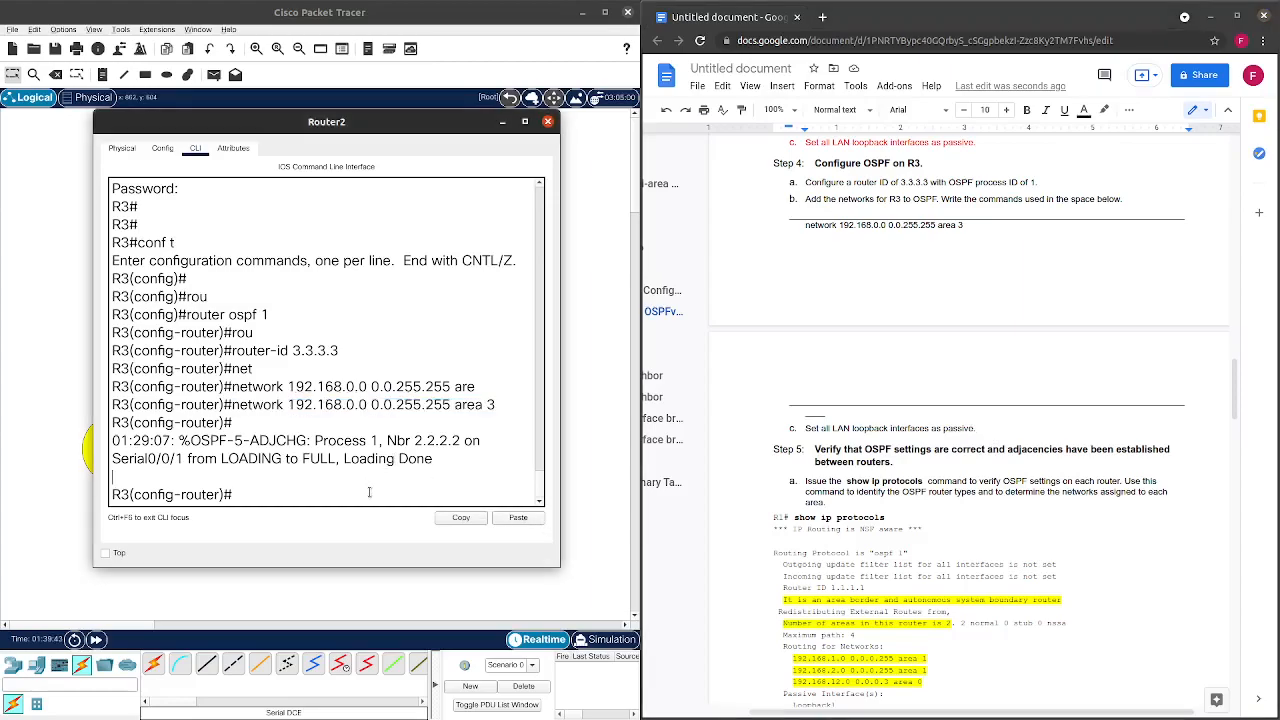
scroll(802, 297, "up", 3)
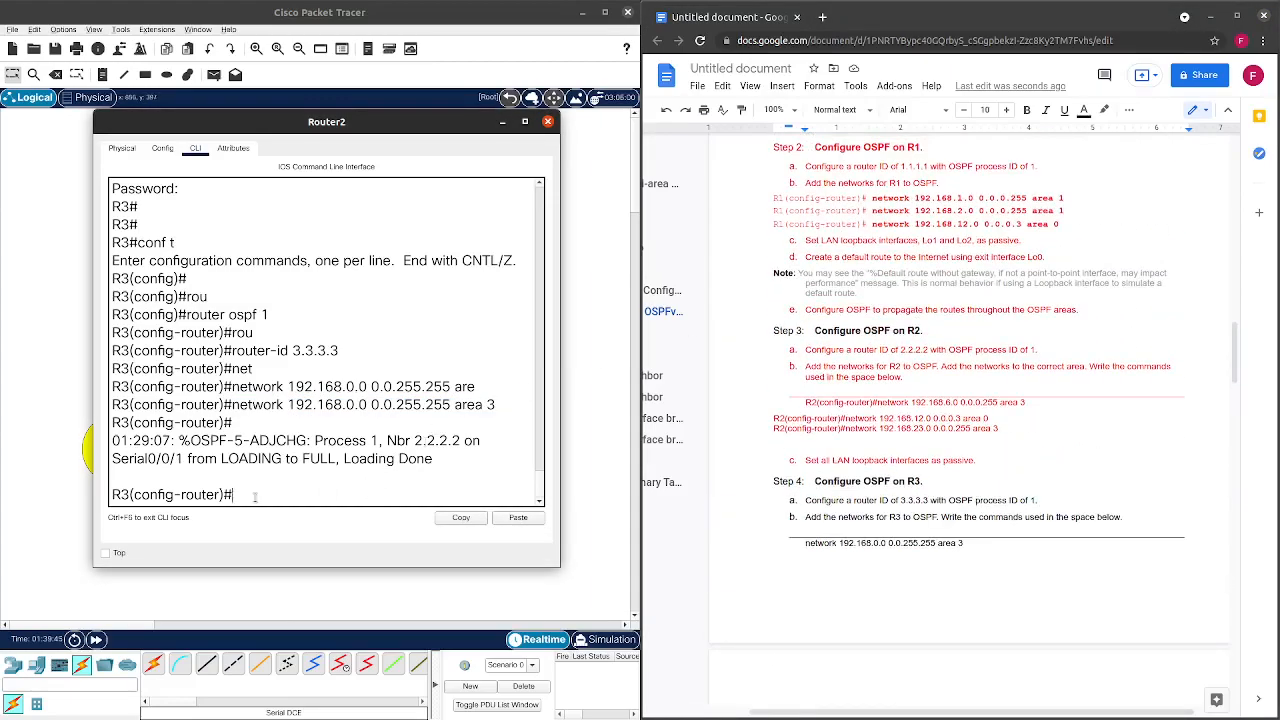
Make loopback 3 passive in R3's OSPF process with passive-interface.
type("pas")
key("Tab")
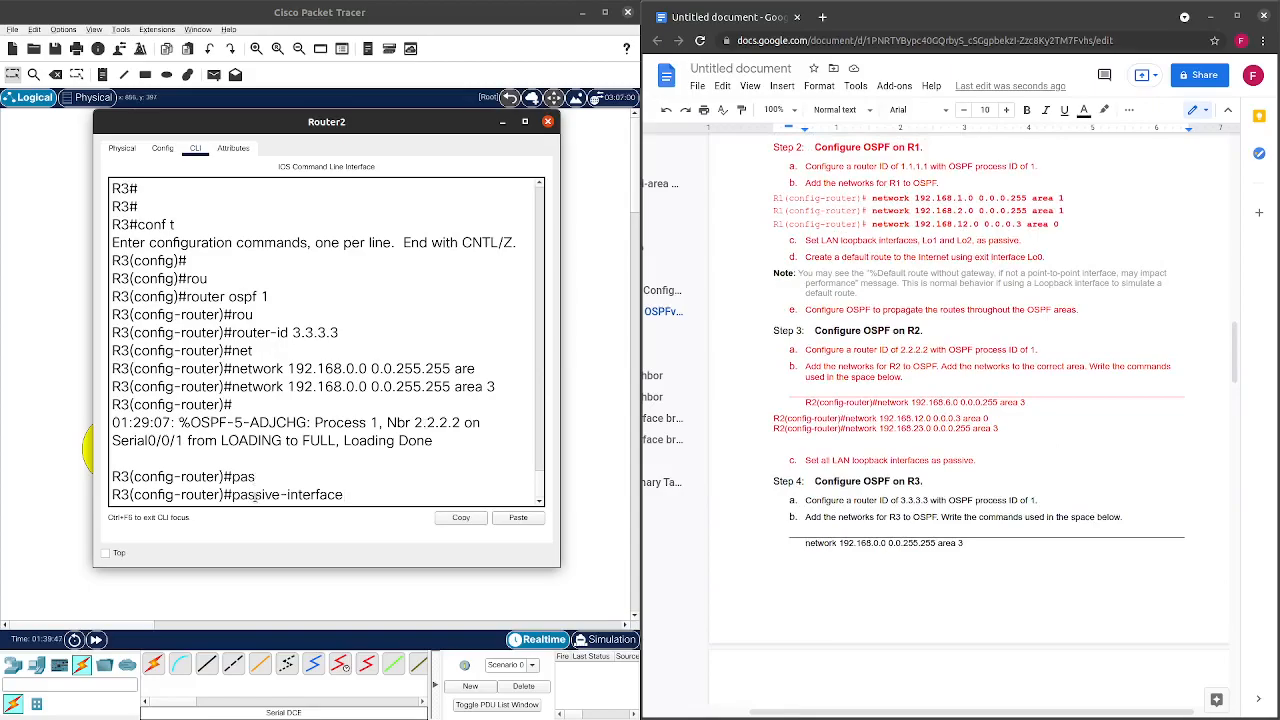
scroll(958, 604, "up", 10)
scroll(957, 607, "up", 4)
scroll(957, 500, "down", 7)
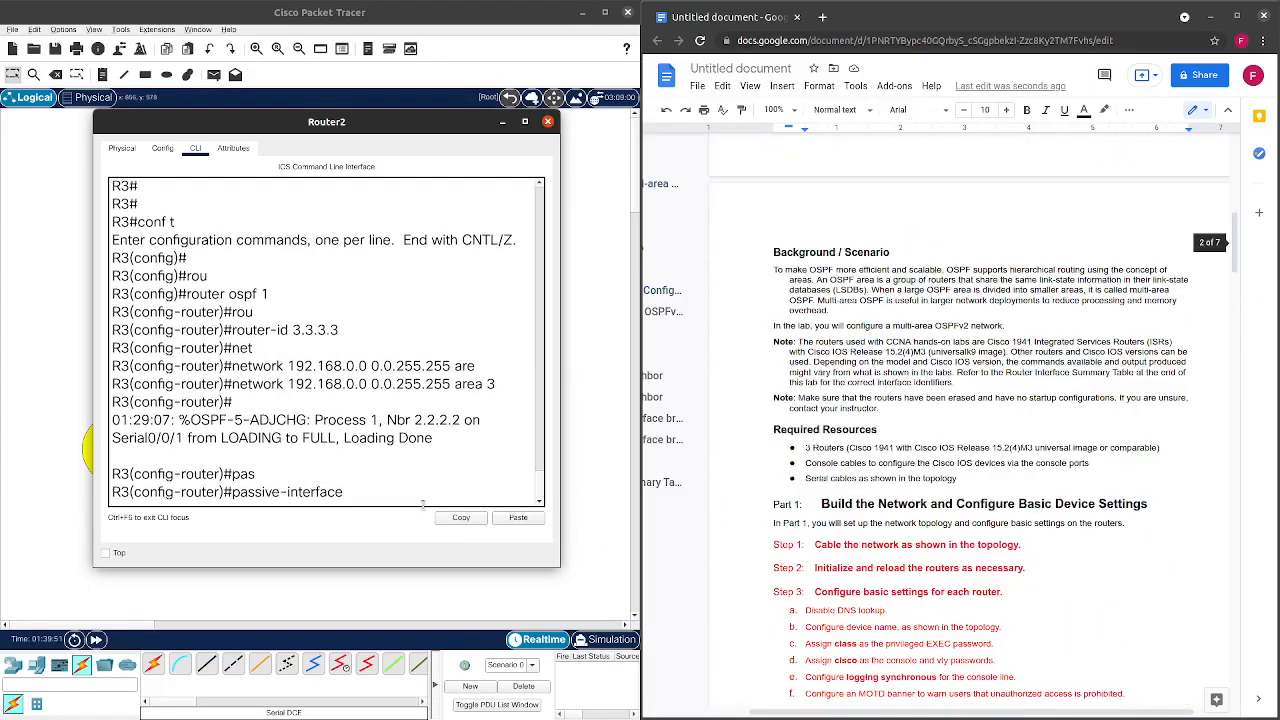
type("loo")
key("Tab")
type("3")
key("Return")
Make loopback 4 and loopback 5 passive as well by editing the recalled command.
key("Up")
key("BackSpace")
type("4")
key("Return")
key("Up")
key("BackSpace")
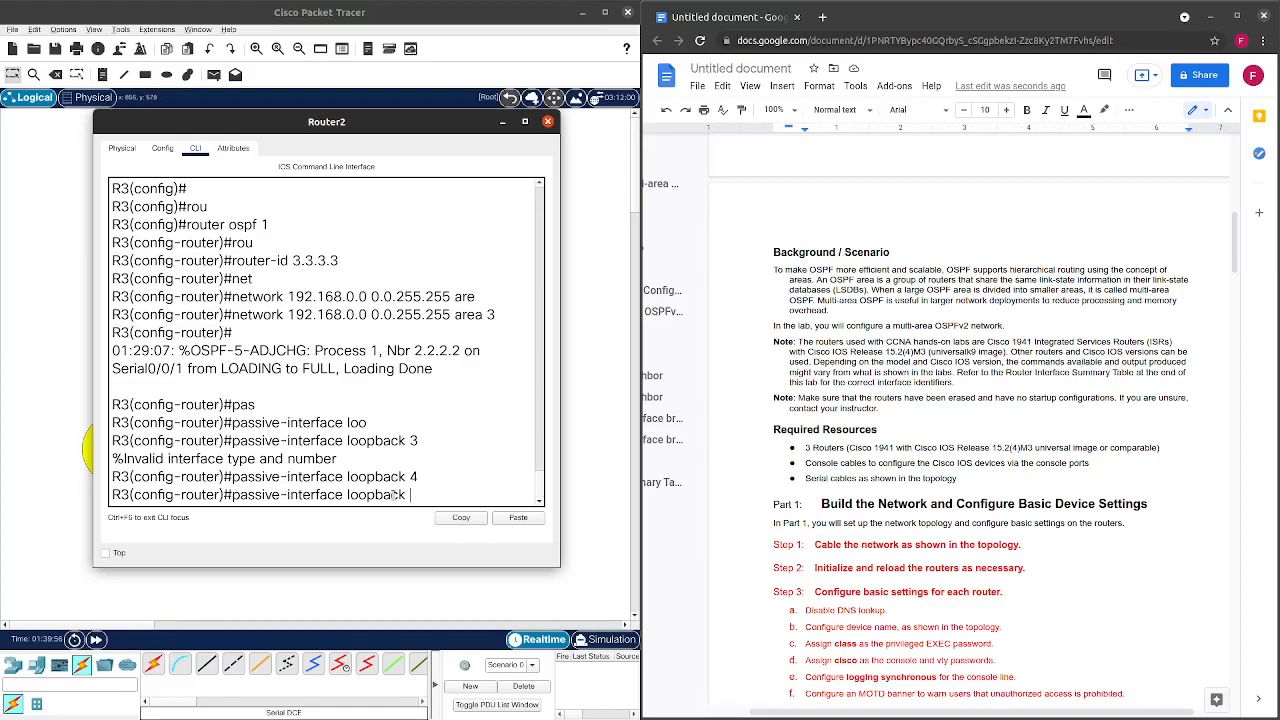
type("5")
key("Return")
scroll(969, 392, "down", 10)
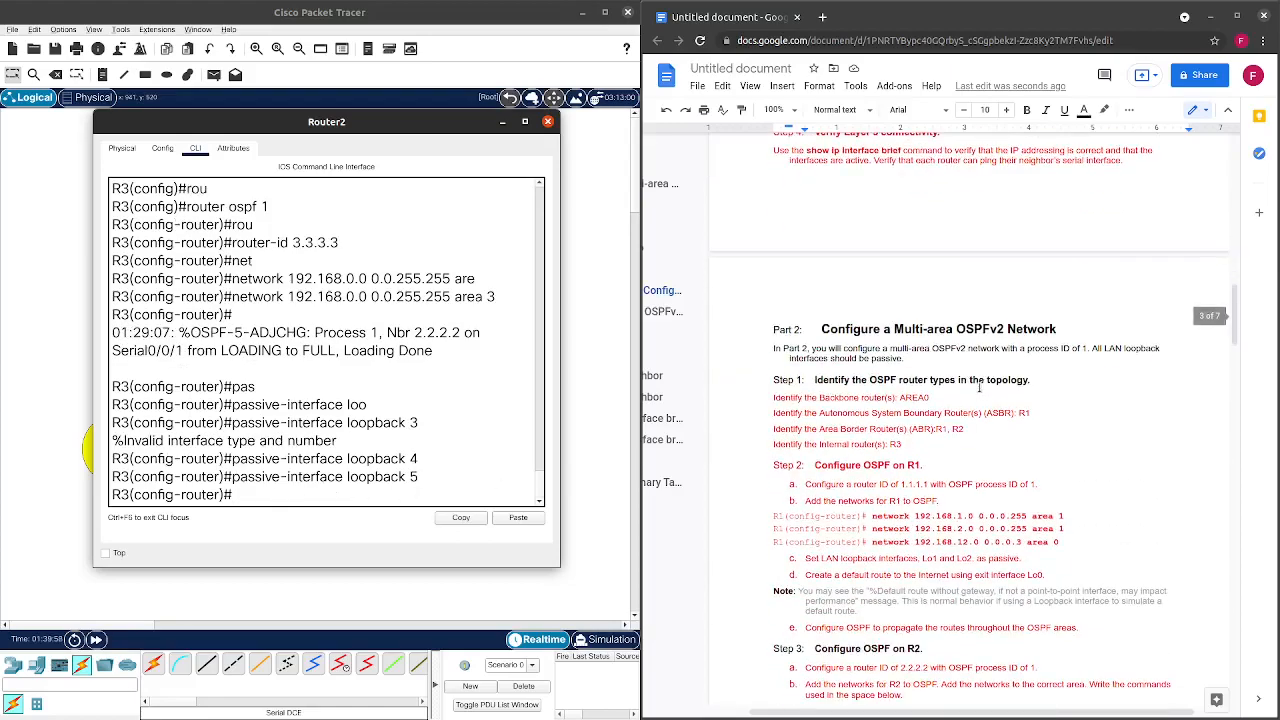
scroll(969, 392, "down", 5)
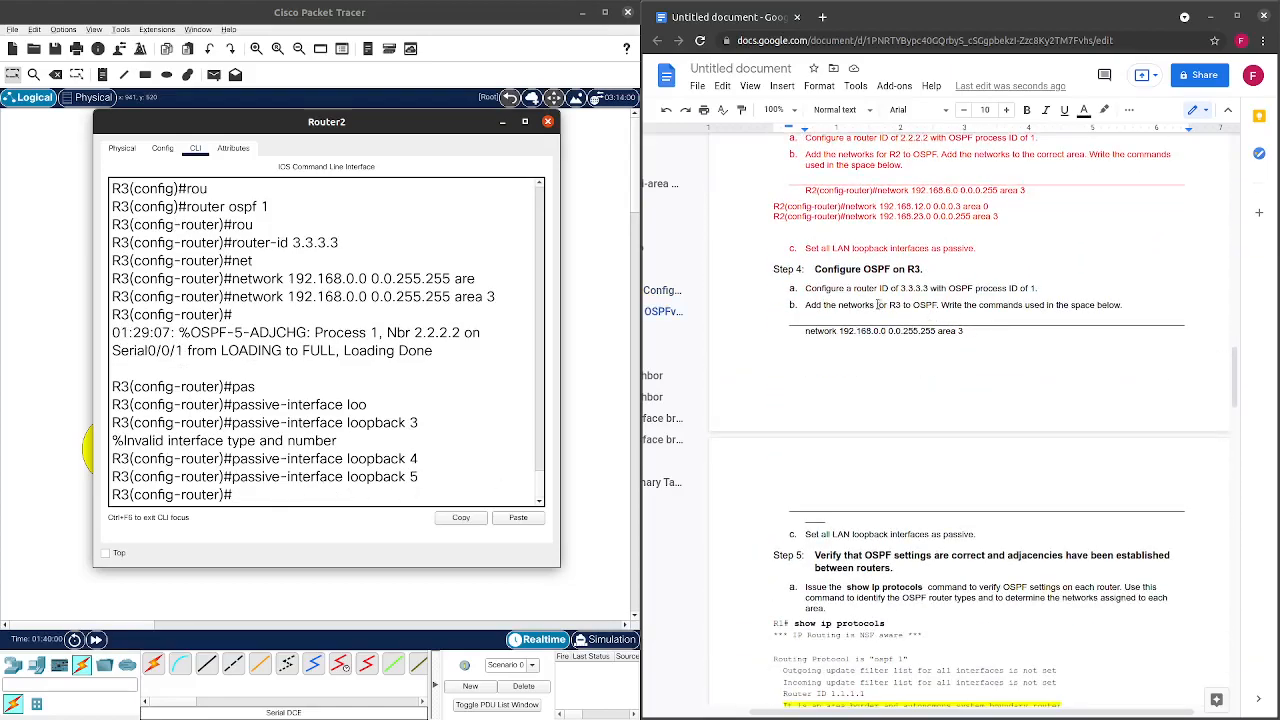
scroll(921, 323, "down", 2)
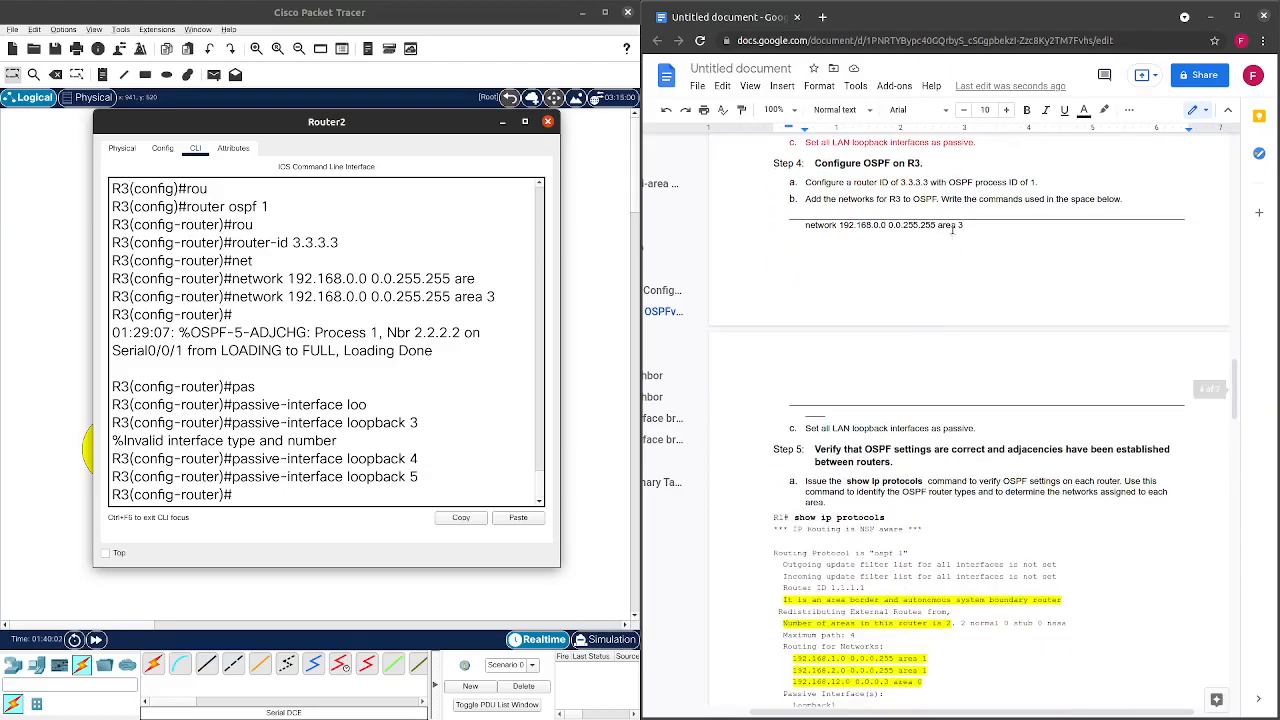
Color the Step 4 instructions and R3 answer text red.
left_click_drag(806, 182, 1013, 433)
left_click(1083, 109)
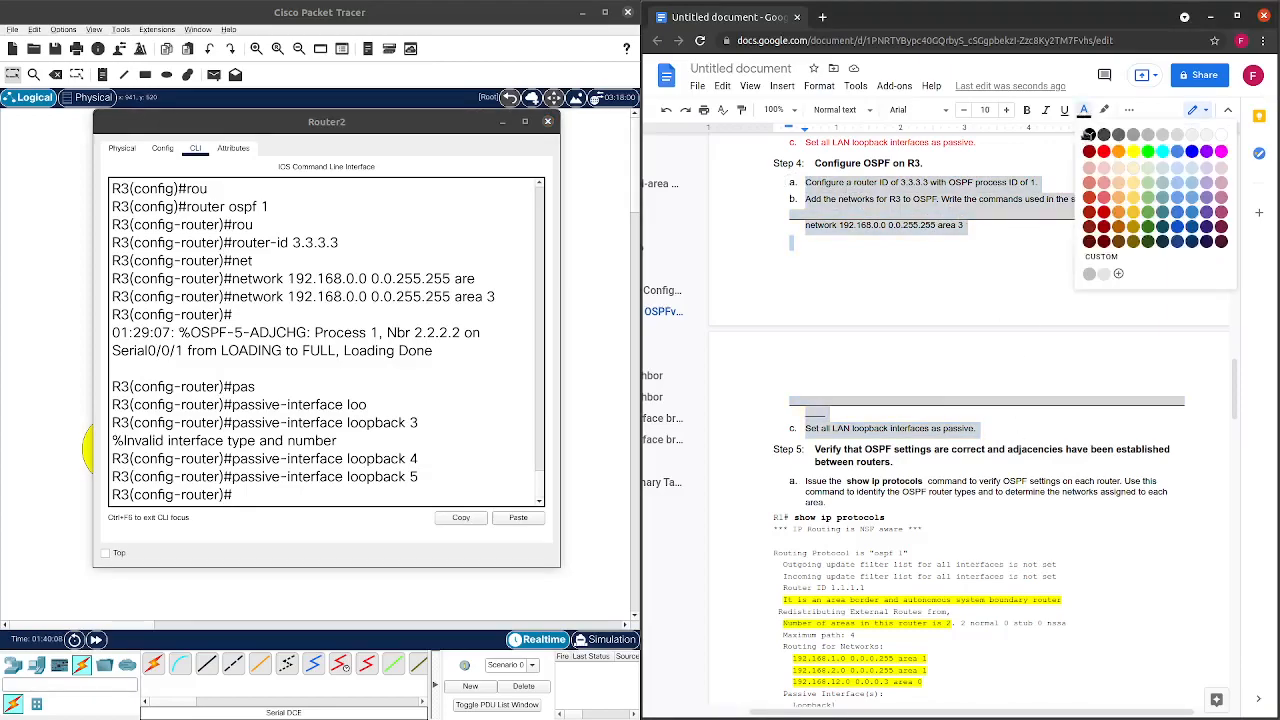
left_click(1116, 155)
scroll(946, 325, "down", 2)
left_click(966, 318)
Close R3's configuration window.
scroll(950, 320, "down", 1)
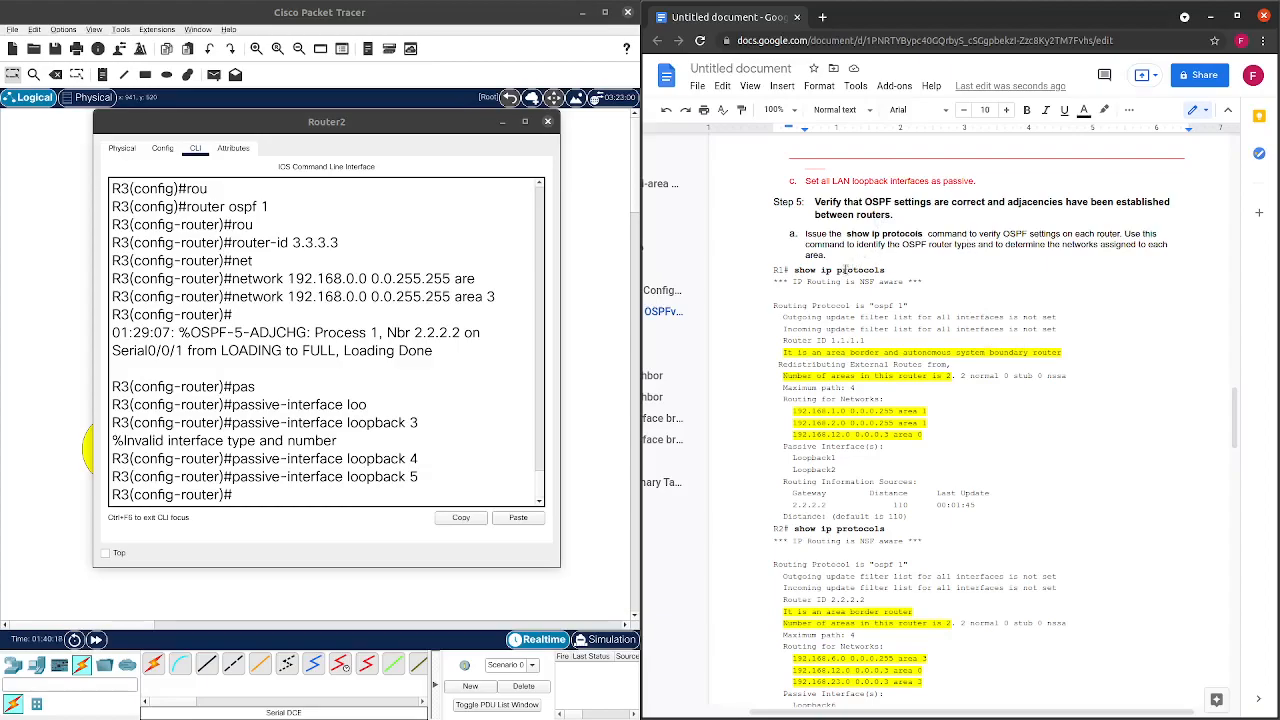
scroll(846, 270, "down", 6)
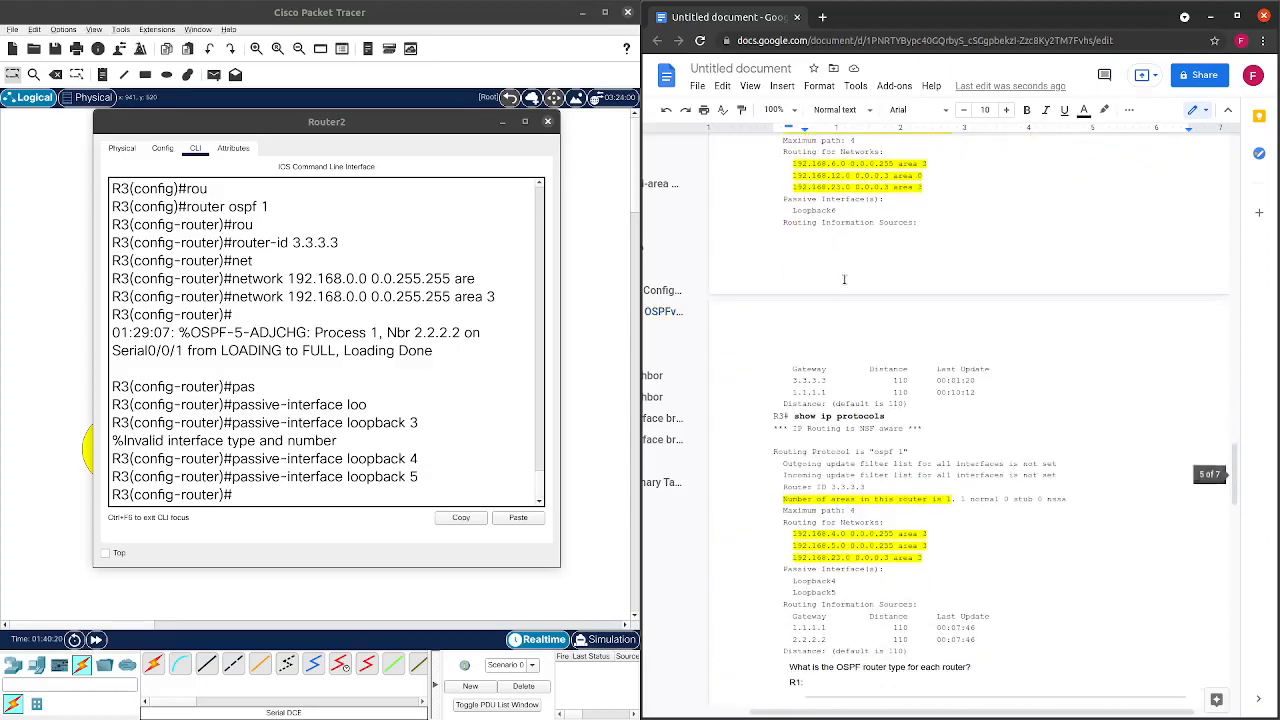
scroll(846, 278, "up", 10)
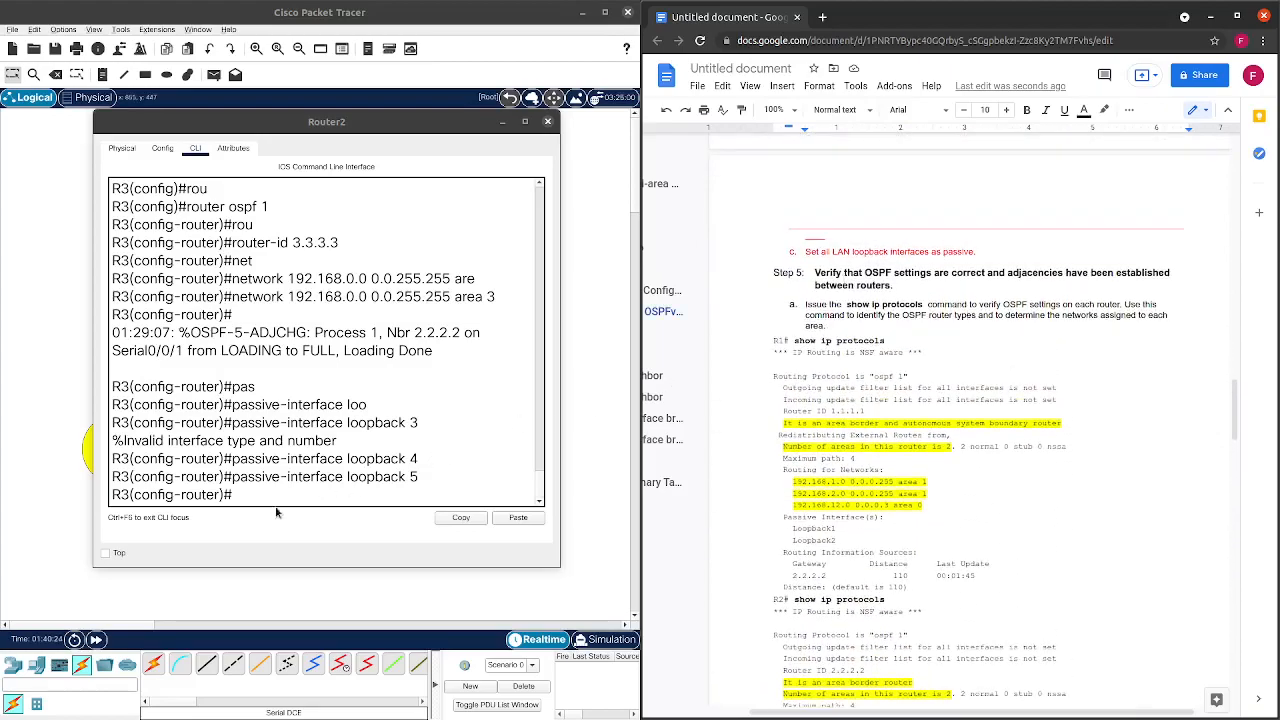
left_click(548, 122)
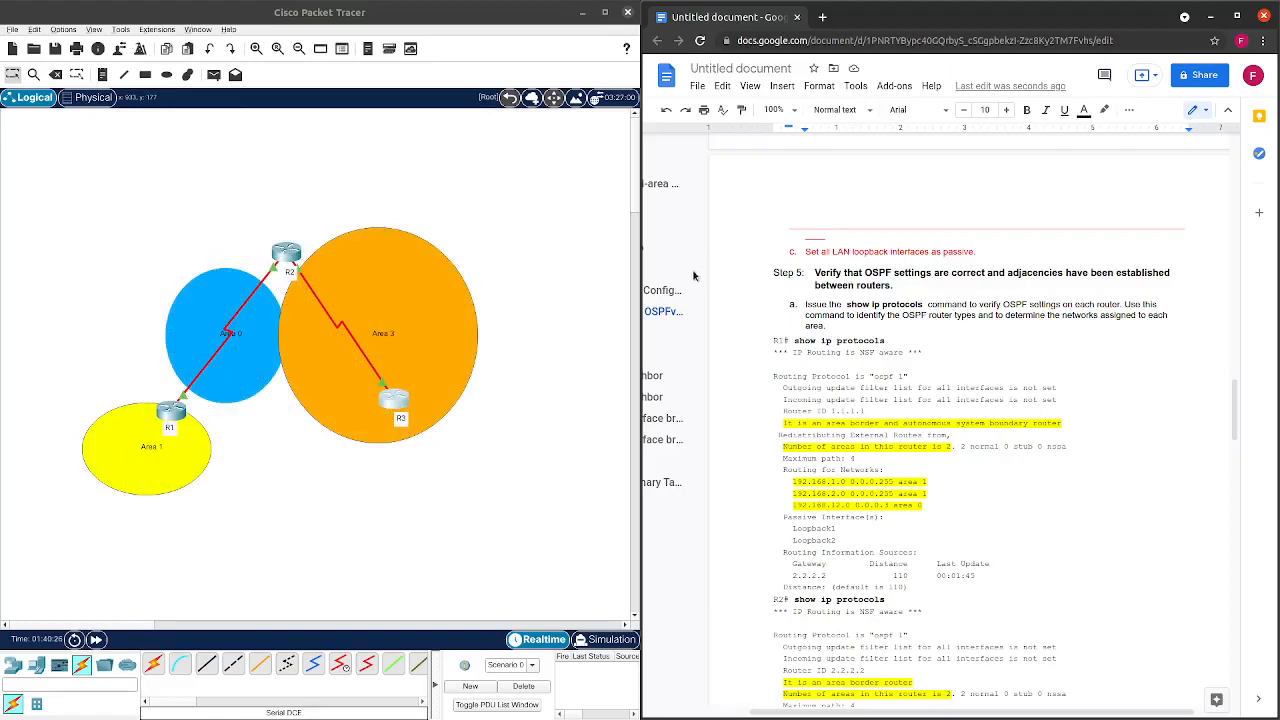
Reopen R3's console clear of the document and return to privileged mode.
left_click(172, 412)
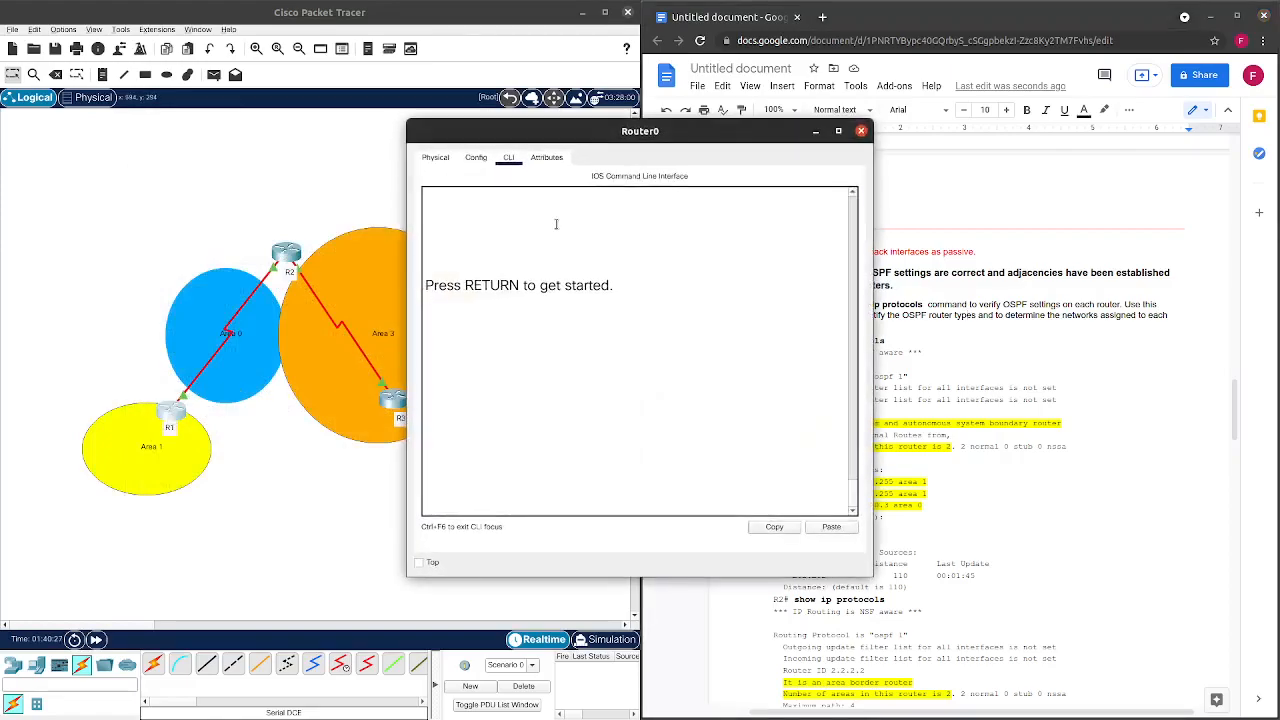
left_click(662, 146)
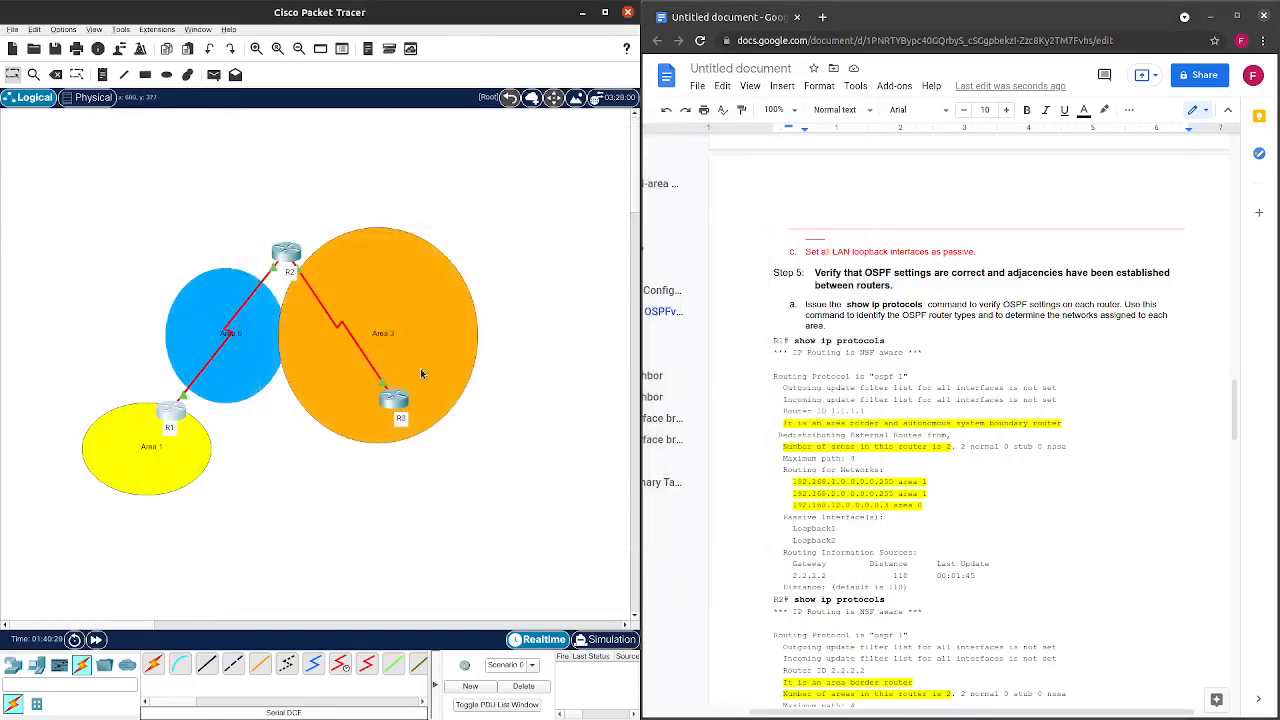
left_click(394, 398)
left_click_drag(690, 128, 390, 94)
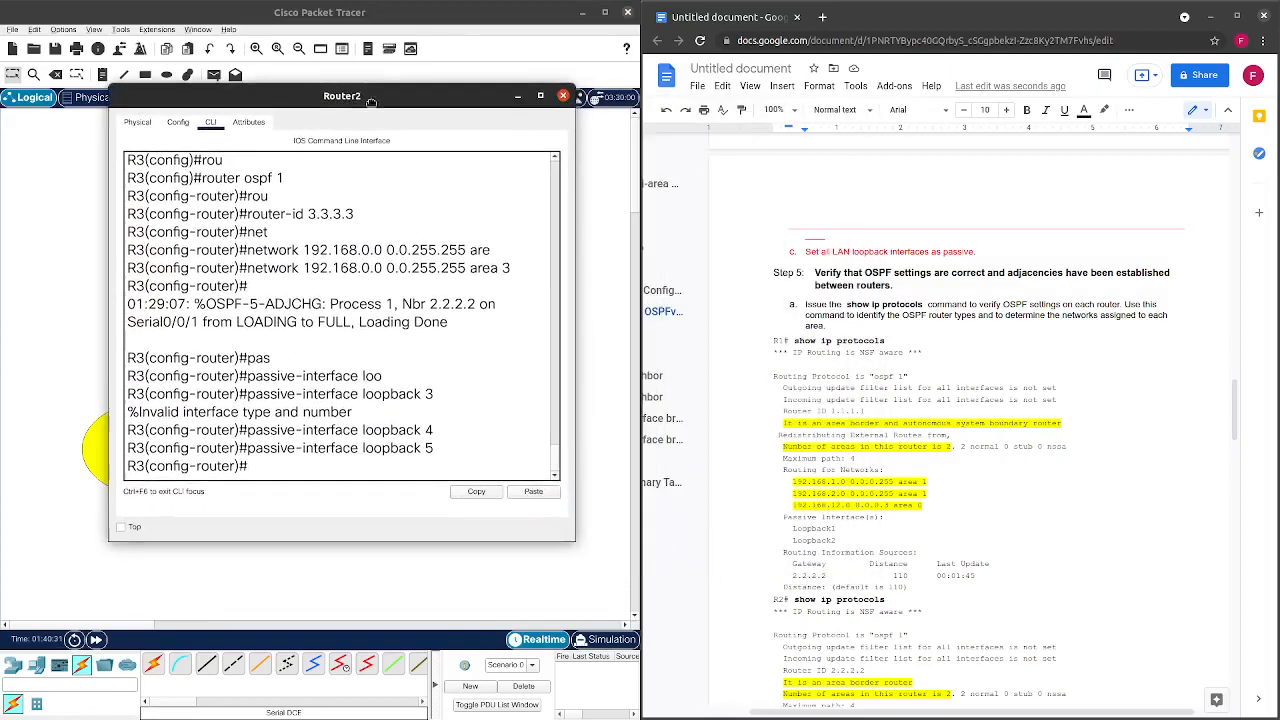
key("ctrl+z")
key("Return")
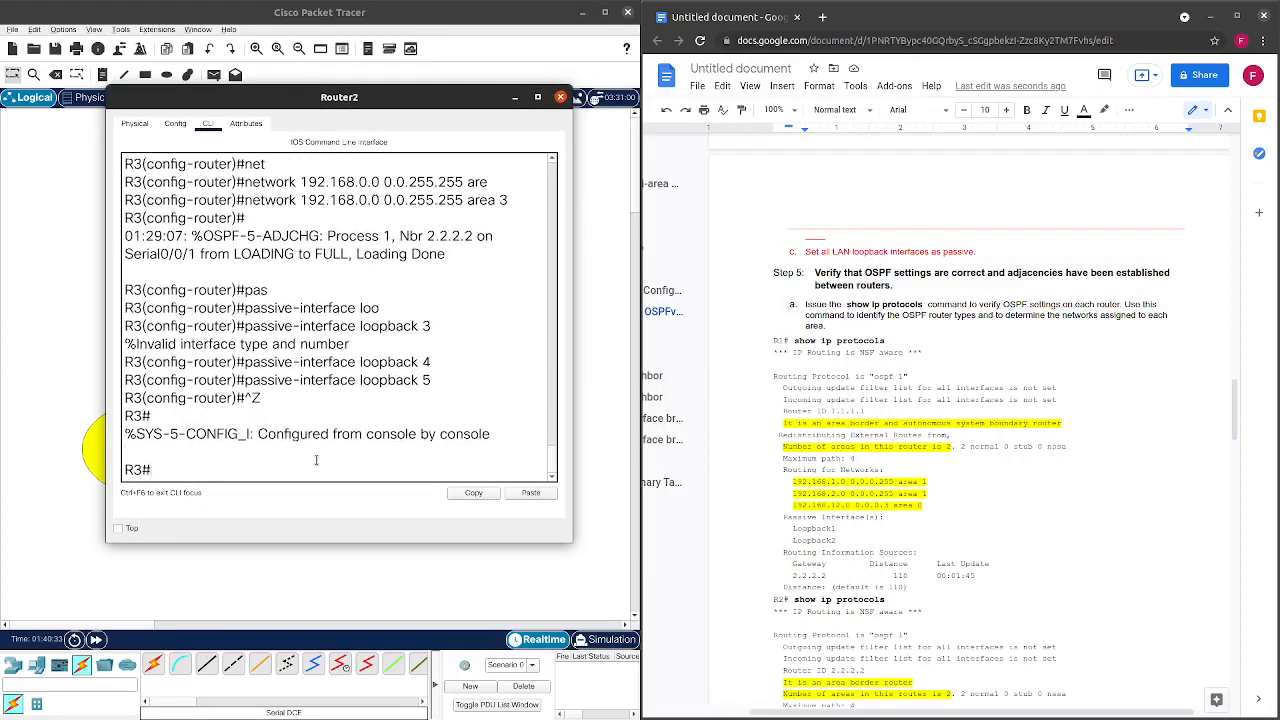
key("Return")
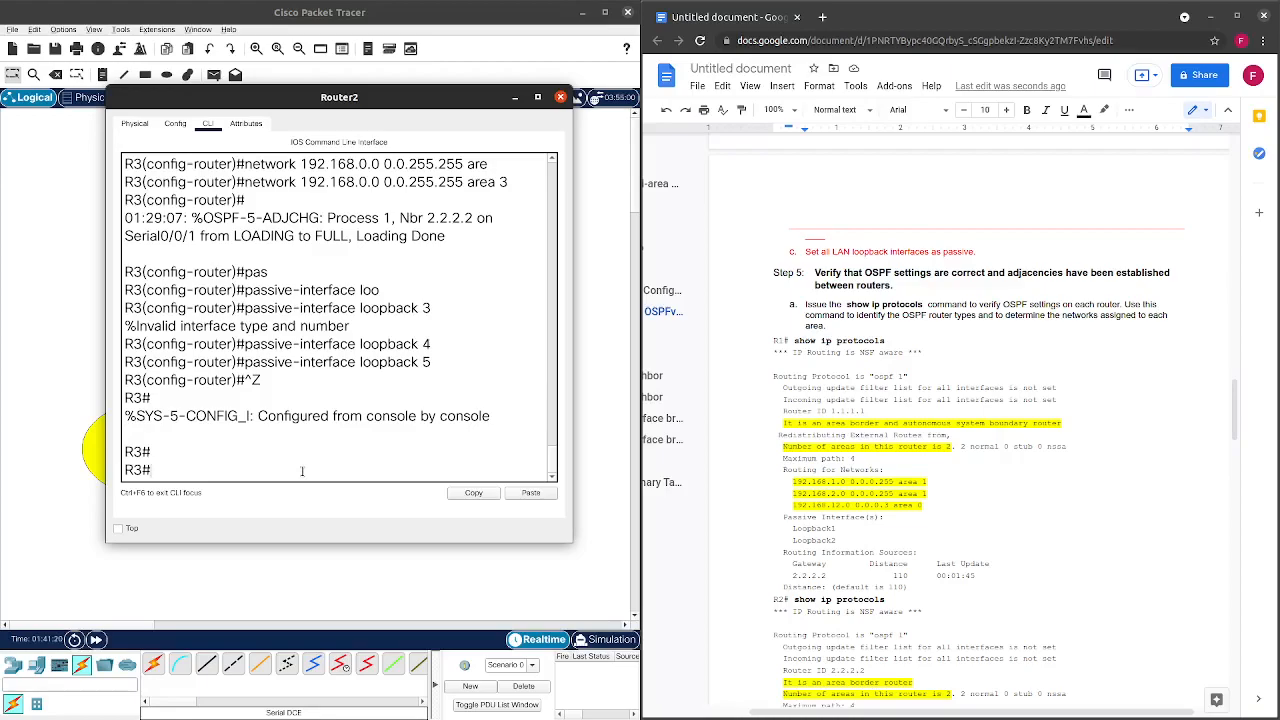
Run show ip ospf neighbor on R3, showing 2.2.2.2 FULL, with the topology uncovered.
type("show ip os")
key("Tab")
type("ne")
key("Tab")
key("Return")
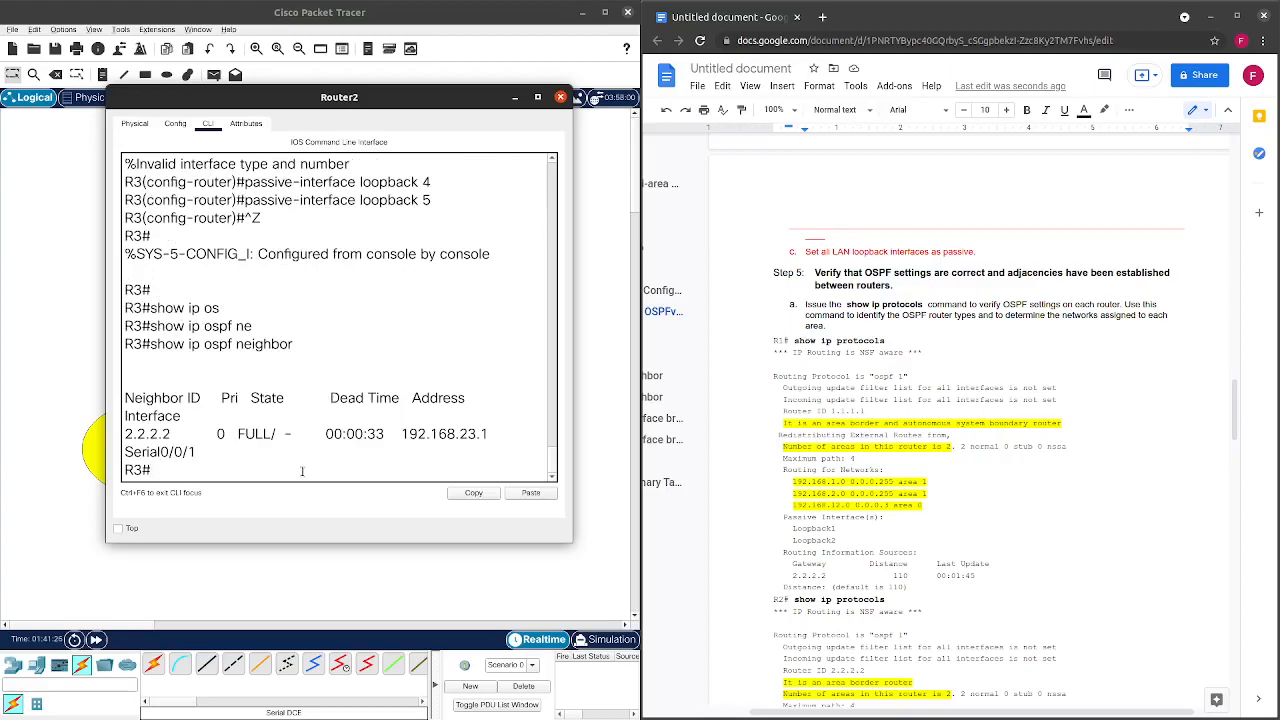
left_click_drag(410, 100, 871, 142)
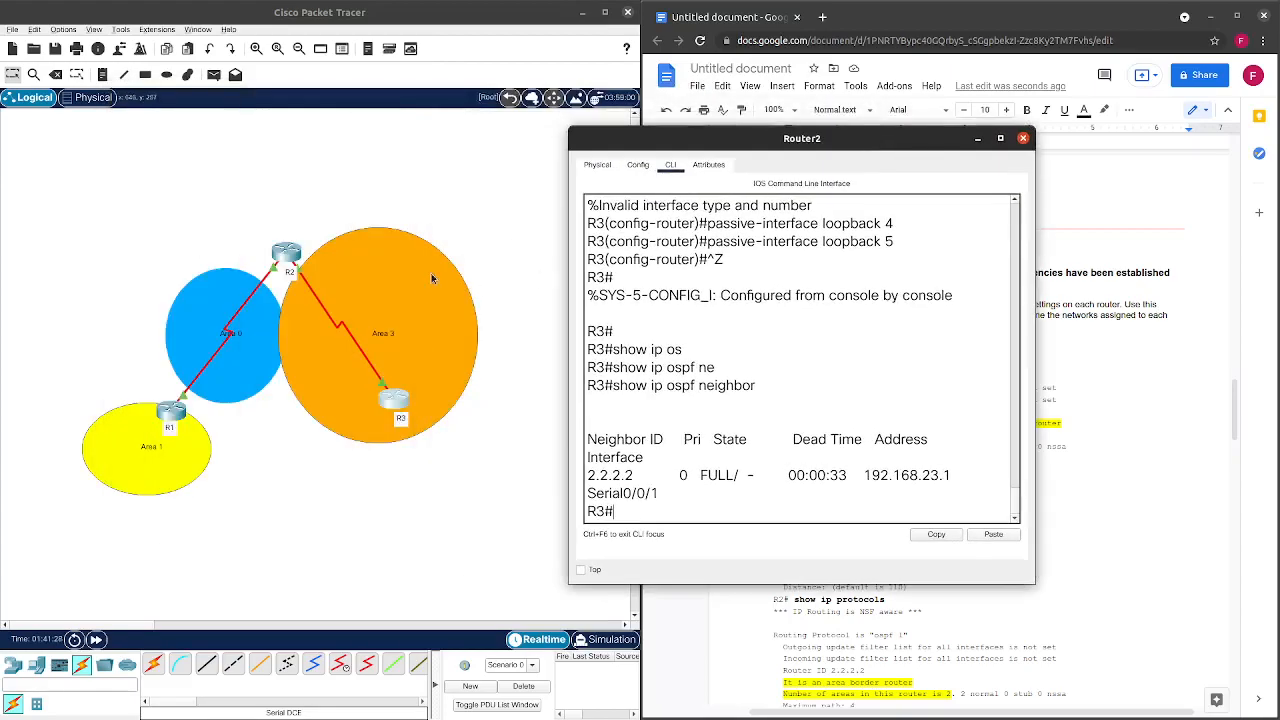
Highlight the FULL neighbor state in R3's output and move the console back over the worksheet.
left_click_drag(700, 477, 760, 477)
left_click(763, 484)
left_click_drag(906, 143, 508, 122)
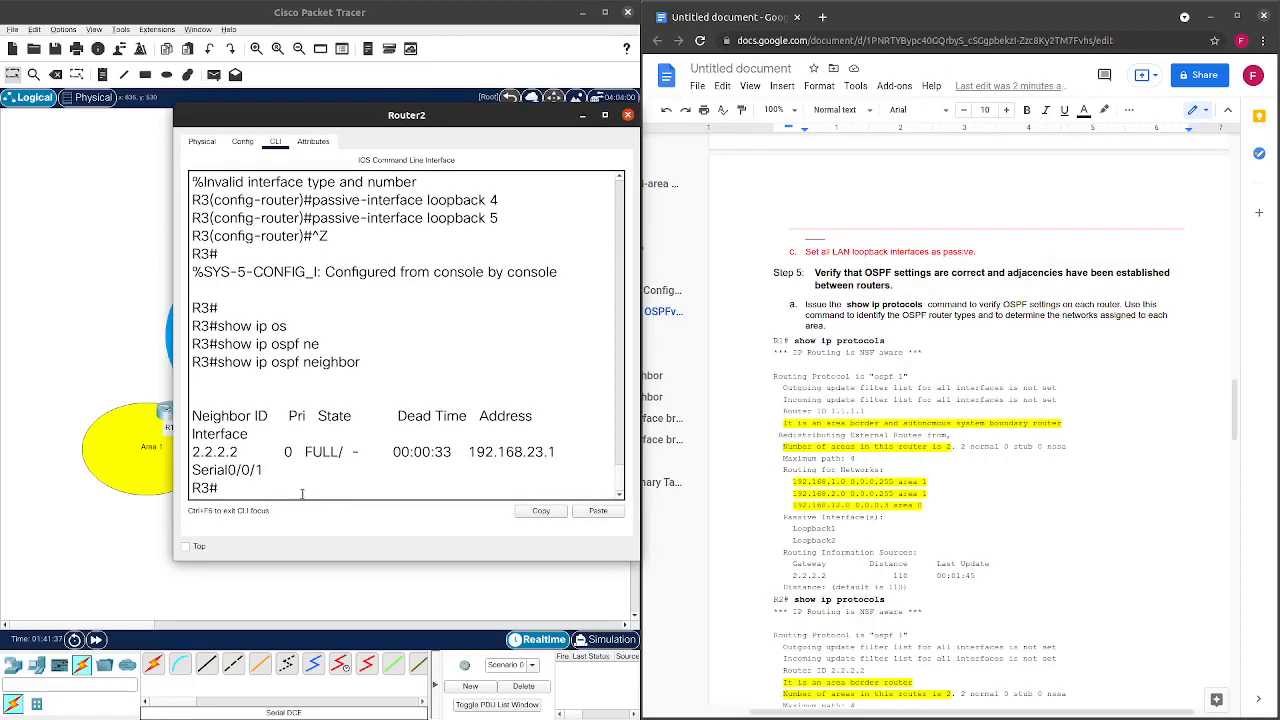
Run show ip ospf database on R3, reviewing Area 3 router links and summary LSAs, then close the console.
type("show ip ospf database")
key("Return")
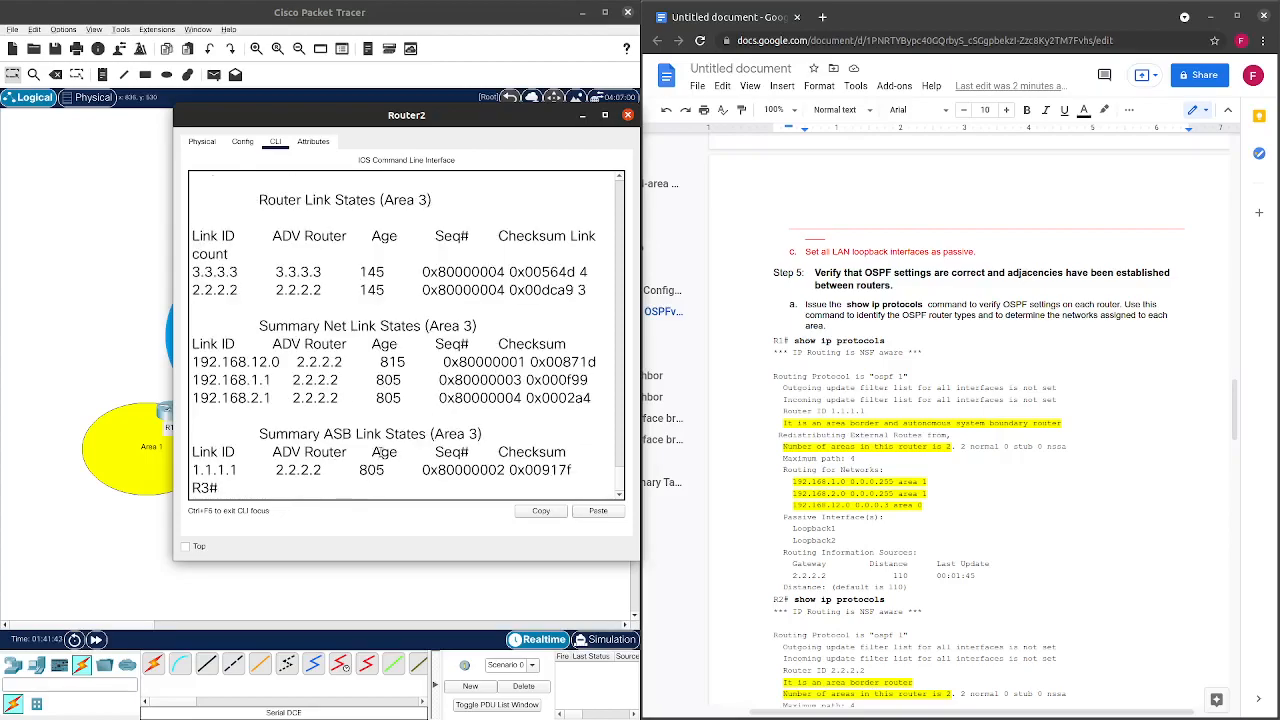
scroll(386, 440, "up", 5)
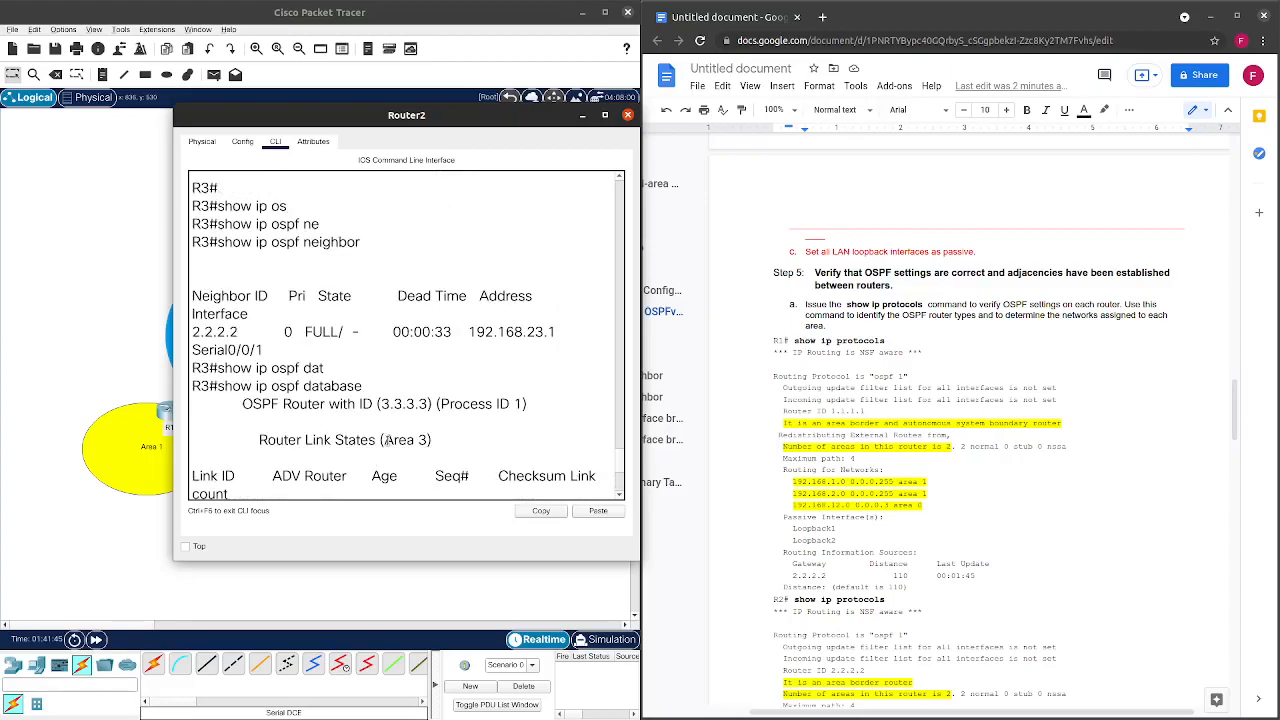
scroll(386, 440, "down", 3)
scroll(364, 331, "down", 3)
scroll(398, 210, "up", 4)
scroll(396, 238, "down", 2)
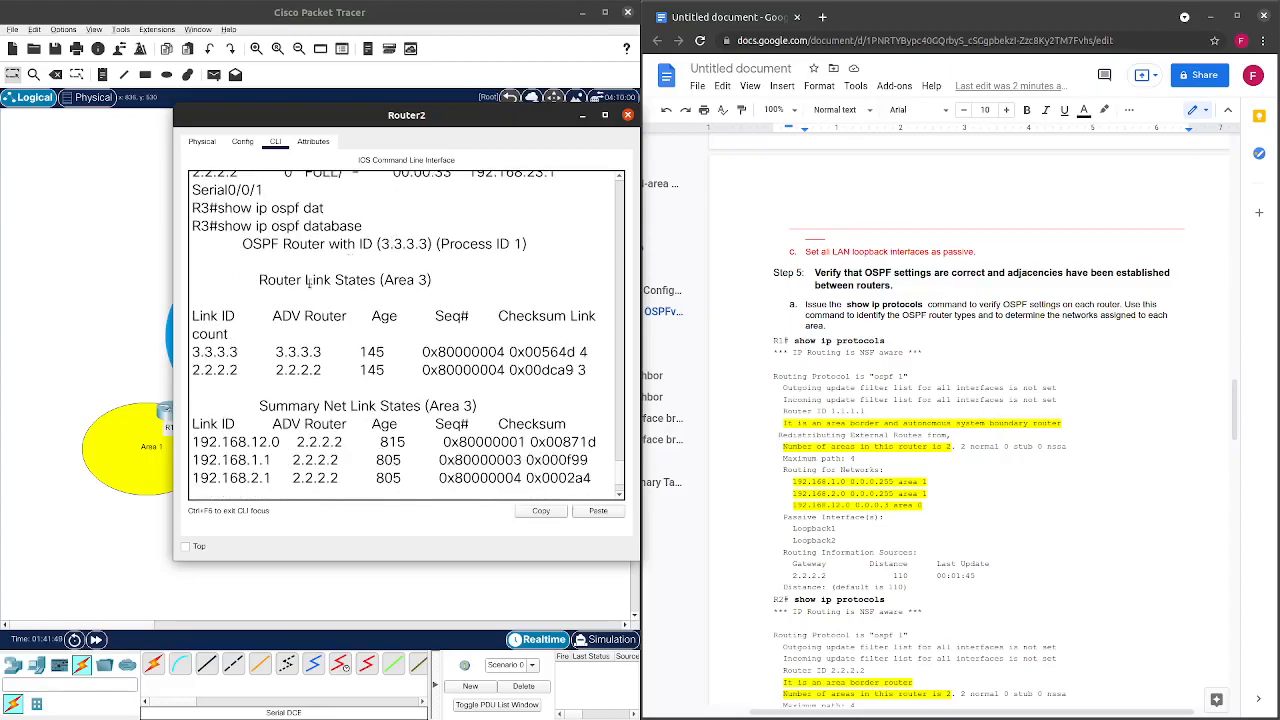
scroll(314, 278, "down", 2)
left_click_drag(192, 272, 617, 293)
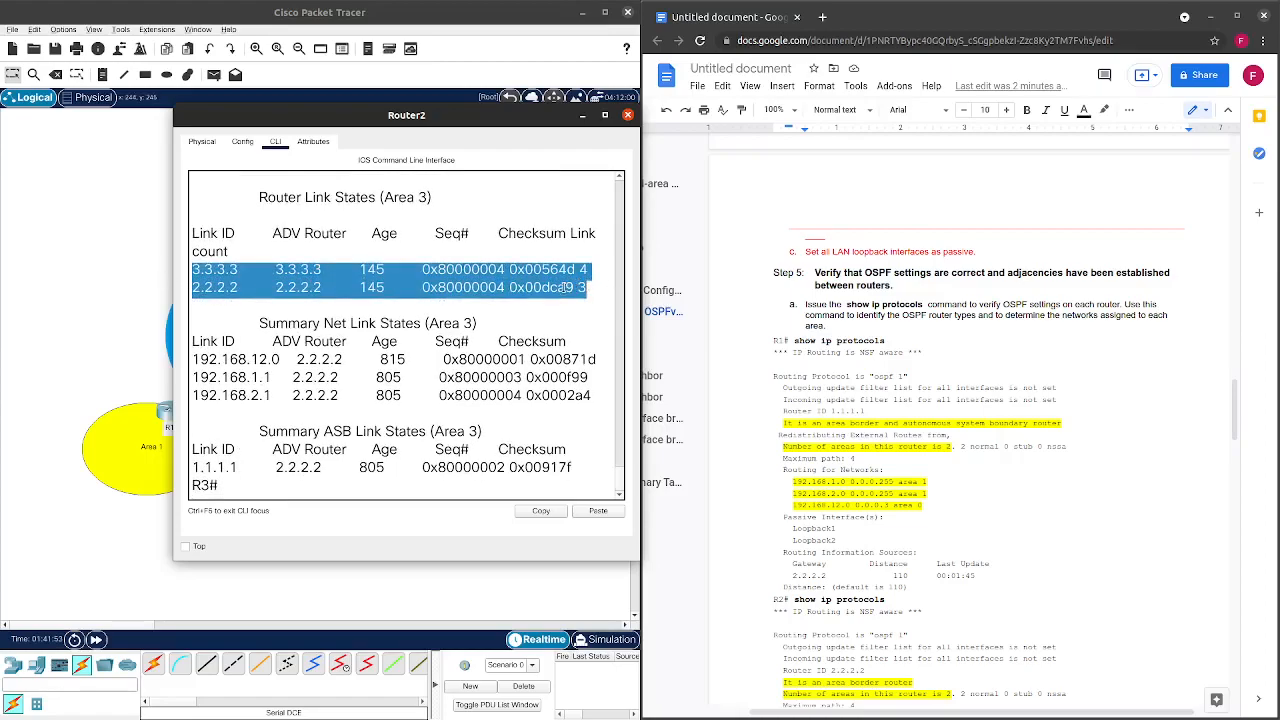
left_click_drag(194, 347, 223, 363)
left_click(238, 368)
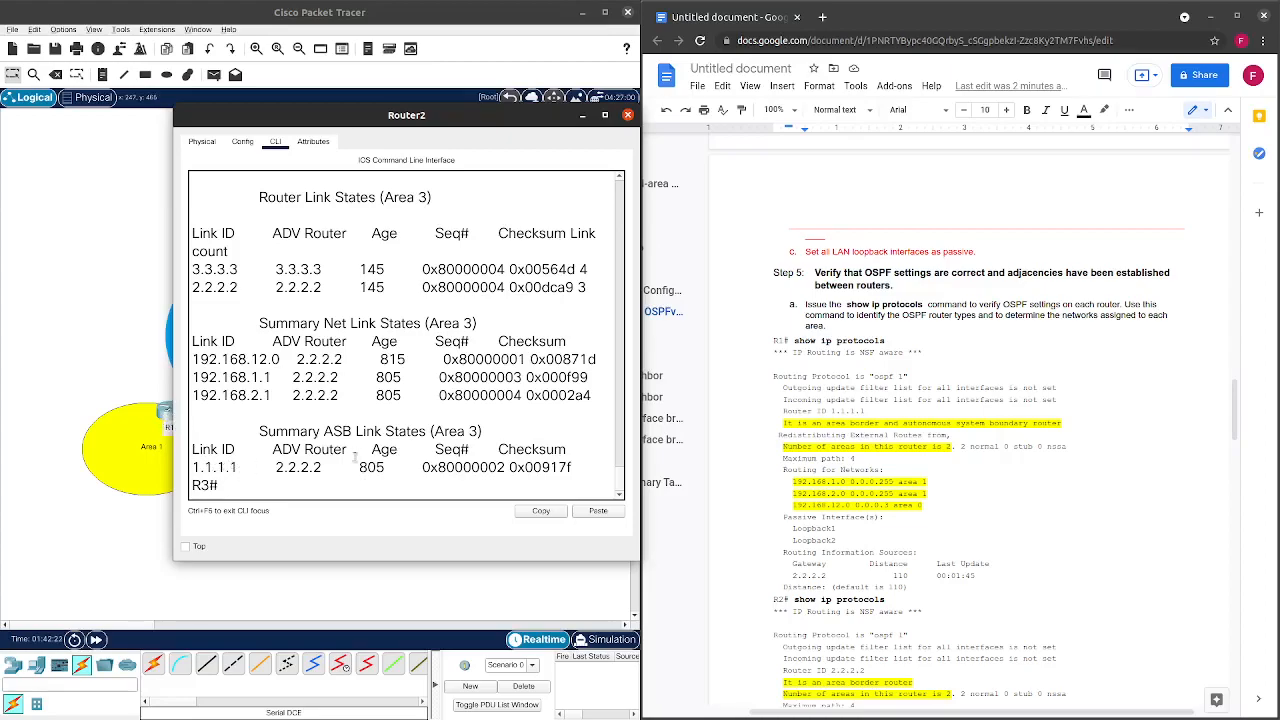
left_click(628, 116)
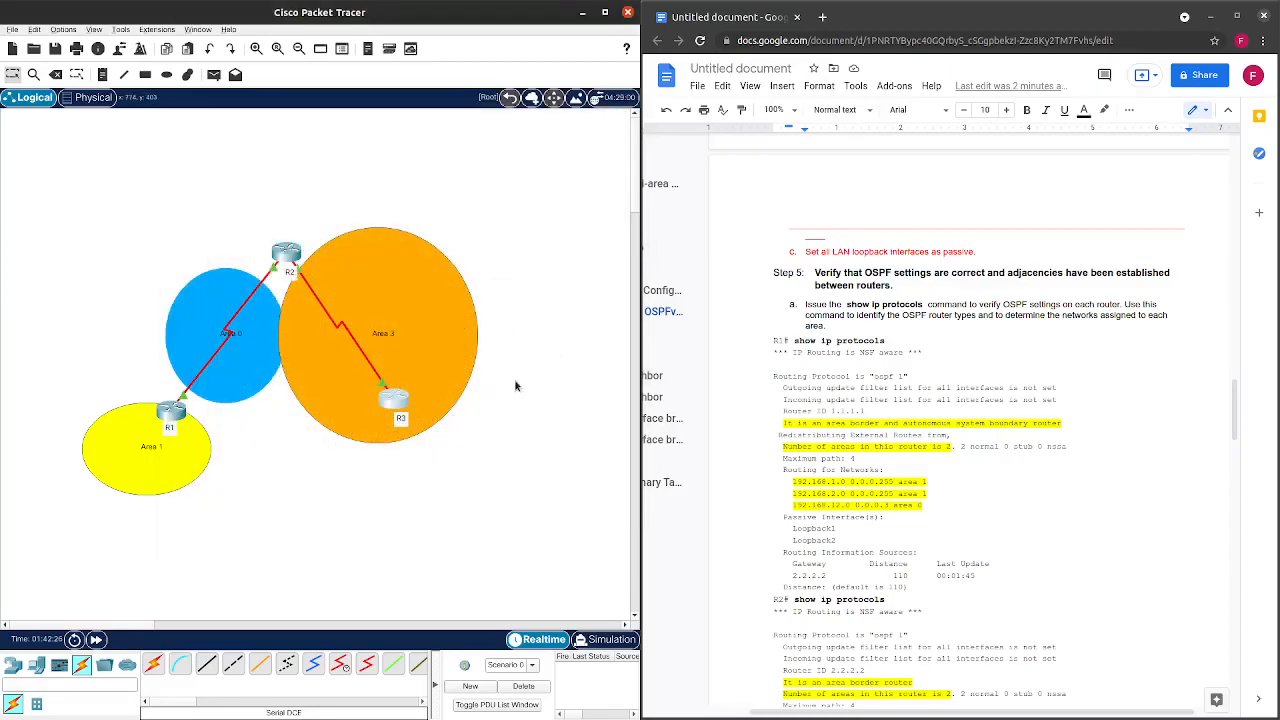
Reopen R3's console and run show ip route, paging to the end of the table.
left_click(390, 410)
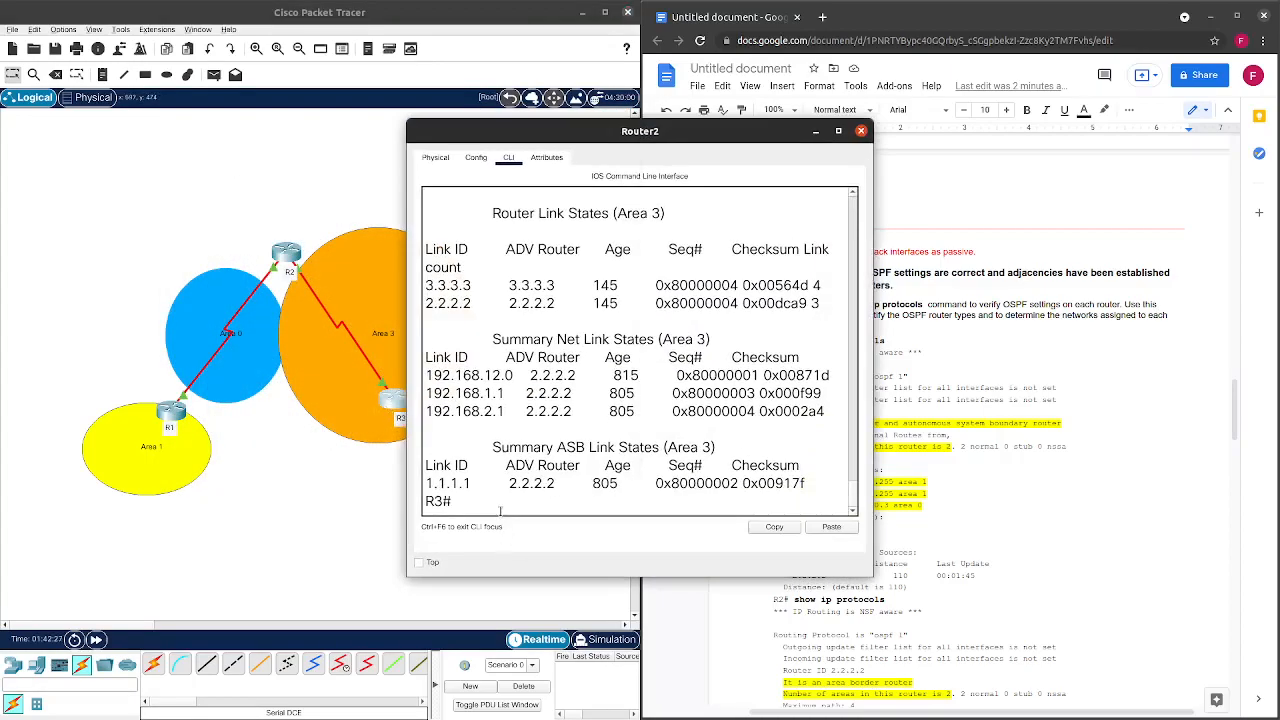
type("show ip route")
key("Return")
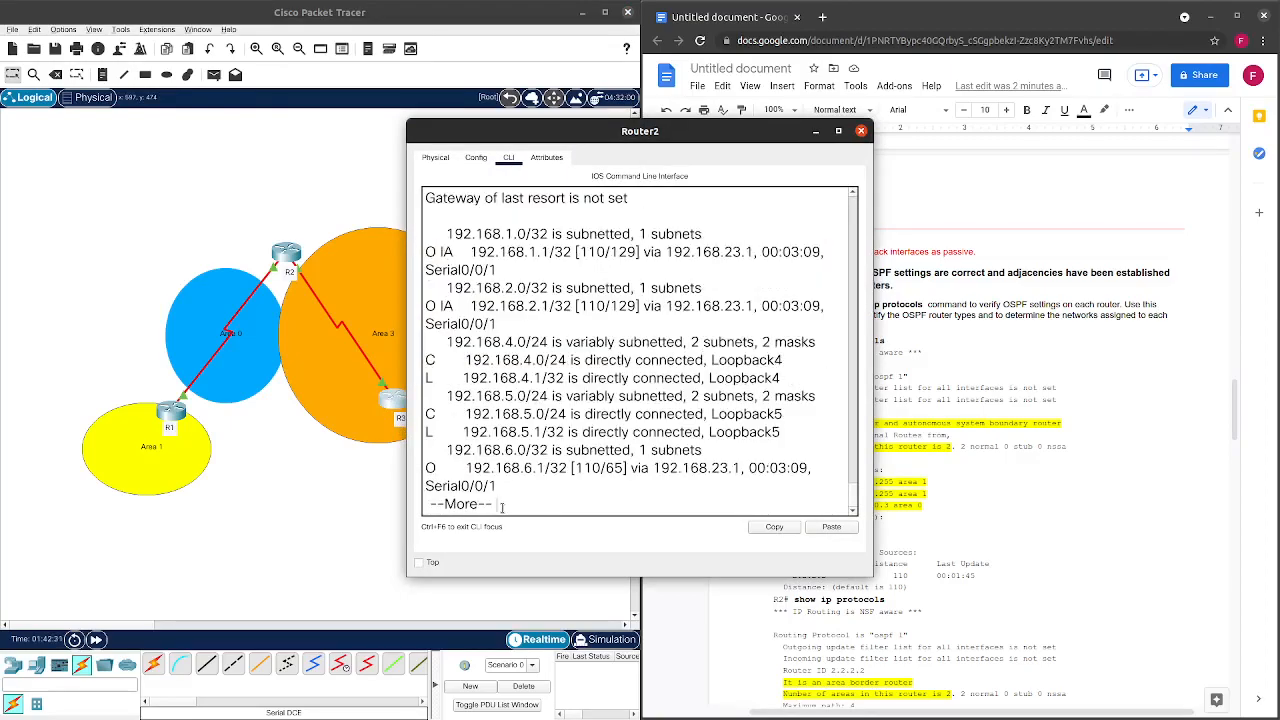
key("space")
scroll(540, 486, "up", 1)
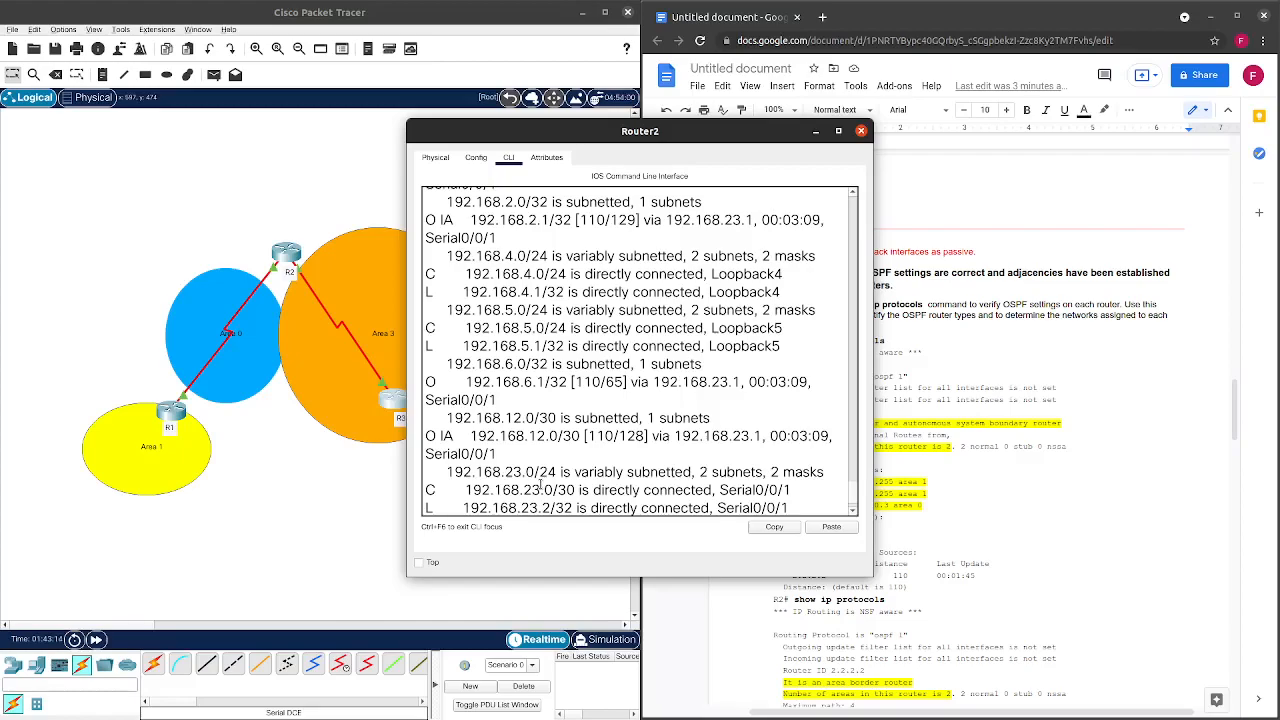
Review R3's O IA inter-area routes via Serial0/0/1, then close its console.
scroll(616, 410, "up", 2)
scroll(560, 410, "down", 1)
scroll(555, 409, "up", 1)
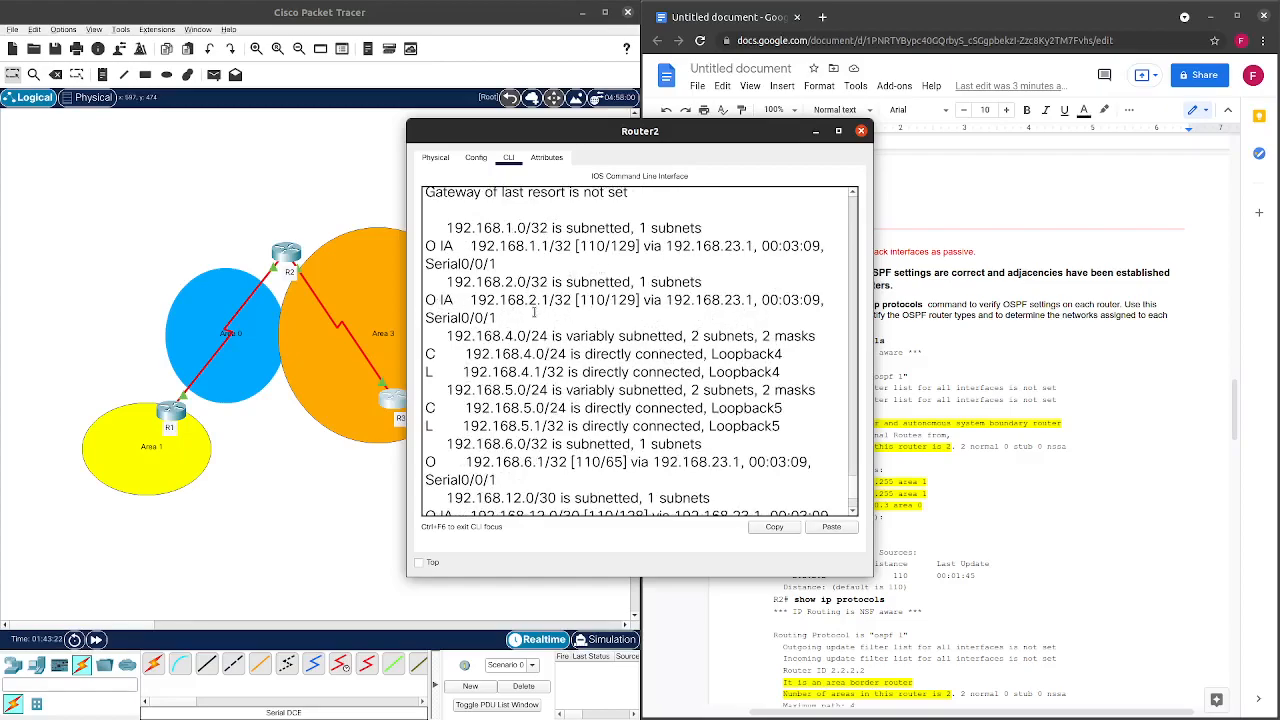
scroll(535, 311, "down", 1)
scroll(527, 313, "down", 1)
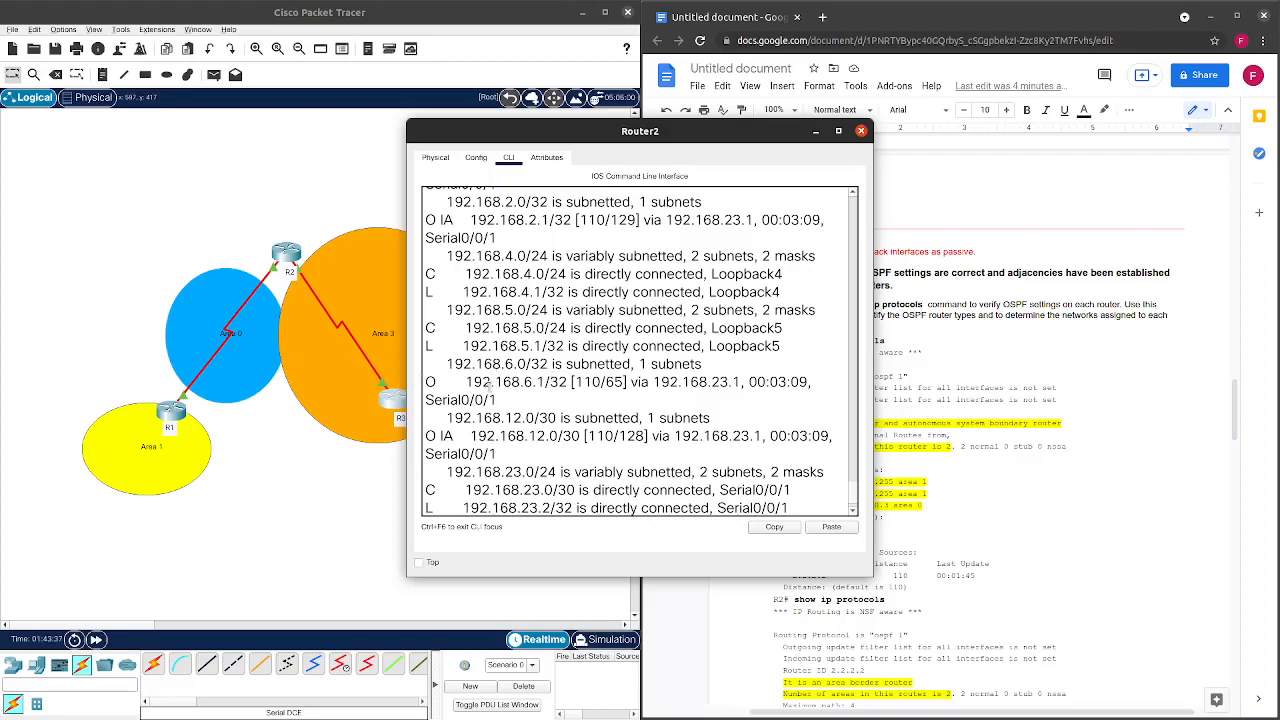
scroll(555, 383, "down", 1)
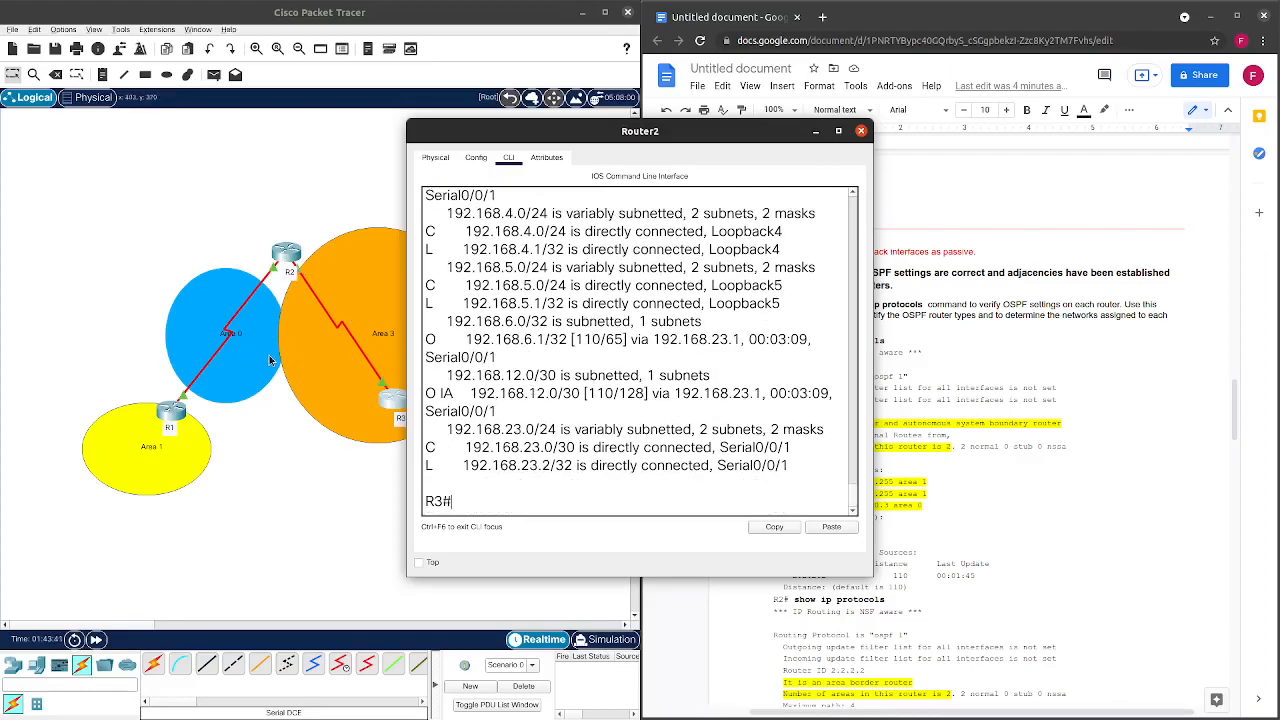
scroll(548, 335, "up", 4)
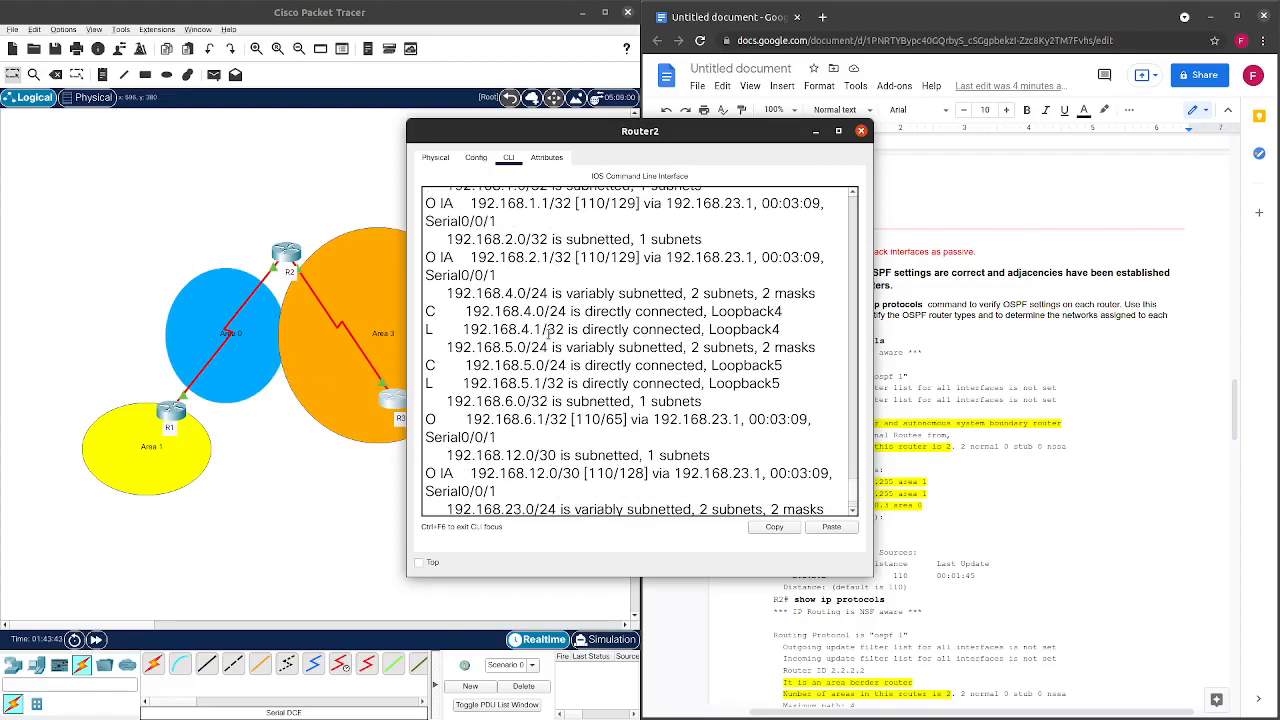
scroll(548, 335, "up", 1)
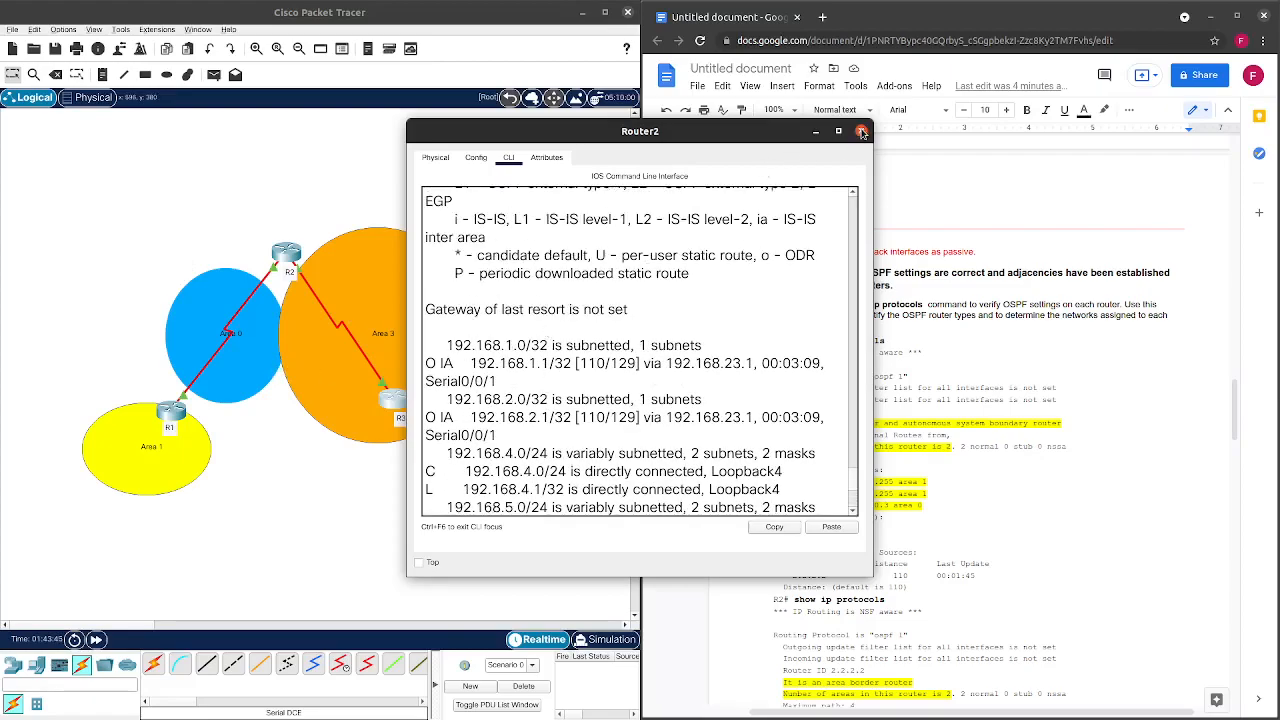
left_click(861, 131)
scroll(870, 209, "down", 2)
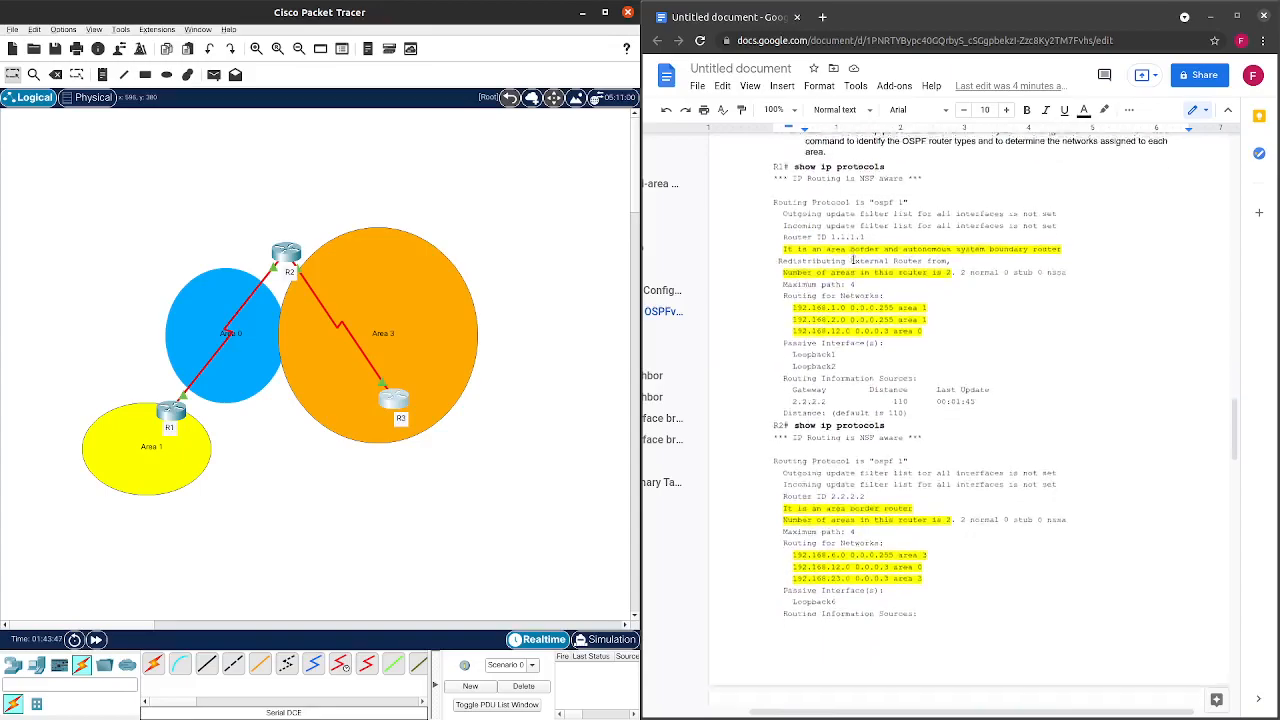
Open R1's console on the left, log in, and enter privileged mode with enable.
left_click(165, 414)
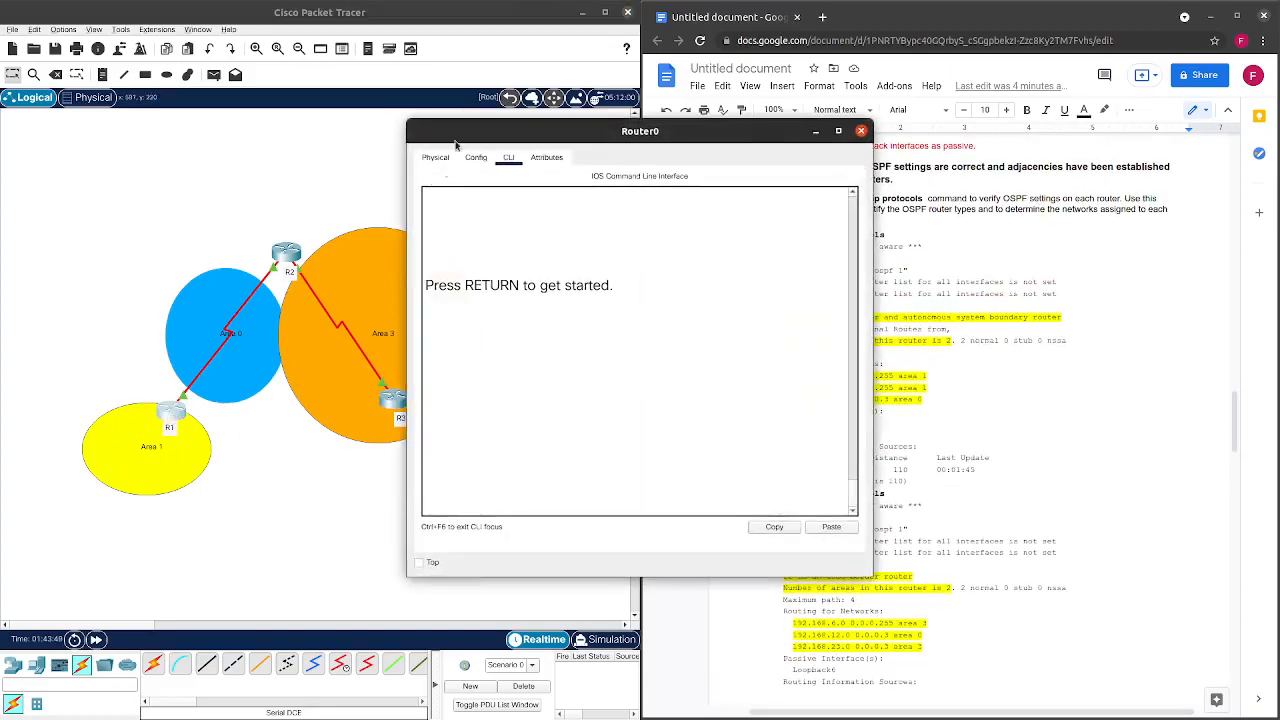
left_click_drag(367, 152, 47, 160)
left_click(208, 474)
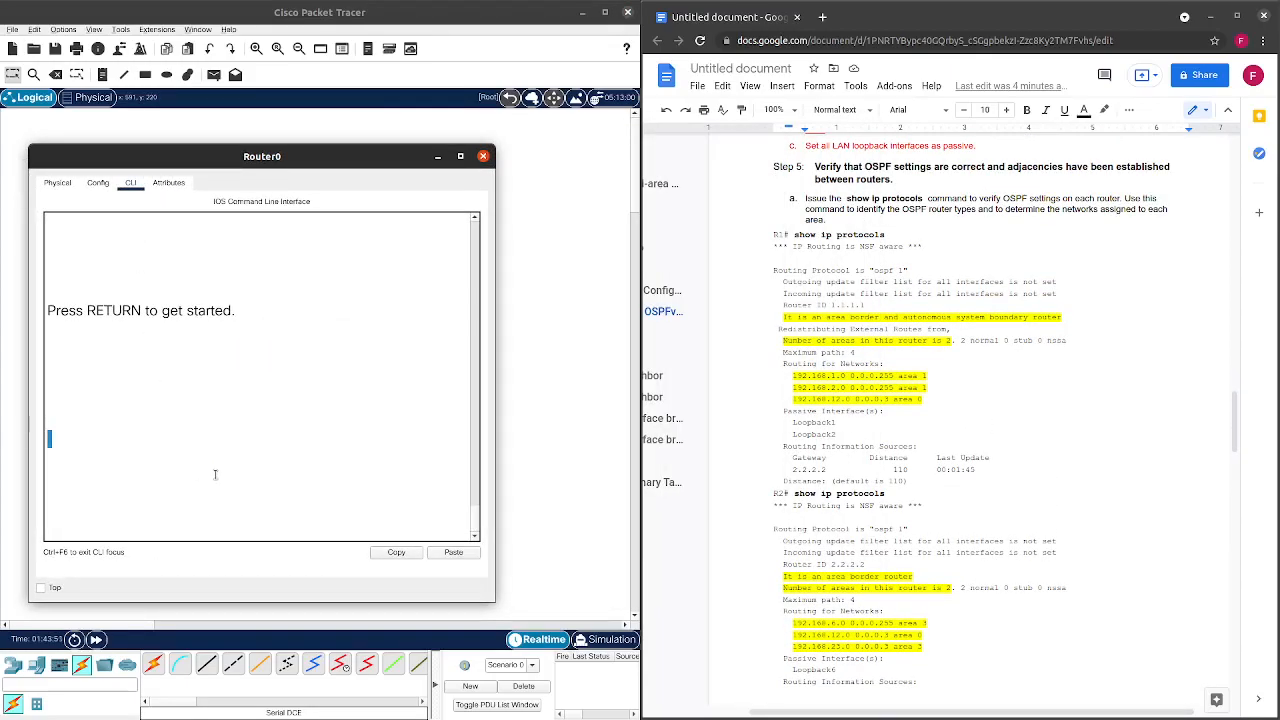
key("Return")
key("Return")
type("en")
key("Return")
key("Return")
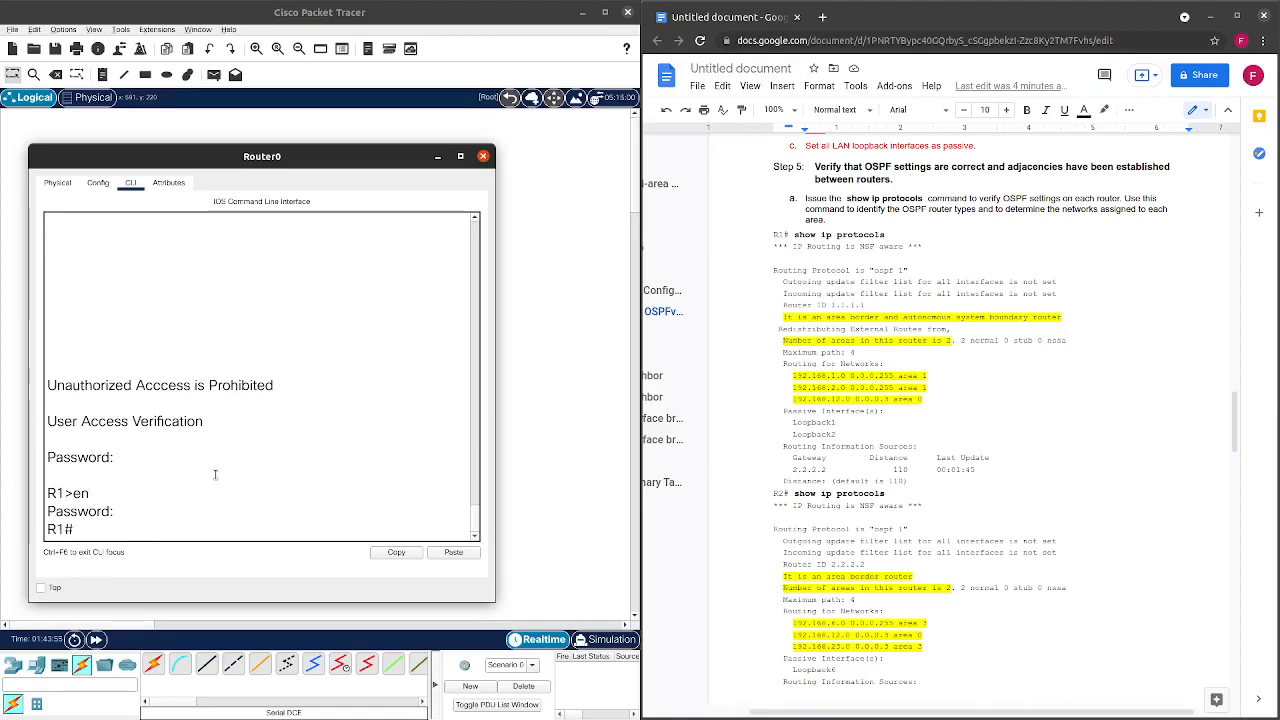
key("Return")
Run show ip protocols on R1 and review router ID 1.1.1.1, two areas and passive loopbacks.
type("show ip protoc")
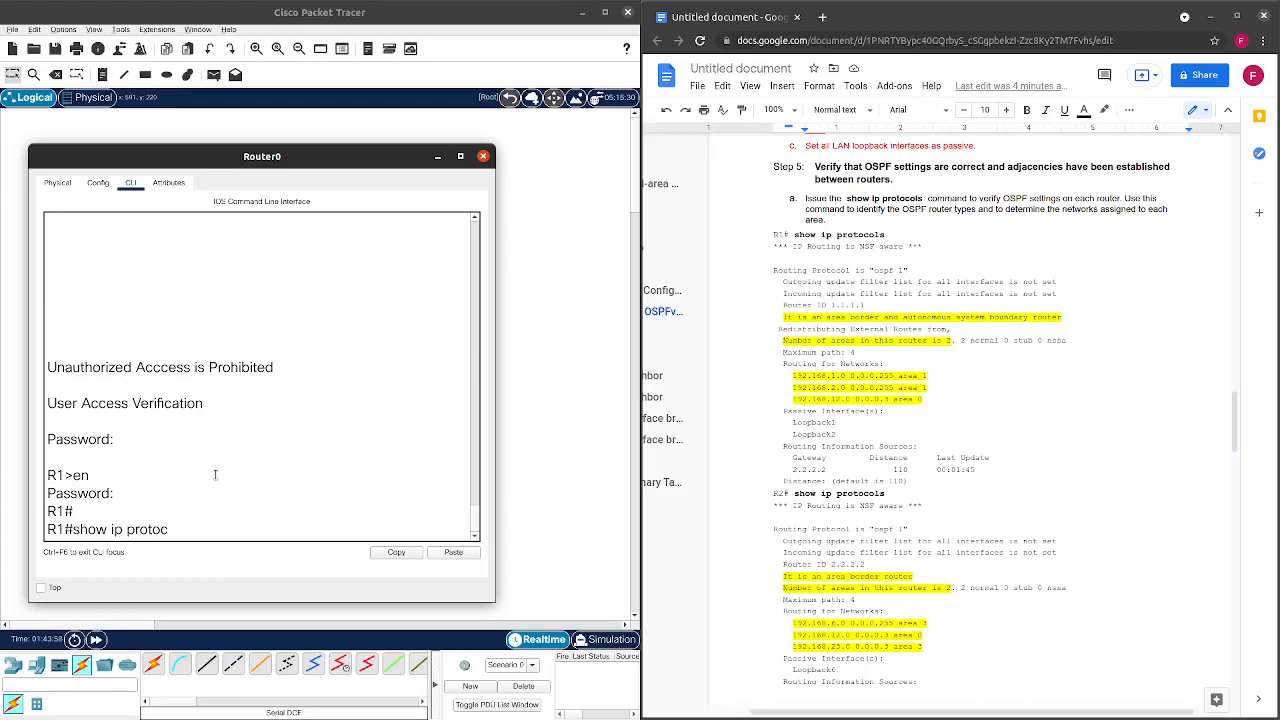
key("Return")
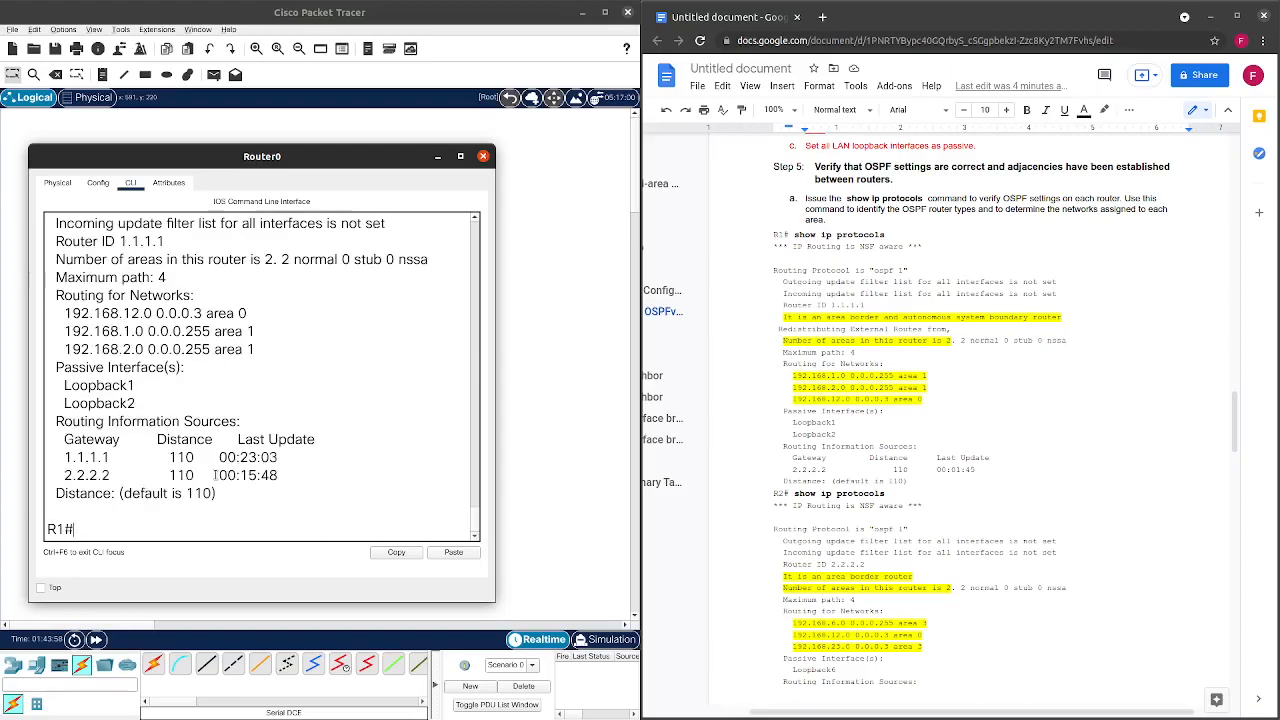
scroll(311, 449, "up", 3)
scroll(311, 449, "down", 2)
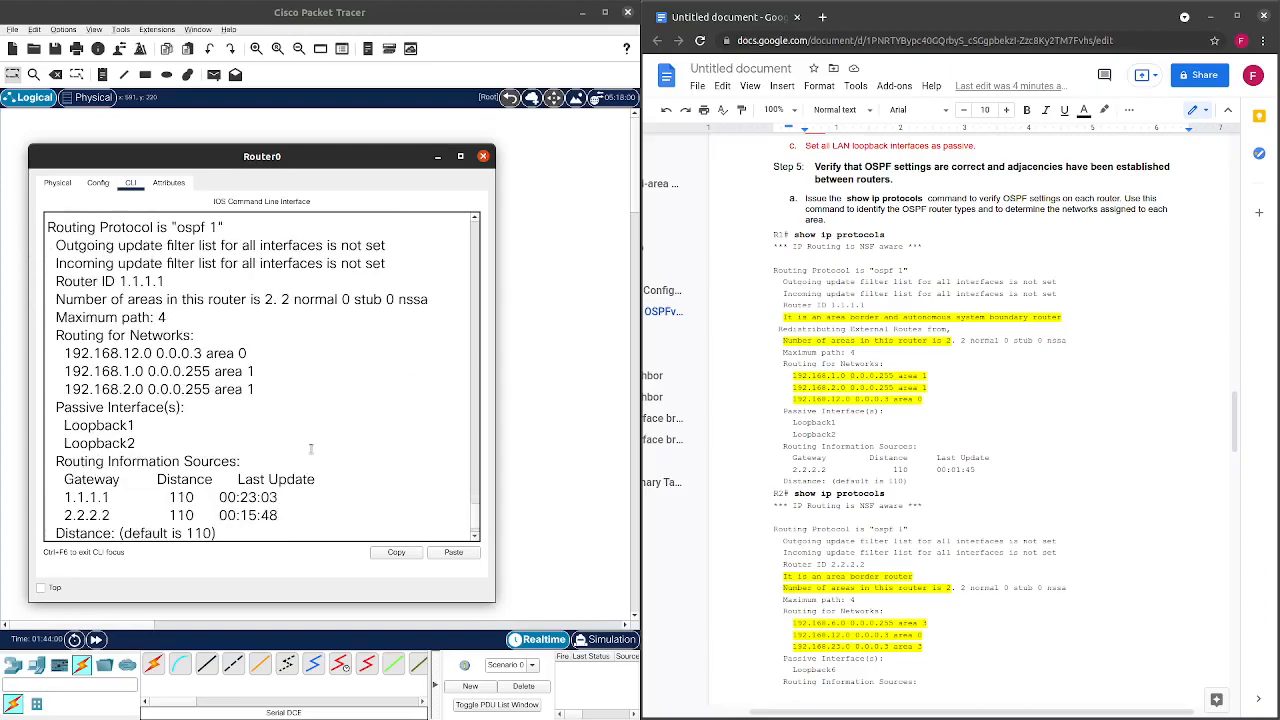
scroll(311, 449, "down", 1)
scroll(812, 392, "down", 1)
scroll(813, 391, "down", 1)
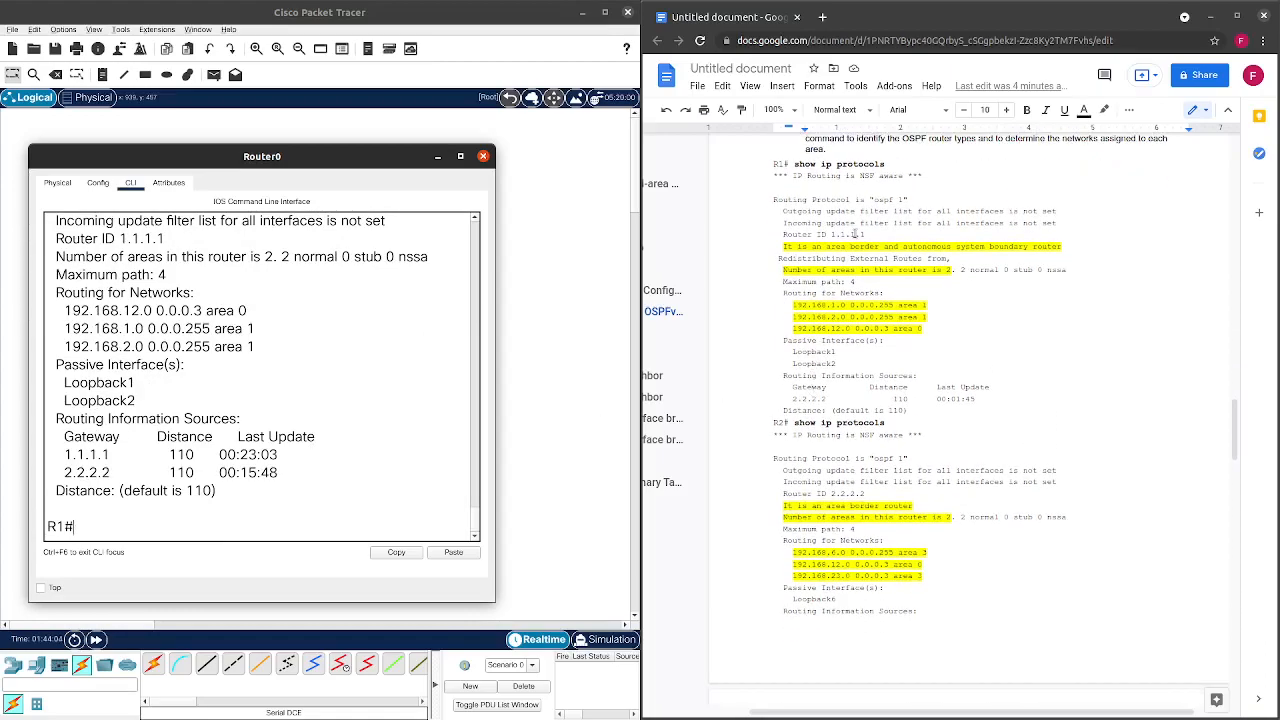
scroll(448, 390, "up", 4)
scroll(448, 390, "down", 1)
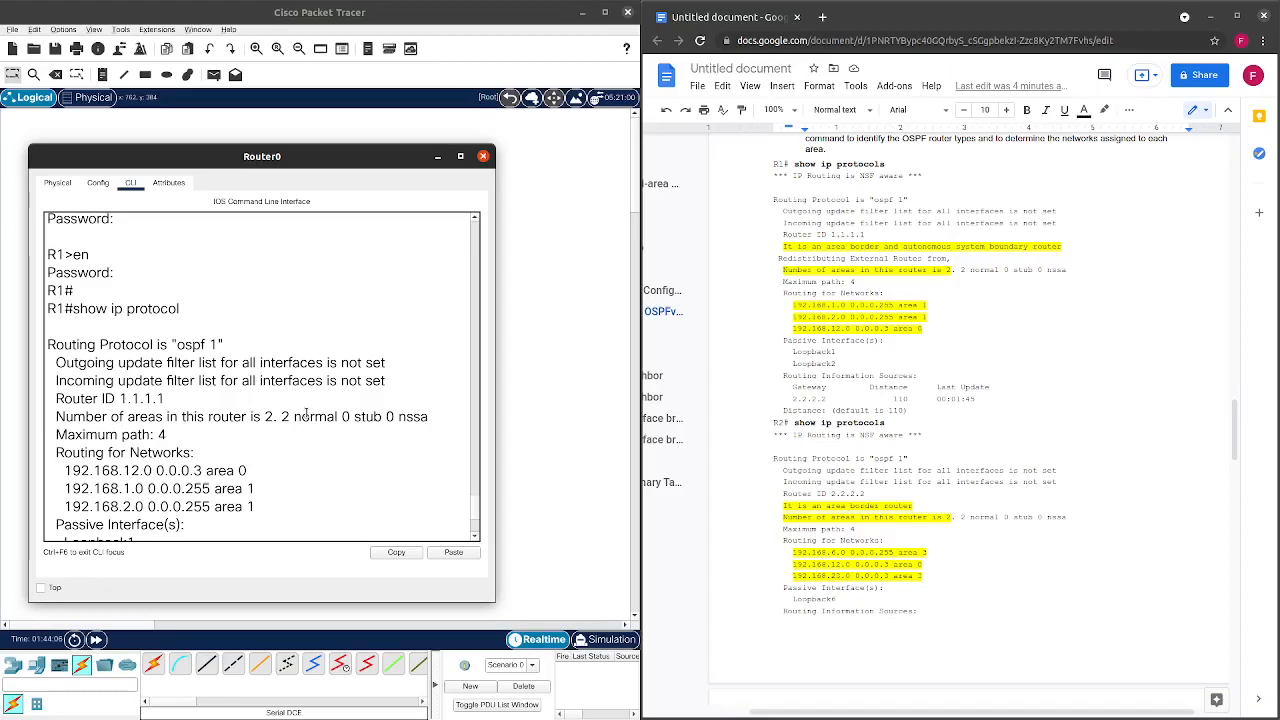
scroll(836, 240, "up", 3)
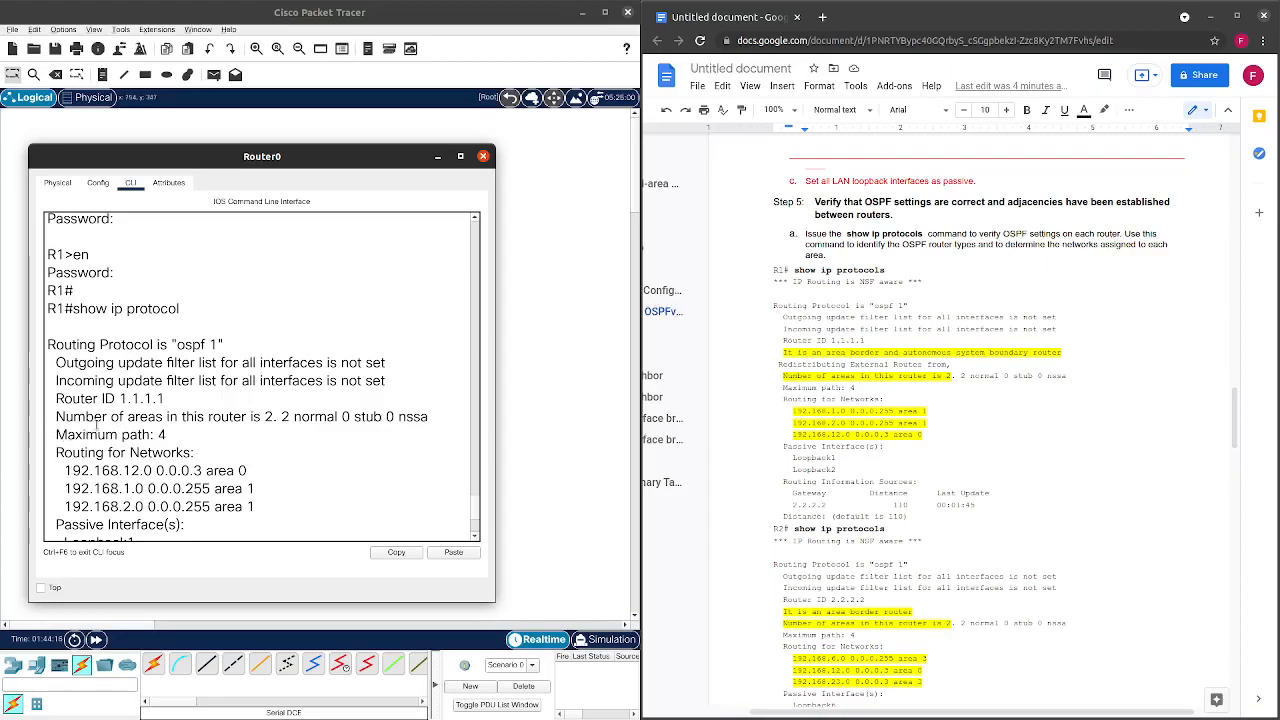
scroll(97, 425, "down", 2)
scroll(121, 395, "down", 2)
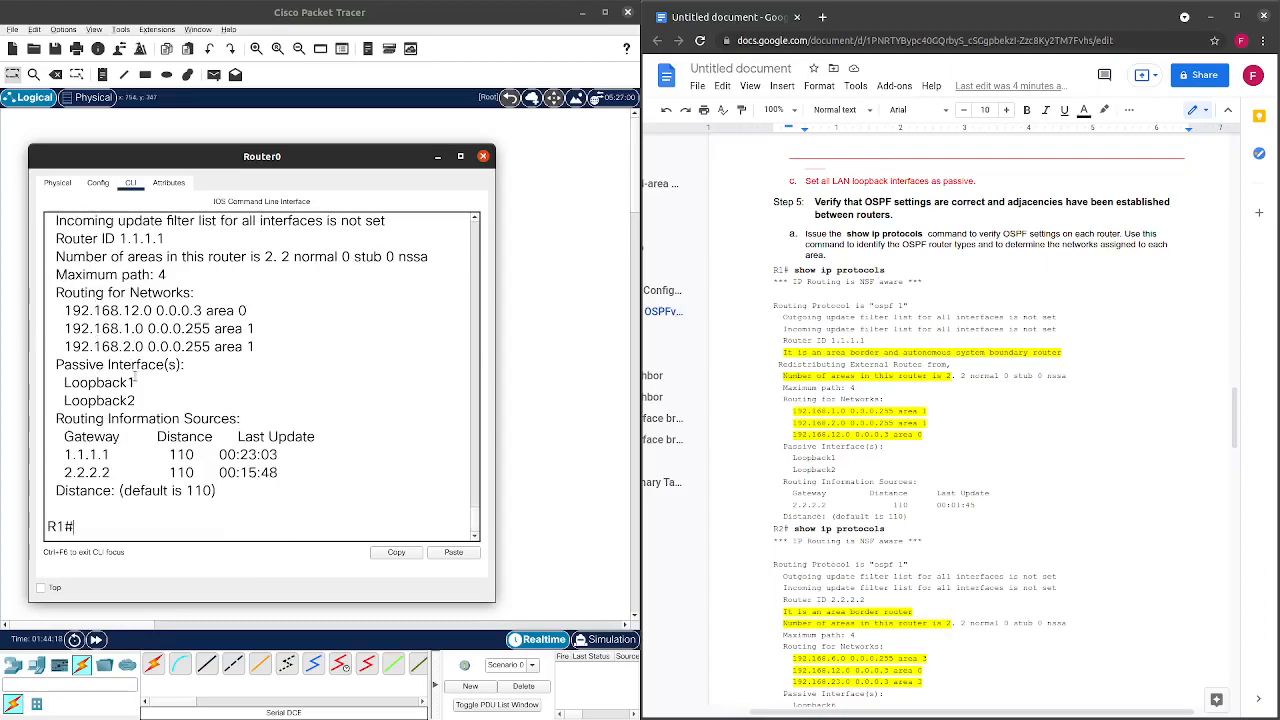
scroll(134, 375, "up", 1)
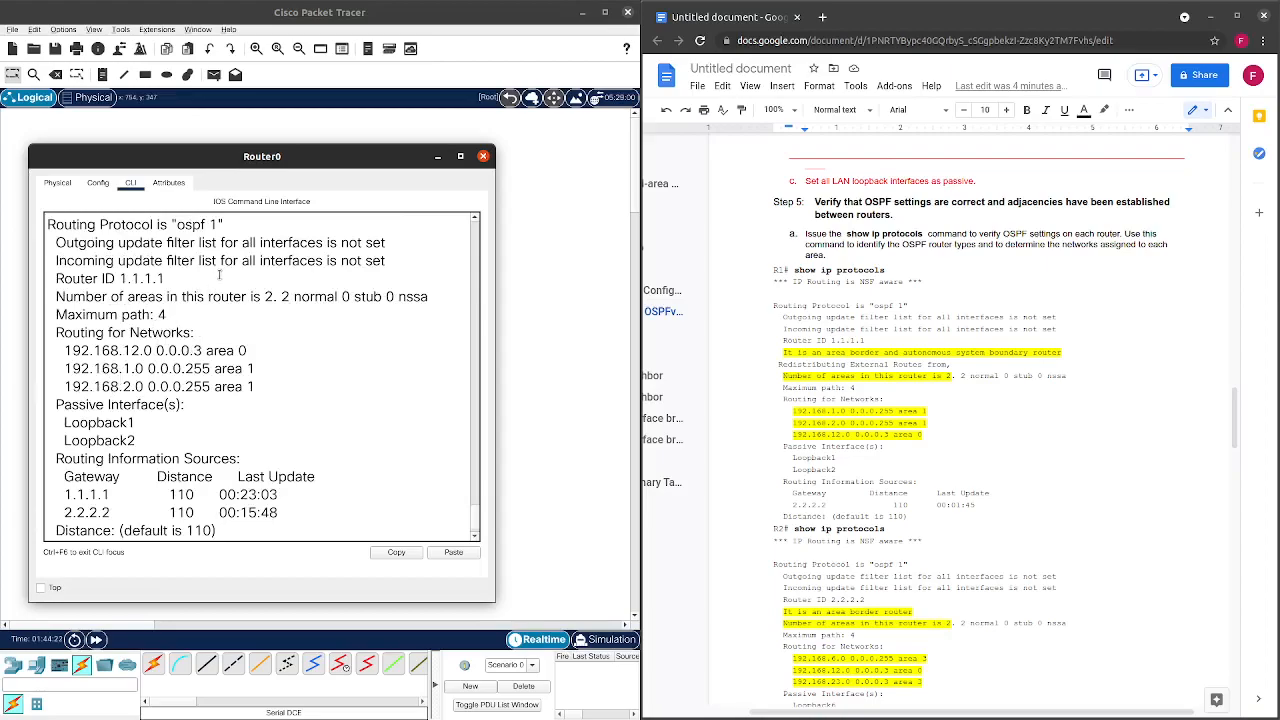
scroll(218, 278, "up", 1)
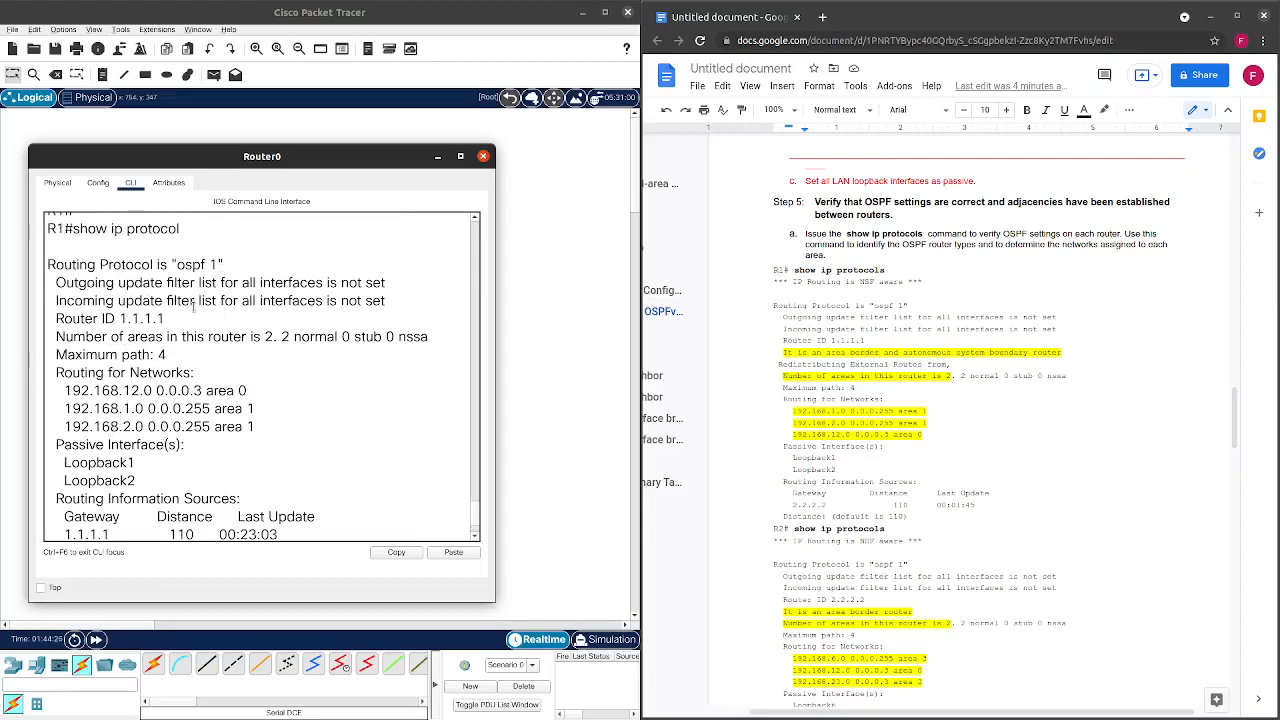
scroll(187, 313, "down", 1)
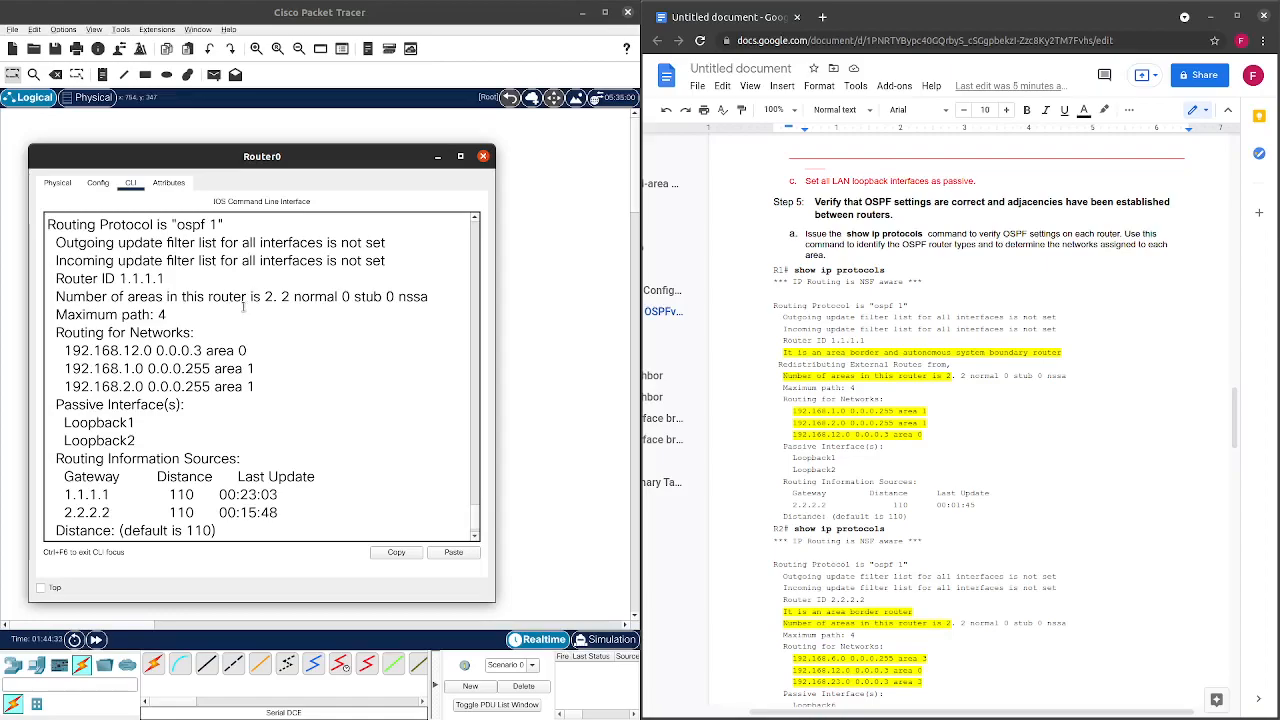
Highlight R1's 2 normal areas, area 0 and area 1 networks, passive loopbacks and source 1.1.1.1.
left_click_drag(277, 300, 289, 297)
scroll(203, 311, "down", 1)
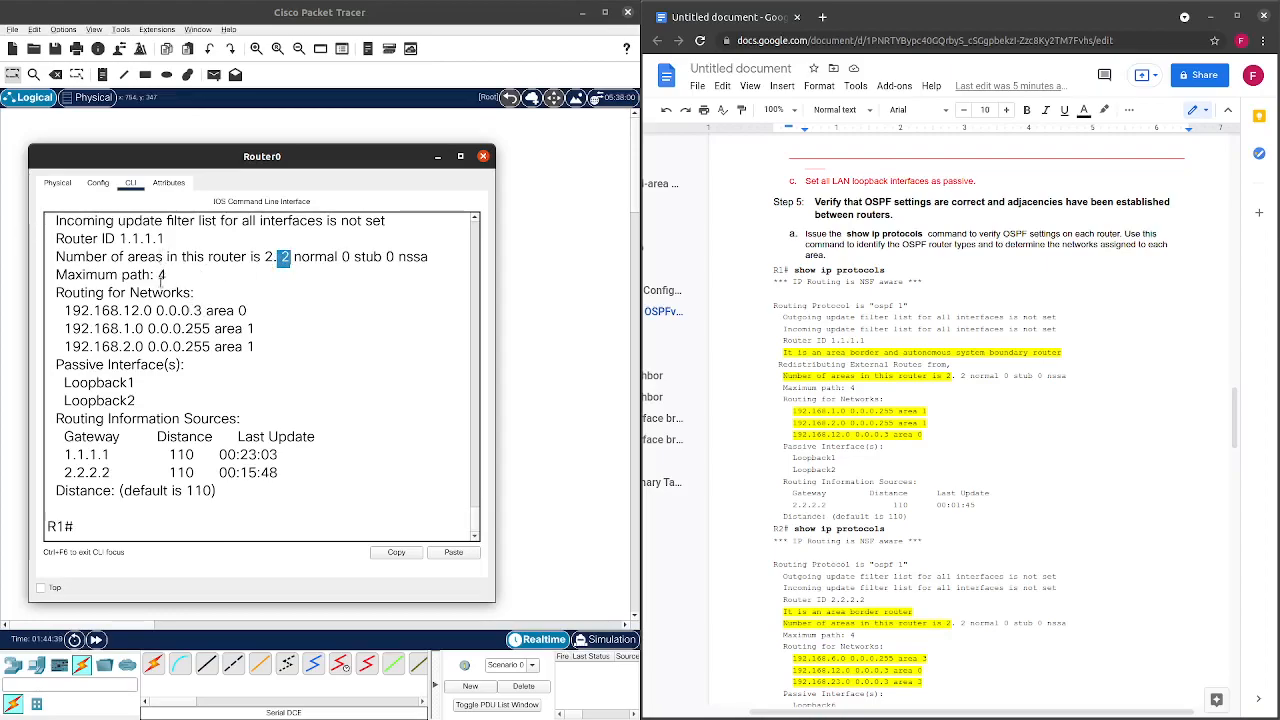
left_click_drag(64, 311, 247, 312)
left_click_drag(64, 329, 255, 350)
left_click(218, 385)
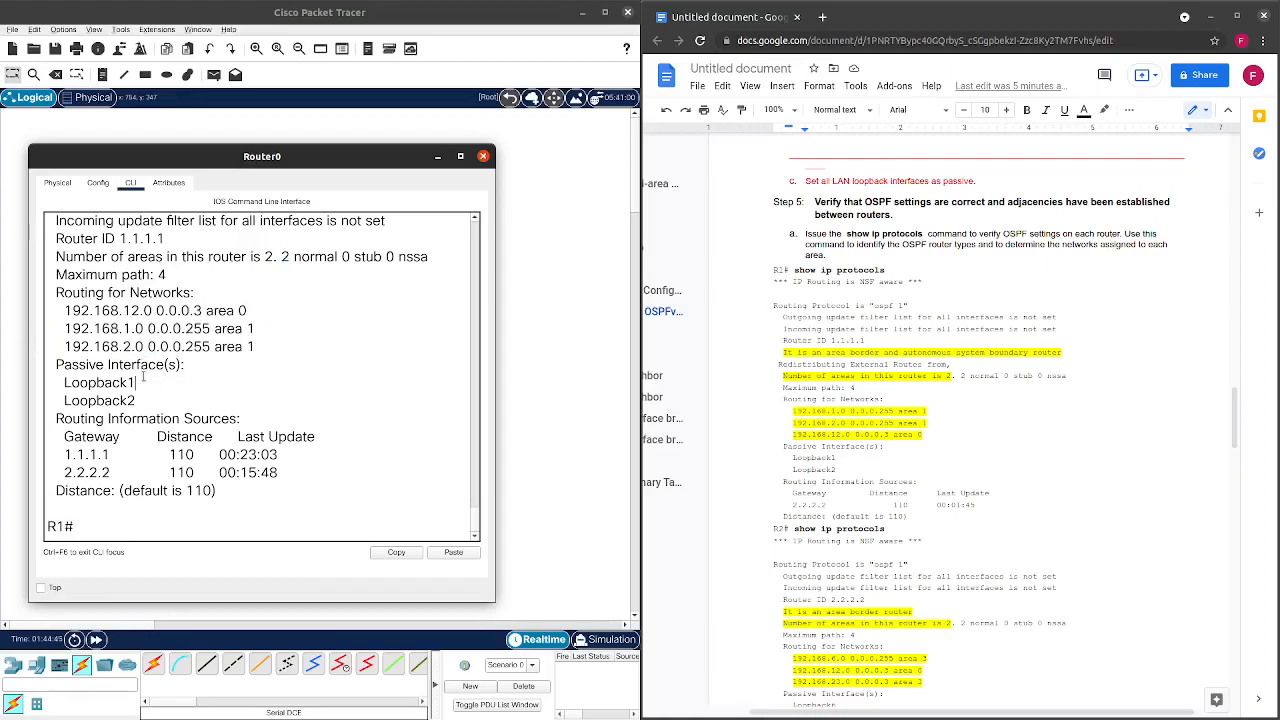
left_click_drag(64, 383, 161, 406)
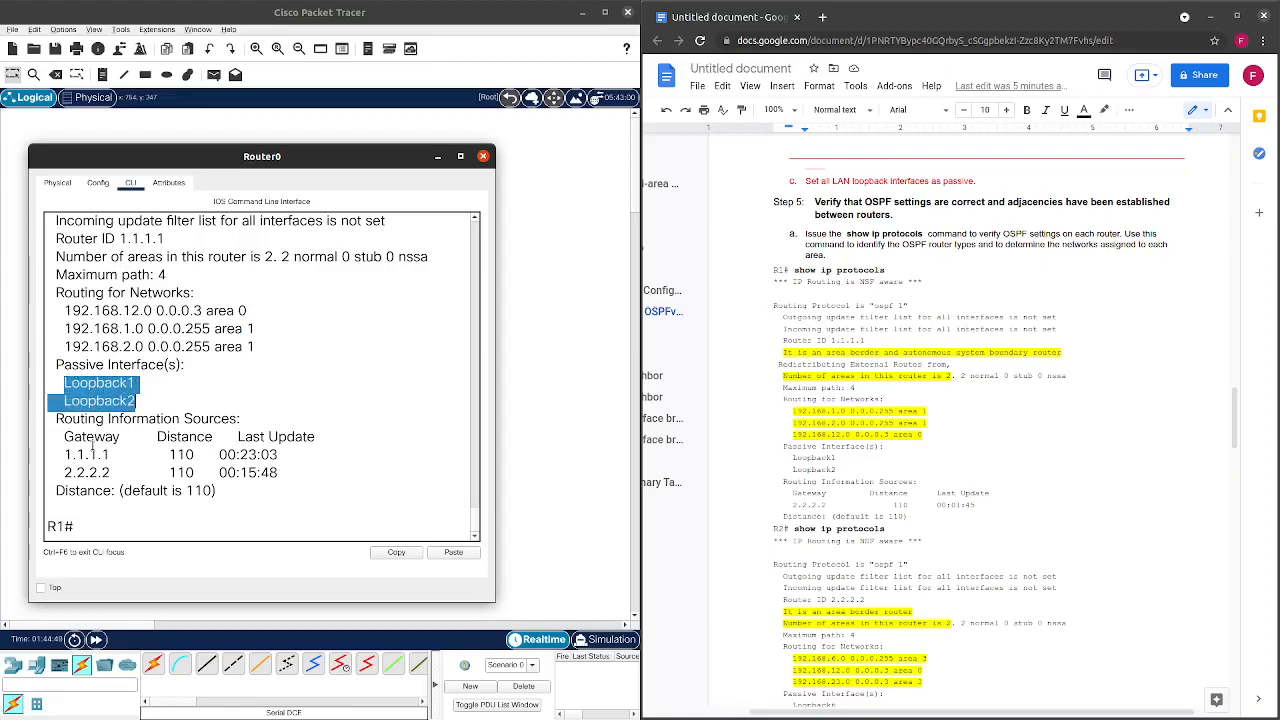
left_click_drag(68, 454, 56, 492)
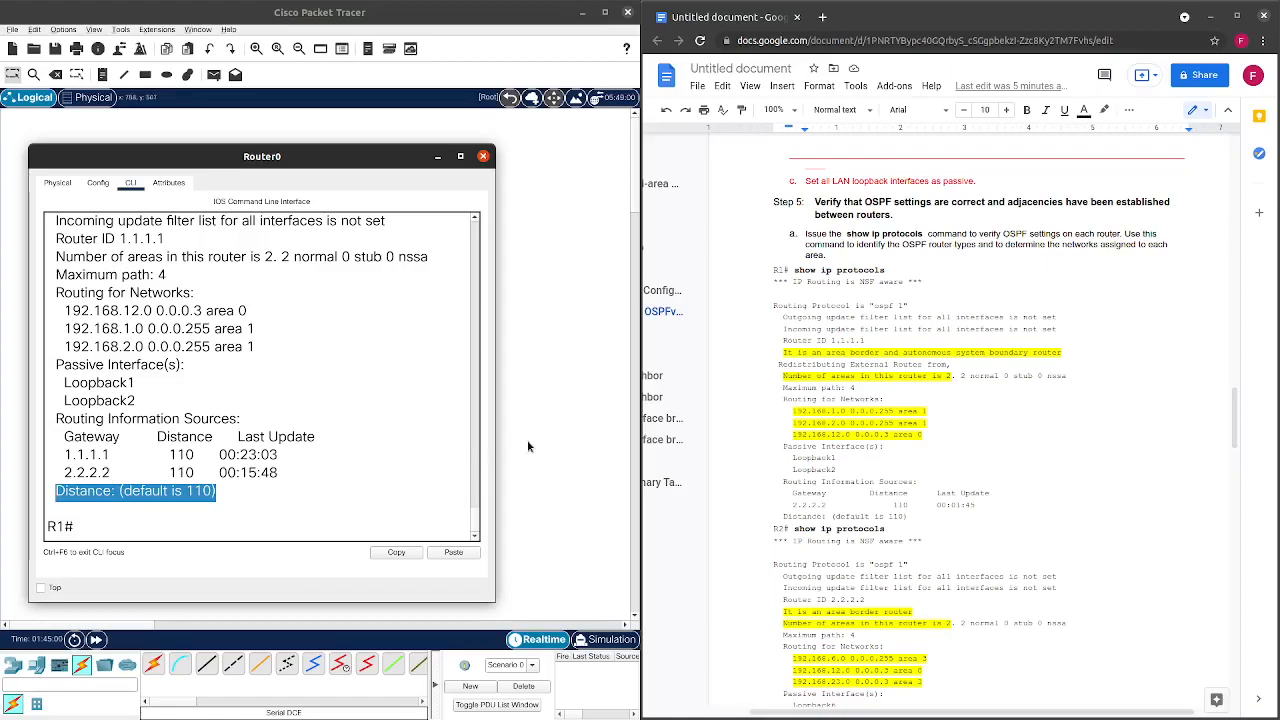
scroll(792, 381, "down", 1)
scroll(792, 381, "down", 4)
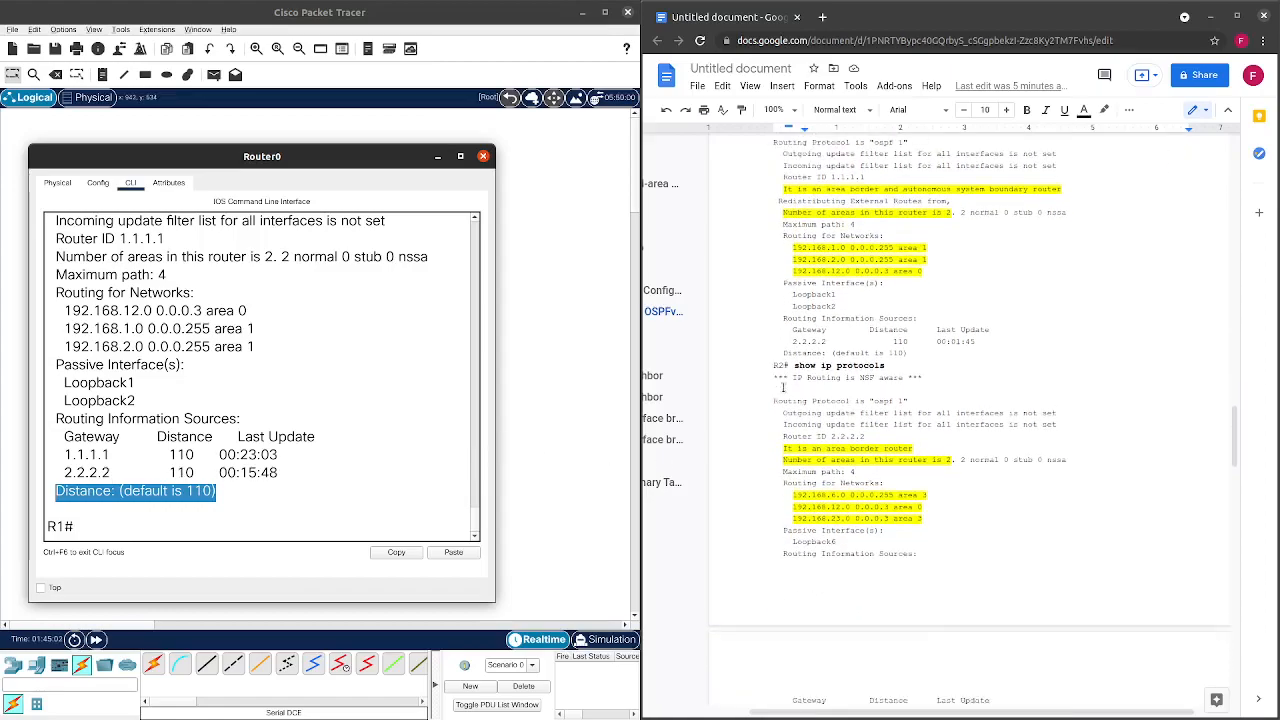
Switch from R1's console to R2's and run show ip protocols.
left_click(483, 156)
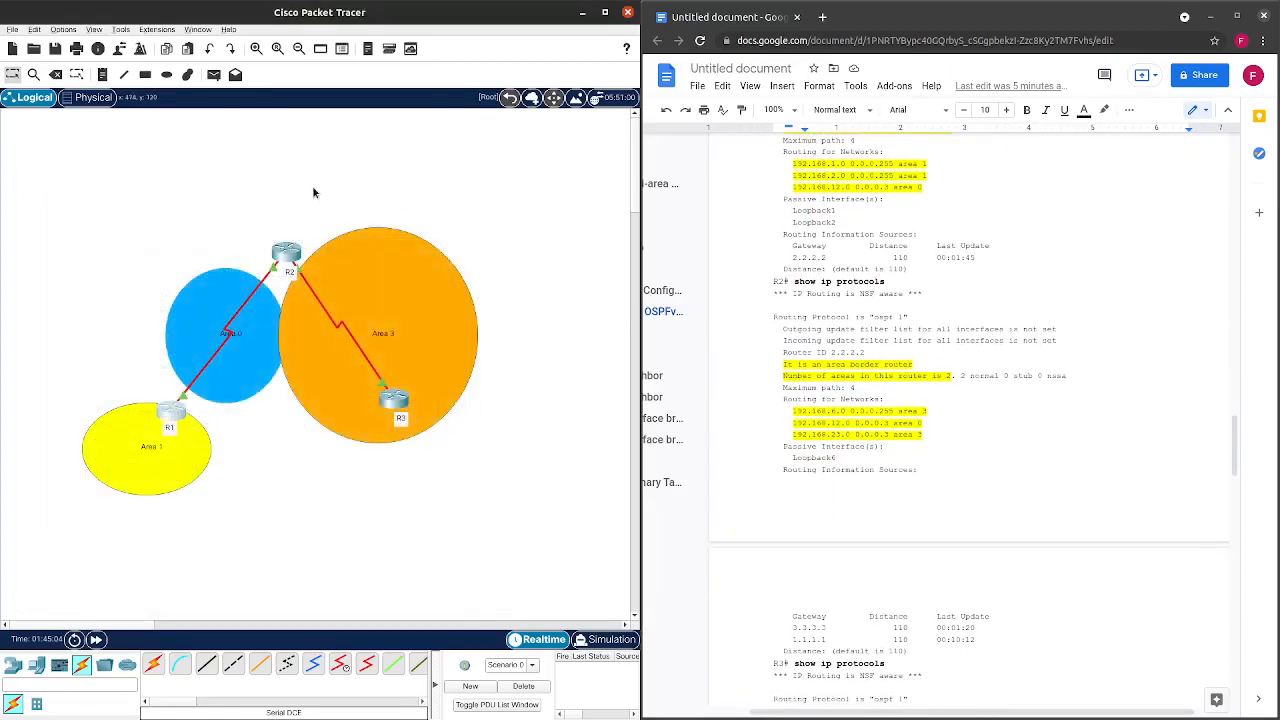
left_click(287, 252)
left_click_drag(510, 131, 243, 142)
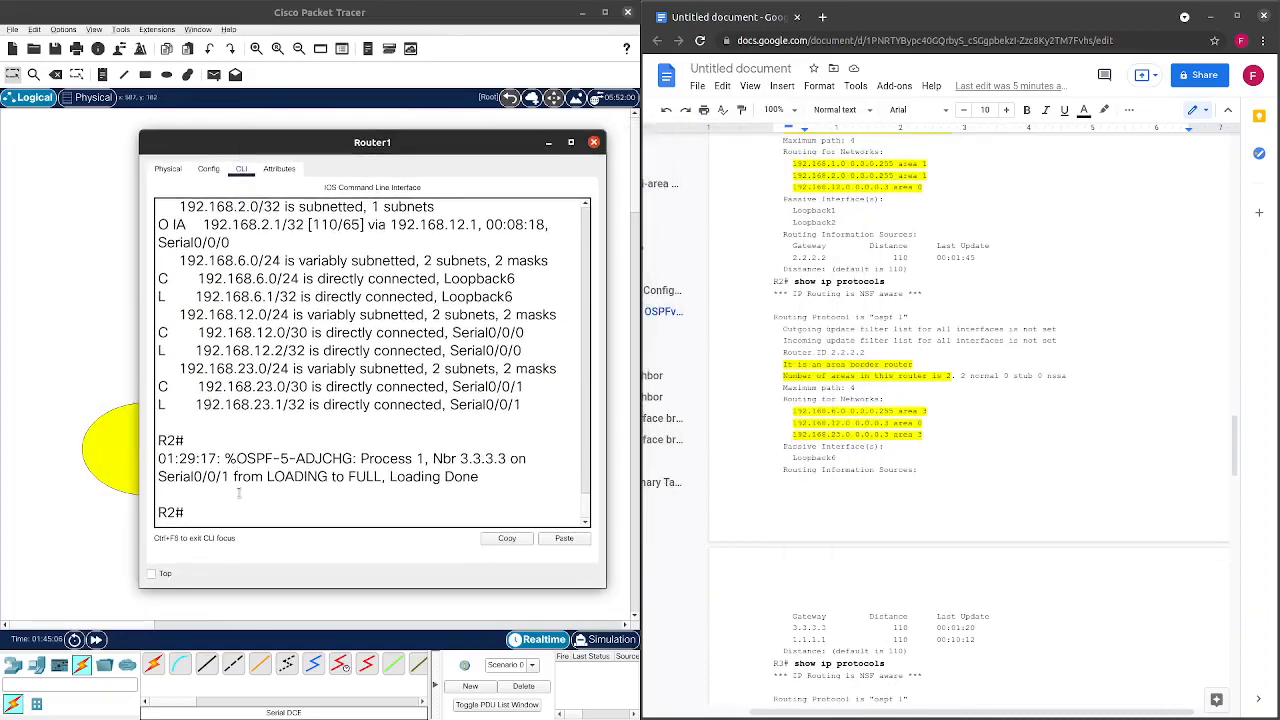
type("show i")
type("protocols")
key("Return")
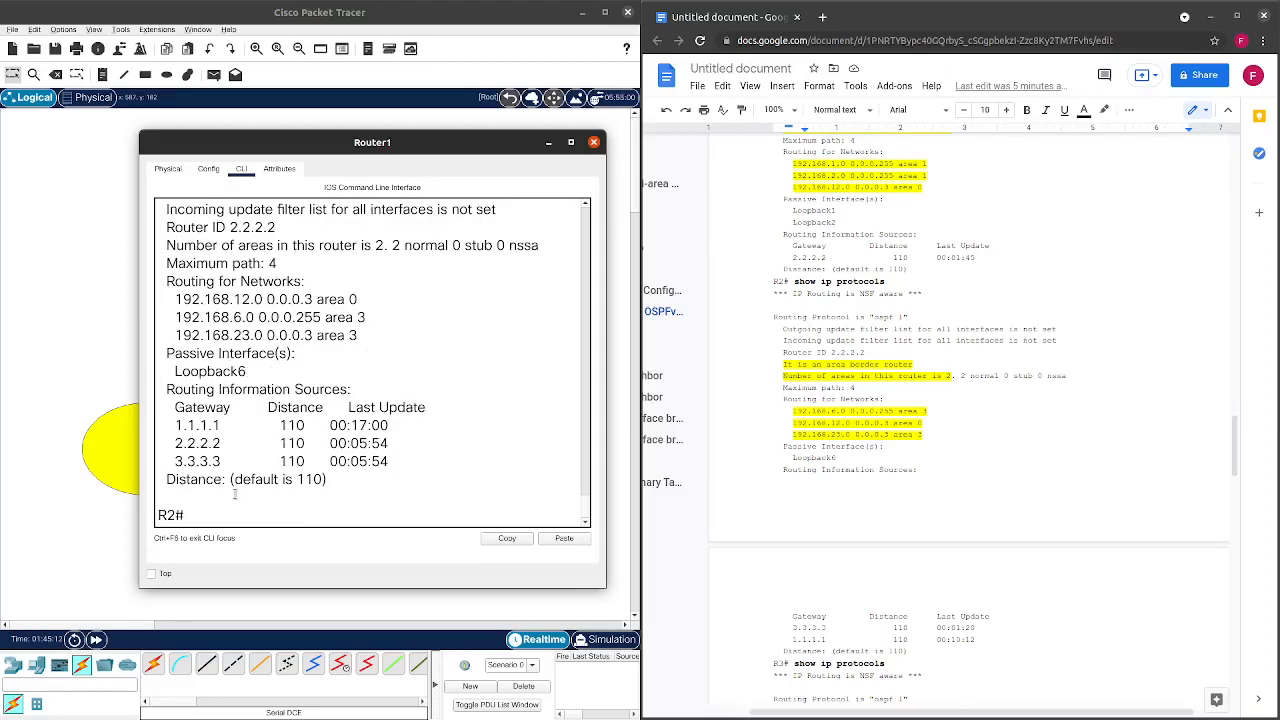
Highlight R2's area count of 2 and its maximum path line in the output.
scroll(364, 398, "up", 3)
left_click_drag(177, 307, 310, 308)
scroll(306, 321, "down", 1)
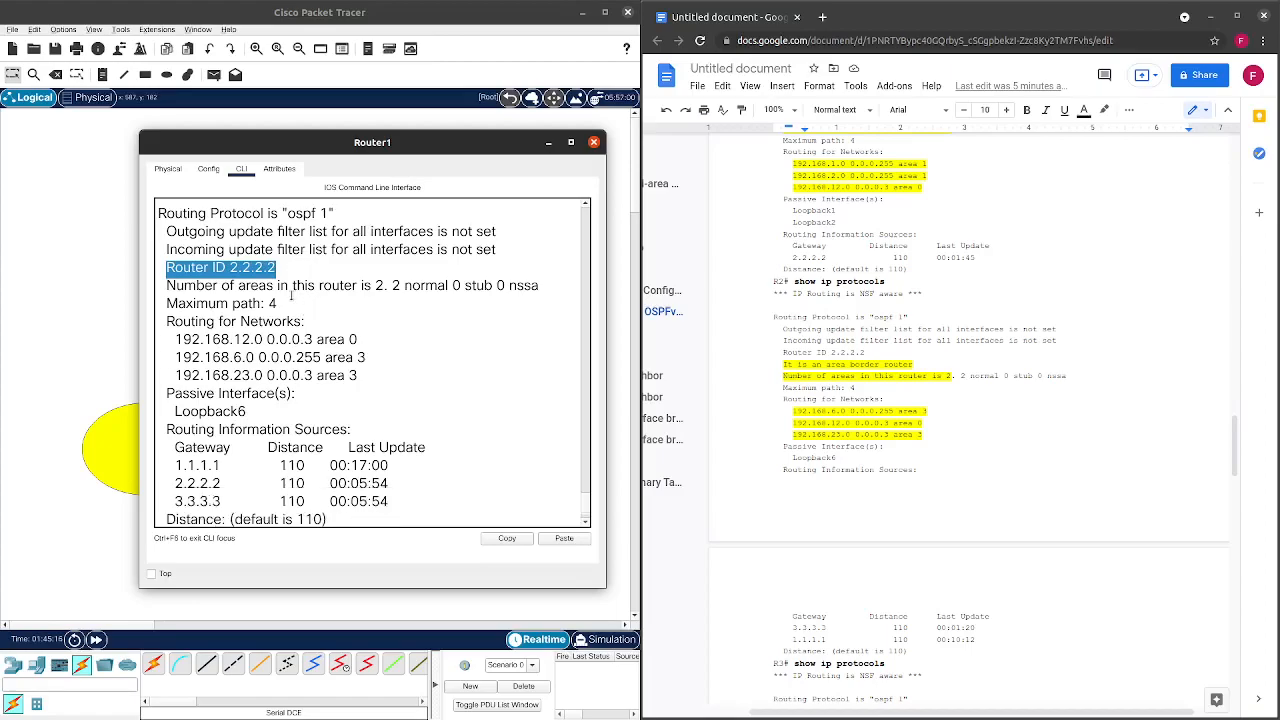
double_click(379, 287)
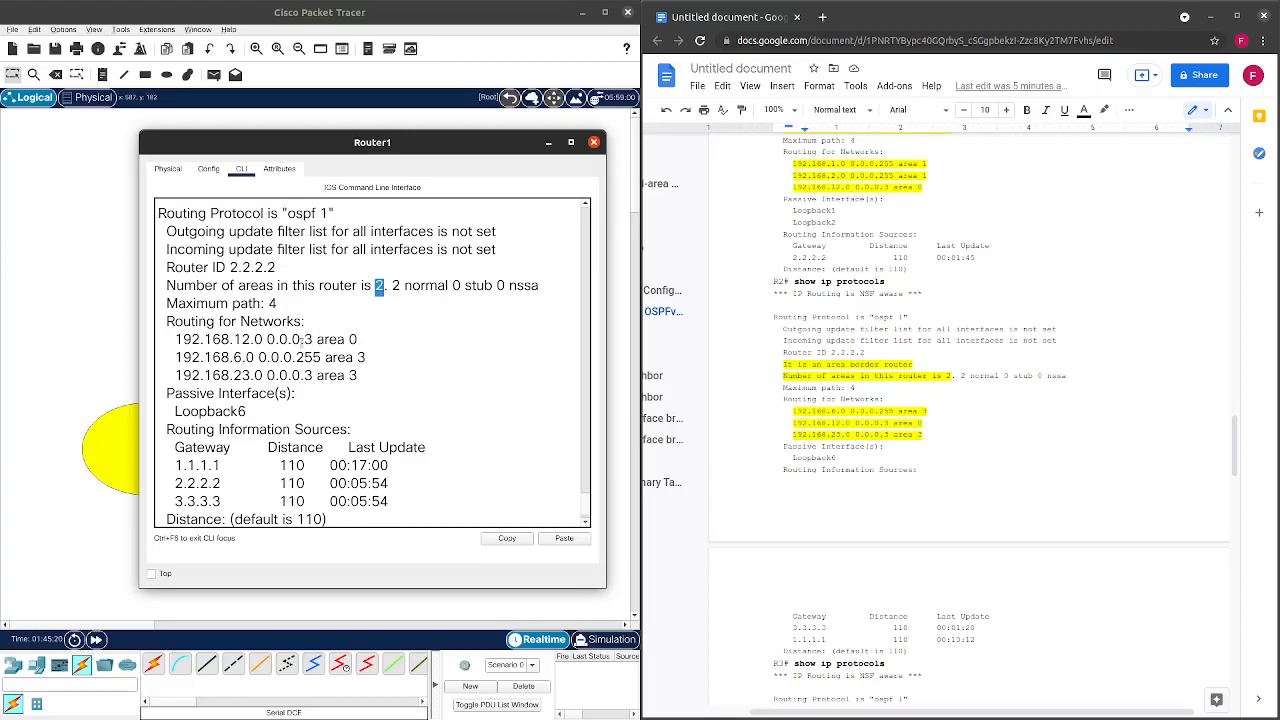
scroll(283, 342, "down", 1)
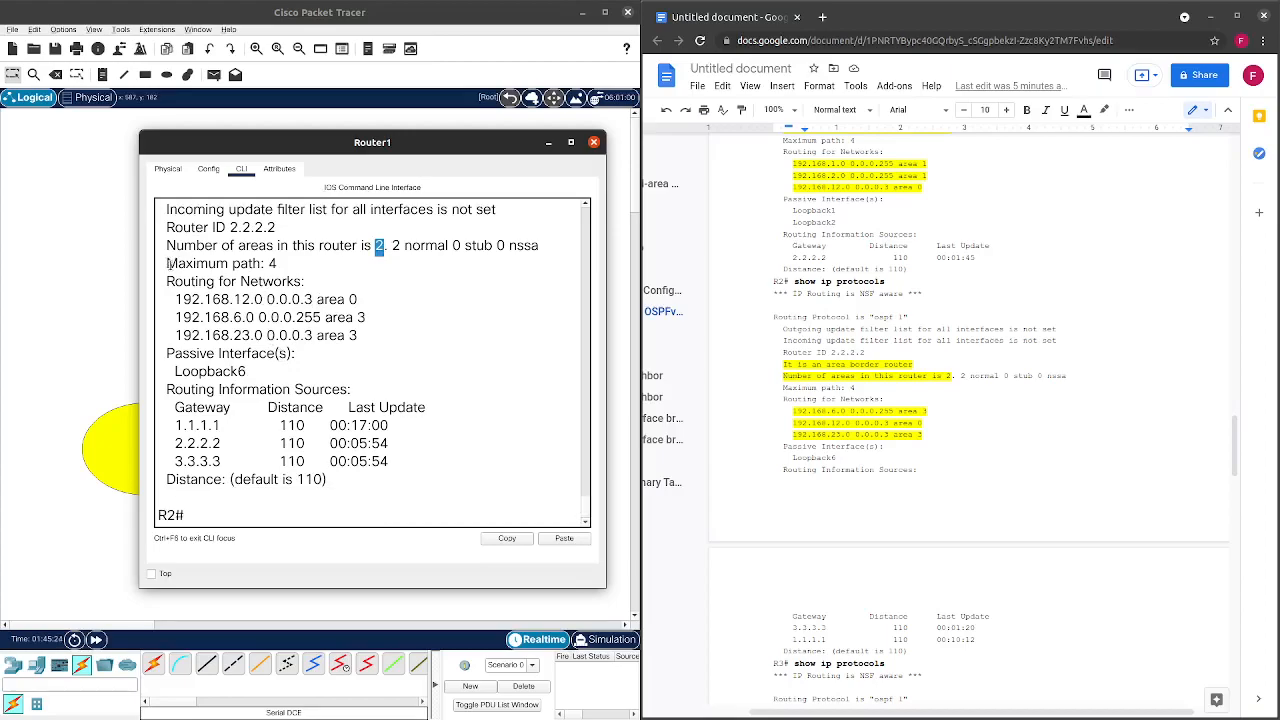
left_click_drag(166, 263, 267, 265)
left_click(237, 299)
Highlight R2's networks: 192.168.12.0 in area 0, 192.168.6.0 and 192.168.23.0 in area 3.
left_click_drag(183, 300, 308, 303)
left_click_drag(177, 300, 361, 300)
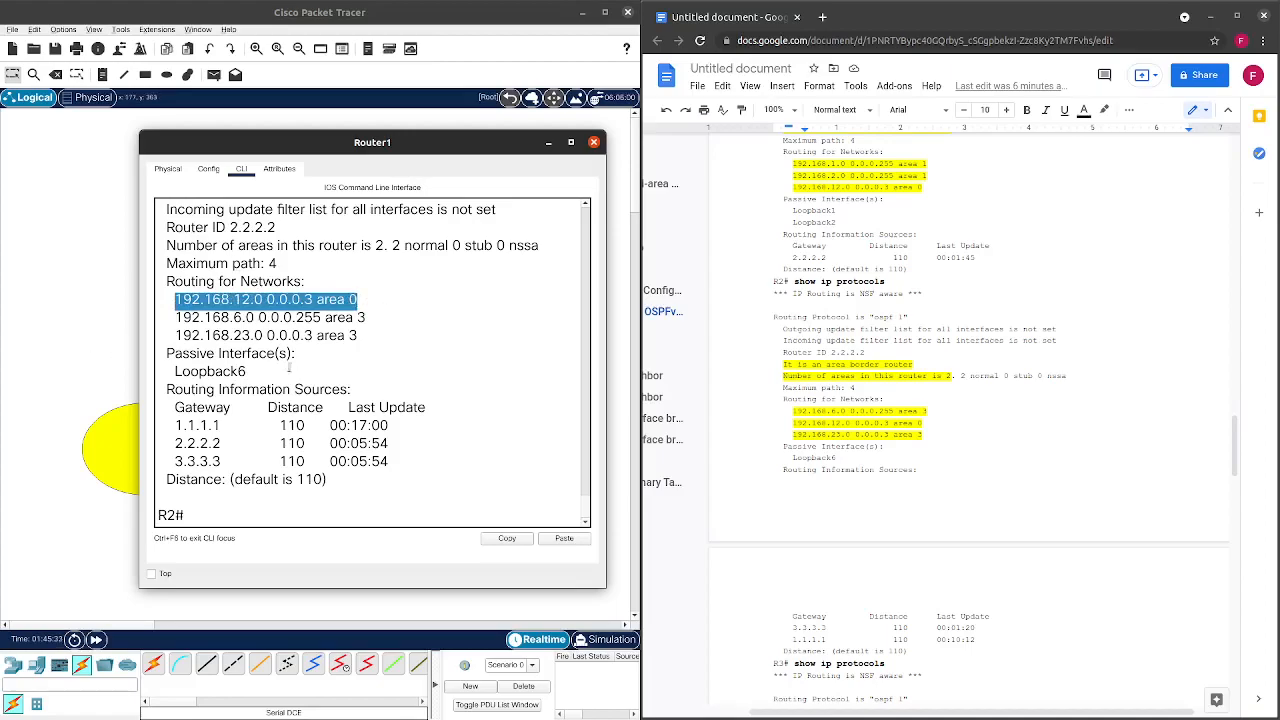
left_click_drag(176, 317, 377, 324)
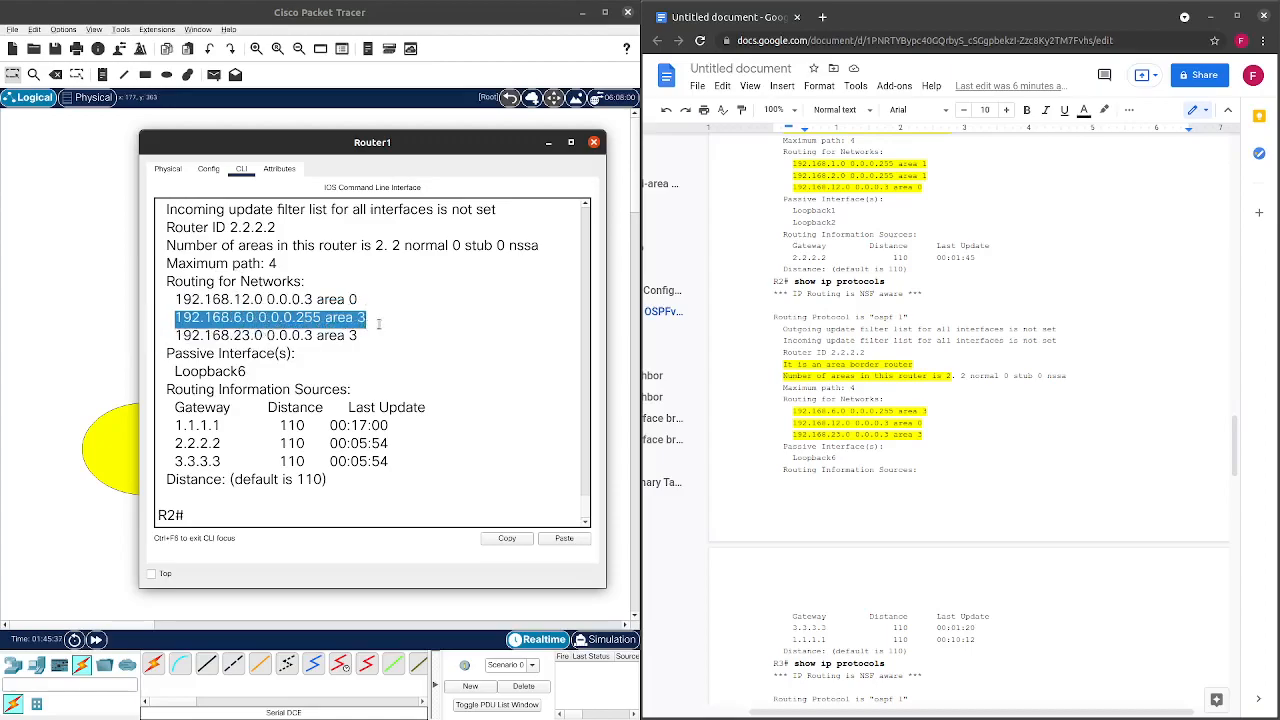
left_click_drag(175, 336, 357, 340)
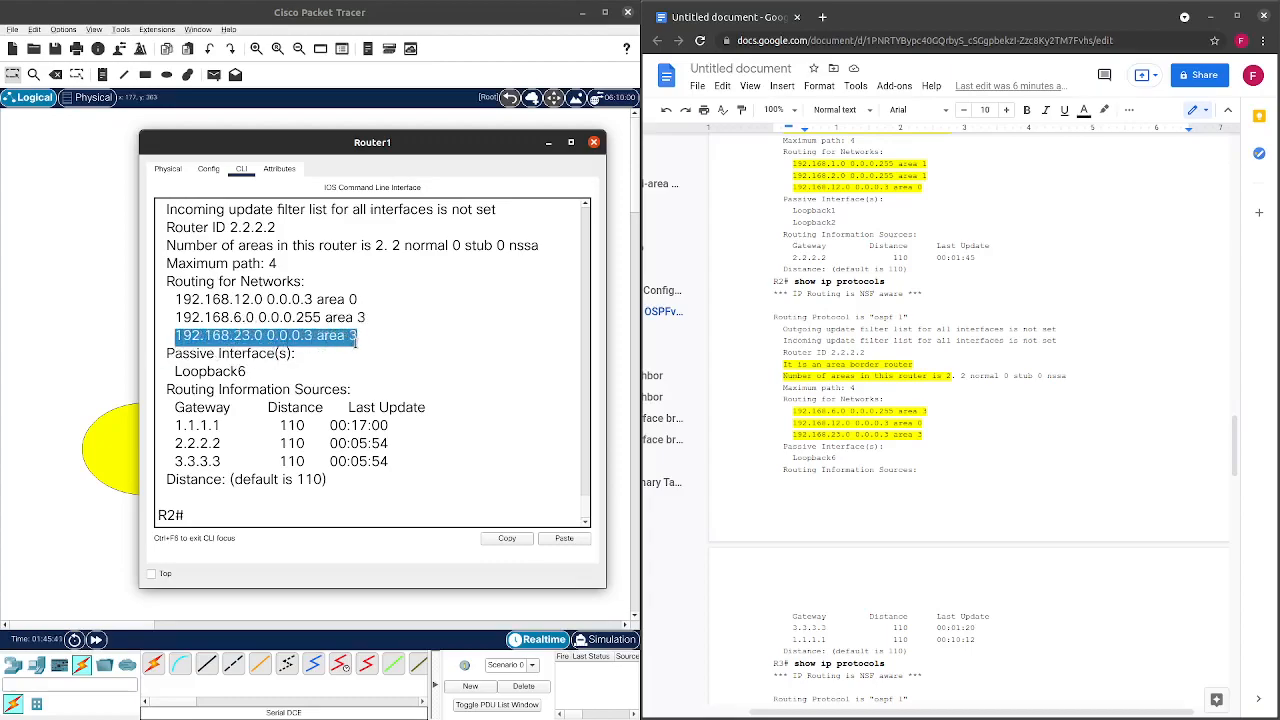
left_click(350, 345)
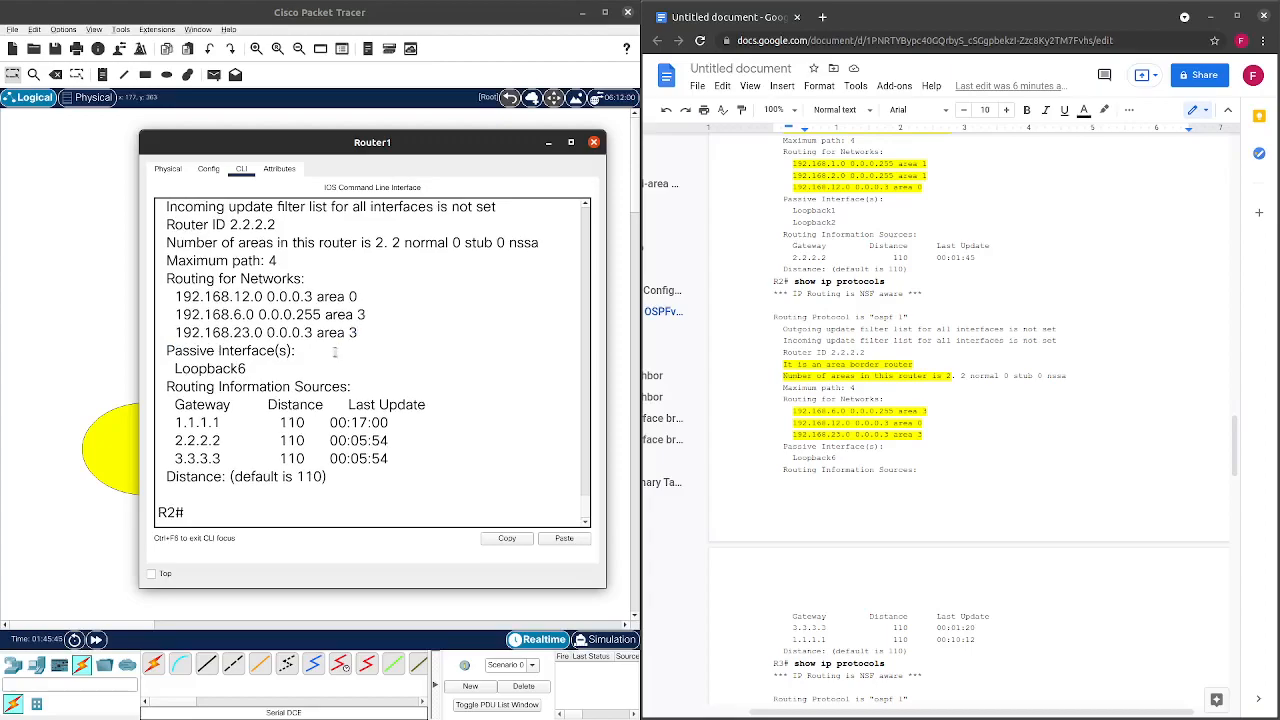
Highlight passive interface Loopback6 and sources 1.1.1.1 and 3.3.3.3 with distance 110, then close.
left_click_drag(174, 368, 249, 370)
left_click_drag(171, 422, 396, 424)
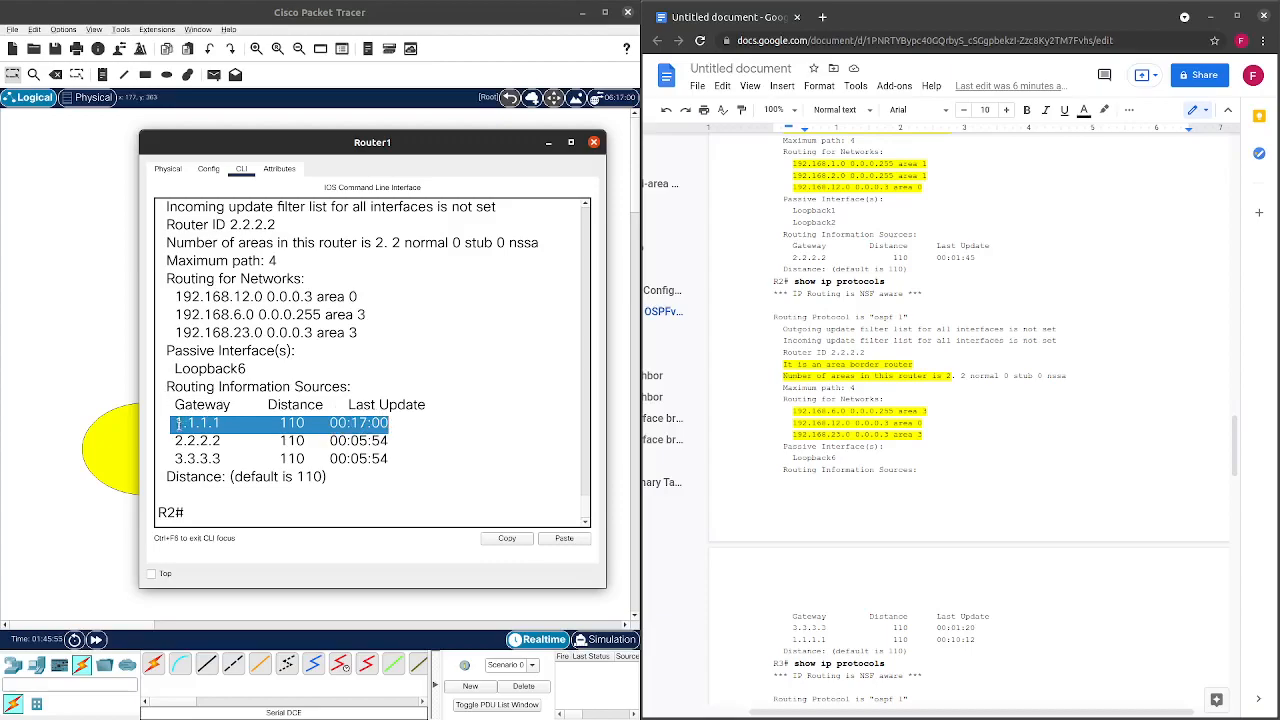
left_click_drag(172, 424, 322, 424)
left_click_drag(183, 458, 258, 460)
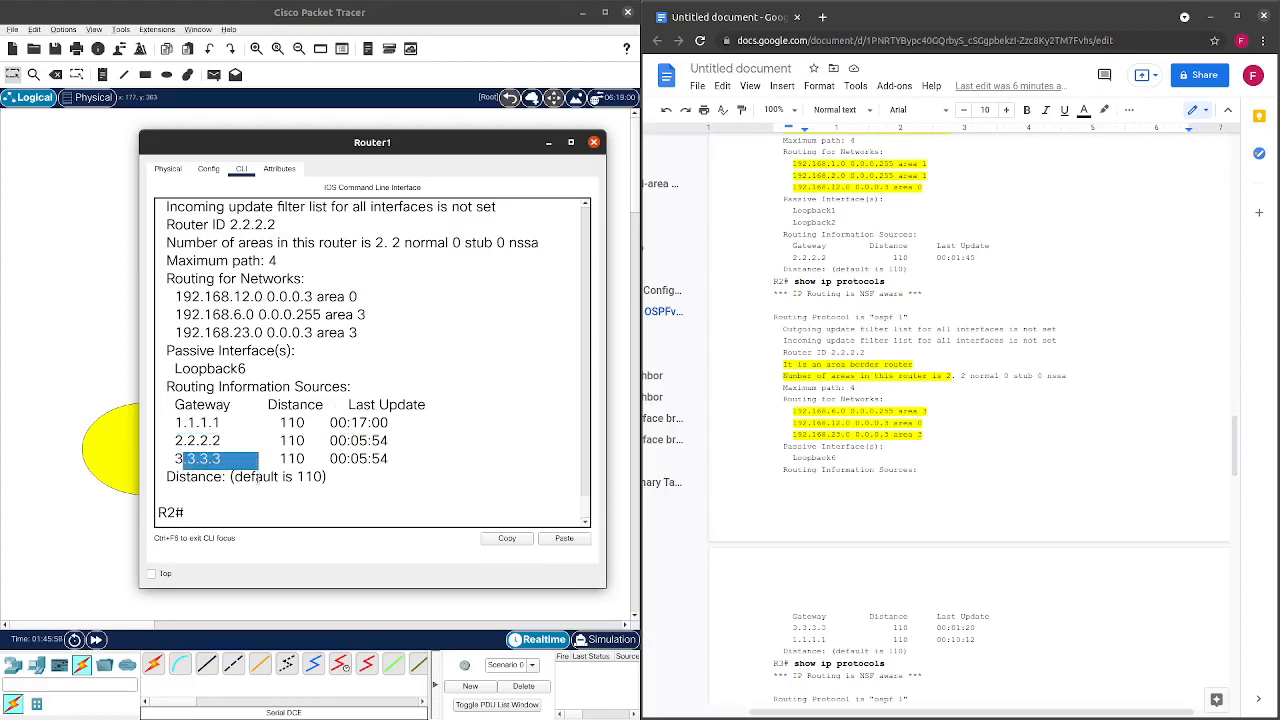
left_click_drag(174, 470, 330, 478)
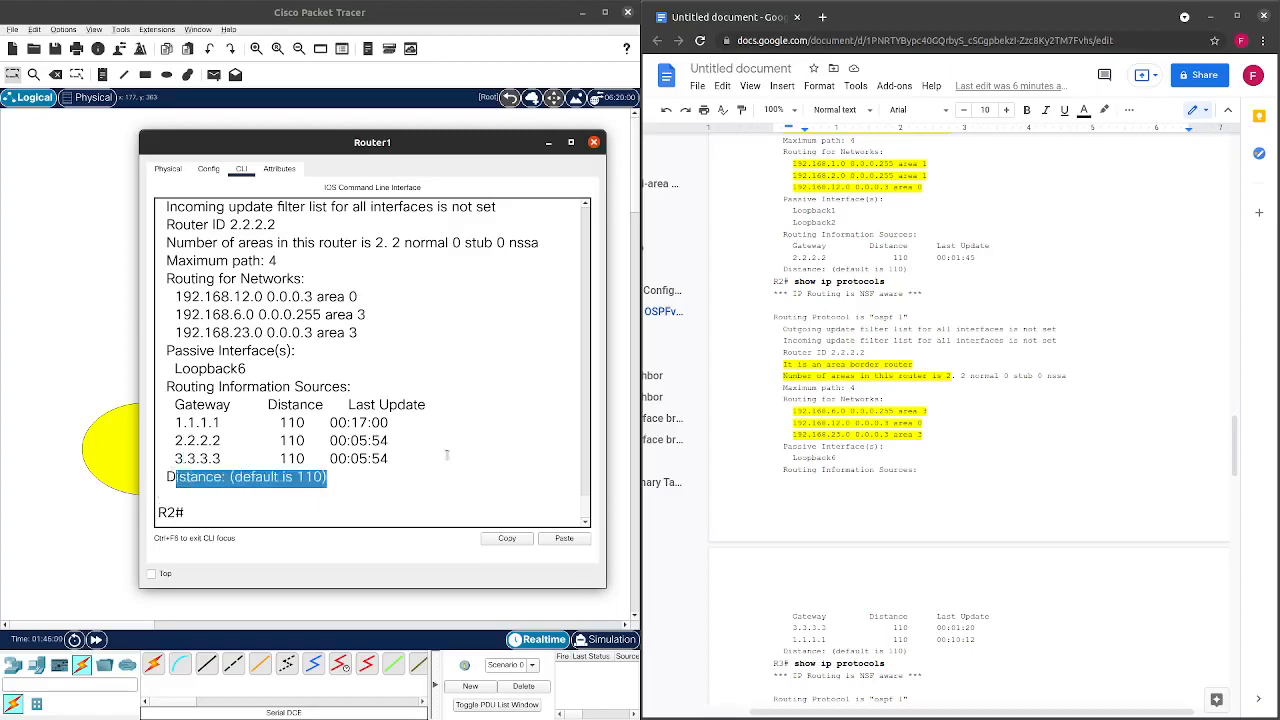
left_click(593, 142)
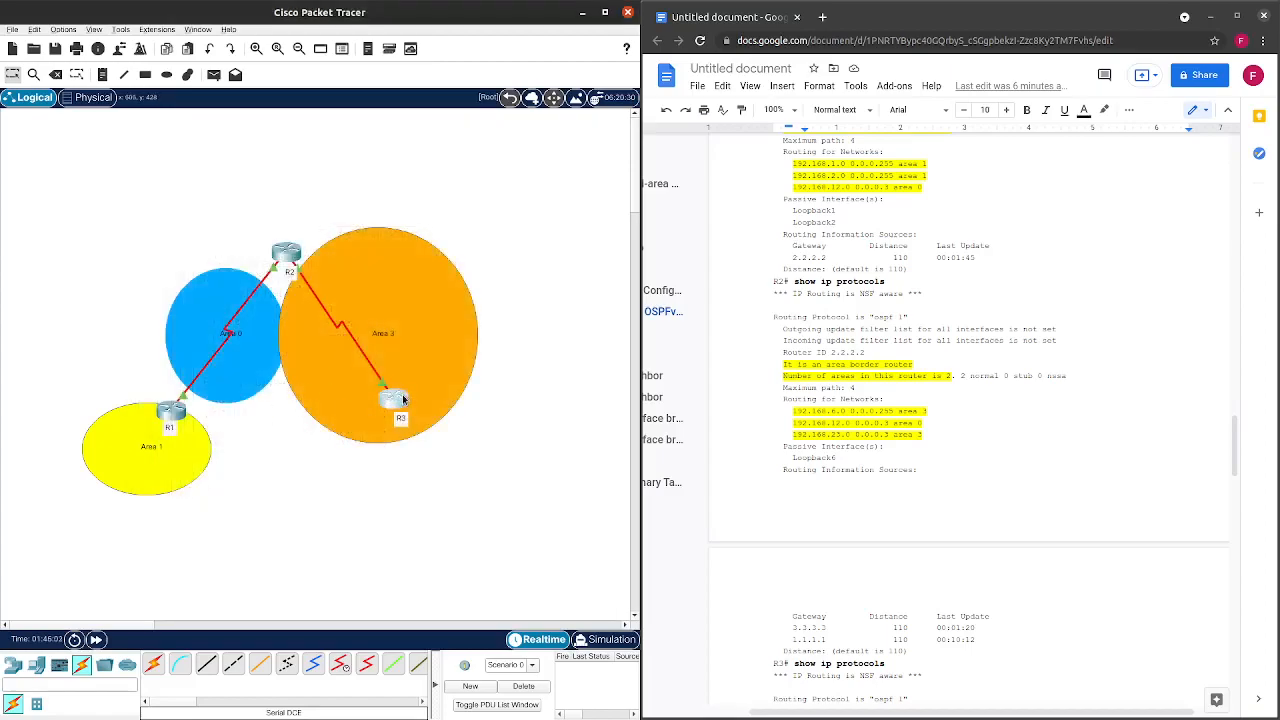
Open R3's console beside the worksheet and run show ip protocols.
left_click(395, 402)
left_click_drag(519, 142, 378, 143)
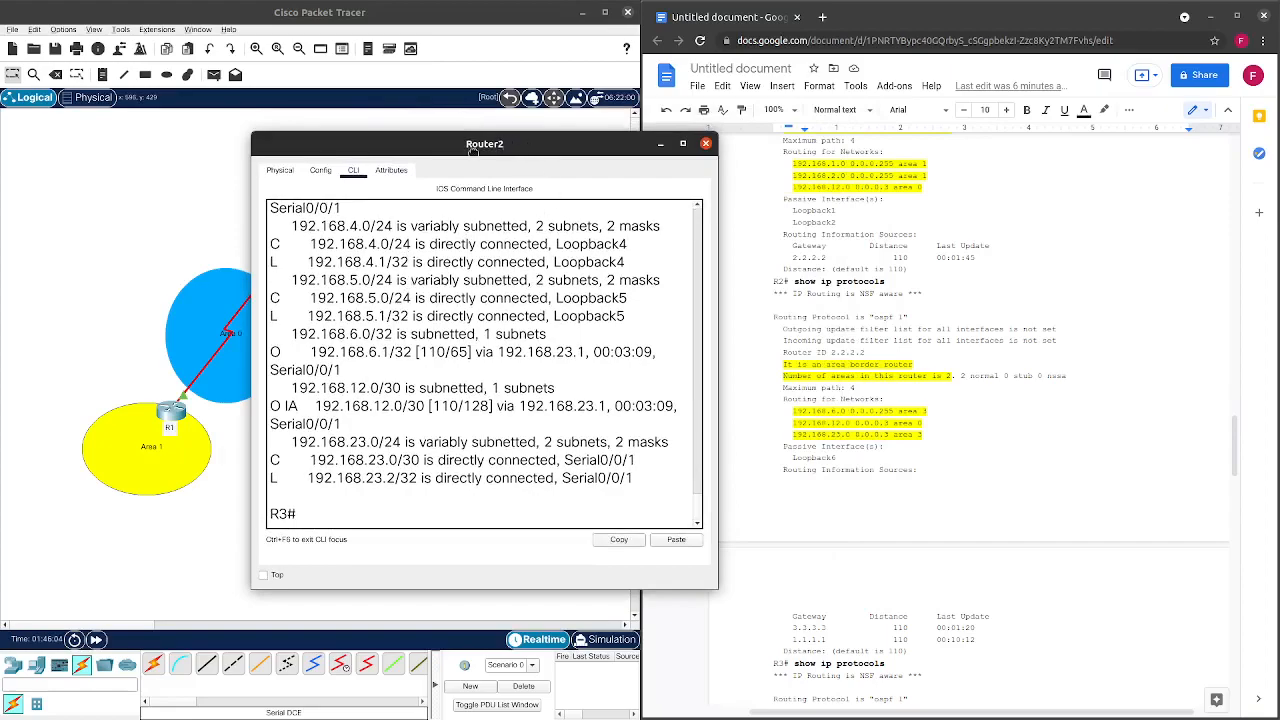
left_click_drag(522, 142, 382, 158)
type("show iop")
key("BackSpace")
key("BackSpace")
type("p prot")
key("BackSpace")
key("BackSpace")
key("BackSpace")
key("BackSpace")
type("pro")
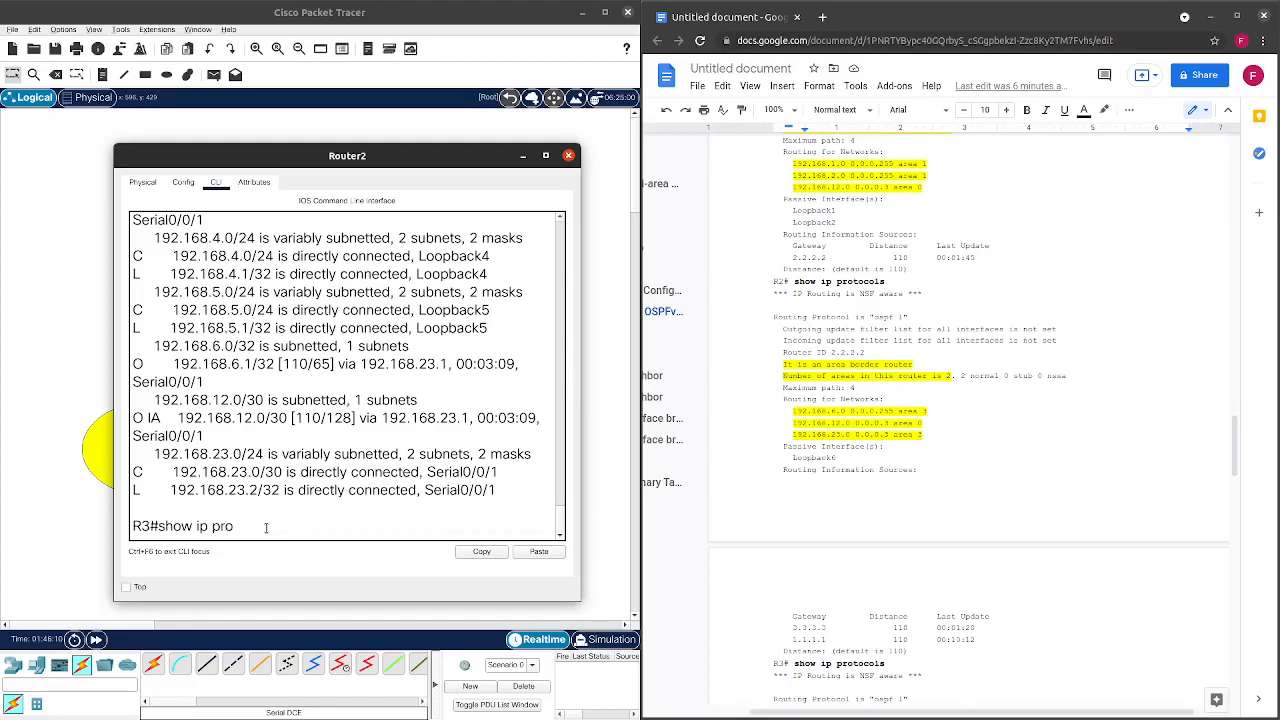
key("Return")
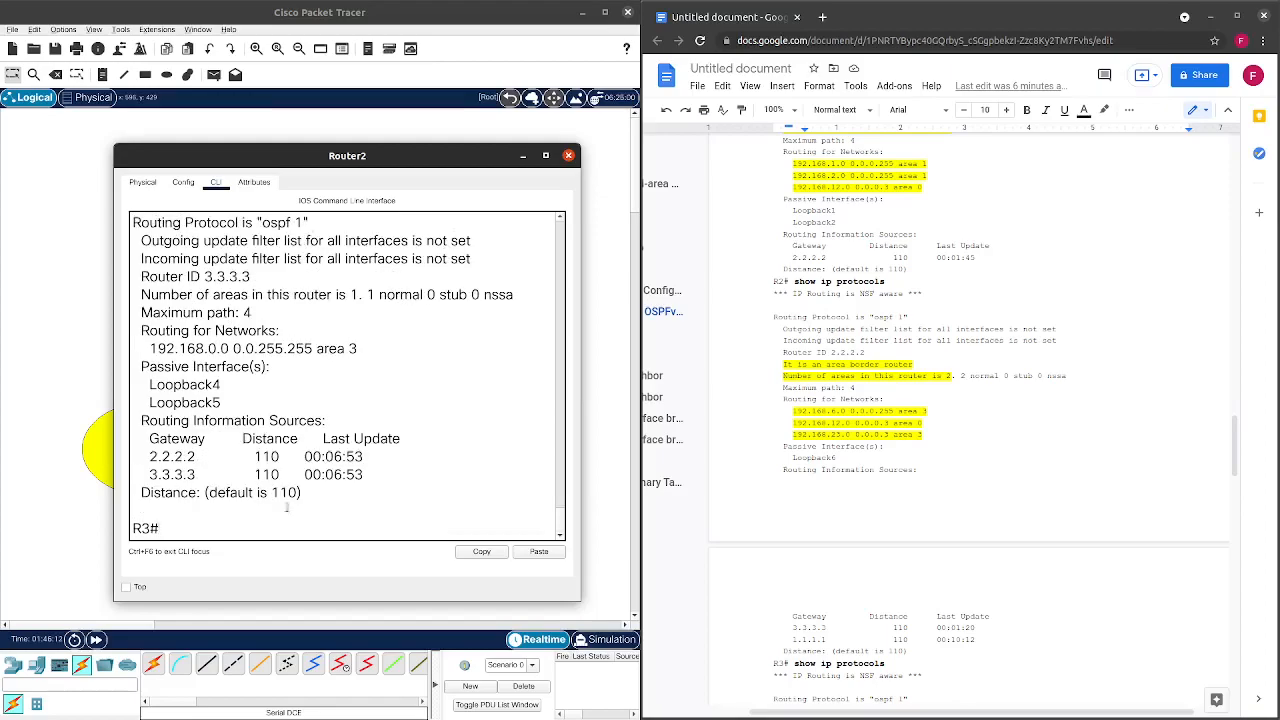
Highlight R3's router ID 3.3.3.3 and its single area.
scroll(193, 437, "up", 2)
scroll(950, 420, "down", 4)
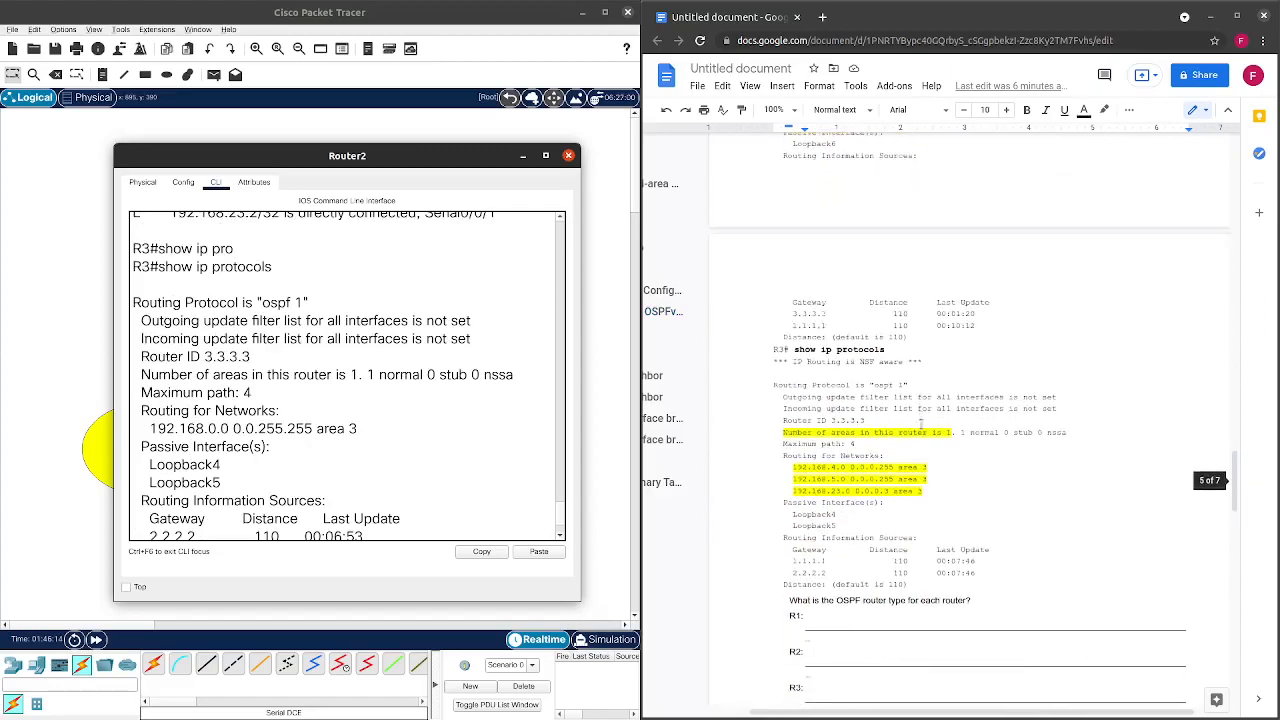
scroll(531, 451, "down", 2)
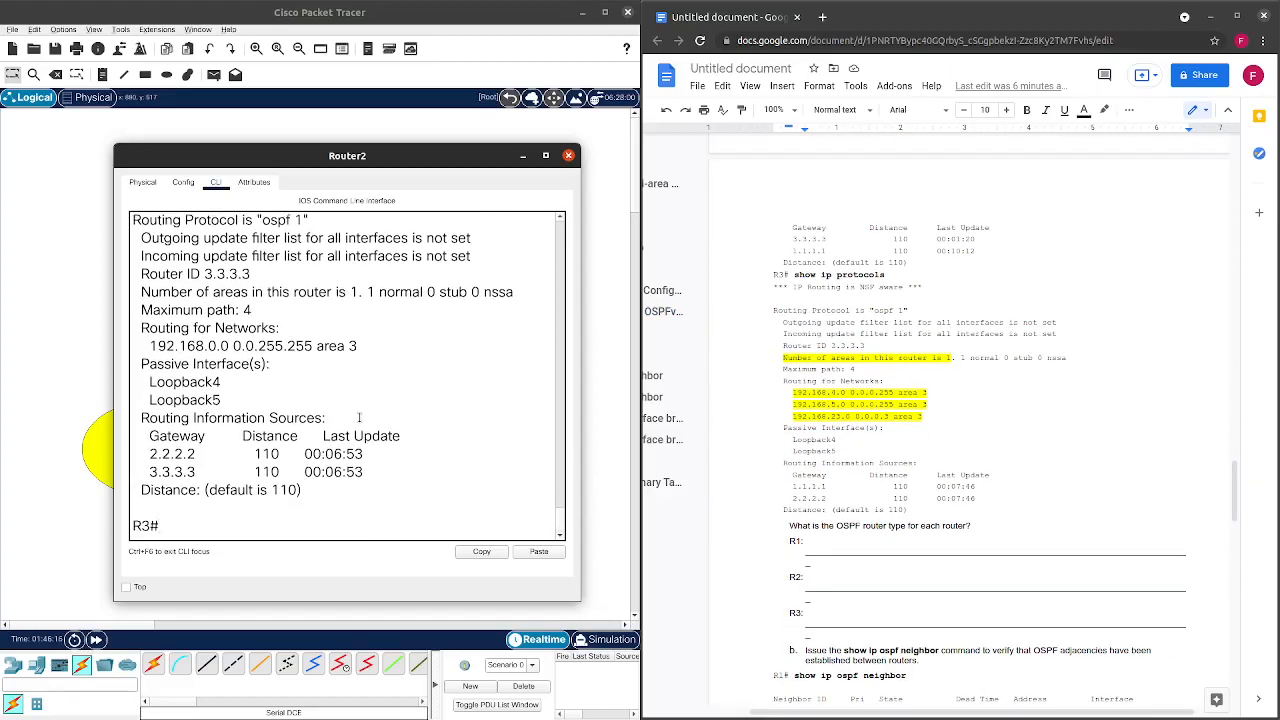
scroll(357, 415, "up", 1)
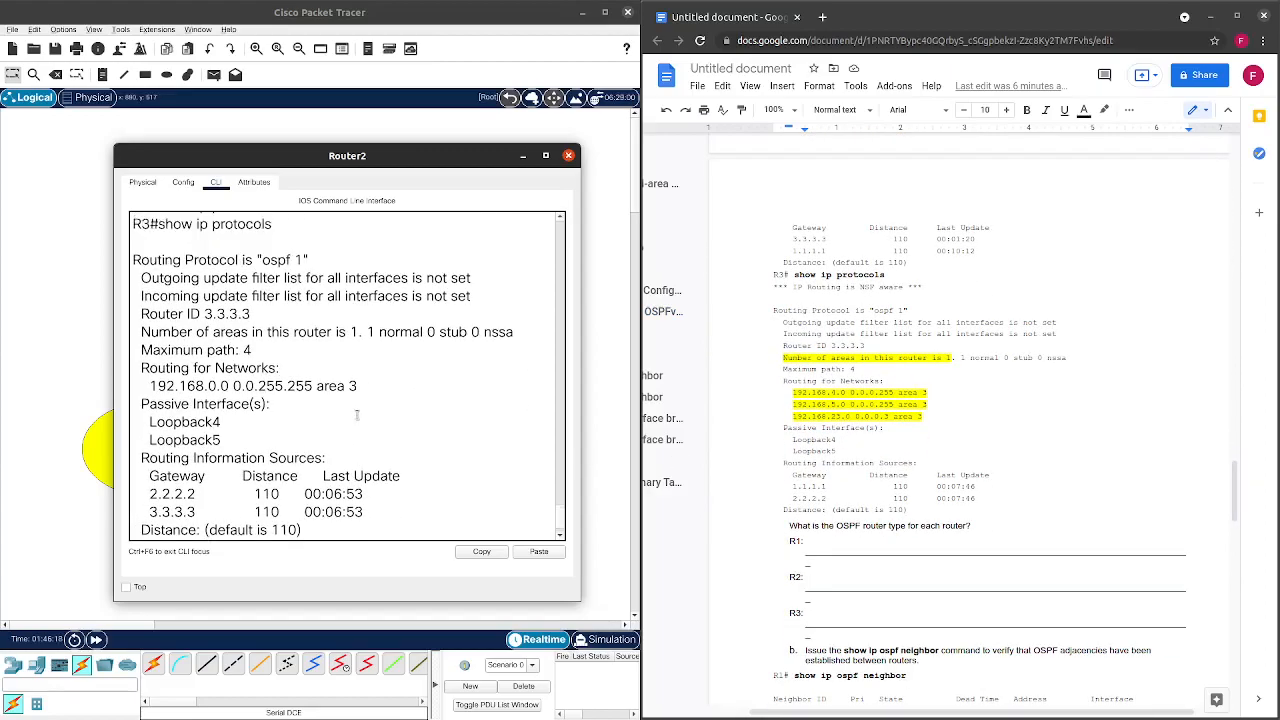
left_click_drag(138, 314, 267, 318)
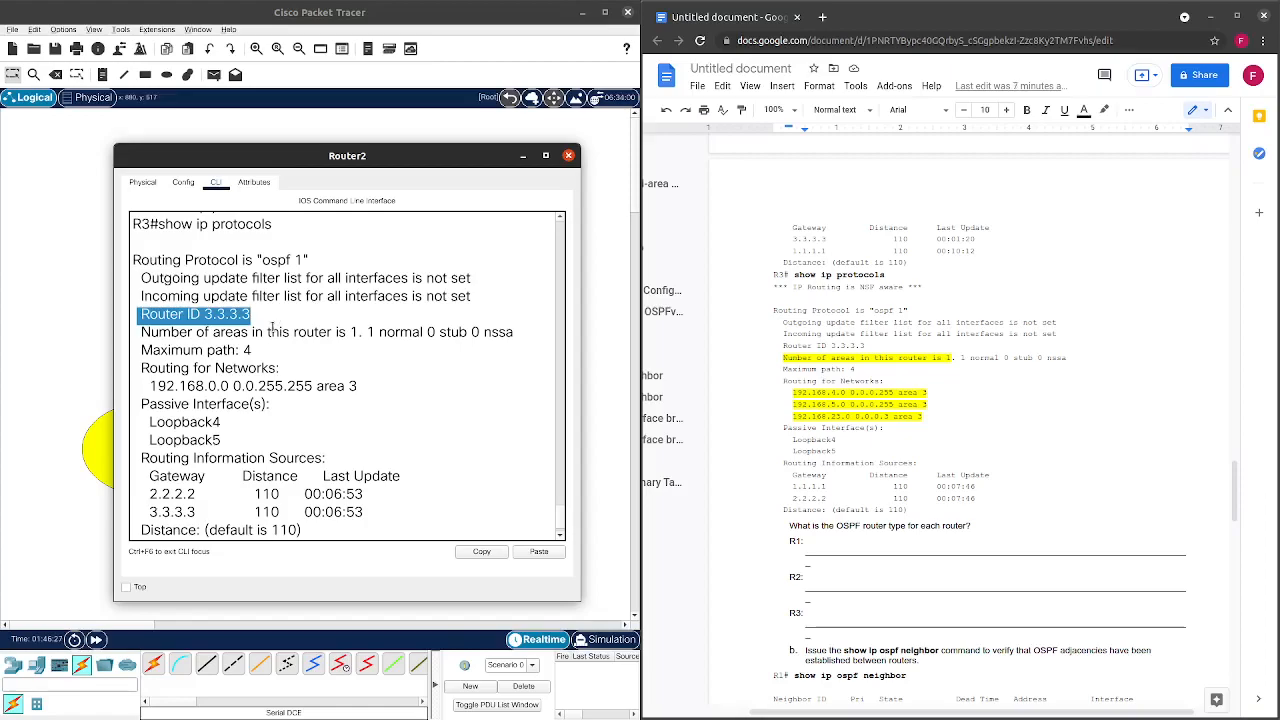
scroll(273, 332, "down", 1)
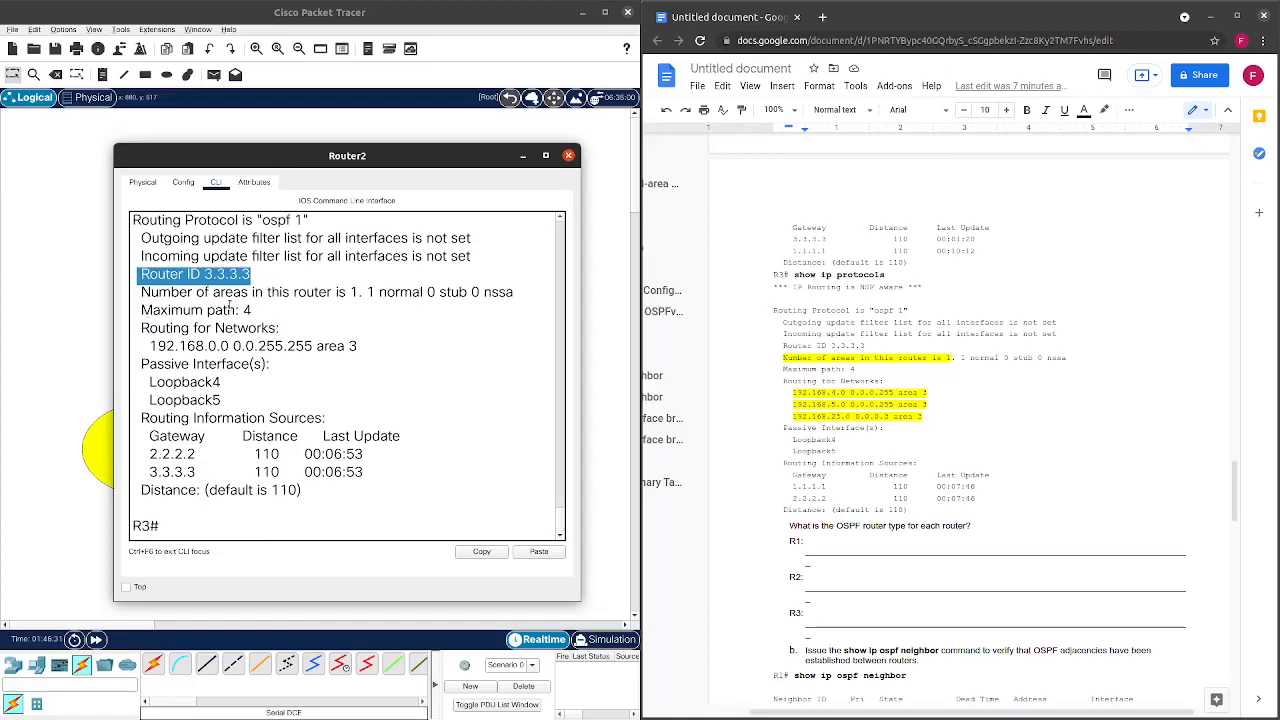
left_click(351, 299)
double_click(353, 296)
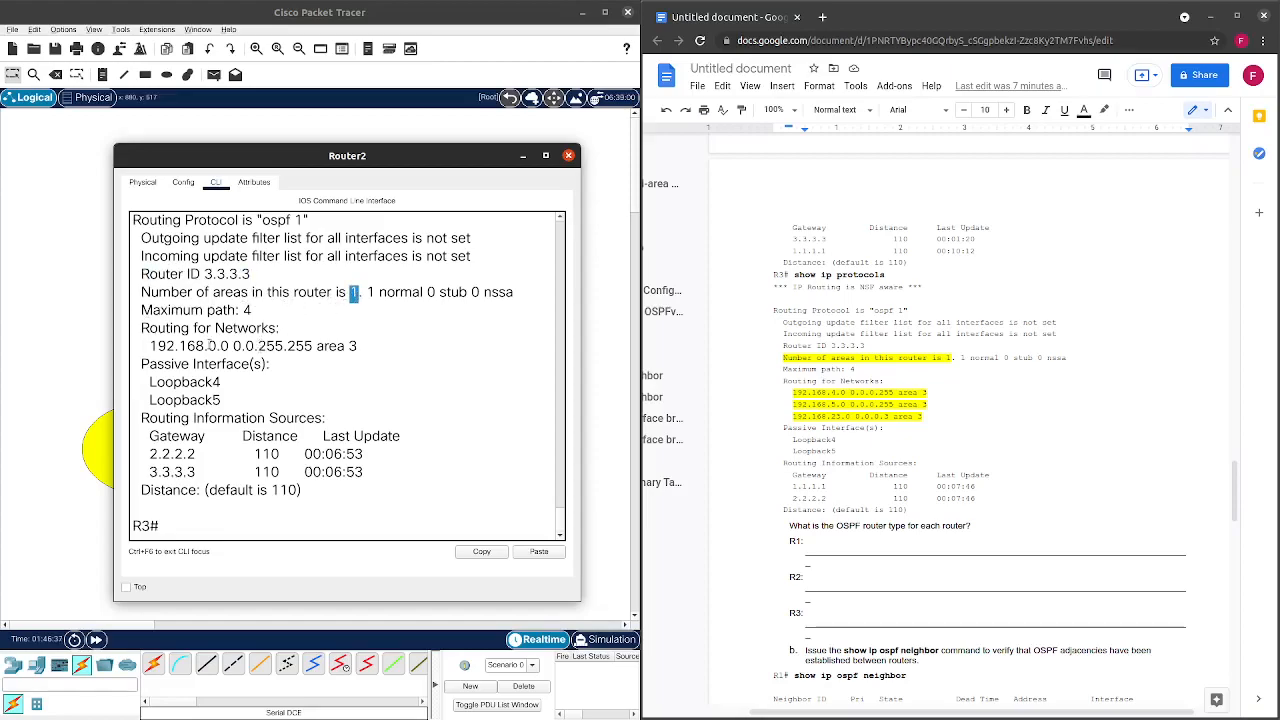
Highlight R3's area 3 network, passive Loopback4 and Loopback5, and routing sources, then close.
left_click_drag(143, 330, 354, 357)
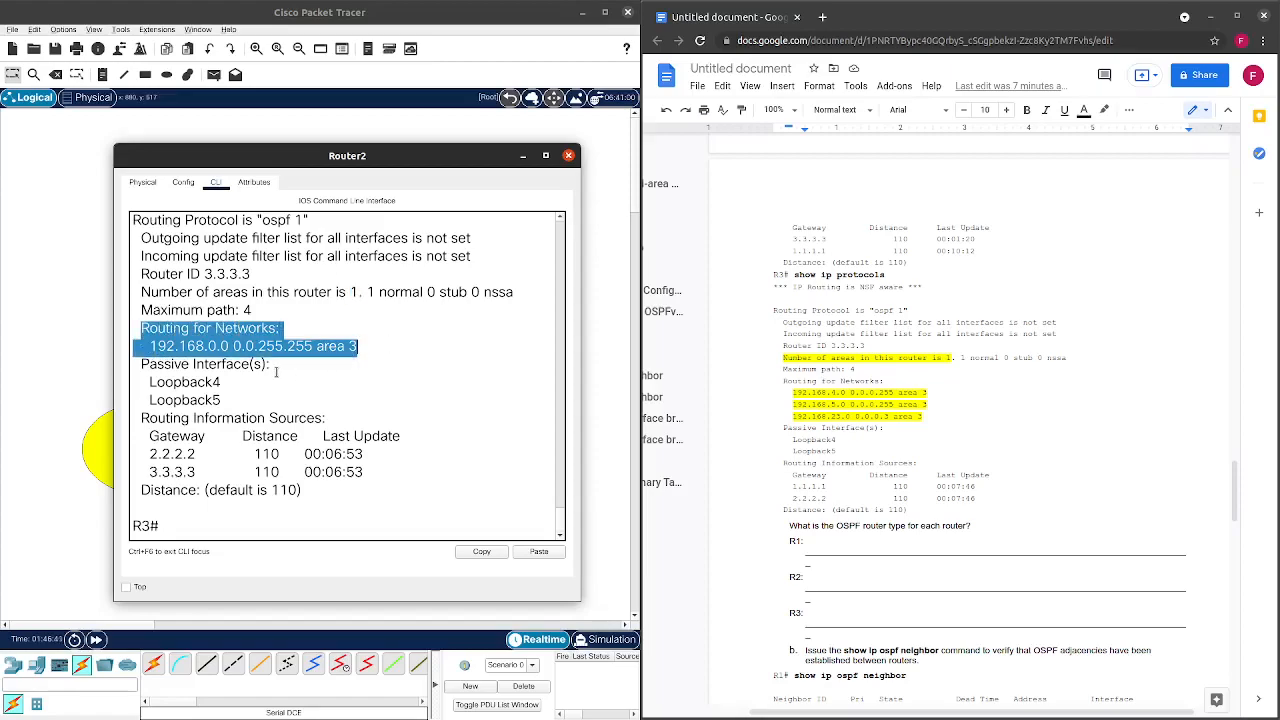
left_click(213, 364)
left_click_drag(147, 380, 222, 402)
left_click(186, 463)
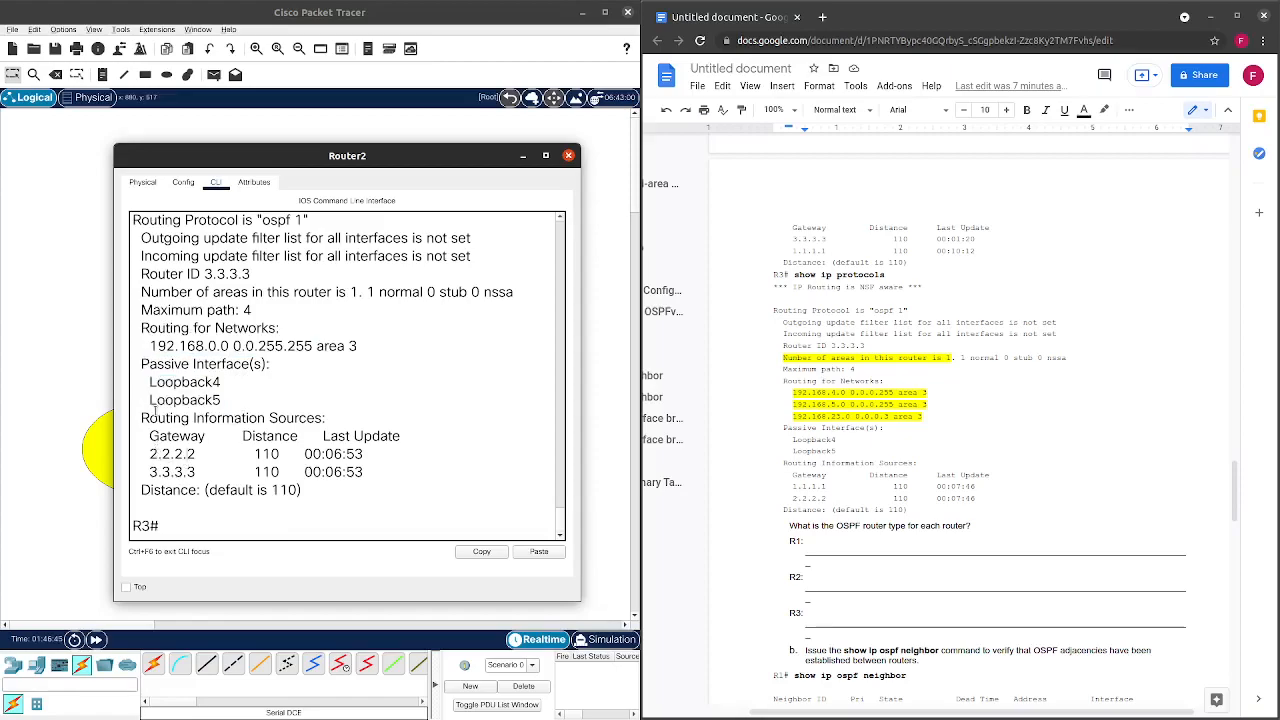
left_click_drag(152, 453, 364, 497)
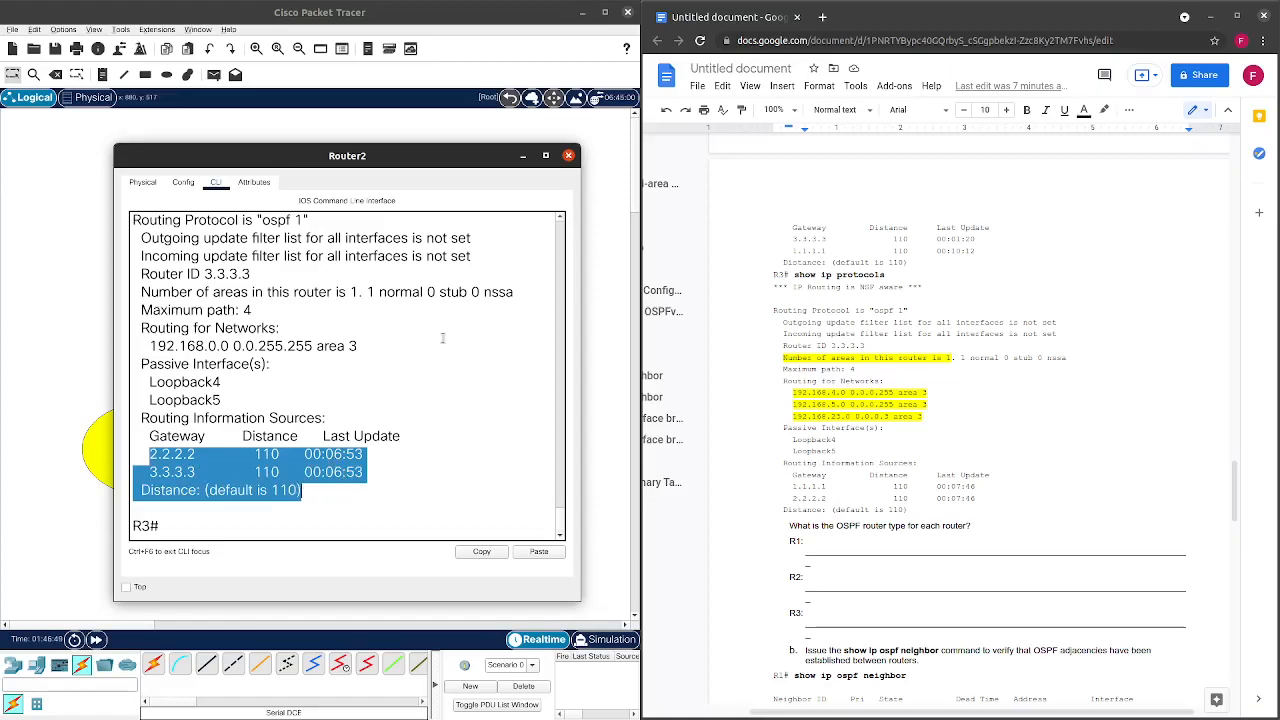
left_click(568, 155)
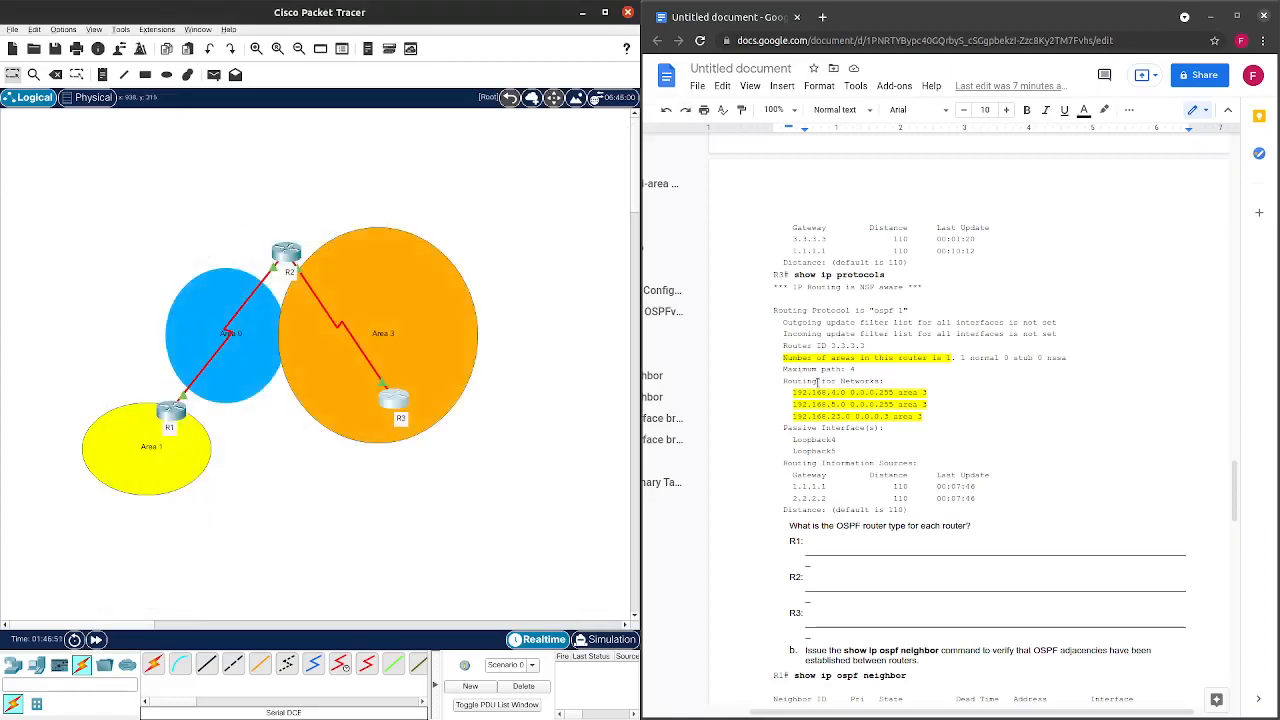
Clear the blank answer lines and fill in R1: ASBR, R2: ABR, R3: Internal.
scroll(818, 380, "down", 3)
scroll(808, 355, "down", 2)
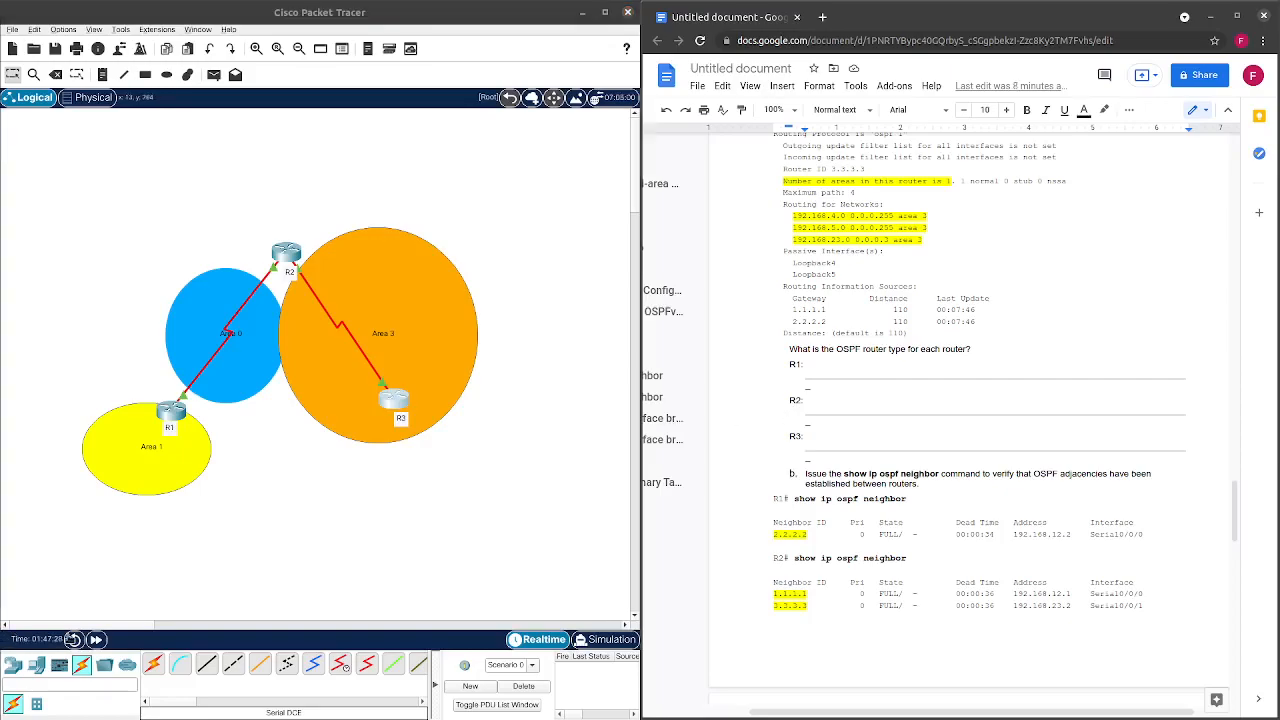
left_click(315, 520)
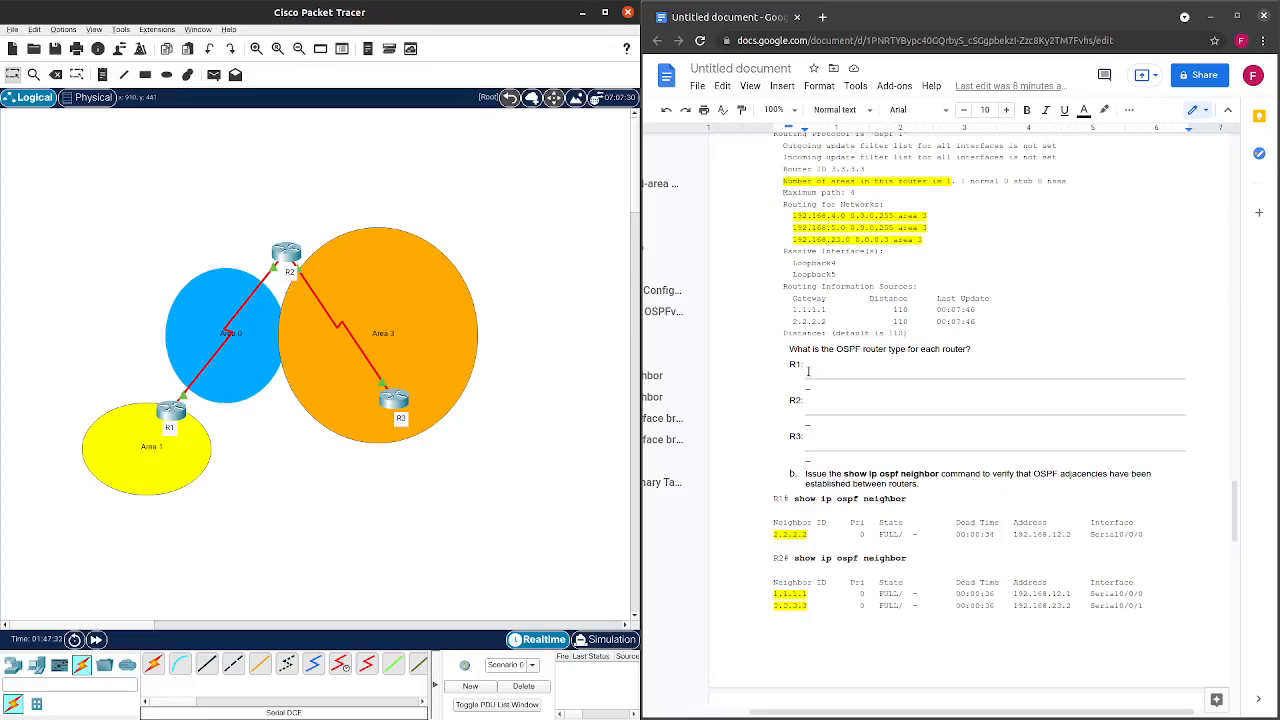
left_click_drag(806, 376, 824, 382)
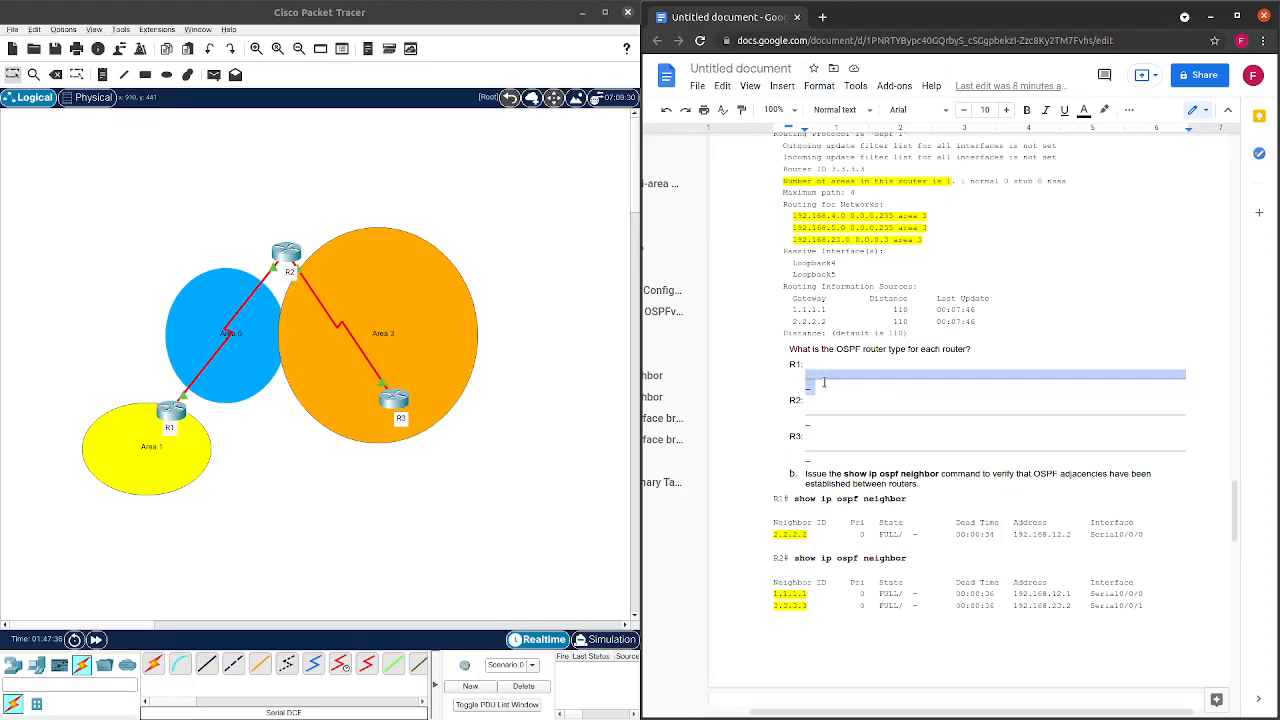
key("BackSpace")
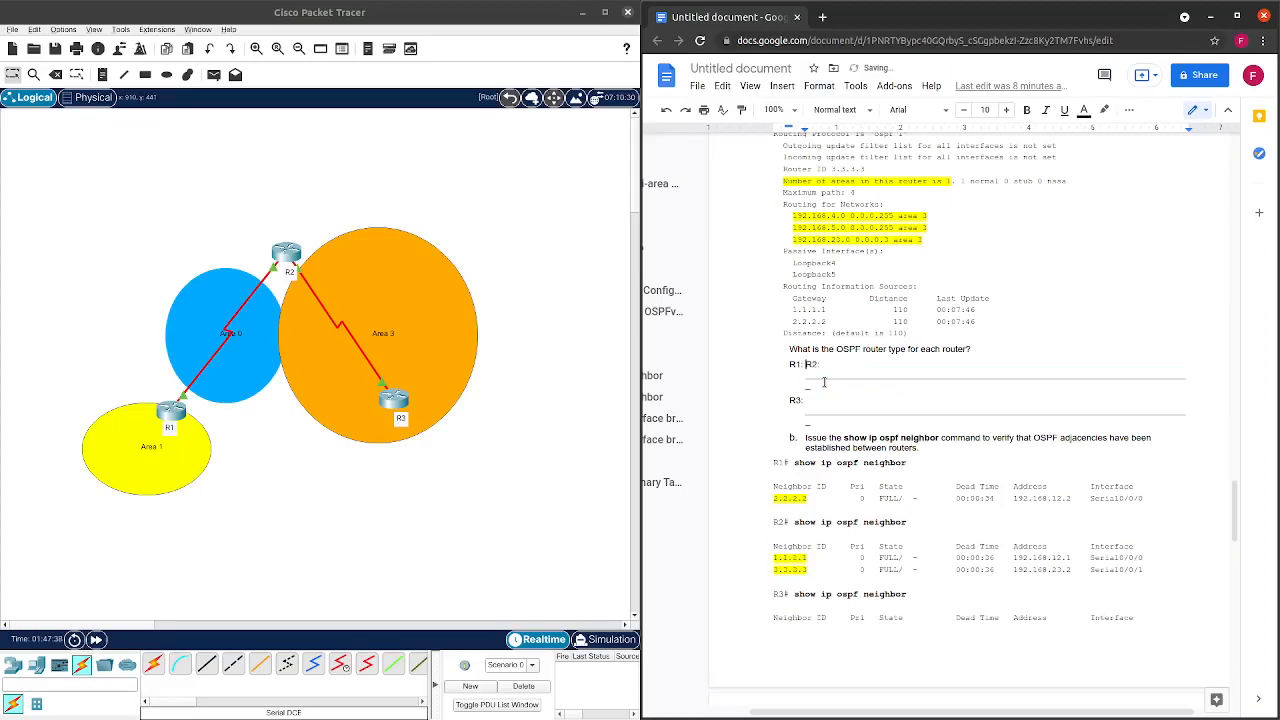
key("Return")
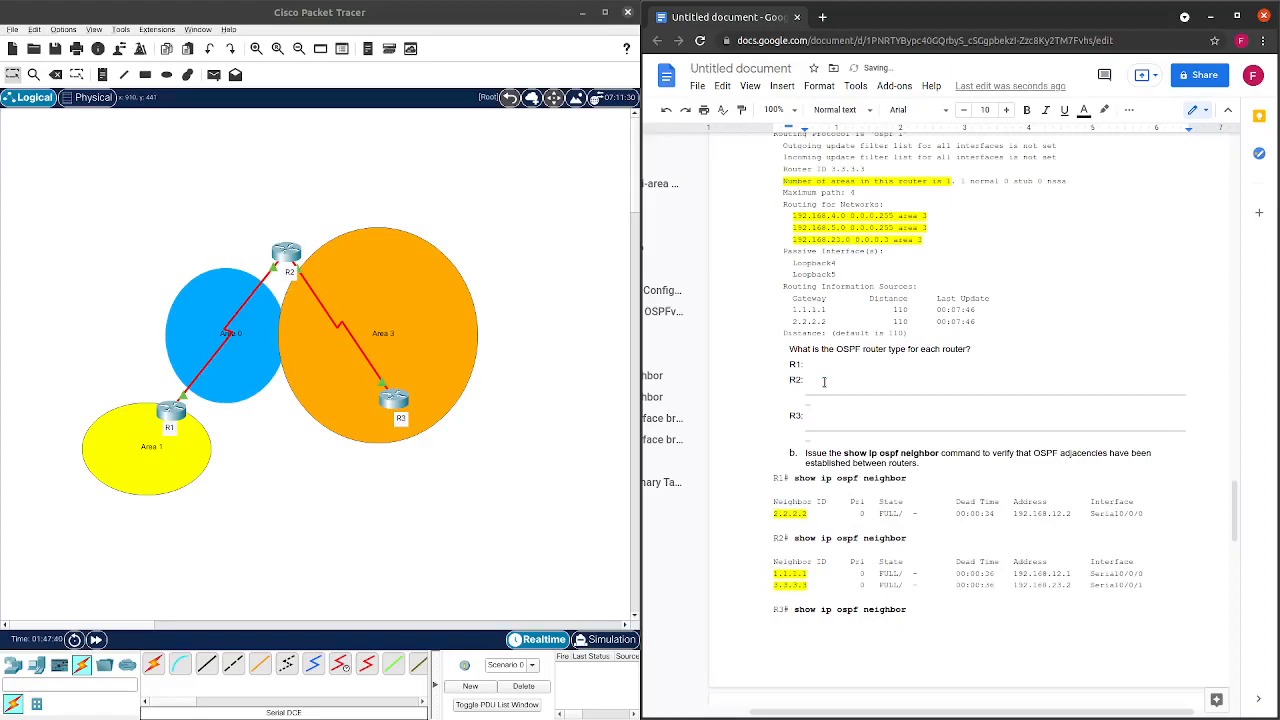
type("ASBR")
left_click_drag(801, 401, 806, 398)
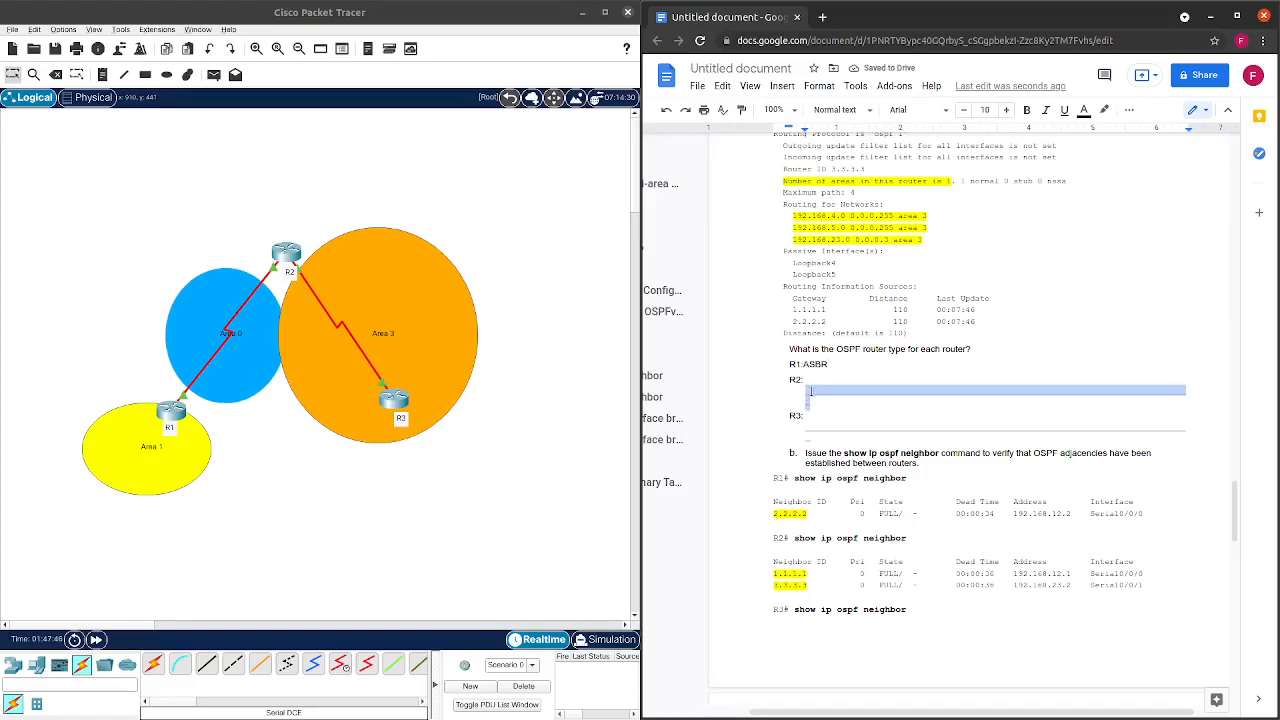
type("ABR")
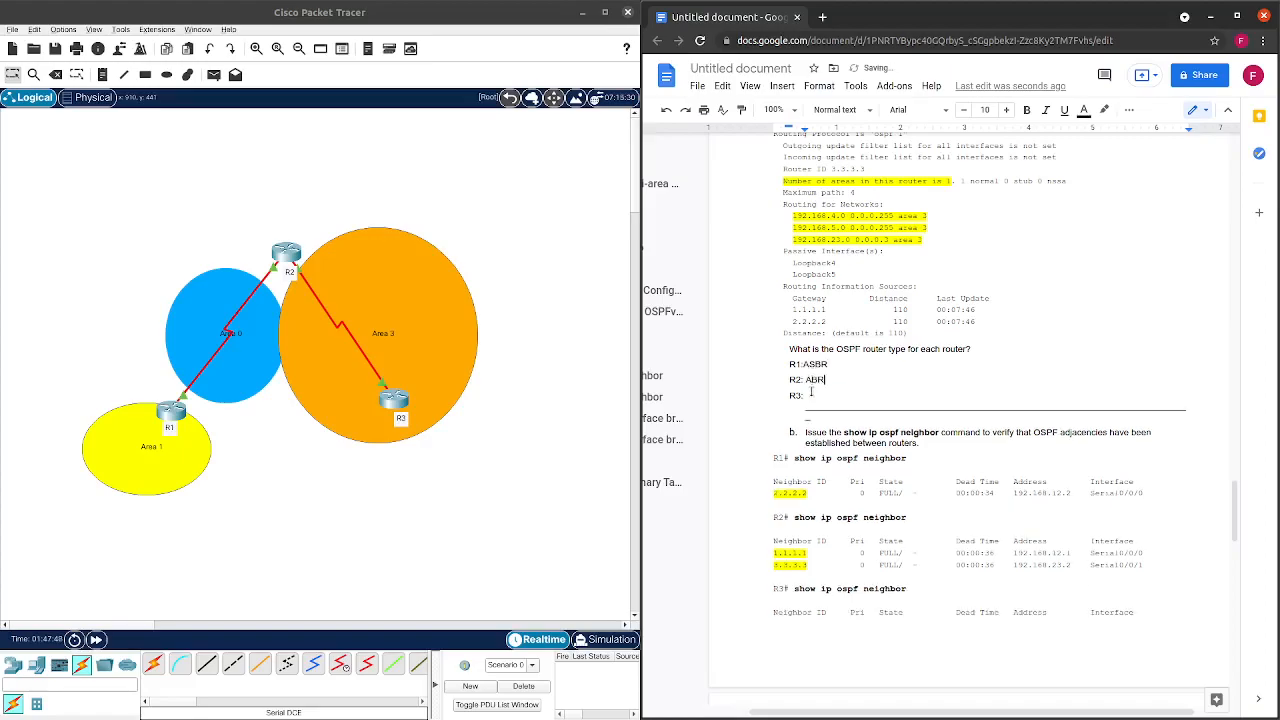
left_click_drag(808, 414, 806, 397)
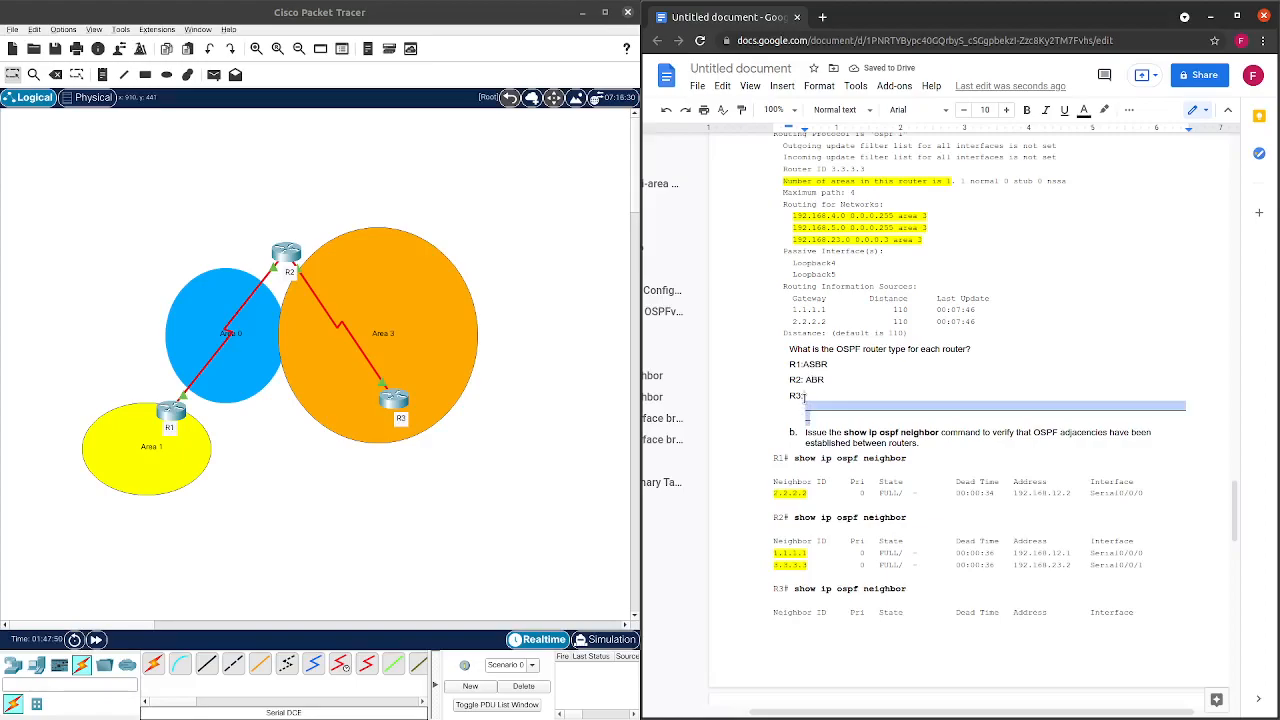
type("Inter")
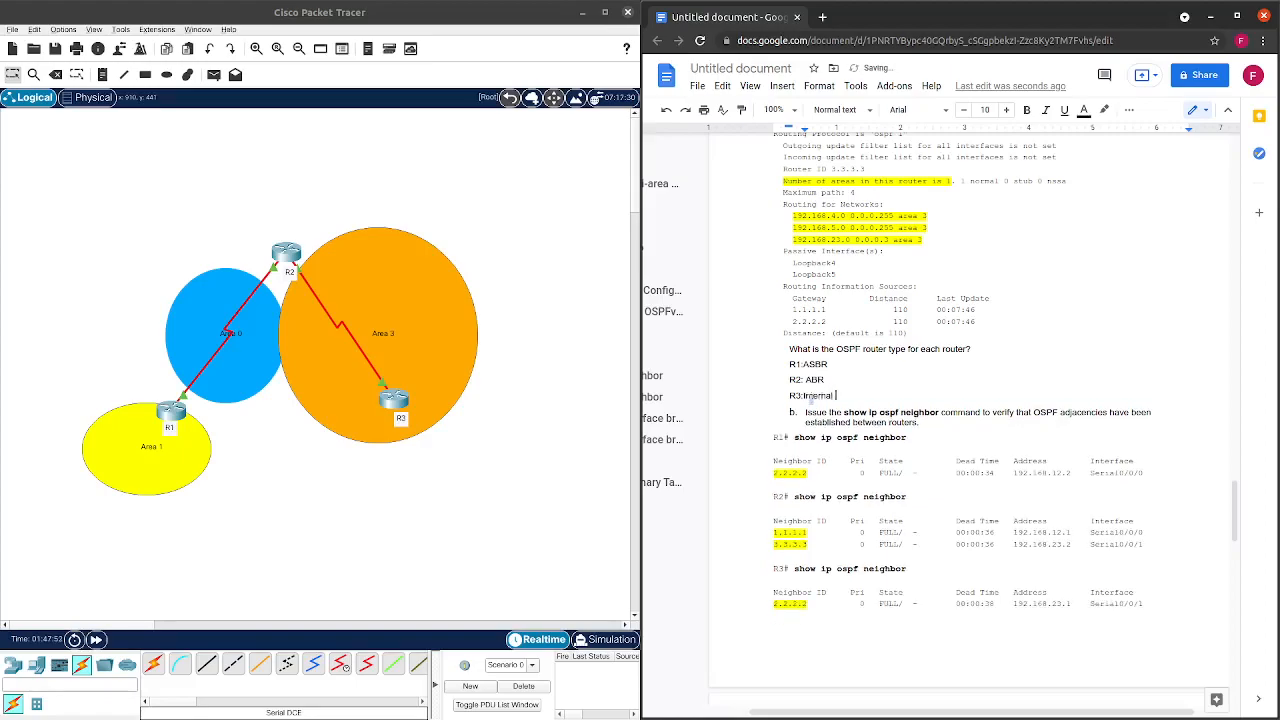
type("nal")
Color the R1 through R3 show ip ospf neighbor outputs red in the worksheet.
scroll(893, 433, "down", 3)
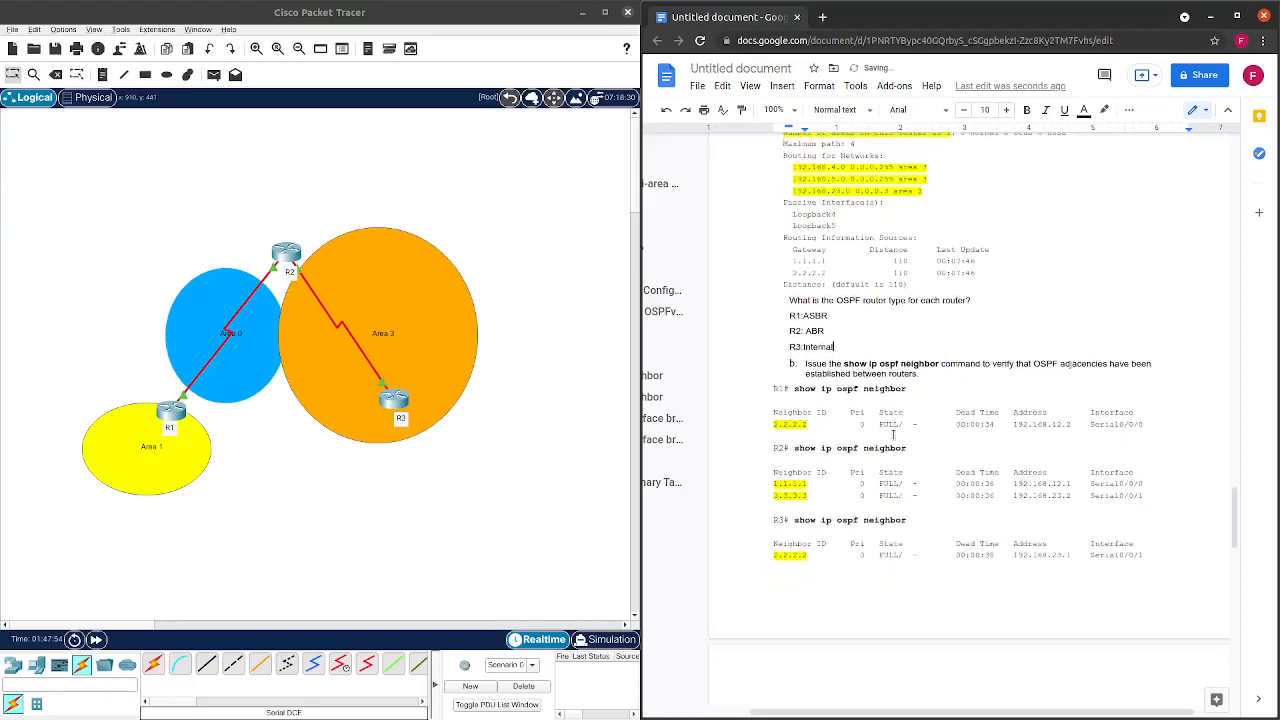
scroll(893, 433, "down", 1)
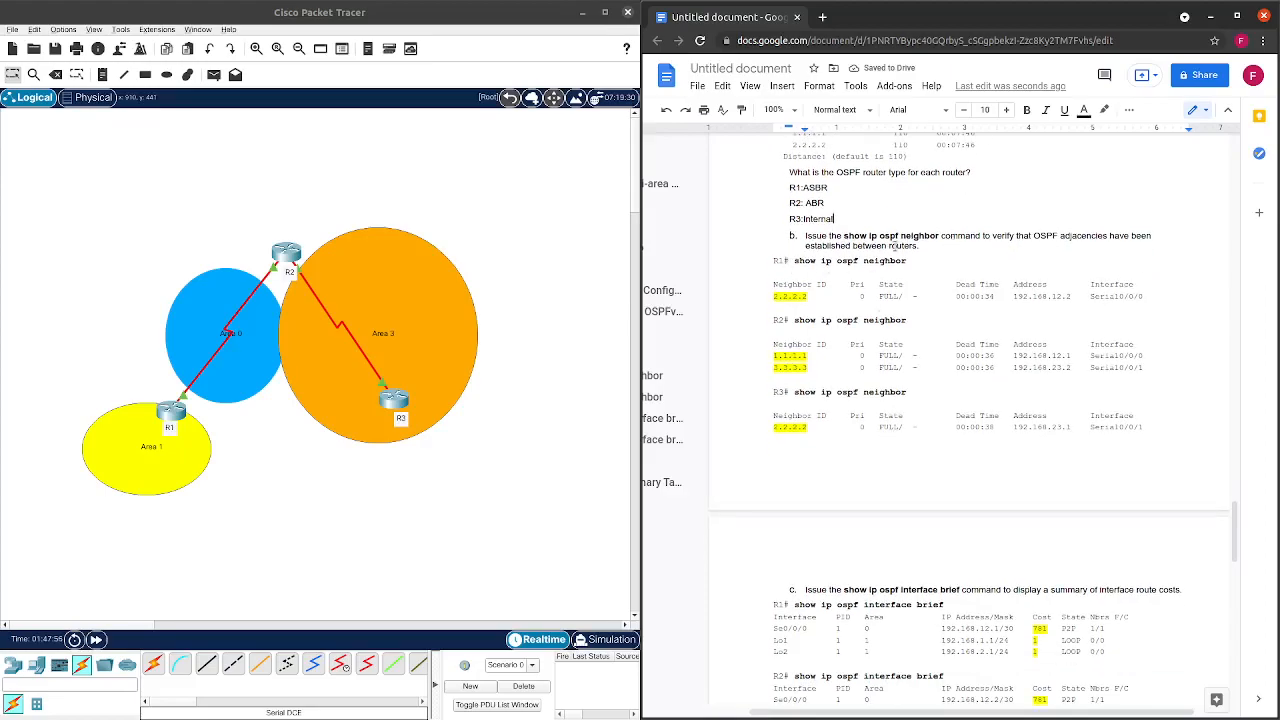
left_click_drag(797, 260, 903, 397)
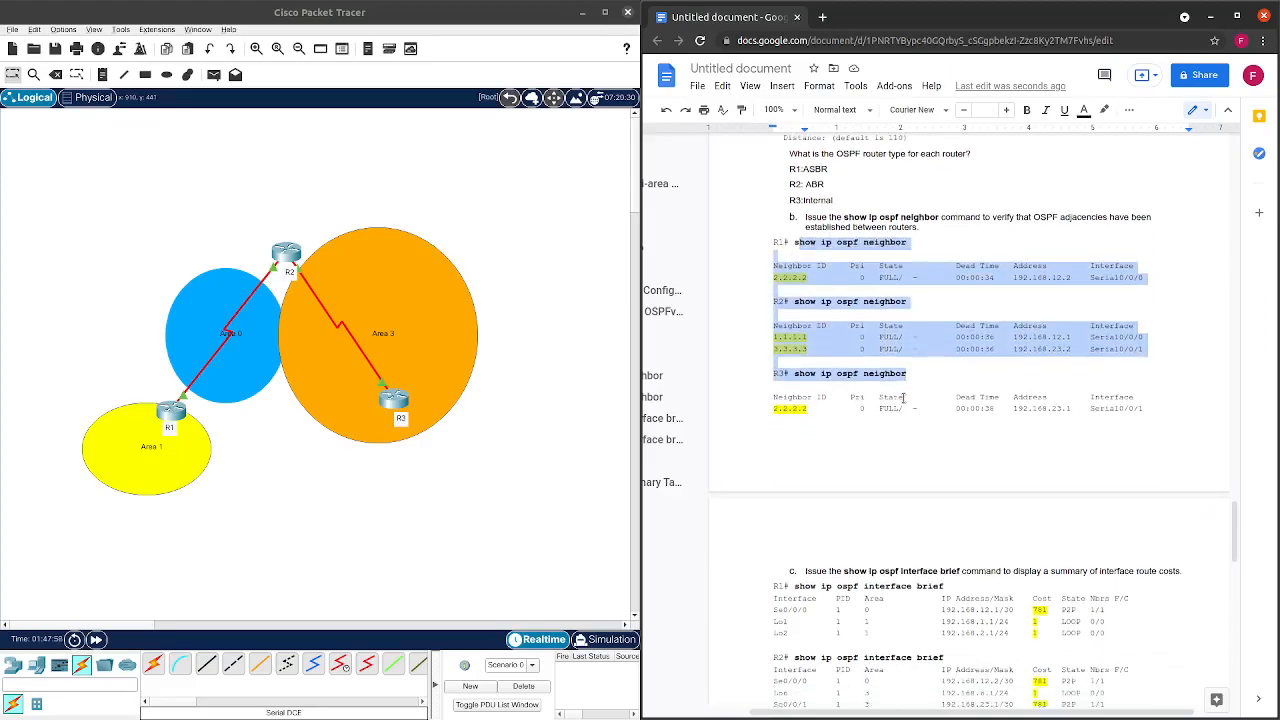
scroll(903, 397, "down", 5)
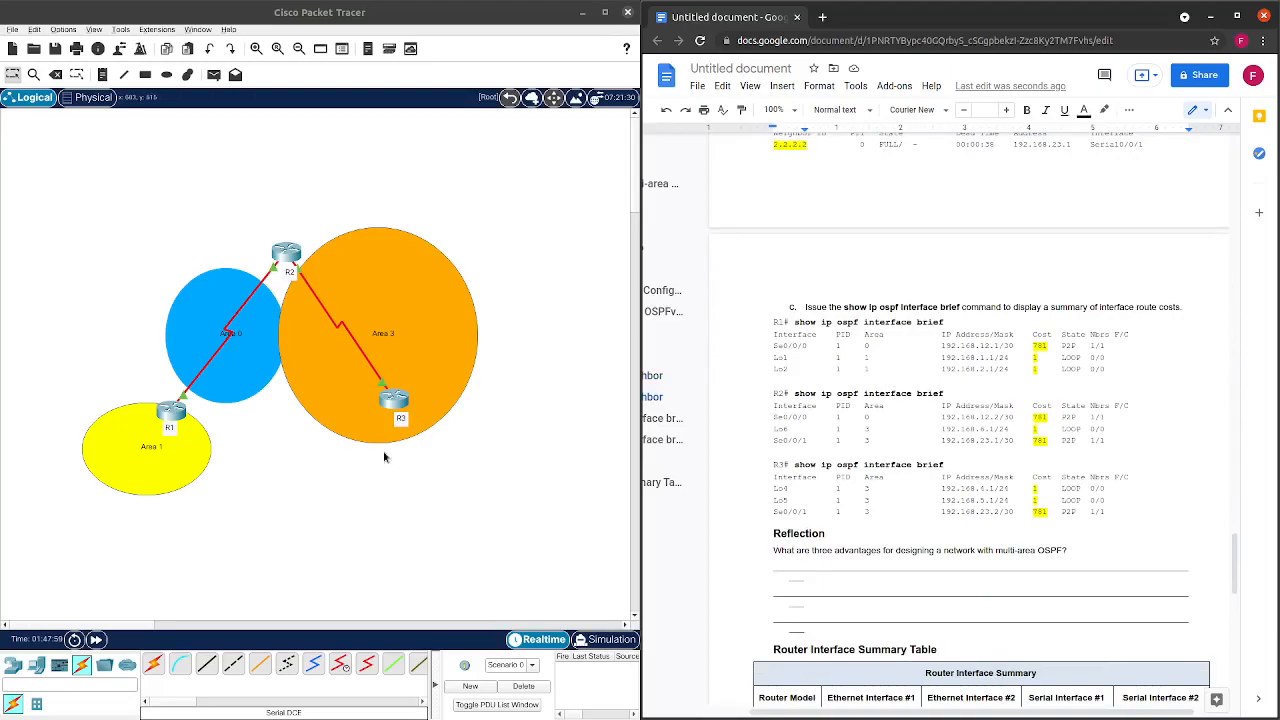
scroll(820, 426, "up", 5)
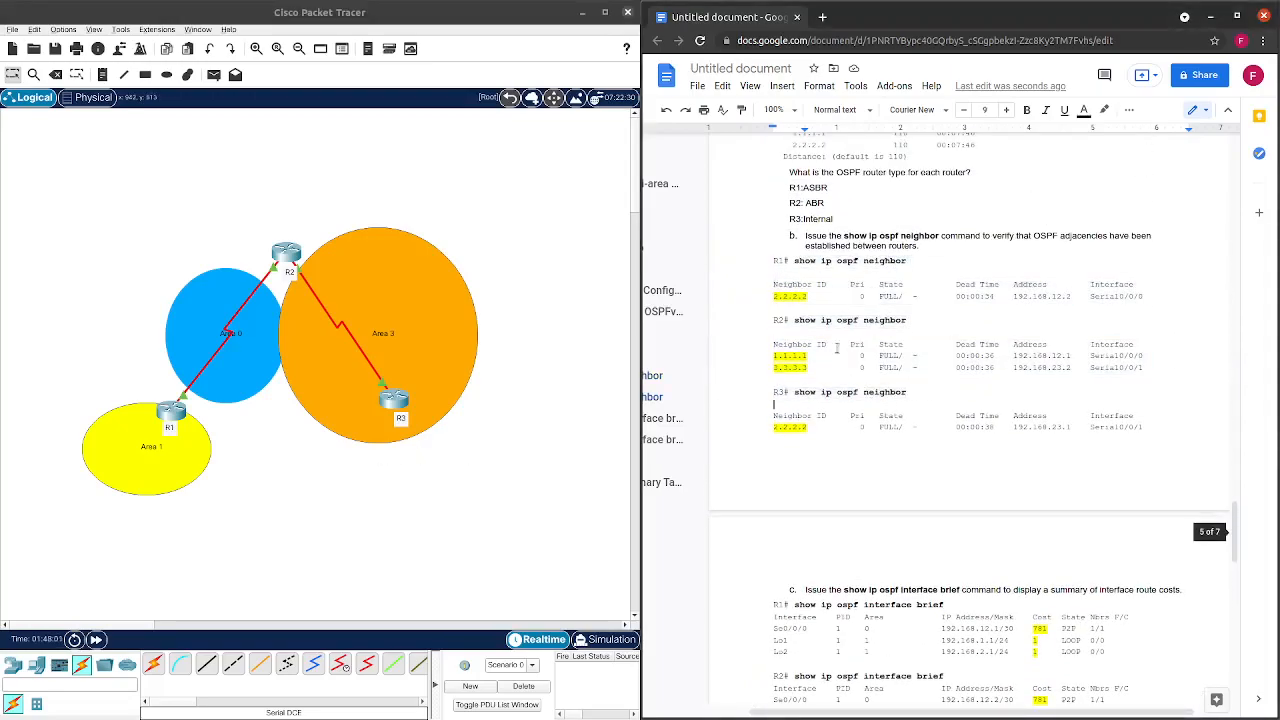
left_click_drag(822, 265, 896, 441)
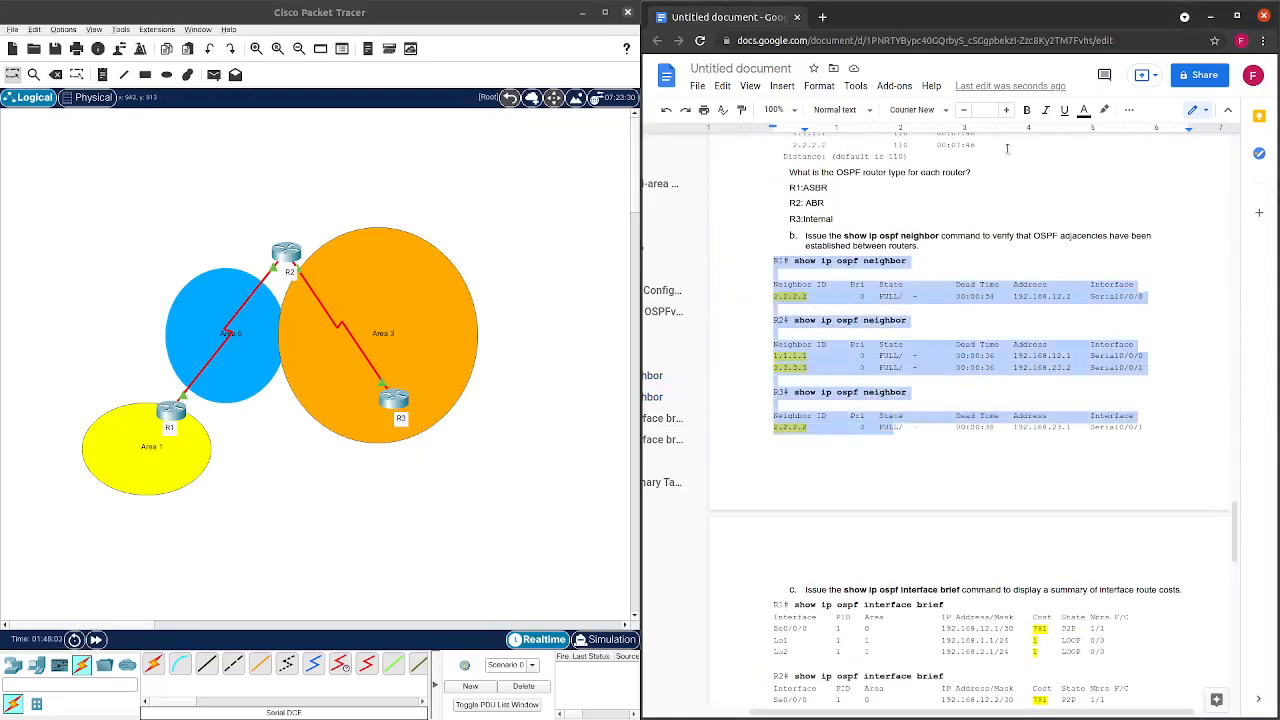
left_click(1083, 109)
left_click(1100, 152)
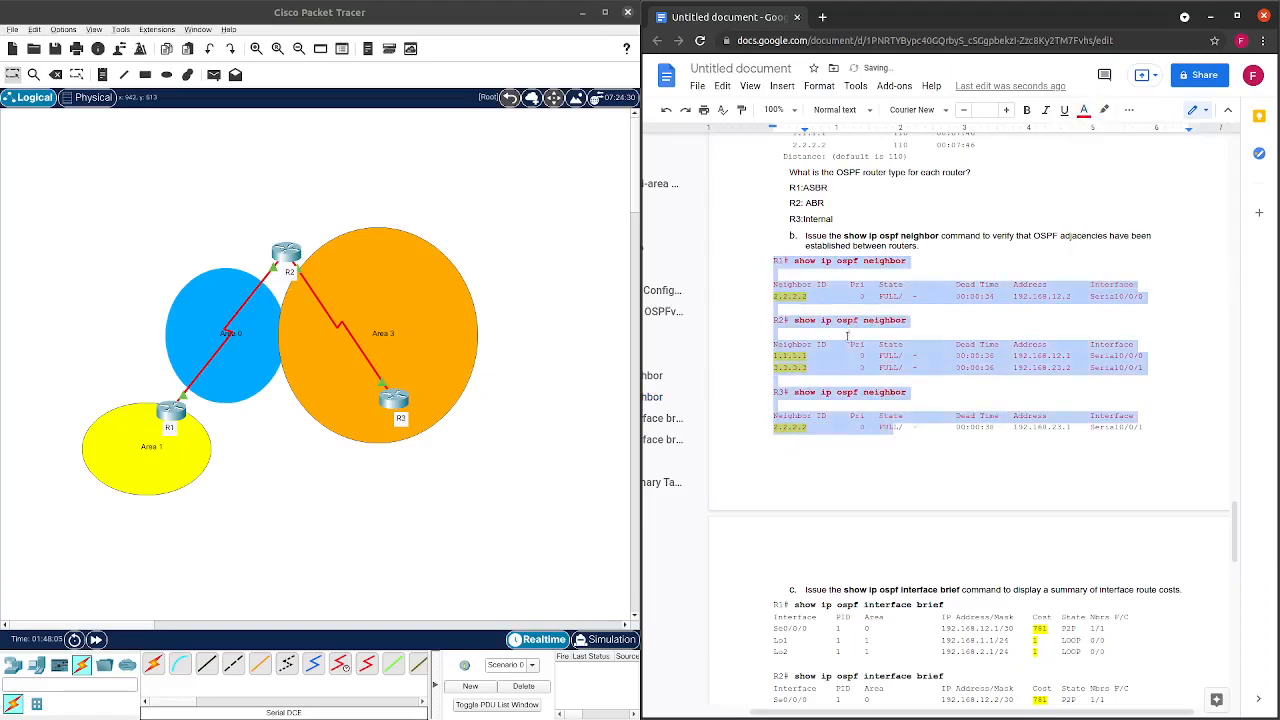
scroll(848, 335, "down", 5)
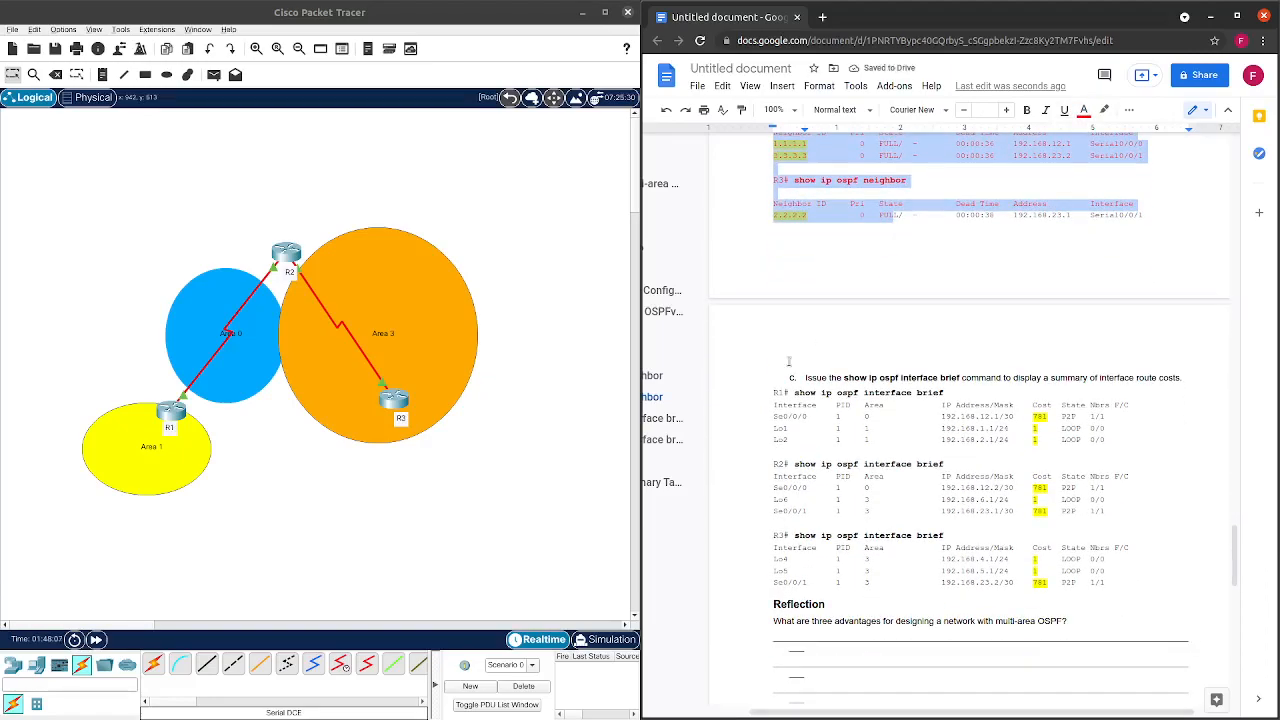
scroll(789, 361, "up", 2)
scroll(789, 364, "up", 2)
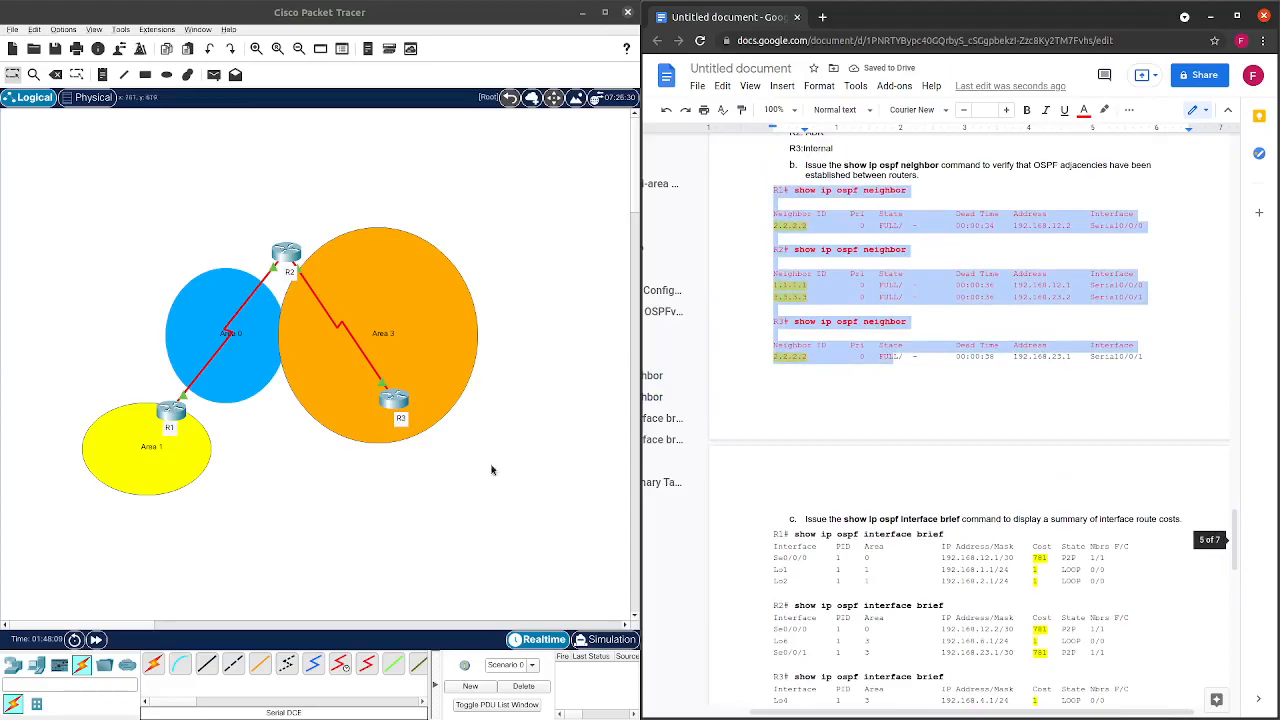
left_click(480, 480)
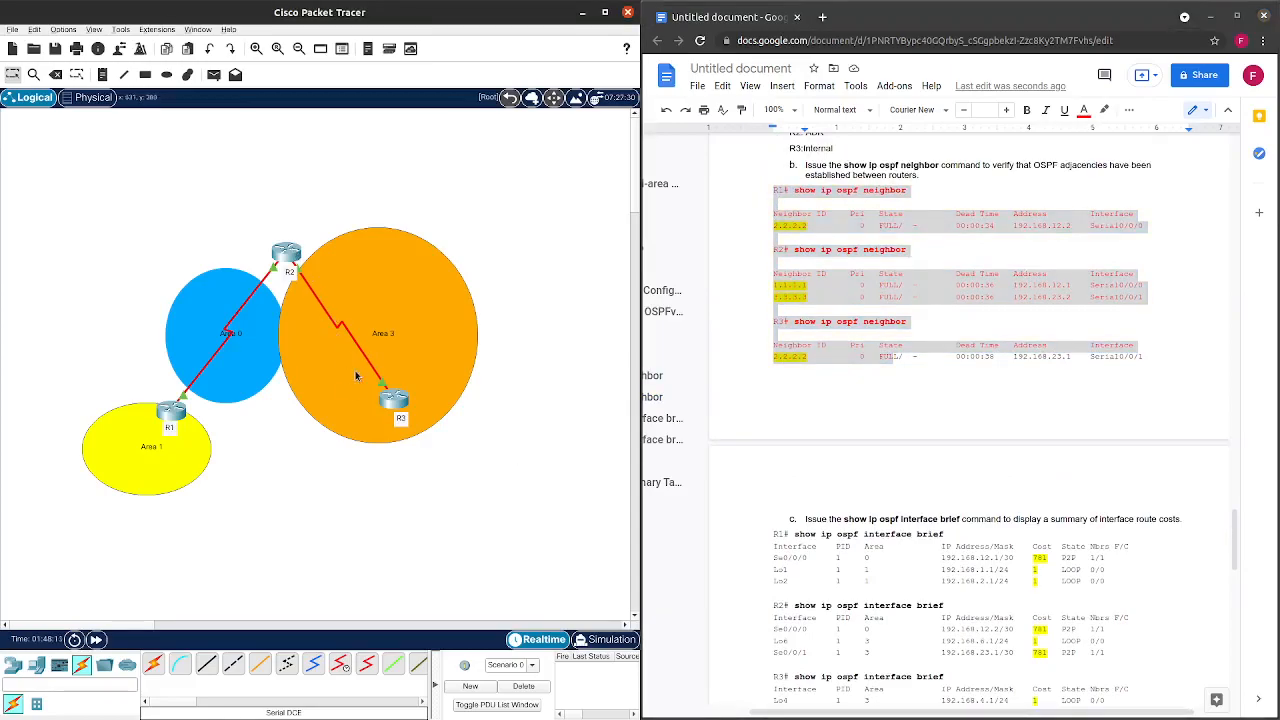
scroll(780, 354, "down", 8)
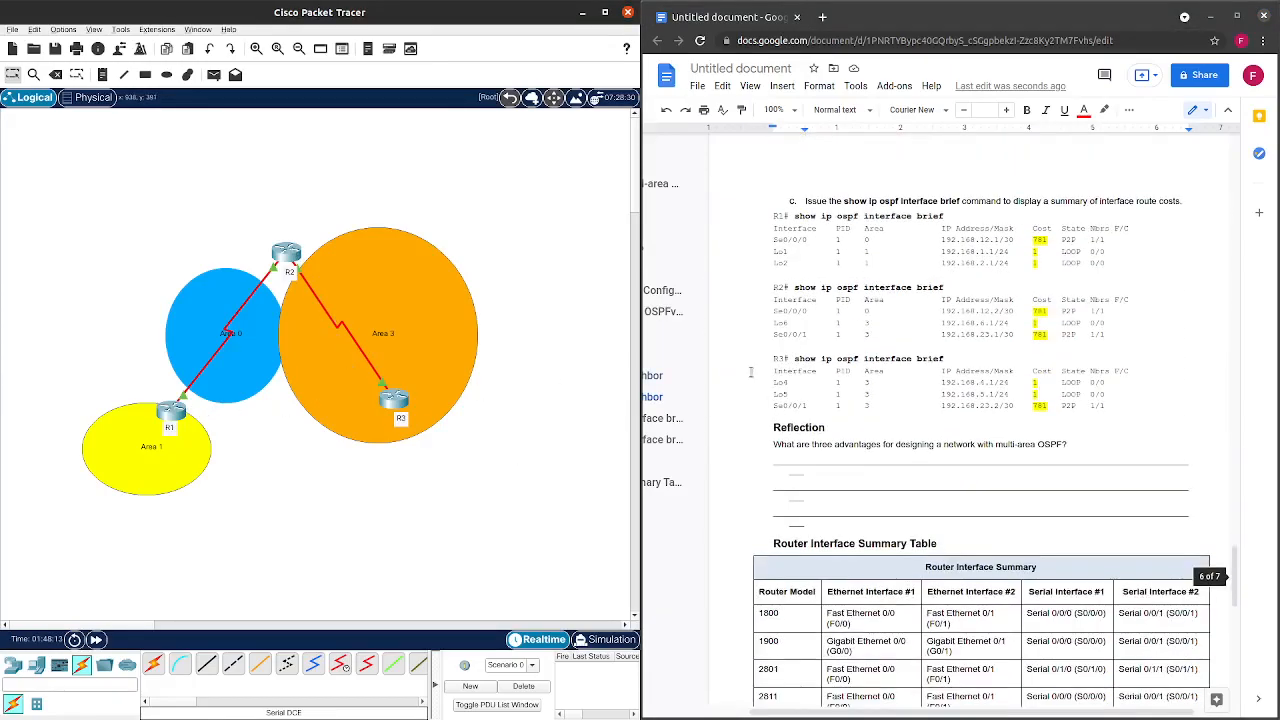
left_click(172, 414)
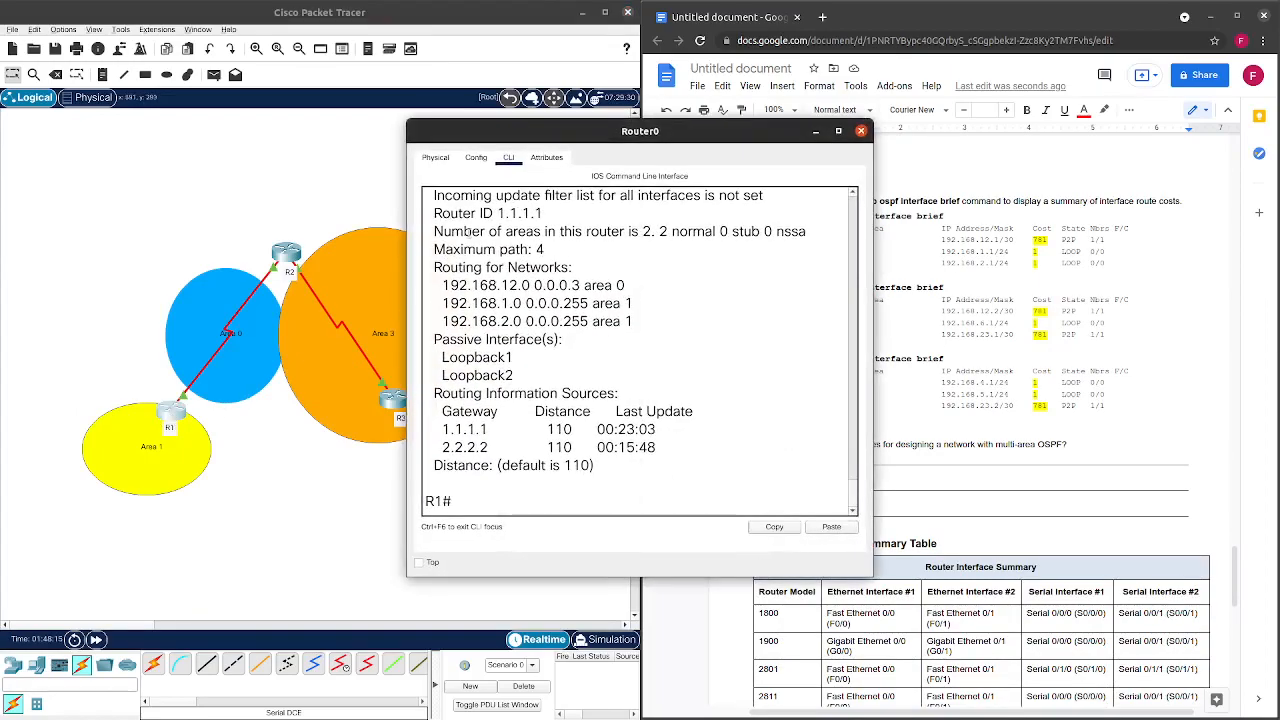
left_click_drag(580, 138, 280, 143)
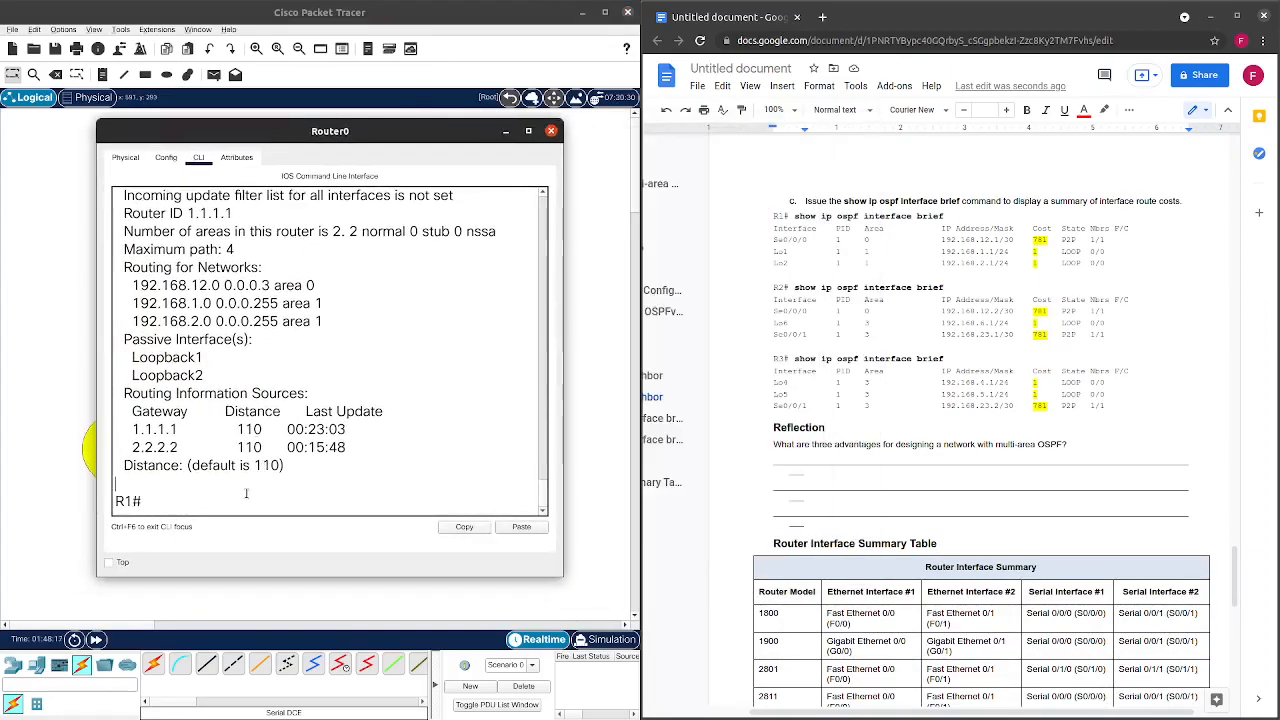
type("show ip ospf in")
key("Tab")
type("br")
key("Tab")
key("Return")
key("Up")
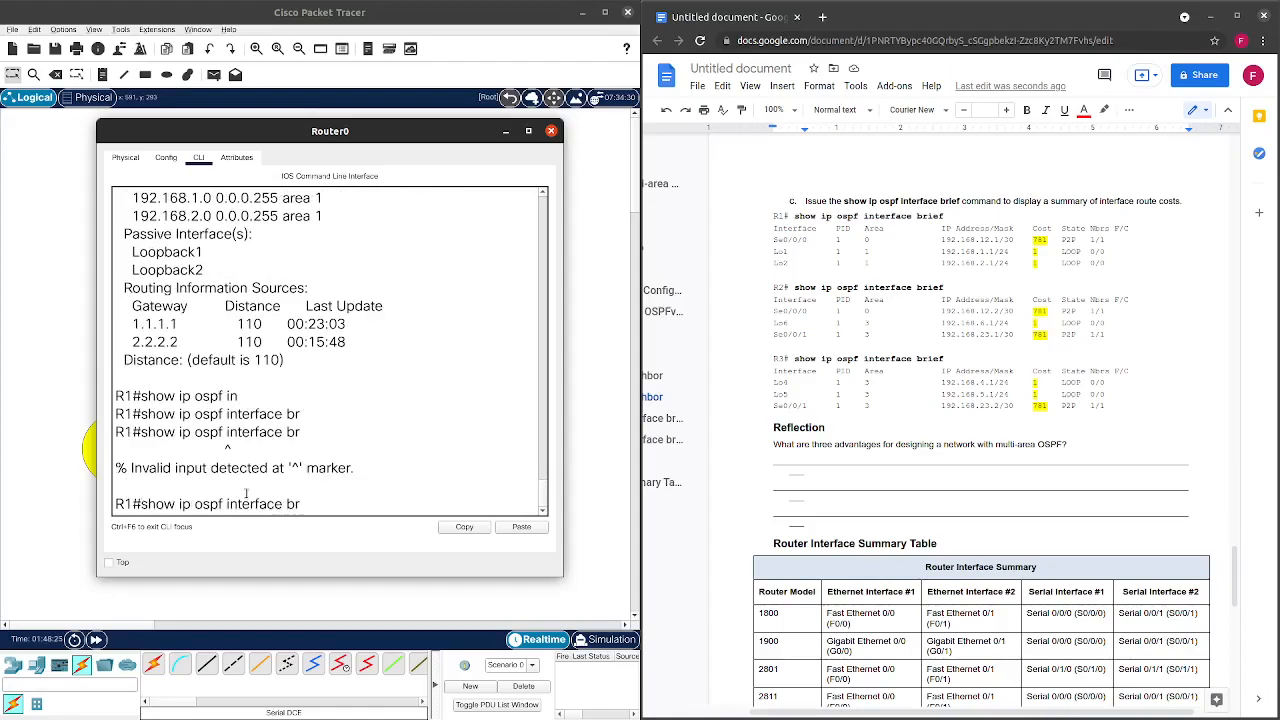
key("BackSpace")
key("Return")
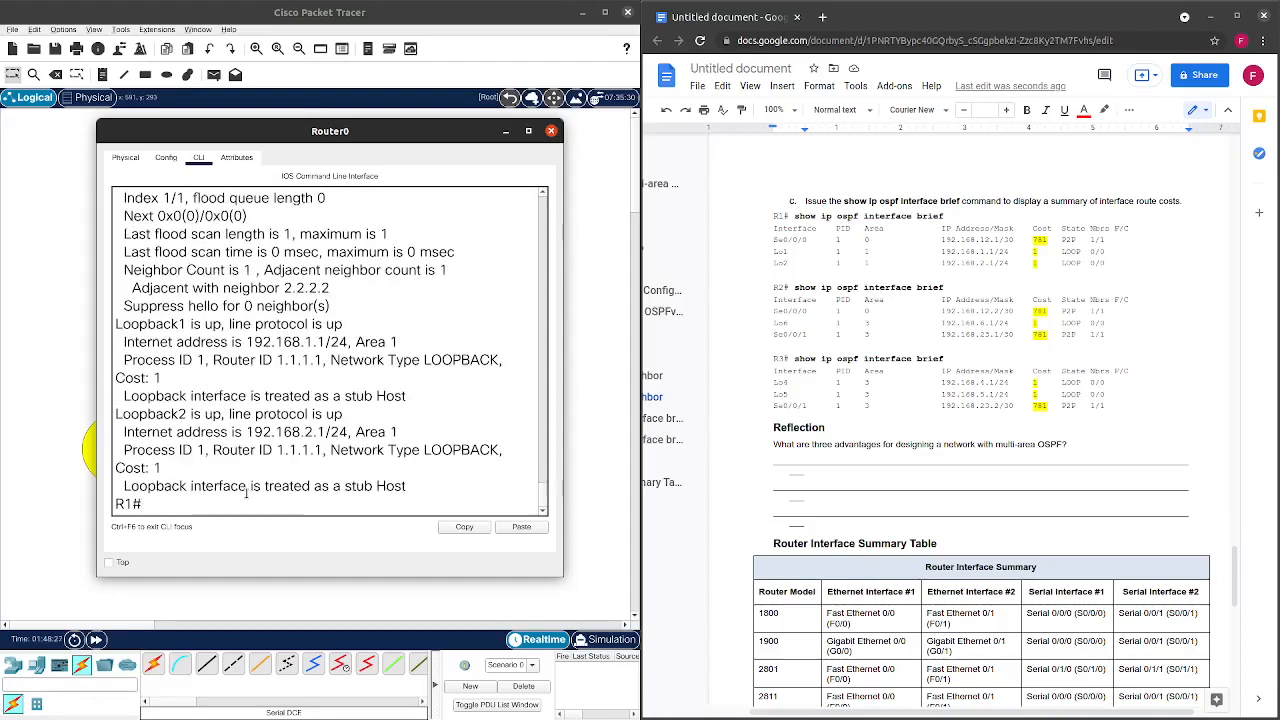
scroll(277, 472, "up", 5)
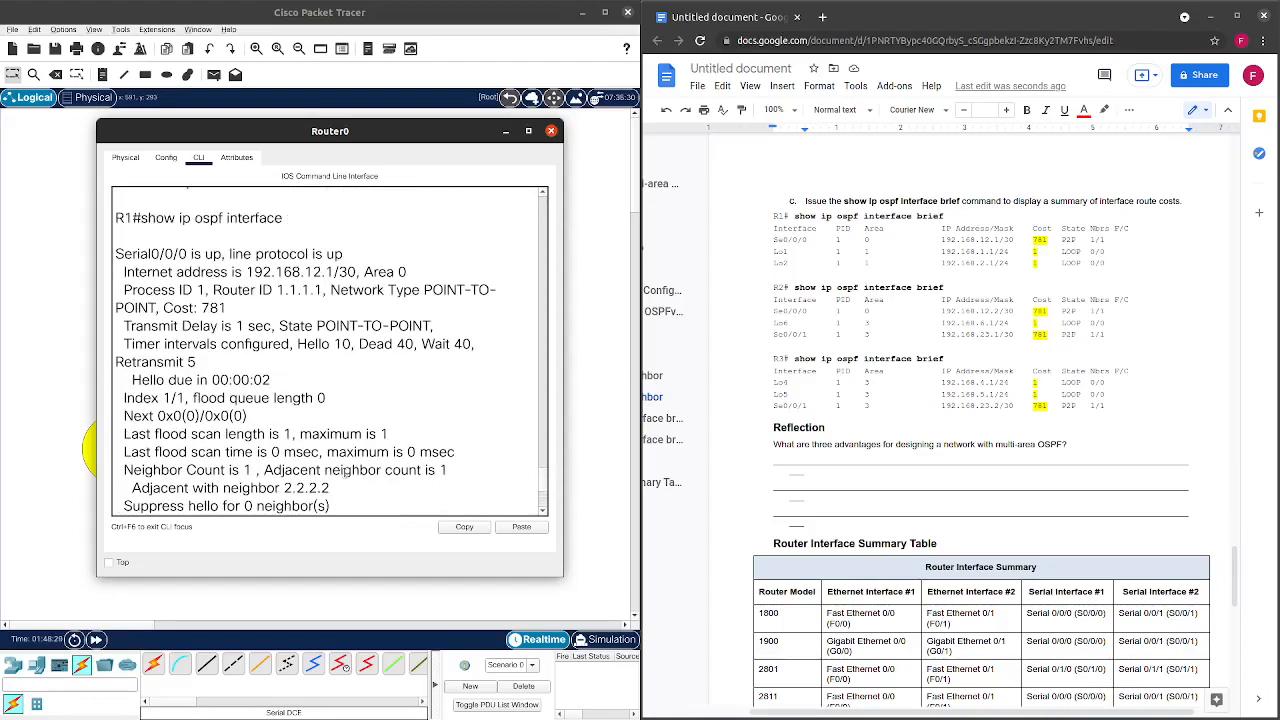
scroll(349, 480, "up", 1)
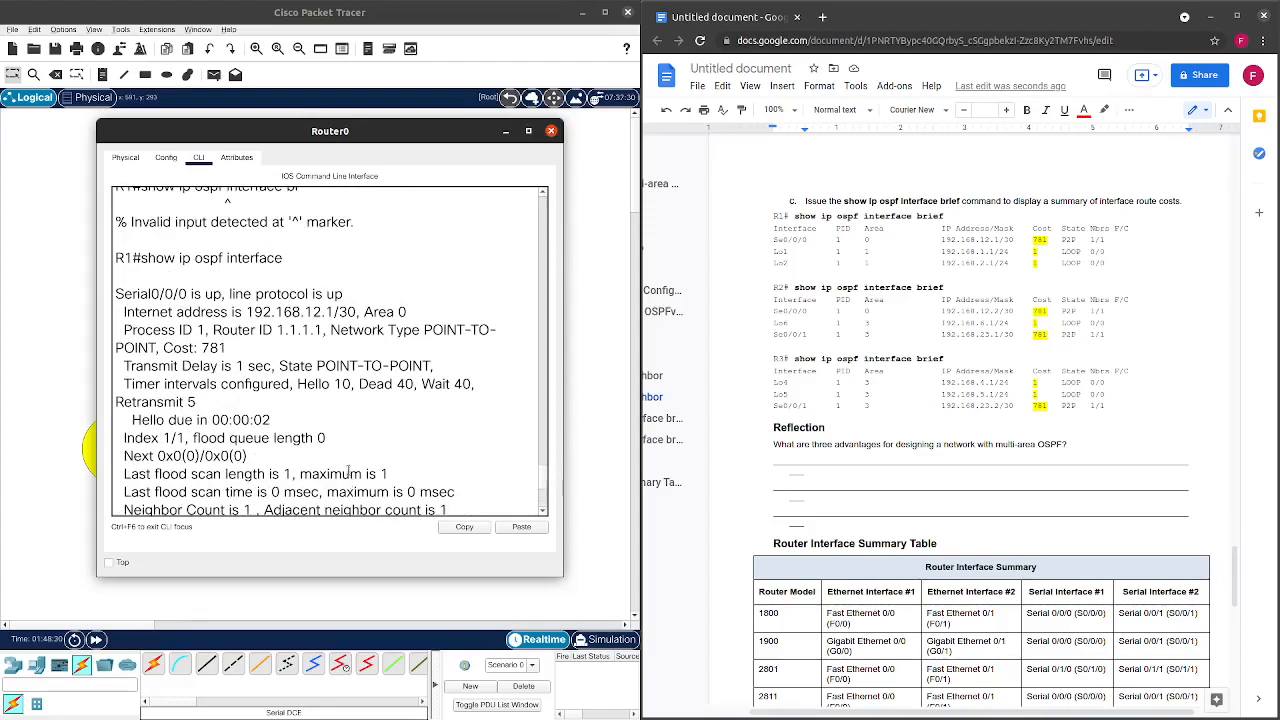
left_click_drag(226, 346, 196, 349)
scroll(196, 348, "down", 2)
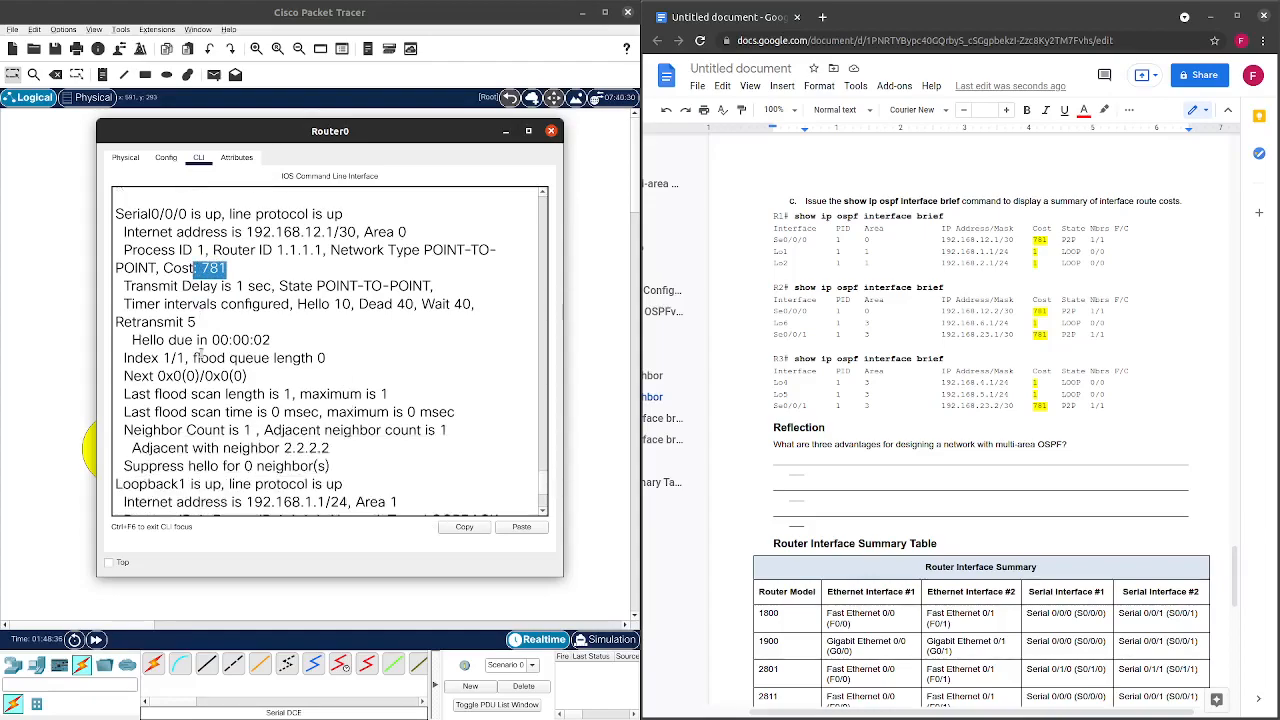
scroll(200, 355, "down", 3)
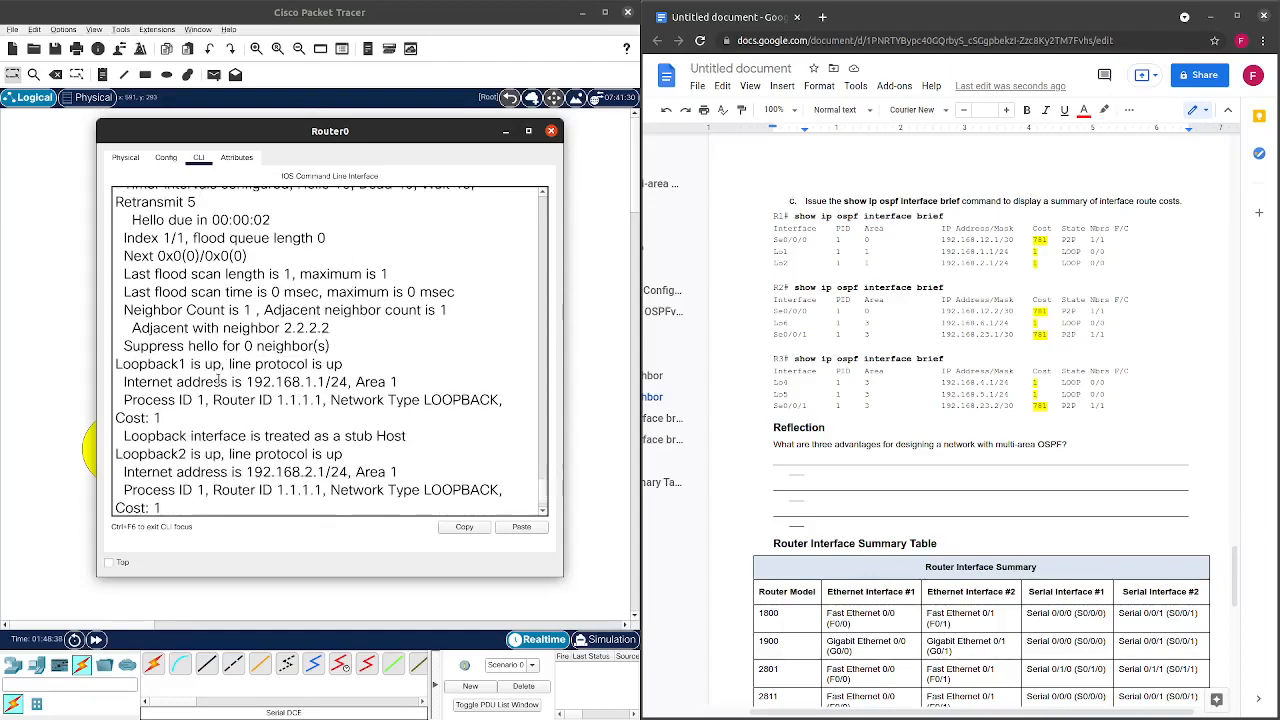
left_click_drag(163, 420, 151, 420)
scroll(180, 430, "down", 1)
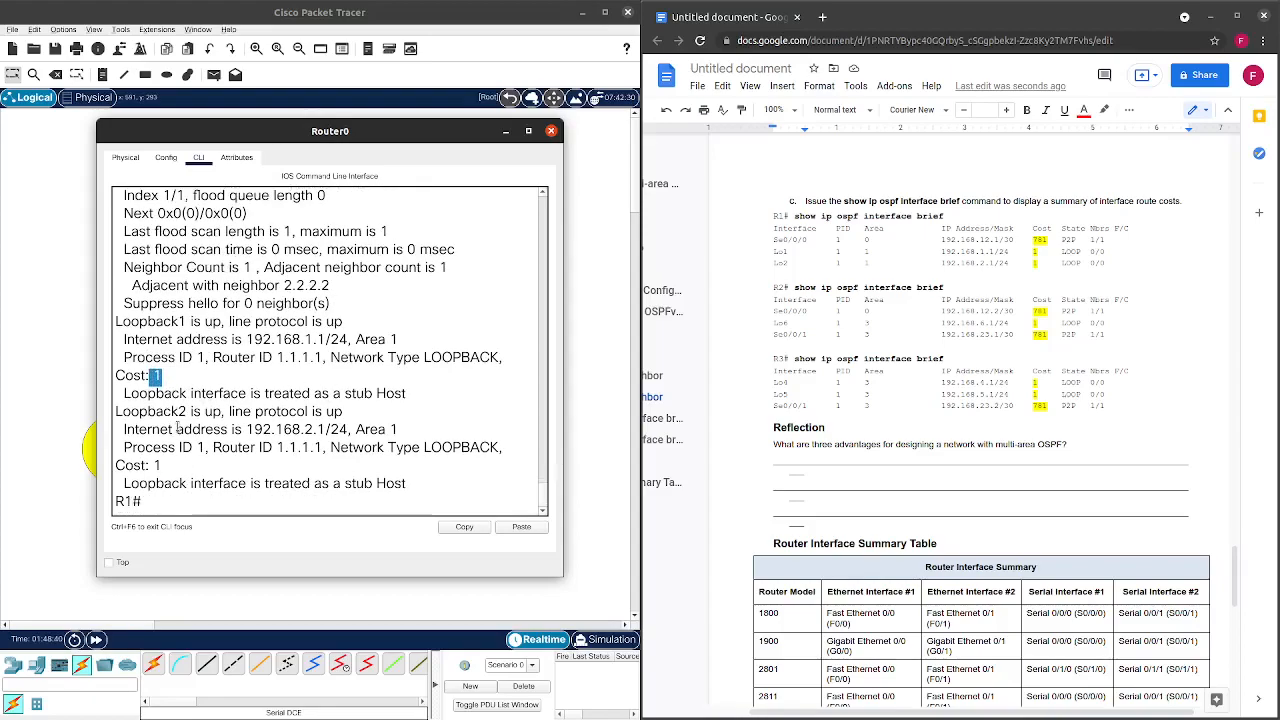
left_click(163, 466)
left_click_drag(160, 465, 152, 466)
left_click(551, 131)
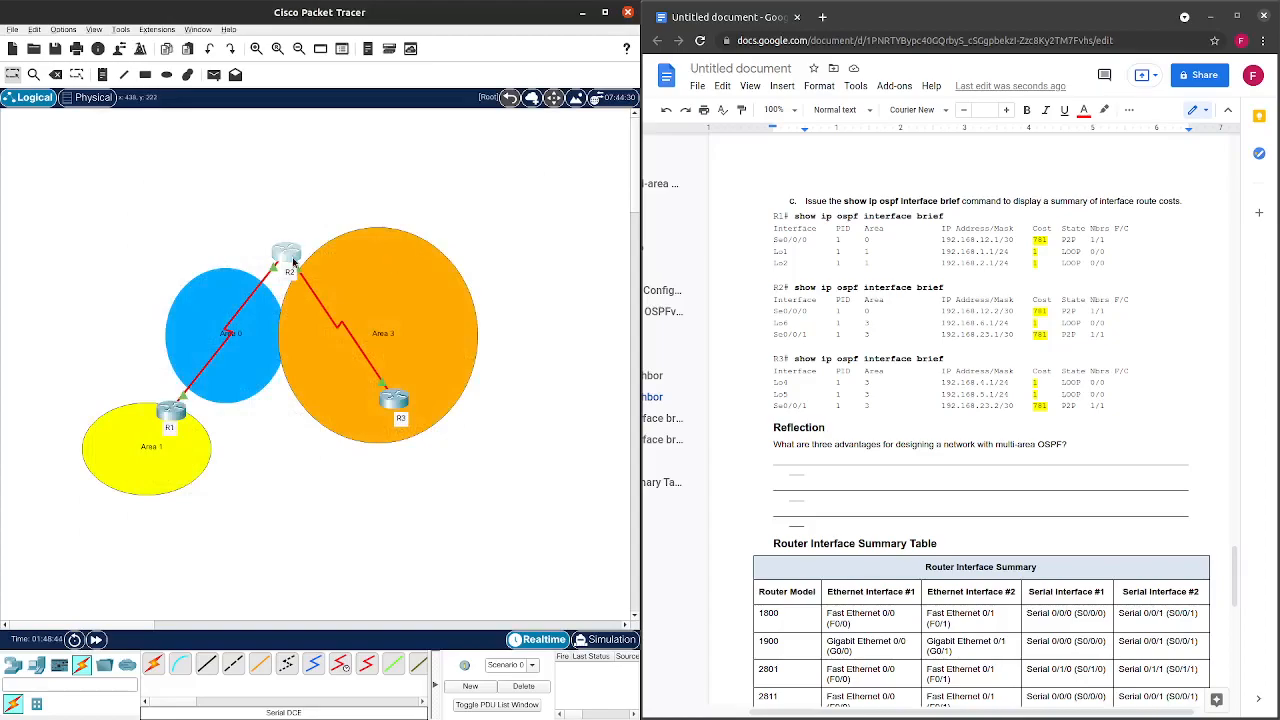
Open R2's console and run show ip ospf interface.
left_click(285, 258)
left_click_drag(615, 131, 315, 131)
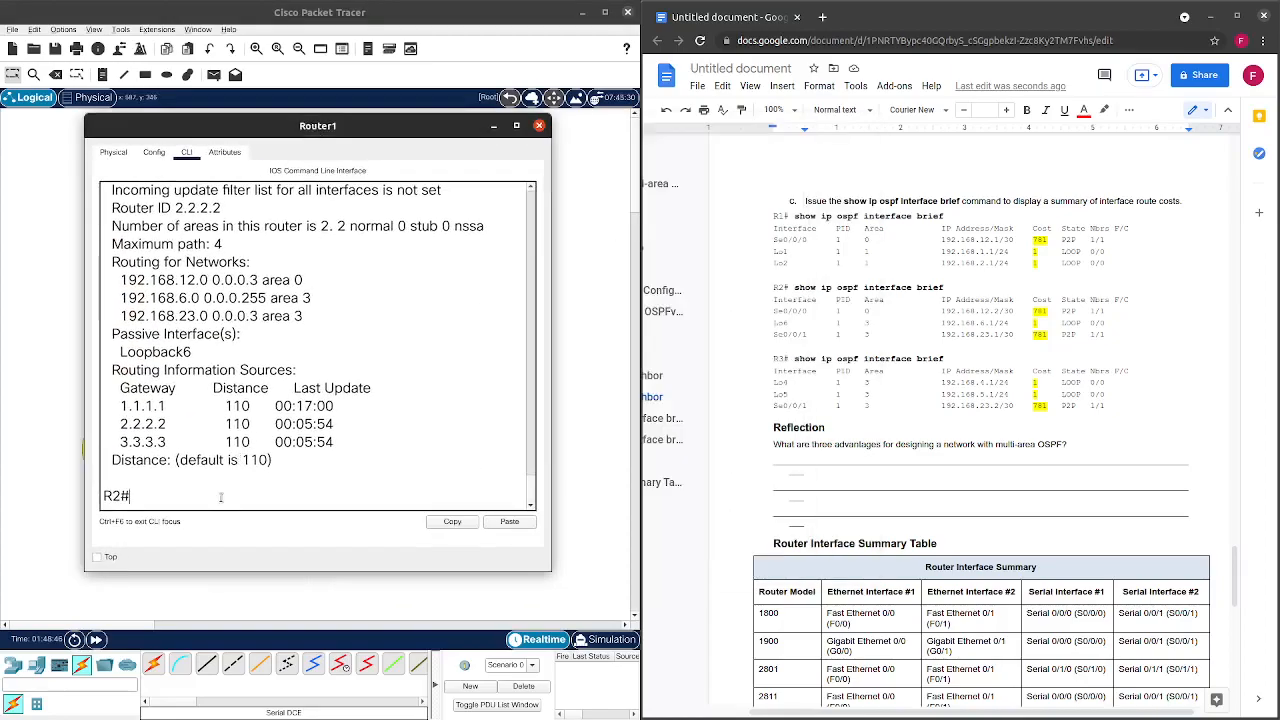
type("show ip ospf")
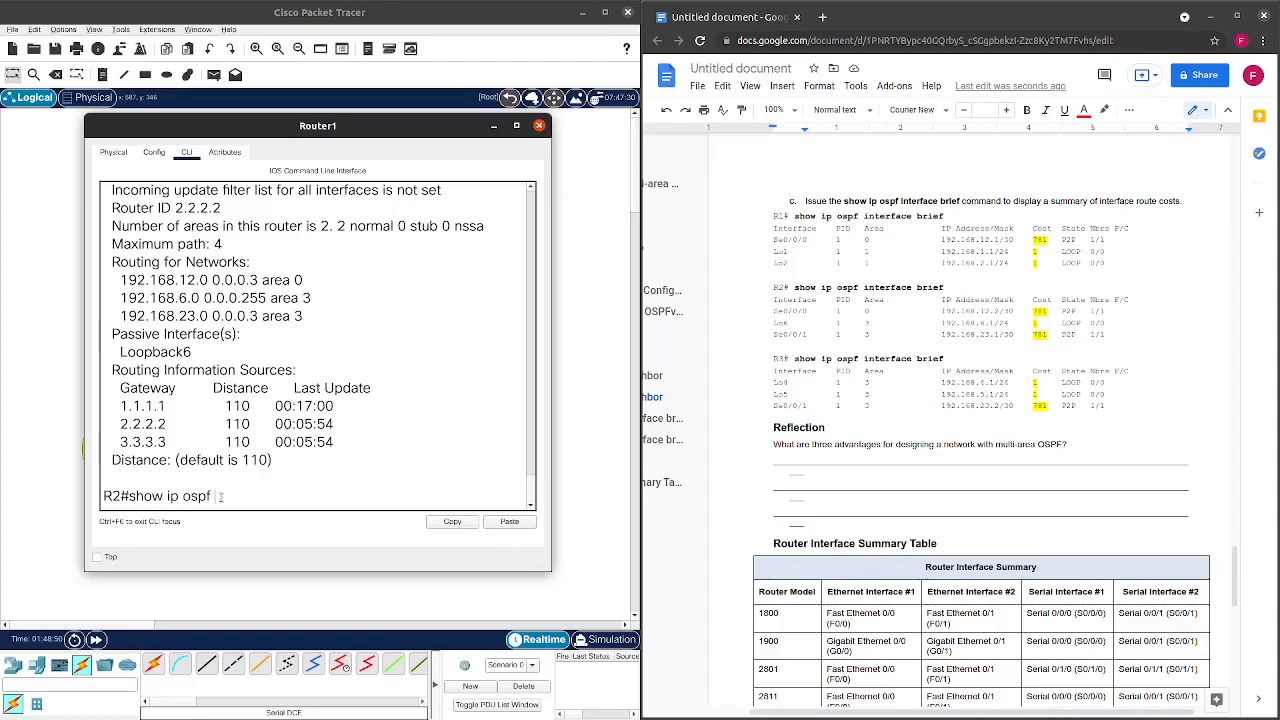
key("BackSpace")
key("BackSpace")
key("BackSpace")
type("i")
key("Return")
Page through the output showing Loopback6 cost 1 and Serial0/0/1 cost 781 in Area 3.
scroll(221, 497, "up", 3)
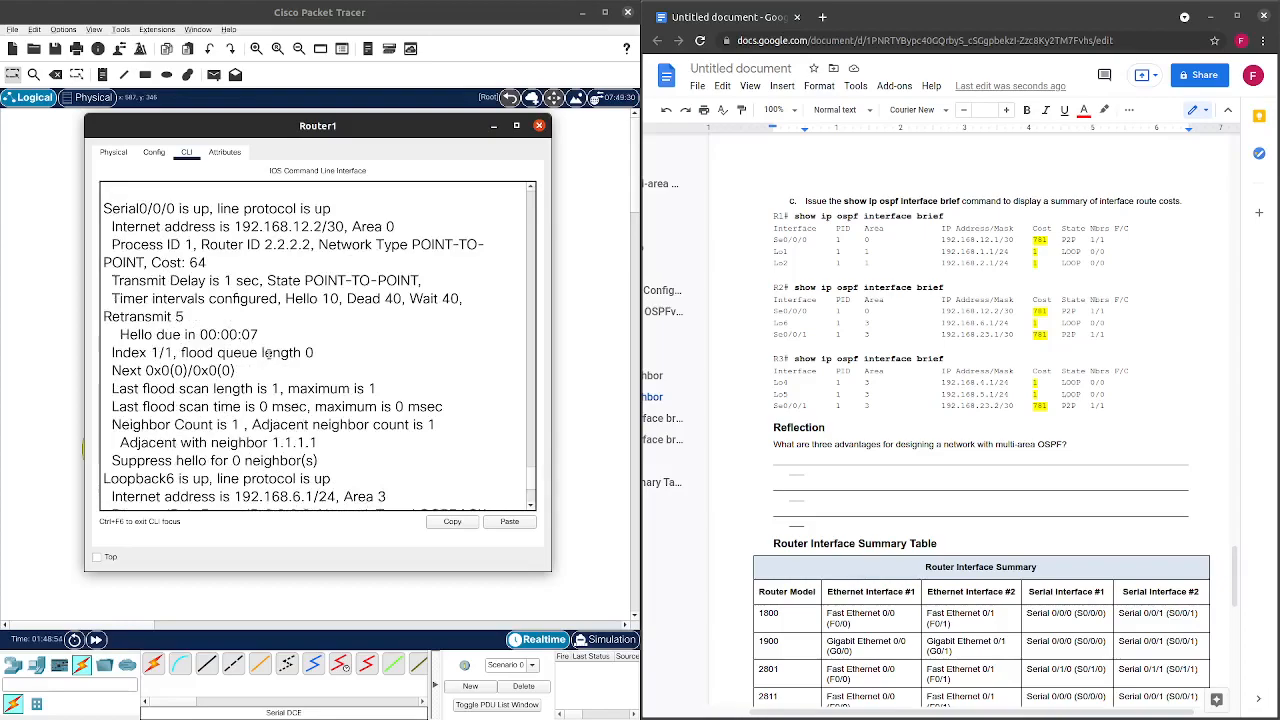
key("space")
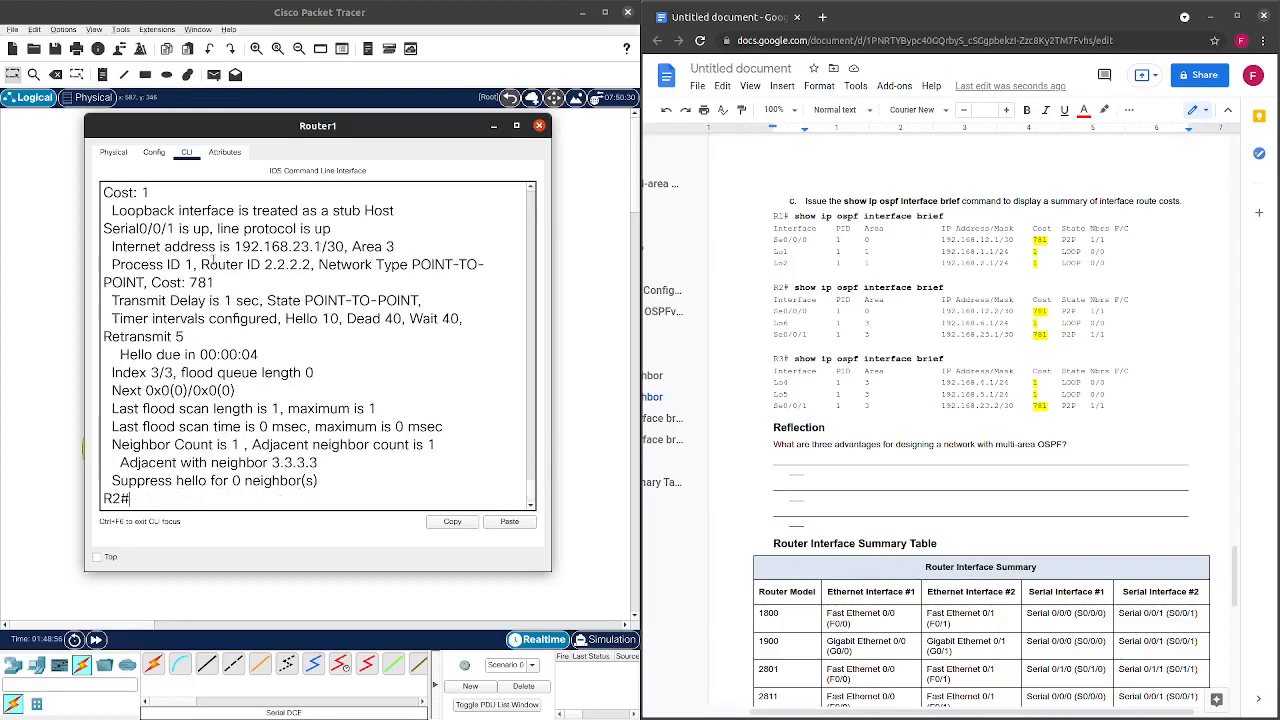
scroll(214, 262, "up", 2)
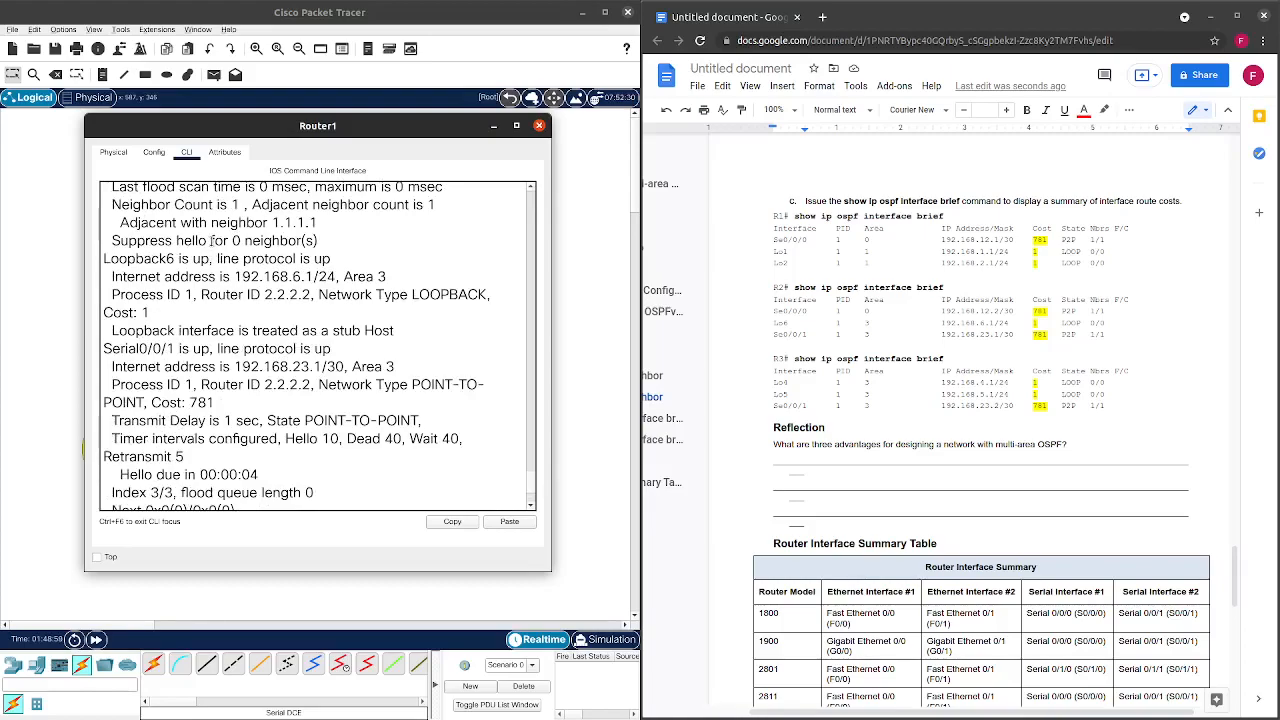
scroll(815, 374, "down", 5)
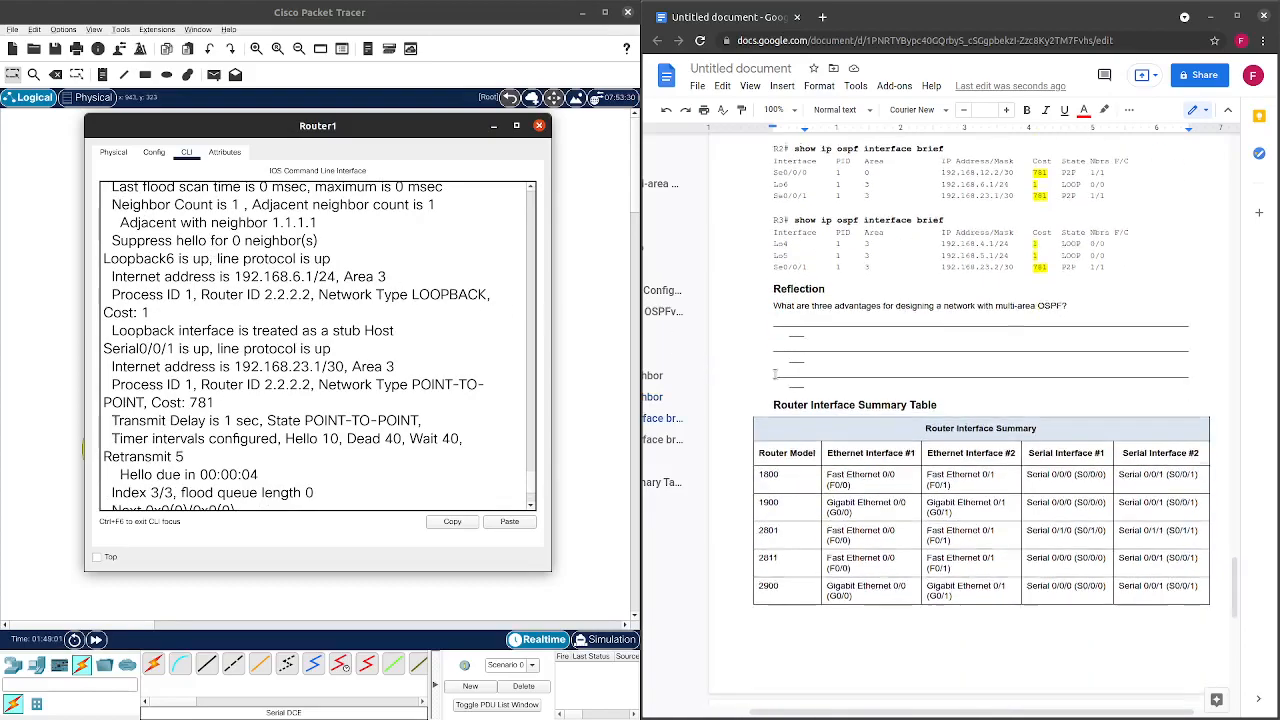
scroll(815, 374, "up", 6)
scroll(815, 374, "up", 20)
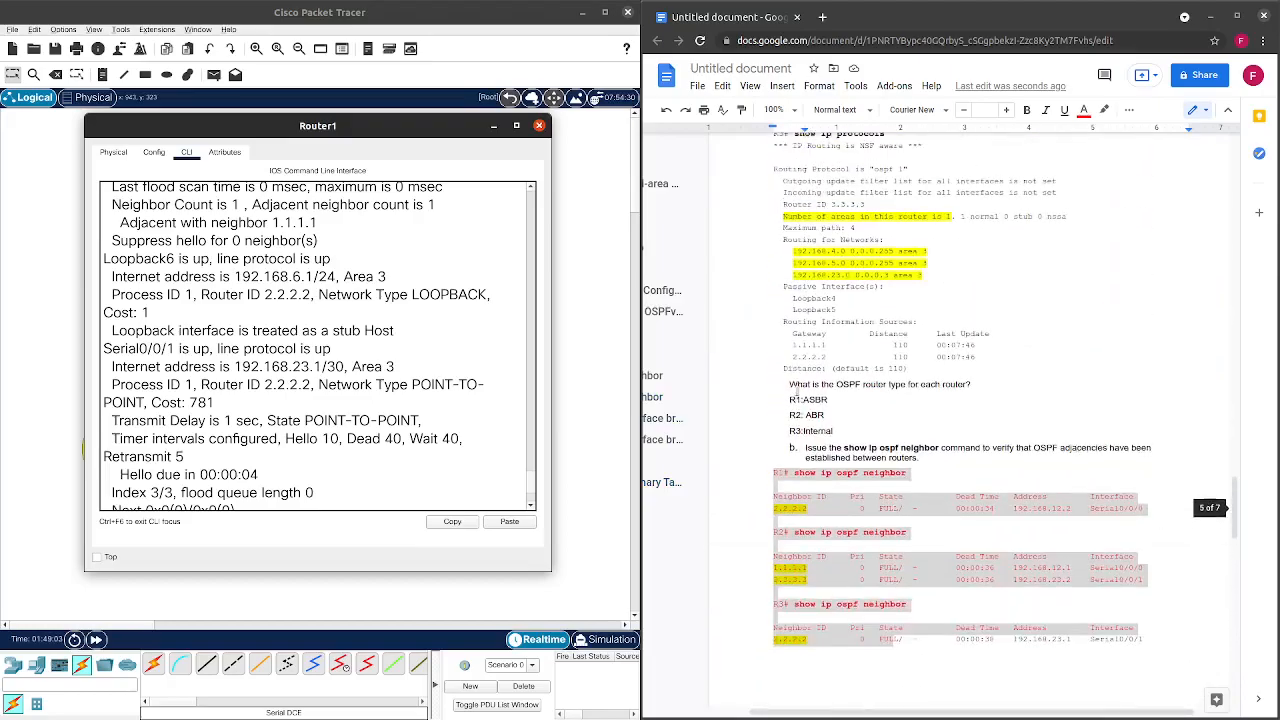
scroll(786, 389, "up", 15)
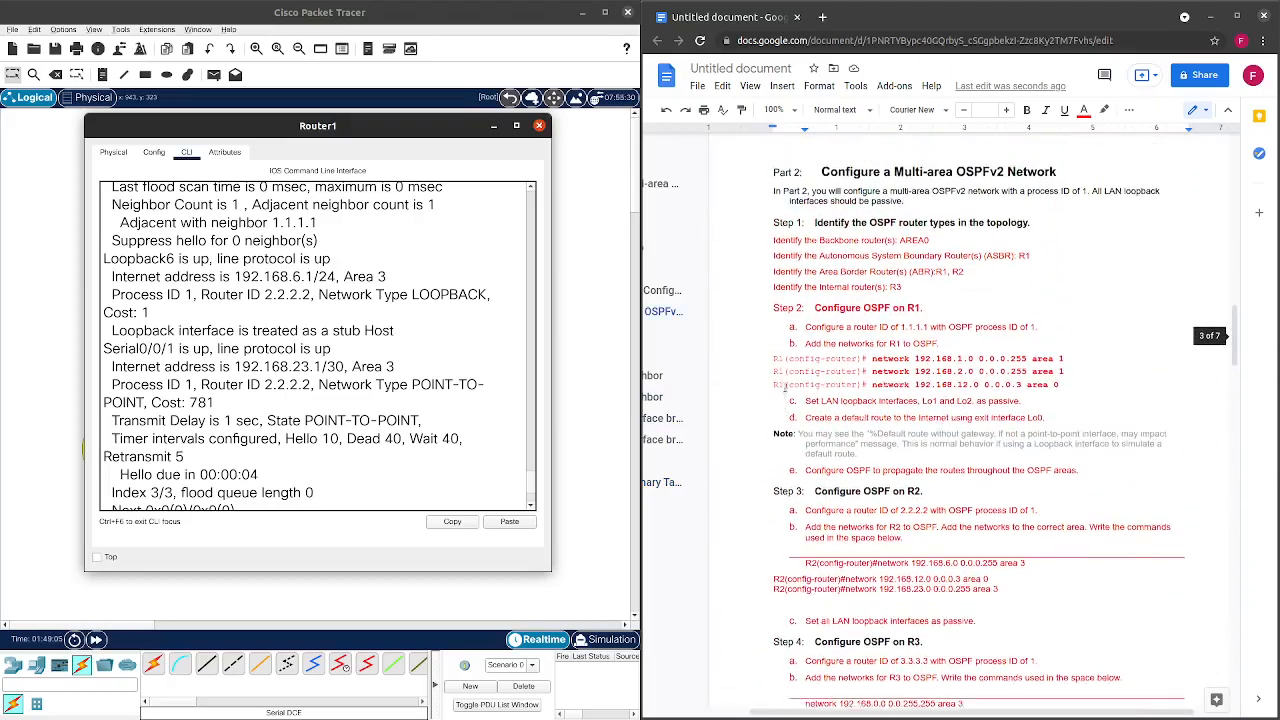
scroll(782, 386, "up", 2)
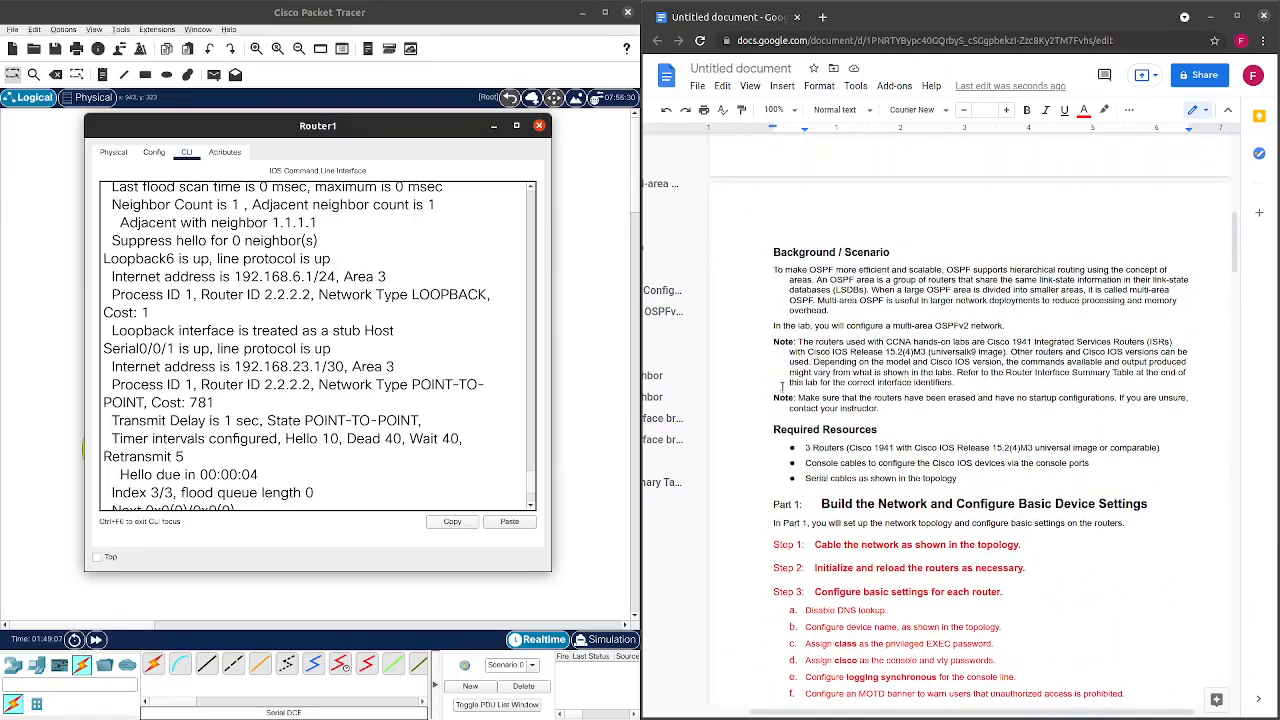
scroll(781, 386, "down", 5)
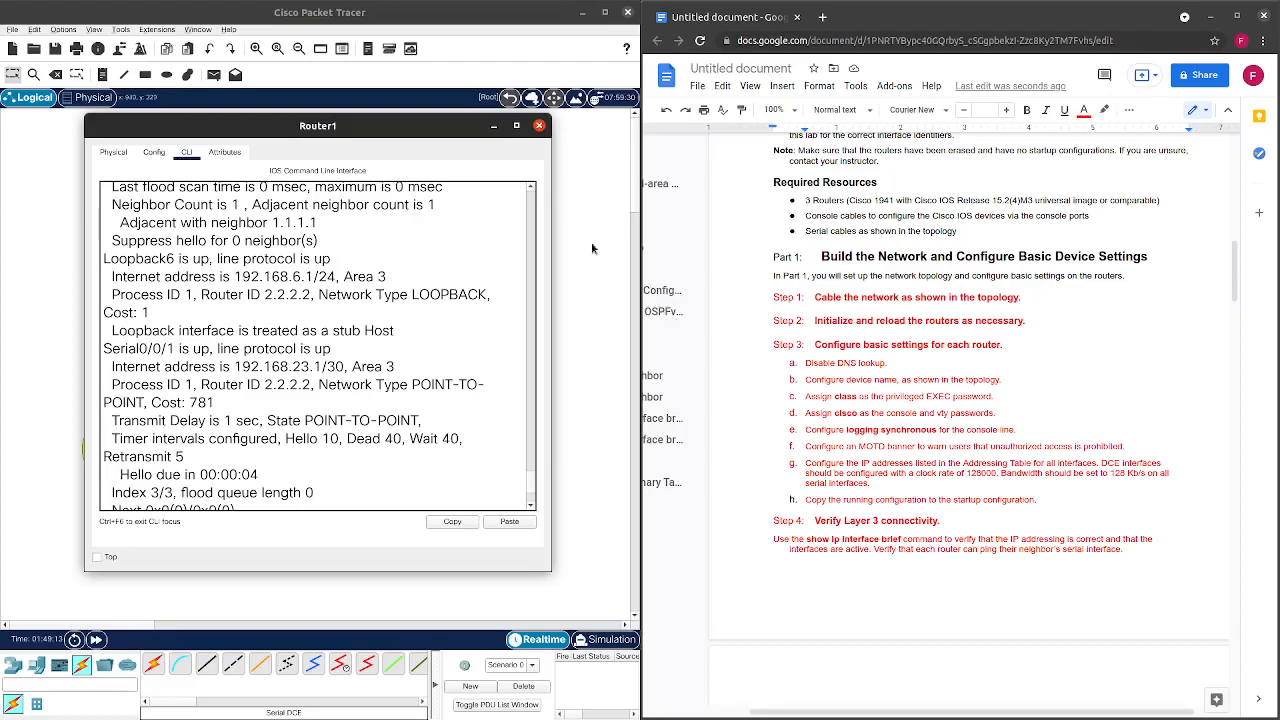
On R2, configure interface Serial0/0/0 with bandwidth 128.
left_click(539, 127)
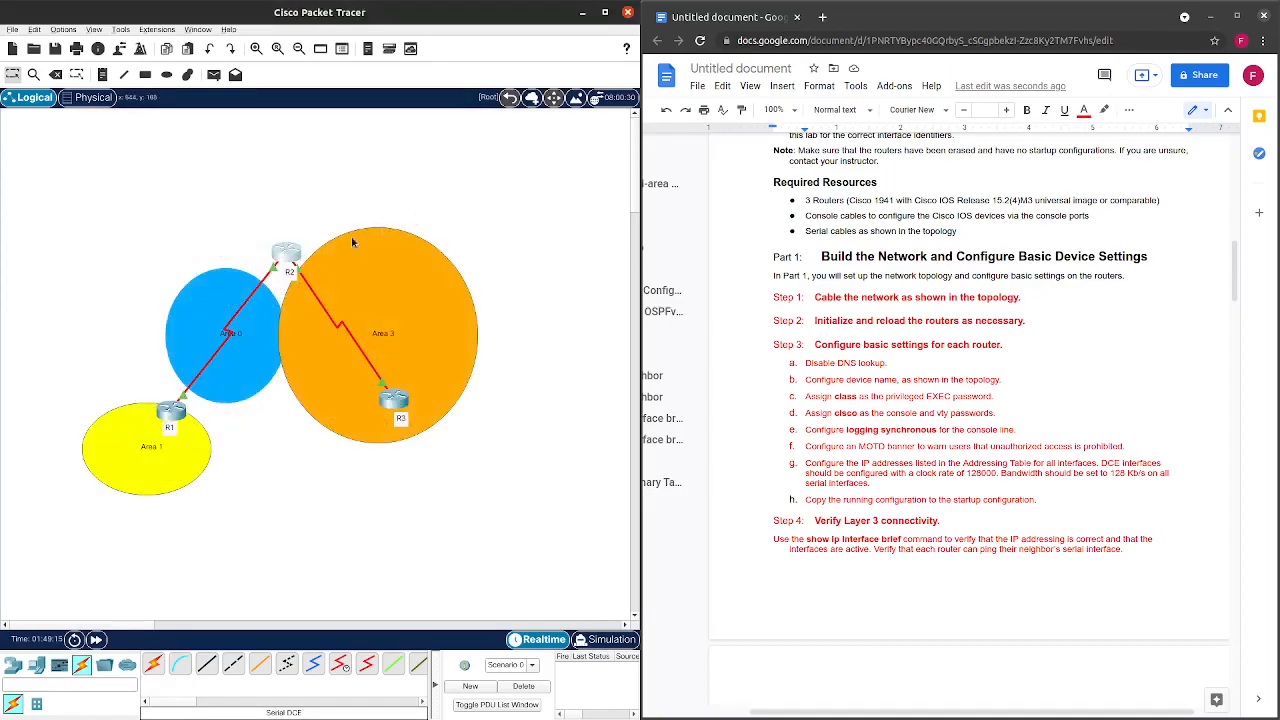
left_click(286, 265)
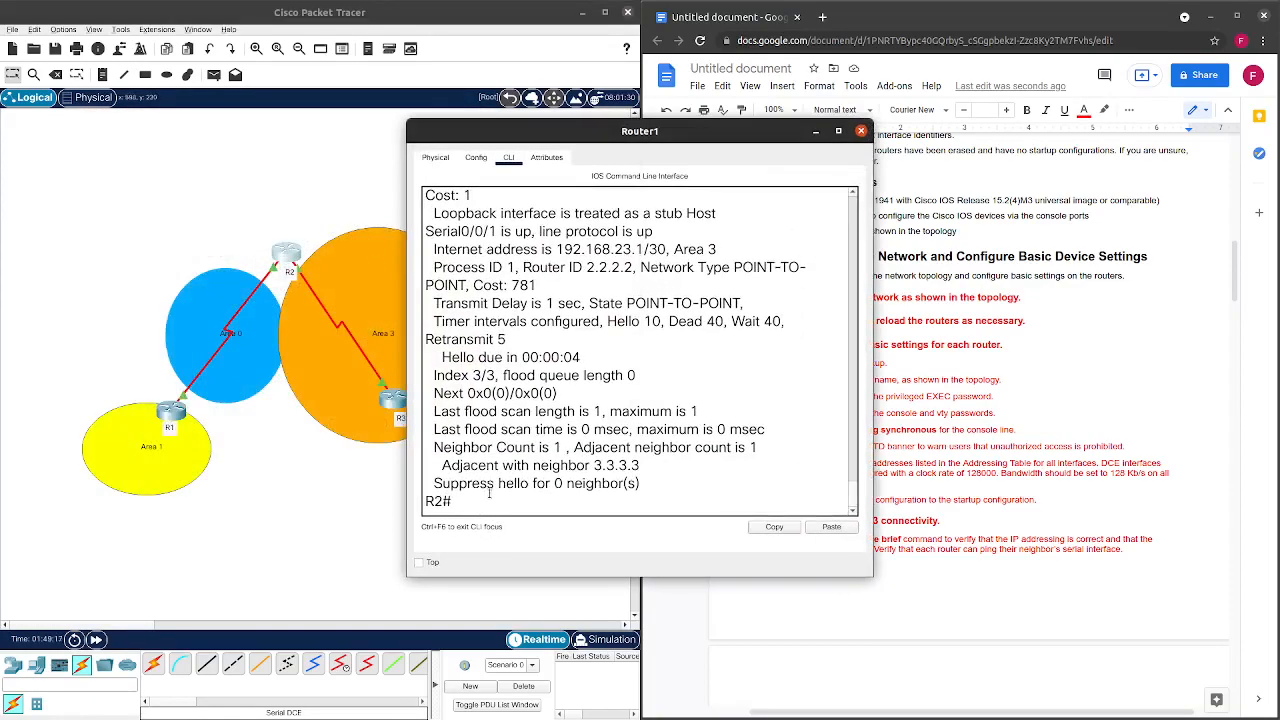
type("conf t")
key("Return")
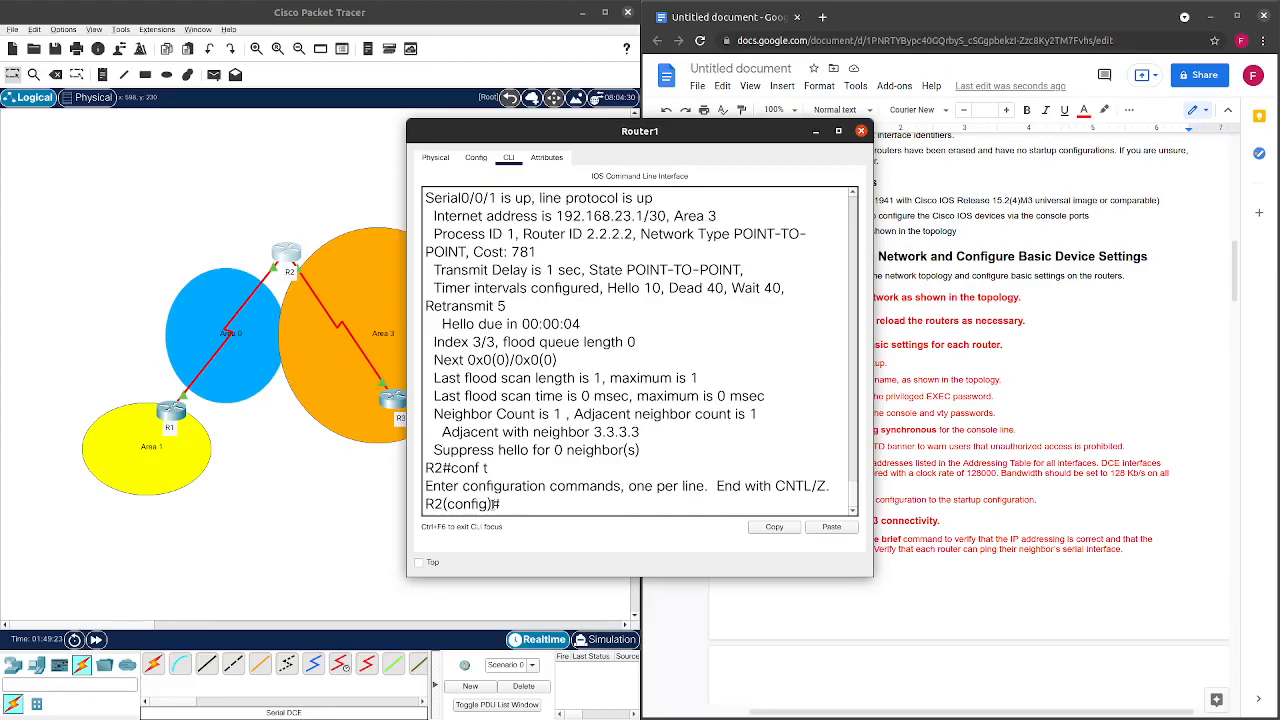
type("int s0/0/0")
key("Return")
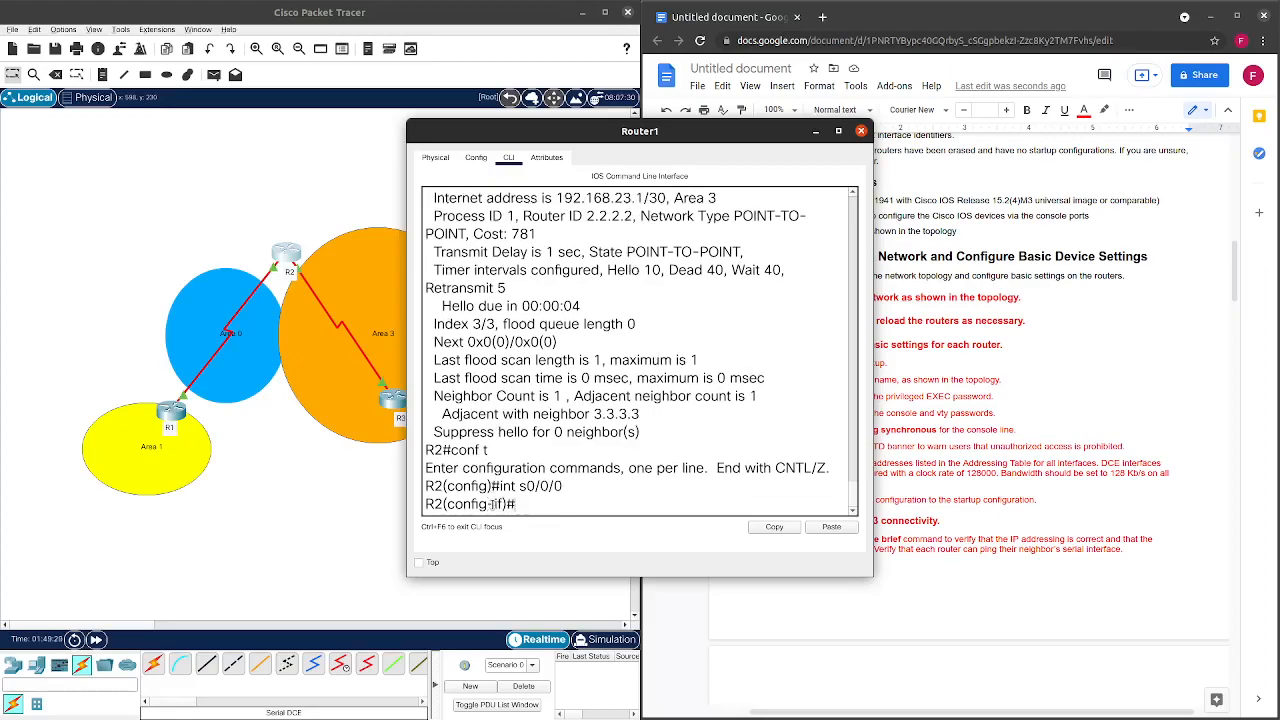
type("band")
key("Tab")
type("128")
key("Return")
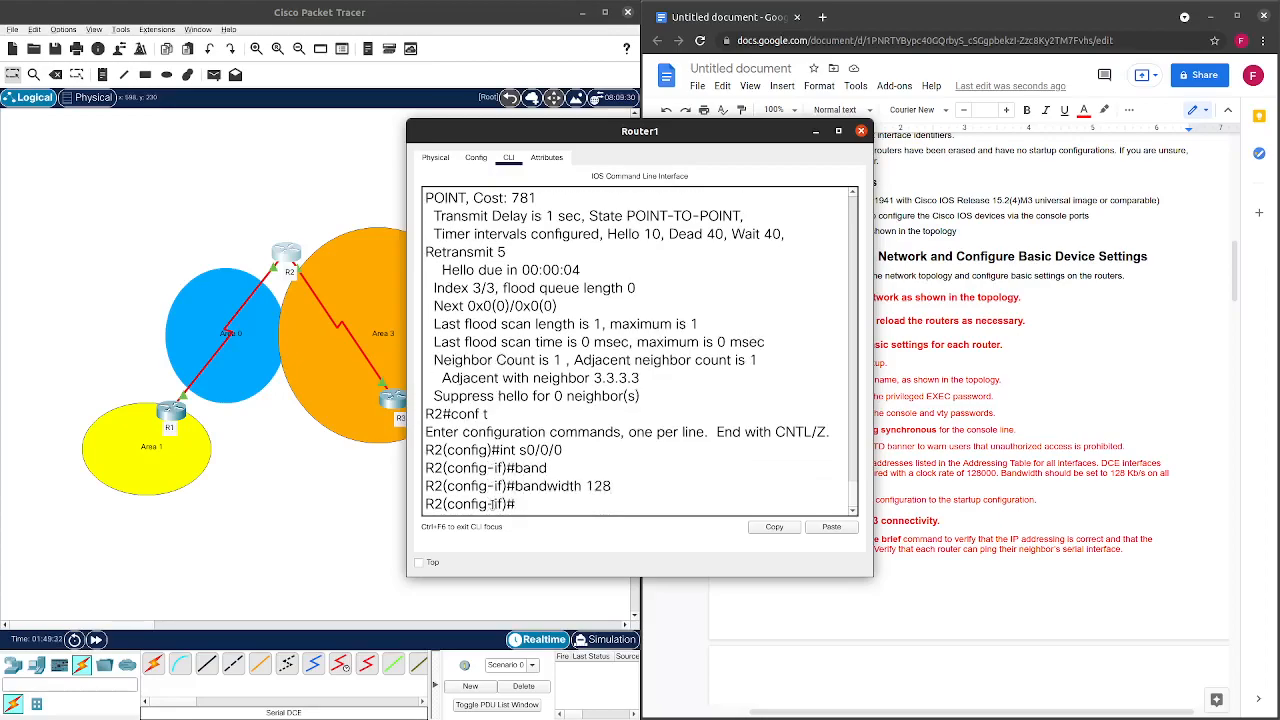
Switch to R3's console and enter global configuration mode with conf t.
left_click(862, 132)
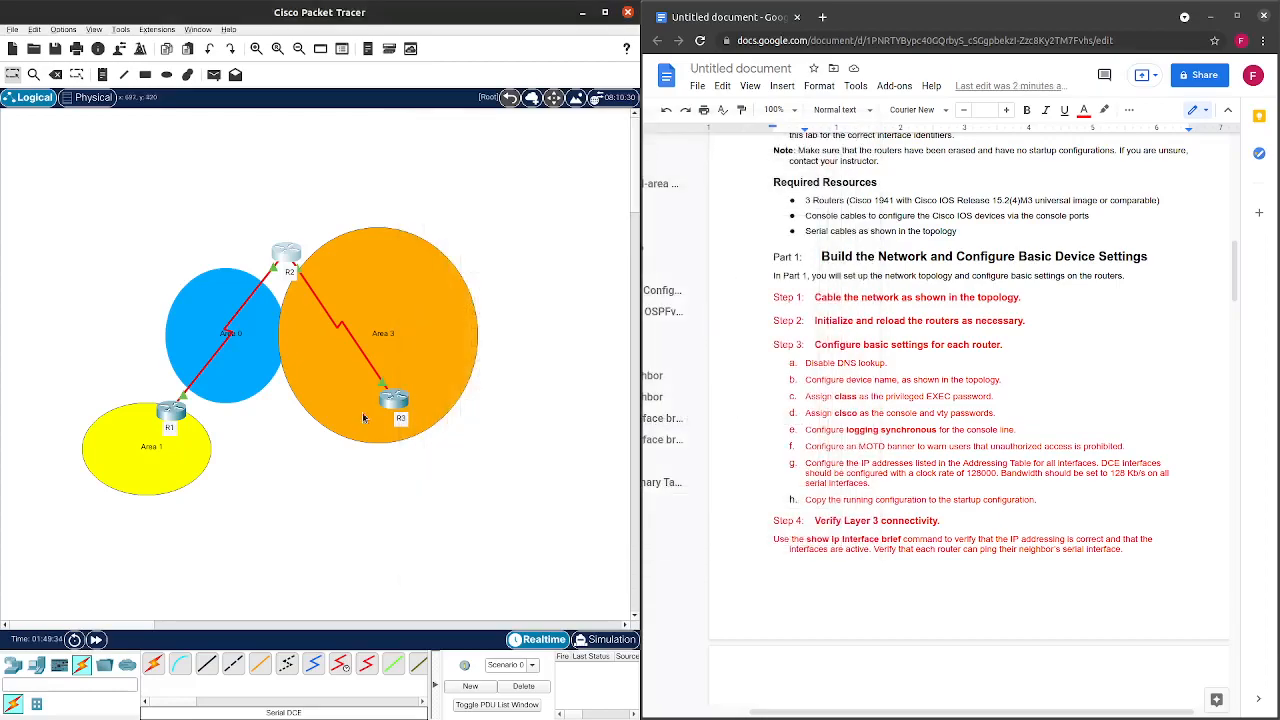
left_click(395, 398)
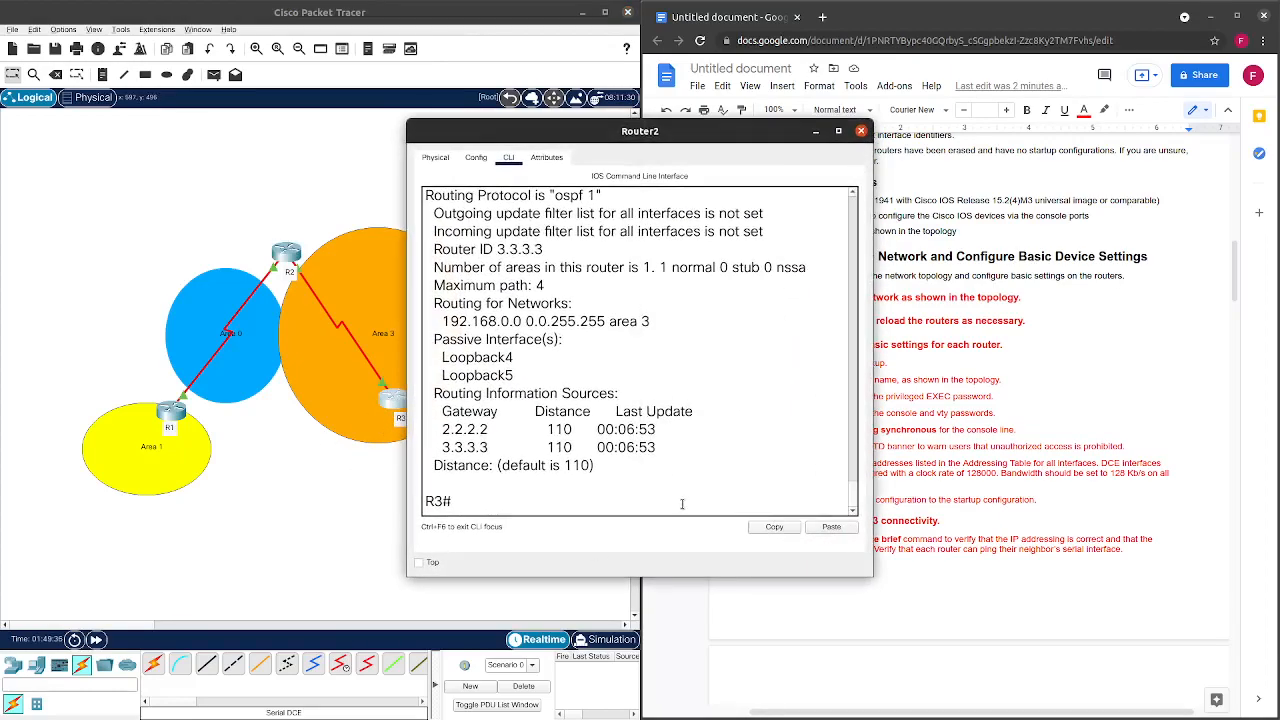
type("int s0/0/")
key("BackSpace")
key("BackSpace")
key("BackSpace")
key("BackSpace")
key("BackSpace")
key("BackSpace")
key("BackSpace")
key("BackSpace")
key("BackSpace")
type("conf t")
key("Return")
Set R3's Serial0/0/1 bandwidth to 128 and close the console.
type("int s0")
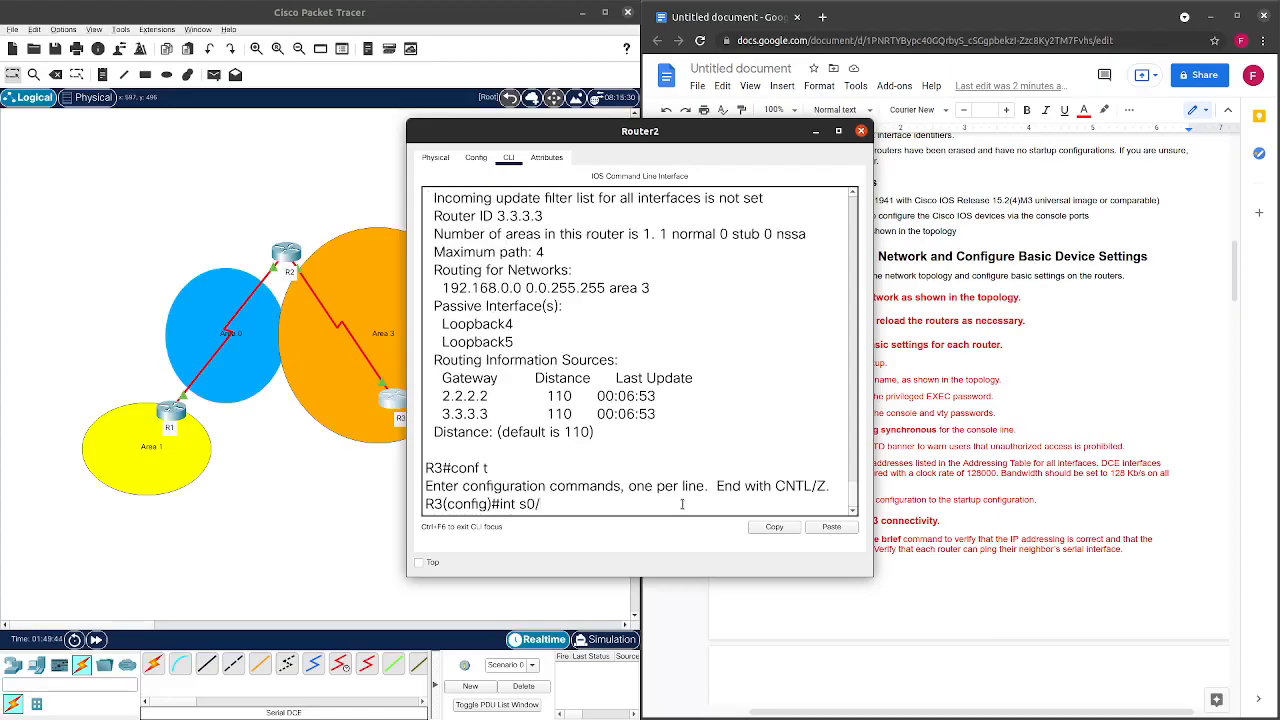
type("0")
key("Up")
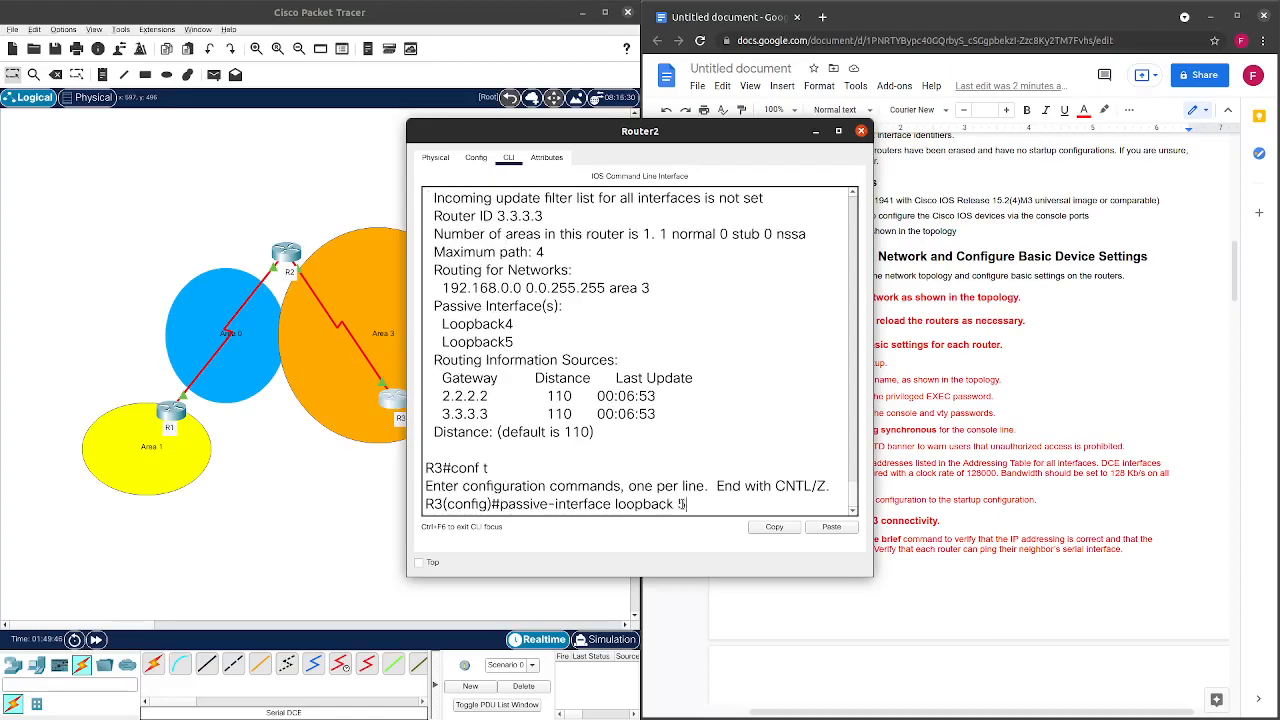
key("Down")
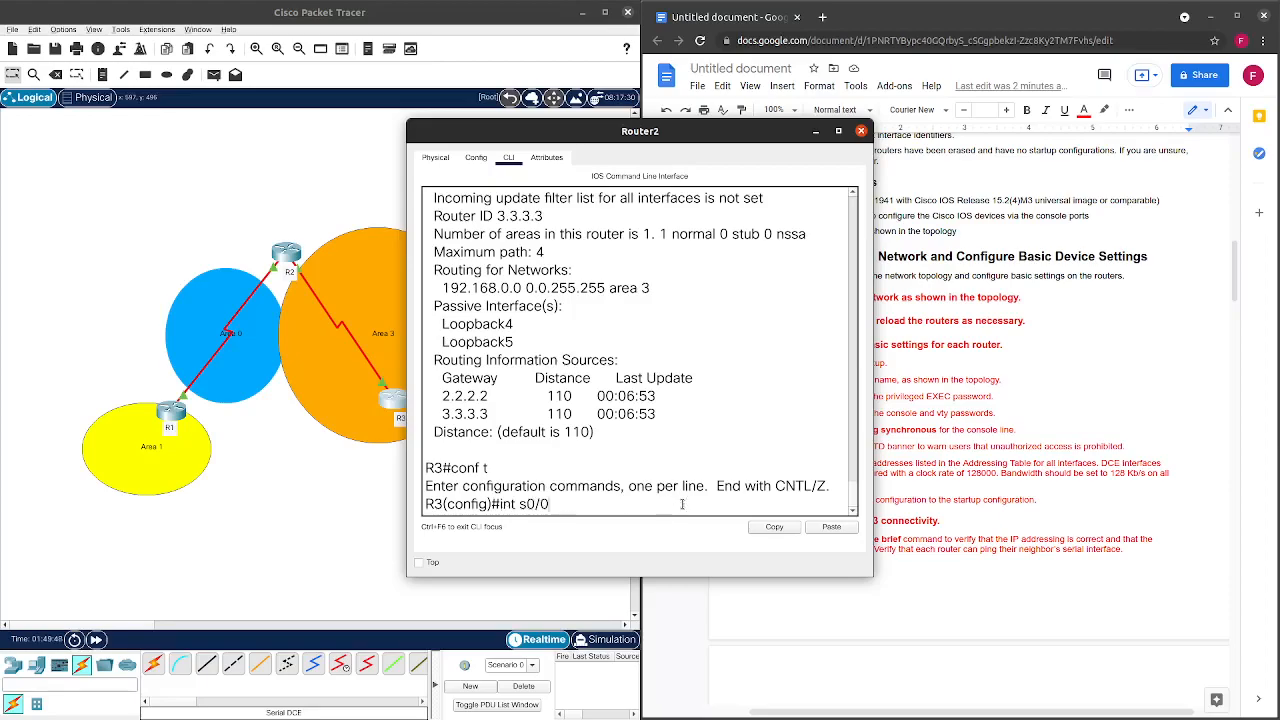
type("/1")
key("Return")
type("band")
key("Tab")
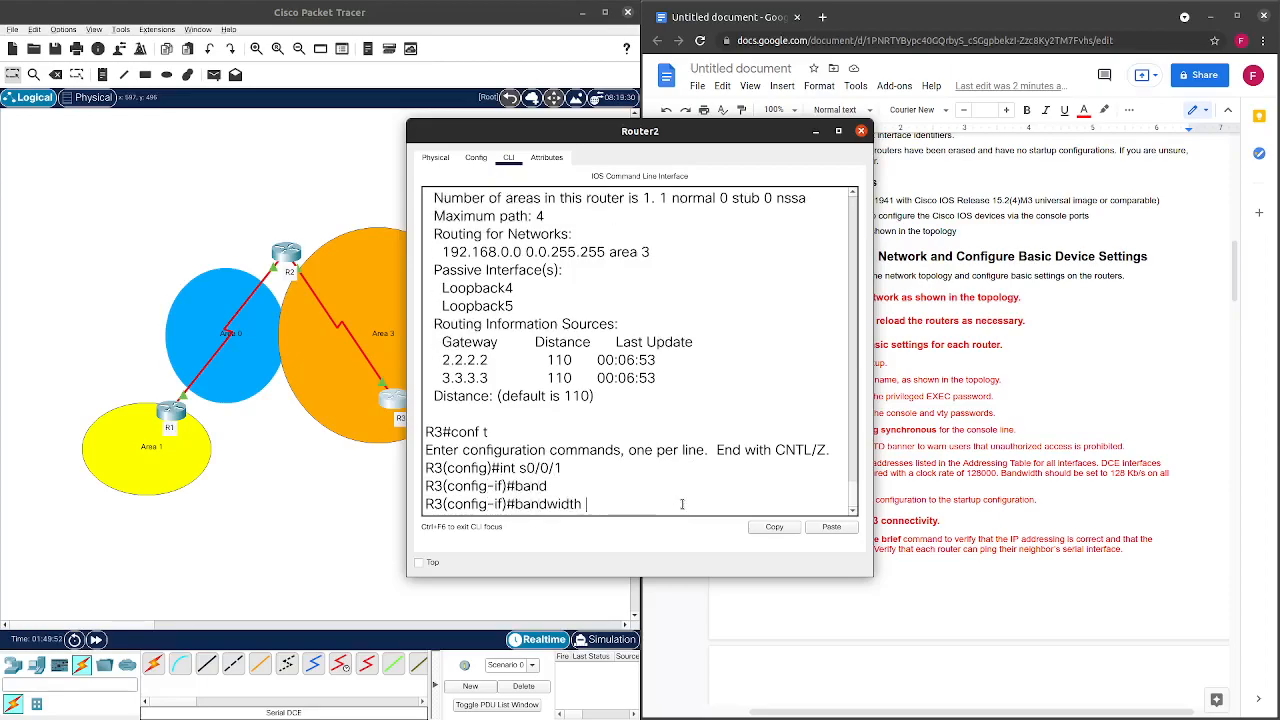
type("128")
key("Return")
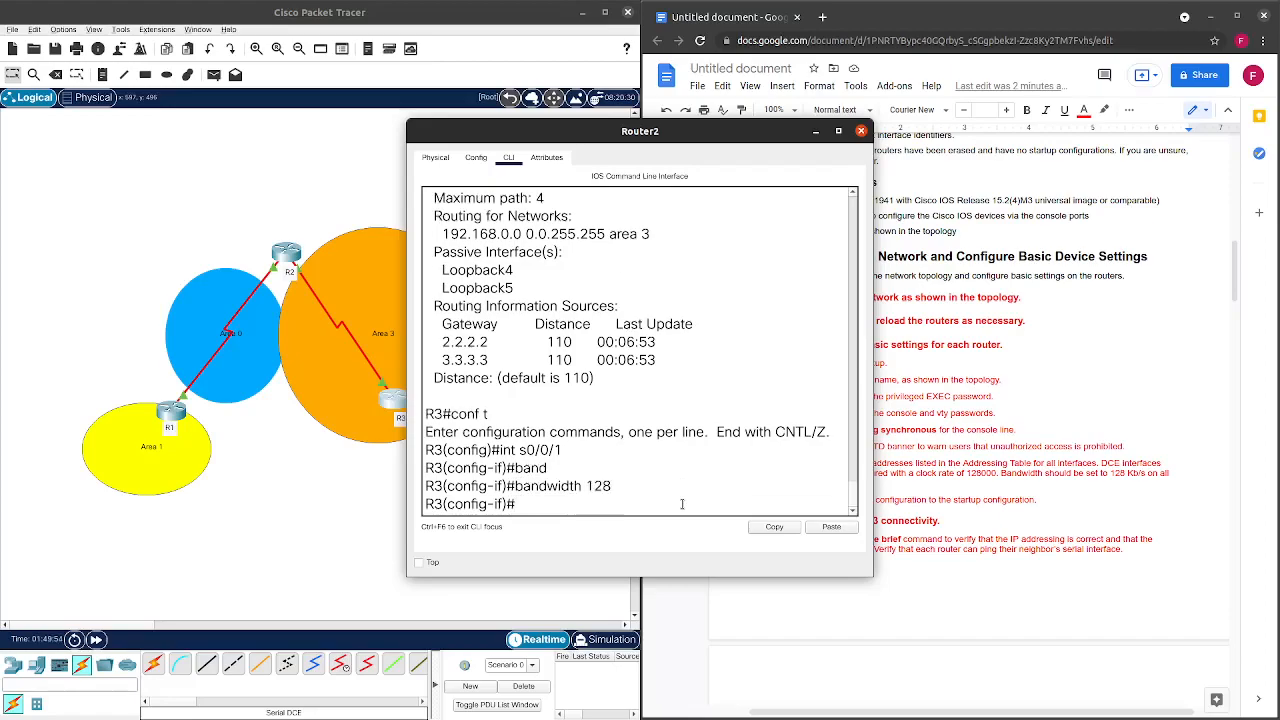
left_click(861, 131)
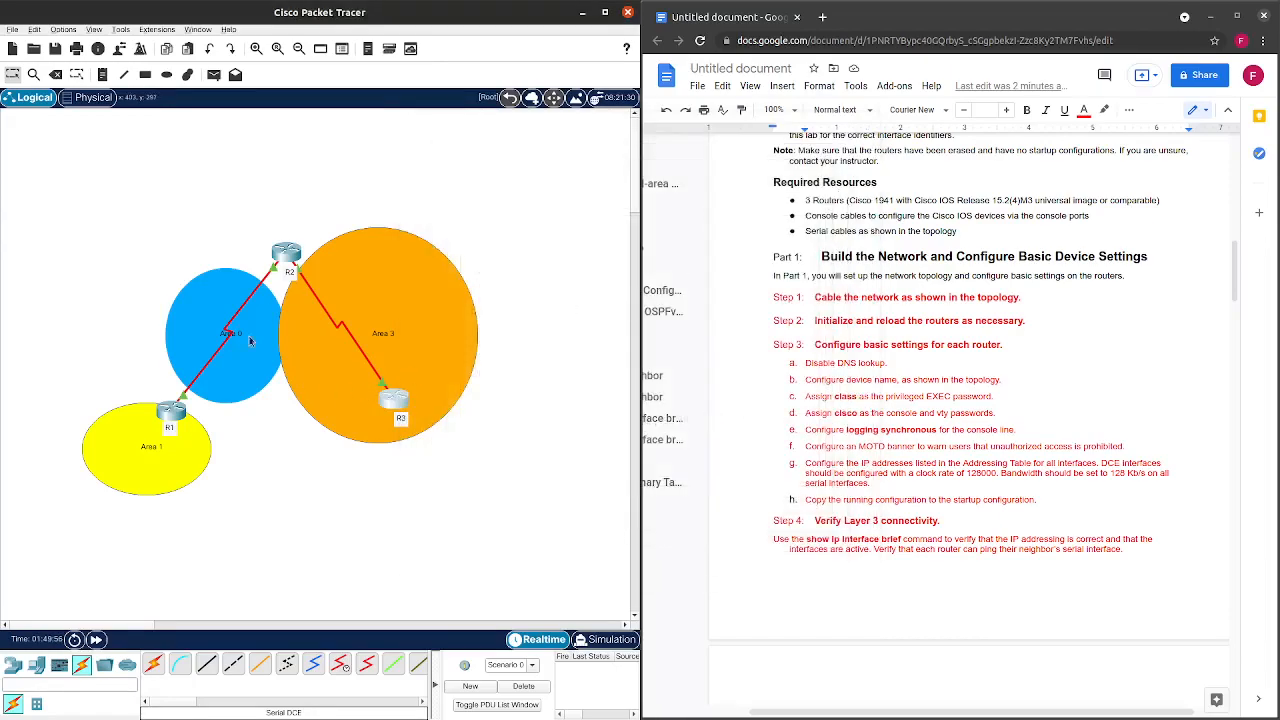
Run show ip ospf interface on R2 from a fresh privileged prompt.
left_click(180, 411)
left_click(866, 132)
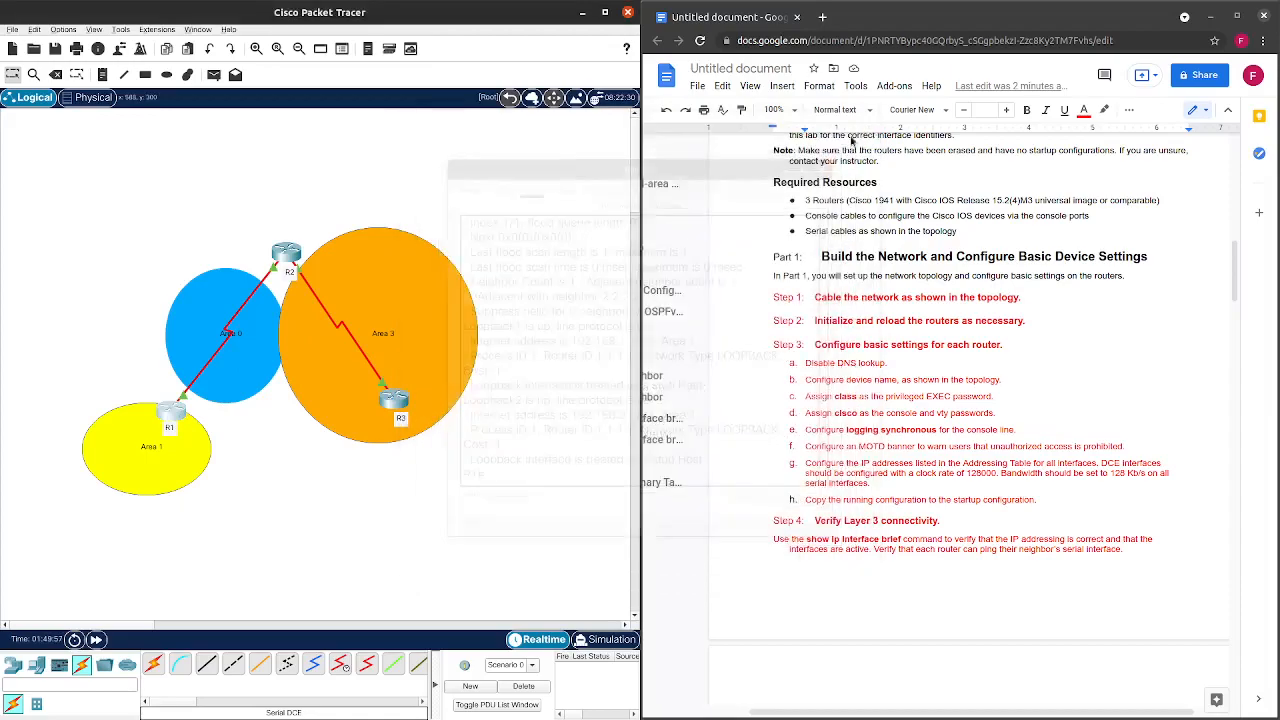
left_click(287, 253)
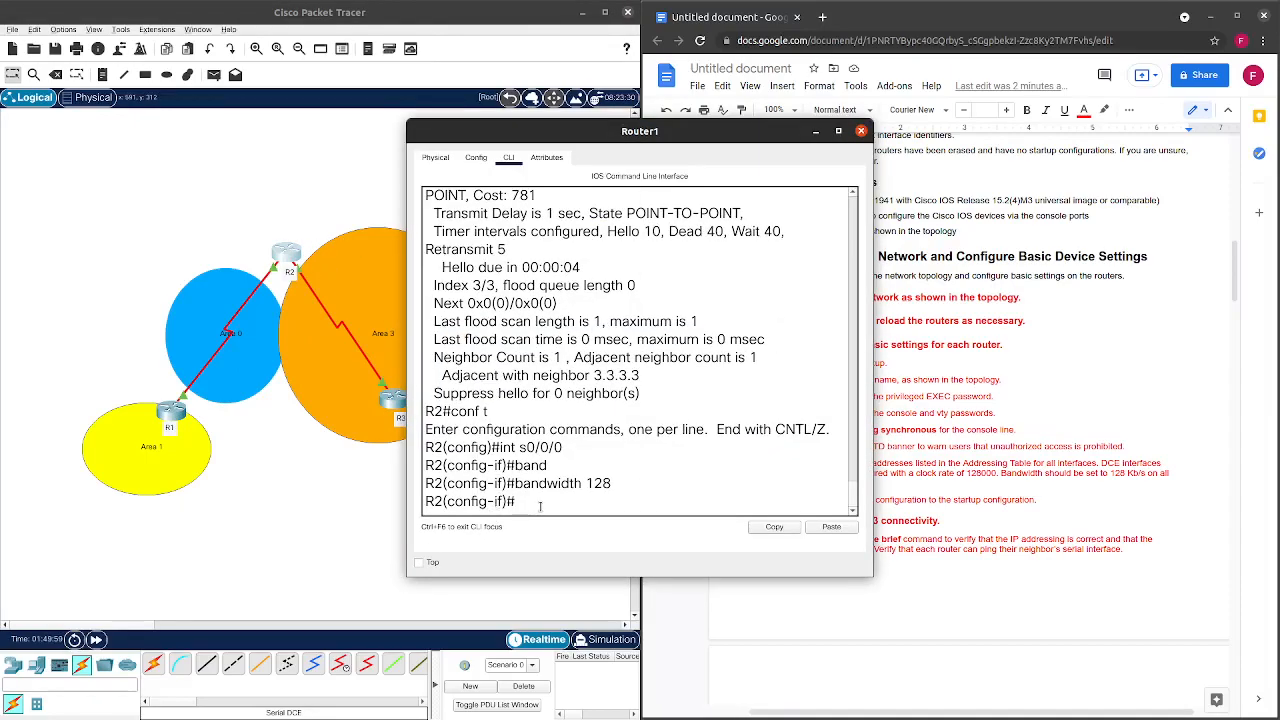
key("ctrl+z")
key("Return")
type("show ip ospf interface")
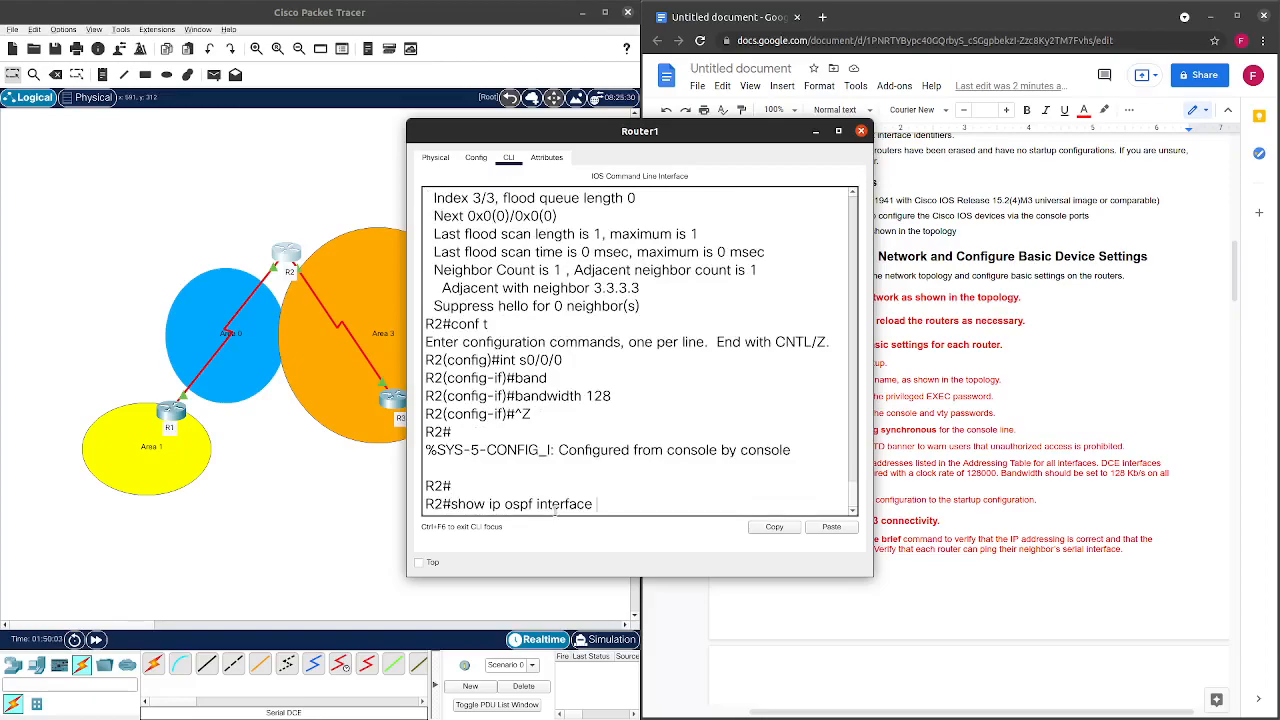
key("Return")
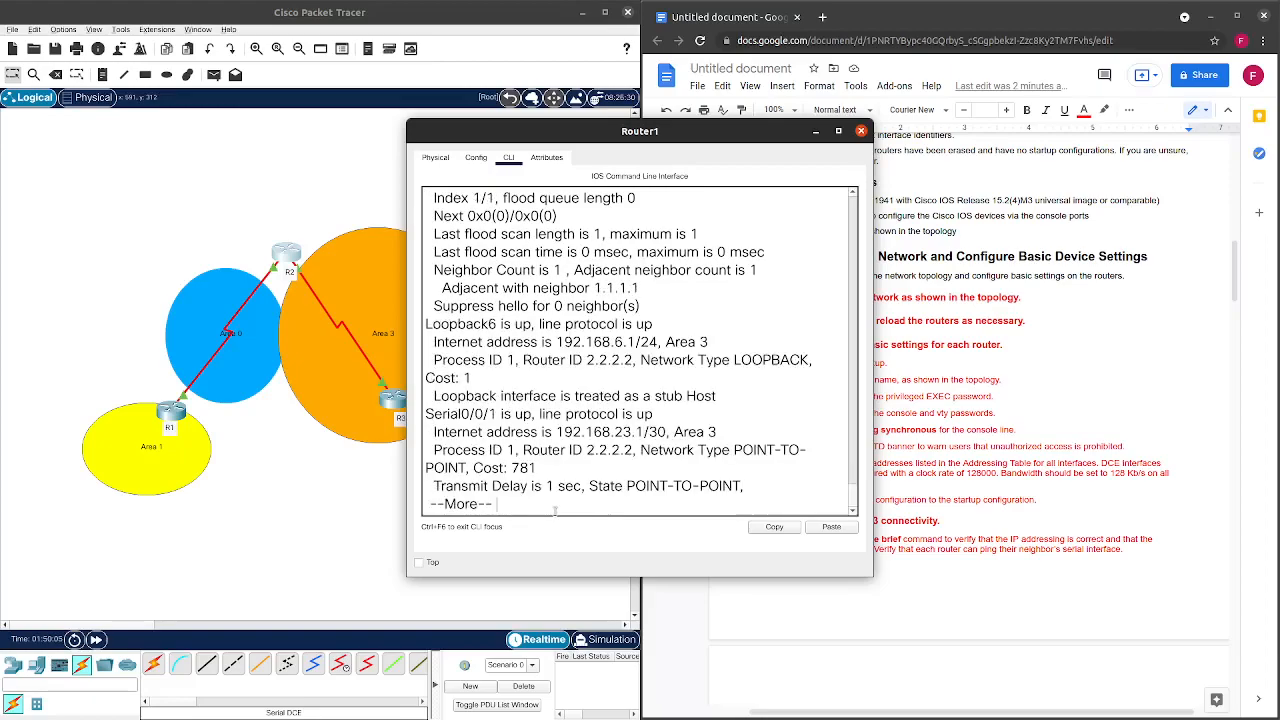
scroll(592, 385, "up", 2)
scroll(594, 400, "up", 2)
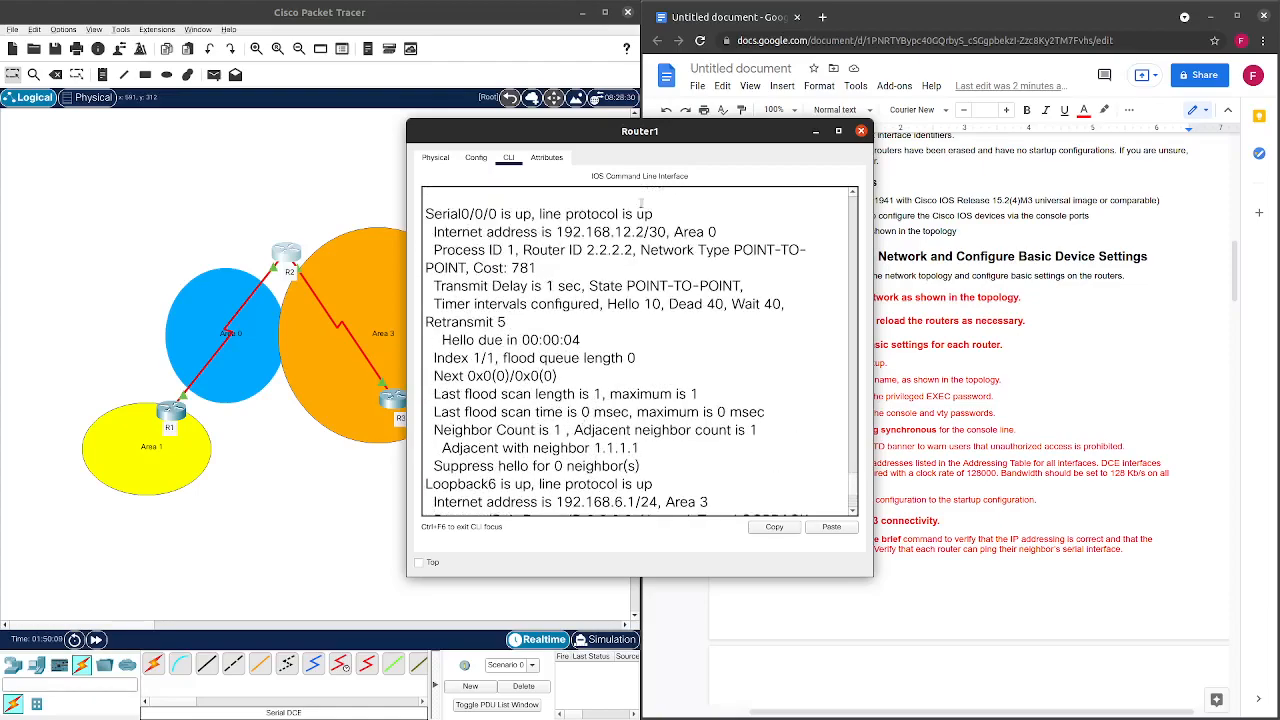
Review R2's OSPF interface output, highlight the serial cost 781, then close R2's console.
left_click_drag(640, 131, 372, 115)
scroll(986, 409, "down", 15)
scroll(986, 409, "down", 10)
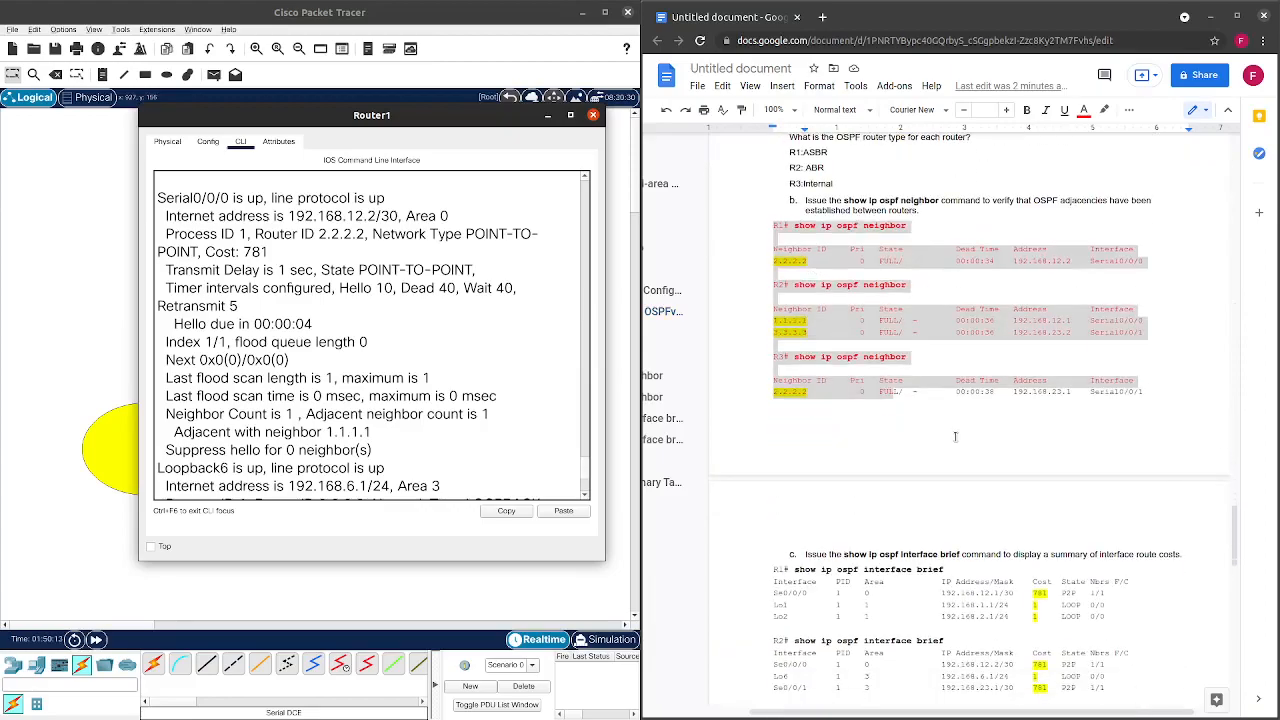
scroll(948, 428, "down", 3)
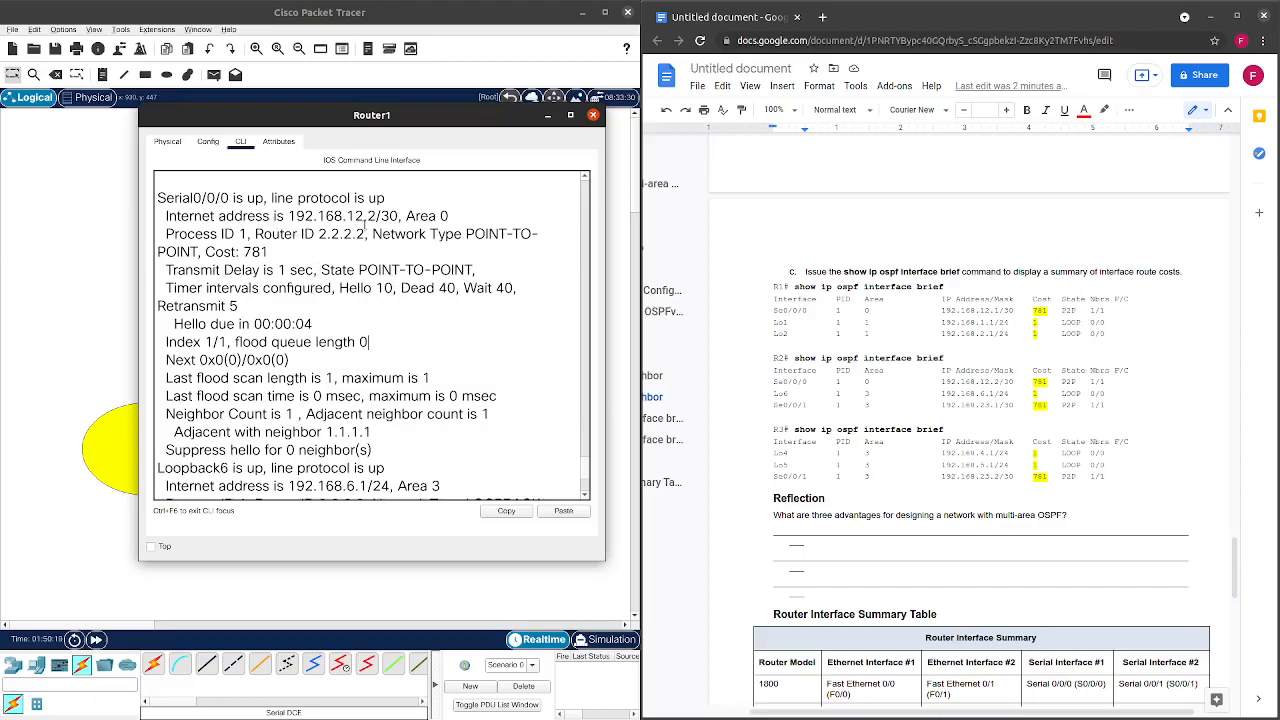
left_click_drag(278, 250, 242, 252)
scroll(282, 272, "down", 2)
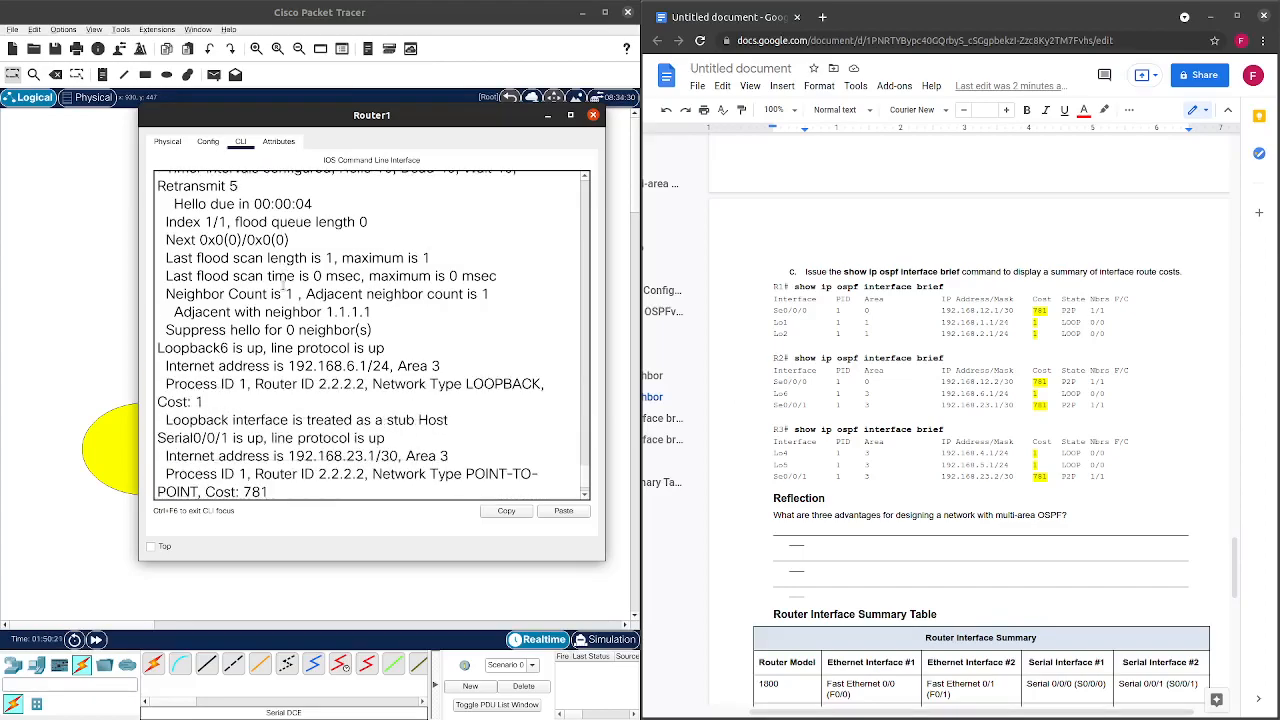
scroll(232, 396, "down", 1)
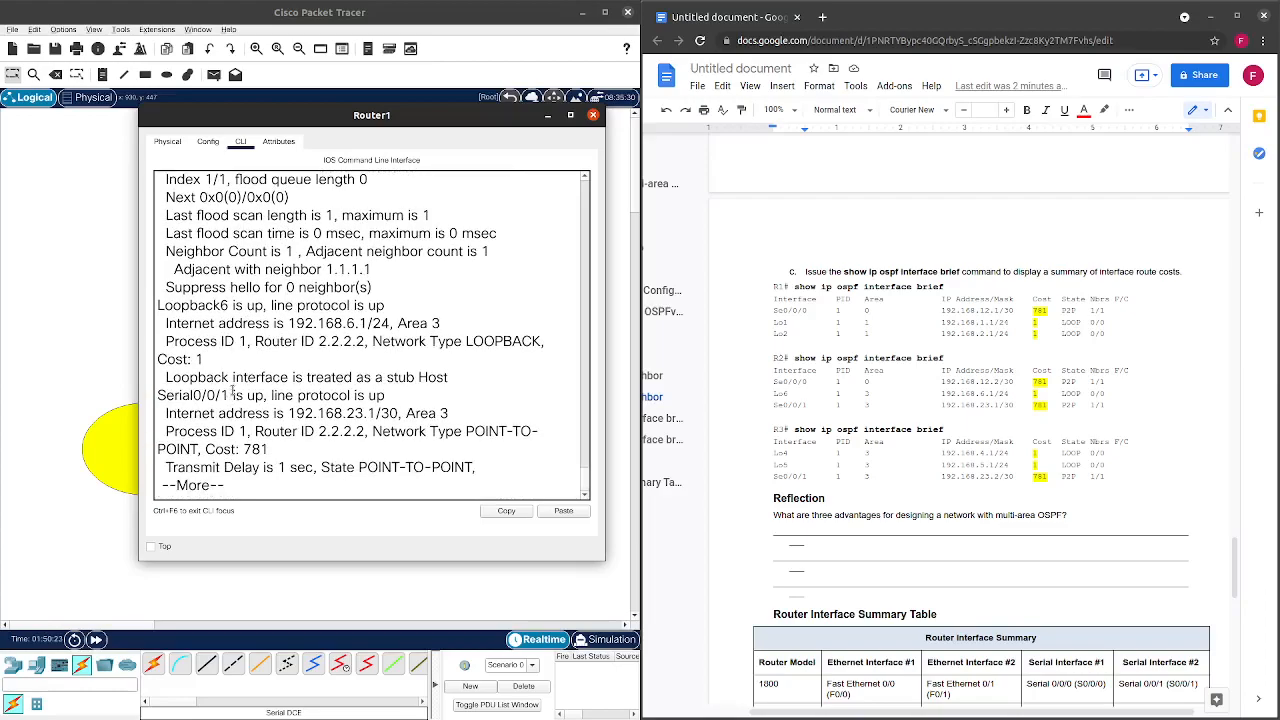
left_click_drag(252, 449, 270, 449)
left_click(593, 115)
On R3's console, run show ip interface and page through its output.
left_click(394, 400)
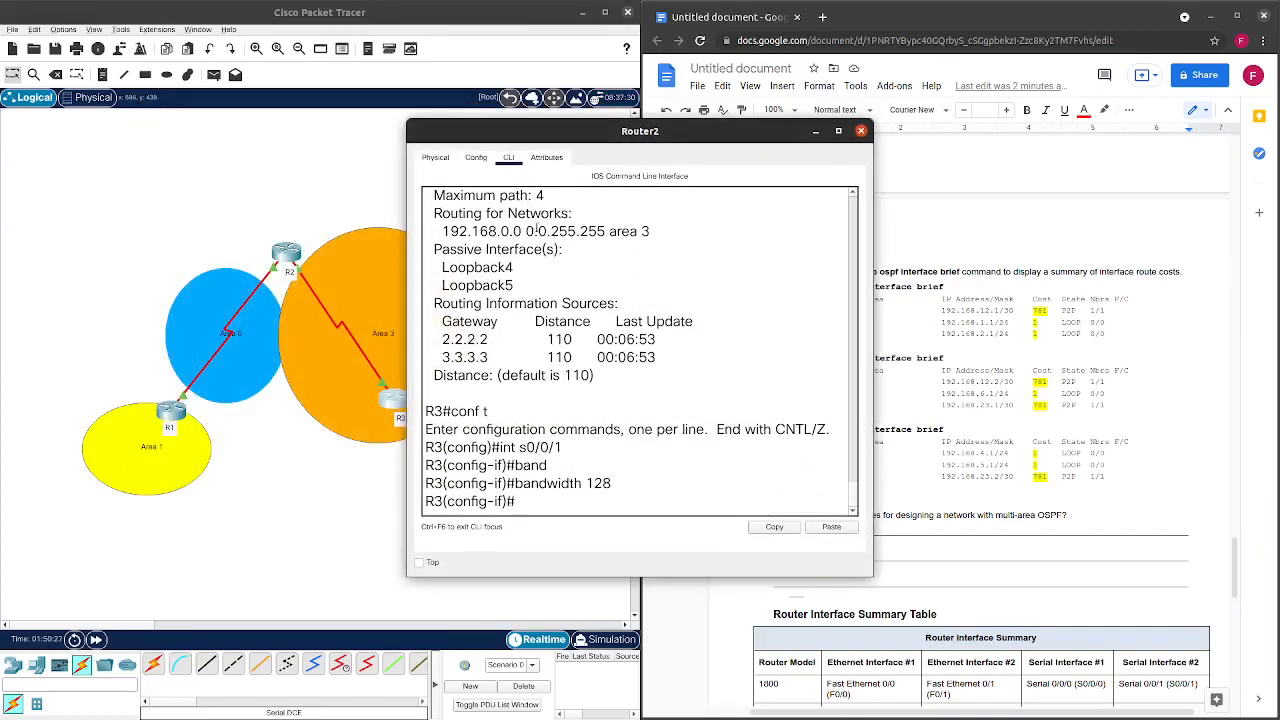
left_click_drag(590, 132, 388, 107)
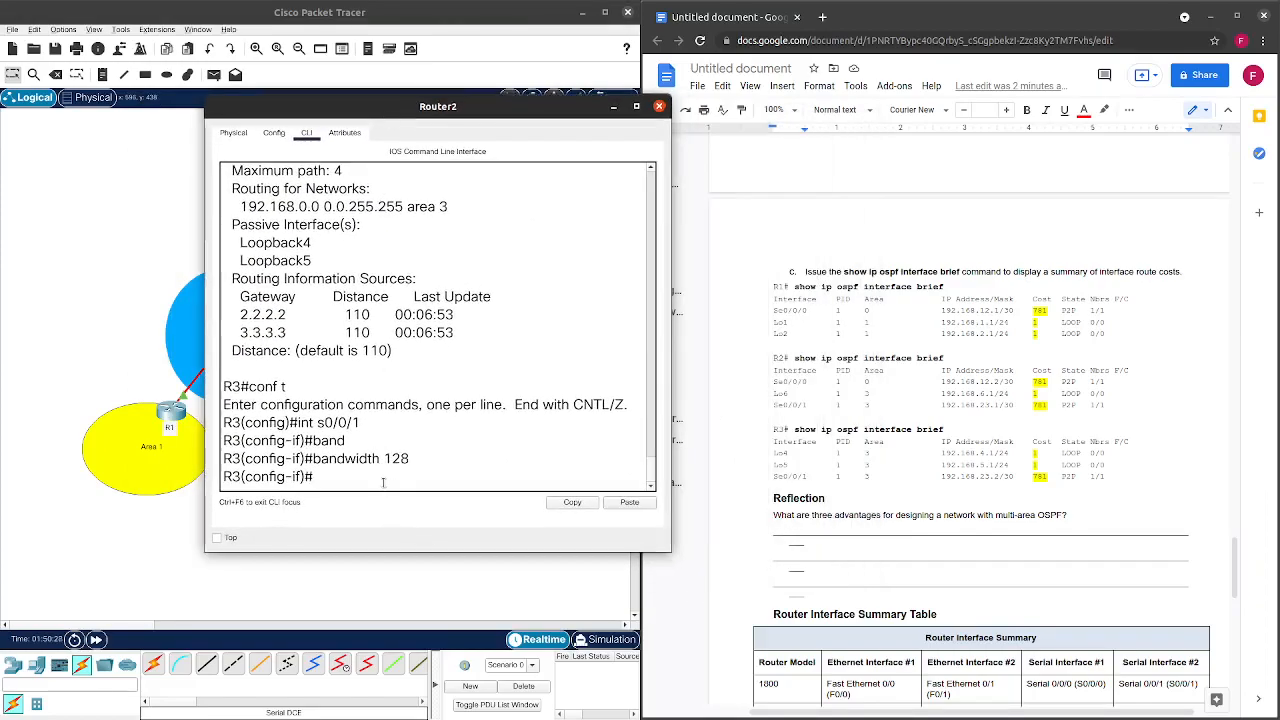
key("ctrl+z")
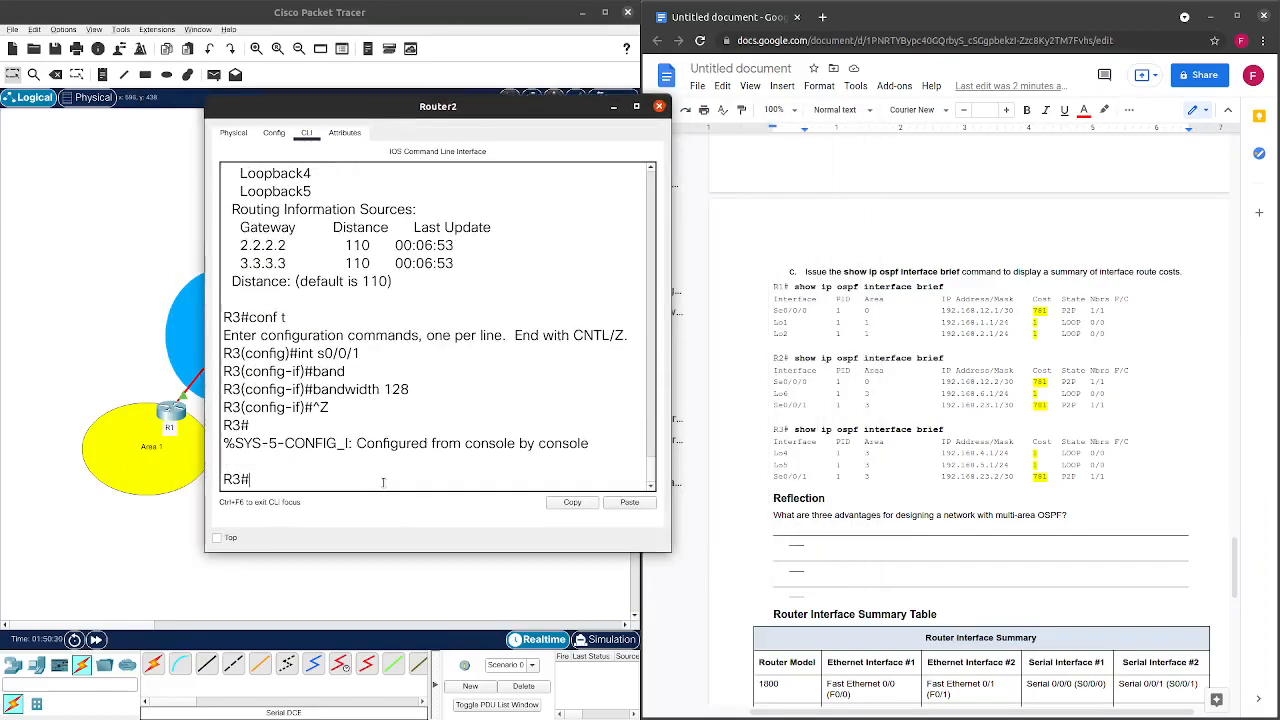
key("Return")
type("show io")
key("BackSpace")
type("p")
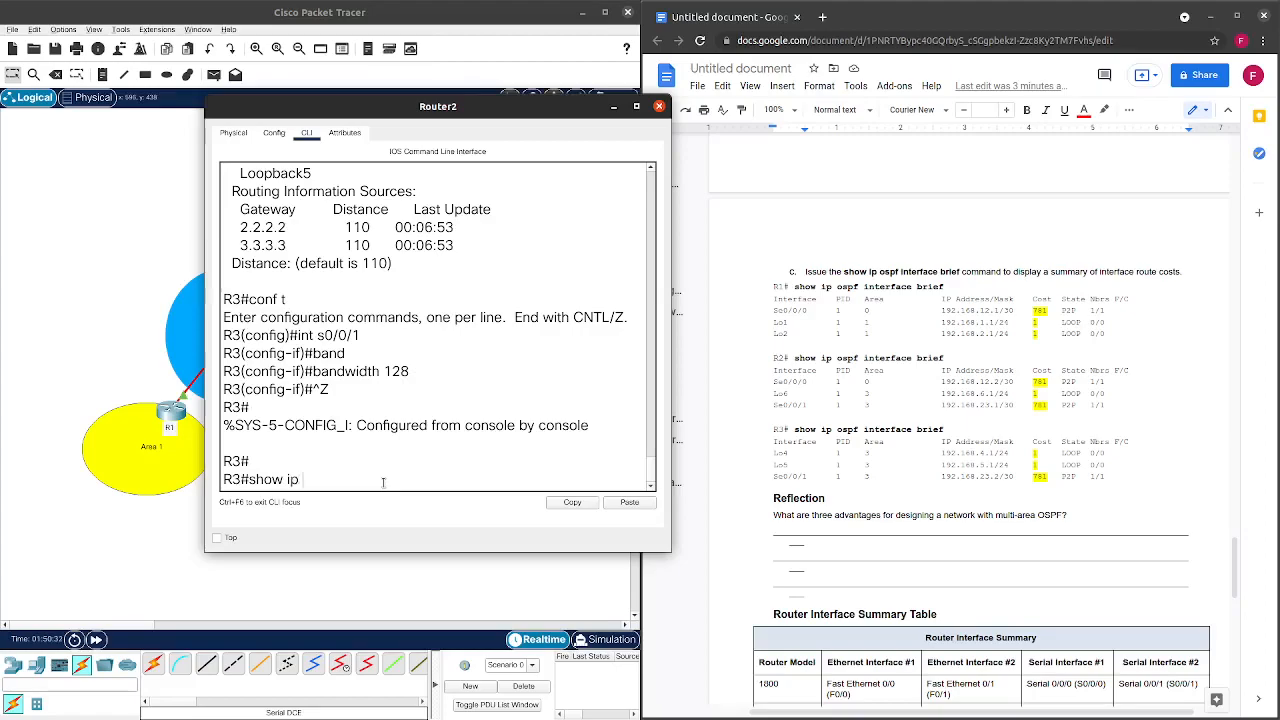
type(" in")
key("Return")
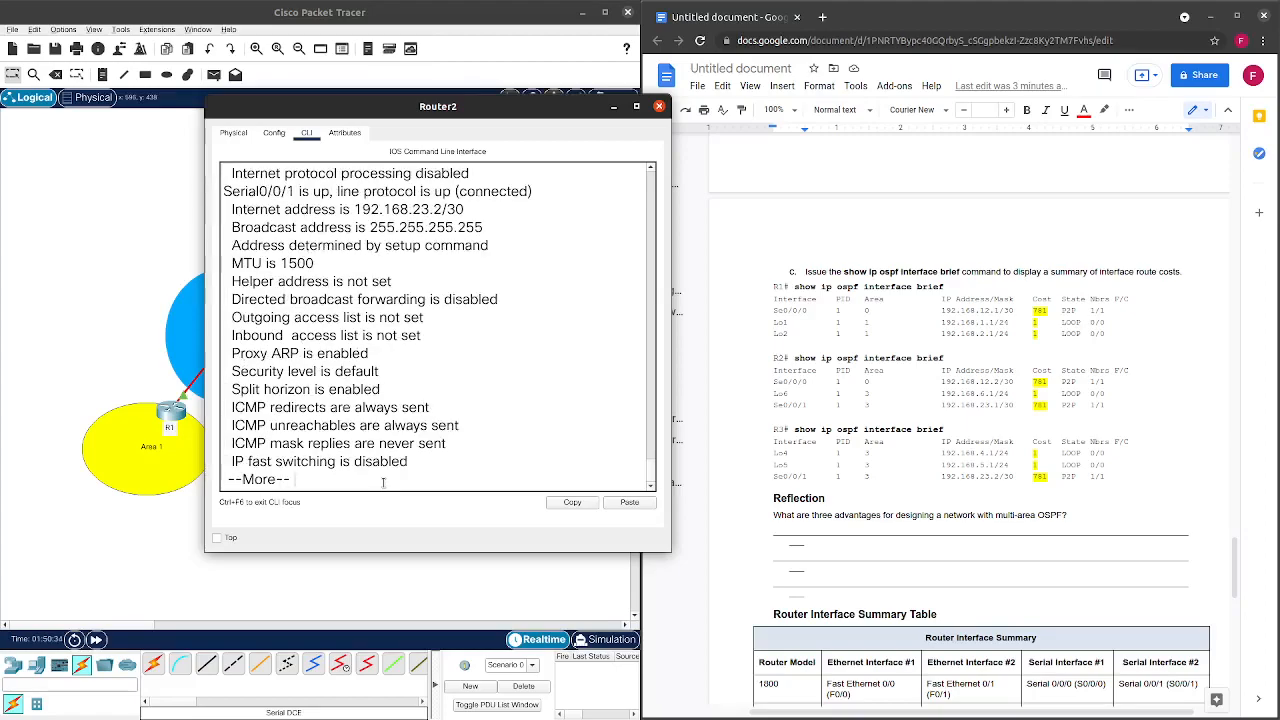
key("Return")
key("Return")
key("Return")
key("Return")
key("space")
key("space")
key("space")
key("space")
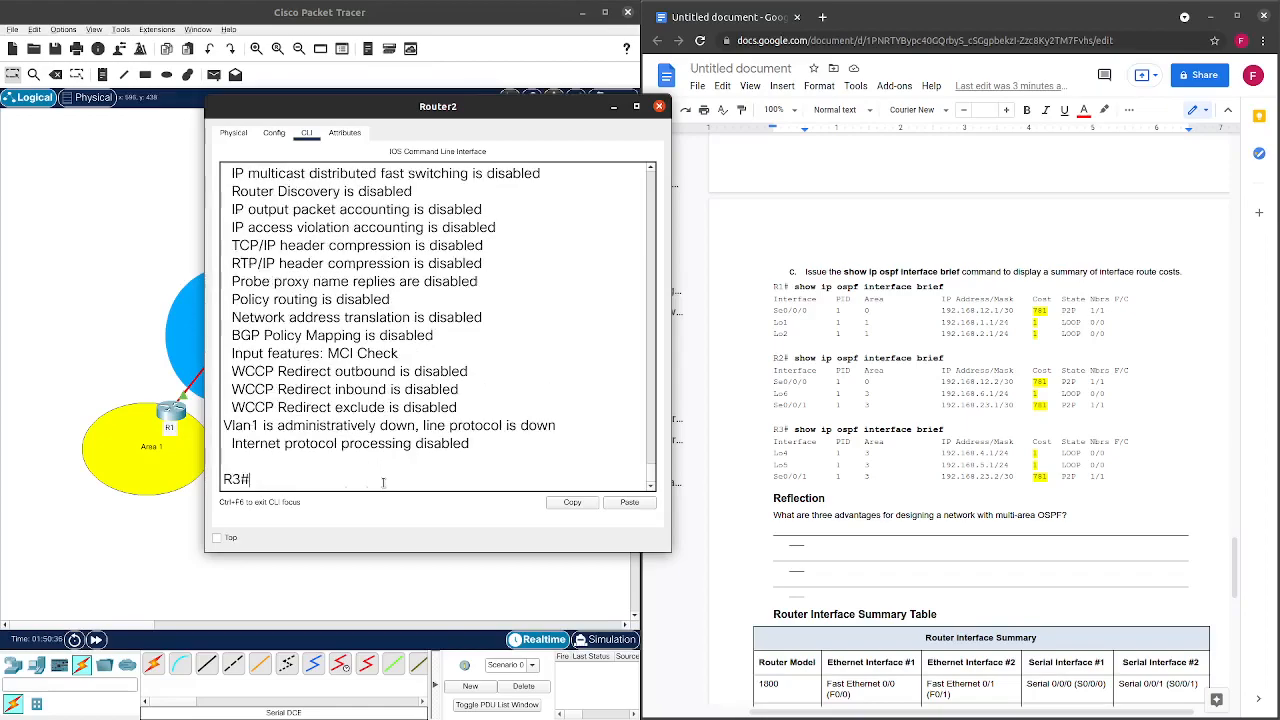
Run show ip ospf interface on R3, confirming Serial0/0/1 cost 781 and loopback cost 1.
type("show ip interface spf")
key("BackSpace")
key("BackSpace")
key("BackSpace")
key("BackSpace")
type("ospf")
key("Return")
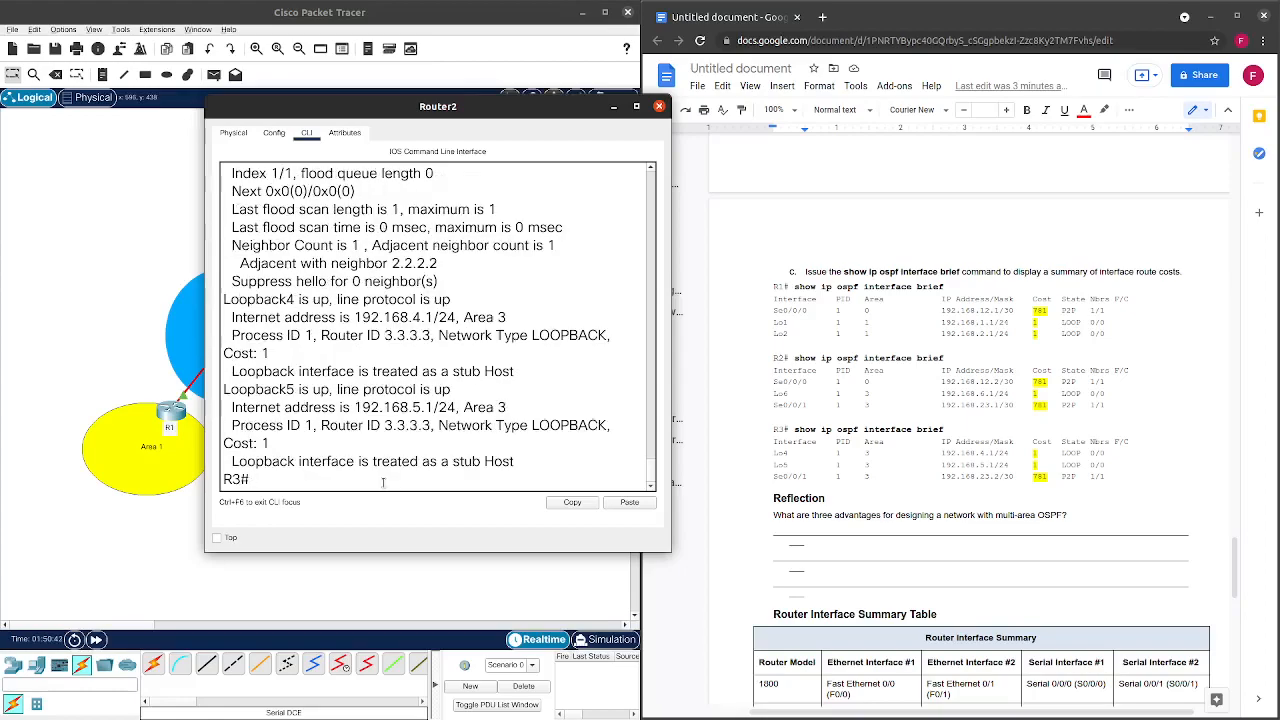
scroll(469, 362, "up", 3)
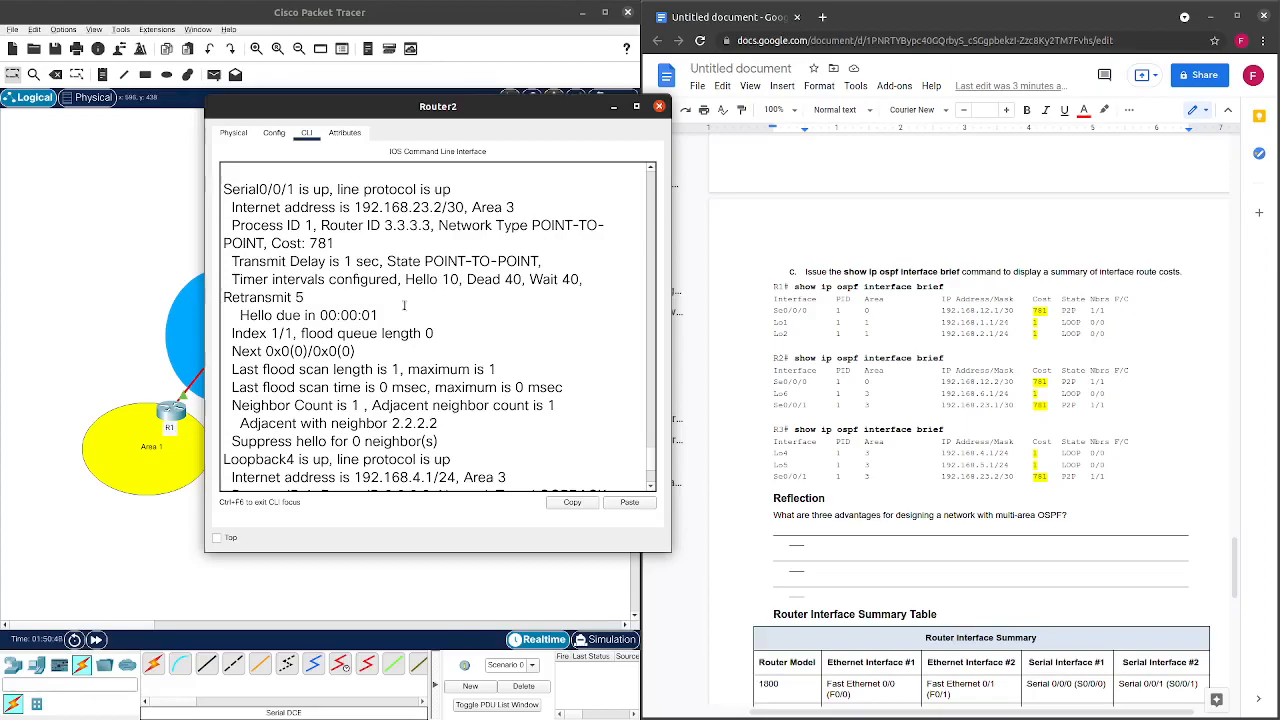
scroll(404, 306, "up", 2)
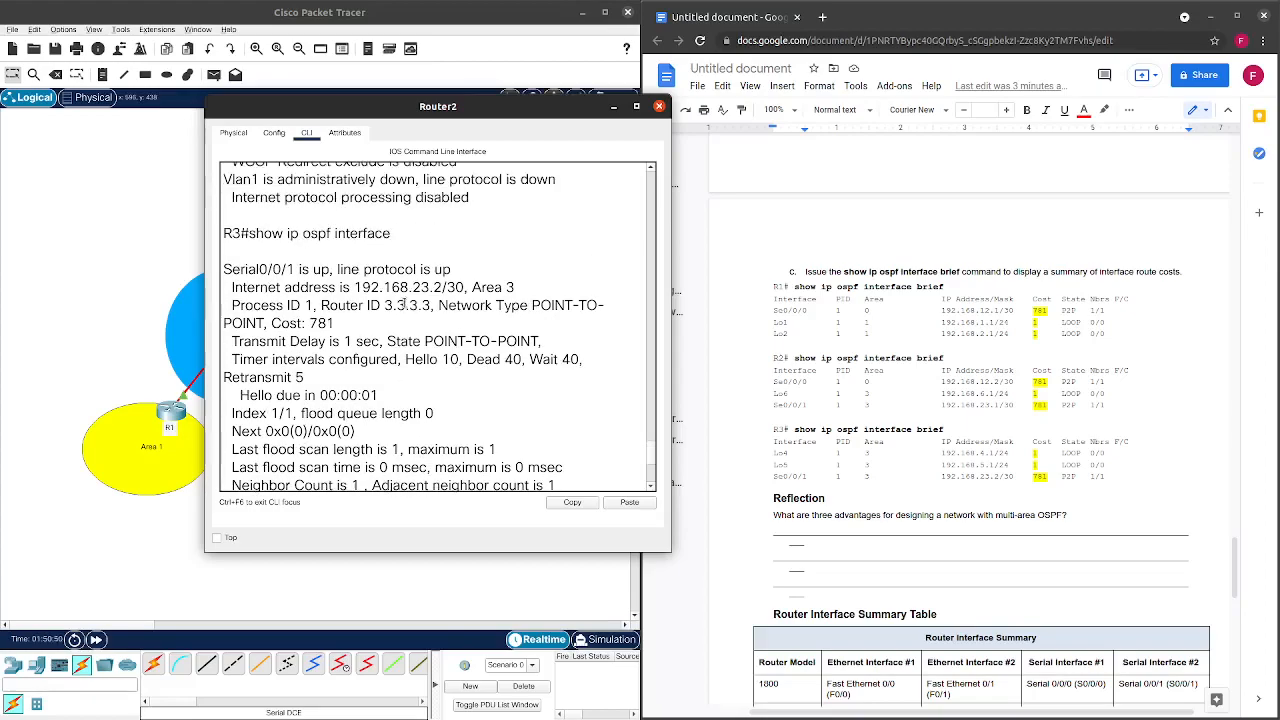
scroll(349, 311, "down", 2)
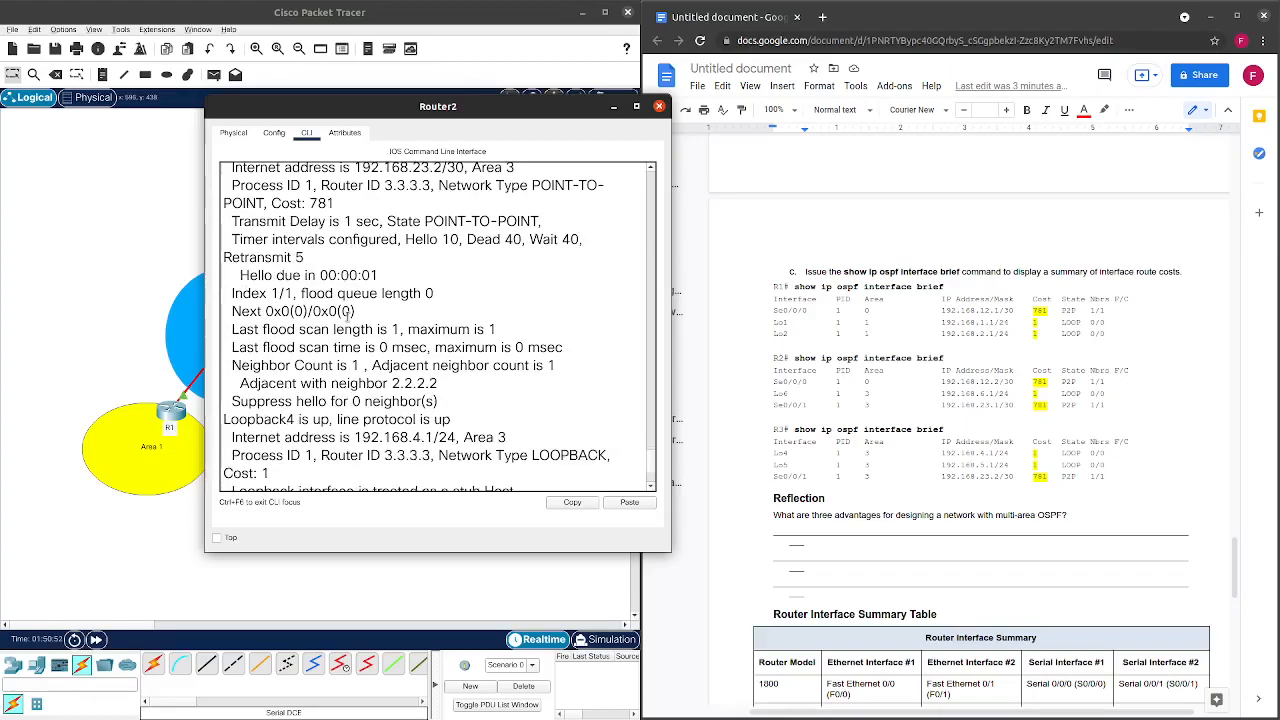
scroll(349, 311, "down", 2)
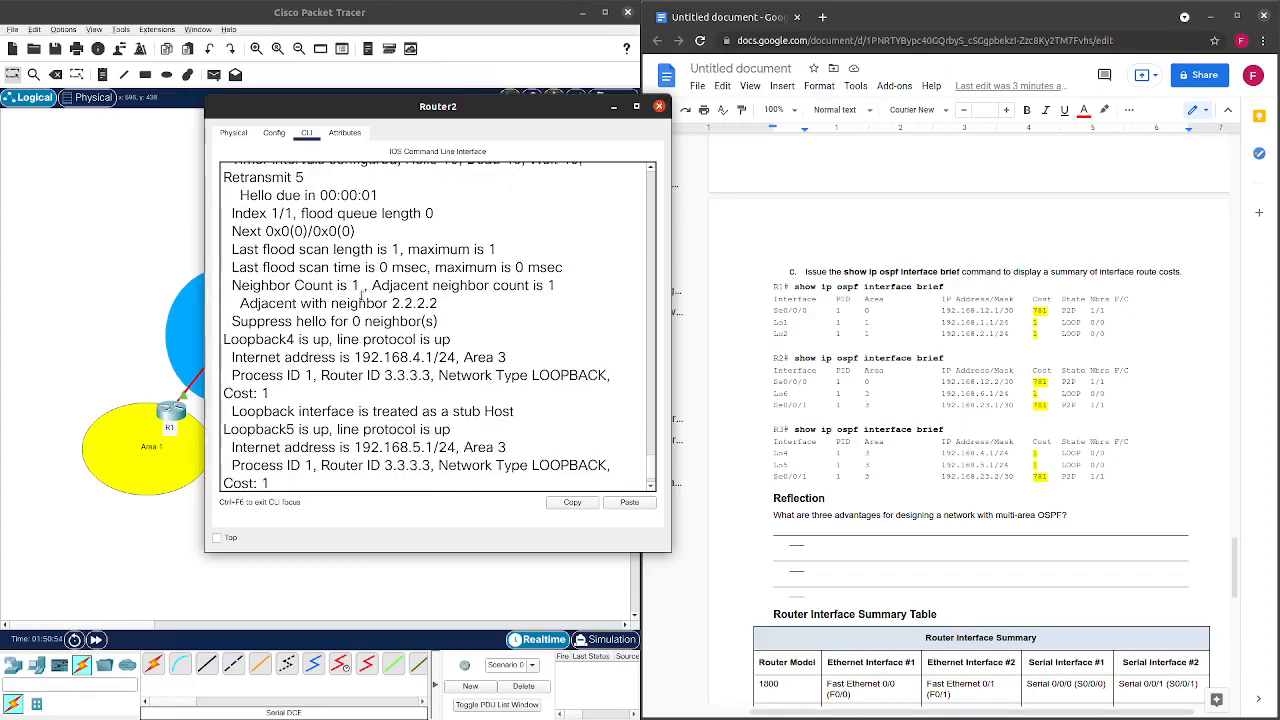
scroll(310, 396, "down", 1)
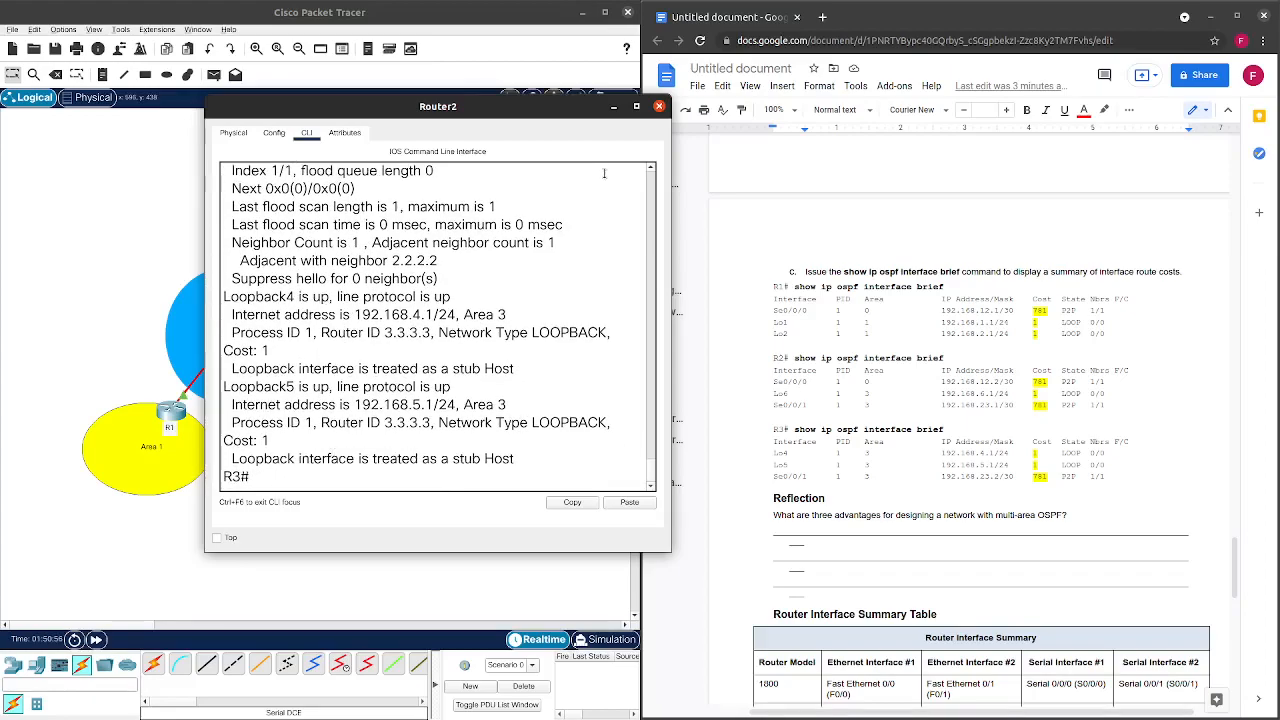
left_click(659, 105)
scroll(878, 338, "down", 5)
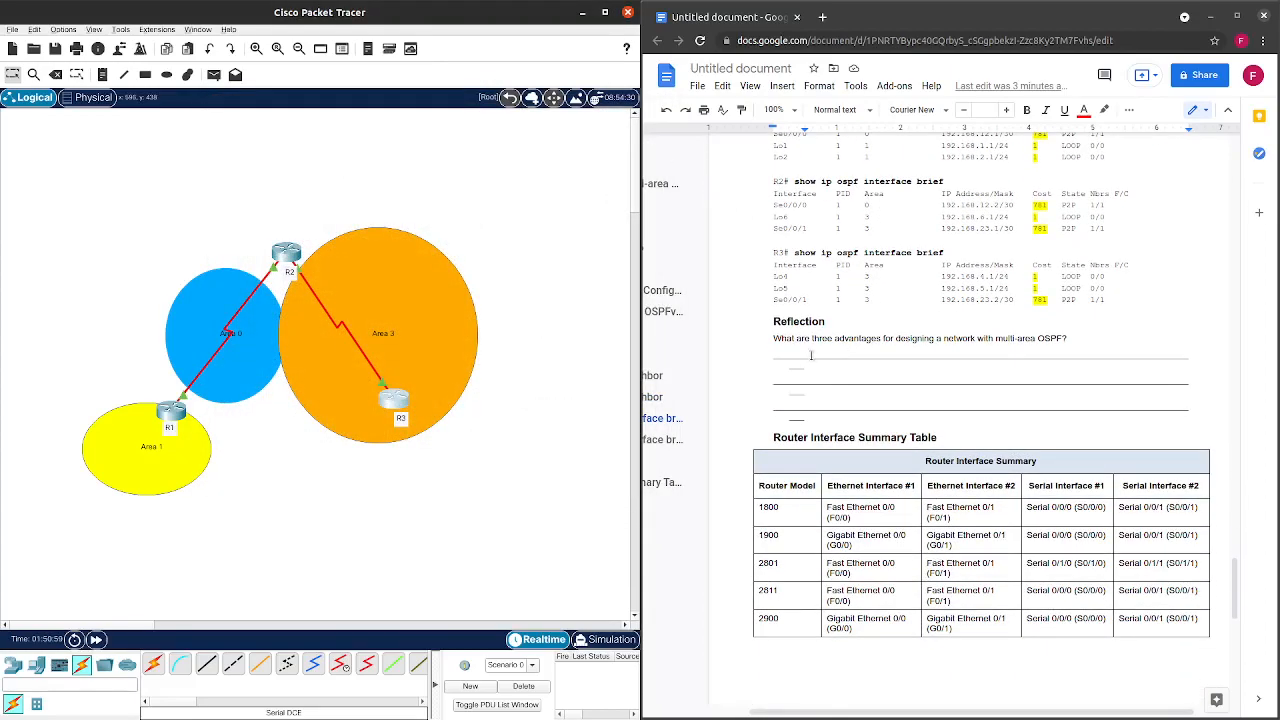
Replace the first Reflection answer line with 'SPF runtime decreases'.
left_click(767, 359)
left_click_drag(790, 362, 957, 414)
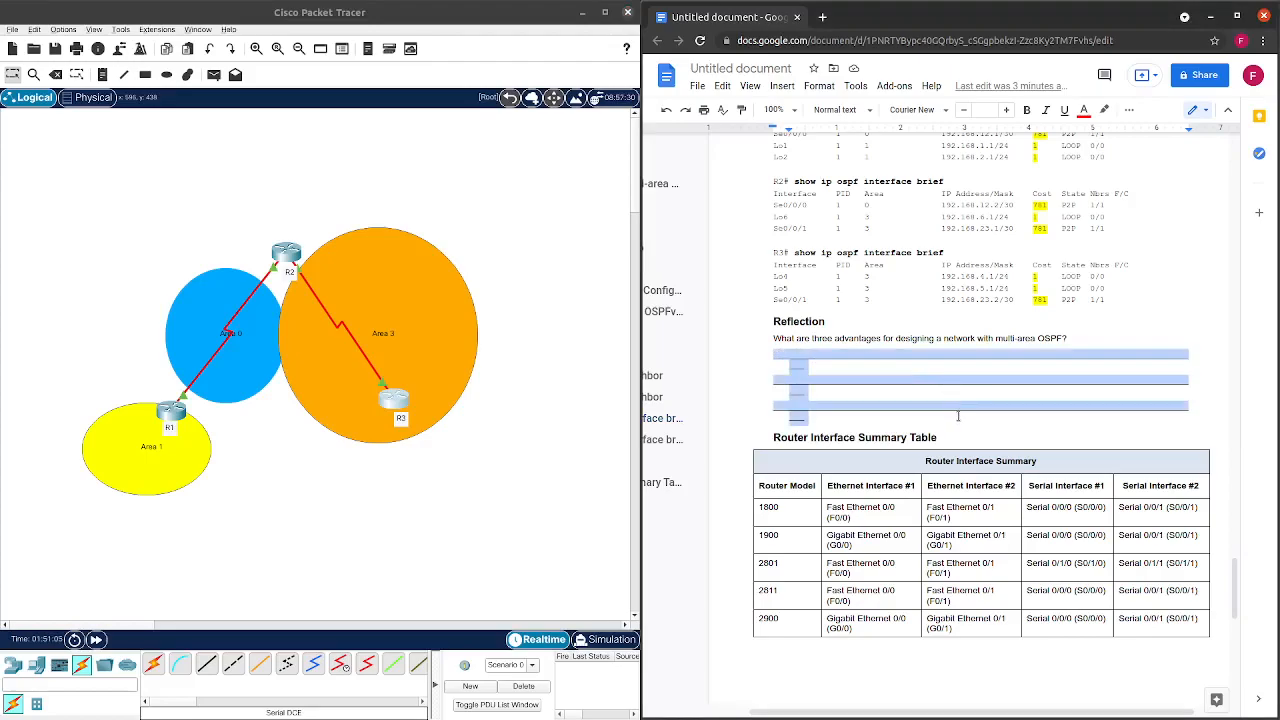
left_click(910, 362)
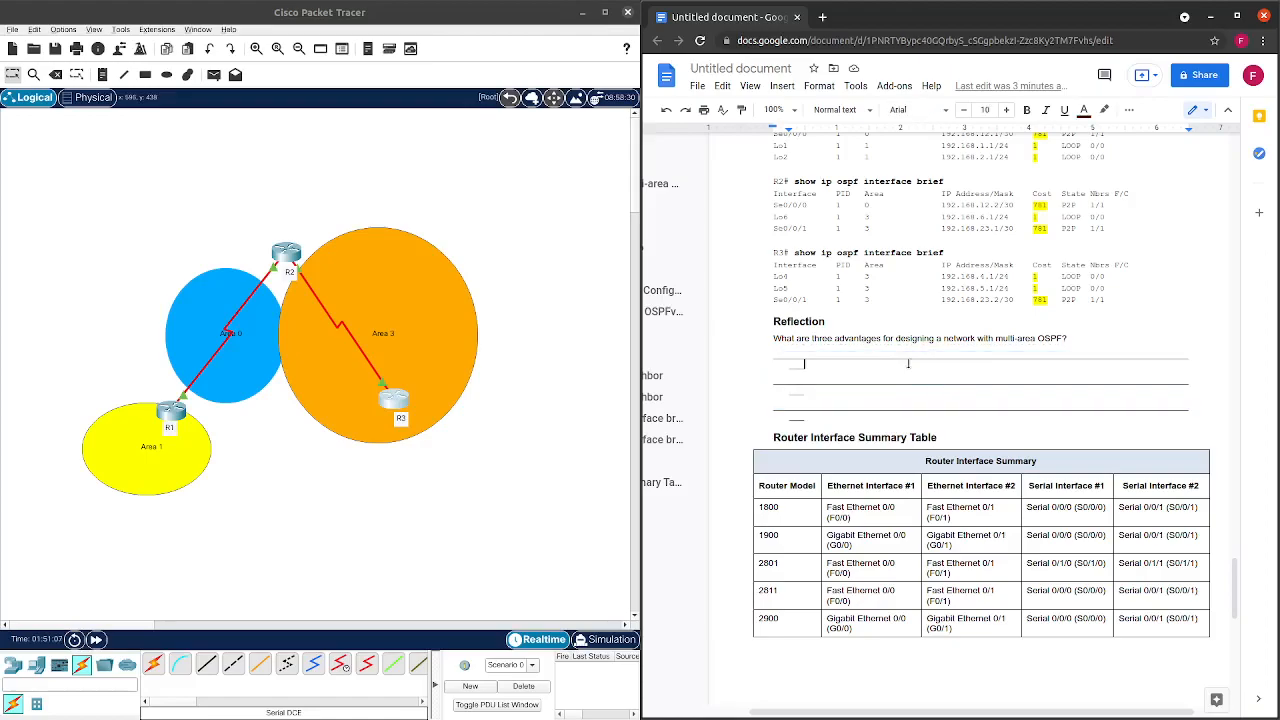
left_click_drag(772, 356, 836, 382)
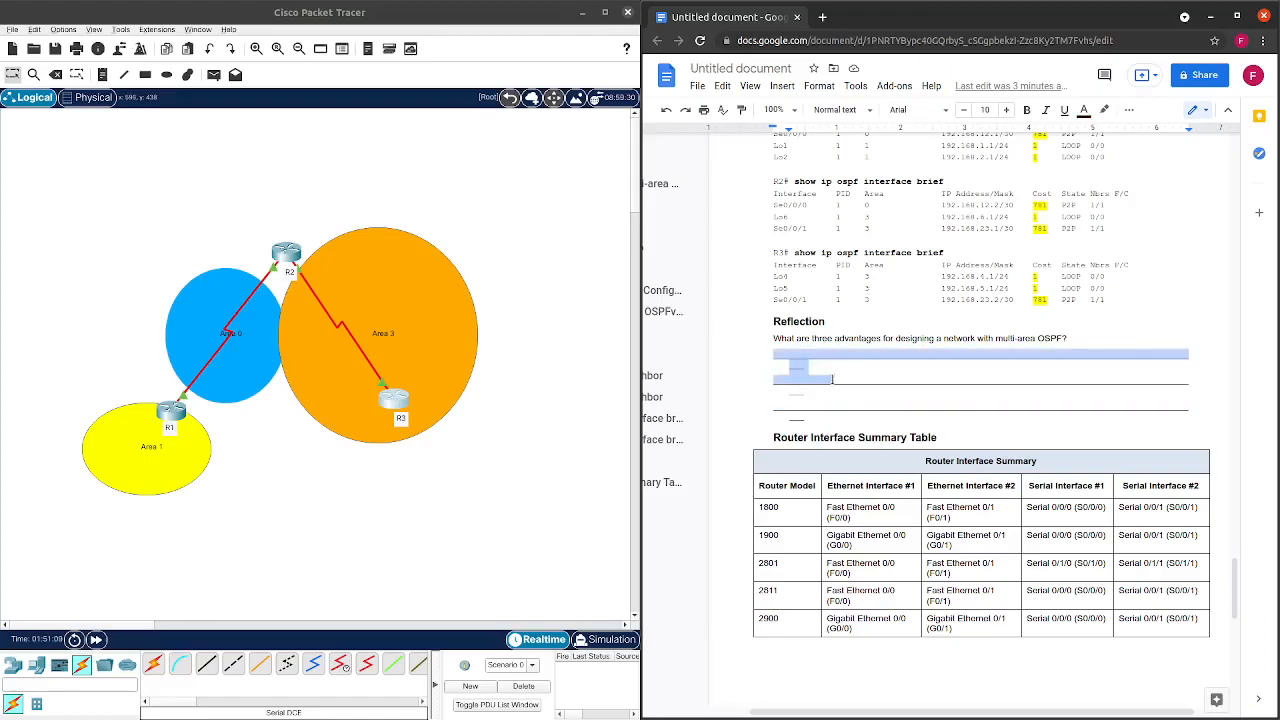
left_click(760, 358)
triple_click(752, 358)
type("SPF")
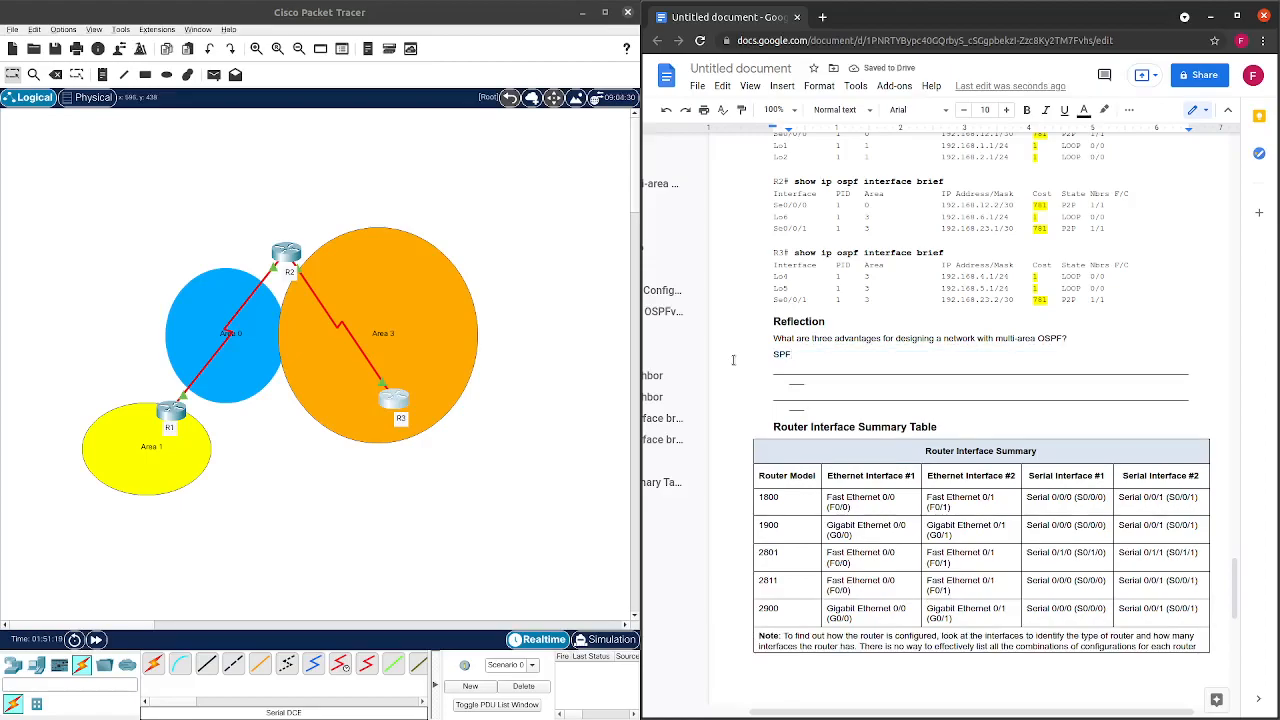
type(" runtime ")
type("i")
type("ecreases")
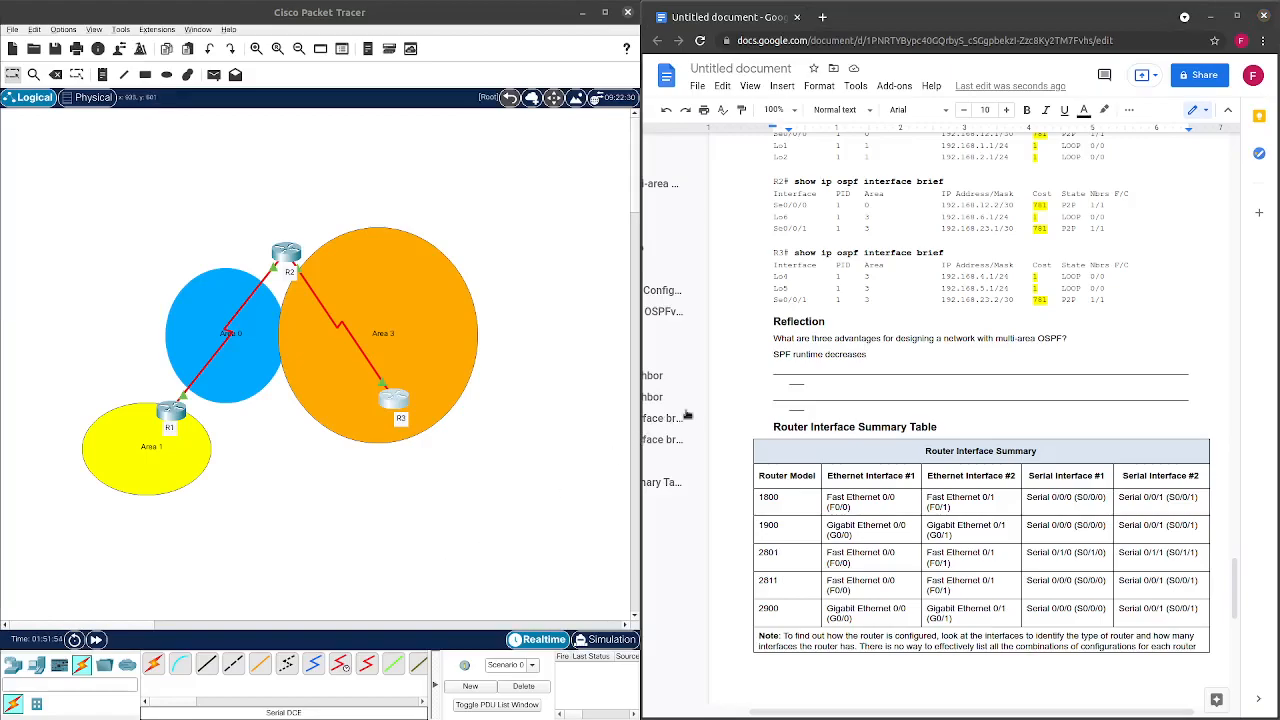
Add 'smaller routing tables' and 'smaller LSDB' on the following answer lines.
left_click_drag(774, 372, 815, 384)
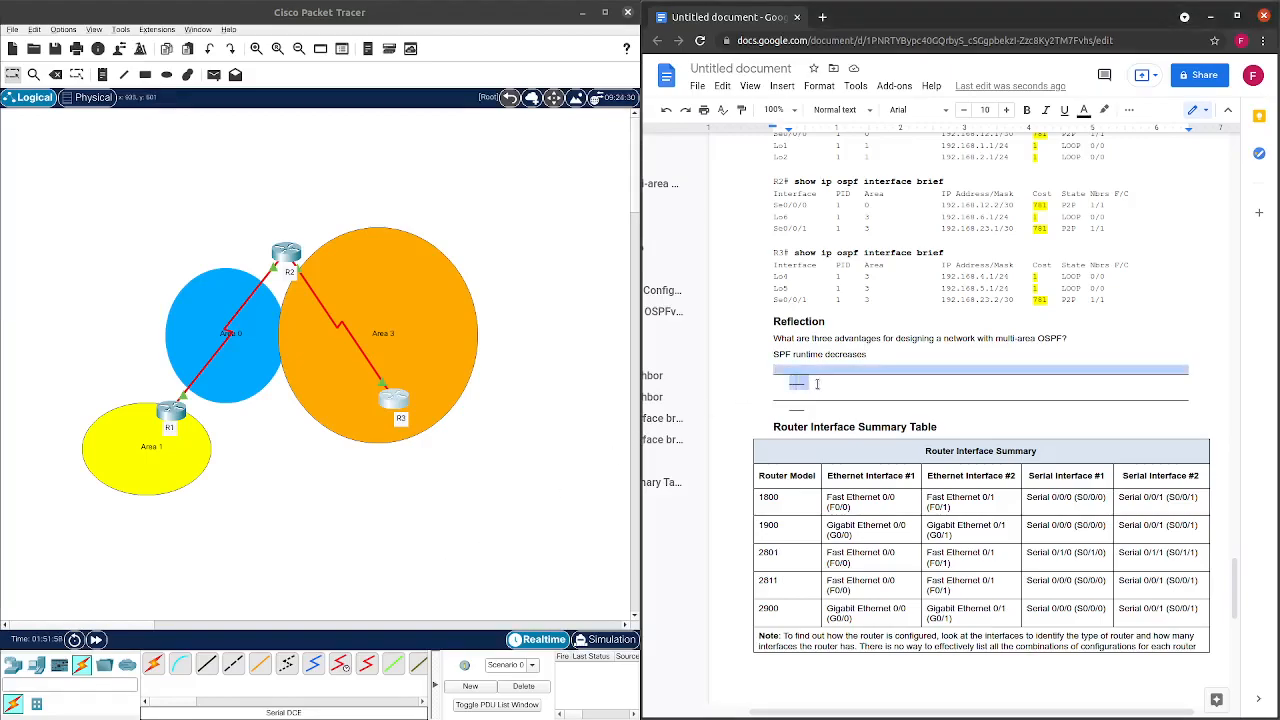
type("smaller routing tab")
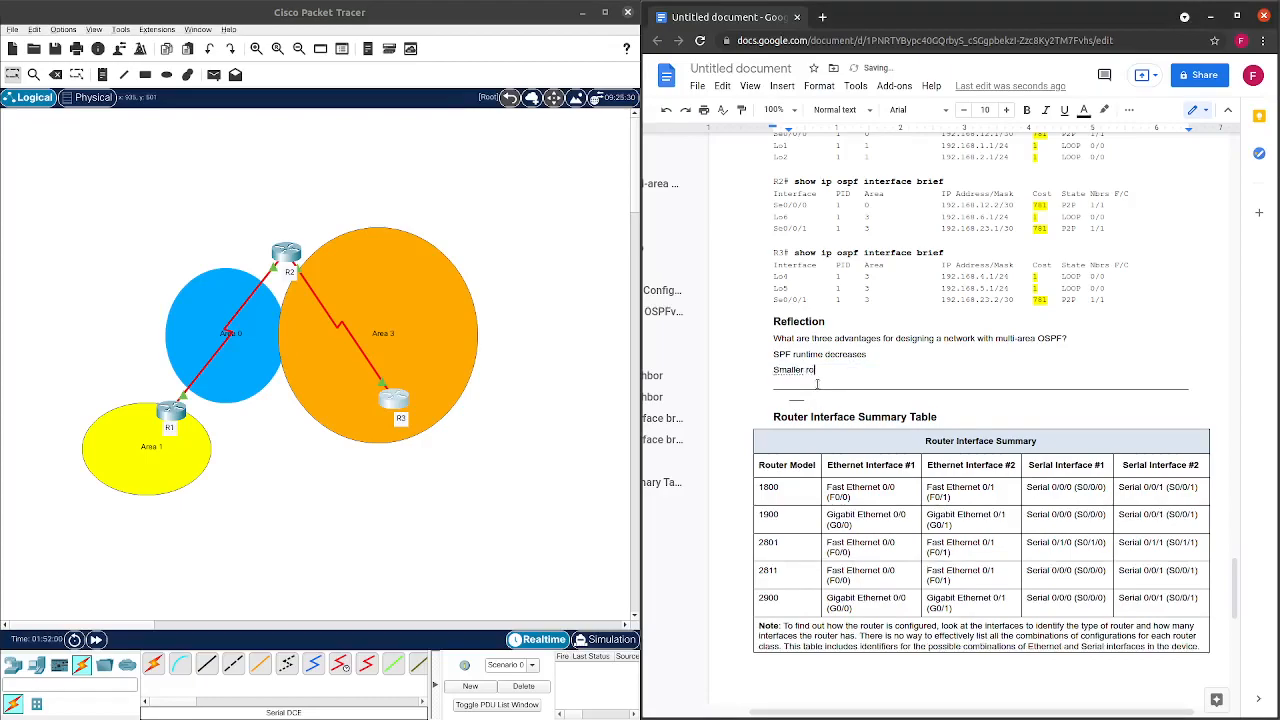
type("les")
key("Return")
type("smallerS")
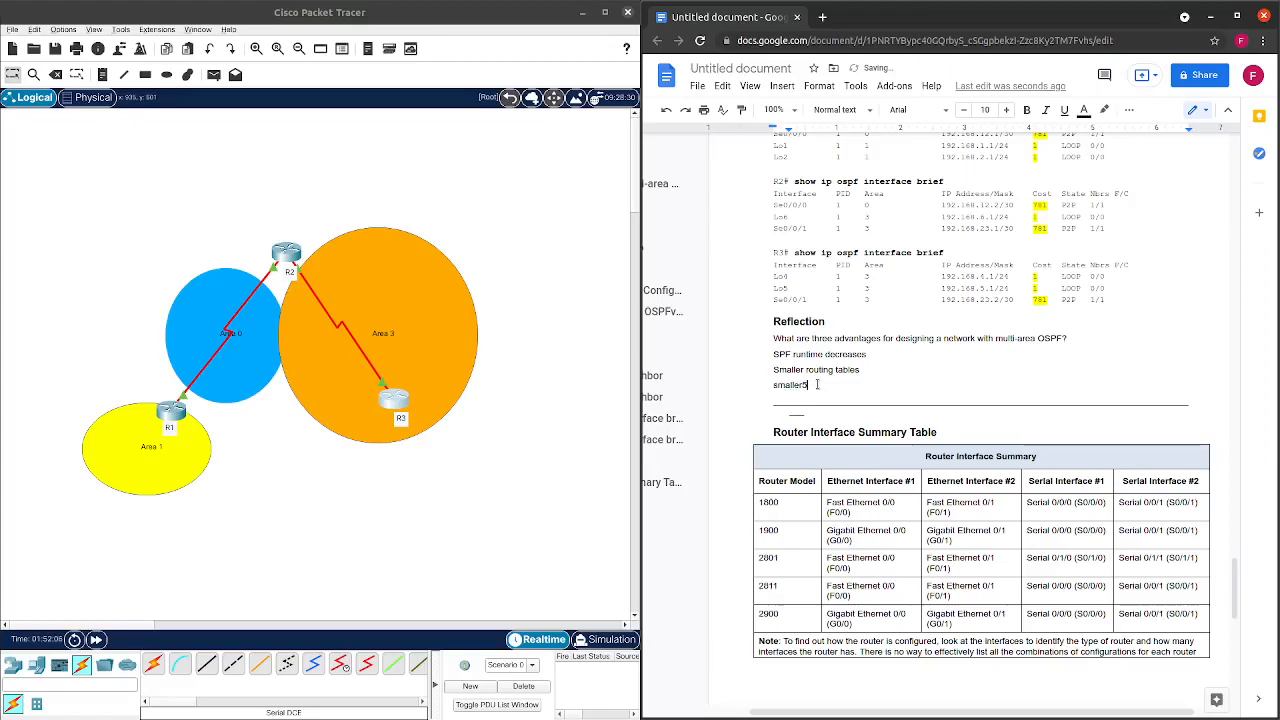
type(" LSDB")
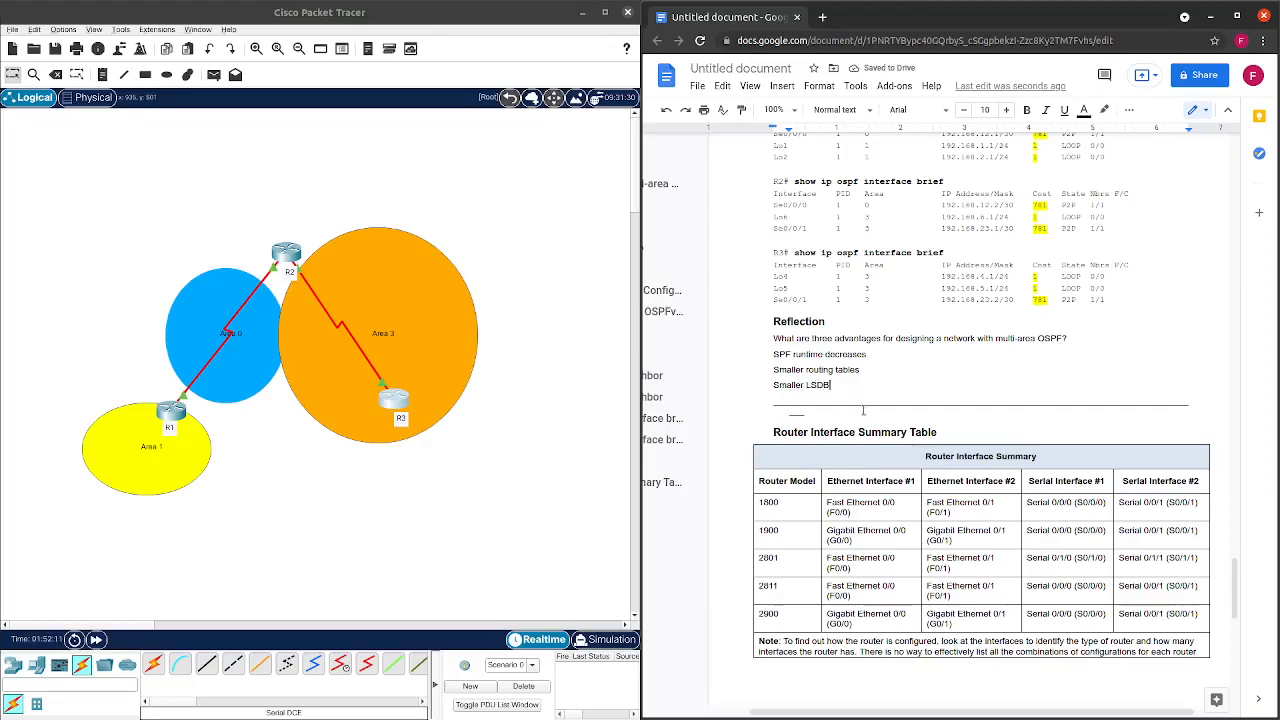
Color the three advantage answers red.
scroll(840, 392, "down", 1)
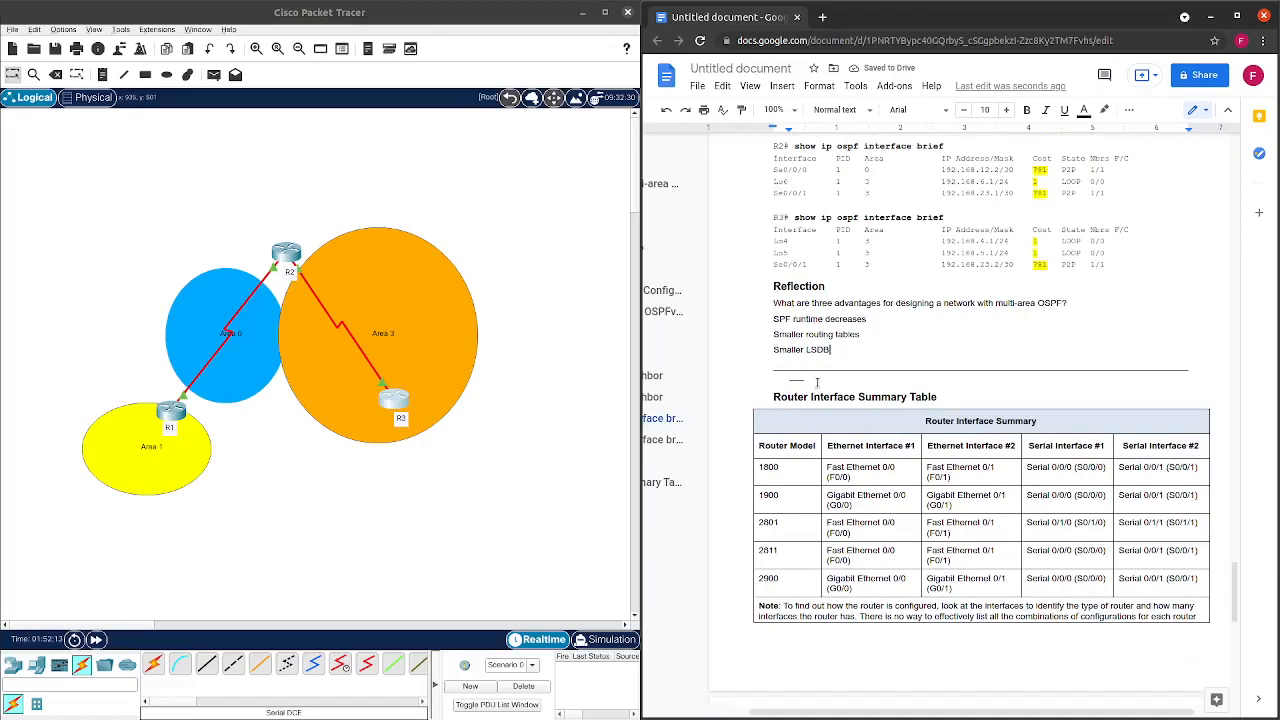
scroll(820, 373, "down", 1)
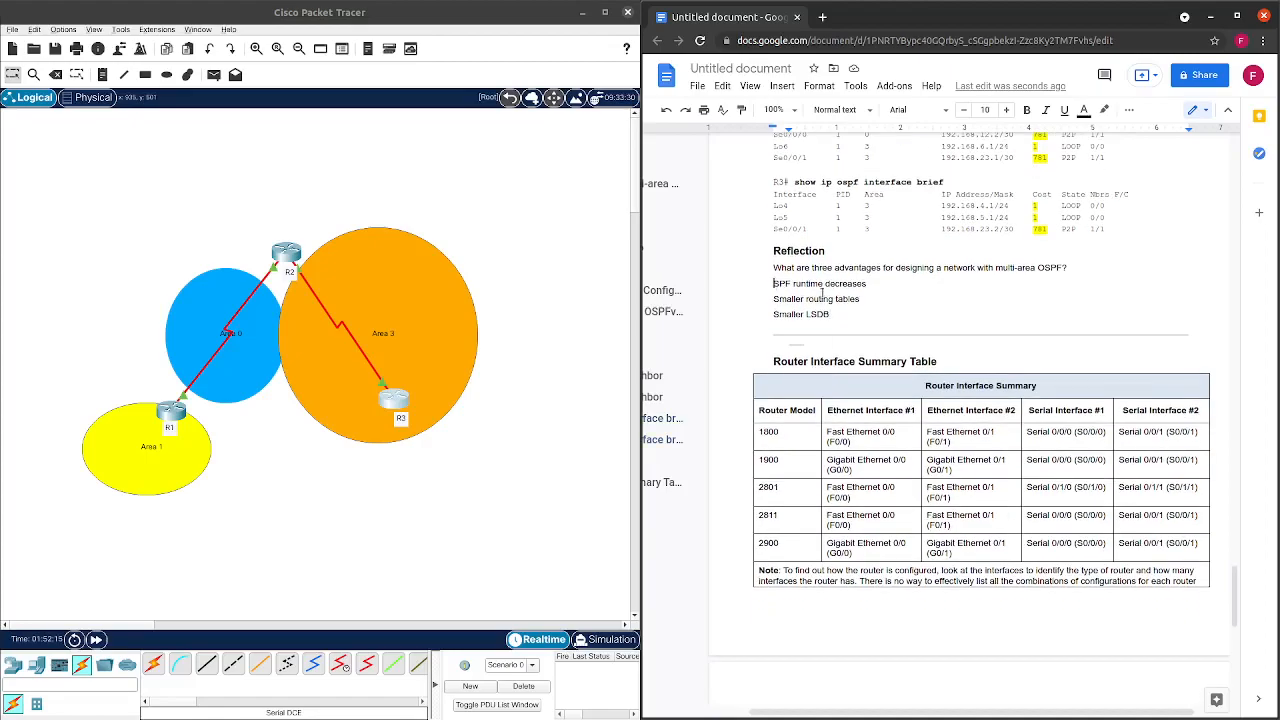
left_click_drag(773, 284, 871, 318)
left_click(1084, 110)
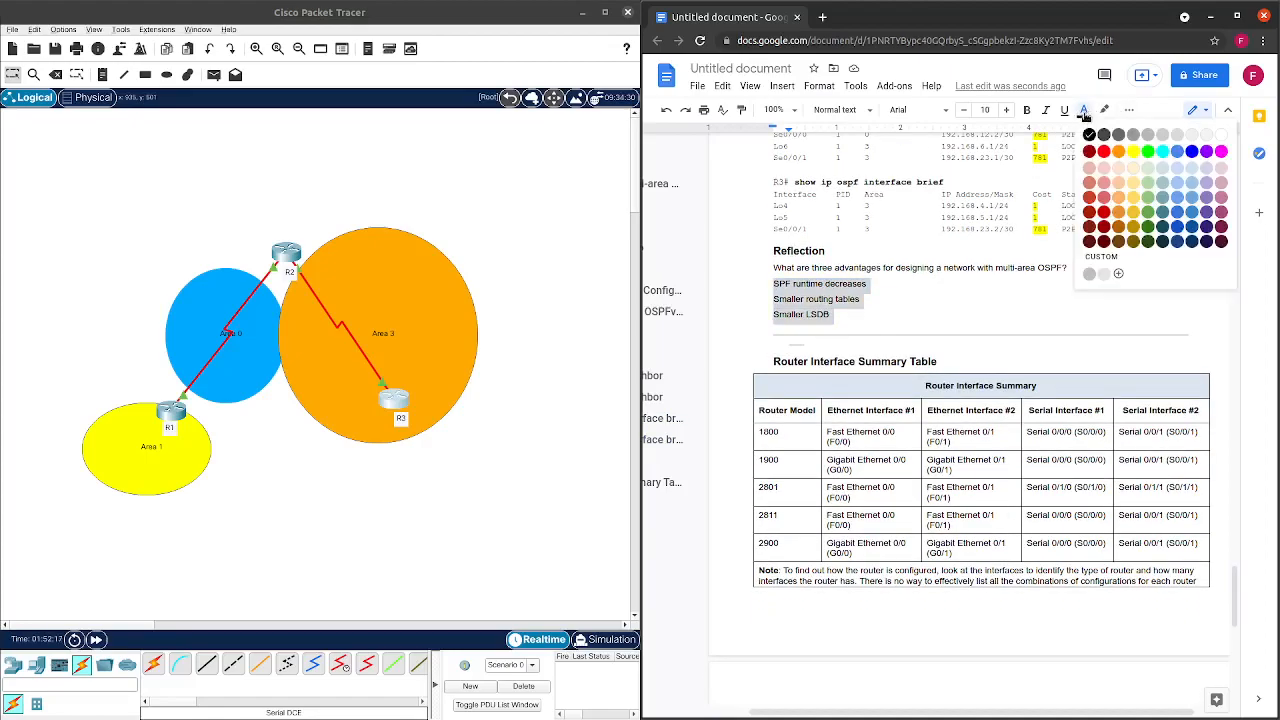
left_click(1105, 153)
left_click(872, 324)
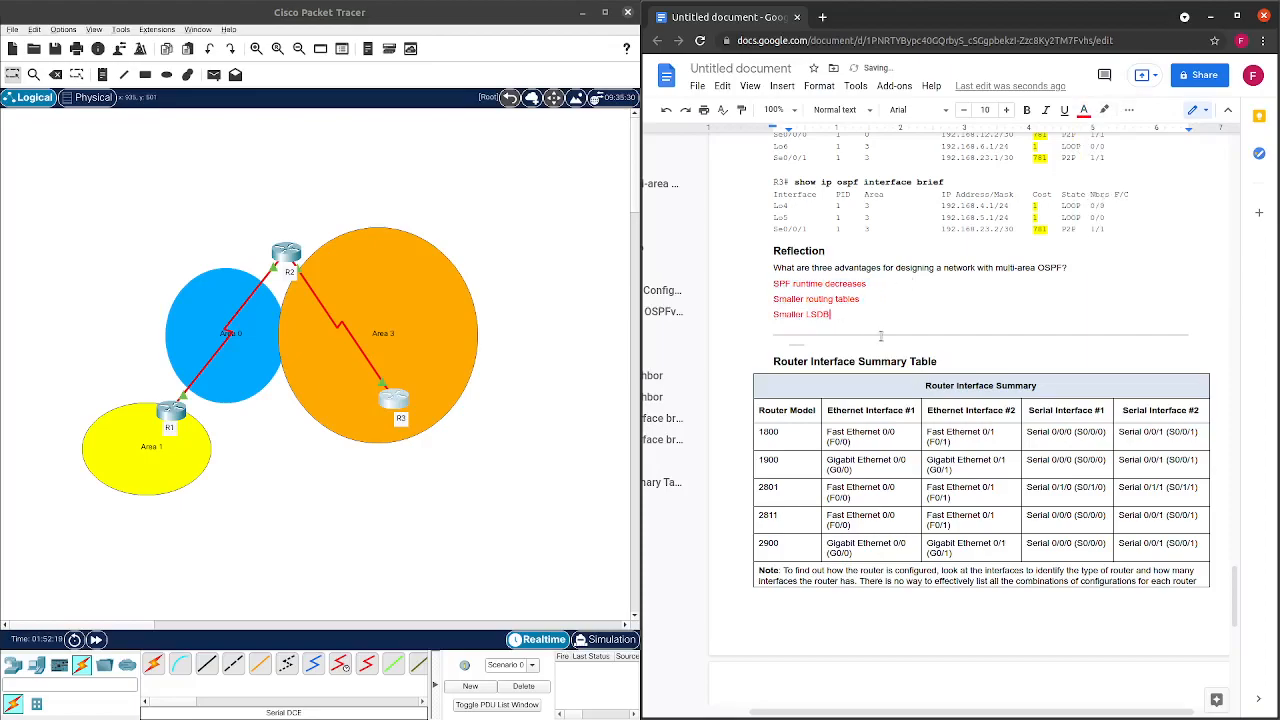
scroll(879, 335, "down", 3)
scroll(880, 340, "down", 10)
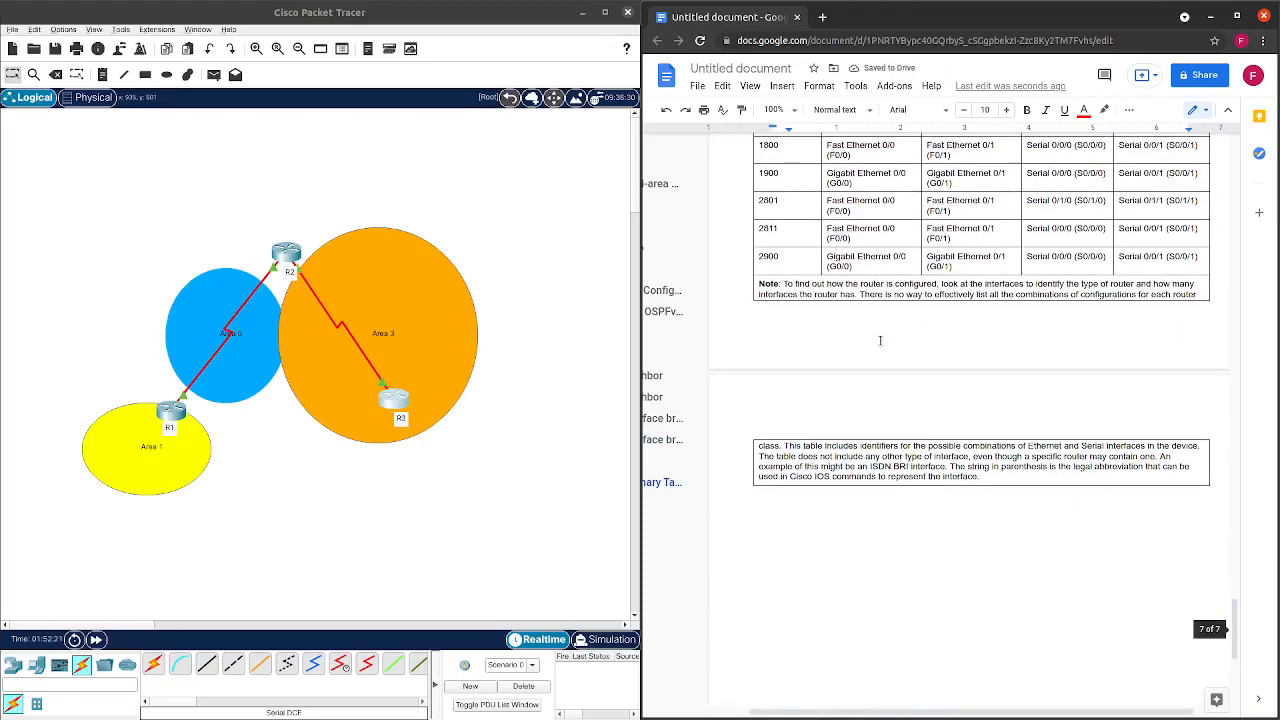
scroll(883, 345, "up", 15)
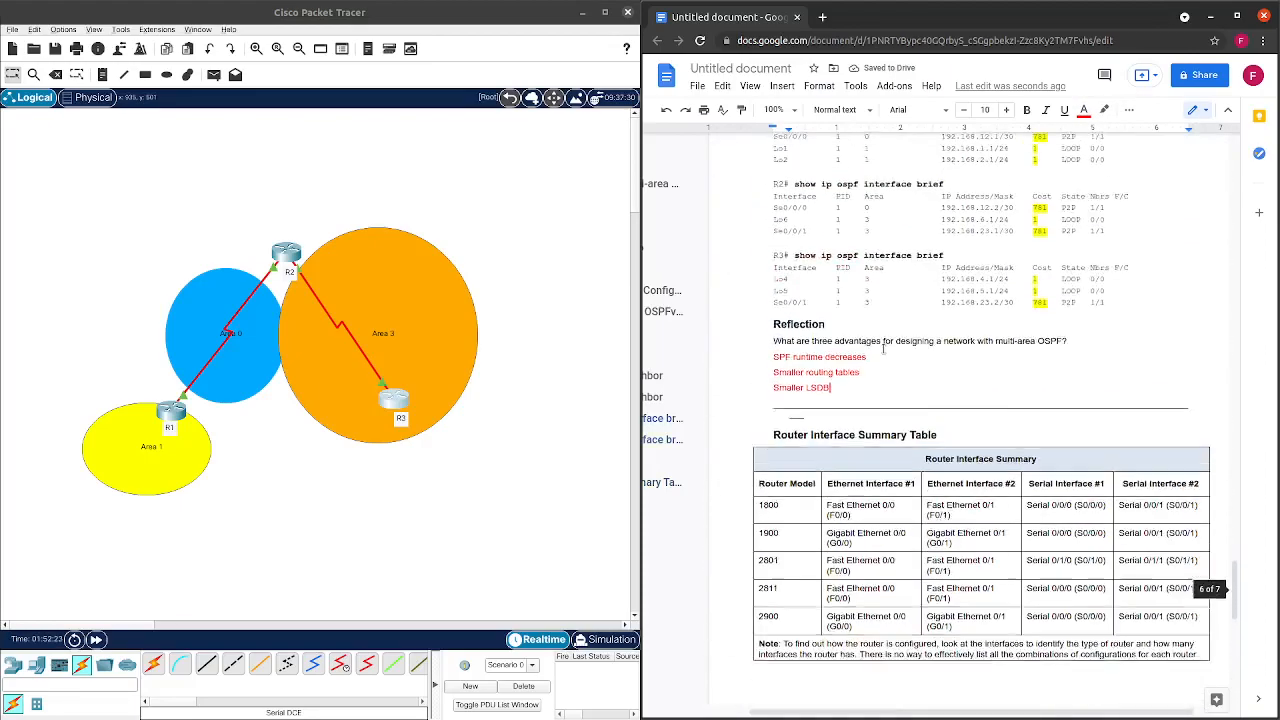
Reopen R1's console in Packet Tracer and move it beside the worksheet.
left_click(313, 454)
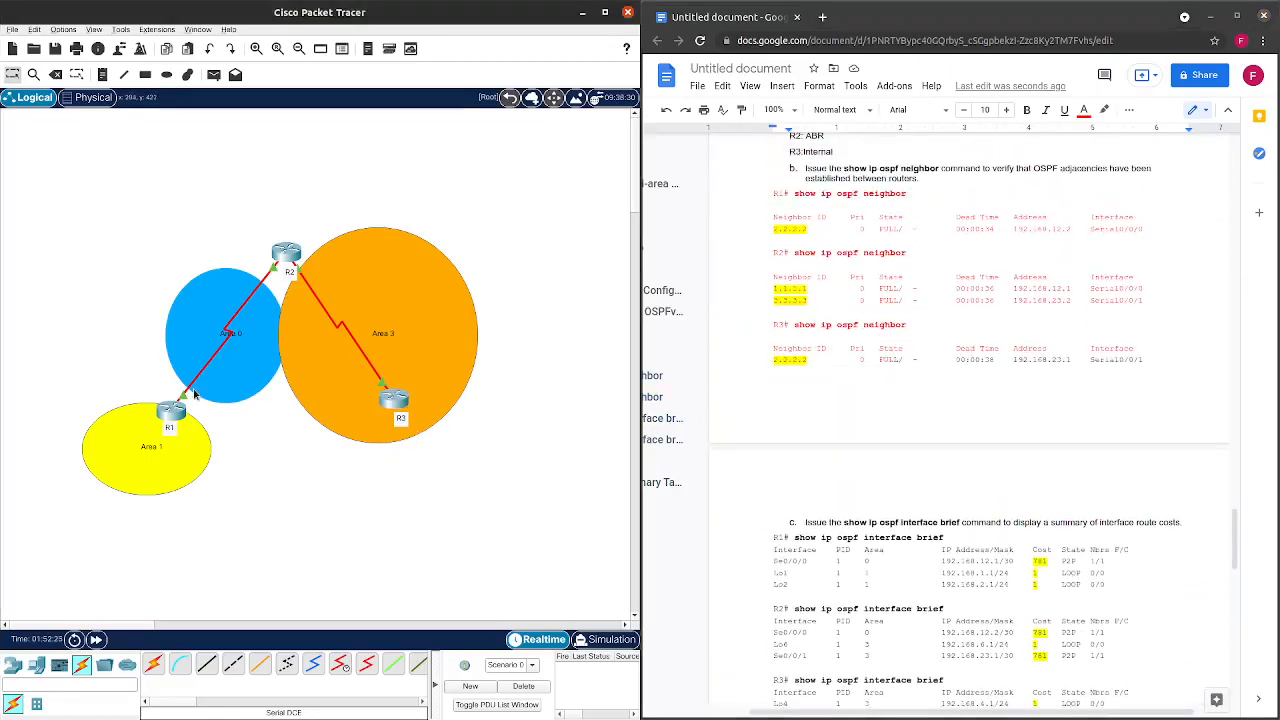
left_click(178, 413)
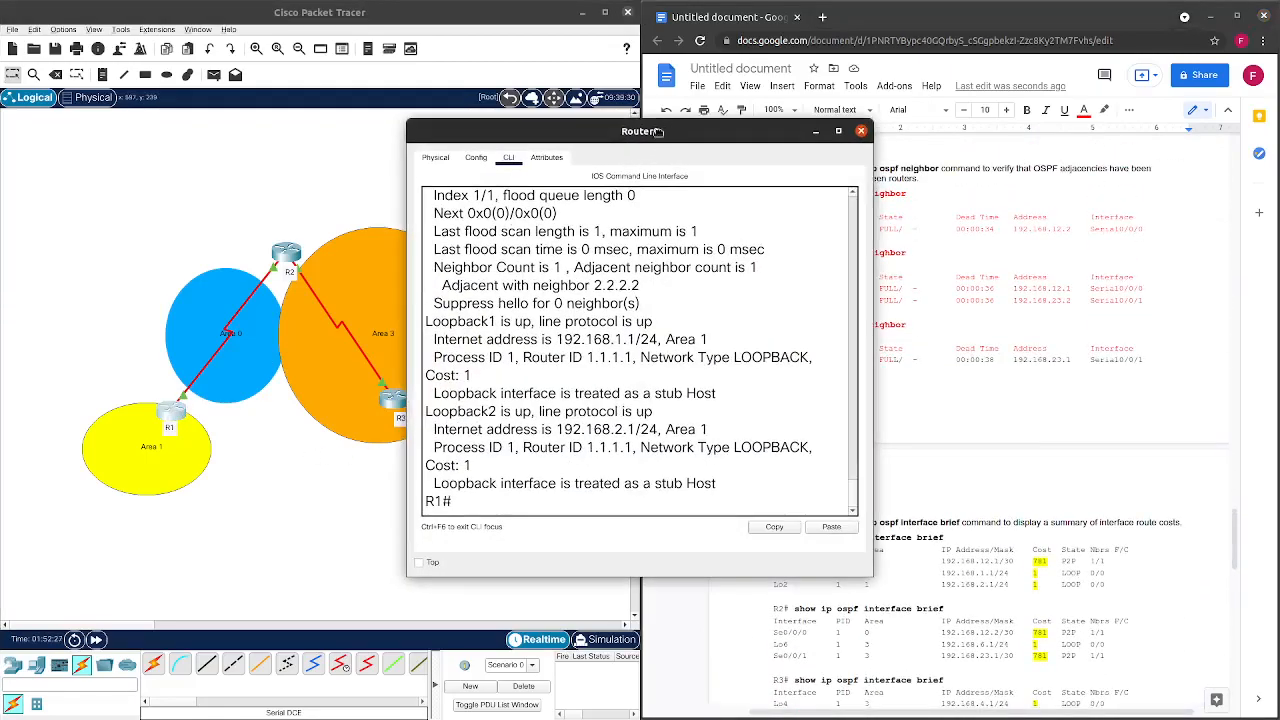
left_click_drag(660, 137, 399, 120)
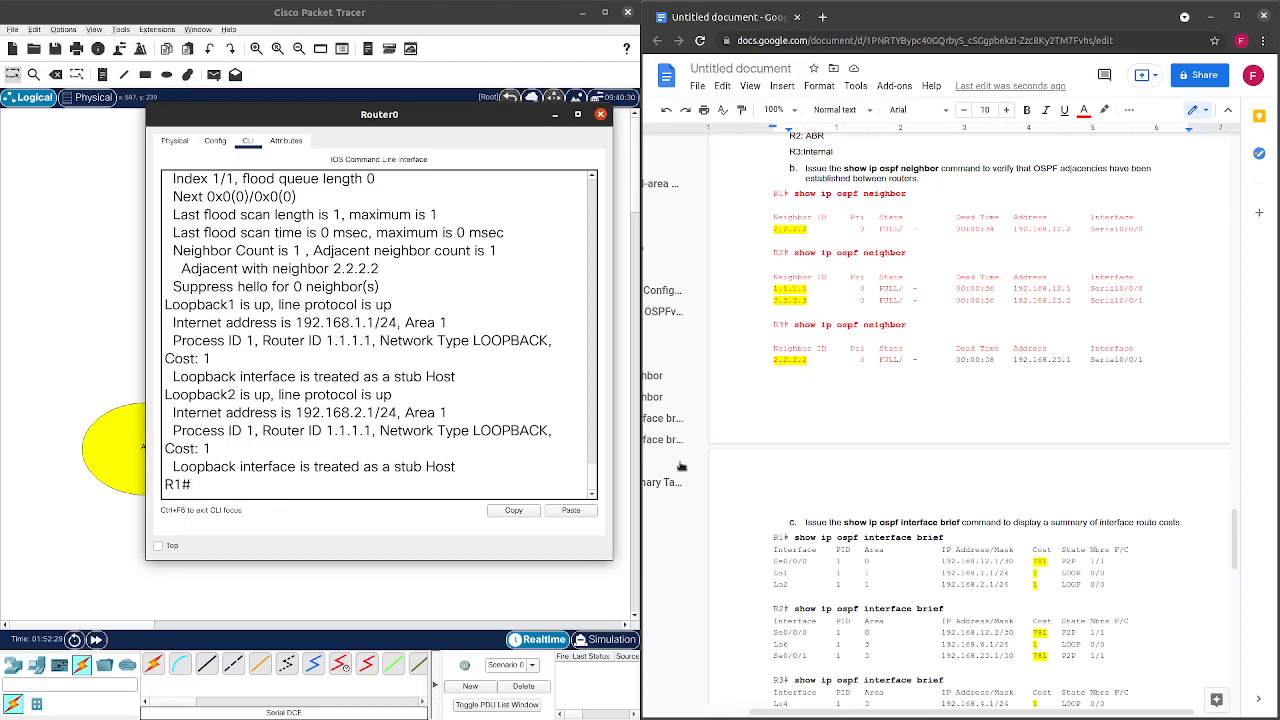
scroll(1036, 462, "up", 5)
scroll(1040, 557, "up", 20)
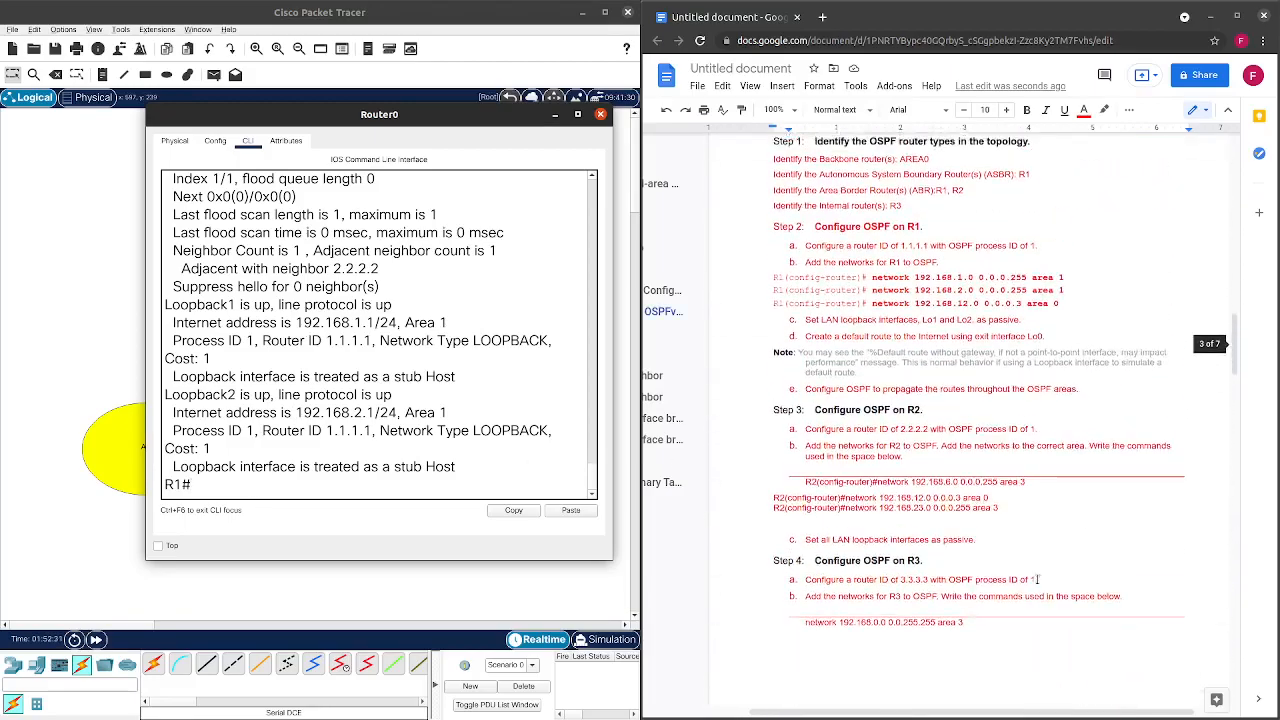
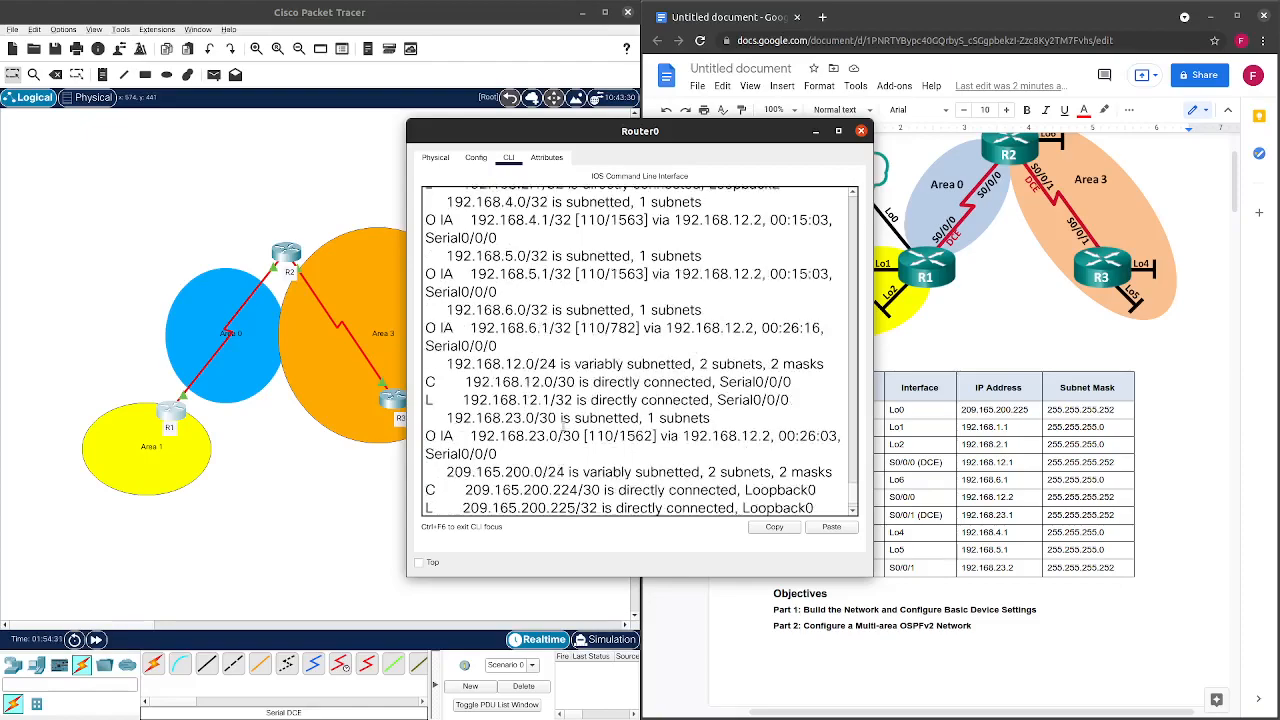
Scroll to the end of R1's routing table and briefly highlight the 209.165.200.0/24 route lines.
scroll(569, 432, "down", 4)
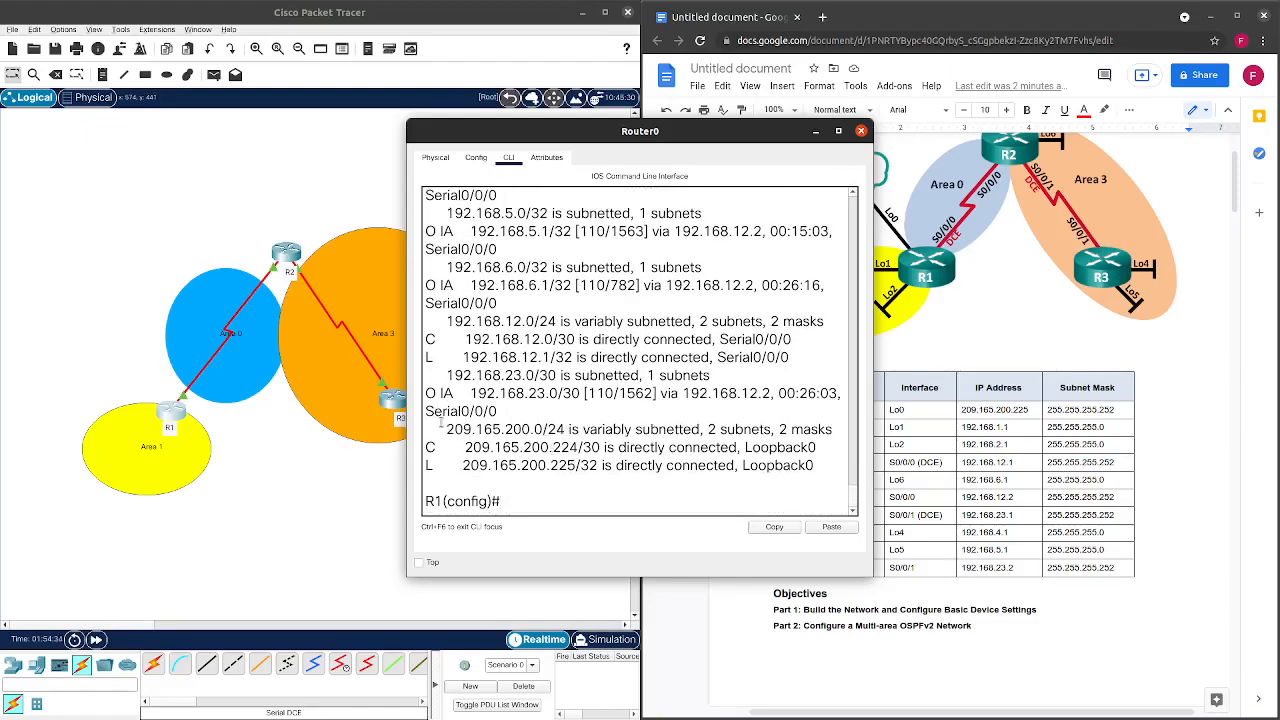
left_click_drag(446, 429, 621, 500)
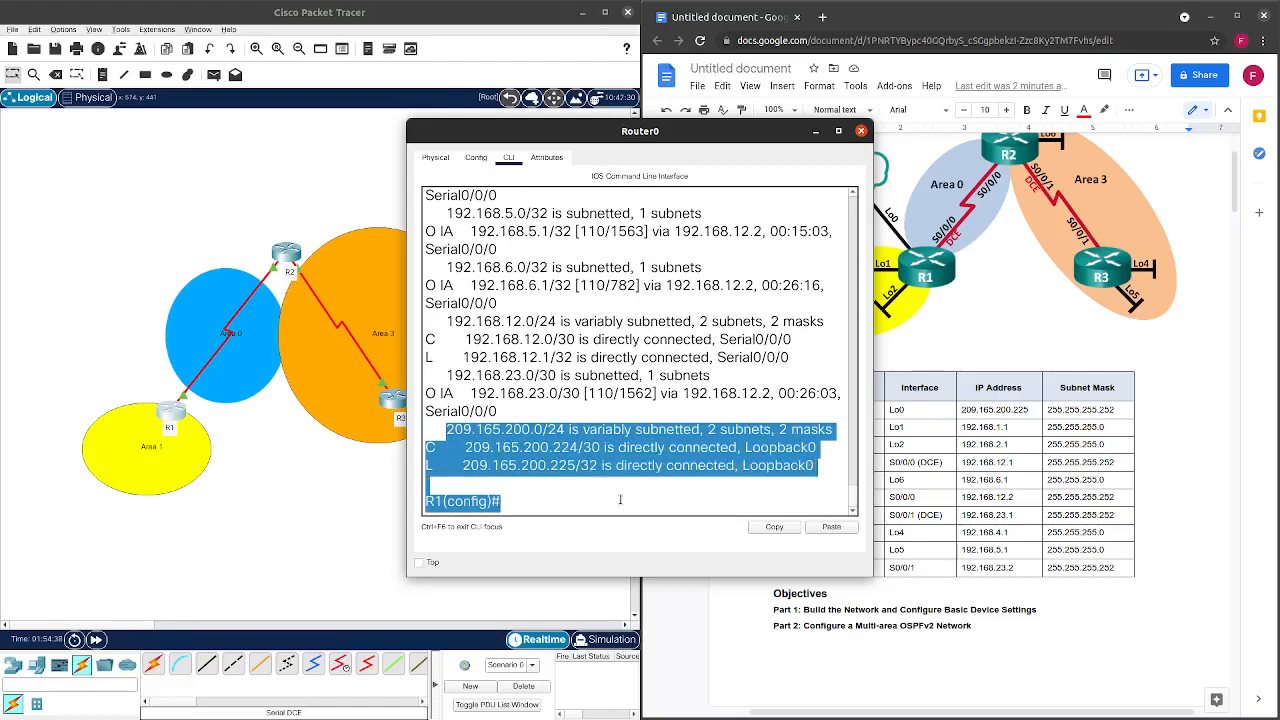
left_click(608, 503)
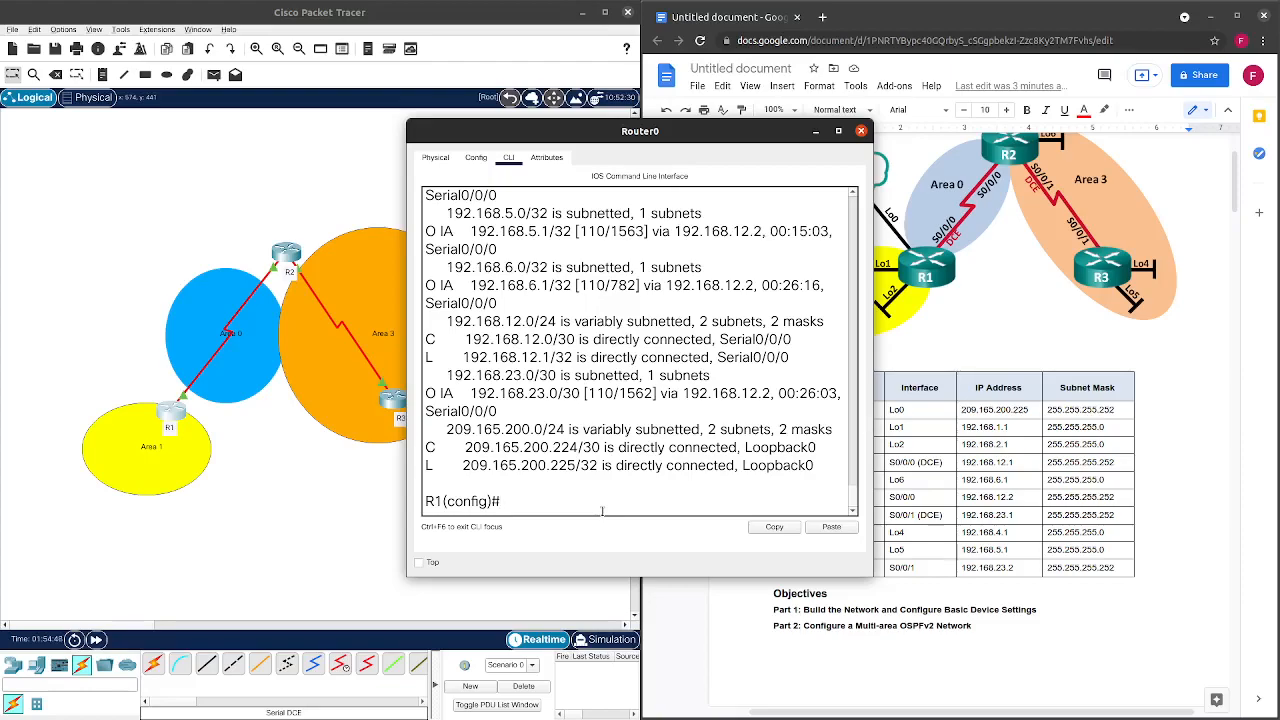
Add 'default-information originate' under R1's 'router ospf 1', then switch to R2's console.
key("Up")
key("Down")
type("router os")
key("Tab")
type("1")
key("Return")
type("de")
key("Tab")
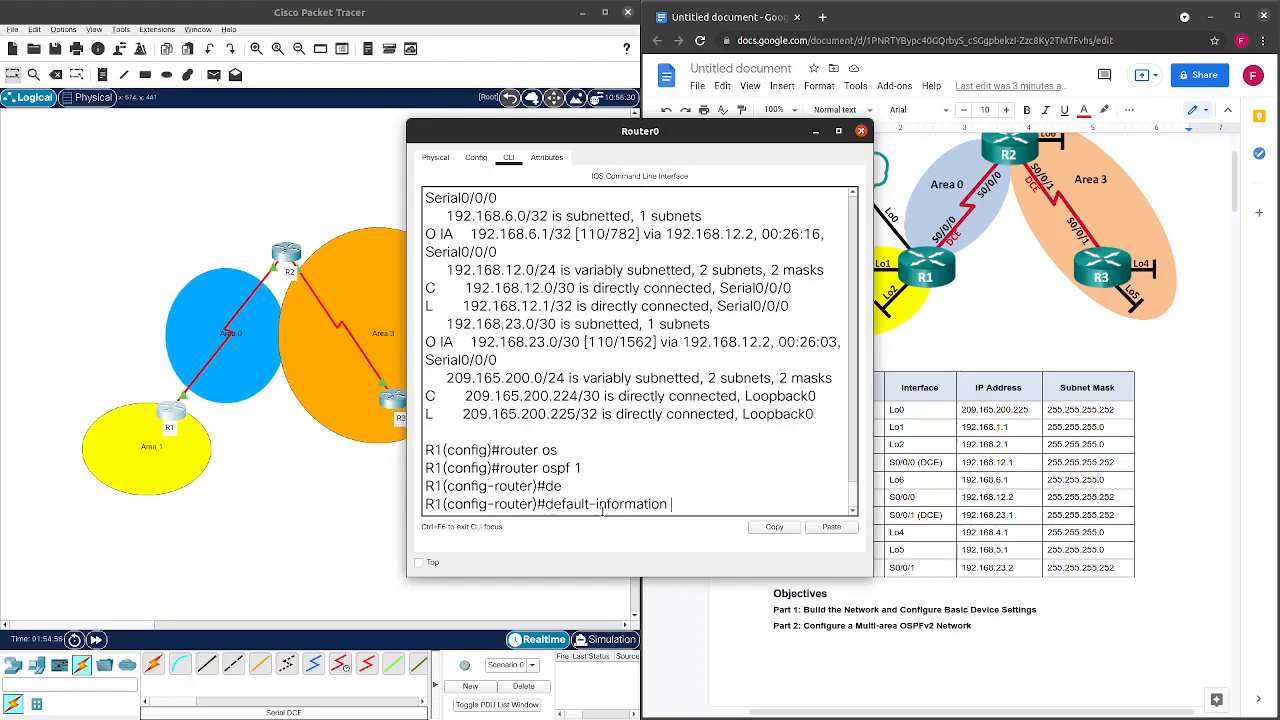
type("or")
key("Tab")
key("Return")
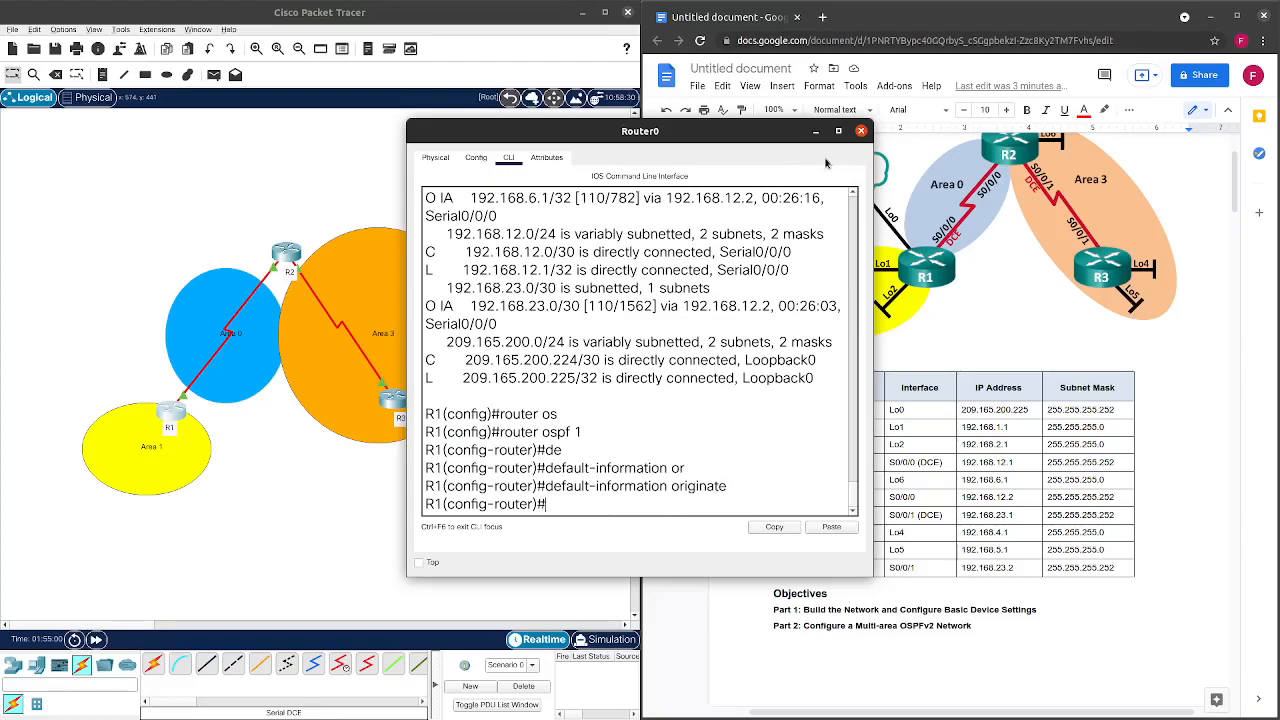
left_click(860, 131)
left_click(287, 254)
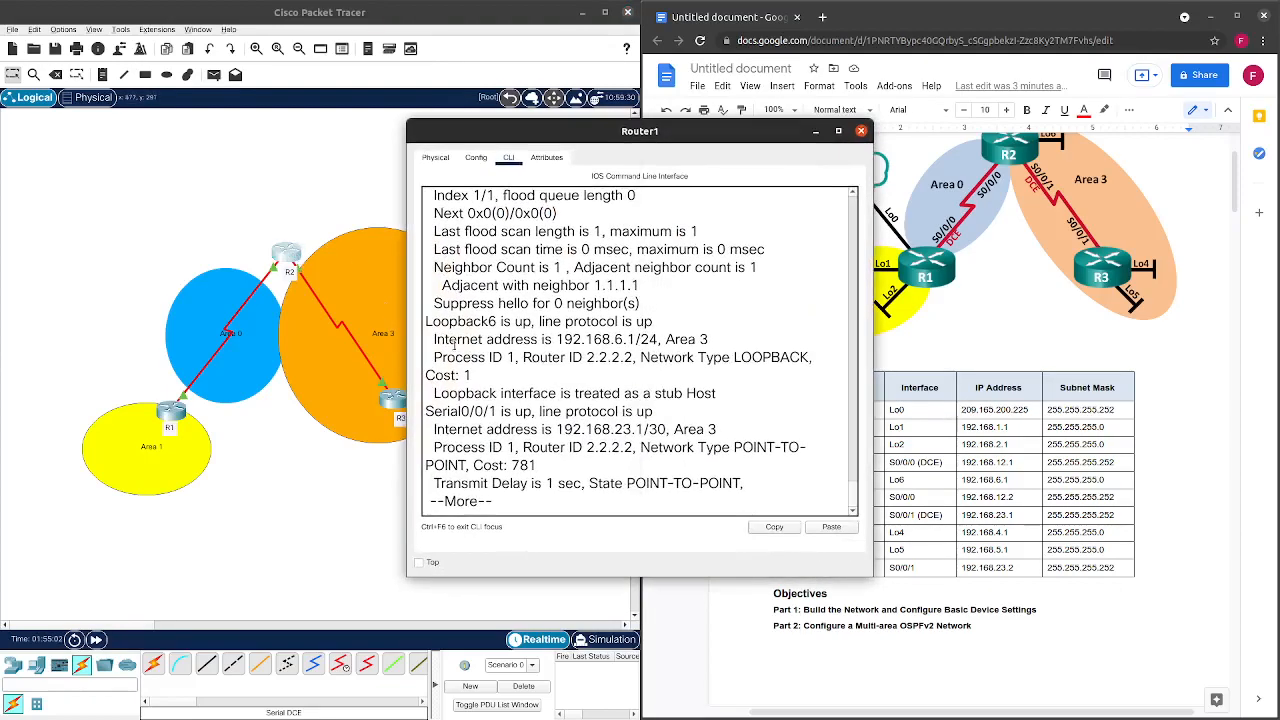
Page past R2's OSPF interface output and display its routing table with show ip route.
key("Return")
key("Return")
key("Return")
key("Return")
key("Return")
key("Return")
key("Return")
key("Return")
key("Return")
key("Return")
key("Return")
key("Return")
key("Return")
key("Return")
key("Return")
key("Return")
key("Return")
key("Return")
key("Return")
key("Return")
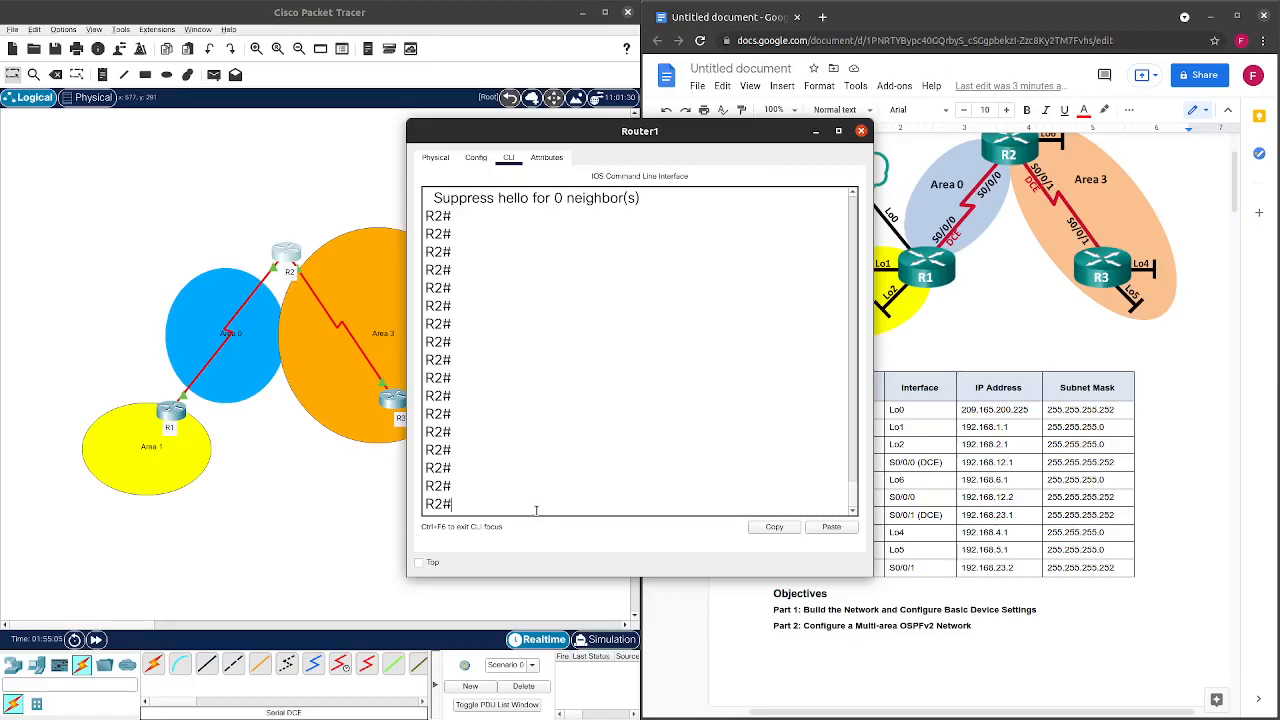
key("Up")
key("Up")
key("Down")
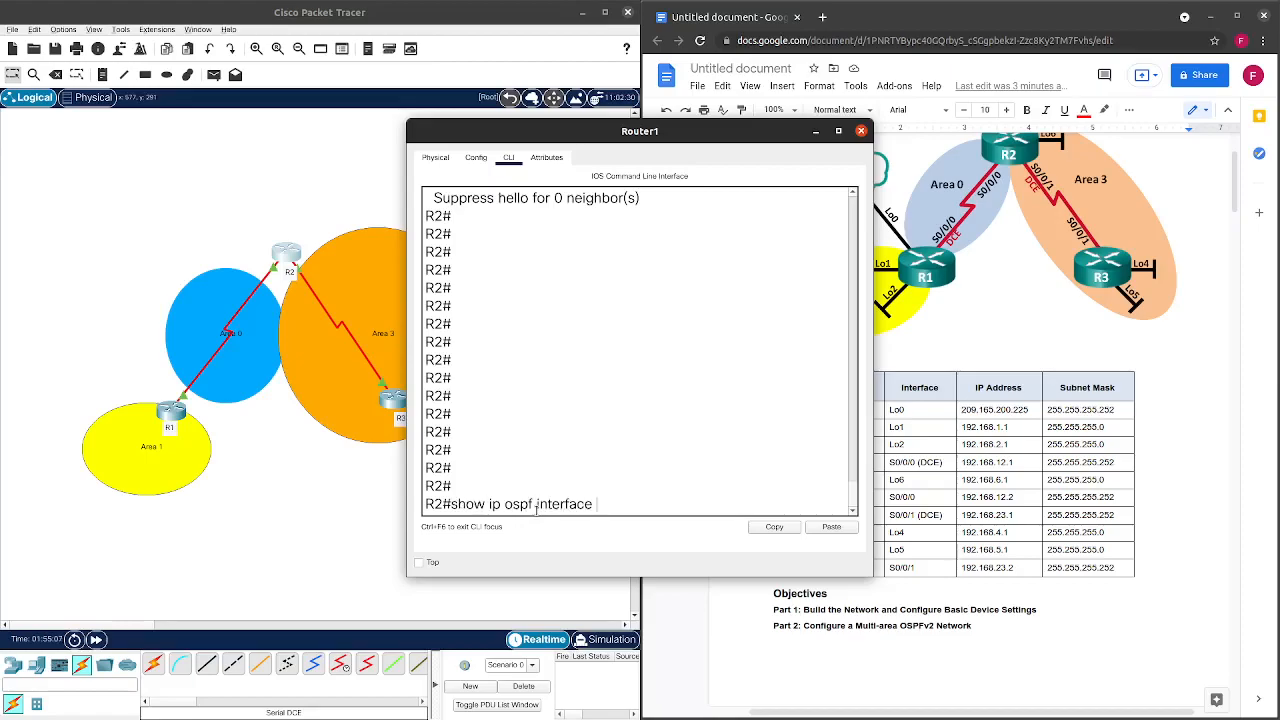
key("Up")
key("Up")
key("Return")
key("space")
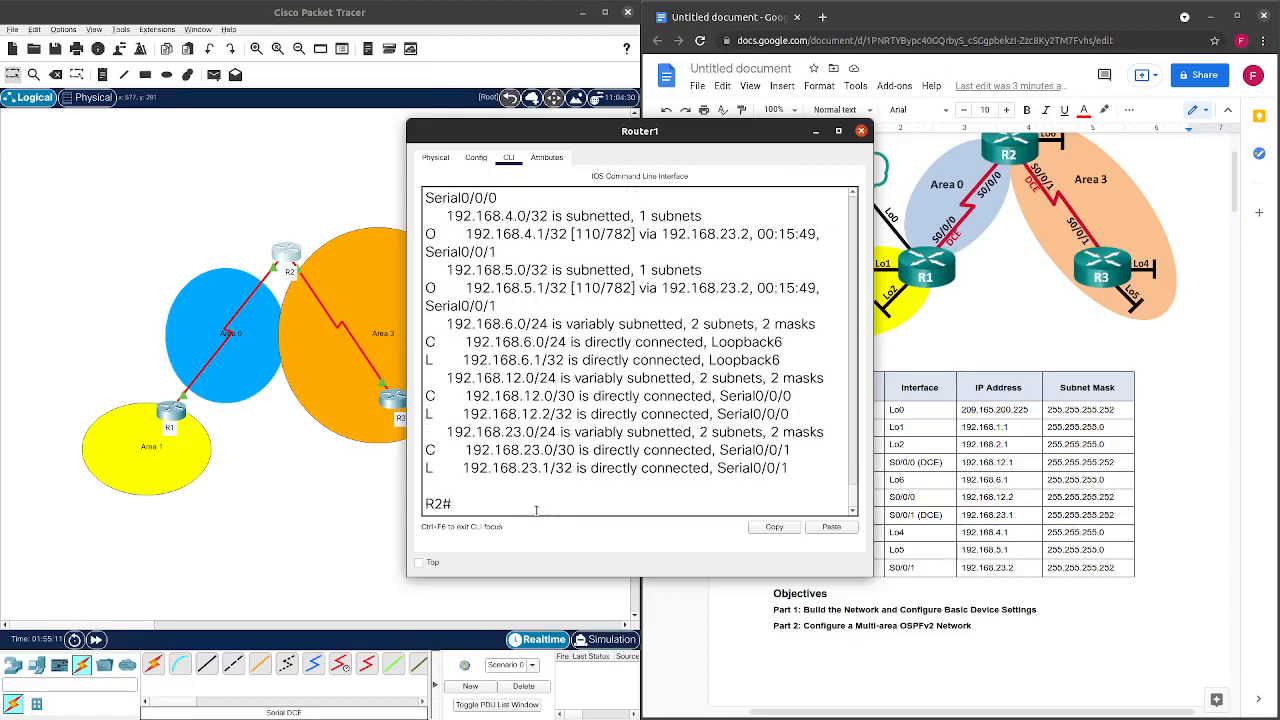
scroll(593, 441, "up", 3)
scroll(610, 445, "down", 3)
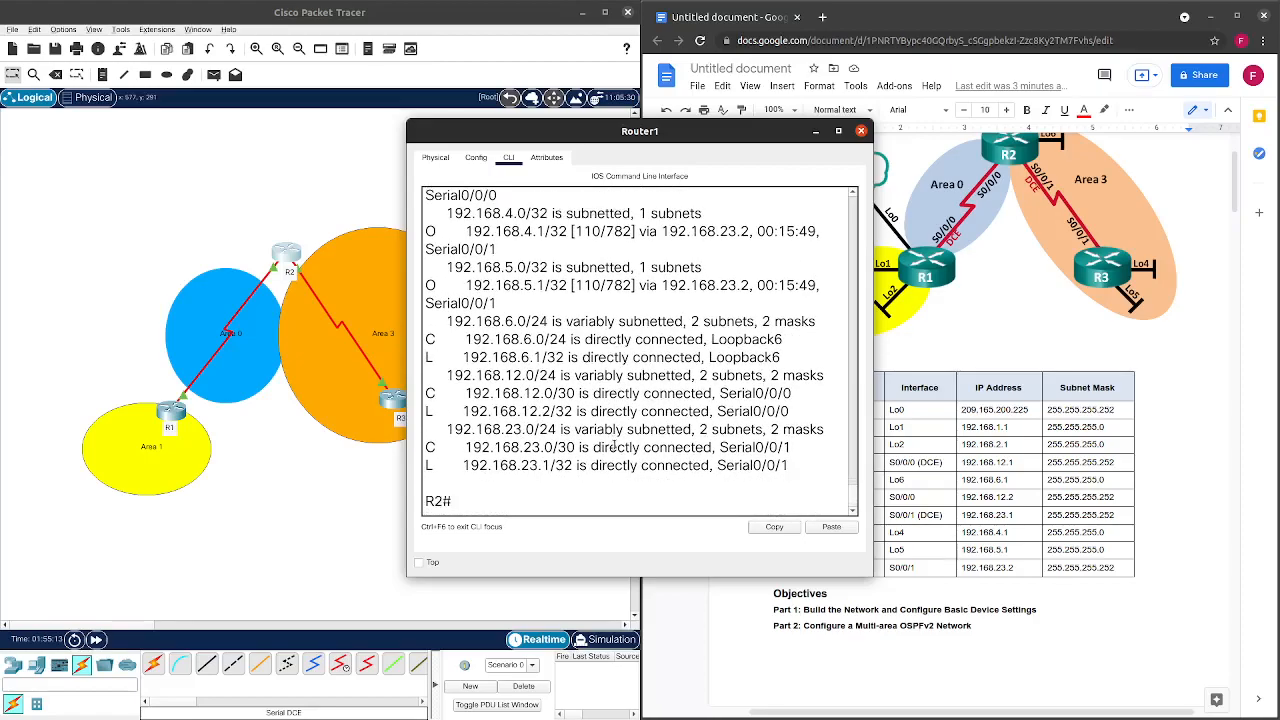
Rerun show ip route on R2 repeatedly, confirming the gateway of last resort is still not set.
key("Up")
key("Return")
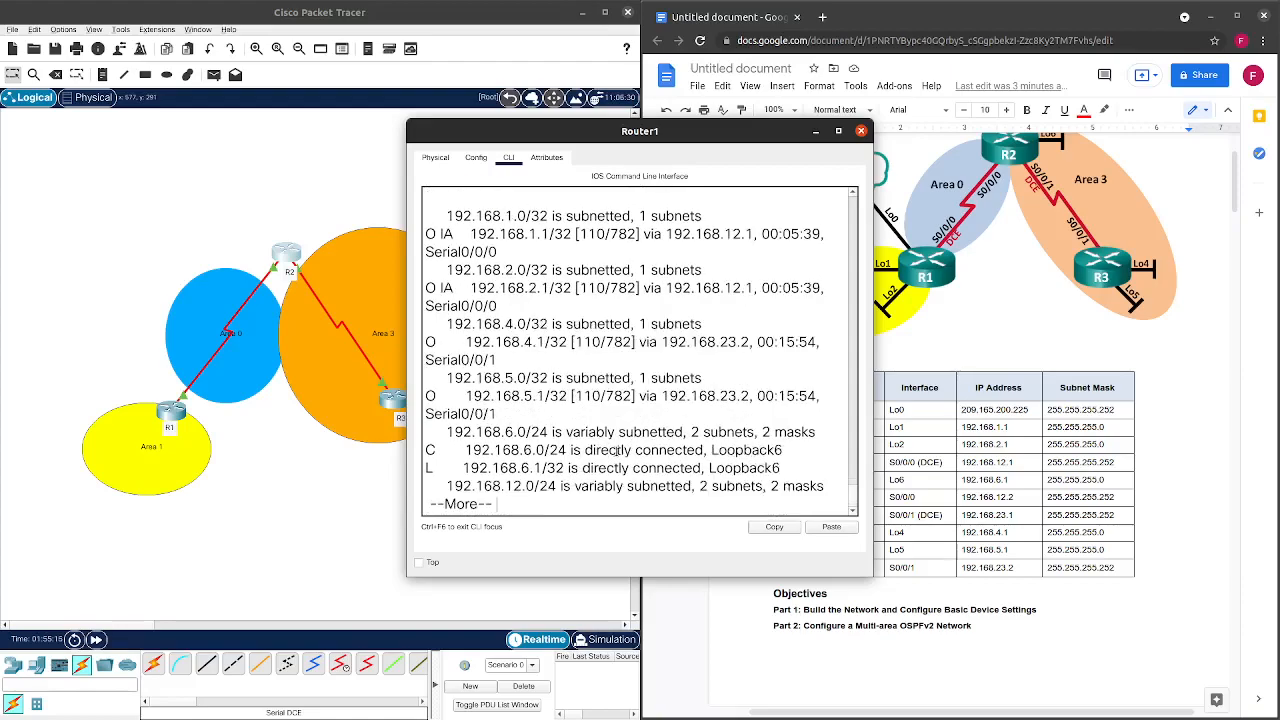
key("space")
key("Up")
key("Return")
key("space")
key("Up")
key("Return")
key("space")
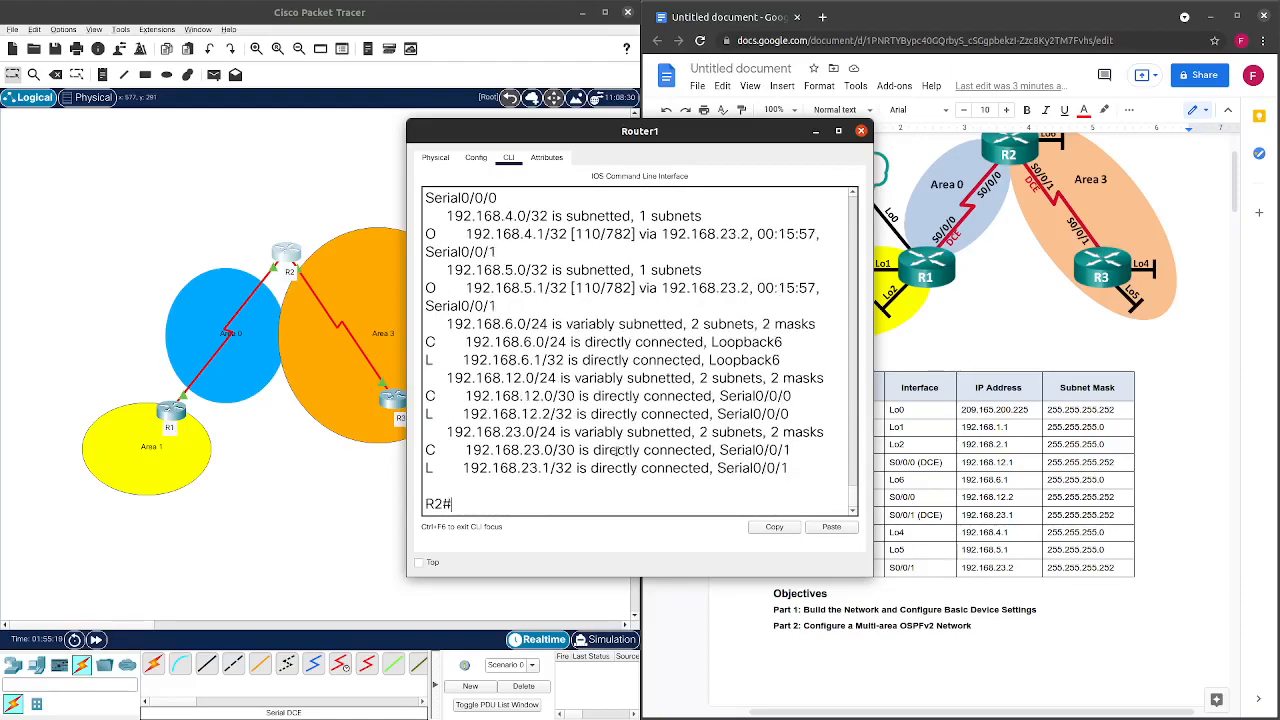
key("Up")
key("Return")
key("space")
key("Up")
key("Return")
key("space")
key("Up")
key("Return")
key("space")
key("Up")
key("Return")
key("space")
key("Up")
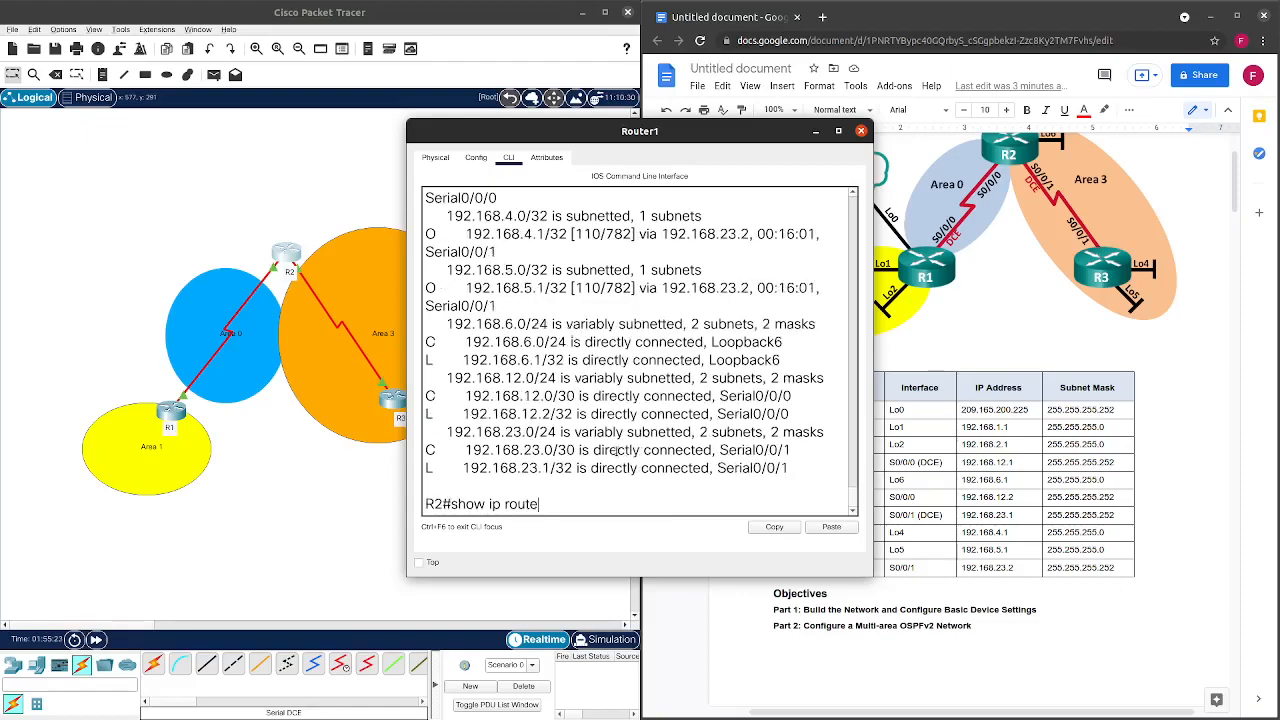
key("Return")
key("space")
scroll(630, 420, "up", 4)
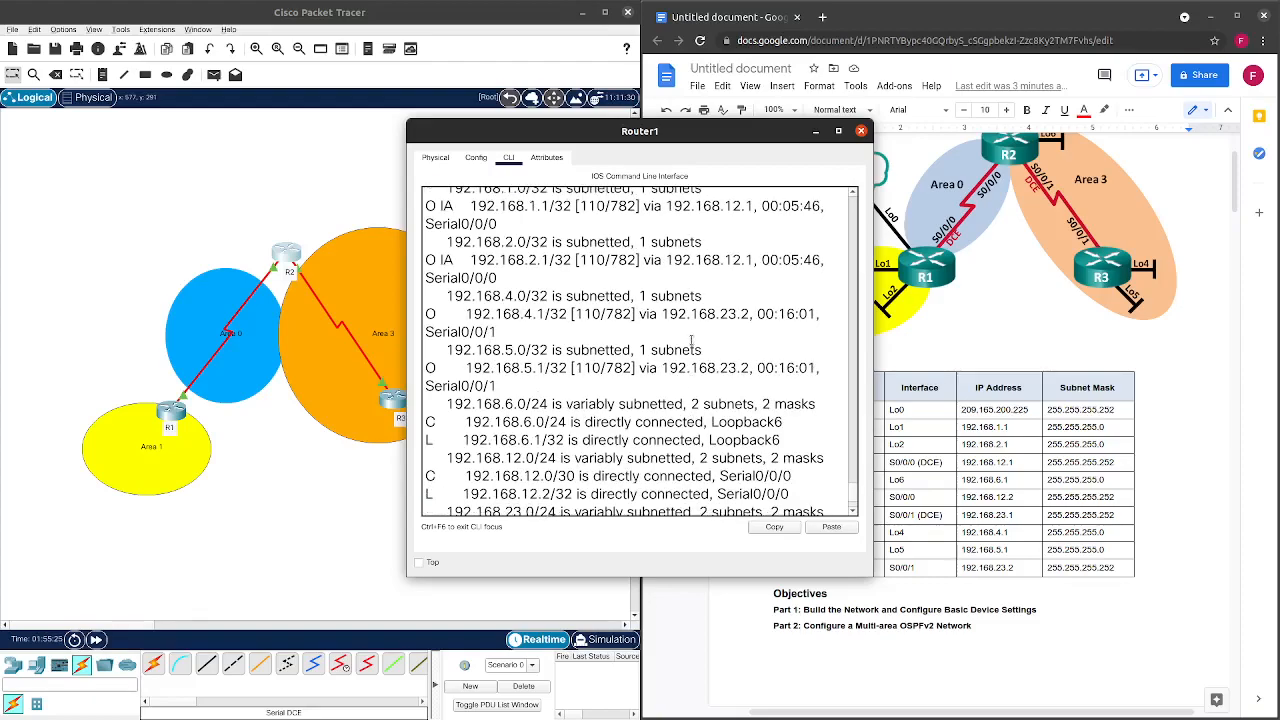
scroll(653, 383, "down", 1)
scroll(653, 383, "down", 3)
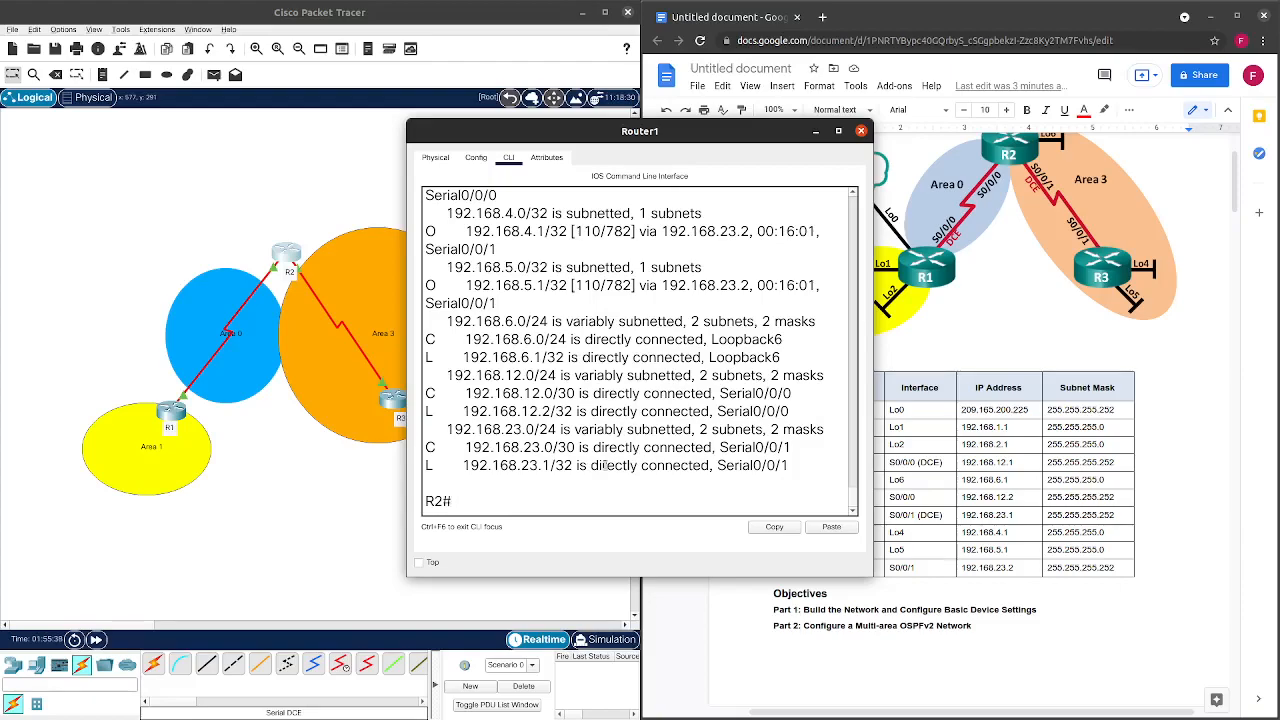
scroll(604, 465, "up", 3)
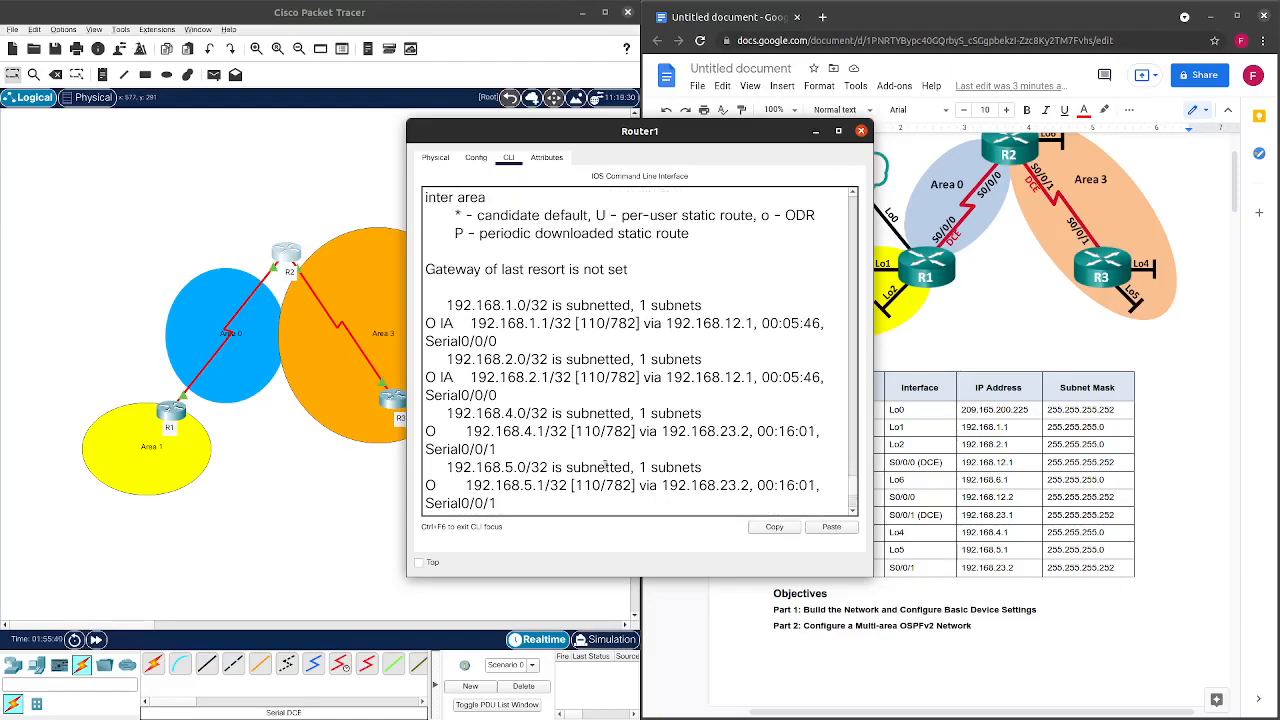
scroll(604, 465, "down", 3)
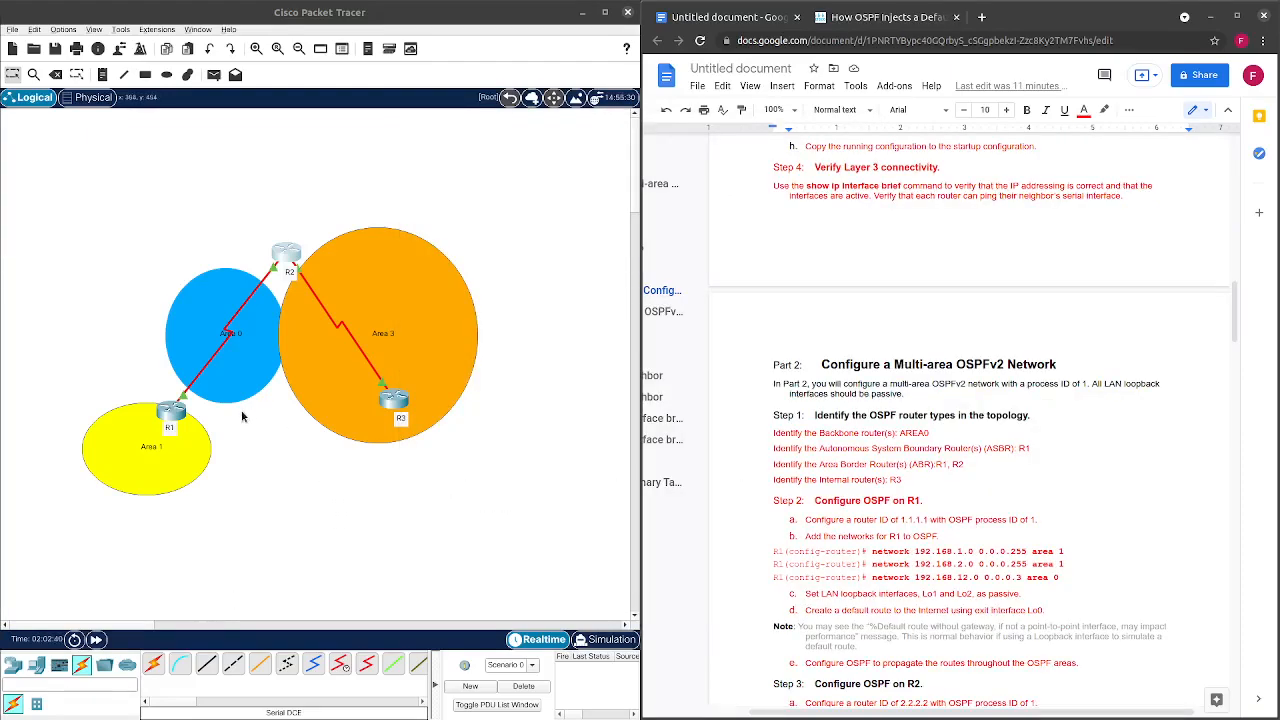
On R1's console, exit to the privileged prompt and re-enter global configuration mode with 'conf t'.
left_click(176, 407)
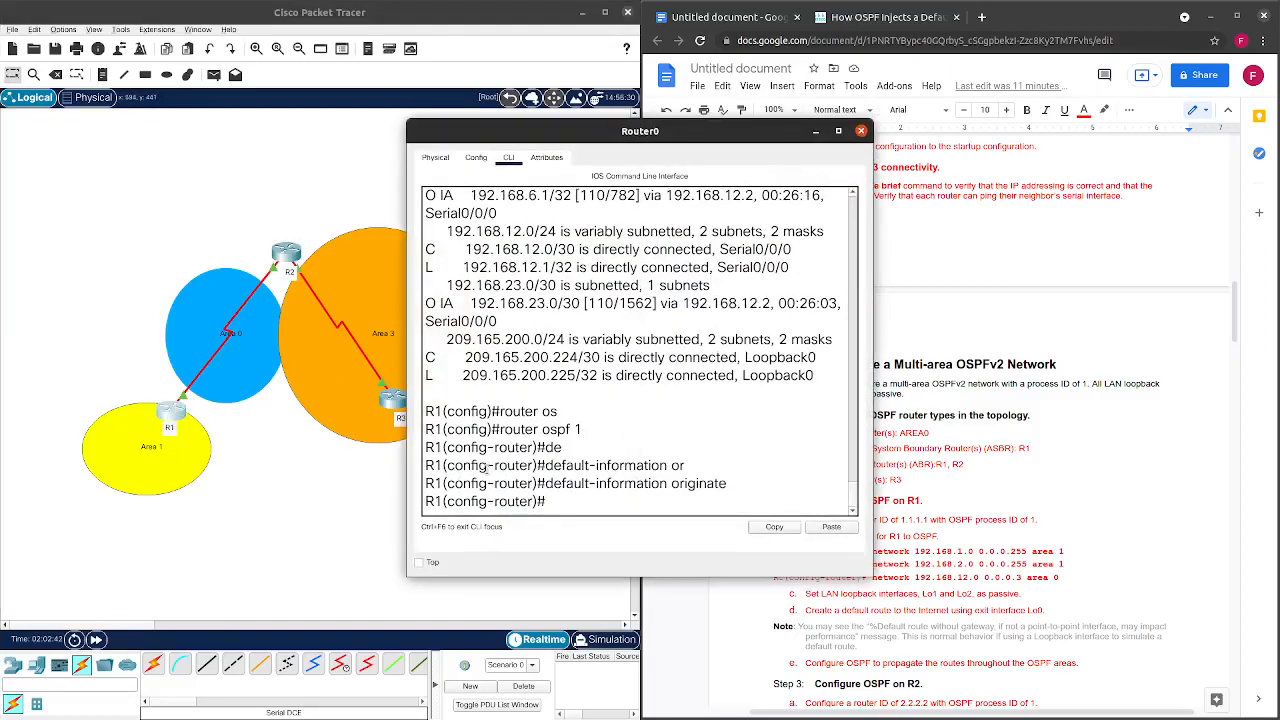
key("ctrl+z")
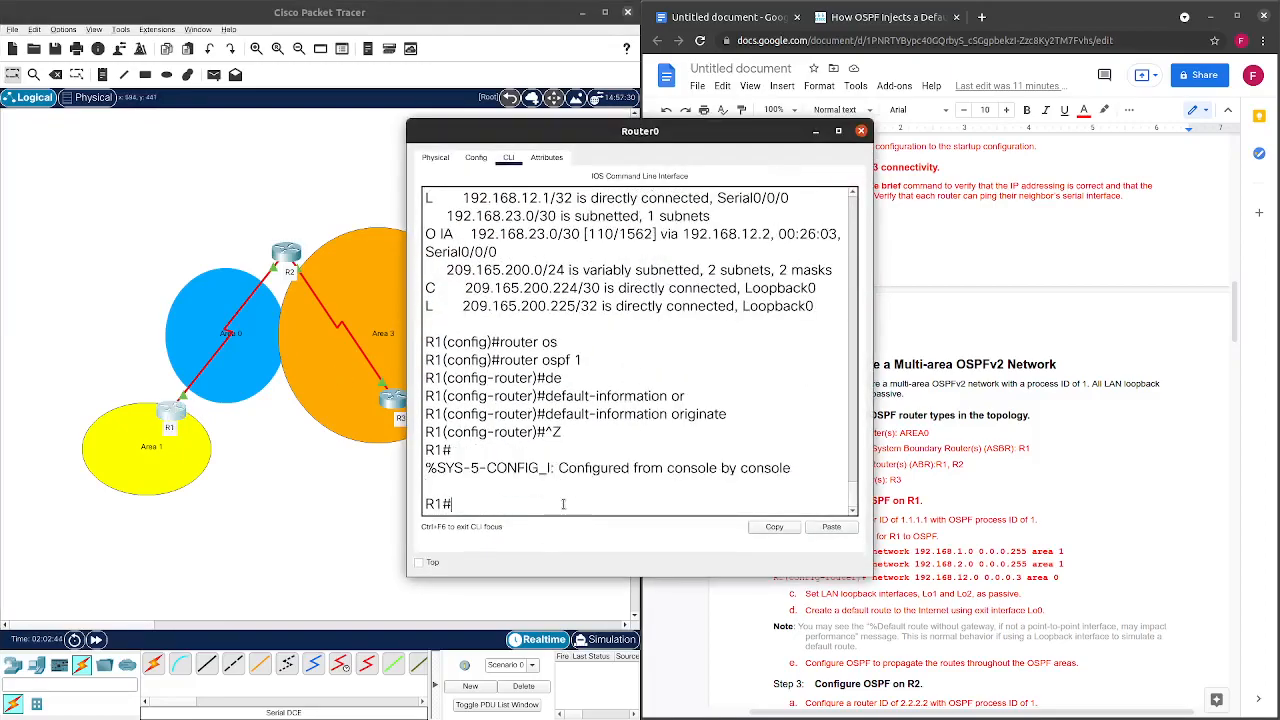
key("Return")
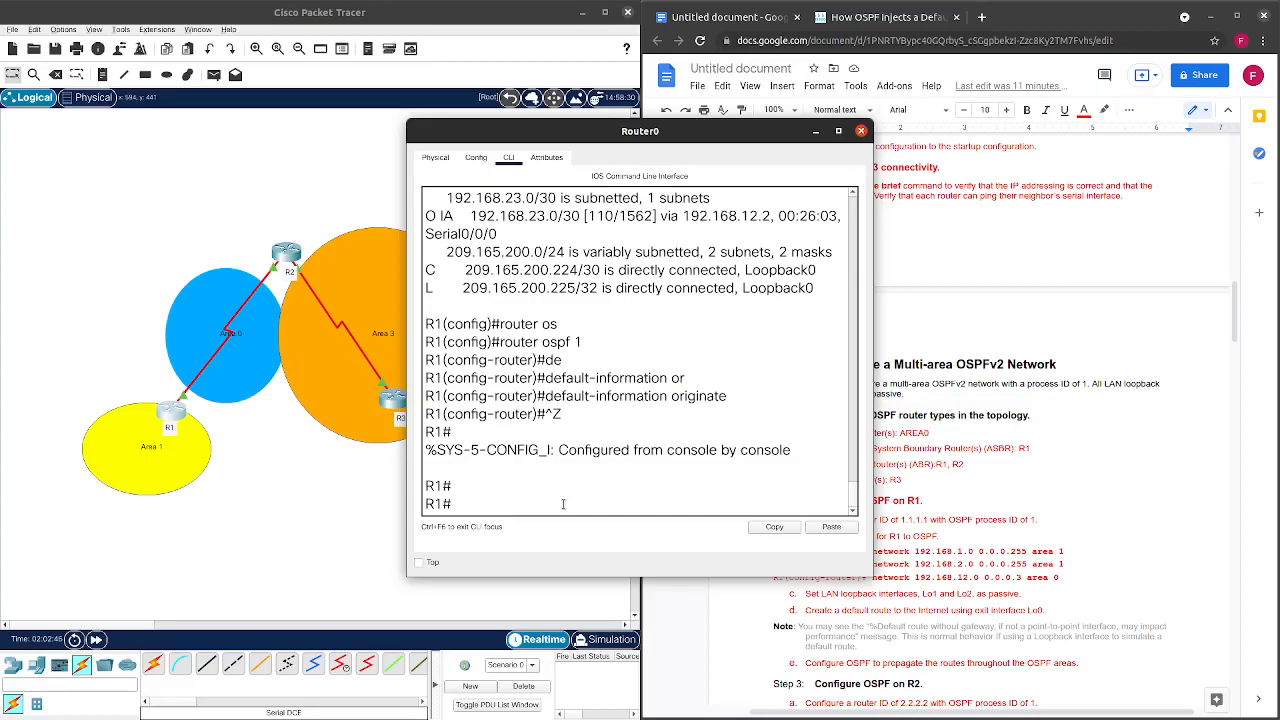
type("conf t")
key("Return")
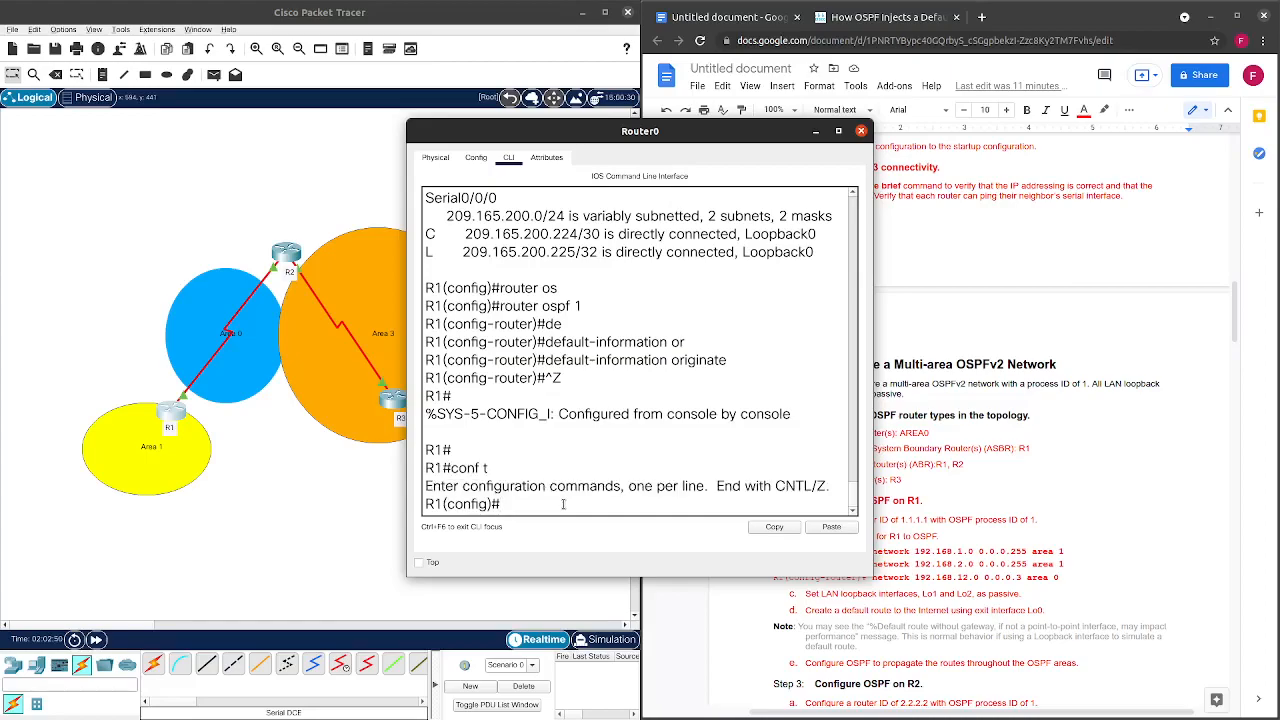
Run 'do show run | sec route' to review R1's OSPF and static route configuration.
key("Up")
key("Up")
key("Up")
key("BackSpace")
key("BackSpace")
key("BackSpace")
key("BackSpace")
key("BackSpace")
key("BackSpace")
key("BackSpace")
key("BackSpace")
key("BackSpace")
key("BackSpace")
key("BackSpace")
key("BackSpace")
key("BackSpace")
key("BackSpace")
key("BackSpace")
key("BackSpace")
type("do show run | sec")
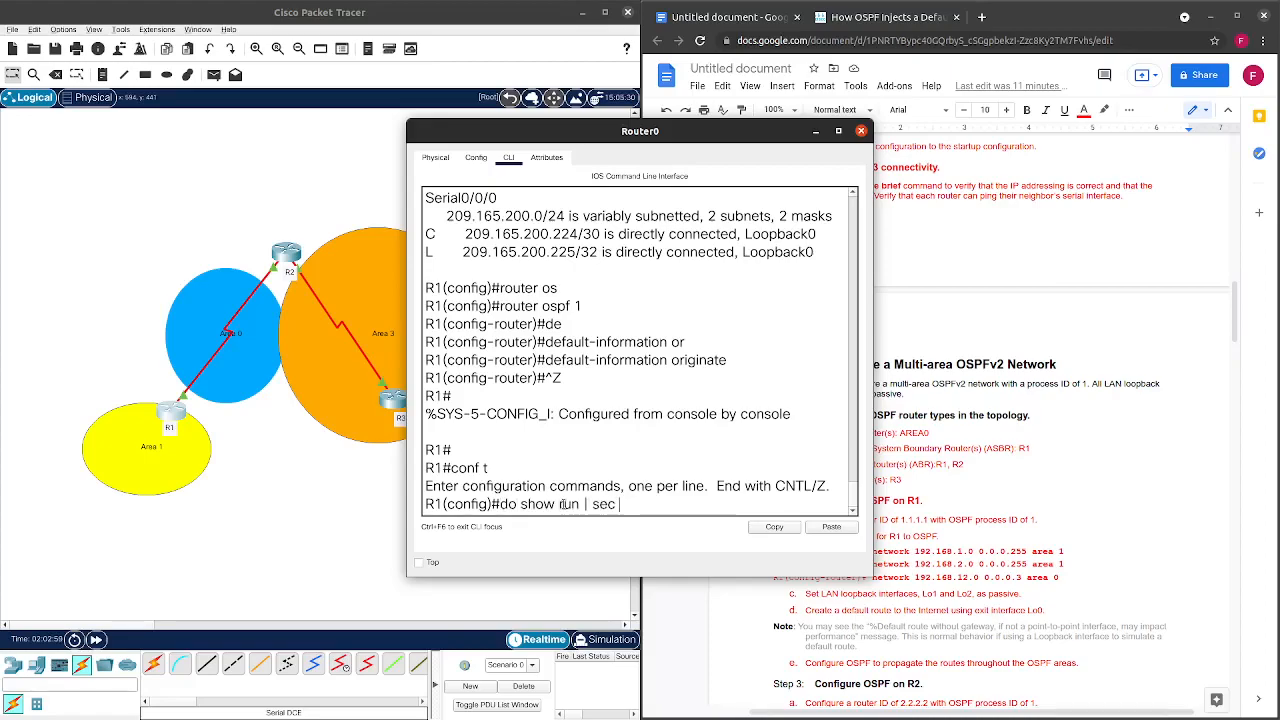
type(" route")
key("Return")
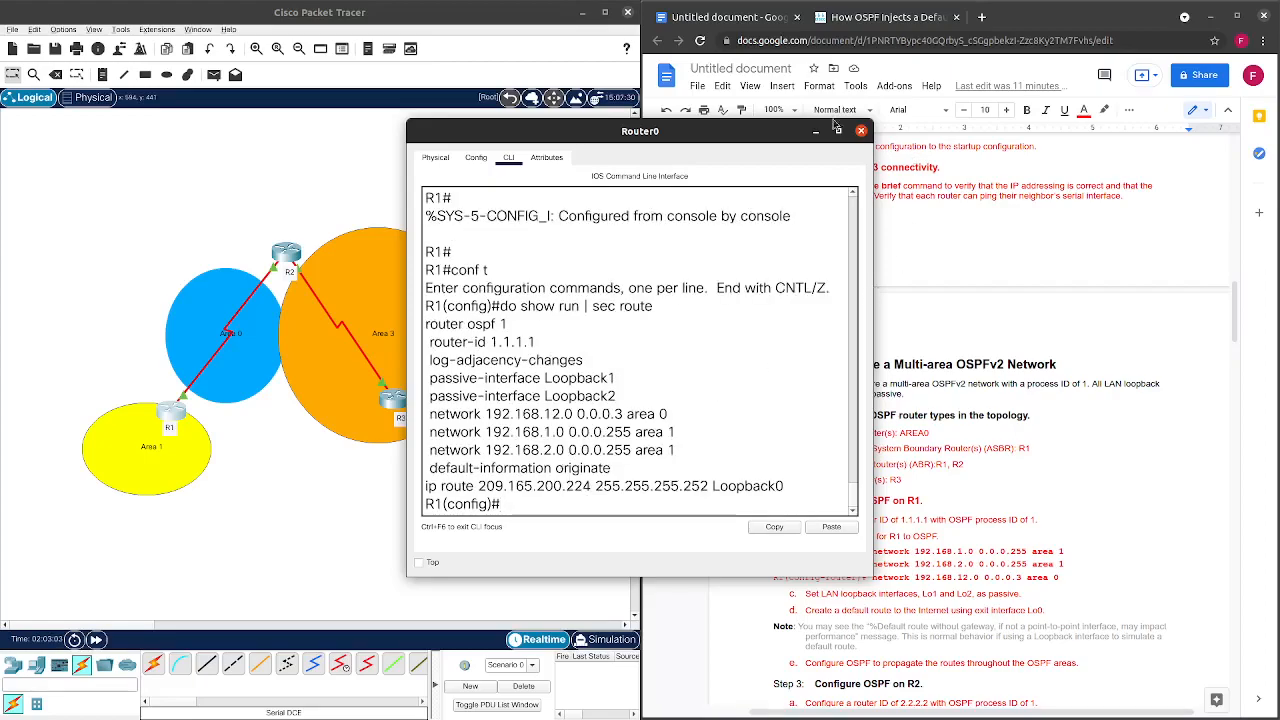
left_click_drag(766, 131, 832, 113)
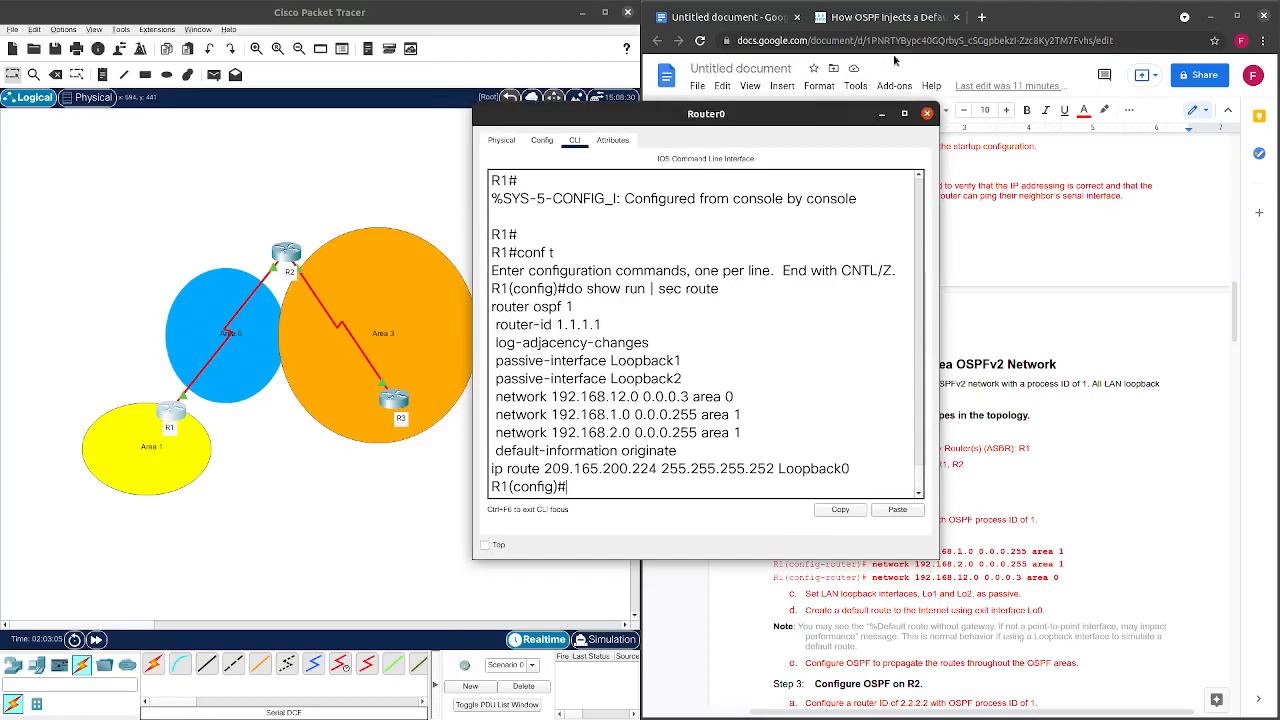
Remove R1's static route 'ip route 209.165.200.224 255.255.255.252 Loopback0' using 'no'.
left_click(957, 17)
left_click(622, 225)
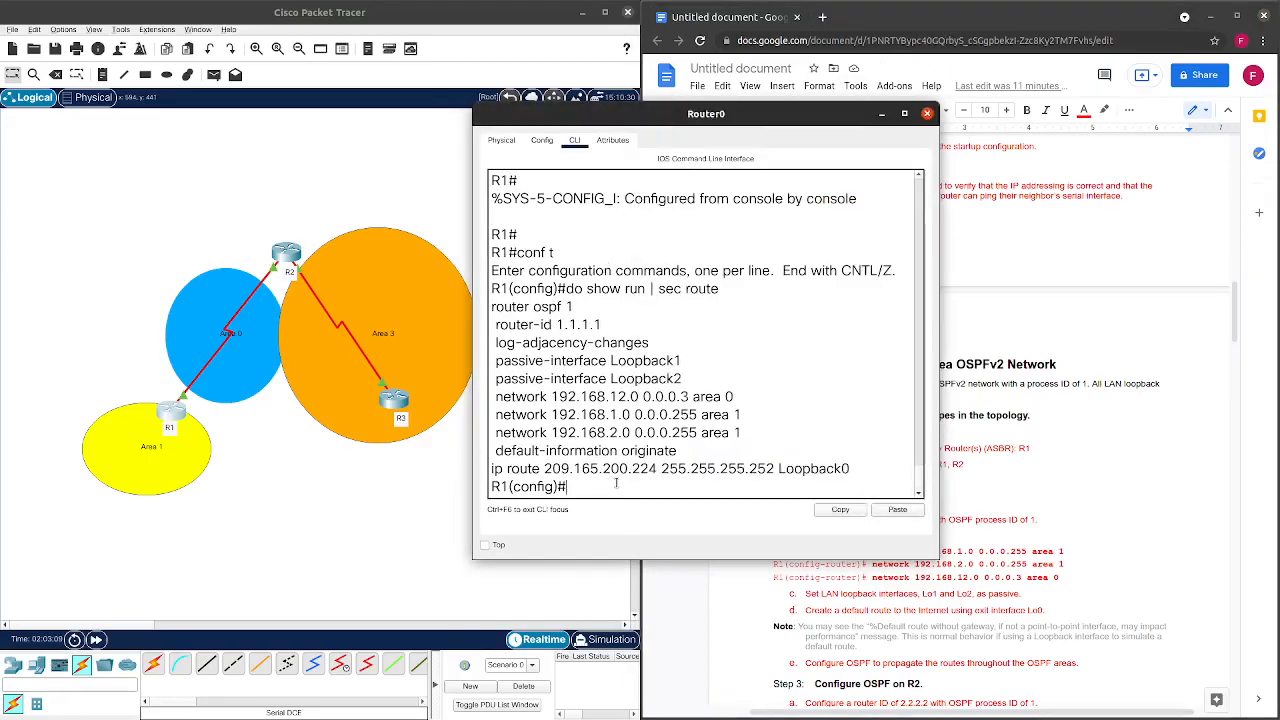
left_click_drag(859, 468, 491, 470)
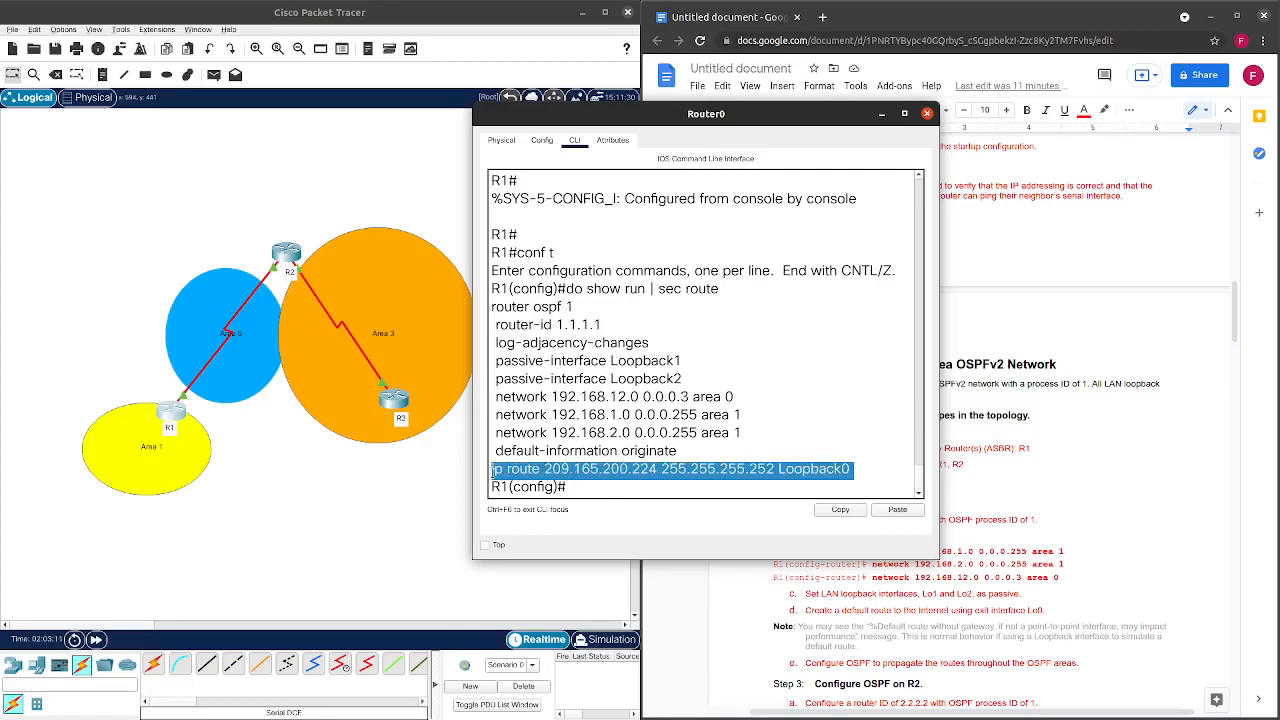
right_click(503, 473)
left_click(522, 478)
left_click(579, 489)
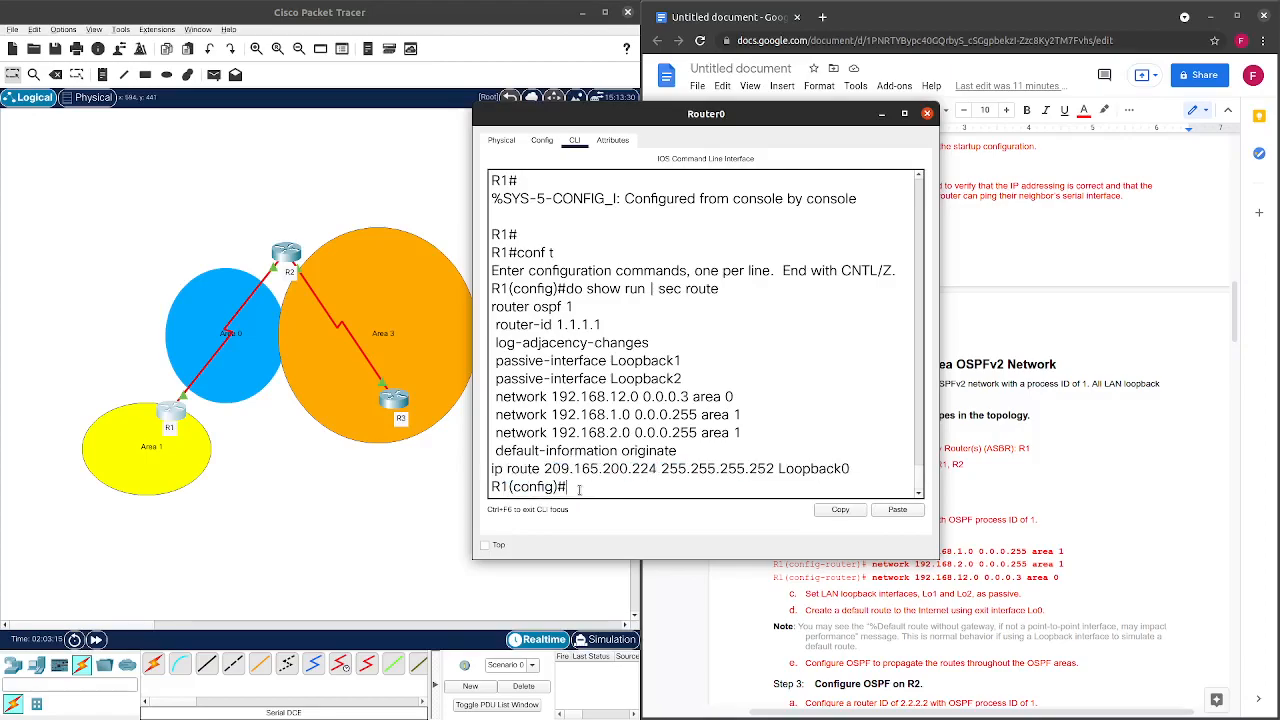
type("no")
left_click(888, 511)
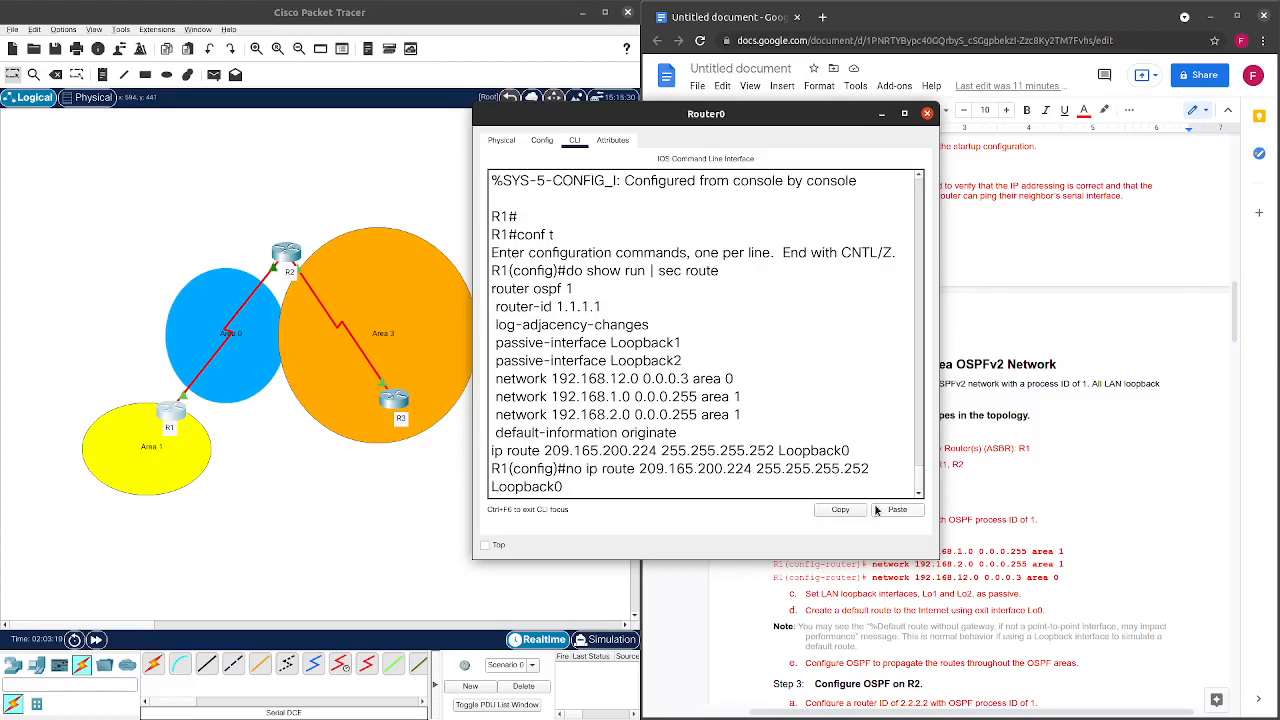
key("Return")
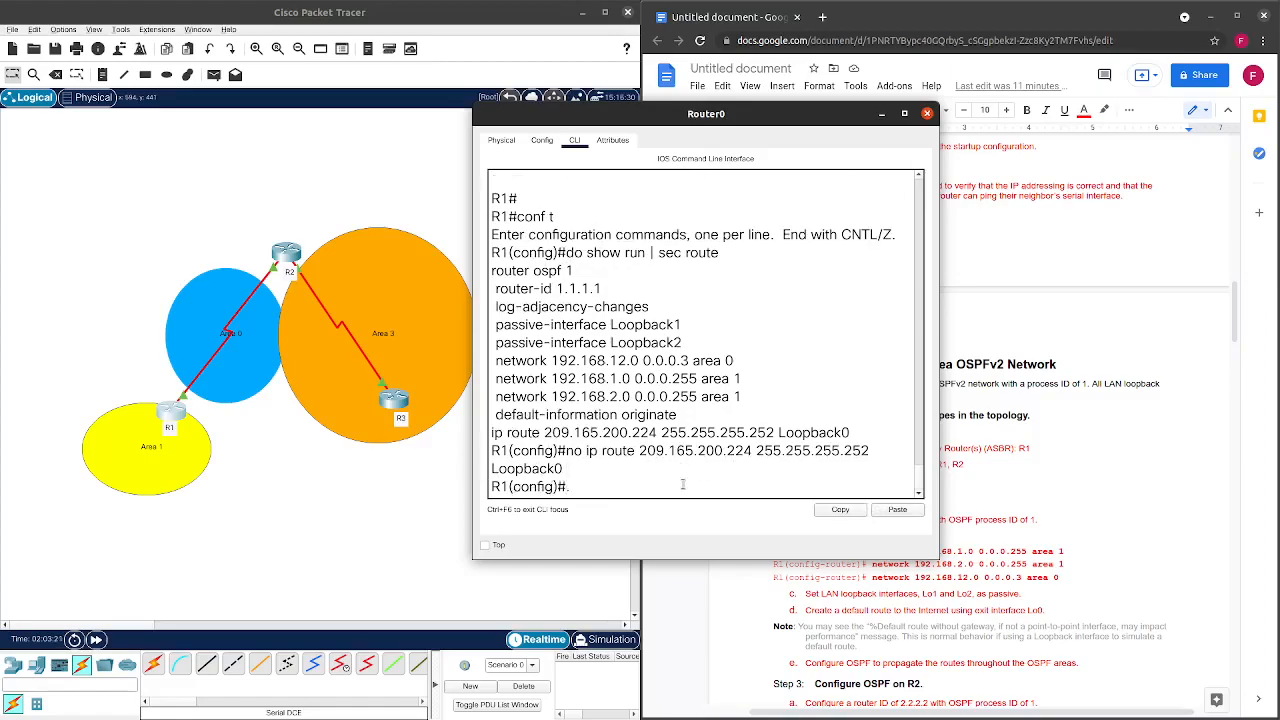
Add the default route 'ip route 0.0.0.0 0.0.0.0 loopback 0' on R1.
key("Up")
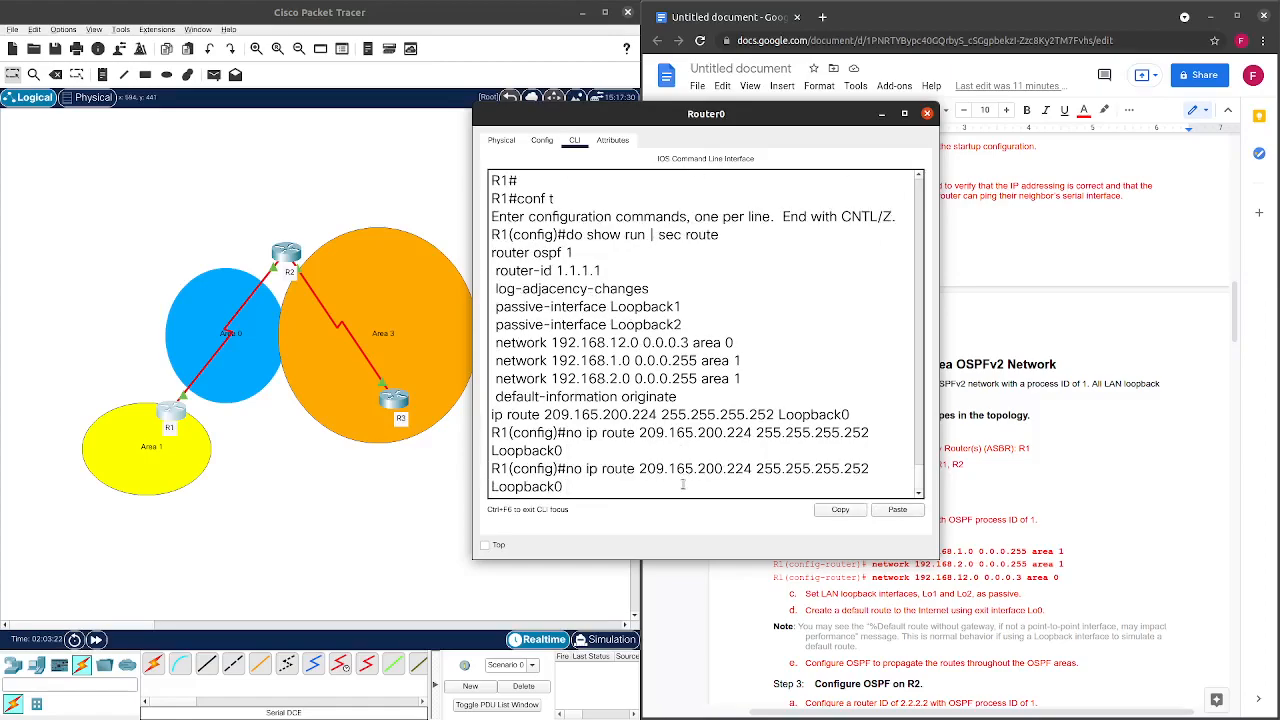
key("BackSpace")
key("BackSpace")
key("BackSpace")
key("BackSpace")
key("BackSpace")
key("BackSpace")
key("BackSpace")
key("BackSpace")
key("BackSpace")
key("BackSpace")
key("BackSpace")
key("BackSpace")
key("BackSpace")
key("BackSpace")
key("BackSpace")
key("BackSpace")
key("BackSpace")
key("BackSpace")
key("BackSpace")
key("BackSpace")
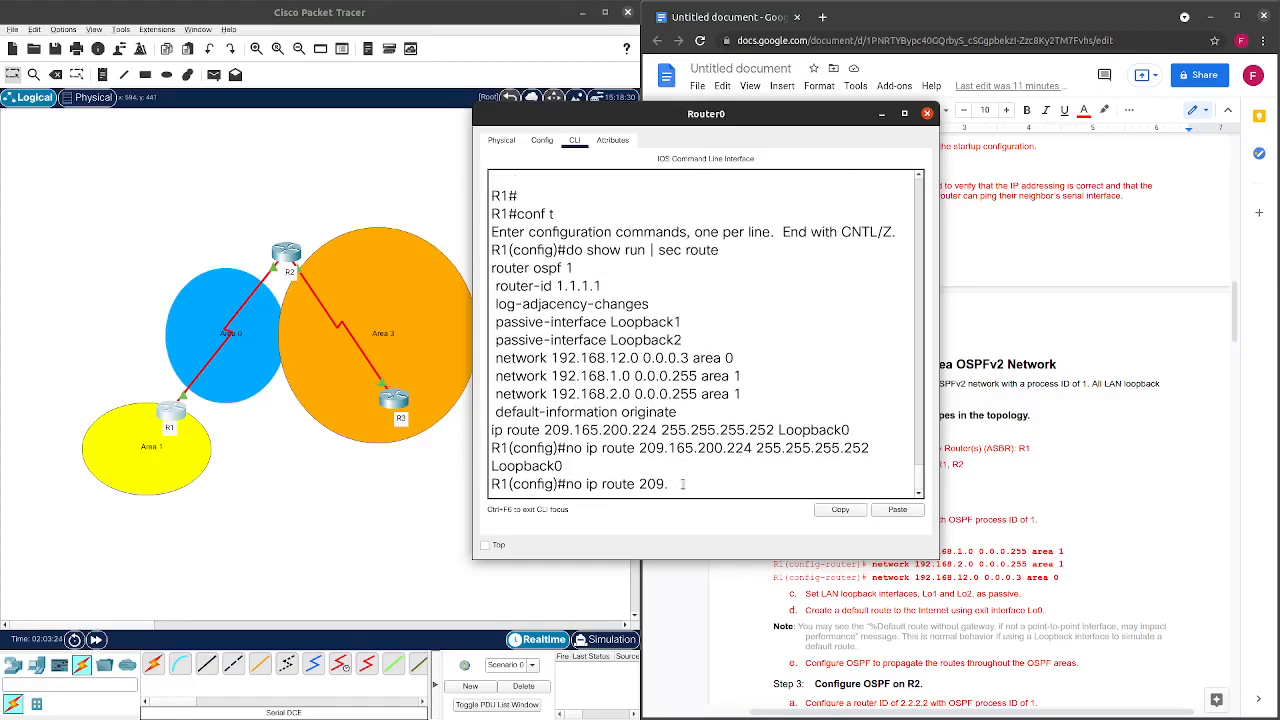
key("BackSpace")
key("BackSpace")
key("BackSpace")
key("BackSpace")
key("BackSpace")
key("BackSpace")
key("BackSpace")
key("BackSpace")
key("BackSpace")
key("BackSpace")
key("BackSpace")
key("BackSpace")
key("BackSpace")
key("BackSpace")
key("BackSpace")
key("BackSpace")
type("ip route 0.0.0.0 0.0.0.0")
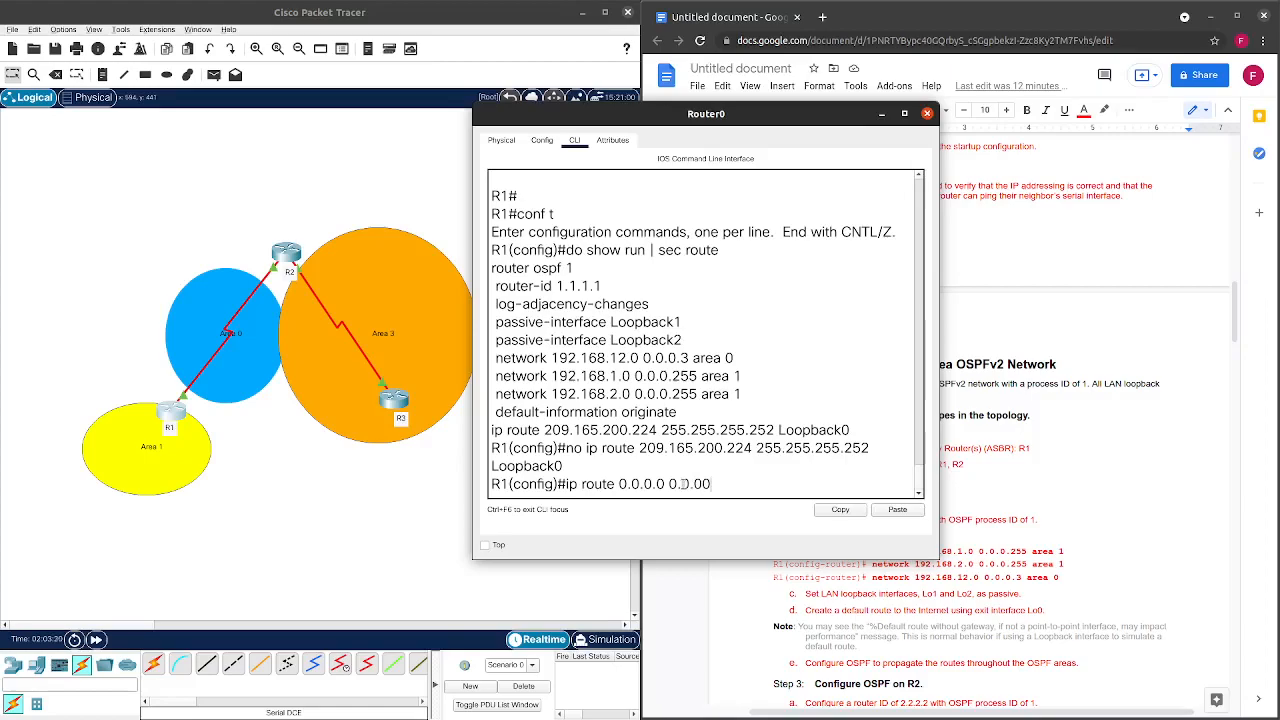
key("BackSpace")
type(".200.224 255.255.255")
key("BackSpace")
key("BackSpace")
key("BackSpace")
key("BackSpace")
key("BackSpace")
key("BackSpace")
key("BackSpace")
key("BackSpace")
key("BackSpace")
key("BackSpace")
key("BackSpace")
type("loo")
key("Tab")
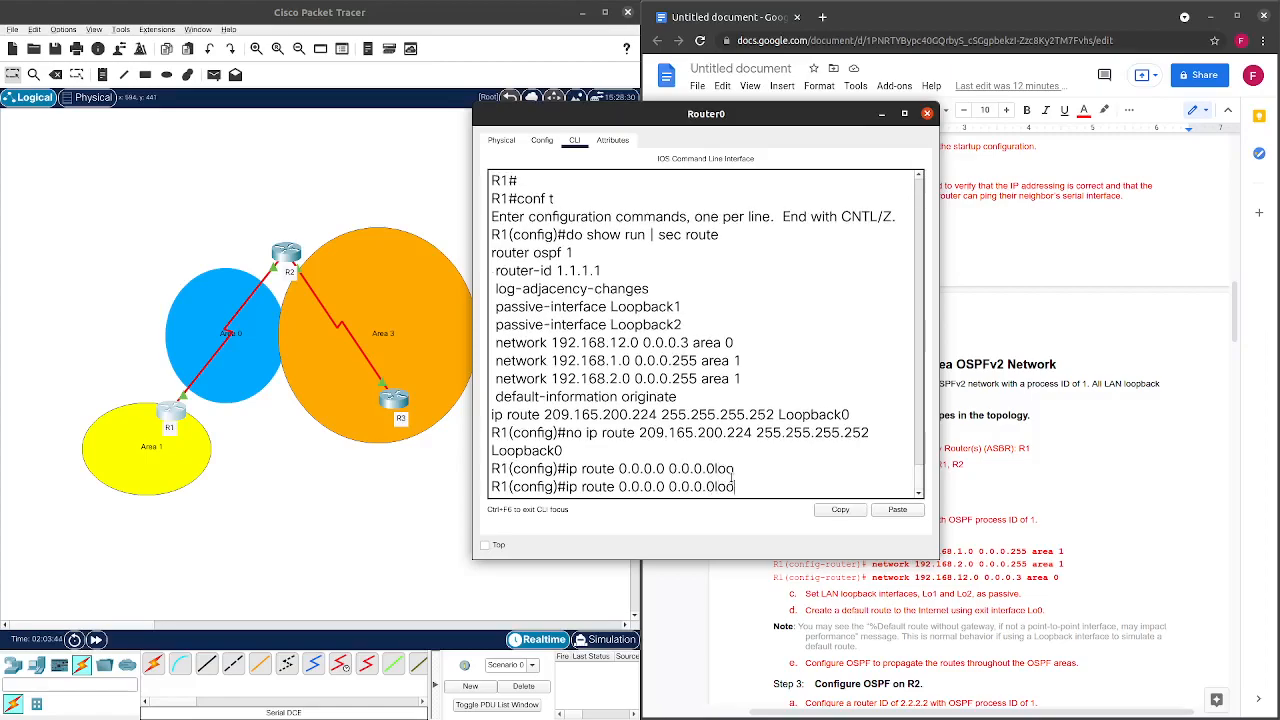
key("BackSpace")
key("BackSpace")
key("BackSpace")
type("l")
key("Tab")
key("Tab")
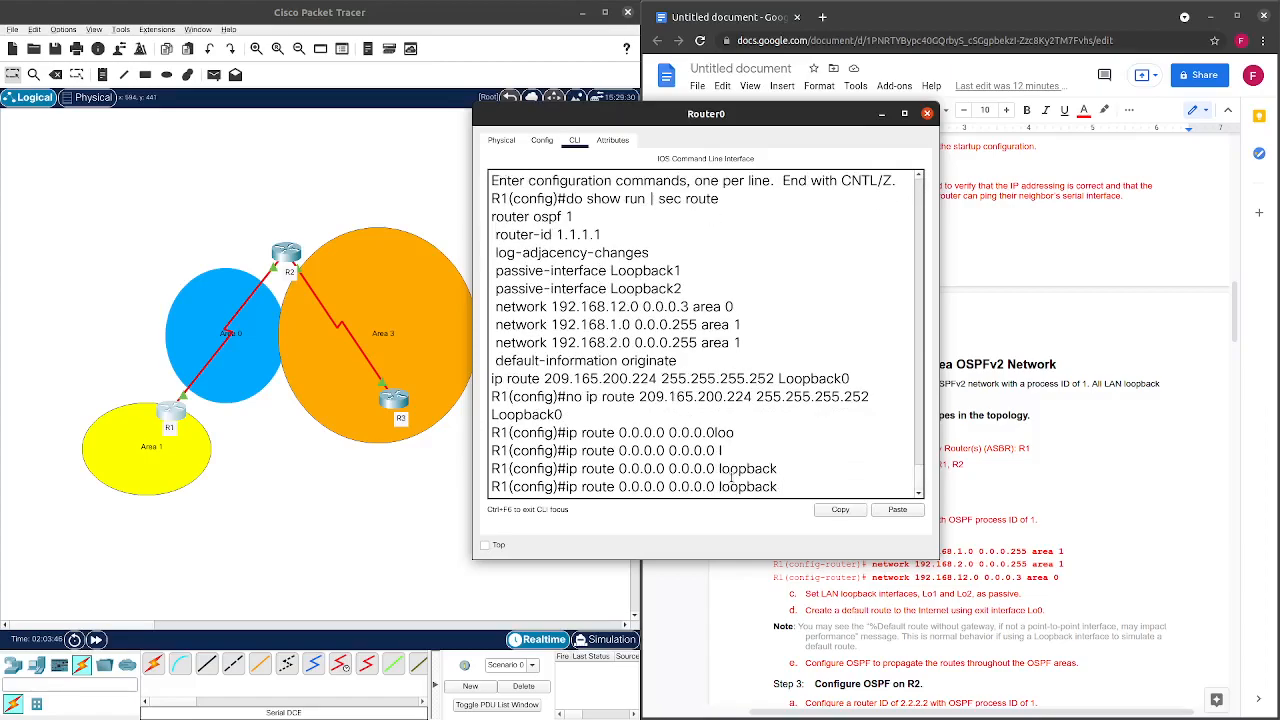
type("0")
key("Return")
key("Return")
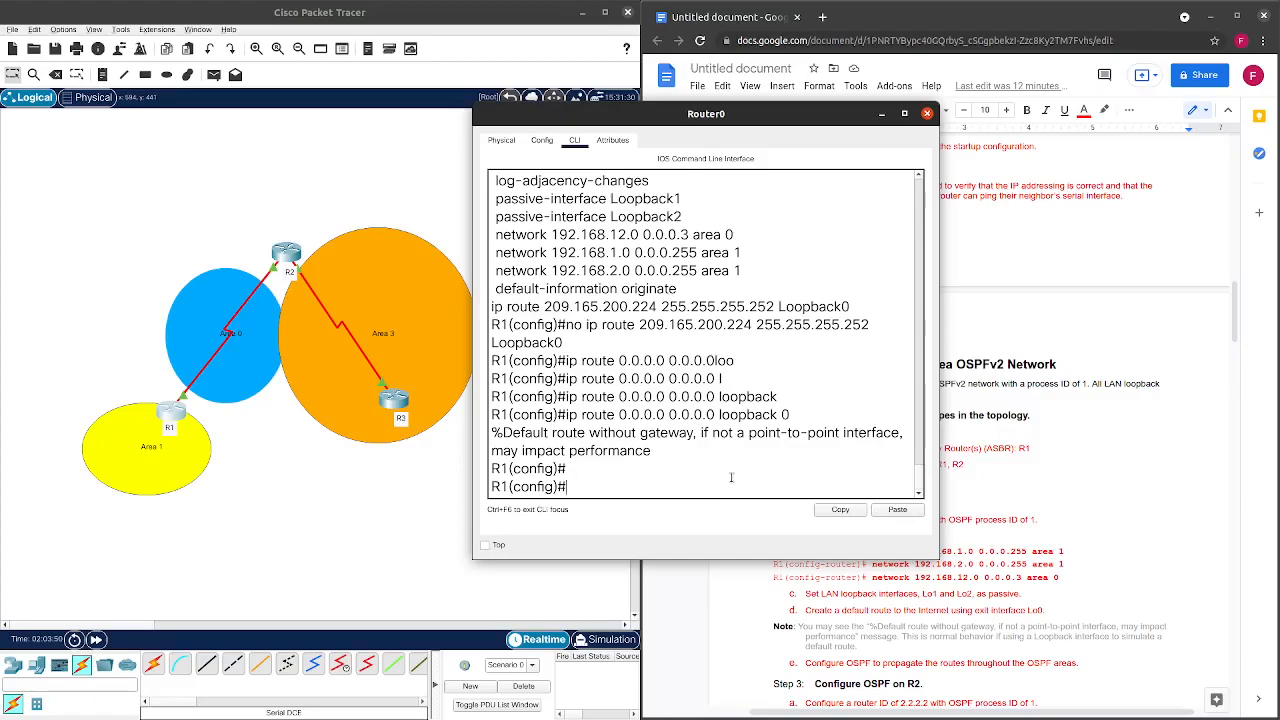
Back on R1's console, enter 'default-information originate' under 'router ospf 1'.
left_click(927, 113)
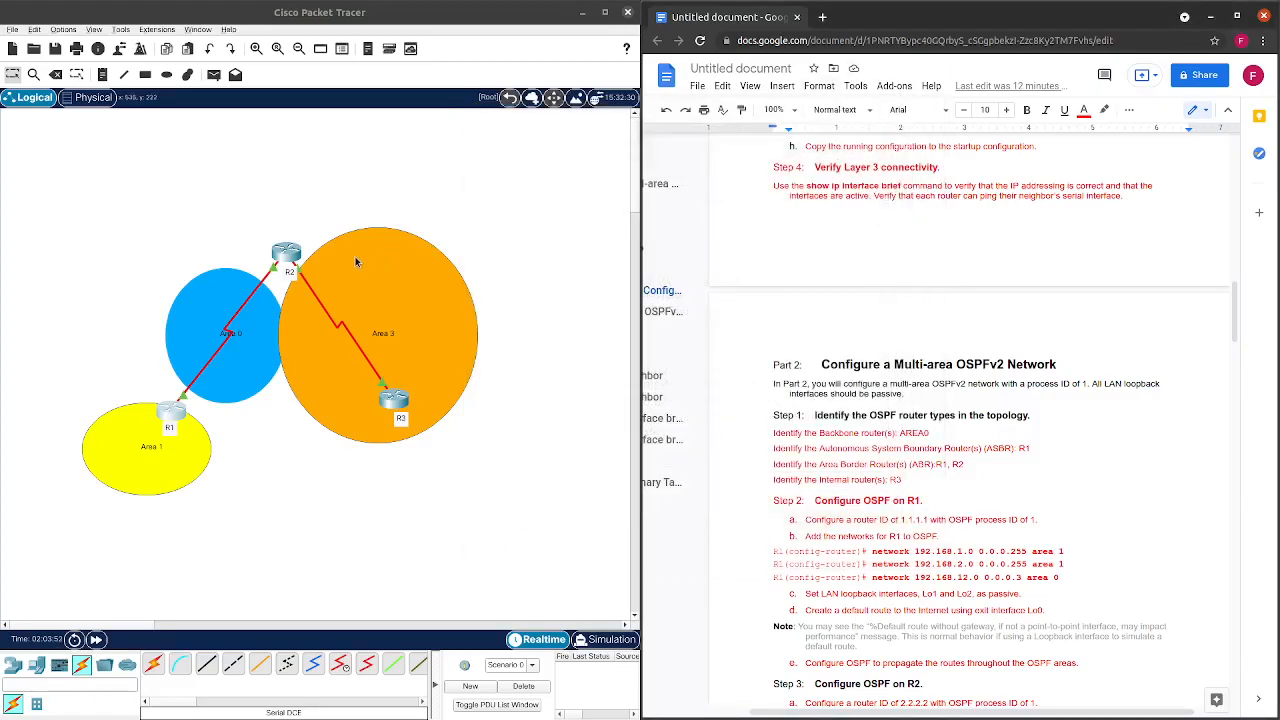
left_click(288, 255)
left_click(166, 414)
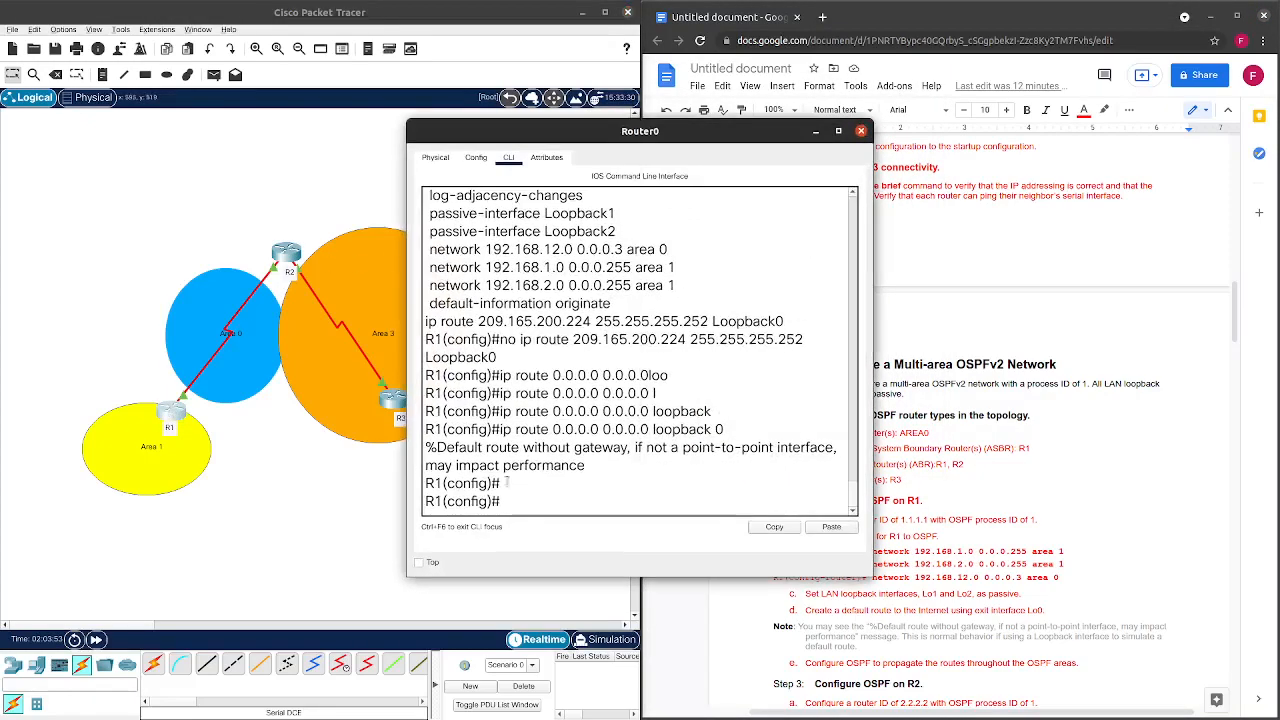
type("rout")
key("Tab")
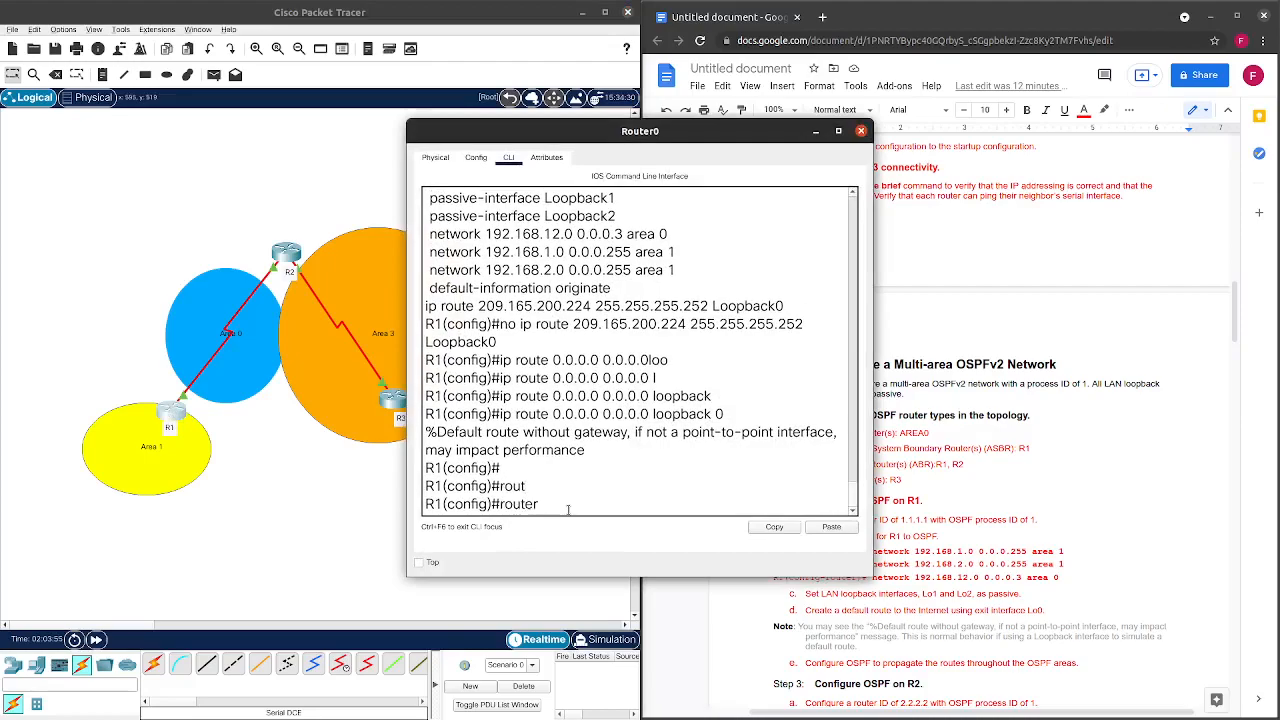
type("os")
key("Tab")
type("1")
key("Return")
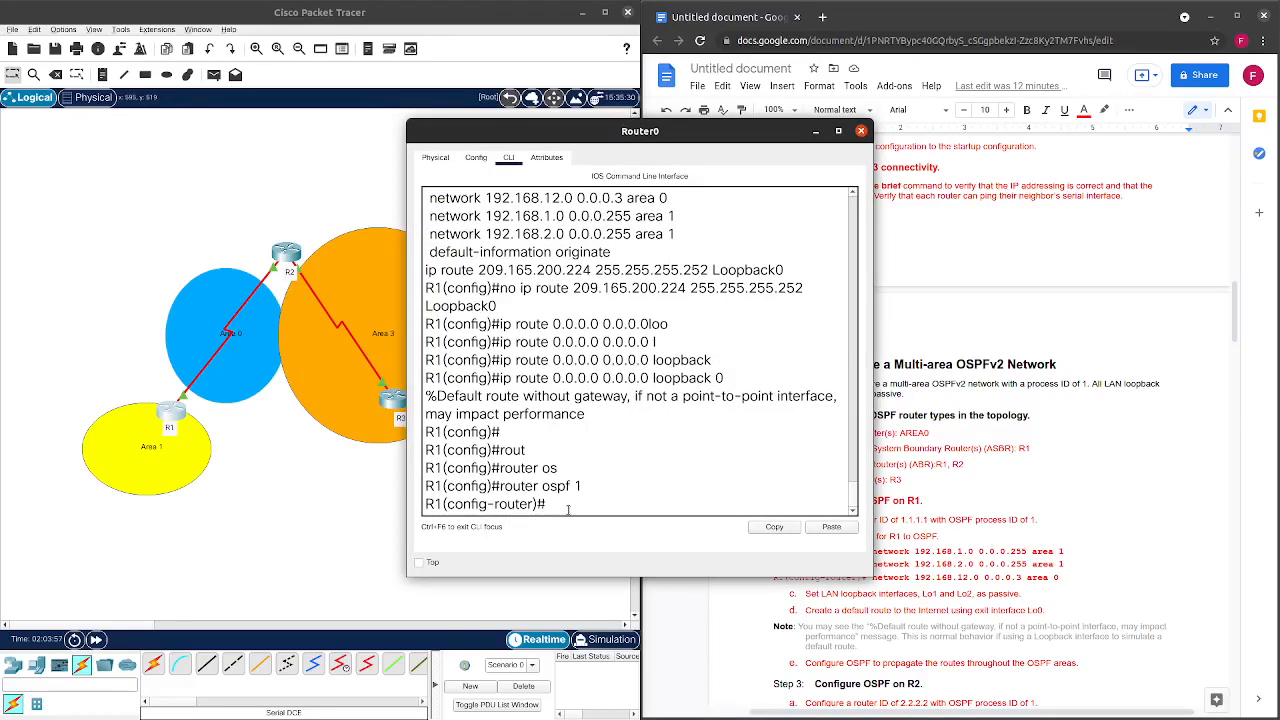
type("de")
key("Tab")
type("o")
key("Tab")
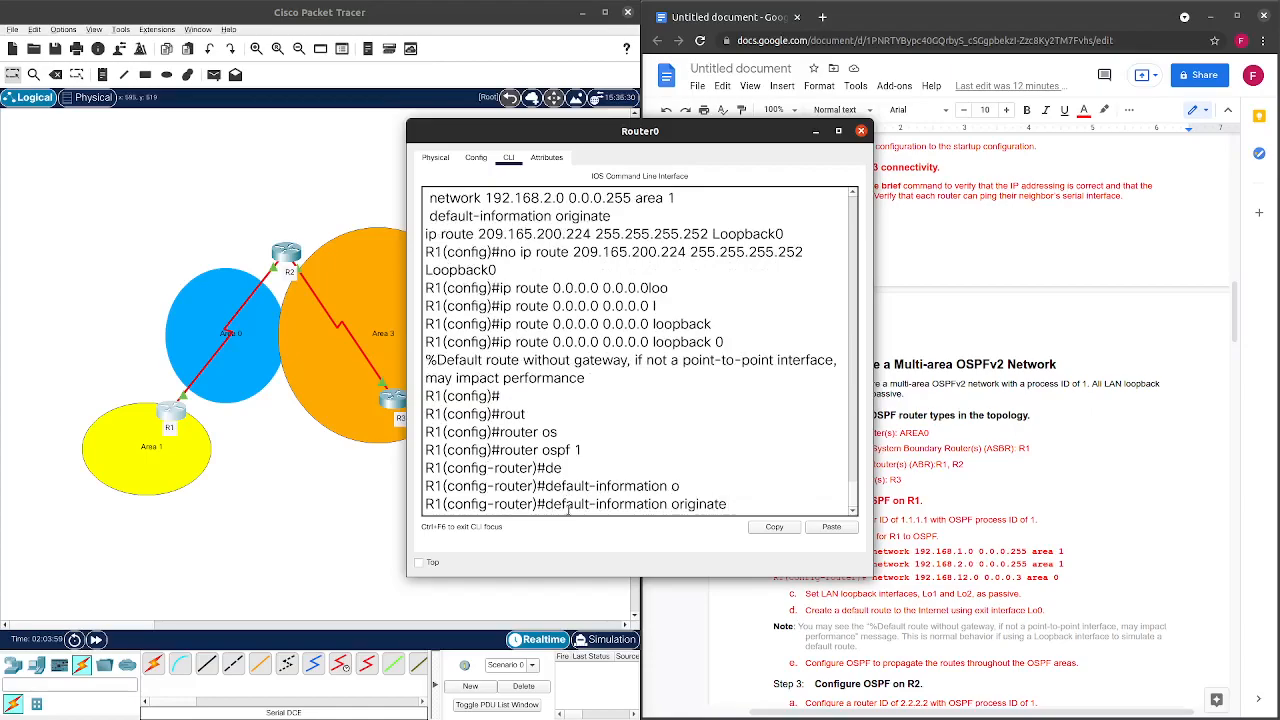
key("Return")
Refresh R2's routing table and highlight its new O*E2 default route line.
left_click(860, 131)
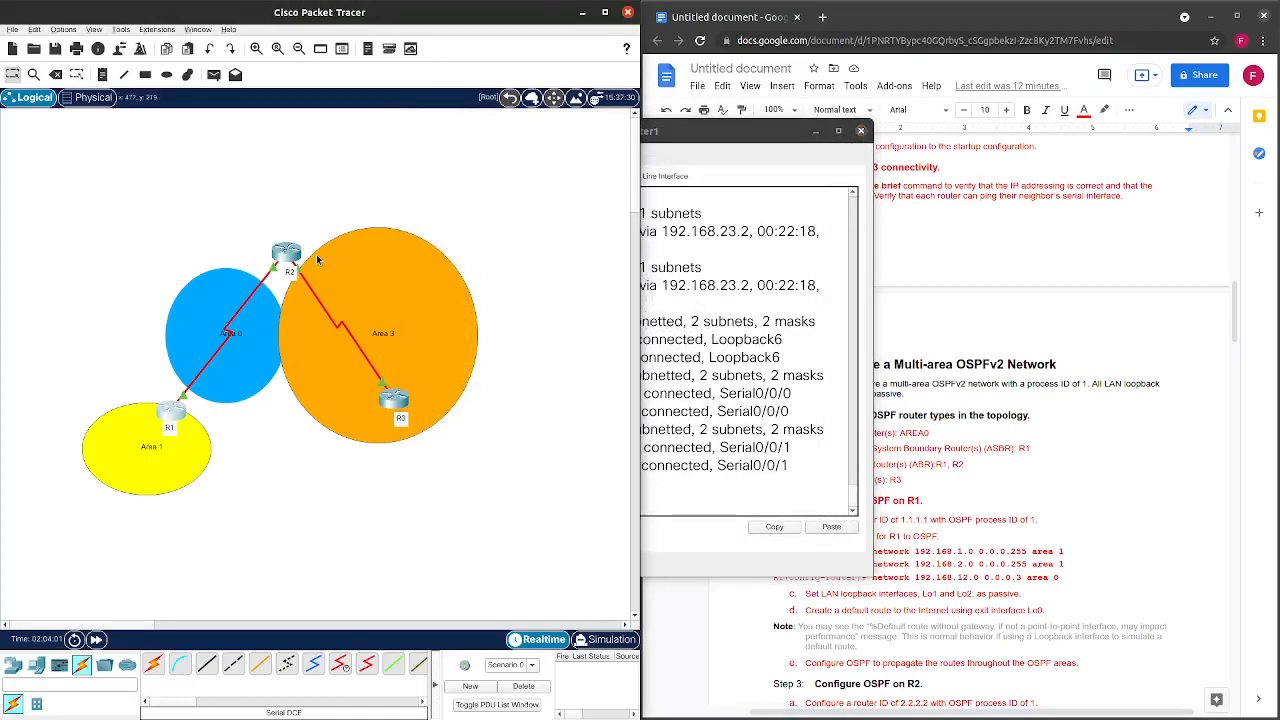
left_click(536, 485)
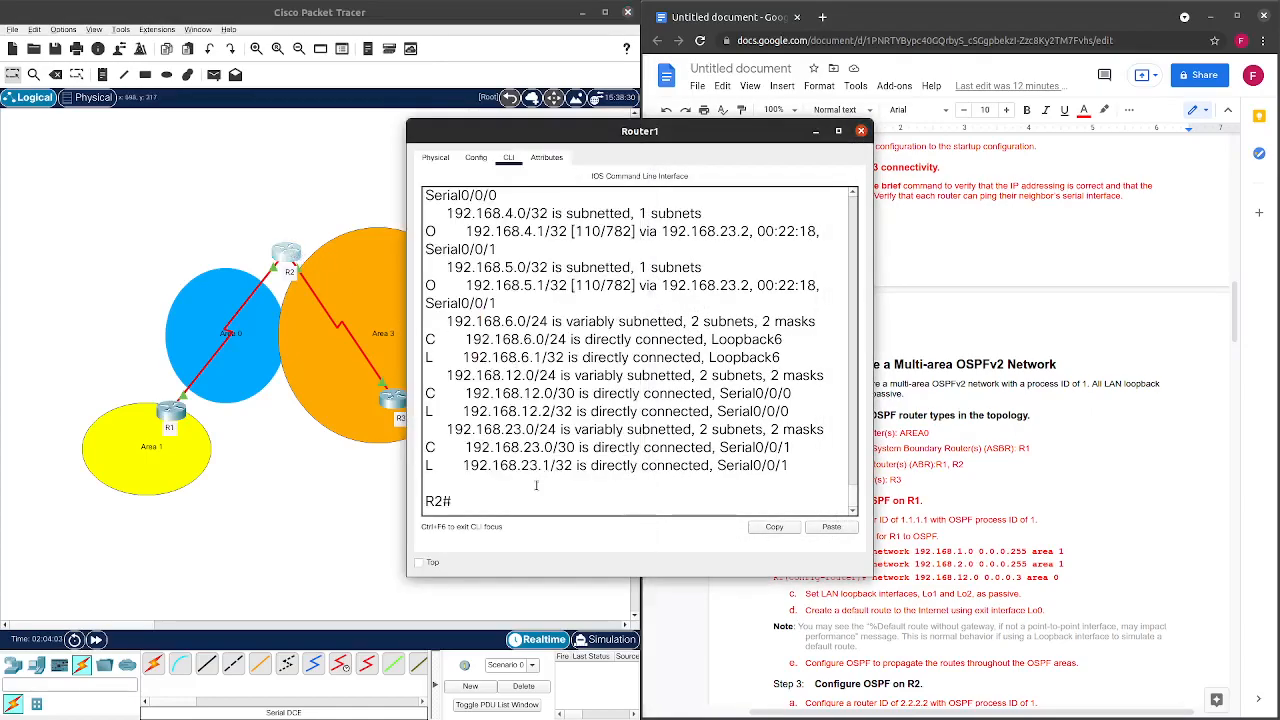
key("Up")
key("Return")
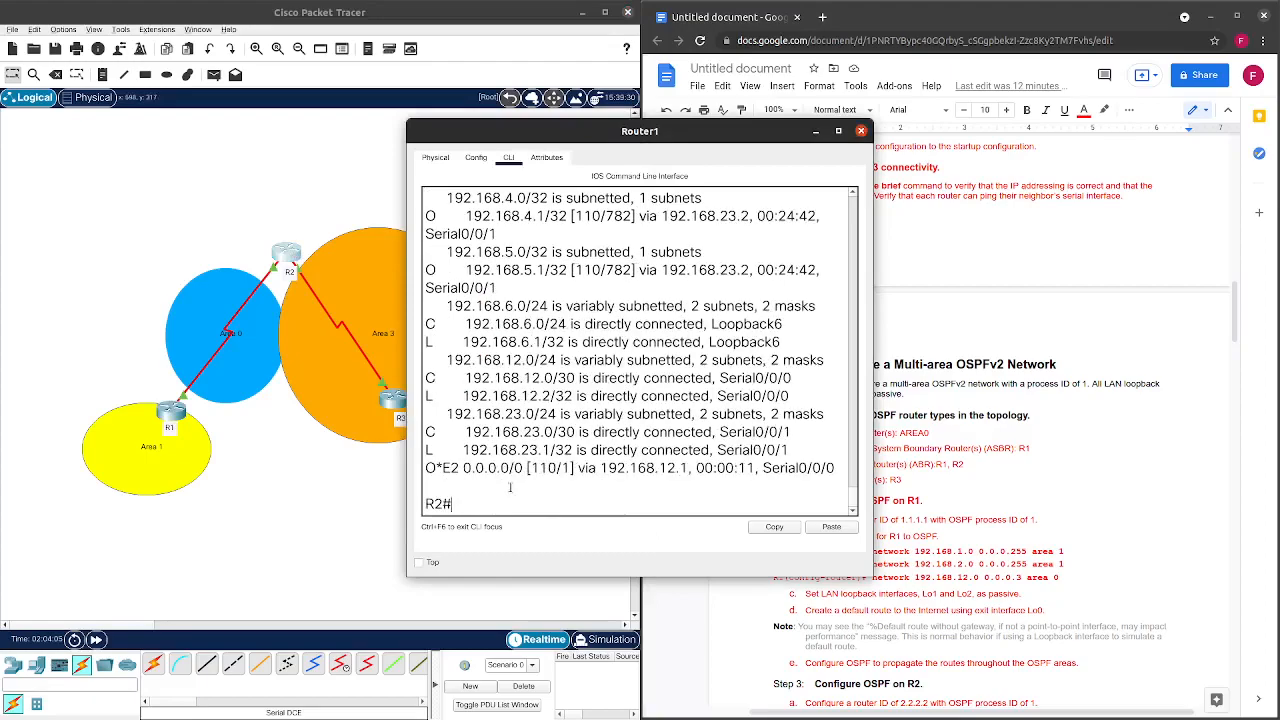
left_click_drag(428, 468, 848, 471)
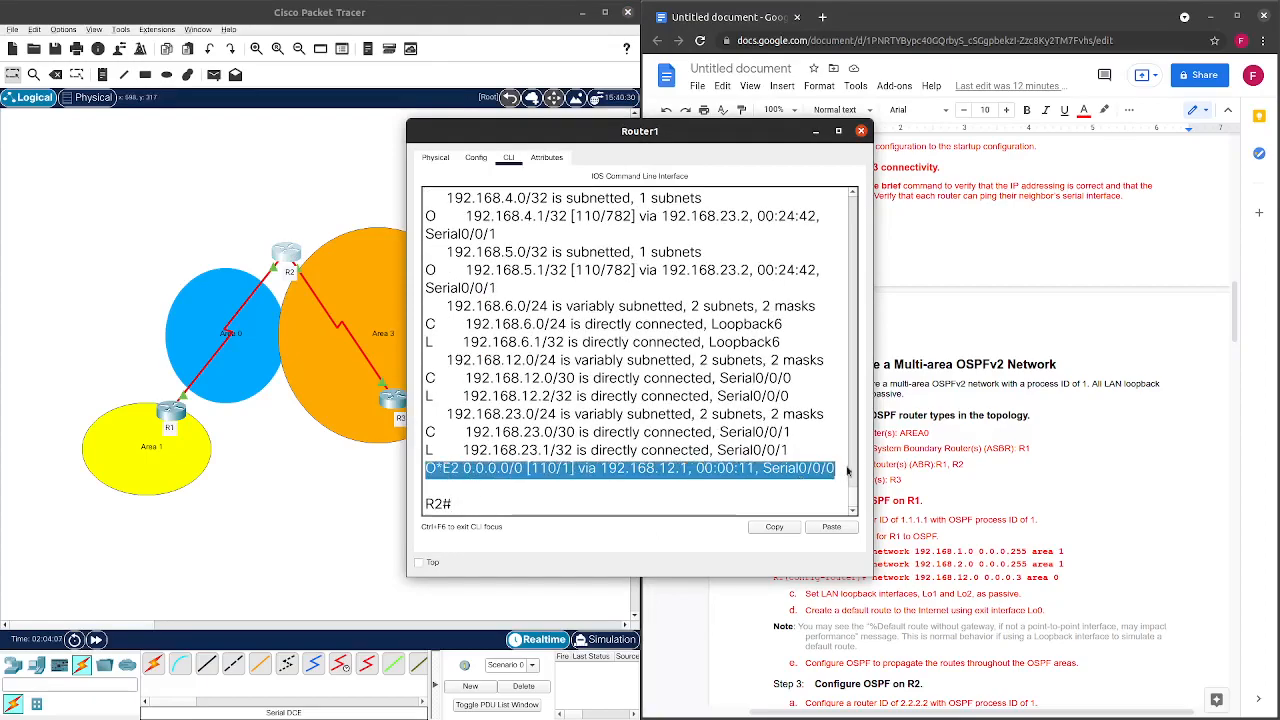
left_click(456, 476)
left_click_drag(427, 466, 866, 468)
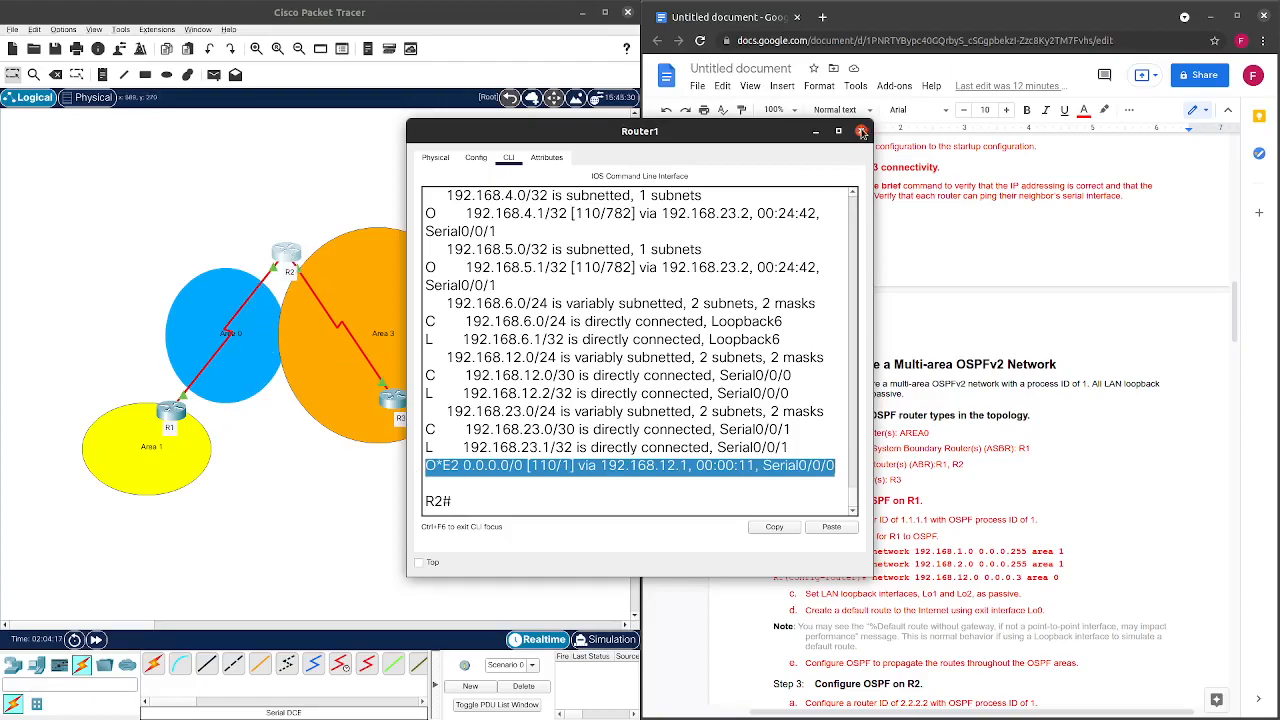
Open R3's console, log in, and enter privileged mode with 'enable'.
left_click(861, 131)
left_click(287, 252)
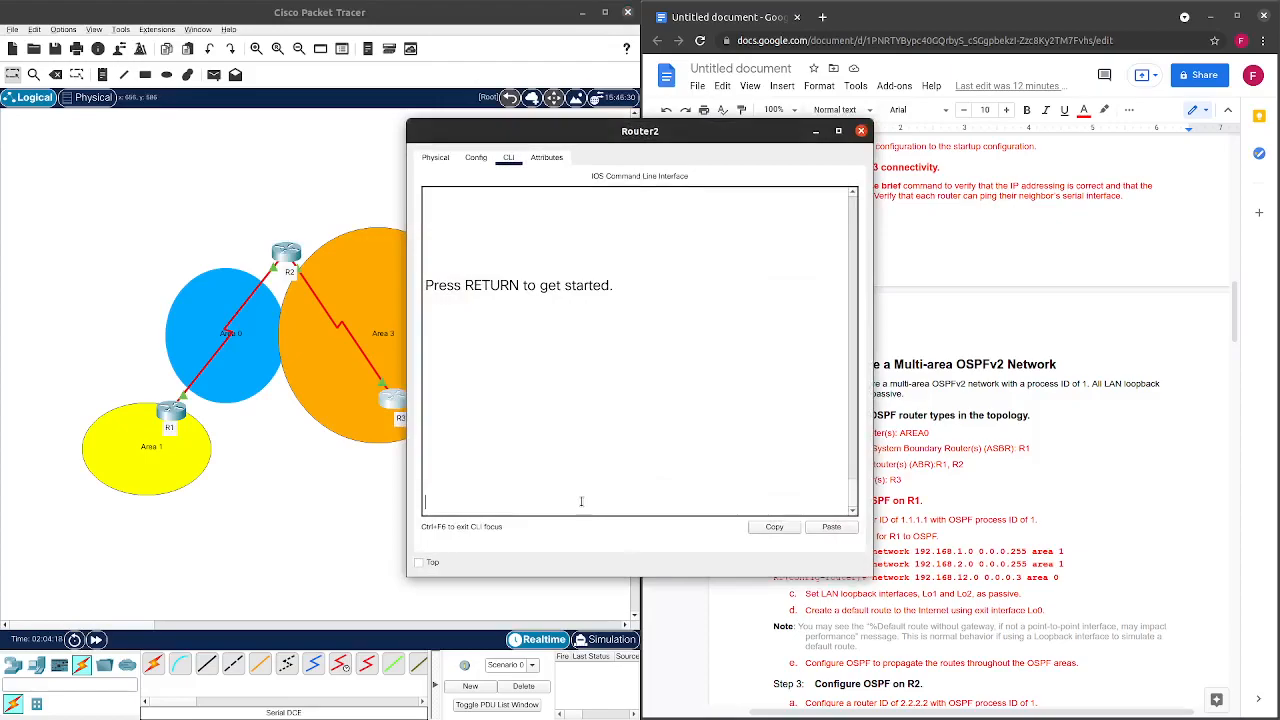
key("Return")
key("Return")
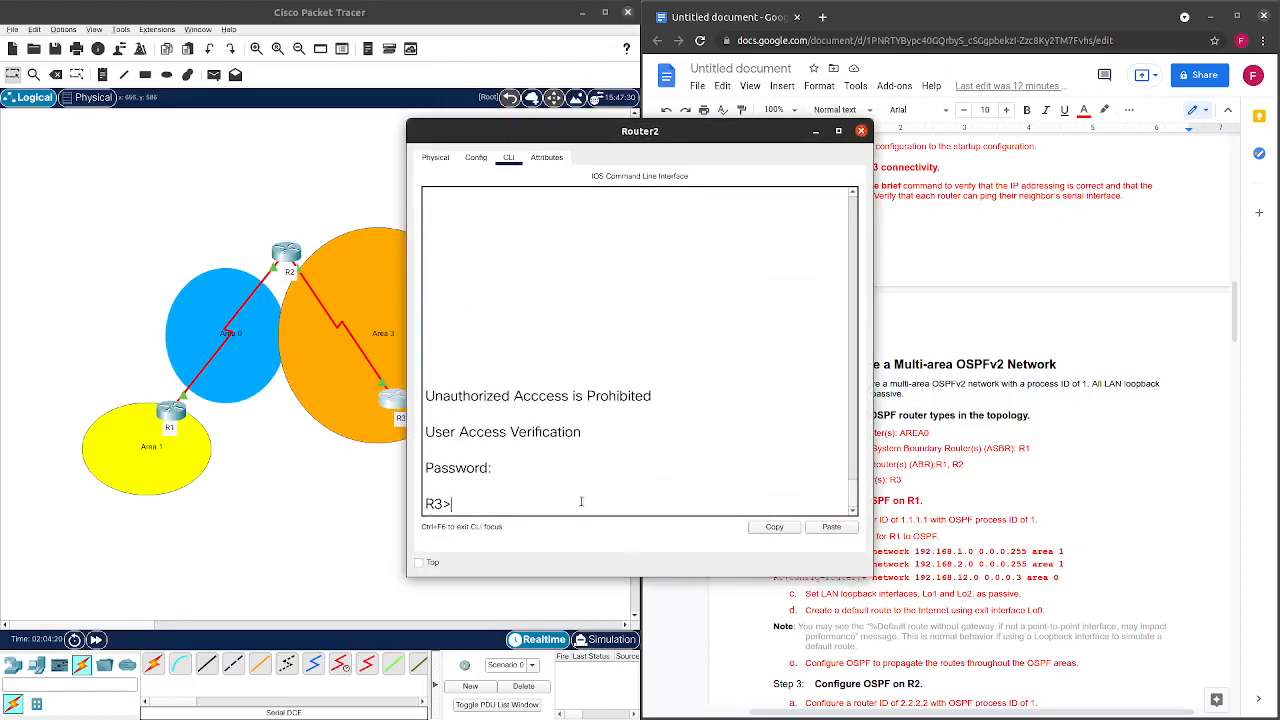
type("en")
key("Return")
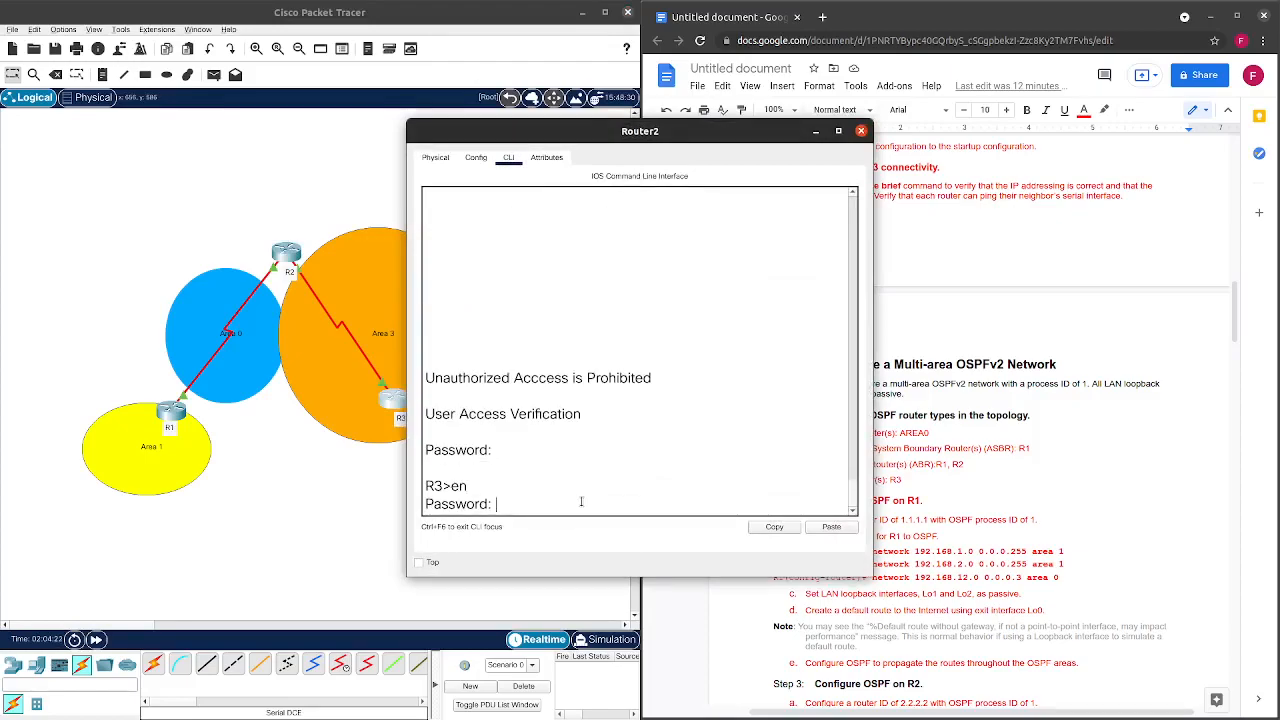
key("Return")
Run show ip route on R3 and highlight the O*E2 0.0.0.0/0 route via 192.168.23.1.
type("show iop")
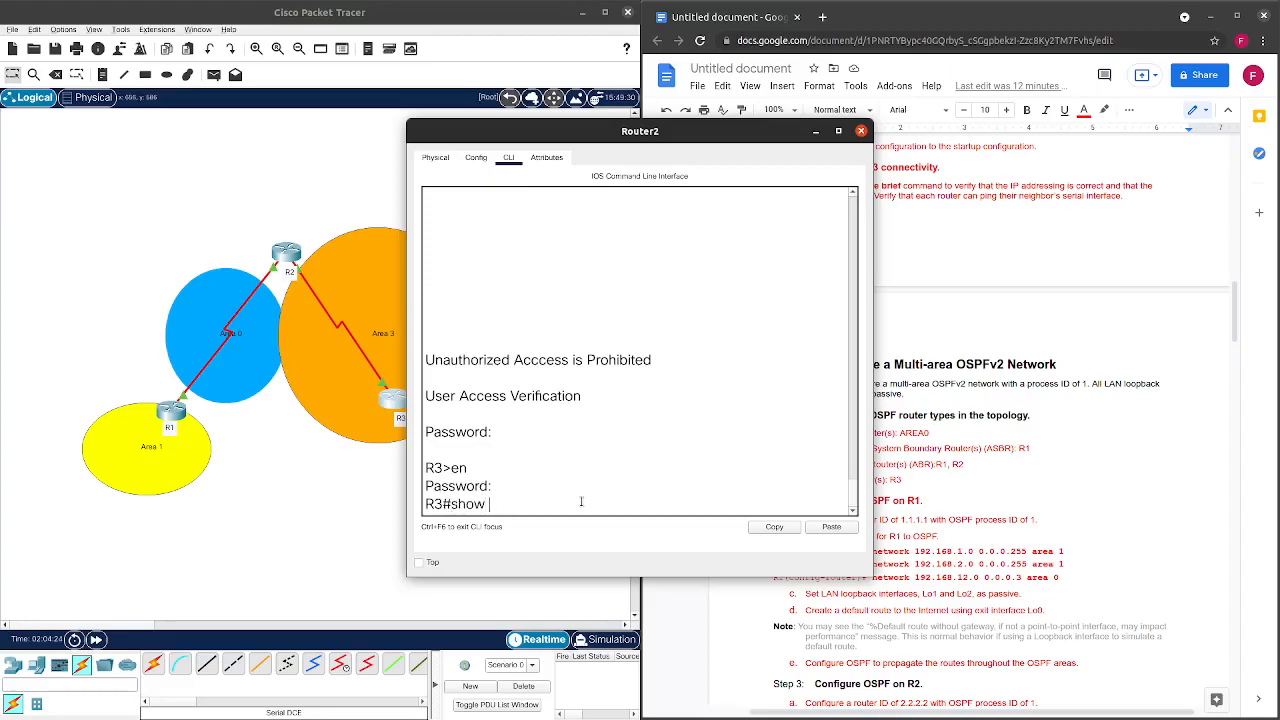
key("BackSpace")
key("BackSpace")
type("p ro")
key("Tab")
key("Return")
key("space")
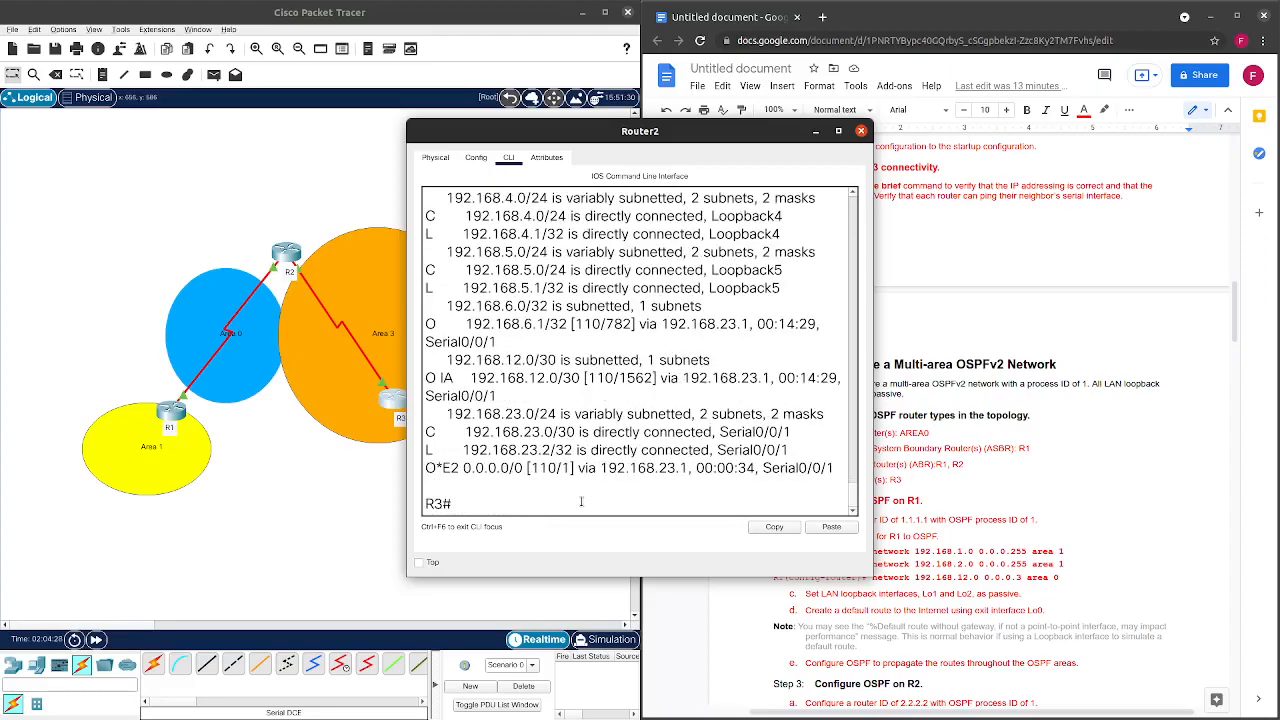
left_click_drag(836, 470, 421, 470)
Open R3's command line, enter privileged mode with en, and recall the show ip route command.
left_click(513, 491)
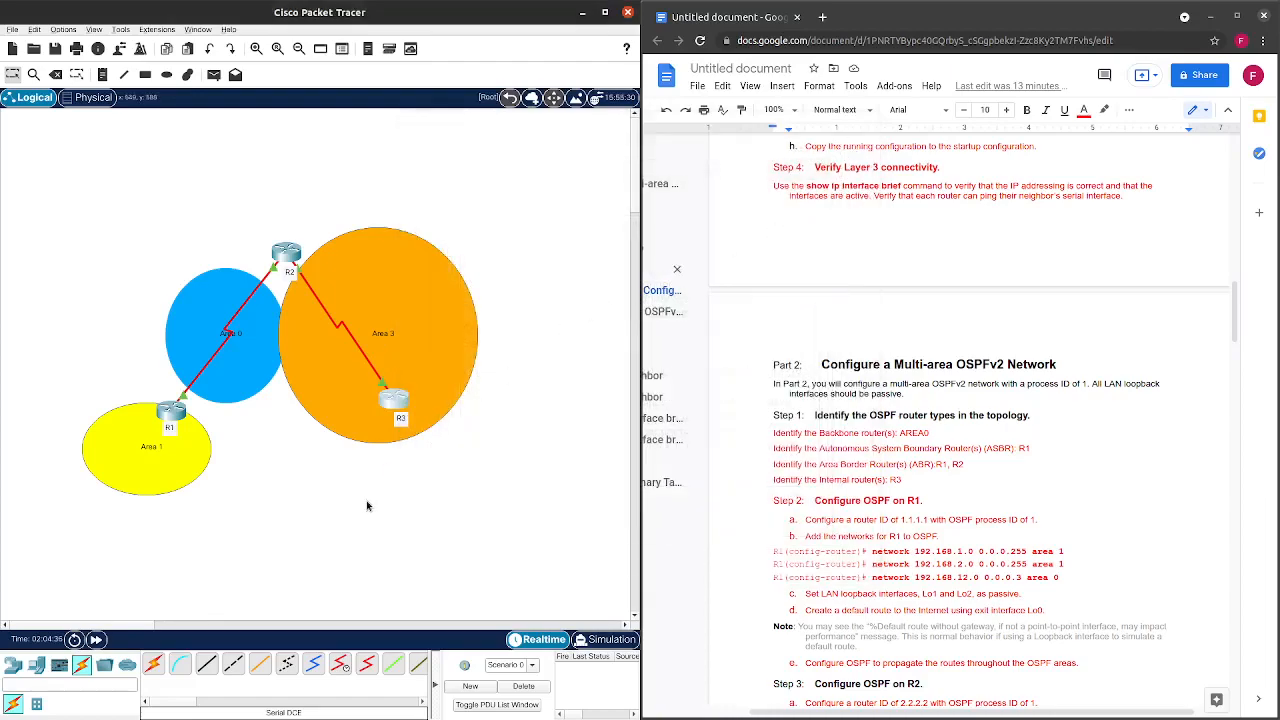
scroll(1000, 426, "down", 10)
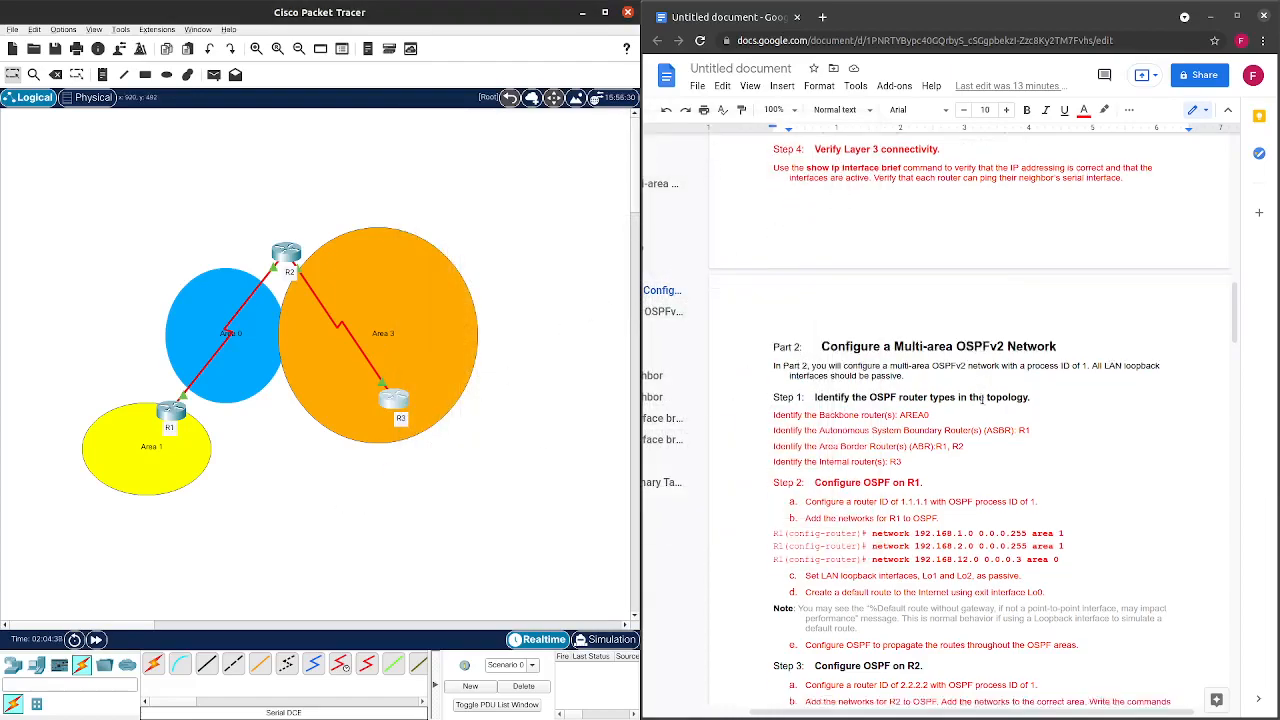
scroll(1000, 426, "down", 15)
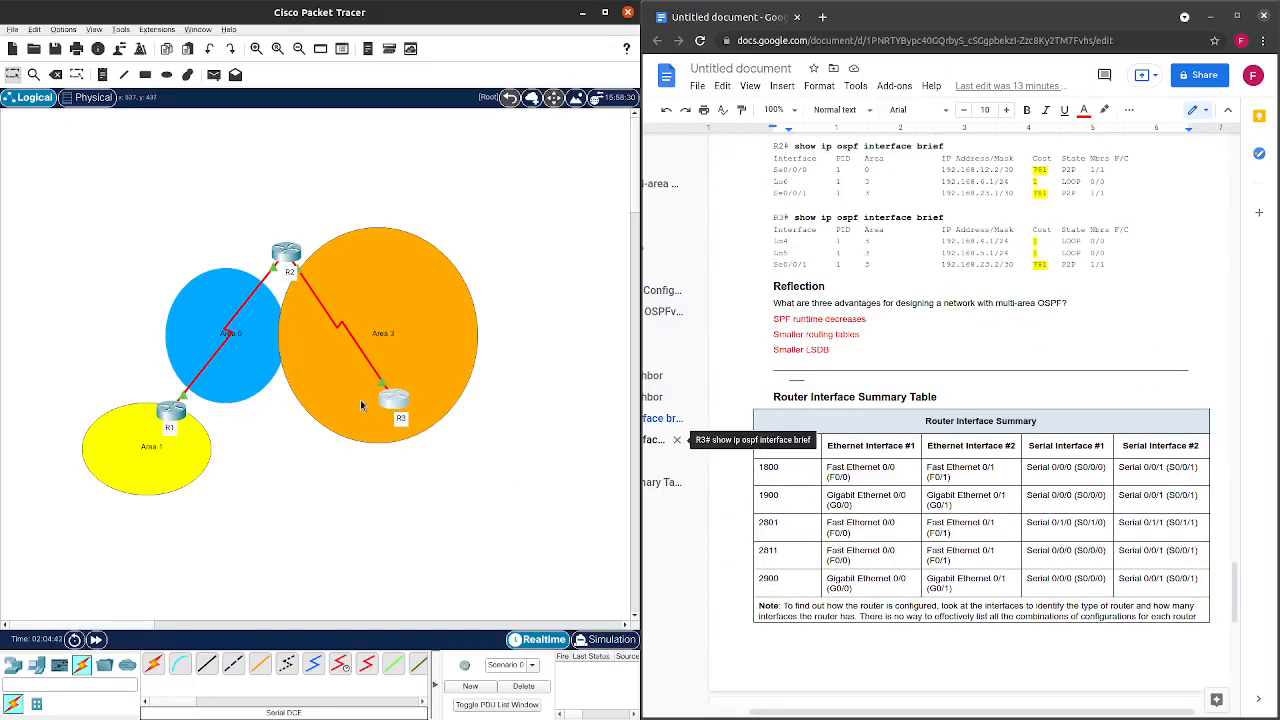
left_click(396, 402)
left_click(486, 501)
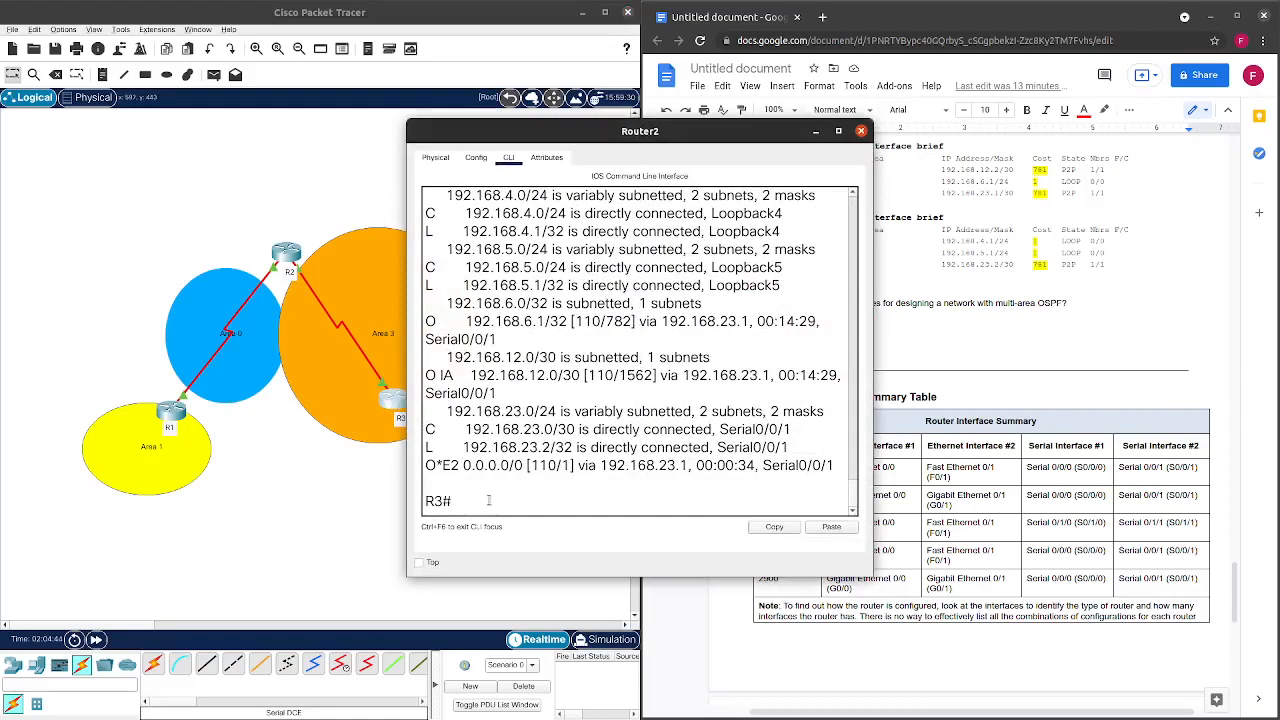
type("show ip route")
key("BackSpace")
key("BackSpace")
key("BackSpace")
key("BackSpace")
key("BackSpace")
key("BackSpace")
key("BackSpace")
key("BackSpace")
key("BackSpace")
key("BackSpace")
key("BackSpace")
key("BackSpace")
key("BackSpace")
key("BackSpace")
type("en")
key("Up")
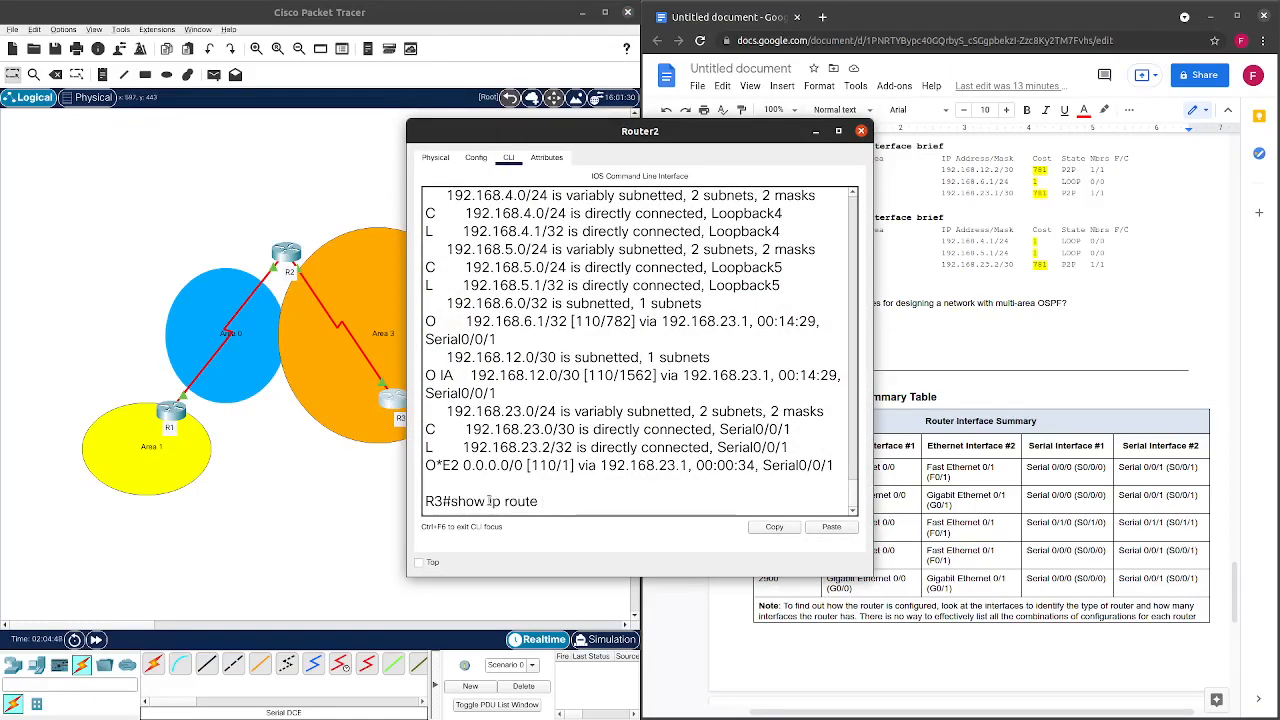
Copy R1's Lo0 address 209.165.200.225 from the lab guide and paste it into R3's console.
left_click_drag(652, 132, 441, 121)
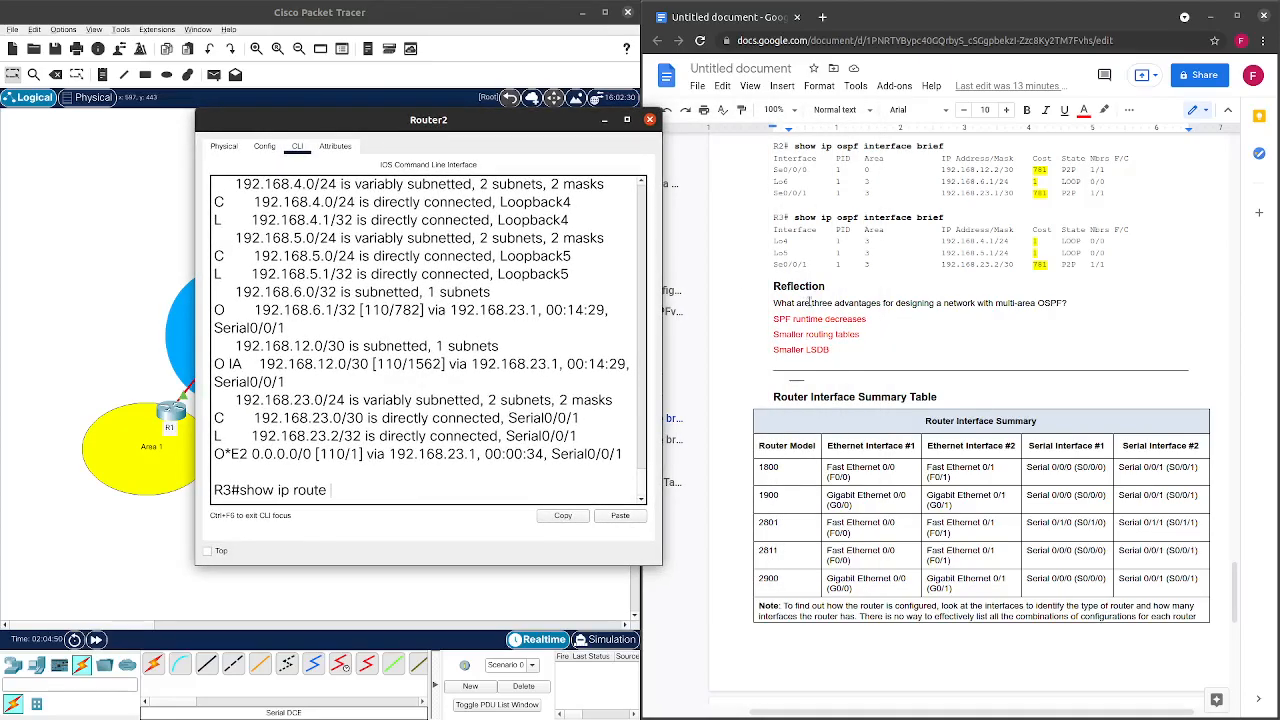
scroll(808, 301, "up", 15)
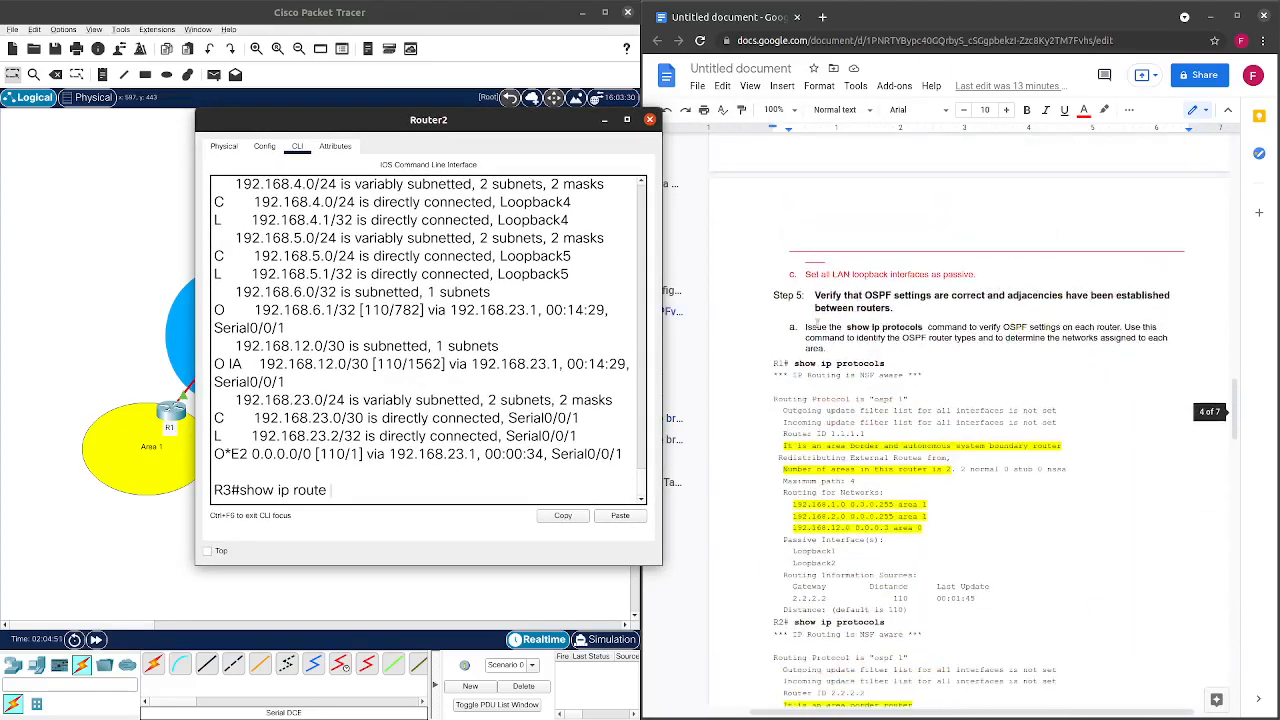
scroll(820, 330, "up", 20)
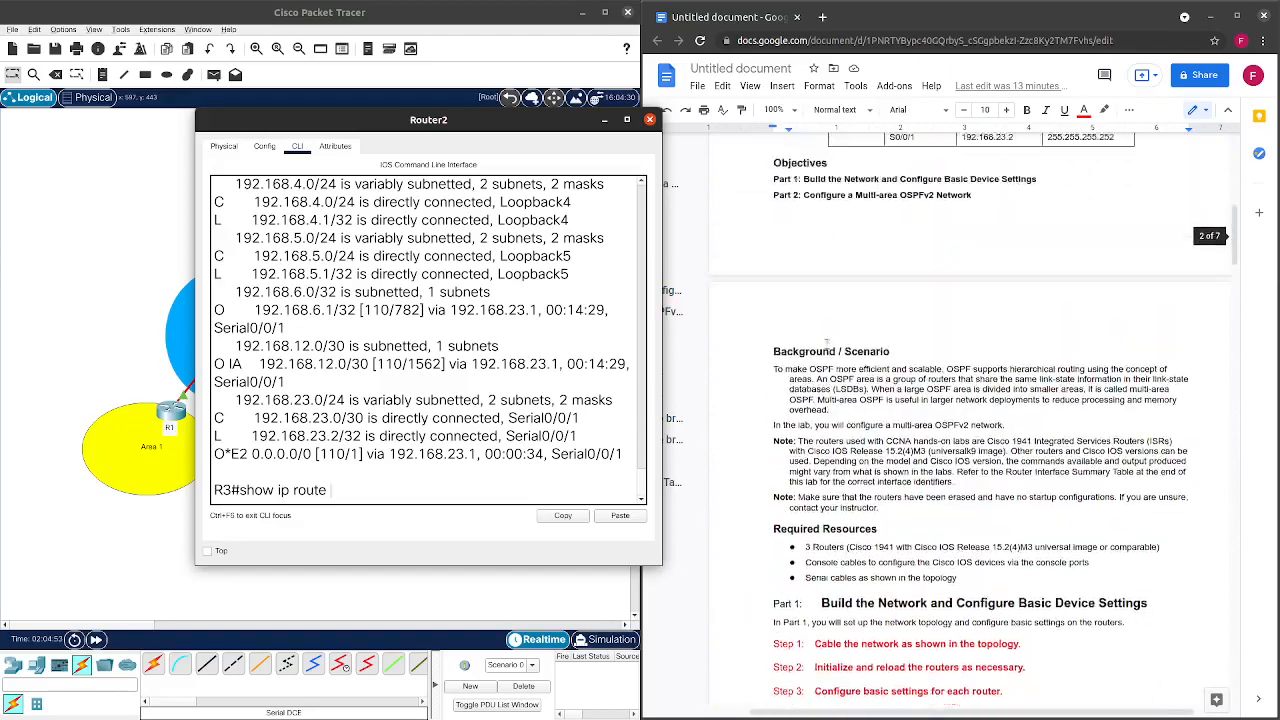
scroll(826, 343, "up", 4)
left_click_drag(1028, 339, 960, 340)
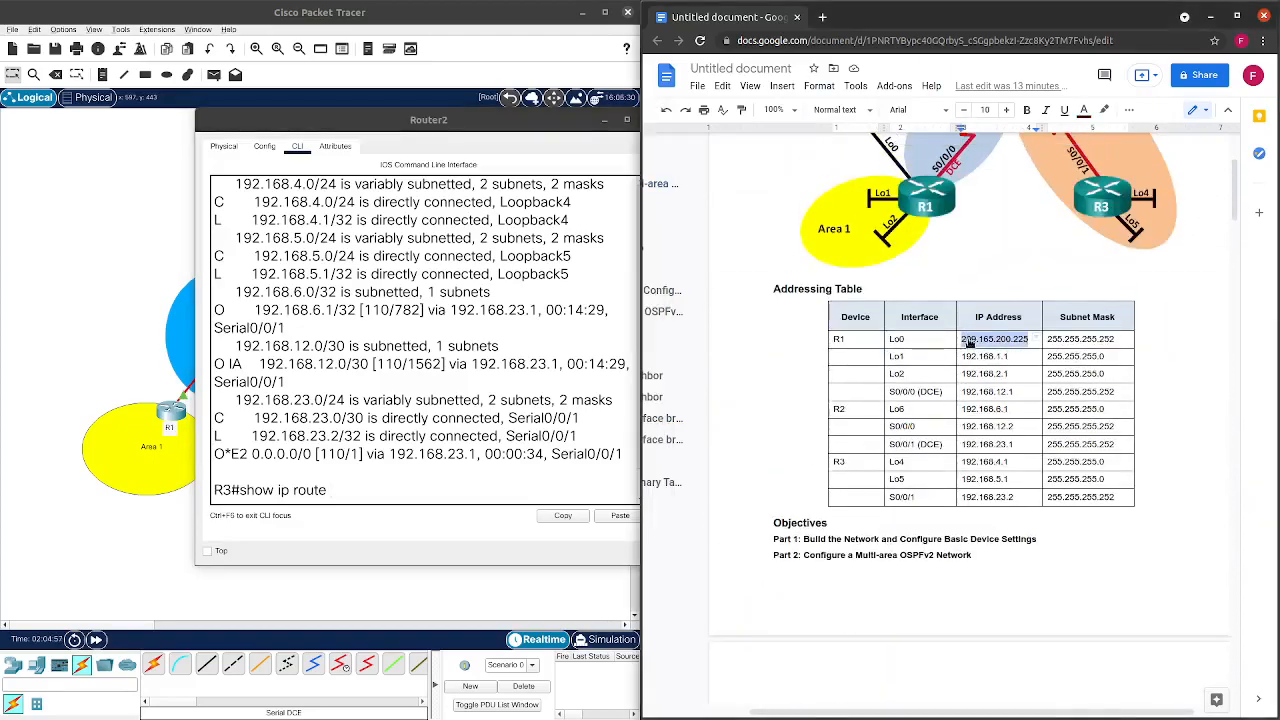
right_click(962, 340)
left_click(1003, 128)
left_click(348, 502)
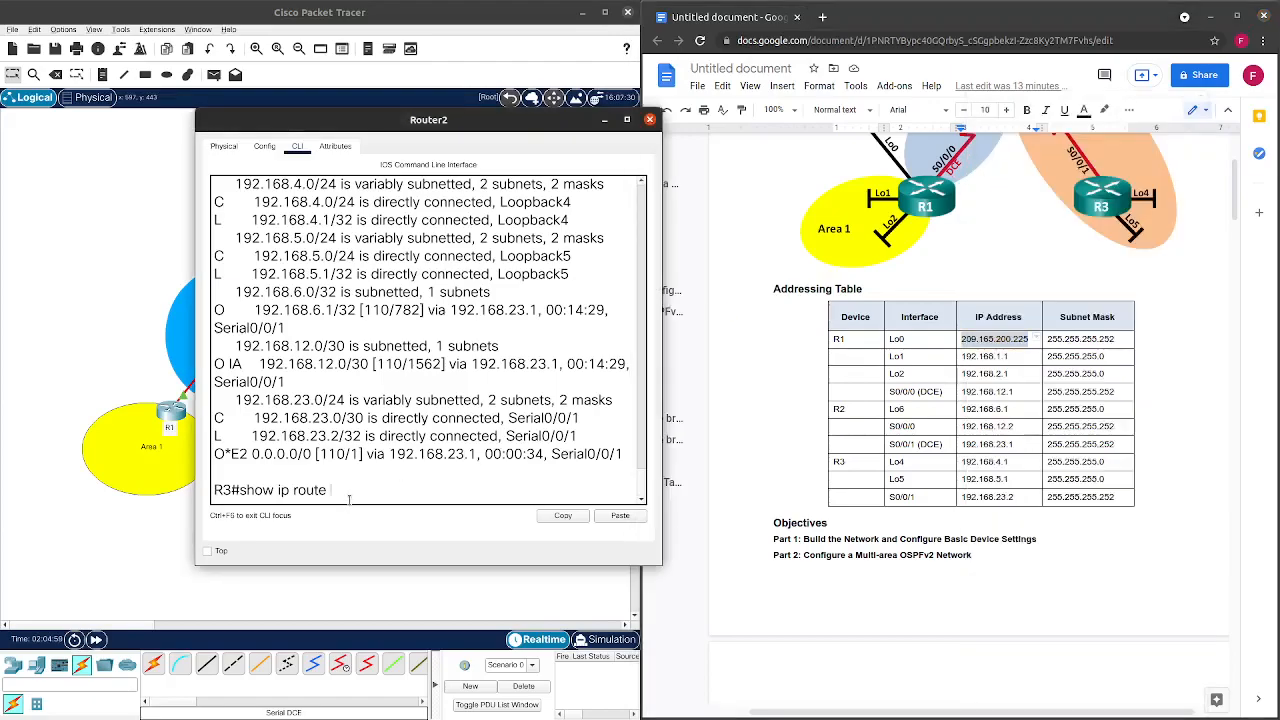
right_click(364, 495)
left_click(389, 512)
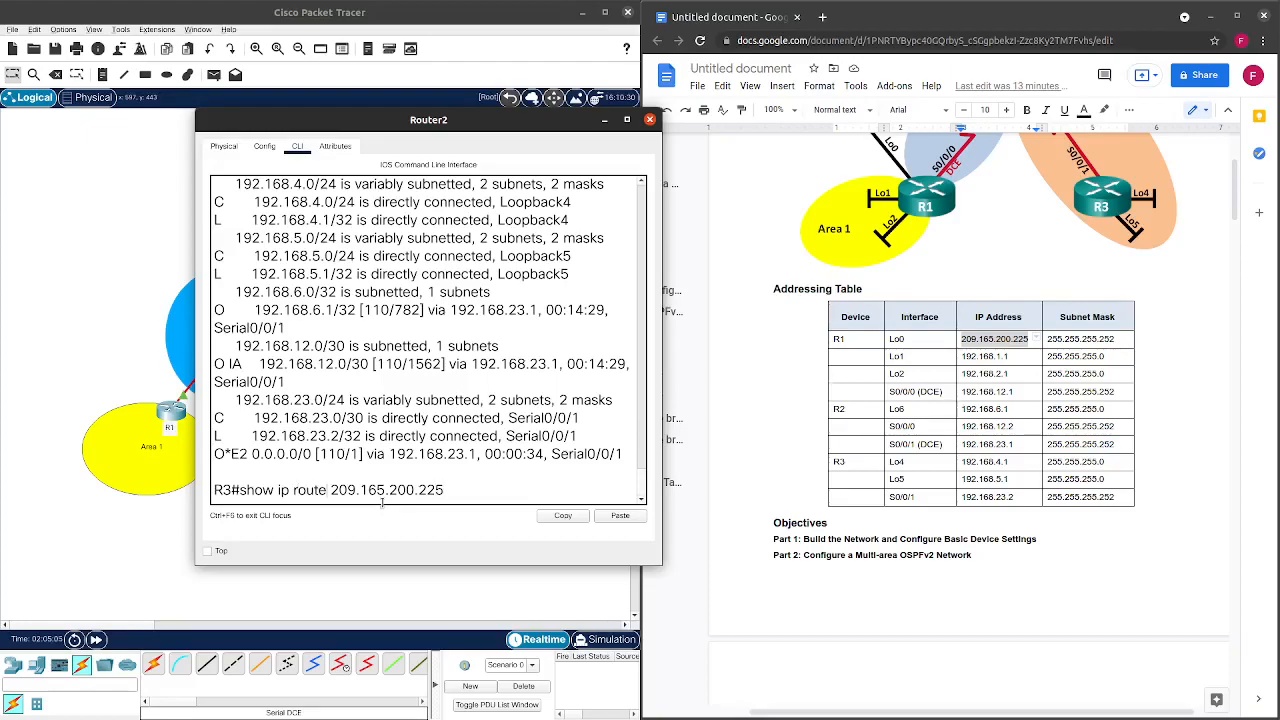
Ping 209.165.200.225 from R3.
key("Left")
key("Left")
key("Left")
key("Left")
key("Left")
key("Left")
key("Left")
key("Left")
key("Left")
key("Left")
key("Left")
key("Left")
key("Left")
key("Left")
key("Left")
key("BackSpace")
key("BackSpace")
key("BackSpace")
key("BackSpace")
key("BackSpace")
key("BackSpace")
key("BackSpace")
key("BackSpace")
key("BackSpace")
key("BackSpace")
key("BackSpace")
key("BackSpace")
key("BackSpace")
key("BackSpace")
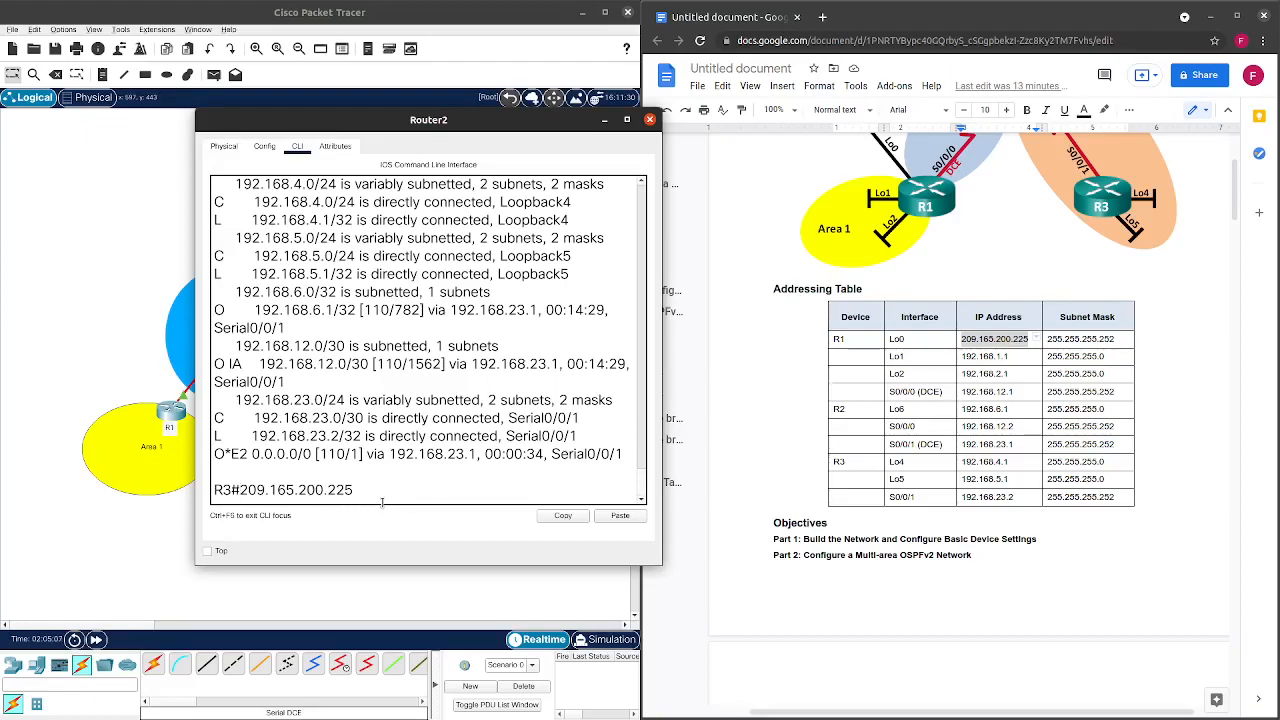
type("ping")
key("Return")
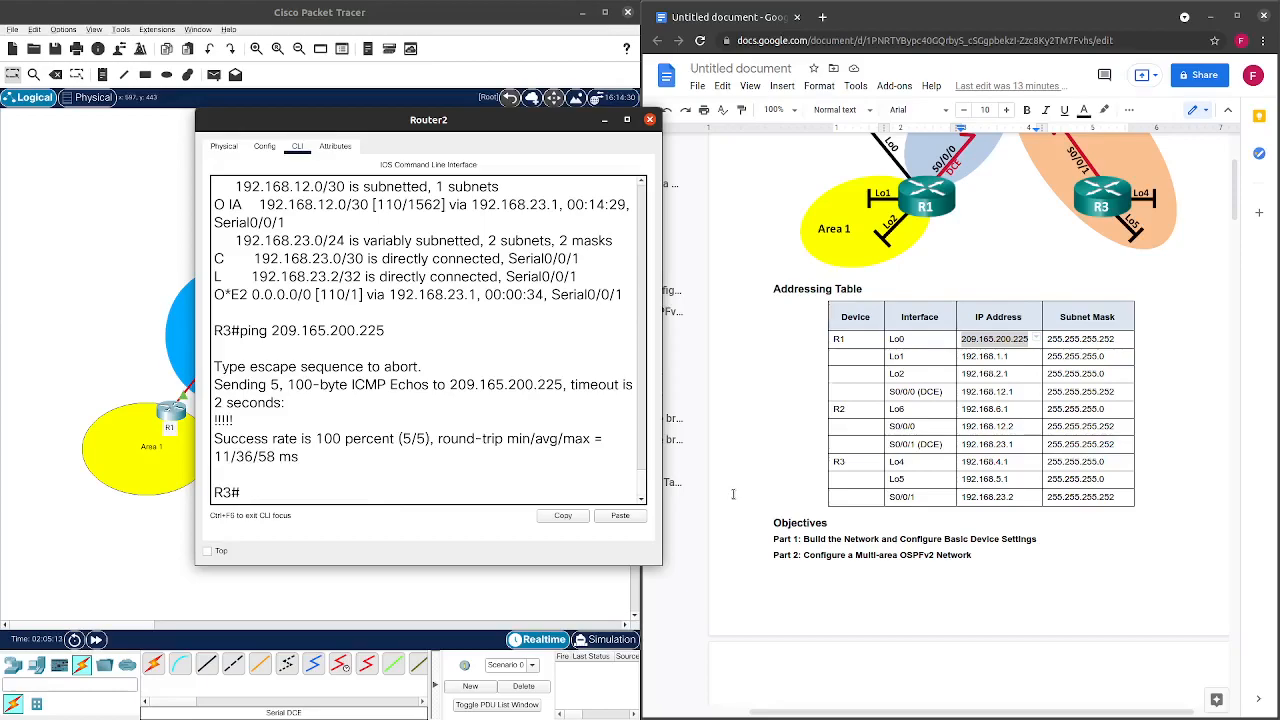
Ping R1's addresses 192.168.1.1, 192.168.2.1 and 192.168.12.1 from R3.
key("Up")
key("BackSpace")
key("BackSpace")
key("BackSpace")
key("BackSpace")
key("BackSpace")
key("BackSpace")
key("BackSpace")
key("BackSpace")
key("BackSpace")
key("BackSpace")
key("BackSpace")
key("BackSpace")
key("BackSpace")
key("BackSpace")
key("BackSpace")
type("192.168.1.")
key("Return")
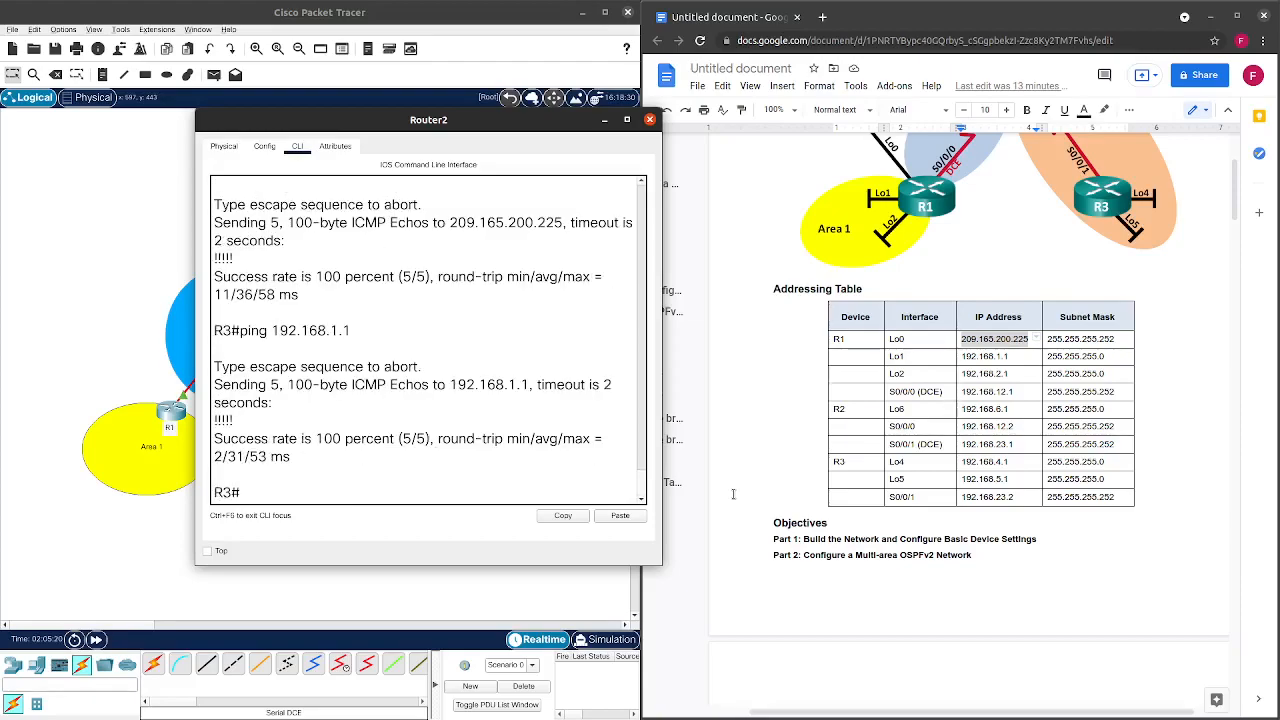
key("Up")
key("BackSpace")
key("BackSpace")
key("BackSpace")
type("2.1")
key("Return")
key("Up")
key("Up")
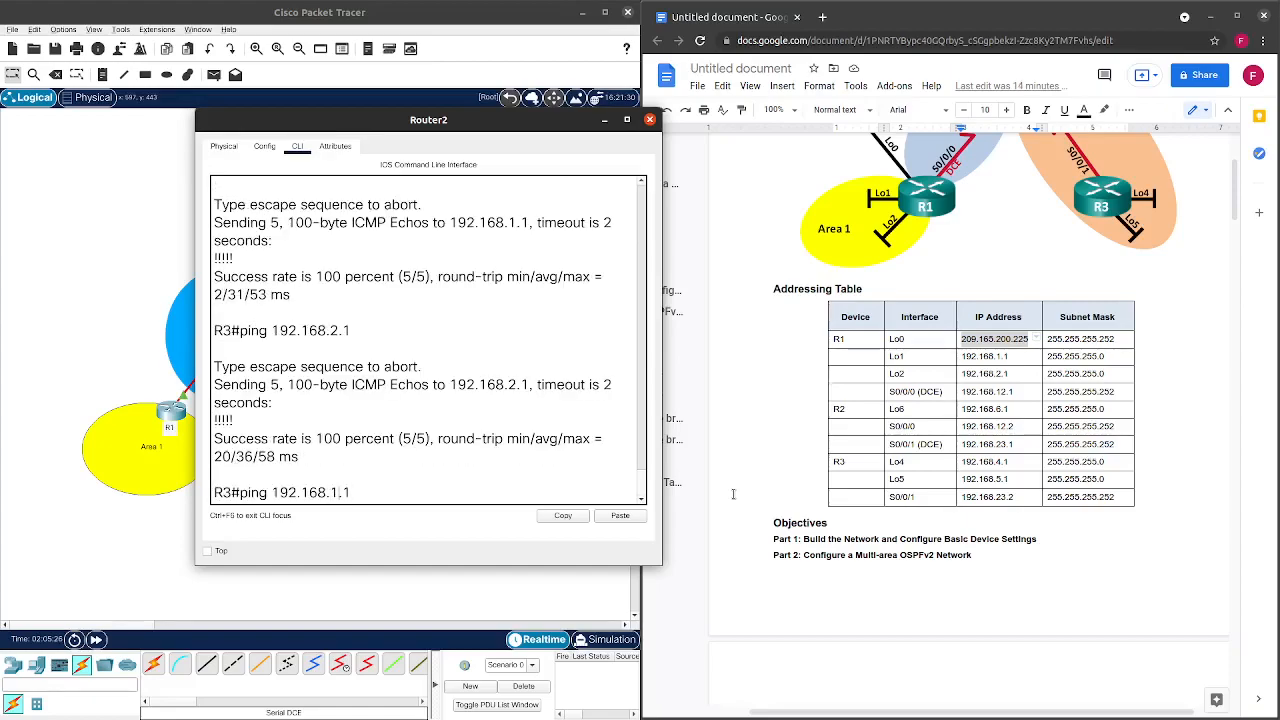
type("2")
key("Return")
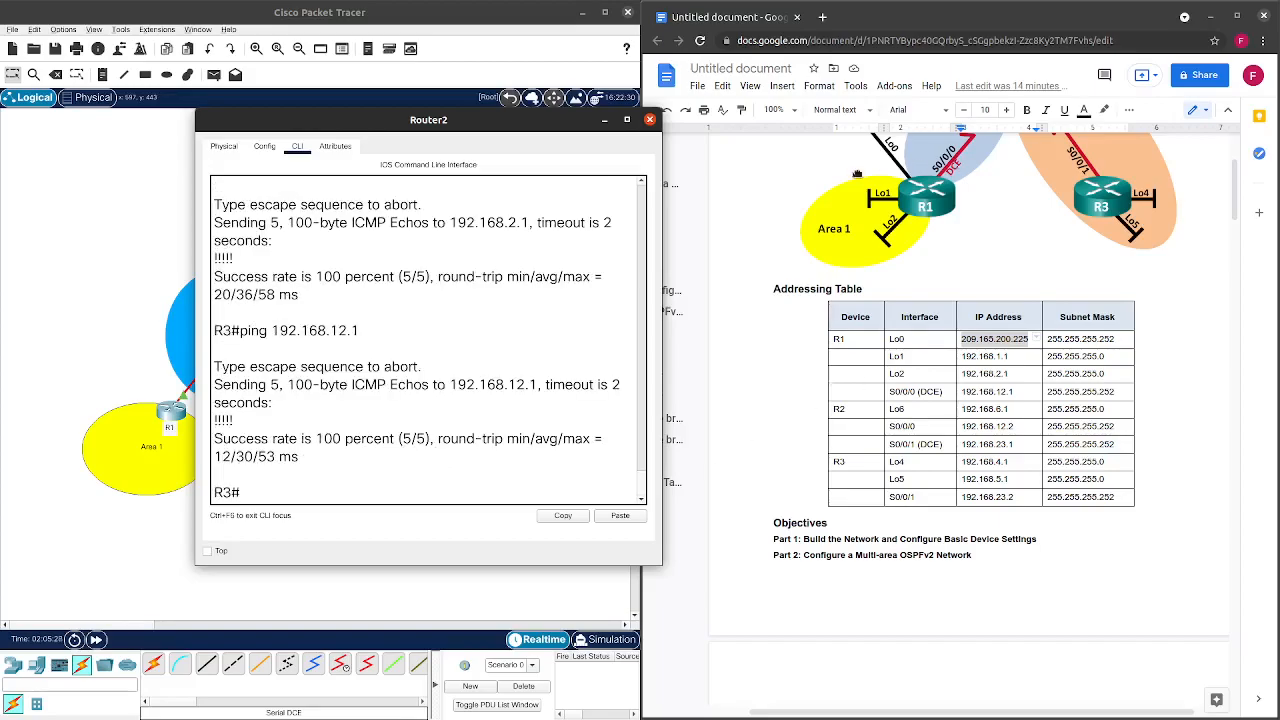
Close R3's device window and scroll through the lab guide.
left_click(649, 121)
scroll(880, 380, "down", 15)
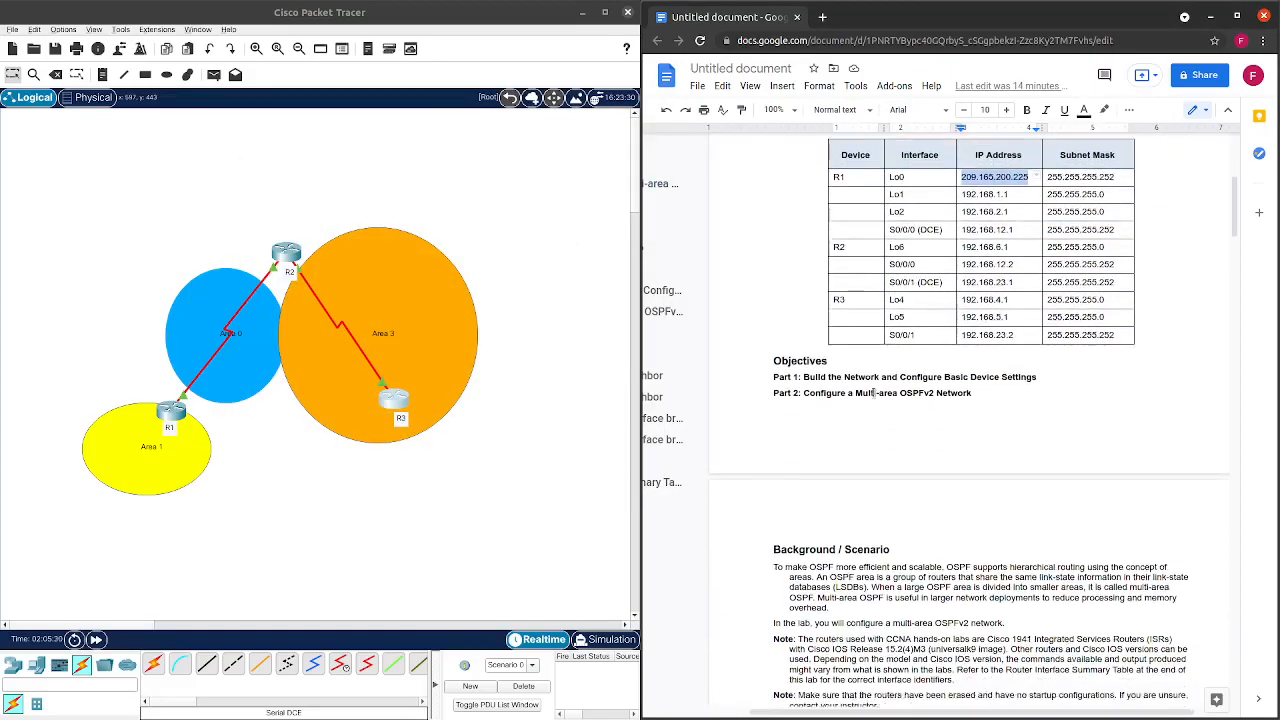
scroll(880, 380, "down", 20)
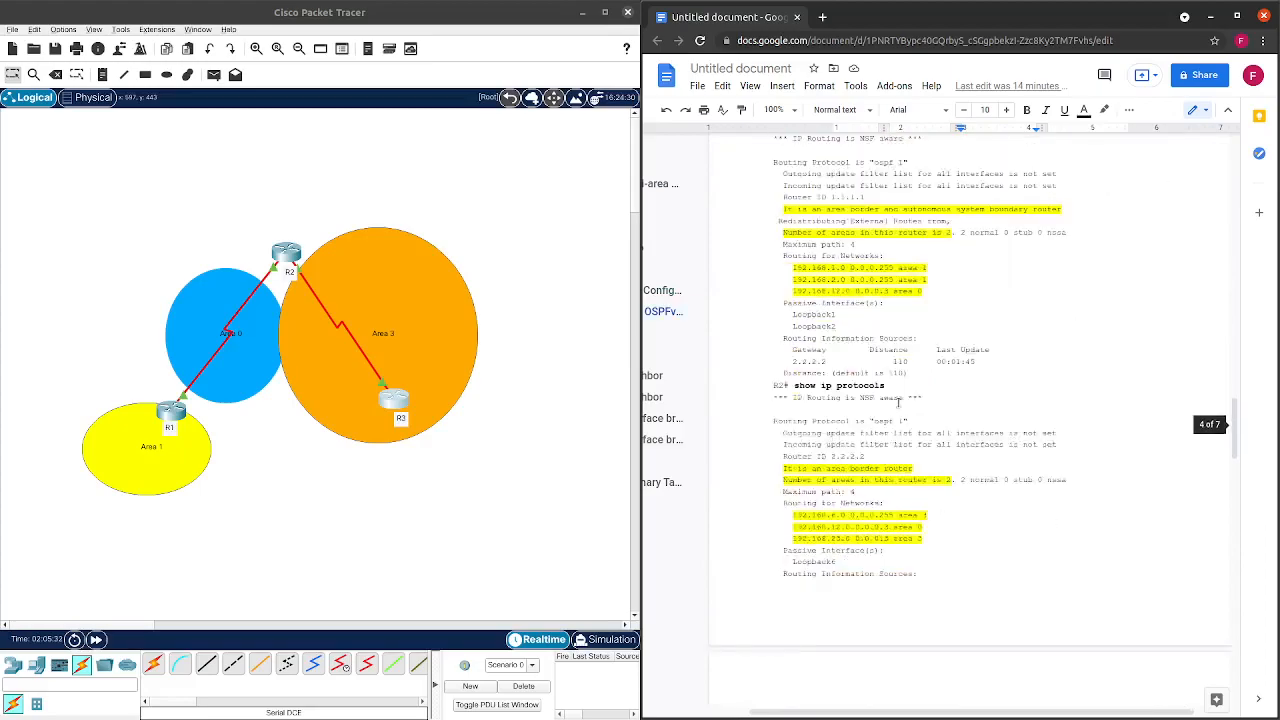
scroll(880, 440, "down", 10)
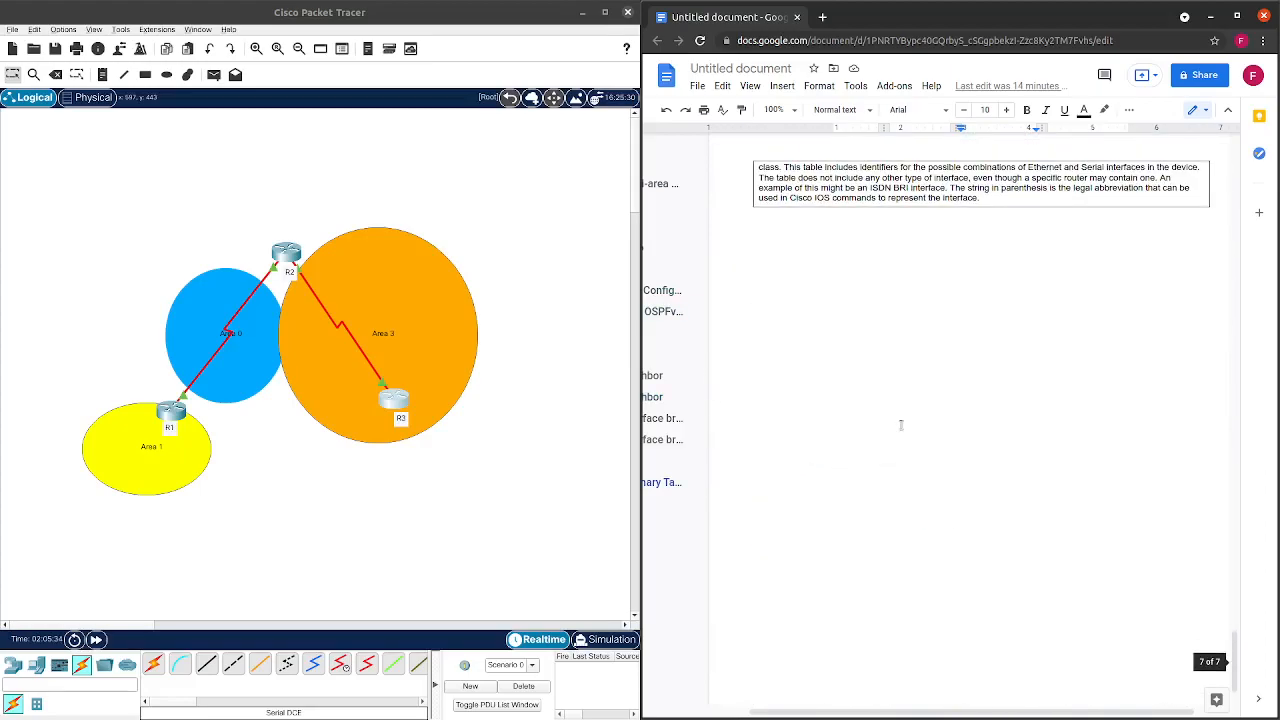
scroll(803, 437, "up", 4)
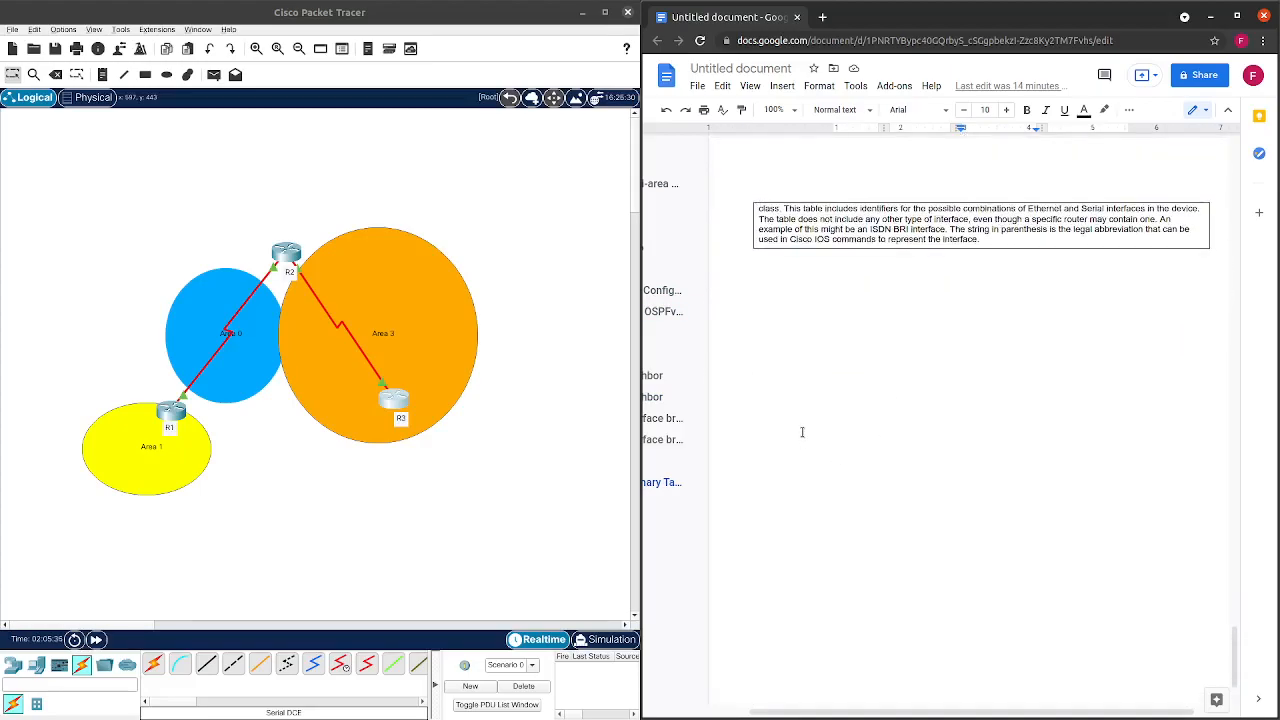